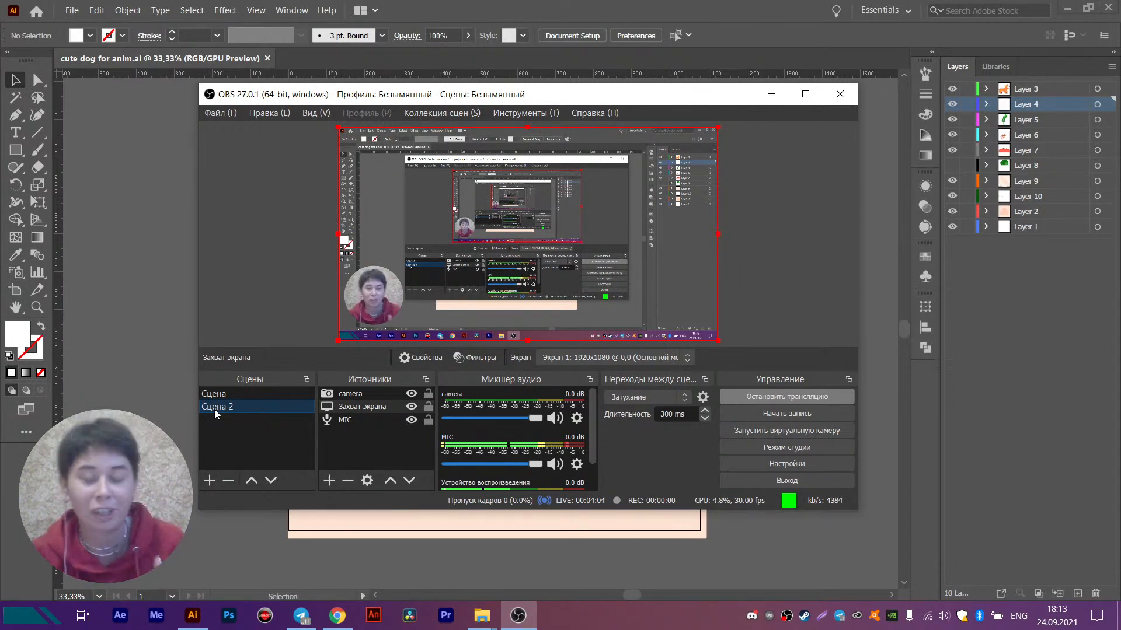
click(168, 361)
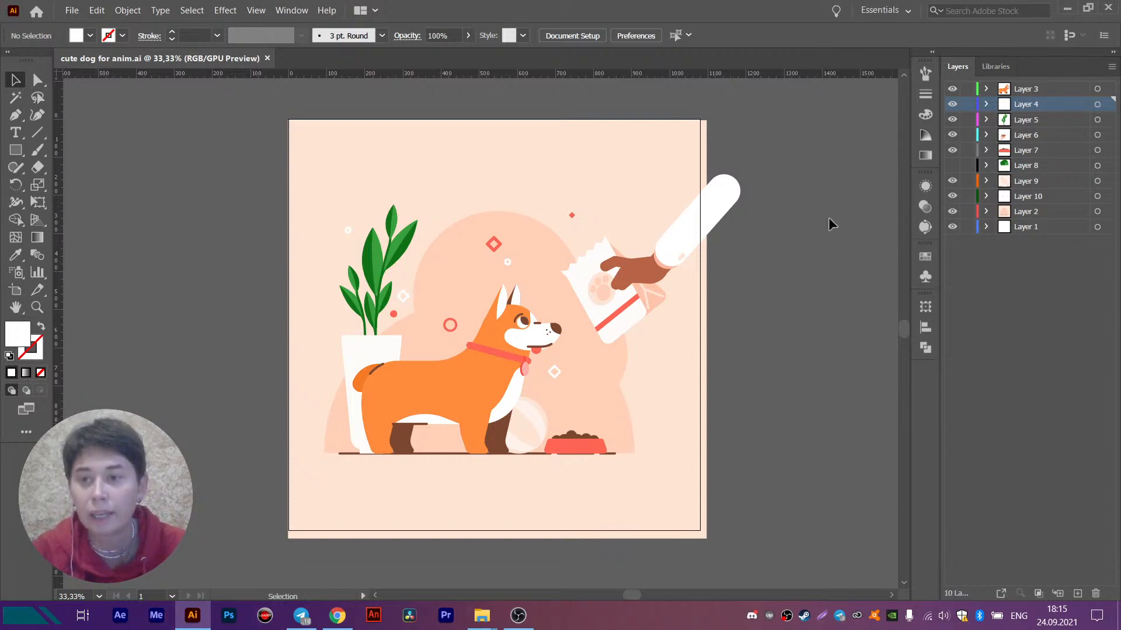
click(495, 415)
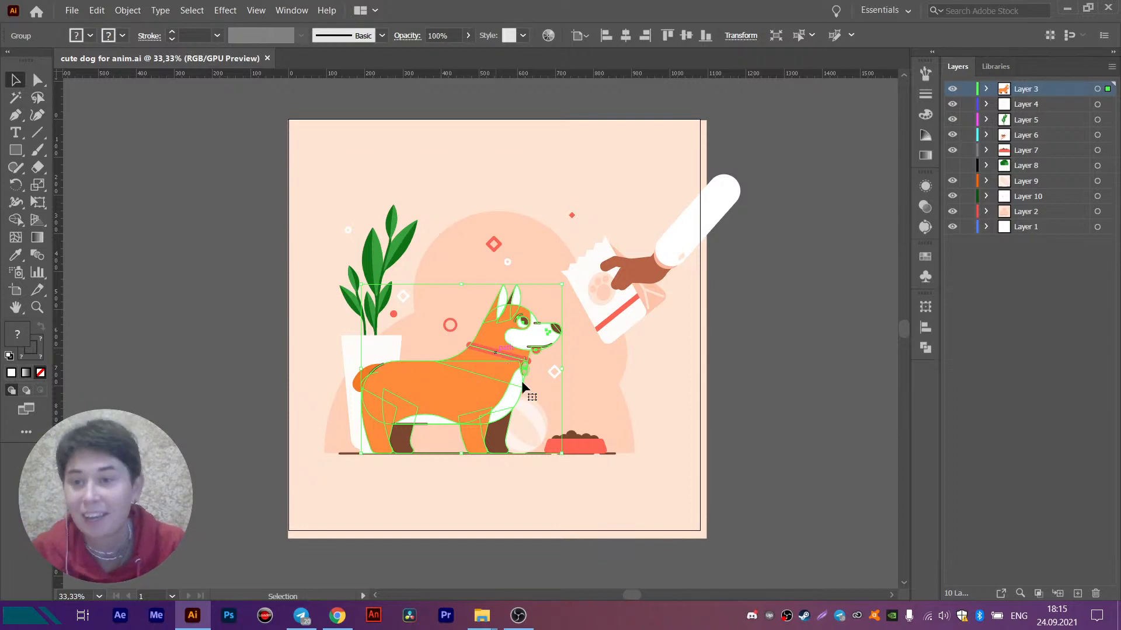
click(823, 371)
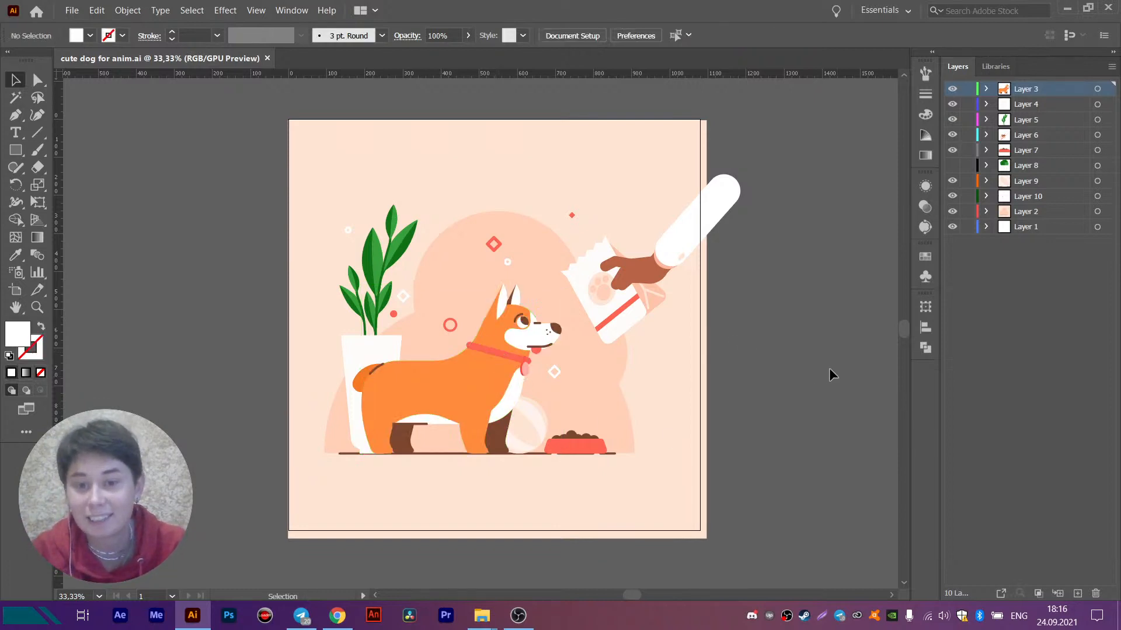
click(657, 282)
key(ctrl)
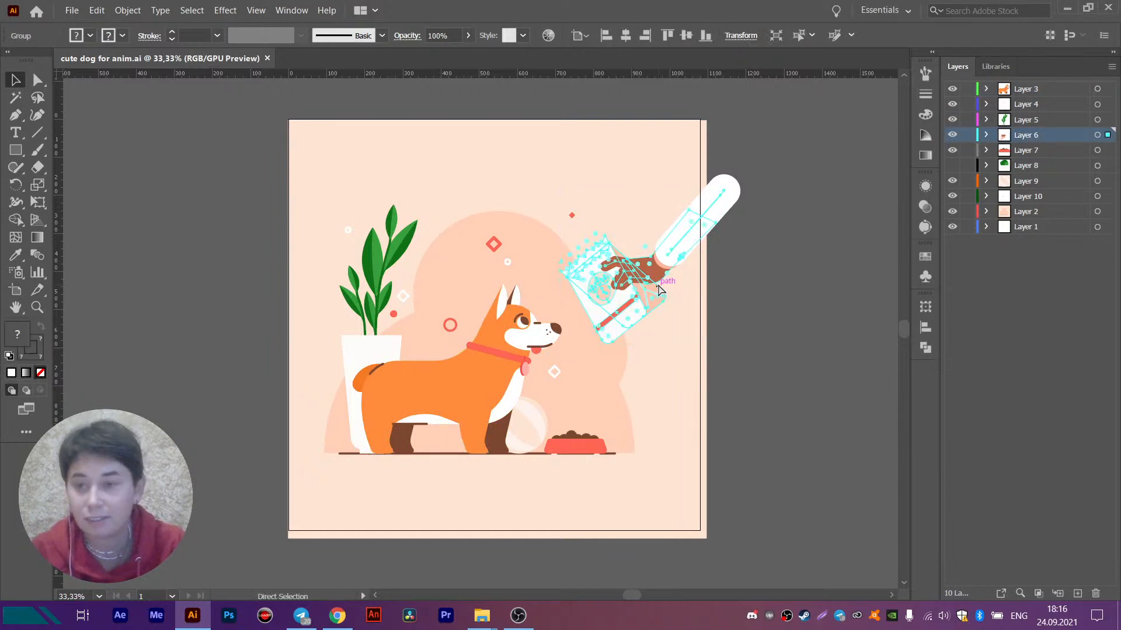
key(Delete)
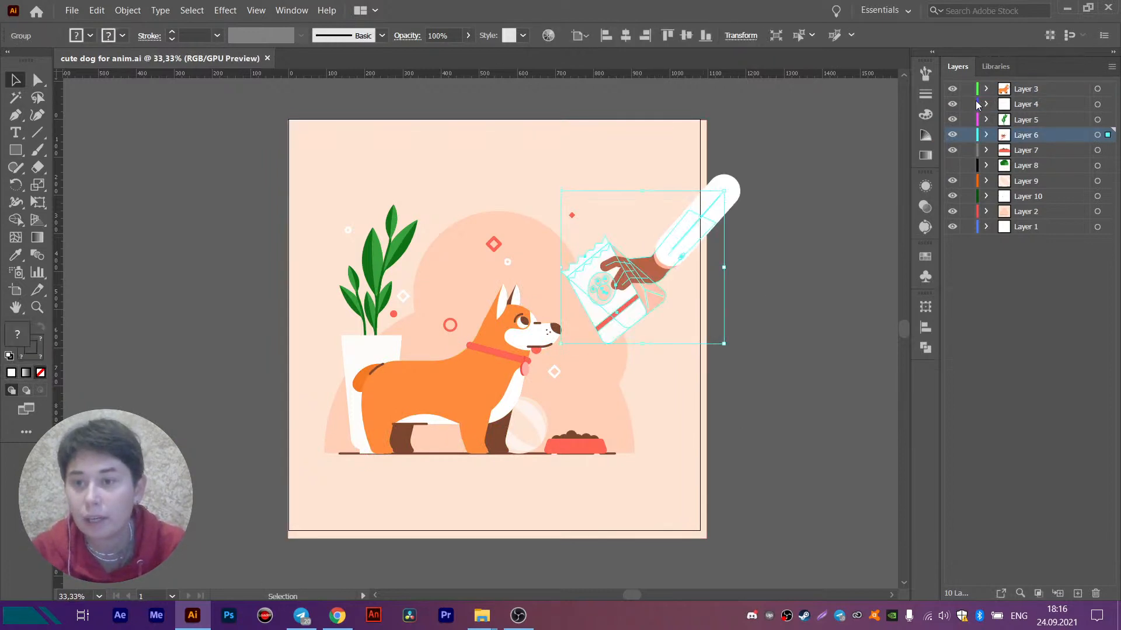
- Hide every layer below the dog's Layer 3 except Layer 1, and delete Layer 1
drag(952, 105, 952, 228)
click(952, 228)
click(1043, 228)
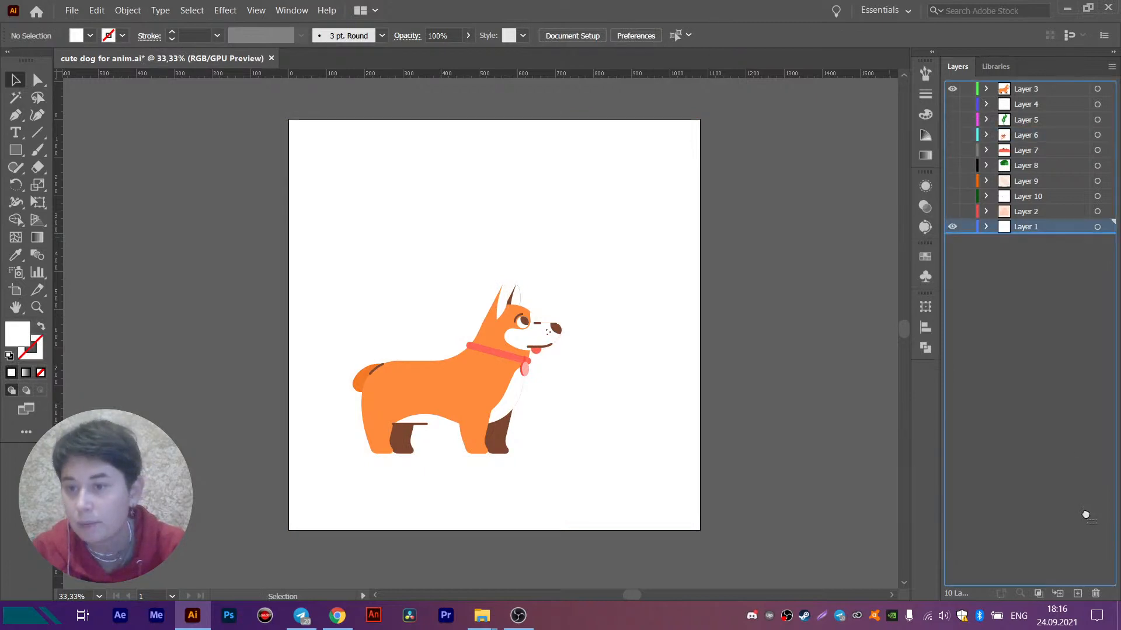
drag(1104, 605, 1095, 594)
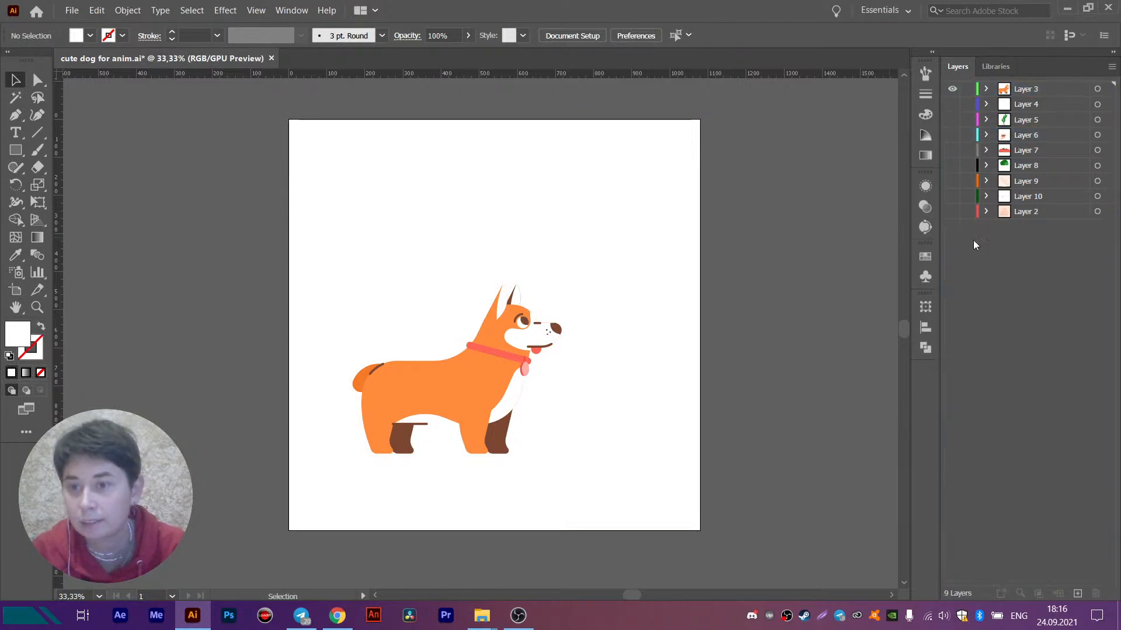
- Show Layer 2 and rename it BG
click(952, 211)
double_click(1024, 212)
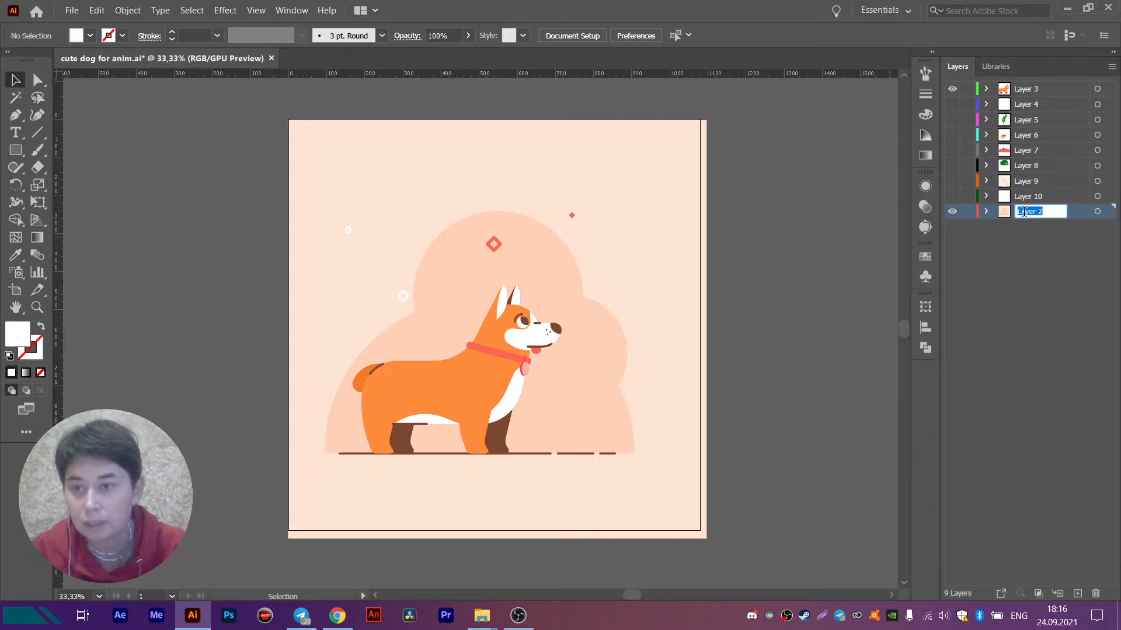
text(BG)
key(Return)
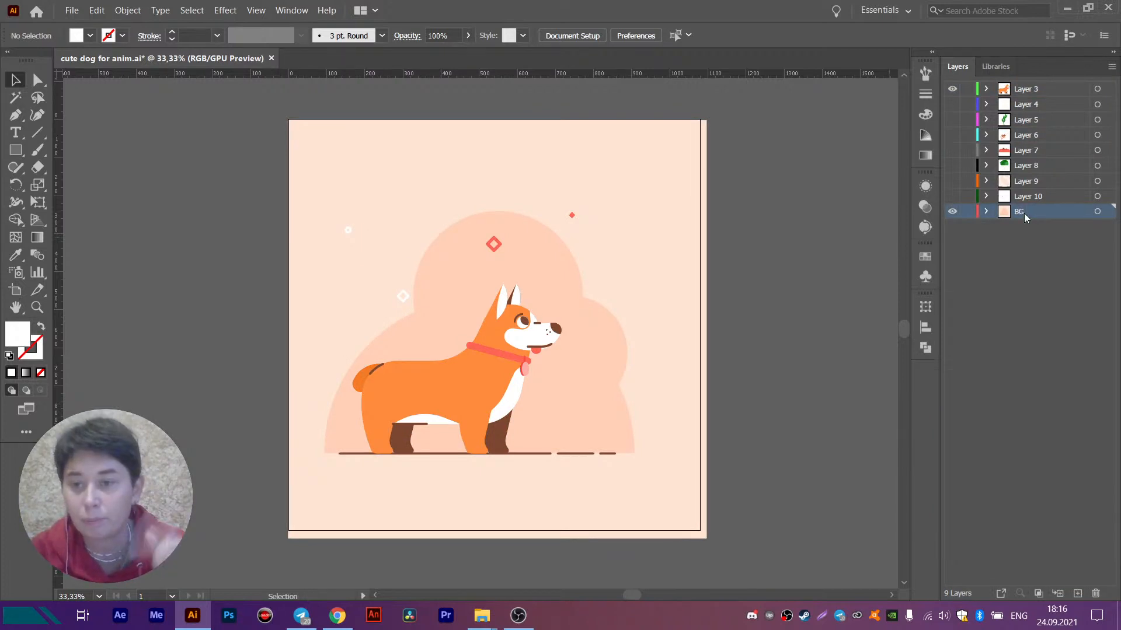
- Hide the dog's Layer 3 and cut all BG artwork except the full-size background rectangle
click(955, 89)
click(528, 289)
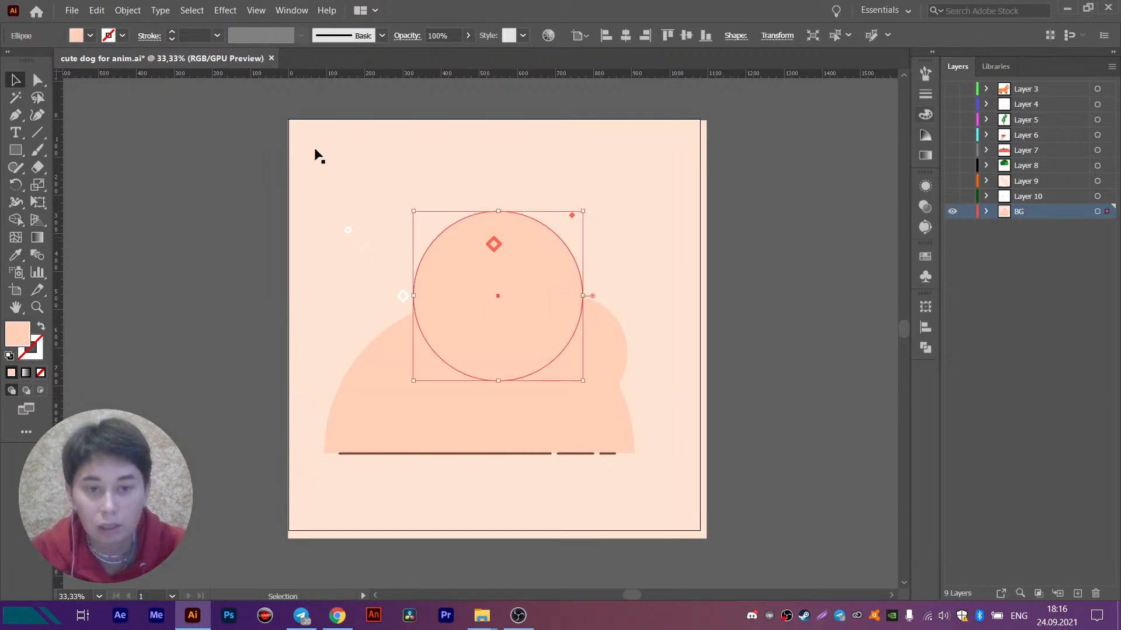
key(ctrl+a)
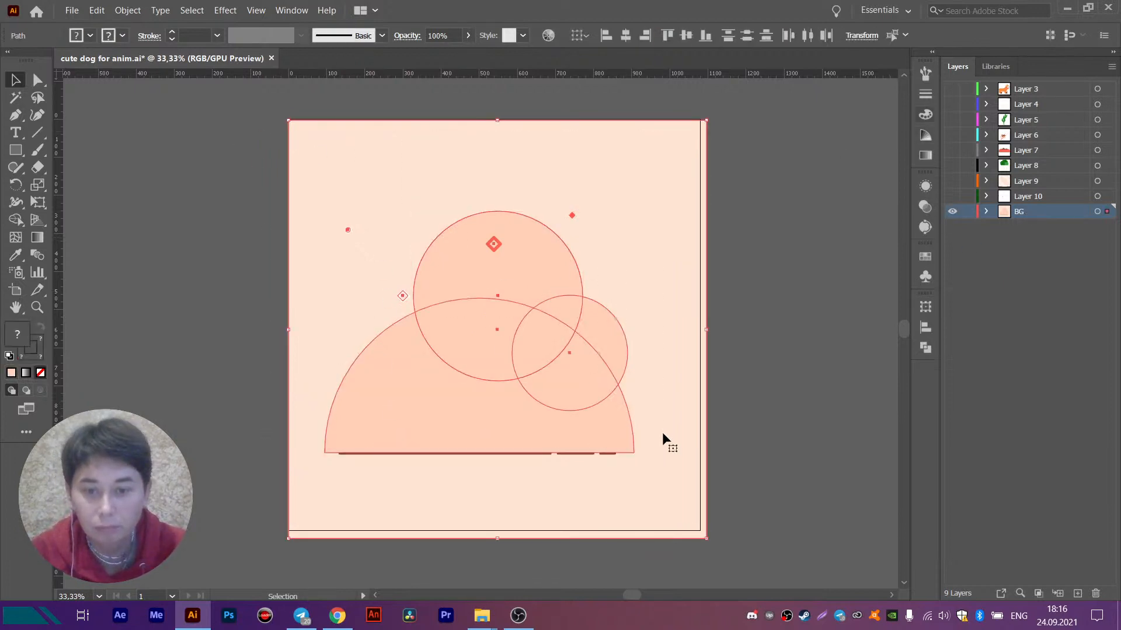
click(788, 304)
drag(313, 158, 764, 395)
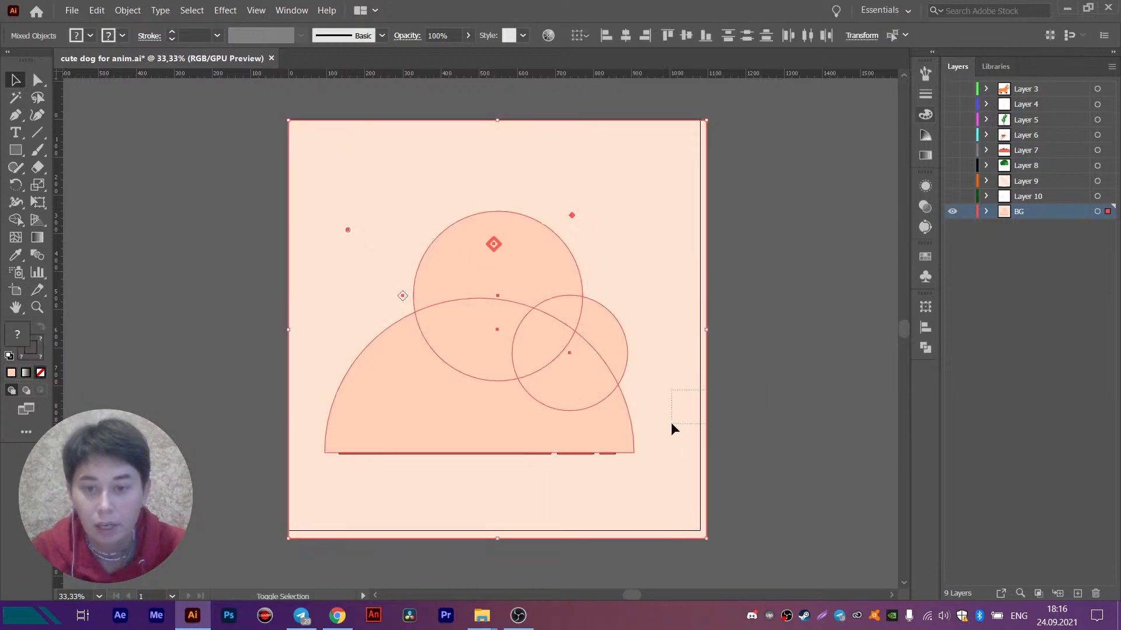
drag(671, 424, 673, 430)
key(Delete)
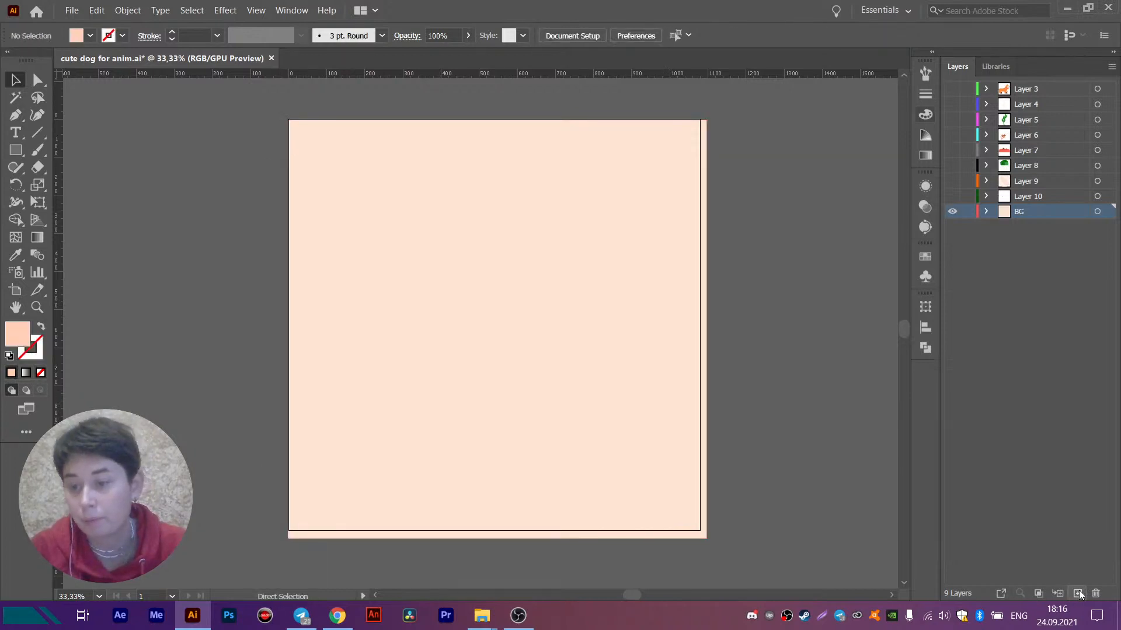
- Create a new layer above BG and paste the cut artwork in place on it
click(1078, 594)
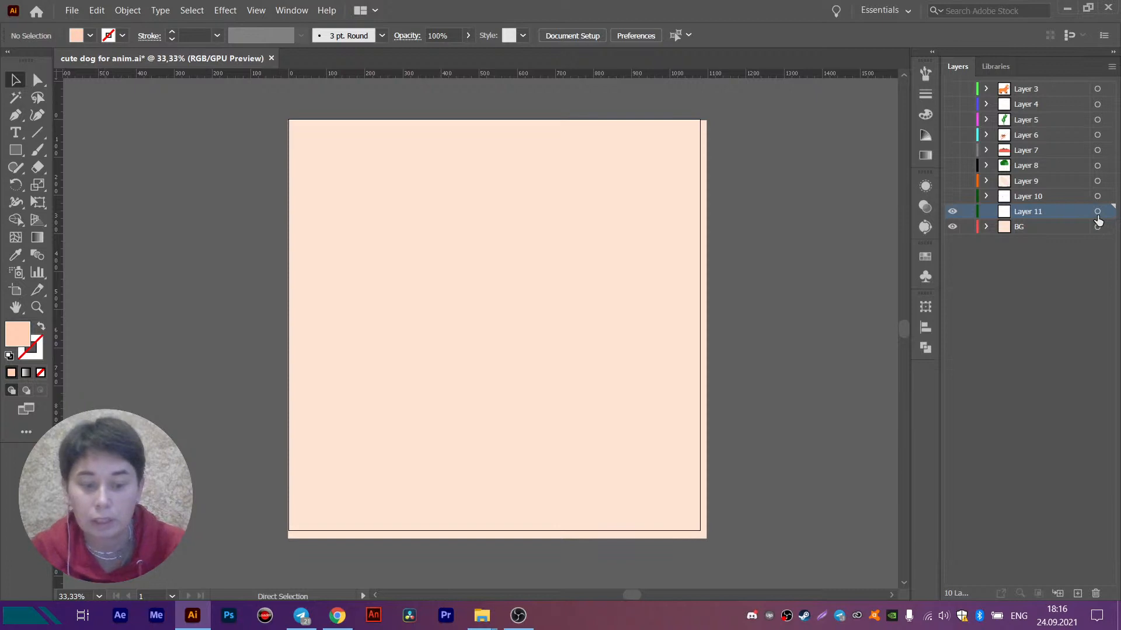
key(ctrl+f)
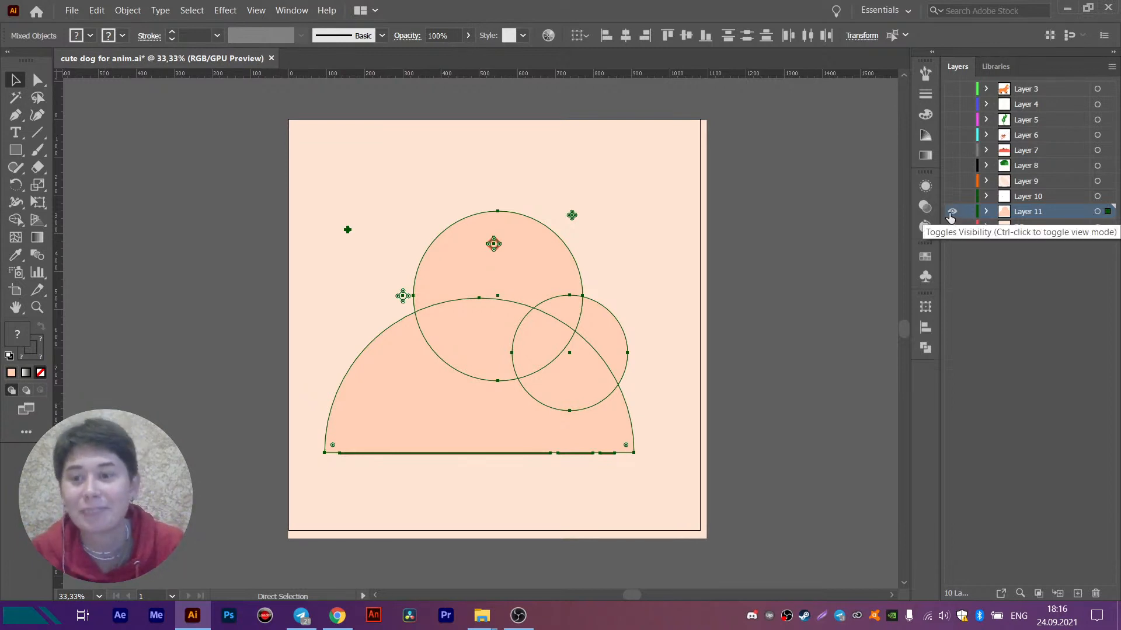
key(v)
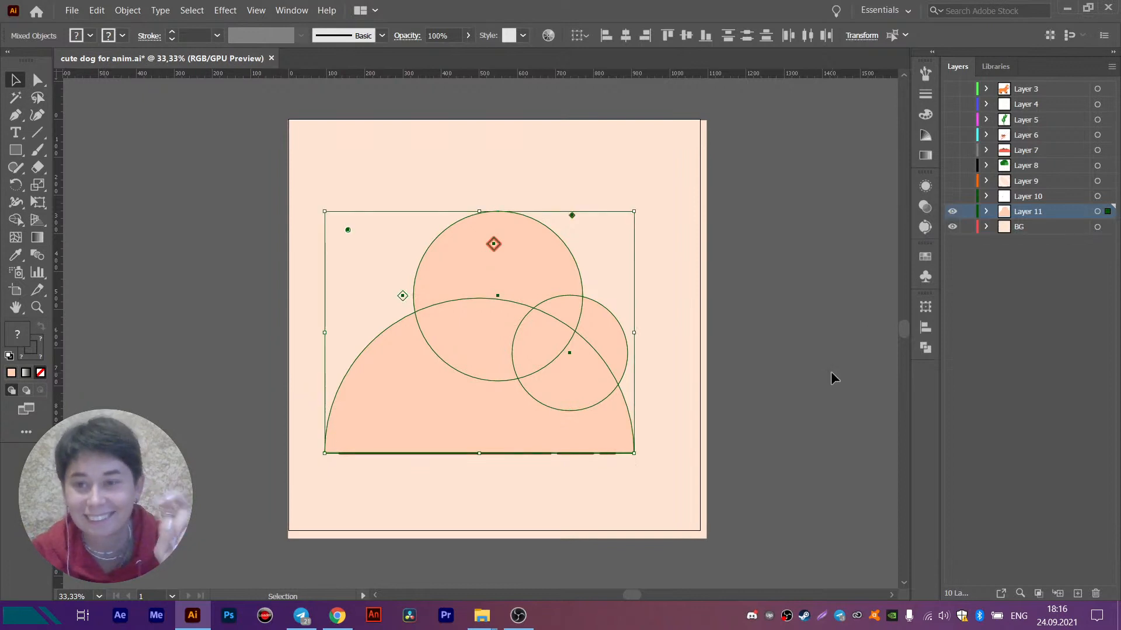
key(ctrl)
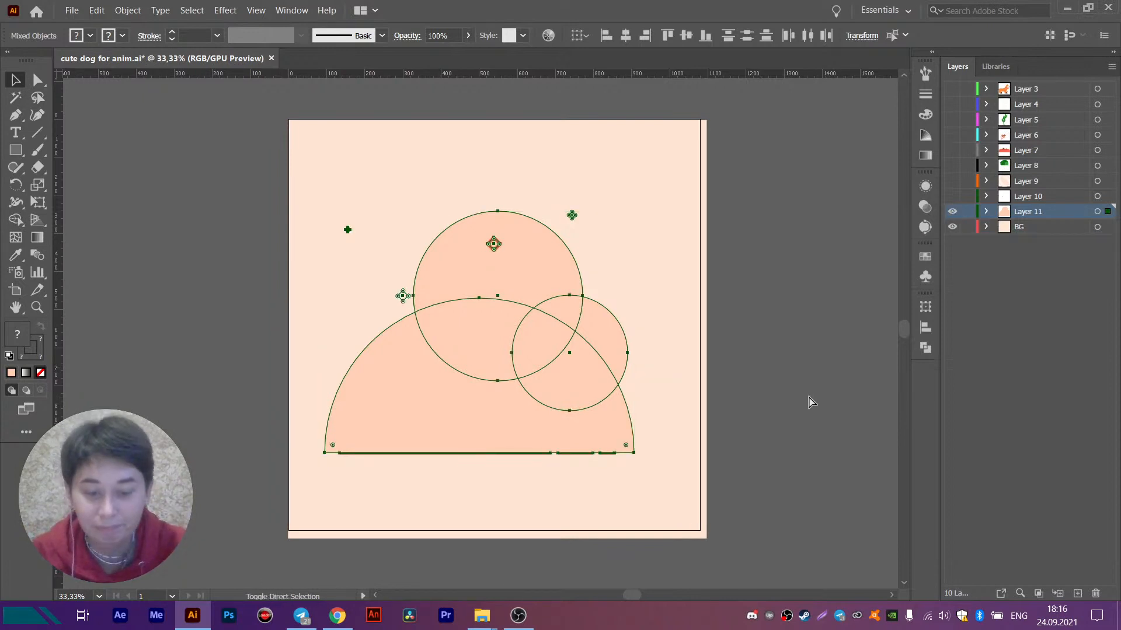
click(443, 313)
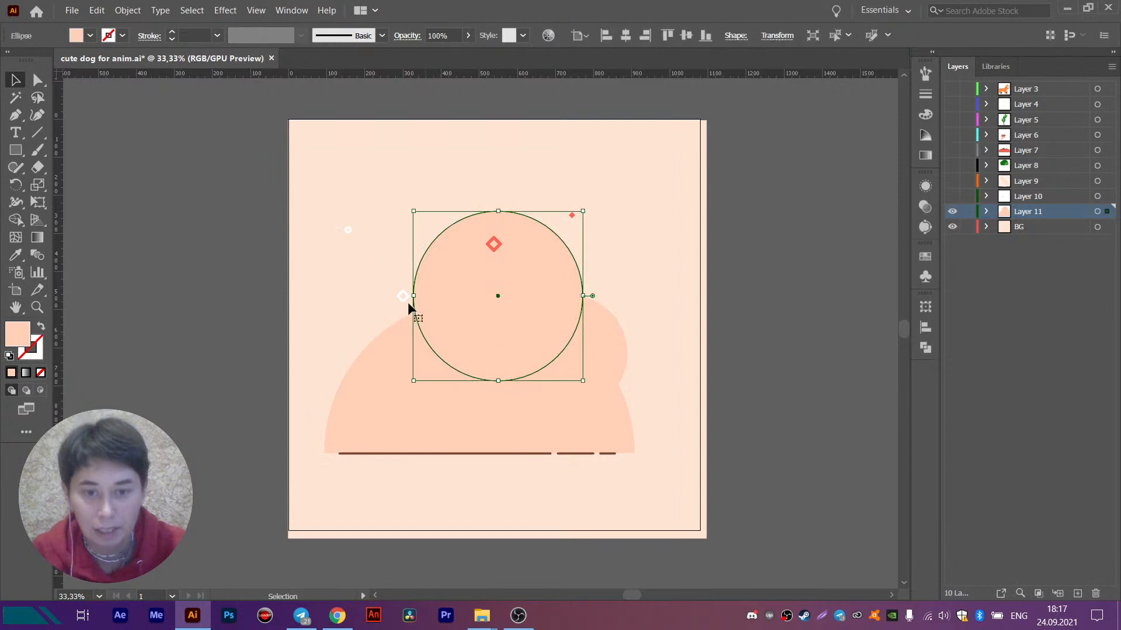
drag(337, 218, 393, 284)
key(ctrl+z)
- Lock the BG layer and select the four small circle and diamond decorations around the cloud shape
click(967, 226)
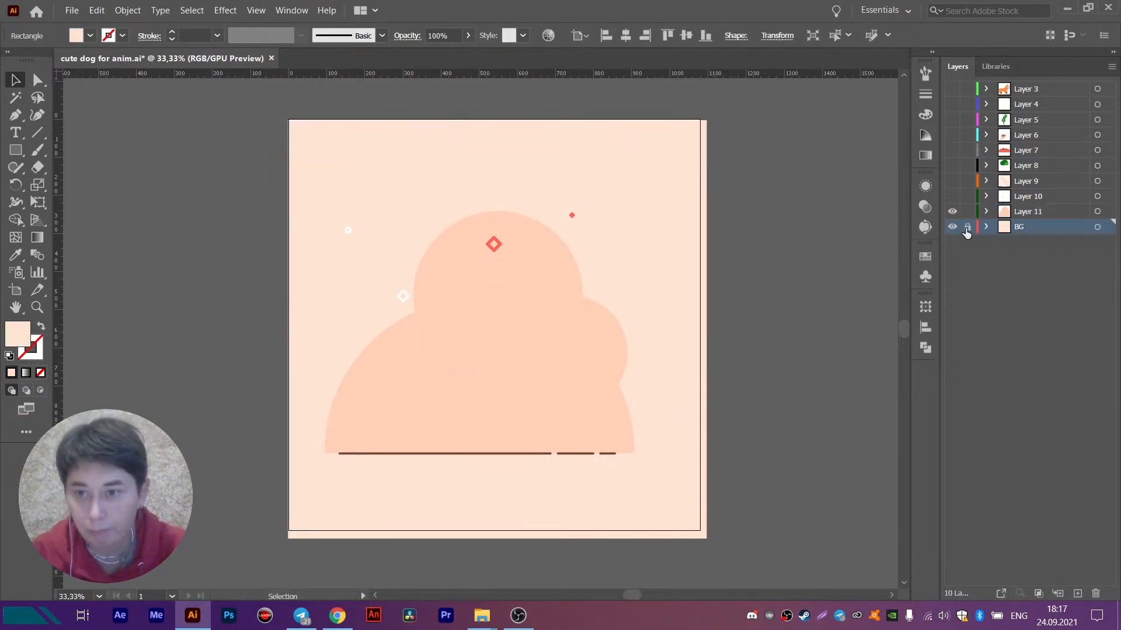
click(348, 231)
shift+click(401, 297)
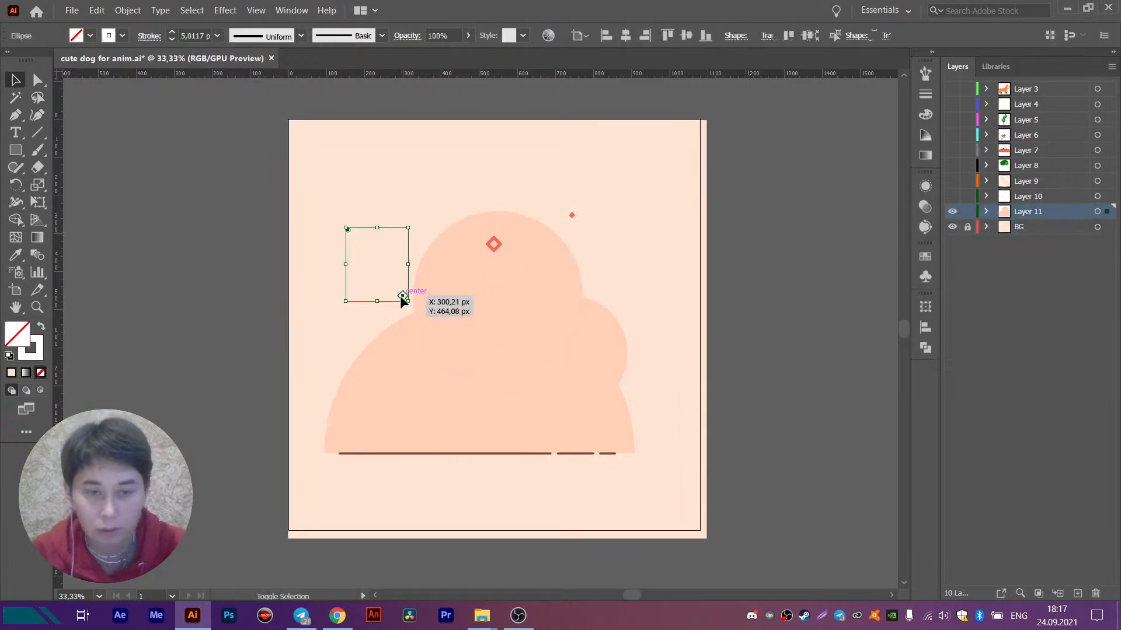
shift+click(494, 244)
shift+click(572, 216)
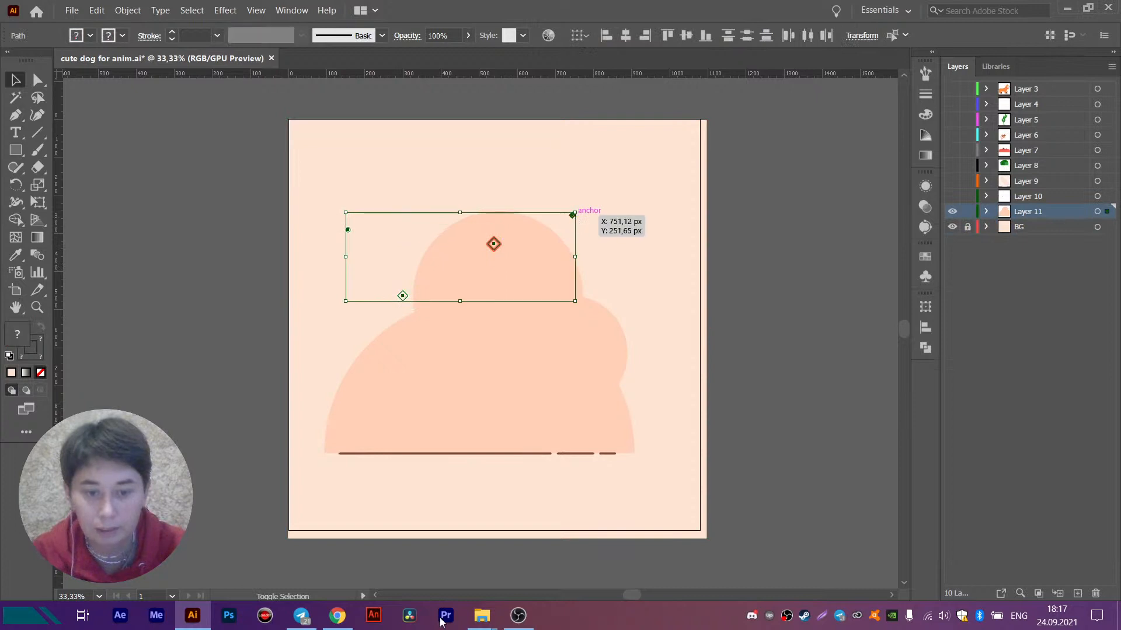
- Switch to Chrome, start the track Life in the Monstercat Player, and return to Illustrator
click(338, 616)
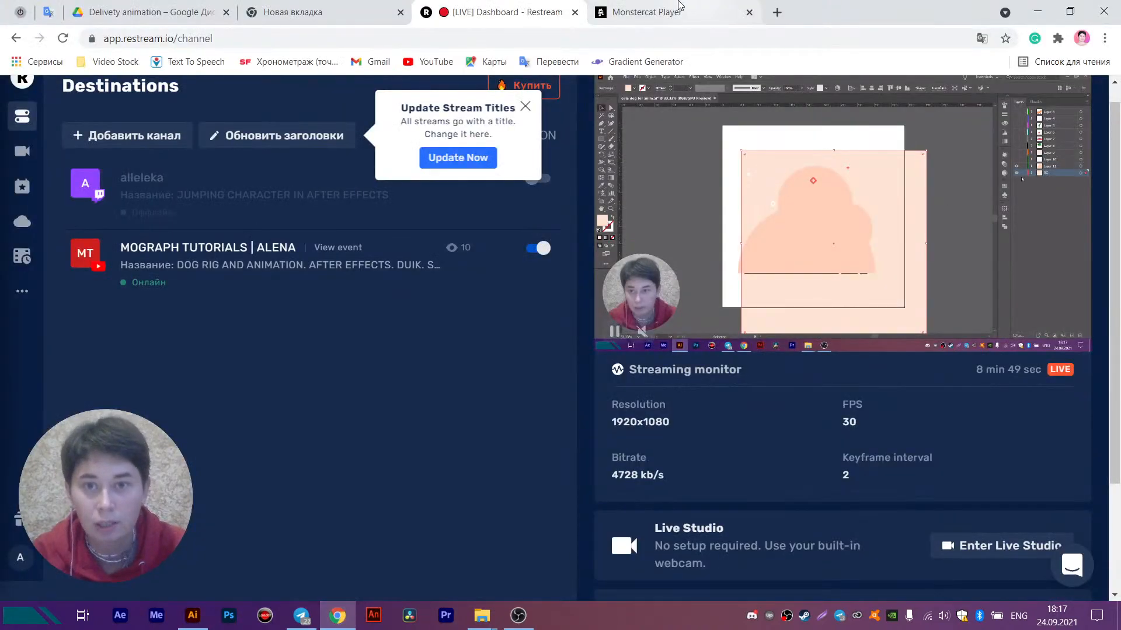
click(678, 7)
click(242, 185)
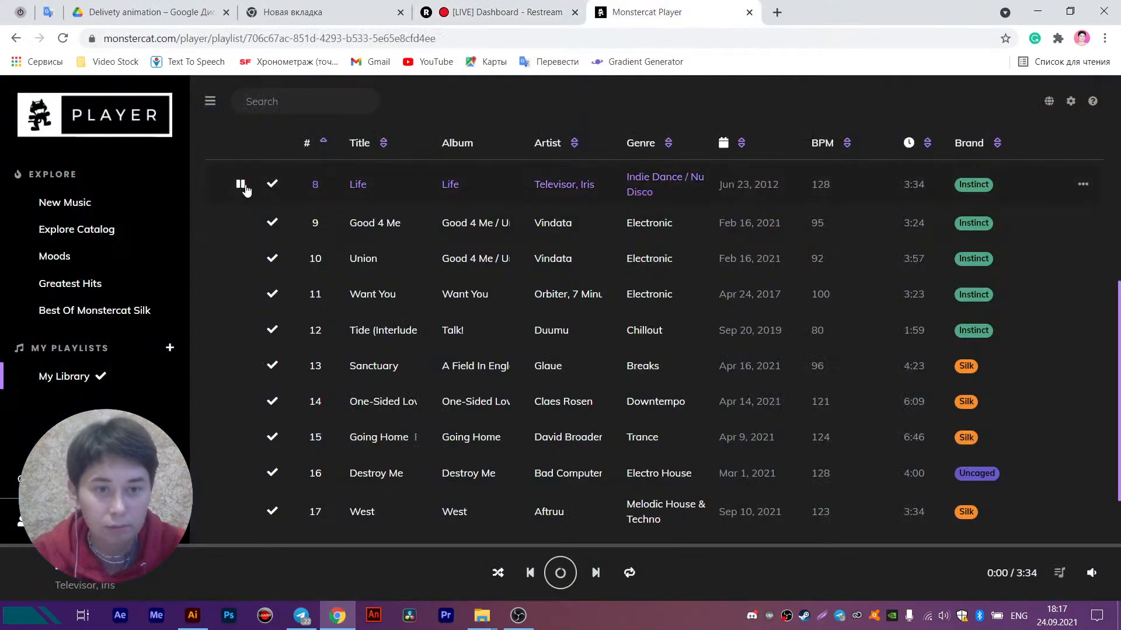
key(alt+Tab)
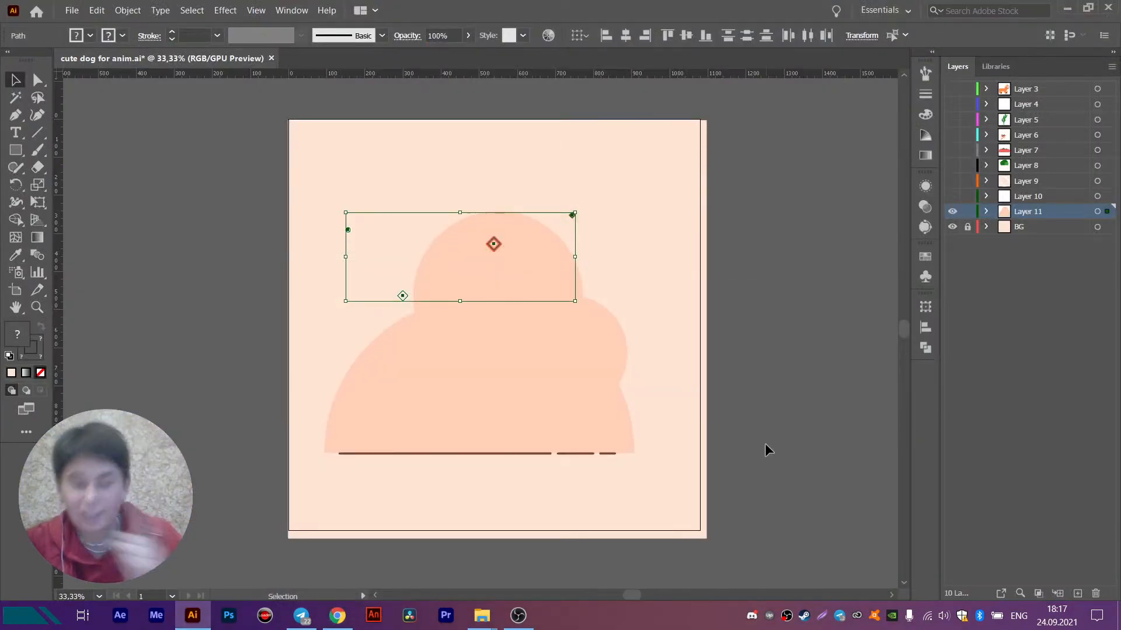
- Move the selected decorations onto a new layer above Layer 11 and hide that new layer
key(ctrl+shift+a)
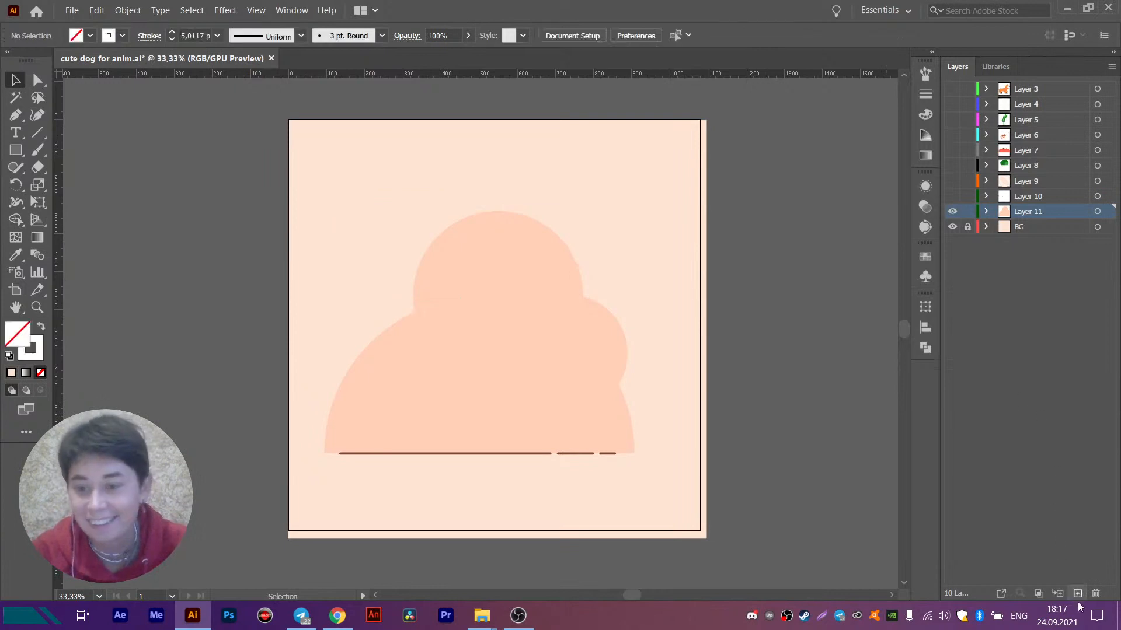
click(1077, 593)
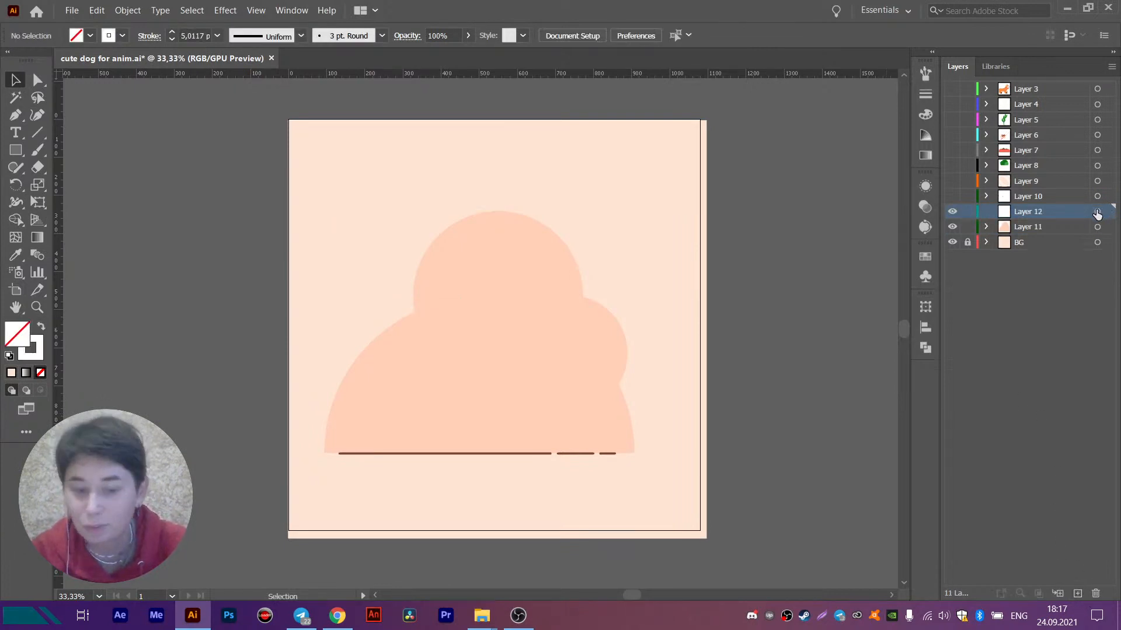
click(1097, 211)
click(952, 211)
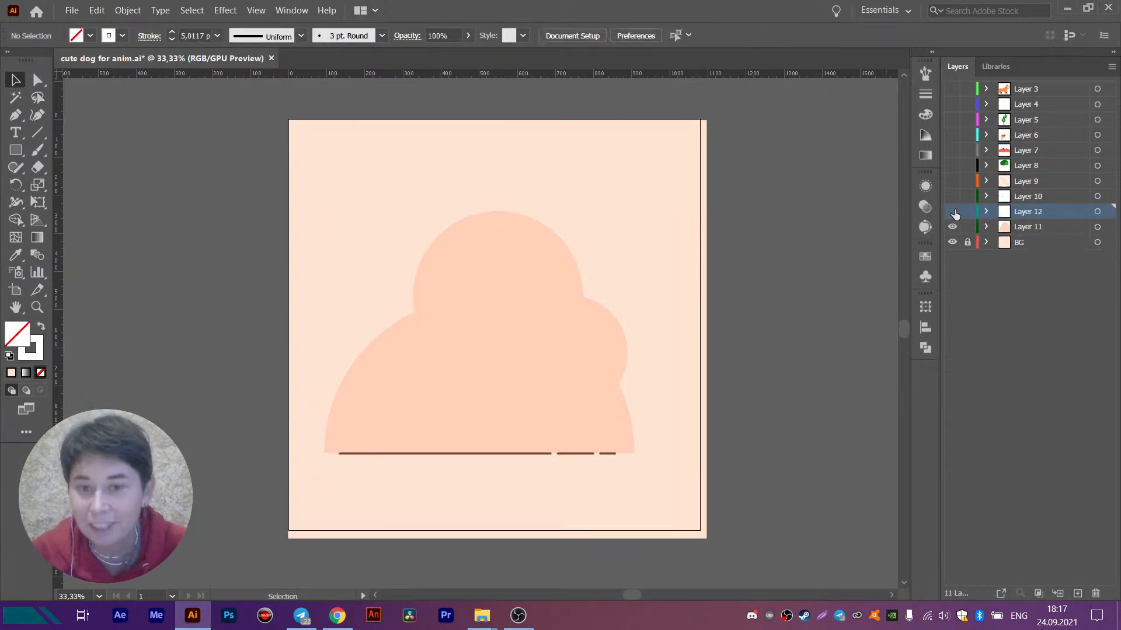
click(953, 228)
click(952, 228)
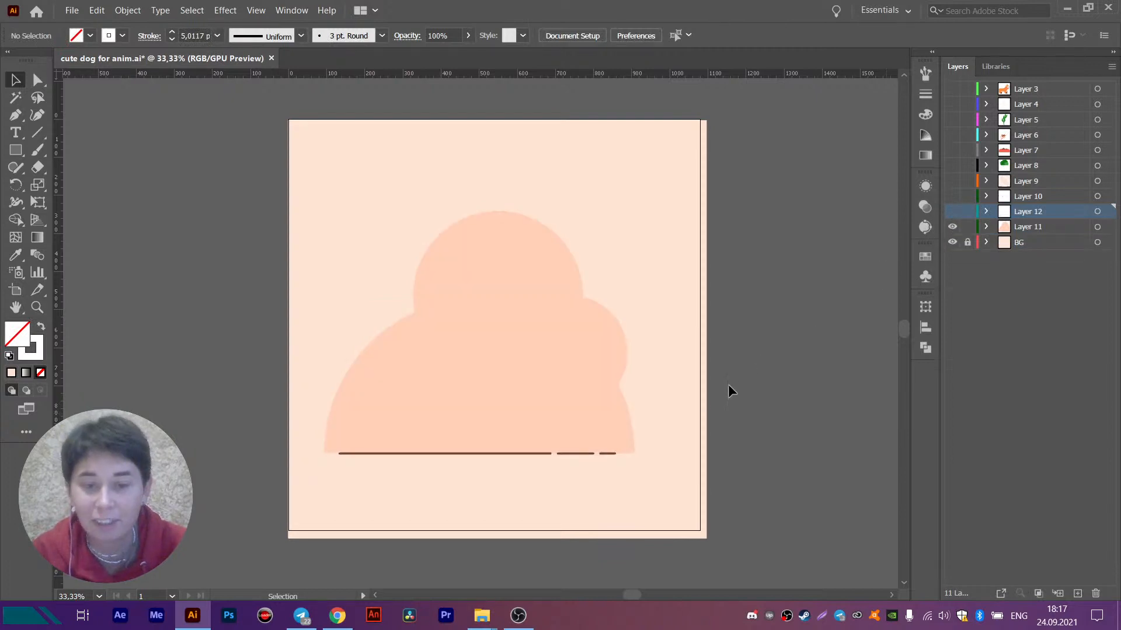
- Cut the brown ground lines from Layer 11 and paste them in place on a new layer directly above it
click(554, 388)
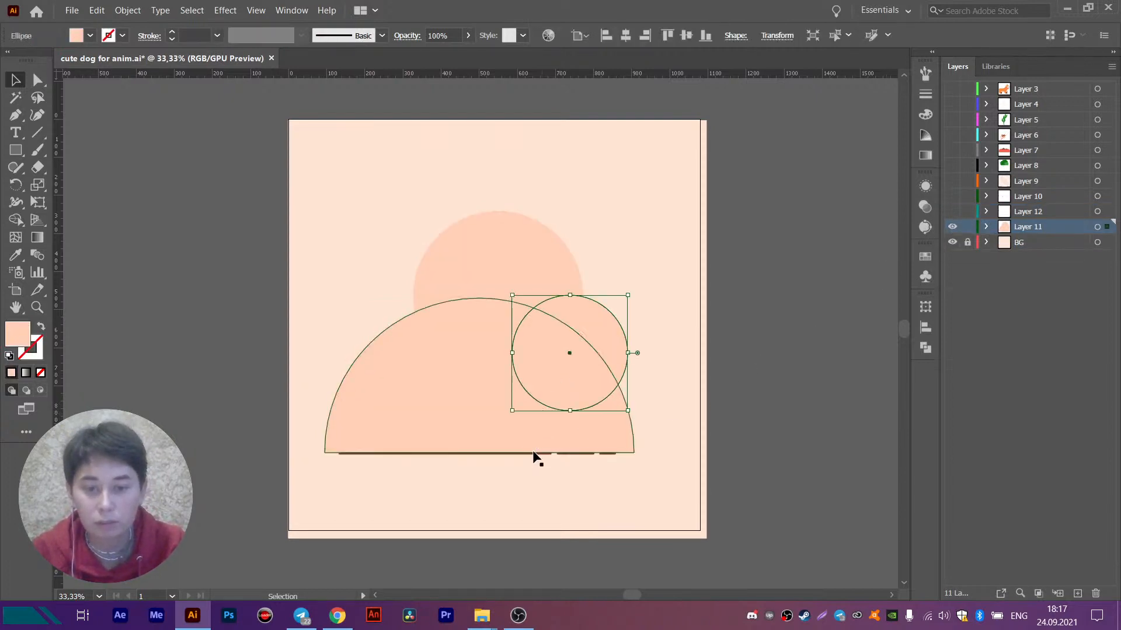
click(533, 450)
drag(223, 400, 712, 452)
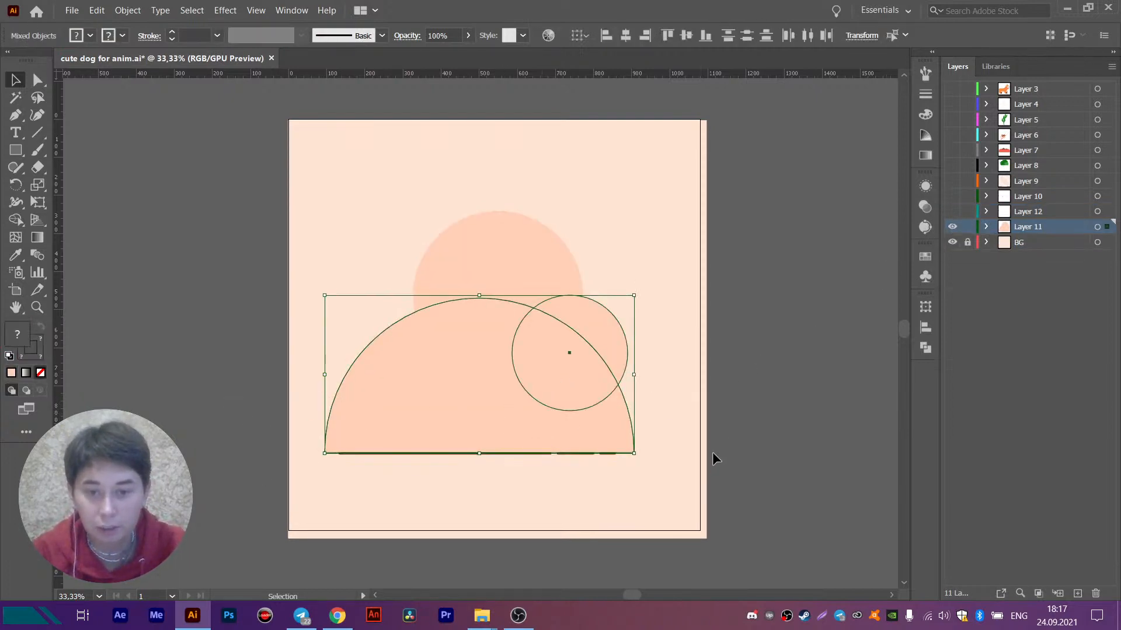
shift+click(619, 428)
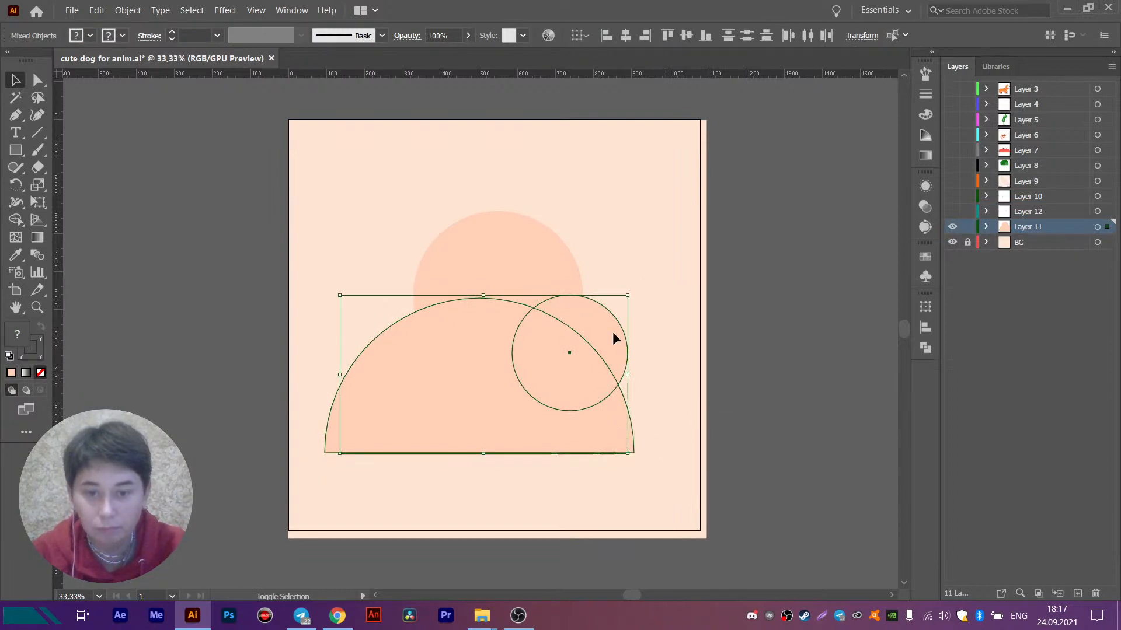
shift+click(613, 337)
key(ctrl+x)
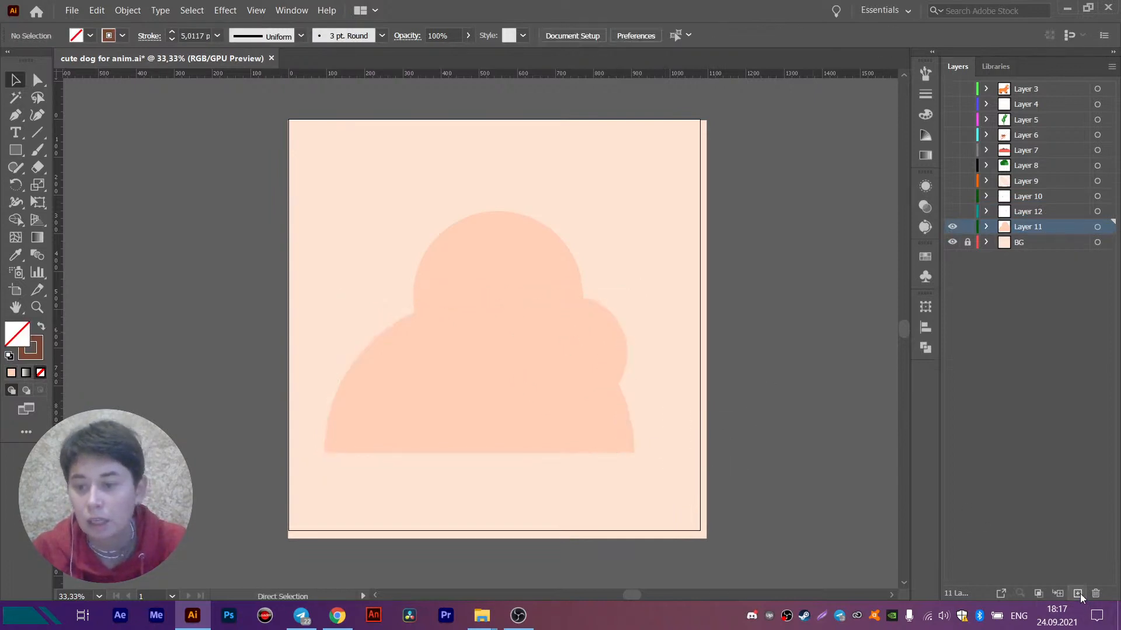
click(1078, 593)
key(ctrl+f)
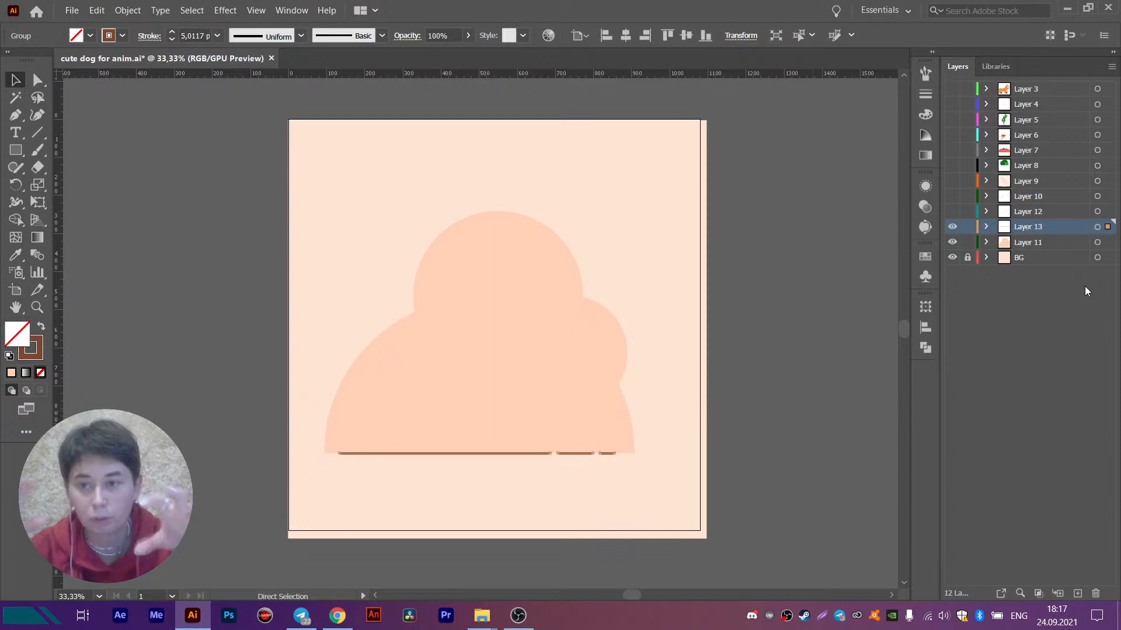
- Lower the headphone volume slightly in the system volume control
double_click(1022, 225)
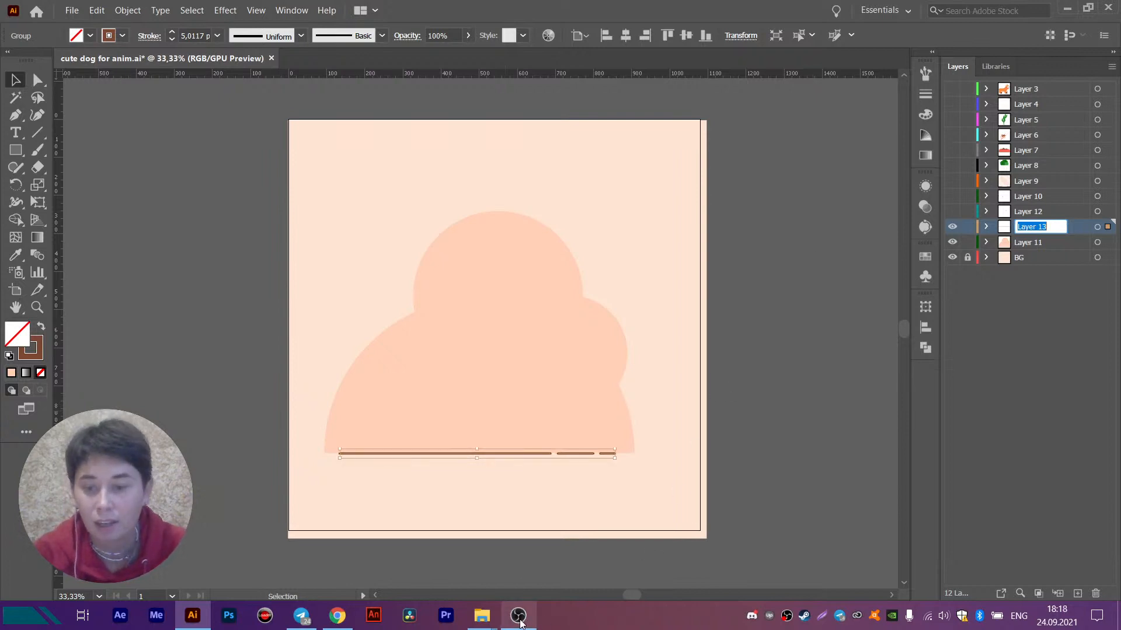
click(944, 616)
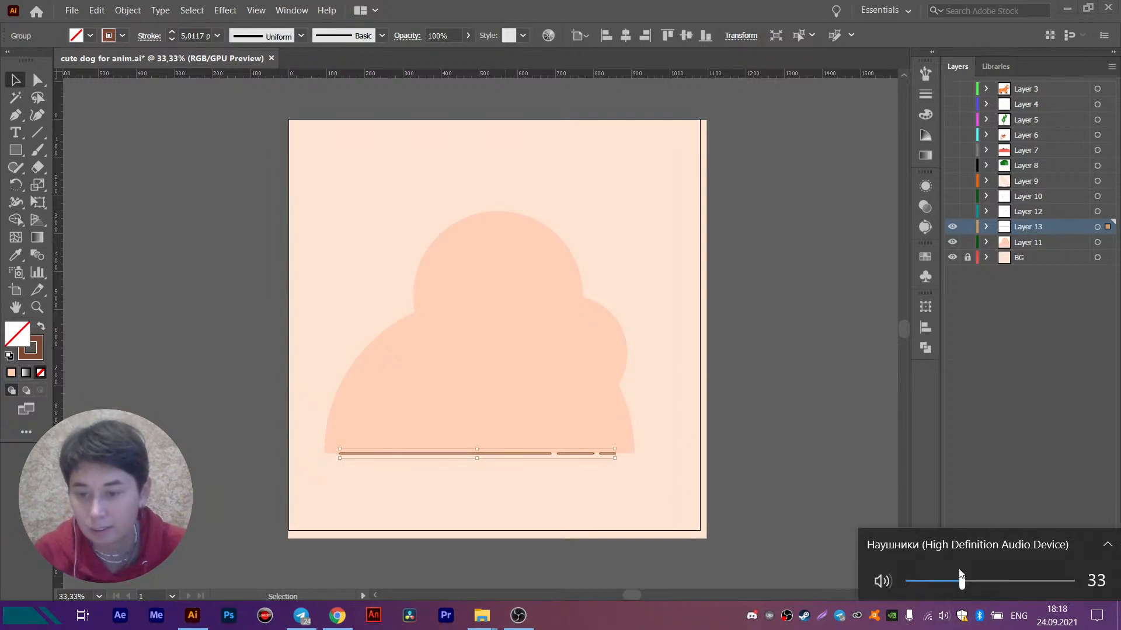
drag(961, 582, 958, 583)
click(863, 418)
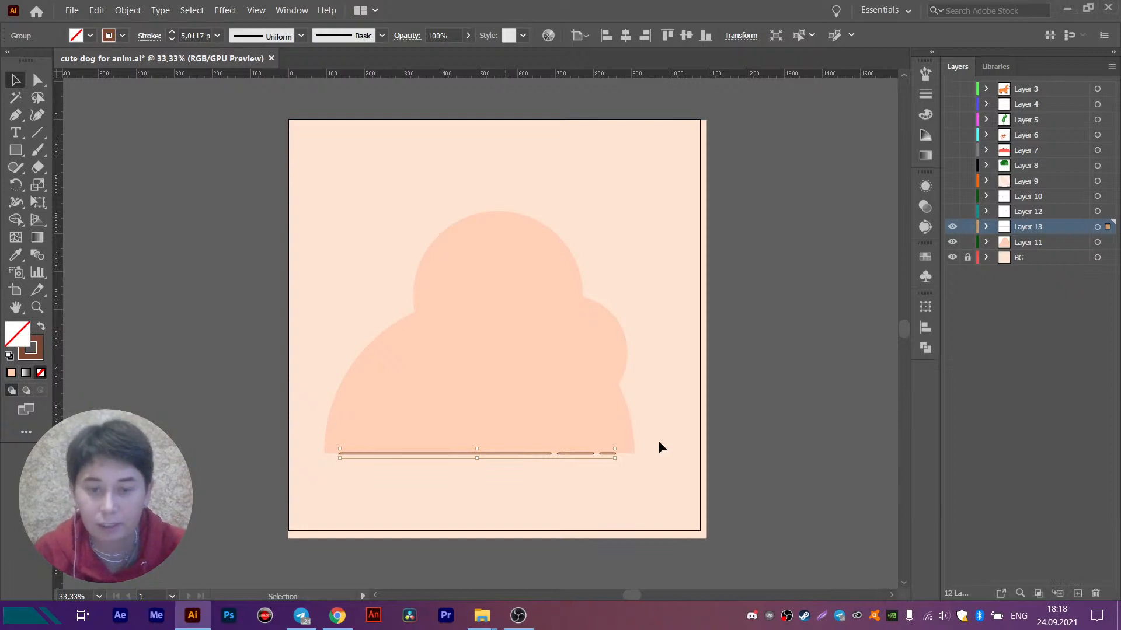
- Rename Layer 13, which holds the brown lines, as "ground line" and hide it
double_click(1029, 227)
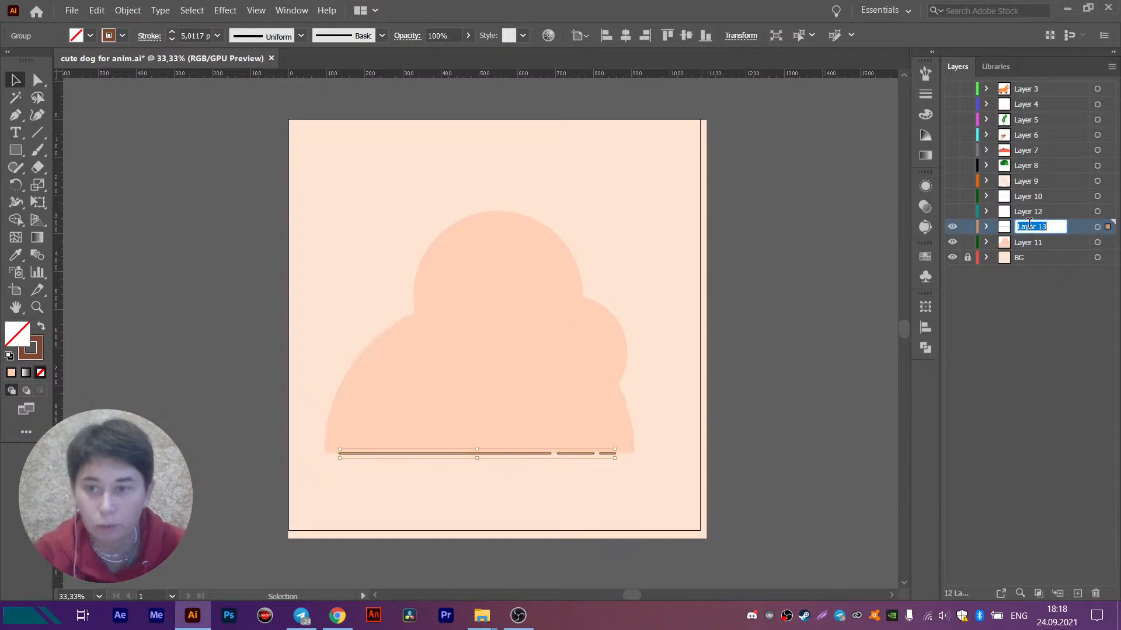
text(gro)
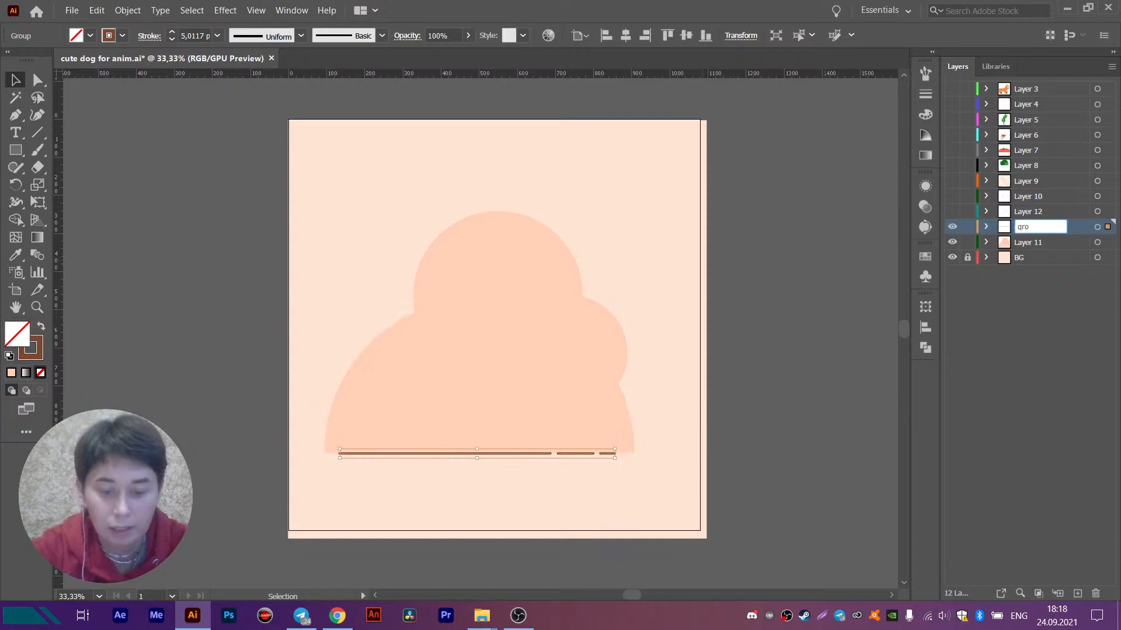
text(und line)
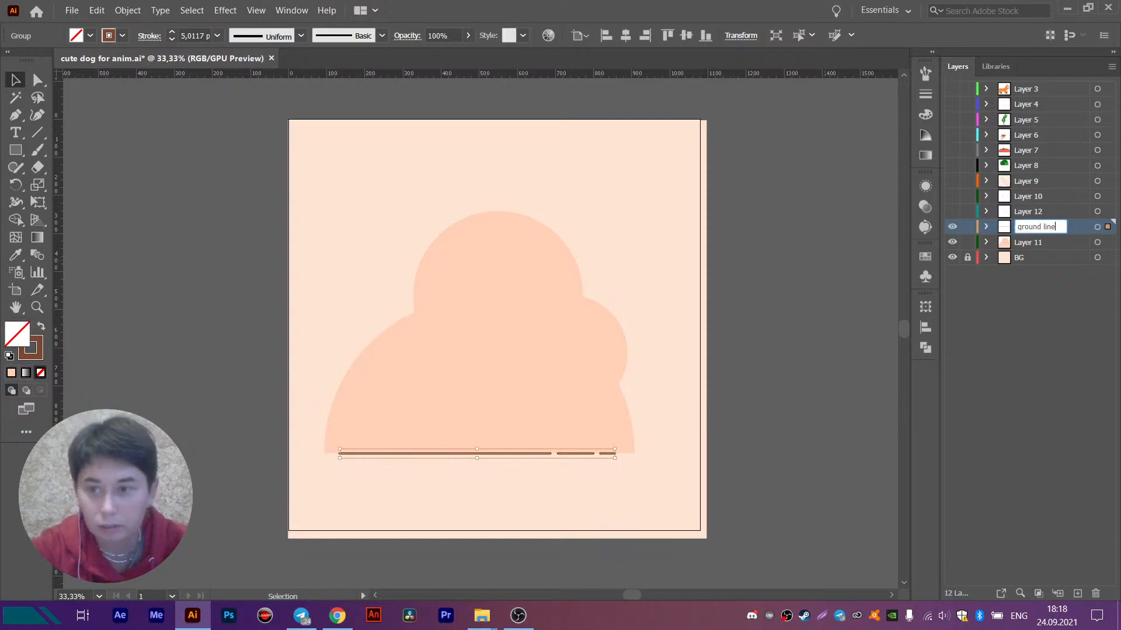
key(Return)
click(952, 228)
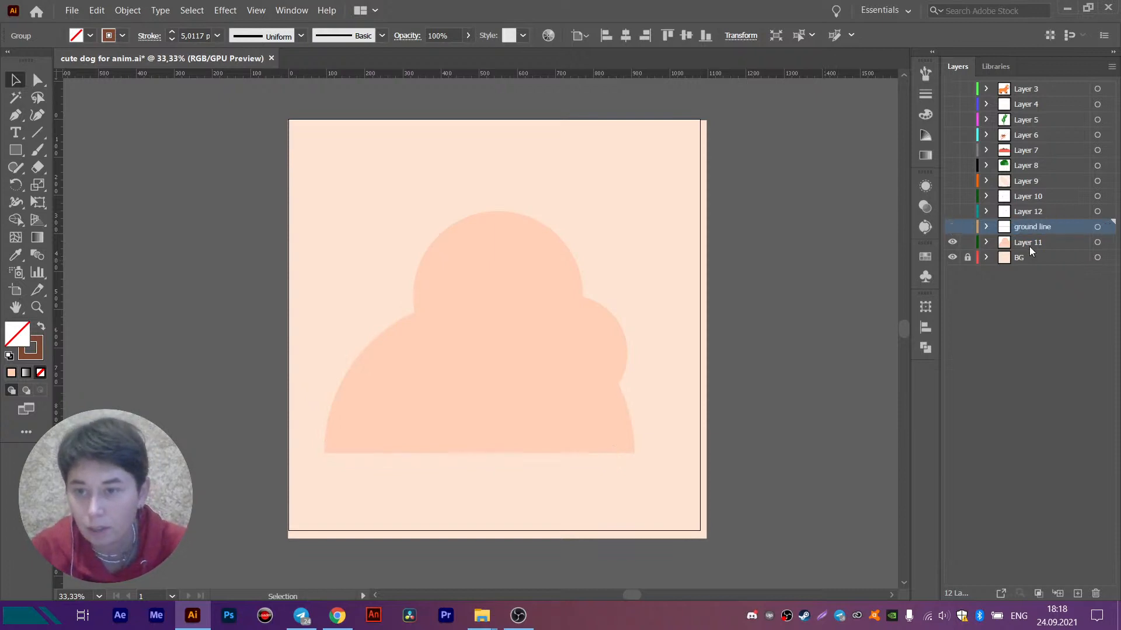
- Rename Layer 11, which holds the peach cloud shape, as "Back circle" and hide it
double_click(1036, 241)
text(B)
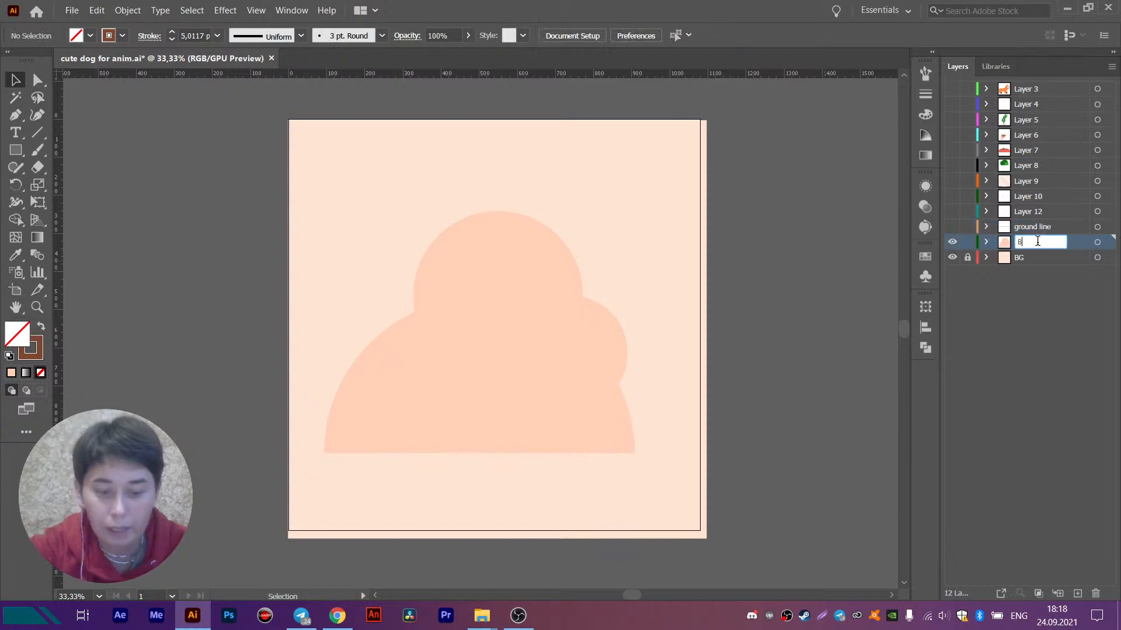
text(ack circle)
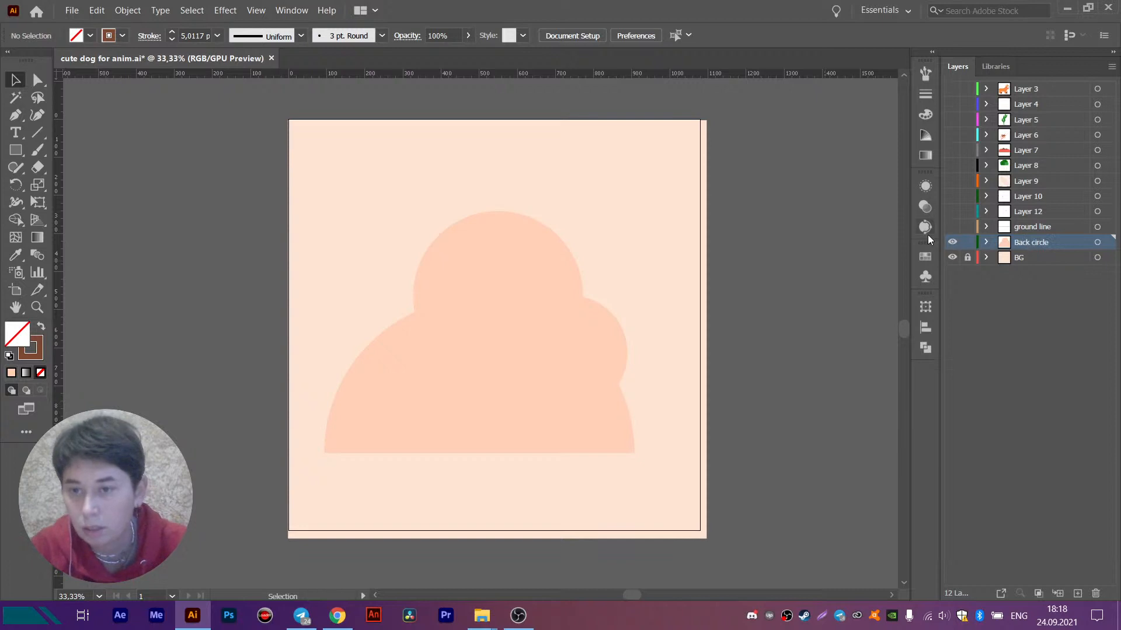
click(952, 243)
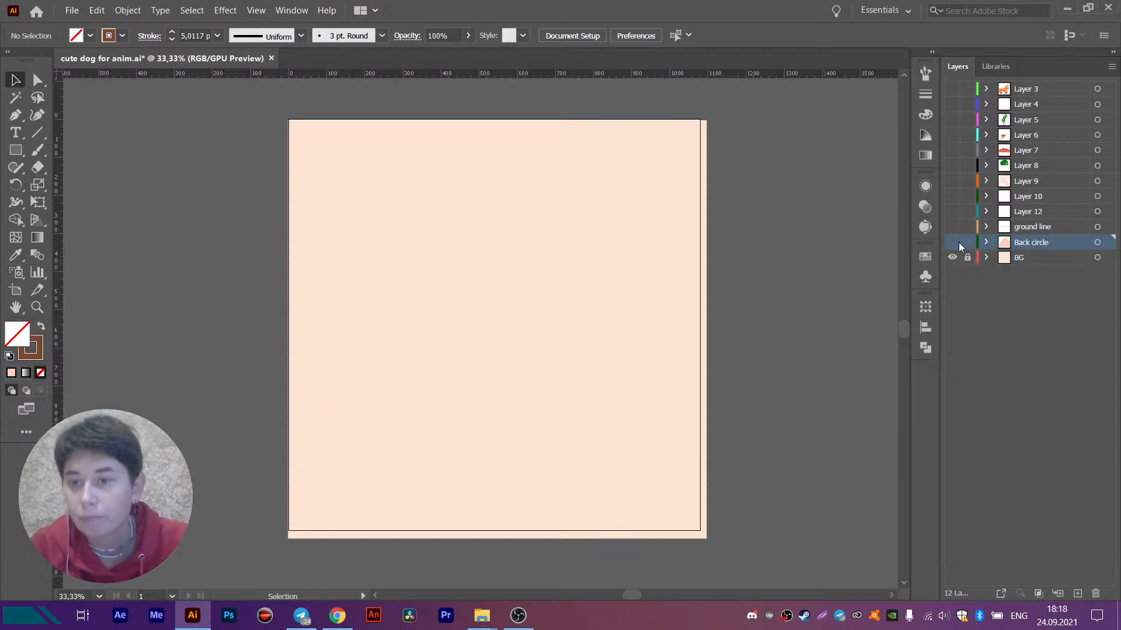
- Show Layer 12 with the small decorations and rename it as "parts"
click(1040, 212)
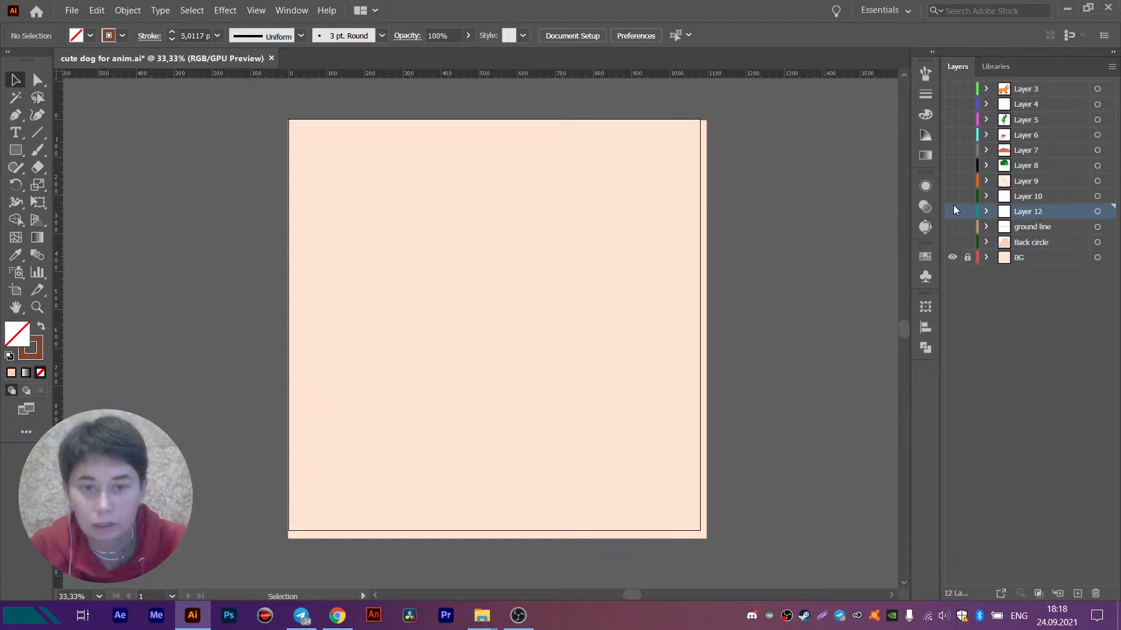
click(953, 212)
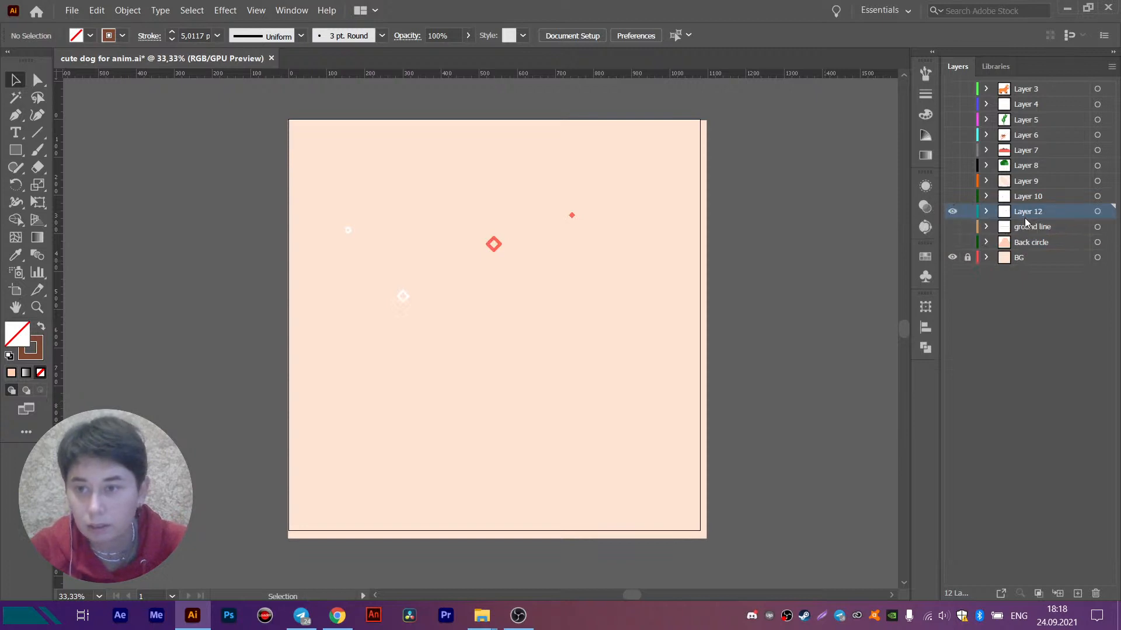
double_click(1026, 211)
text(parts)
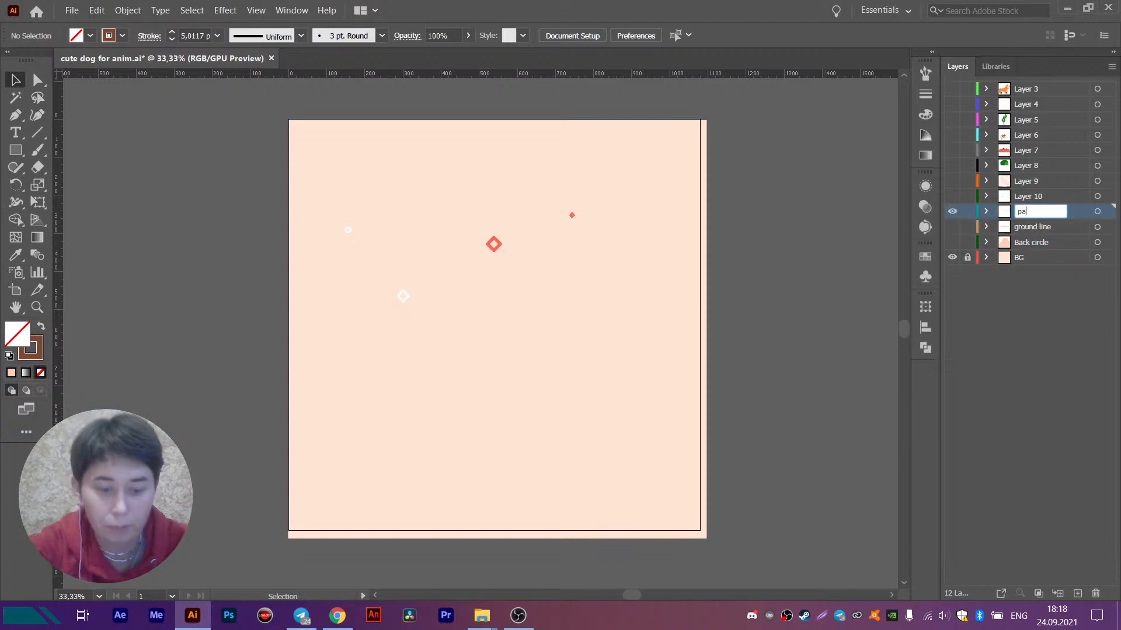
key(Return)
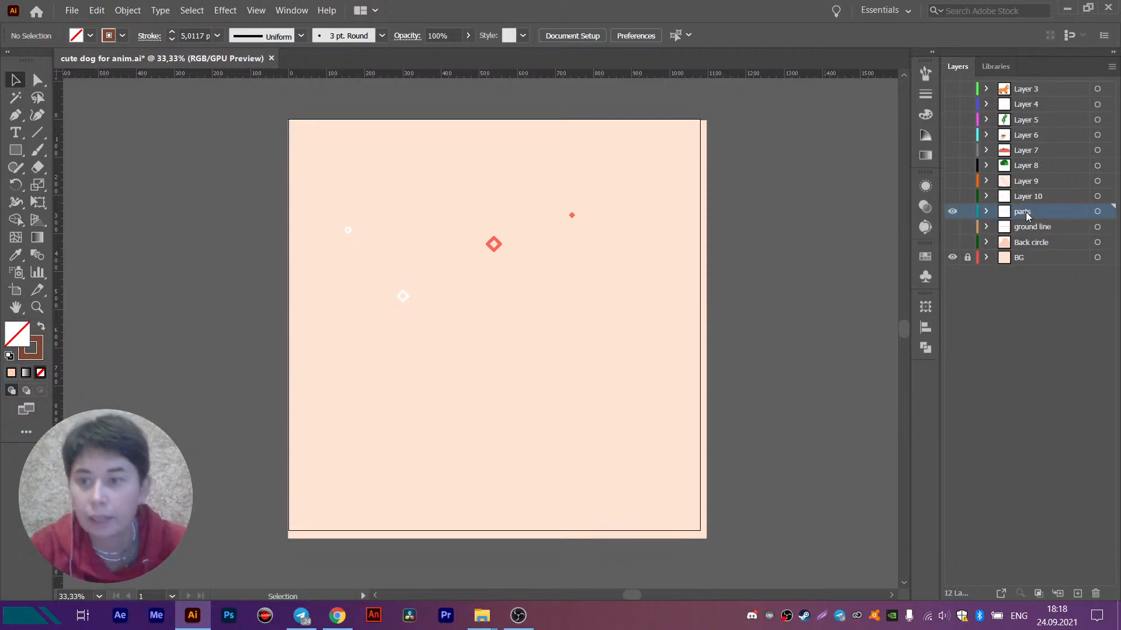
- Show Layer 10, gather its decorations with the others in place on the parts layer, and delete the emptied Layer 10
click(952, 196)
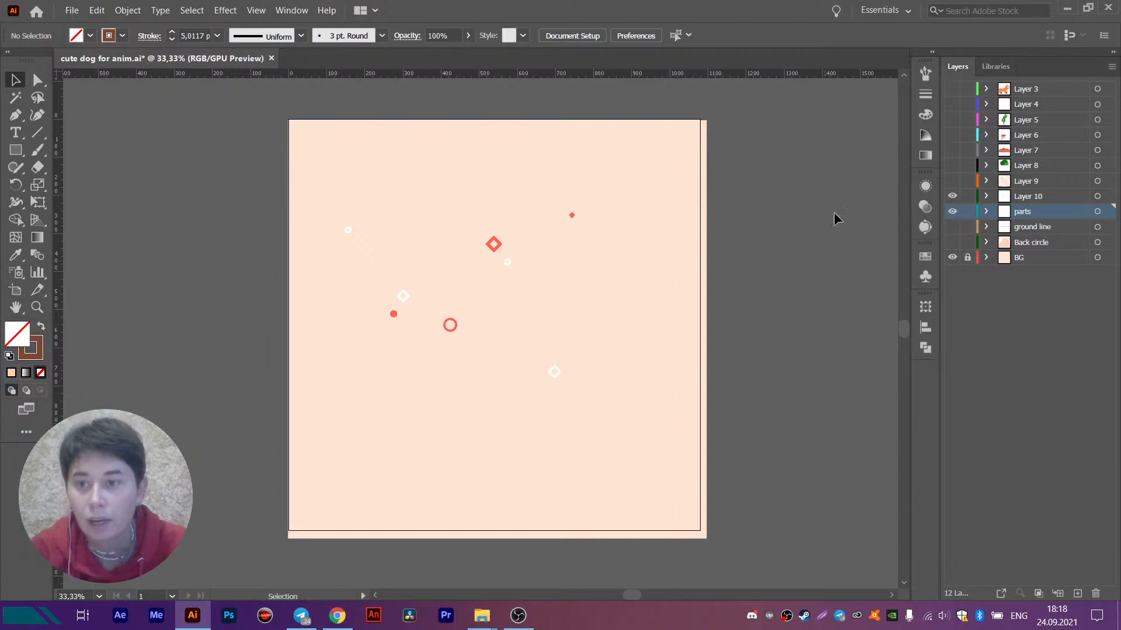
drag(301, 168, 747, 448)
key(Delete)
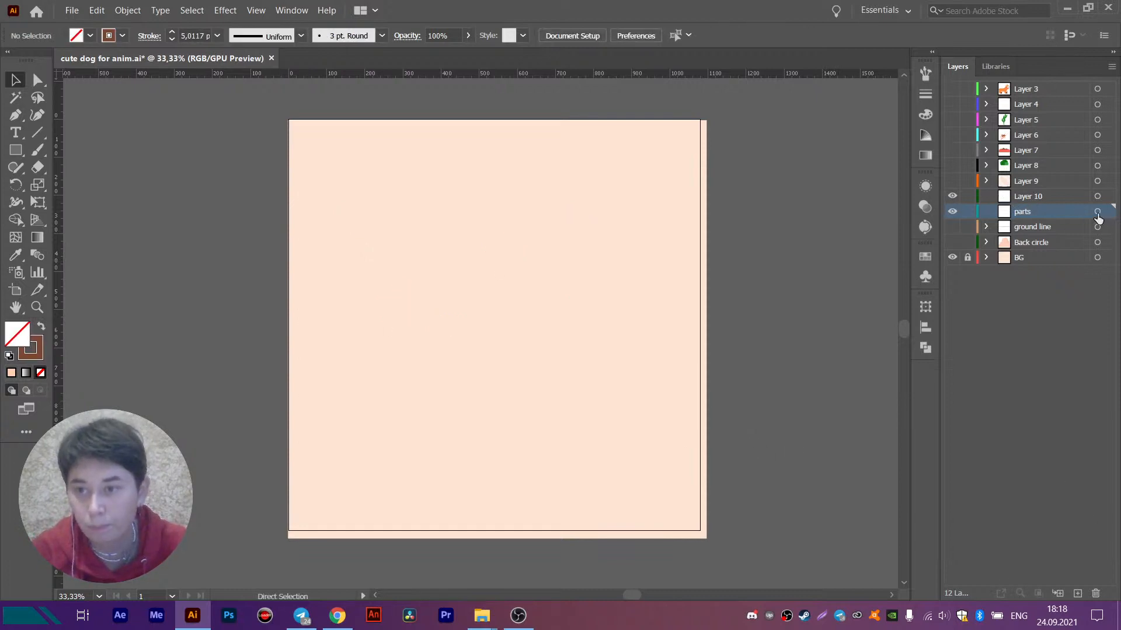
key(ctrl+z)
click(1029, 198)
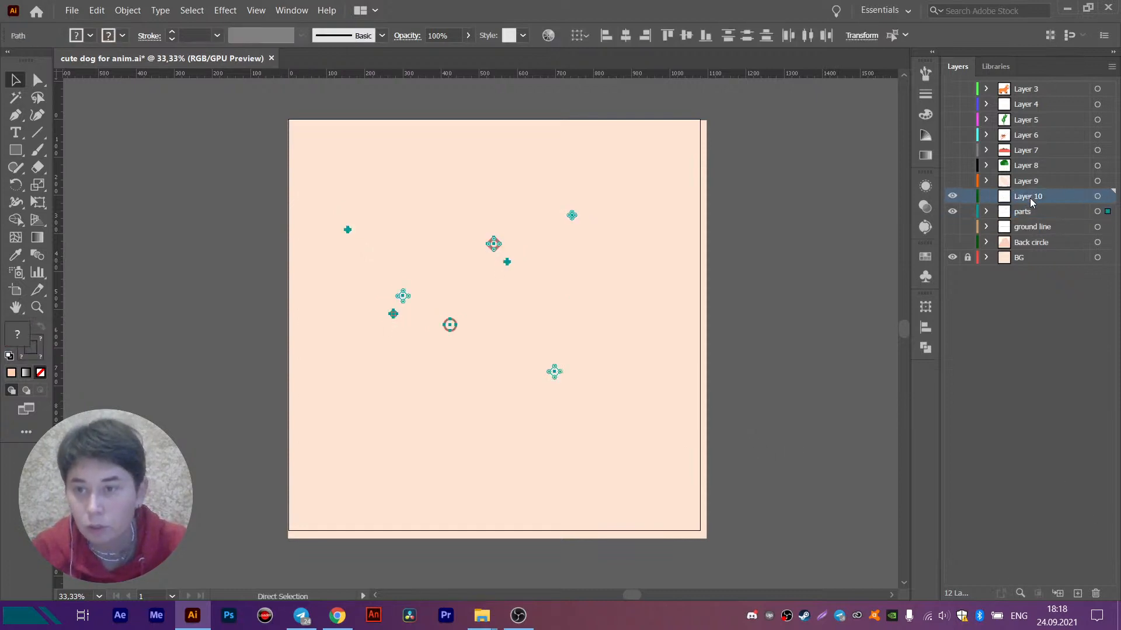
drag(1029, 201, 1099, 594)
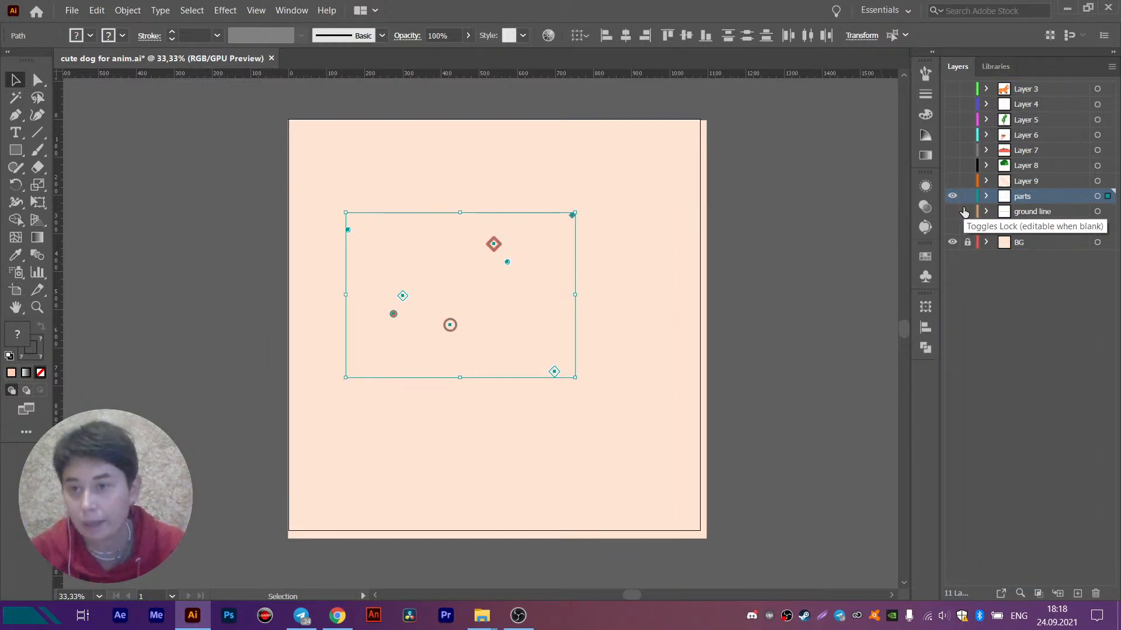
- Hide the parts layer, show Layer 9, and rename it as "ball"
click(952, 180)
click(952, 195)
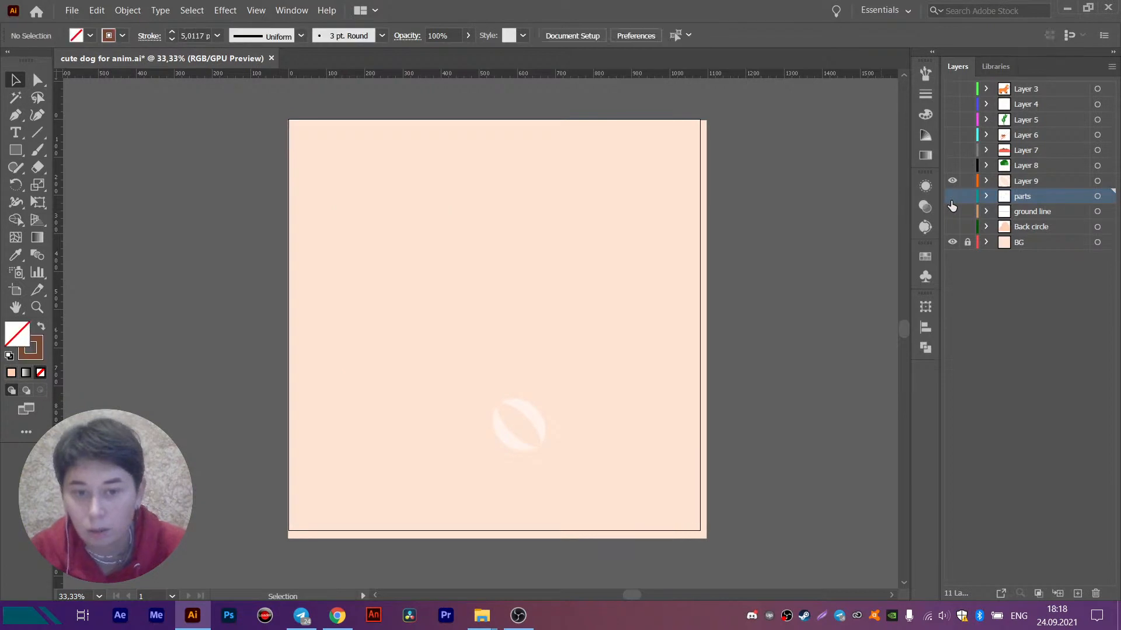
double_click(1021, 179)
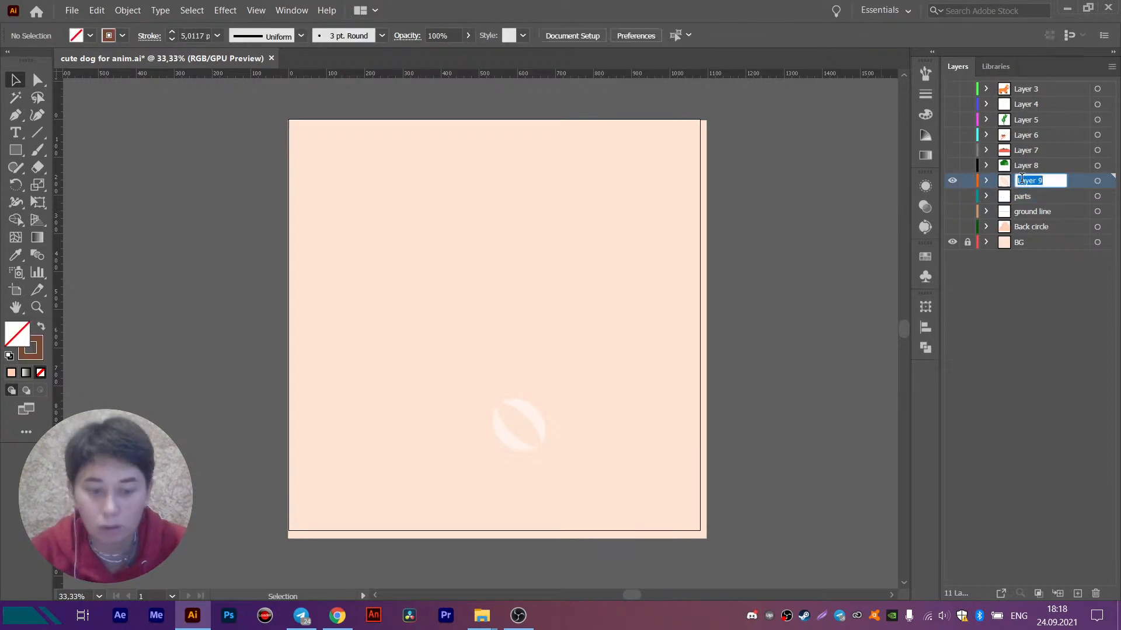
text(ball)
key(Return)
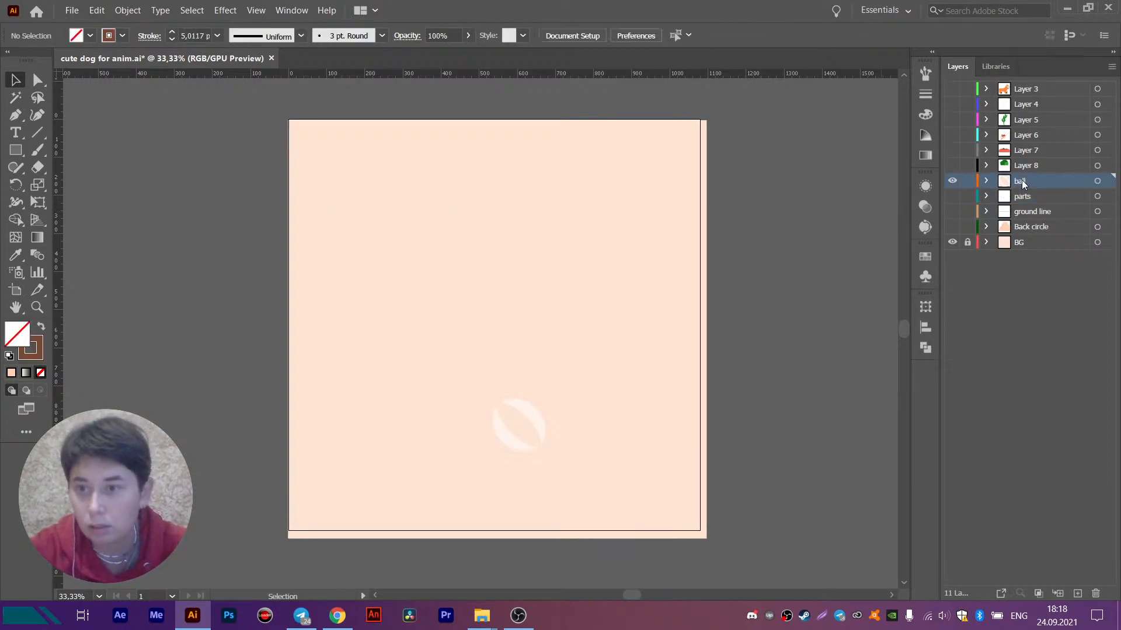
- Hide the ball layer, show Layer 8, and rename it as "plant"
click(952, 165)
click(952, 181)
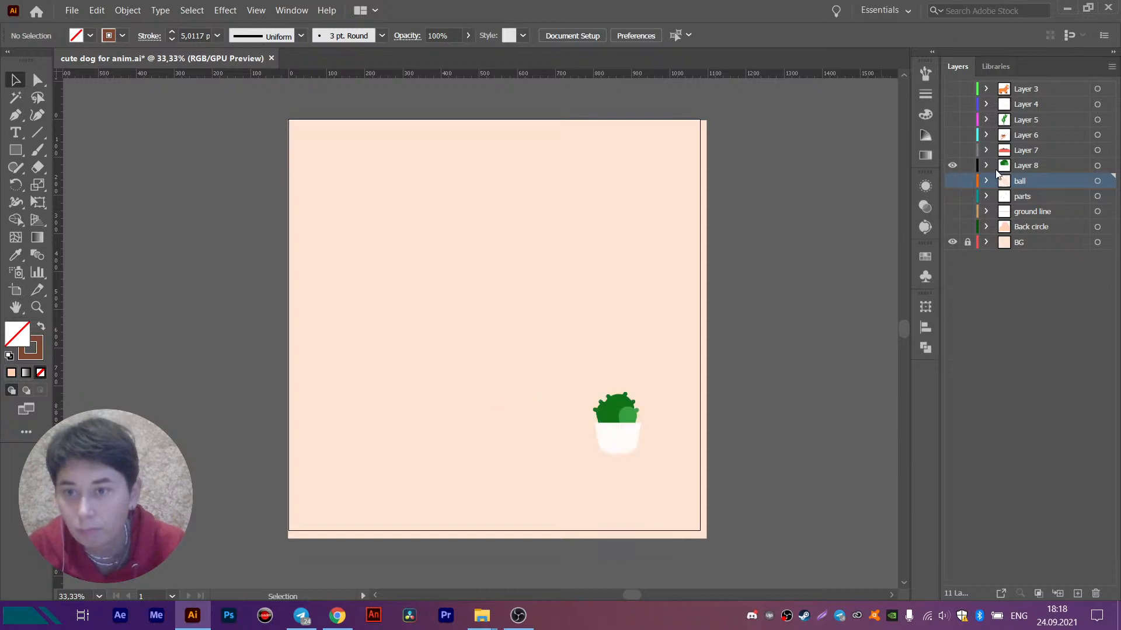
double_click(1034, 164)
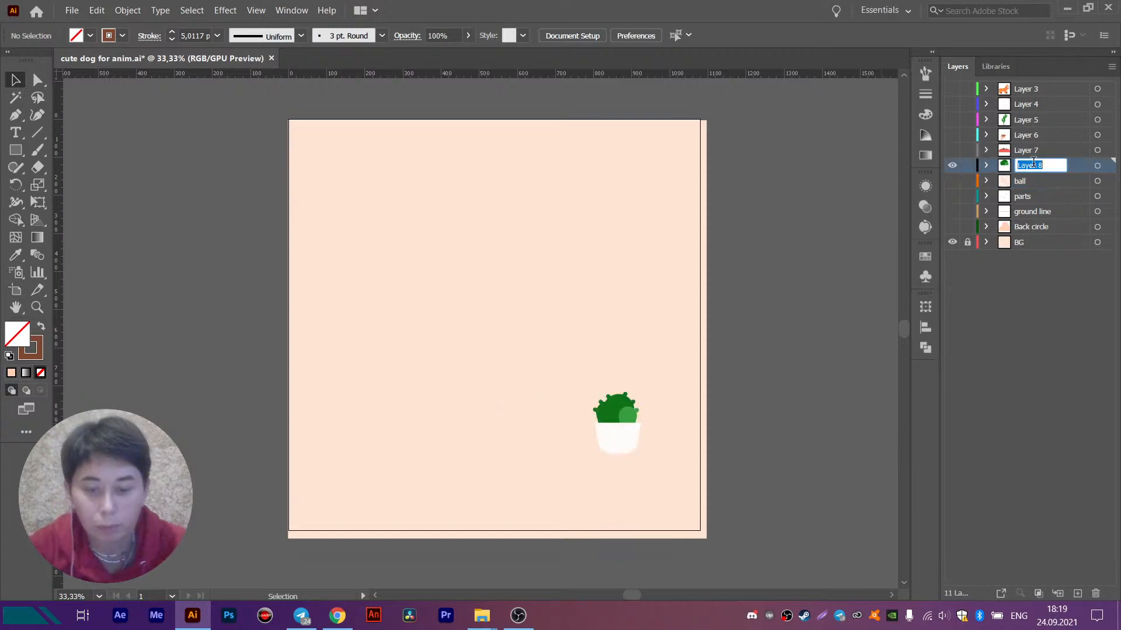
text(plant)
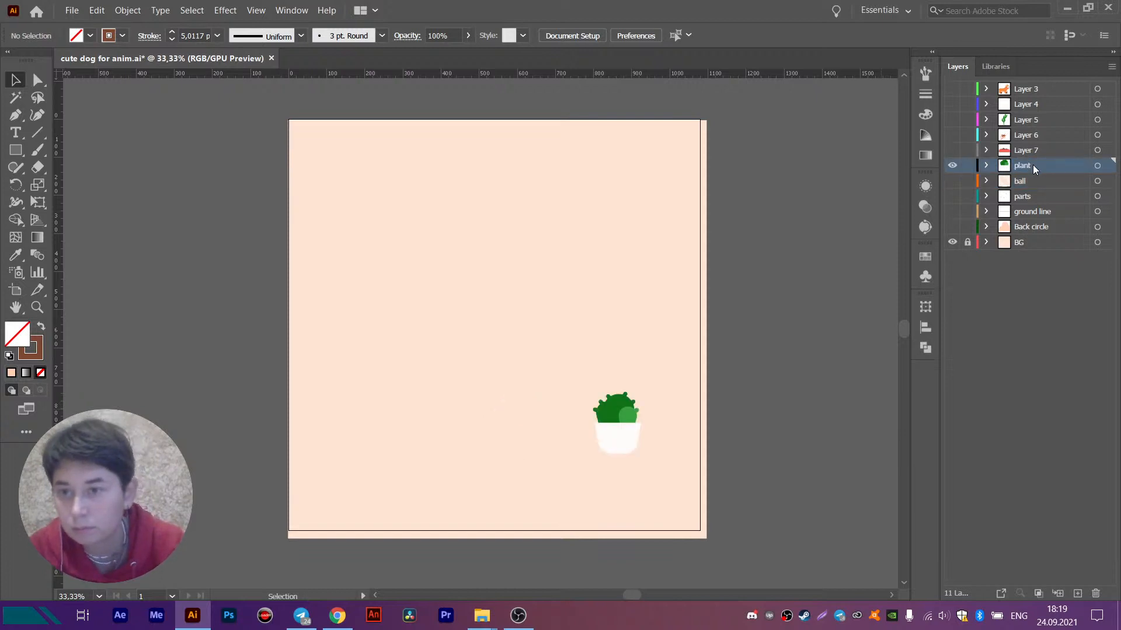
- Hide the plant layer, show Layer 7, and rename it as "plate"
click(952, 150)
click(952, 165)
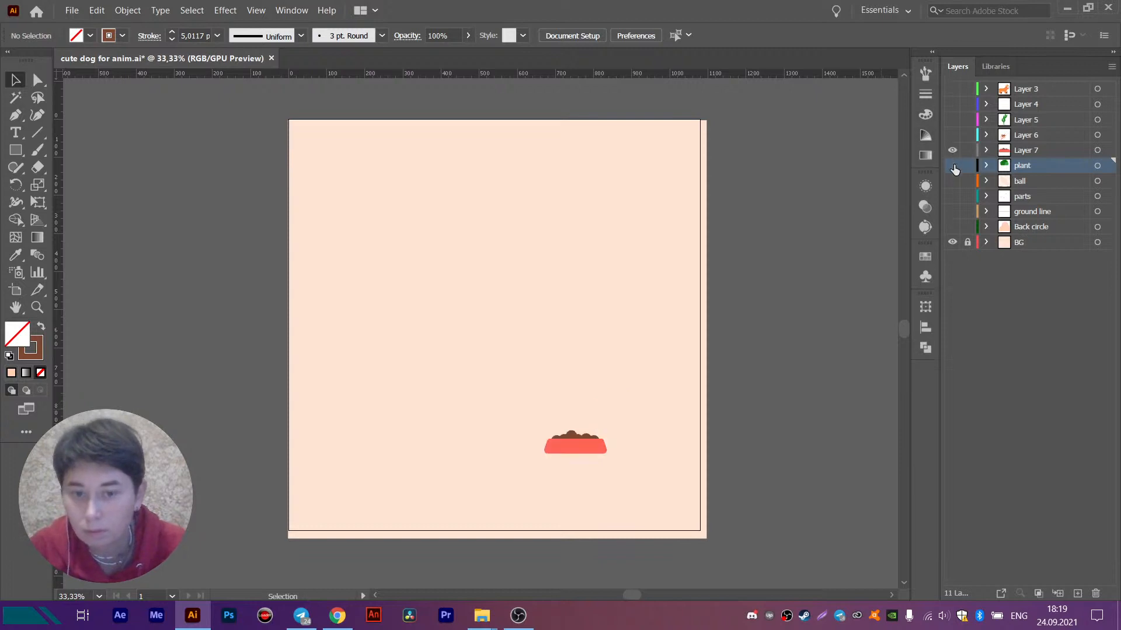
double_click(1026, 150)
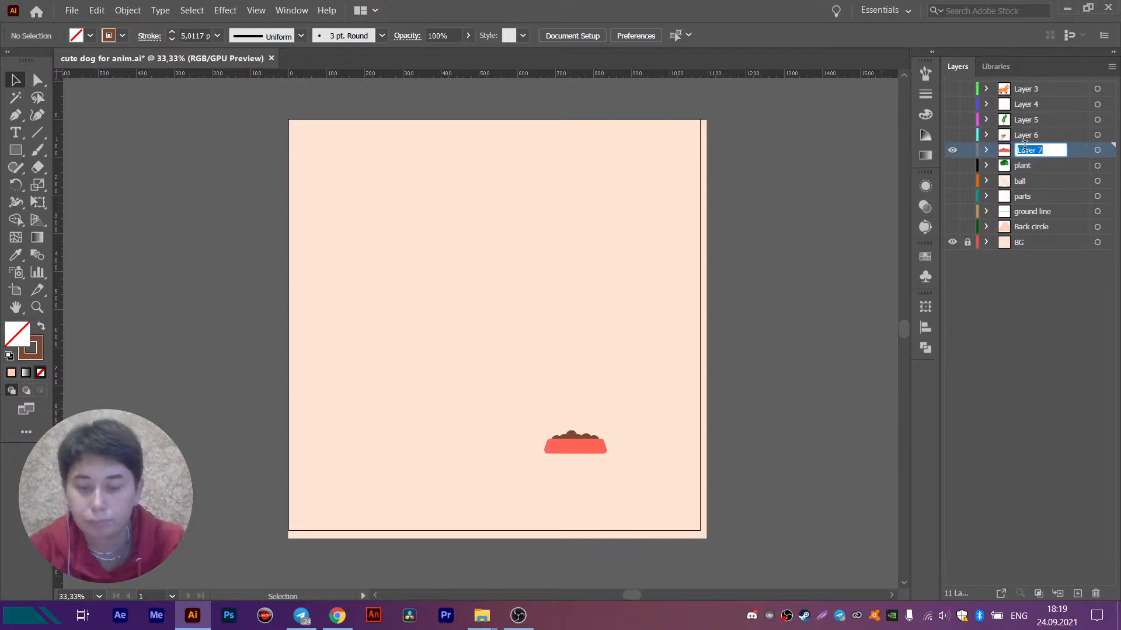
text(plate)
key(Return)
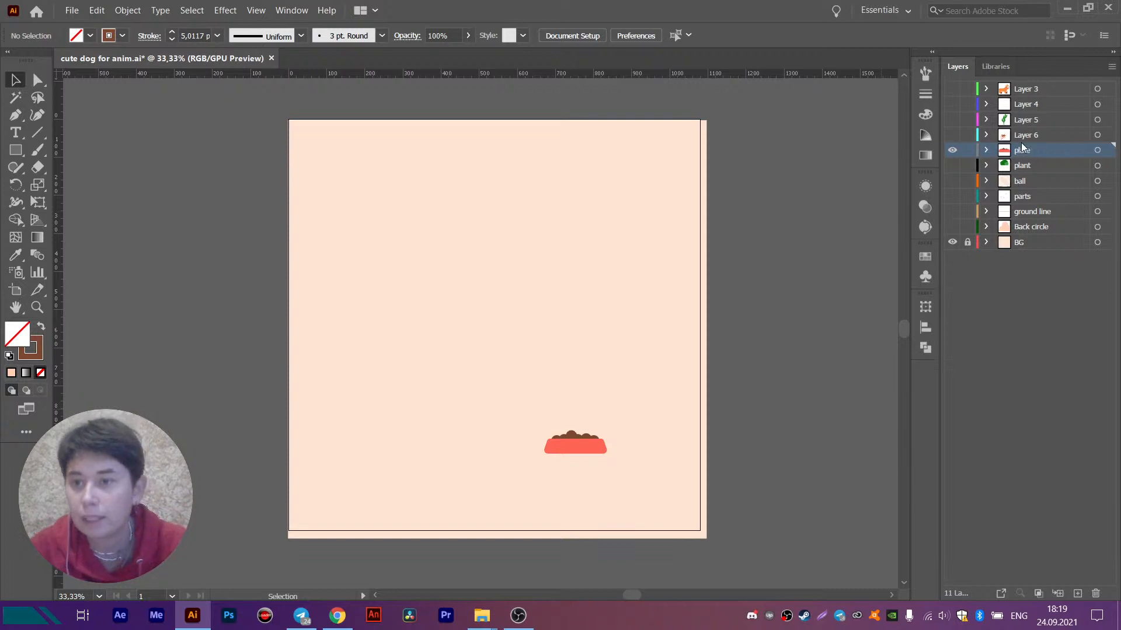
- Isolate Layer 6 by hiding the plate layer, and move the arm and food bag group horizontally until it lies fully inside the artboard
click(952, 135)
click(952, 150)
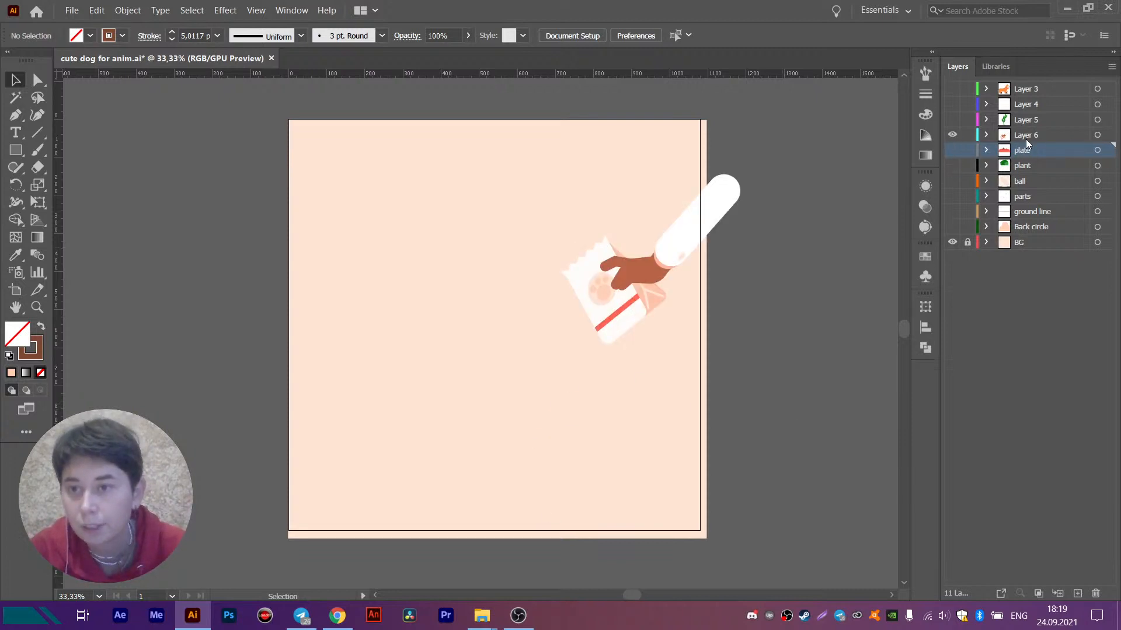
click(1025, 136)
click(633, 267)
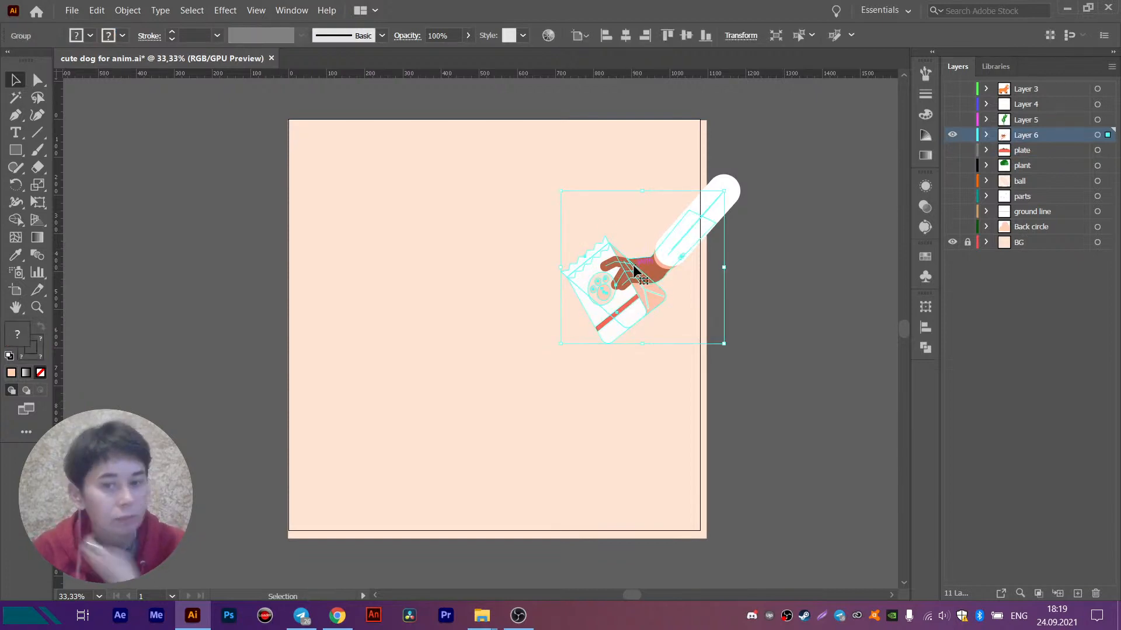
key(ctrl)
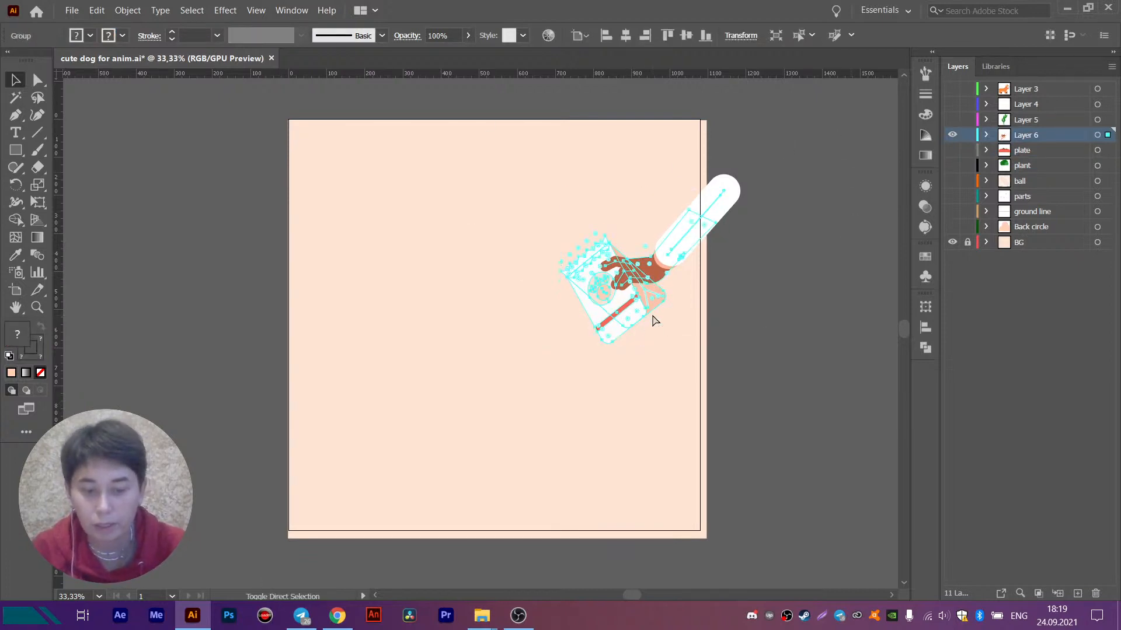
double_click(678, 252)
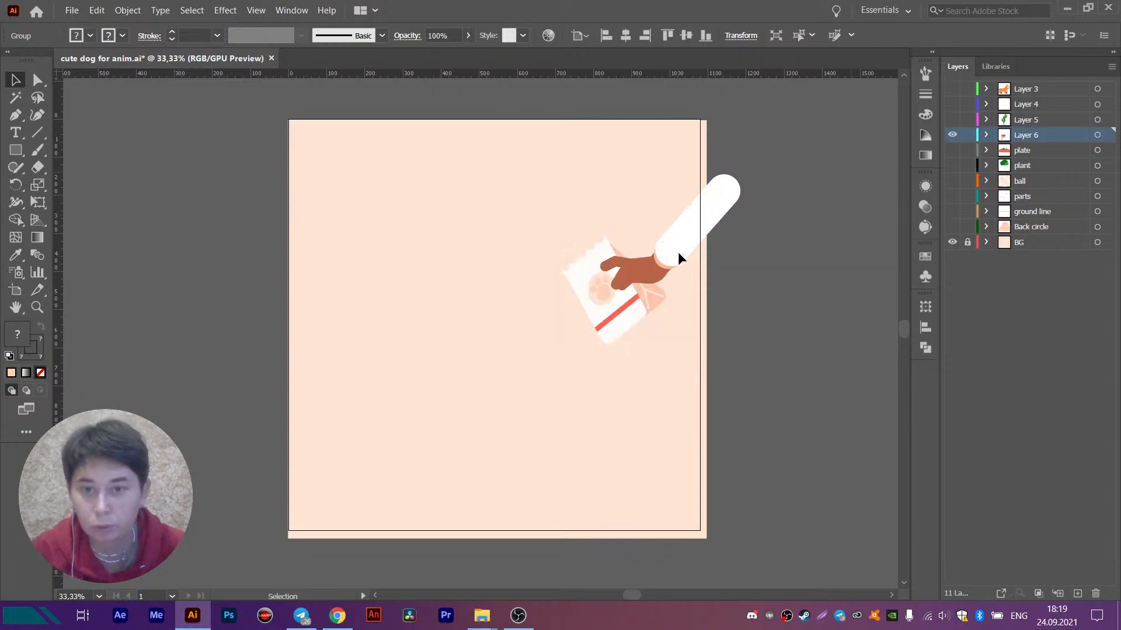
drag(678, 251, 596, 253)
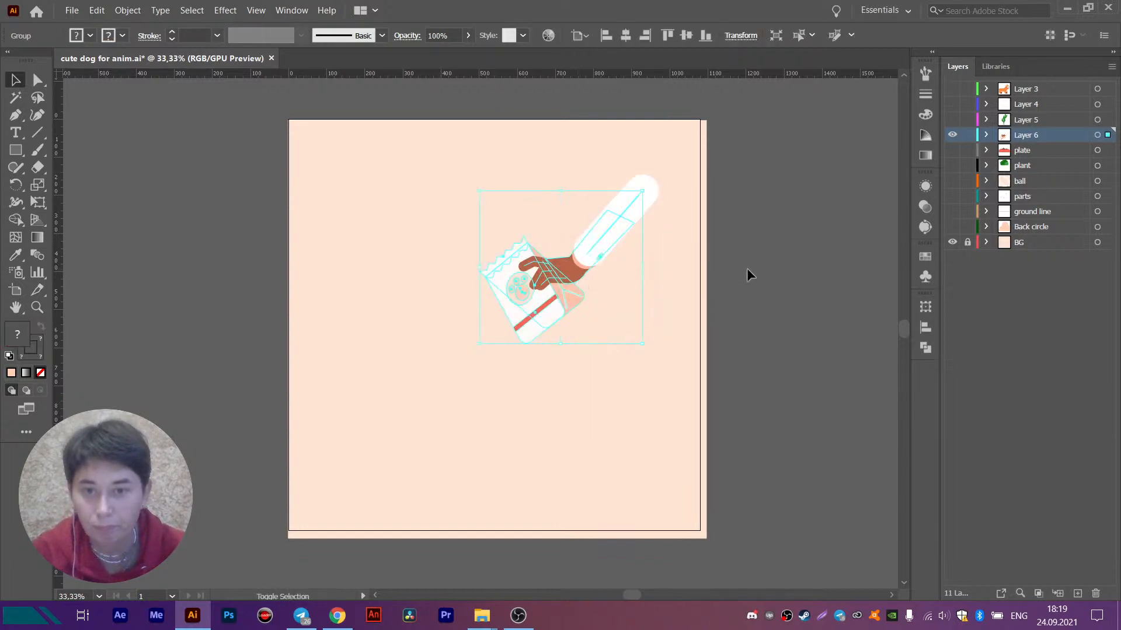
click(747, 268)
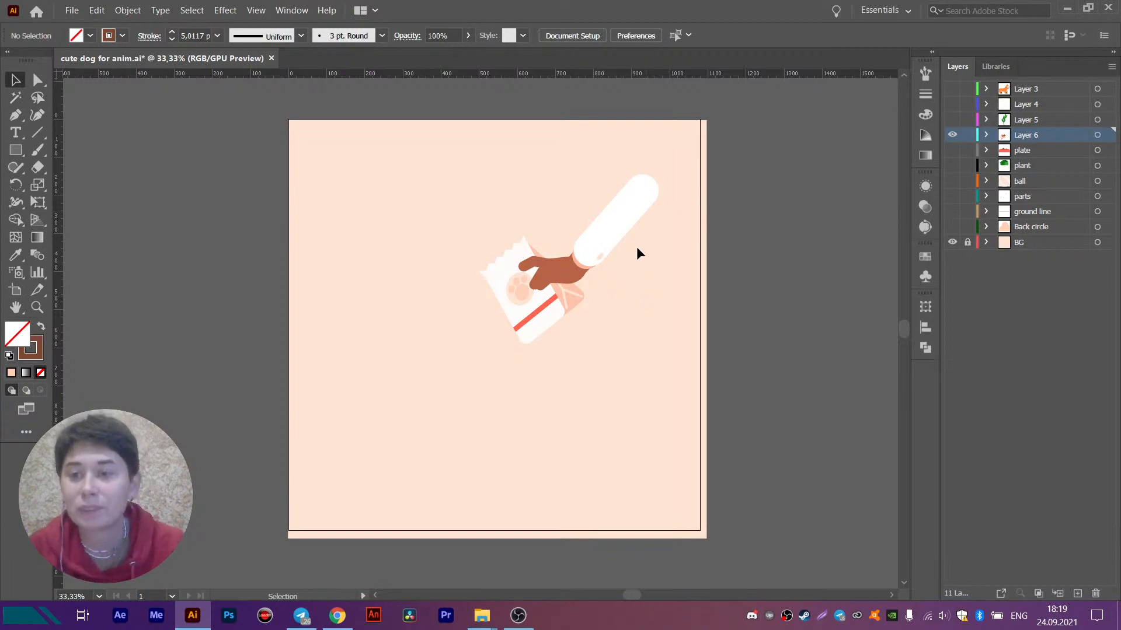
- Select the food bag's parts together with the sleeve button, leaving out the hand, fingers and sleeve, and cut them from Layer 6
click(621, 211)
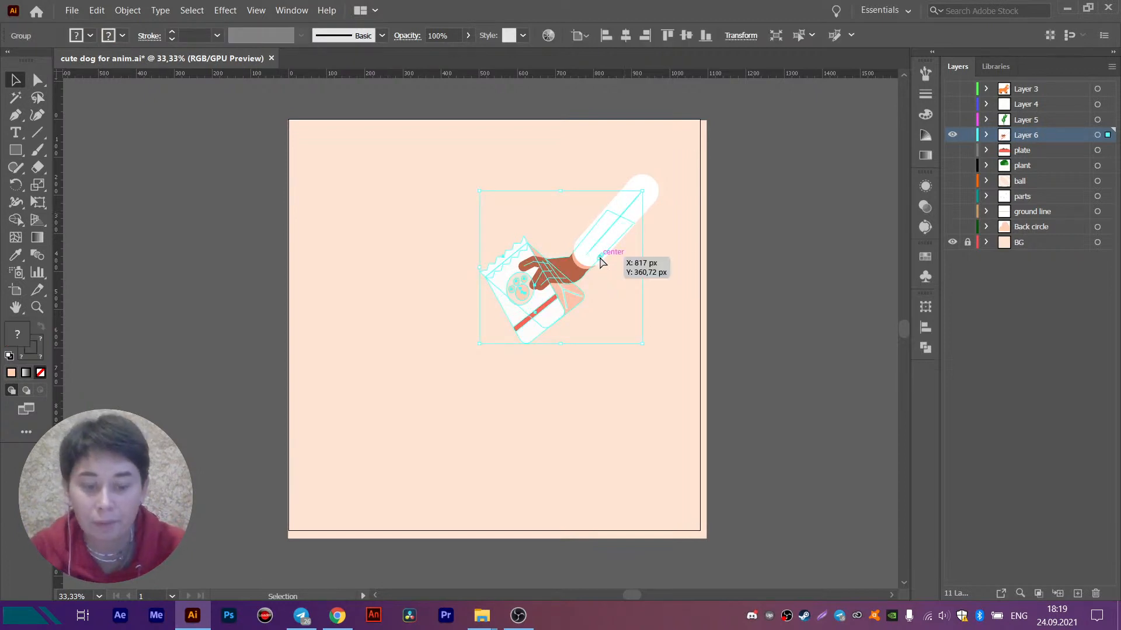
ctrl+click(535, 314)
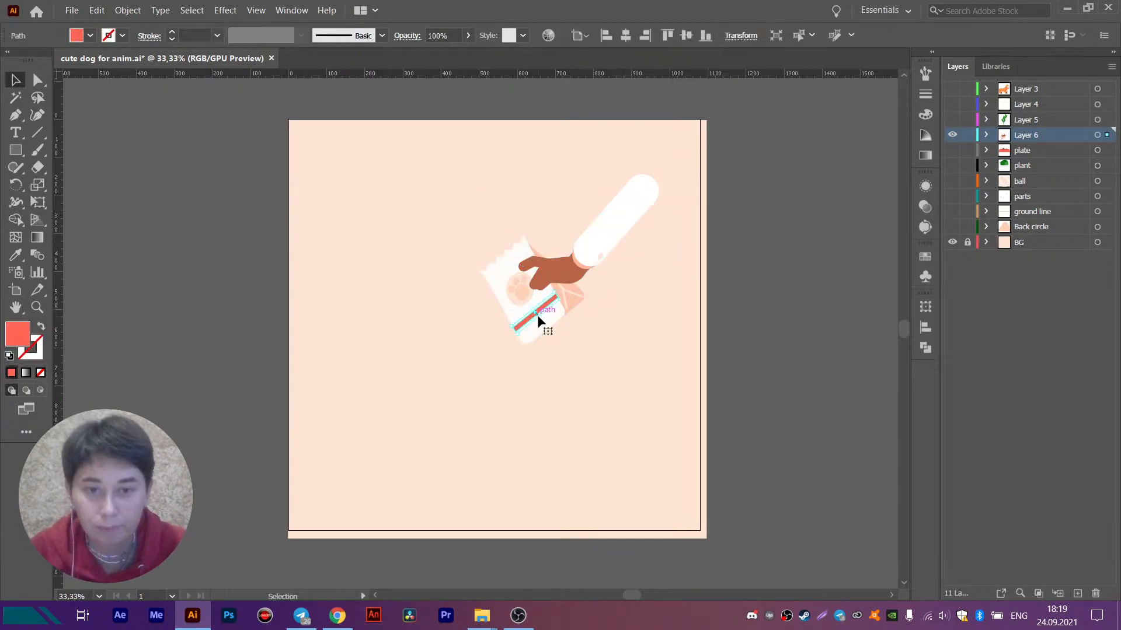
drag(468, 206, 606, 414)
key(ctrl+1)
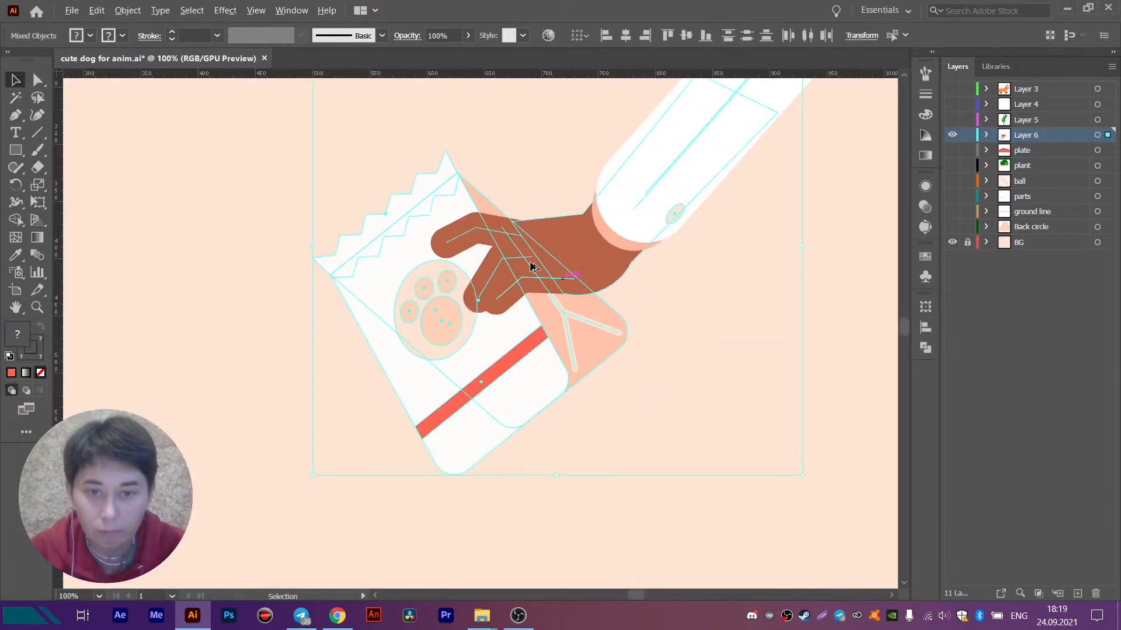
shift+click(495, 274)
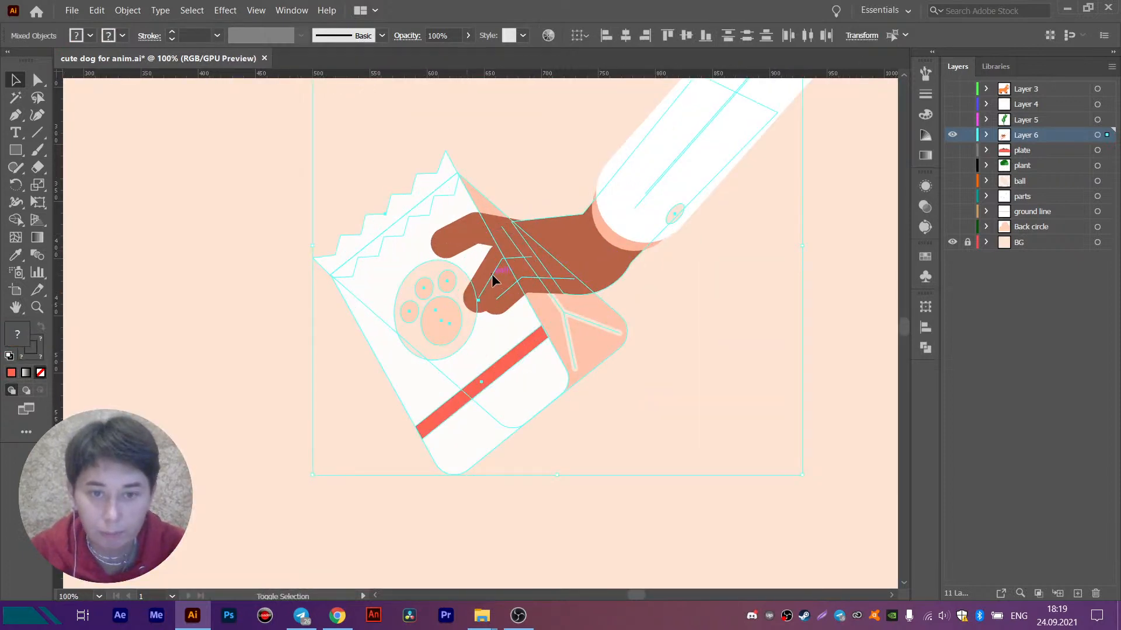
shift+click(501, 290)
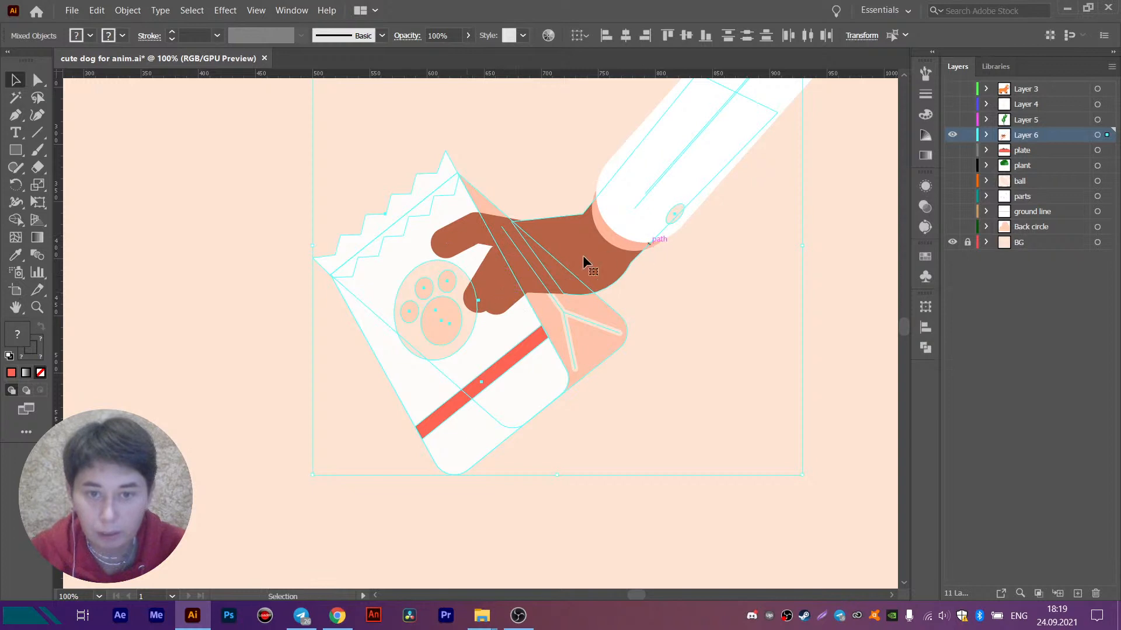
shift+click(694, 143)
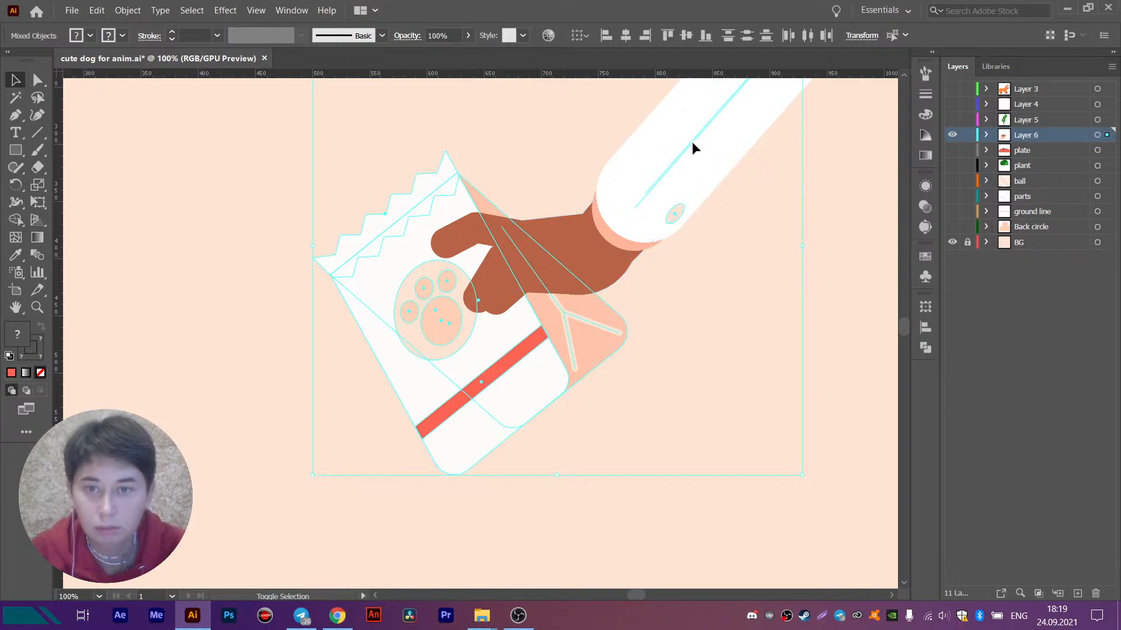
drag(733, 144, 662, 284)
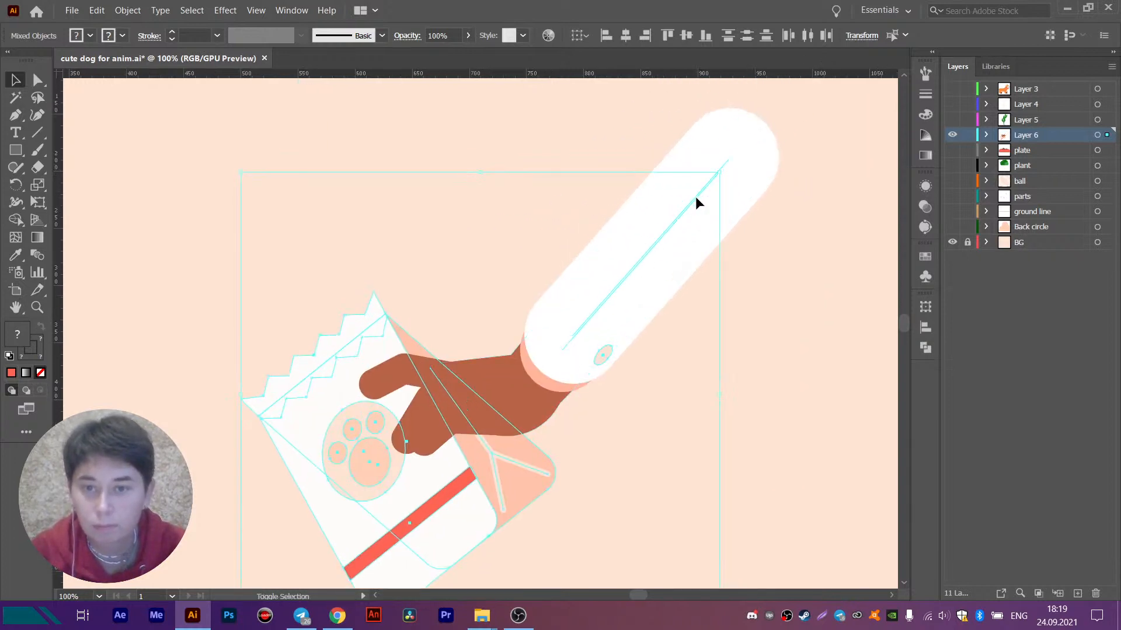
shift+click(695, 197)
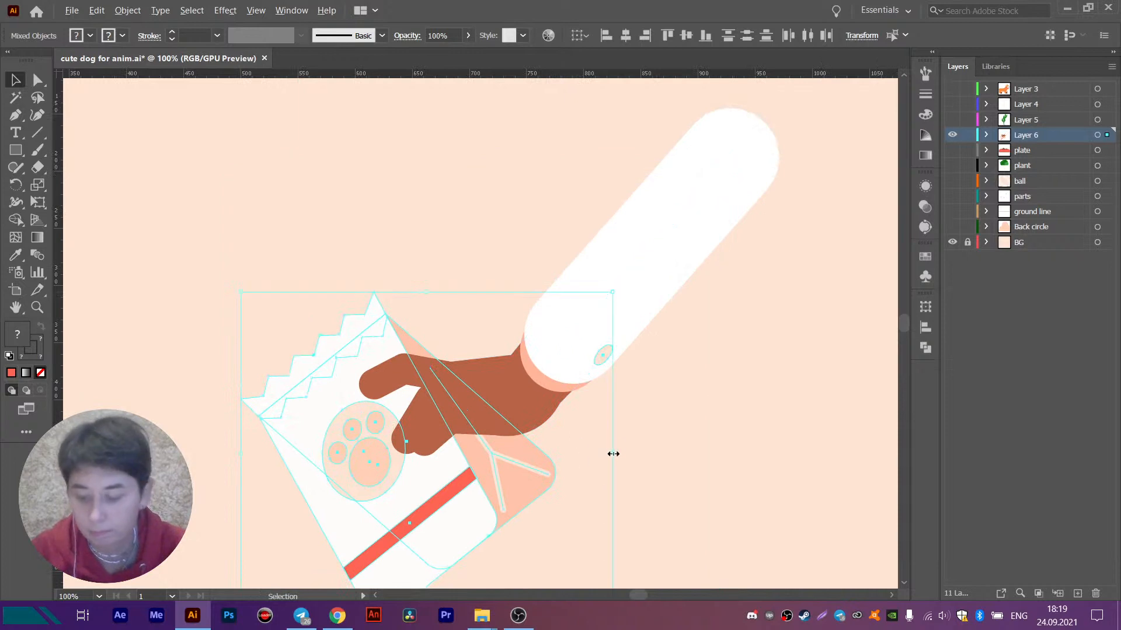
scroll(617, 438, down, 1)
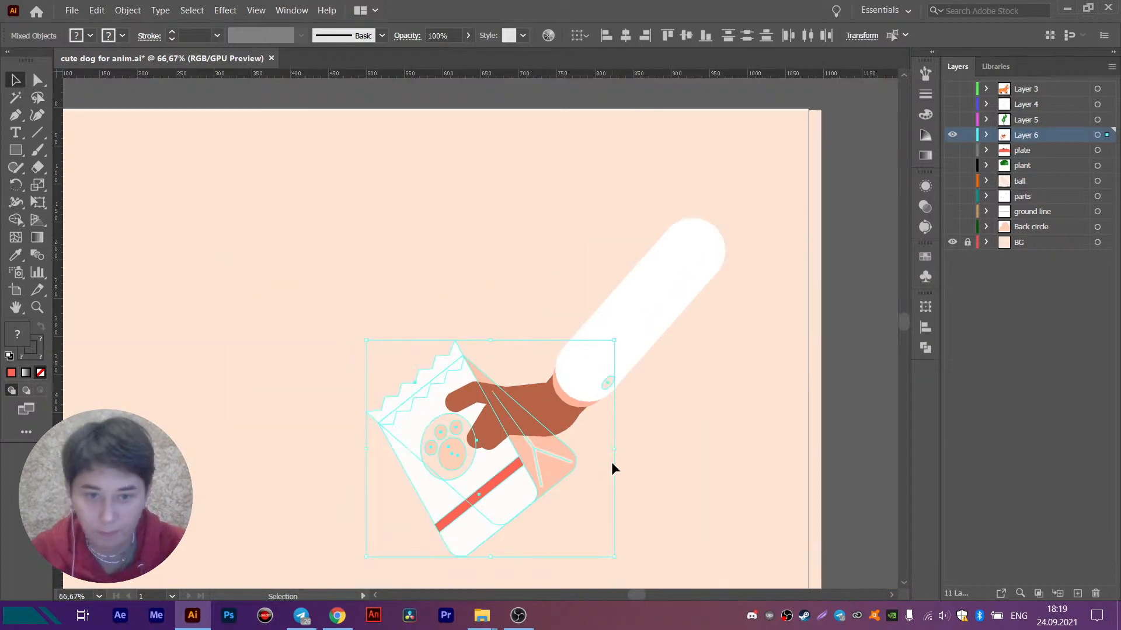
key(Delete)
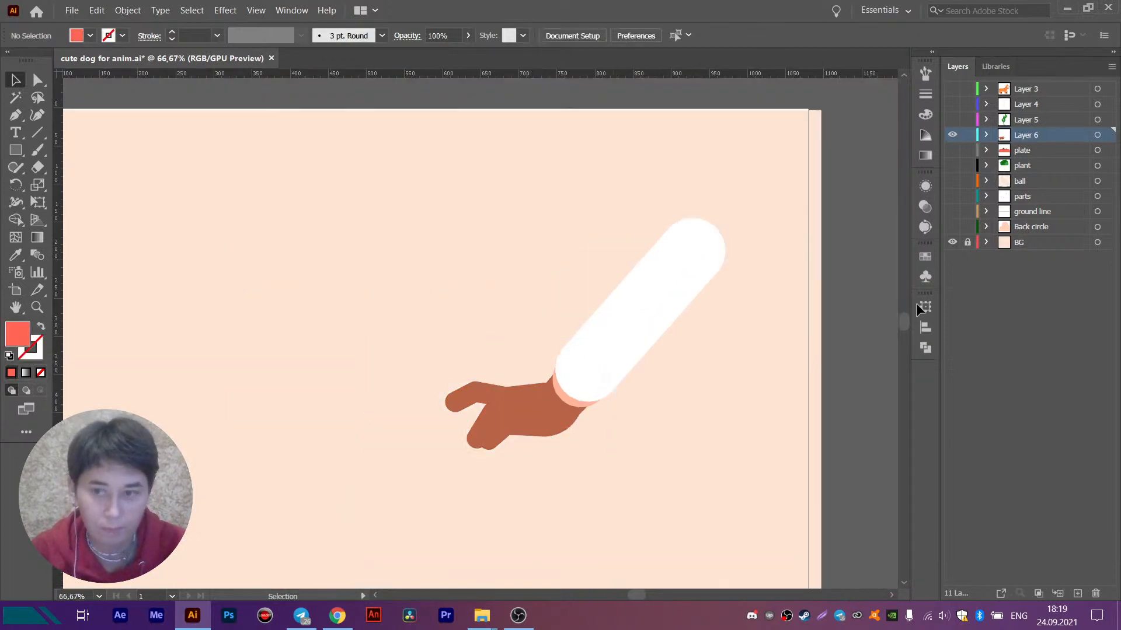
- Paste the cut bag artwork in place on a new layer named "pack" and move that layer below Layer 6
click(1078, 593)
key(ctrl+f)
double_click(1026, 134)
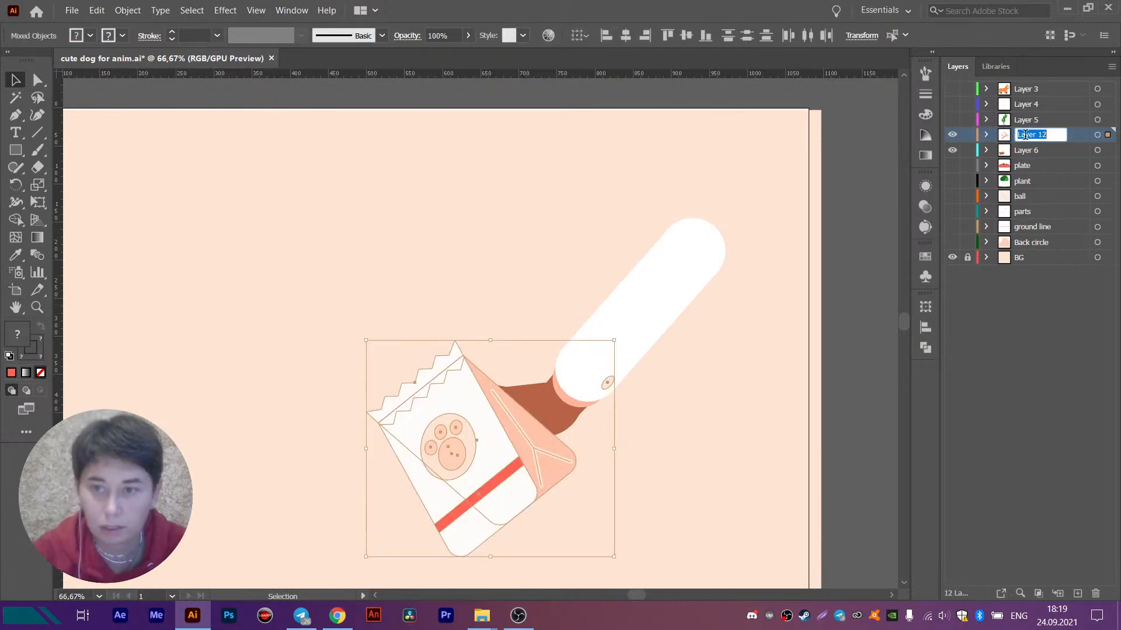
text(pack)
key(Return)
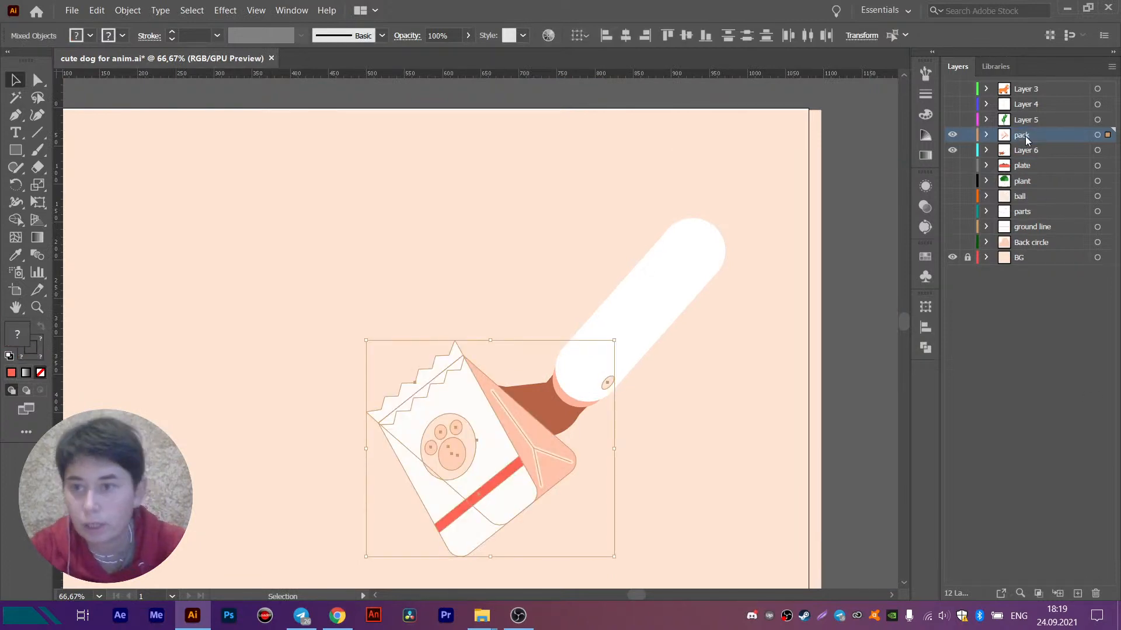
drag(1026, 139, 1024, 158)
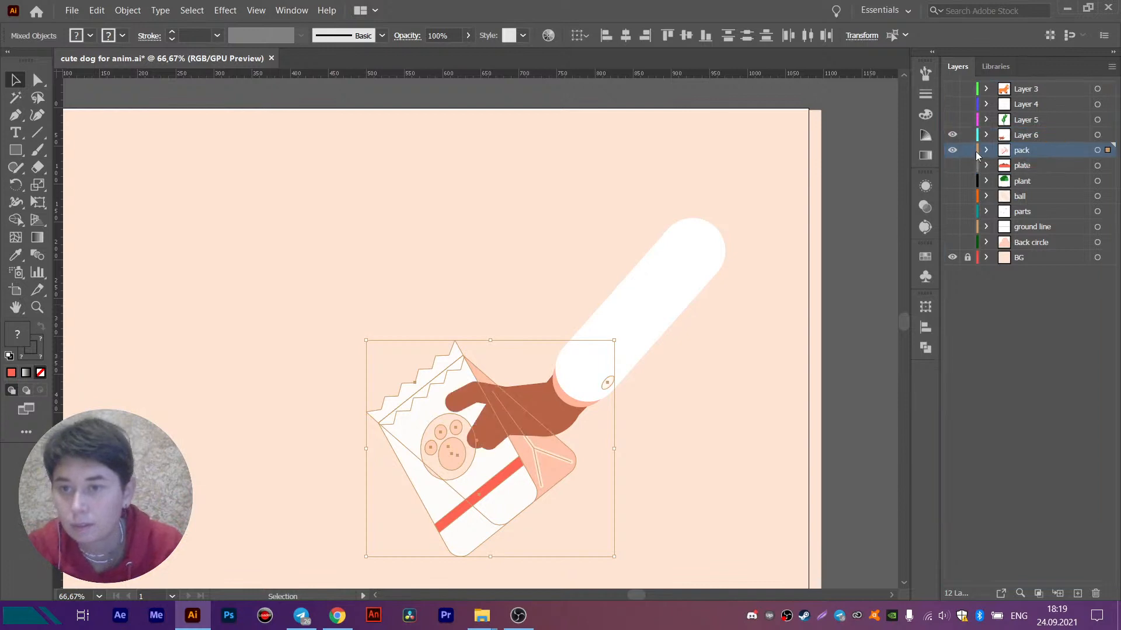
- Hide the pack layer and transfer the three finger paths from Layer 6 in place onto a new layer above it
click(953, 150)
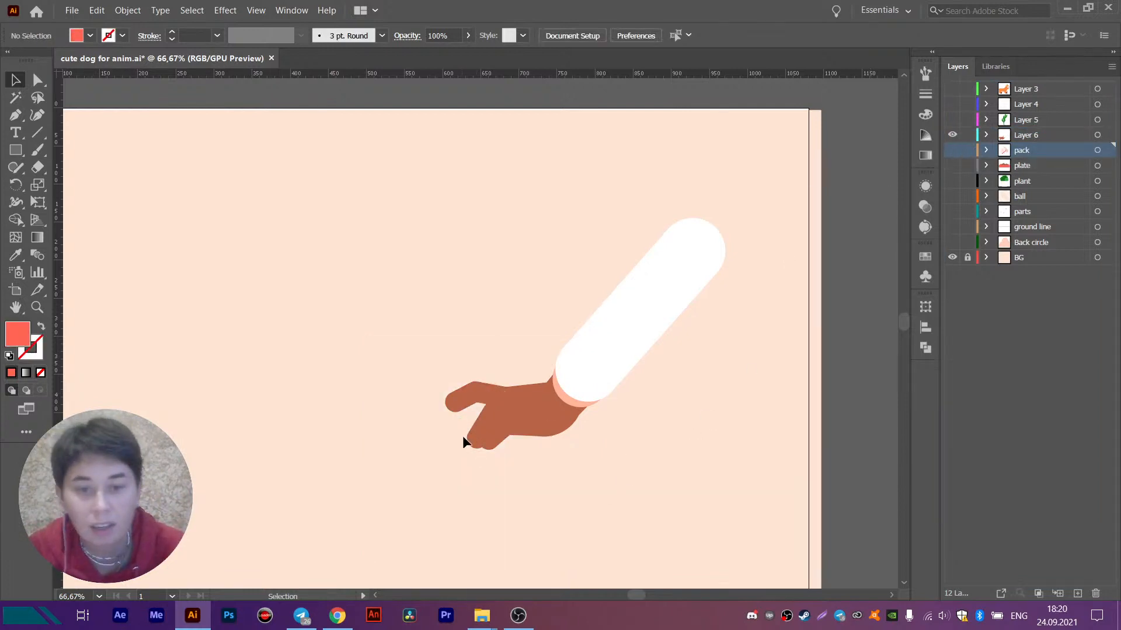
click(487, 443)
drag(503, 468, 505, 468)
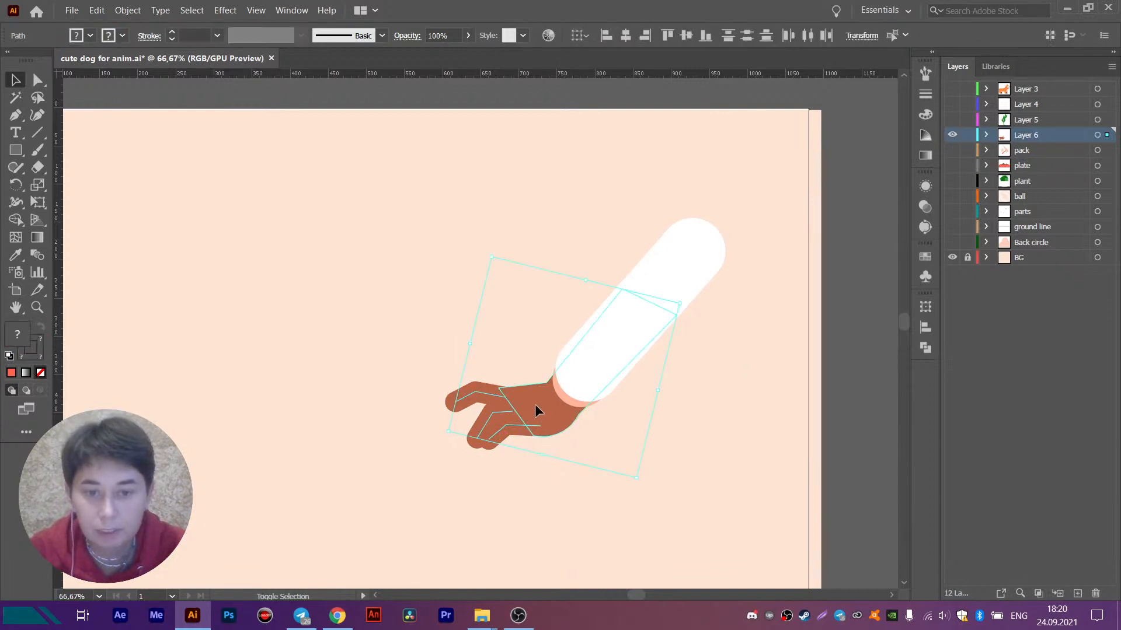
shift+click(535, 404)
key(a)
key(Delete)
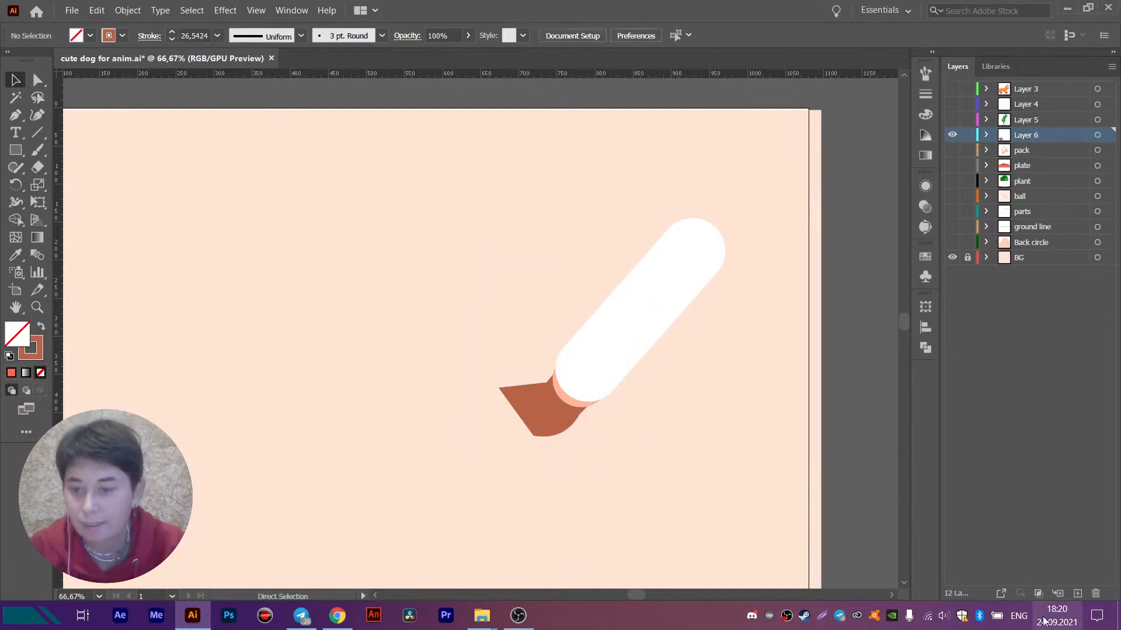
click(1077, 593)
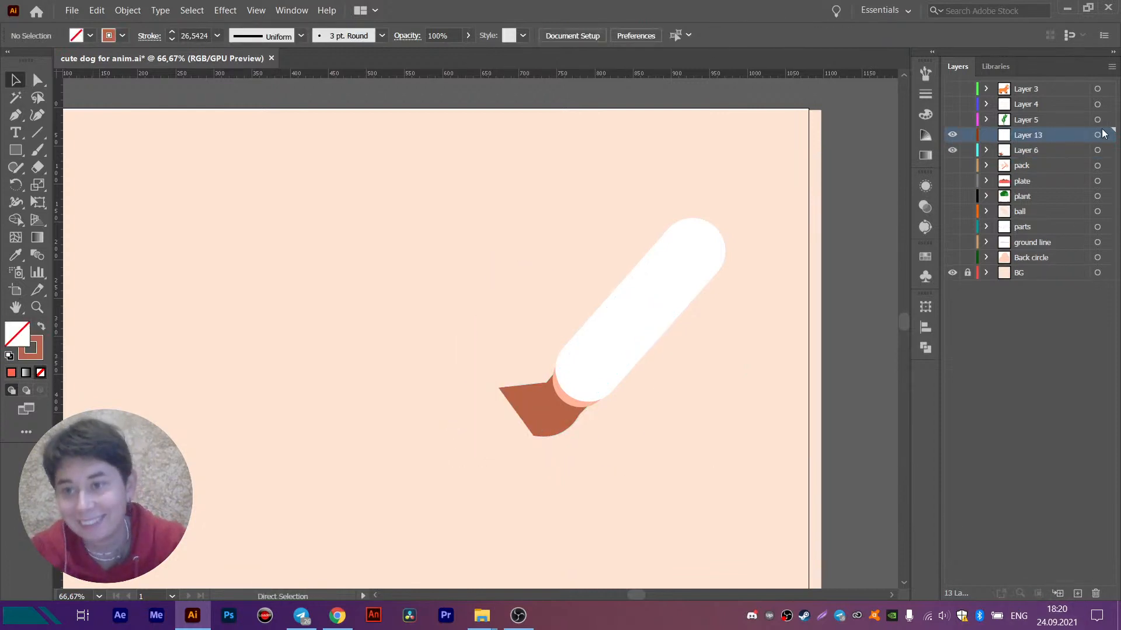
key(ctrl+f)
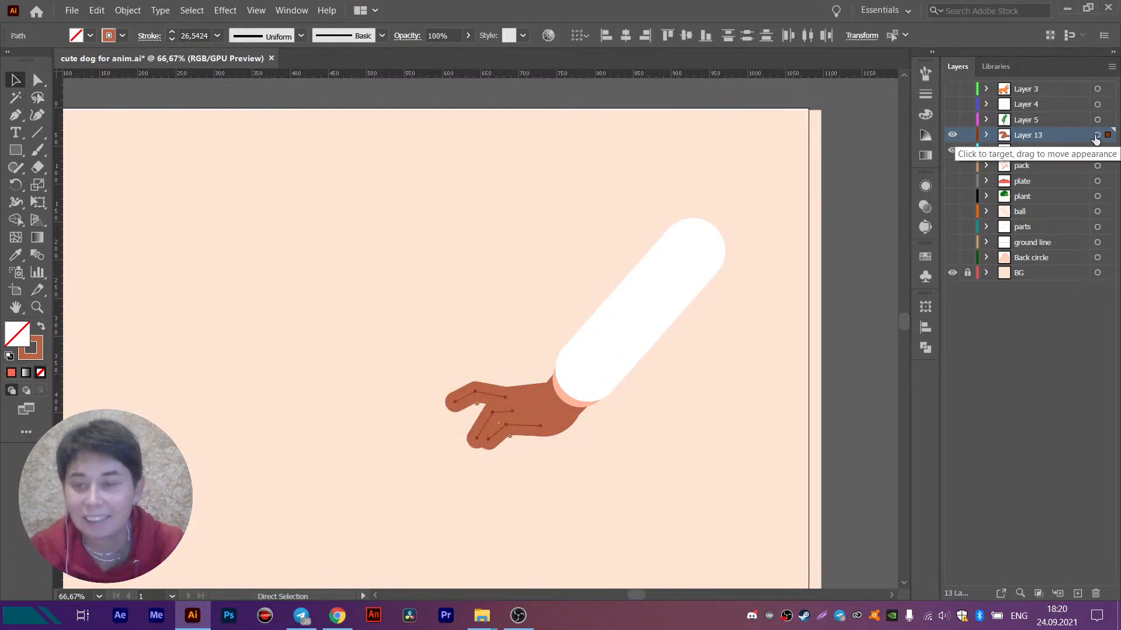
- Transfer the two lower finger paths from Layer 13 in place onto another new layer above it
click(509, 510)
click(497, 436)
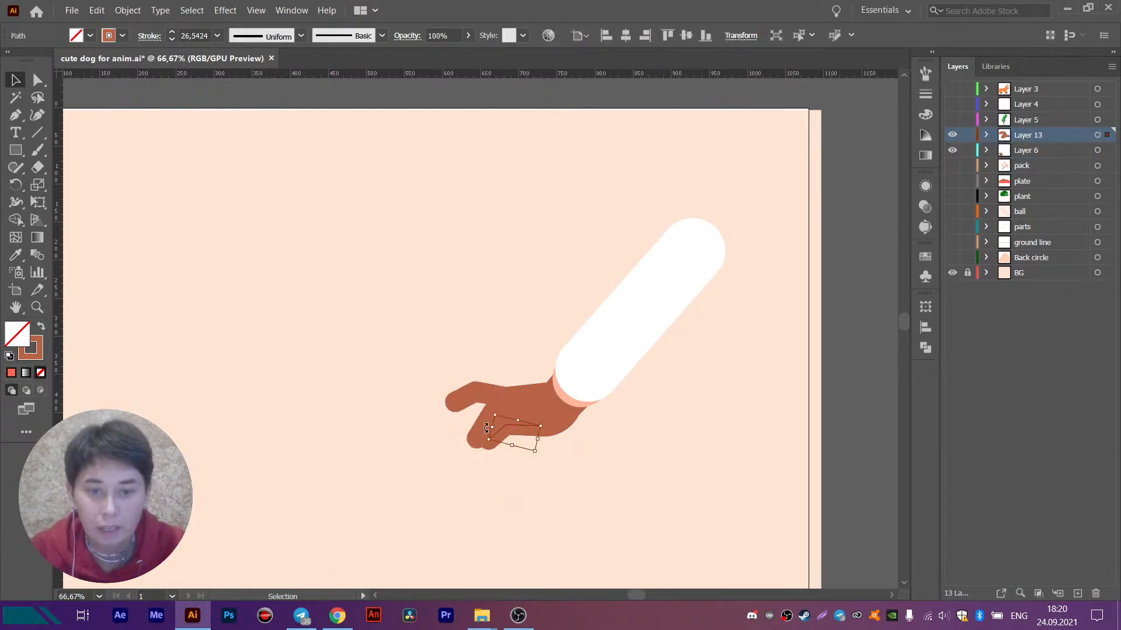
key(ctrl+x)
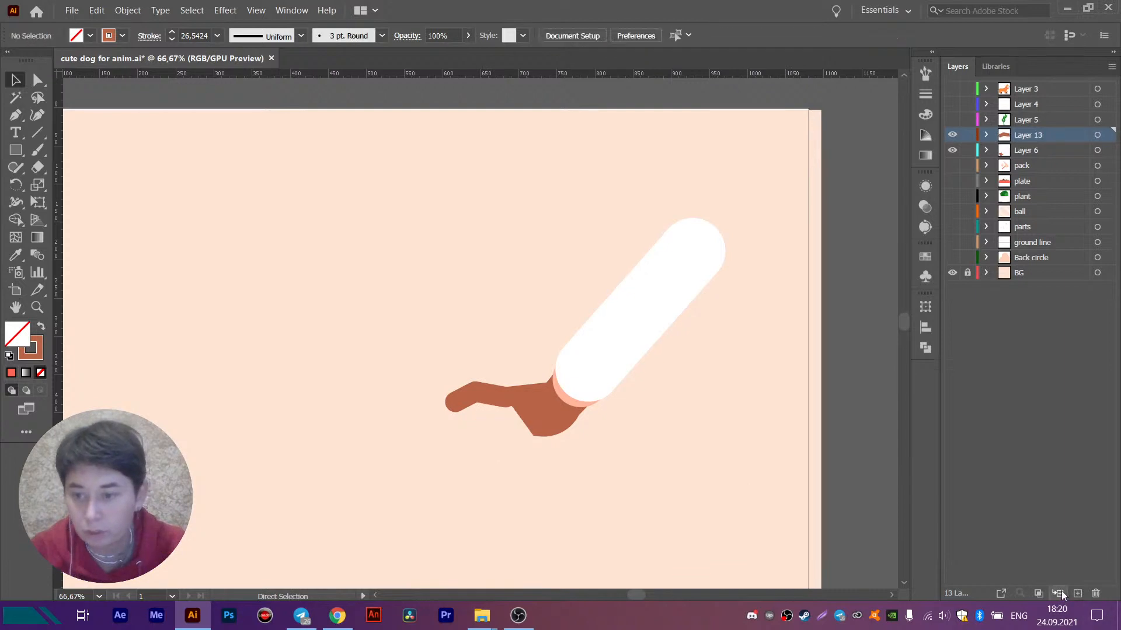
click(1076, 594)
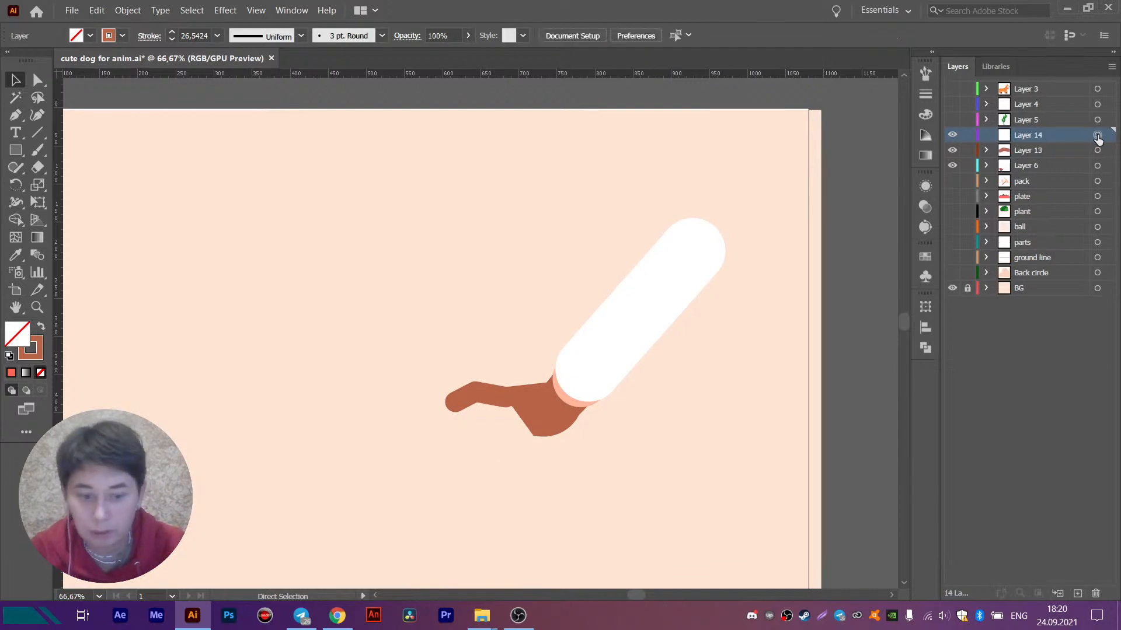
key(ctrl+f)
click(1005, 472)
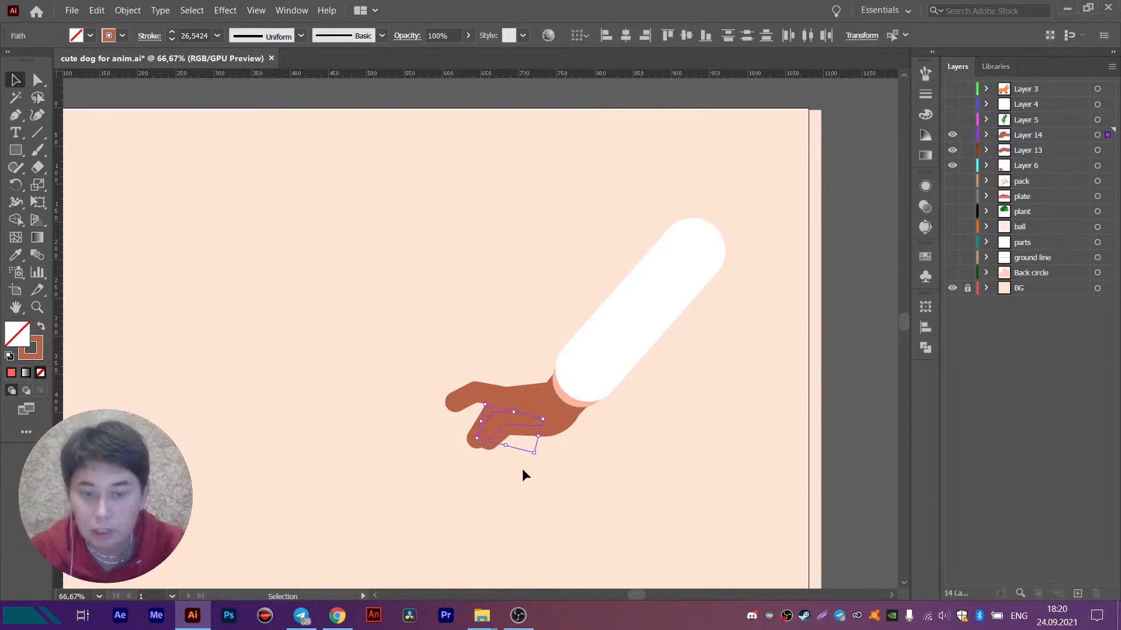
- Transfer the lowest finger path from Layer 14 in place onto its own new layer
click(523, 471)
click(498, 431)
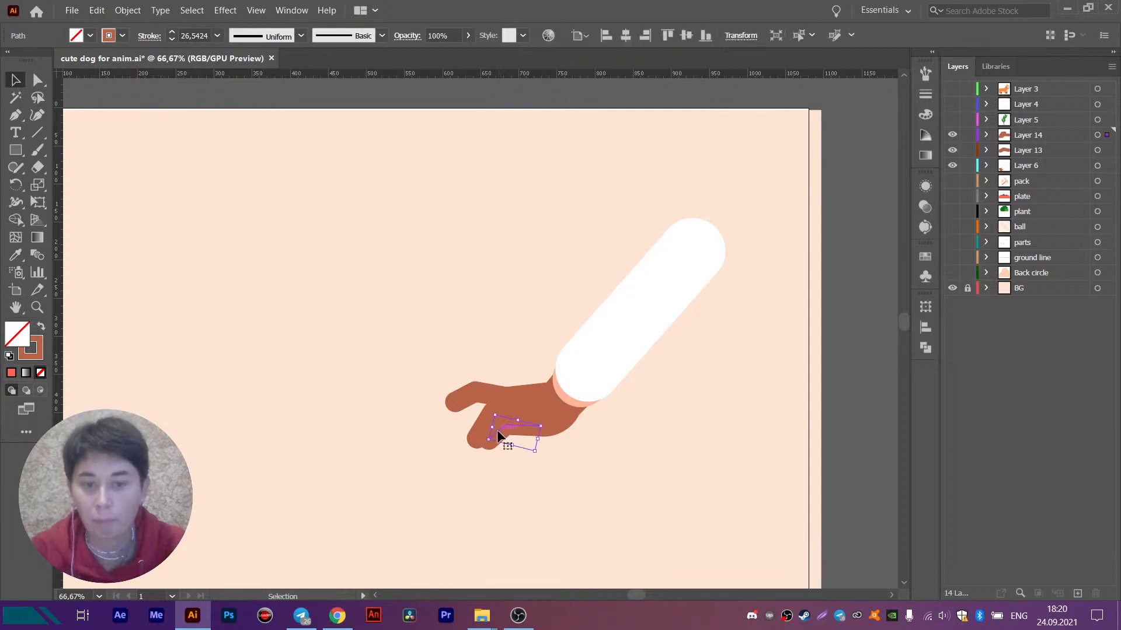
key(ctrl+x)
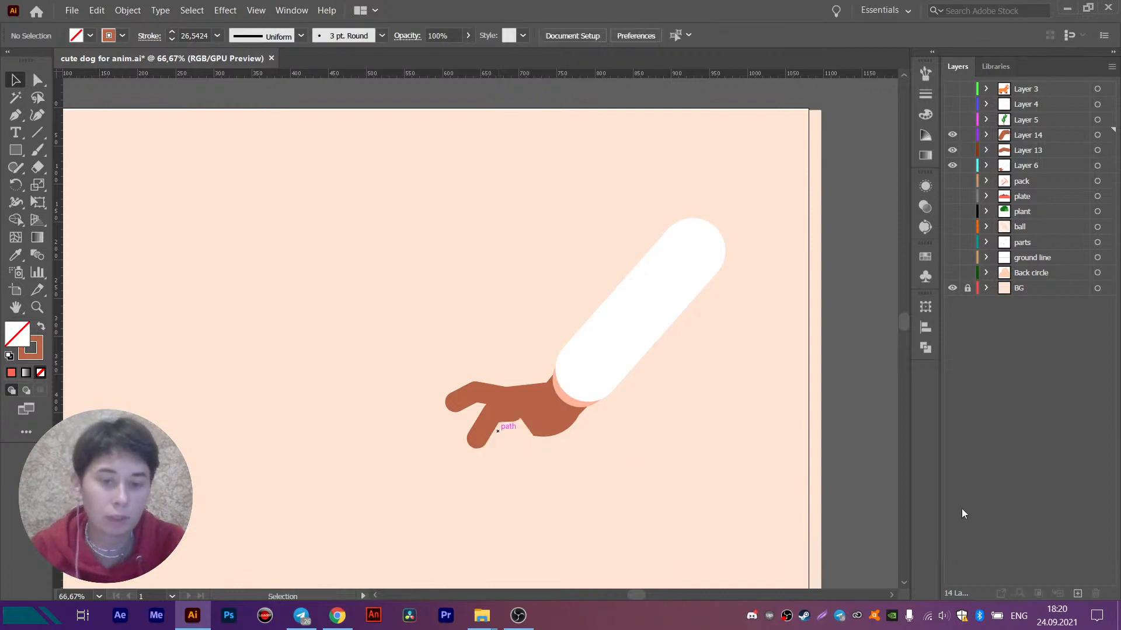
click(1077, 593)
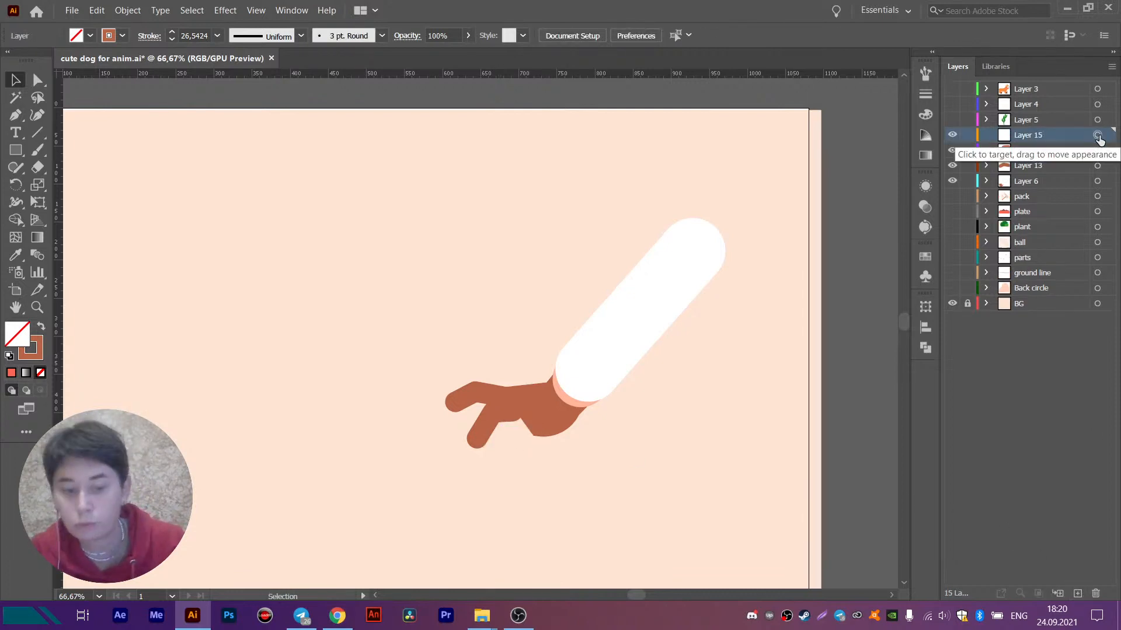
key(ctrl+f)
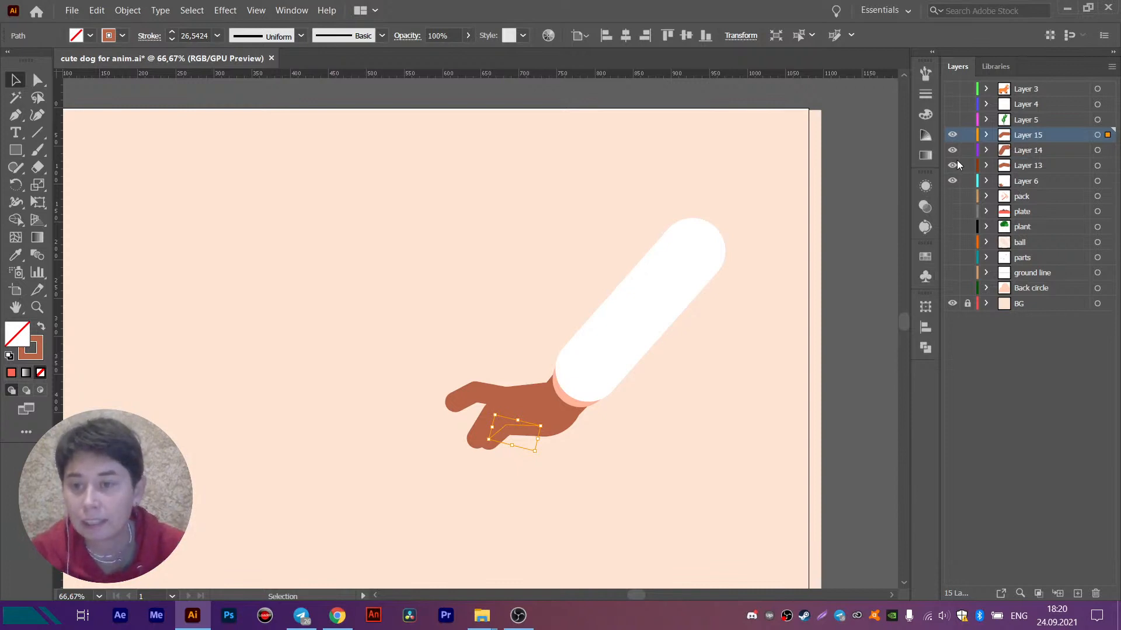
- Hide Layers 13, 14 and 15, and draw a circle about 60 px across over the palm near the wrist on Layer 6
drag(957, 165, 954, 135)
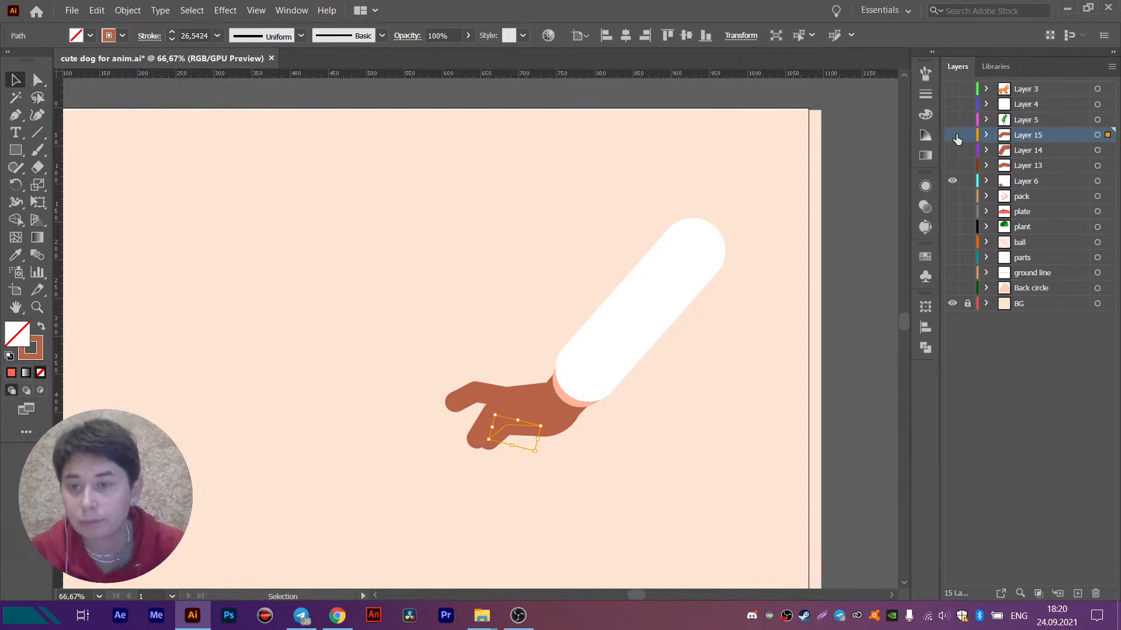
click(563, 397)
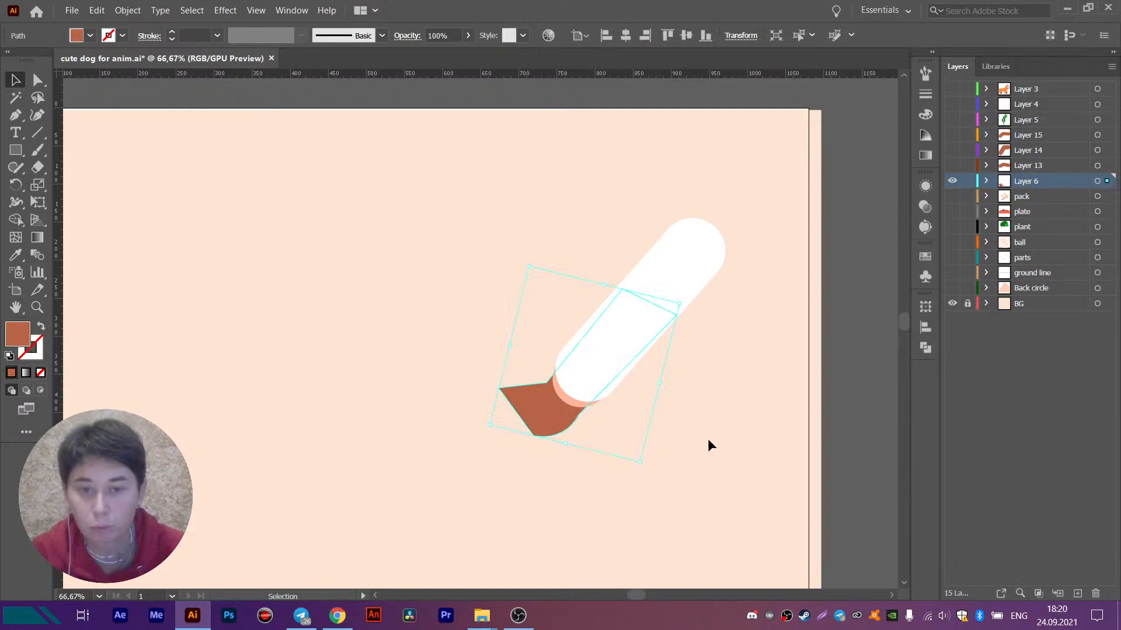
key(ctrl+plus)
key(ctrl+plus)
key(ctrl+plus)
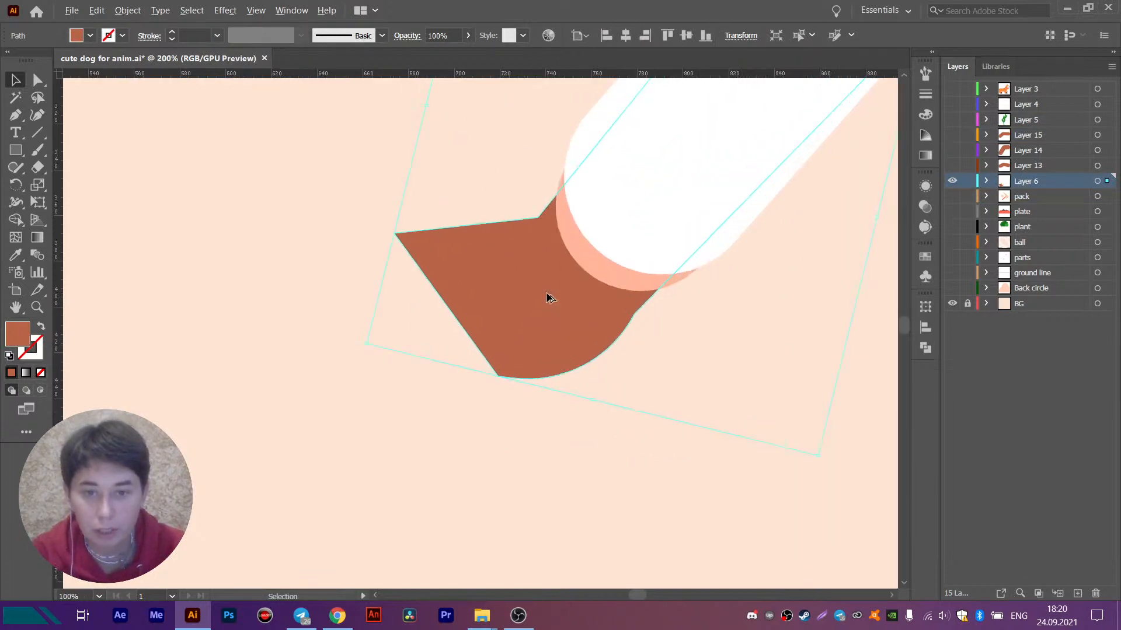
click(733, 345)
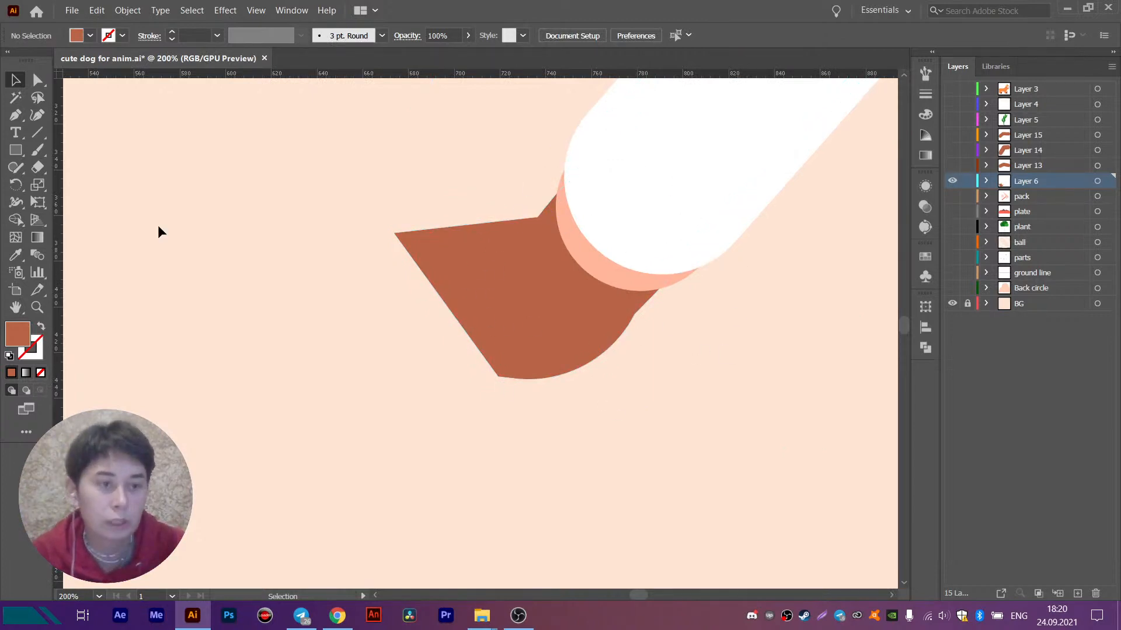
click(16, 150)
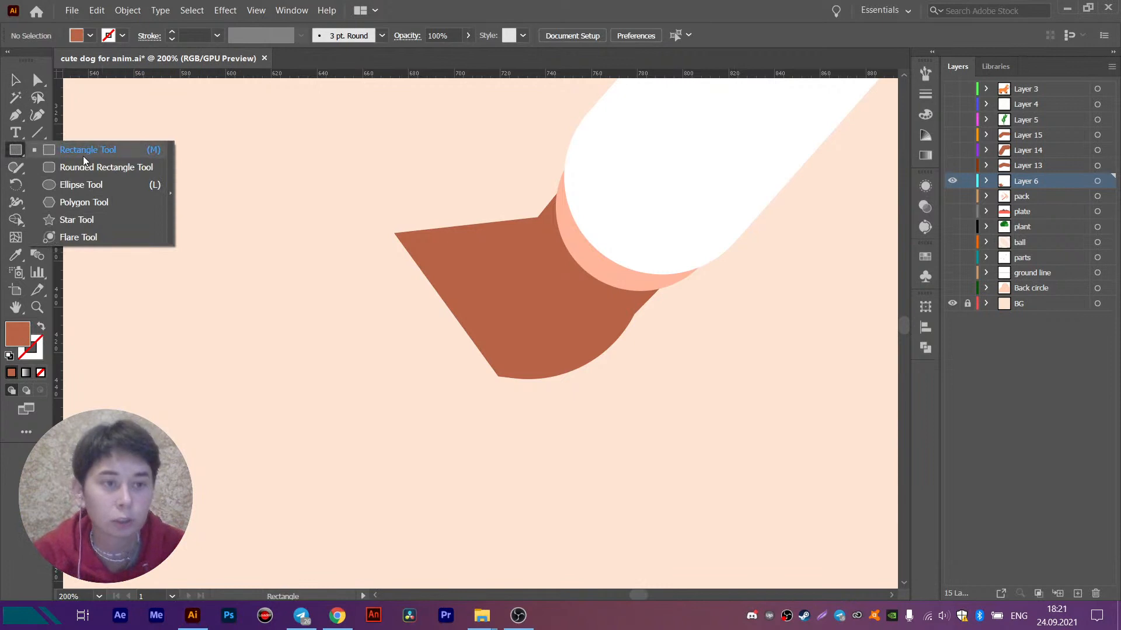
click(103, 186)
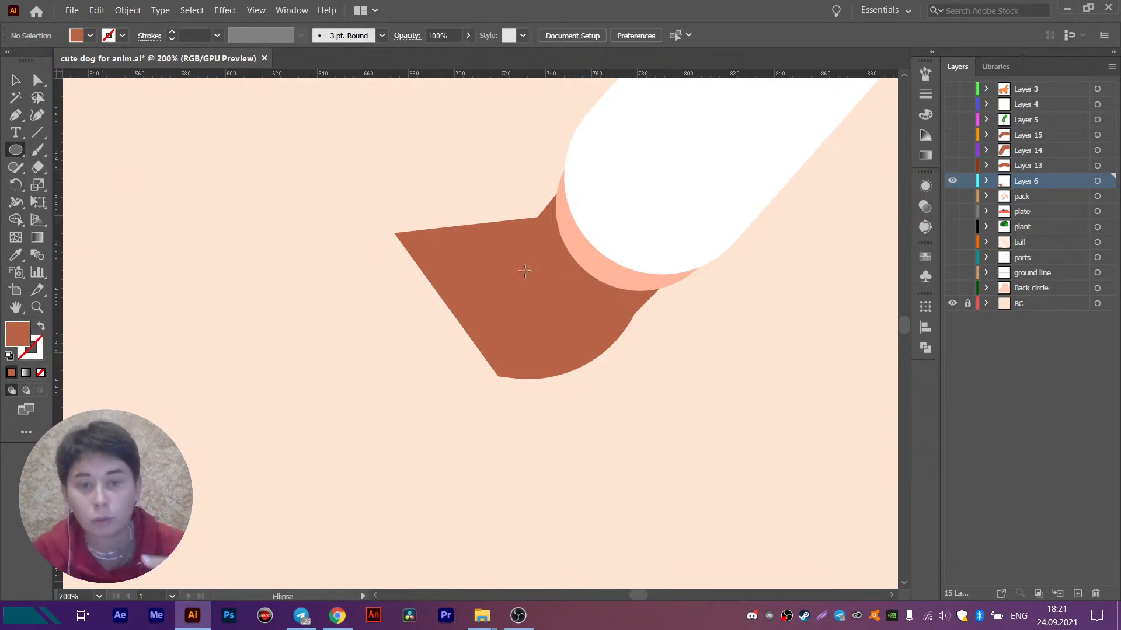
drag(575, 275, 514, 201)
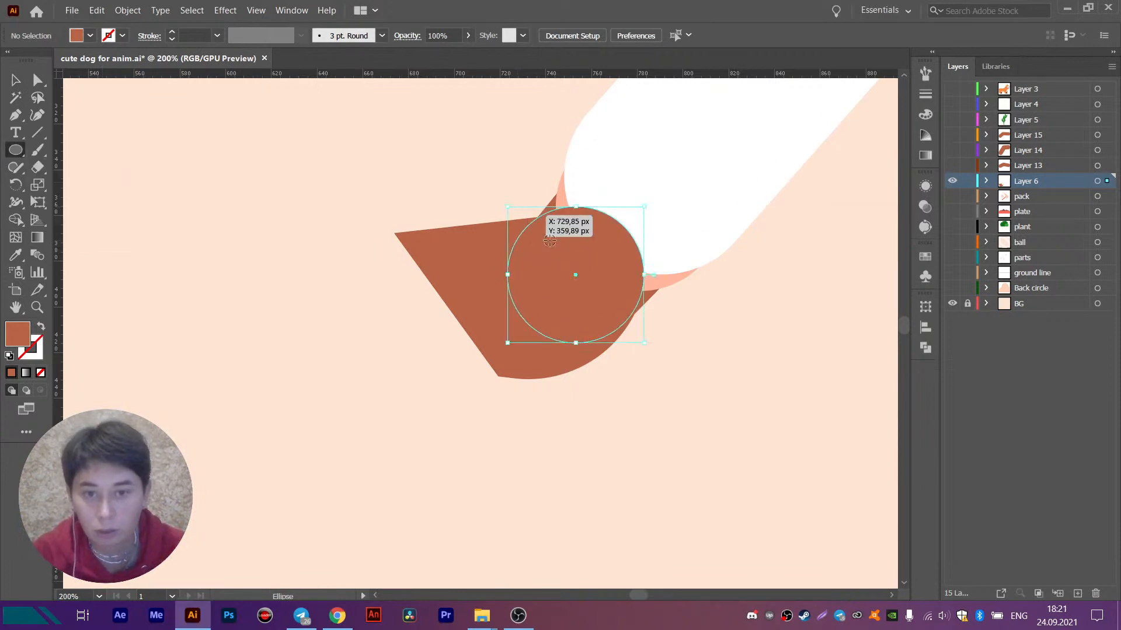
- Fill the wrist circle with the bright coral colour ff8666
key(ctrl+plus)
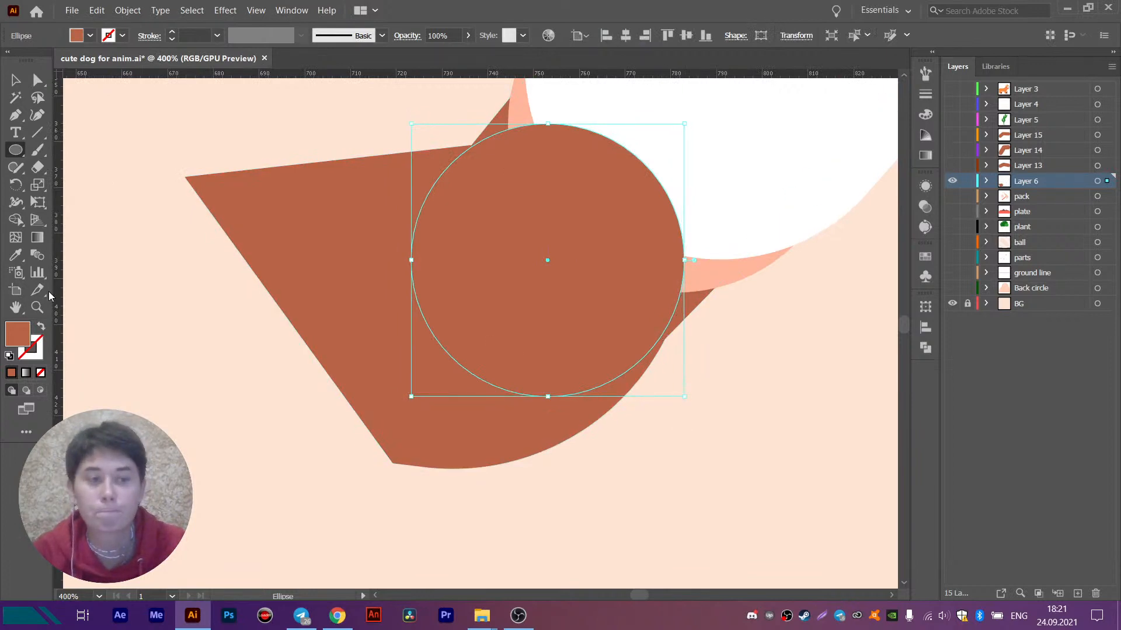
click(16, 255)
double_click(17, 333)
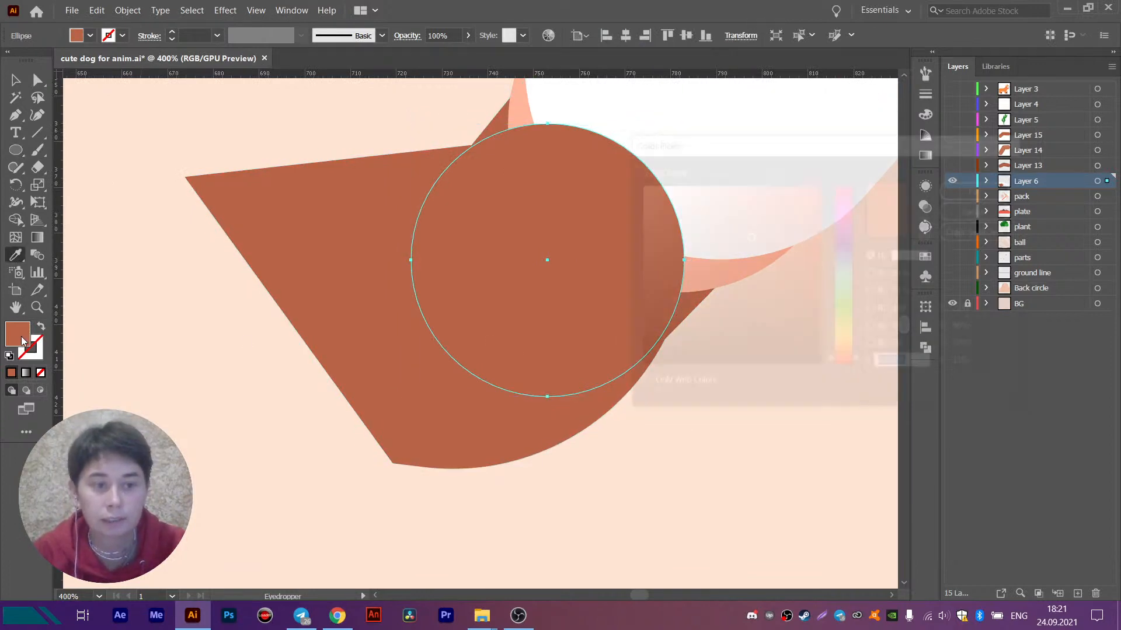
drag(748, 209, 747, 183)
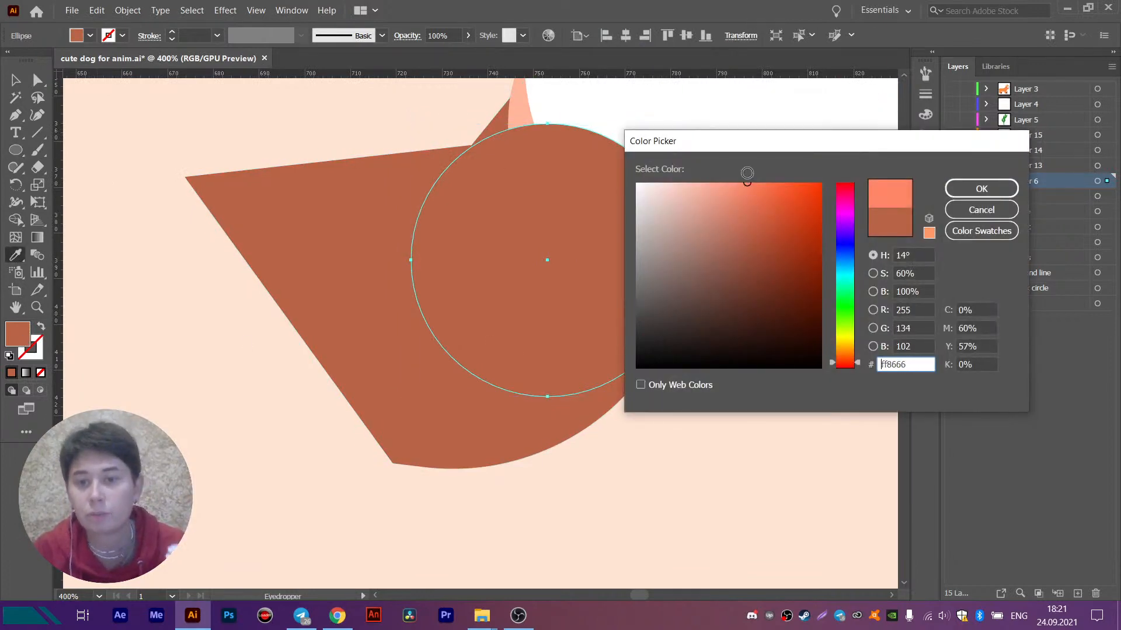
click(981, 188)
key(v)
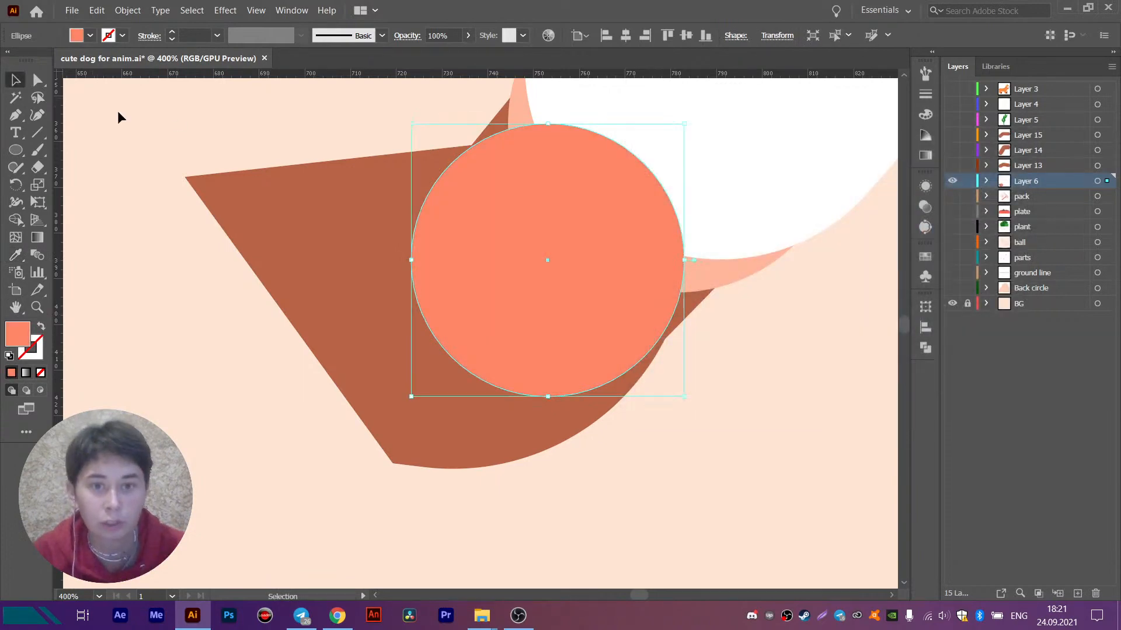
- Enlarge the wrist circle slightly so its edge meets both corners where the palm joins the arm
scroll(486, 143, up, 5)
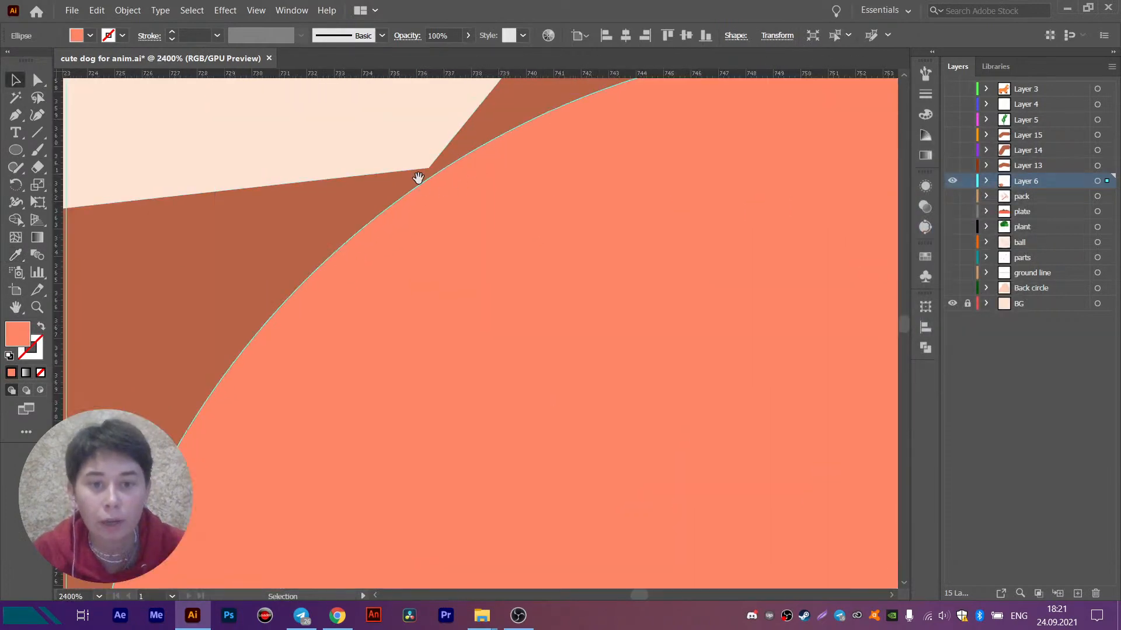
drag(419, 179, 569, 303)
scroll(421, 250, down, 1)
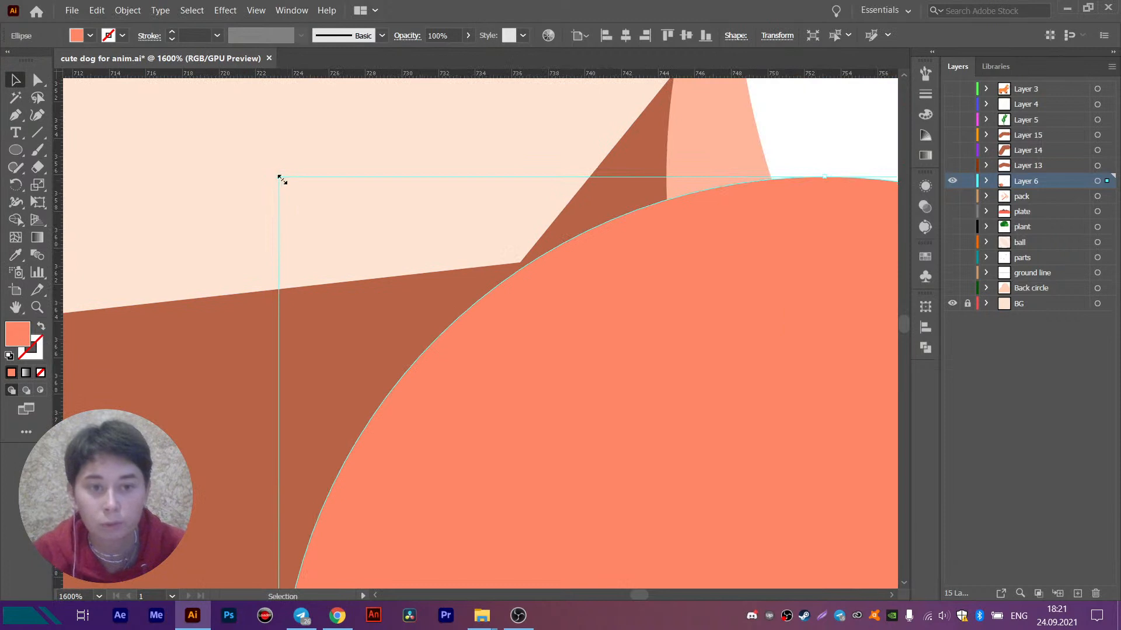
drag(280, 179, 275, 173)
scroll(457, 268, down, 1)
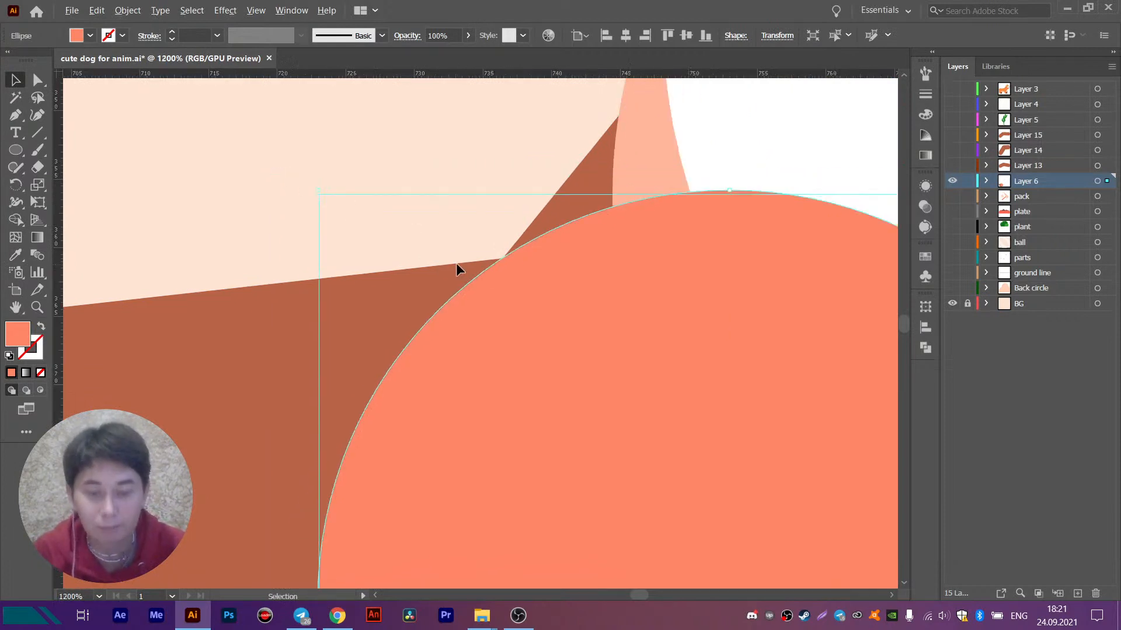
scroll(456, 269, down, 3)
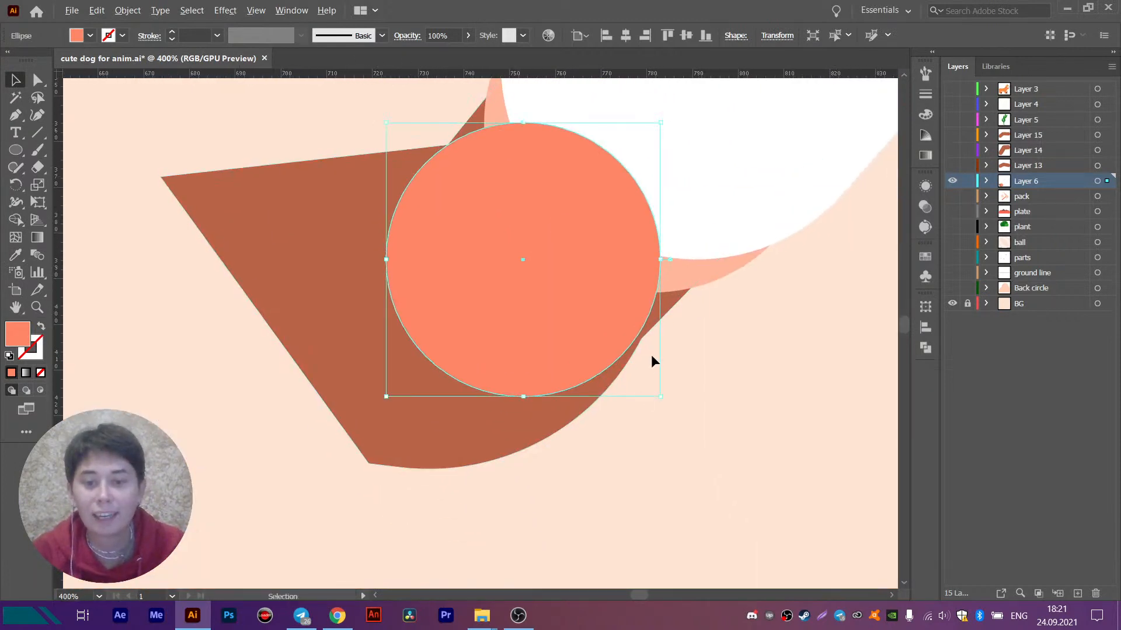
scroll(658, 361, up, 1)
drag(663, 415, 690, 422)
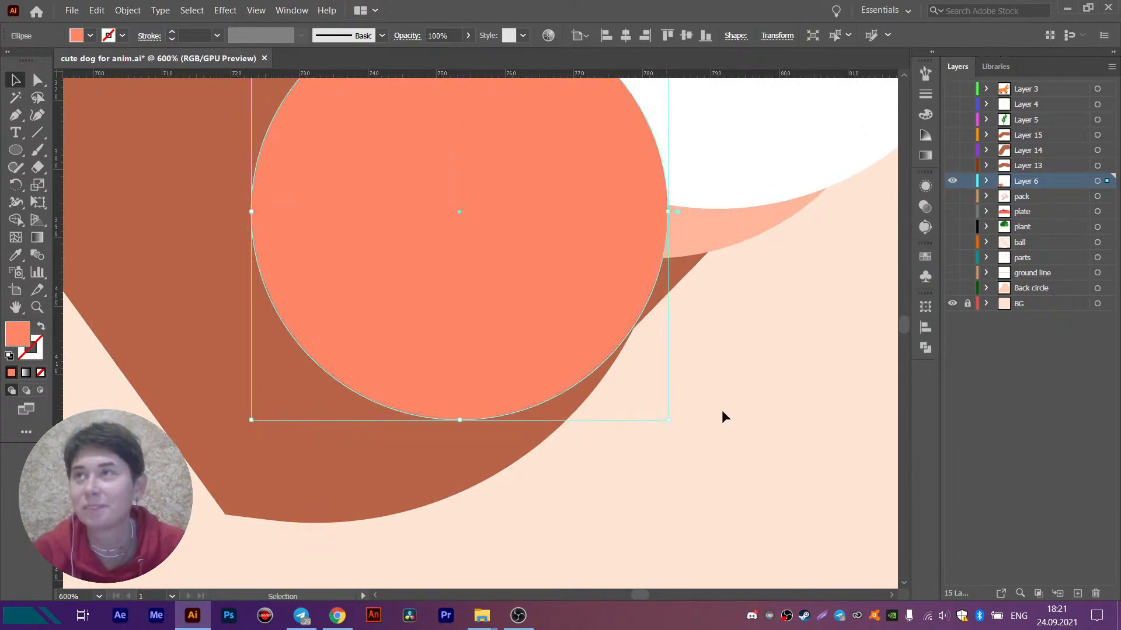
scroll(722, 411, down, 1)
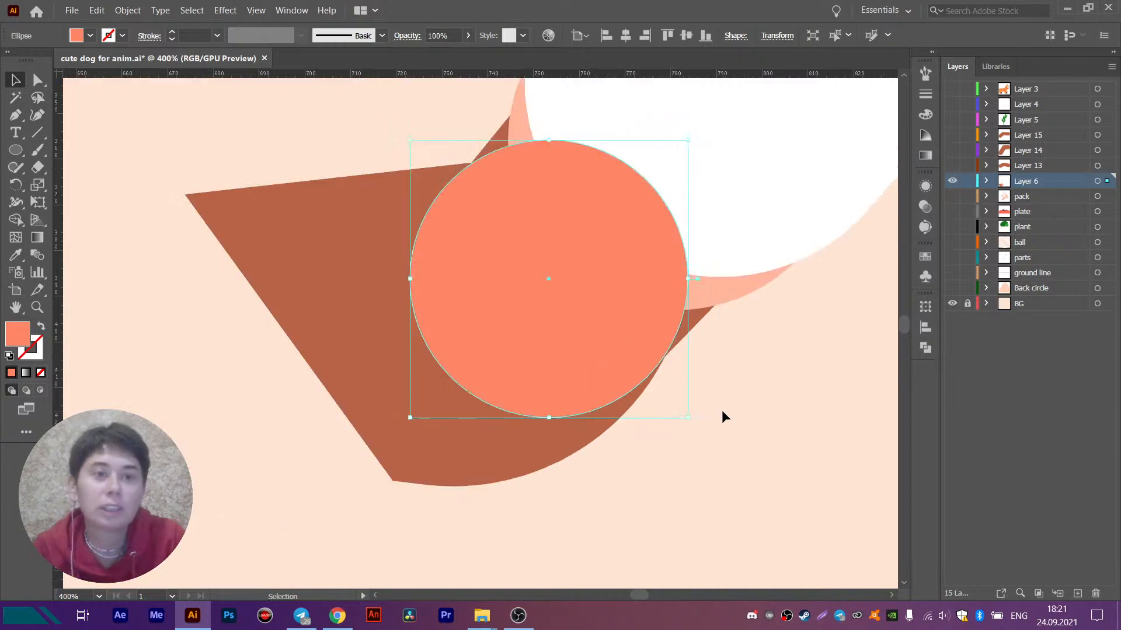
- Delete the two anchor points at the sleeve end of the brown hand path, leaving only the palm shape
click(320, 274)
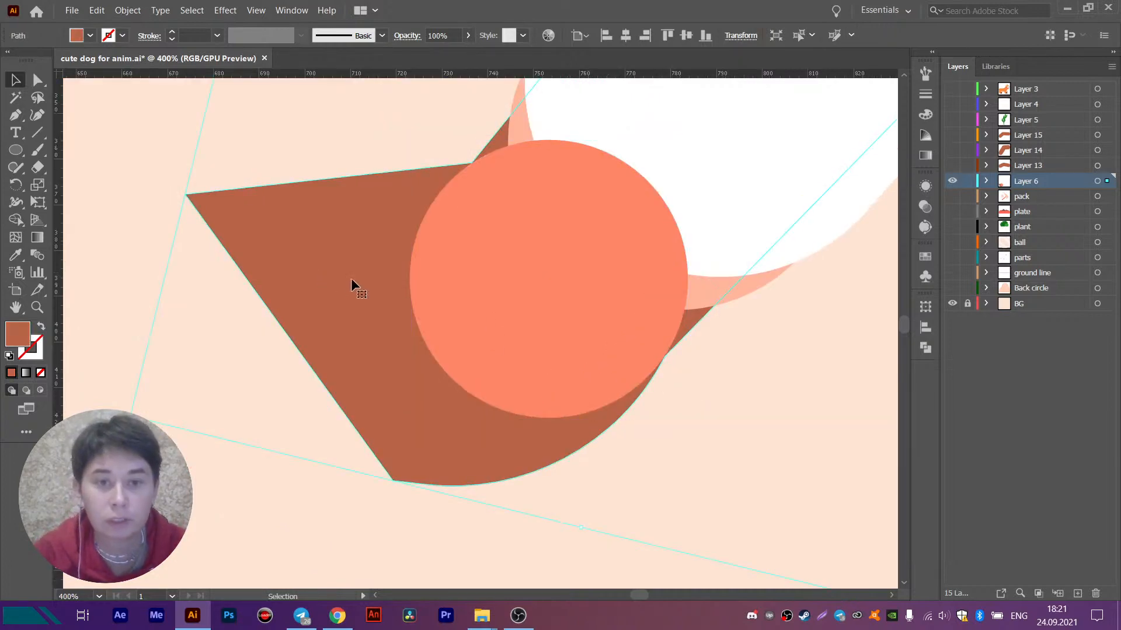
scroll(375, 281, down, 1)
drag(400, 245, 369, 369)
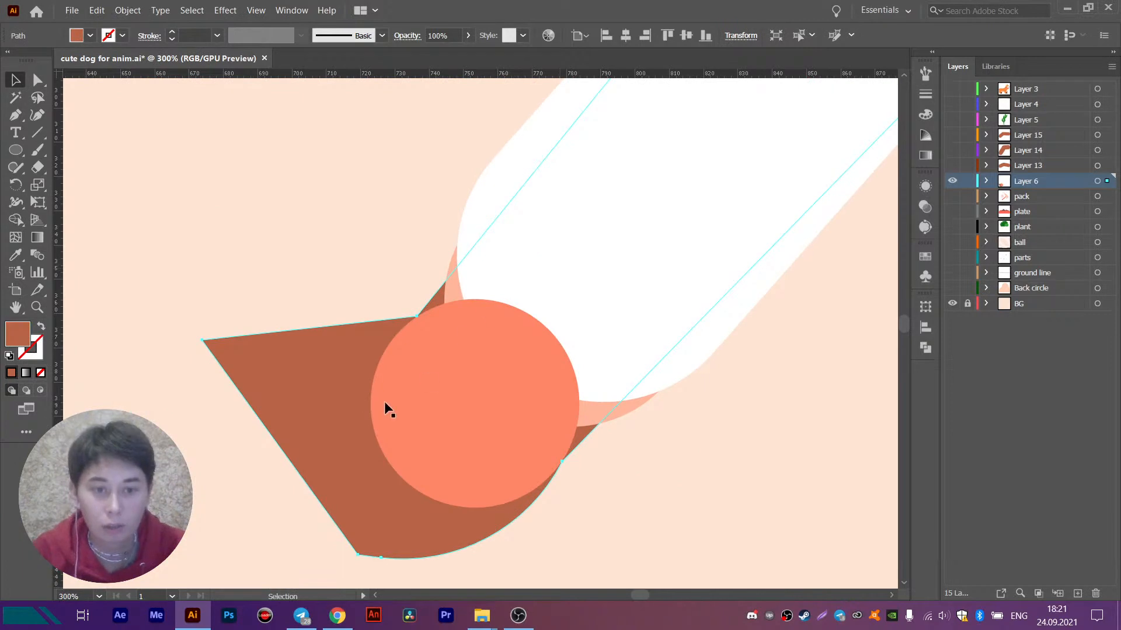
scroll(528, 306, down, 2)
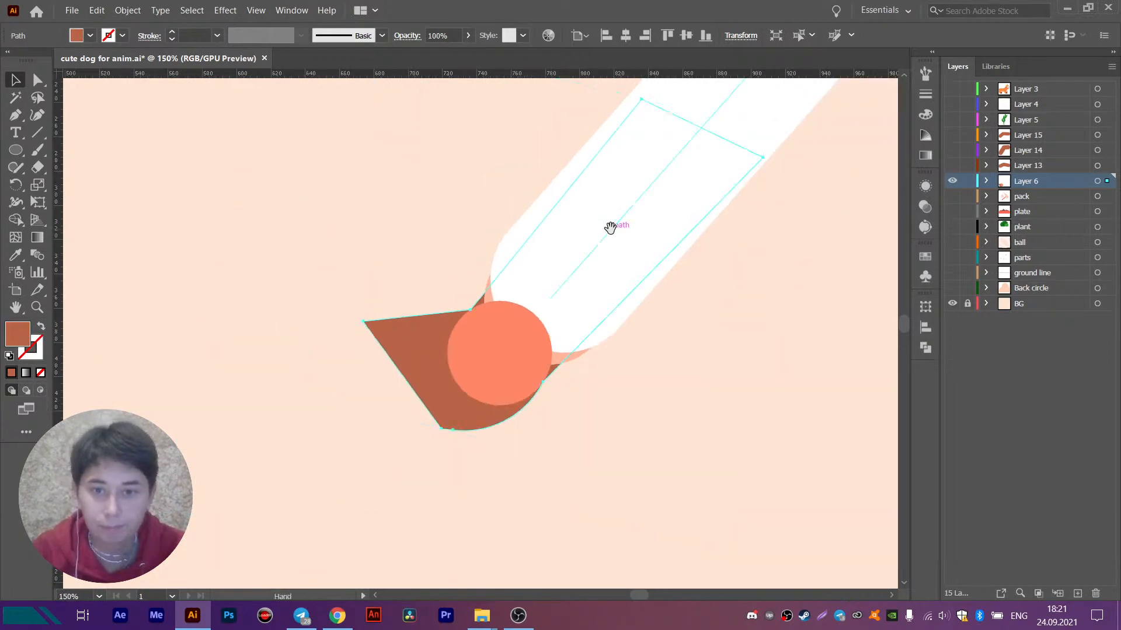
drag(610, 228, 580, 271)
key(a)
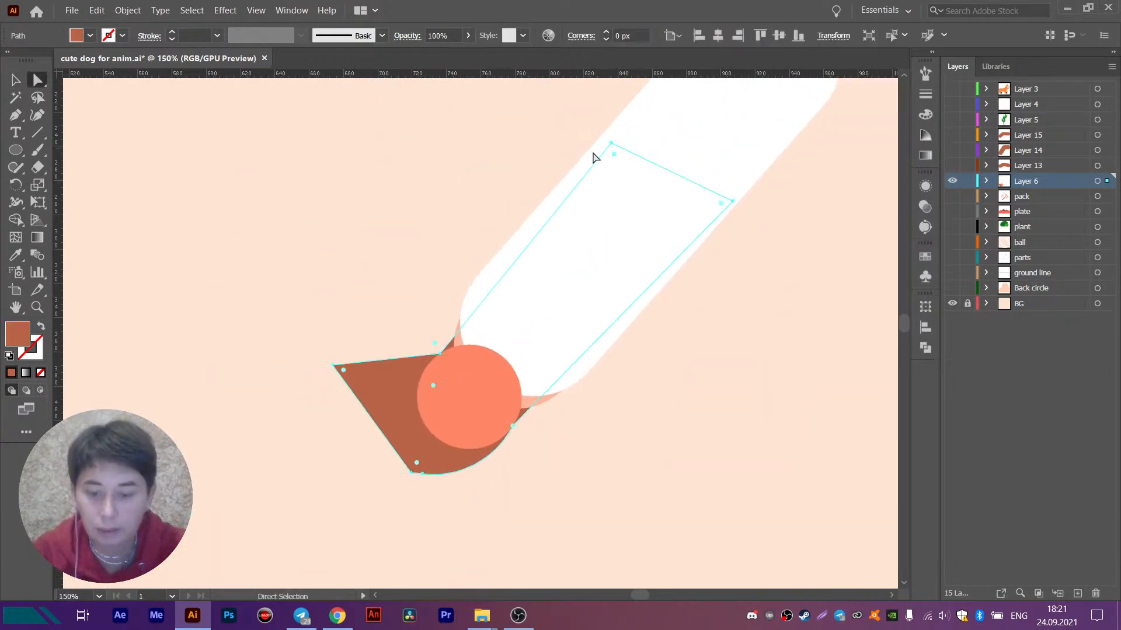
key(p)
click(611, 143)
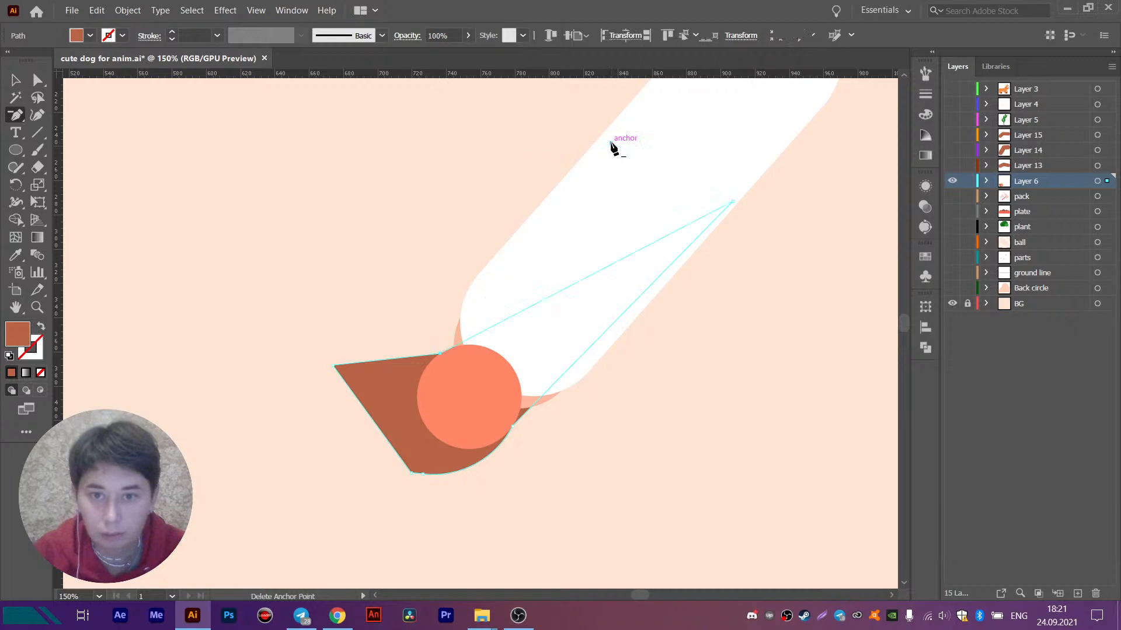
click(733, 202)
key(v)
click(288, 242)
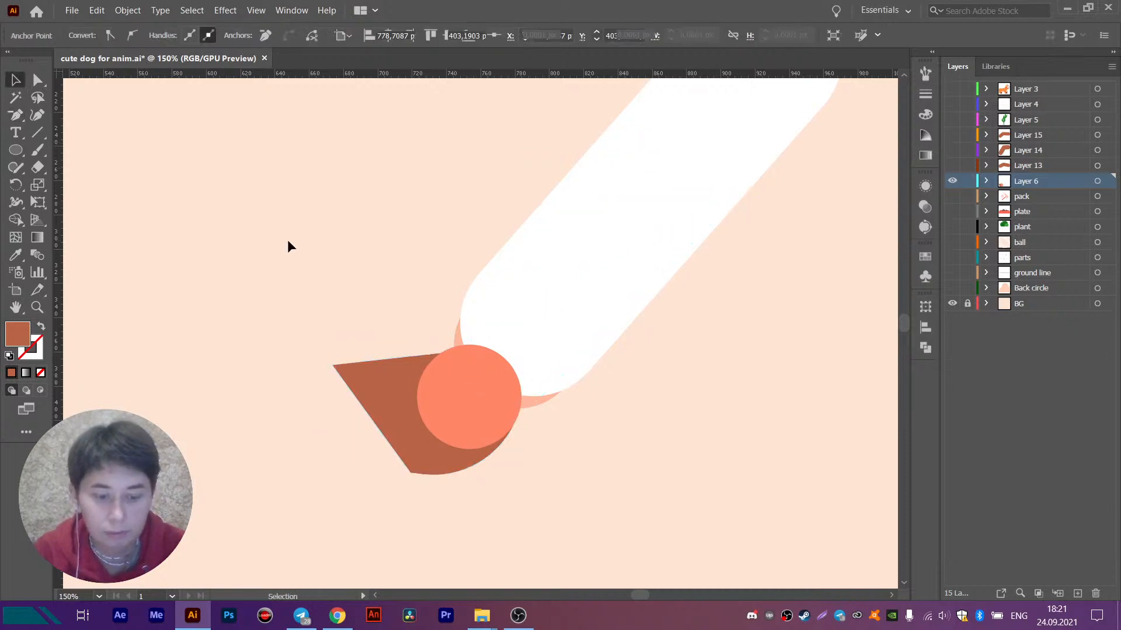
- Place a copy of the original full hand path in front and delete its three palm anchors, leaving the forearm piece
key(ctrl+z)
key(ctrl+z)
key(p)
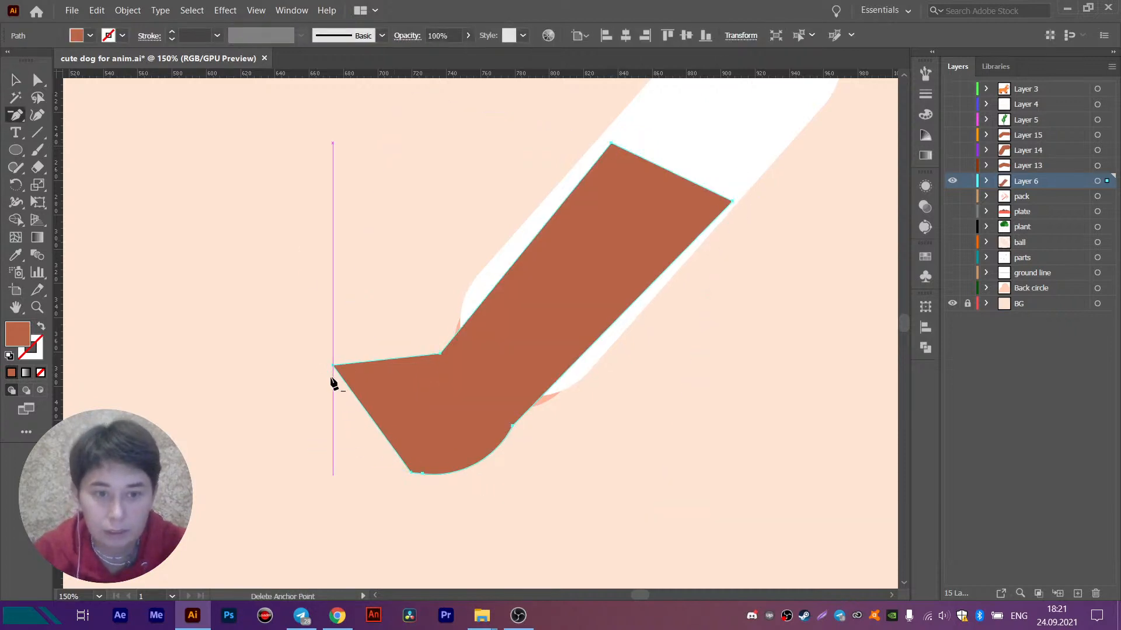
click(332, 366)
click(412, 472)
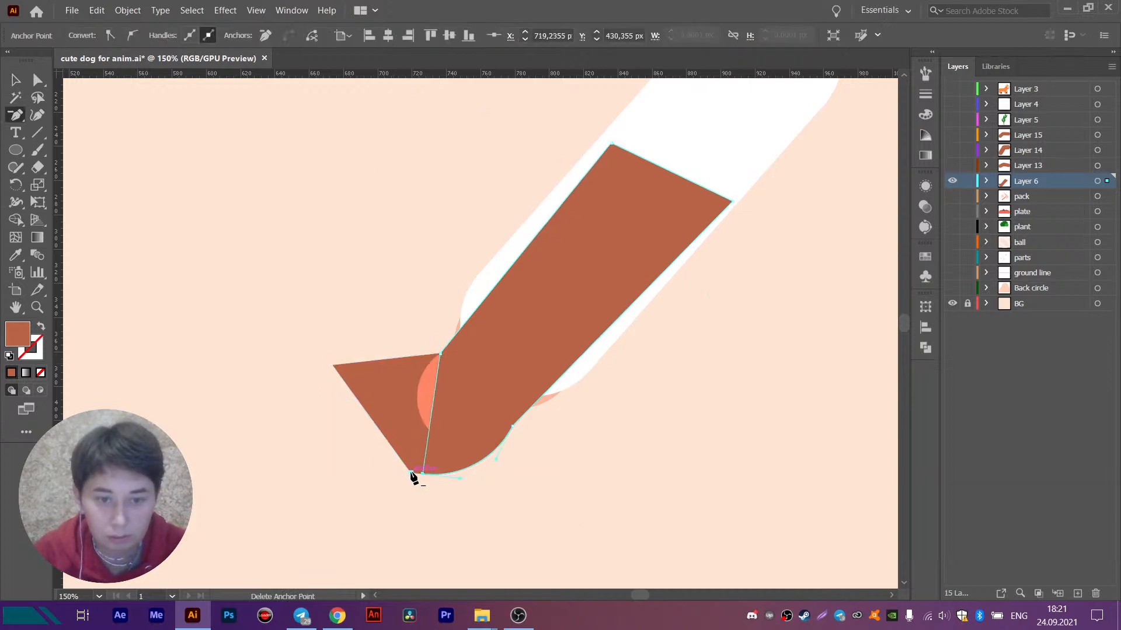
click(422, 474)
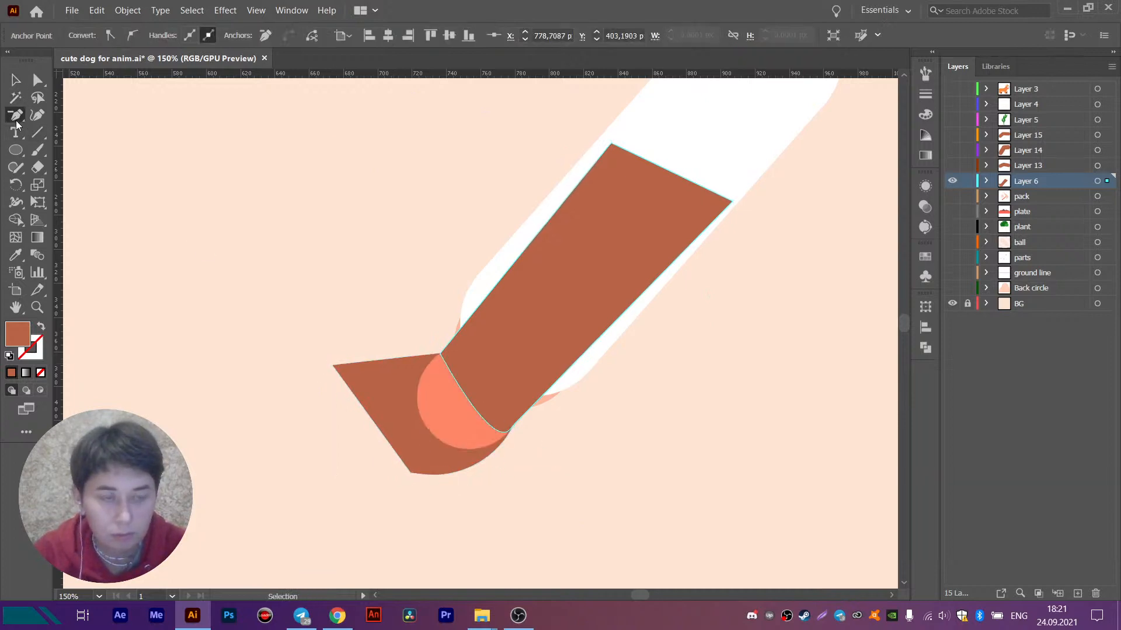
- Try to convert the forearm piece's lower wrist anchor into a corner point
drag(15, 120, 83, 167)
drag(512, 428, 497, 465)
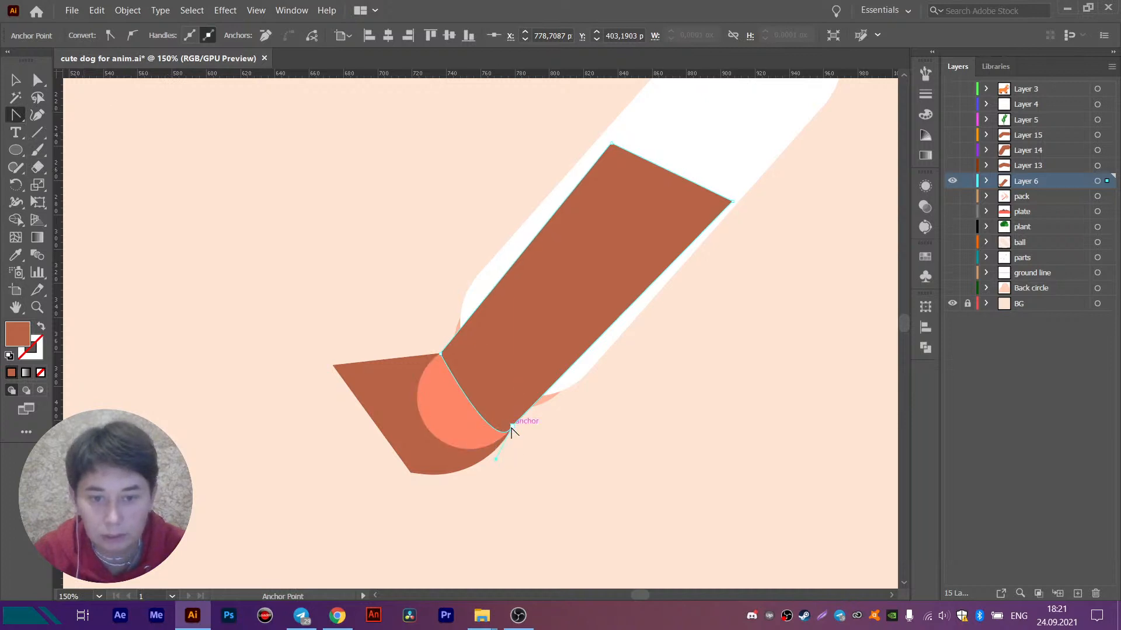
click(512, 429)
scroll(512, 432, up, 9)
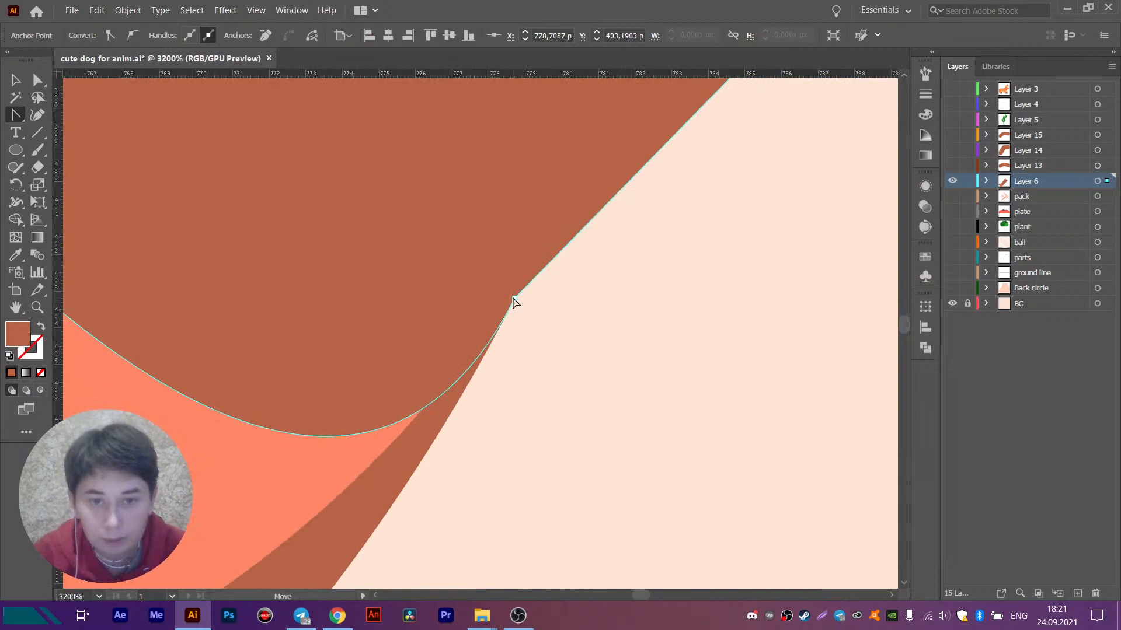
click(515, 299)
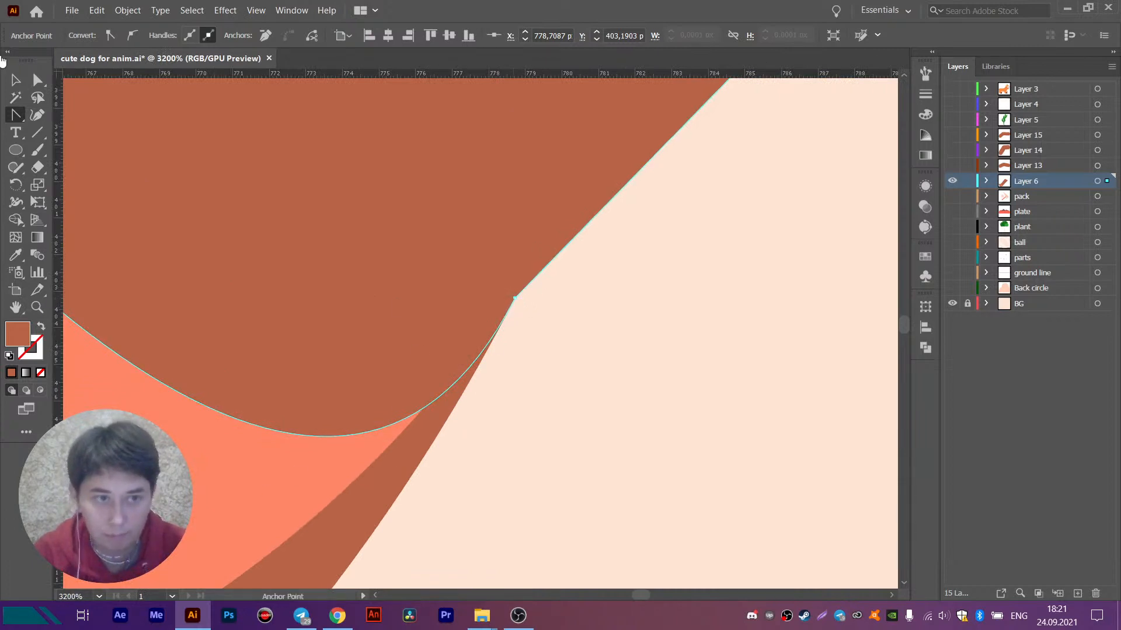
- Pull apart the stacked anchors at the forearm piece's lower wrist corner and delete the duplicate one
key(a)
drag(514, 299, 549, 361)
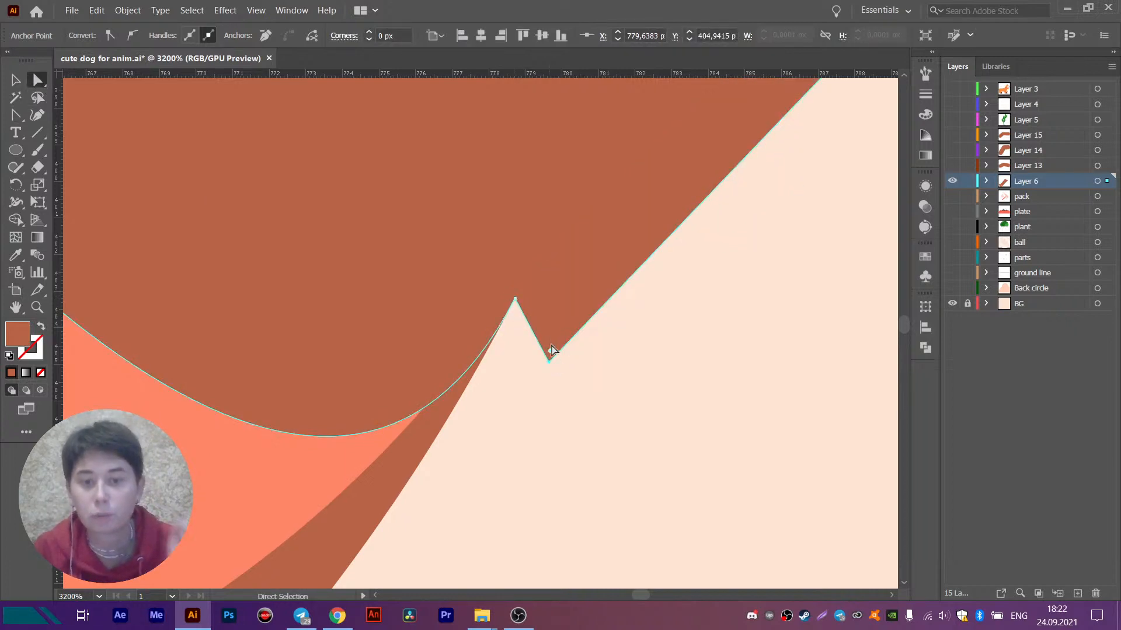
key(p)
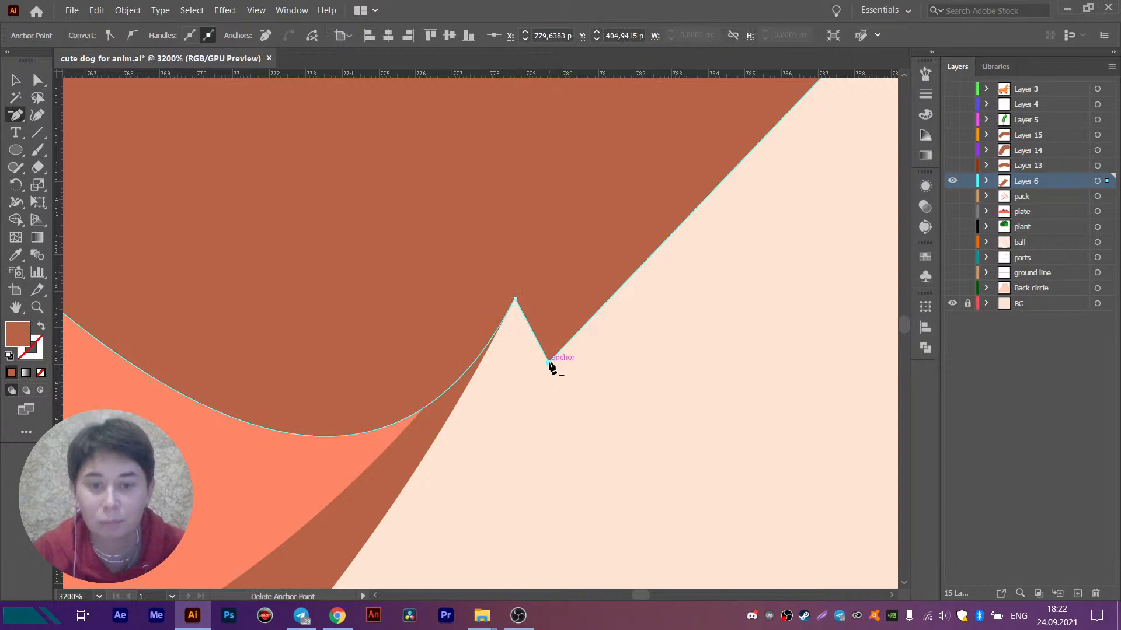
click(549, 362)
- Convert the remaining lower wrist anchor into a corner point to straighten the forearm piece's wrist edge, and deselect the path
key(a)
click(22, 118)
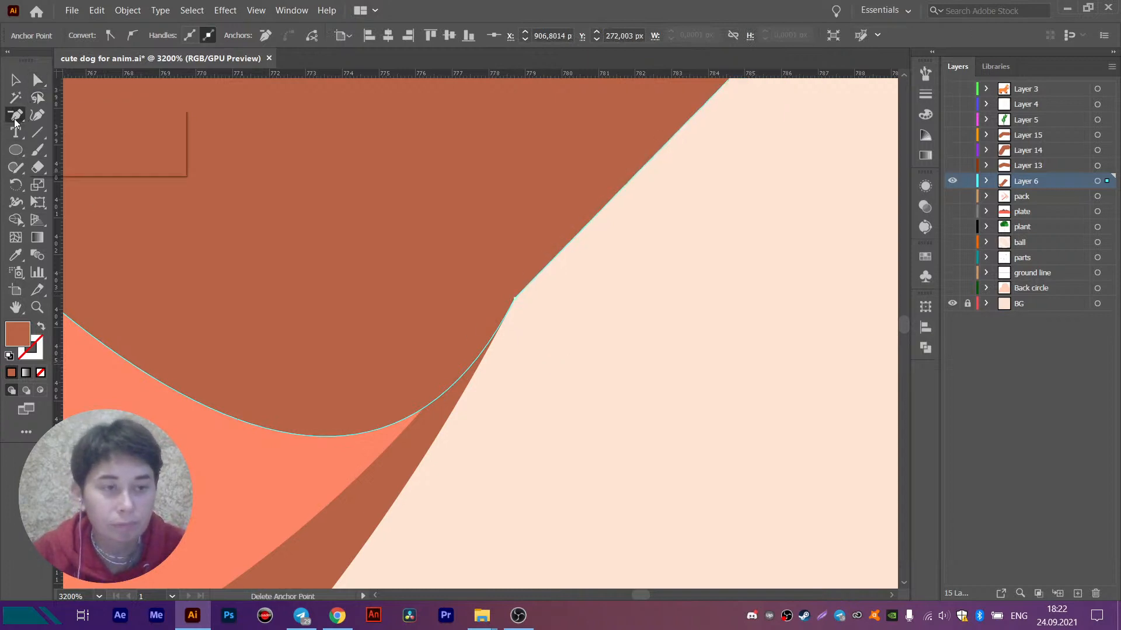
click(49, 169)
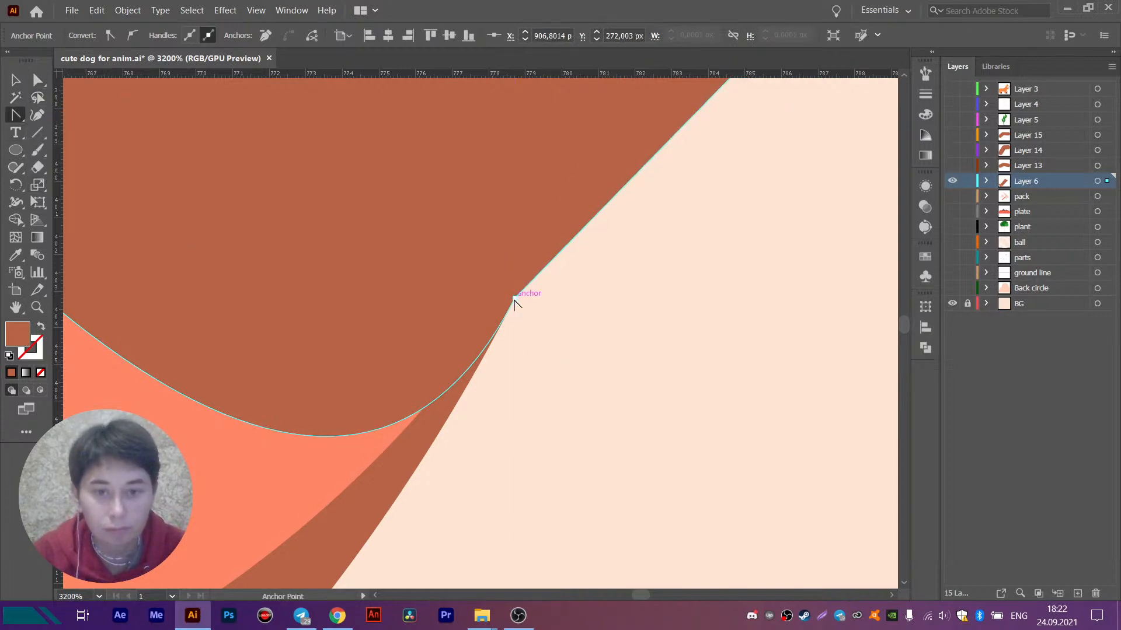
click(515, 299)
scroll(514, 303, down, 9)
key(v)
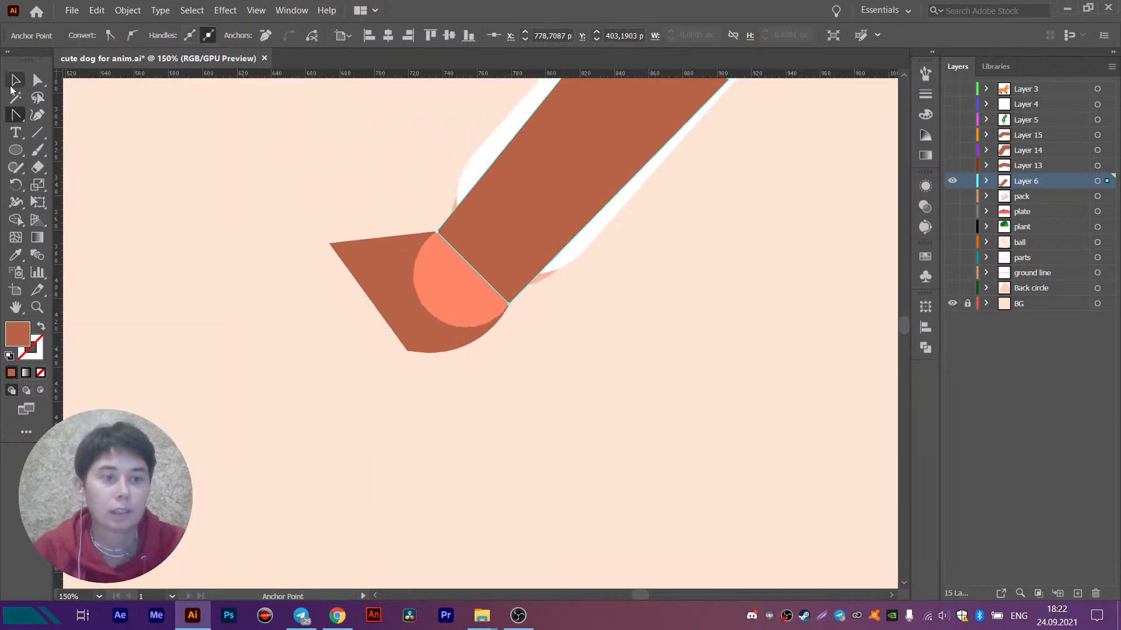
click(275, 213)
- Recolour the wrist circle by sampling the palm's brown fill with the Eyedropper
click(445, 299)
click(14, 256)
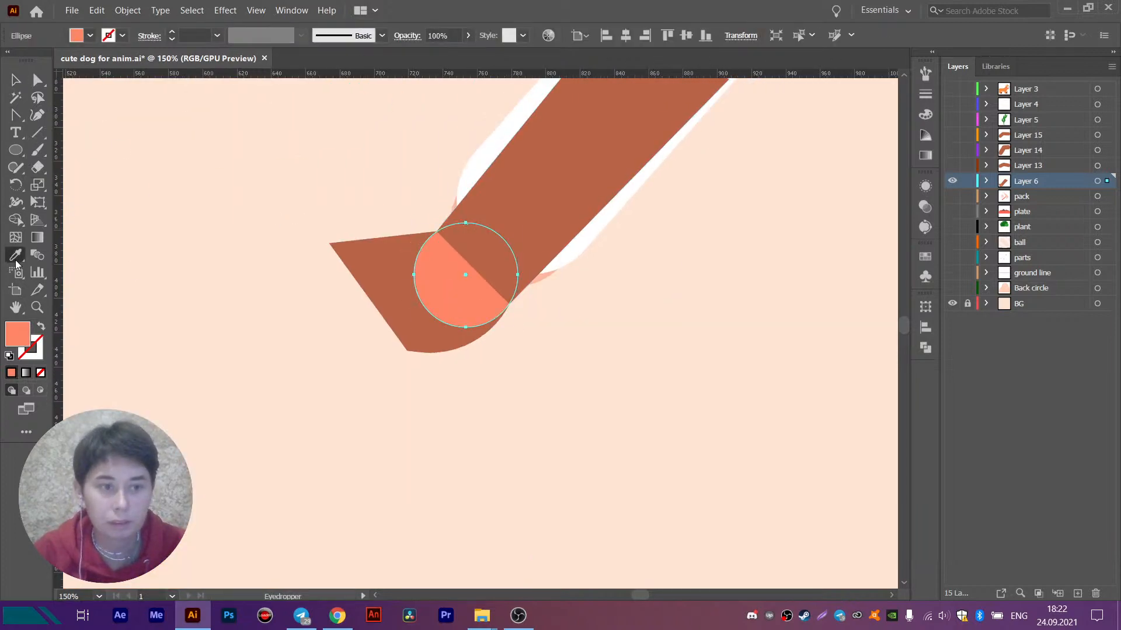
click(399, 264)
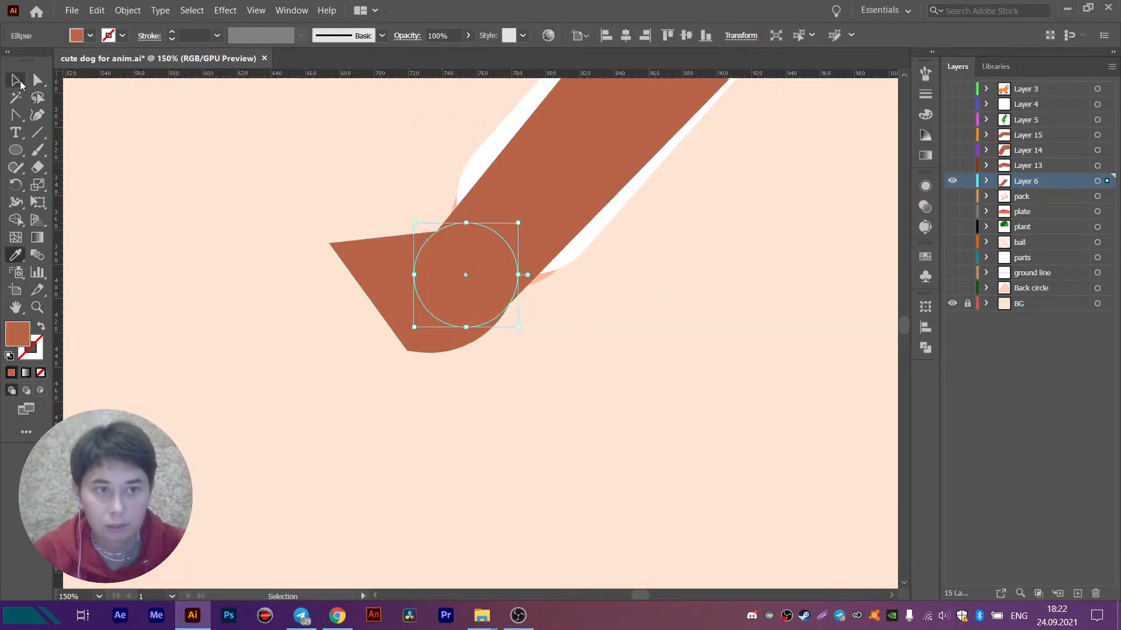
click(20, 82)
- Send the brown forearm piece behind the white sleeve and its pink edge
click(528, 191)
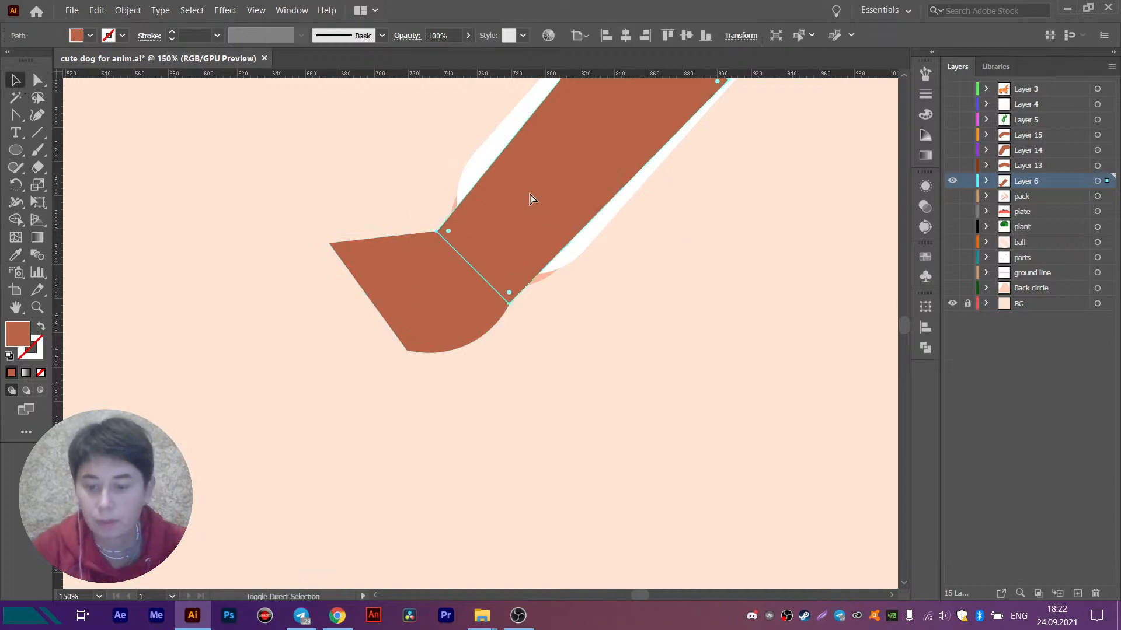
key(Delete)
drag(528, 200, 423, 355)
- Transfer the wrist circle and palm shape in place onto a new layer above Layer 6, and name that layer Palm
click(408, 396)
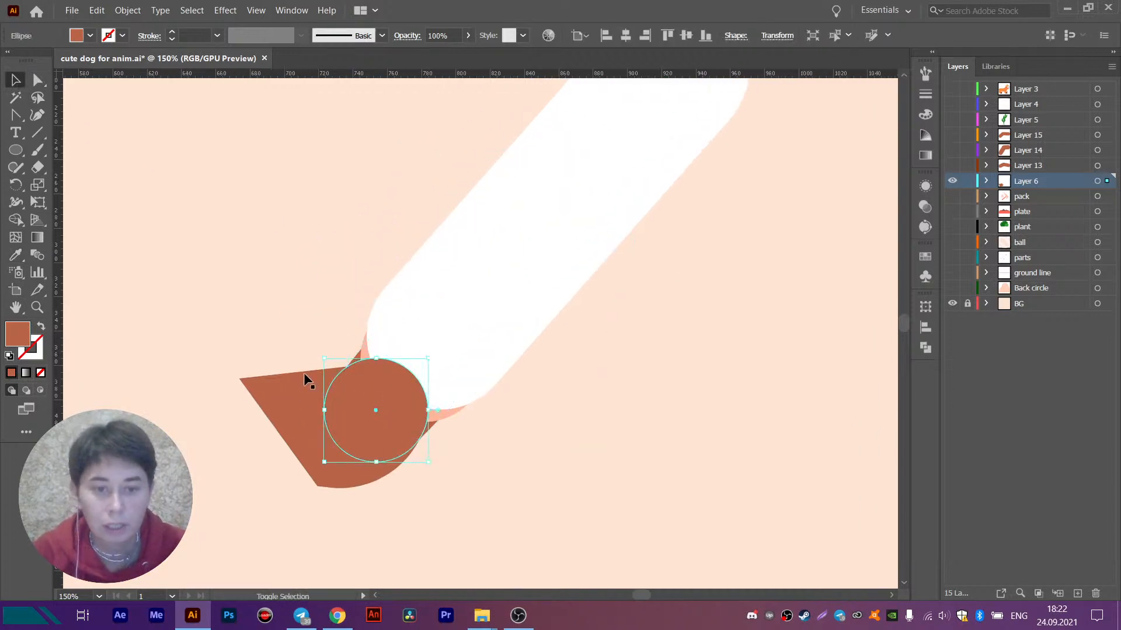
shift+click(304, 376)
key(Delete)
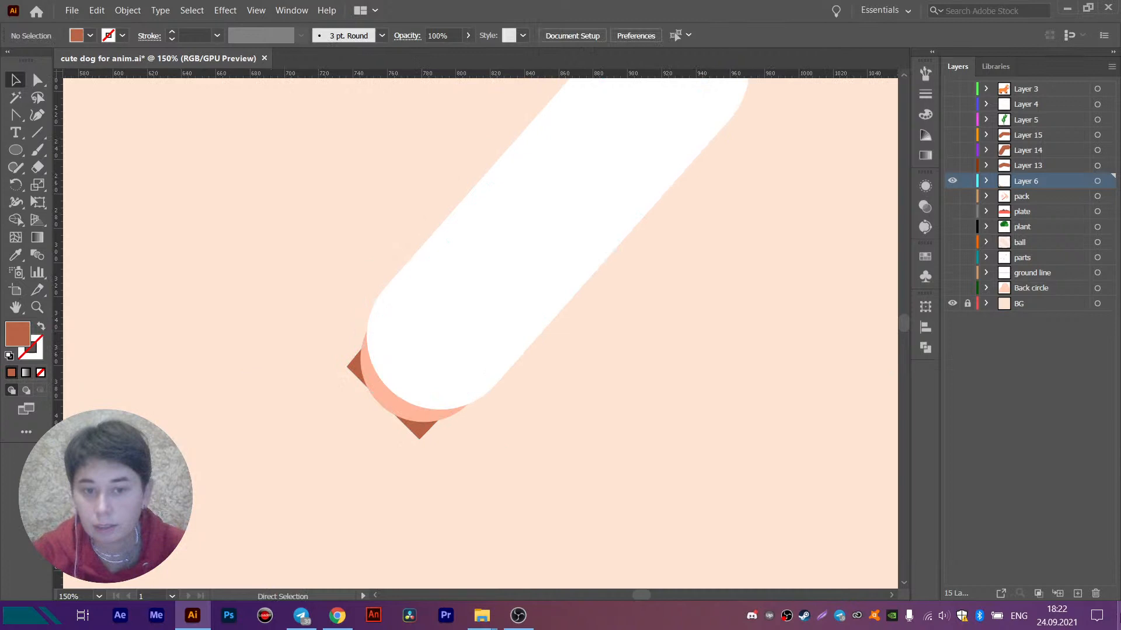
click(1077, 593)
click(1097, 181)
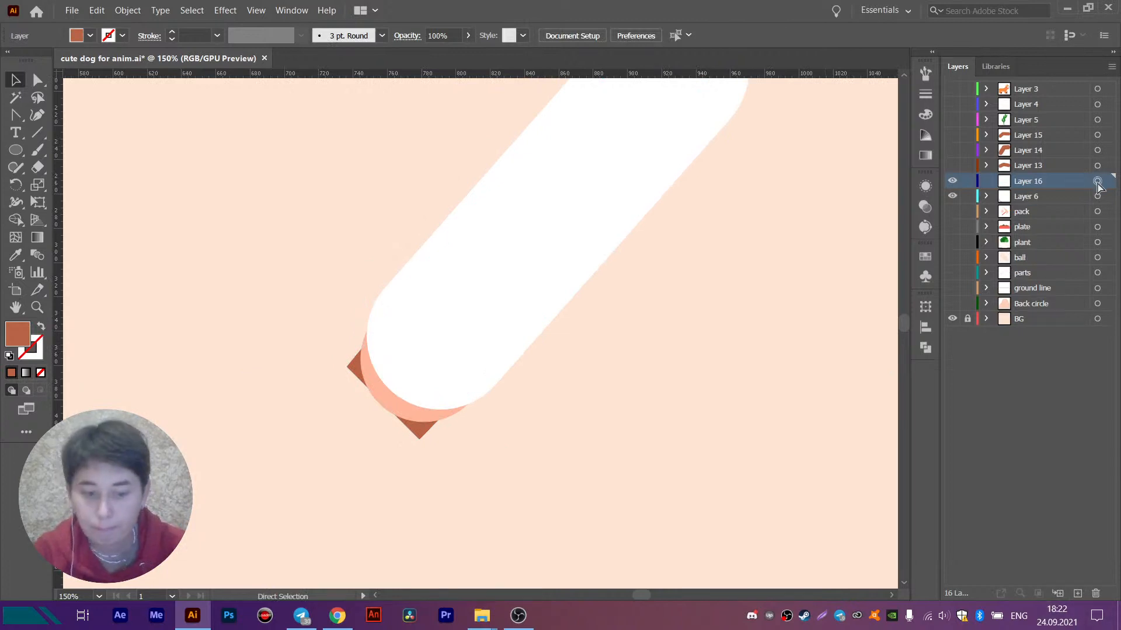
key(ctrl+f)
double_click(1031, 180)
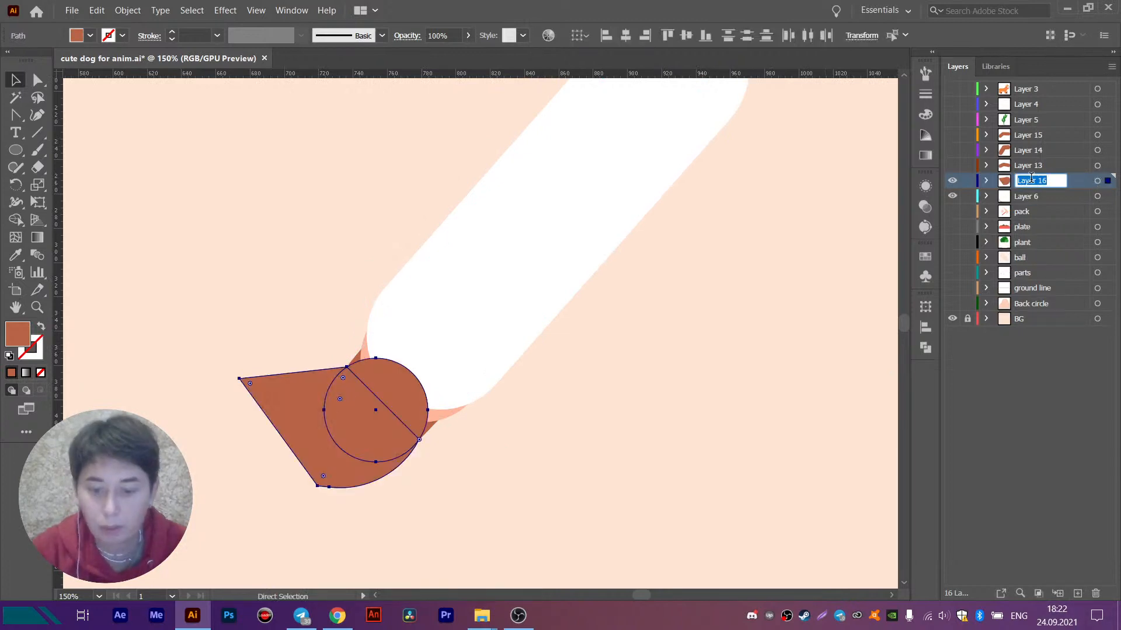
text(Palm)
key(Return)
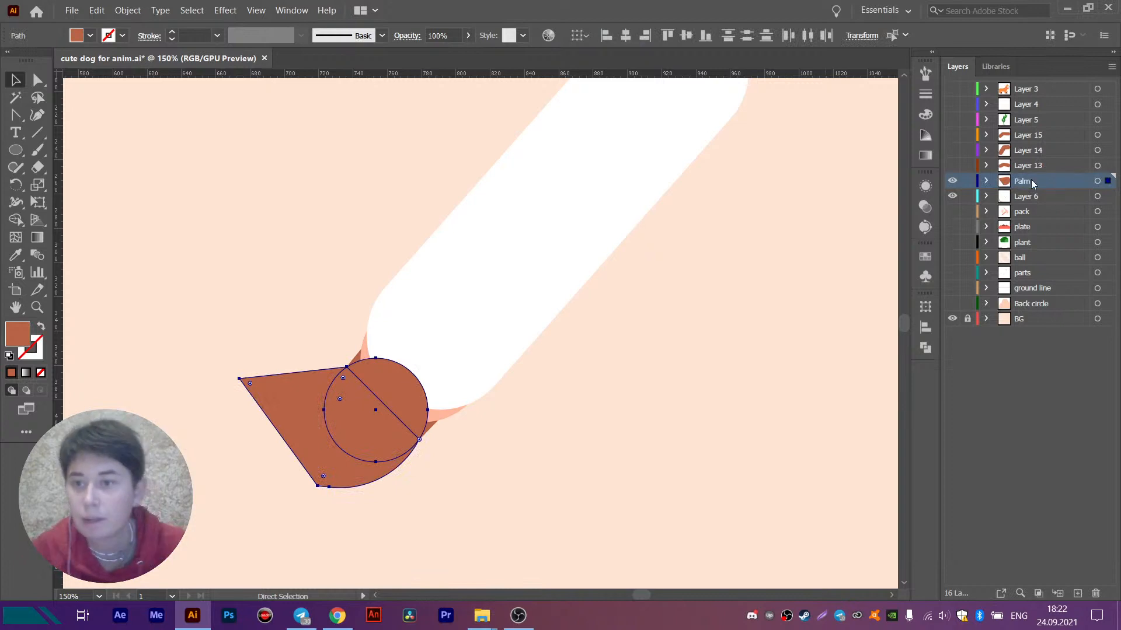
- Hide the Palm layer and rename Layer 6, which holds the sleeve and forearm, as Arm
click(952, 183)
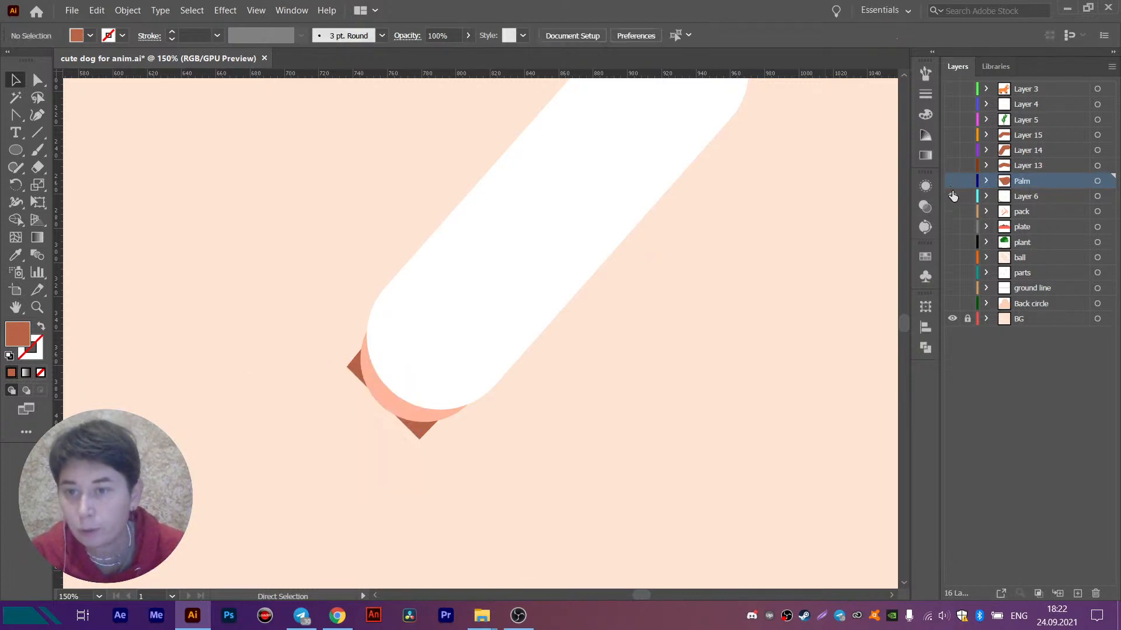
click(952, 197)
click(953, 196)
double_click(1031, 196)
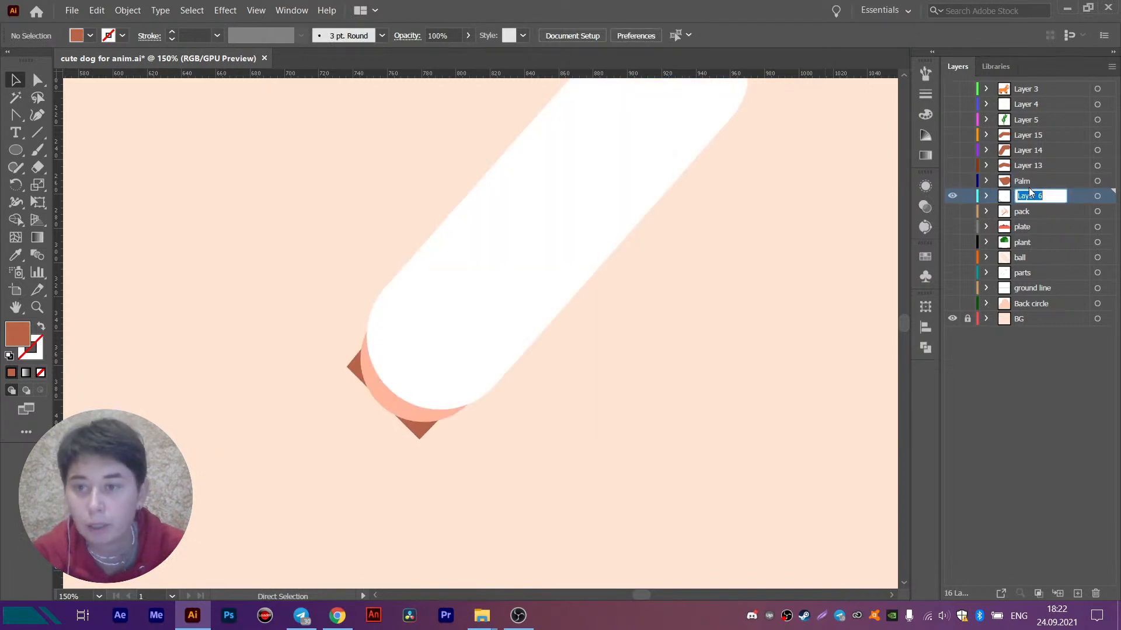
text(Arm)
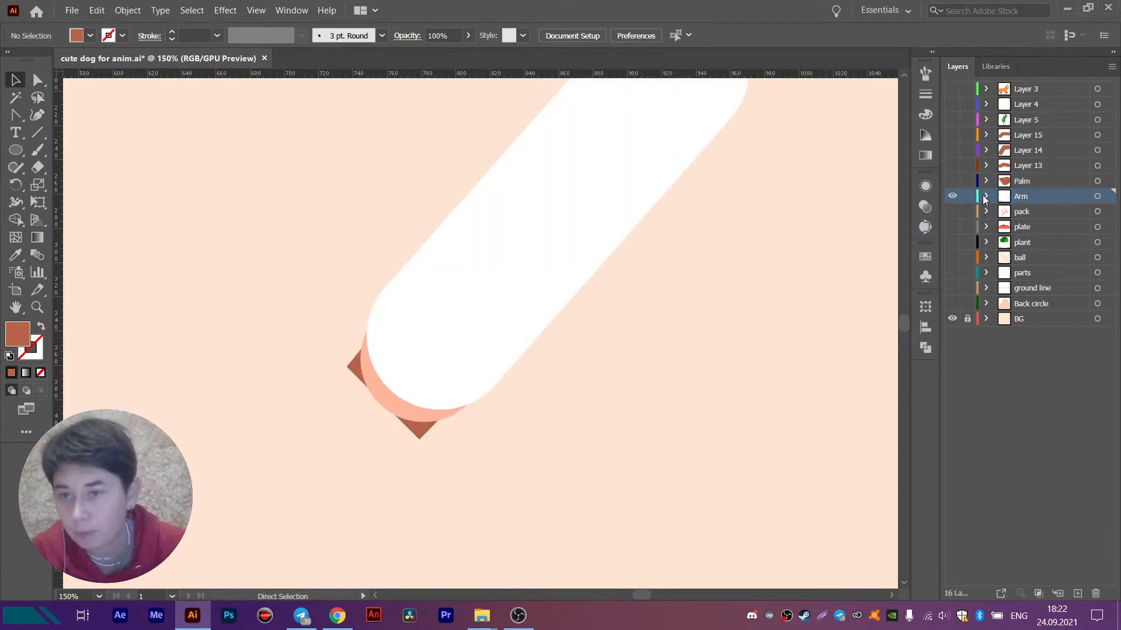
- Show the Palm and finger layers again and move the Arm layer above Layer 15 so the sleeve covers the wrist
drag(952, 181, 952, 136)
scroll(403, 302, down, 1)
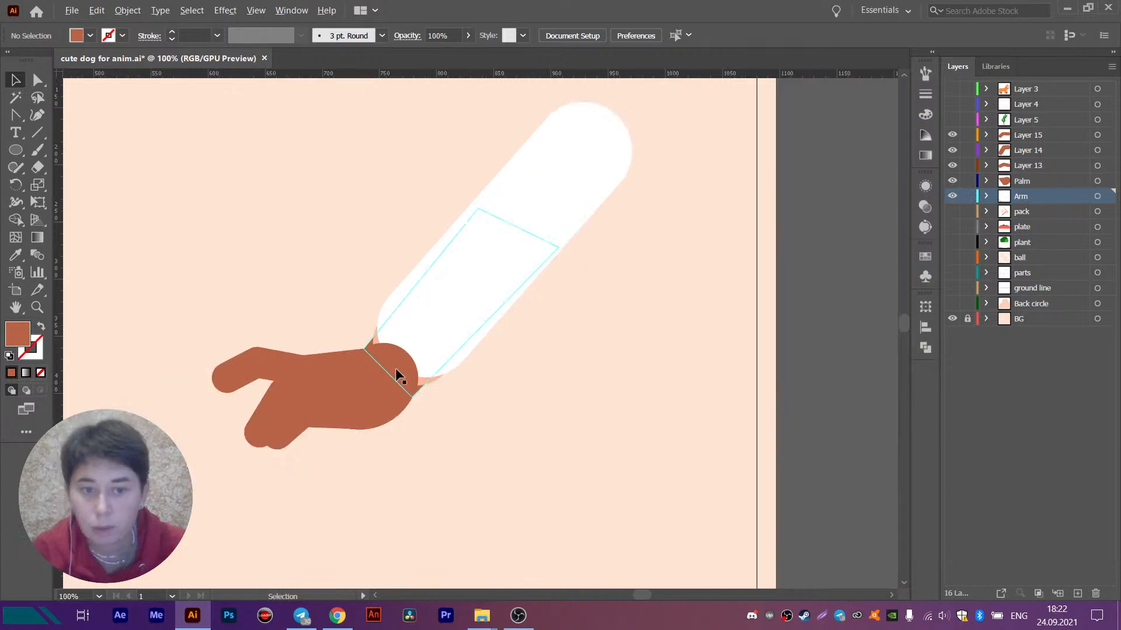
click(367, 385)
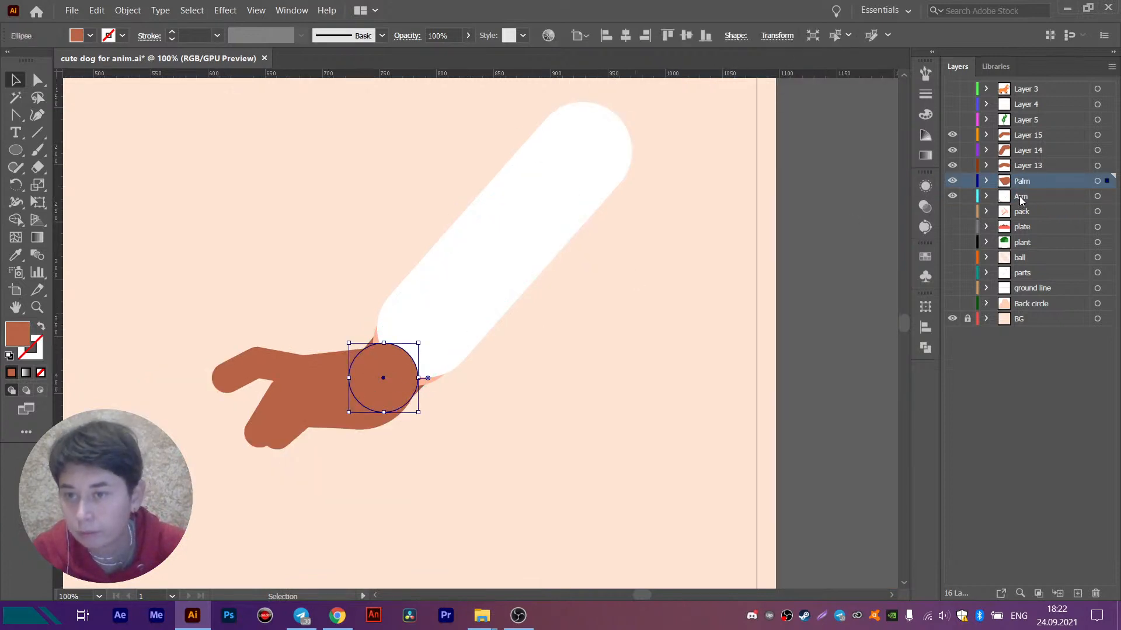
drag(1020, 200, 1033, 135)
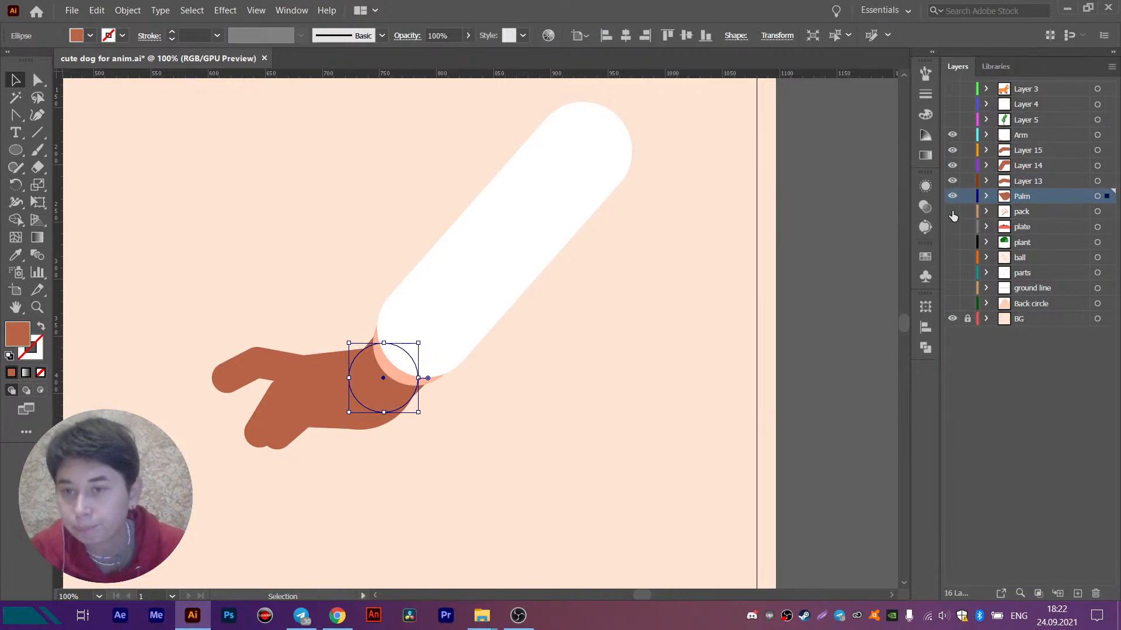
- Hide the arm, finger and palm layers and show Layer 5 with the green leafy sprigs
click(952, 135)
click(952, 119)
scroll(479, 216, down, 2)
drag(411, 268, 629, 245)
drag(514, 257, 567, 270)
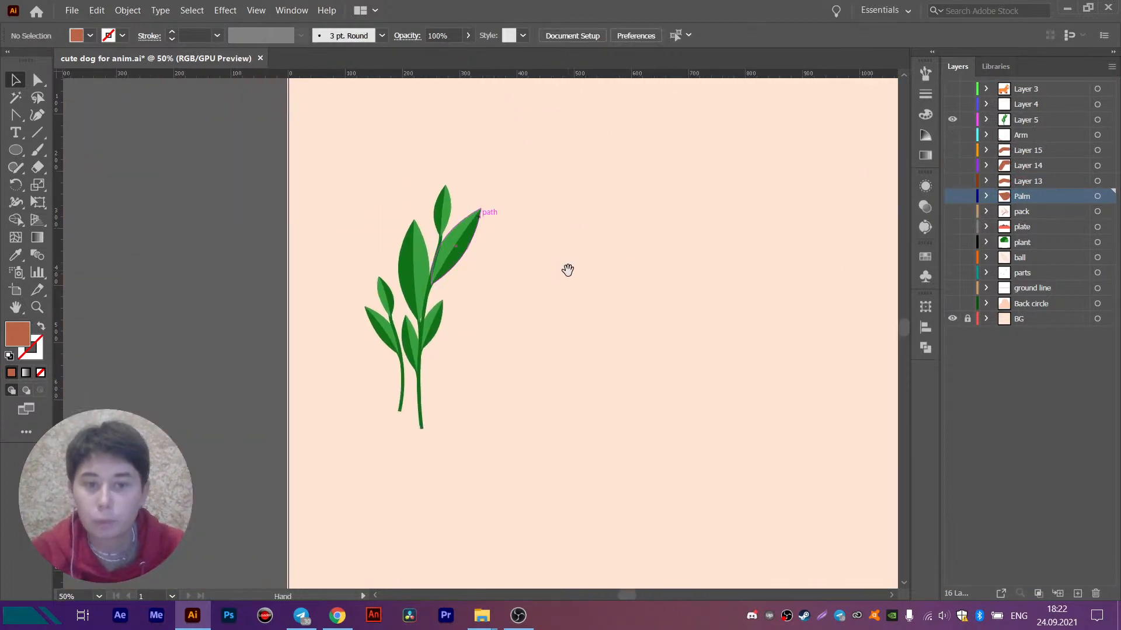
- Ungroup the taller leafy sprig on Layer 5
click(417, 303)
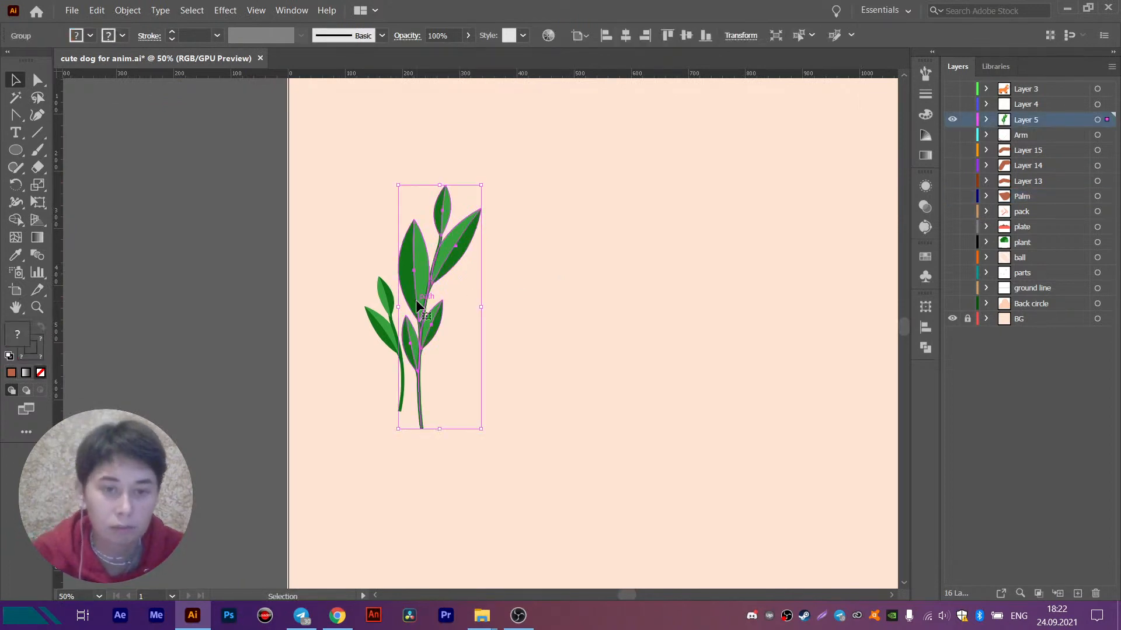
scroll(415, 299, up, 1)
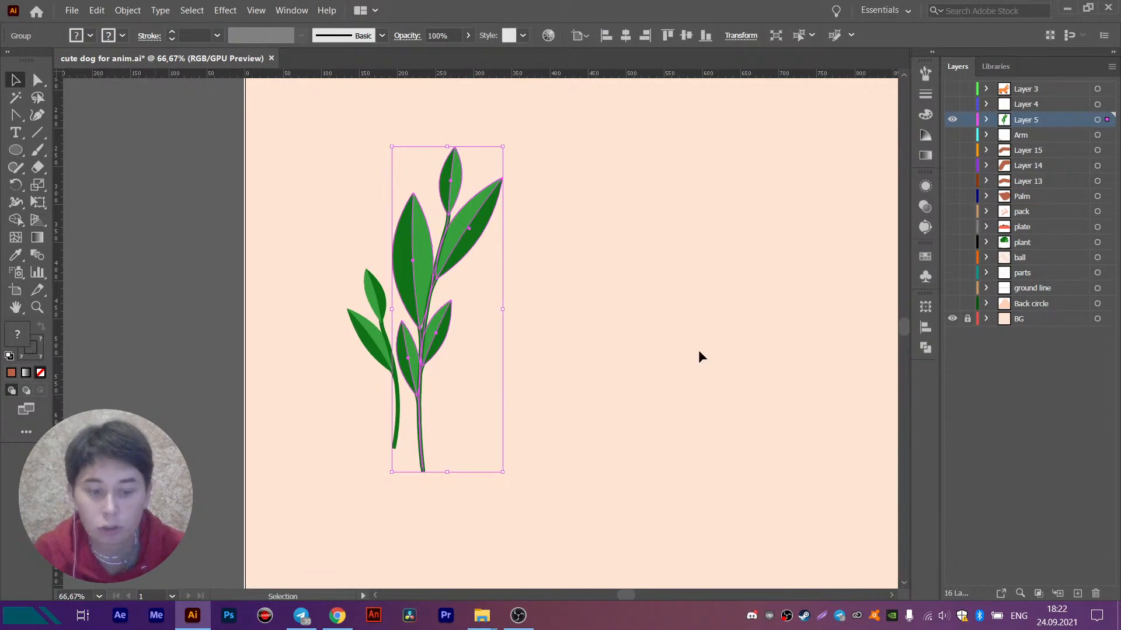
click(559, 253)
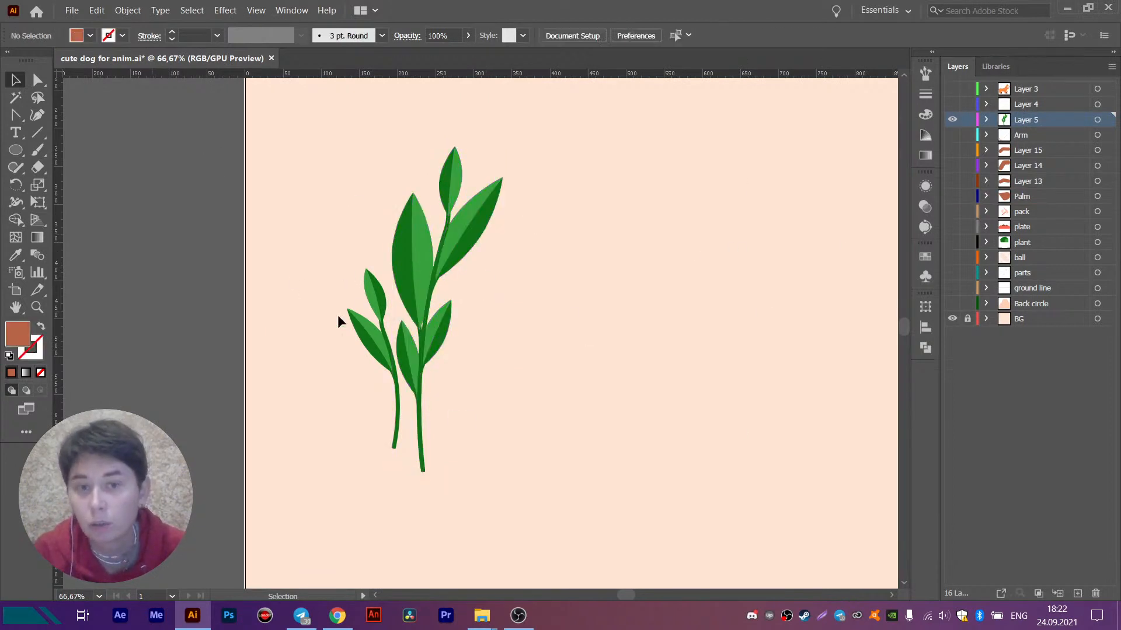
click(412, 250)
key(ctrl+shift+g)
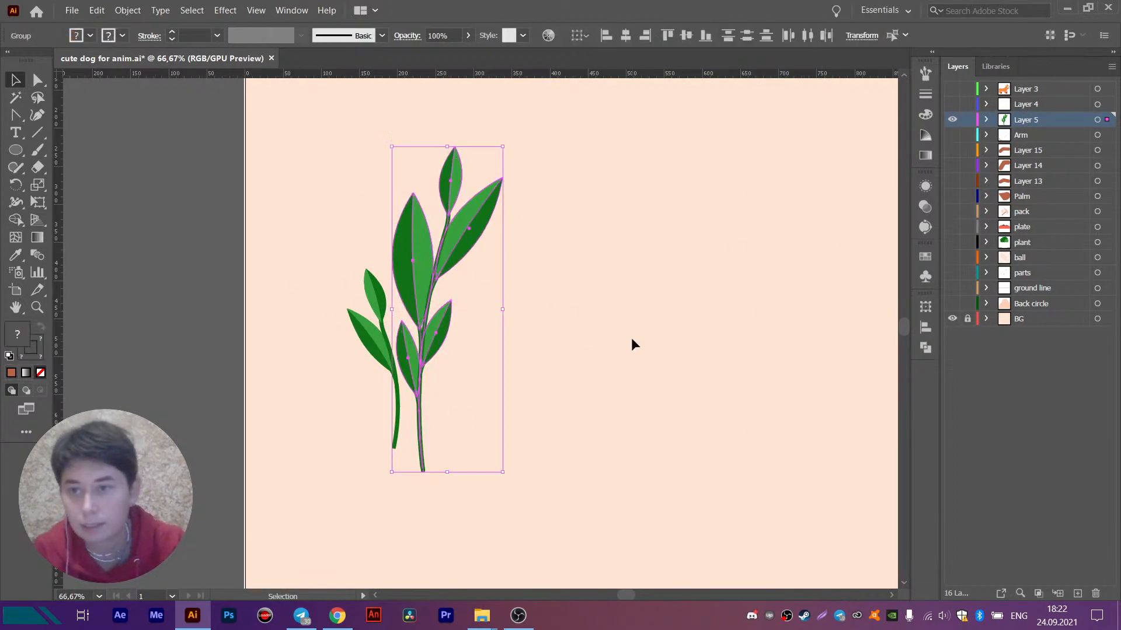
click(631, 340)
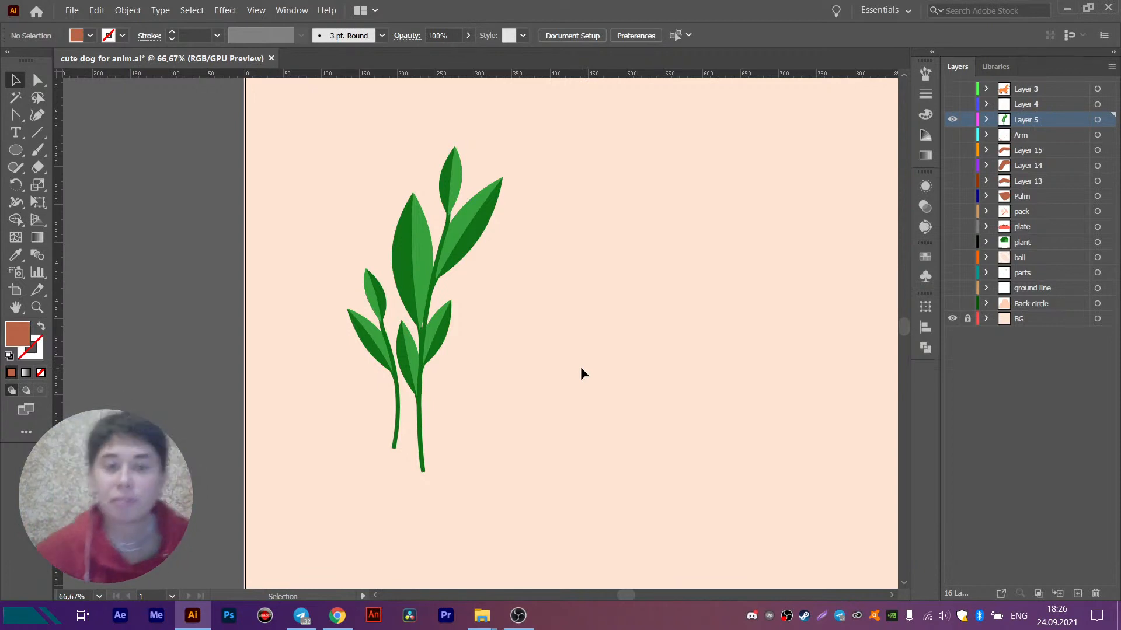
- Try pulling the taller sprig's three upper leaf-and-stem pieces apart, and undo the moves
click(412, 264)
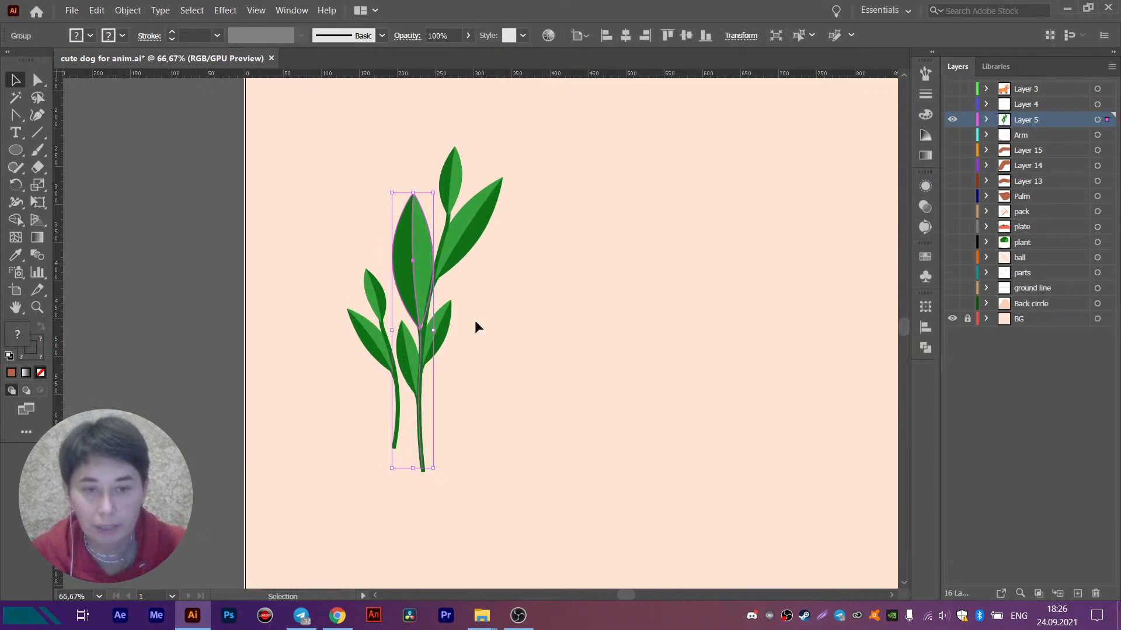
drag(414, 277, 564, 269)
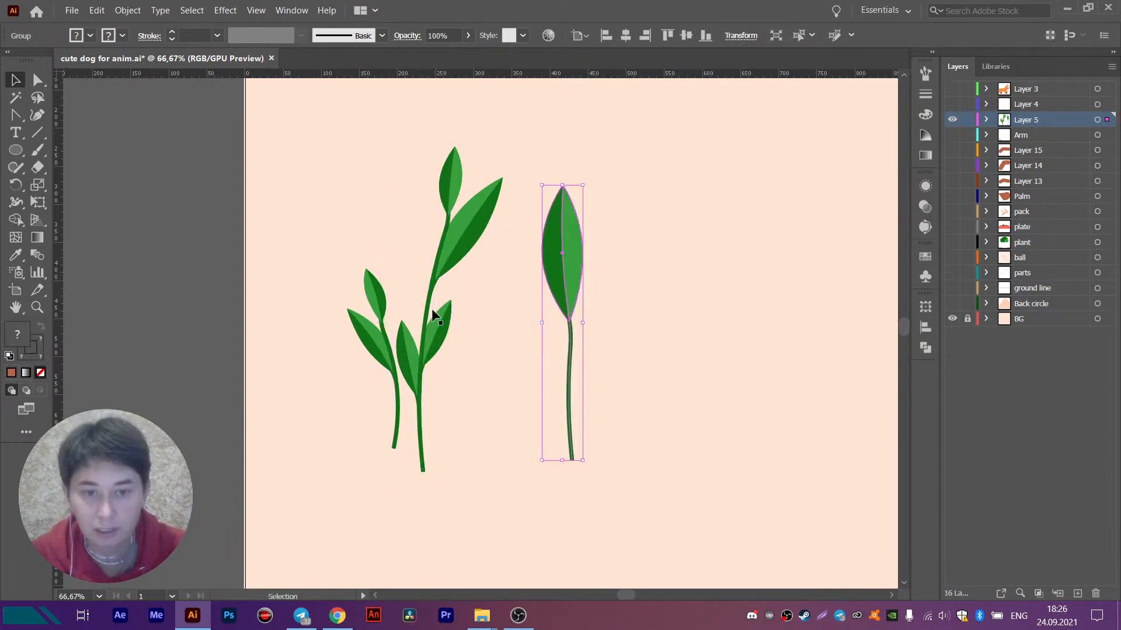
drag(458, 188, 386, 167)
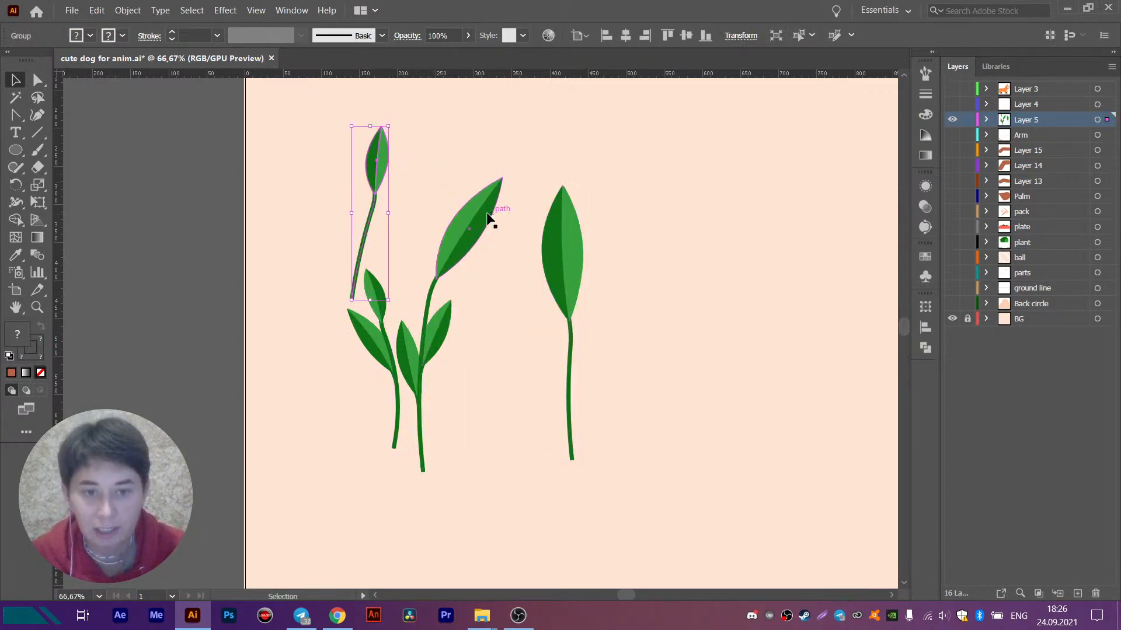
drag(489, 219, 546, 218)
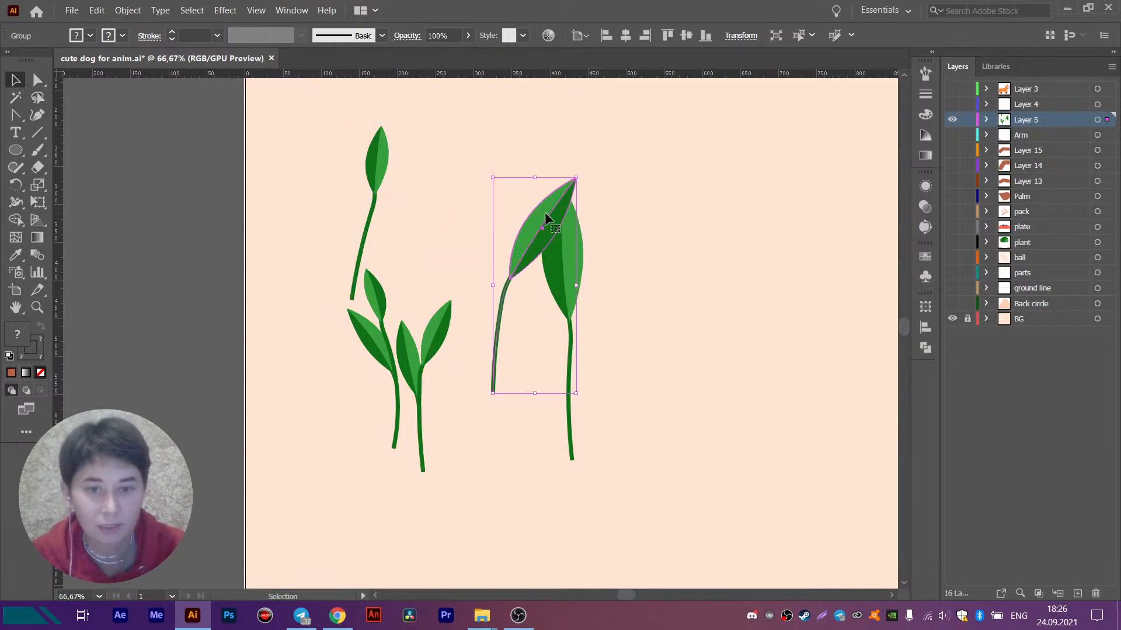
key(ctrl+z)
key(ctrl+z)
key(ctrl+z)
key(ctrl+z)
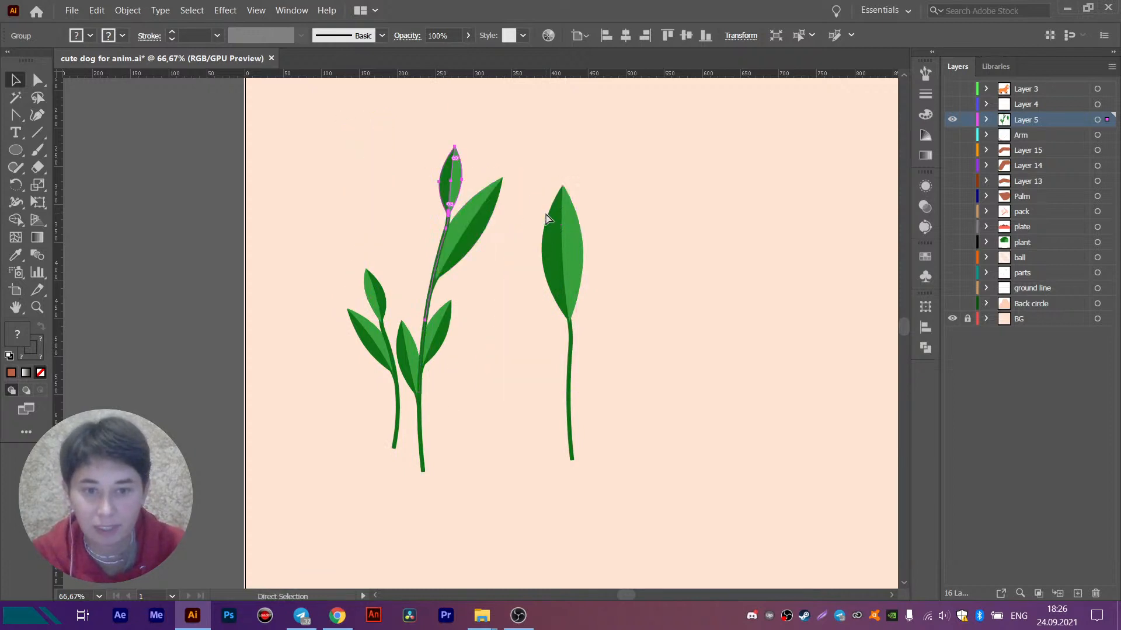
key(v)
click(537, 175)
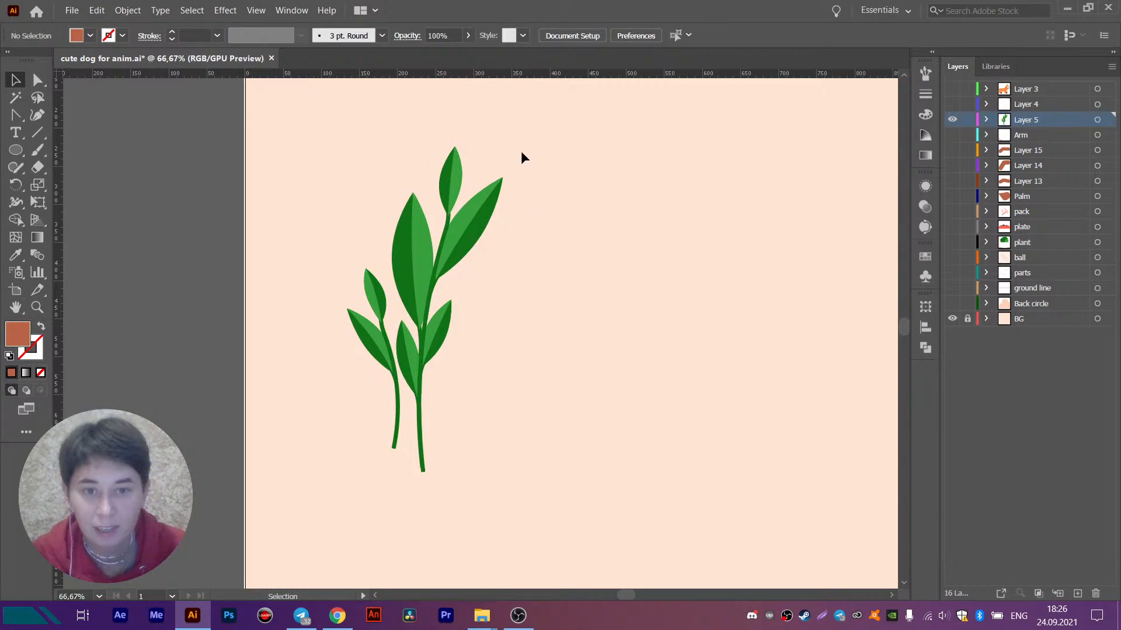
- Ungroup the taller sprig's leaf-and-stem pieces and transfer its five leaves in place onto a new layer above Layer 5
drag(521, 150, 402, 405)
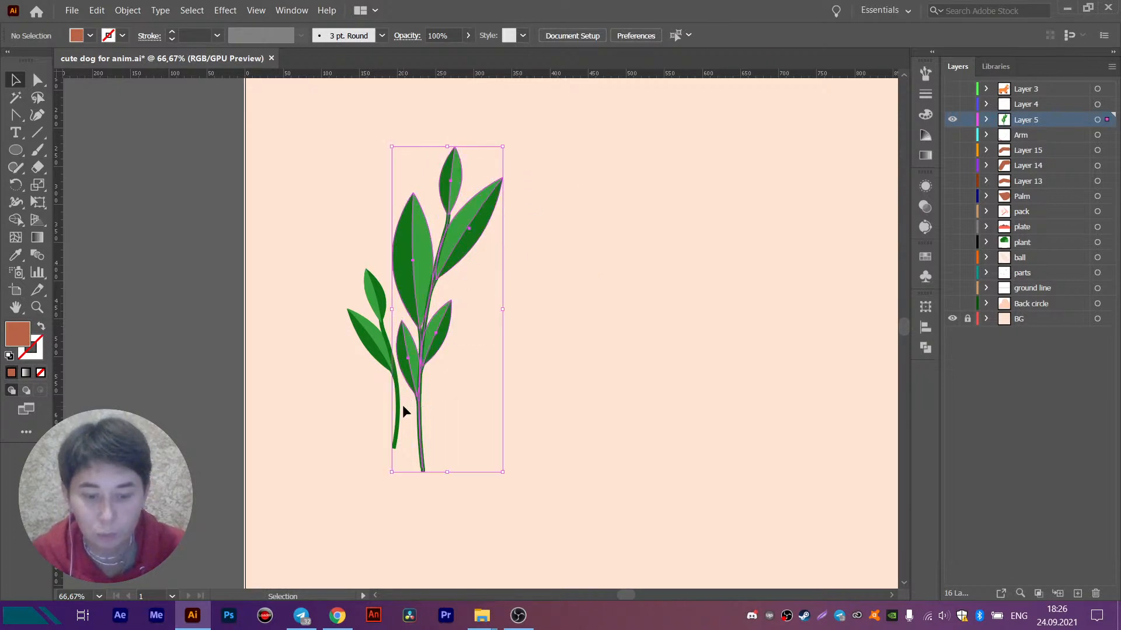
click(525, 302)
click(405, 282)
shift+click(455, 175)
shift+click(474, 229)
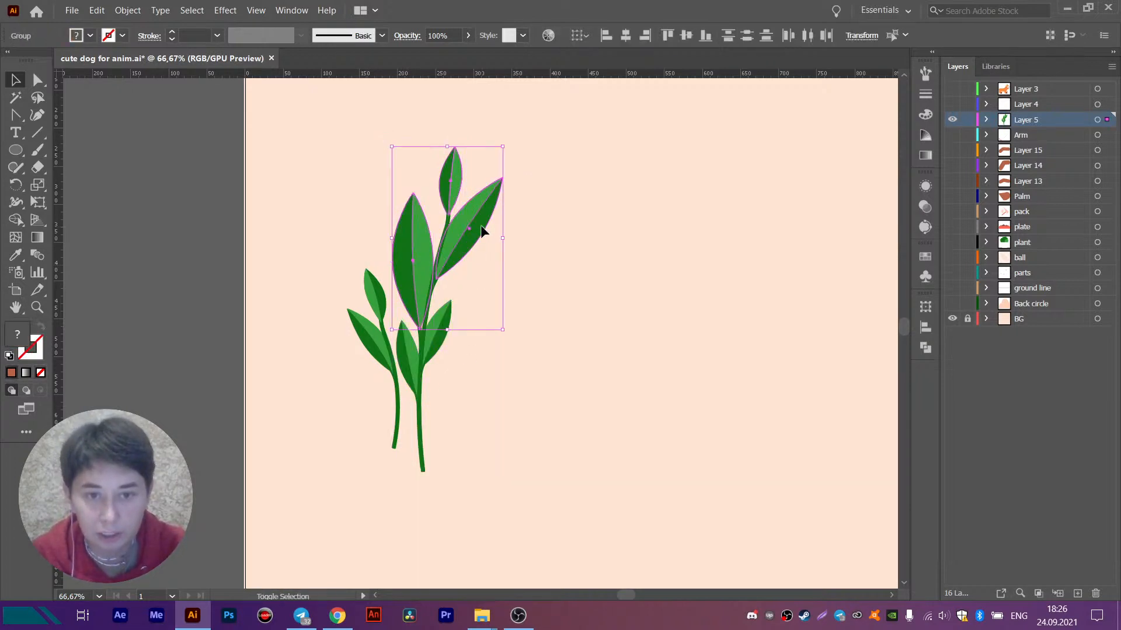
shift+click(402, 352)
shift+click(439, 337)
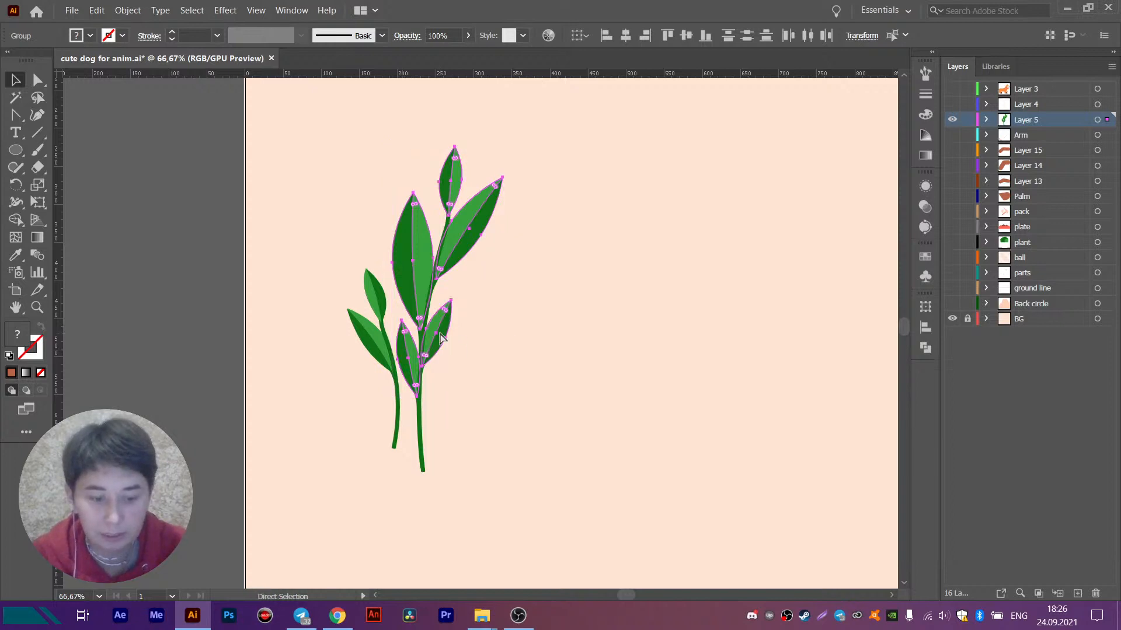
key(ctrl+x)
click(1086, 585)
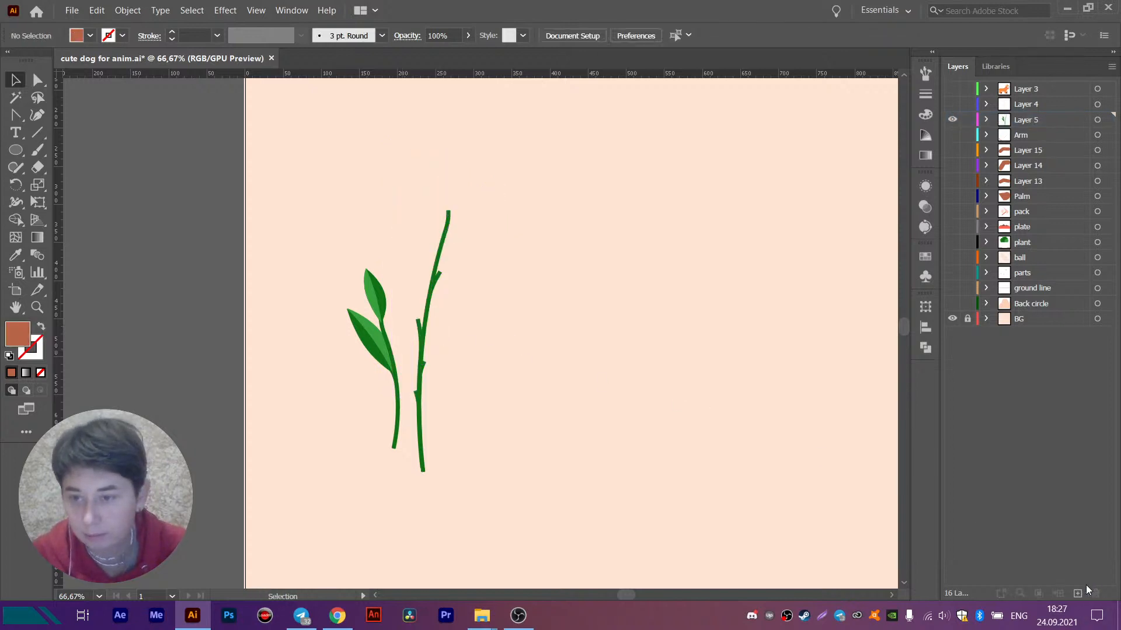
click(1078, 593)
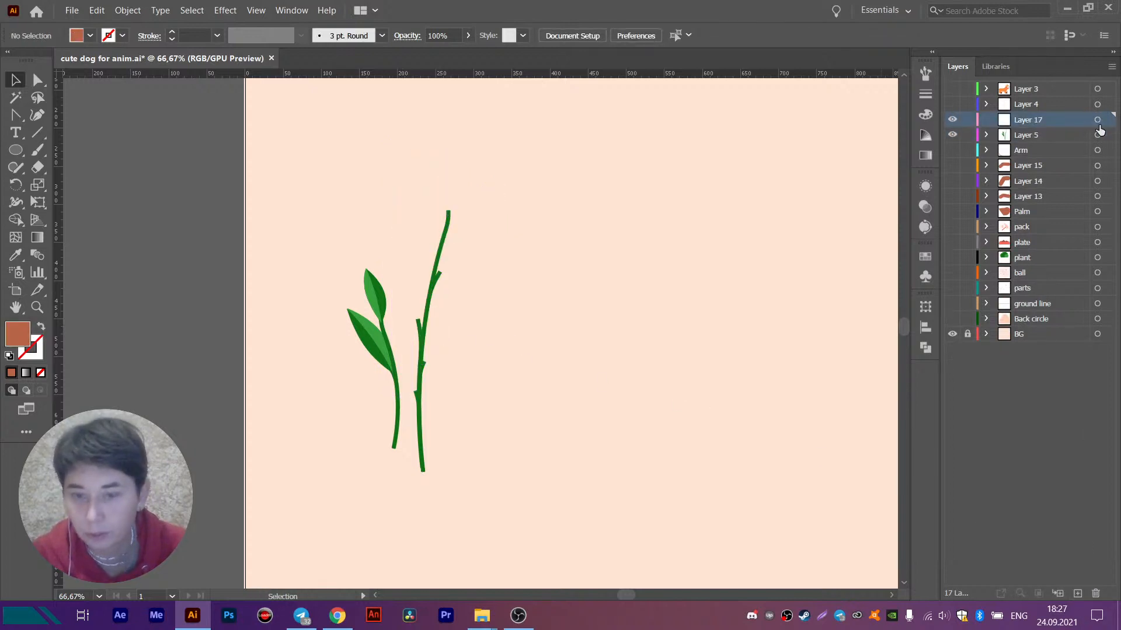
key(ctrl+f)
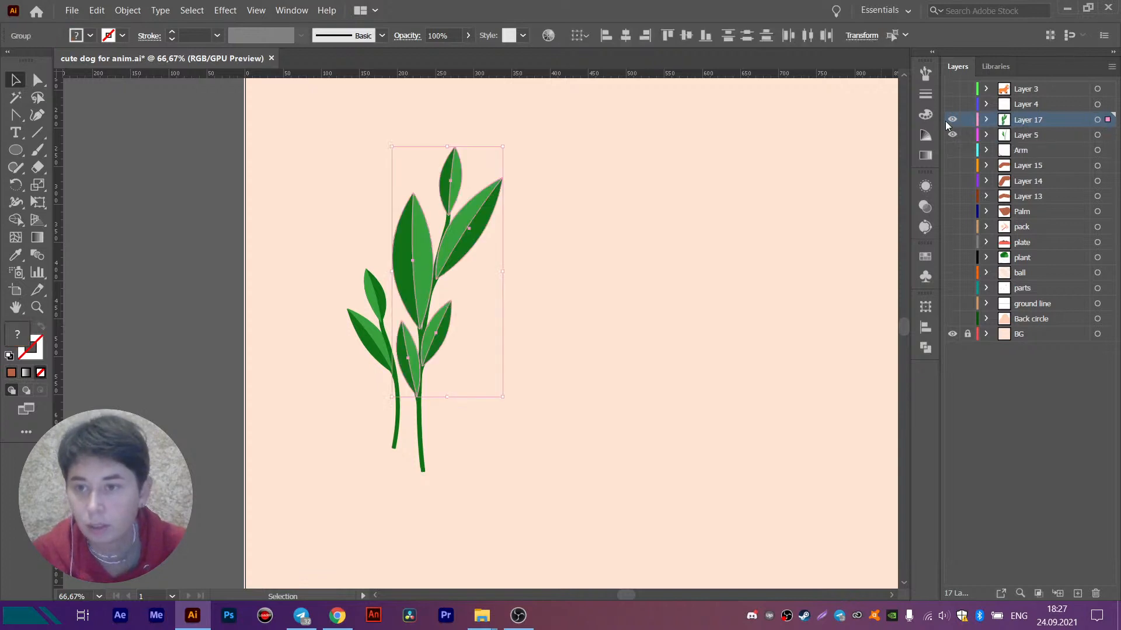
- Release the five leaves in Layer 17 to separate sublayers with Release to Layers (Sequence), and select all the resulting sublayers
click(1112, 66)
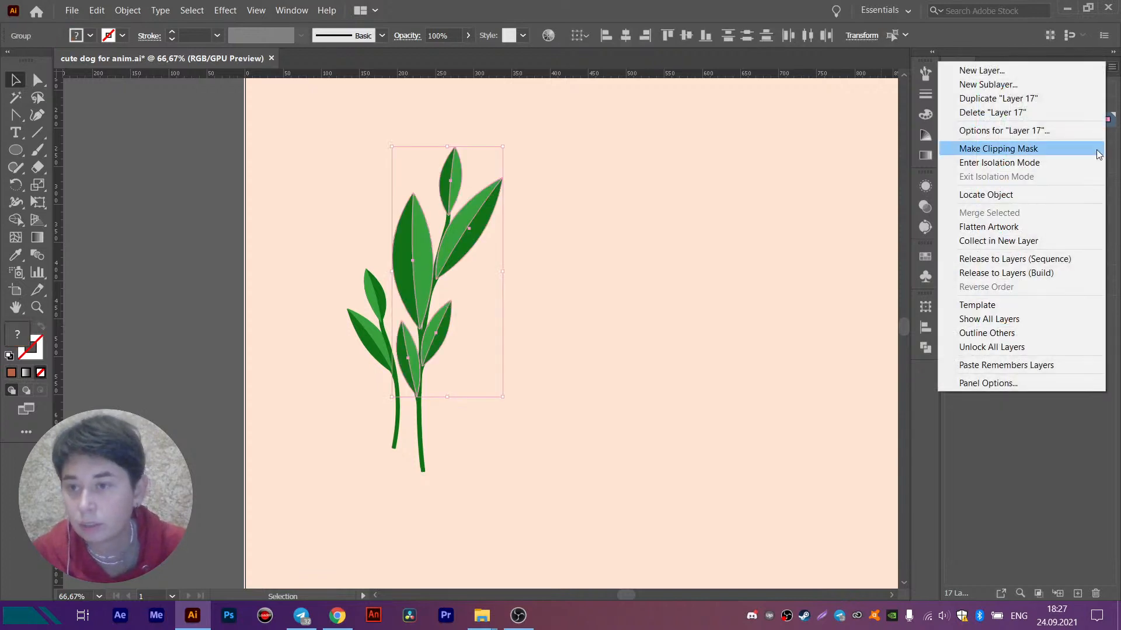
click(1049, 263)
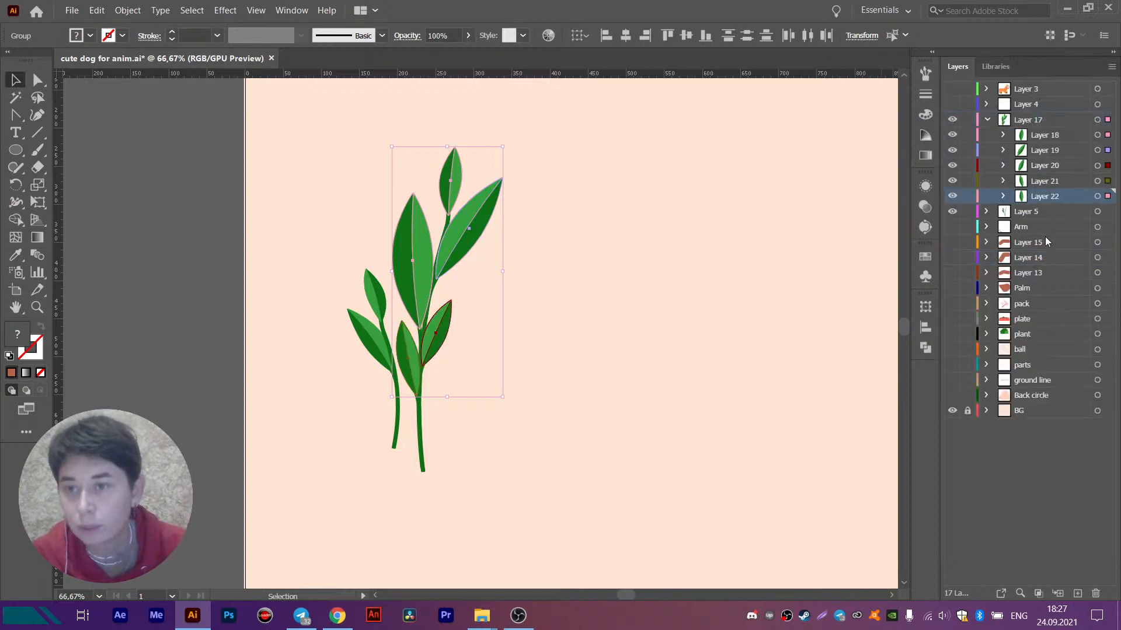
shift+click(1044, 135)
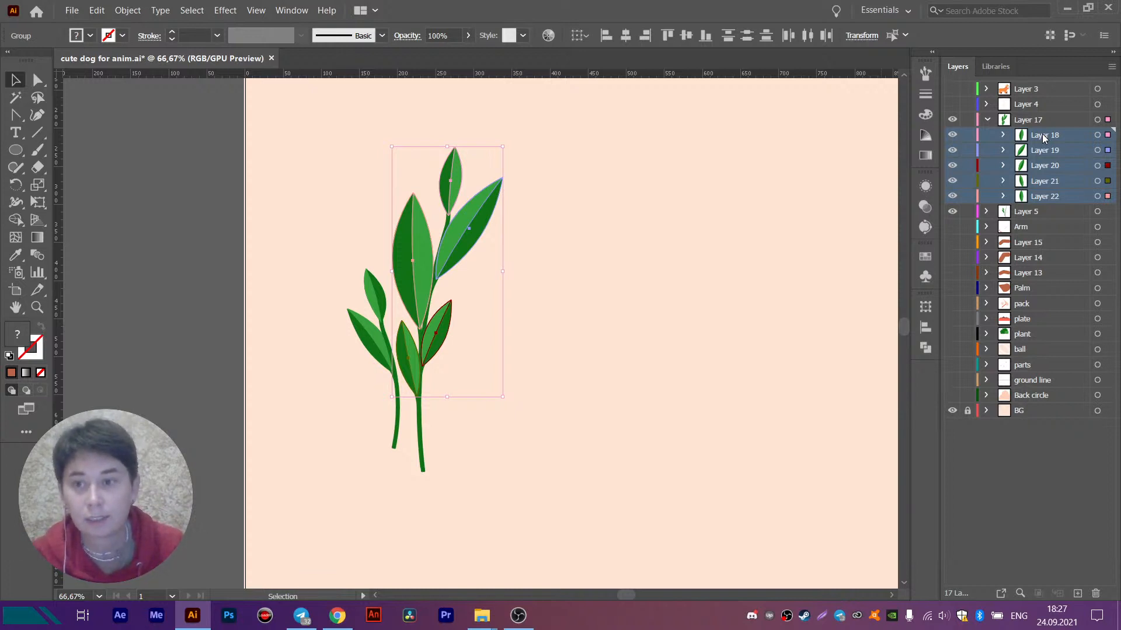
click(1112, 66)
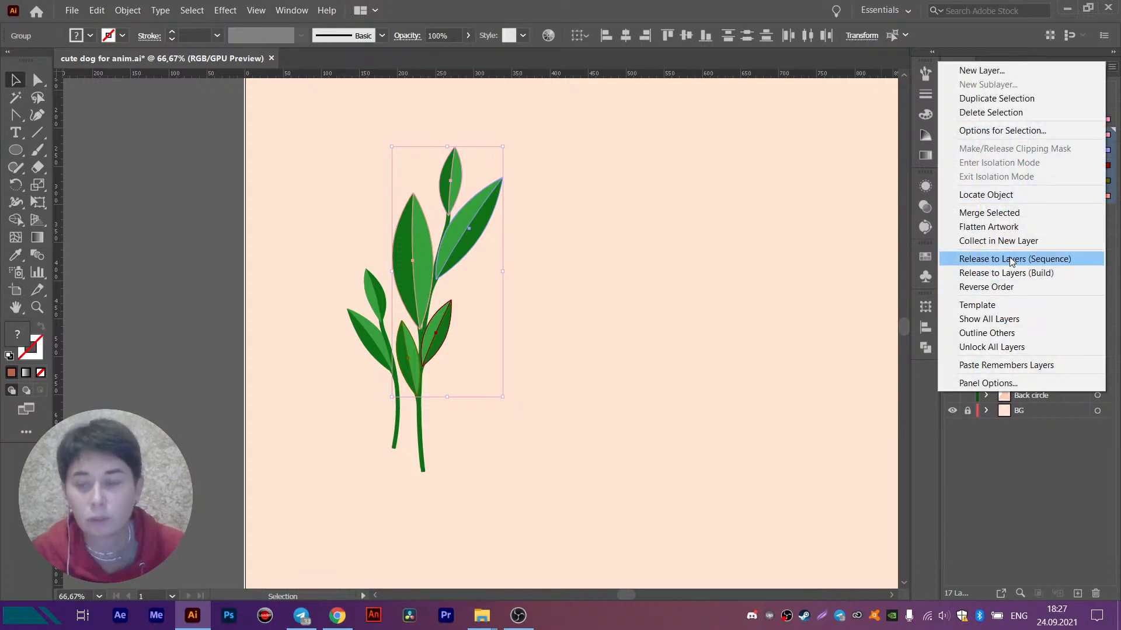
click(1011, 261)
- Rename the first leaf sublayer, Layer 18, as leaf 1
double_click(1048, 135)
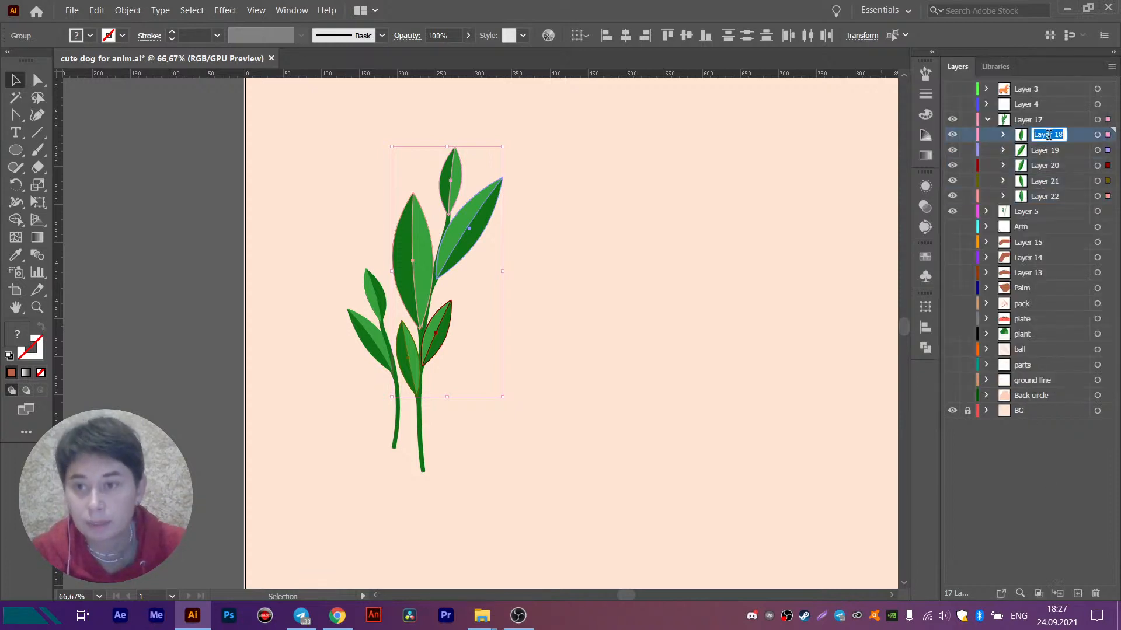
text(leaf)
key(Return)
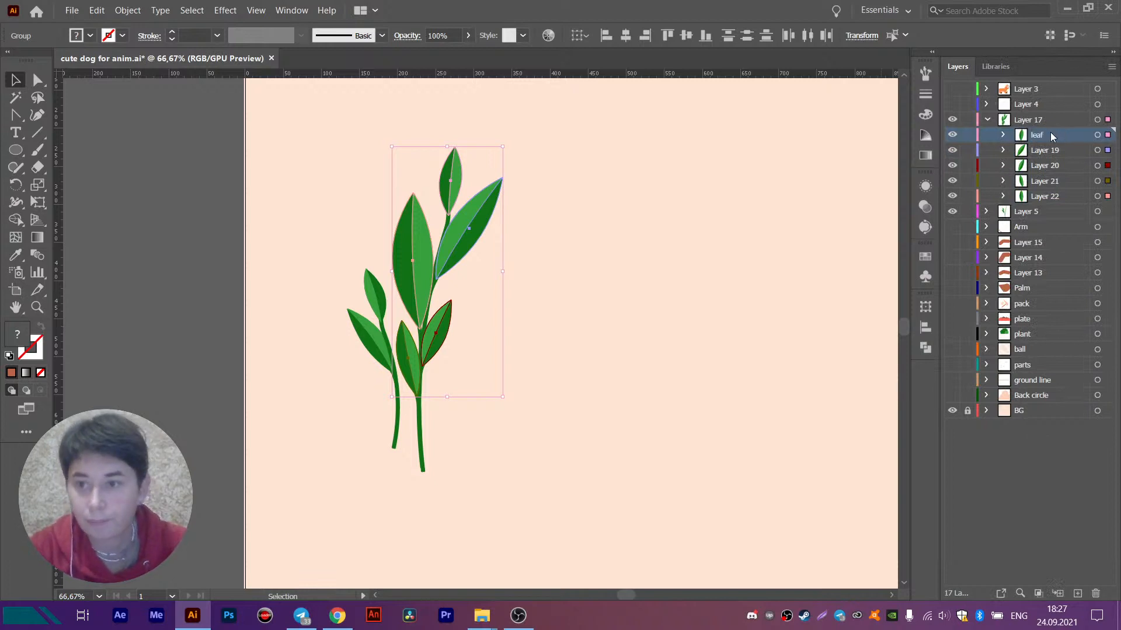
double_click(1014, 136)
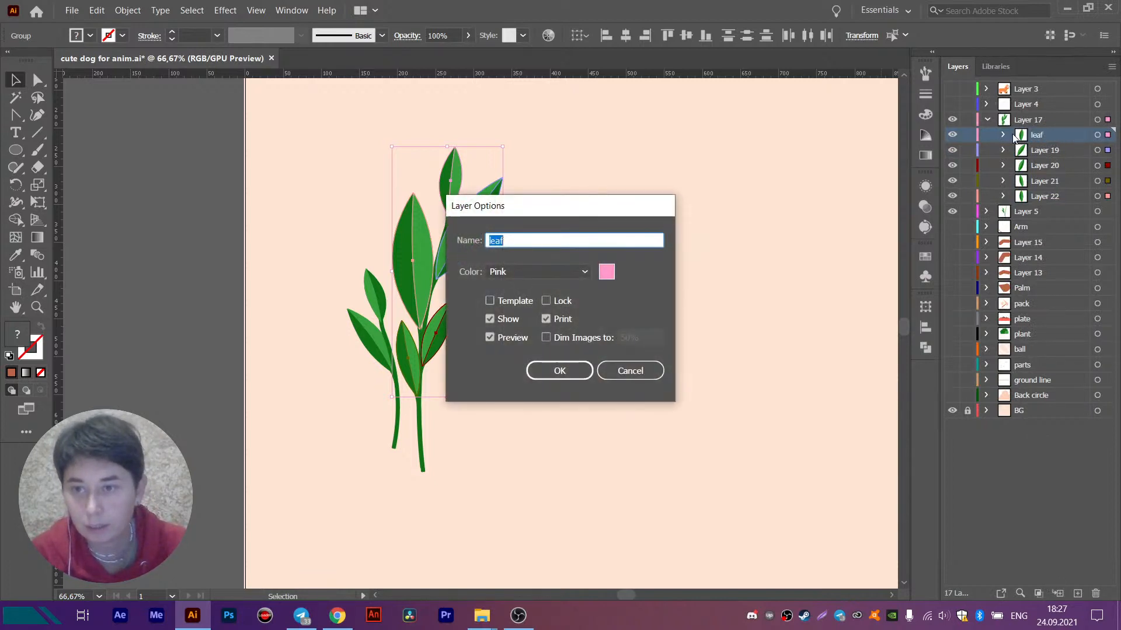
click(505, 240)
text(1)
click(559, 370)
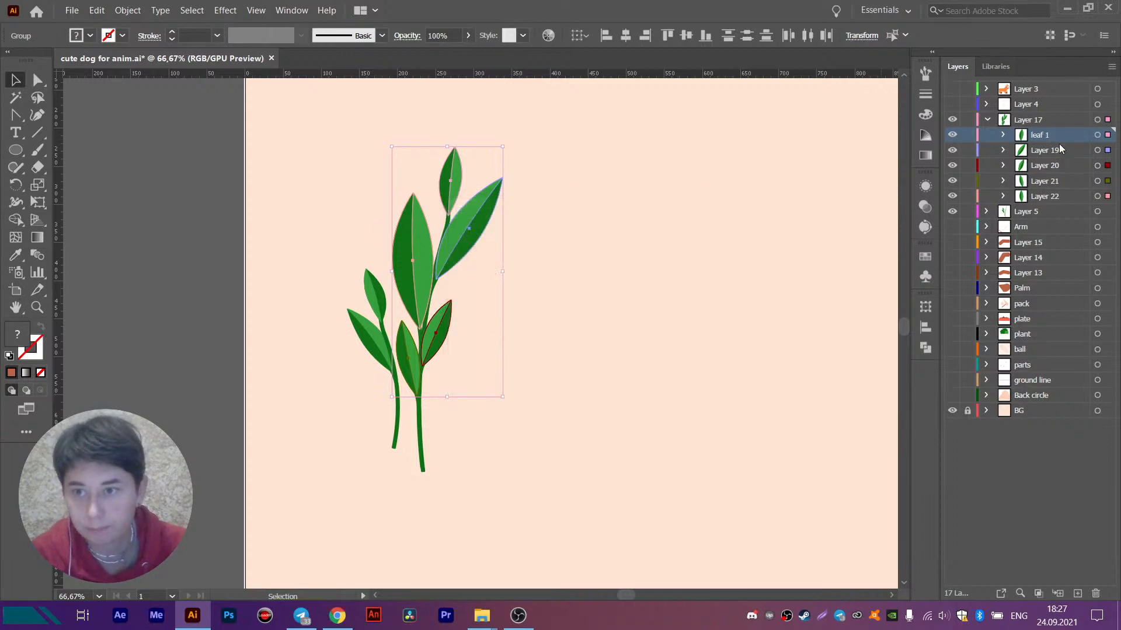
- Rename the second and third leaf sublayers, Layer 19 and Layer 20, as leaf 2 and leaf 3
double_click(1050, 150)
text(leaf 2)
key(Return)
click(1035, 170)
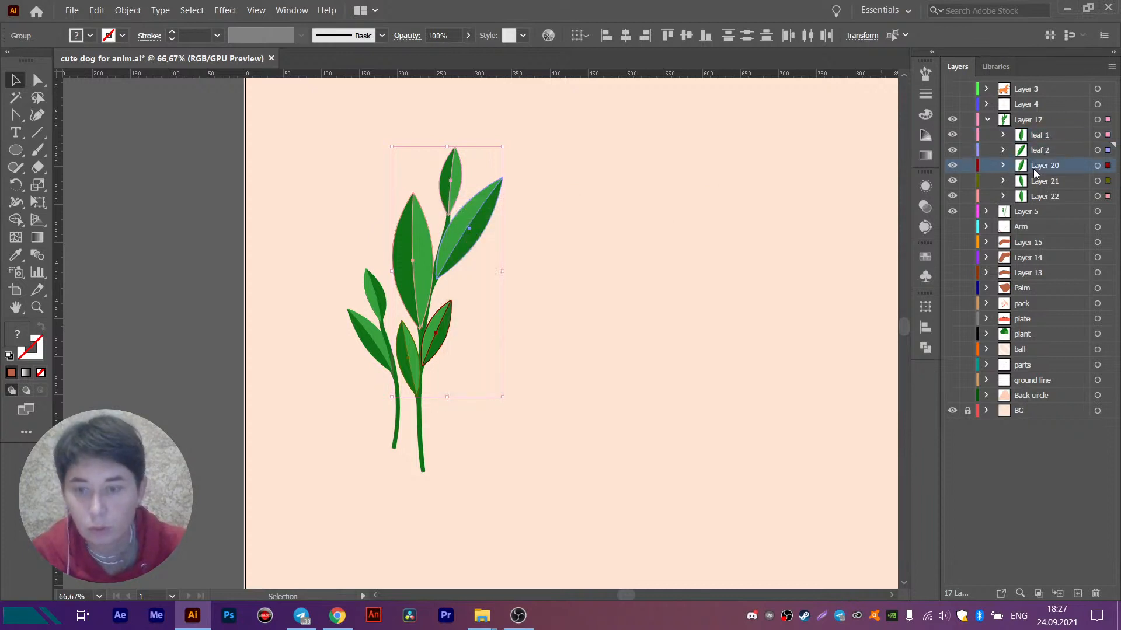
double_click(1035, 170)
text(leaf 3)
click(555, 369)
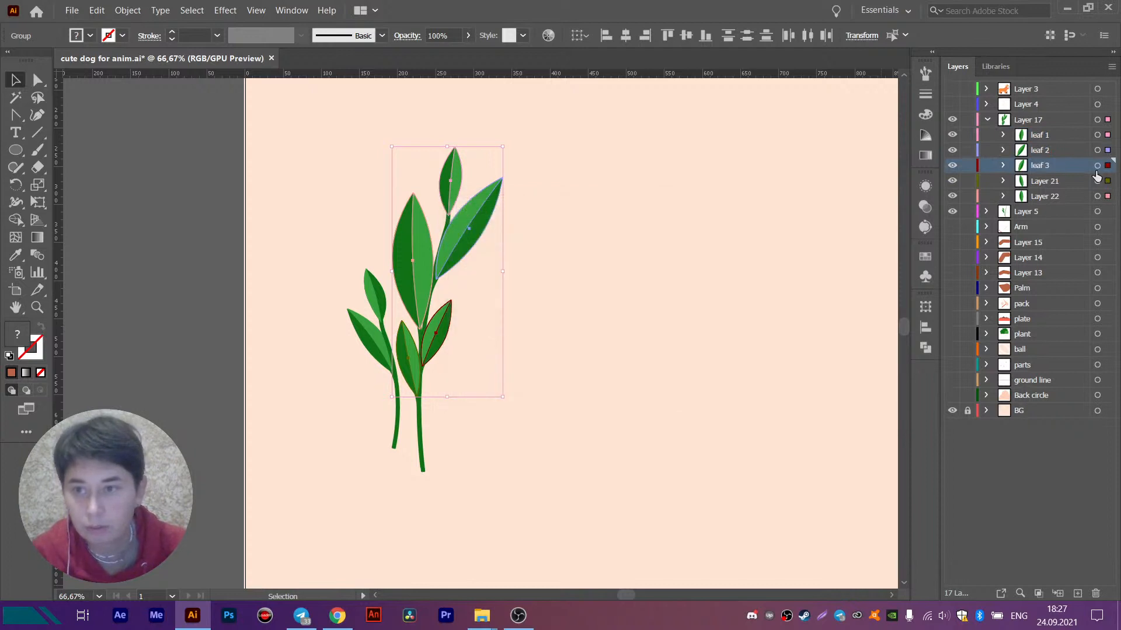
- Rename the last two leaf sublayers, Layer 21 and Layer 22, as leaf 4 and leaf 5
double_click(1045, 181)
text(leaf 4)
key(Return)
double_click(1043, 195)
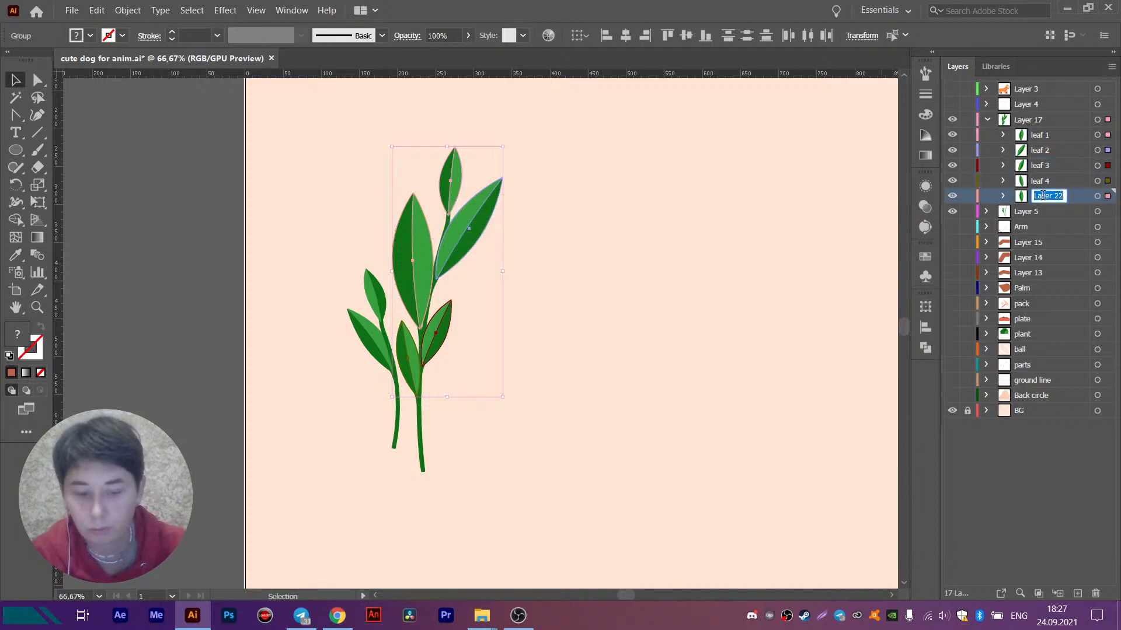
text(leaf 5)
key(Return)
- Move the sublayers leaf 1 to leaf 5 out of Layer 17 to the top level, and delete the emptied Layer 17
shift+click(1041, 138)
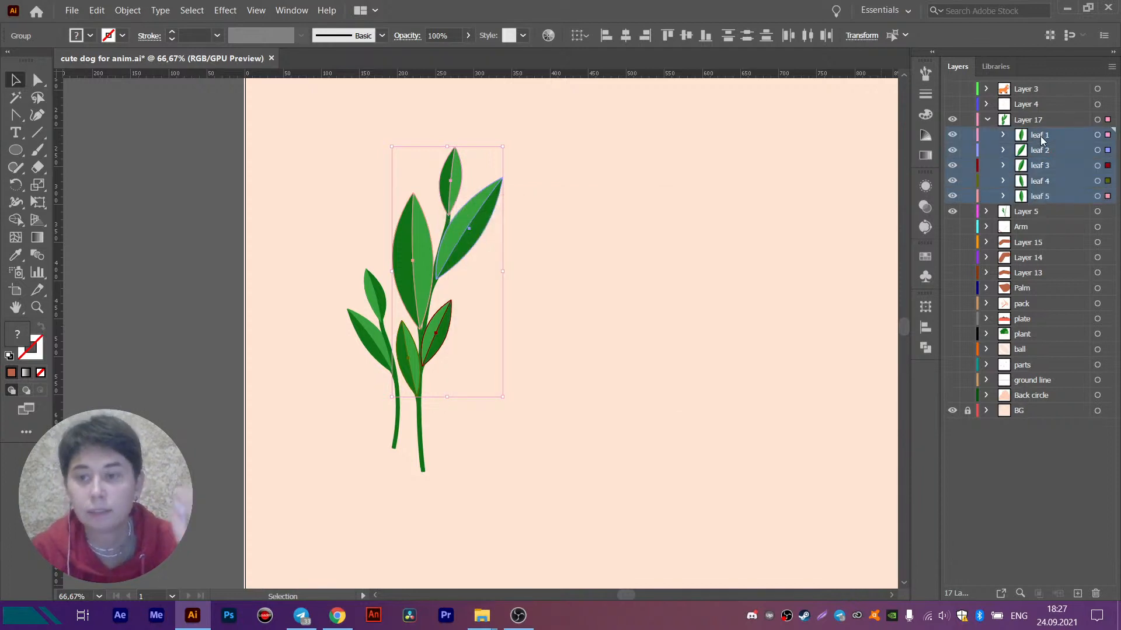
drag(1041, 140, 1041, 114)
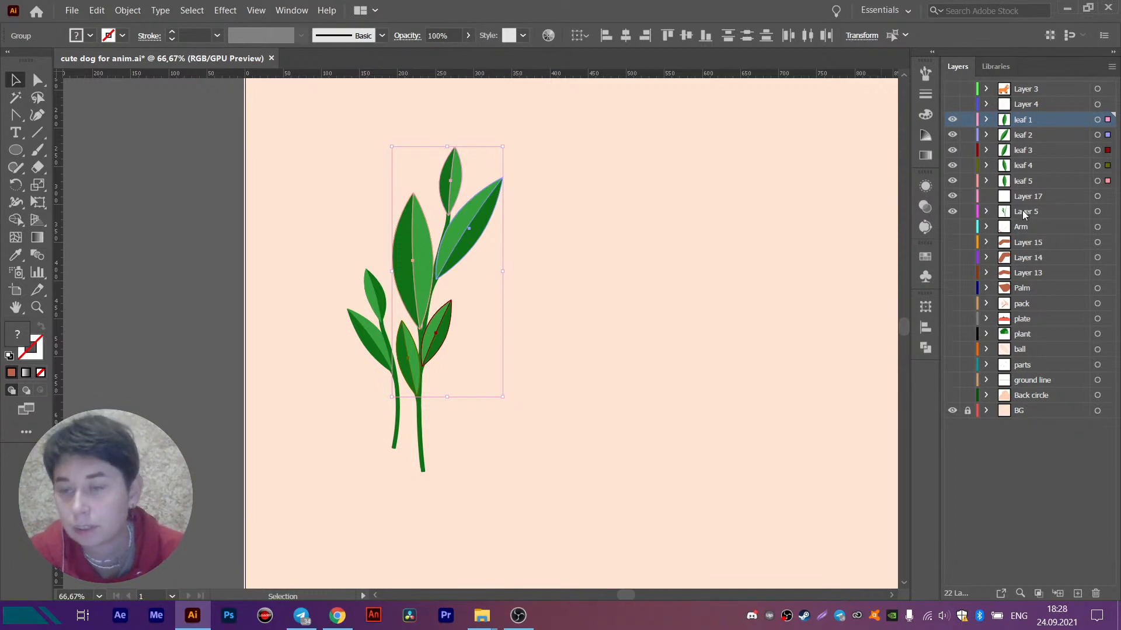
drag(1033, 200, 1027, 334)
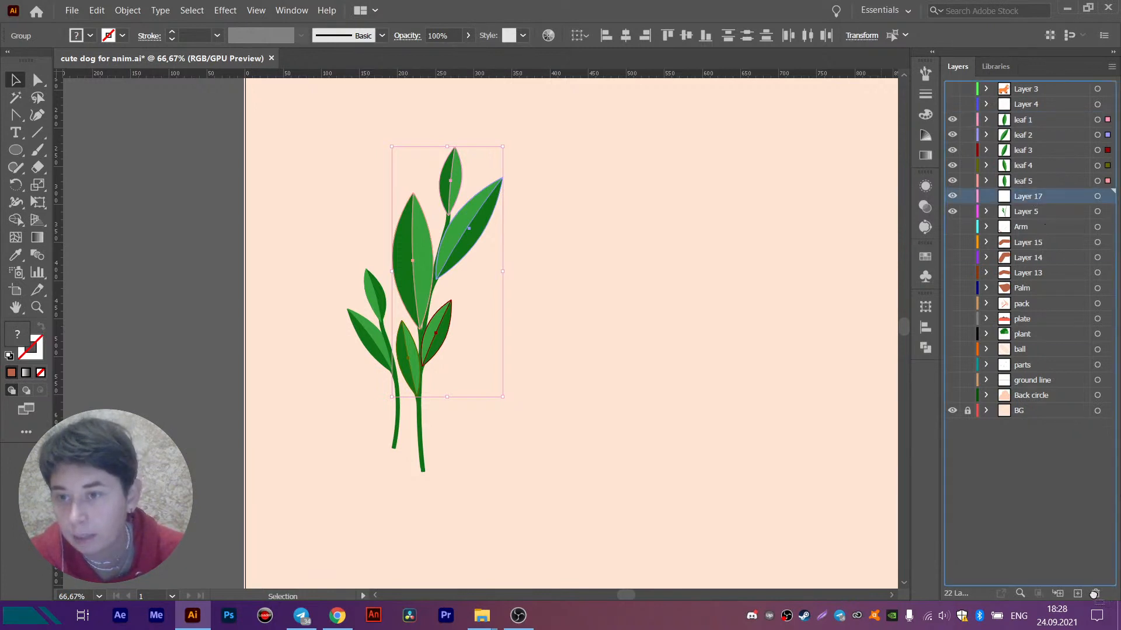
- Hide the leaf 1 to leaf 5 layers and transfer the taller sprig's stem in place onto a new layer above Layer 5
drag(964, 181, 953, 119)
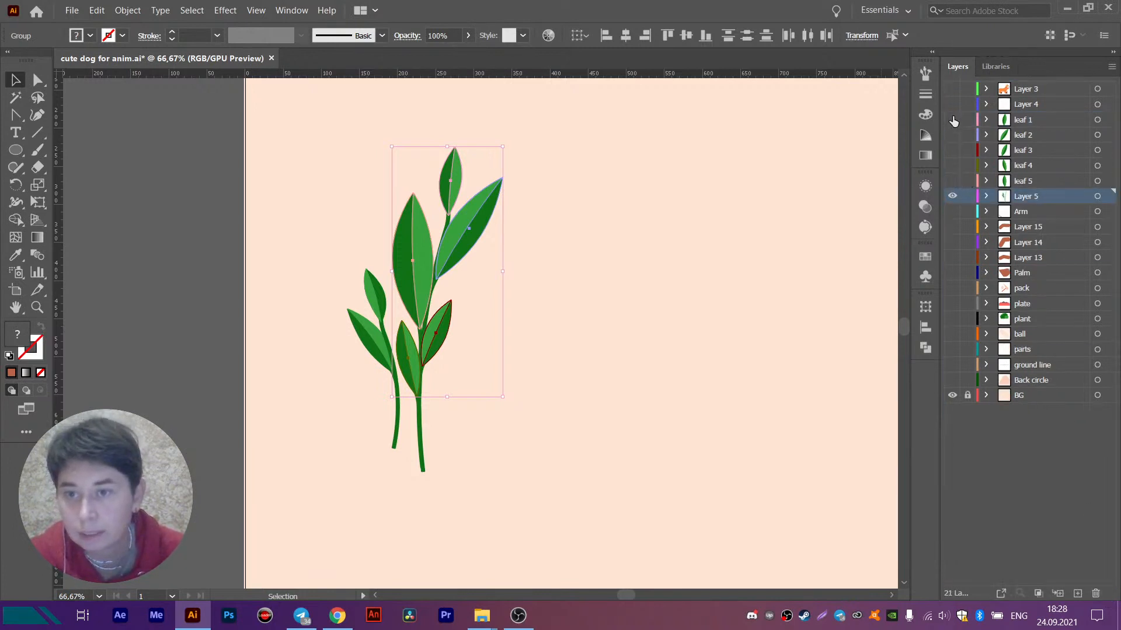
drag(401, 539, 400, 543)
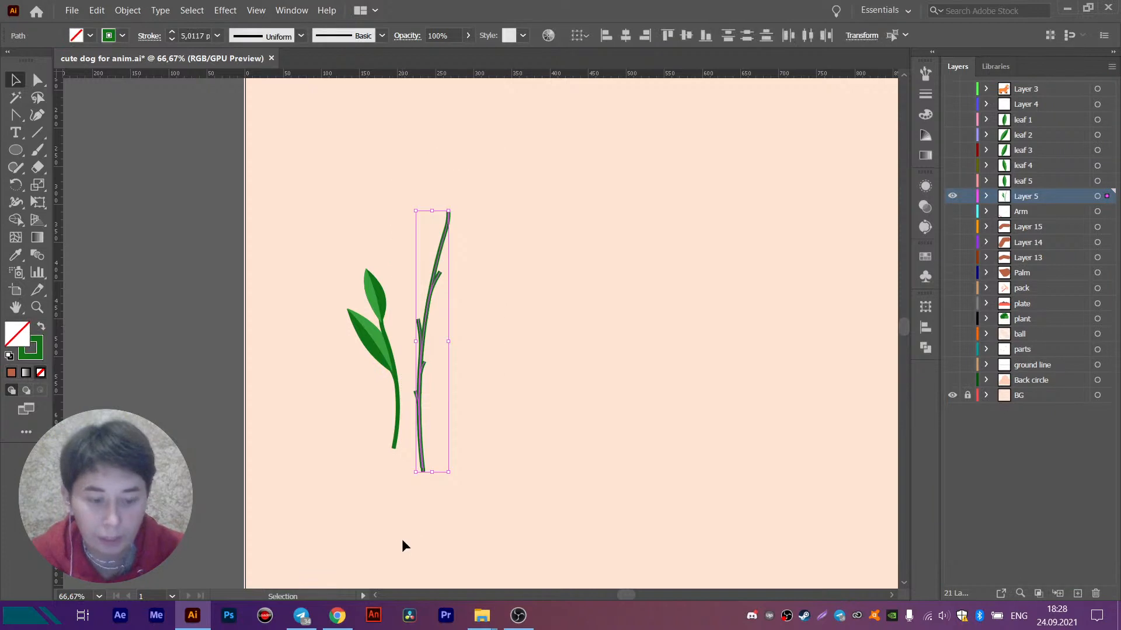
key(Delete)
click(1077, 593)
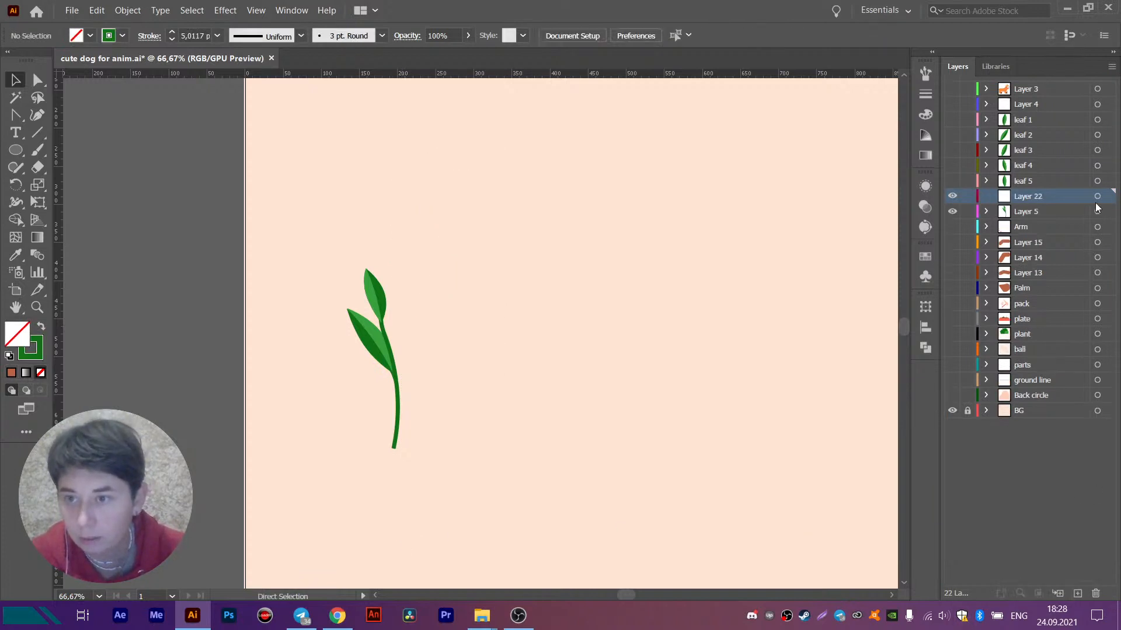
key(ctrl+f)
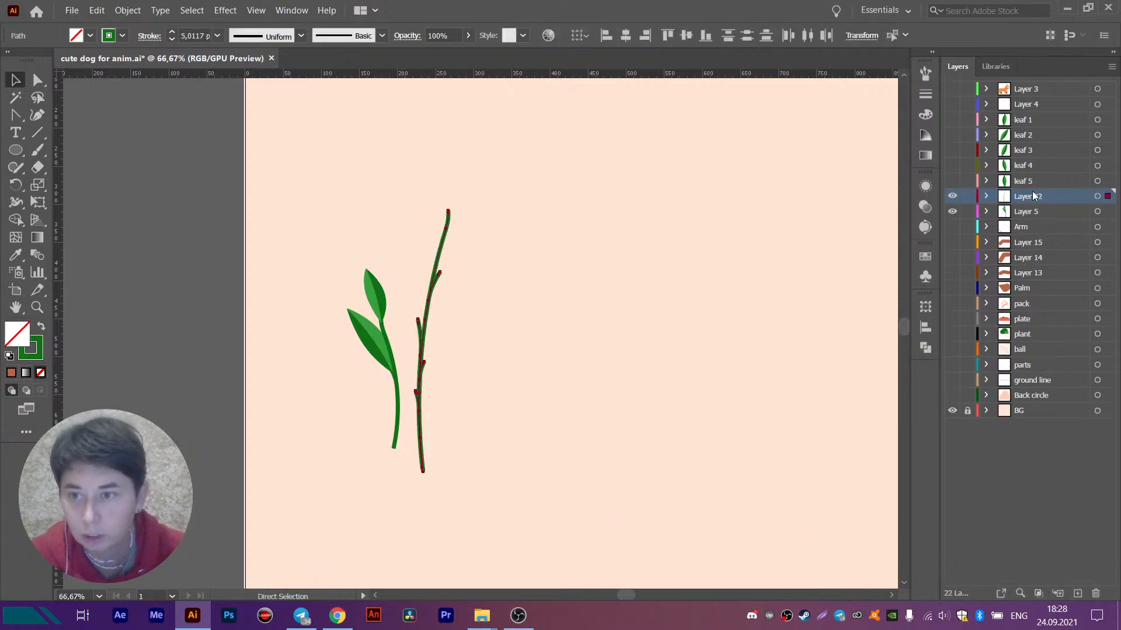
- Rename the taller stem's new layer as B_Line and hide it
double_click(1032, 195)
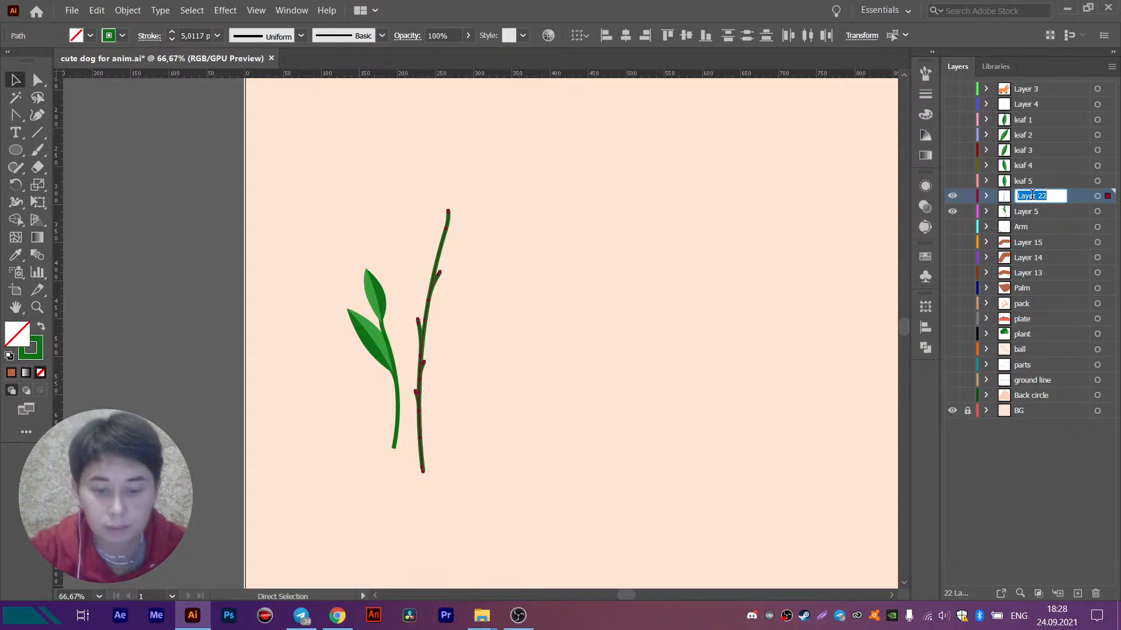
text(B_)
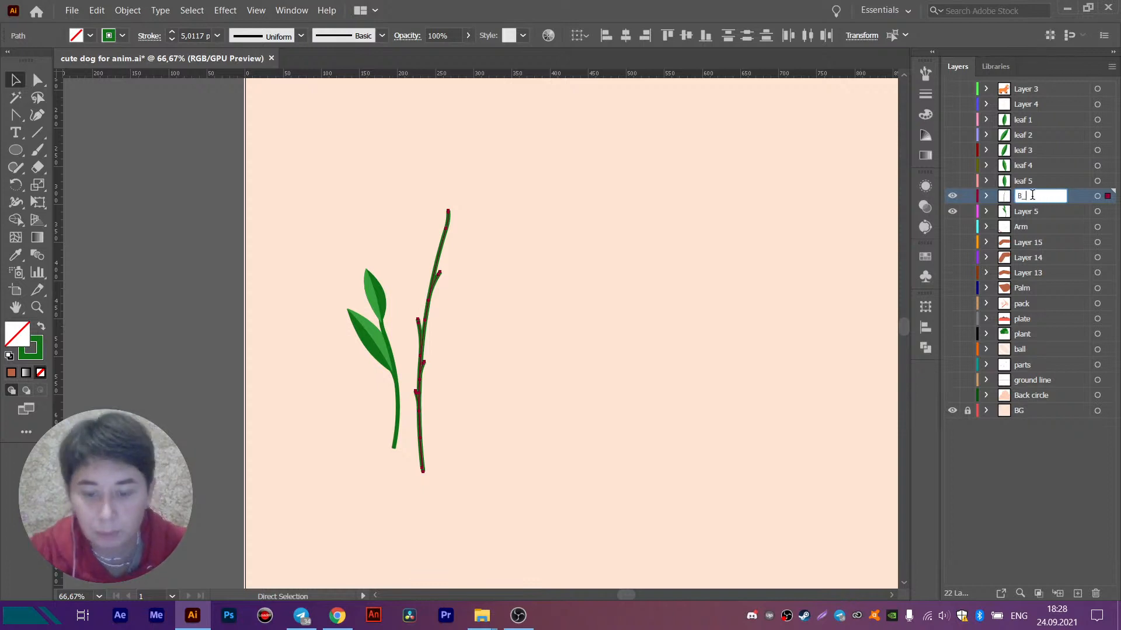
text(Line)
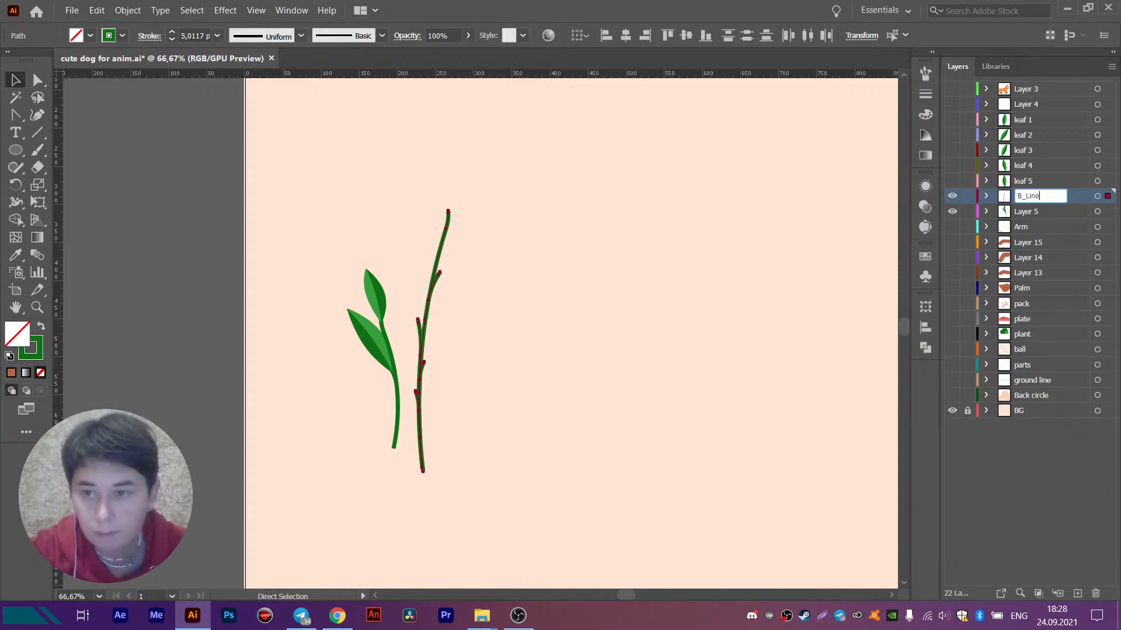
key(Return)
click(953, 198)
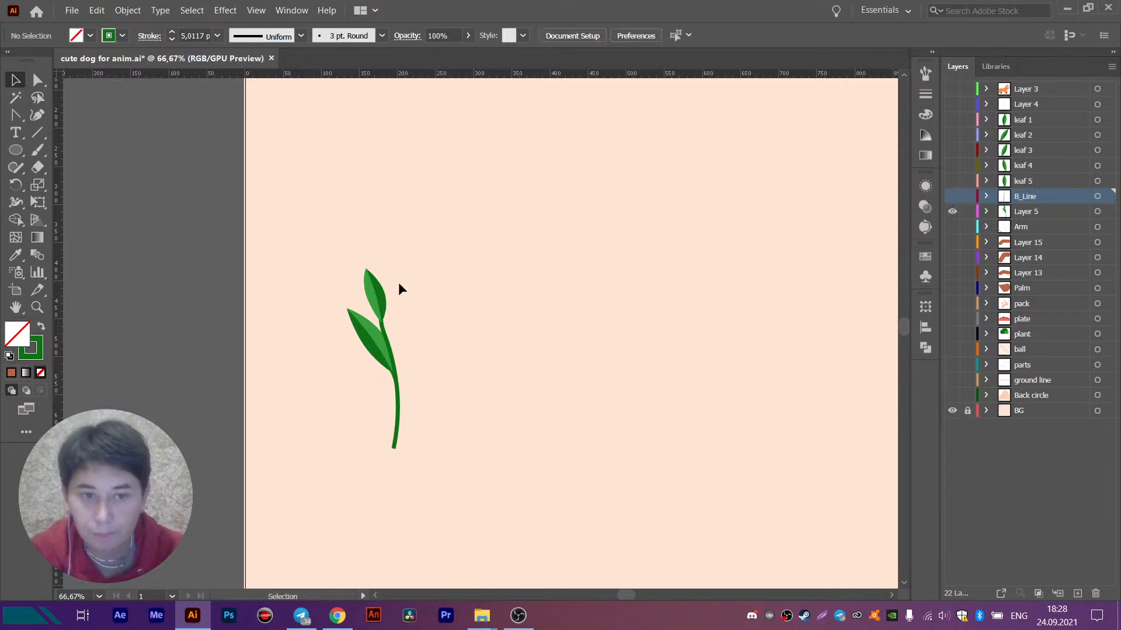
- Ungroup the shorter sprig into its separate leaf and stem pieces
click(379, 295)
key(ctrl+shift+g)
click(450, 256)
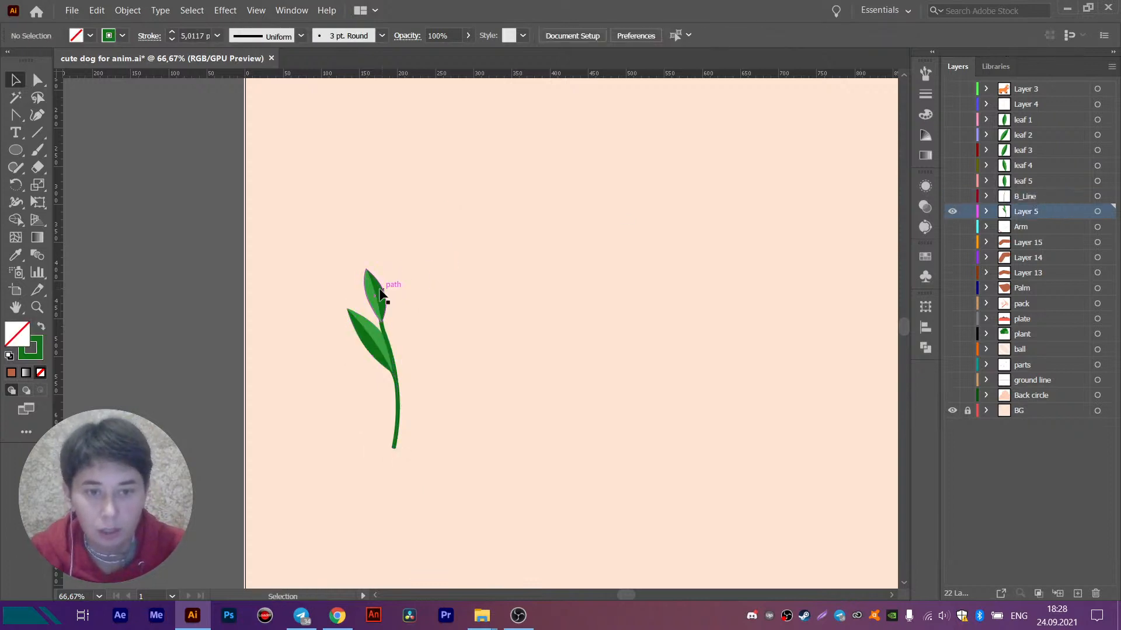
click(380, 292)
drag(306, 226, 442, 412)
key(ctrl+shift+g)
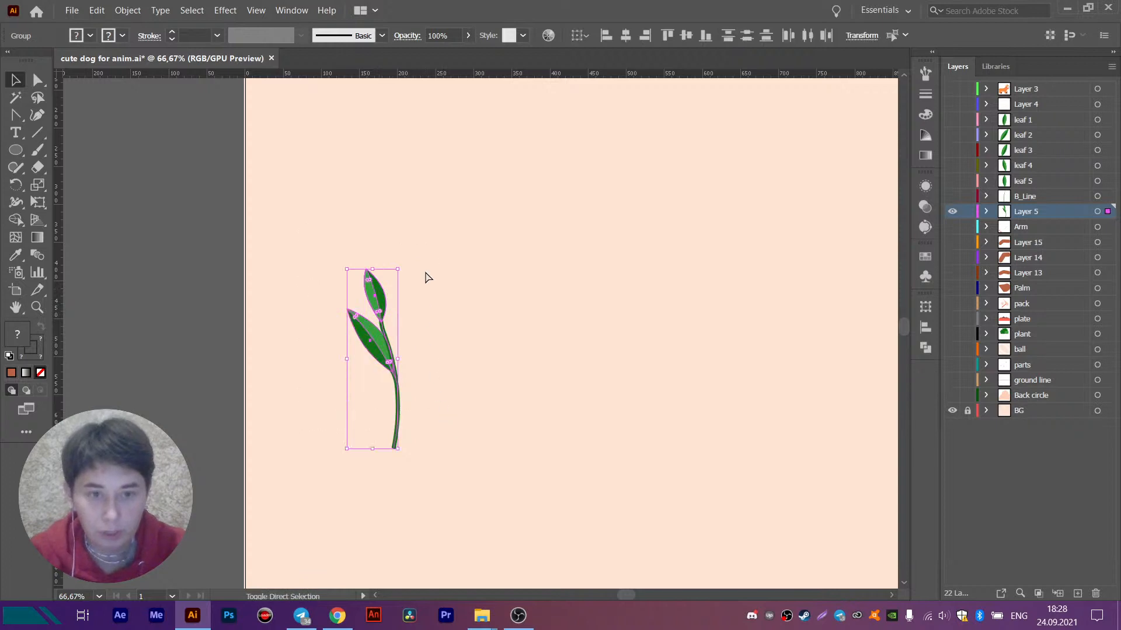
click(426, 276)
- Transfer the shorter sprig's upper leaf in place onto a new layer above Layer 5
click(374, 285)
key(ctrl+x)
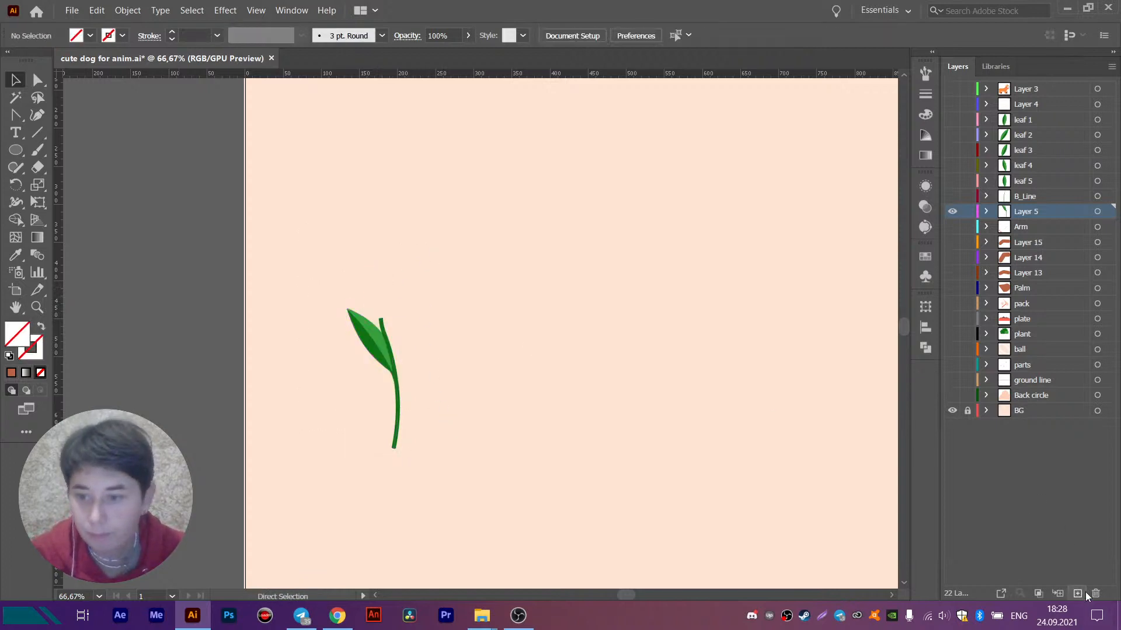
click(1077, 593)
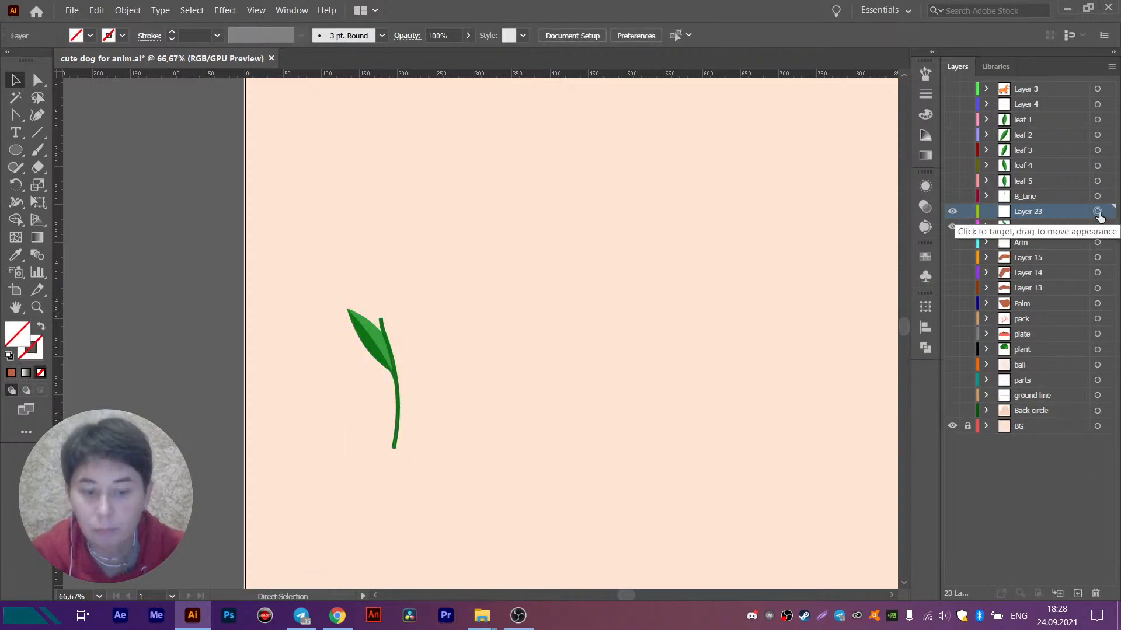
key(ctrl+f)
click(487, 342)
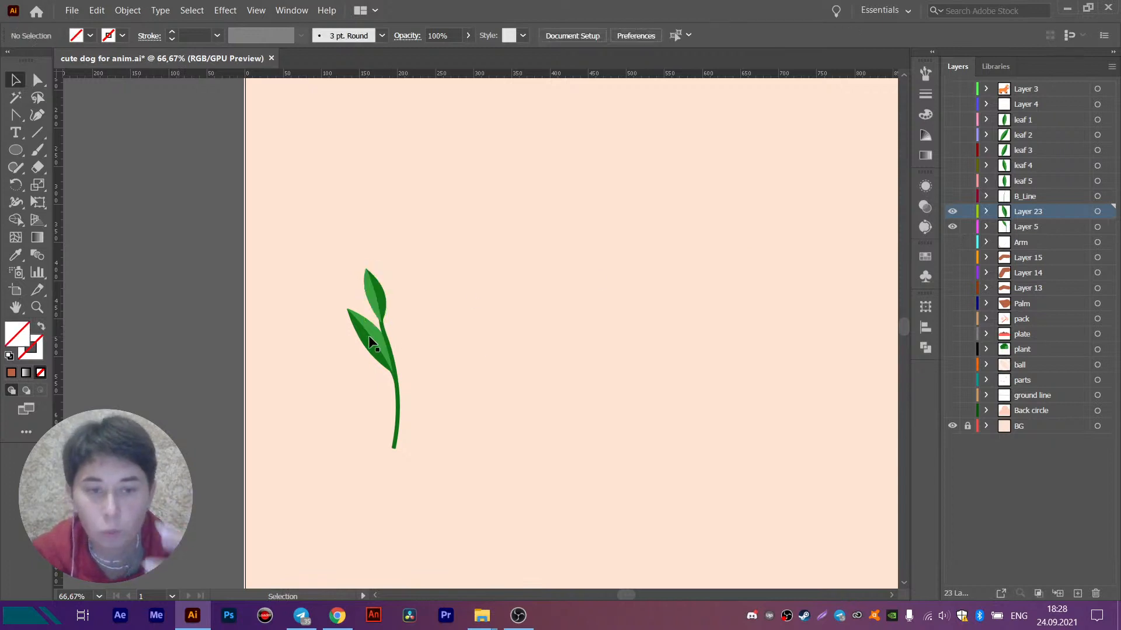
- Ungroup the shorter sprig's lower leaf and transfer it in place onto its own new layer above Layer 5
click(369, 335)
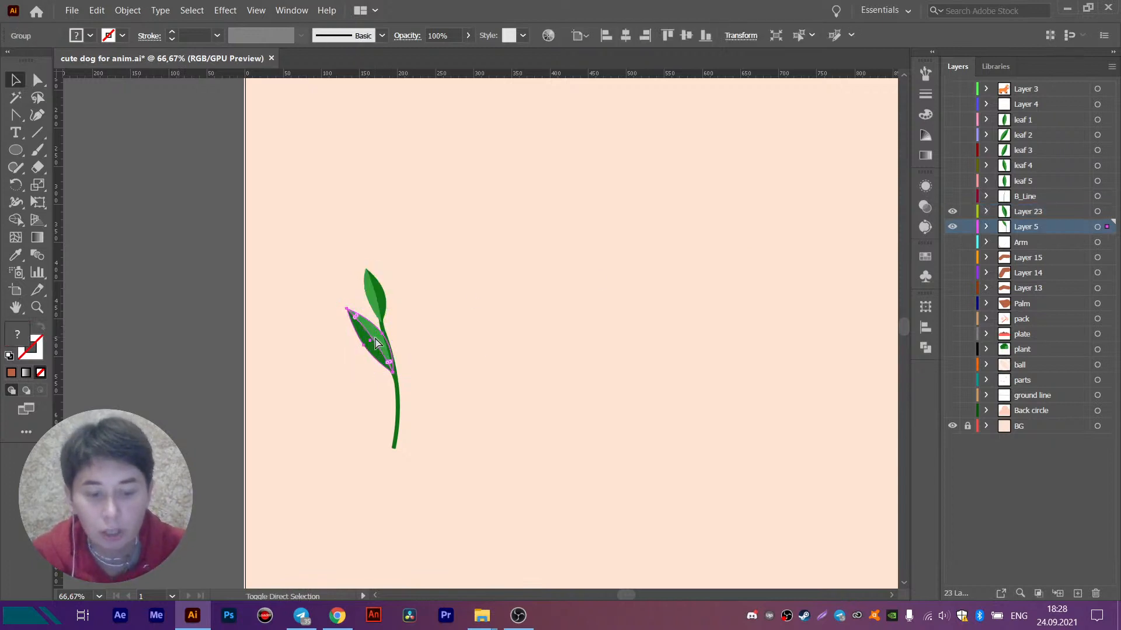
key(ctrl+shift+g)
key(ctrl+x)
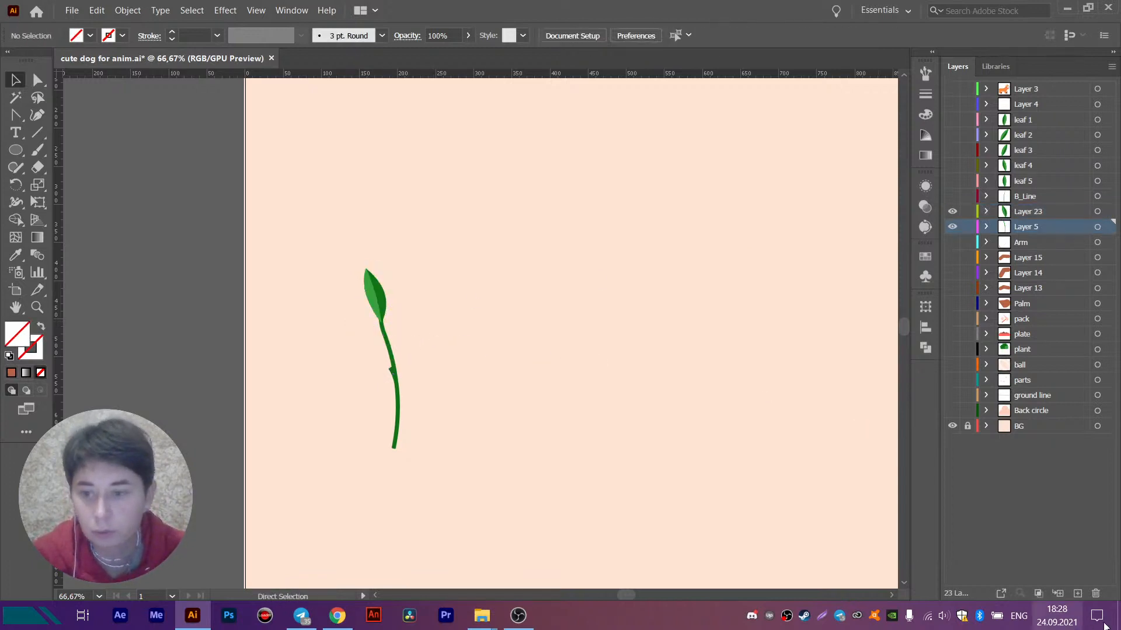
click(1078, 594)
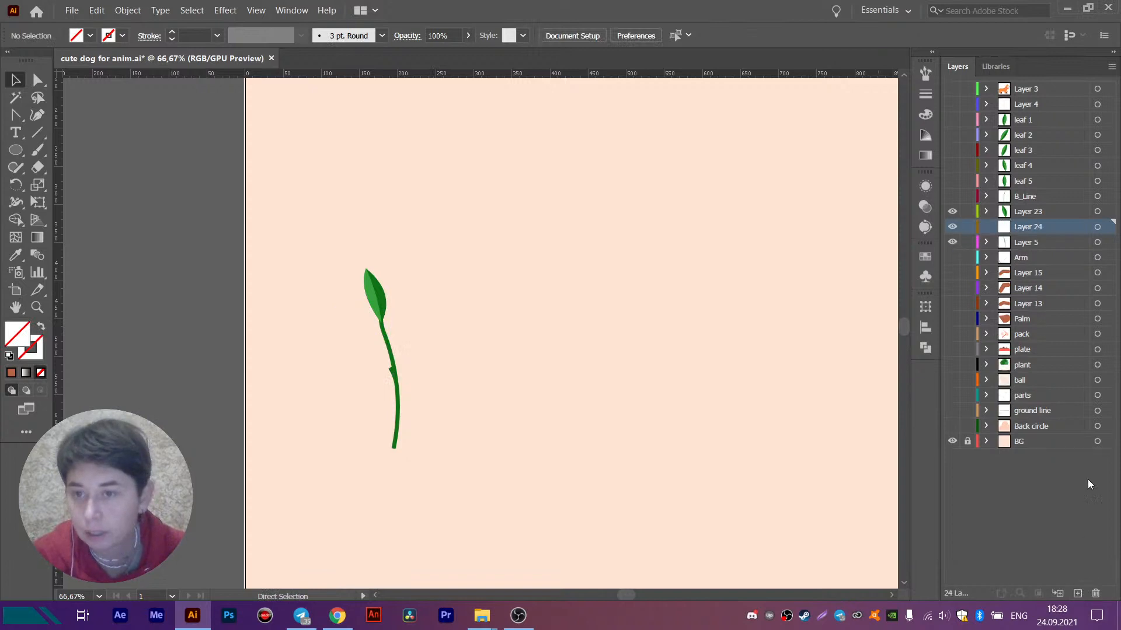
click(1098, 228)
key(ctrl+f)
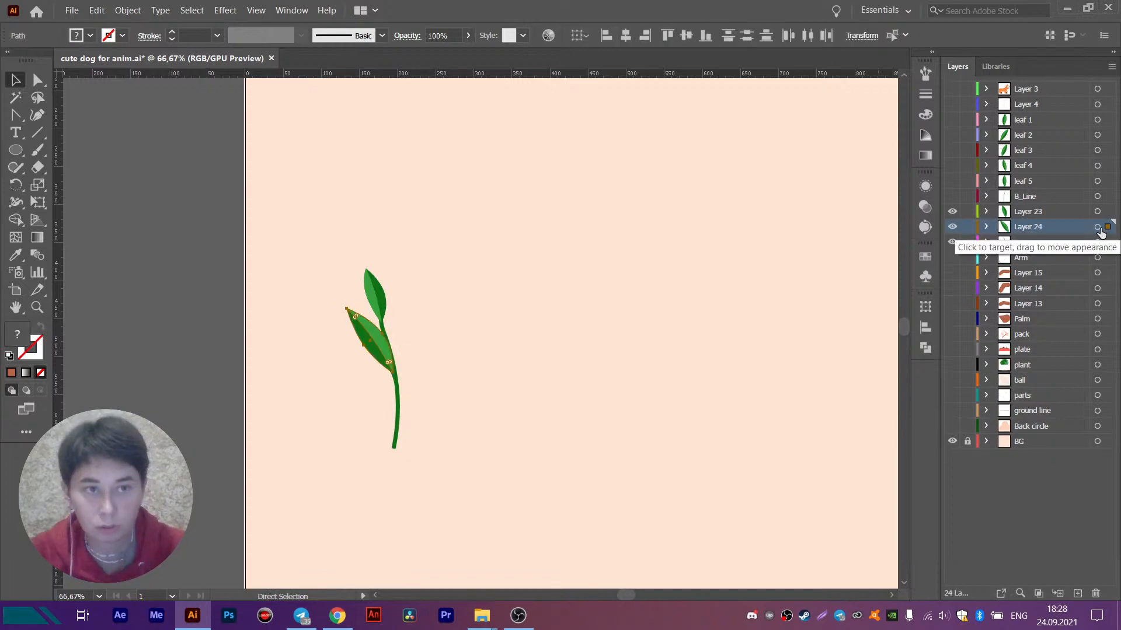
- Rename the shorter sprig's leaf layers, Layer 23 and Layer 24, as leaf 6 and leaf 7
double_click(1021, 212)
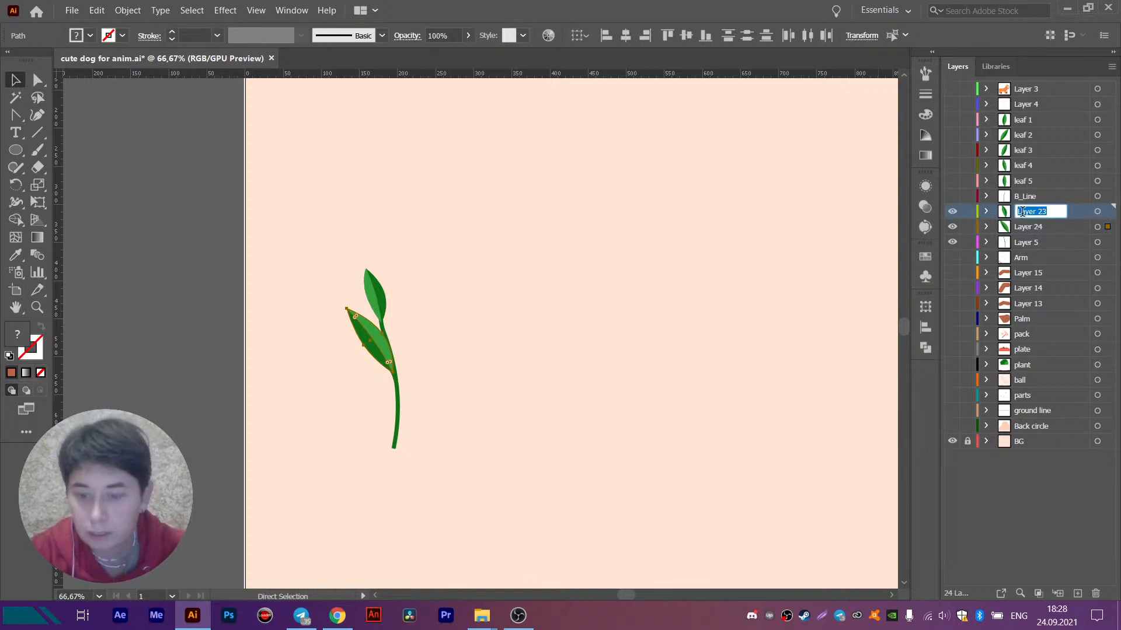
text(leaf 6)
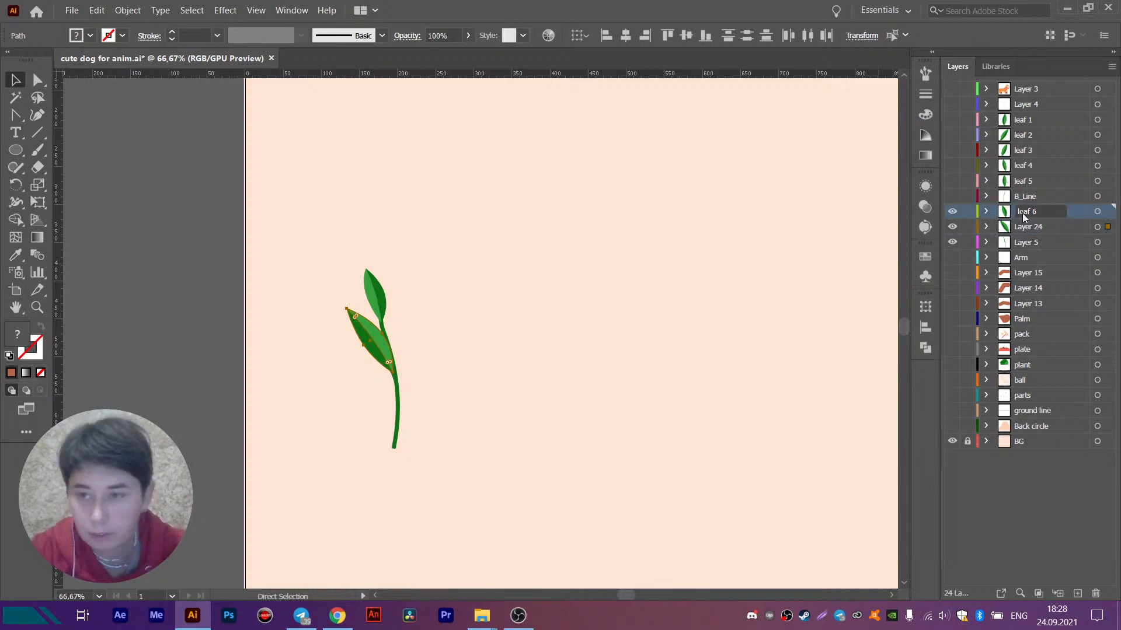
key(Return)
double_click(1034, 226)
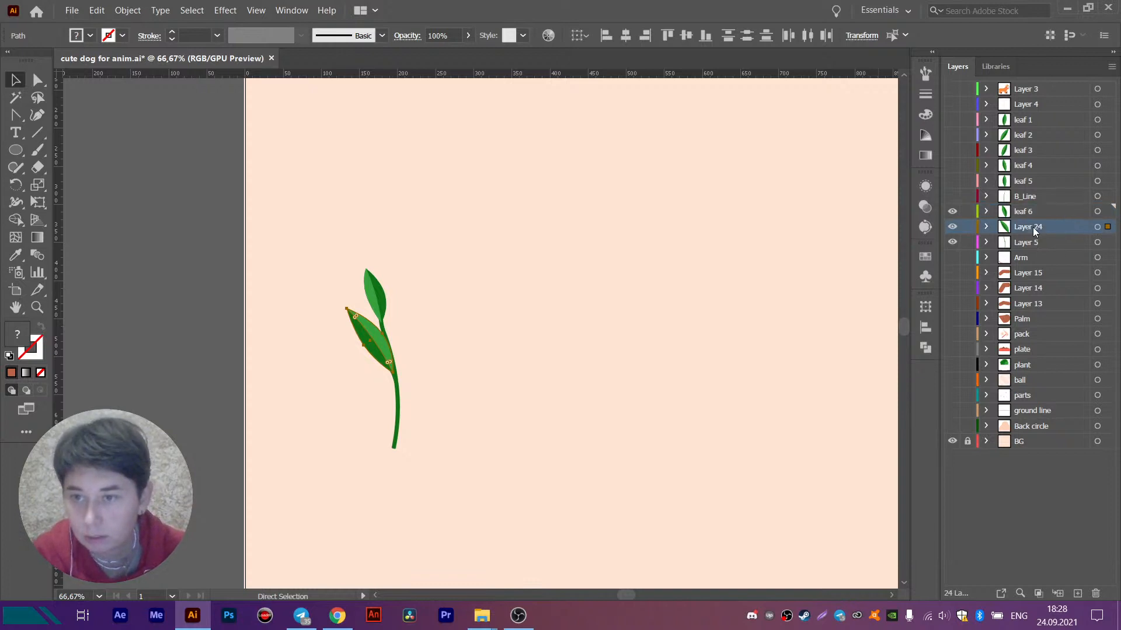
text(leaf)
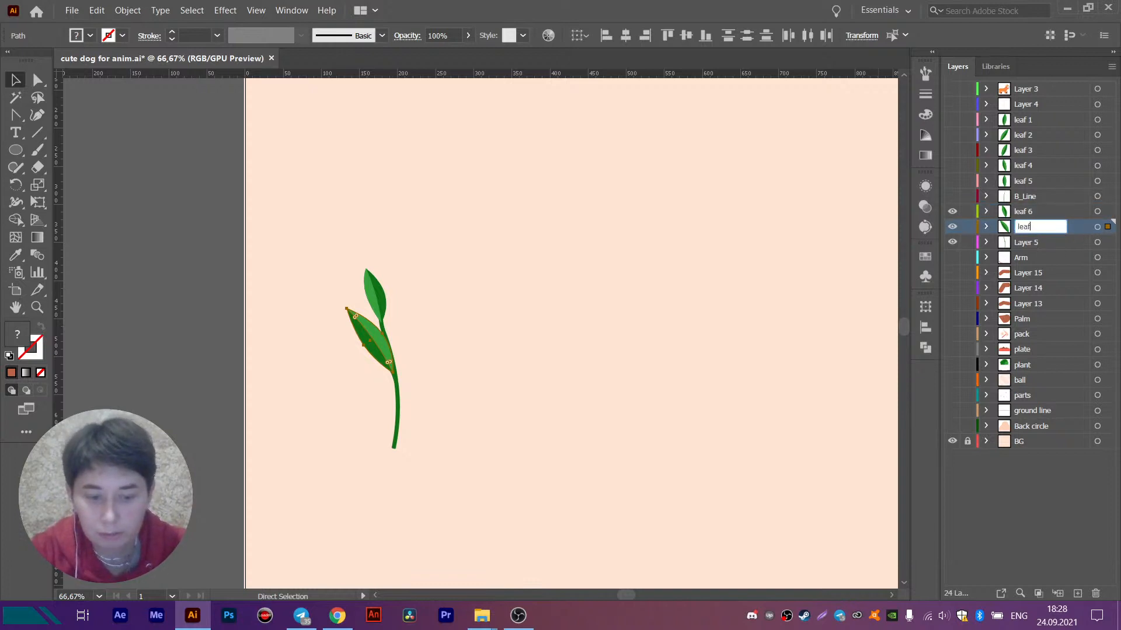
text( 7)
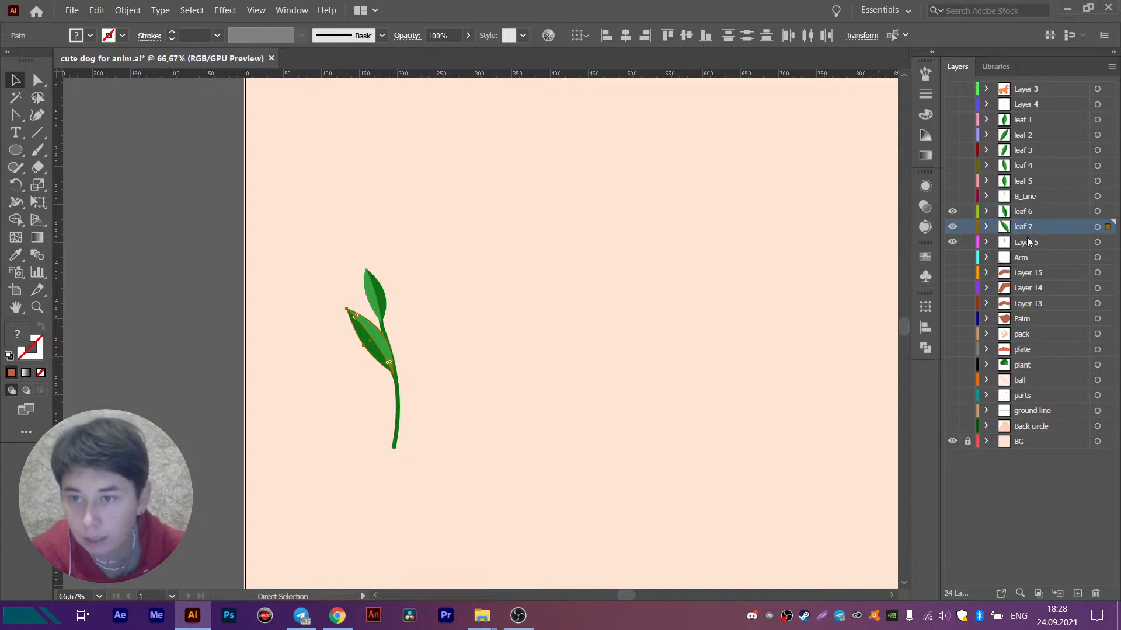
- Rename Layer 5, holding the shorter stem, as S_line, and show the B_Line and leaf 1 to leaf 5 layers again
key(Tab)
text(S_)
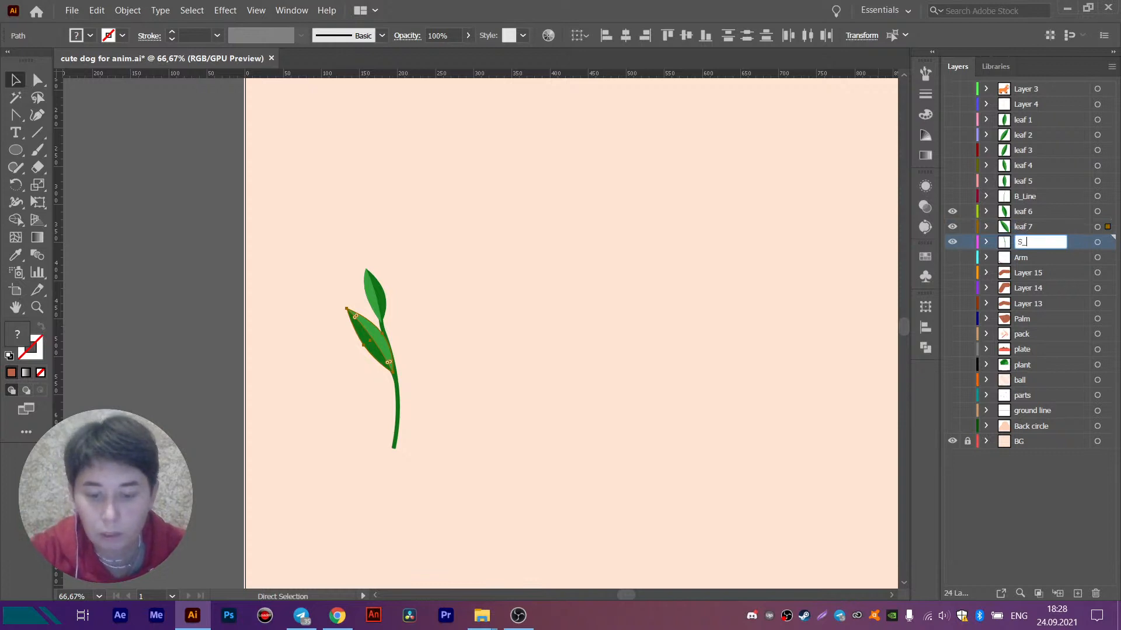
text(line)
key(Return)
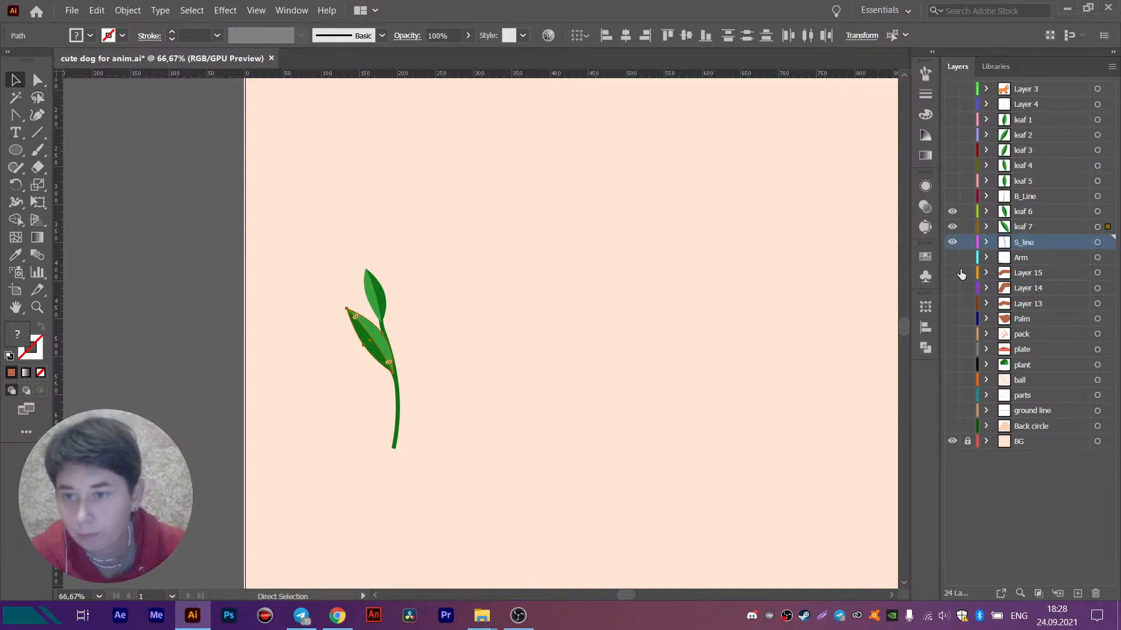
drag(953, 196, 954, 124)
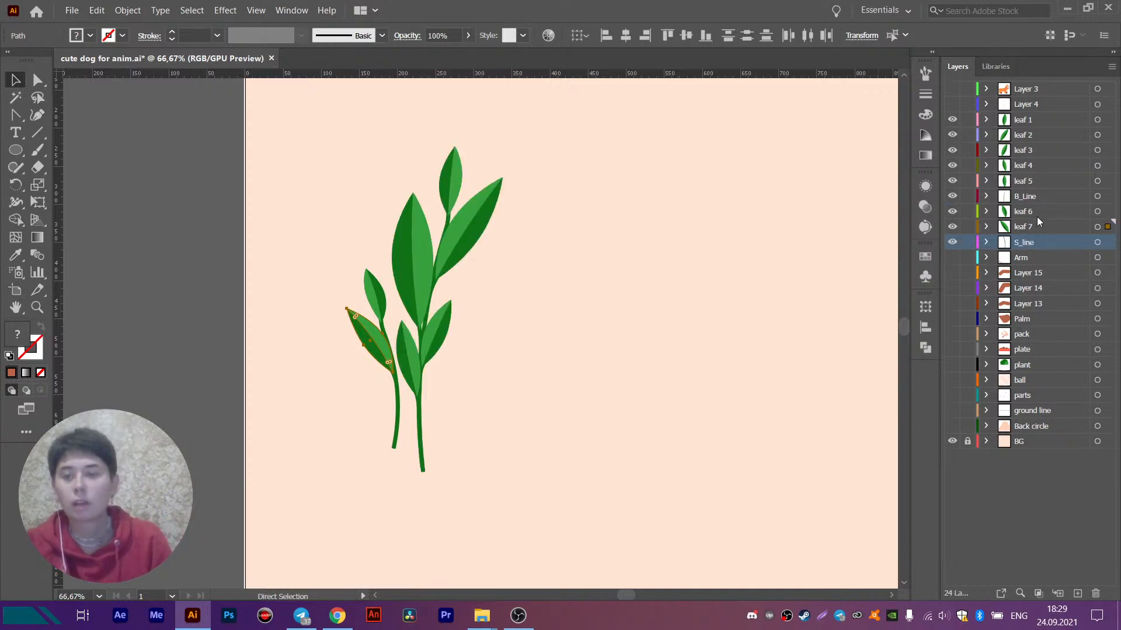
- Try placing the B_Line and S_line stem layers above their leaf layers, and undo both reorderings
click(1029, 195)
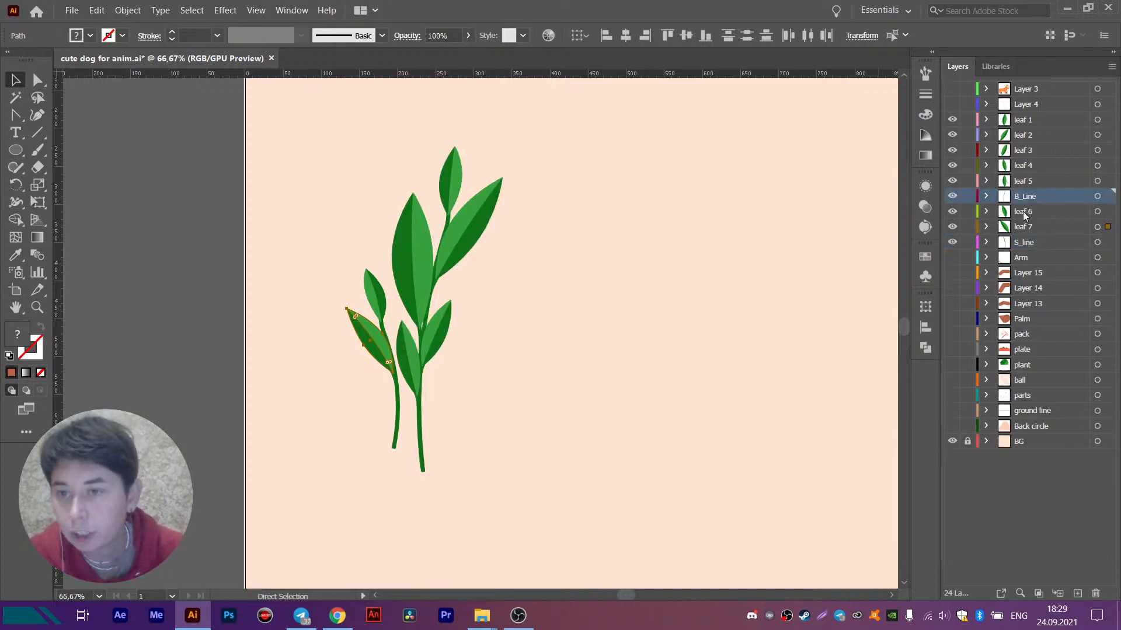
drag(1021, 194, 1022, 112)
drag(1023, 243, 1022, 204)
key(v)
scroll(421, 264, up, 2)
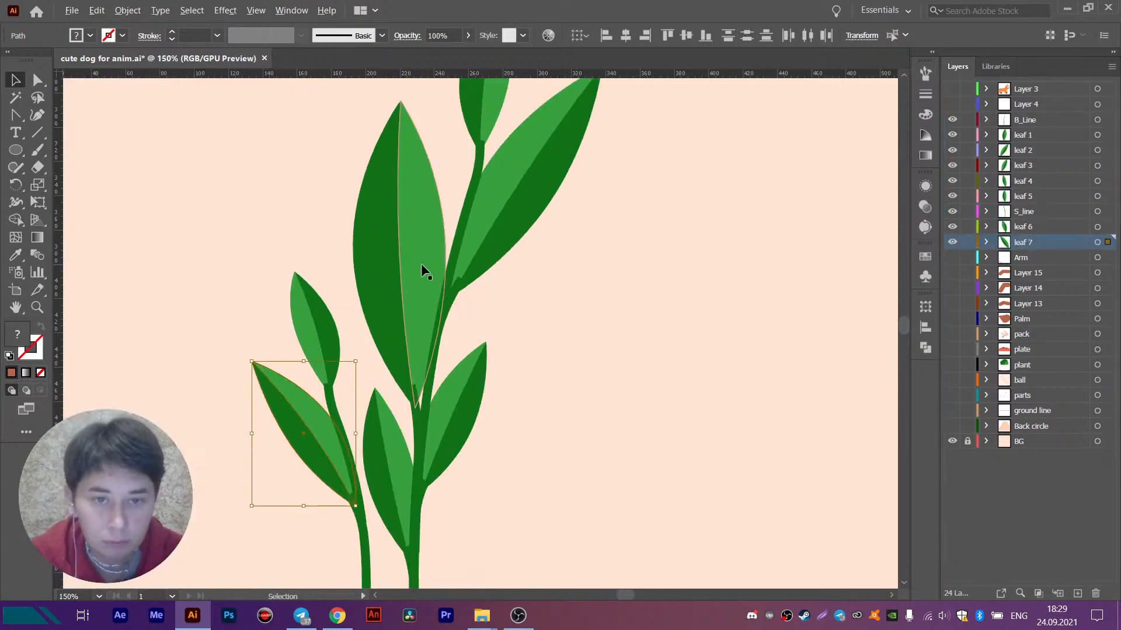
key(ctrl+z)
key(ctrl+z)
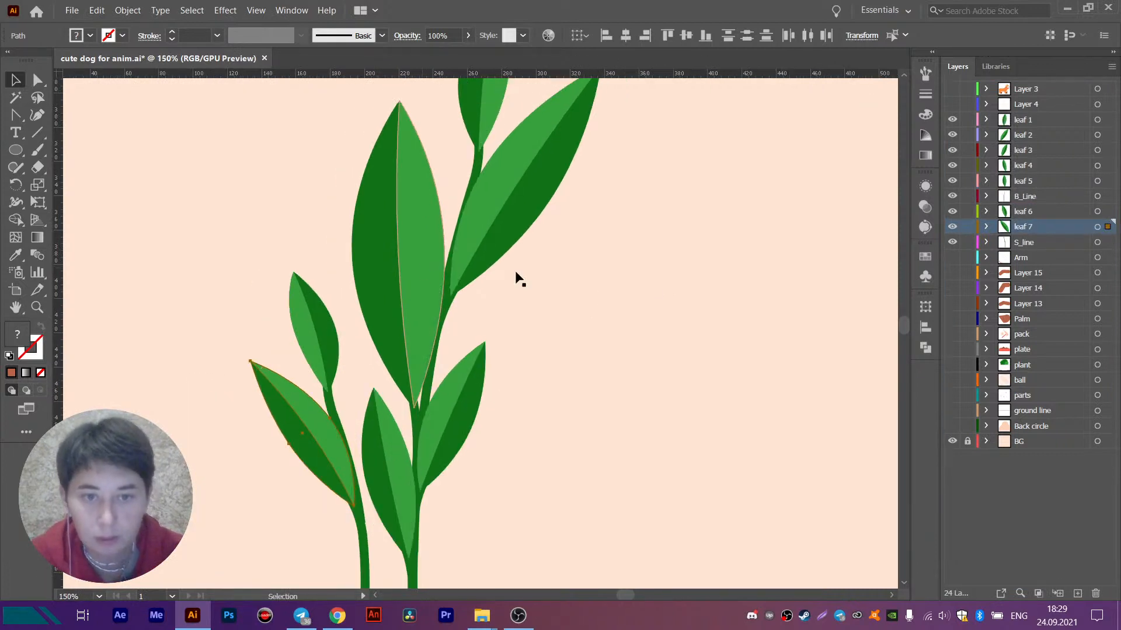
scroll(676, 291, down, 1)
drag(676, 292, 618, 302)
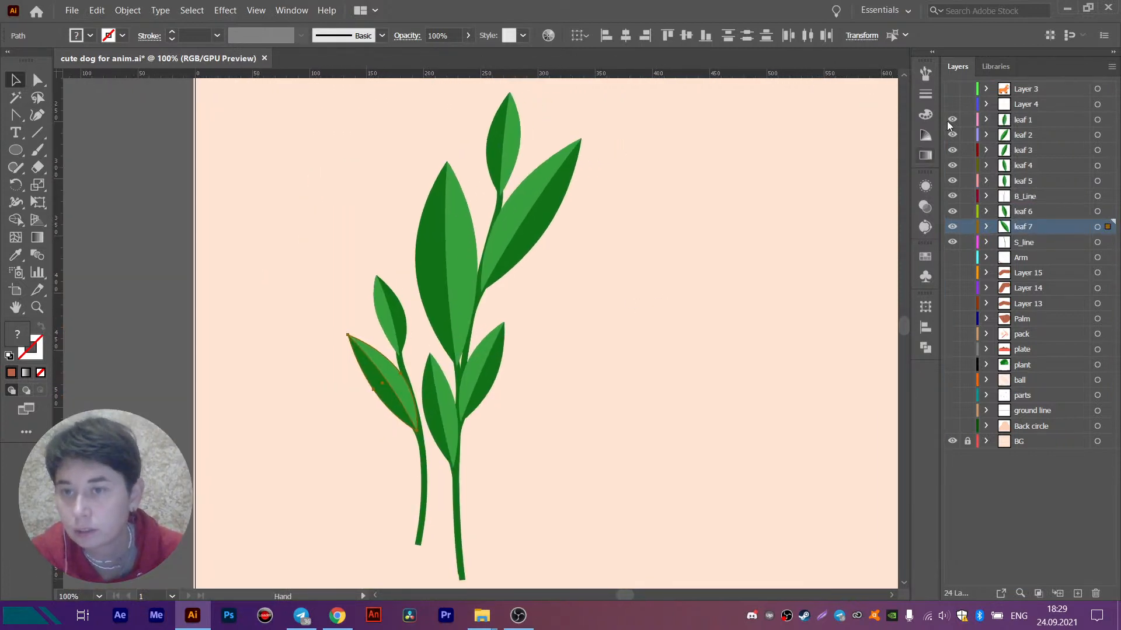
- Hide the leaf 1 to S_line layers, show Layer 4 and rename it vase
drag(952, 120, 958, 240)
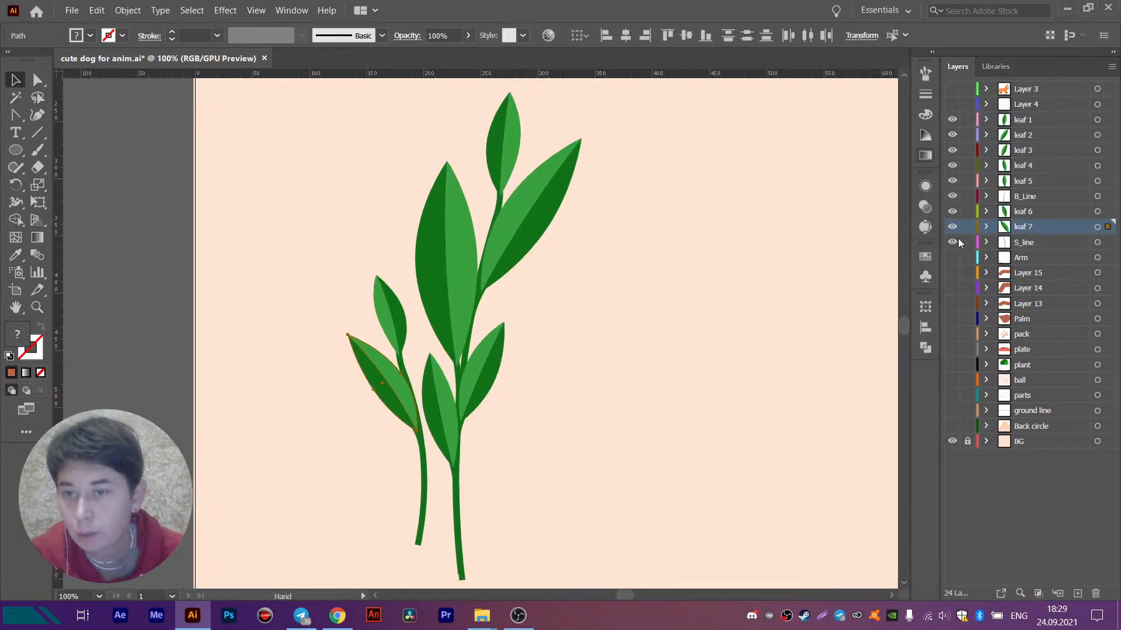
click(952, 104)
scroll(725, 271, down, 1)
drag(674, 338, 603, 170)
click(1036, 100)
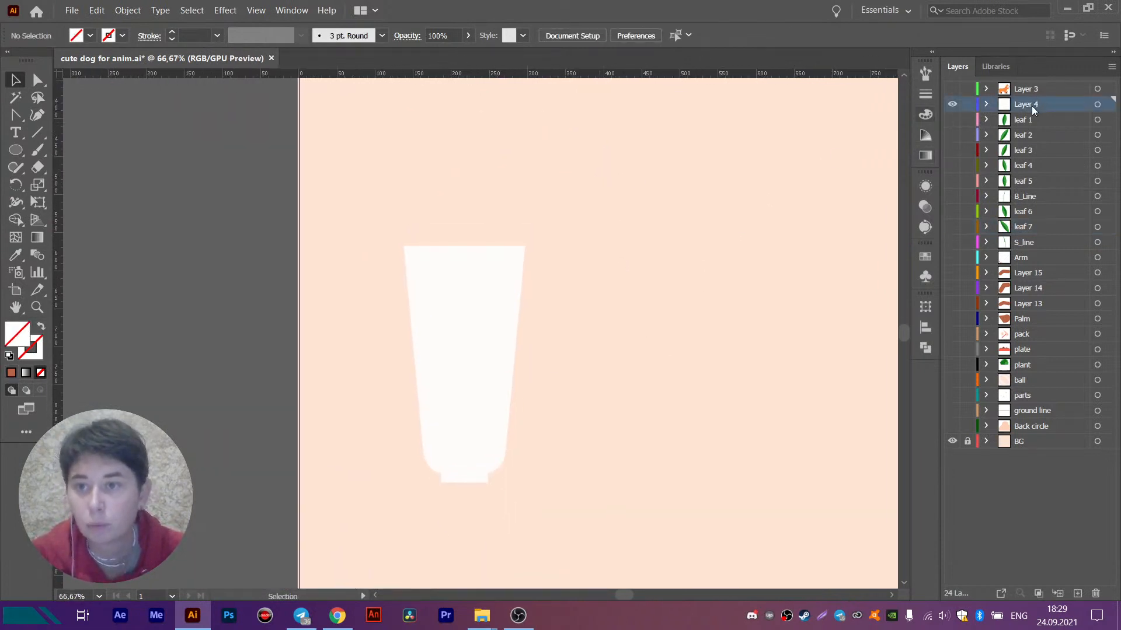
double_click(1031, 105)
text(vase)
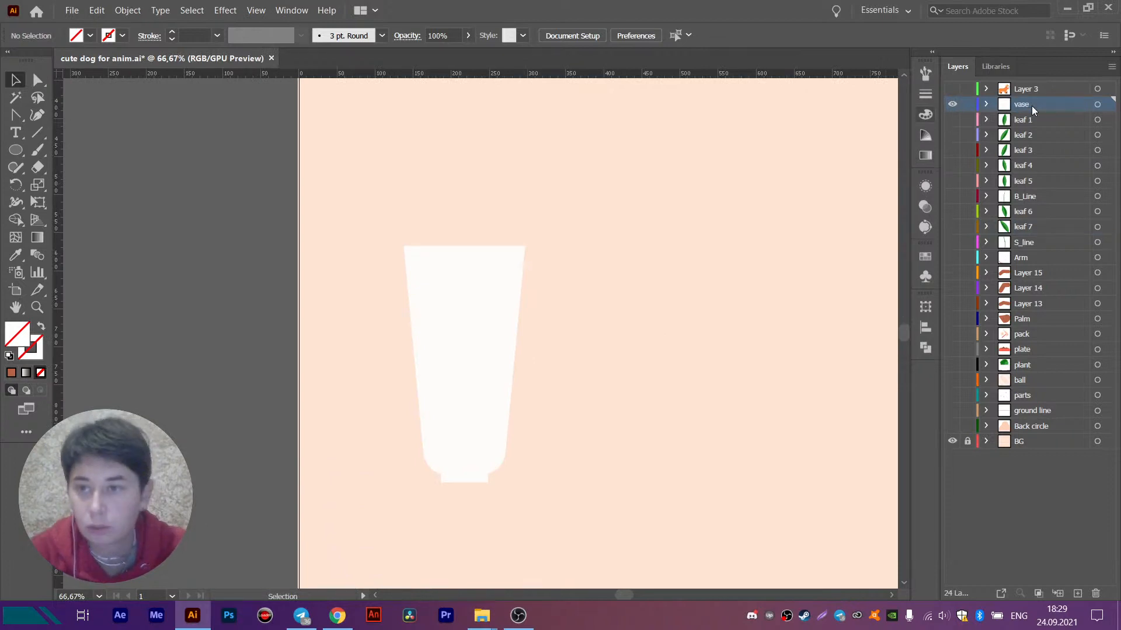
- Hide the vase layer, show the dog artwork in Layer 3, and save the document
click(953, 105)
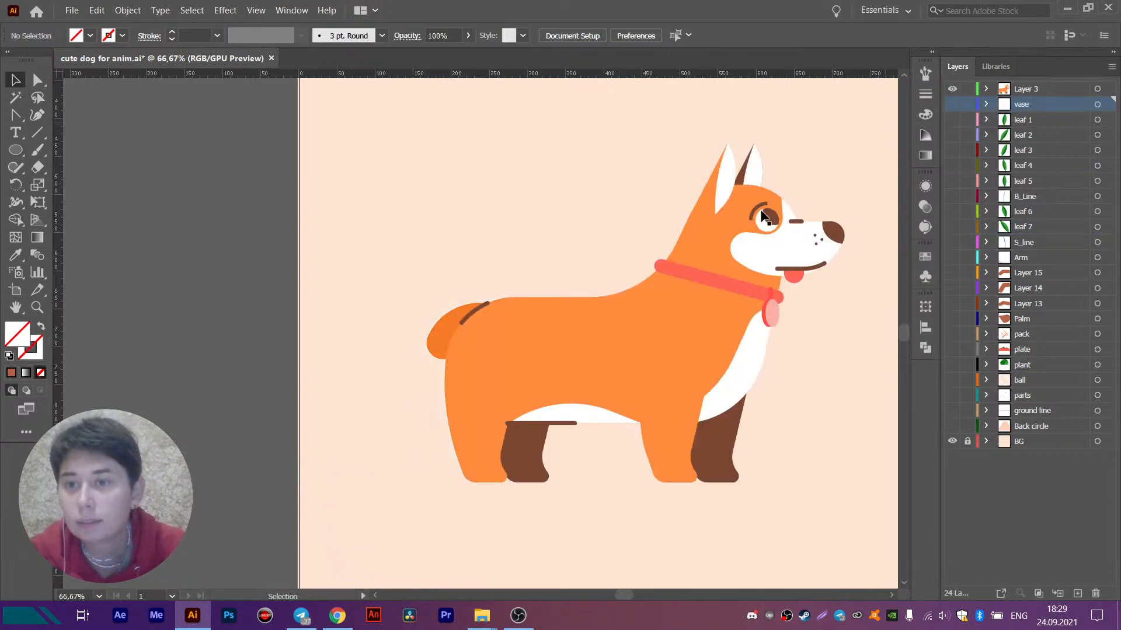
drag(754, 170, 633, 179)
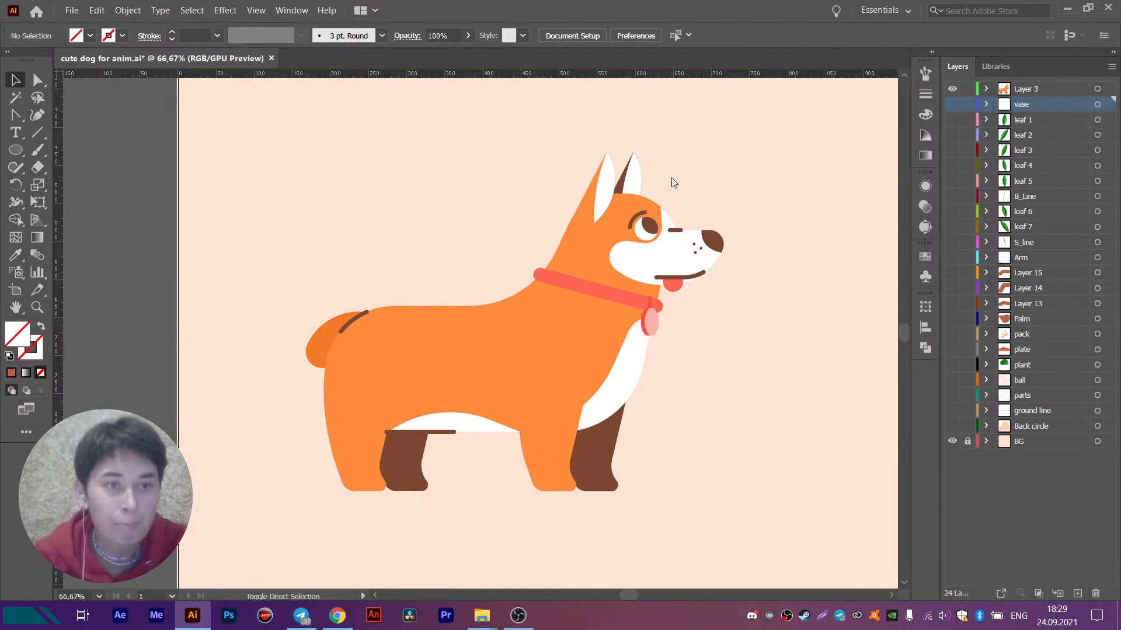
key(ctrl+shift+s)
click(616, 578)
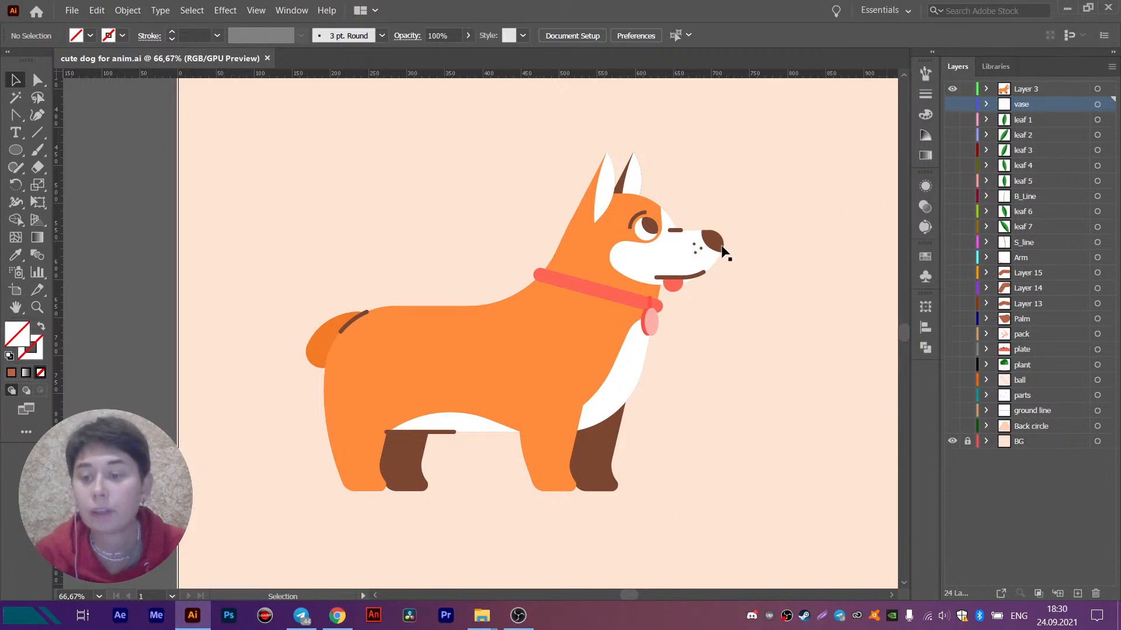
- Cut the dog's tail from Layer 3 and paste it in place on a new layer above it
drag(722, 218, 603, 209)
scroll(473, 201, down, 2)
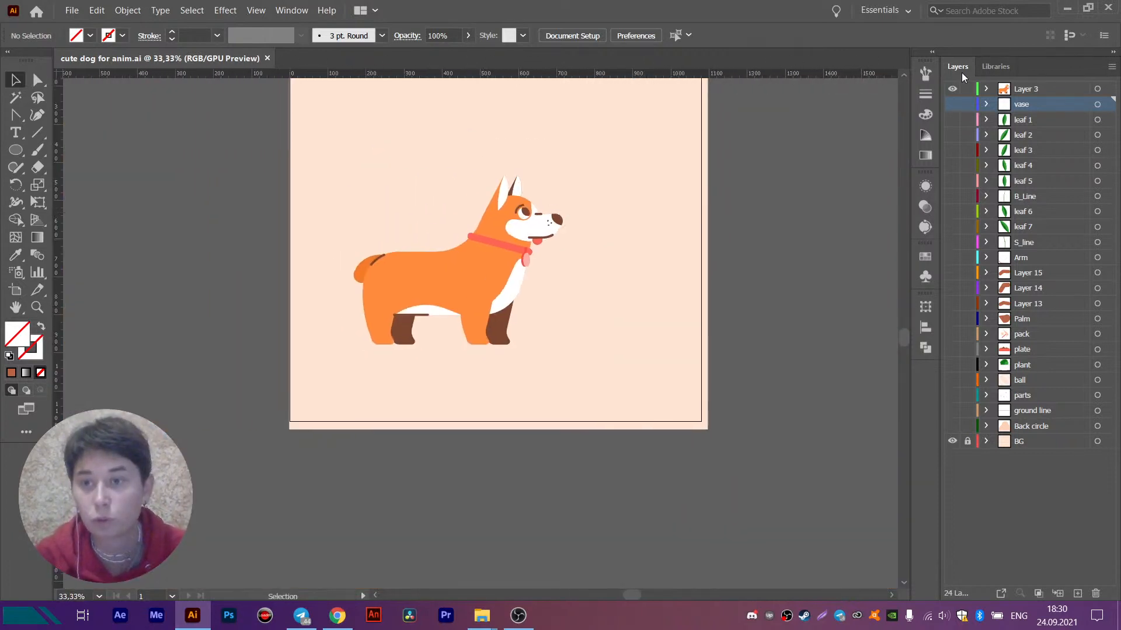
click(1010, 90)
scroll(360, 299, up, 1)
click(529, 238)
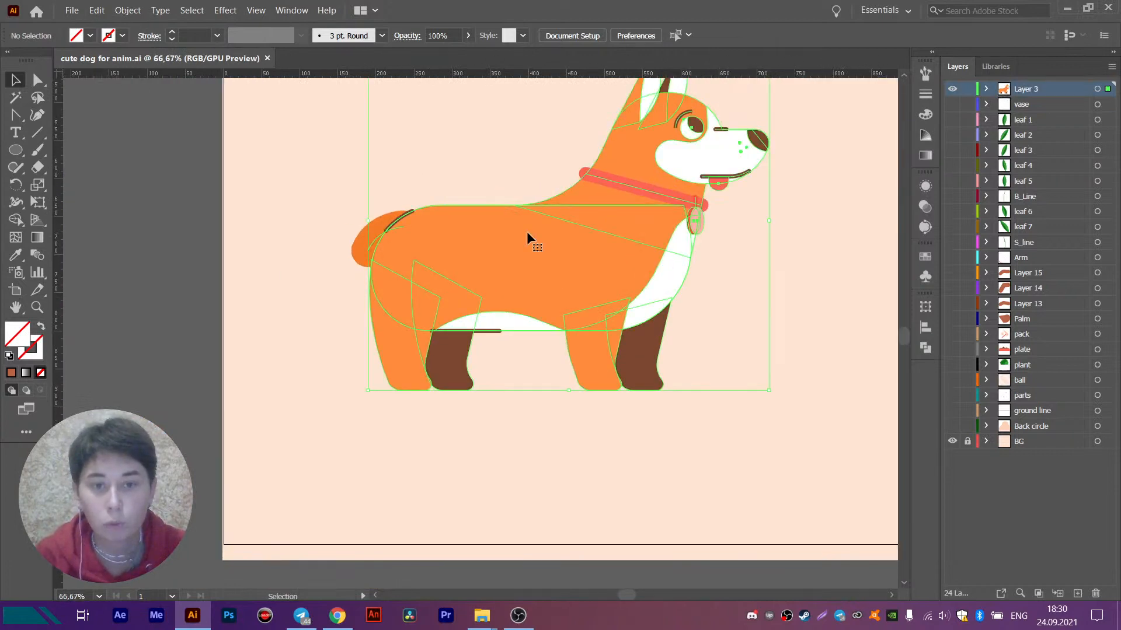
drag(529, 238, 473, 260)
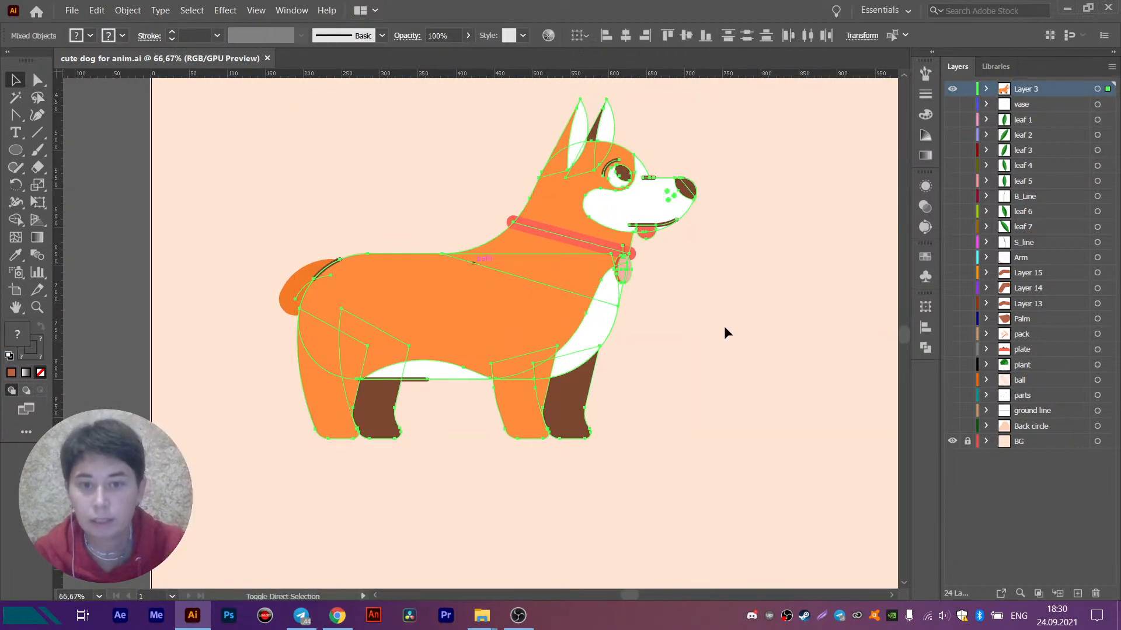
click(276, 282)
drag(297, 299, 296, 301)
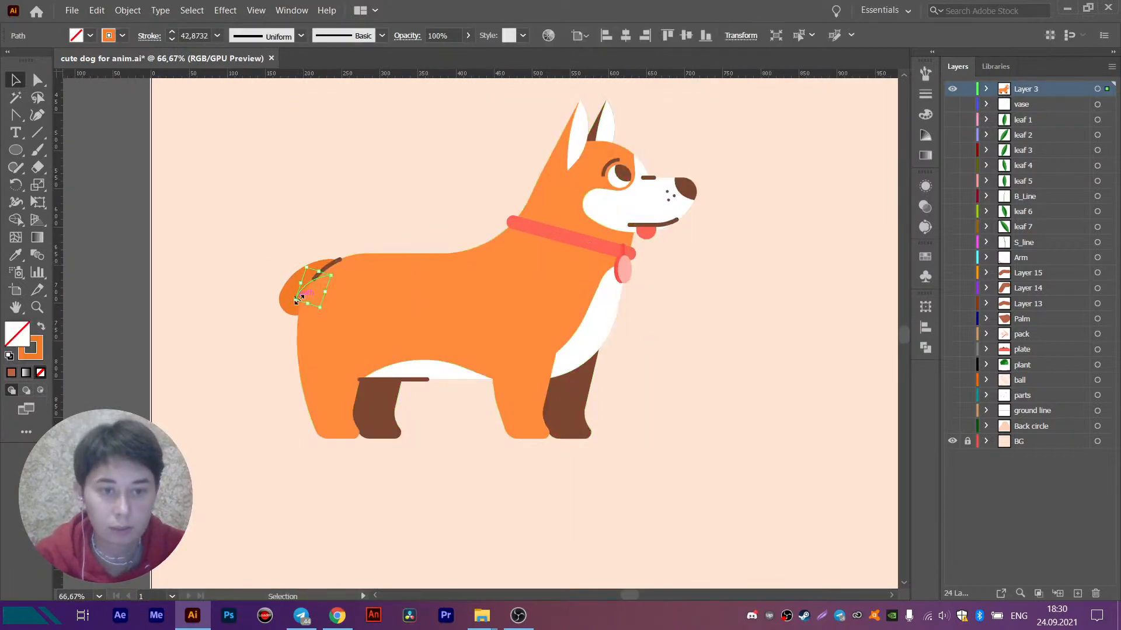
key(Delete)
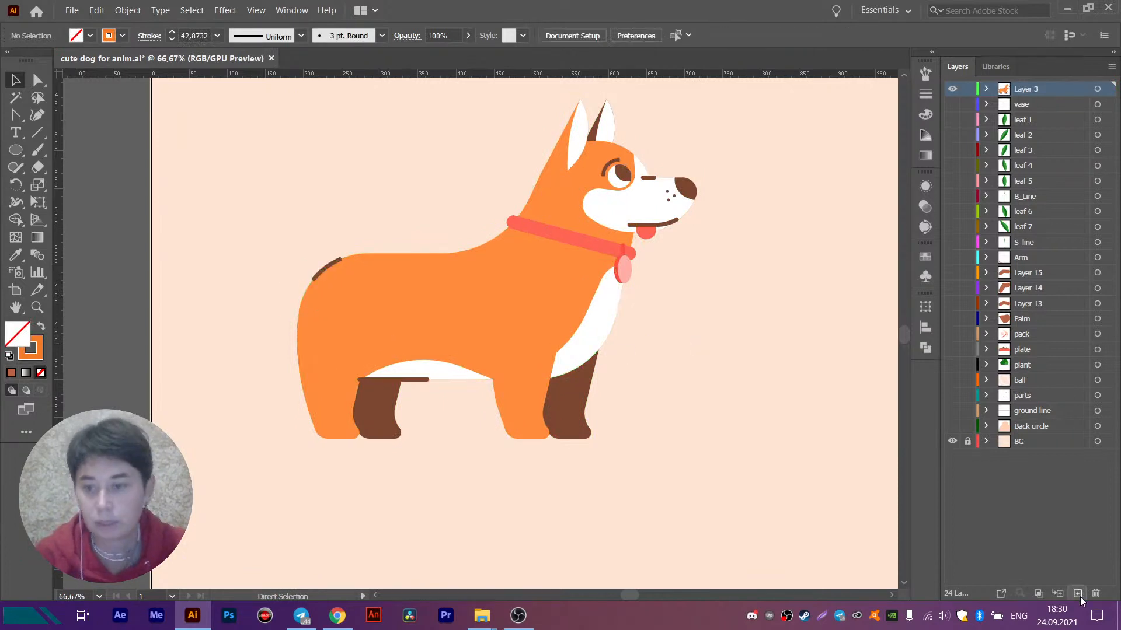
click(1074, 596)
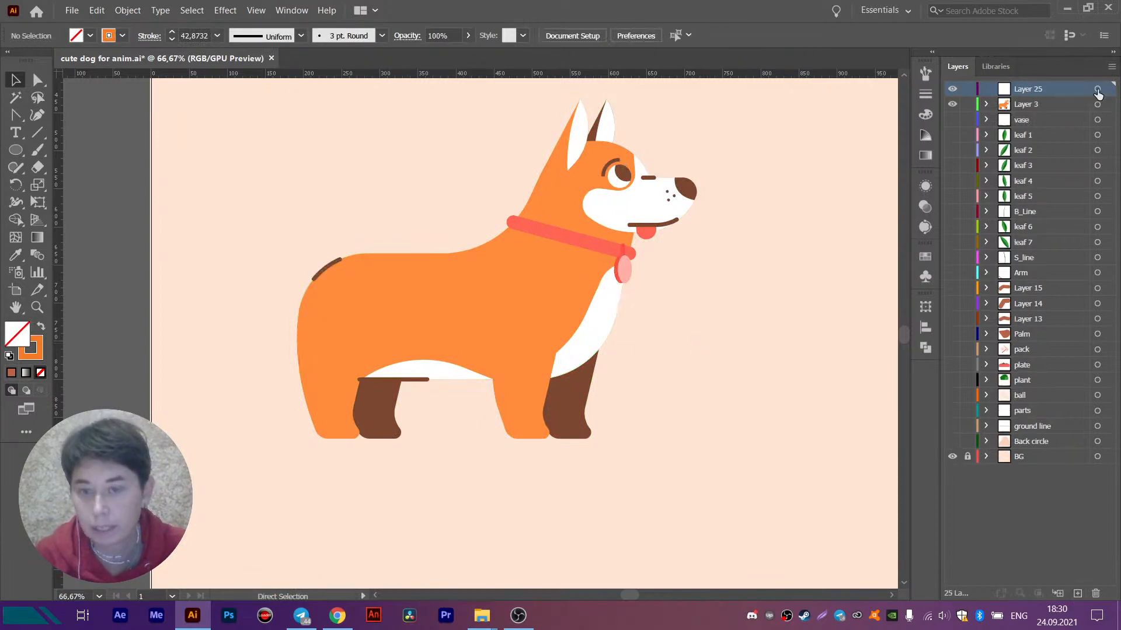
key(ctrl+f)
- Rename the new layer as tail, place it below Layer 3, and hide it
double_click(1027, 88)
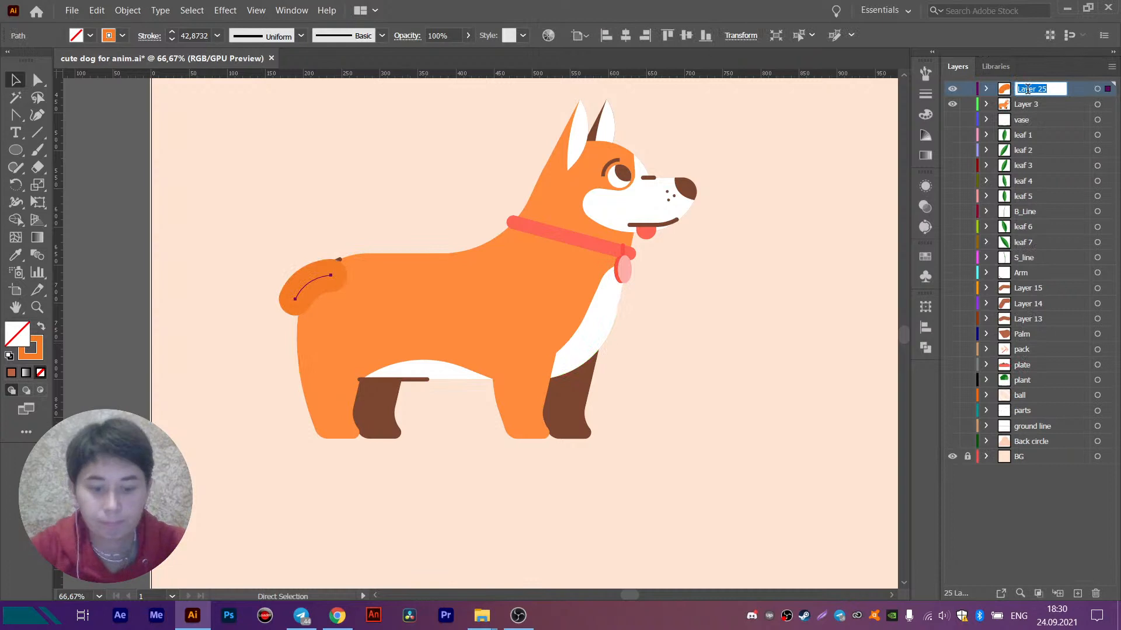
text(tail\)
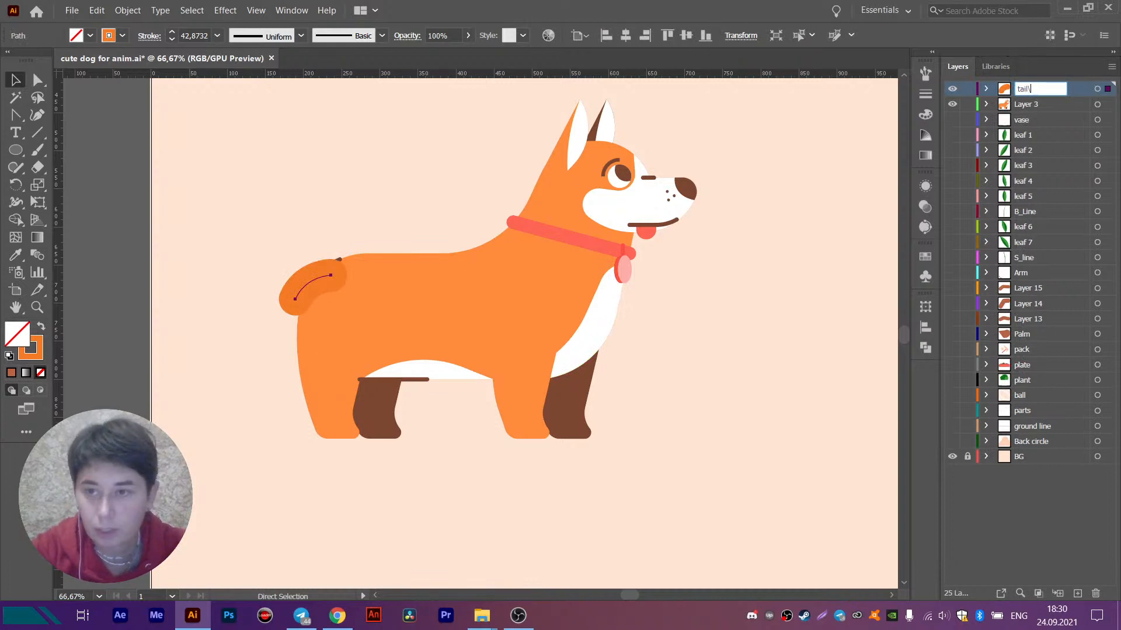
key(Return)
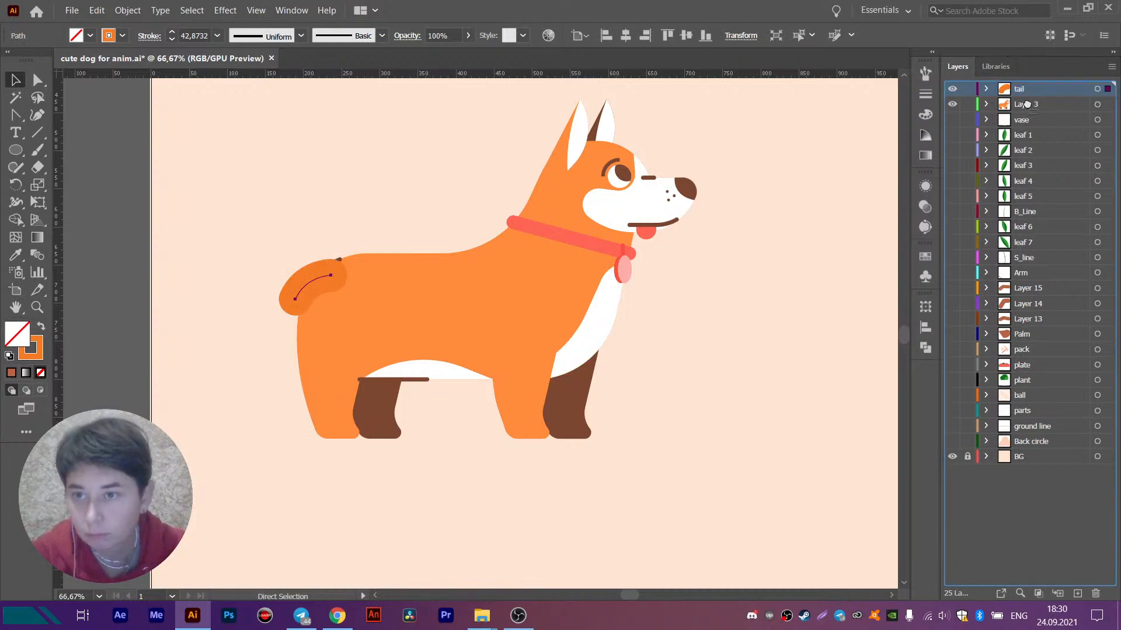
drag(1027, 109, 1018, 86)
click(952, 104)
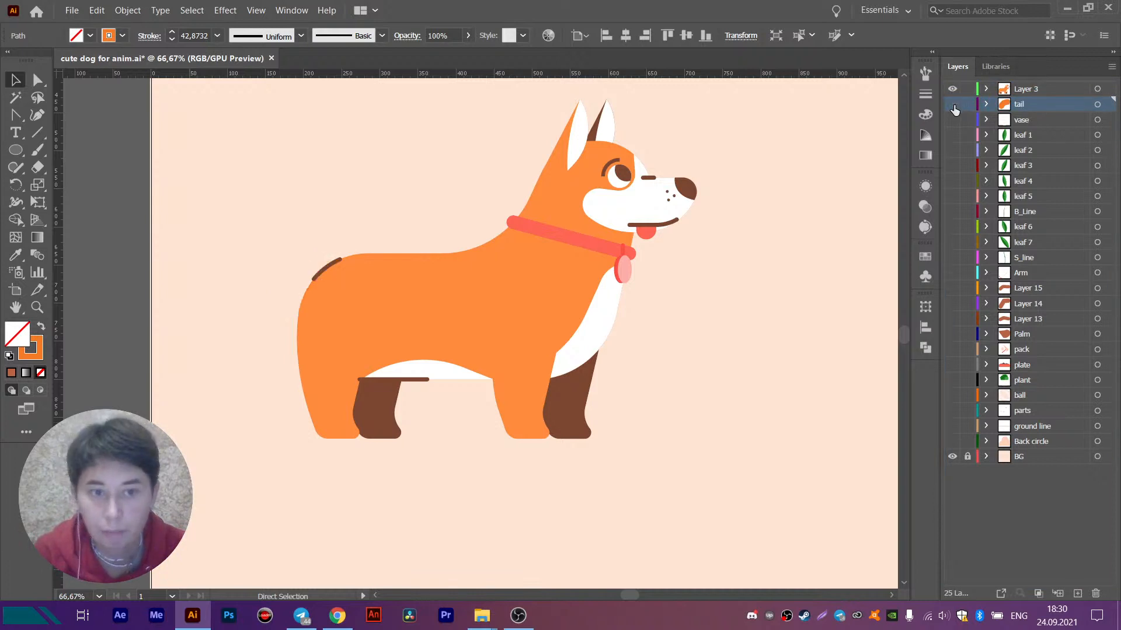
- Select the dog's body and head shapes on Layer 3, try cutting them out, and undo the cut
click(554, 279)
click(620, 178)
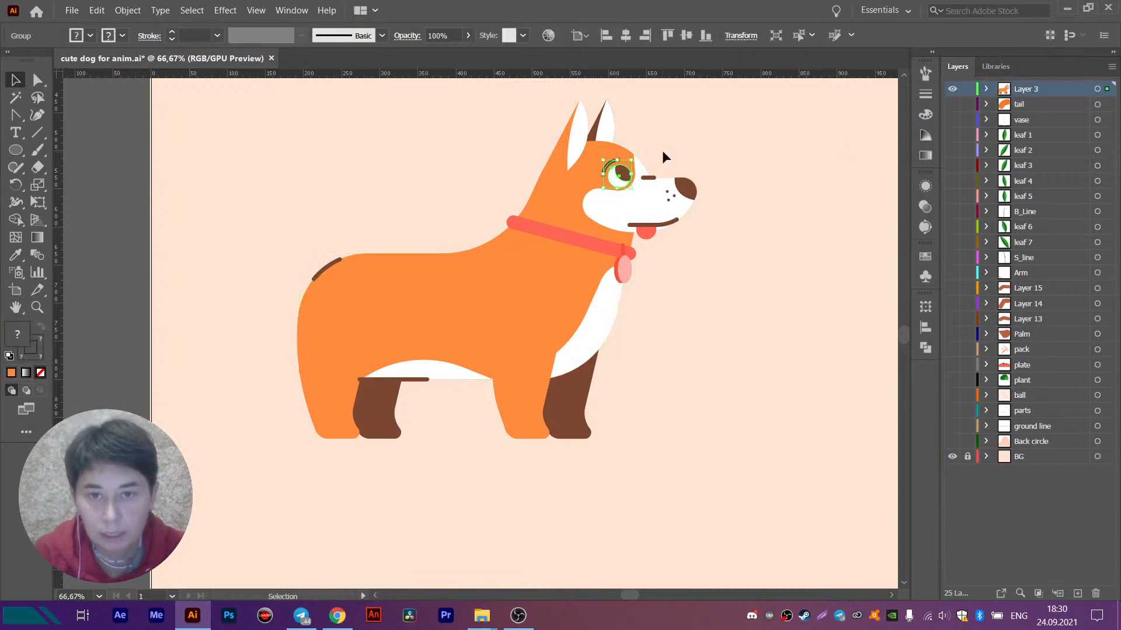
click(558, 204)
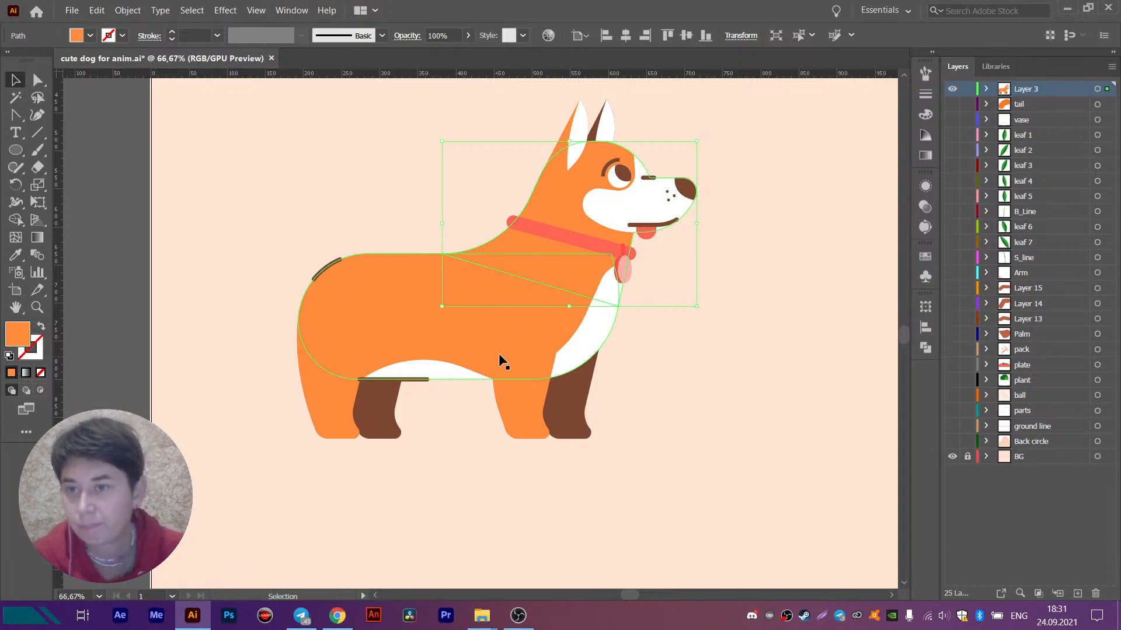
click(574, 118)
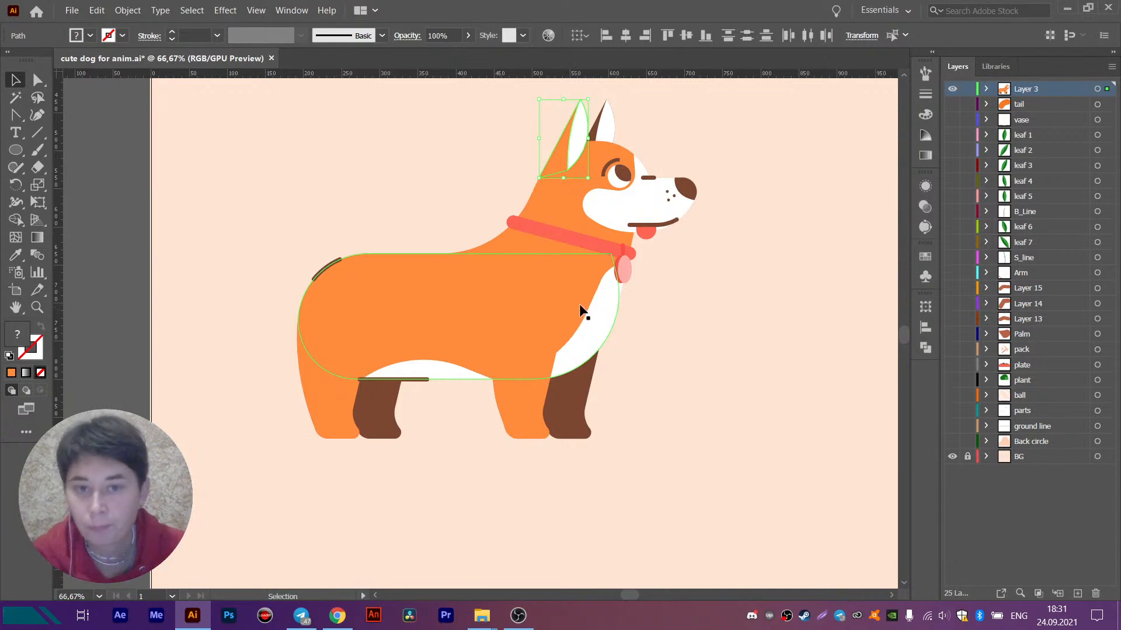
click(560, 197)
shift+click(459, 318)
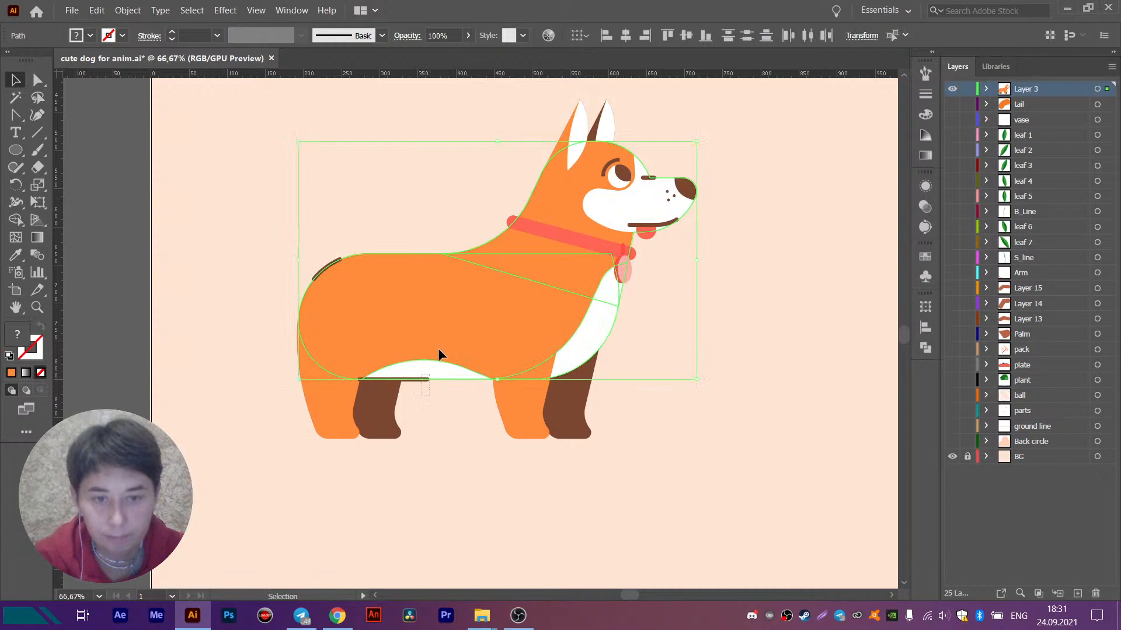
click(471, 287)
shift+click(555, 188)
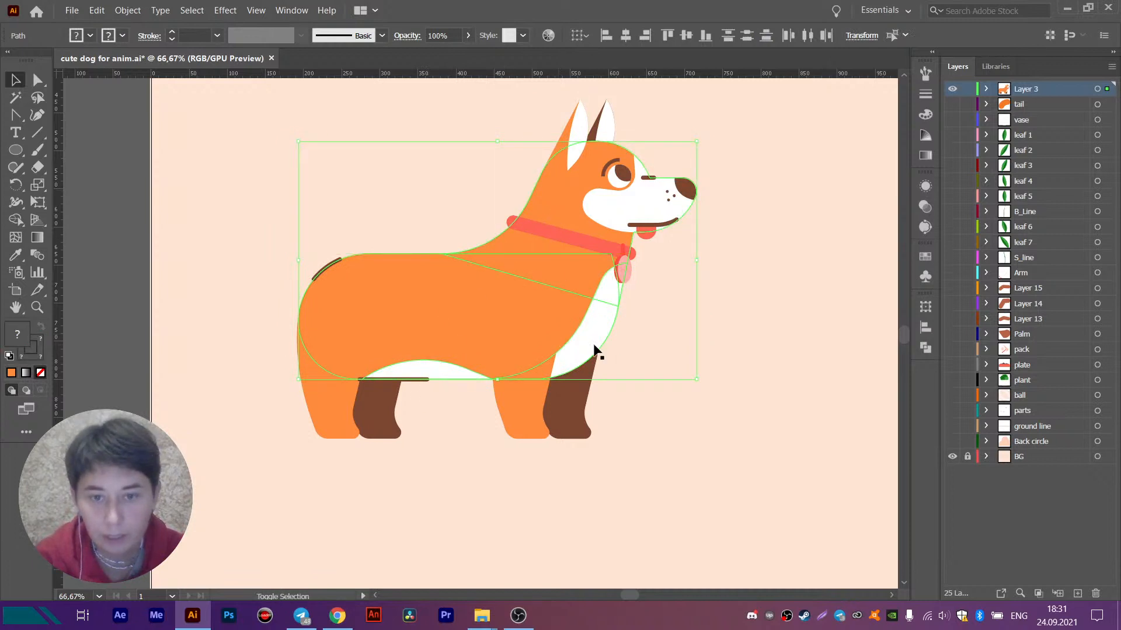
key(Delete)
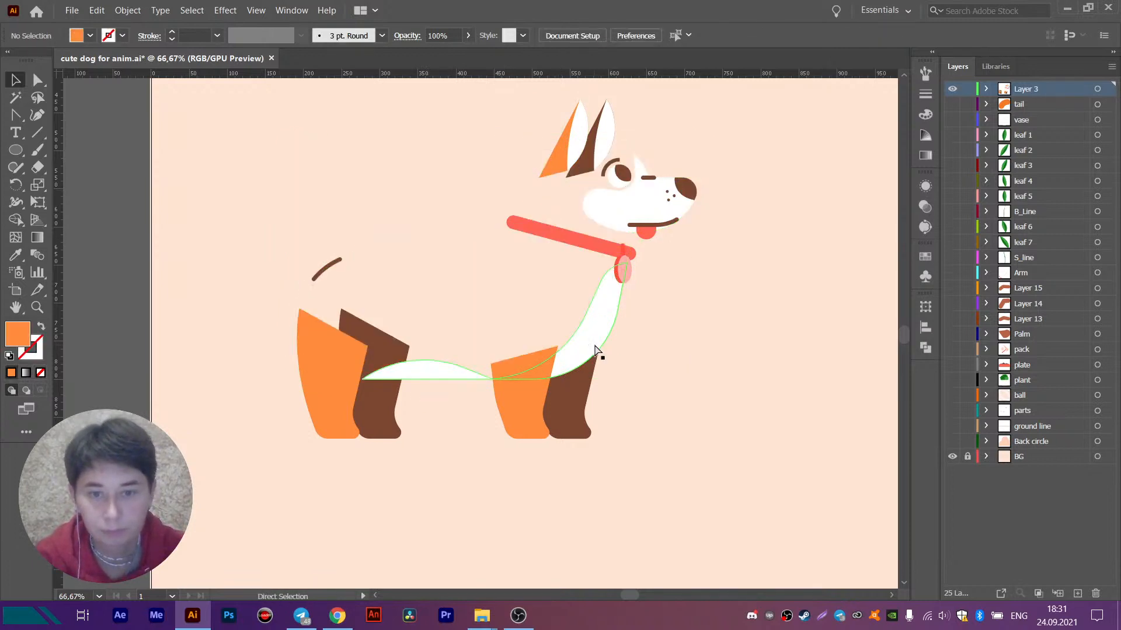
key(ctrl+z)
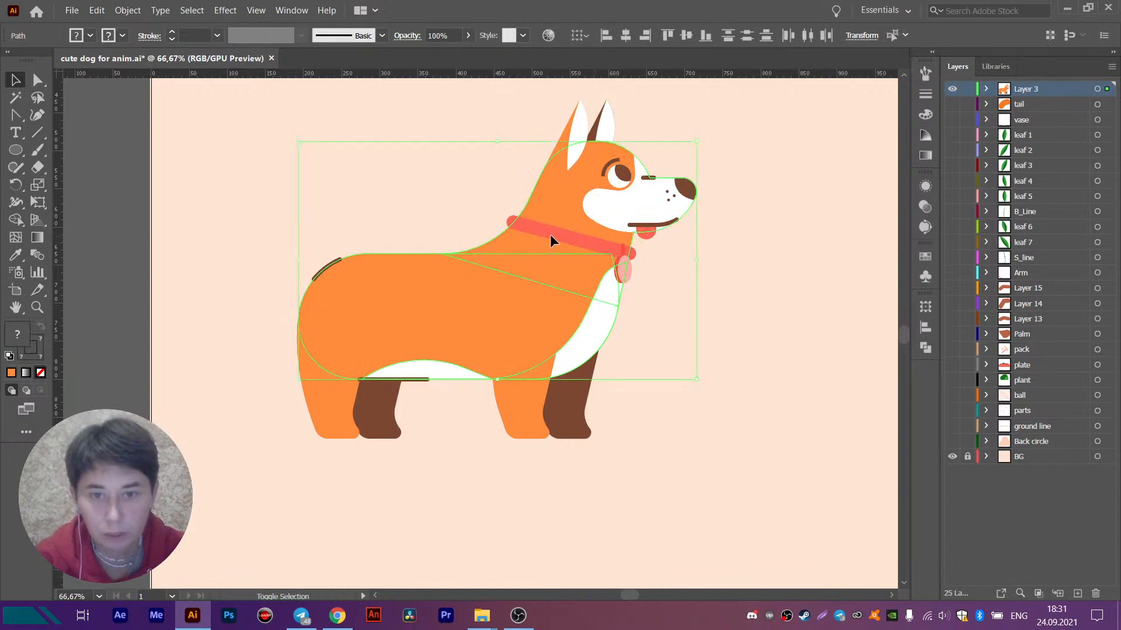
- Add the collar tag to the selection and transfer the body, head, collar and tag in place onto a new layer above Layer 3
shift+click(625, 274)
scroll(626, 275, up, 3)
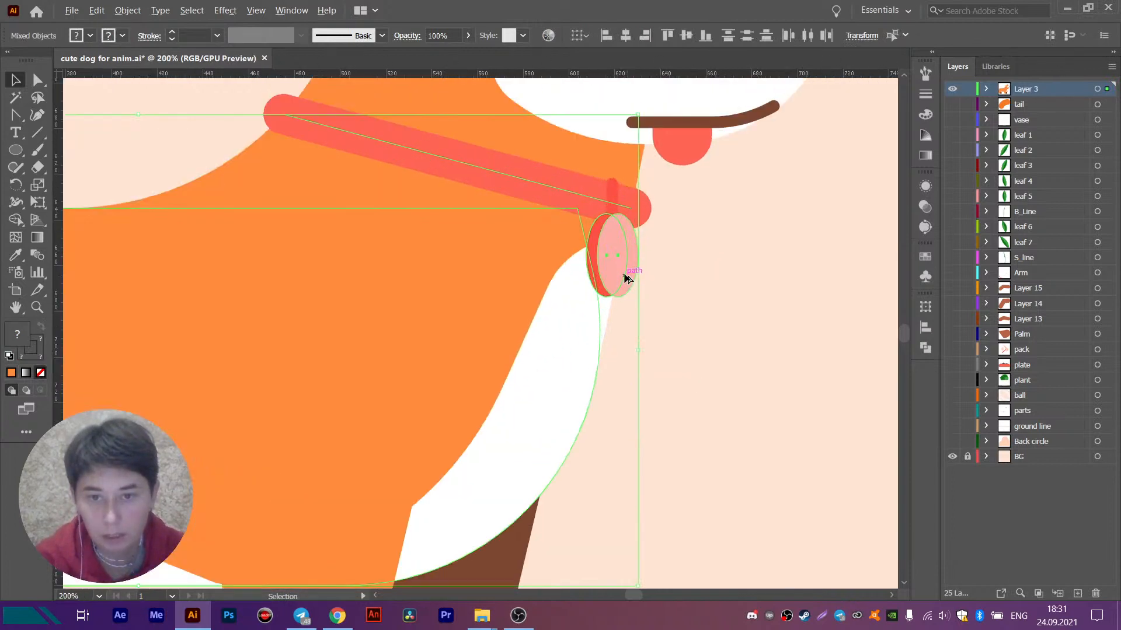
key(ctrl+x)
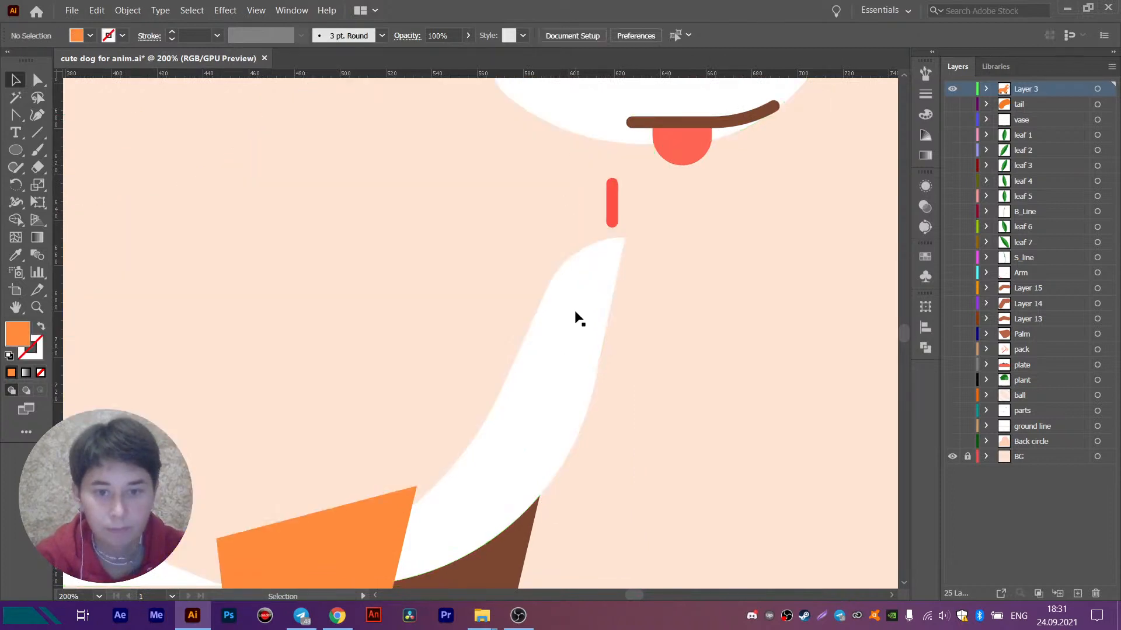
scroll(576, 317, down, 2)
click(1077, 594)
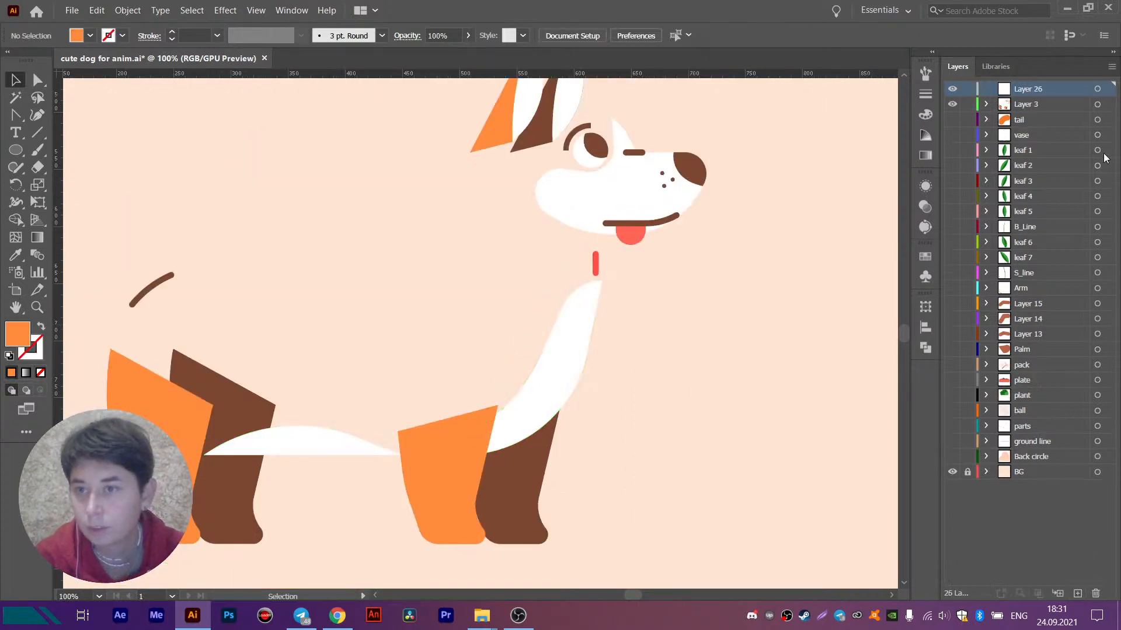
key(ctrl+f)
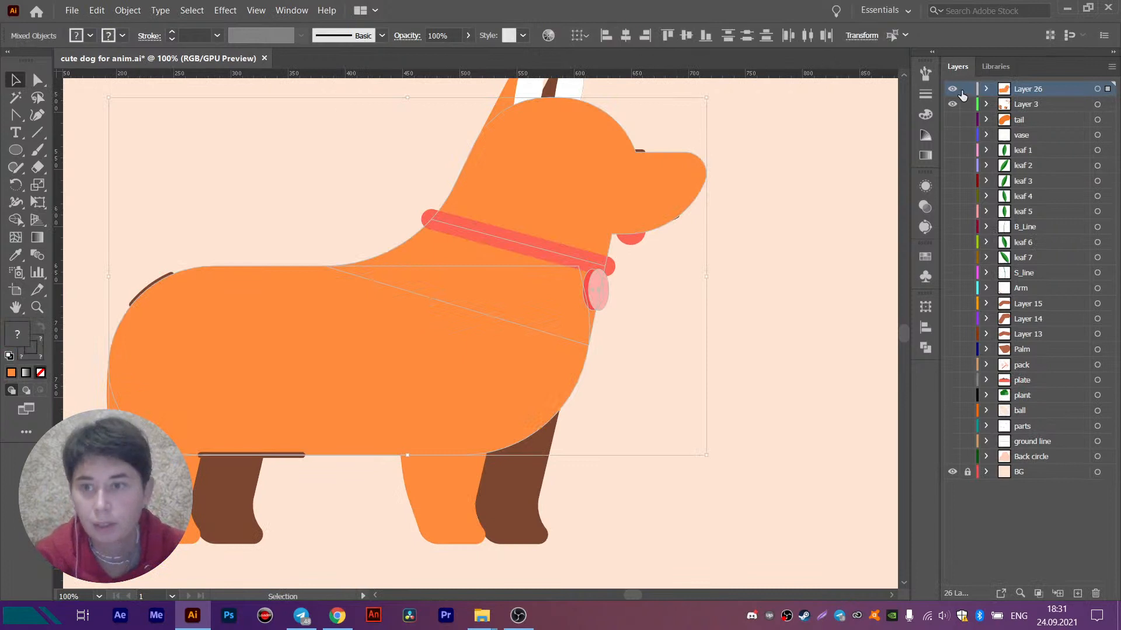
- Transfer the white chest and belly patches, tag connector and curved back line from Layer 3 in place onto Layer 26, and hide Layer 3
click(952, 89)
drag(624, 331, 623, 330)
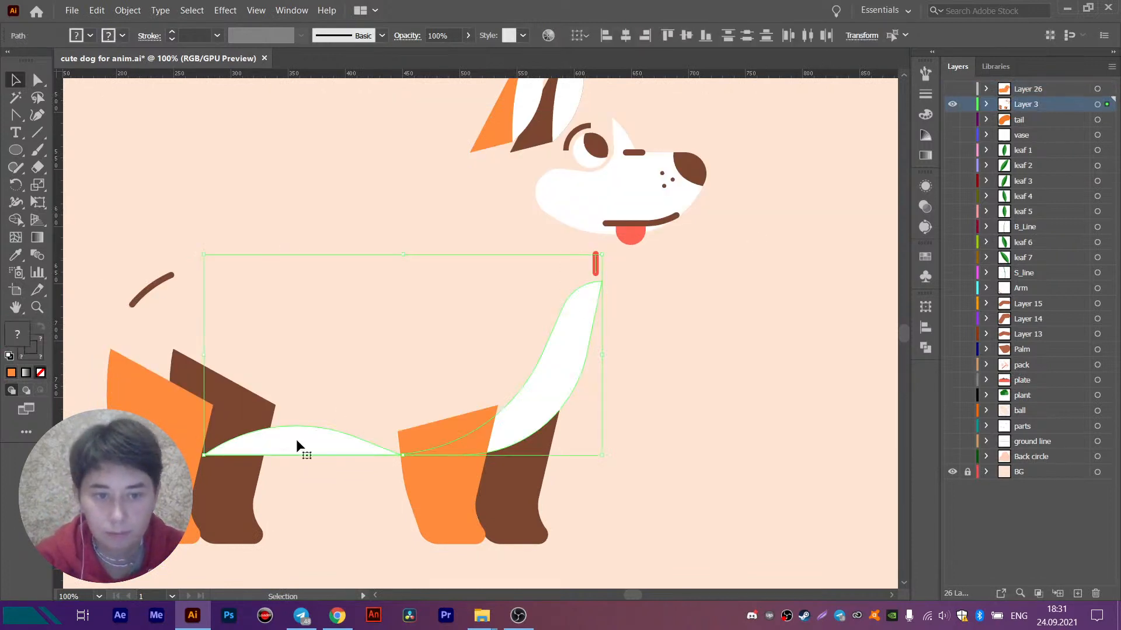
shift+click(158, 295)
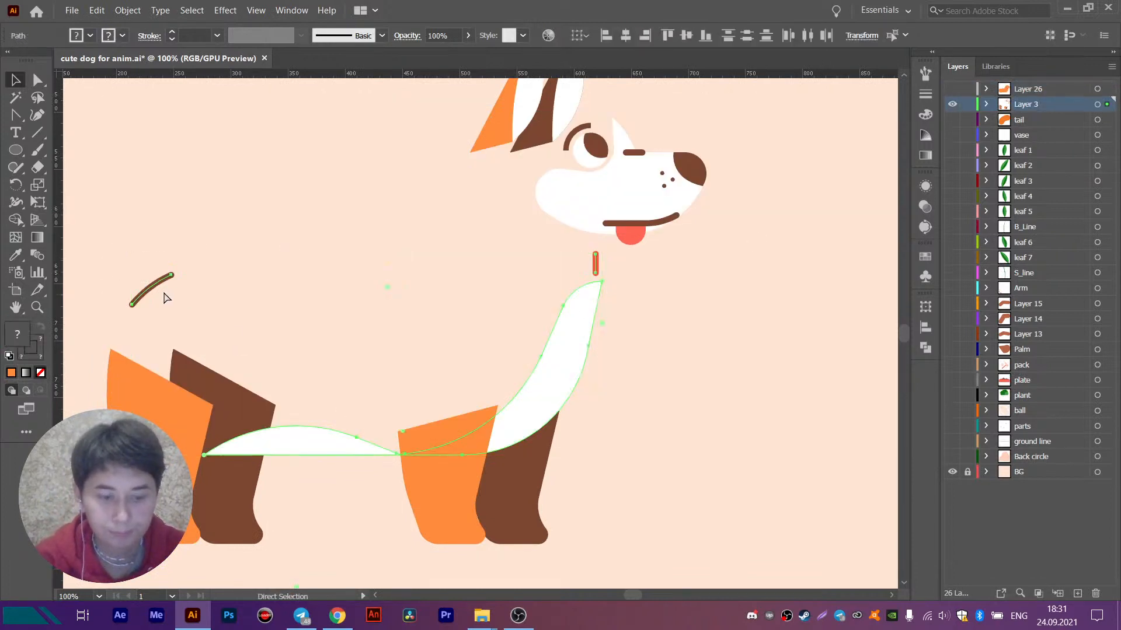
click(952, 104)
click(952, 89)
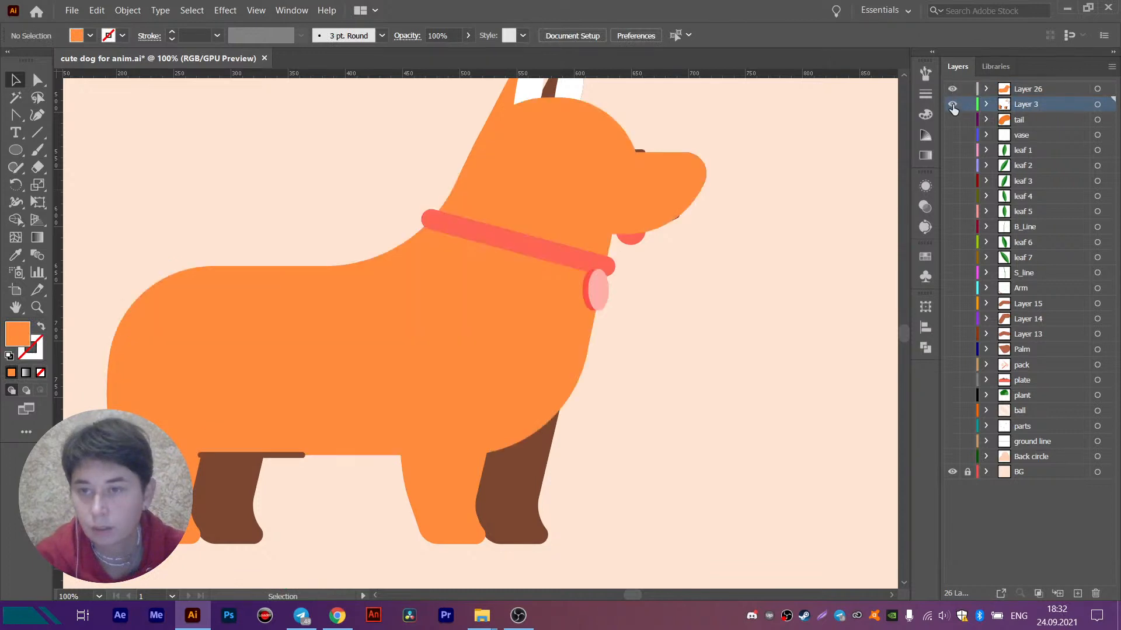
click(1042, 88)
click(1098, 89)
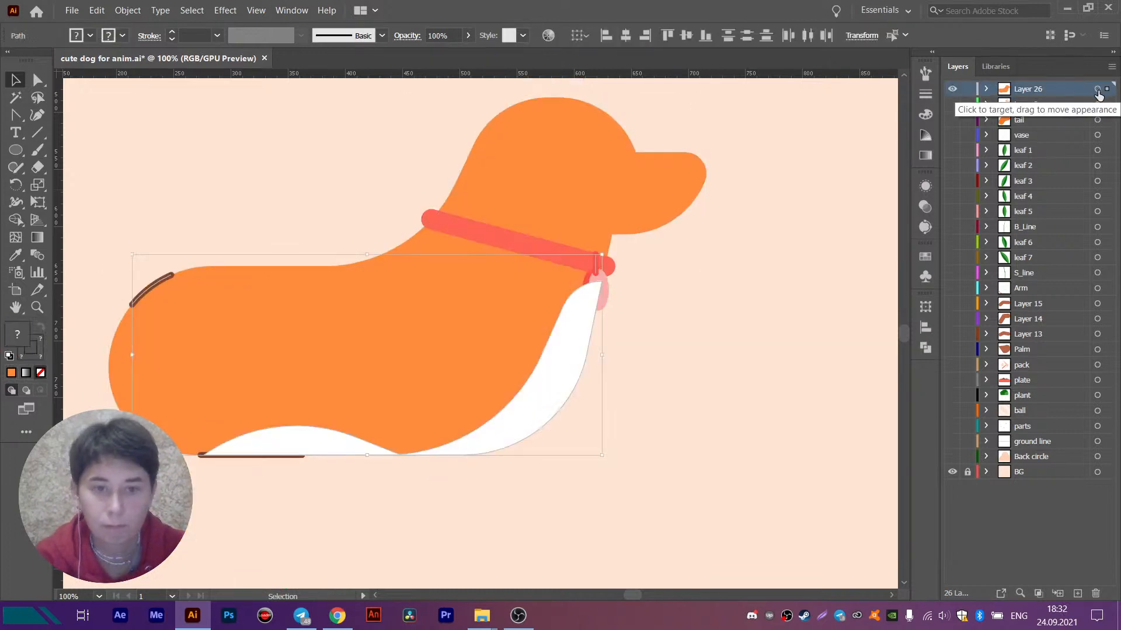
- Bring the collar tag and the brown belly line in front of the white patches on Layer 26
click(782, 332)
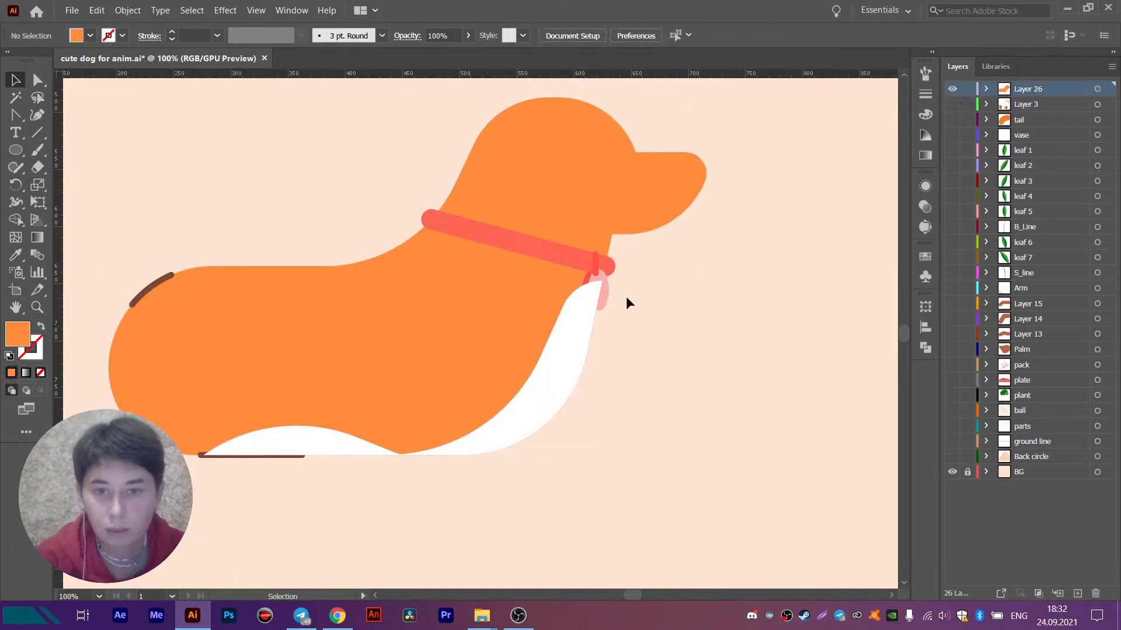
click(603, 289)
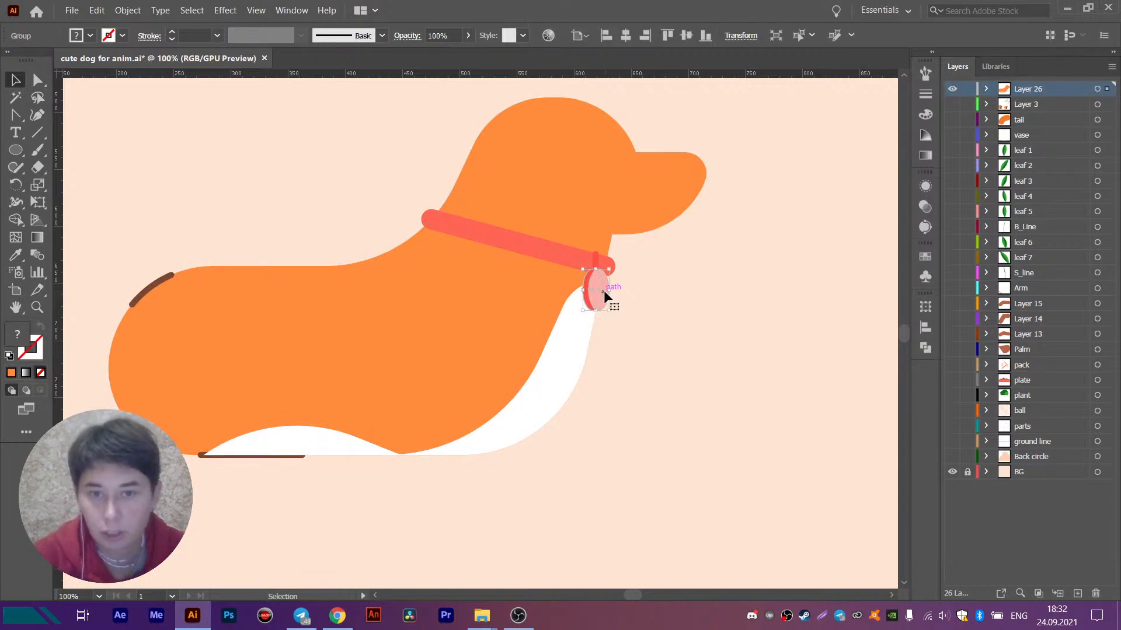
click(631, 343)
click(201, 456)
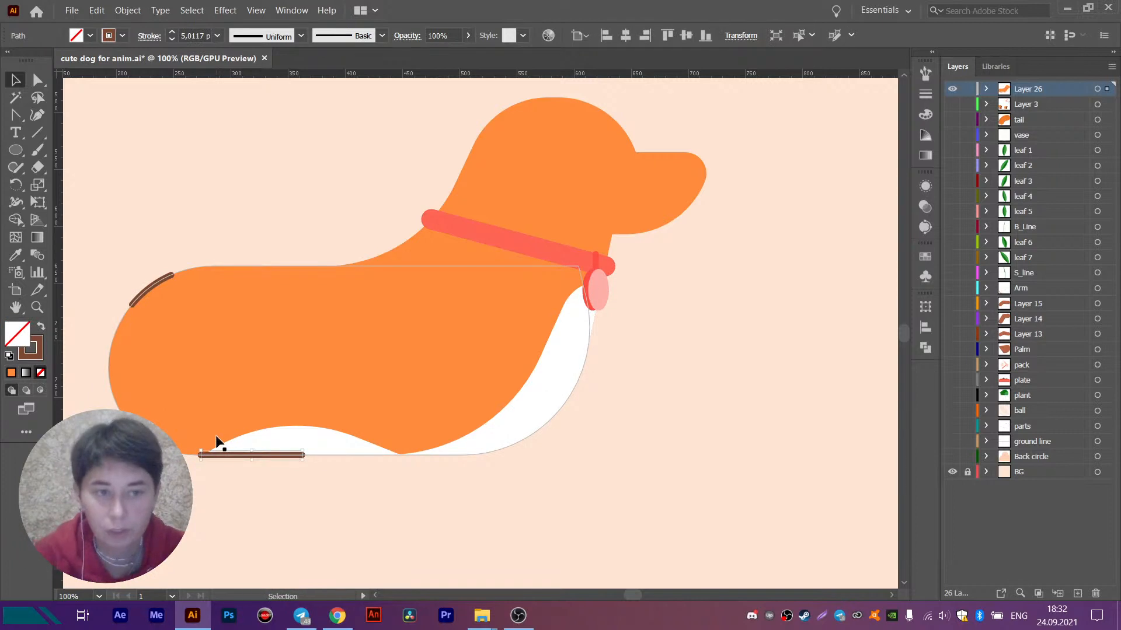
click(707, 457)
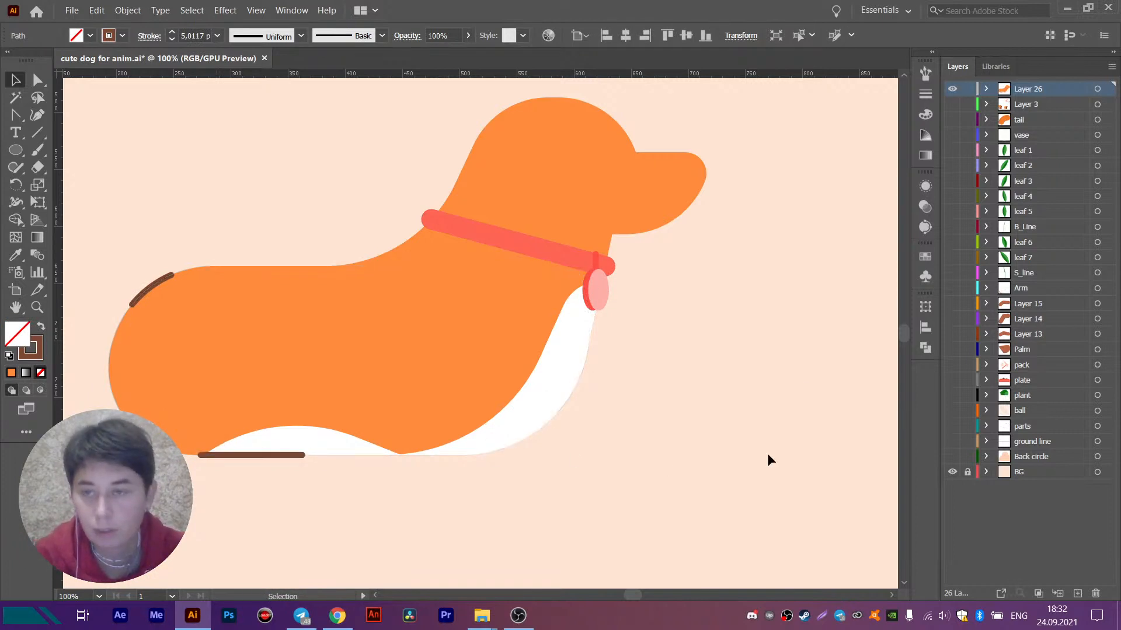
- Rename Layer 26 as Body and hide it, leaving Layer 3 hidden while naming
click(952, 105)
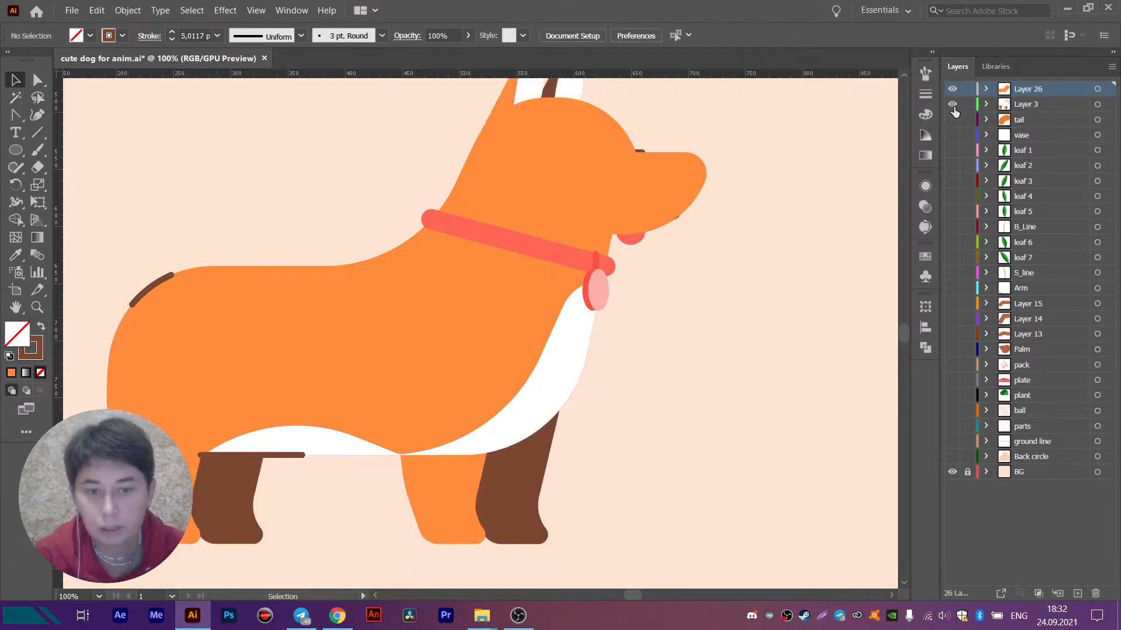
click(952, 106)
click(952, 106)
click(953, 106)
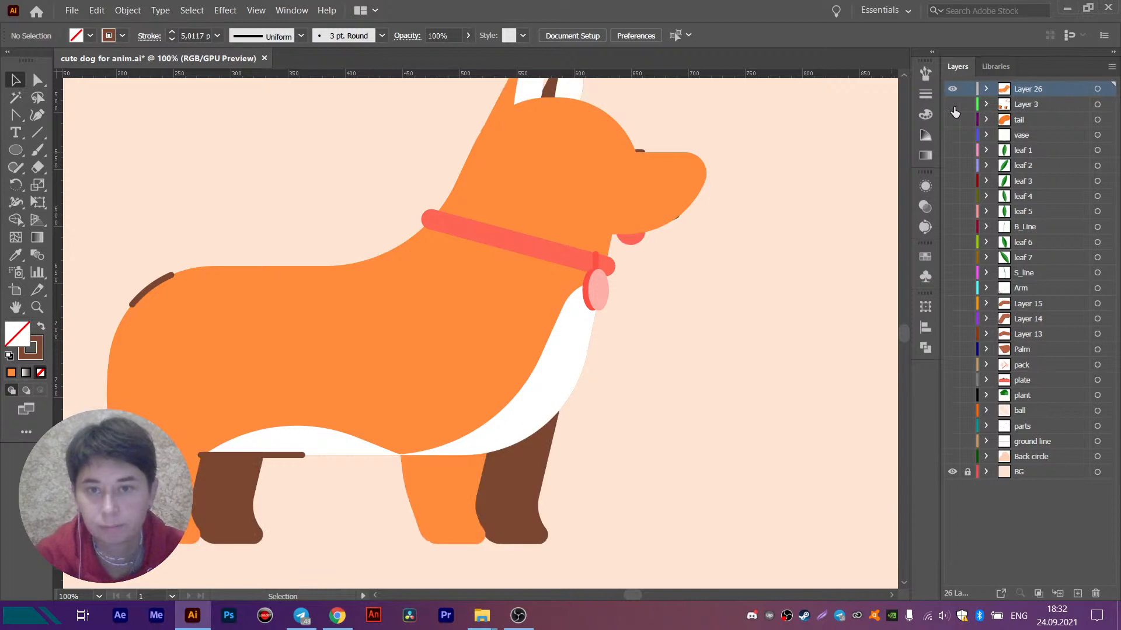
double_click(1021, 90)
text(Body)
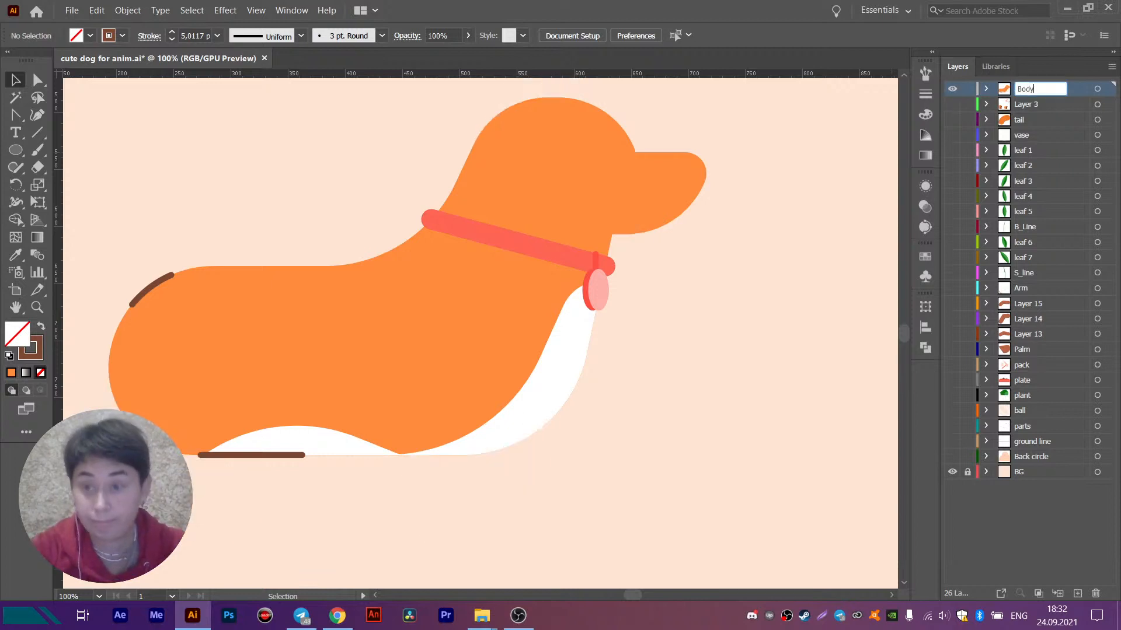
key(Return)
click(952, 89)
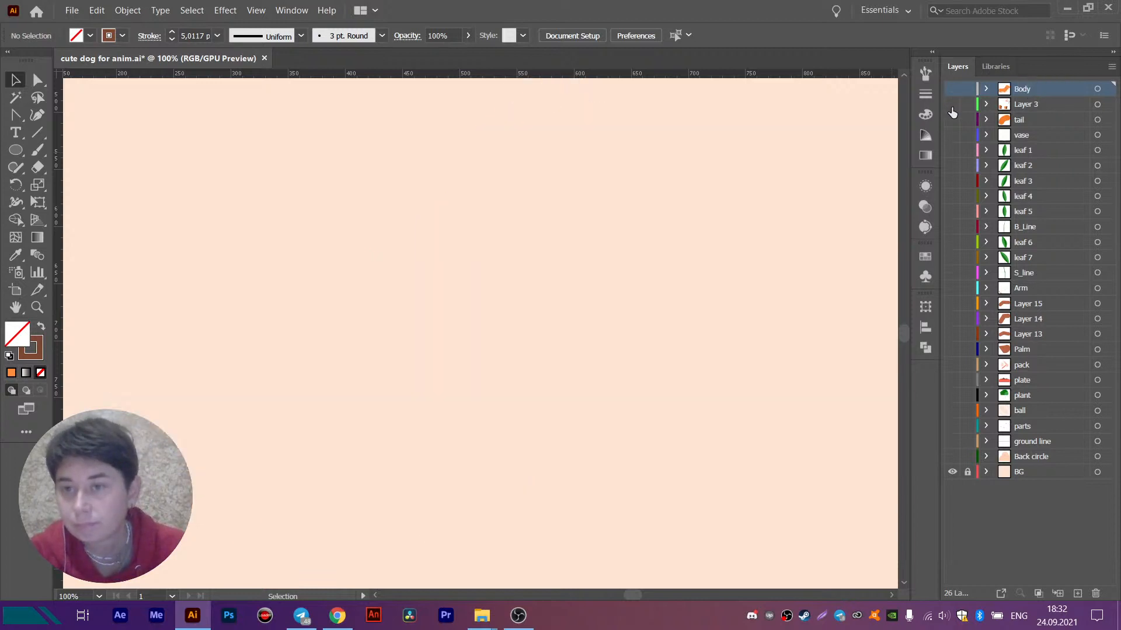
- Show Layer 3 and transfer the dog's orange front ear in place onto a new layer above it
click(952, 104)
scroll(526, 234, up, 3)
drag(506, 188, 555, 251)
key(Delete)
click(1076, 593)
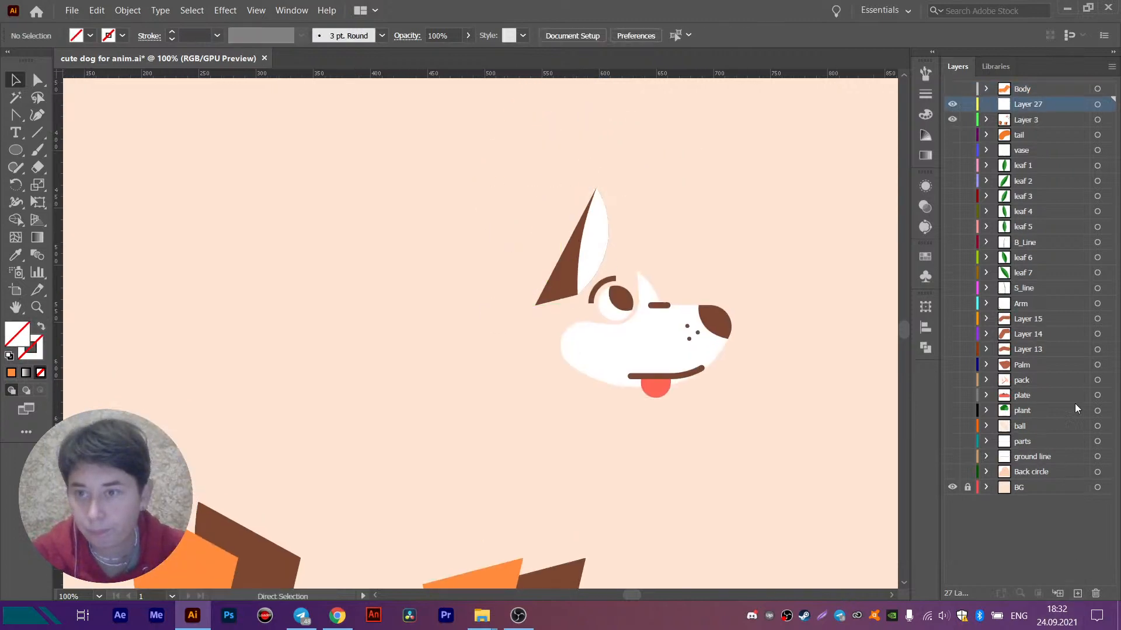
key(ctrl+f)
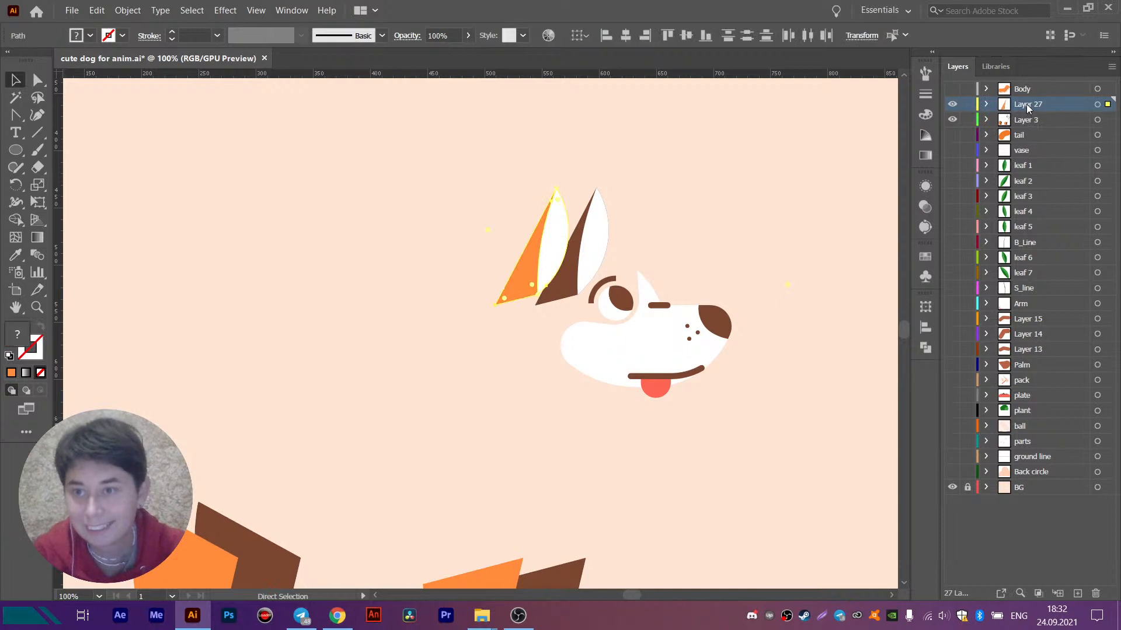
- Rename the front ear's layer as F_ear and hide it
double_click(1027, 104)
text(F_ear)
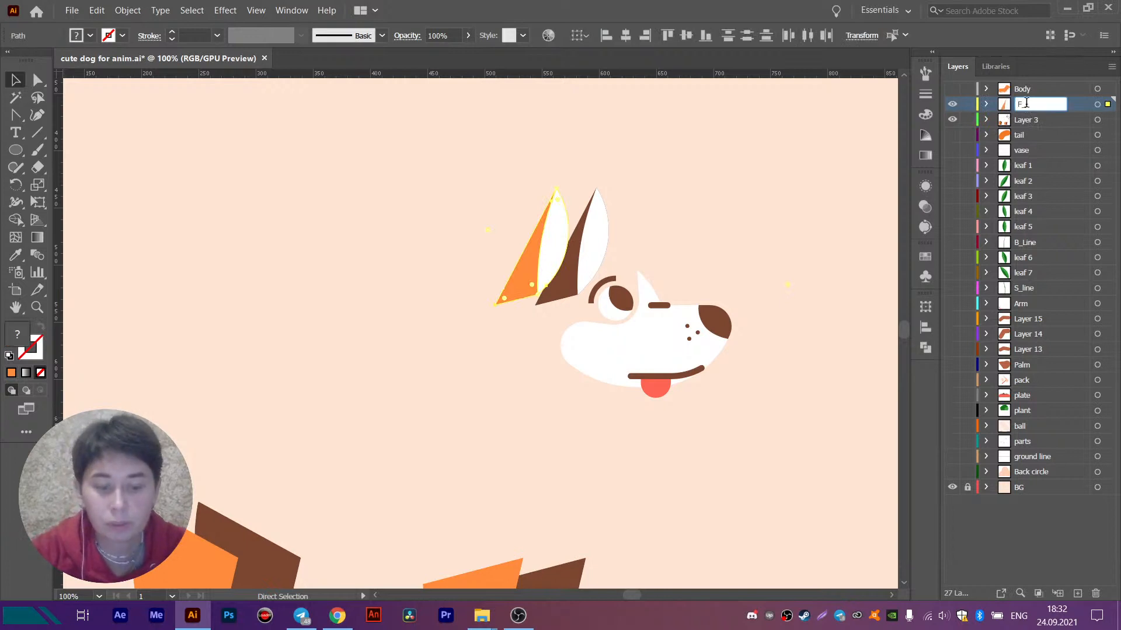
key(Return)
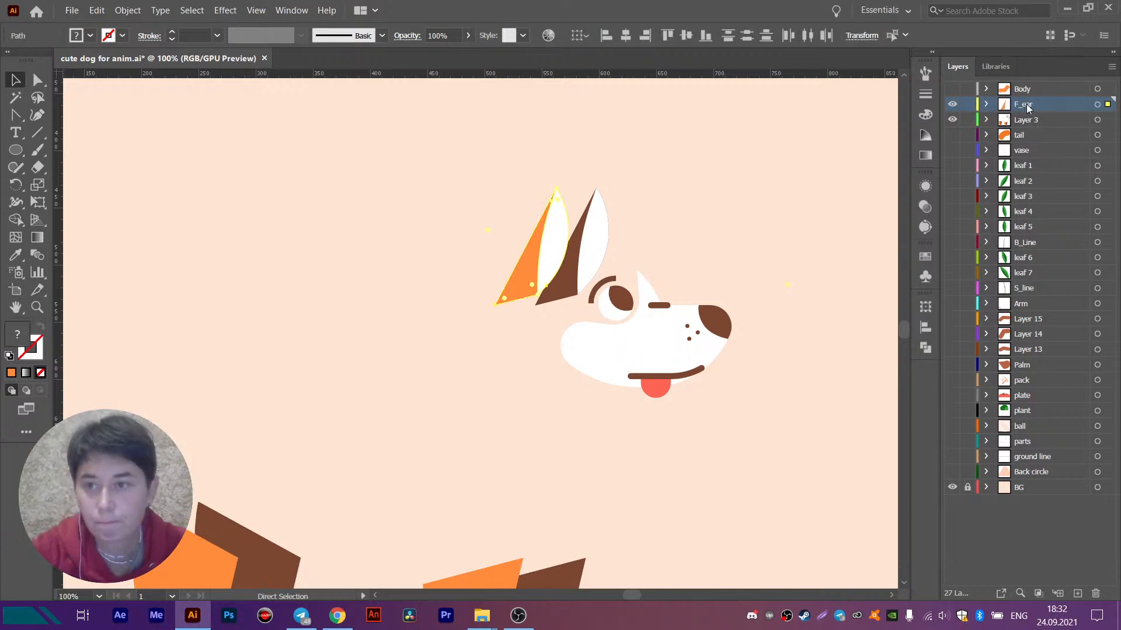
click(952, 103)
- Transfer the brown back ear from Layer 3 in place onto a new layer above it, named B_ear
drag(642, 187, 554, 227)
key(ctrl+x)
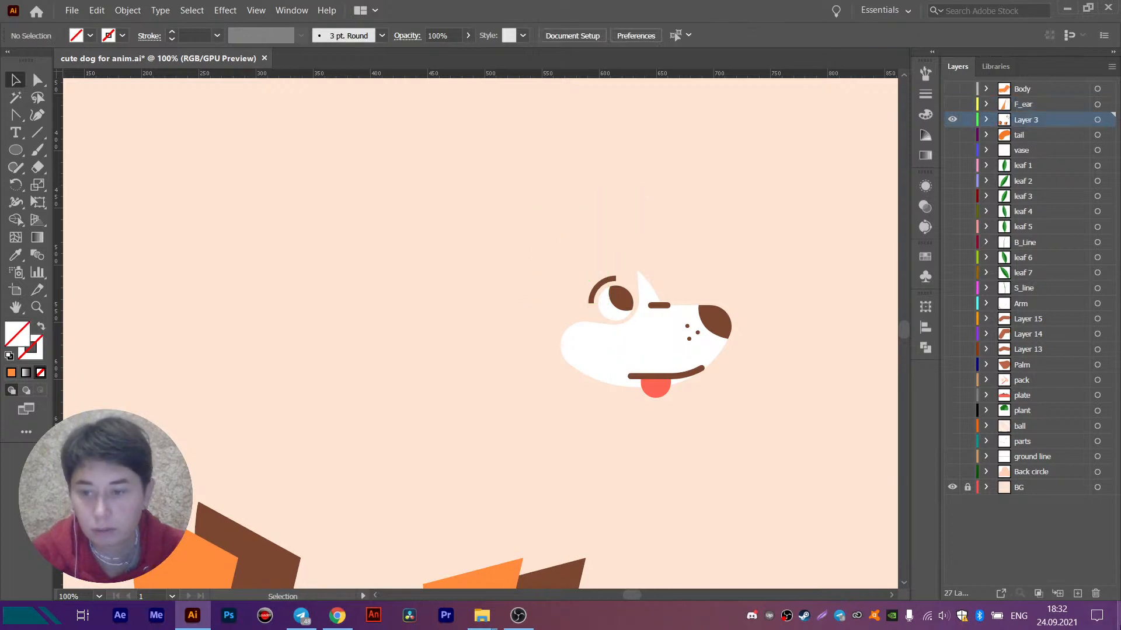
click(1078, 593)
key(ctrl+f)
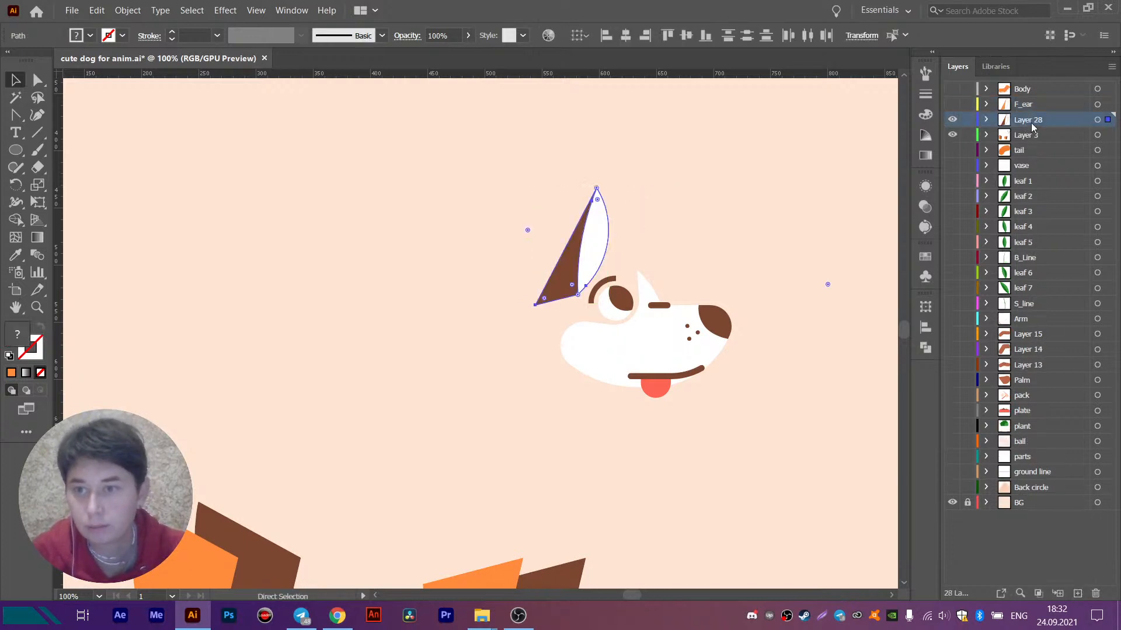
double_click(1031, 120)
text(B)
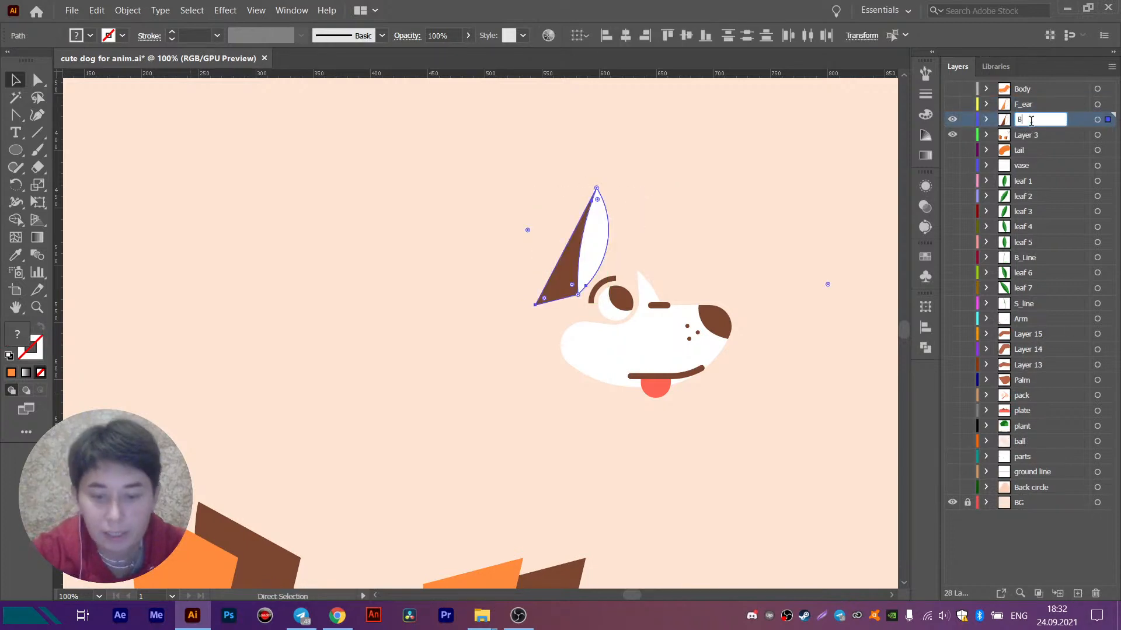
text(_ear)
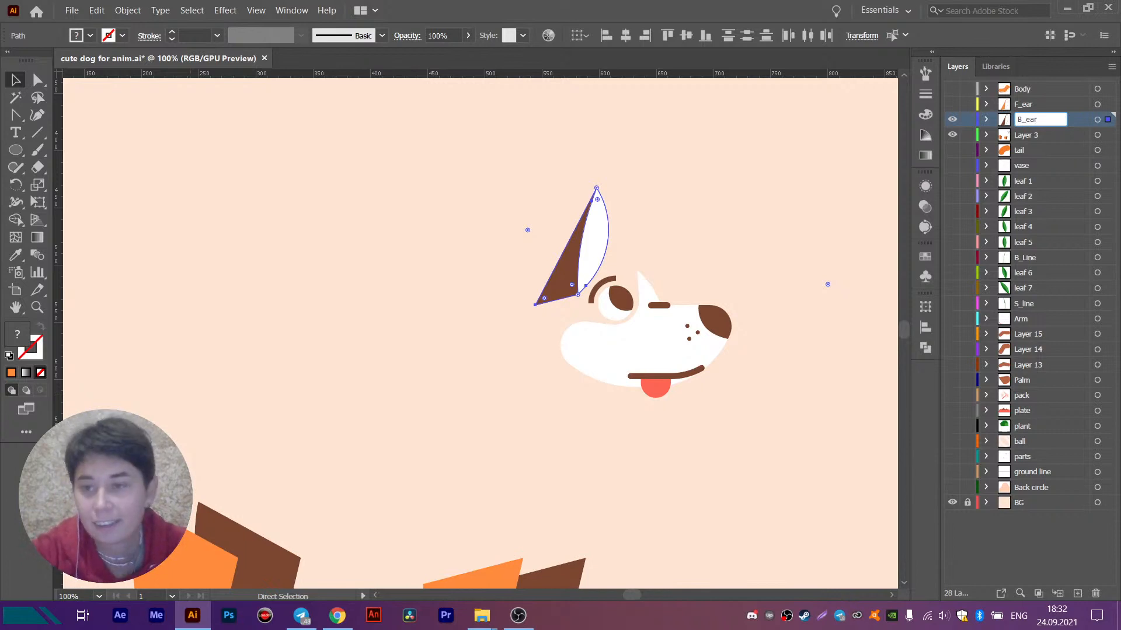
key(Return)
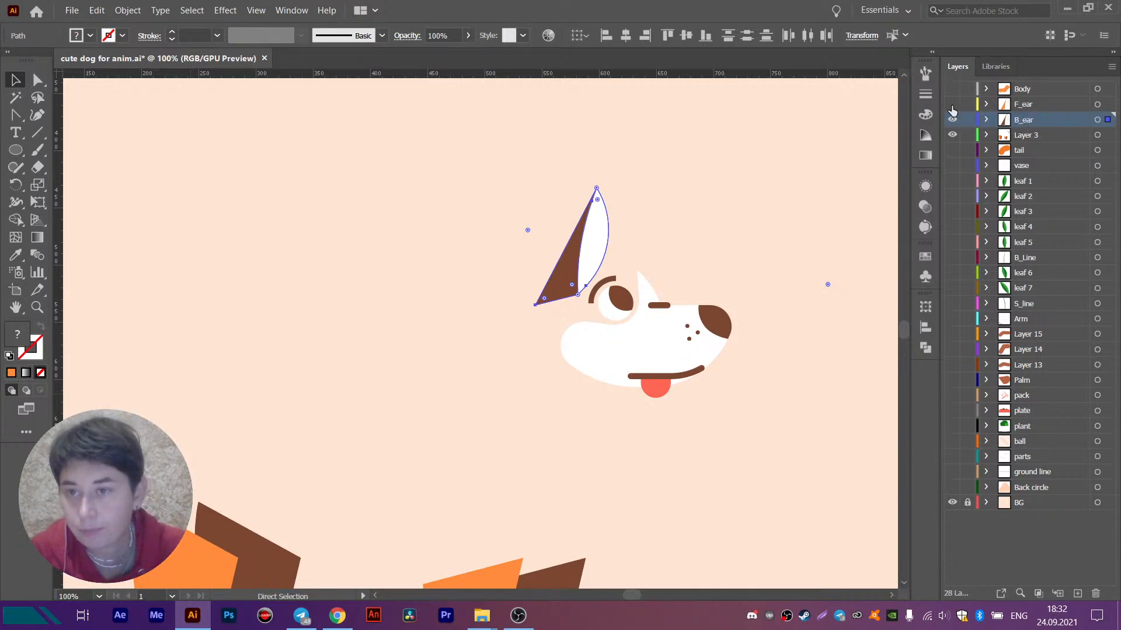
- Place the F_ear layer above Body so the front ear overlaps the head, and hide F_ear, Body and B_ear
click(952, 104)
click(952, 89)
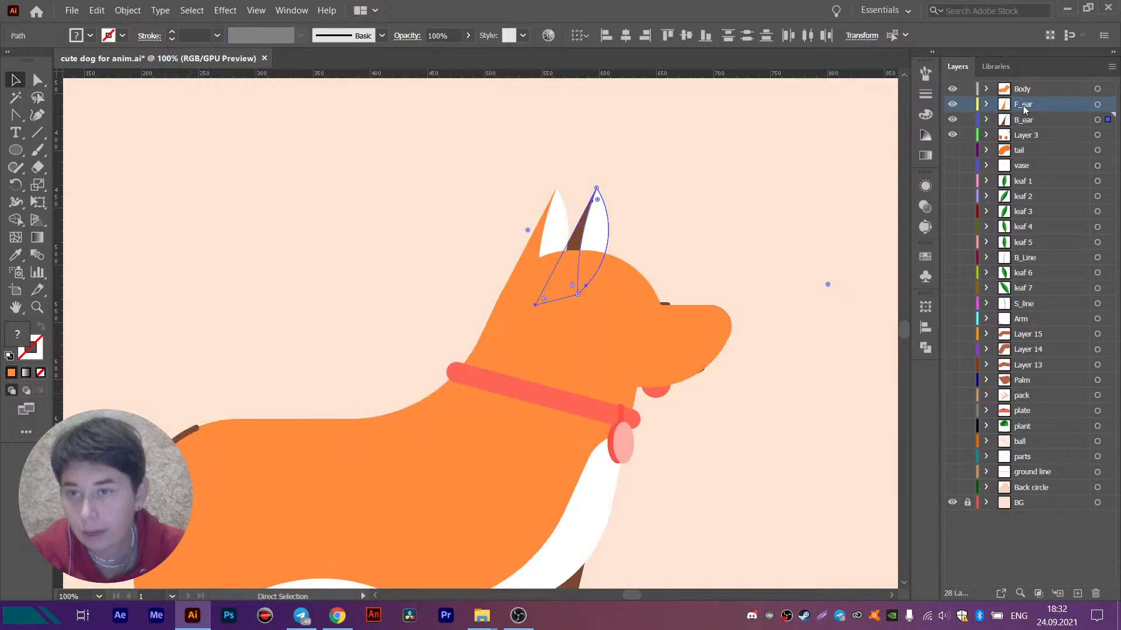
drag(1025, 105, 1029, 89)
key(v)
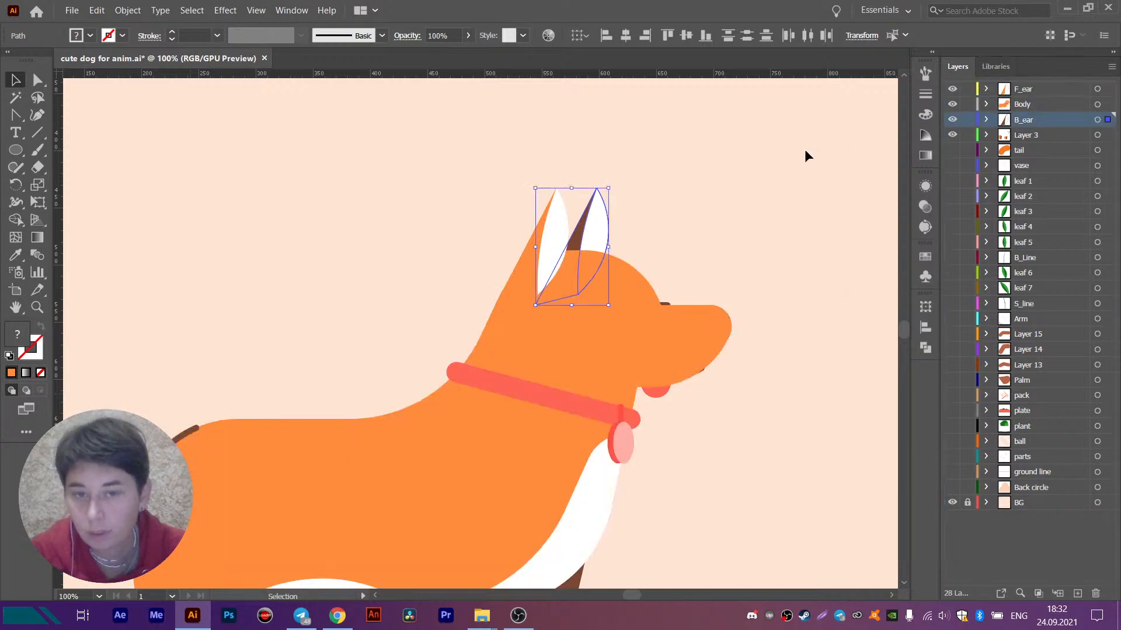
drag(952, 88, 958, 122)
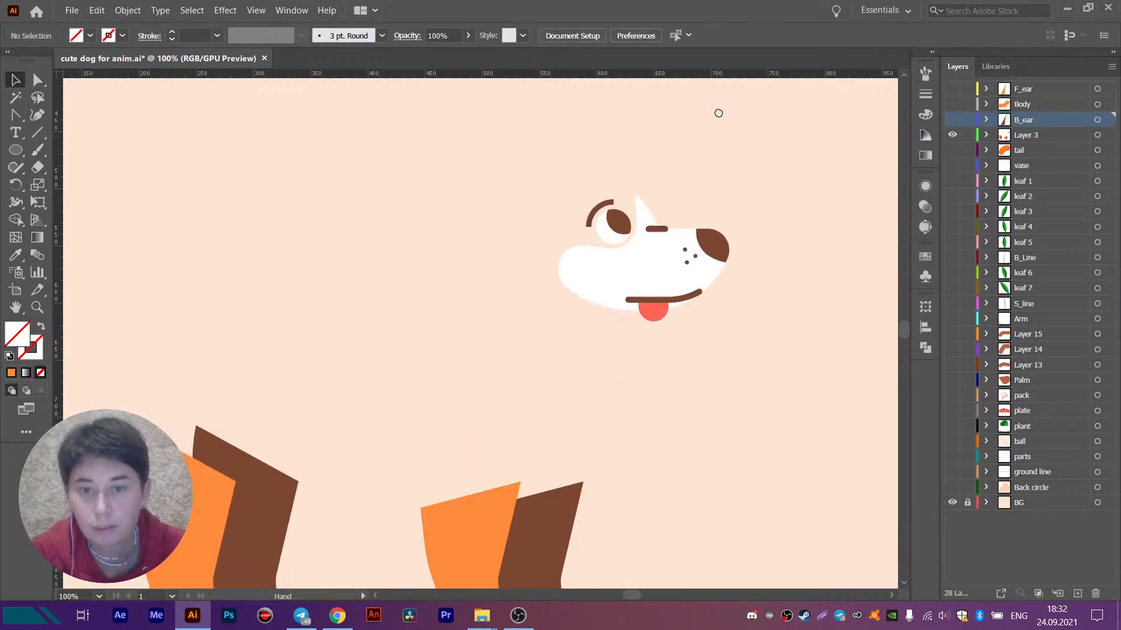
- Transfer the white muzzle, nose, whisker dots, mouth line and short snout line from Layer 3 in place to the front of Body, excluding the tongue
click(624, 302)
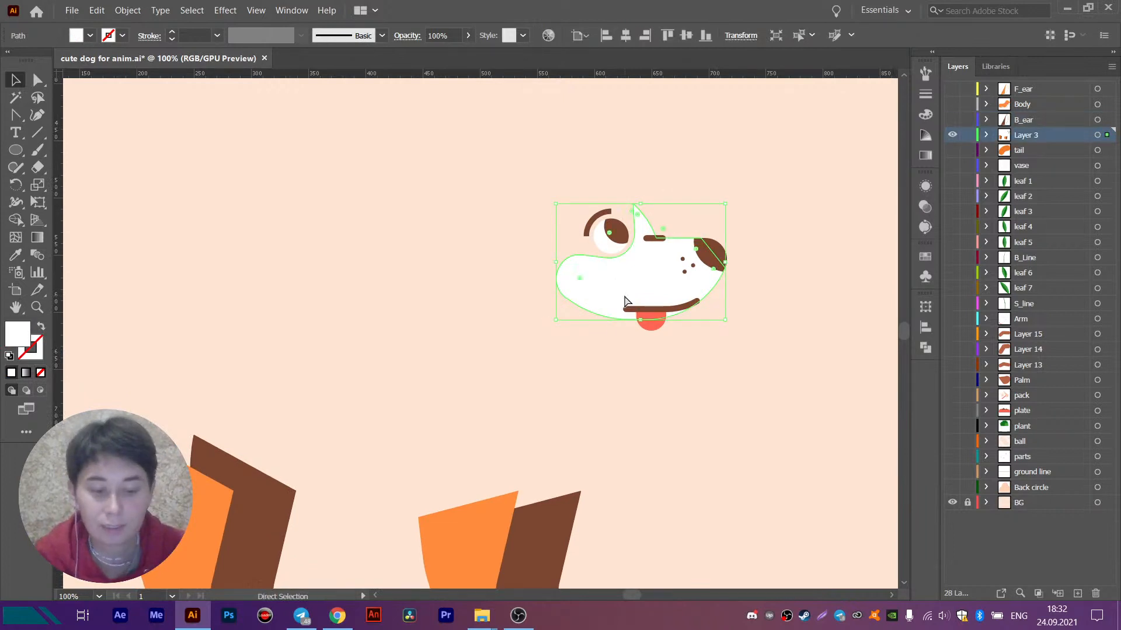
drag(773, 204, 637, 306)
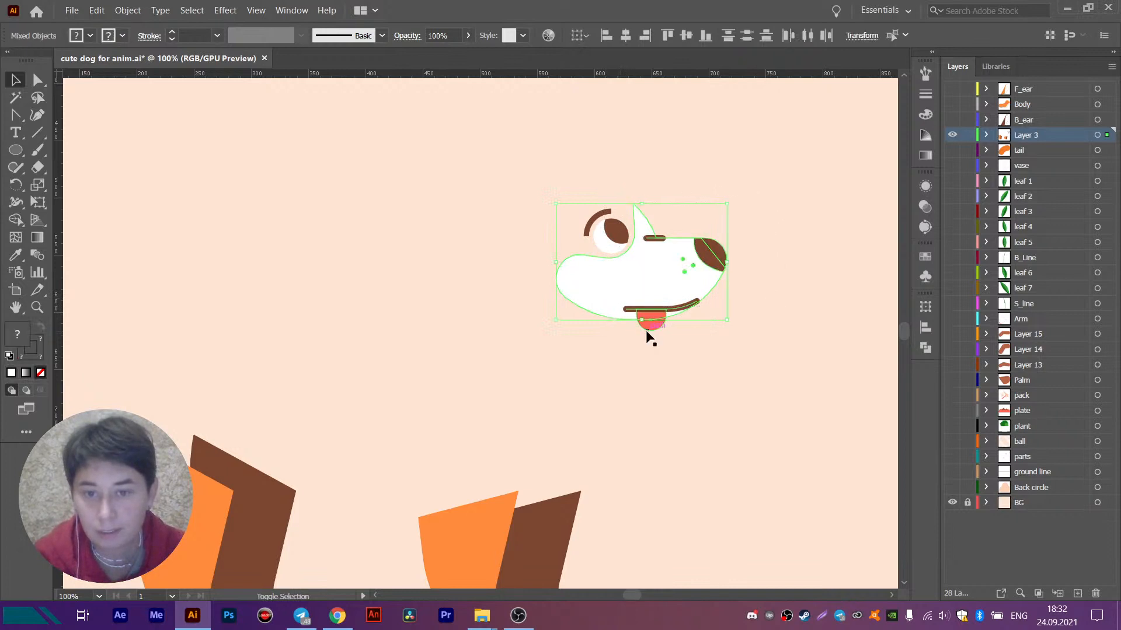
scroll(653, 330, up, 2)
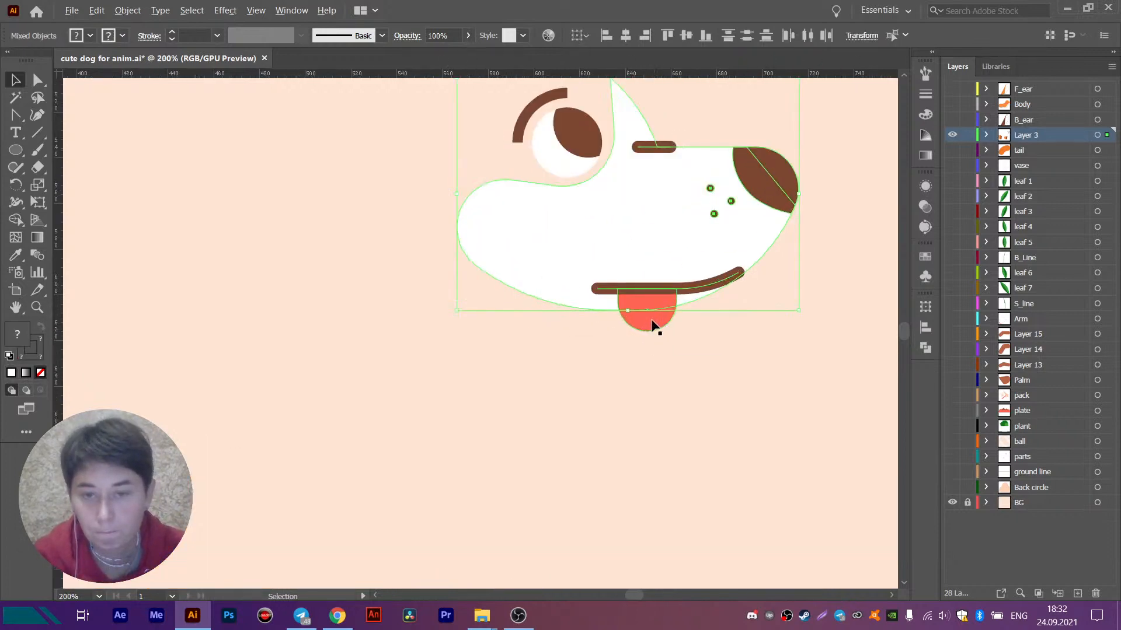
shift+click(658, 321)
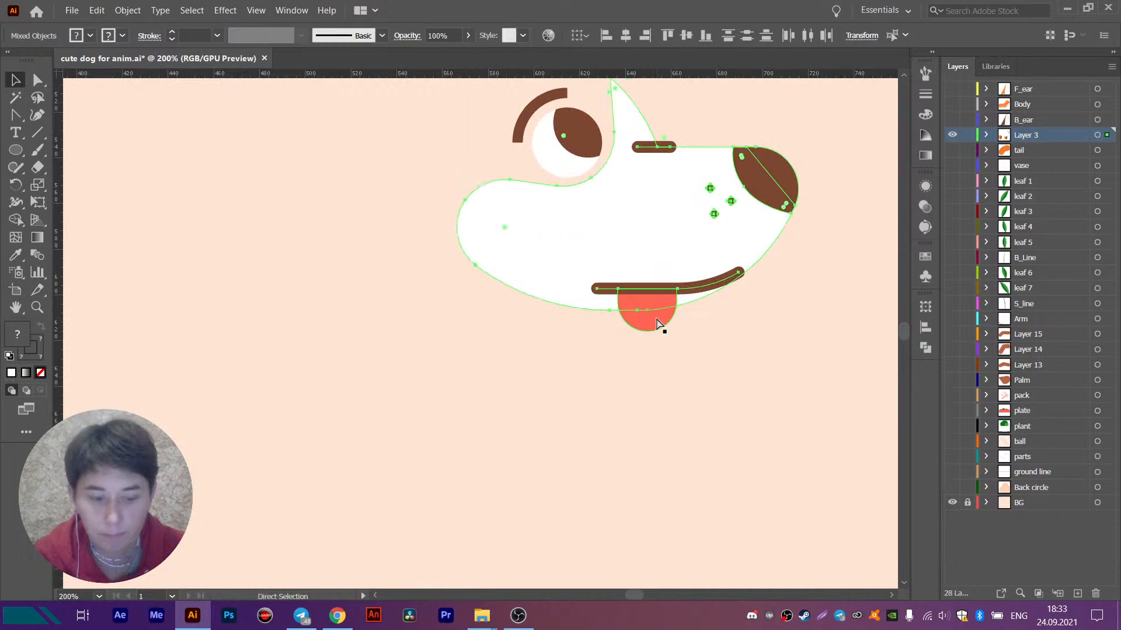
key(Delete)
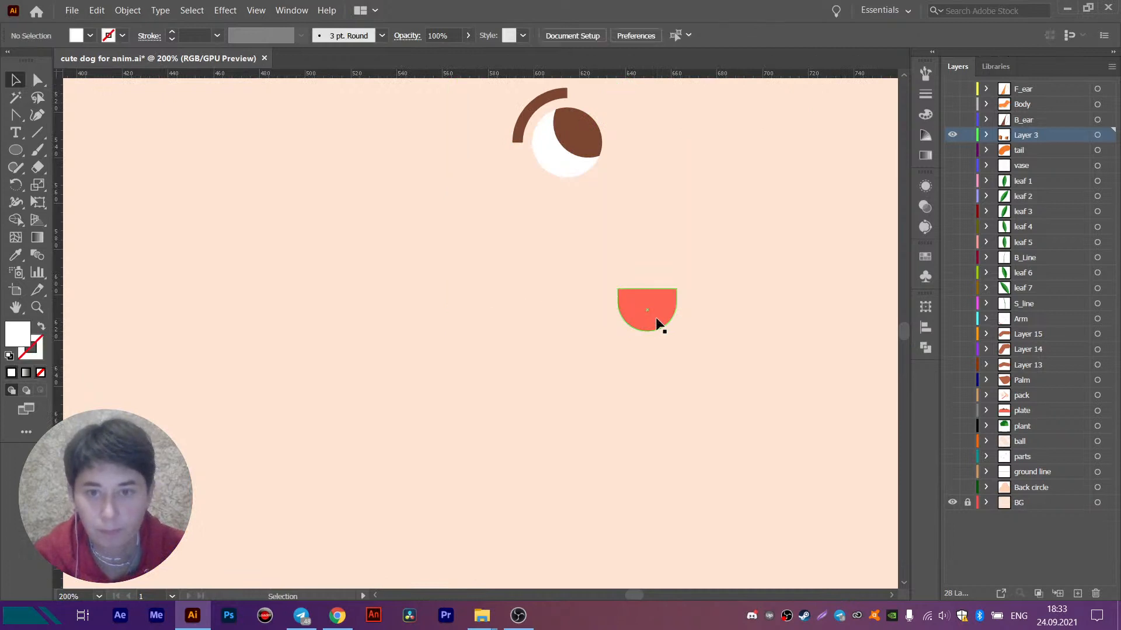
click(952, 104)
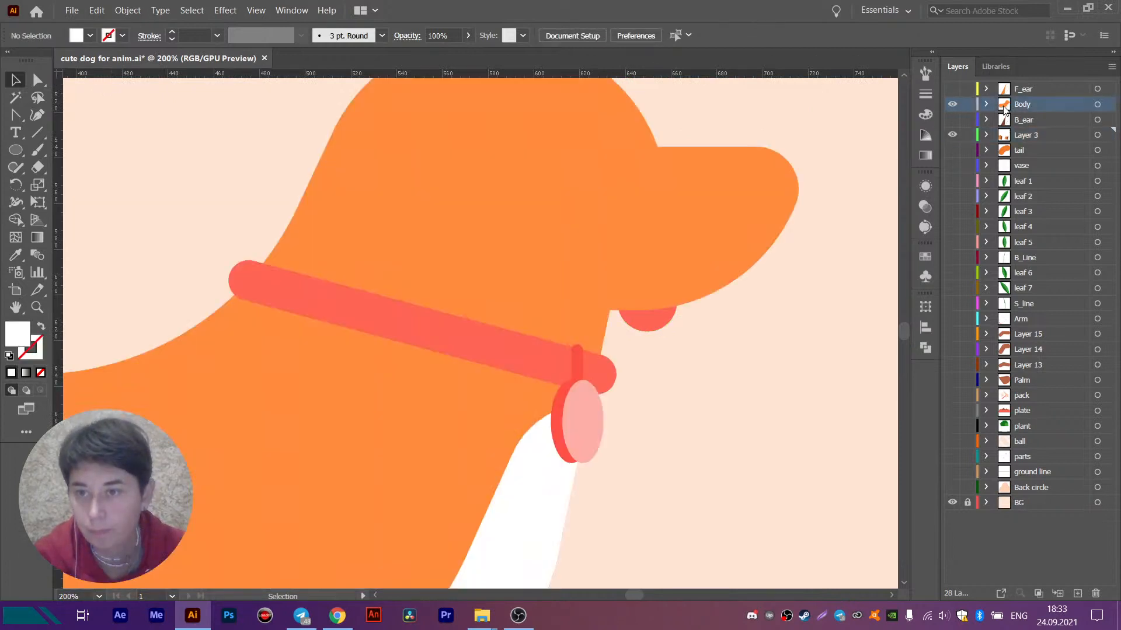
click(1097, 104)
key(ctrl+shift+bracketright)
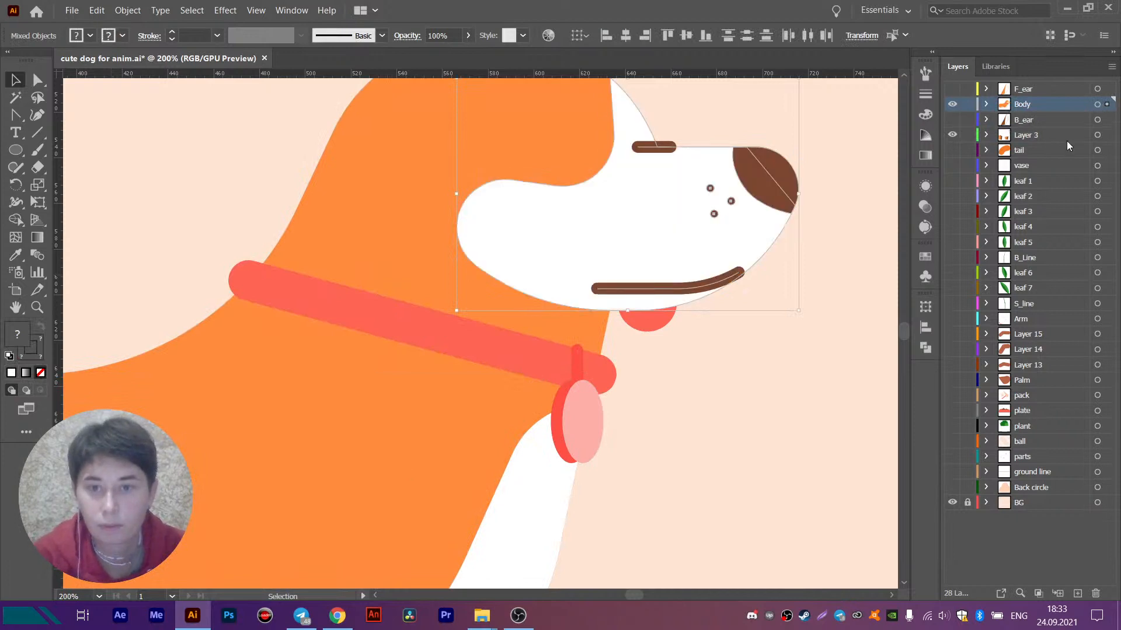
- Hide the Body layer and transfer the eye group with its brow from Layer 3 in place onto the upper of two new layers
scroll(783, 328, down, 1)
drag(759, 323, 649, 350)
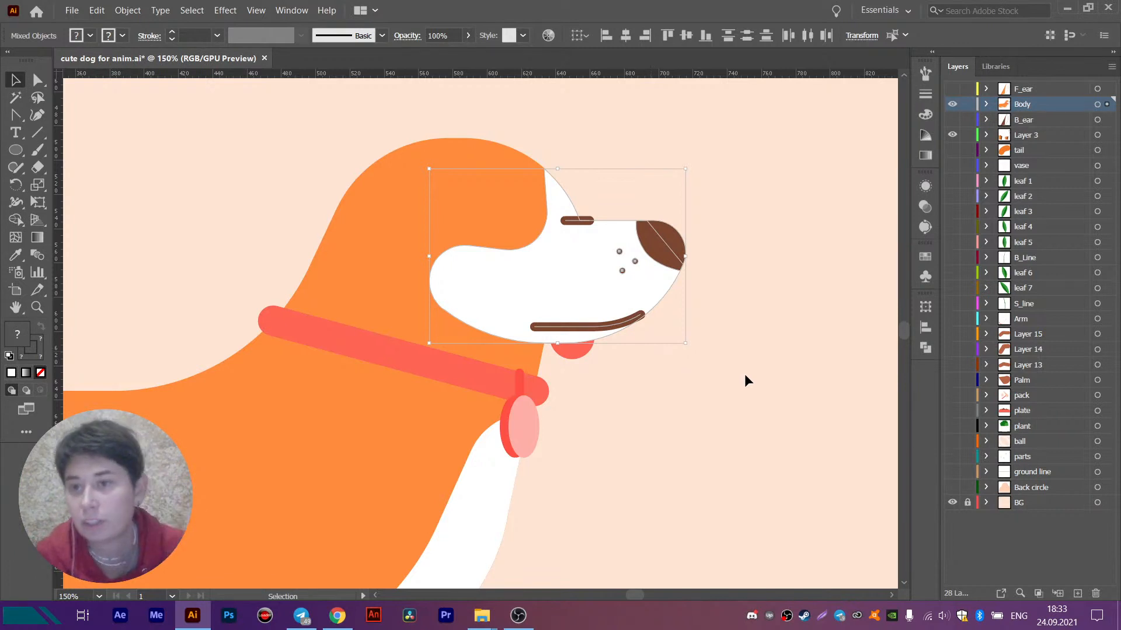
click(952, 119)
click(952, 104)
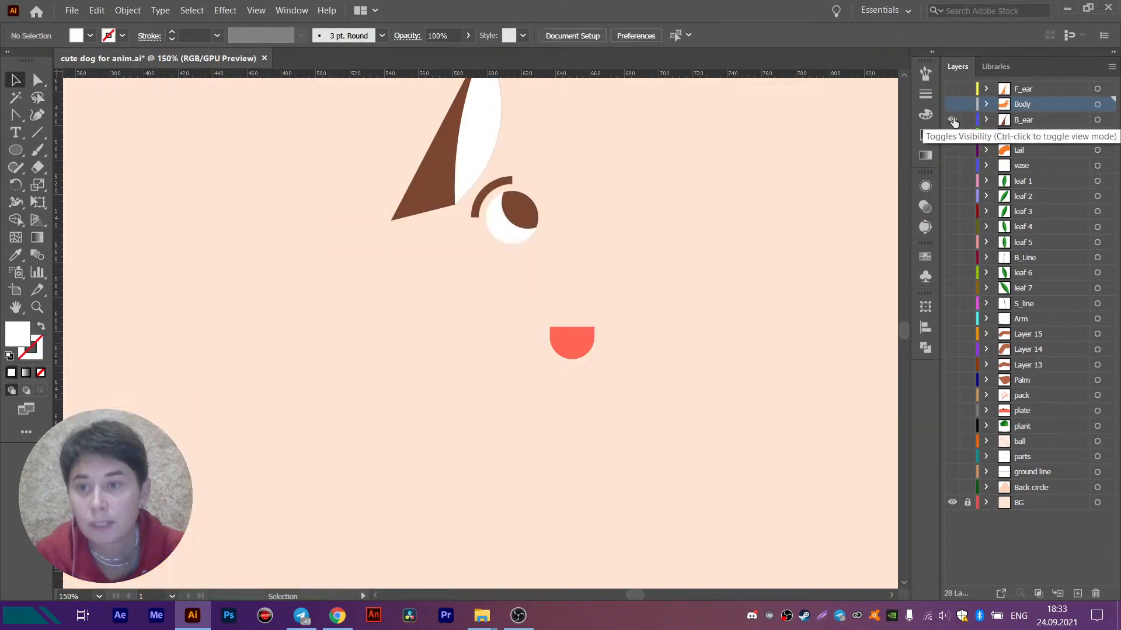
click(952, 119)
drag(406, 161, 596, 268)
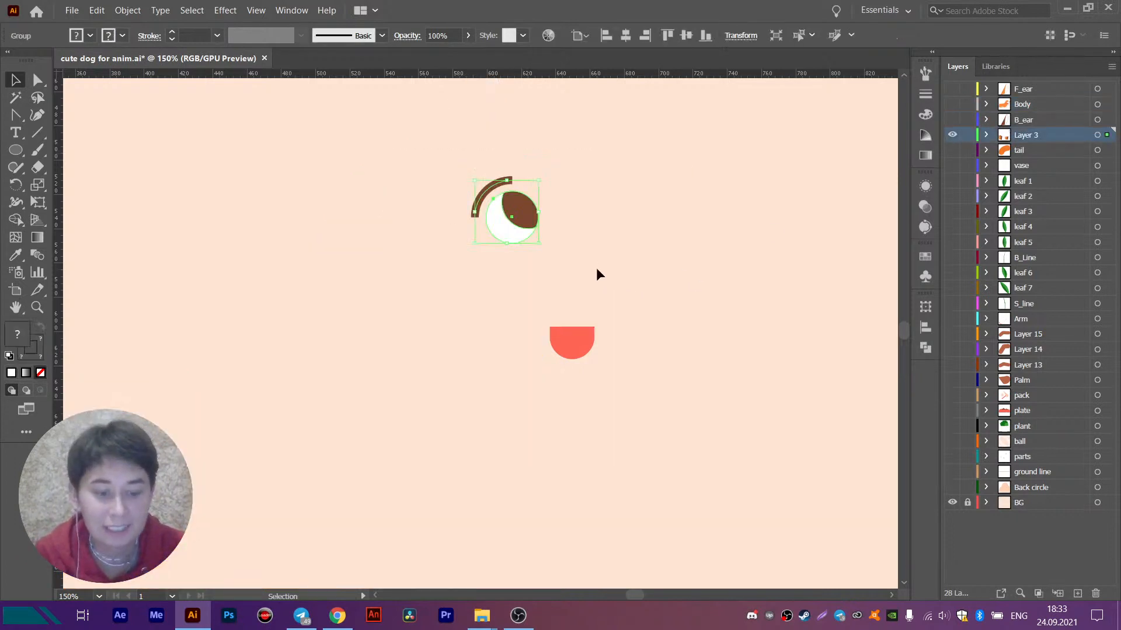
key(ctrl+3)
key(ctrl+l)
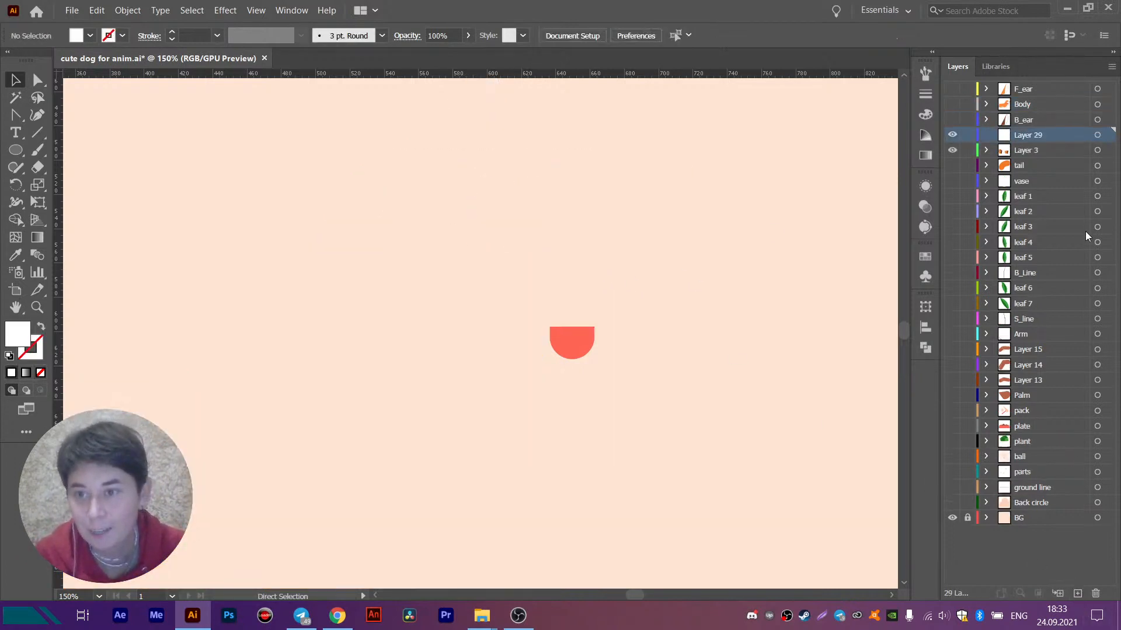
key(ctrl+l)
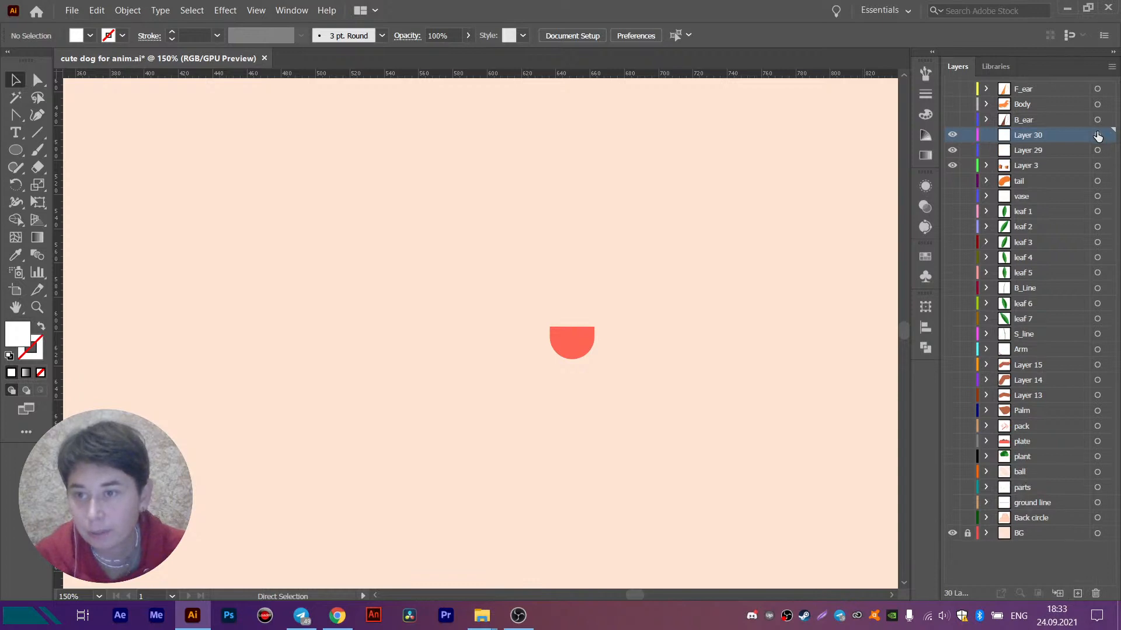
key(ctrl+f)
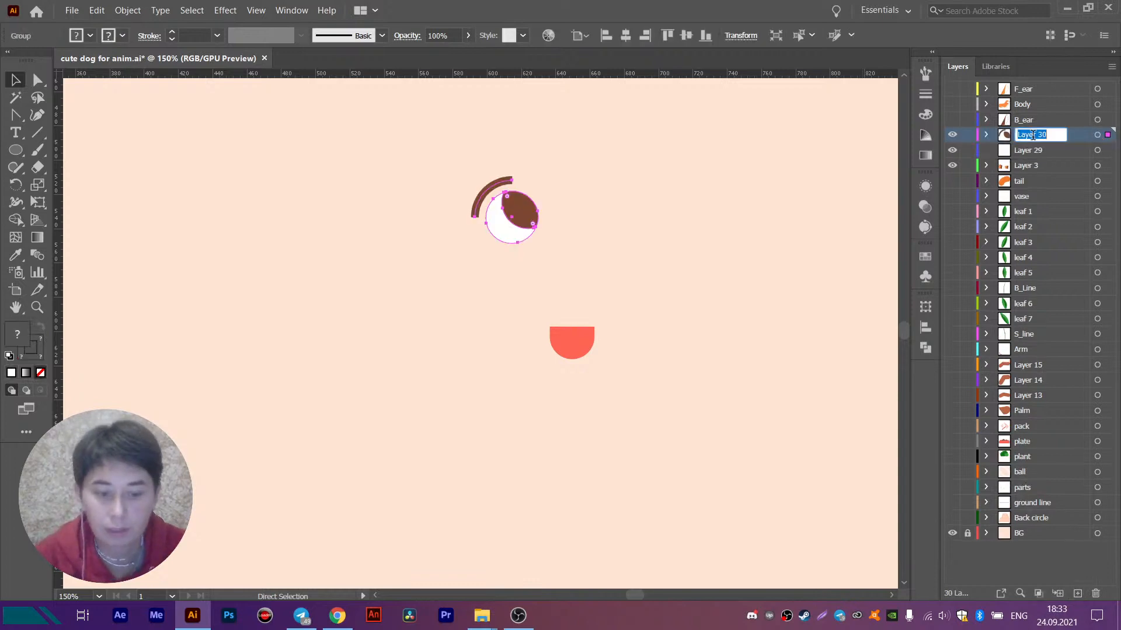
- Name the eye group's layer eye, move it between F_ear and Body, and hide it, keeping Layer 29 visible
text(eye)
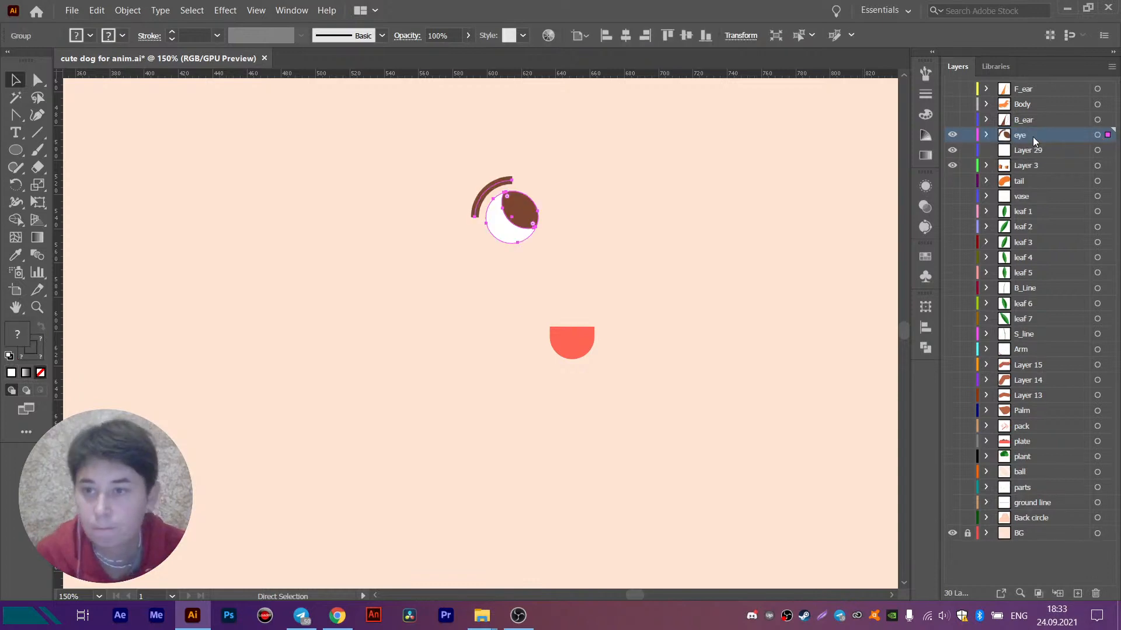
drag(1032, 137, 1022, 111)
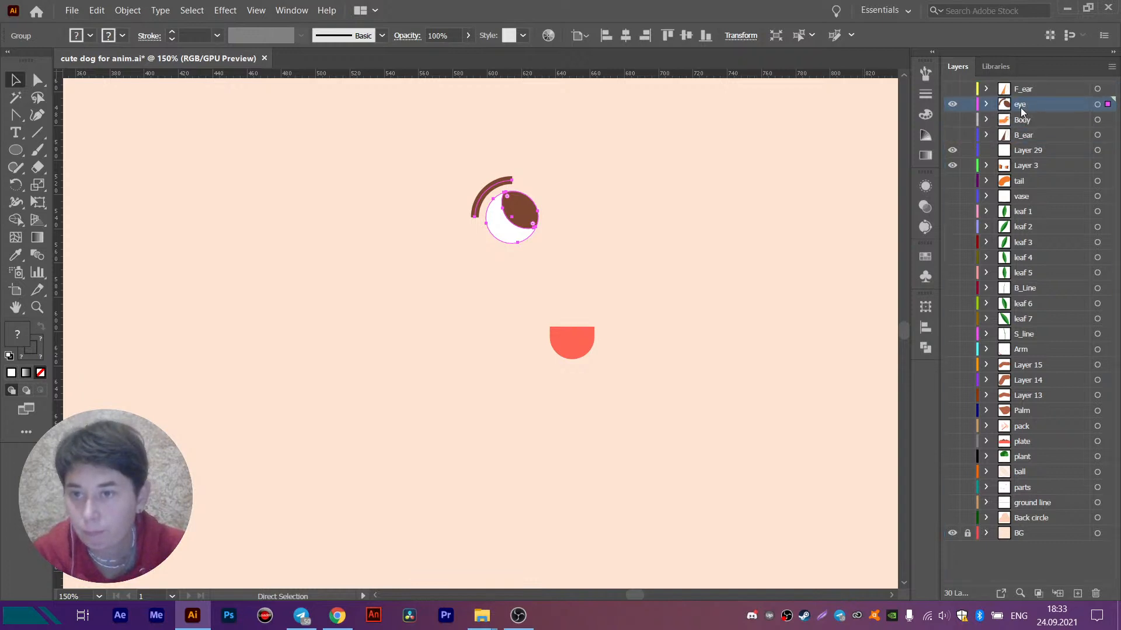
click(952, 104)
click(952, 150)
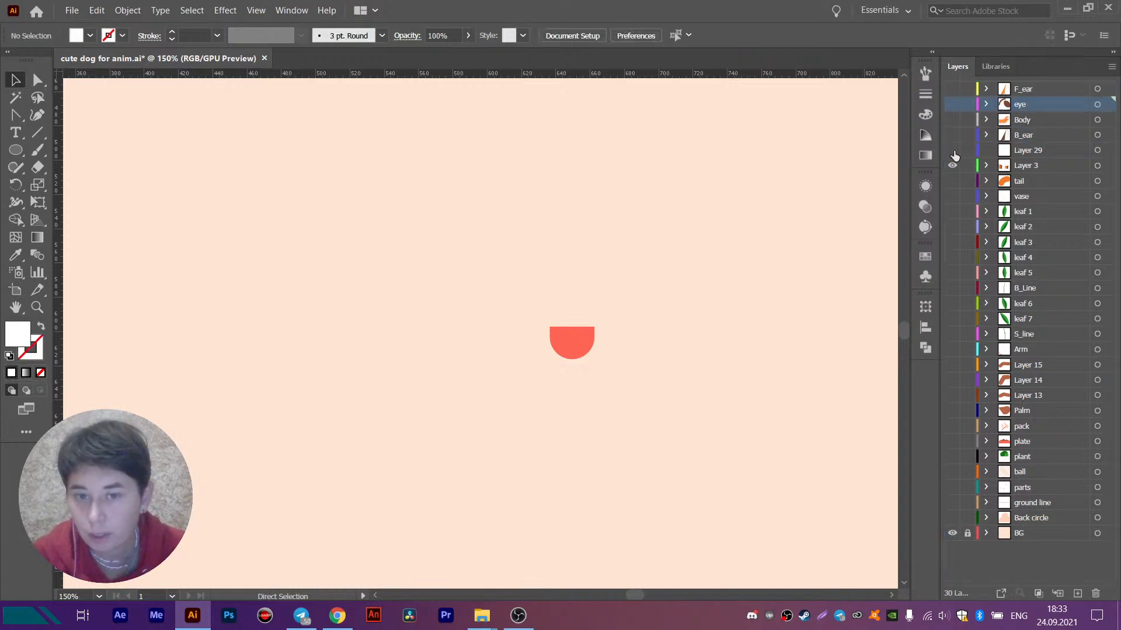
click(952, 150)
- Show the Body layer and transfer the red tongue from Layer 3 in place onto a new layer directly above Body
scroll(589, 345, down, 4)
scroll(586, 346, up, 2)
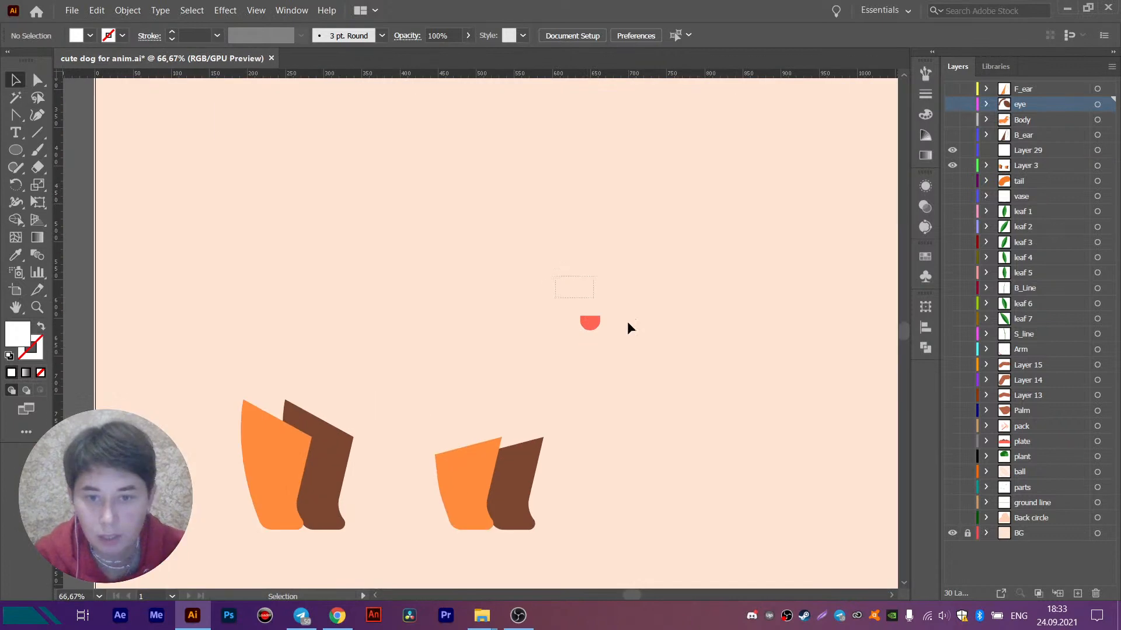
drag(627, 322, 640, 338)
key(ctrl+x)
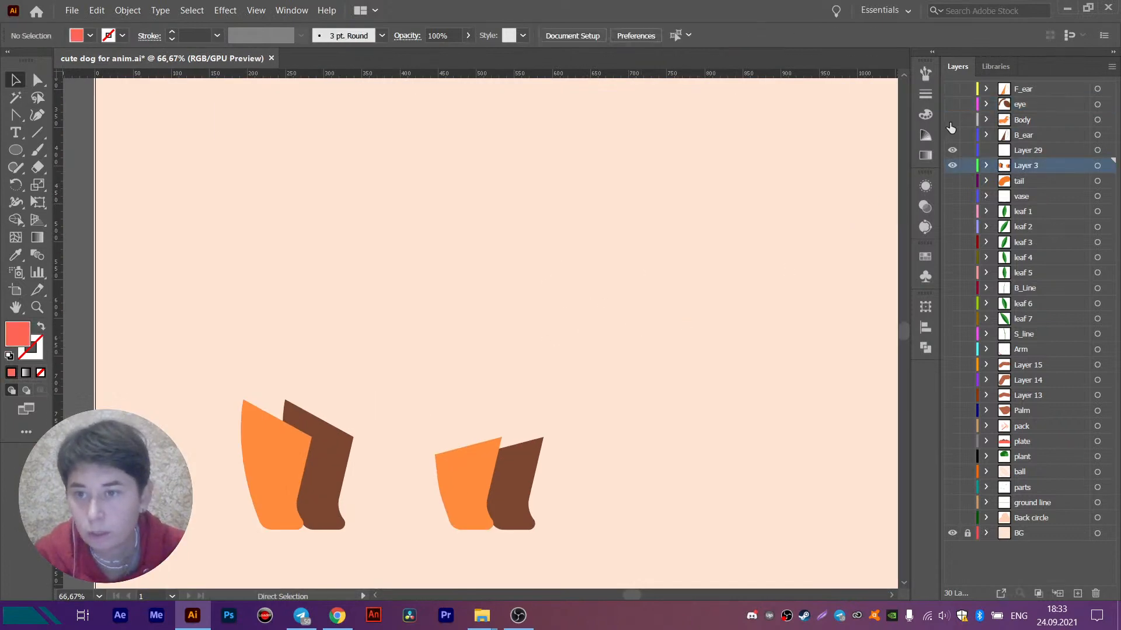
click(951, 120)
click(1026, 122)
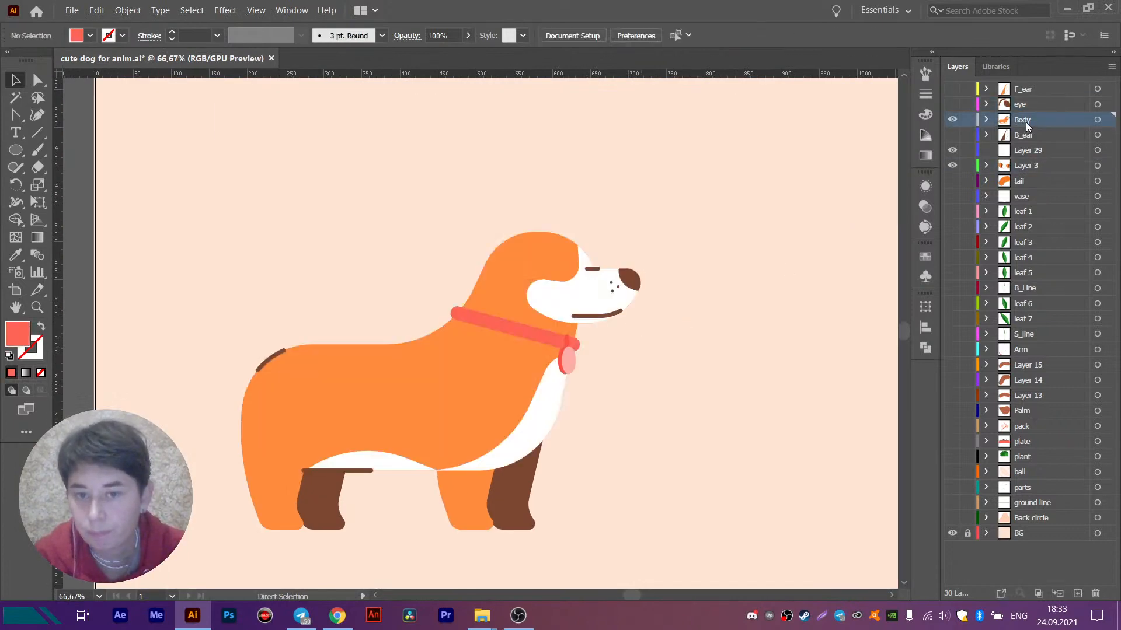
click(1078, 596)
key(ctrl+f)
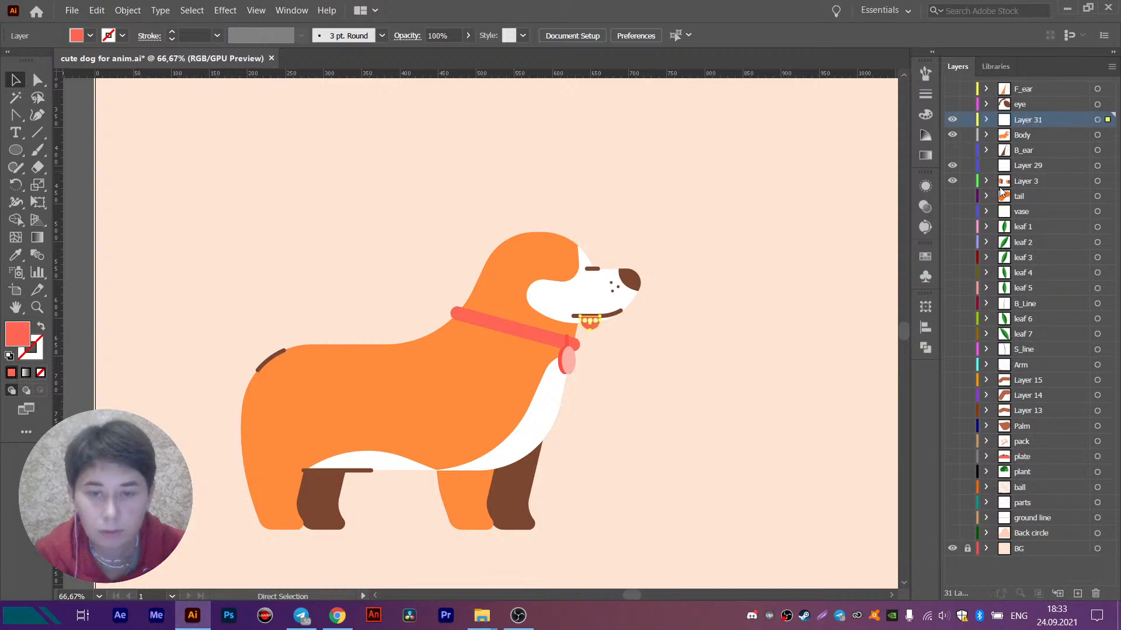
- Transfer the brown mouth line from Body in place to the tongue's layer, in front of the tongue
scroll(607, 318, up, 5)
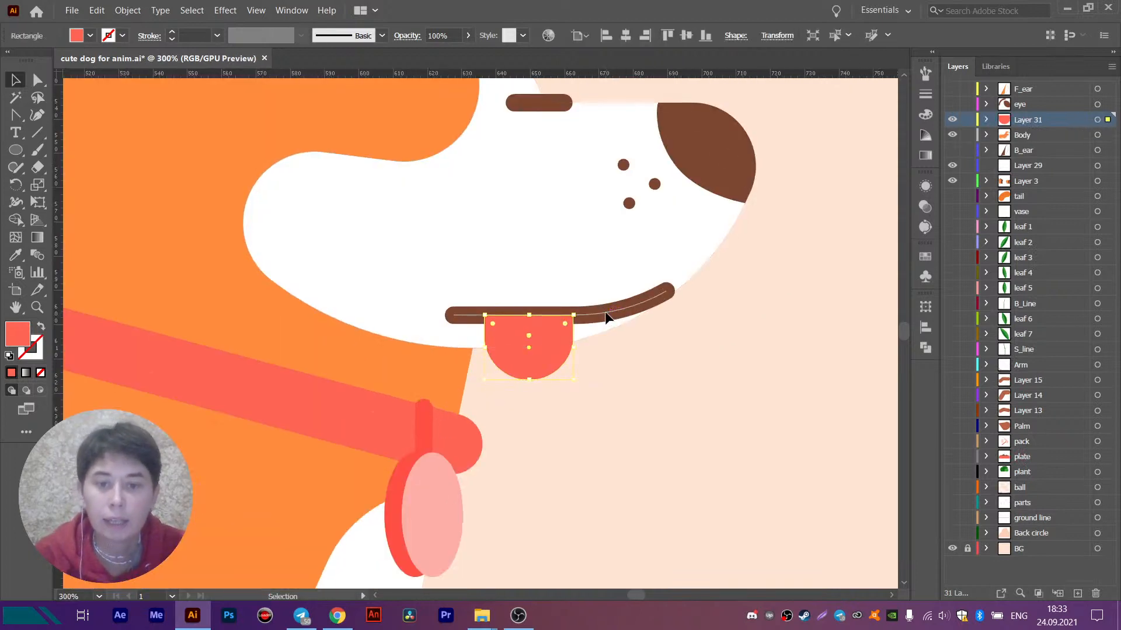
click(605, 316)
key(Delete)
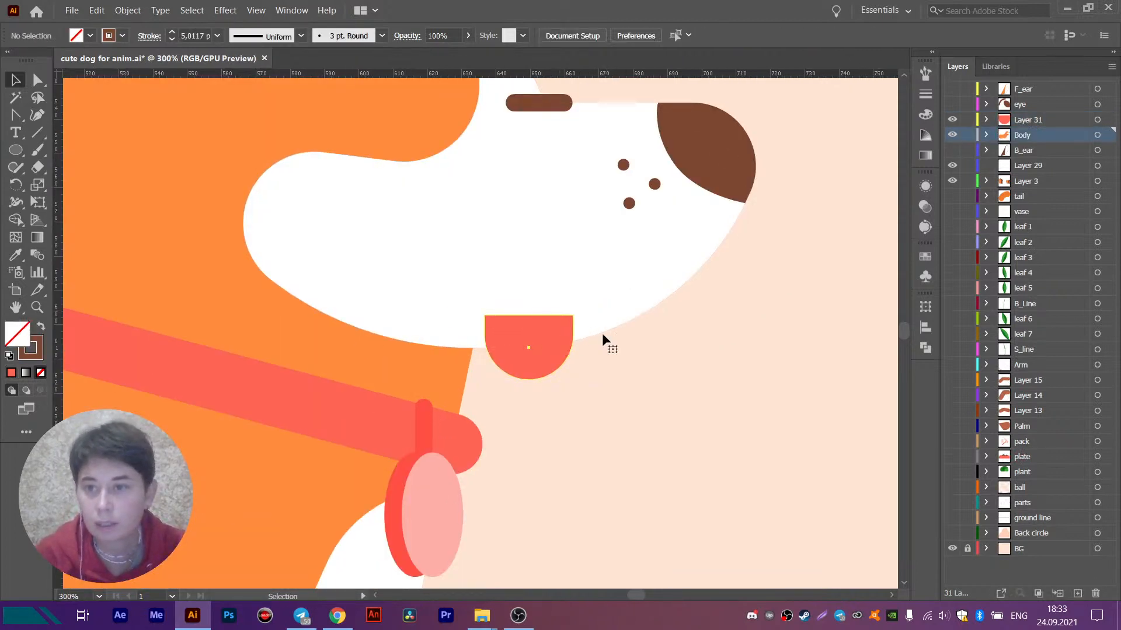
click(1097, 120)
key(ctrl+f)
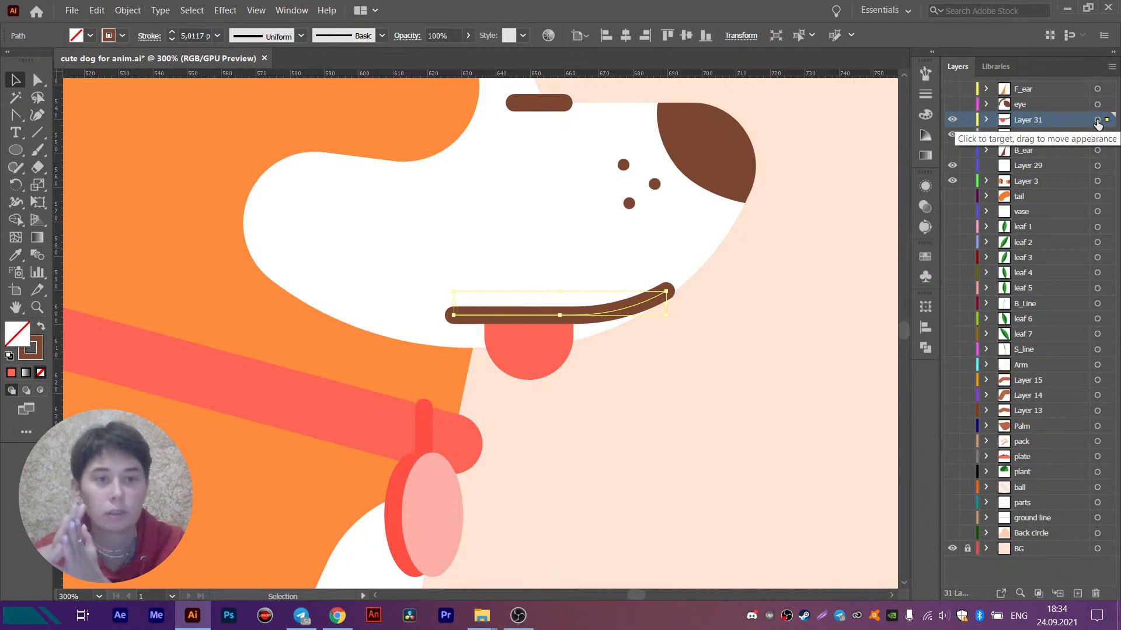
- Rename the layer holding the tongue and mouth line as mouth, and hide it
double_click(1041, 121)
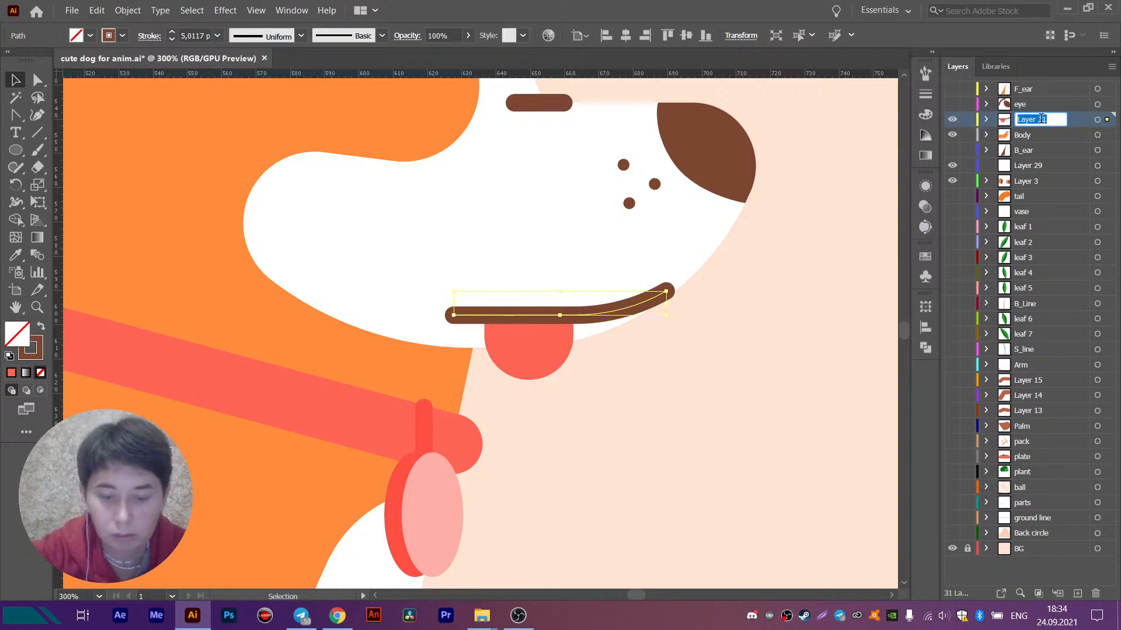
text(mouth)
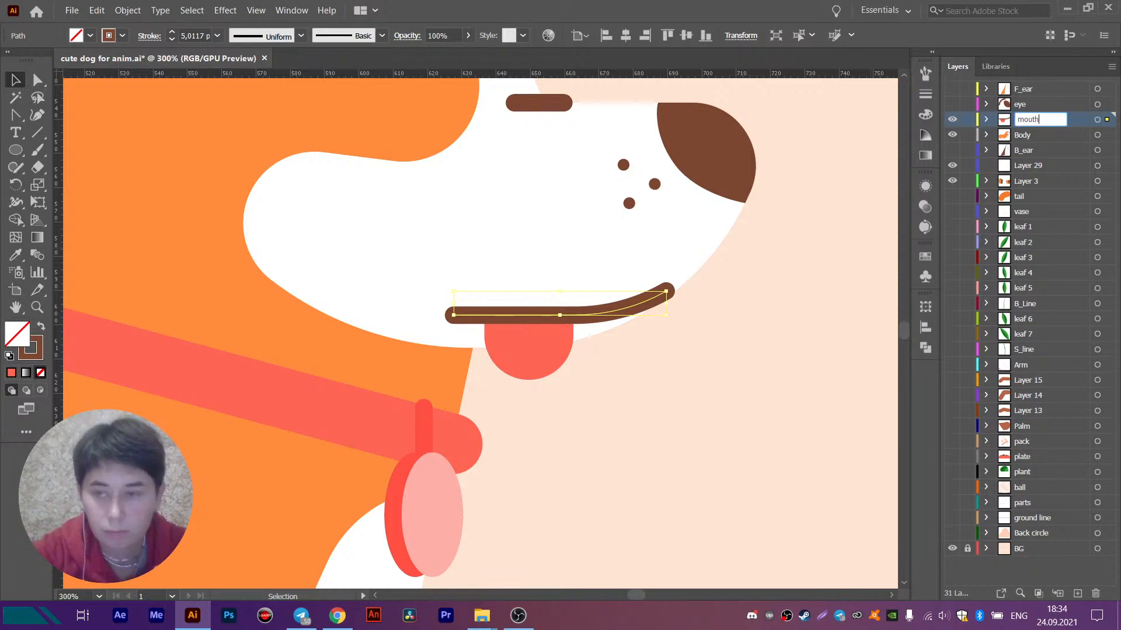
key(Return)
click(952, 119)
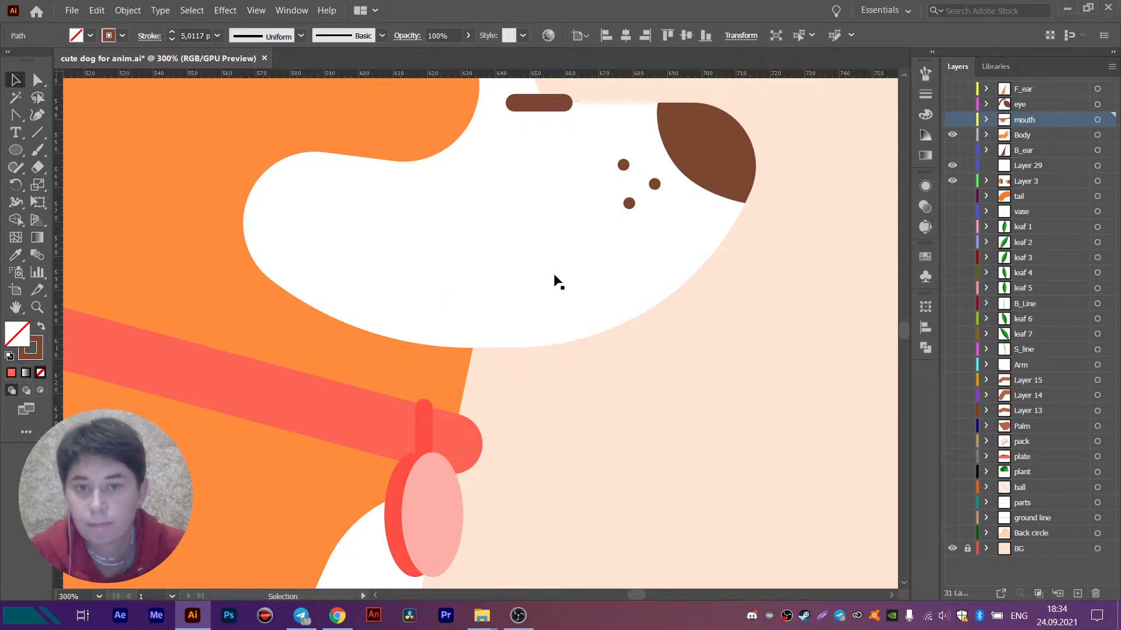
- Show the eye layer and give the brow line above the eye a round stroke cap
scroll(555, 280, down, 1)
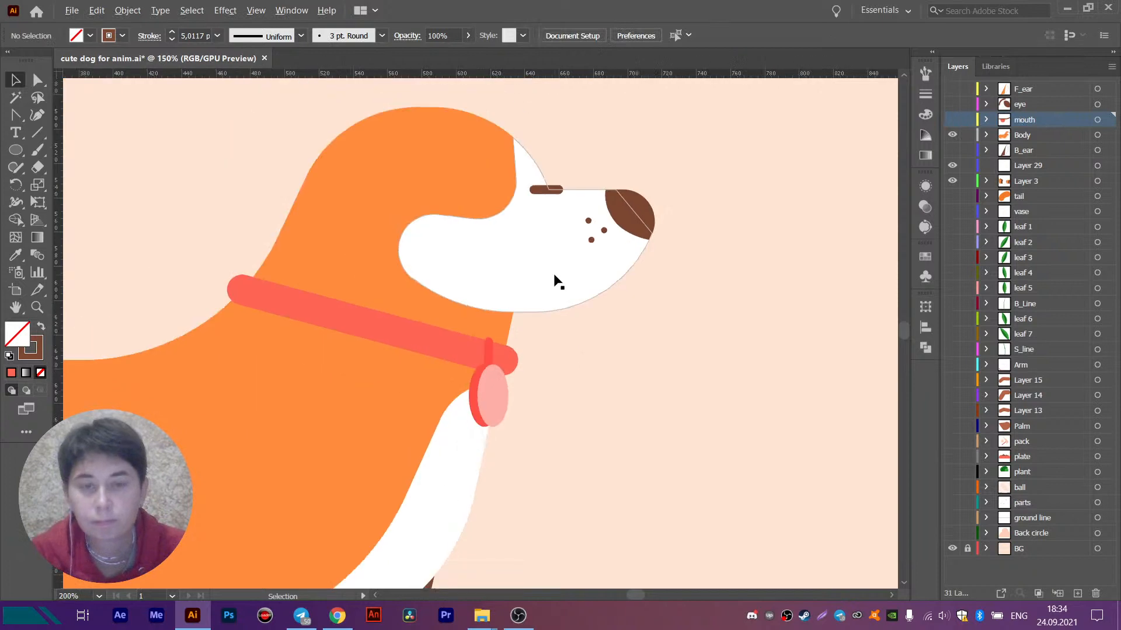
click(952, 104)
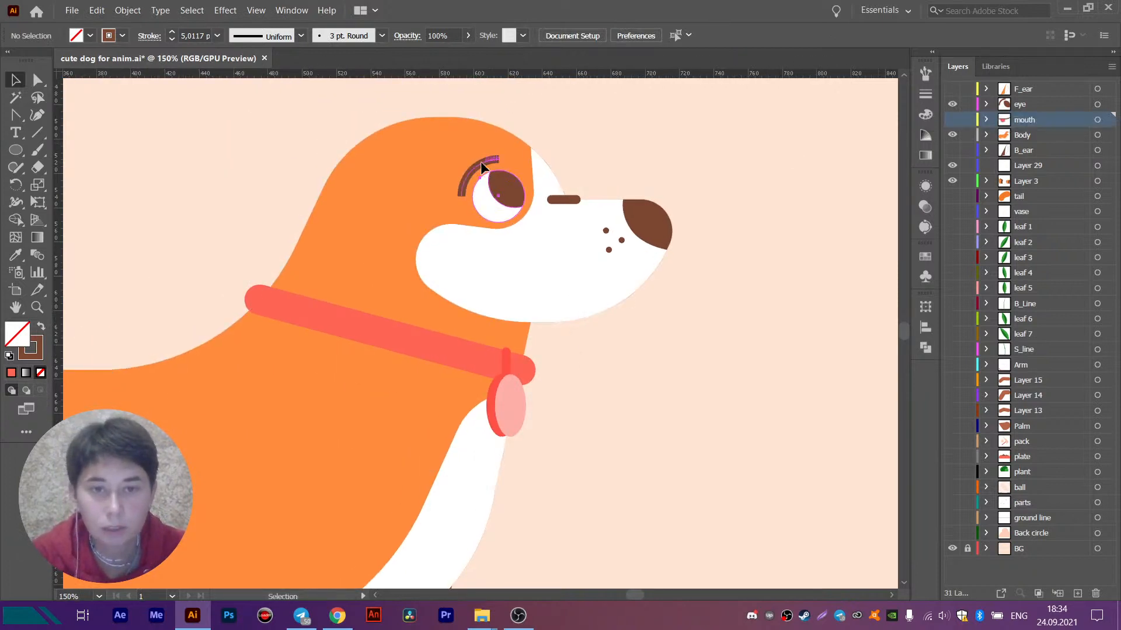
click(504, 188)
ctrl+click(496, 159)
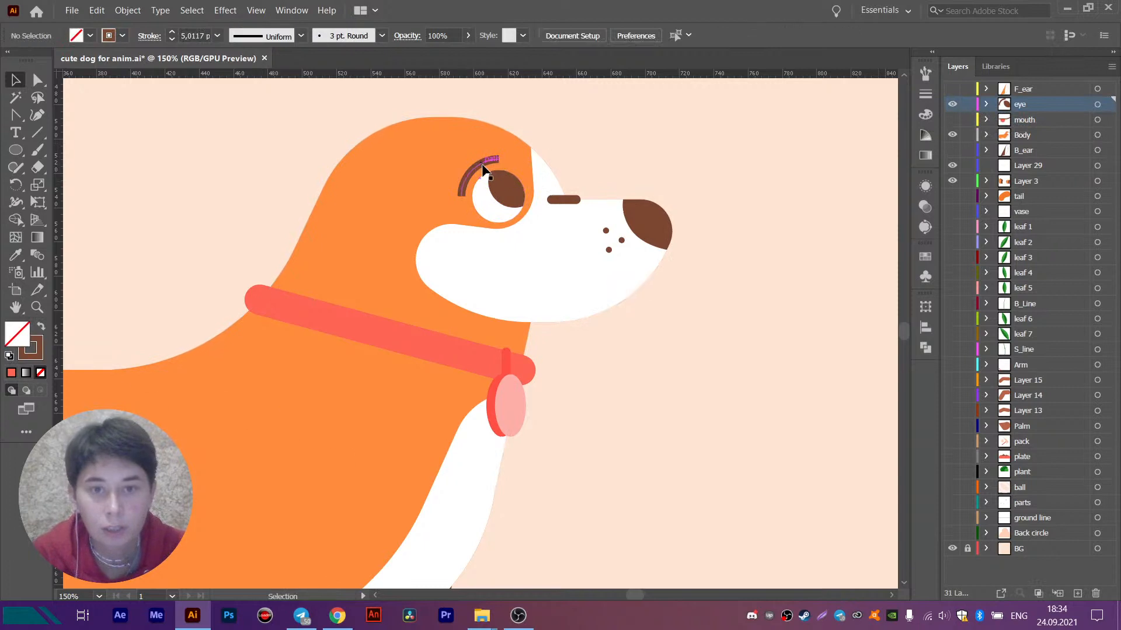
scroll(497, 163, up, 2)
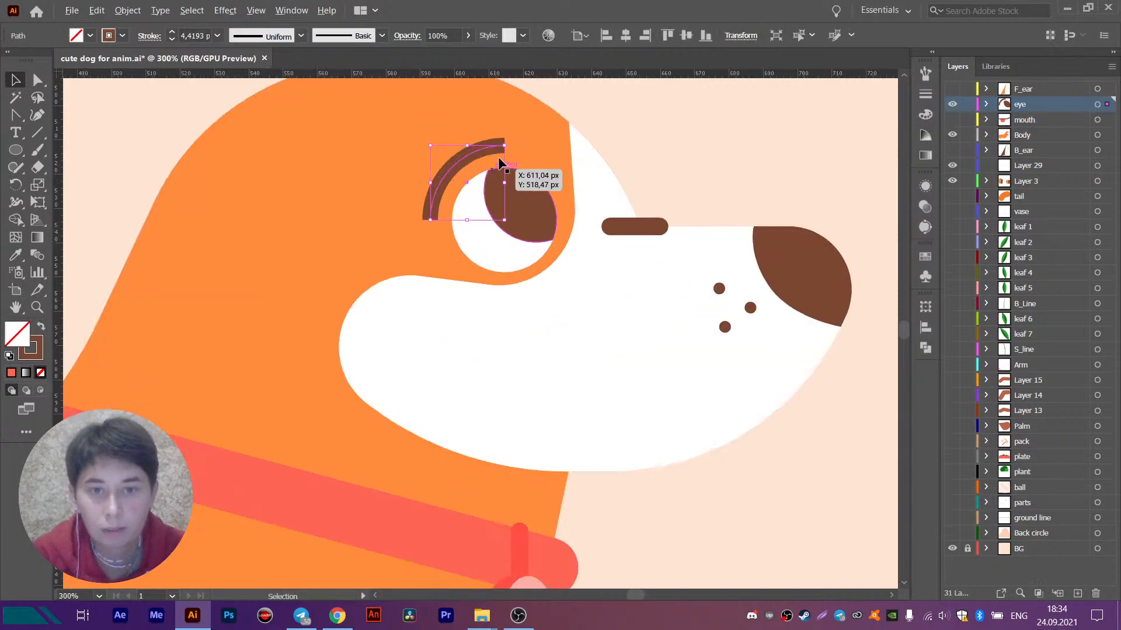
click(150, 37)
click(74, 91)
click(75, 72)
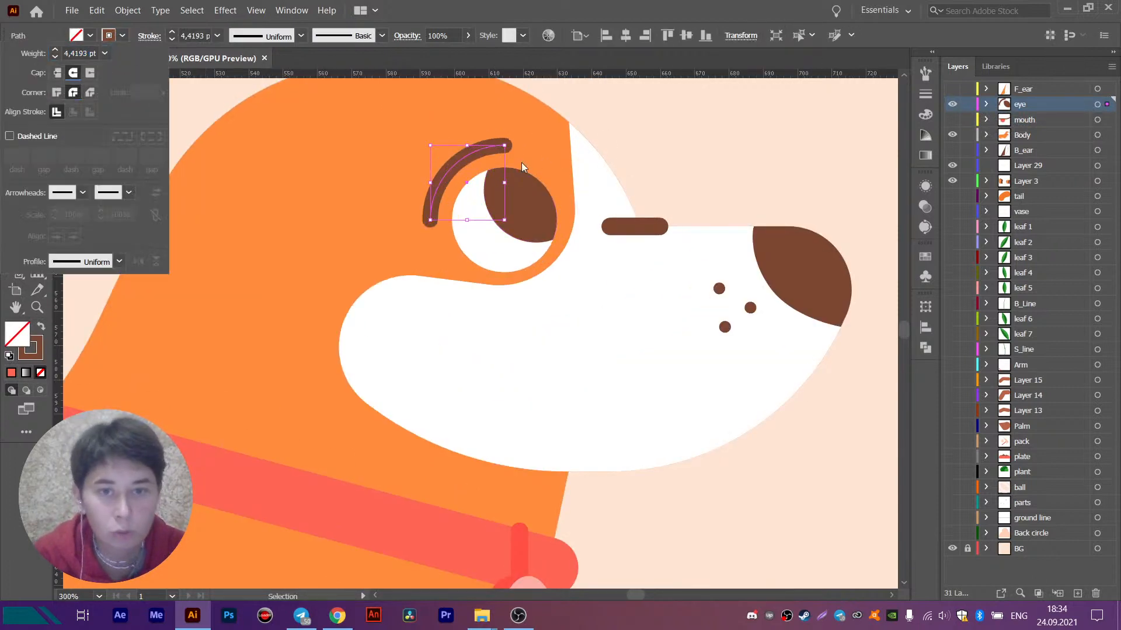
- Transfer the collar's oval pendant group from Body in place onto a new layer between mouth and Body, keeping the layer's default name
scroll(701, 124, down, 1)
drag(544, 287, 602, 229)
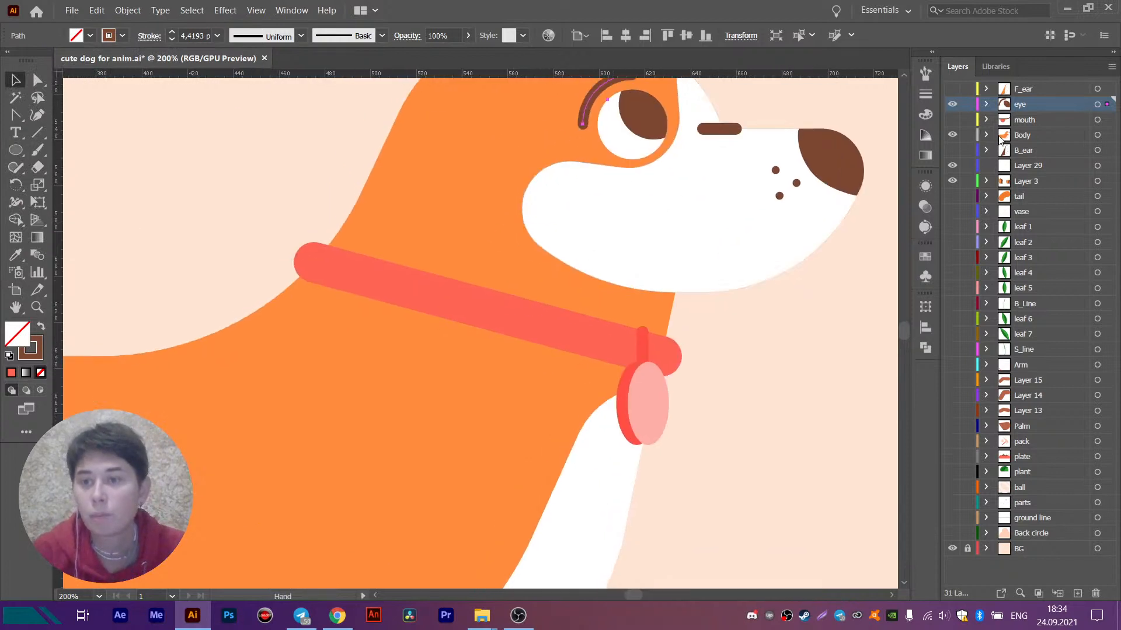
click(647, 408)
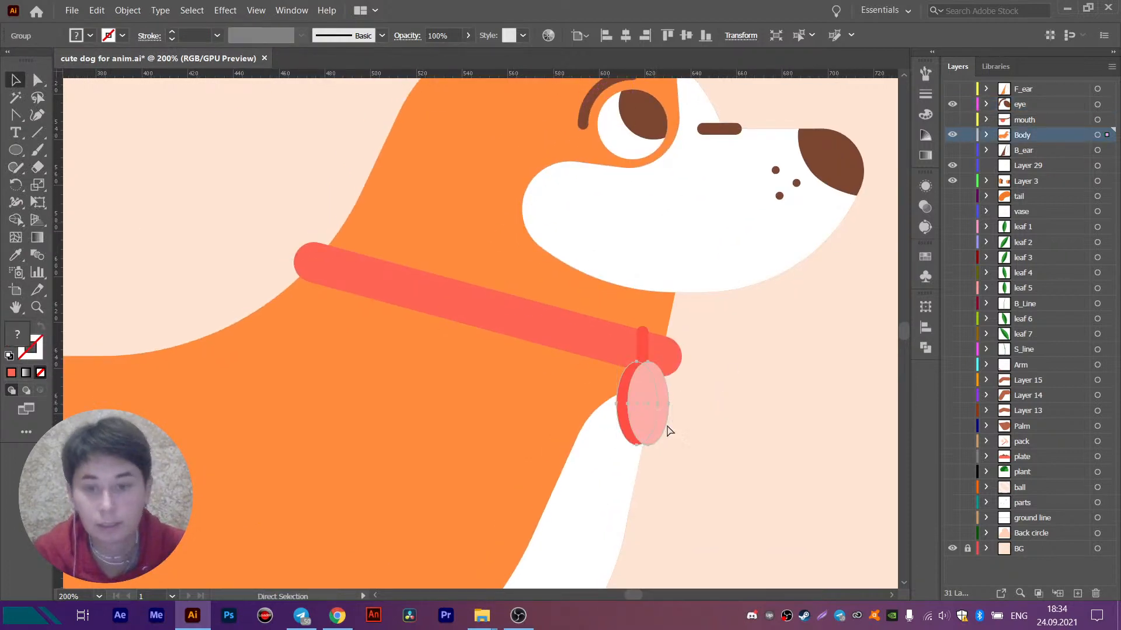
key(ctrl+x)
click(1074, 593)
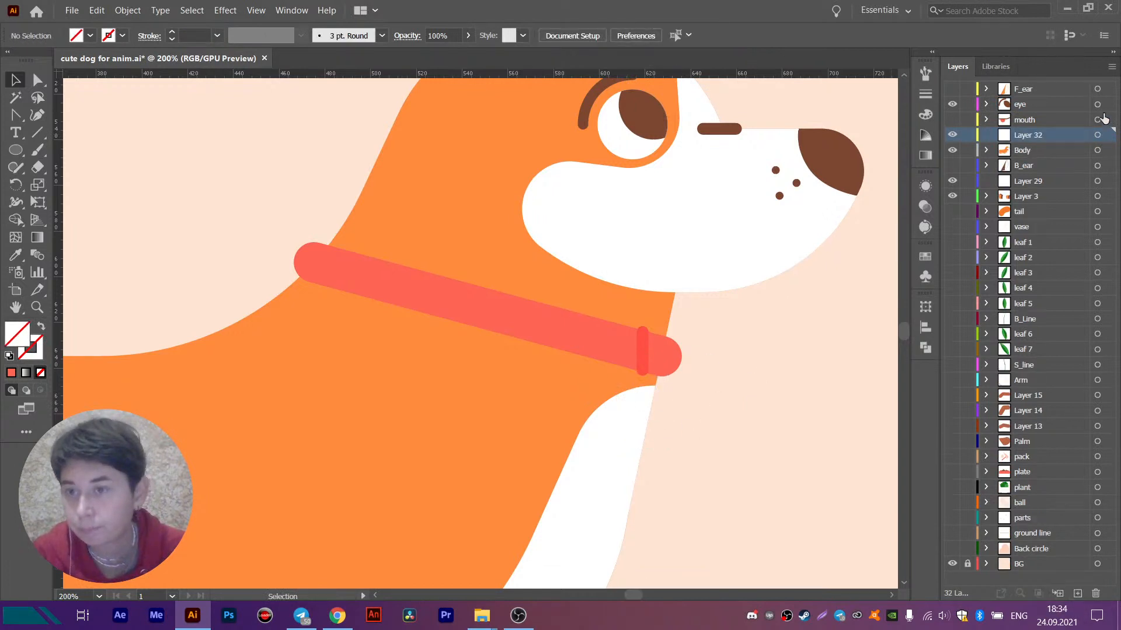
key(ctrl+f)
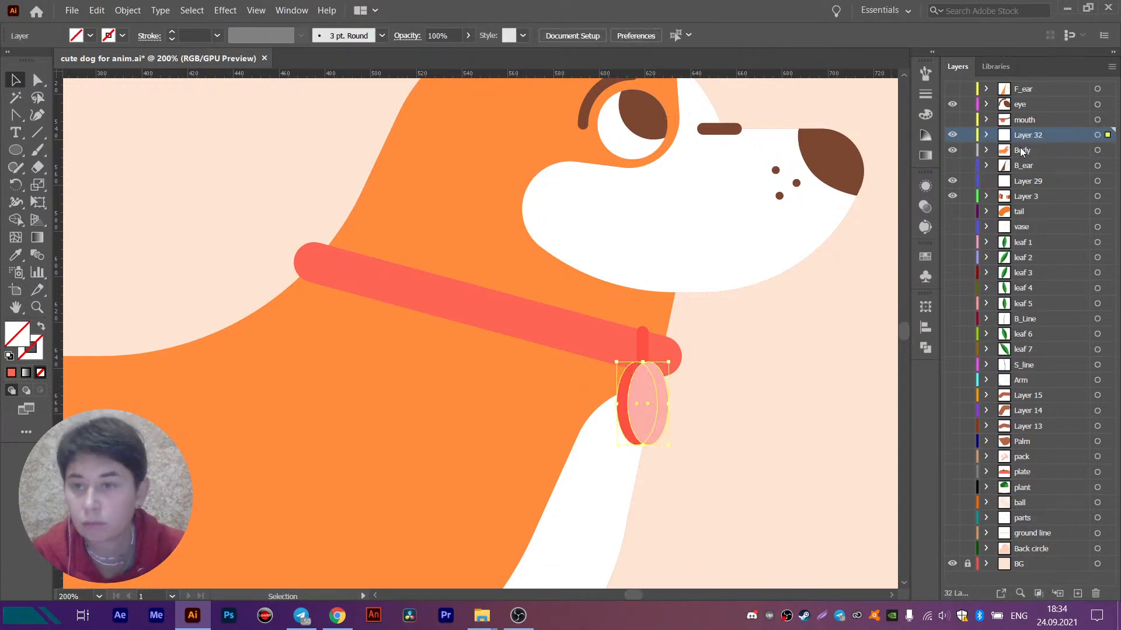
double_click(1028, 135)
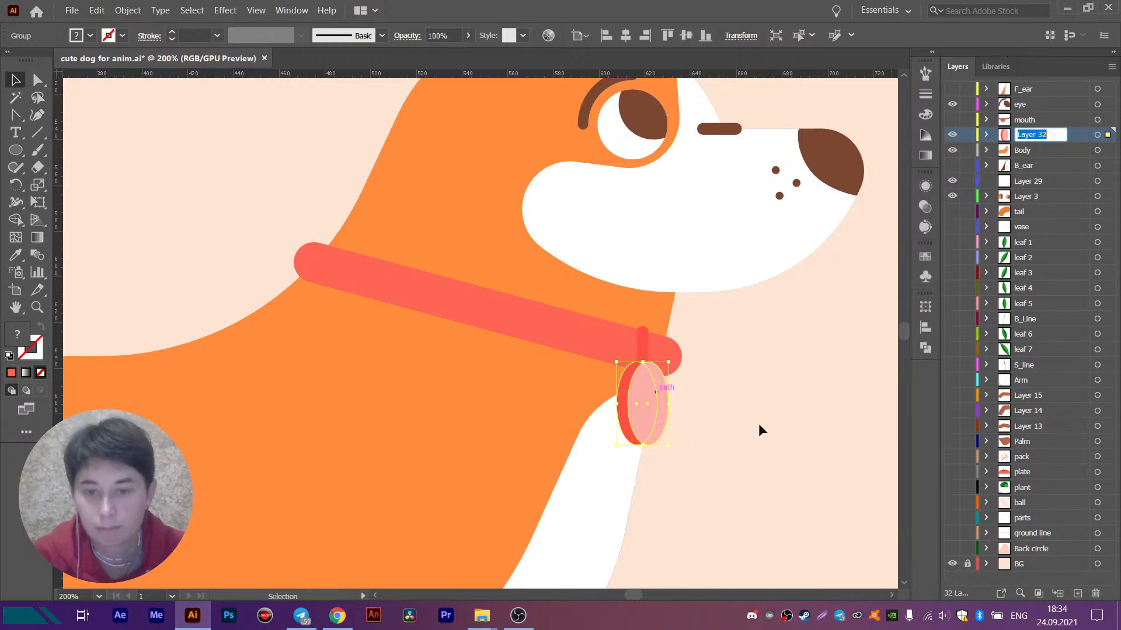
click(718, 431)
scroll(718, 431, up, 2)
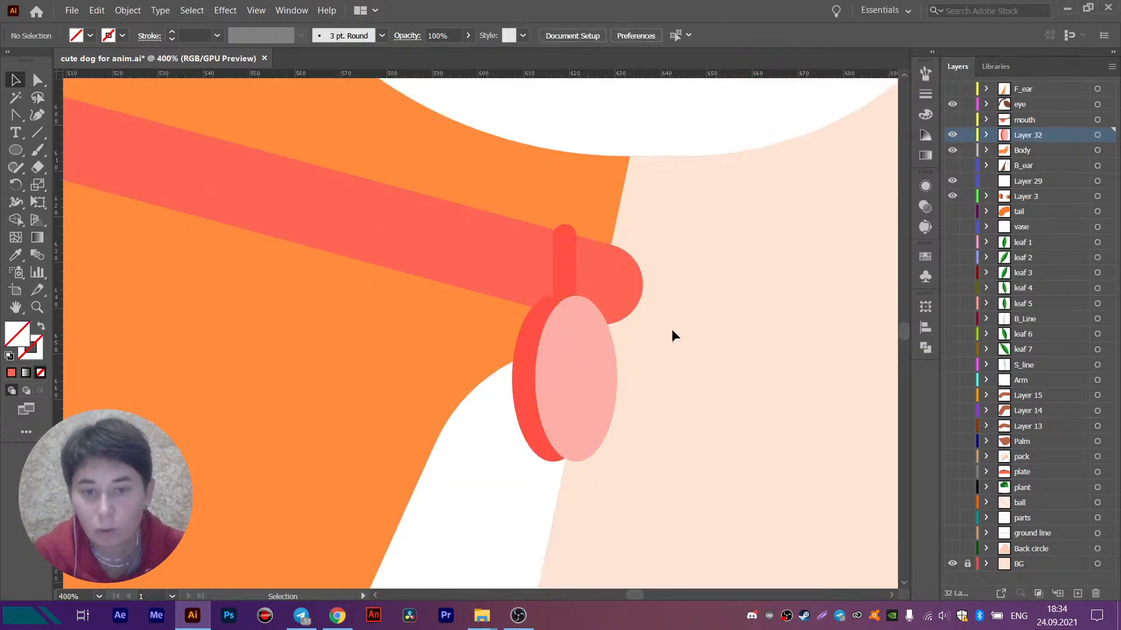
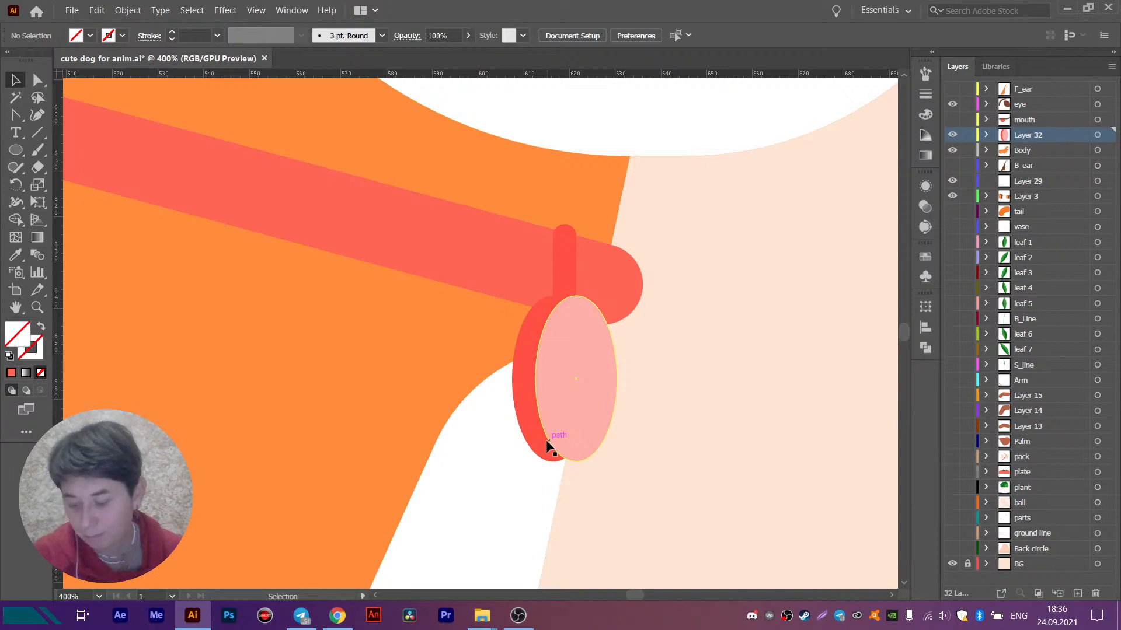
- Show the mouth and F_ear layers again so the tongue and front ear appear on the dog
scroll(514, 448, down, 2)
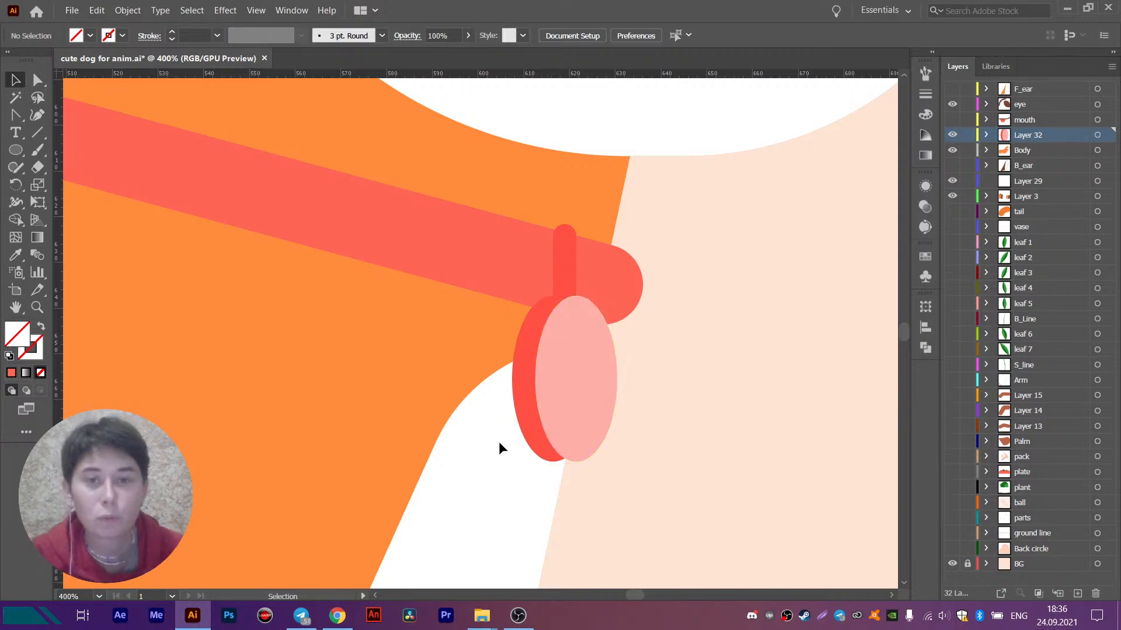
scroll(590, 351, down, 3)
scroll(612, 390, down, 1)
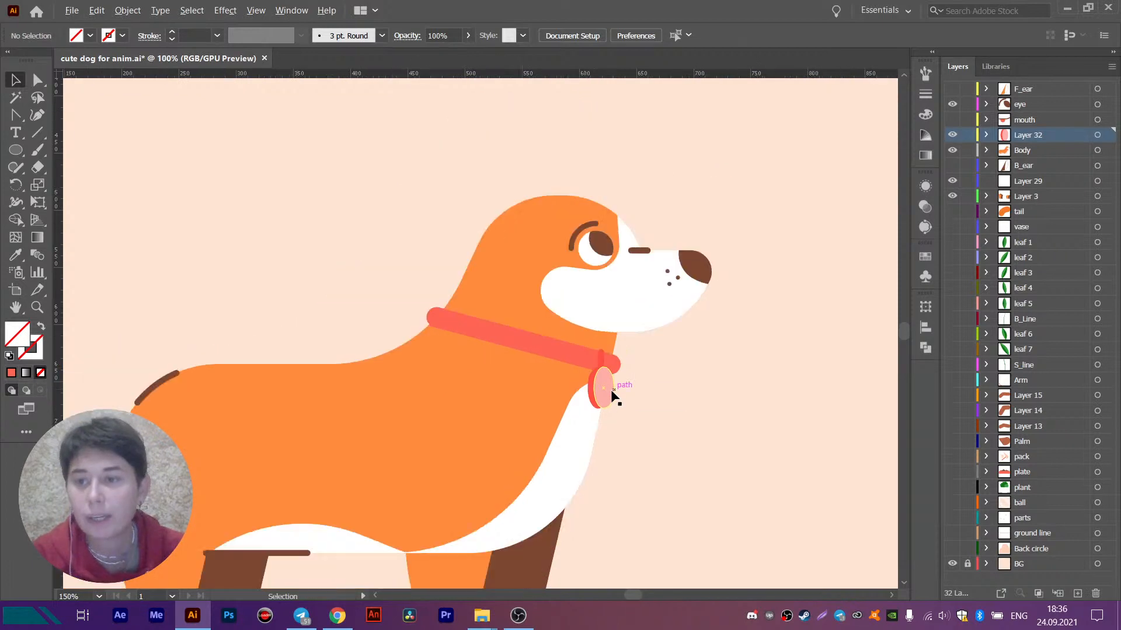
drag(576, 383, 614, 276)
click(952, 120)
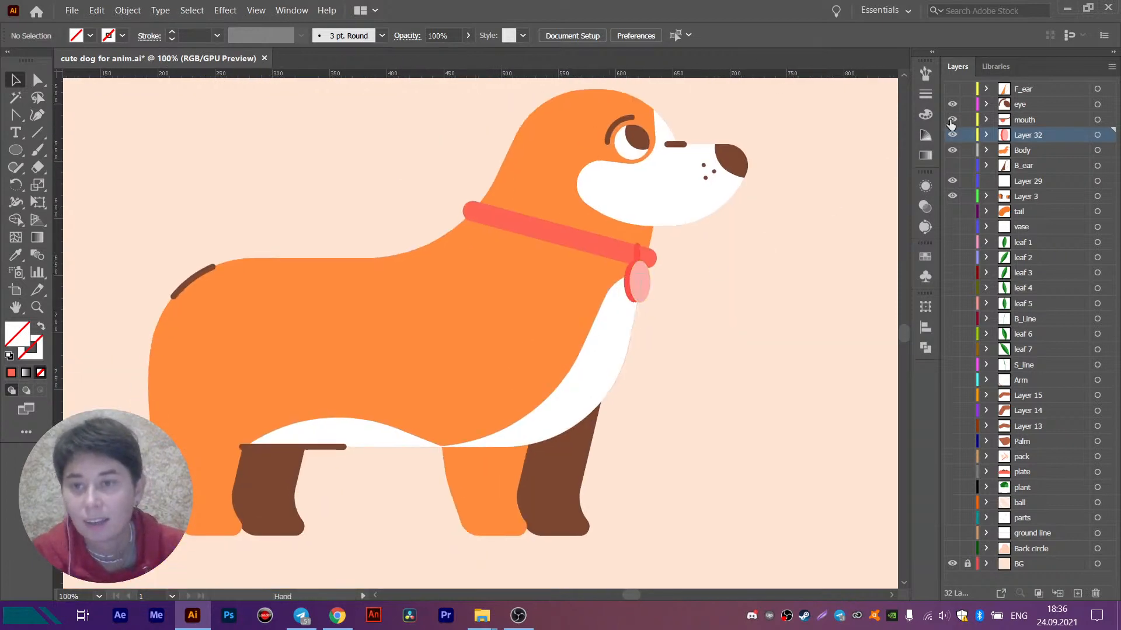
click(952, 89)
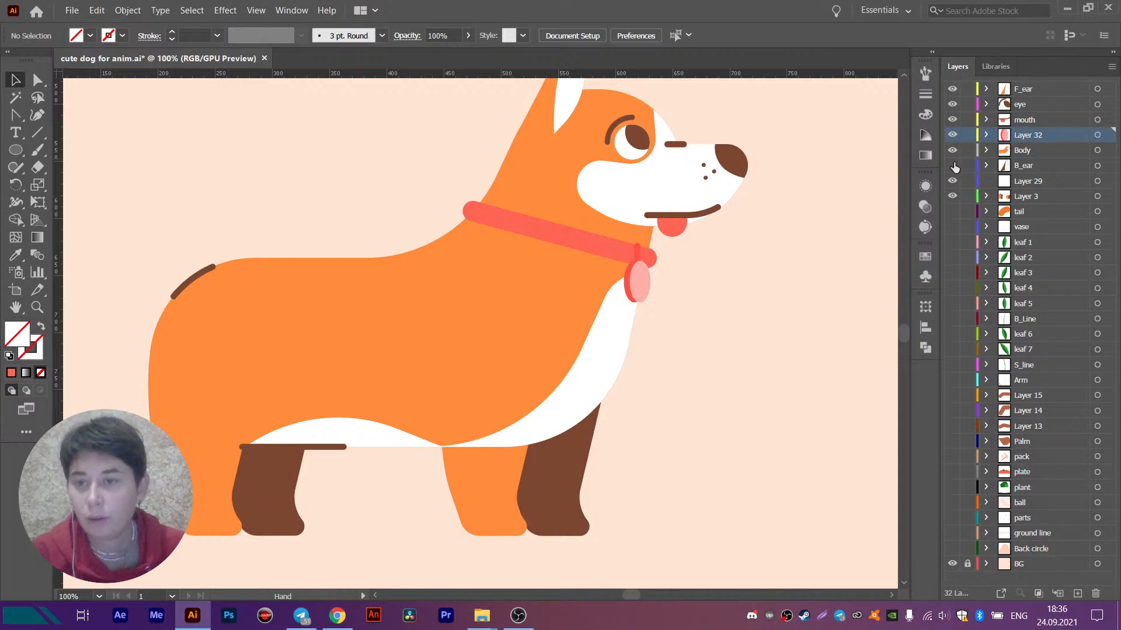
- Rename the layer holding the collar's pendant as name
double_click(1032, 134)
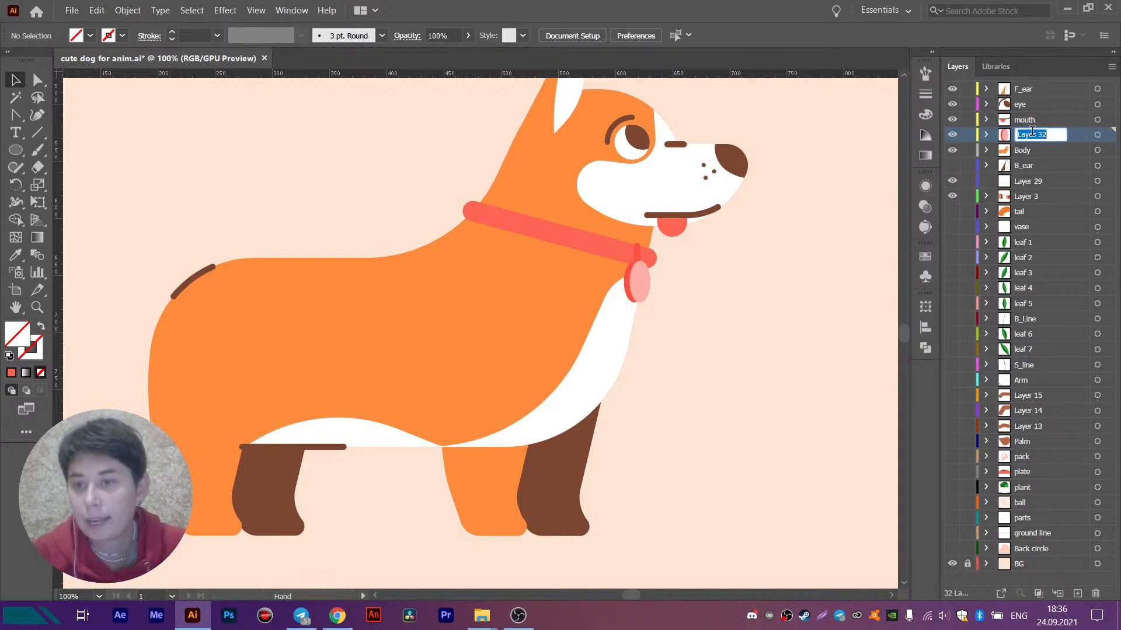
text(name)
key(Return)
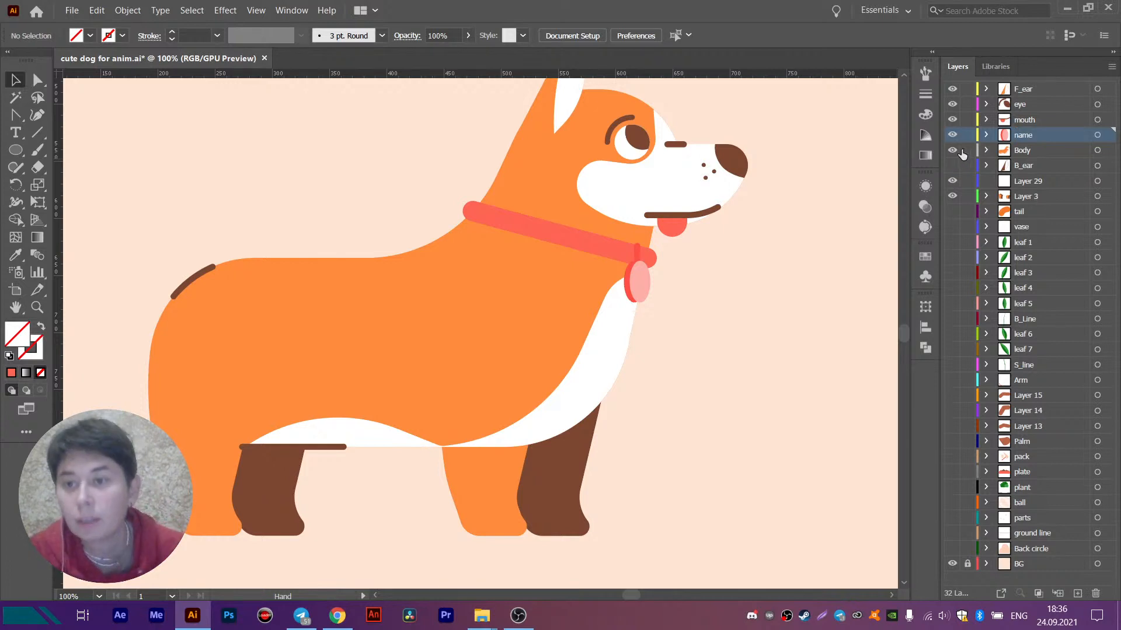
- Show the B_ear and tail layers with the rest of the dog
click(952, 165)
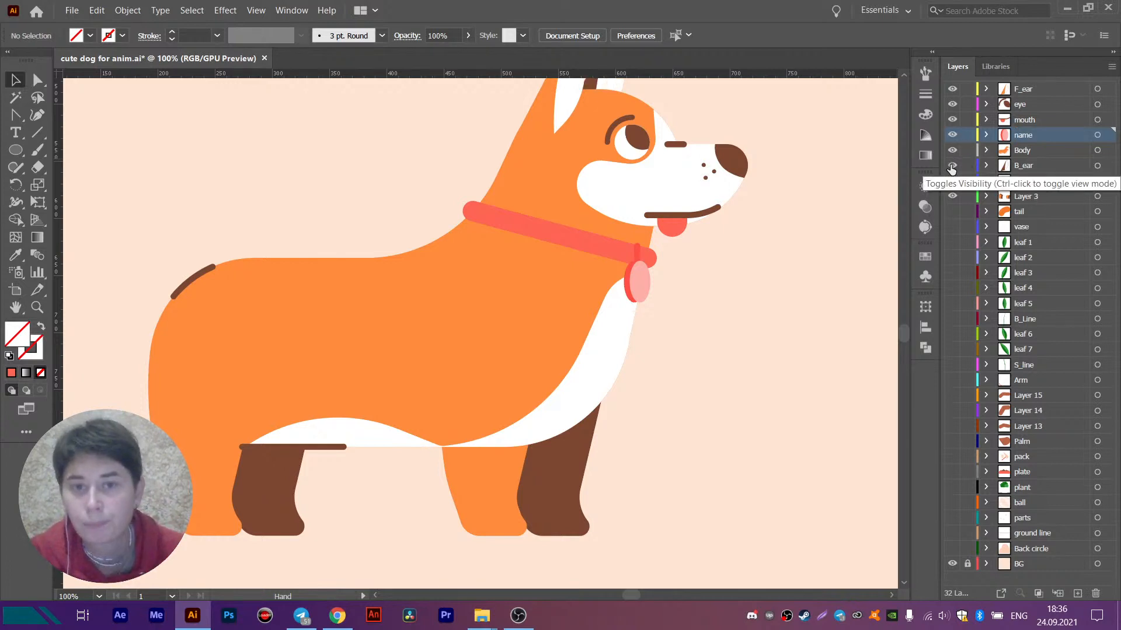
click(952, 212)
scroll(635, 289, down, 1)
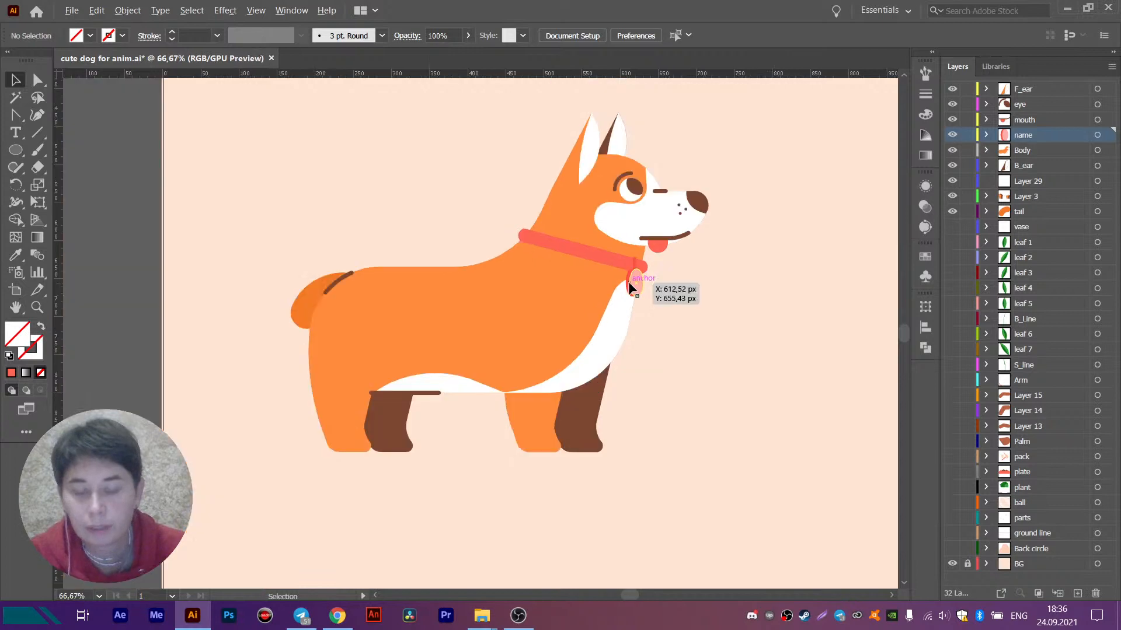
- Move Layer 3, which holds the dog's legs, to the top of the layer stack above F_ear
drag(638, 288, 633, 252)
click(562, 397)
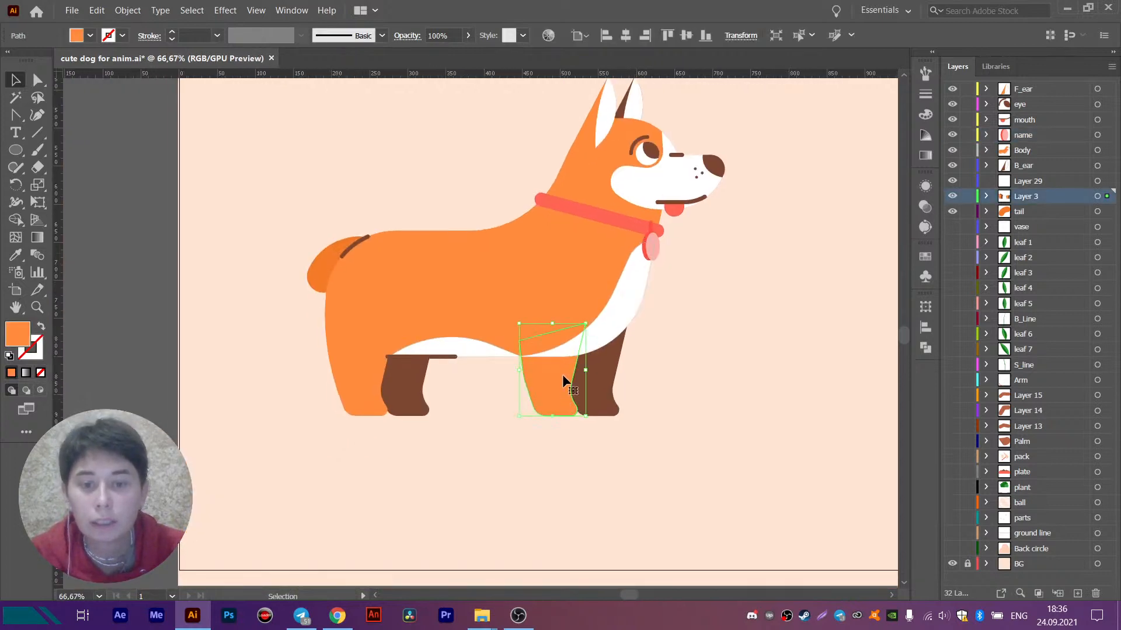
scroll(562, 374, up, 2)
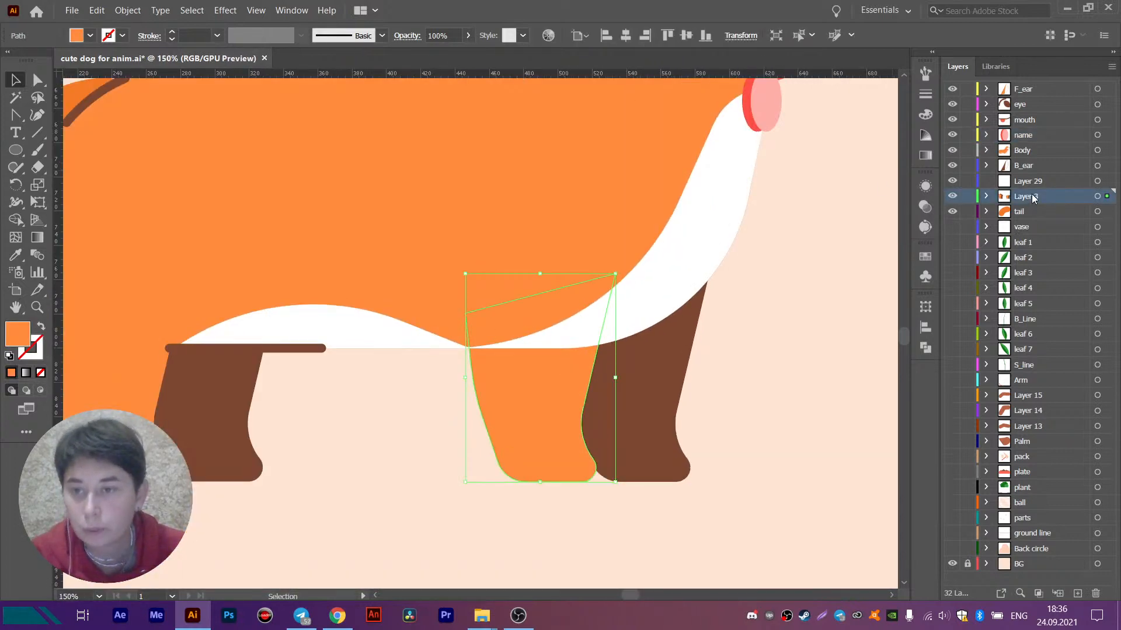
drag(1033, 199, 1026, 86)
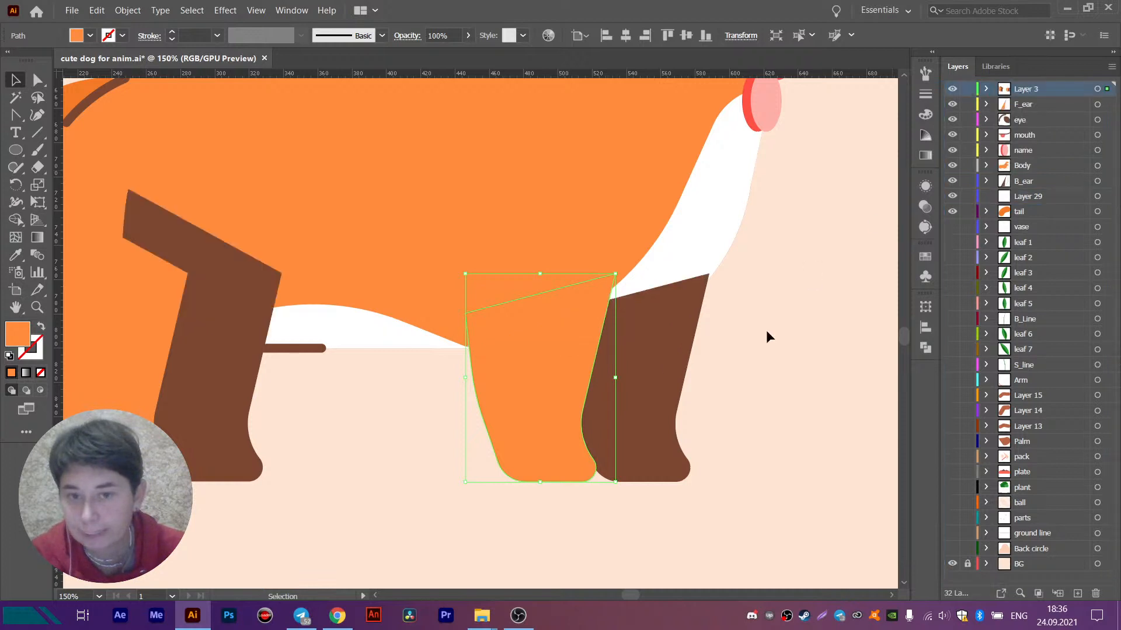
click(795, 330)
drag(360, 310, 439, 303)
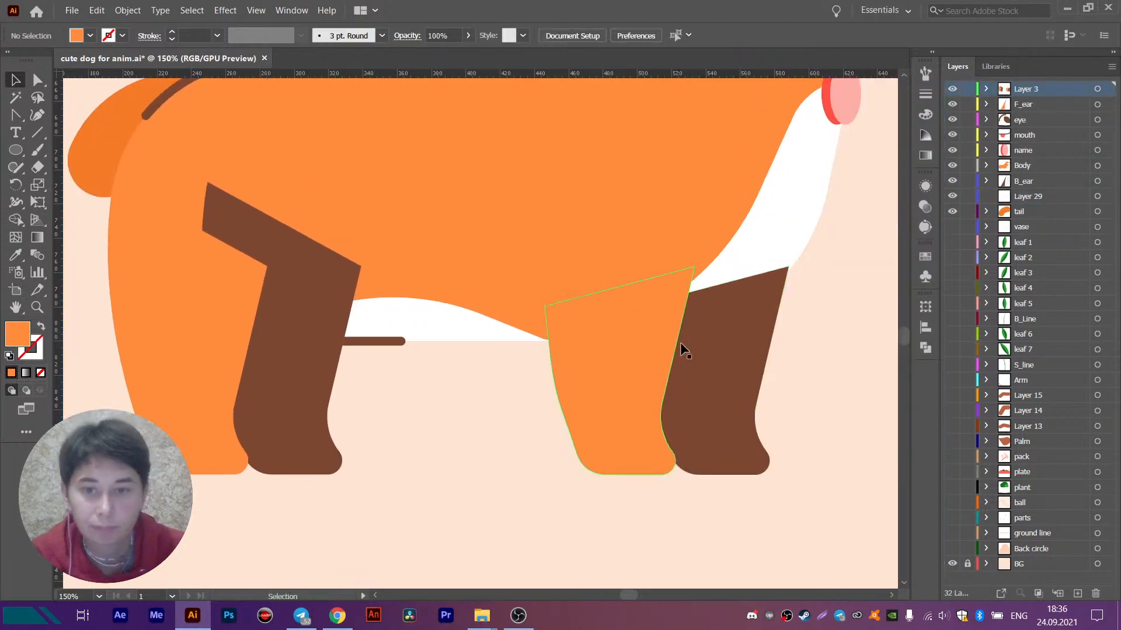
click(640, 345)
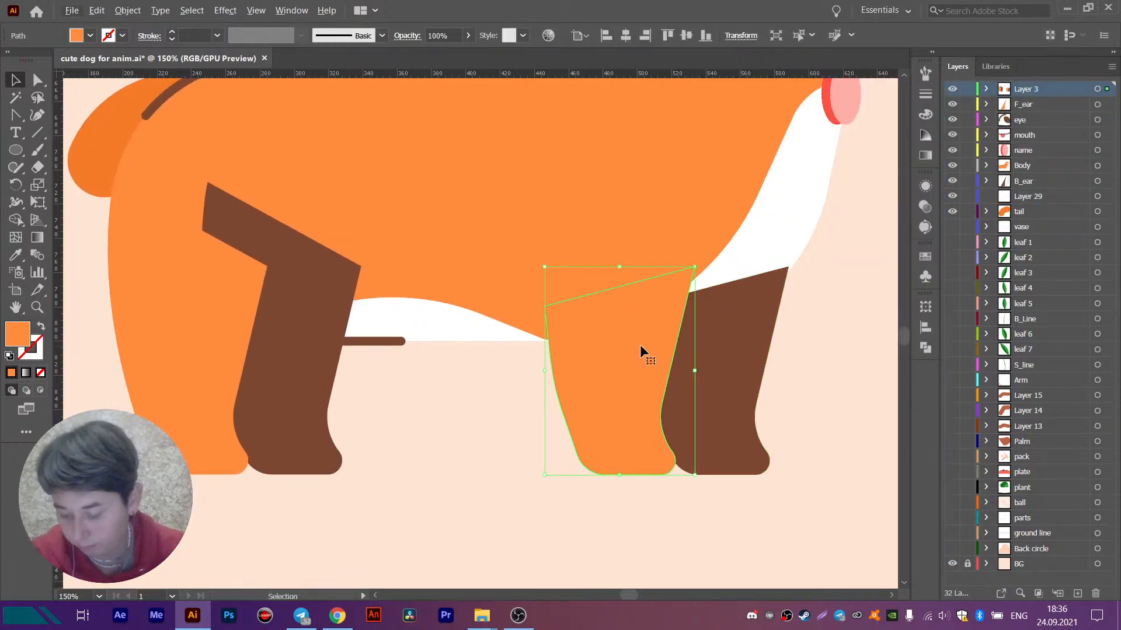
scroll(640, 345, down, 1)
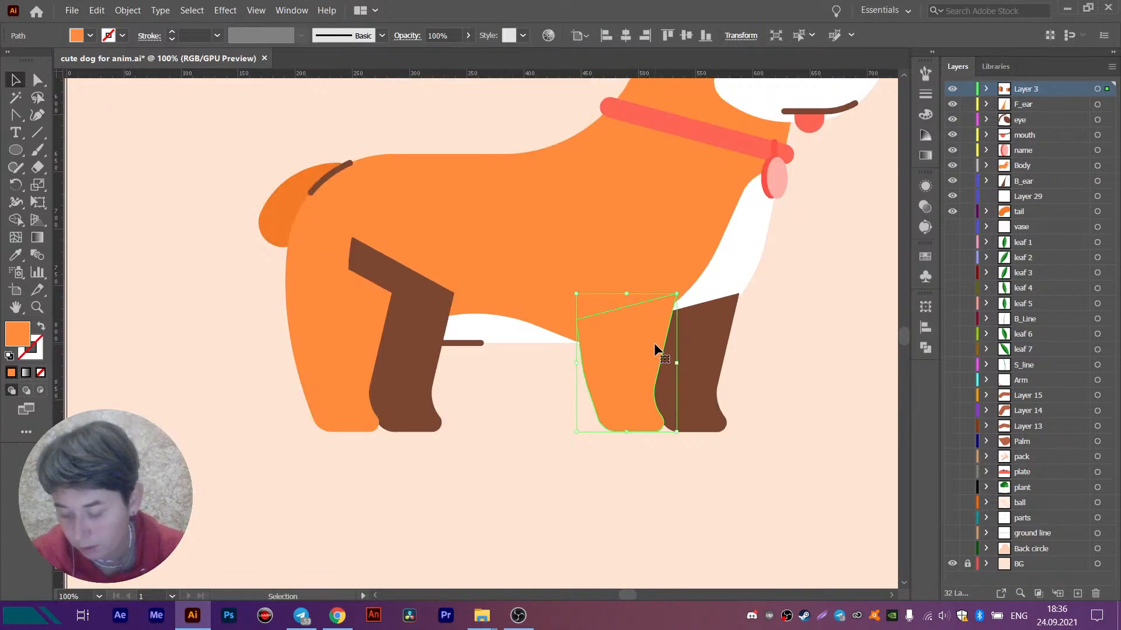
drag(715, 212, 620, 272)
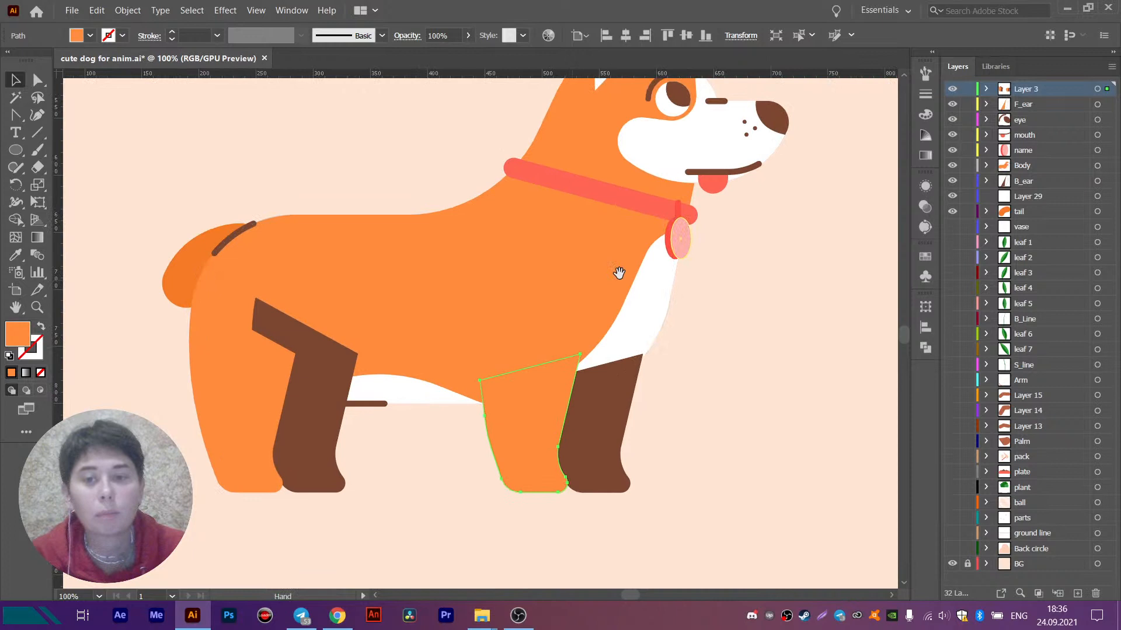
- Rename the layer holding the collar's oval pendant as collar tag
click(687, 239)
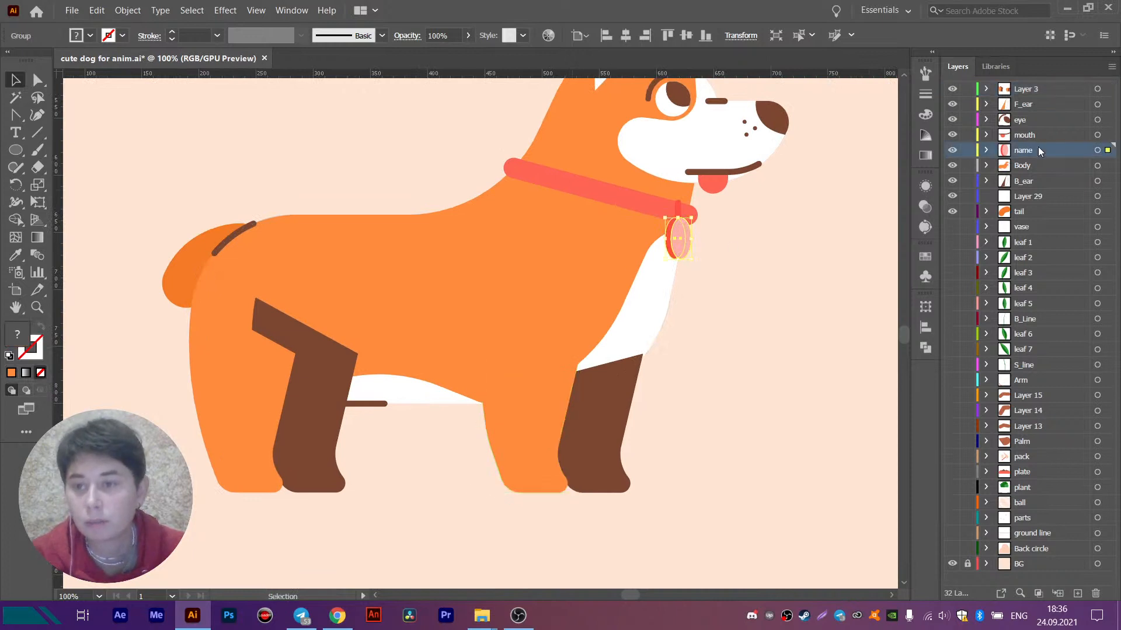
double_click(1020, 152)
text(co)
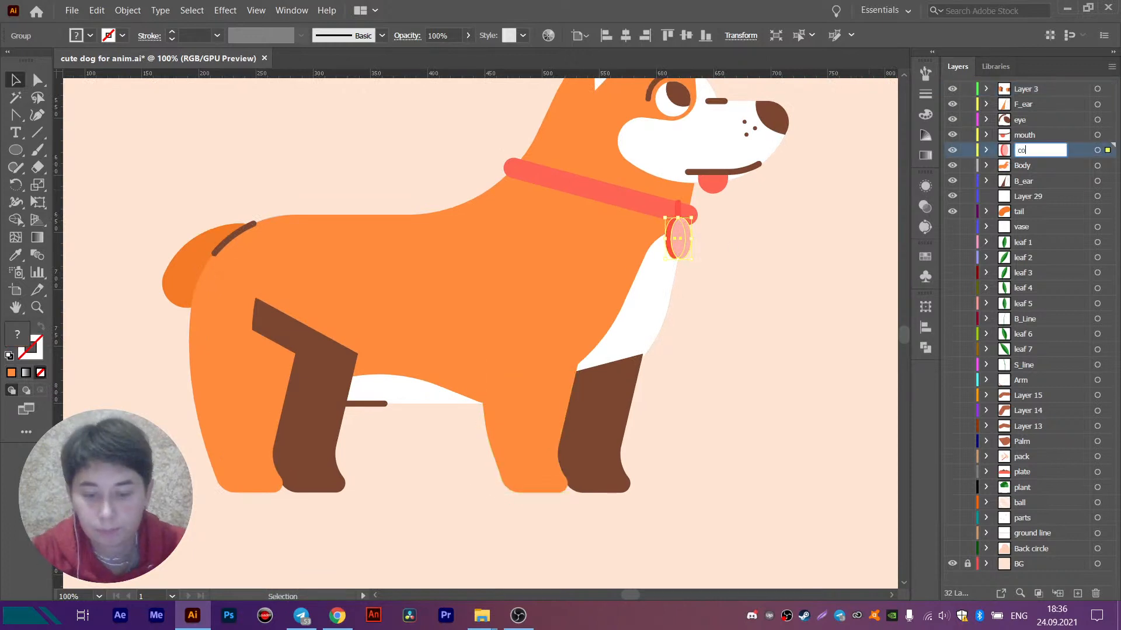
text(llar tag)
key(Return)
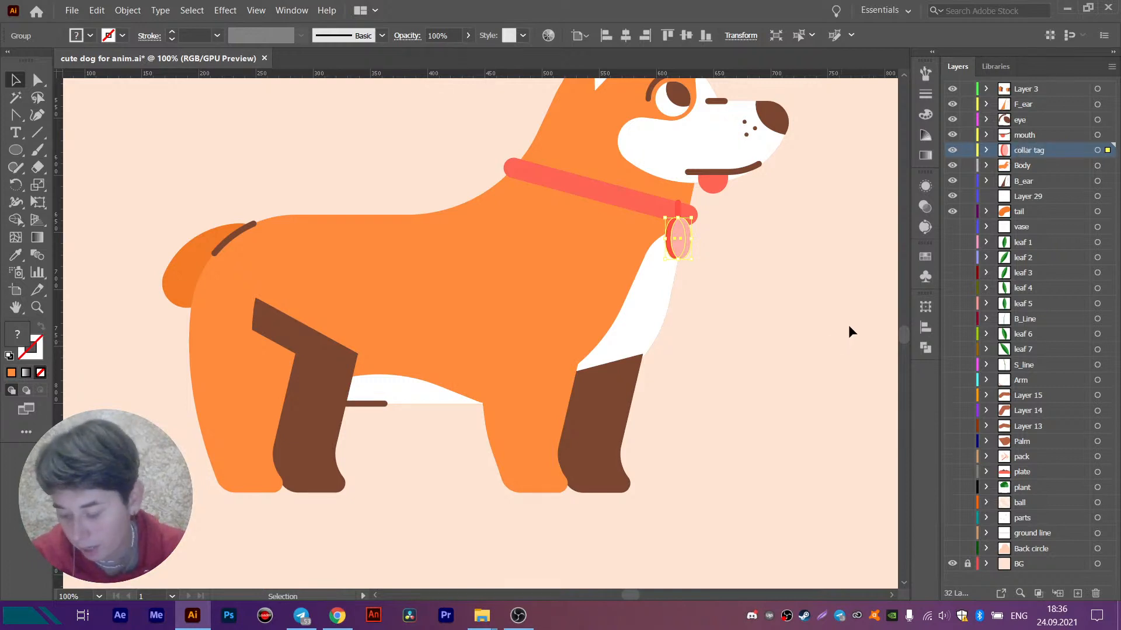
click(652, 395)
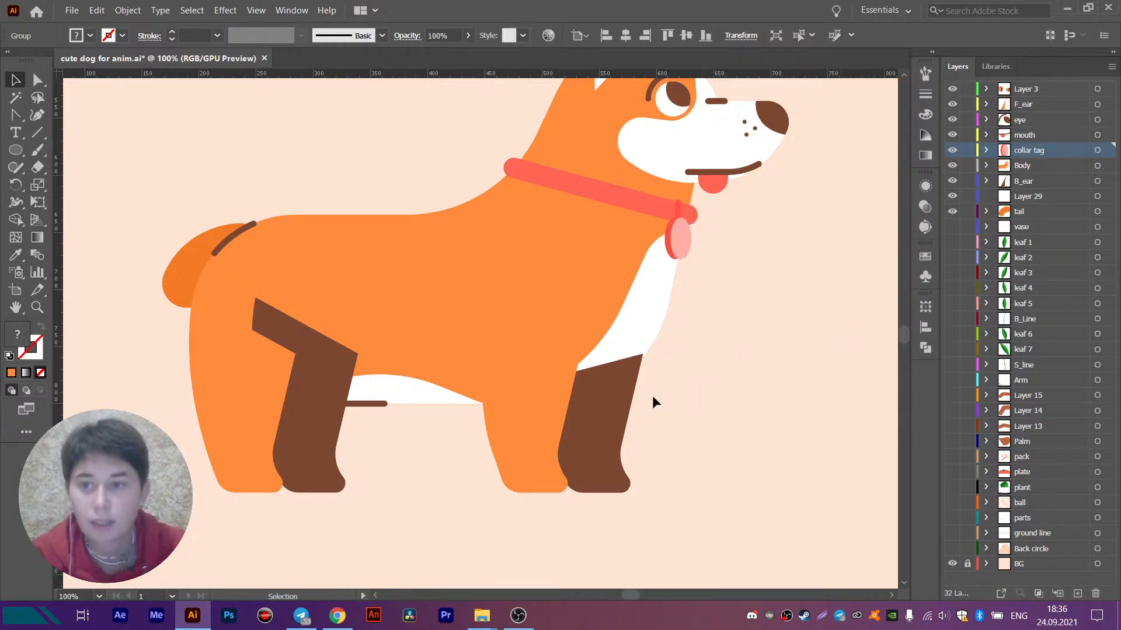
- Draw a circle about 85 px in diameter over the top of the orange front leg in Layer 3
click(524, 393)
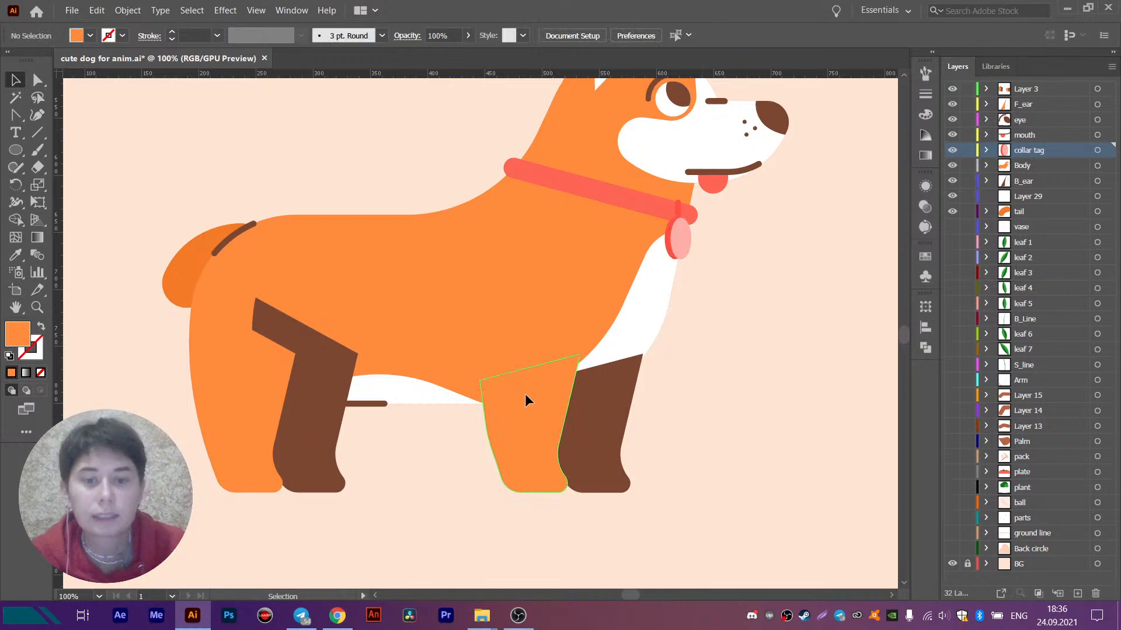
click(15, 149)
scroll(508, 358, up, 1)
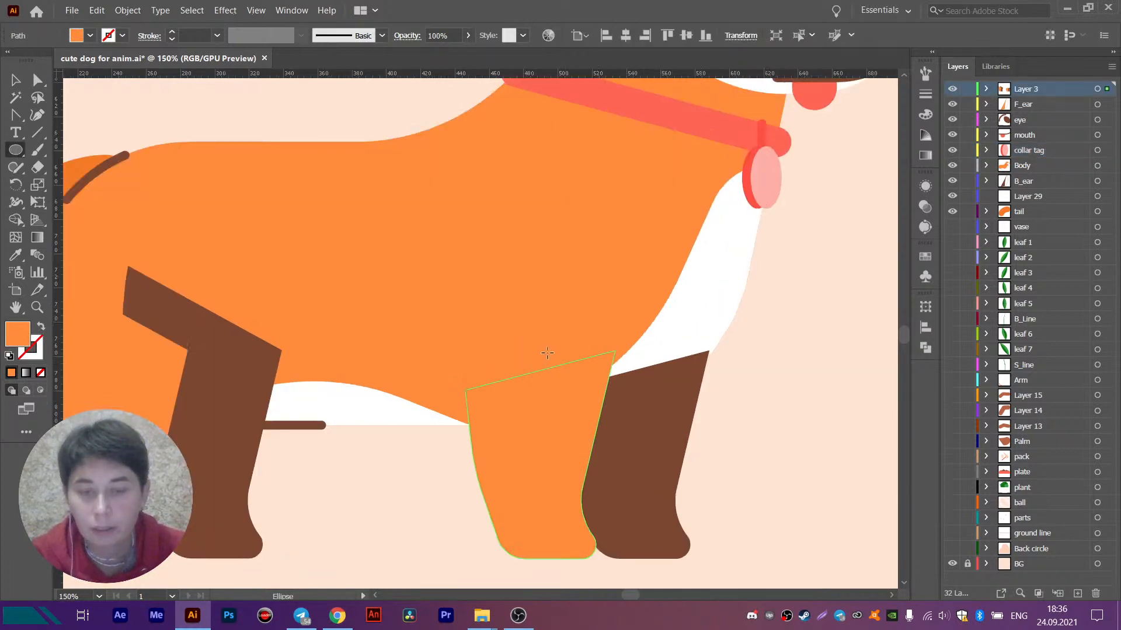
drag(543, 351, 482, 277)
key(ctrl+z)
drag(546, 349, 496, 310)
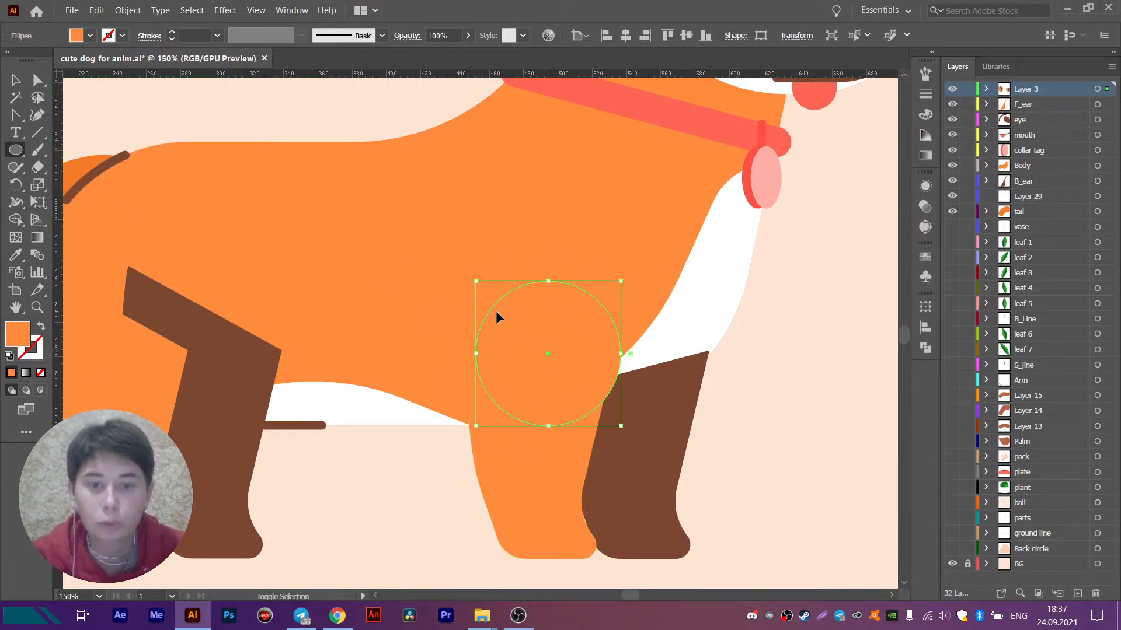
click(16, 80)
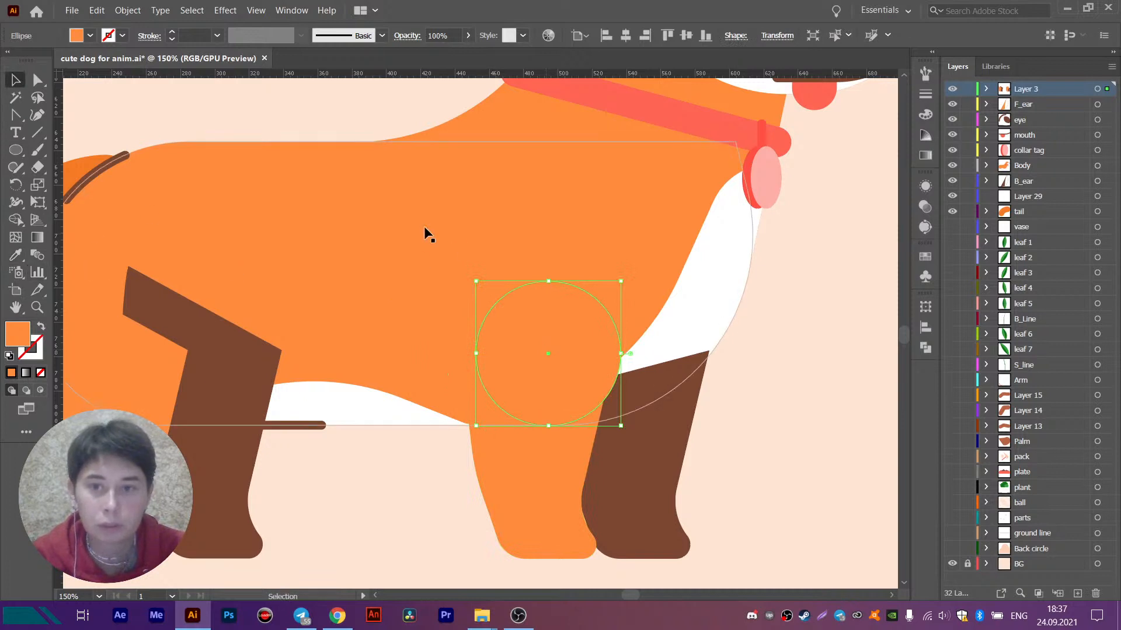
- Fill the new circle with the light pink sampled from the collar's pendant
key(i)
click(765, 180)
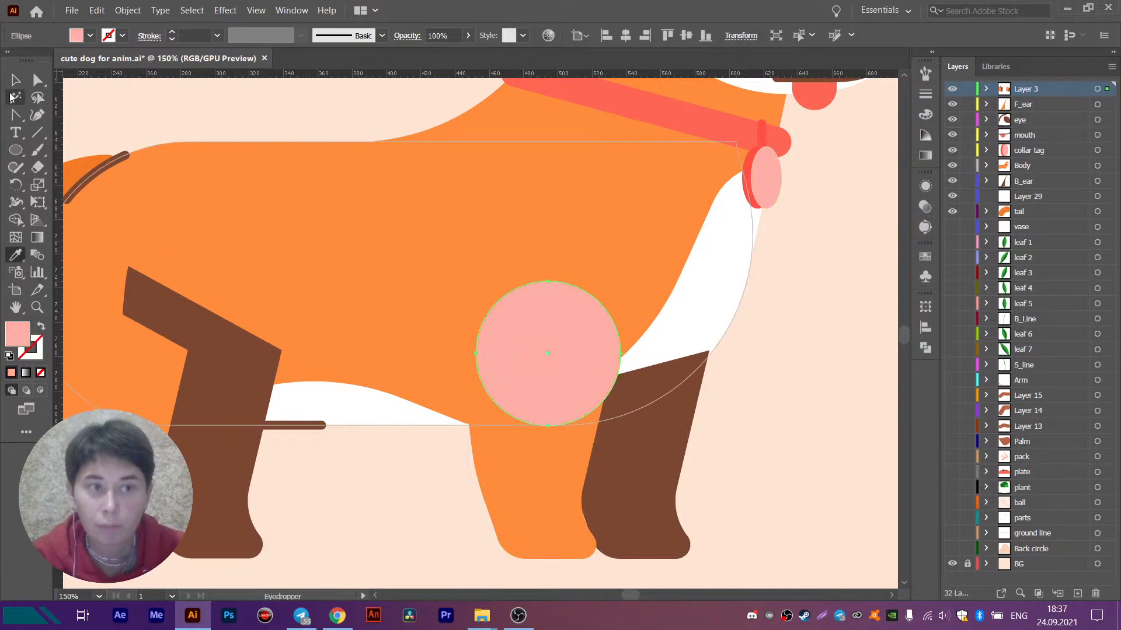
key(v)
- Move the pink circle so its right edge lines up with the upper right corner of the orange front leg
scroll(603, 444, up, 1)
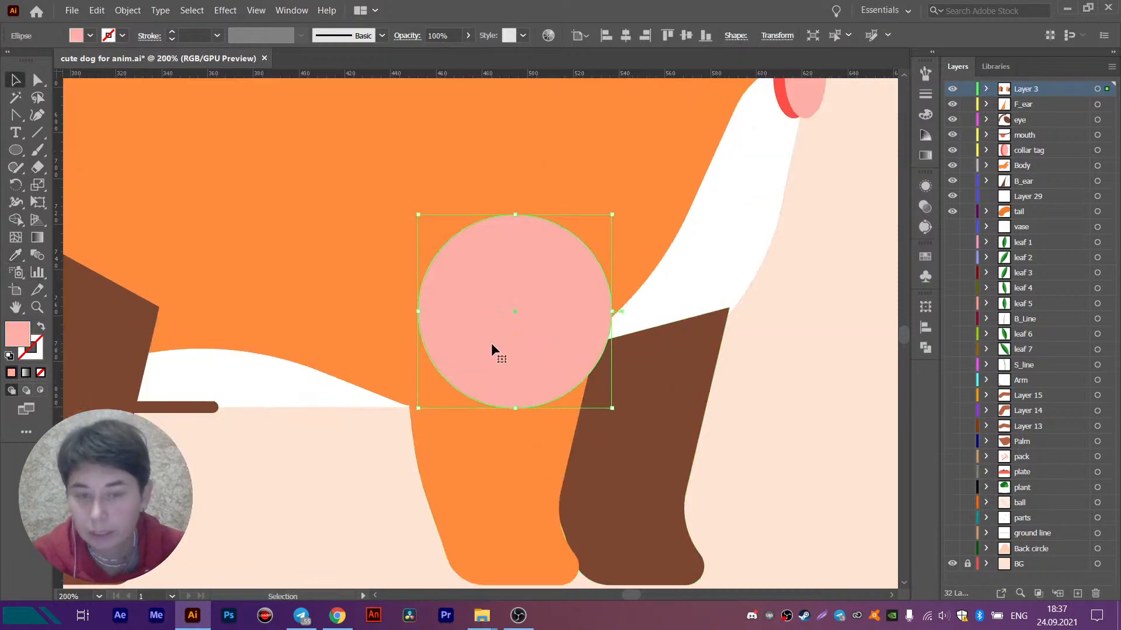
drag(491, 342, 469, 338)
click(508, 445)
scroll(546, 298, up, 1)
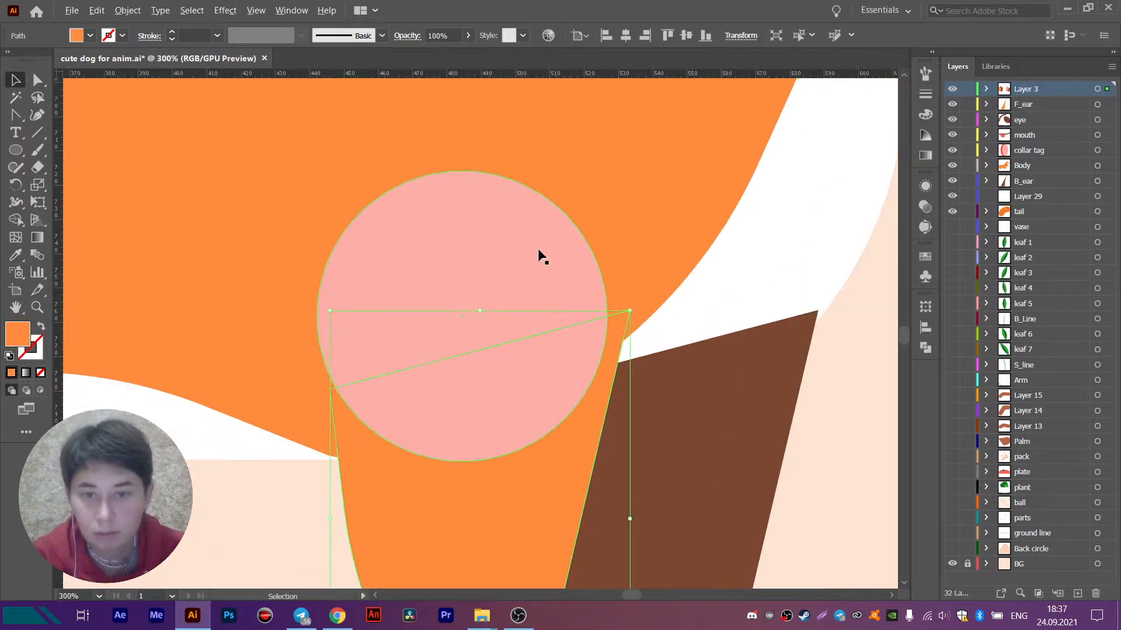
drag(542, 257, 627, 513)
scroll(588, 297, up, 2)
scroll(638, 333, up, 2)
scroll(613, 514, down, 3)
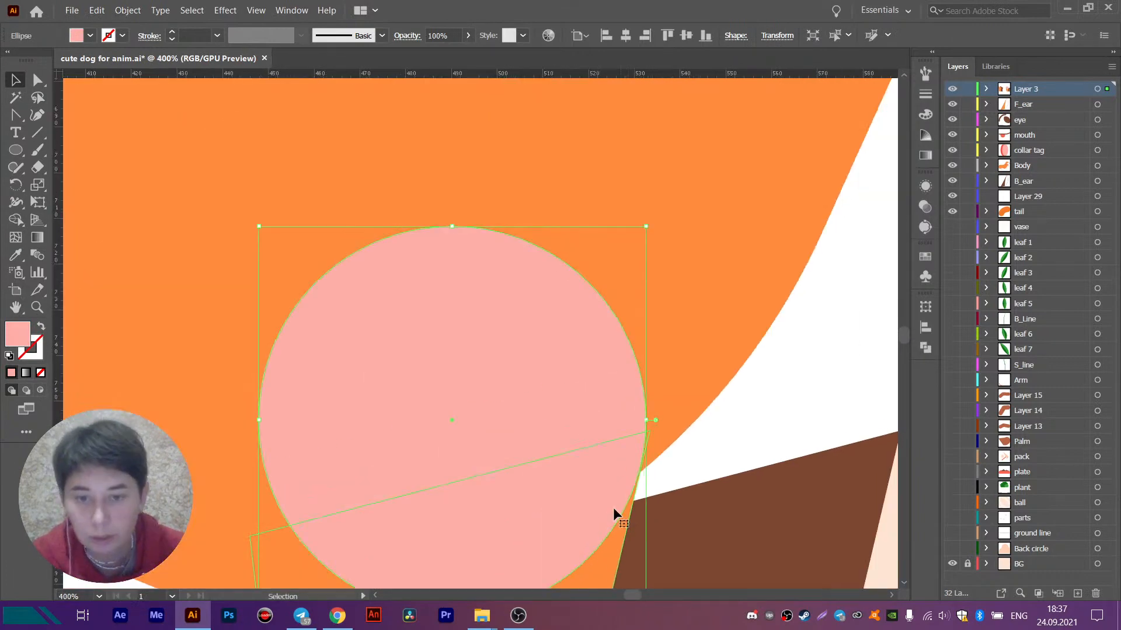
scroll(614, 513, down, 4)
- Recolour the orange front leg with the circle's light pink fill
shift+click(478, 457)
scroll(479, 457, down, 2)
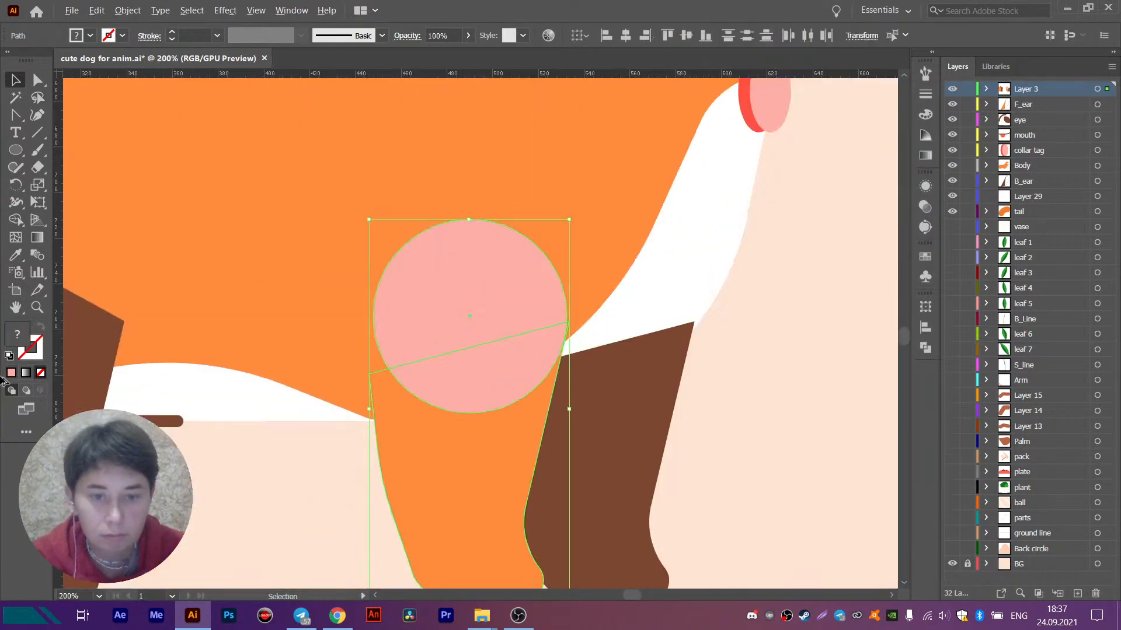
key(i)
click(533, 286)
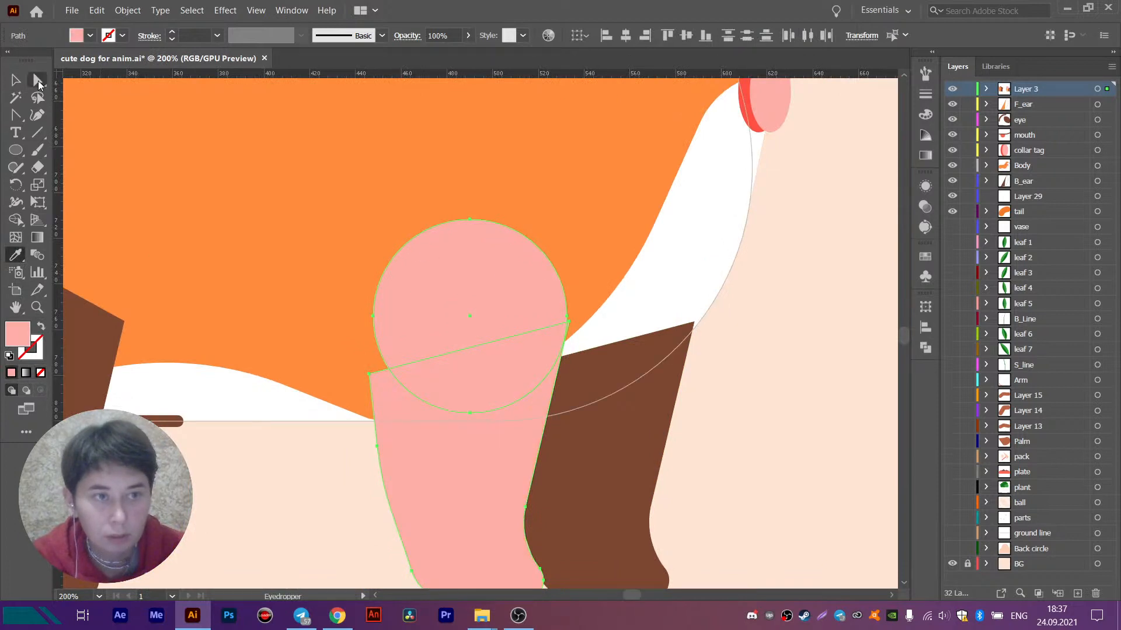
key(v)
click(299, 460)
- Enlarge the pink circle to about 91 px in diameter so it spans the top of the front leg
click(515, 295)
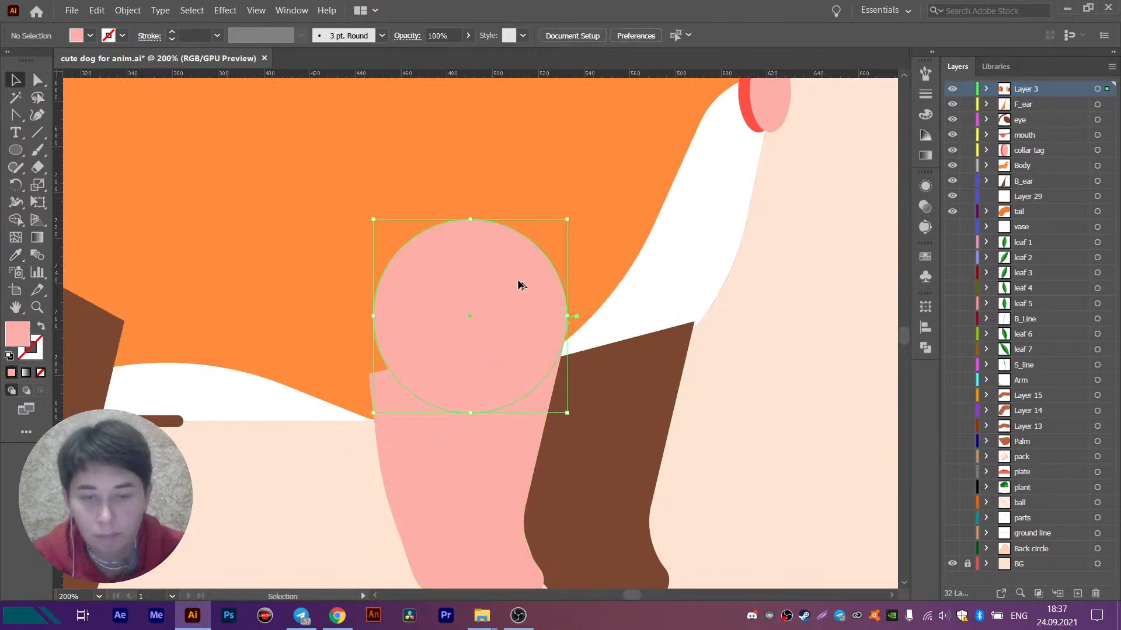
scroll(538, 290, up, 3)
drag(537, 290, 518, 249)
drag(611, 340, 629, 346)
scroll(584, 327, left, 5)
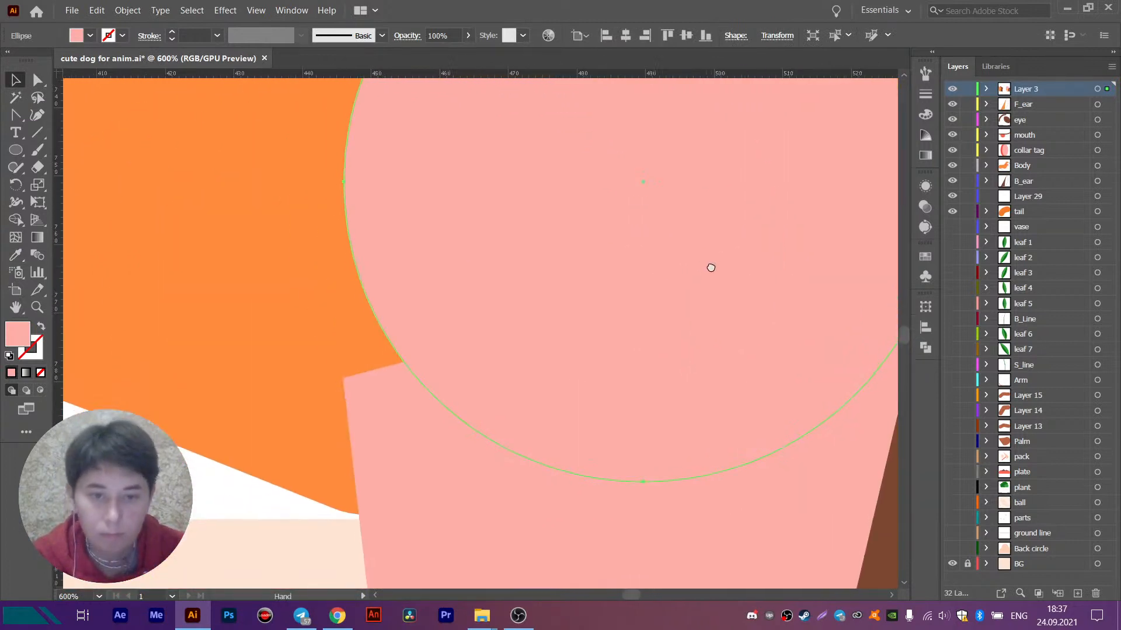
drag(344, 185, 319, 184)
- Move the pink front leg's two upper corner points onto the circle's edges to form a smooth rounded shoulder outline
click(386, 459)
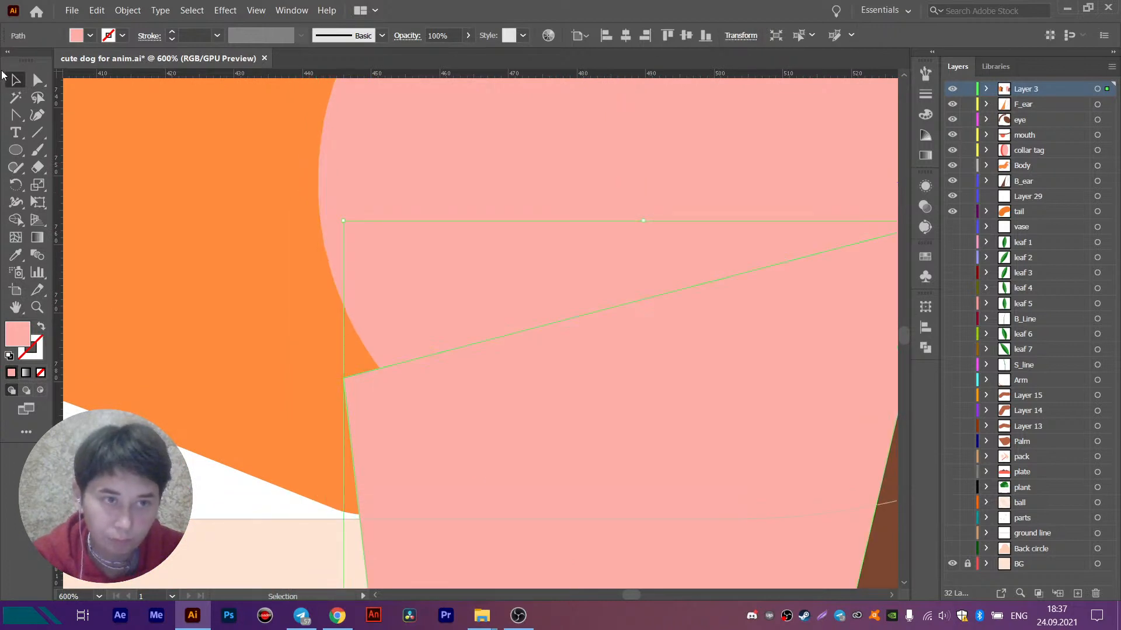
key(a)
drag(340, 376, 320, 226)
scroll(408, 342, down, 2)
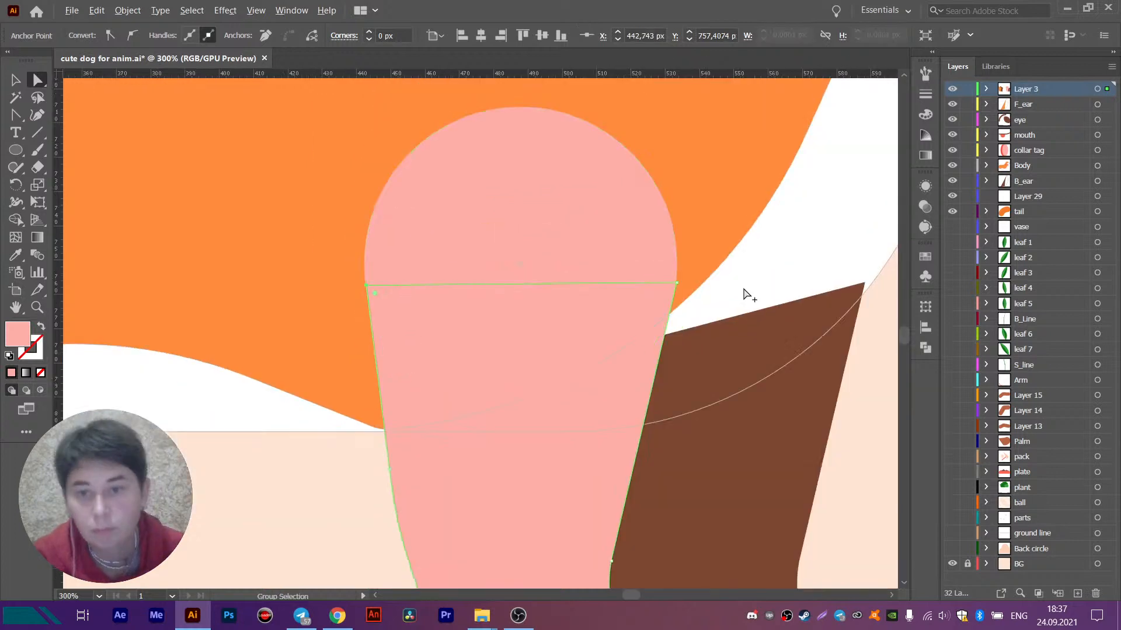
scroll(667, 290, up, 2)
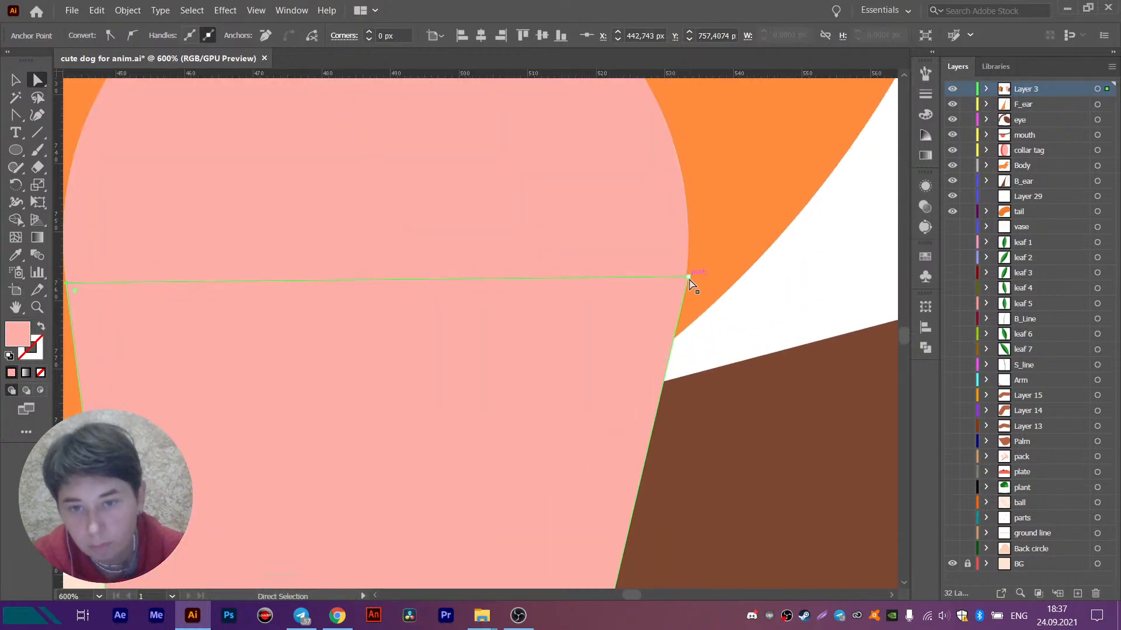
drag(690, 279, 677, 317)
scroll(677, 319, down, 5)
click(830, 334)
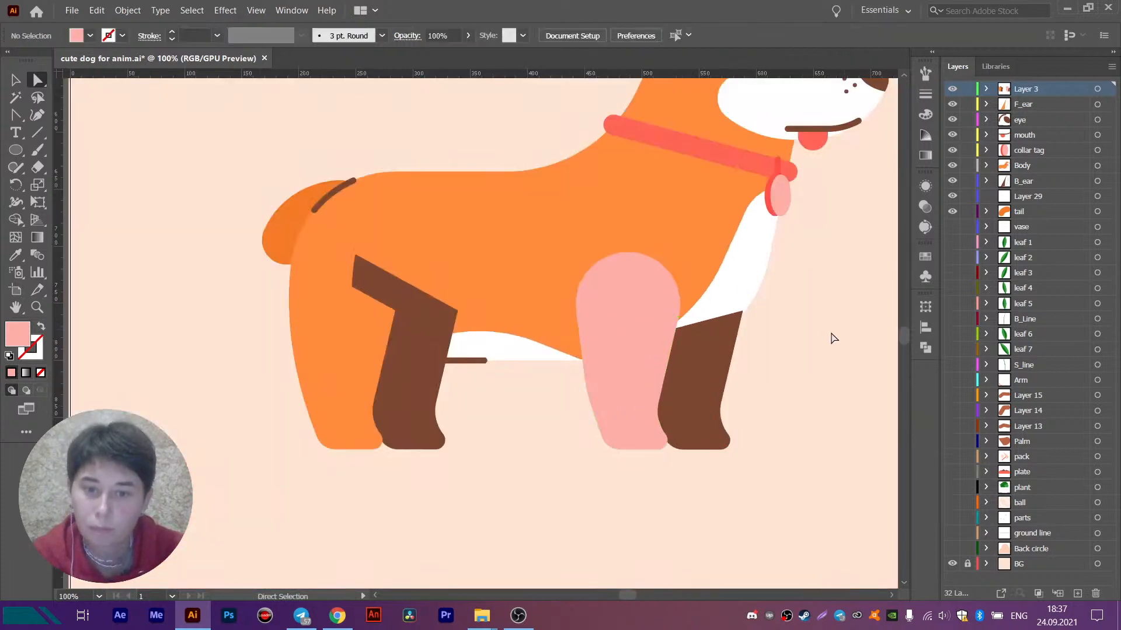
- Recolour the pink front leg and its shoulder circle with the body's orange fill
key(space)
drag(742, 345, 692, 370)
key(v)
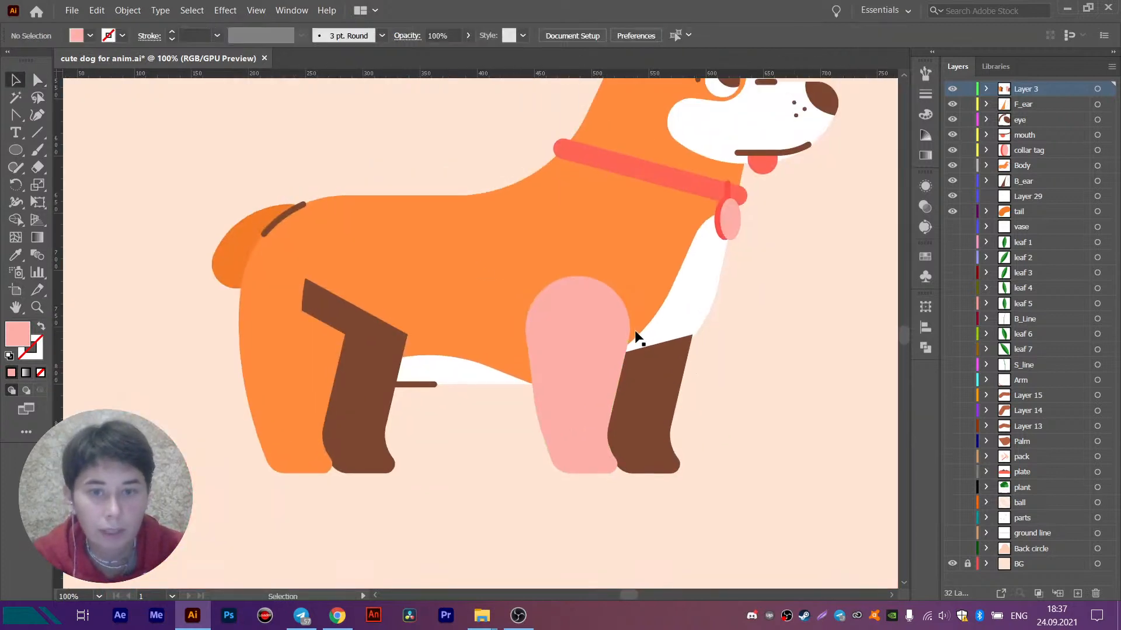
click(589, 306)
shift+click(582, 416)
click(16, 254)
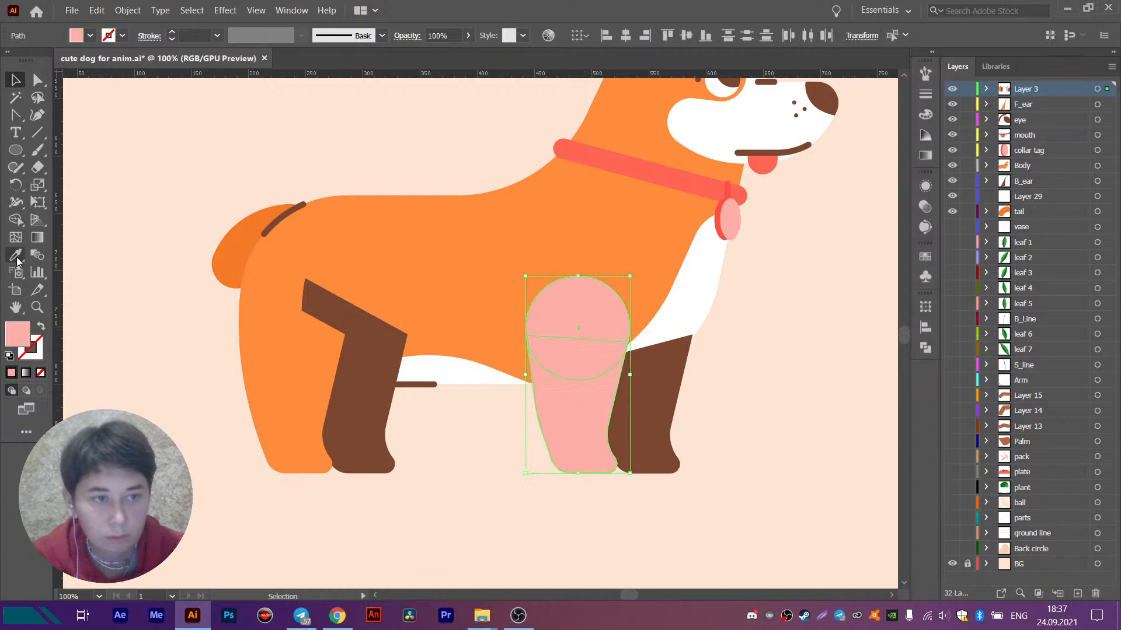
click(455, 267)
- Transfer the orange front leg and its circle in place onto a new layer above Layer 3
click(11, 75)
key(Delete)
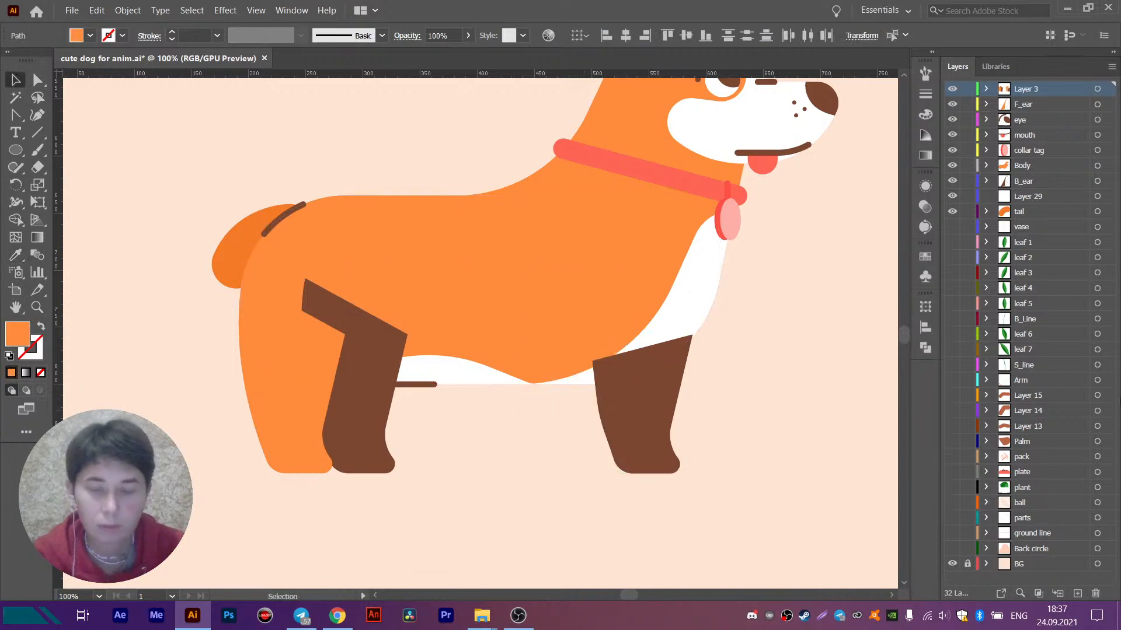
click(1079, 592)
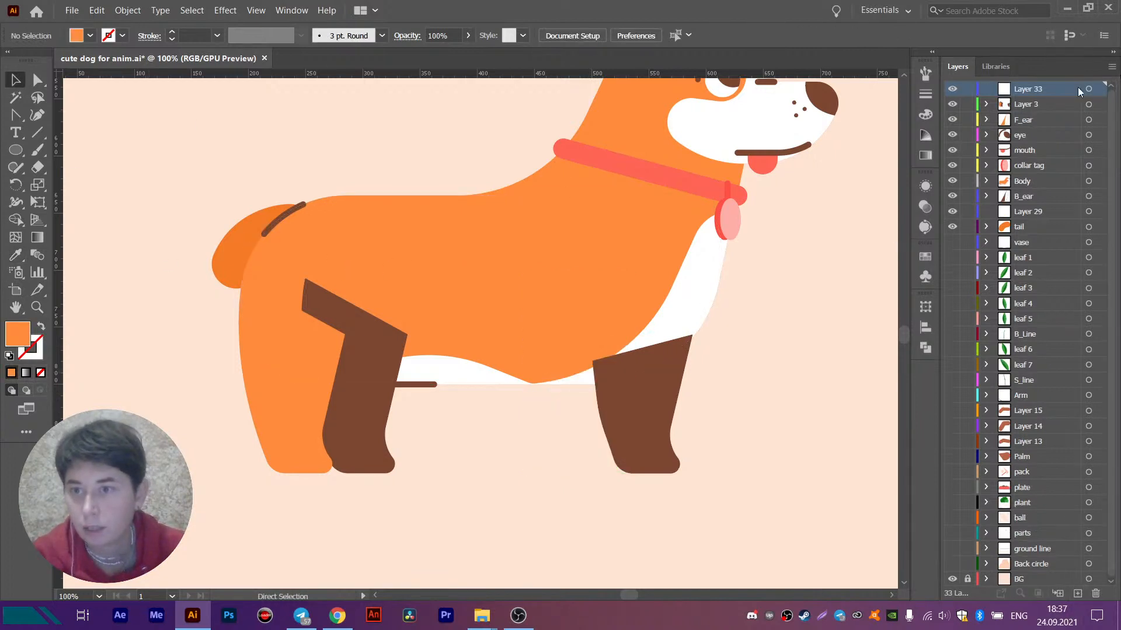
key(ctrl+f)
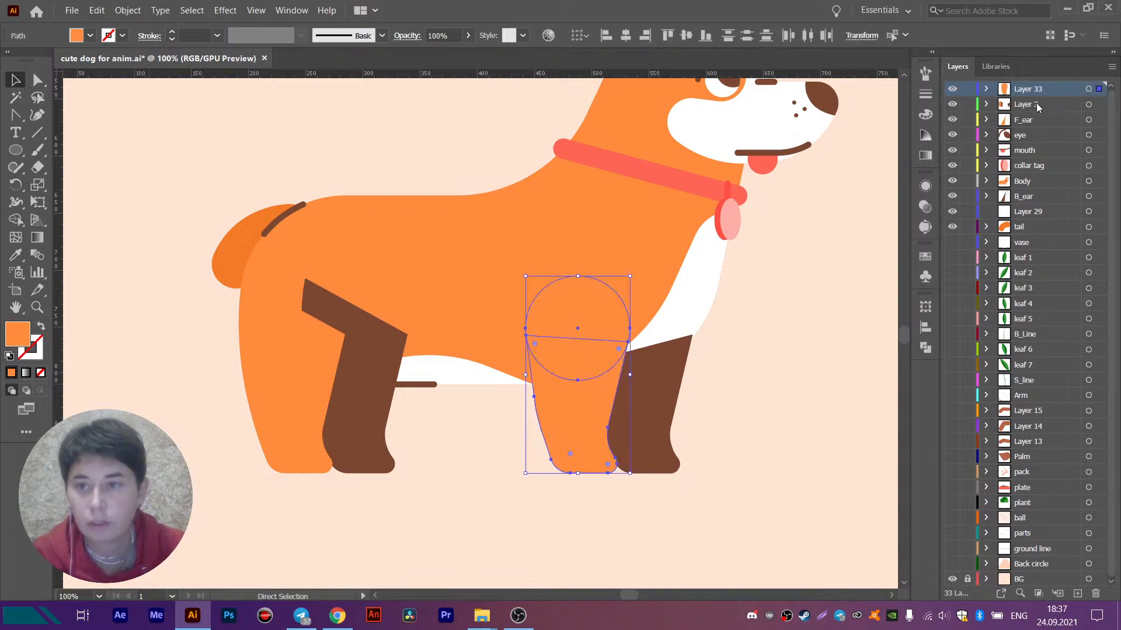
- Rename the new front leg layer as F_R_Leg
double_click(1026, 89)
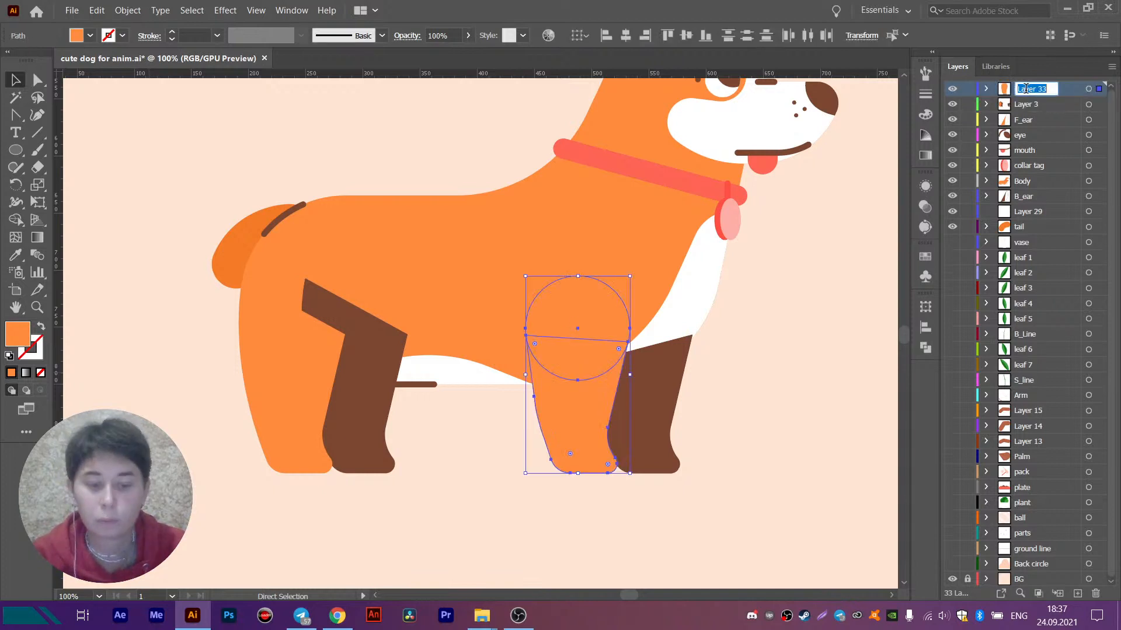
text(F)
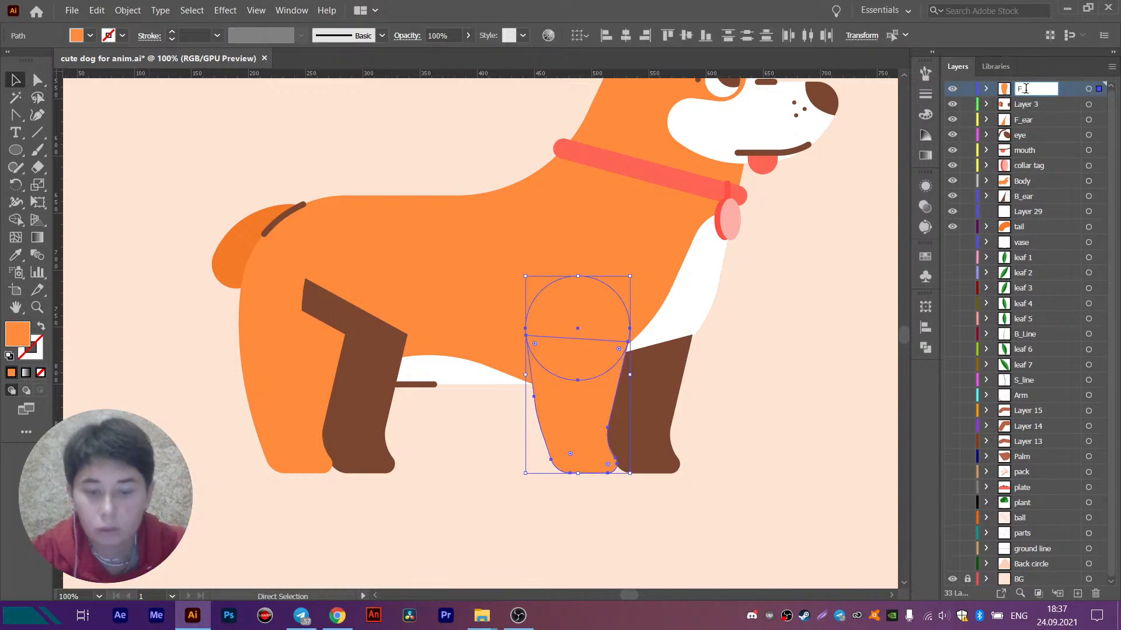
text(_R_Leg)
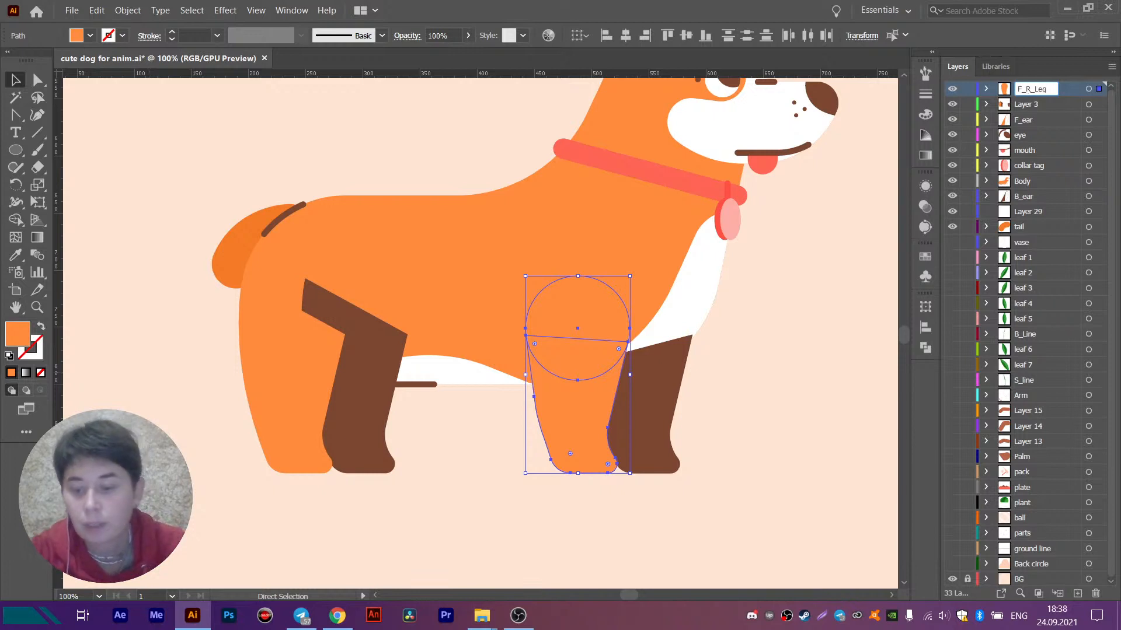
key(Return)
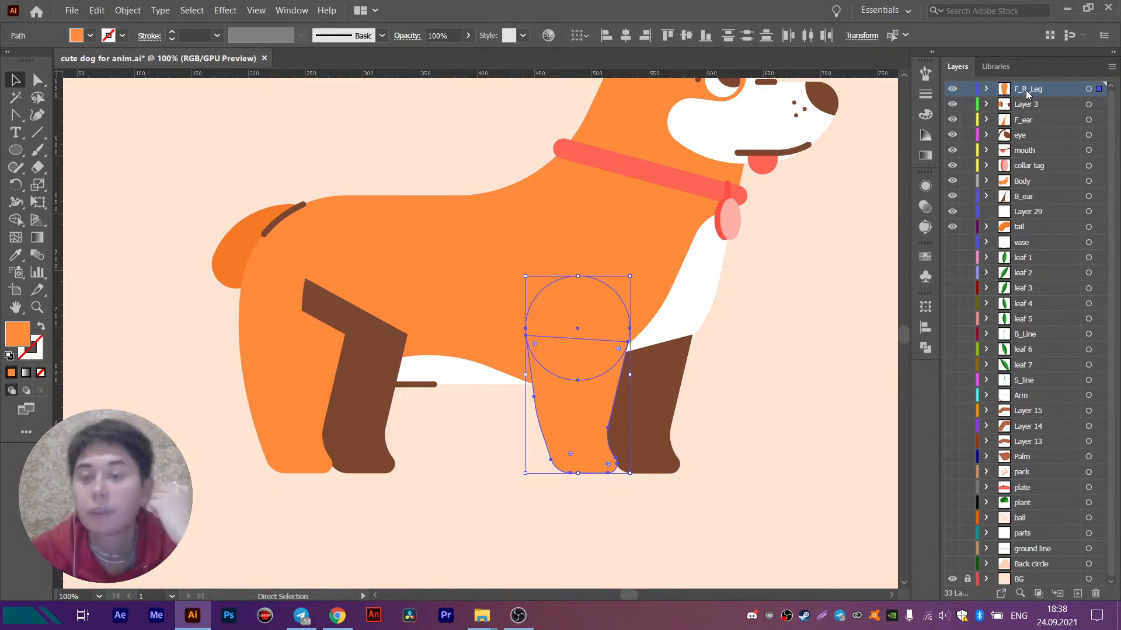
- Copy the orange front leg and its shoulder circle onto a new layer above F_R_Leg
key(v)
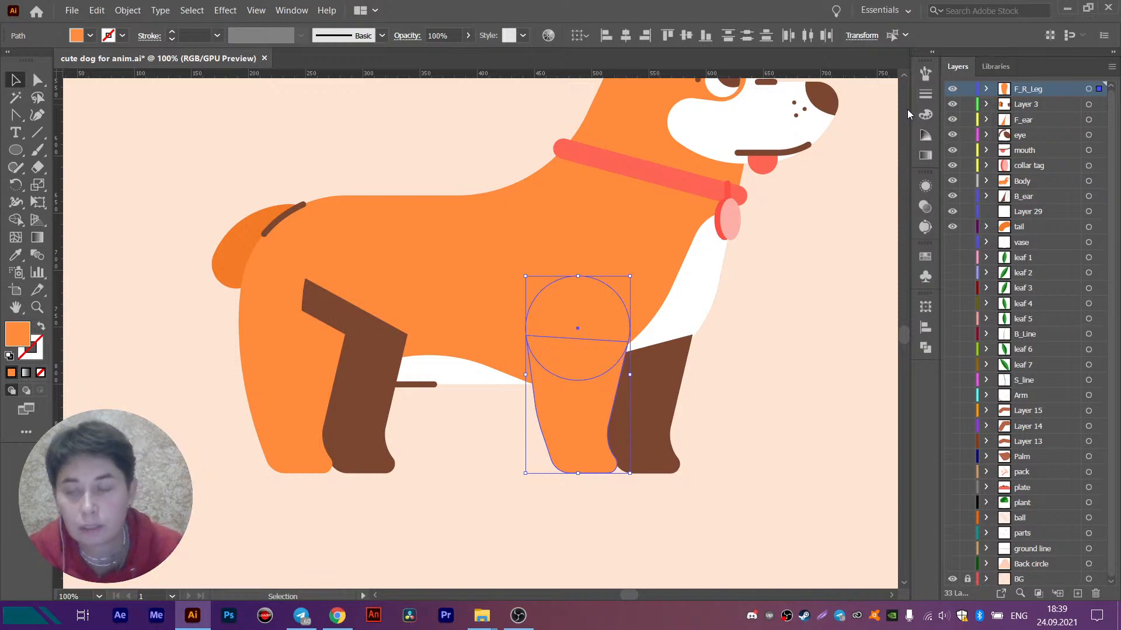
click(824, 351)
click(611, 306)
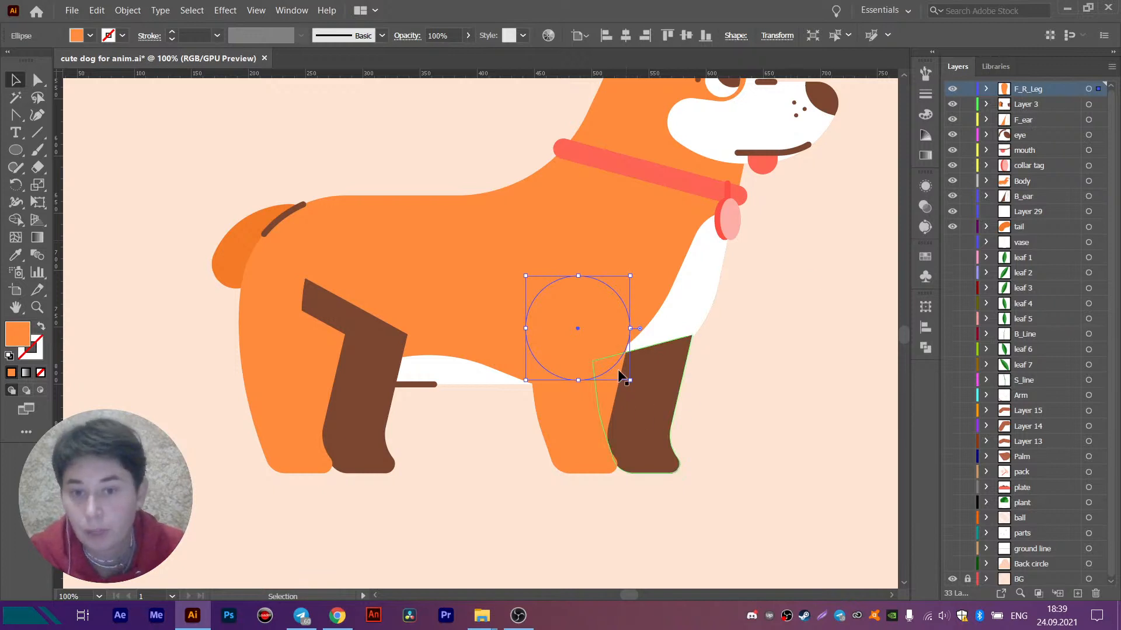
shift+click(571, 426)
key(a)
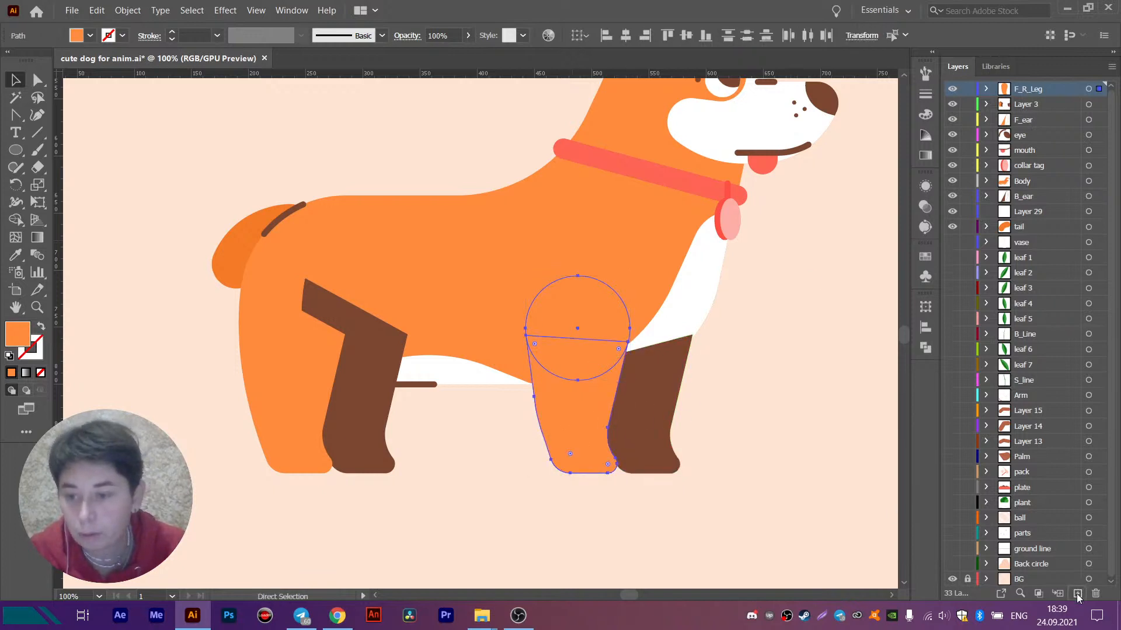
click(1077, 593)
drag(1099, 104, 1098, 89)
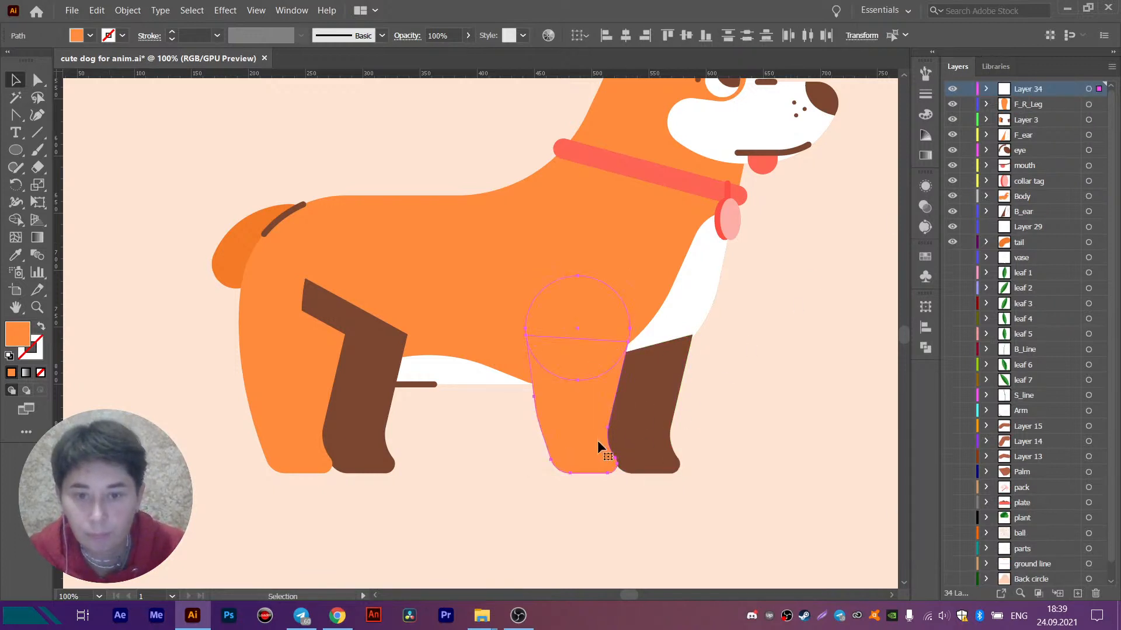
- Group the copied leg and circle and position the group over the brown front leg
key(ctrl+g)
key(v)
drag(575, 420, 638, 424)
- Recolour the copied leg group with the hind leg's brown fill and rename its layer as B_R_Leg
click(25, 255)
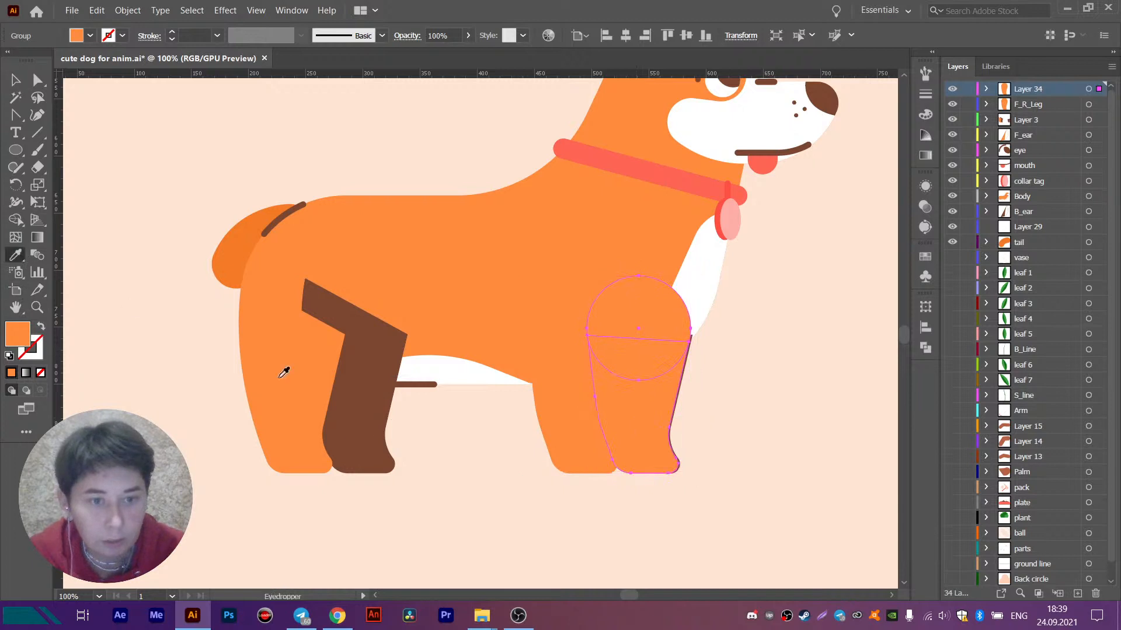
click(381, 430)
double_click(1022, 89)
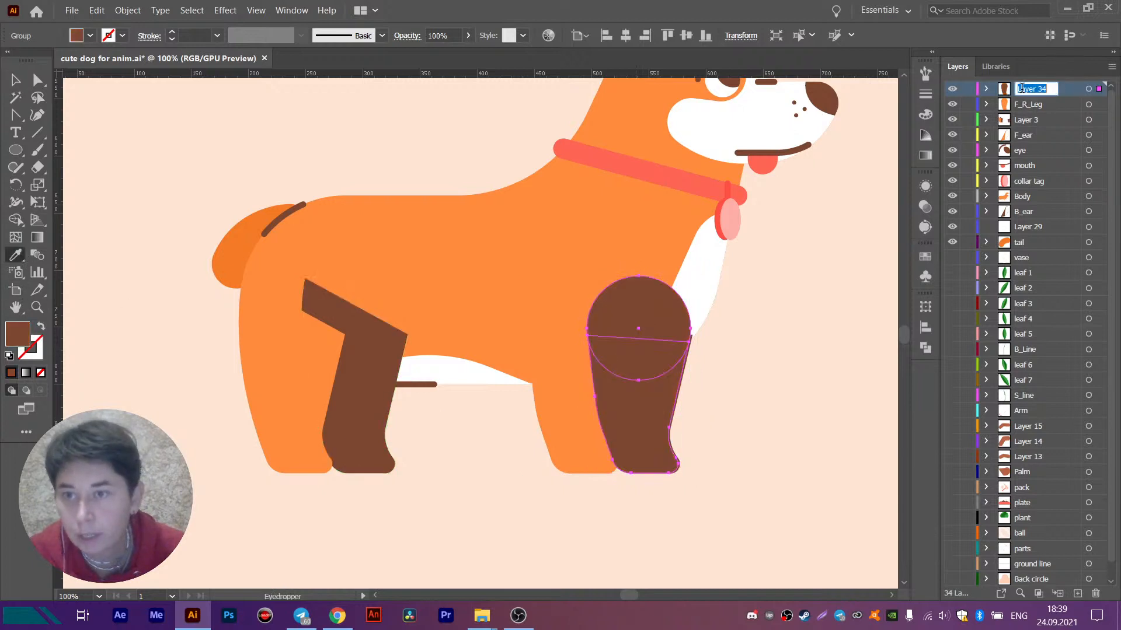
text(B_R_Leg)
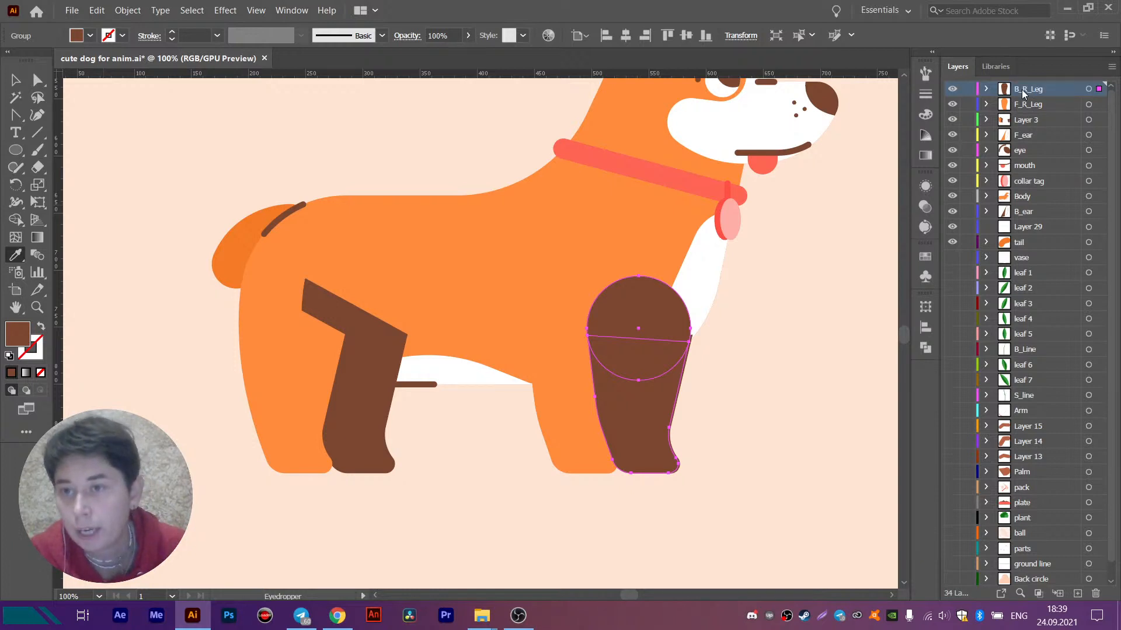
- Move the B_R_Leg layer between the Body and B_ear layers and deselect the leg
drag(1022, 89, 1035, 204)
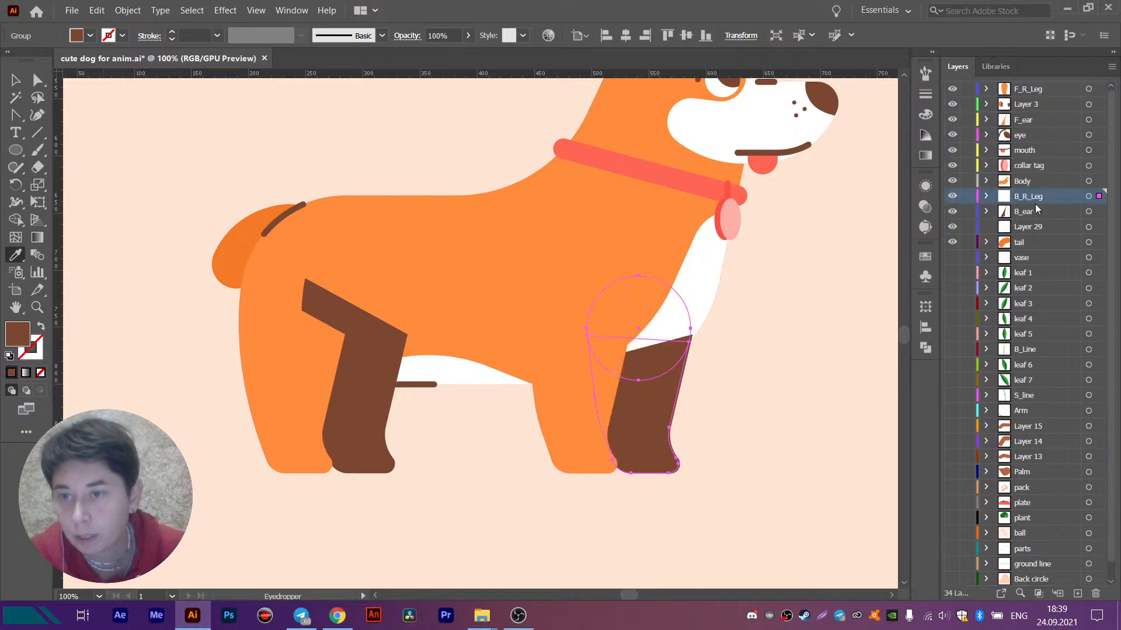
click(15, 82)
click(265, 180)
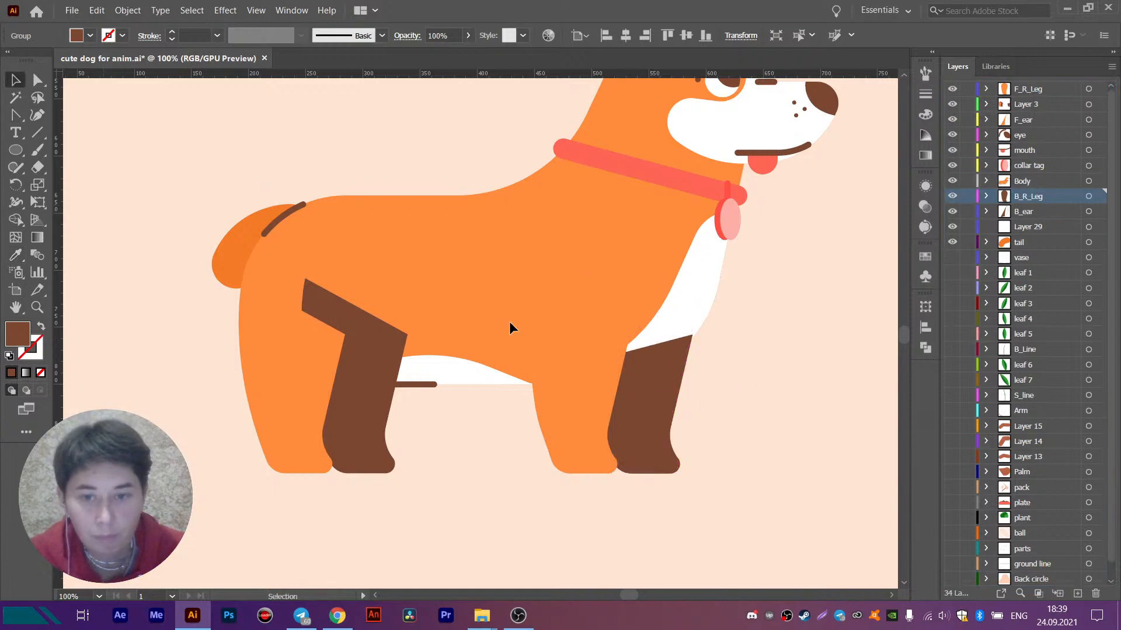
- Delete the old angular brown front leg from Layer 3
scroll(641, 483, up, 3)
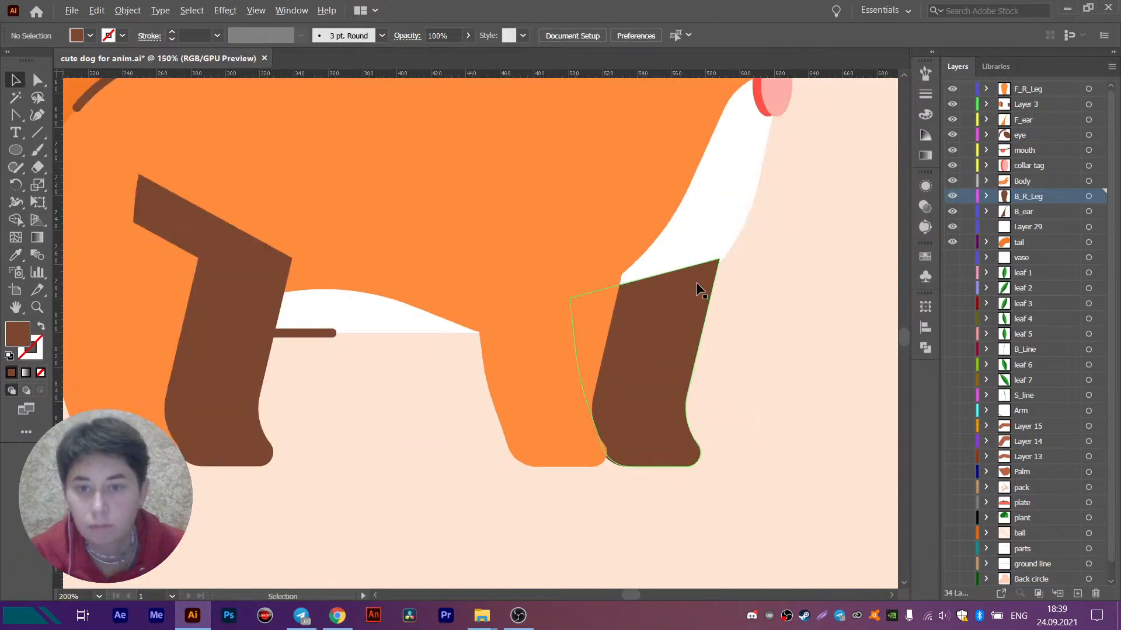
scroll(698, 288, up, 2)
click(700, 333)
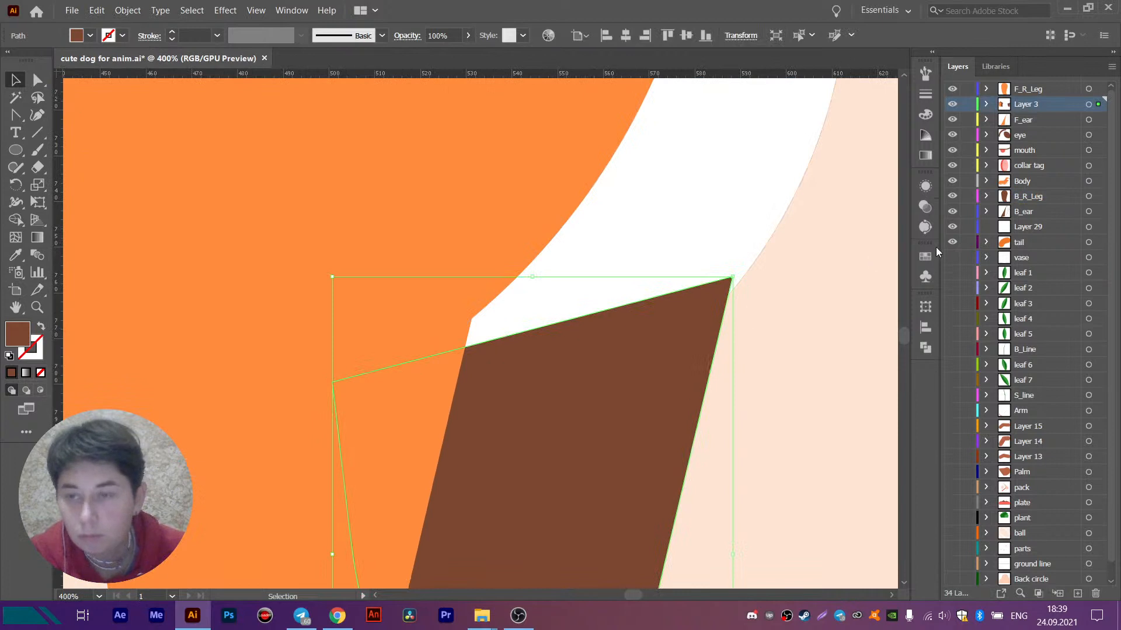
click(757, 344)
scroll(756, 335, down, 4)
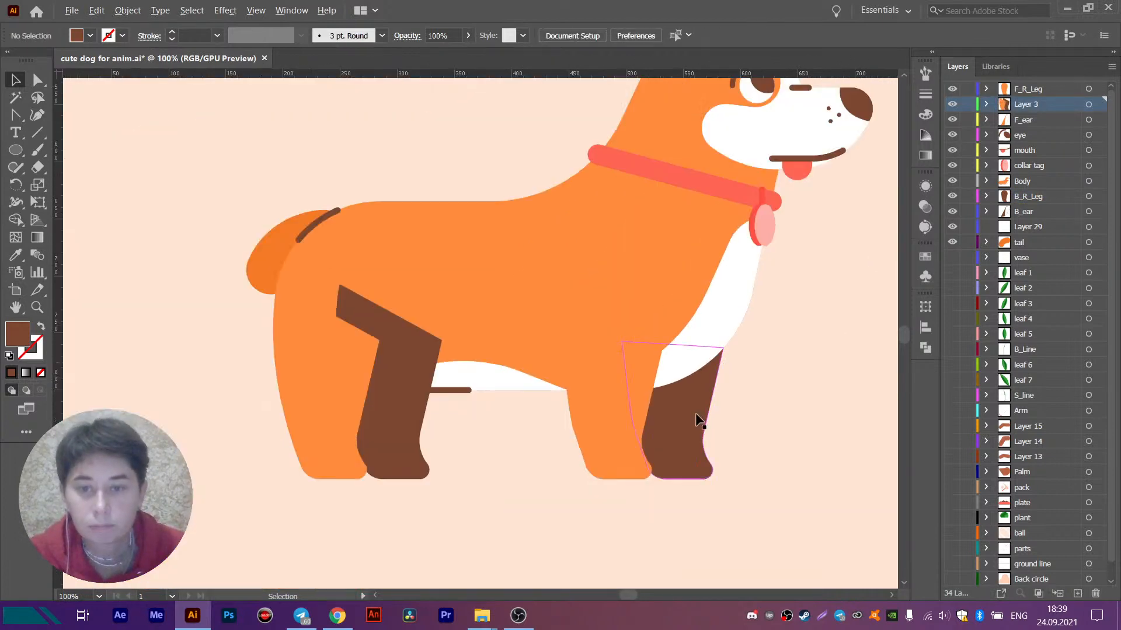
- Try rotating the brown front leg group about its shoulder circle's centre and restore its original position
click(651, 411)
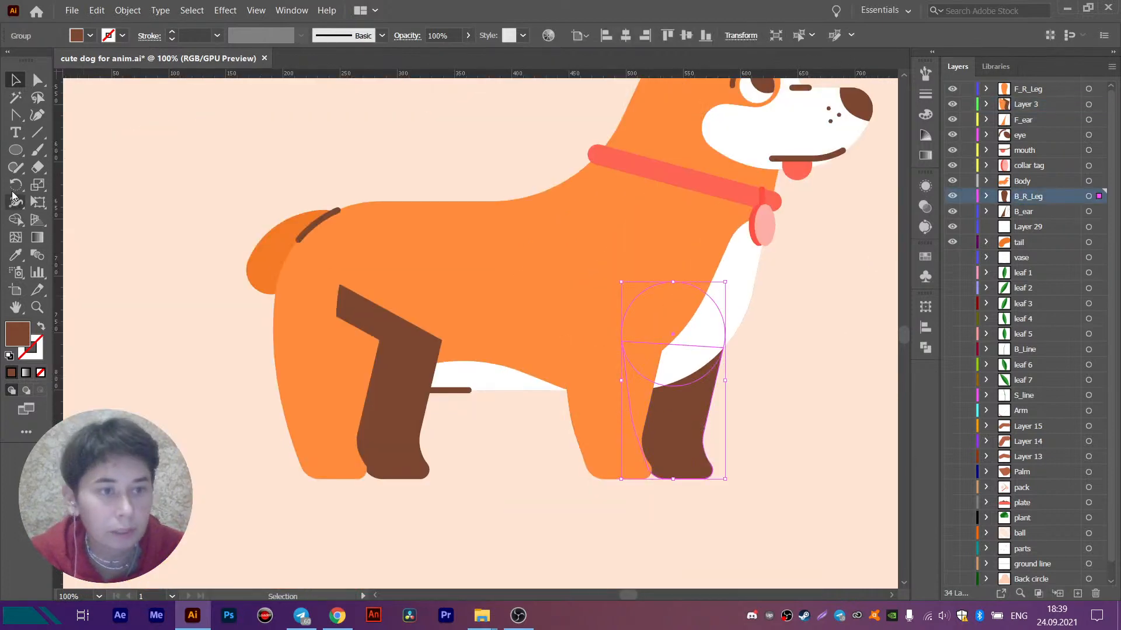
key(r)
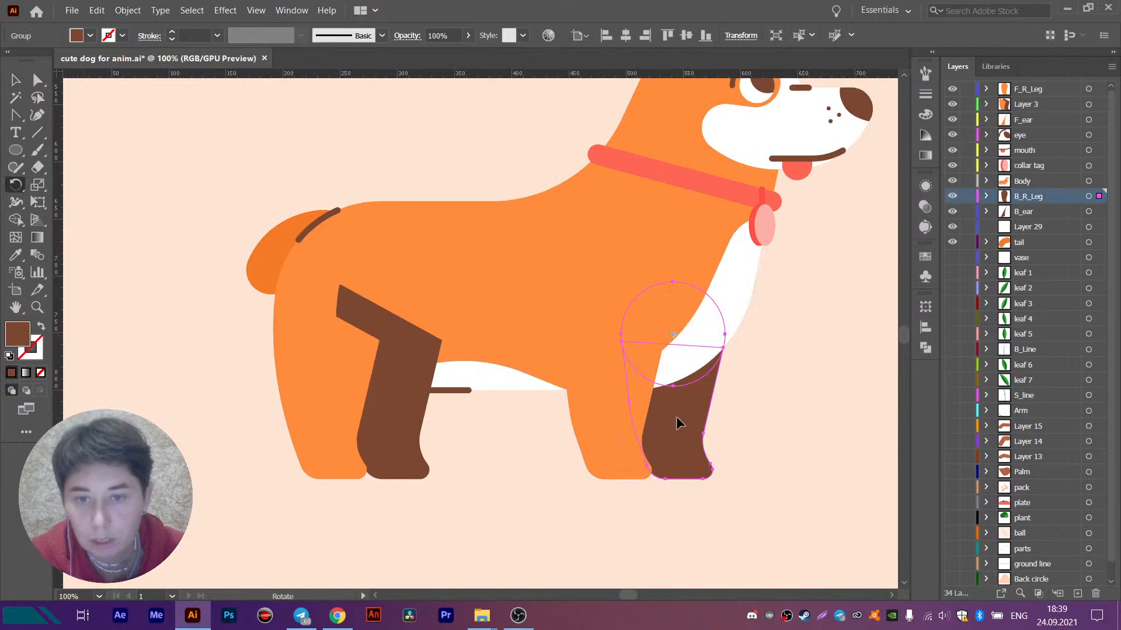
drag(676, 416, 610, 460)
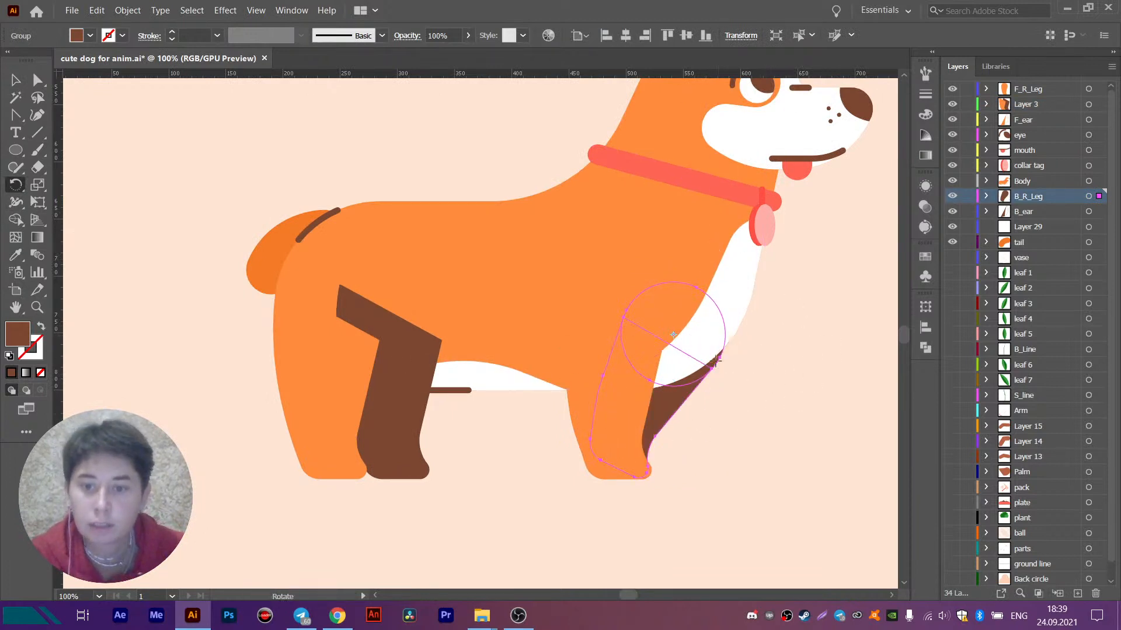
drag(723, 265, 741, 402)
key(v)
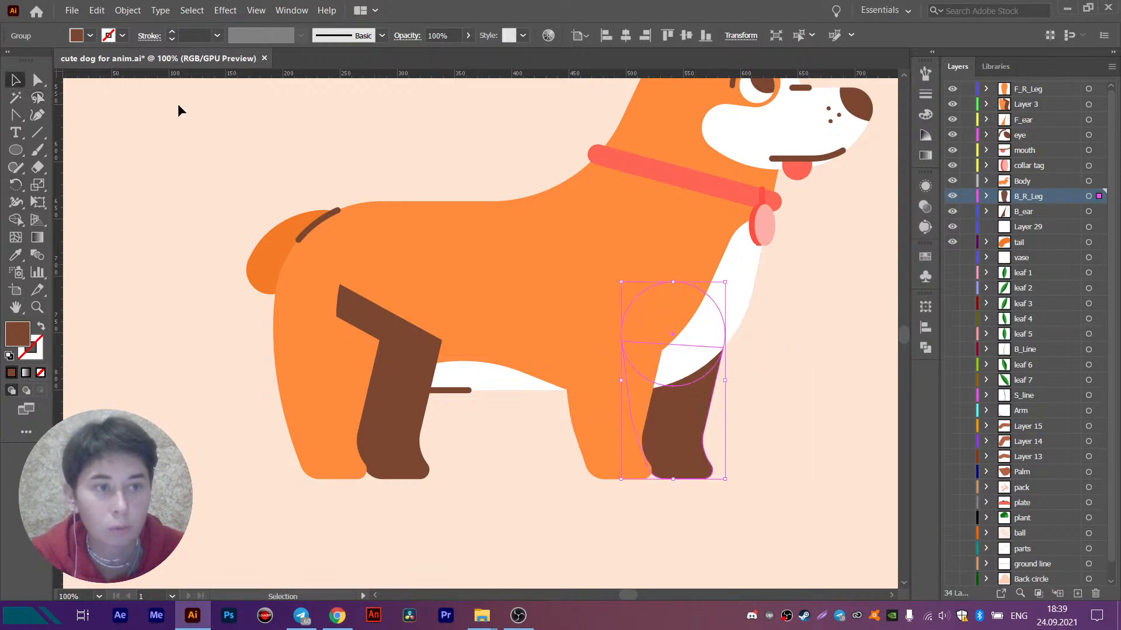
click(177, 104)
- Recolour the orange hind leg with the collar tag's light pink fill and deselect it
click(354, 374)
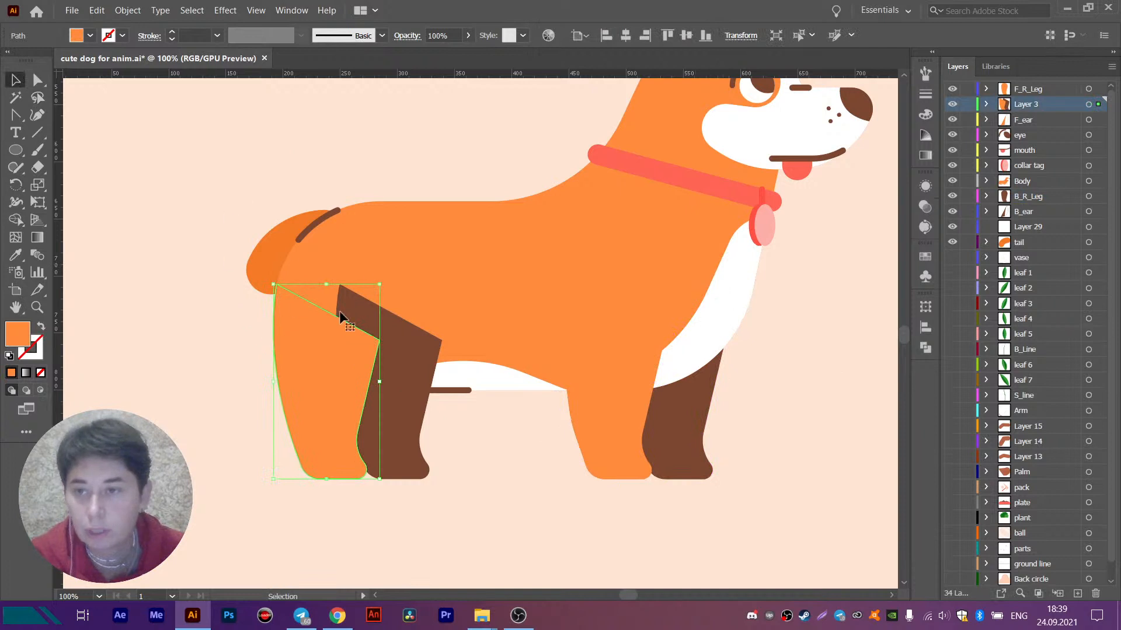
scroll(72, 355, up, 1)
scroll(357, 351, down, 1)
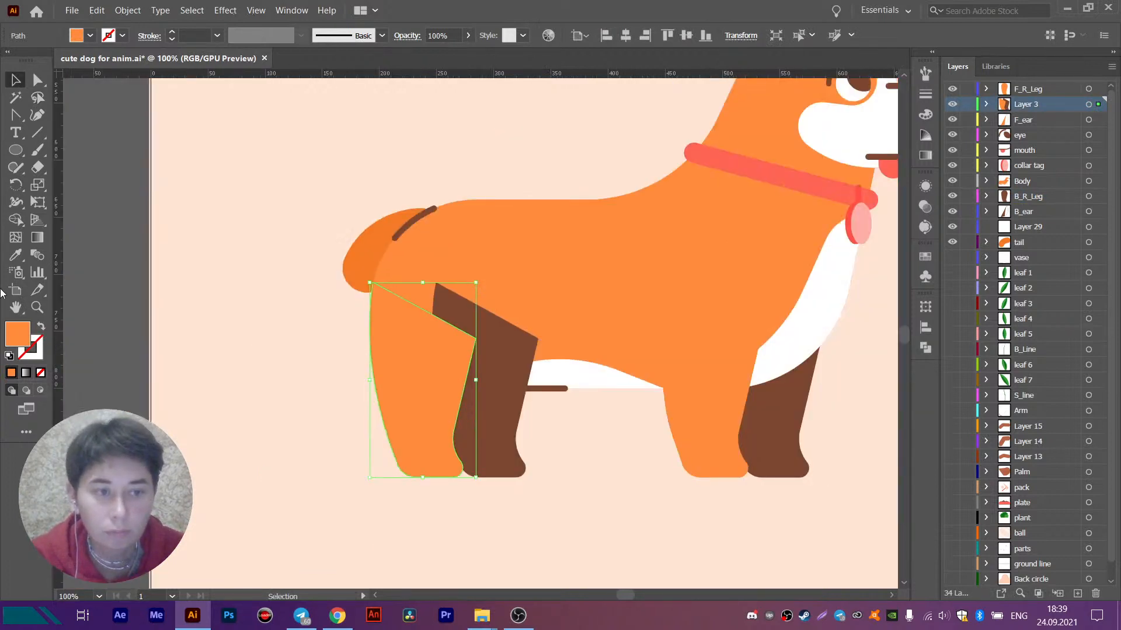
click(16, 255)
click(862, 225)
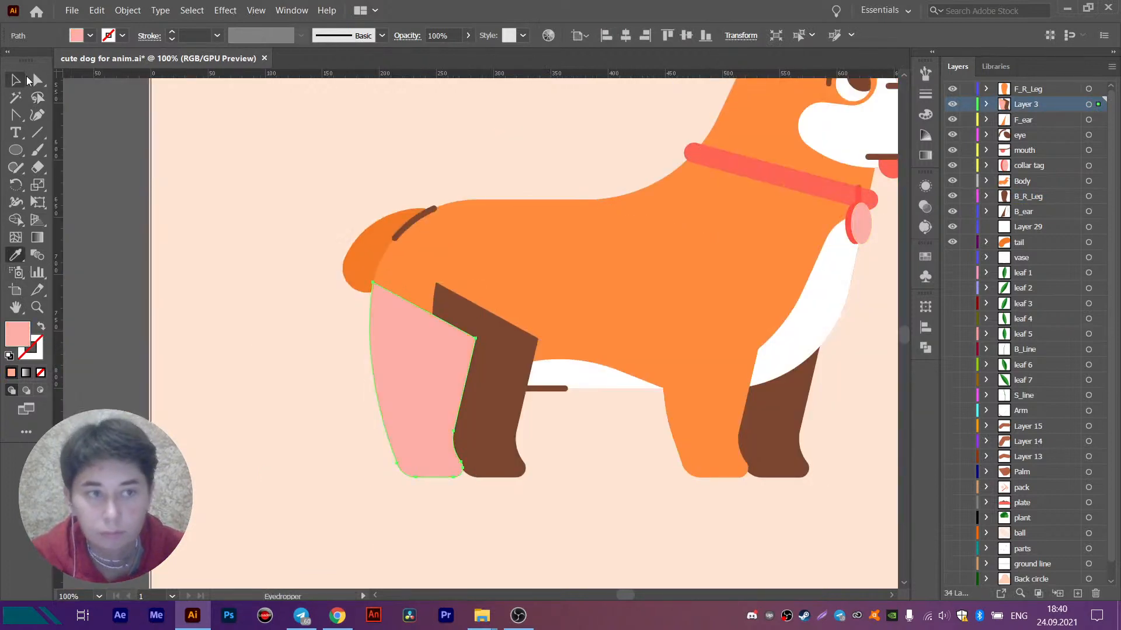
click(19, 80)
click(180, 129)
- Draw a light pink circle about 93 px in diameter over the top of the pink hind leg
click(16, 151)
scroll(426, 323, up, 3)
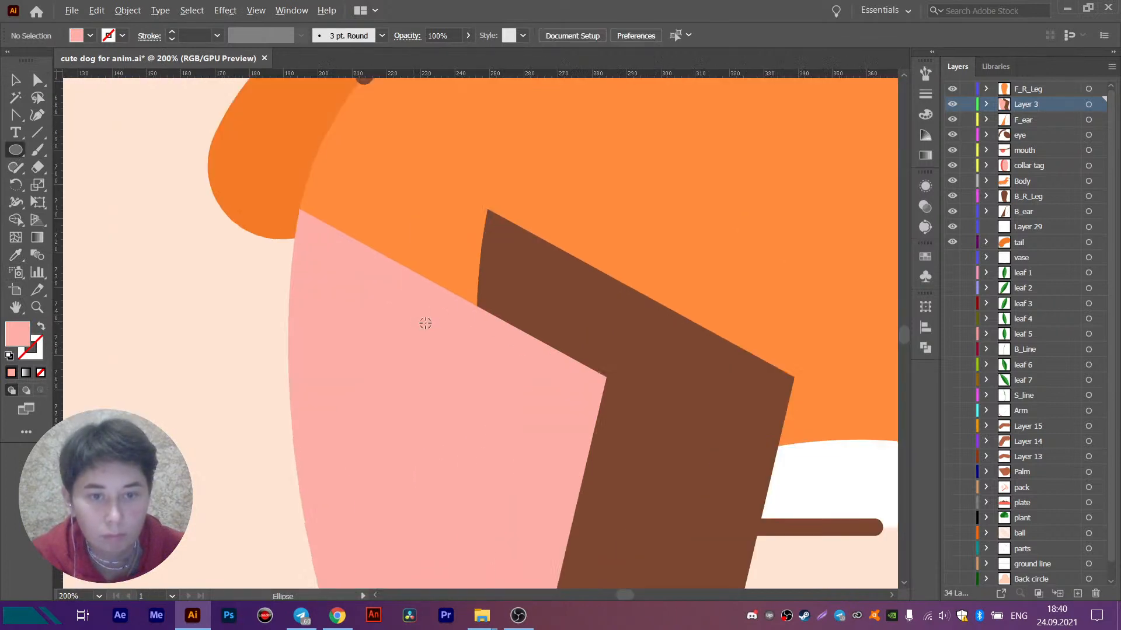
drag(450, 311, 290, 150)
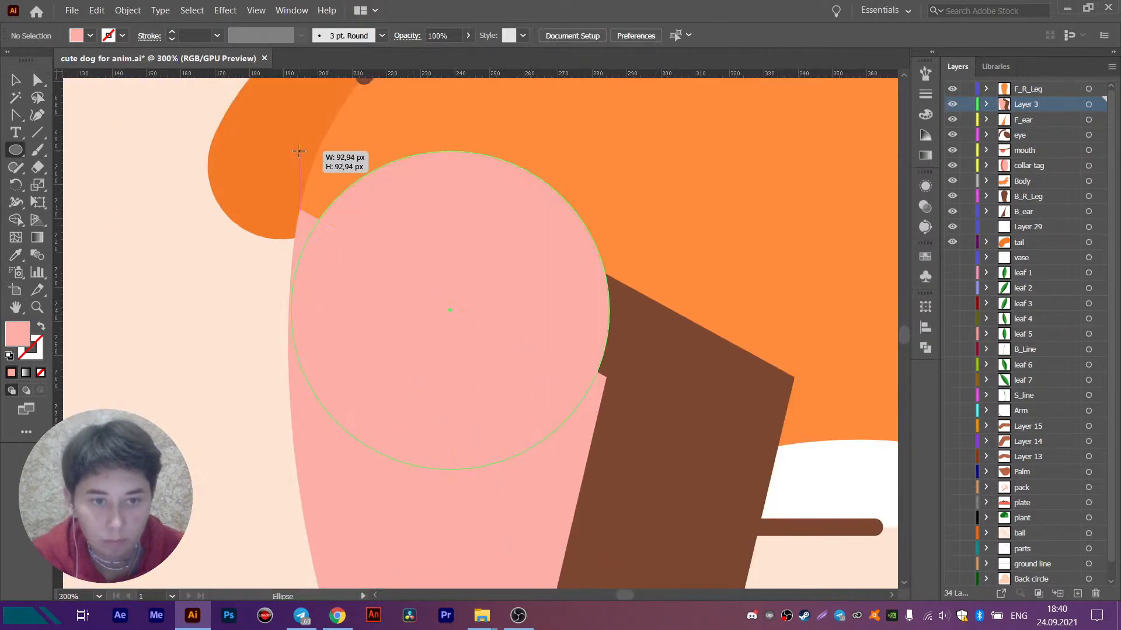
- Move the pink circle slightly up on the hind leg toward the base of the tail
key(v)
scroll(338, 246, up, 1)
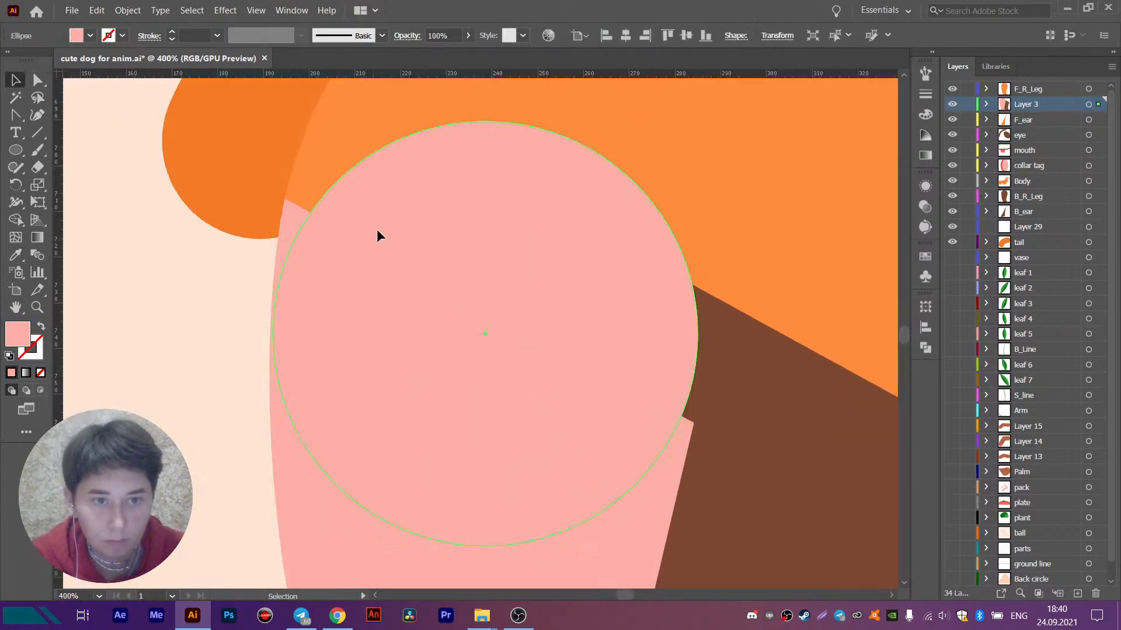
drag(376, 229, 398, 230)
key(ctrl+z)
click(314, 164)
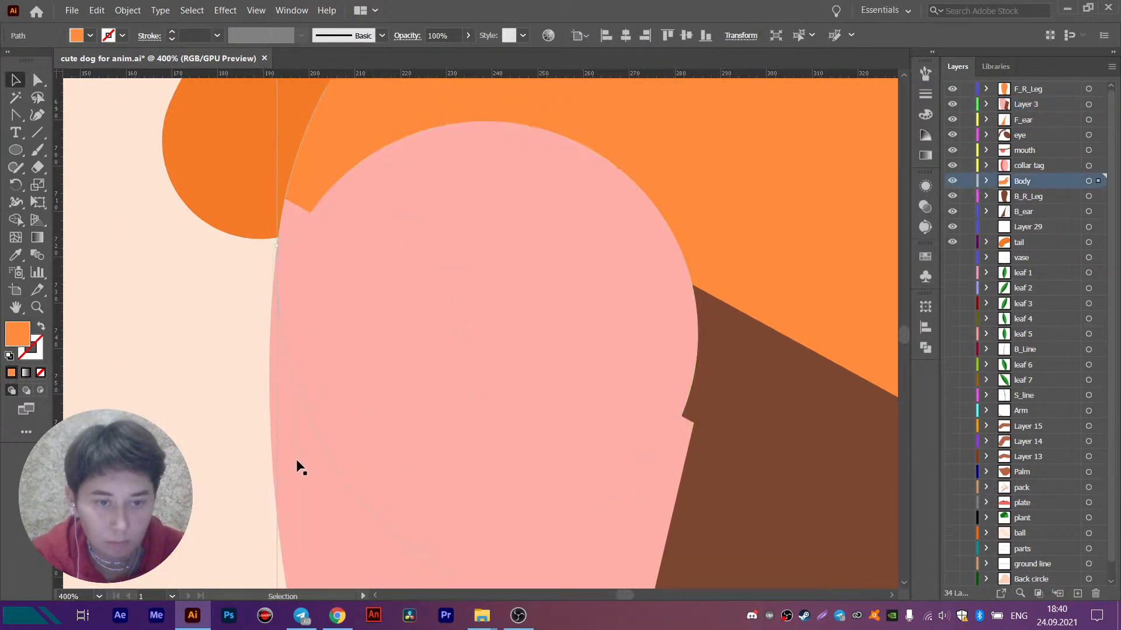
drag(544, 225, 553, 162)
scroll(373, 233, up, 2)
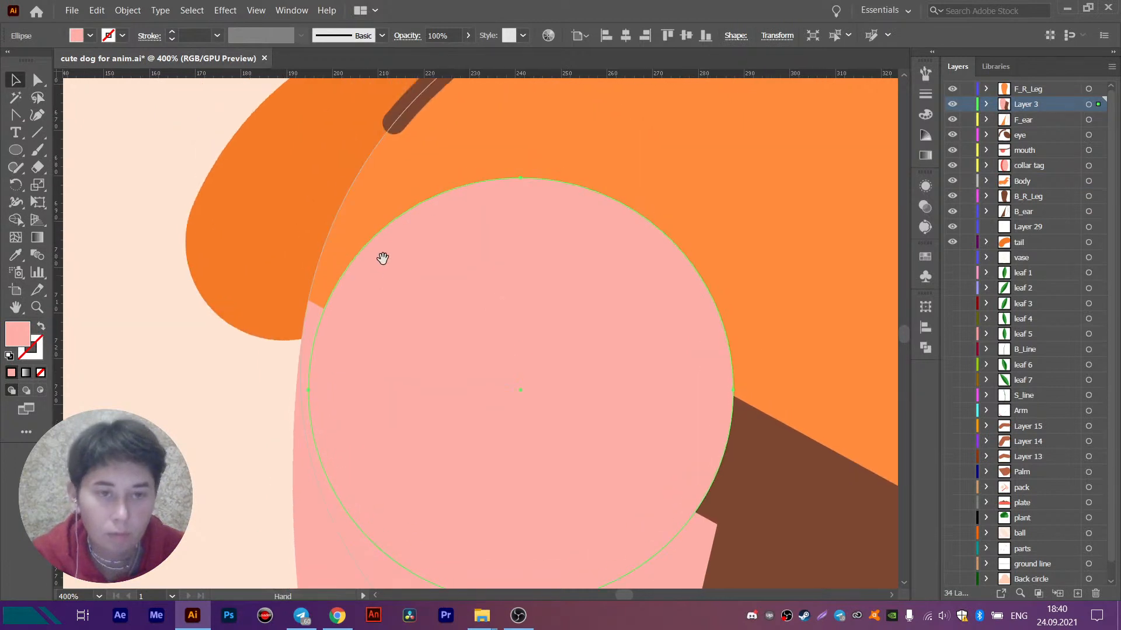
- Enlarge and reposition the pink circle on the hind leg so its edges align with the sides of the leg
mouse_move(311, 181)
mouse_down()
mouse_move(313, 163)
mouse_move(293, 148)
mouse_move(300, 169)
mouse_up()
drag(407, 265, 411, 241)
key(space)
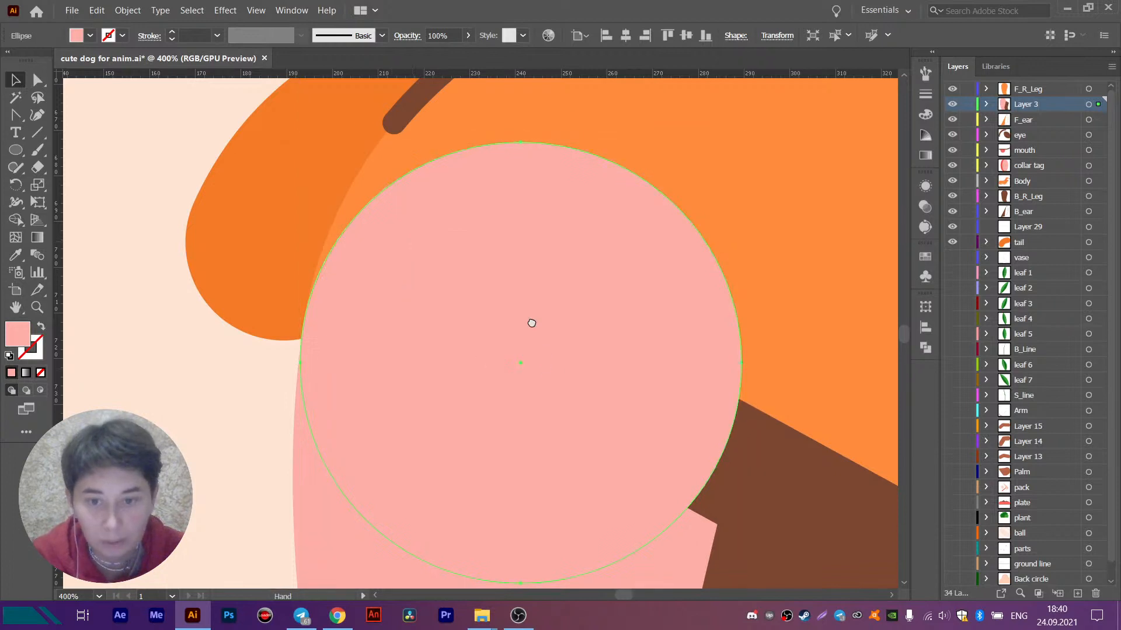
drag(541, 340, 491, 202)
drag(692, 224, 717, 243)
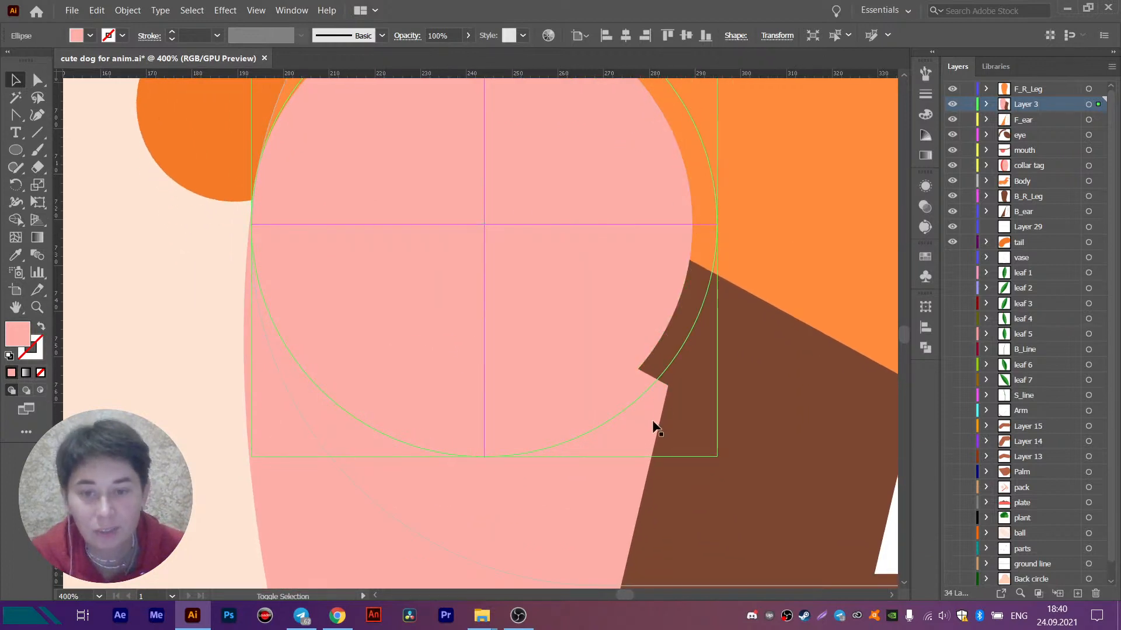
- Move the anchor point at the pink hind leg's inner upper corner up to the circle's edge and deselect it
click(643, 429)
click(37, 80)
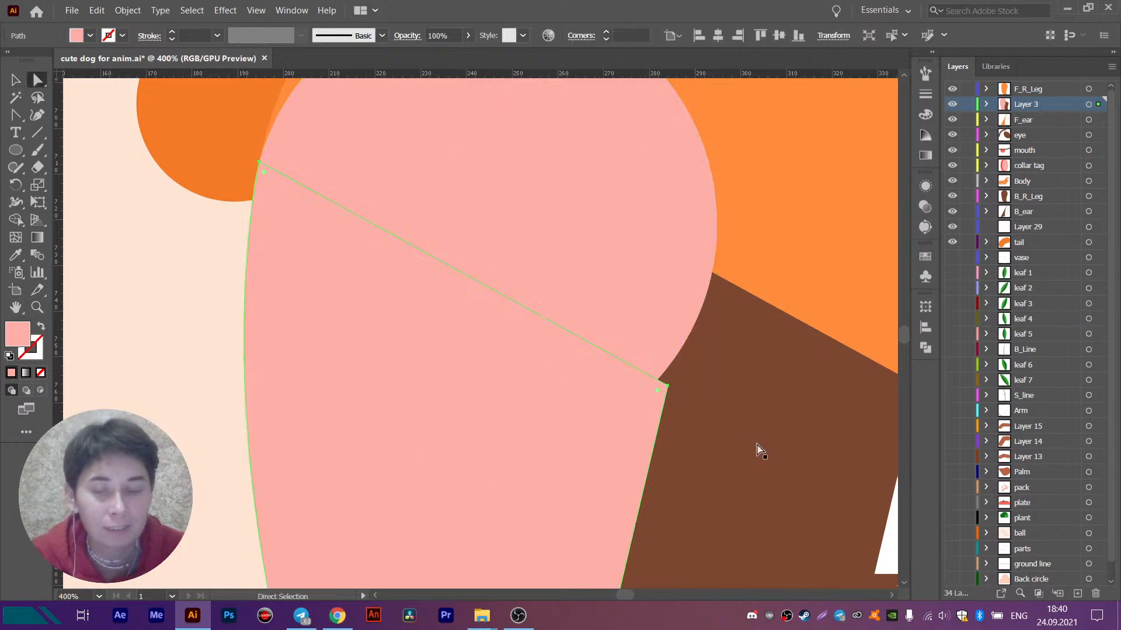
click(677, 397)
drag(670, 385, 676, 284)
scroll(708, 290, down, 3)
scroll(696, 306, up, 1)
key(space)
key(v)
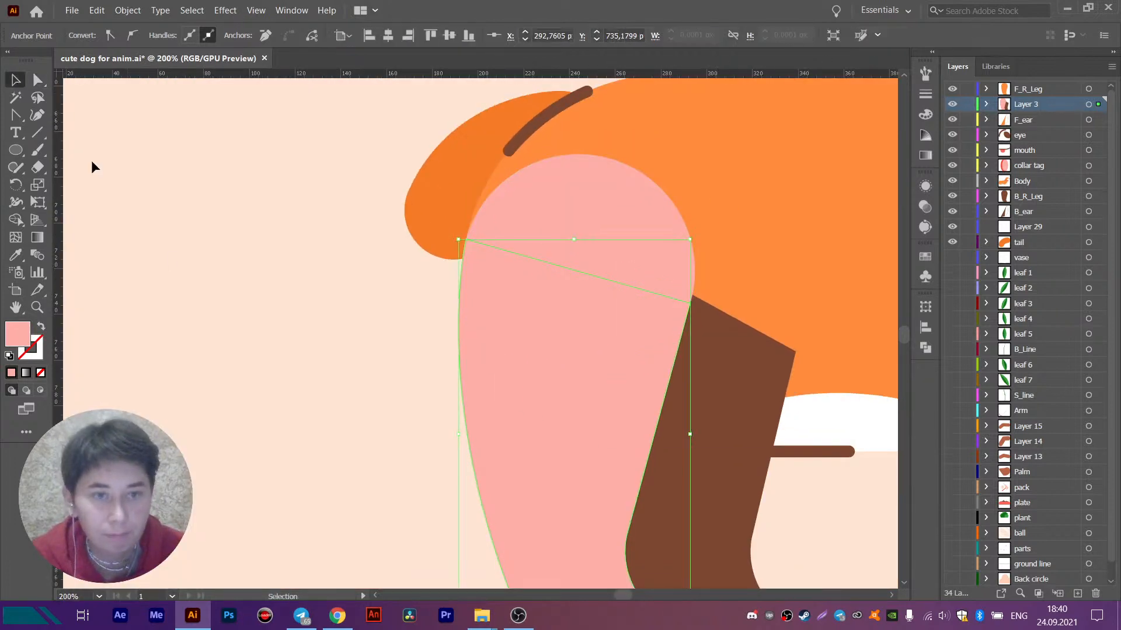
click(93, 167)
- Try rotating the pink hind leg and its circle about the circle's centre and undo the rotation
click(593, 286)
shift+click(550, 461)
click(22, 184)
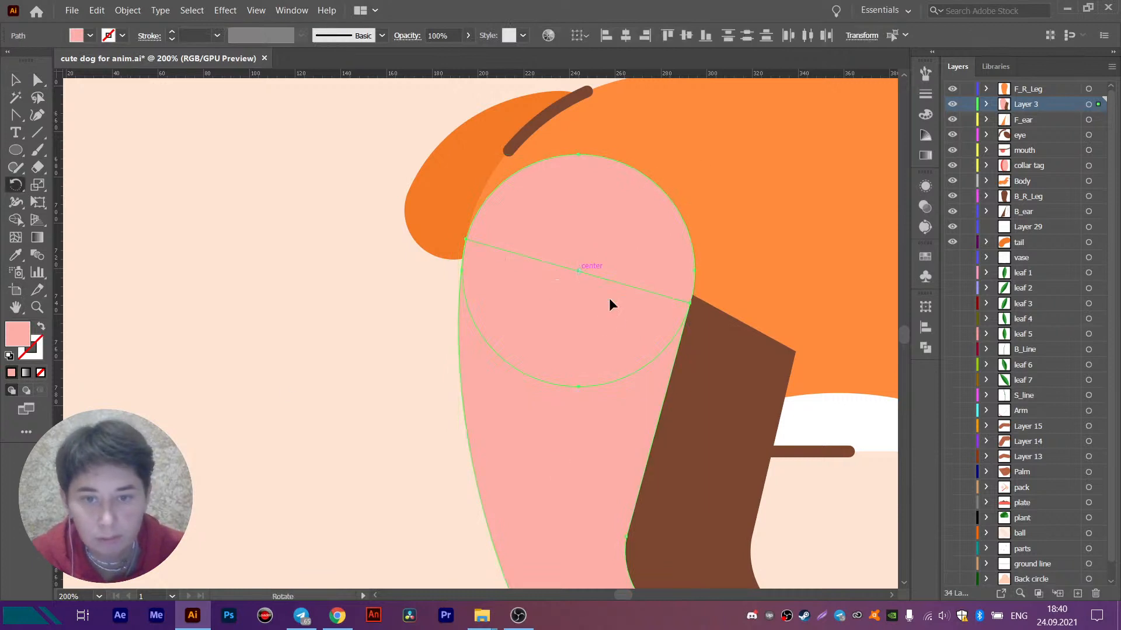
key(space)
drag(609, 304, 569, 205)
scroll(581, 182, down, 1)
key(ctrl+z)
key(ctrl+z)
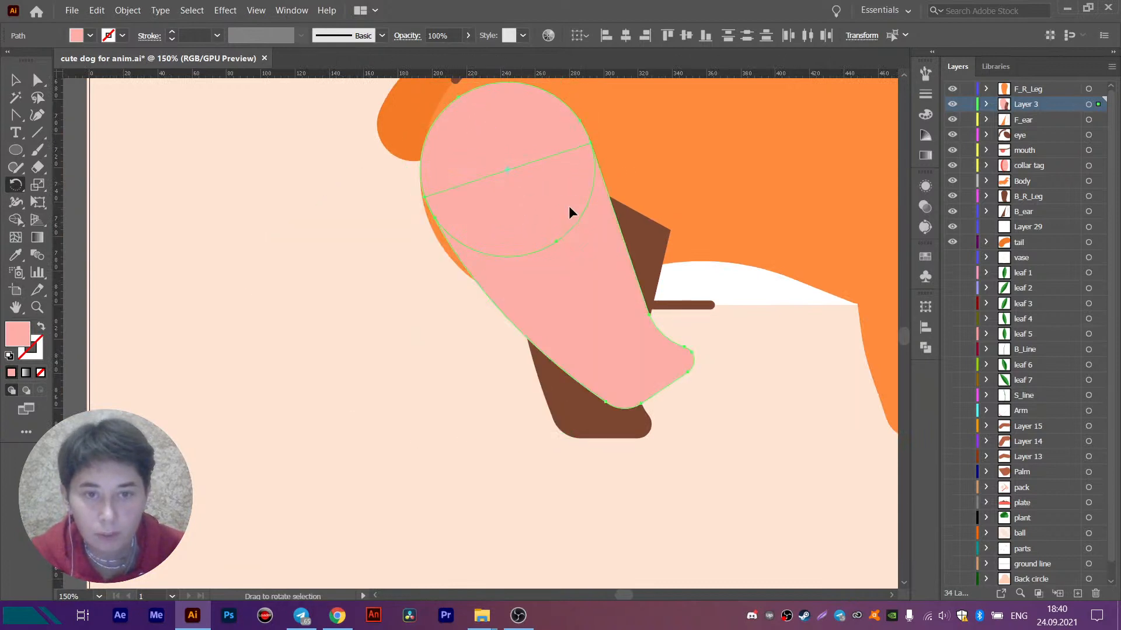
key(ctrl+z)
- Recolour the pink hind leg and its circle with the body's orange fill
click(11, 260)
click(808, 147)
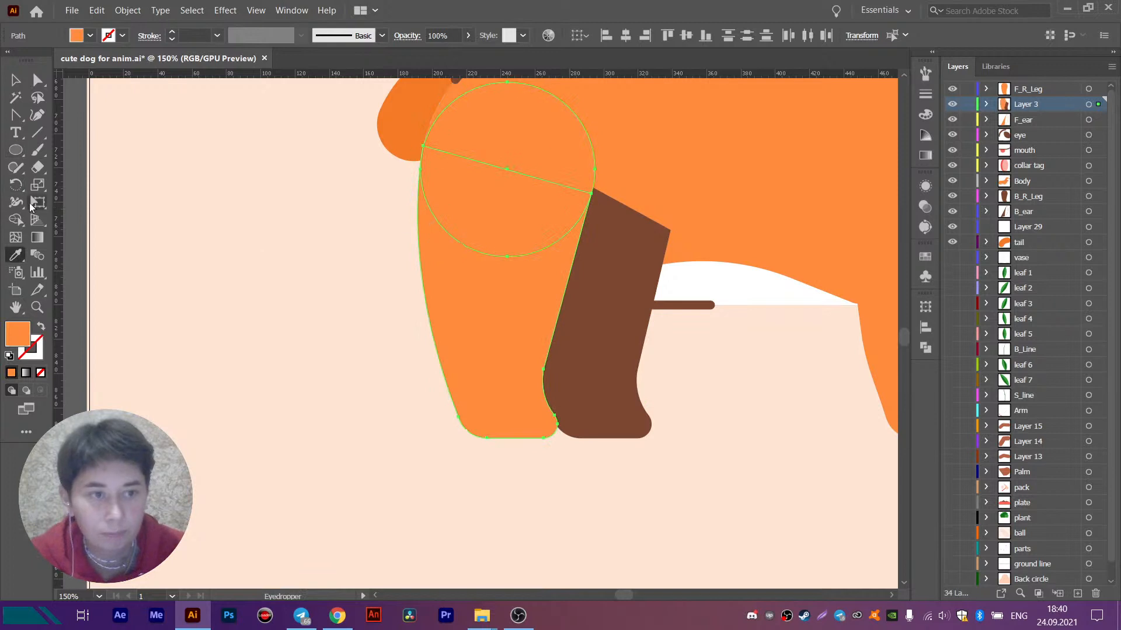
- Try swinging the orange hind leg with its joint circle about the circle's centre and restore its original position
key(r)
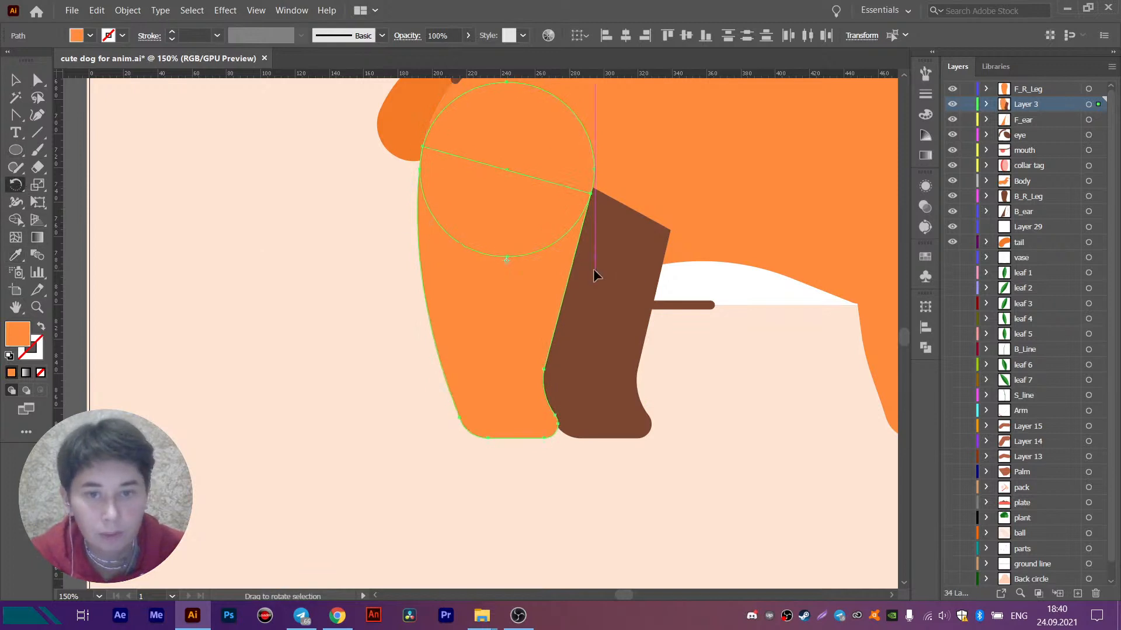
click(505, 170)
drag(531, 246, 464, 233)
scroll(597, 215, down, 2)
drag(473, 271, 401, 299)
key(ctrl+z)
key(v)
- Group the orange hind leg with its circle and move the group in place to a new layer above Layer 3
click(16, 81)
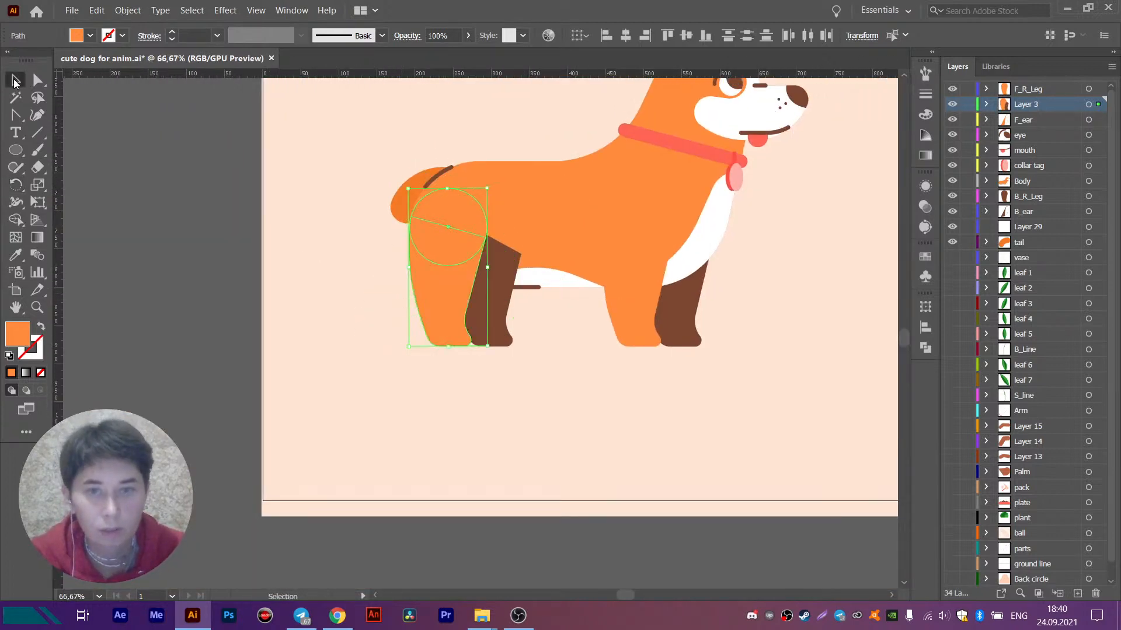
key(a)
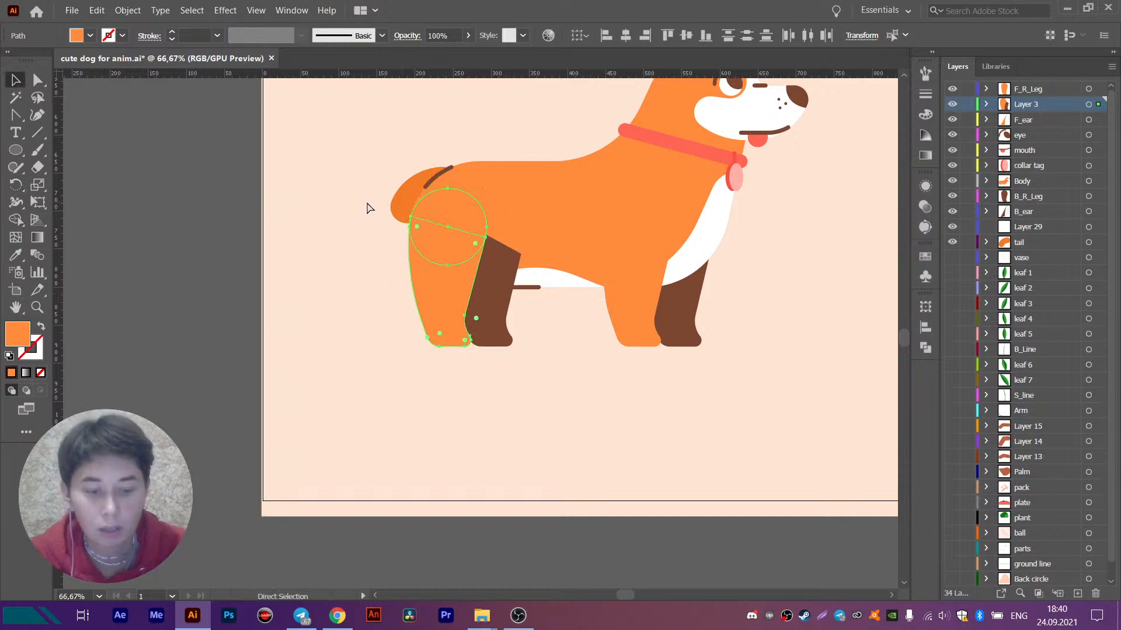
click(1078, 593)
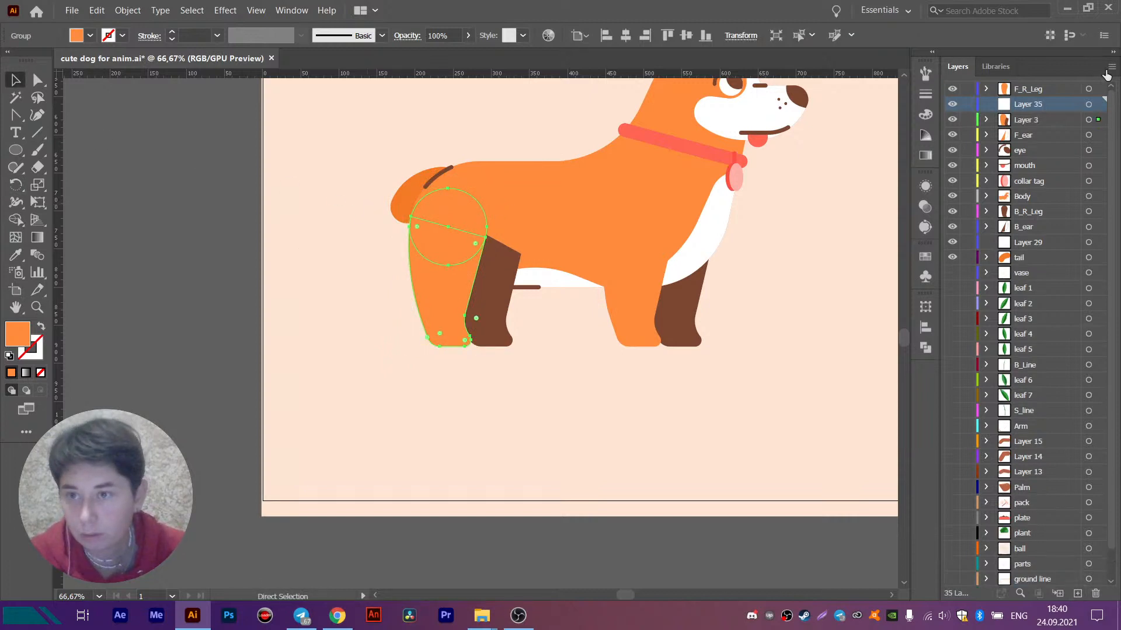
click(1093, 119)
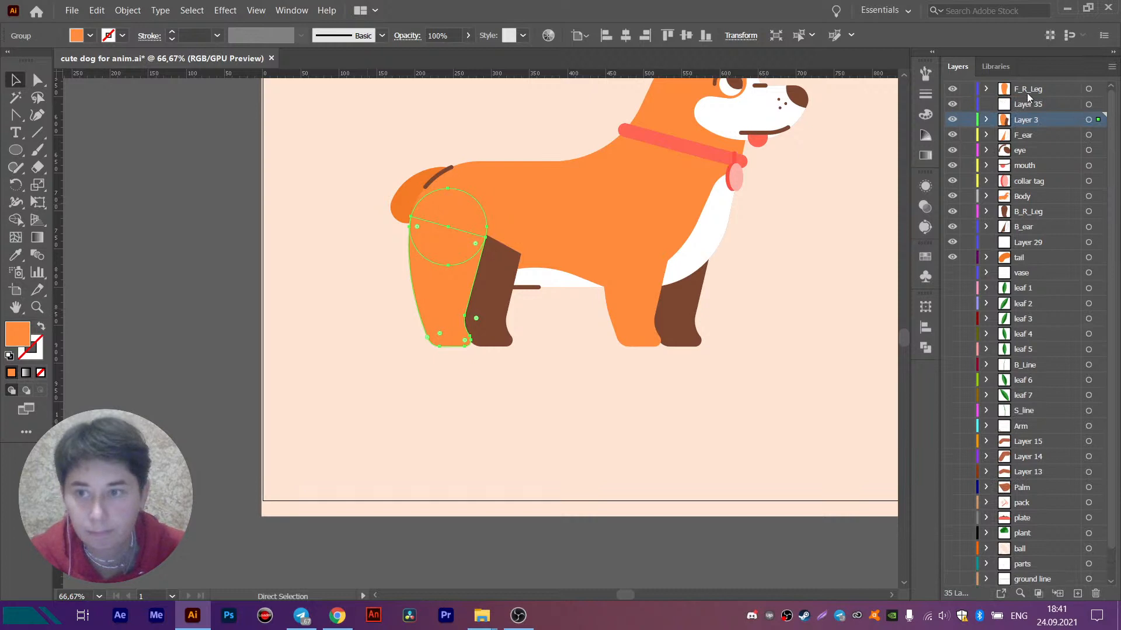
click(1029, 107)
key(ctrl+shift+a)
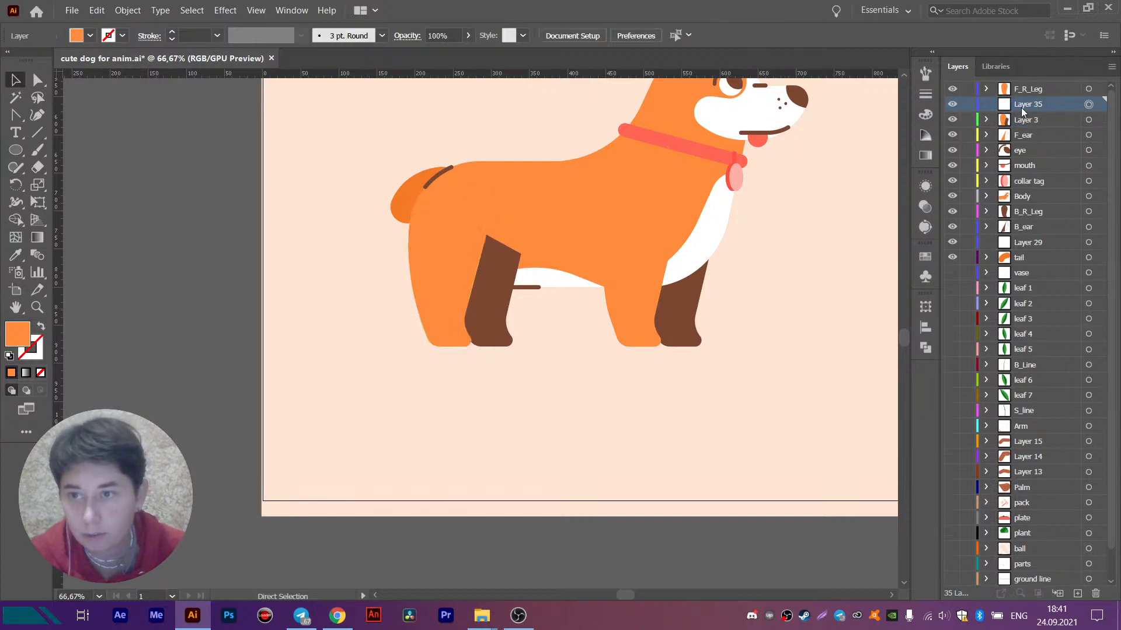
key(ctrl+f)
- Rename the orange hind leg's new layer F_L_Leg
double_click(1029, 105)
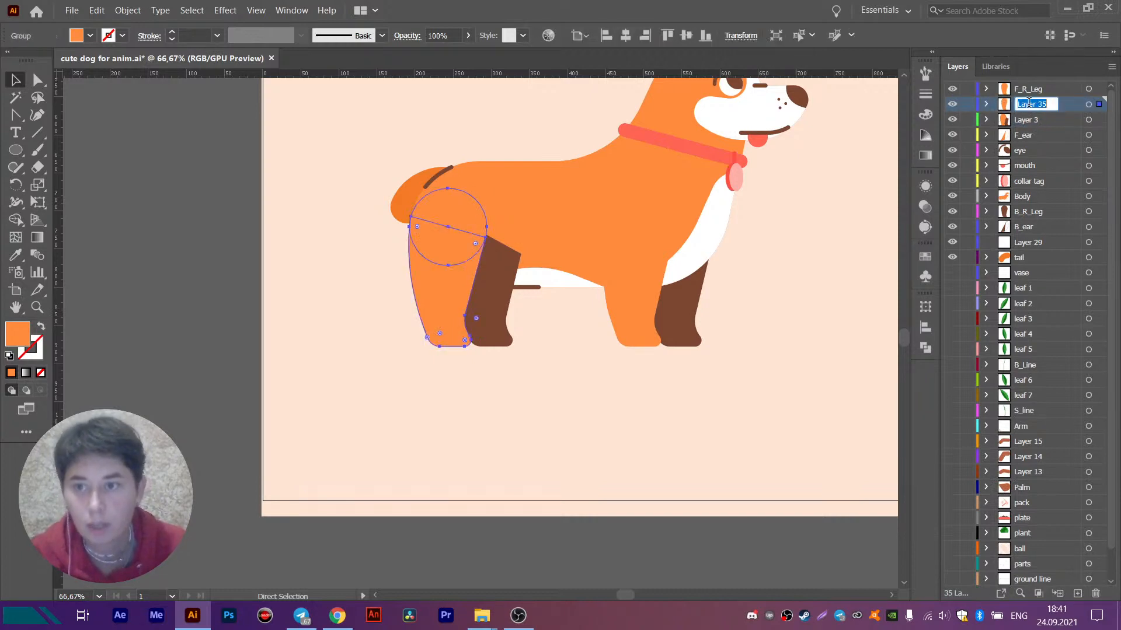
text(F_L_Leg)
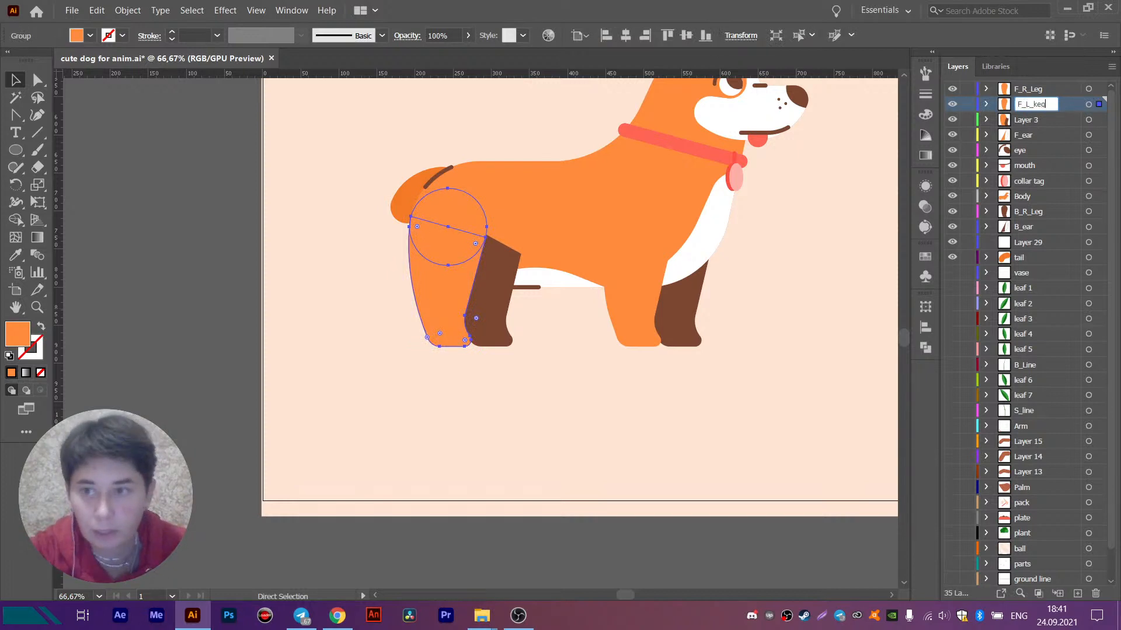
key(Return)
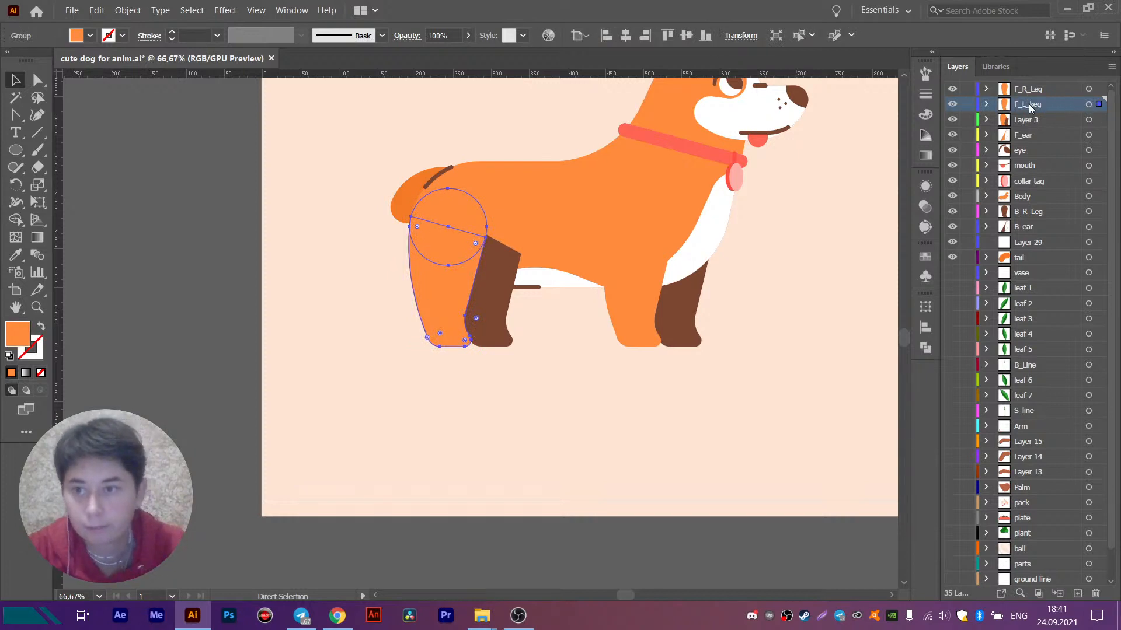
double_click(1036, 106)
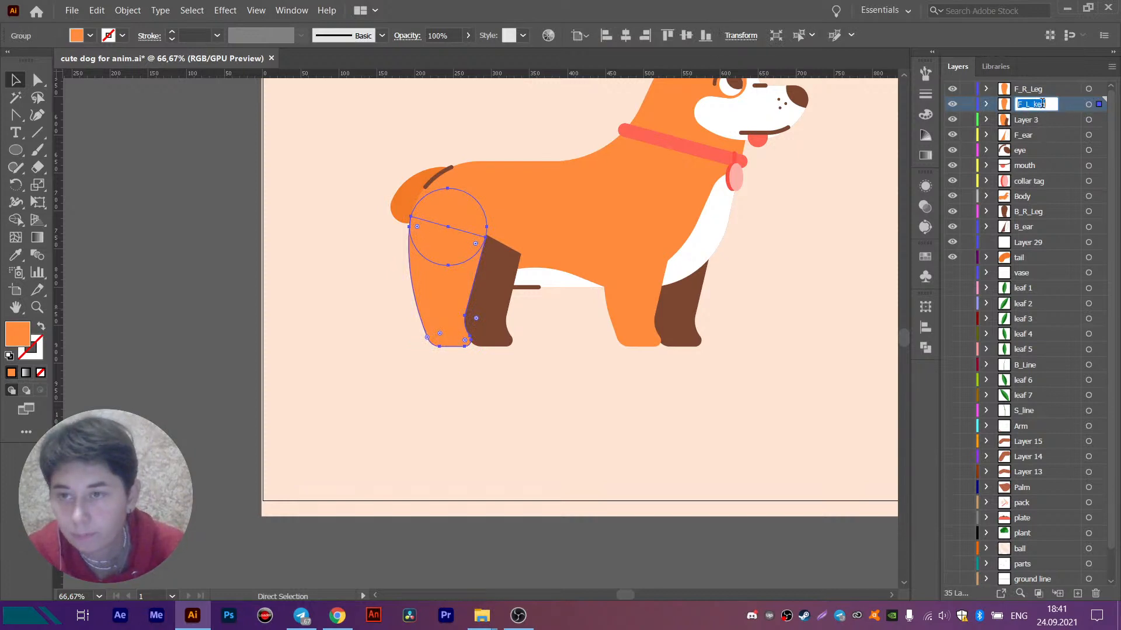
click(1039, 103)
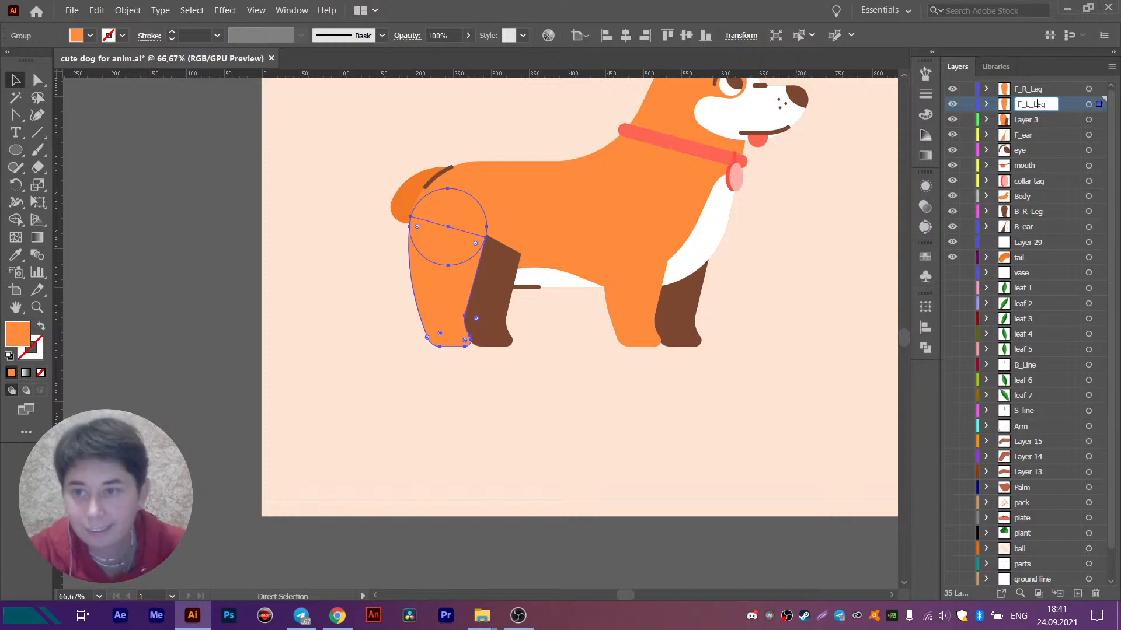
key(Return)
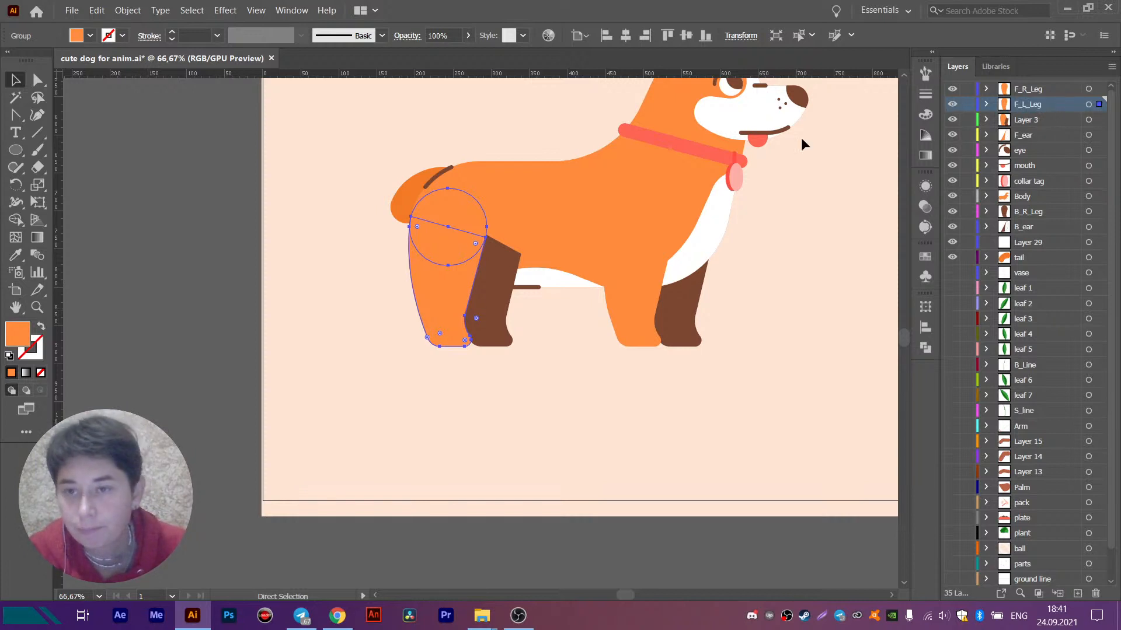
- Create a new layer above F_L_Leg and paste a copy of the orange hind leg in place on it
click(1078, 593)
click(1089, 105)
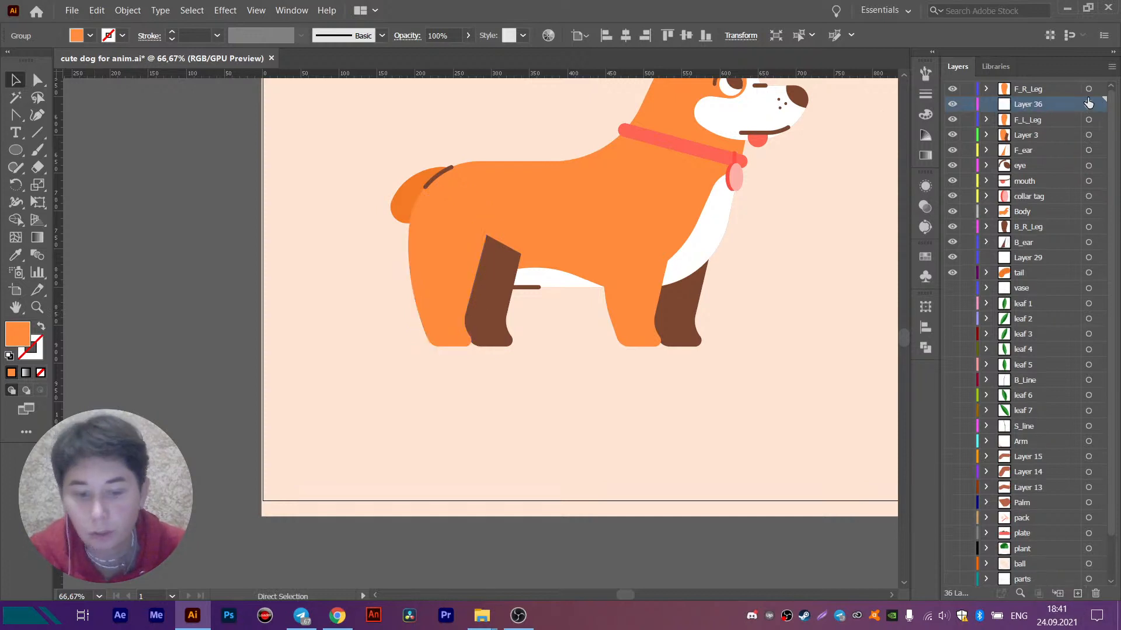
key(ctrl+f)
- Shift the copied hind leg sideways over the old brown hind leg and fill it with the brown front leg's colour
drag(451, 319, 485, 320)
scroll(485, 320, up, 1)
scroll(486, 321, up, 3)
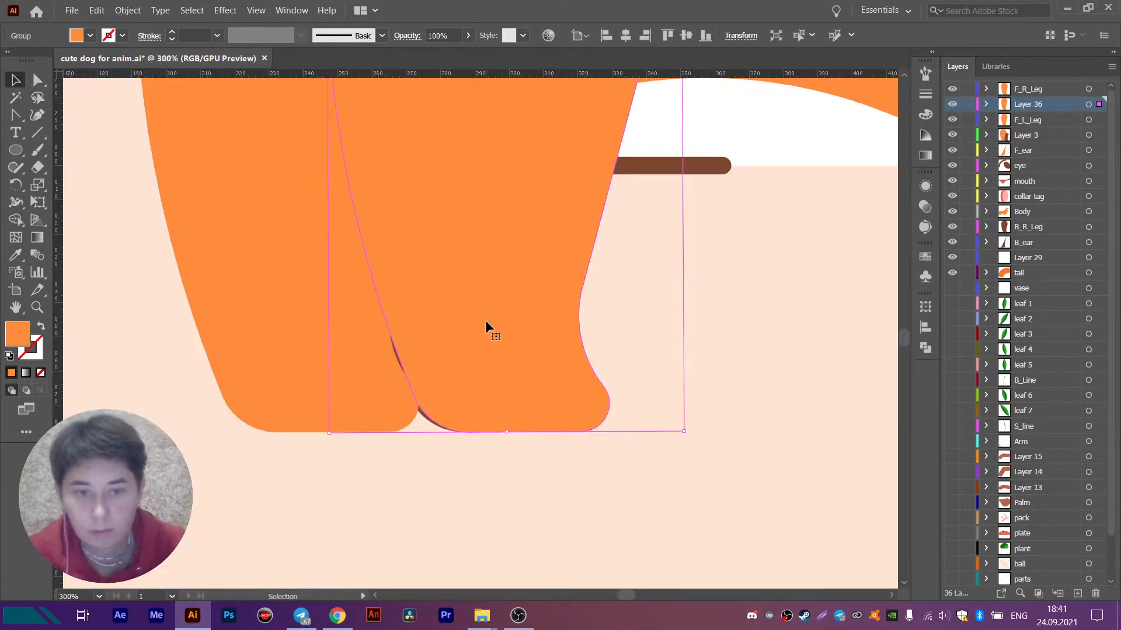
scroll(485, 320, down, 5)
click(16, 255)
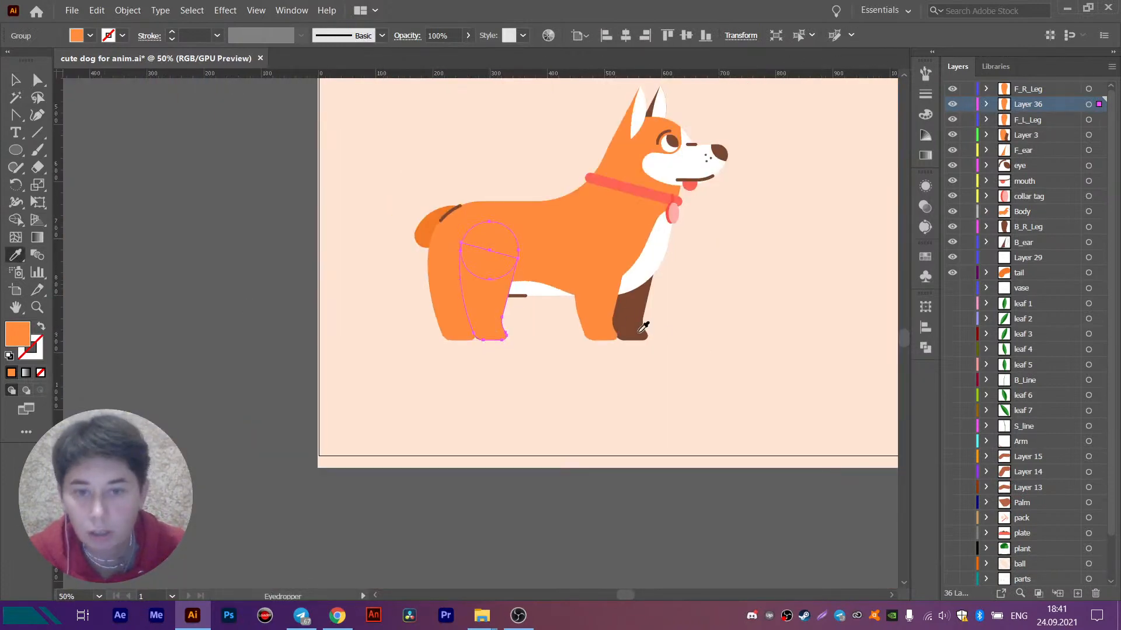
click(621, 313)
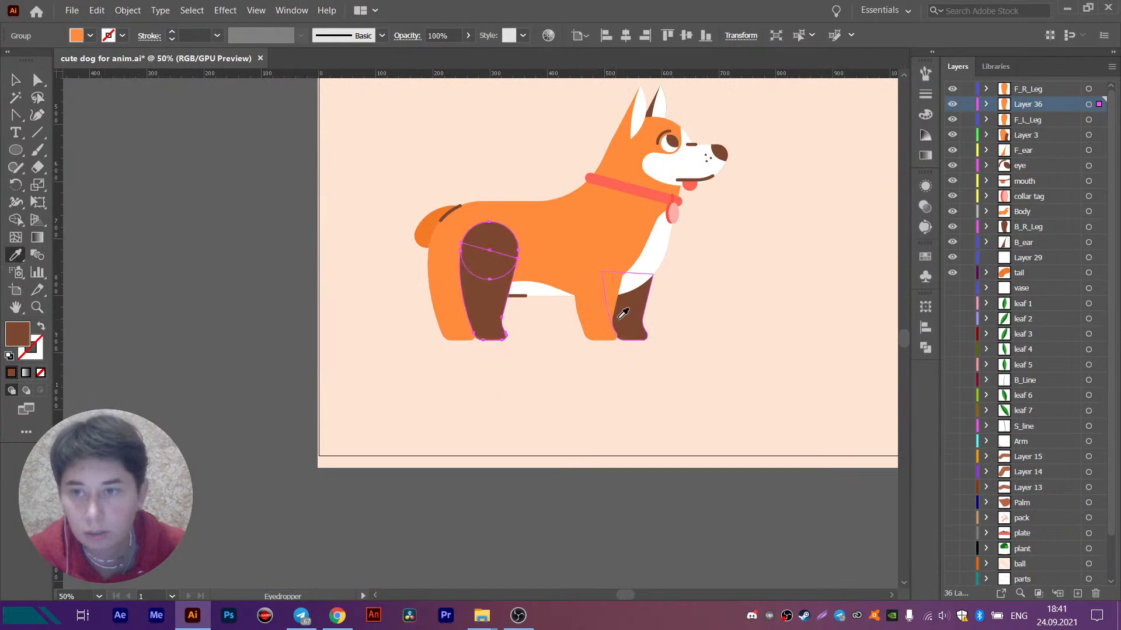
- Rename the brown copy's layer B_L_Leg and place it between the Body and B_R_Leg layers
double_click(1024, 109)
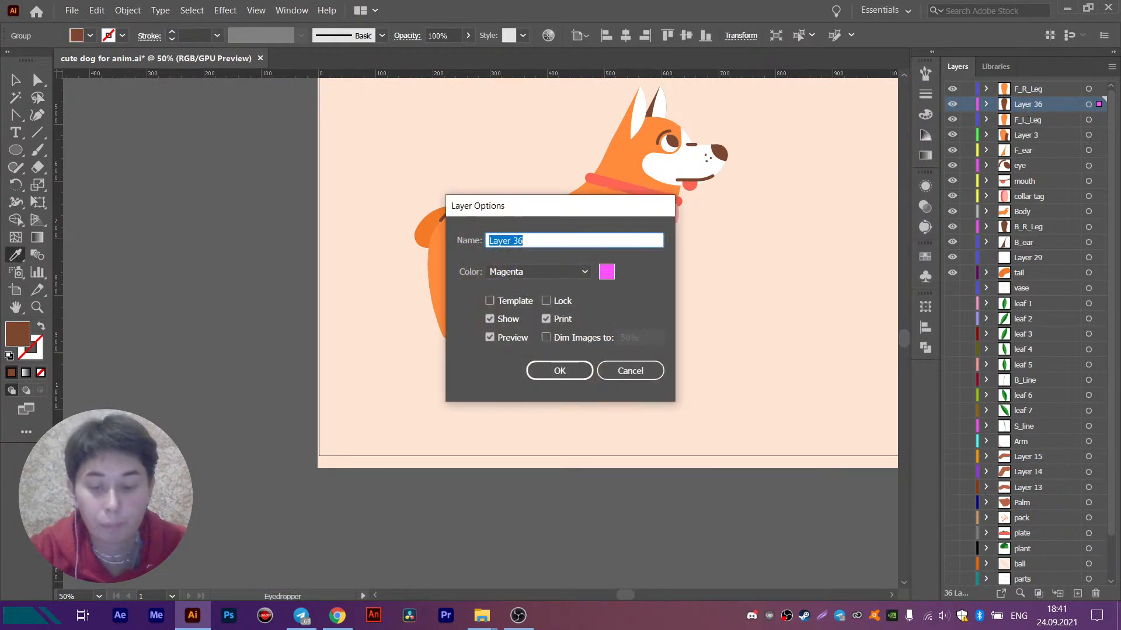
text(B_L_Leg)
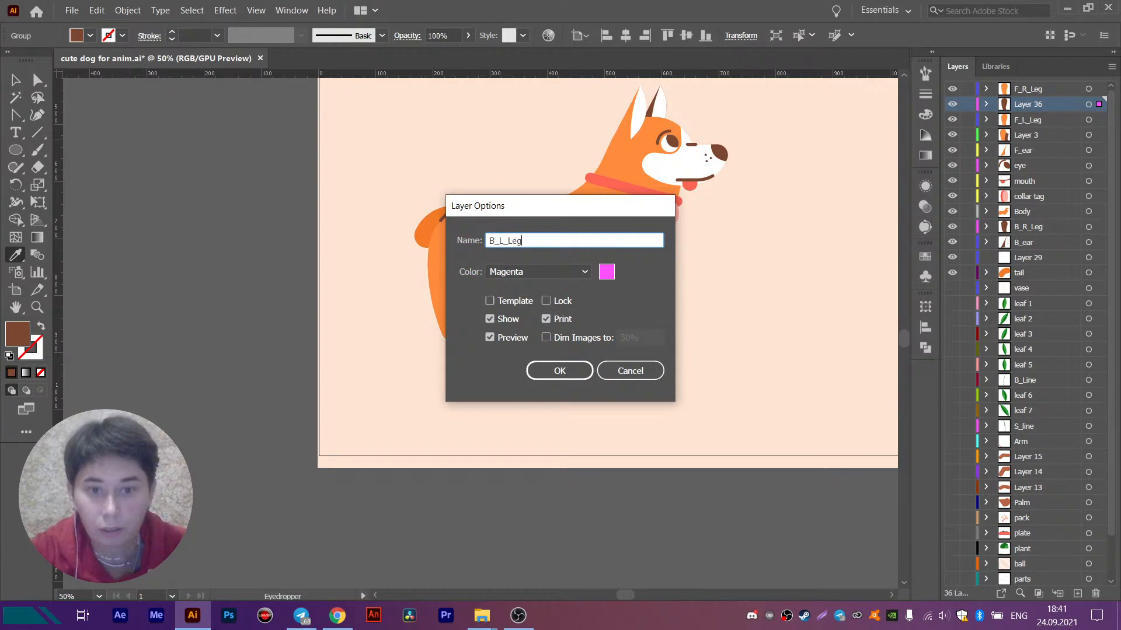
key(Return)
drag(1023, 108, 1033, 224)
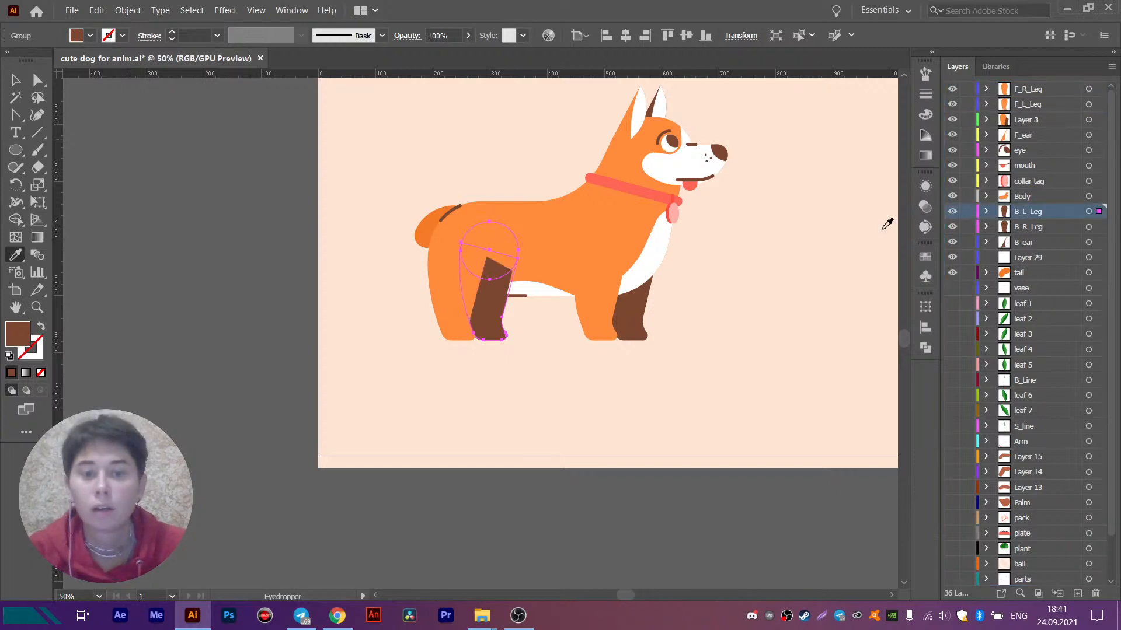
- Delete the old brown hind leg shape from Layer 3
click(575, 418)
click(15, 81)
key(ctrl+z)
click(77, 177)
click(490, 312)
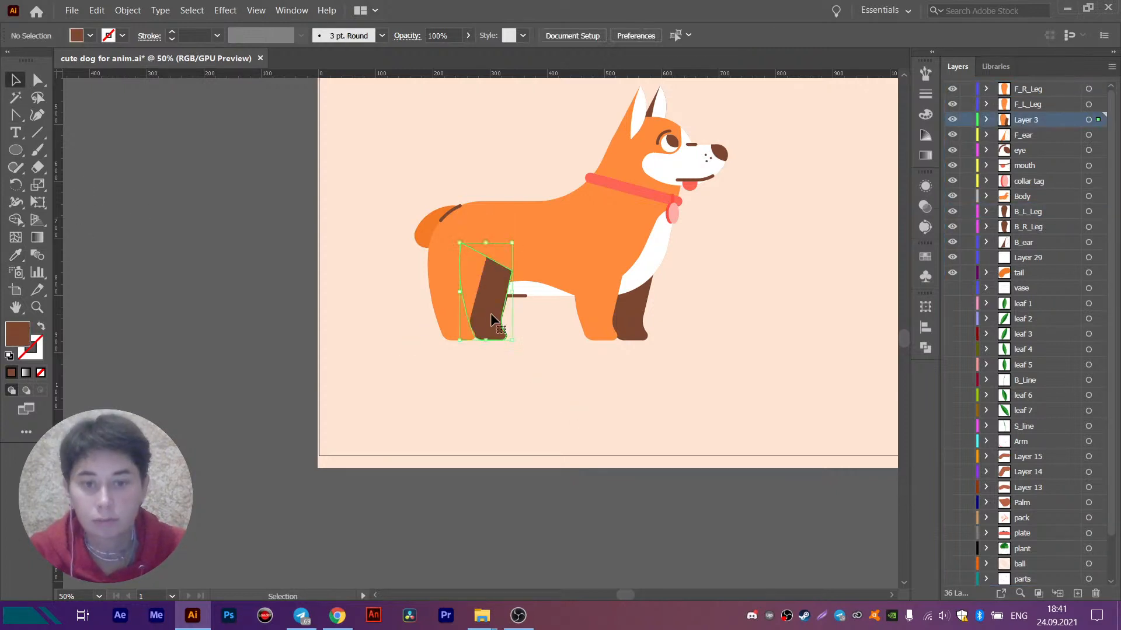
key(Delete)
- Check the orange leg layers by toggling their visibility and examine the dog's eye up close
click(454, 306)
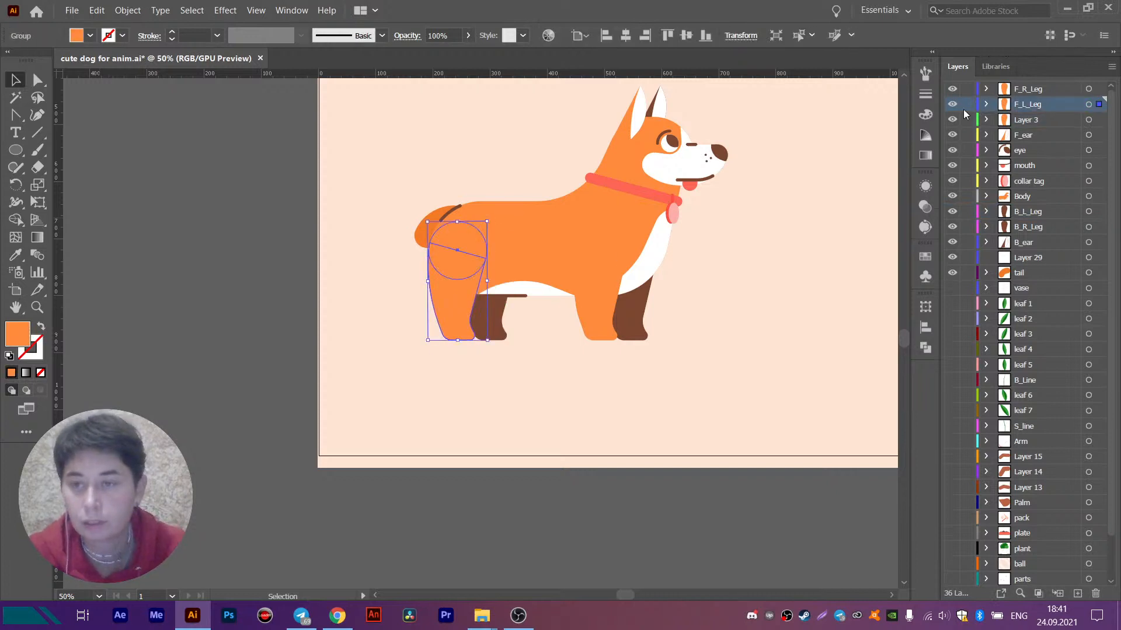
drag(724, 318, 667, 378)
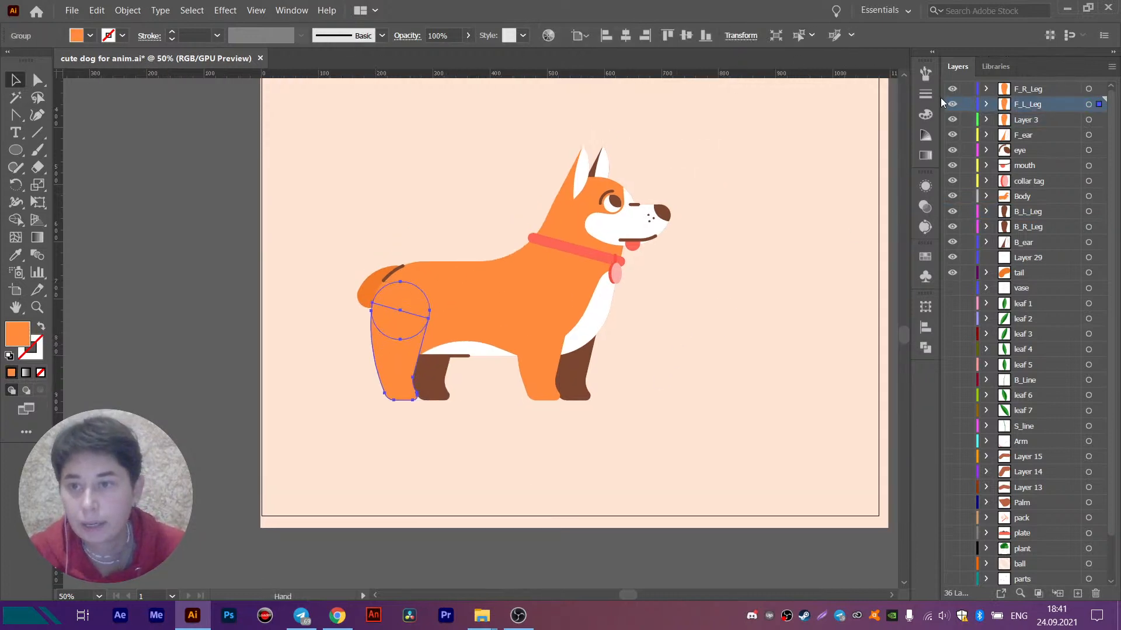
drag(952, 120, 956, 88)
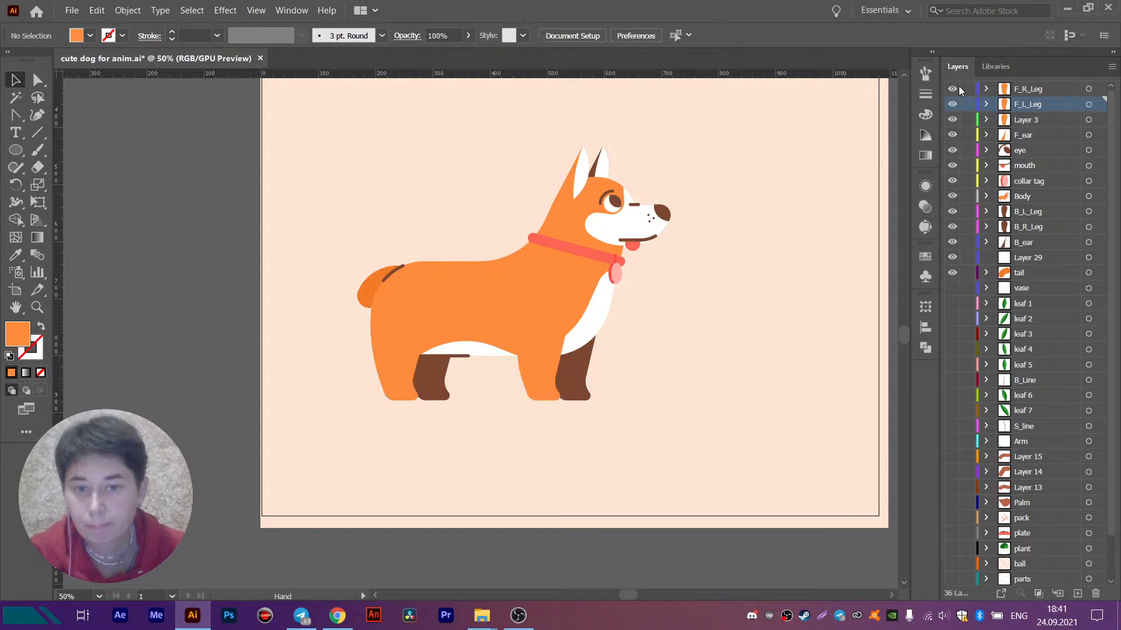
drag(815, 269, 741, 321)
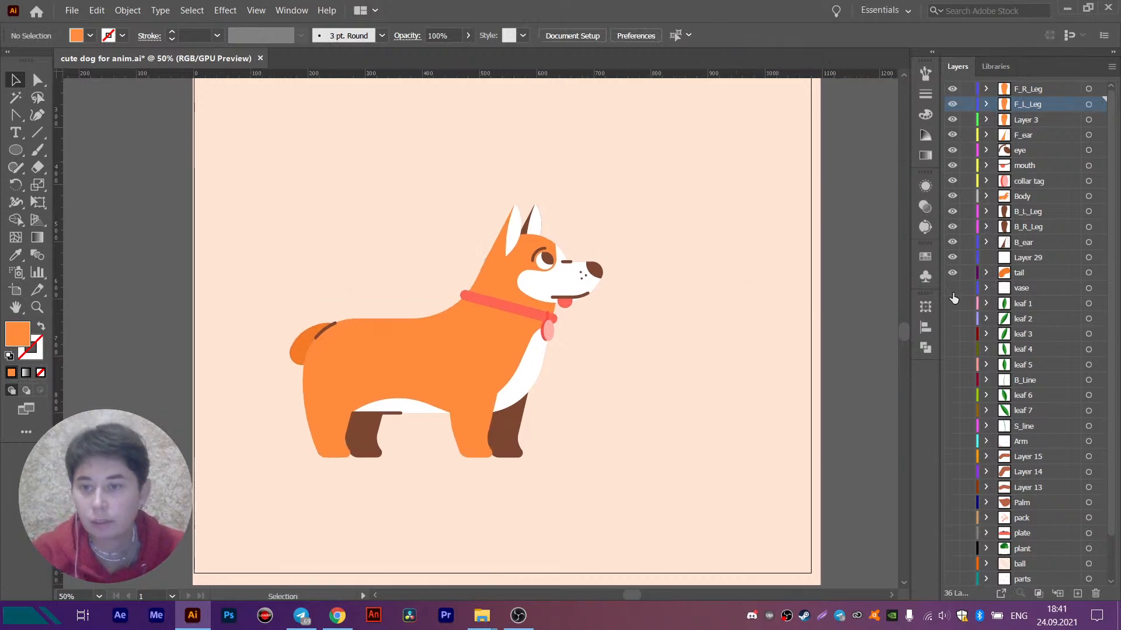
click(546, 260)
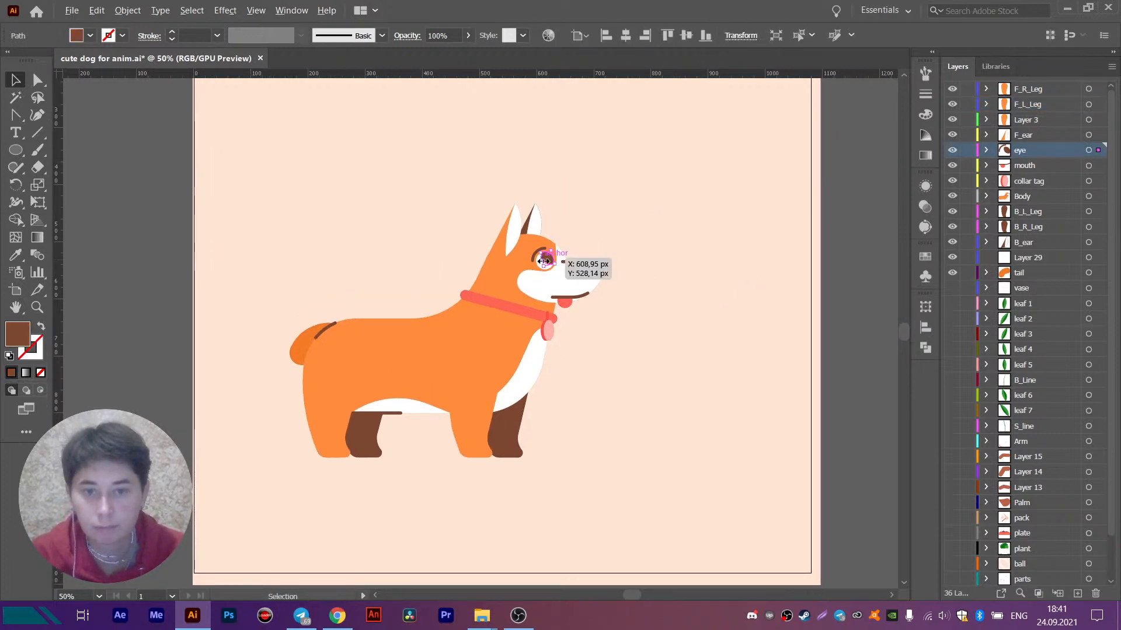
scroll(547, 260, up, 4)
scroll(533, 251, down, 3)
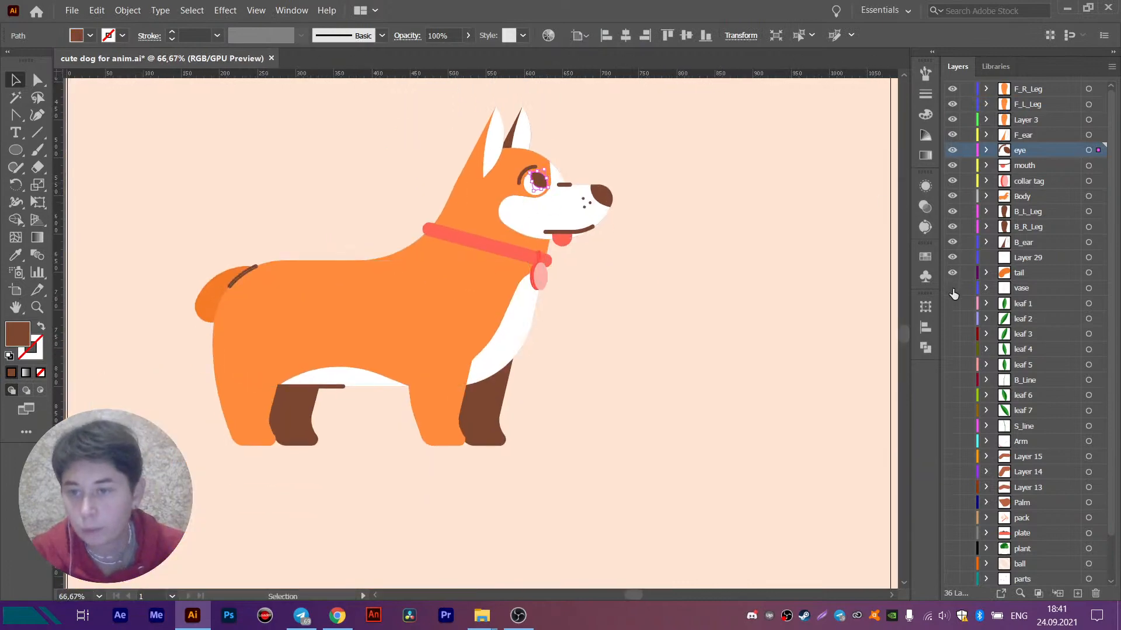
- Show all the hidden scene layers from vase down to Back circle and view the whole illustration
drag(953, 294, 955, 565)
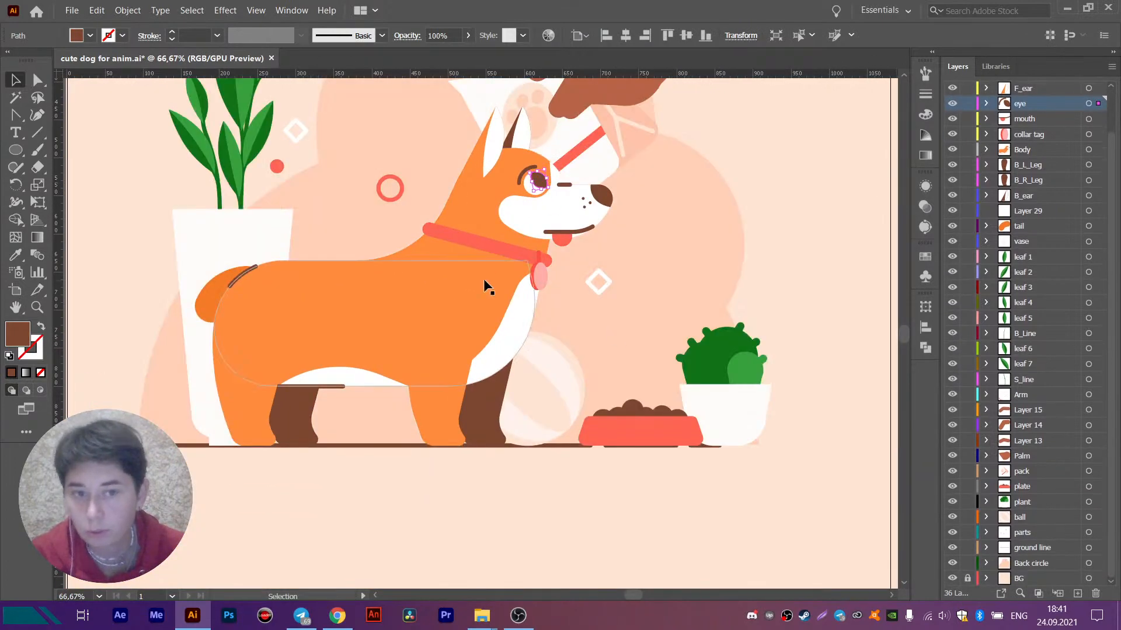
scroll(483, 278, down, 3)
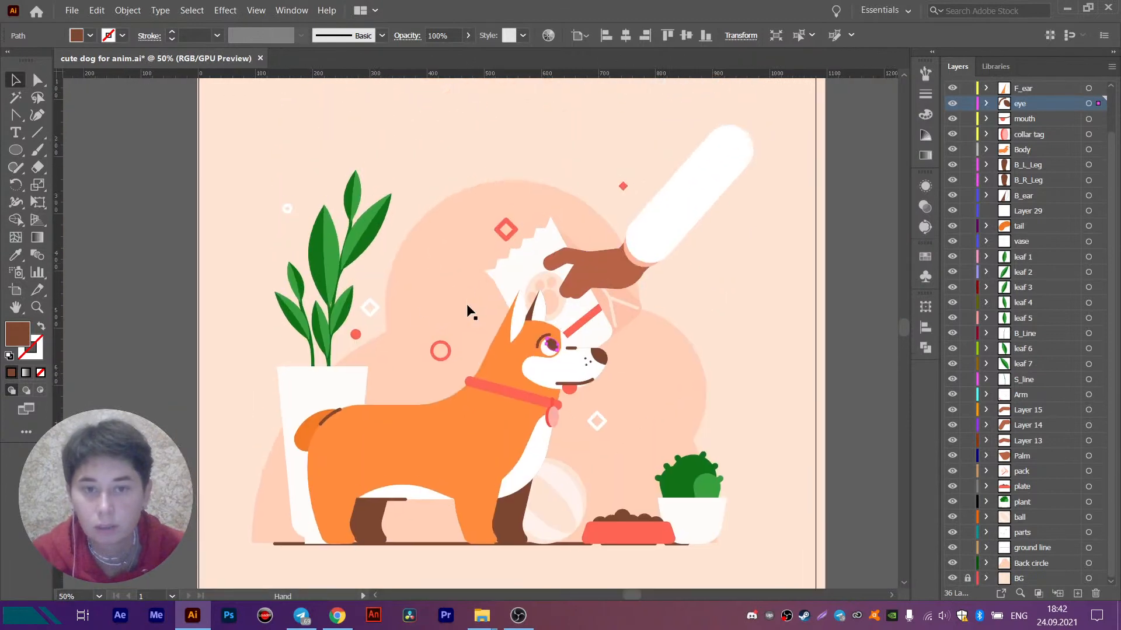
- Delete the empty Layer 29 located between the B_ear and tail layers
click(618, 517)
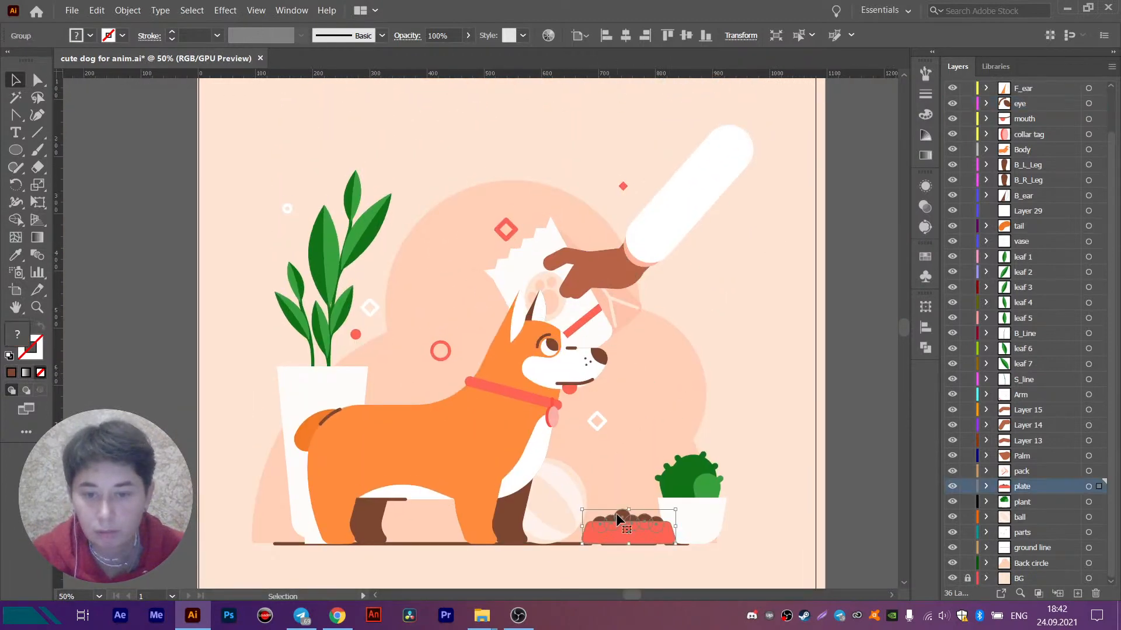
mouse_move(659, 452)
mouse_down()
mouse_move(680, 392)
mouse_move(694, 460)
mouse_move(678, 449)
mouse_up()
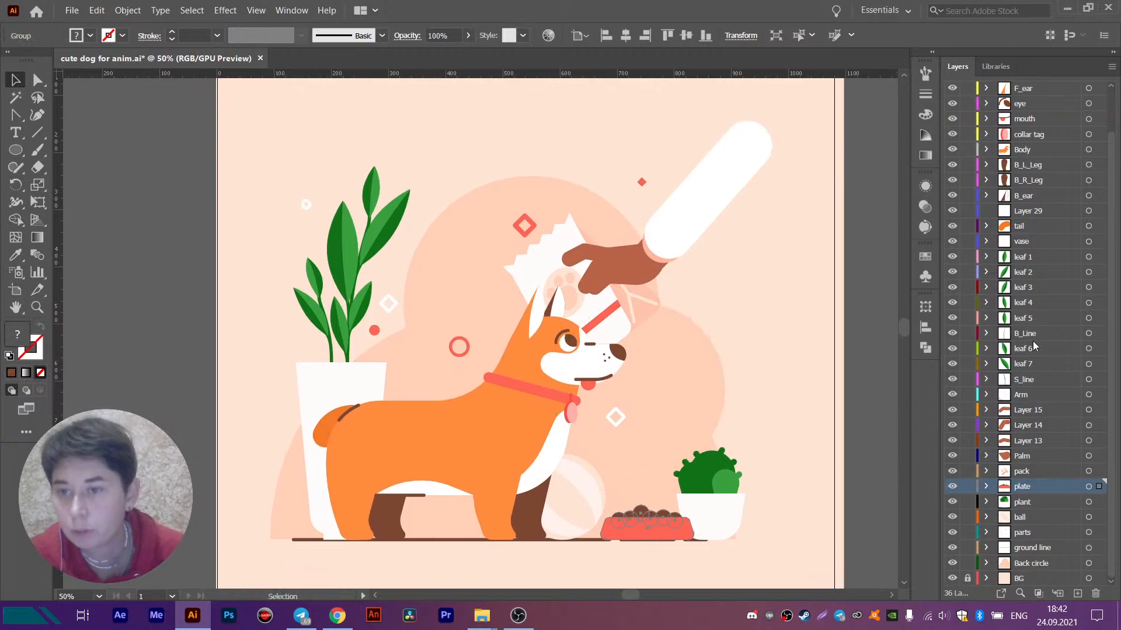
click(1030, 212)
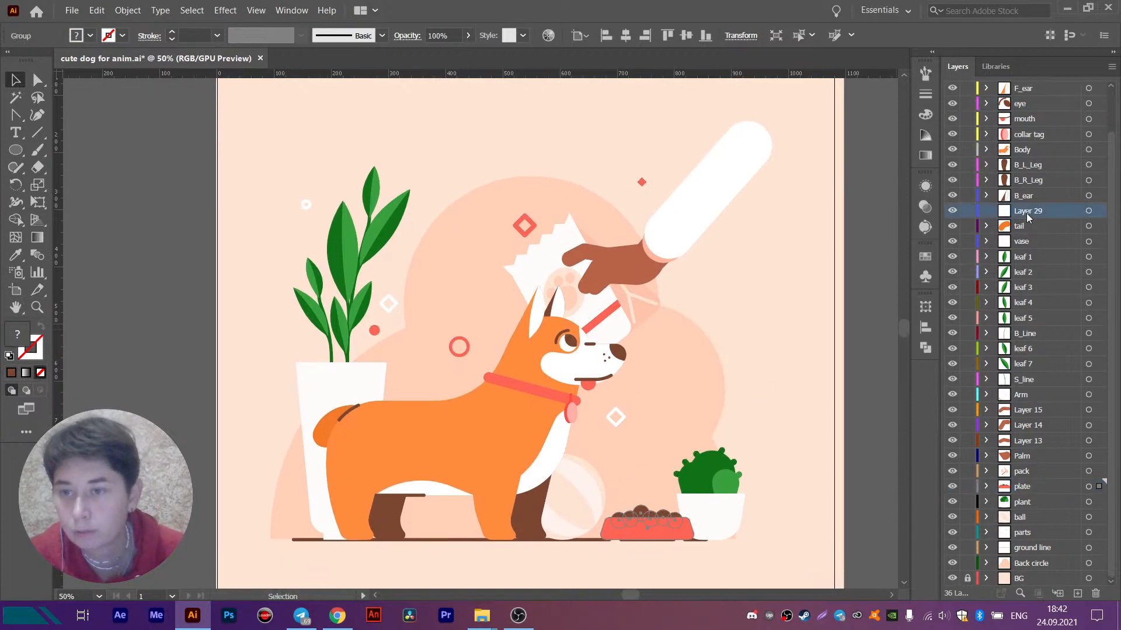
click(1096, 595)
scroll(1027, 278, up, 2)
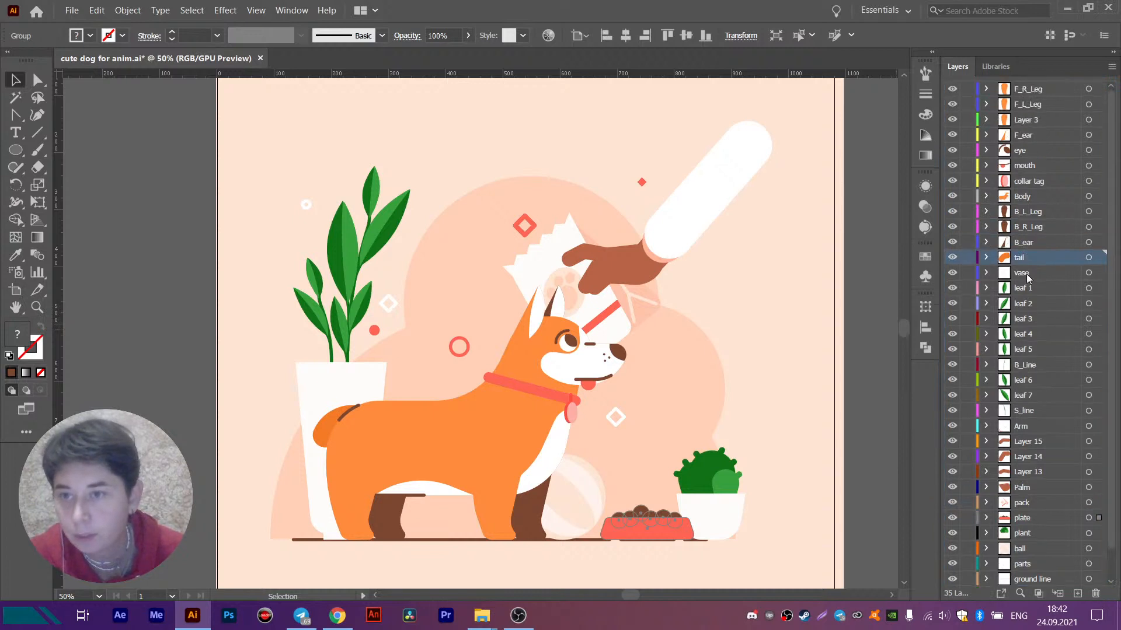
scroll(1022, 374, down, 2)
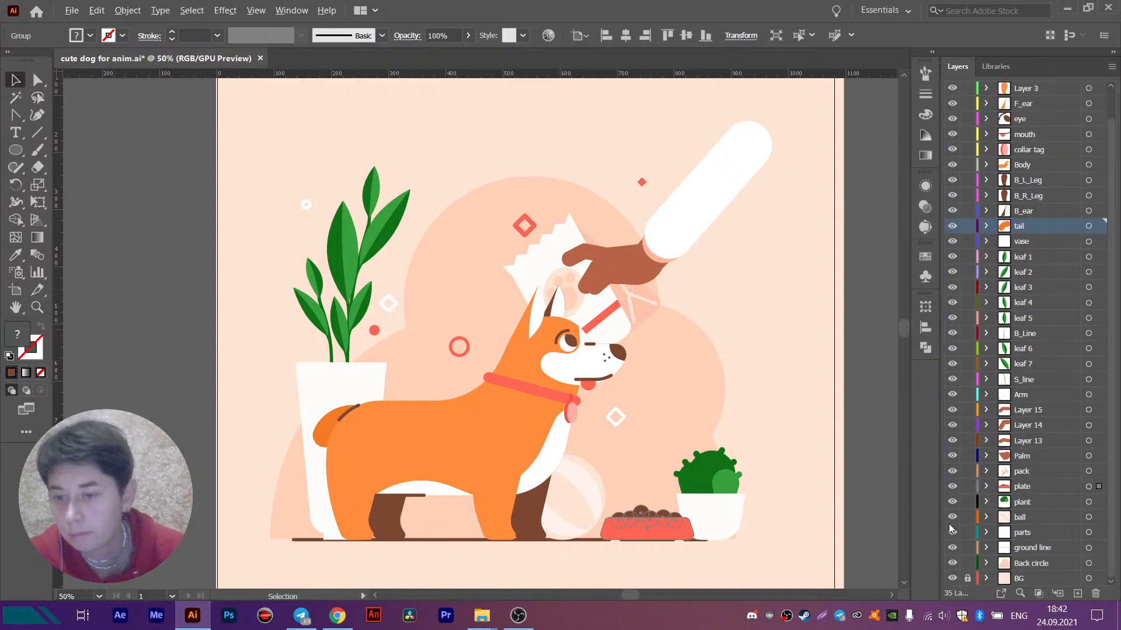
- Deselect the food plate artwork and save the illustration file
click(846, 476)
scroll(846, 476, down, 1)
drag(829, 450, 718, 341)
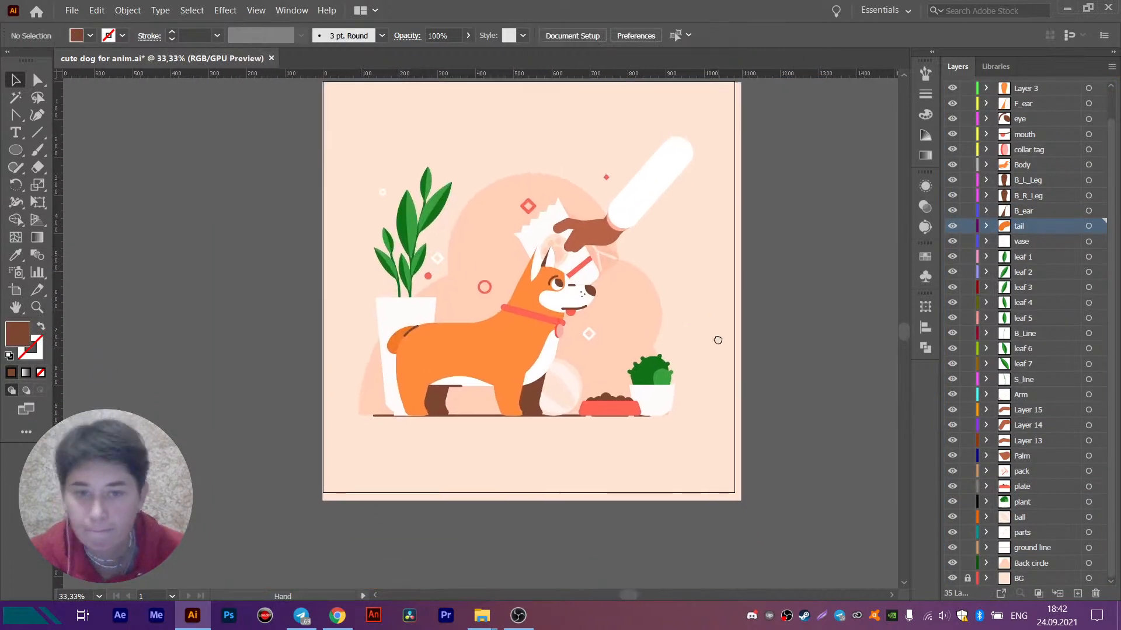
key(ctrl+s)
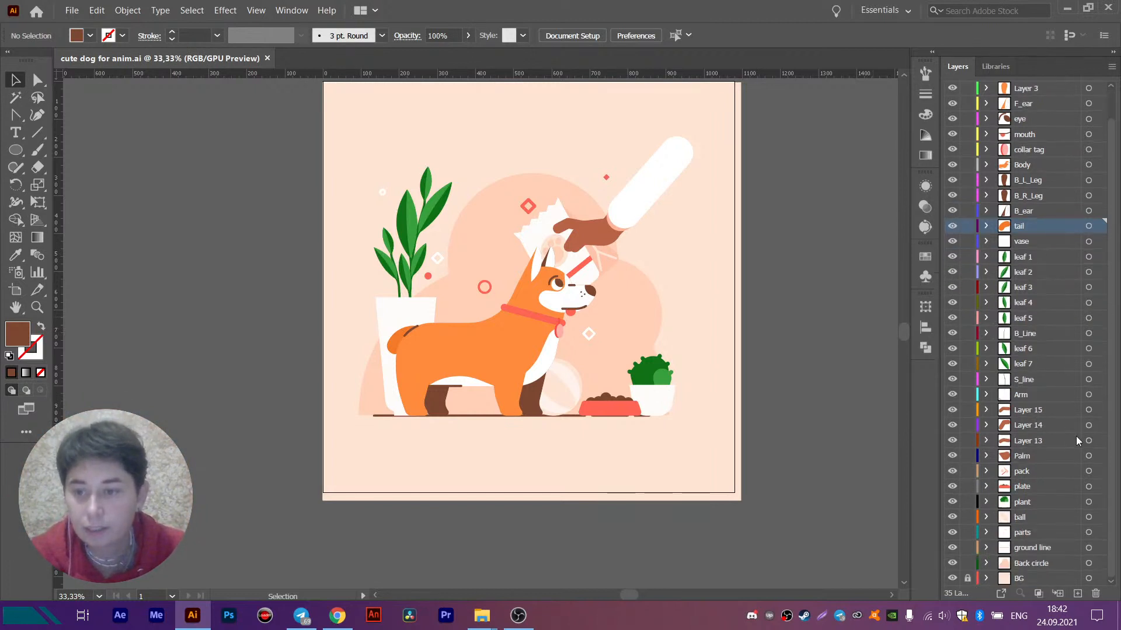
- Rename Layer 15, Layer 14 and Layer 13 as Finger 1, Finger 2 and Finger 3
double_click(1023, 410)
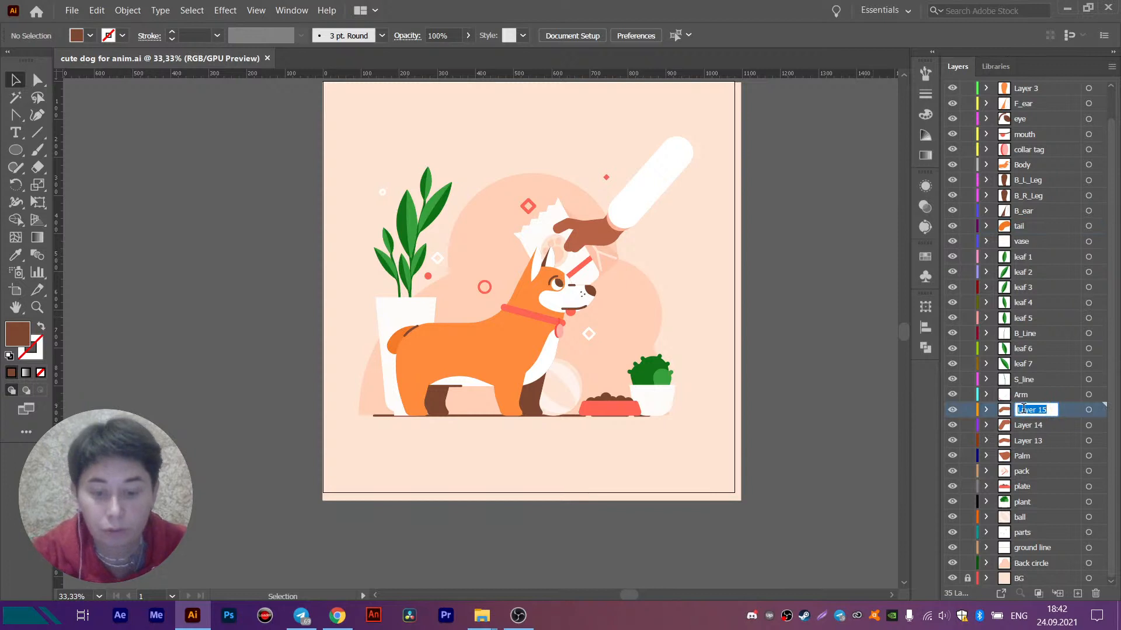
text(Finger)
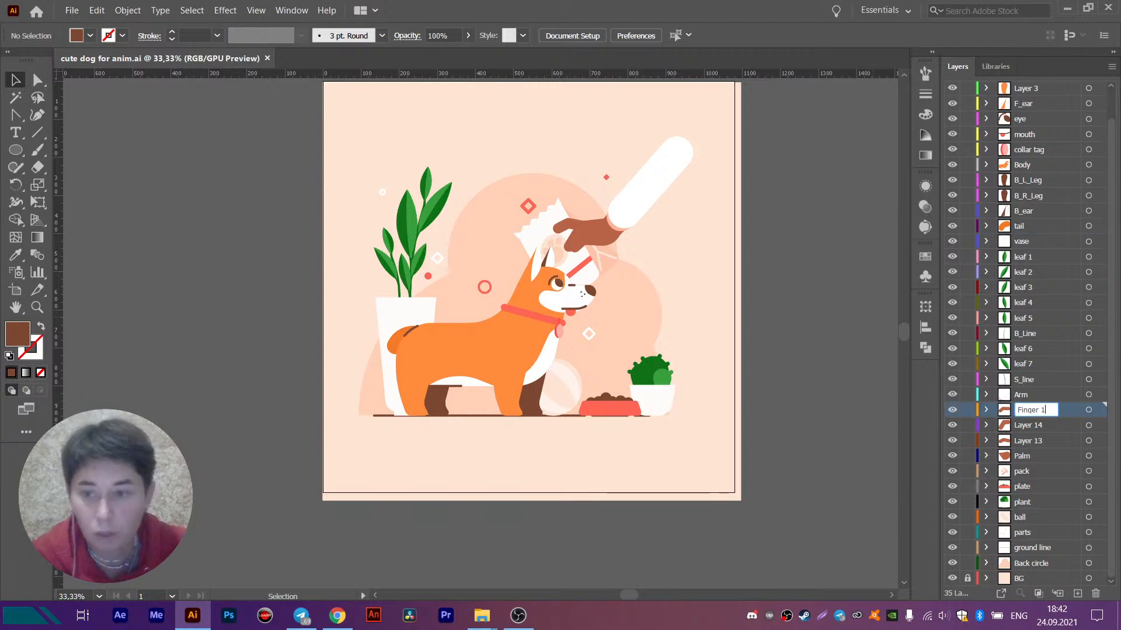
double_click(1028, 426)
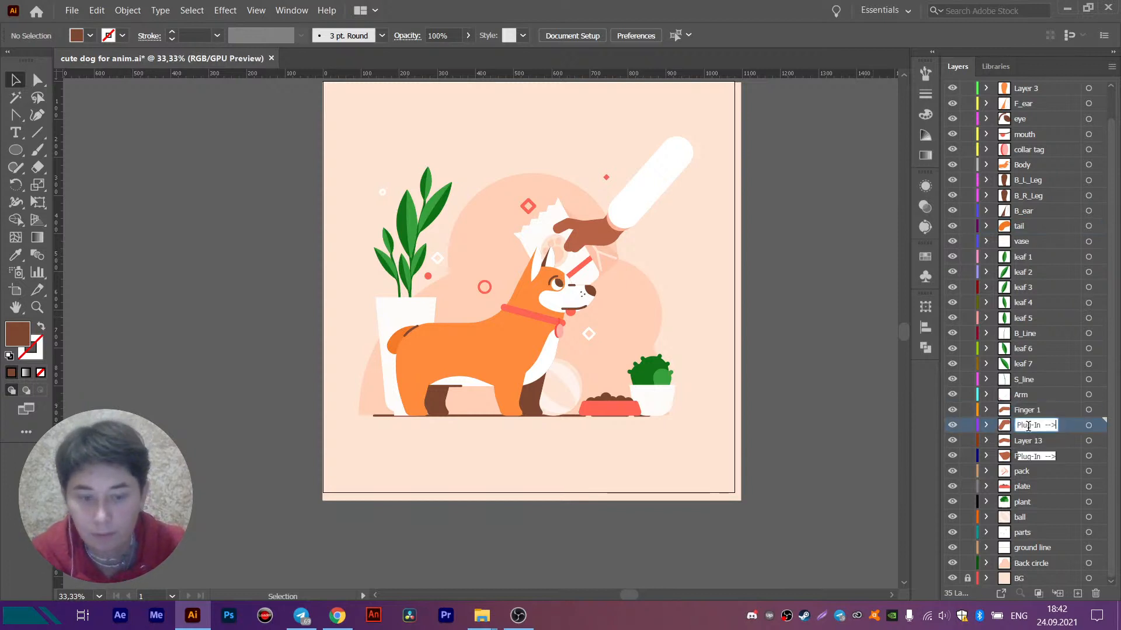
key(ctrl+a)
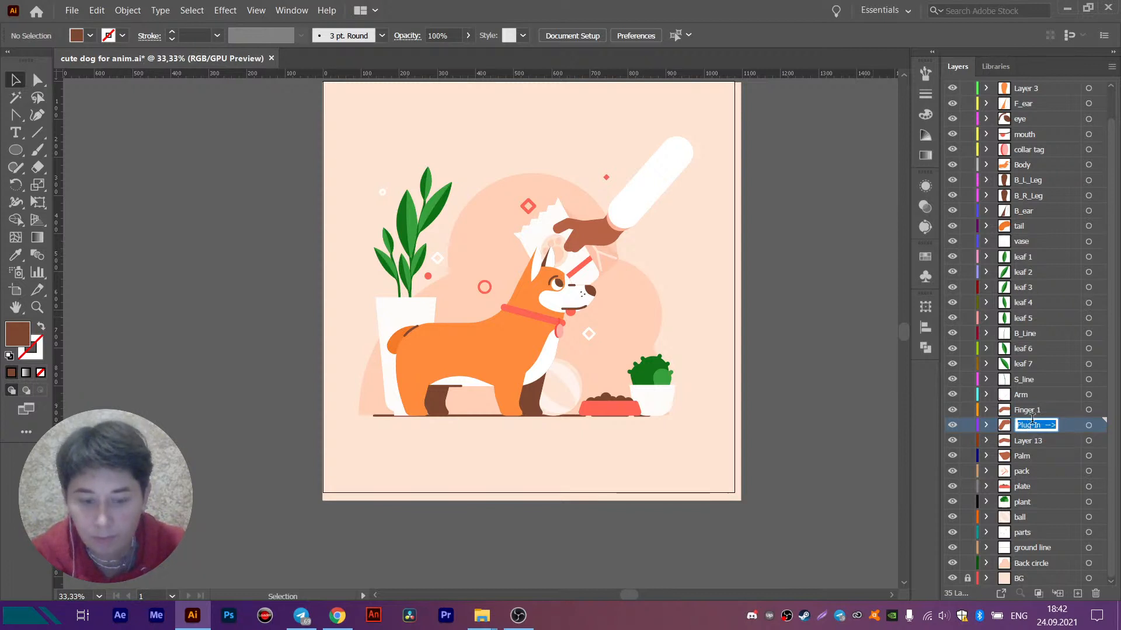
text(Finger 2)
key(Return)
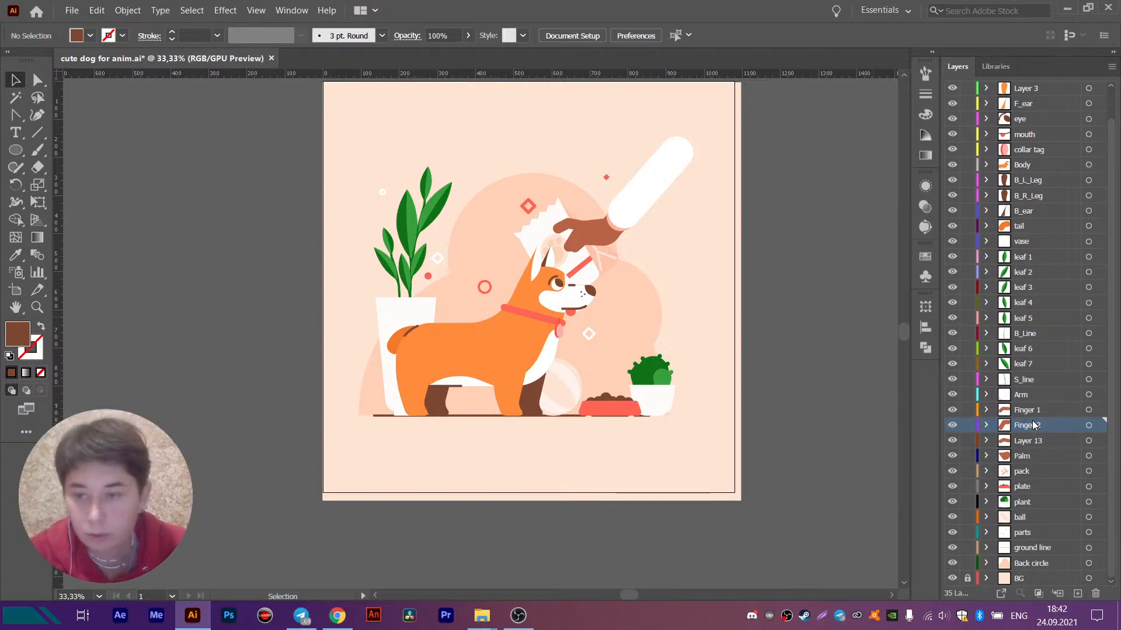
double_click(1031, 442)
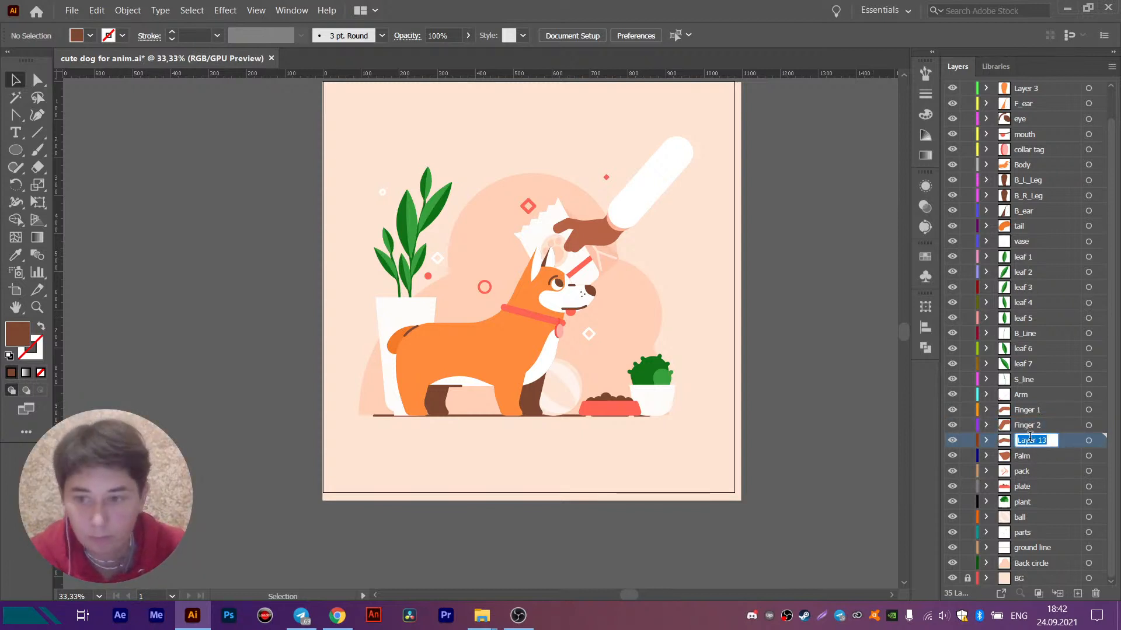
text(Fing)
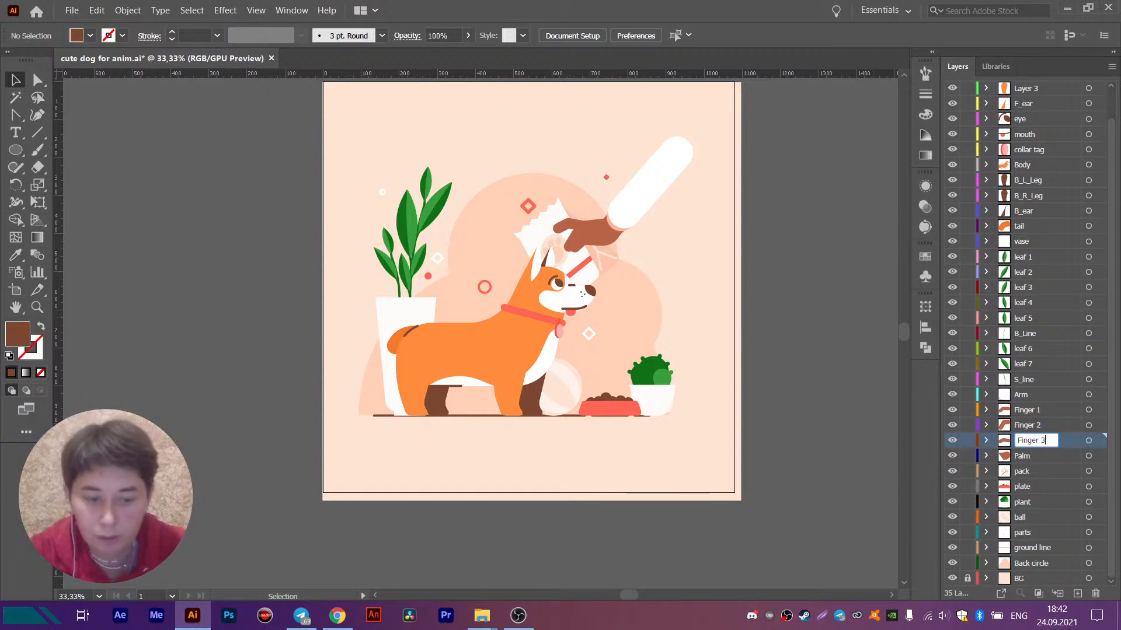
text(er 3)
key(Return)
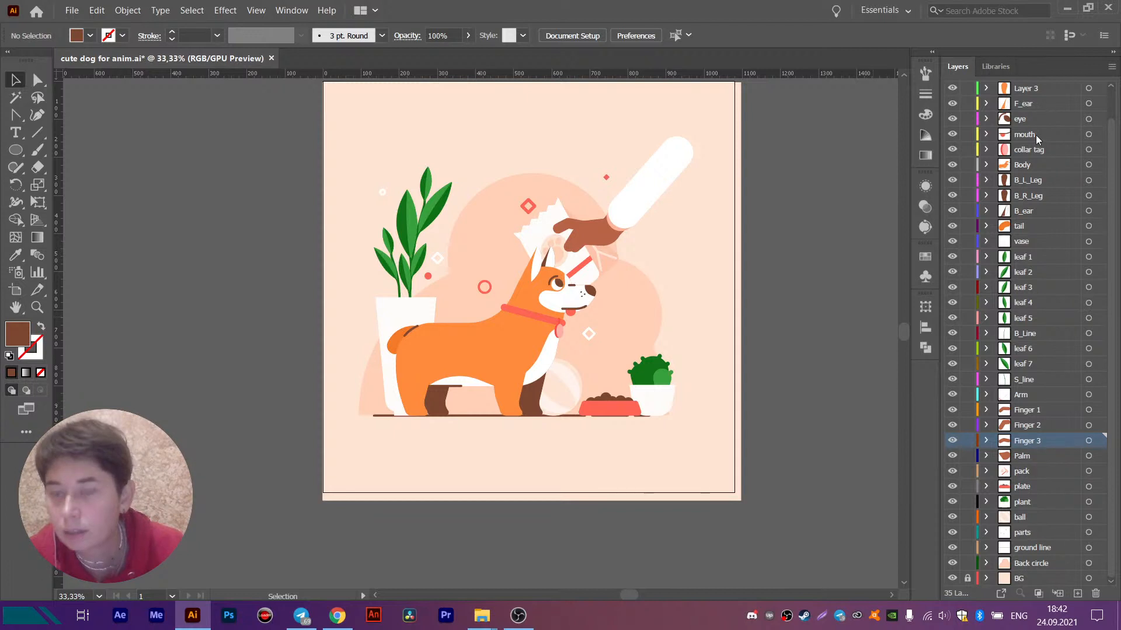
- Hide the Body layer and delete the duplicate orange hind leg from the F_L_Leg layer
click(1030, 90)
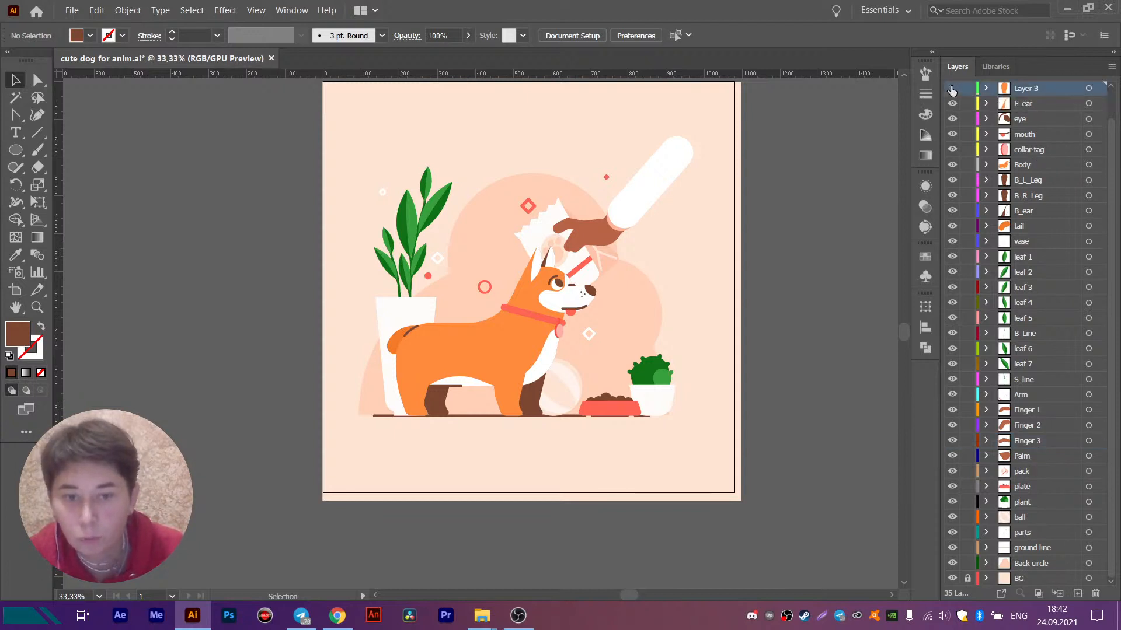
click(952, 89)
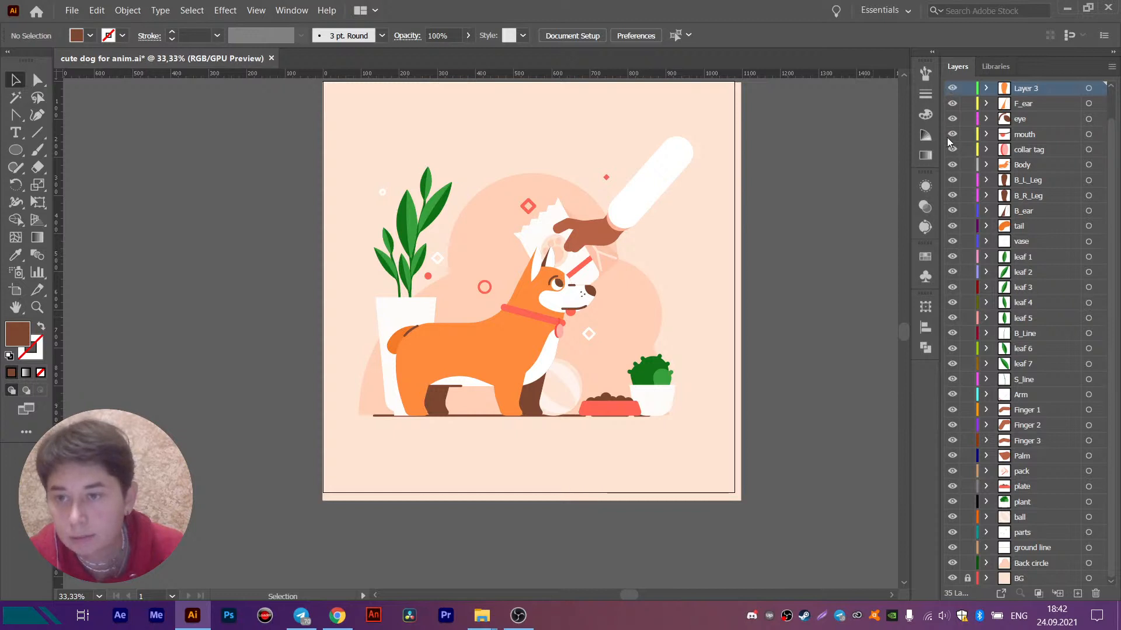
click(952, 166)
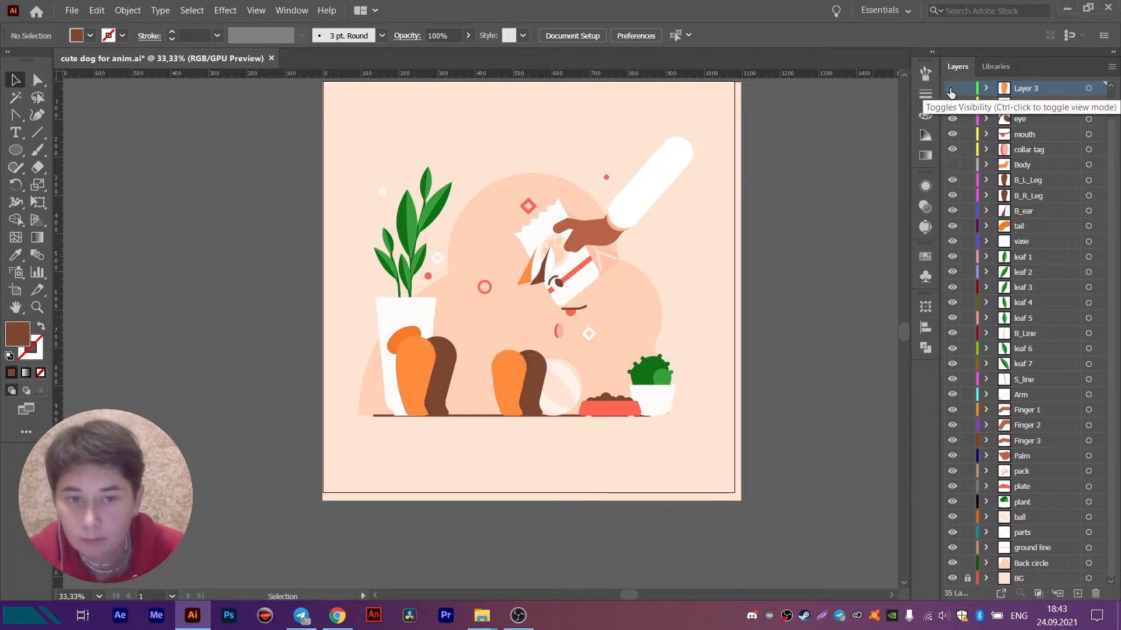
click(411, 374)
scroll(403, 379, up, 2)
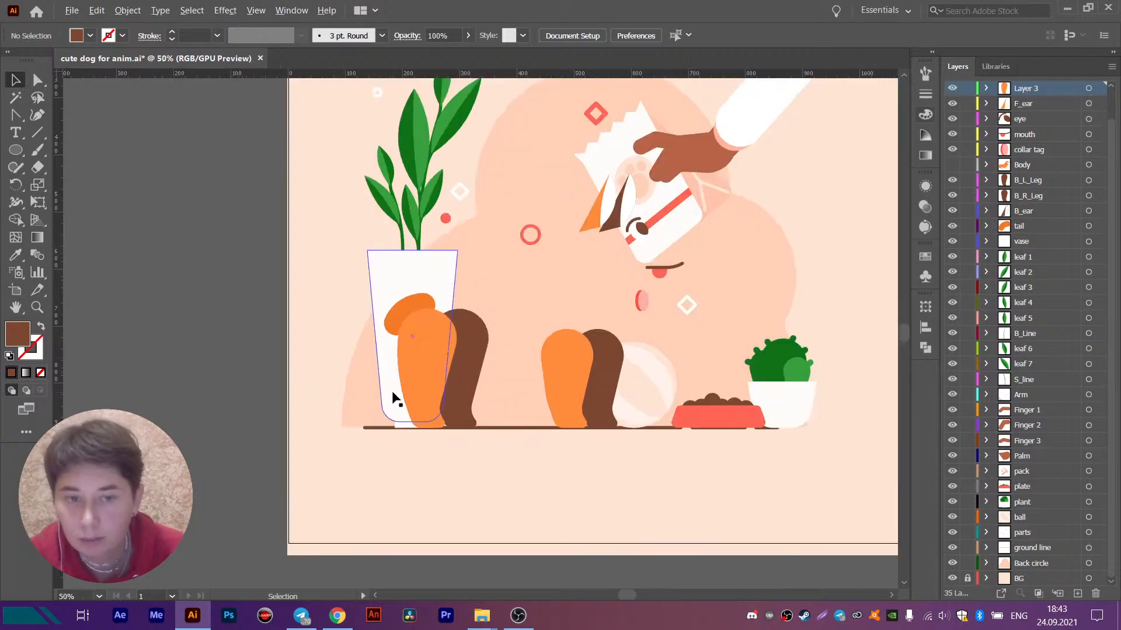
key(Delete)
click(428, 337)
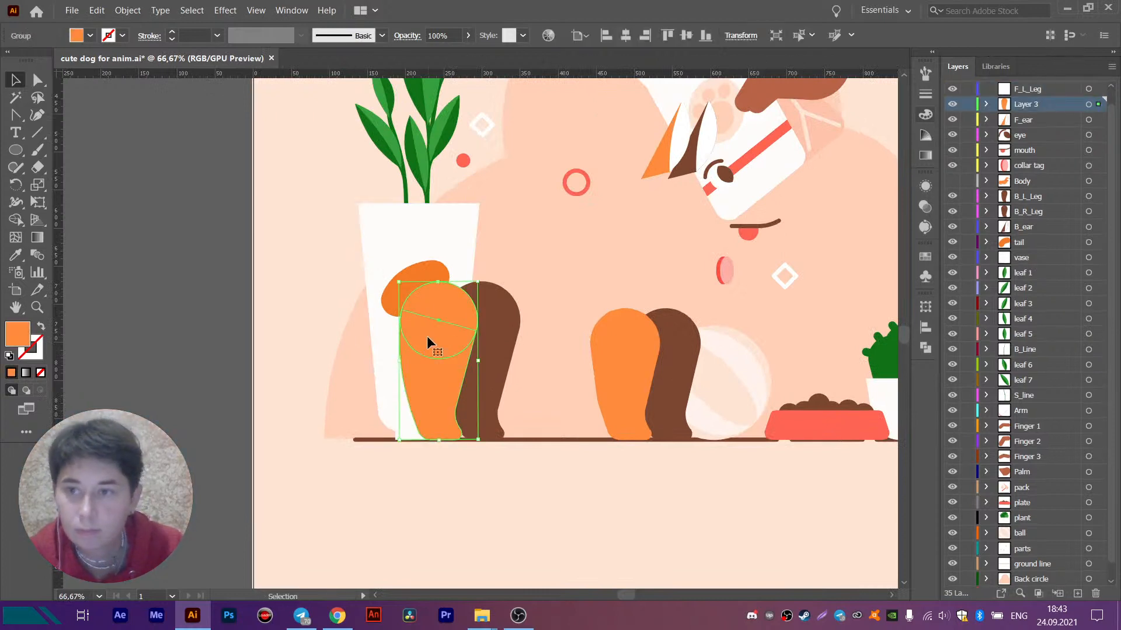
- Check what the F_R_Leg and F_L_Leg layers contain by toggling their visibility
scroll(1029, 92, up, 1)
click(1031, 88)
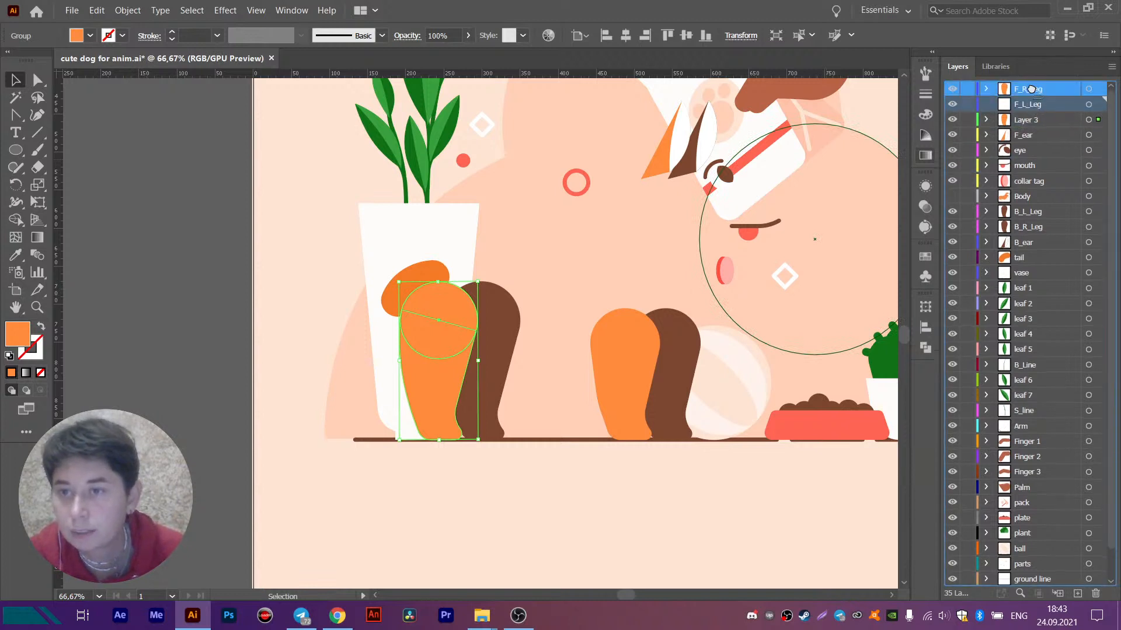
click(1034, 113)
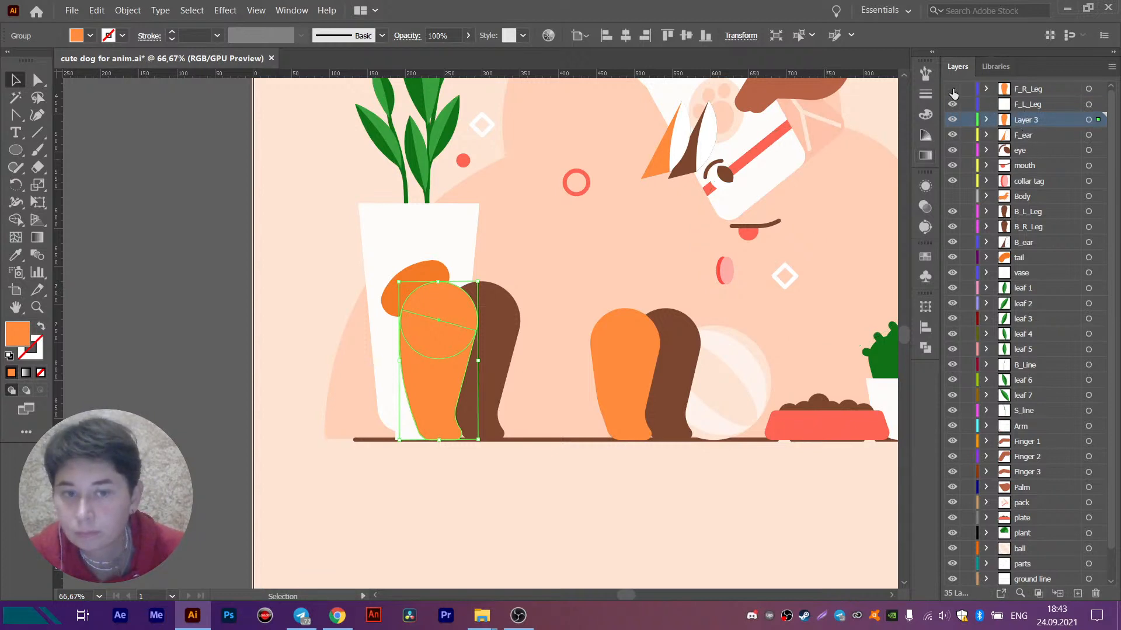
click(952, 90)
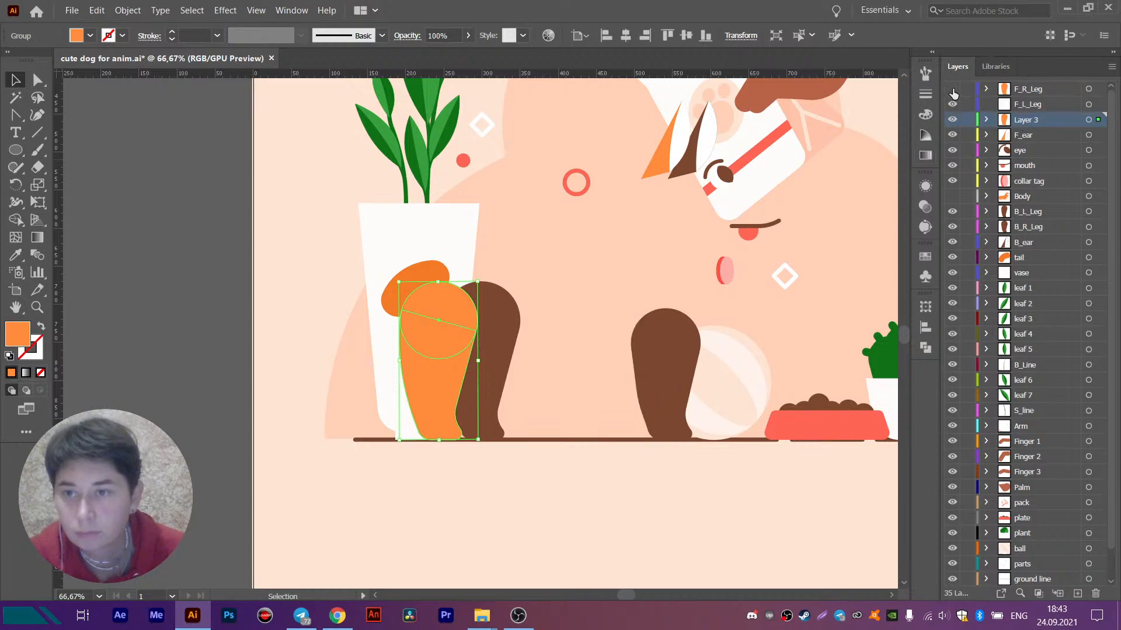
click(954, 105)
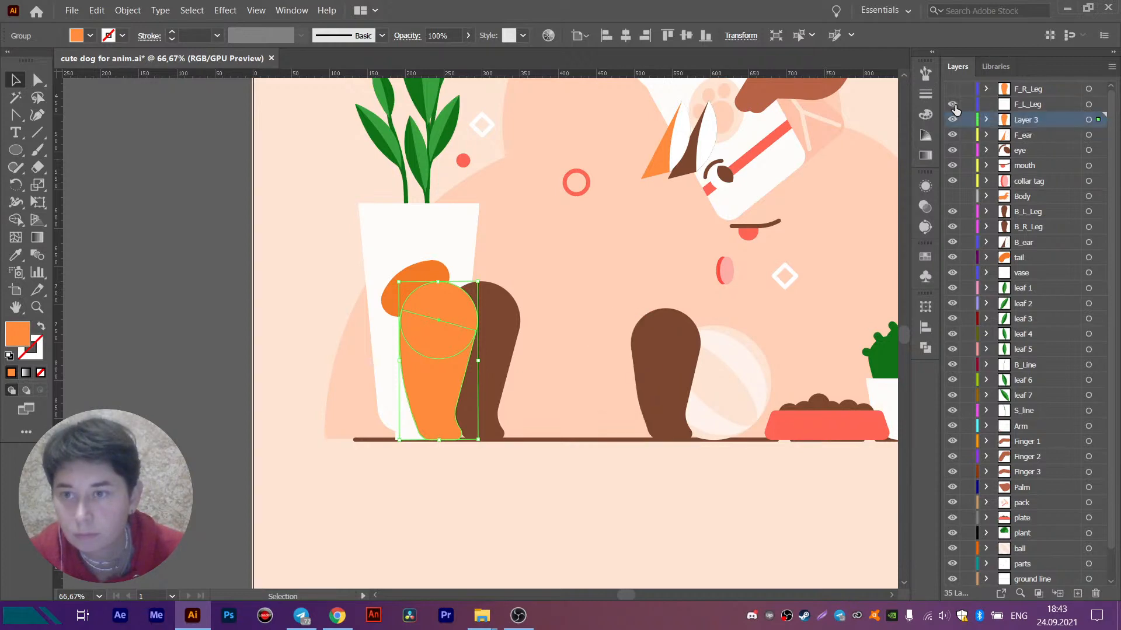
- Move the remaining orange hind leg from Layer 3 into the F_L_Leg layer, keeping it in the same place on the artboard
scroll(586, 416, down, 3)
drag(608, 361, 515, 364)
scroll(514, 367, up, 2)
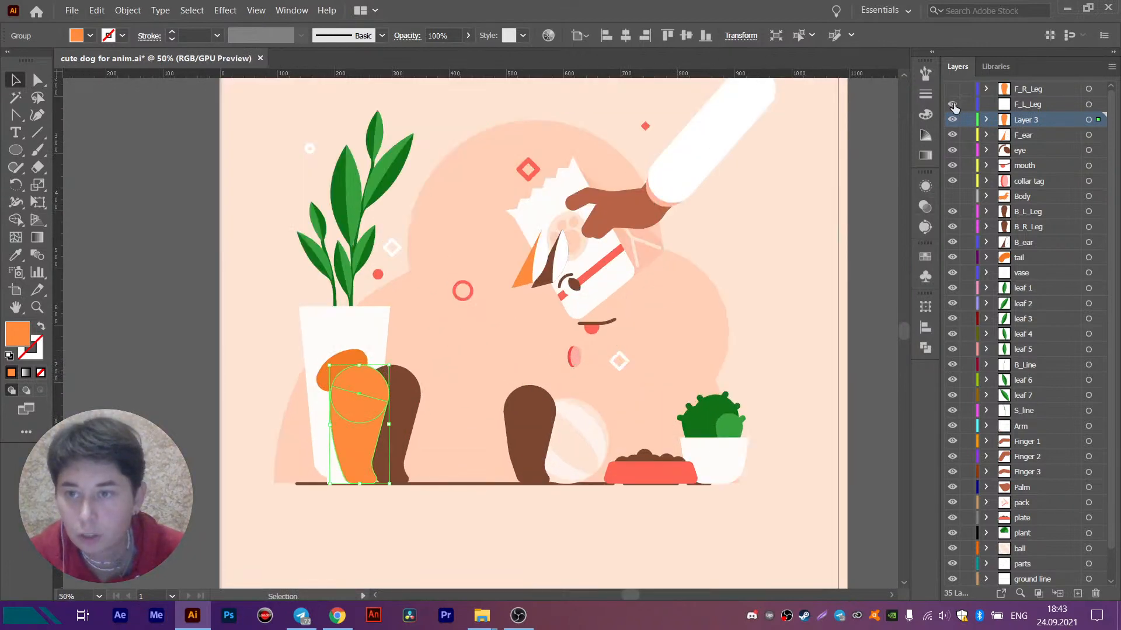
ctrl+click(369, 452)
key(Delete)
click(1092, 106)
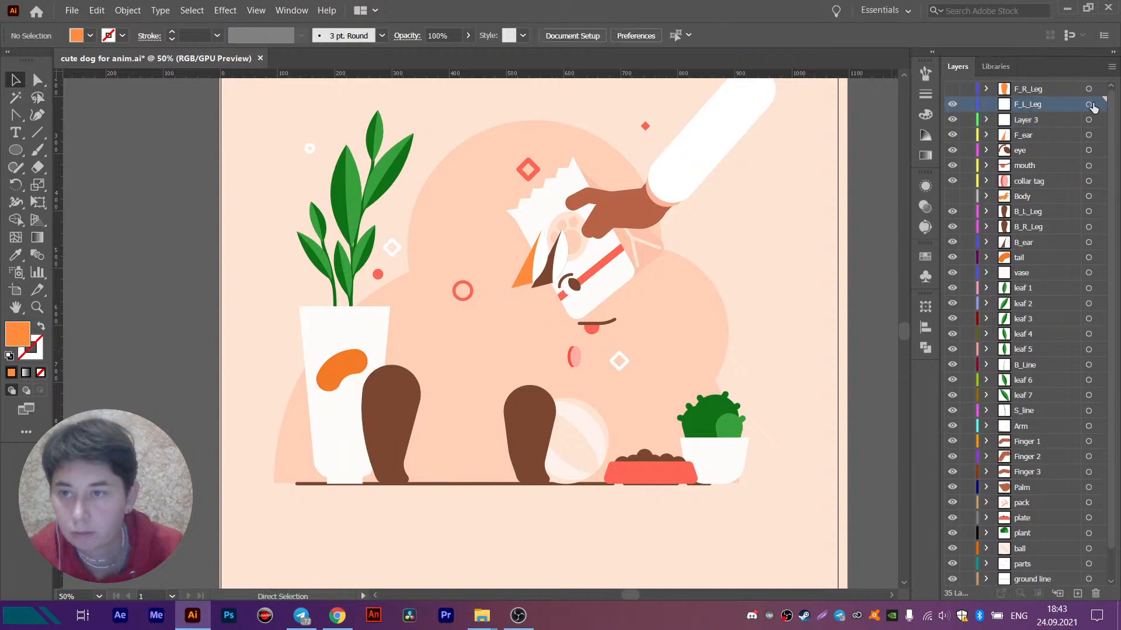
key(ctrl+f)
- Delete the emptied Layer 3 and show the F_R_Leg and Body layers again
click(1026, 121)
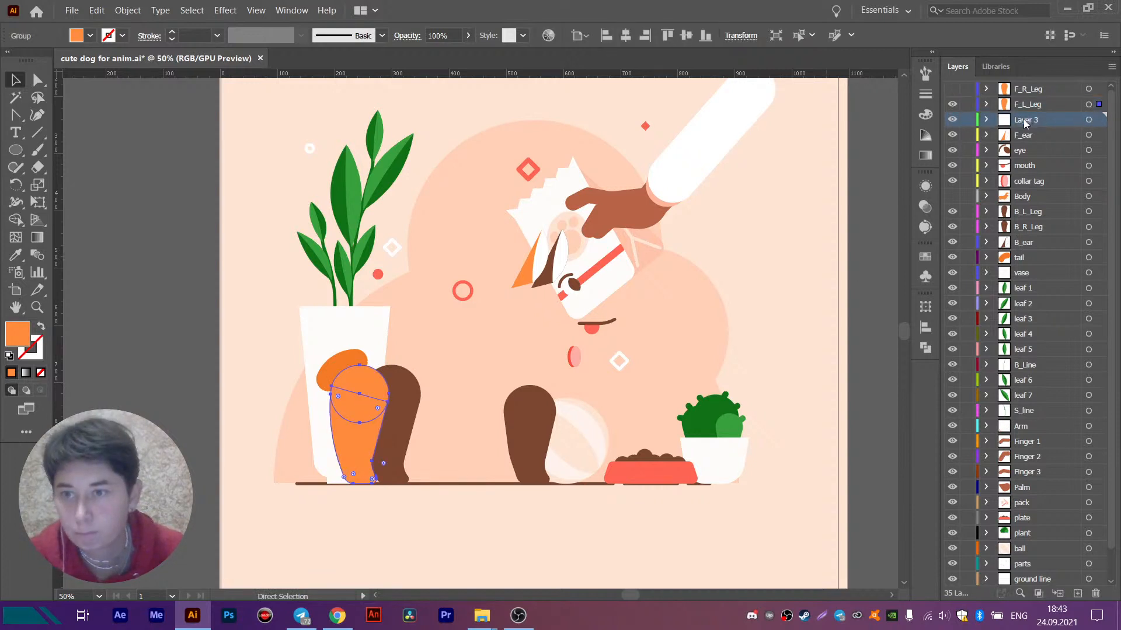
drag(1044, 218, 1096, 593)
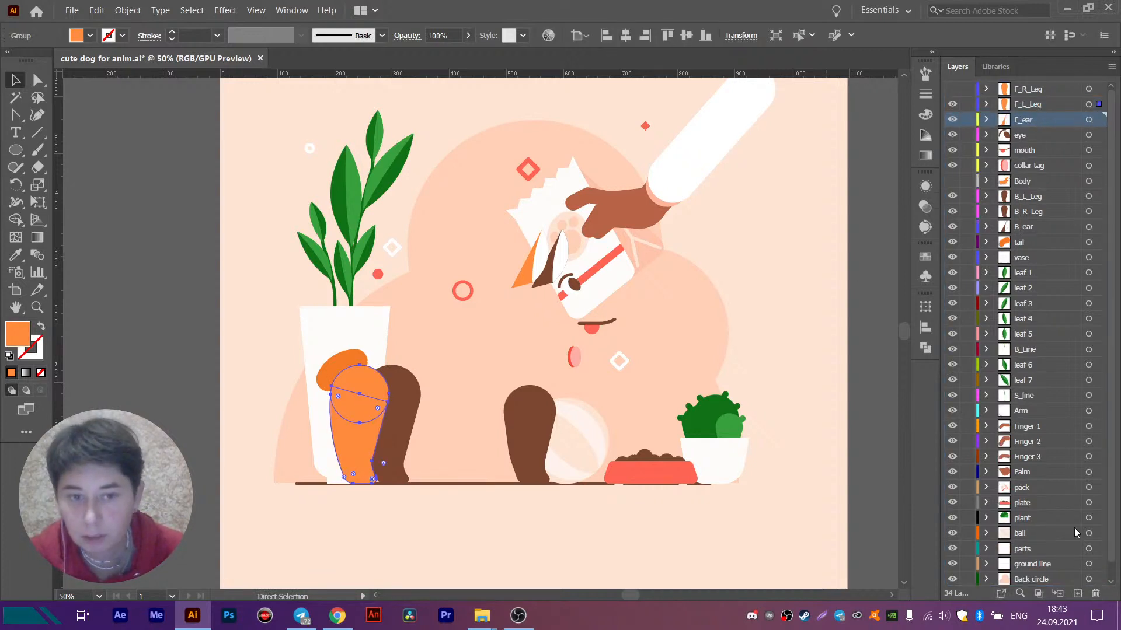
click(952, 89)
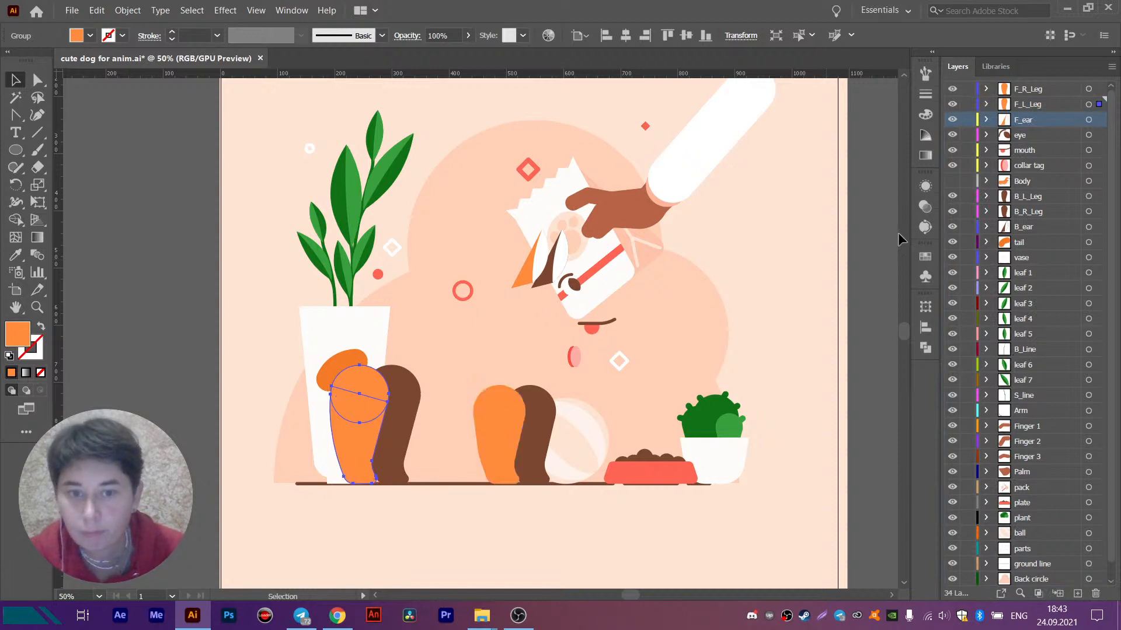
click(952, 182)
- Save the illustration with its cleaned-up leg layers
drag(682, 275, 723, 275)
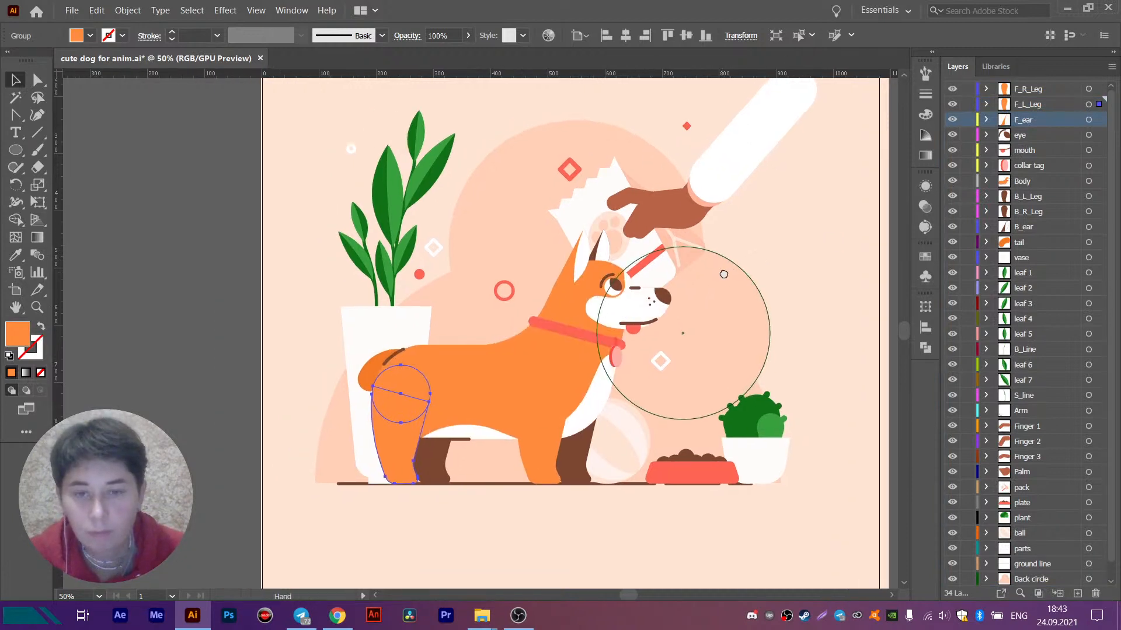
scroll(723, 275, down, 1)
drag(771, 311, 756, 292)
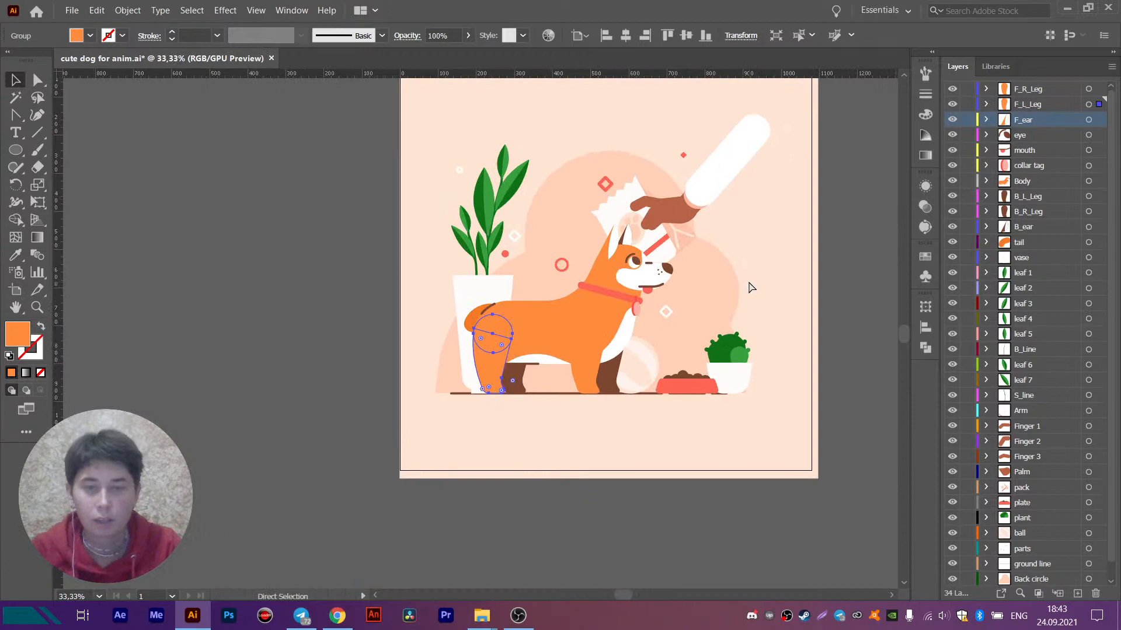
key(ctrl+s)
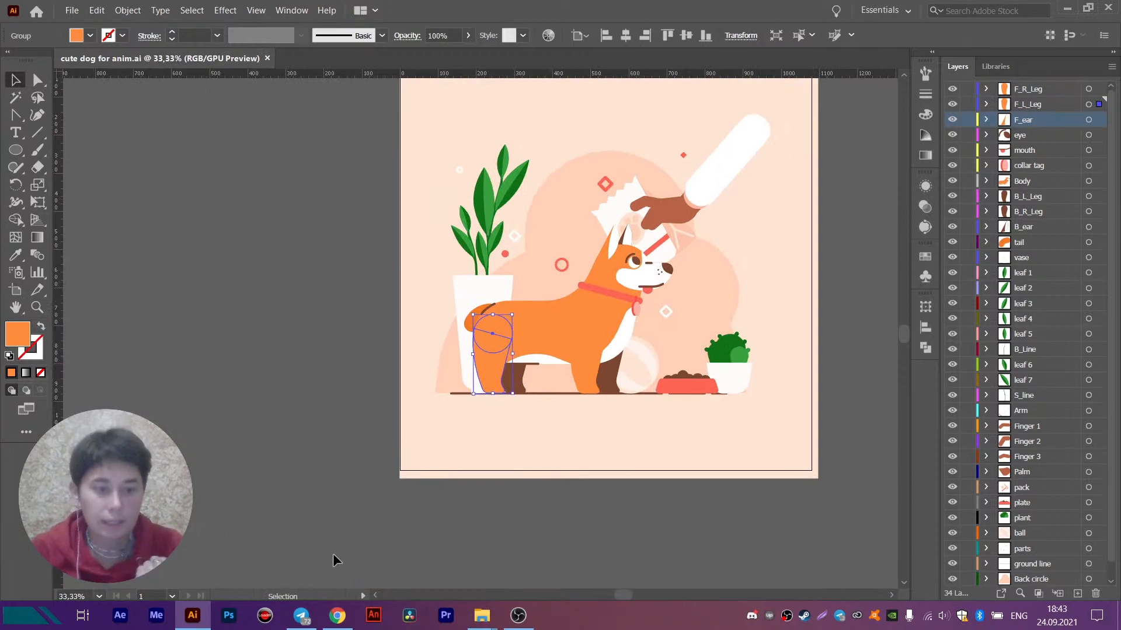
- Switch to After Effects and start a new project
click(121, 615)
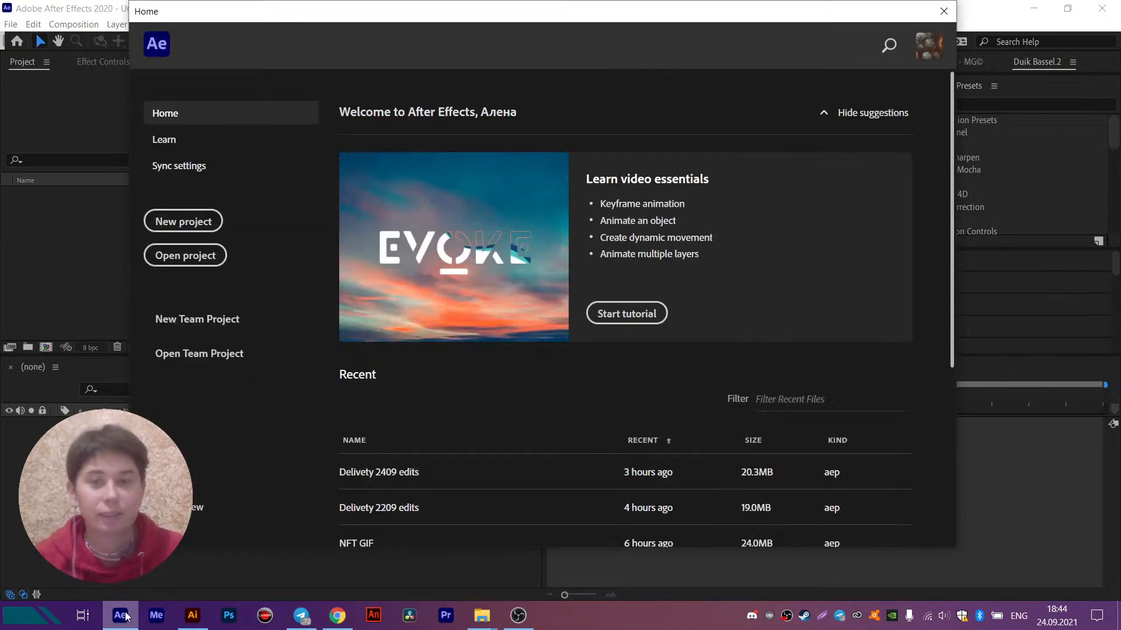
drag(670, 17, 690, 23)
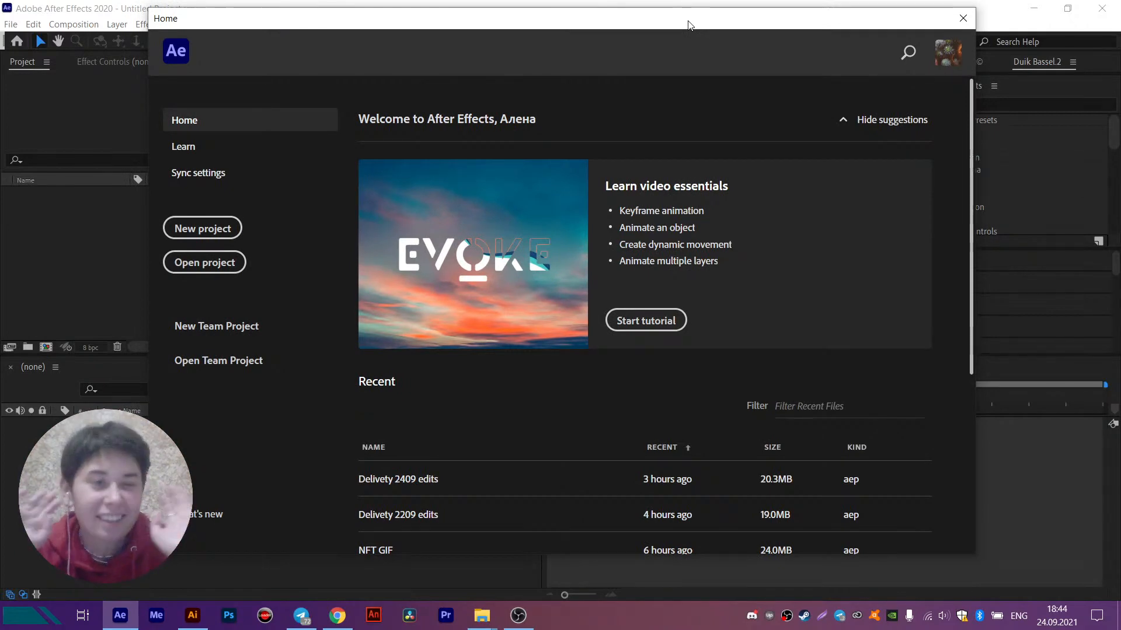
click(202, 228)
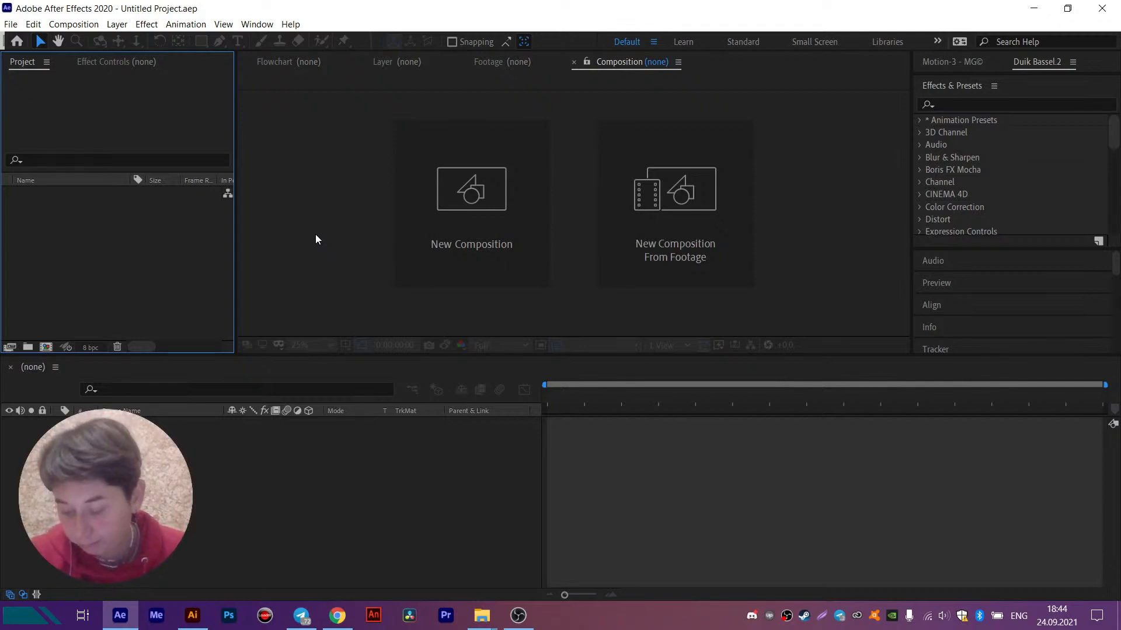
- Start importing a file and browse to the cute dog folder inside MY TUT on the D (E:) drive
double_click(60, 233)
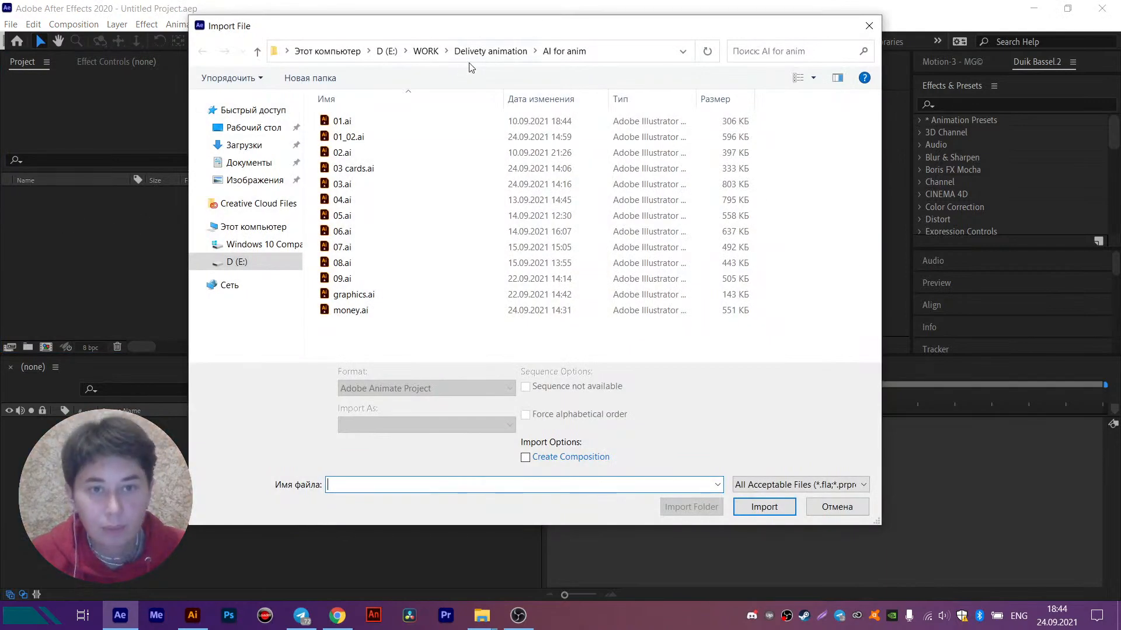
click(387, 51)
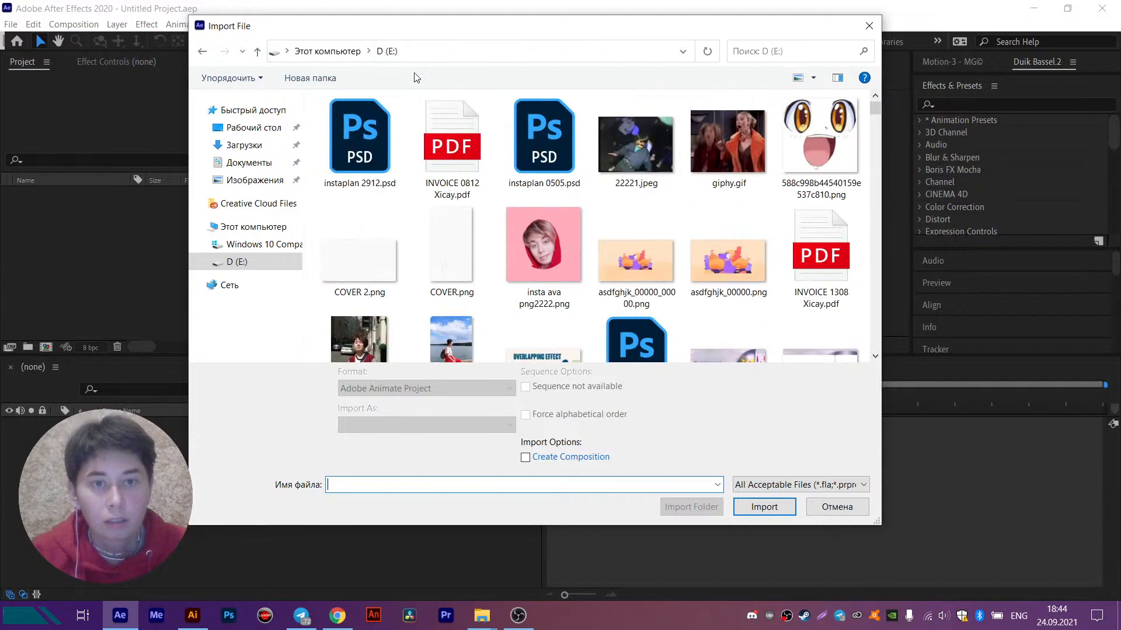
scroll(628, 292, down, 15)
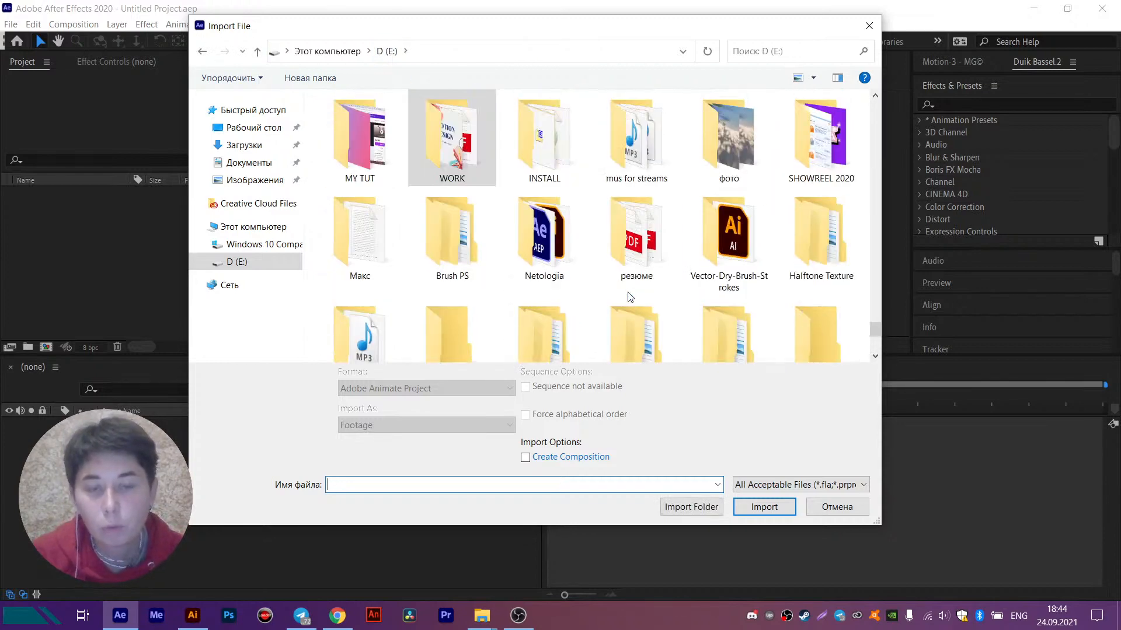
double_click(385, 157)
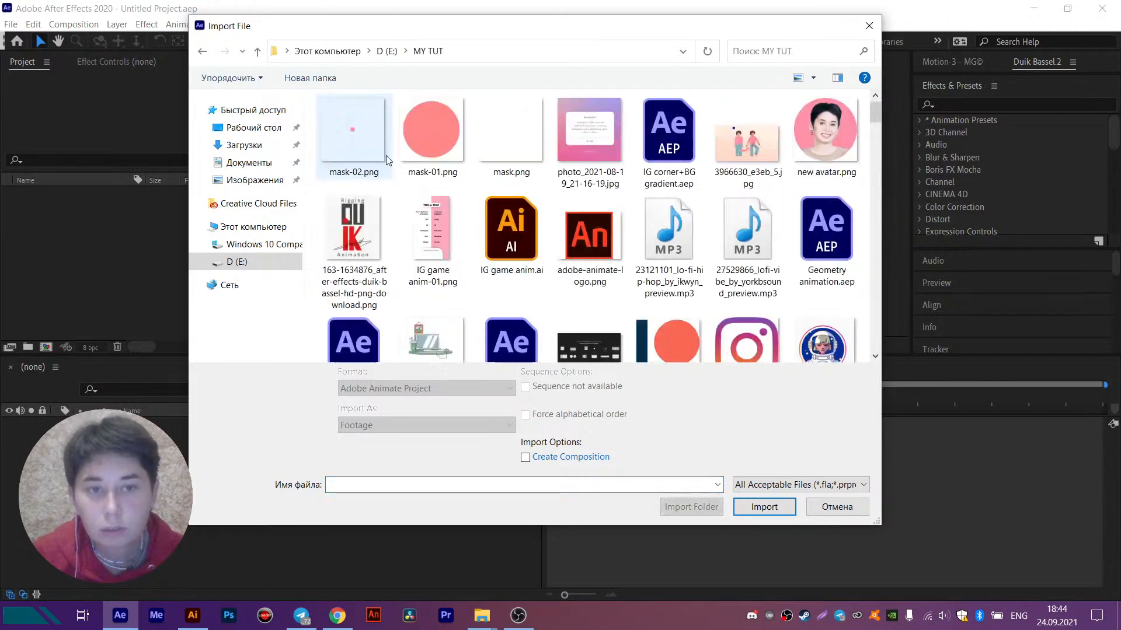
scroll(758, 314, down, 10)
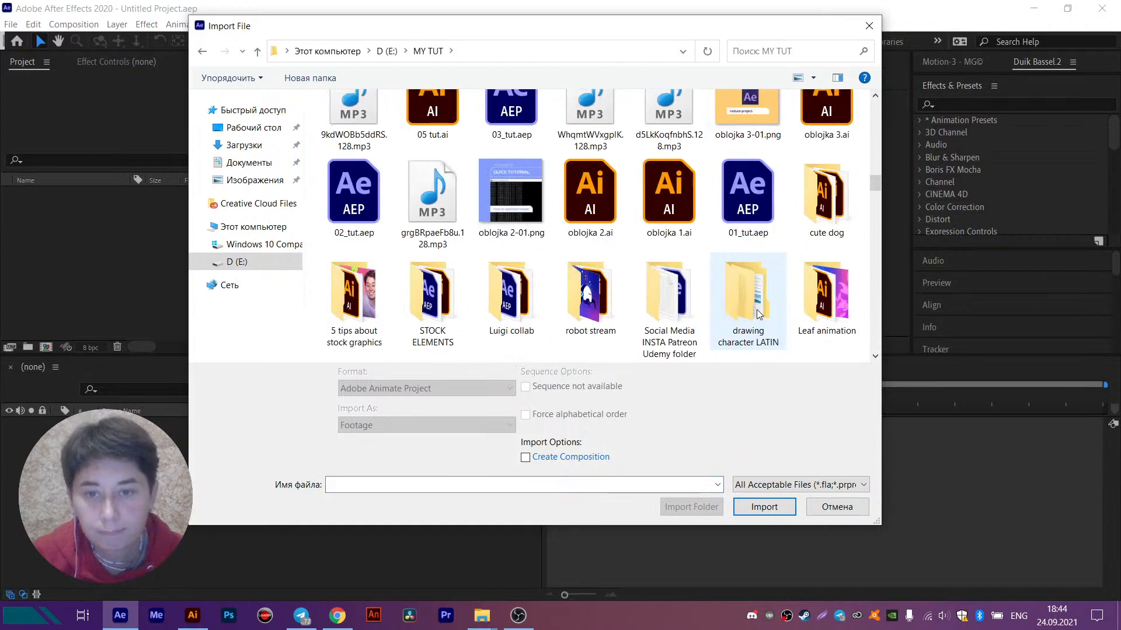
scroll(757, 314, down, 1)
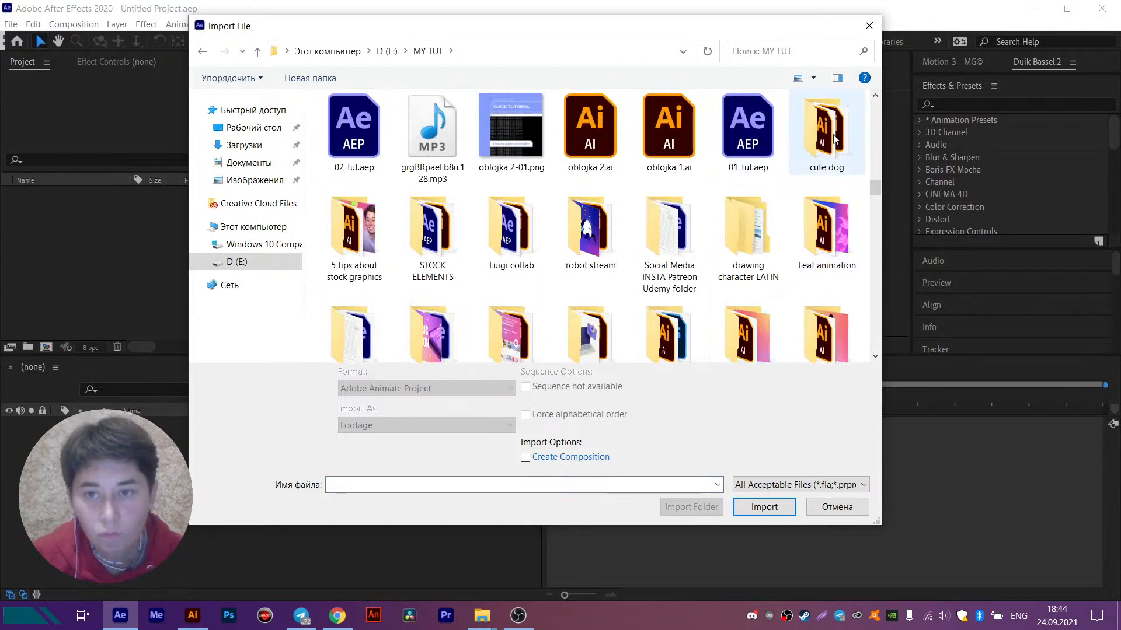
double_click(835, 139)
- Import cute dog for anim.ai as Composition - Retain Layer Sizes
scroll(454, 286, down, 4)
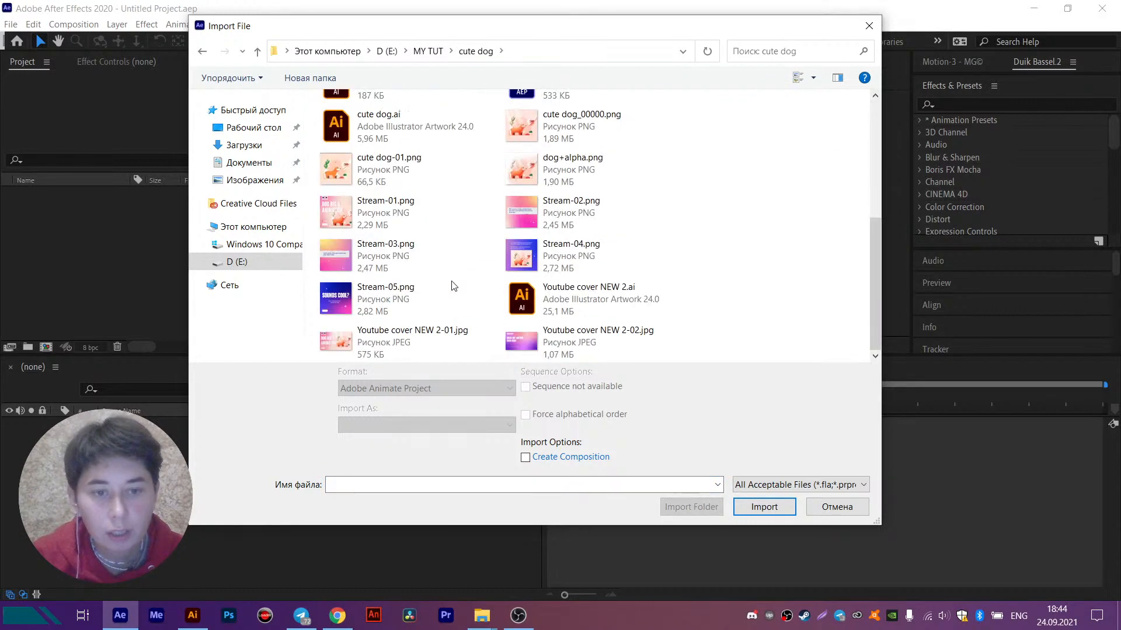
scroll(426, 250, up, 3)
click(429, 199)
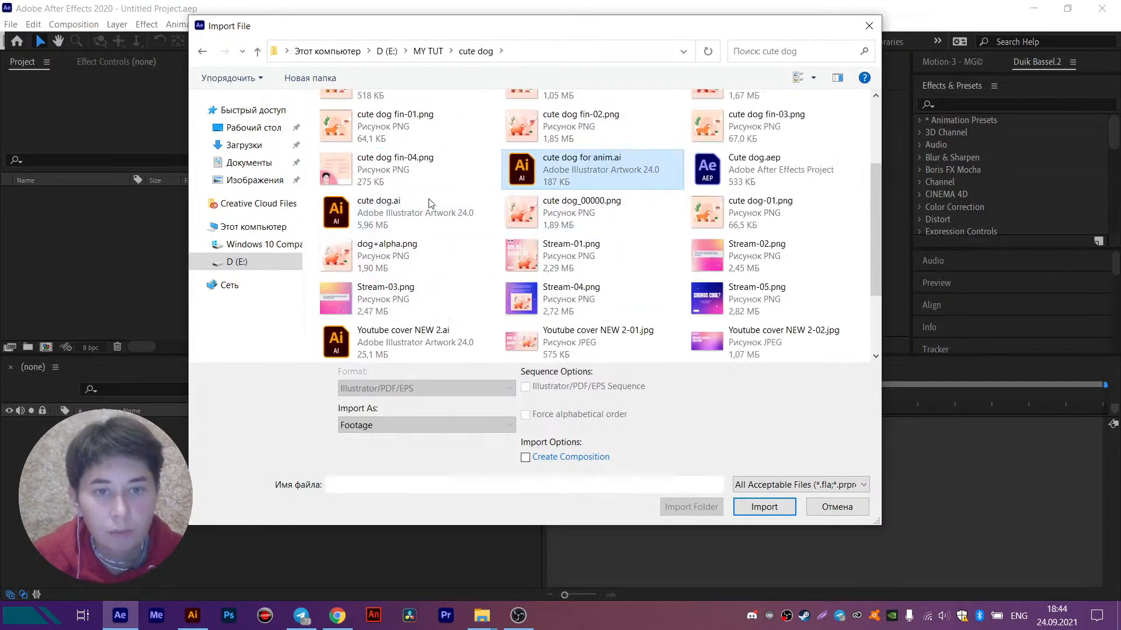
click(464, 425)
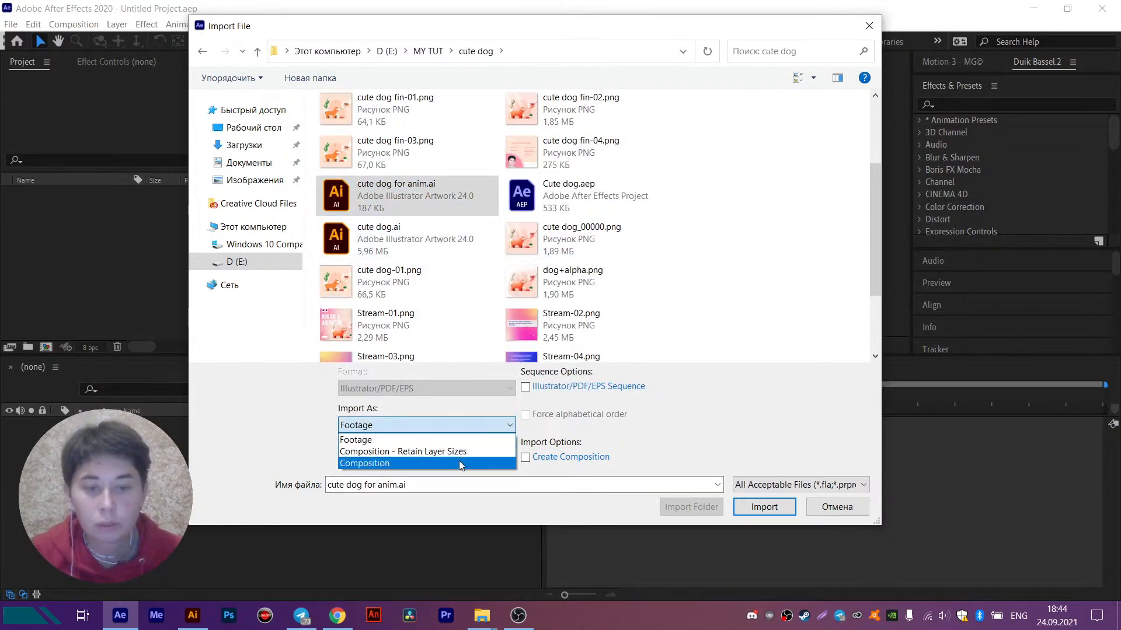
click(439, 453)
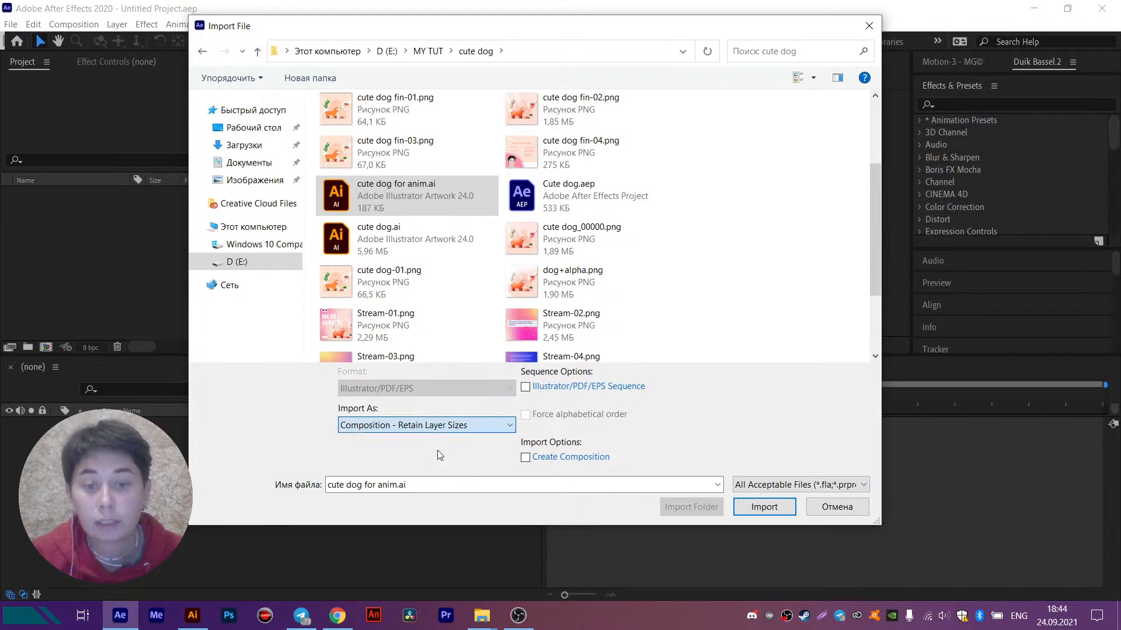
click(762, 507)
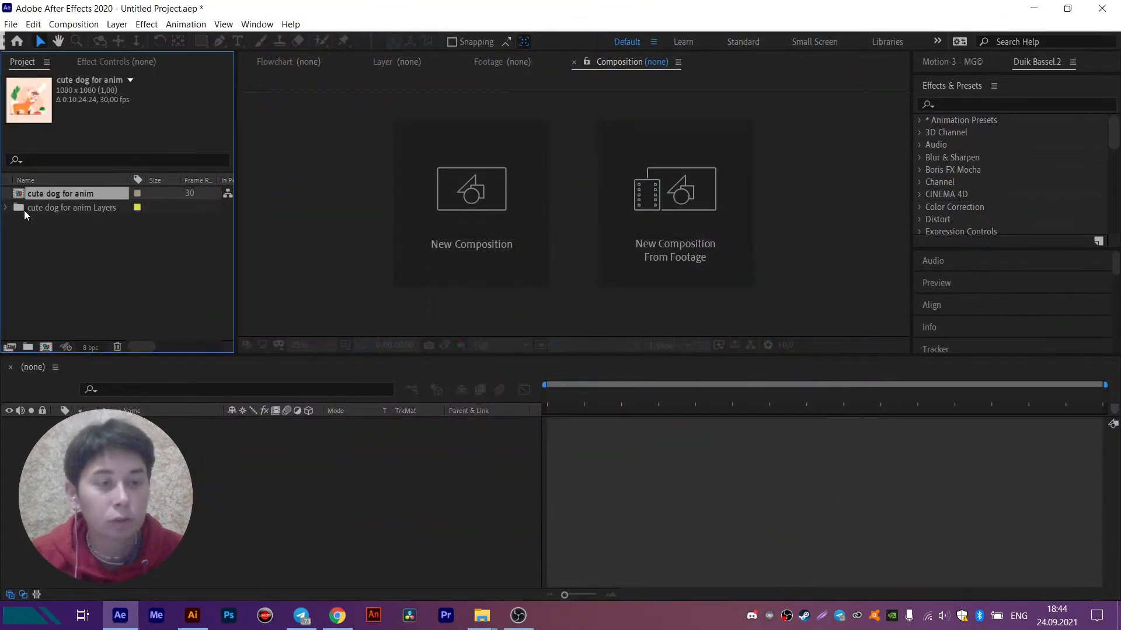
- Open the cute dog for anim composition and solo the first eleven layers, which make up the dog
double_click(42, 193)
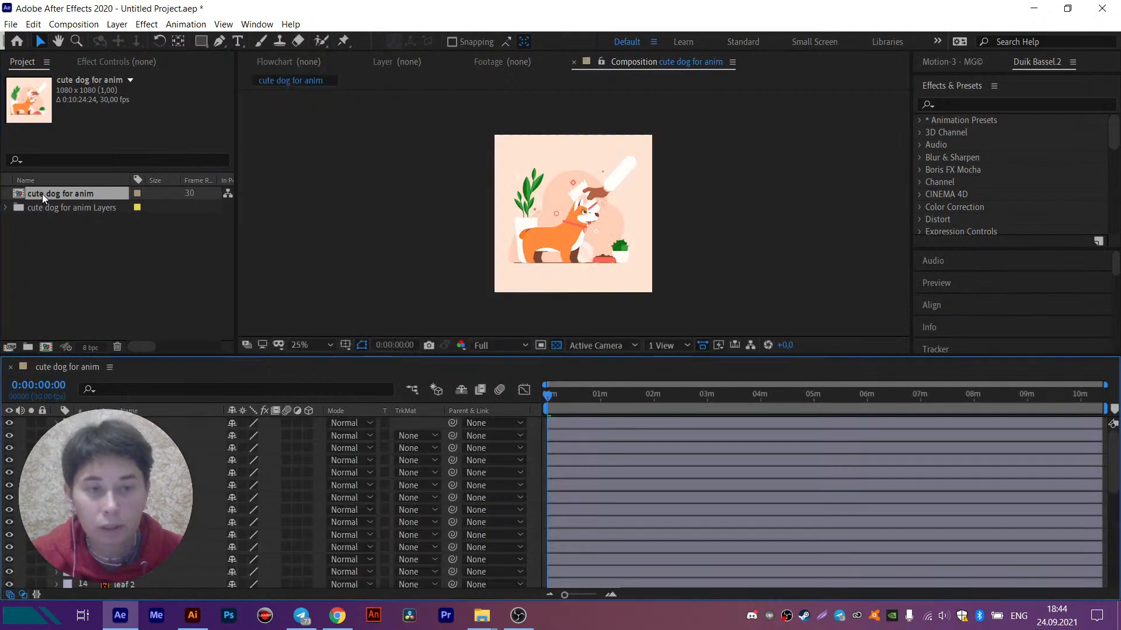
click(561, 232)
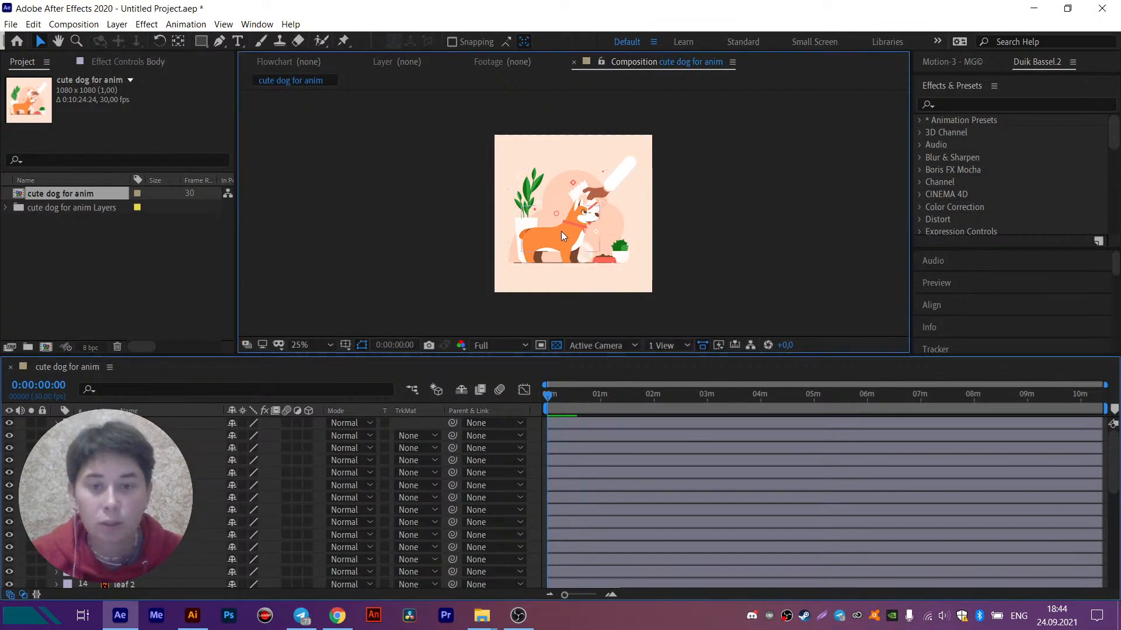
key(period)
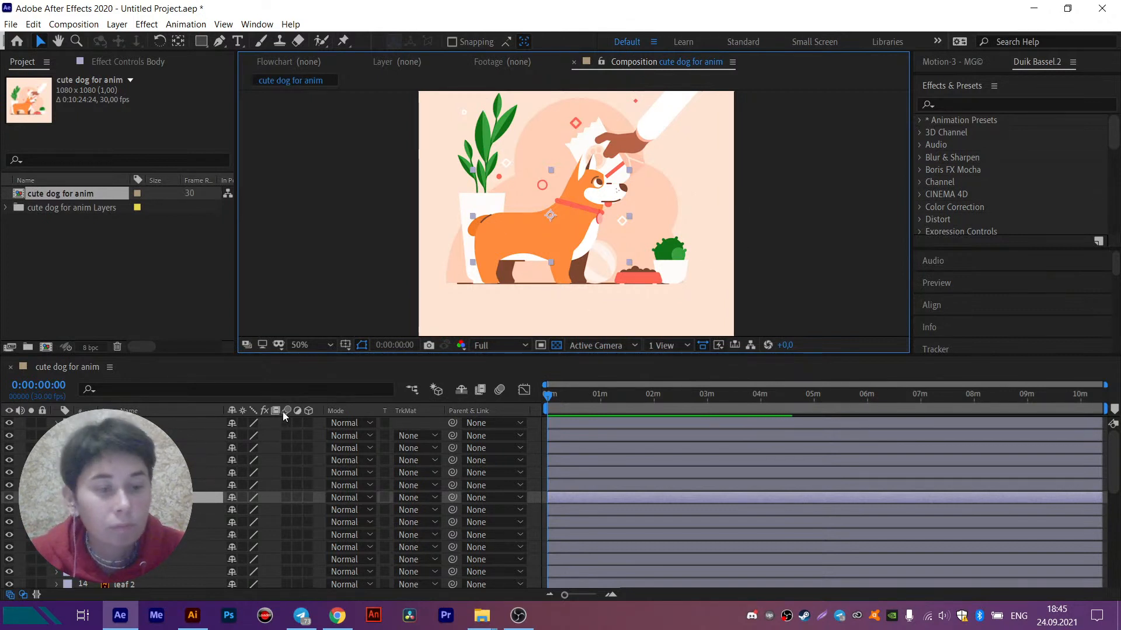
click(124, 423)
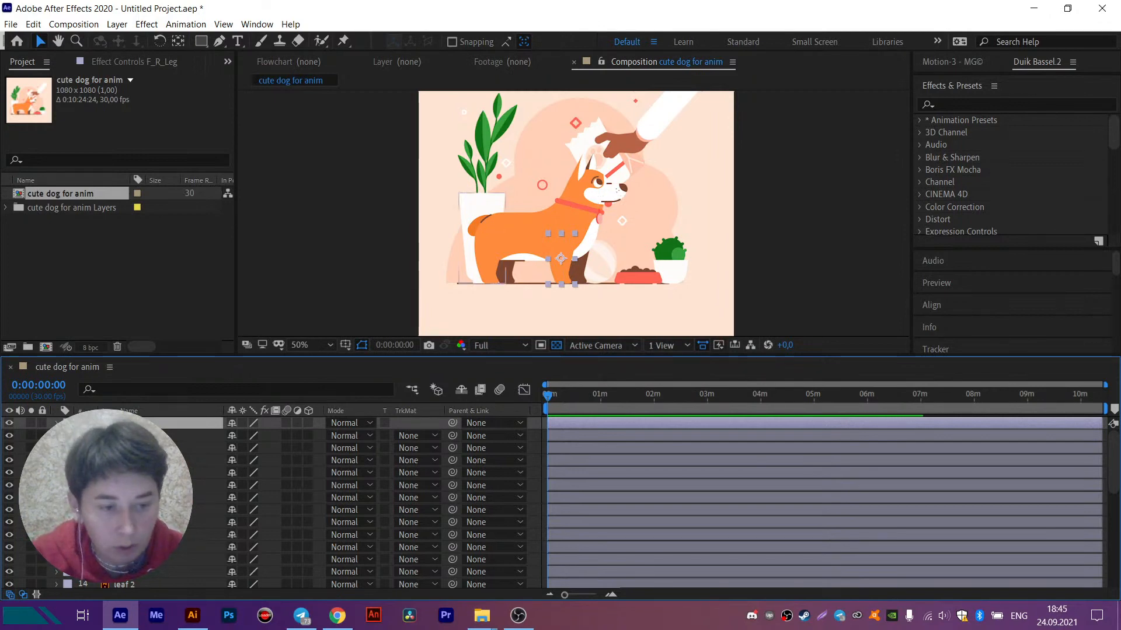
shift+click(132, 548)
click(29, 548)
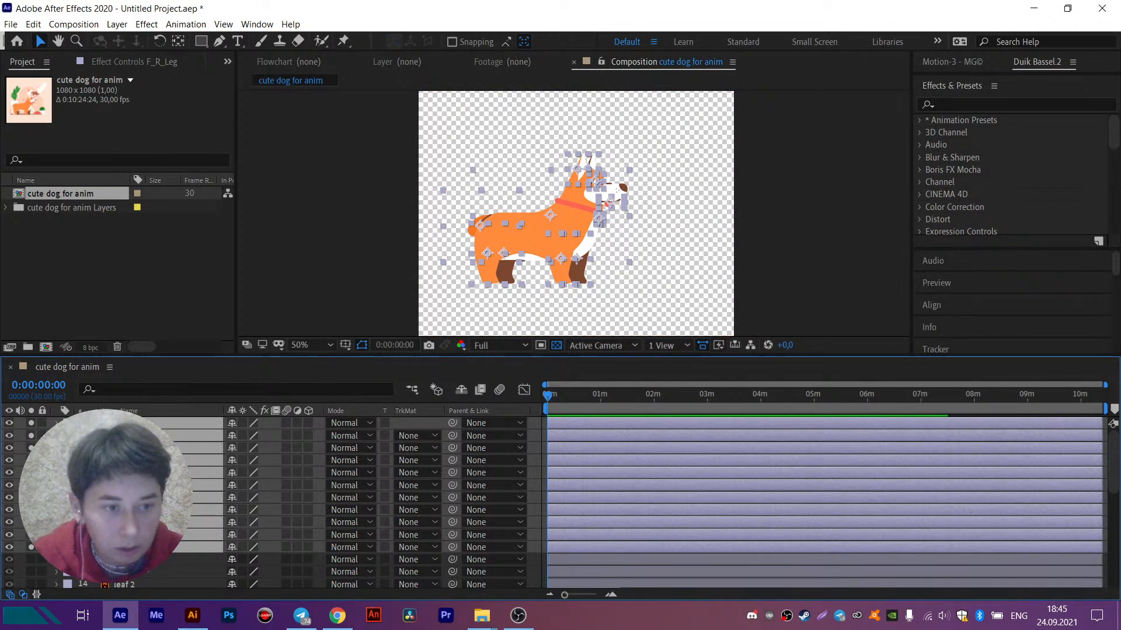
- Give all the soloed dog layers the Purple label colour and deselect them
click(68, 437)
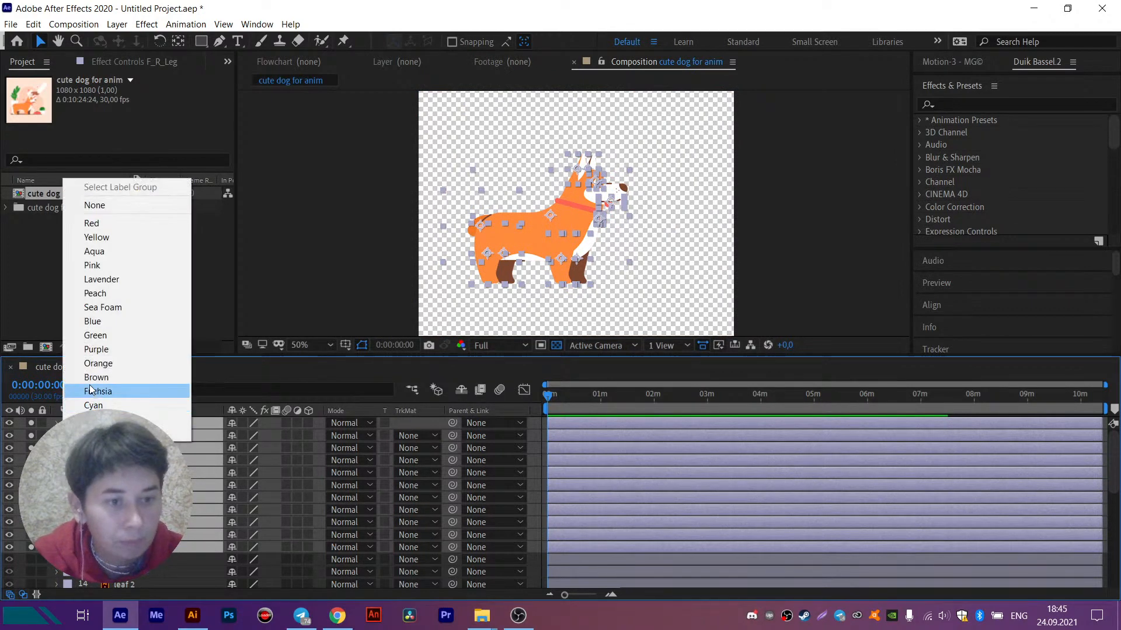
click(96, 349)
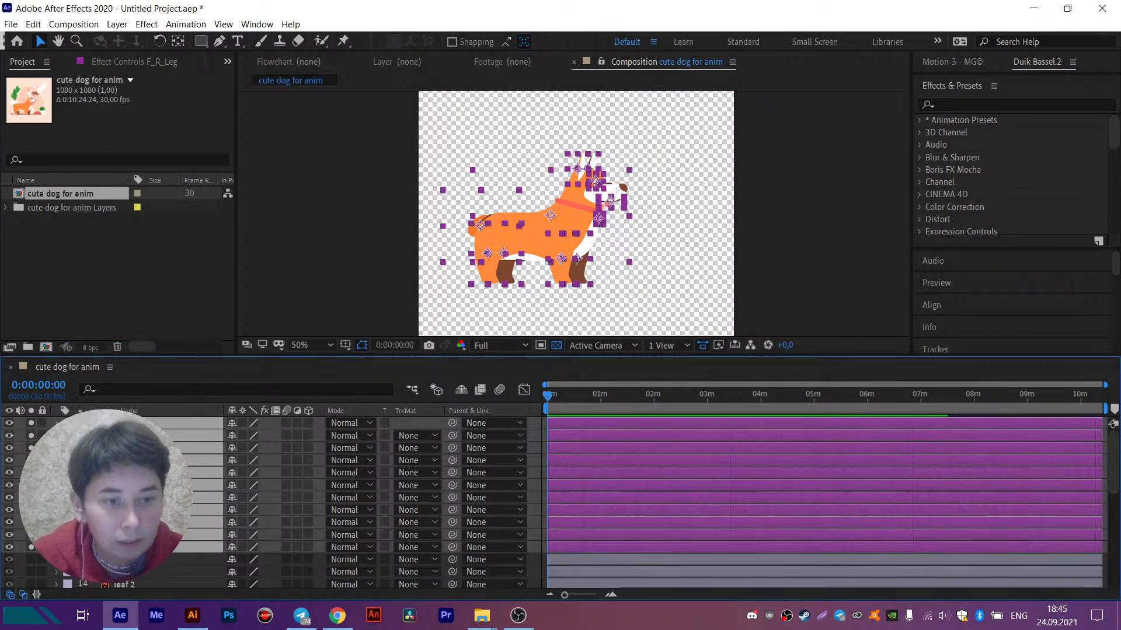
click(485, 295)
- Select the dog's four leg layers and convert them with Create Shapes from Vector Layer
click(555, 254)
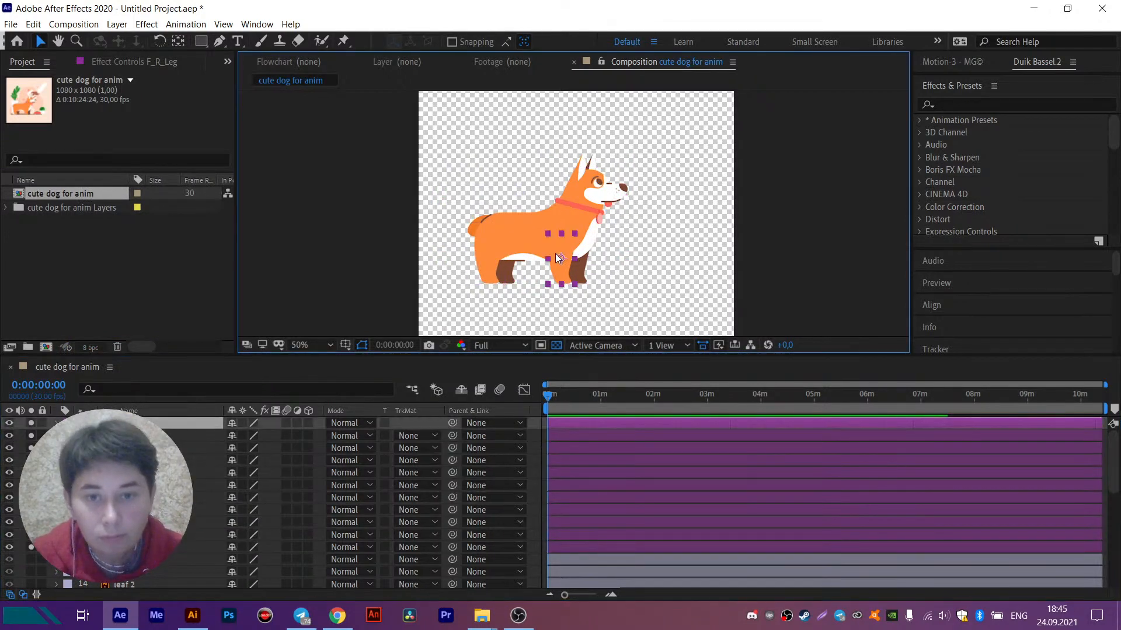
drag(655, 214, 657, 194)
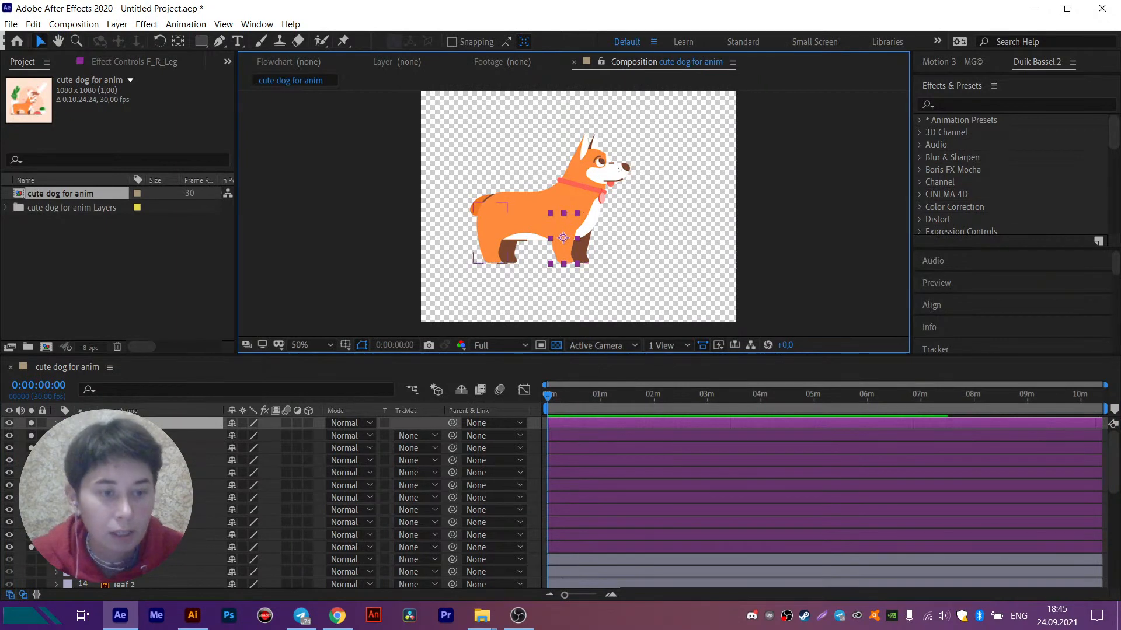
click(489, 250)
shift+click(507, 254)
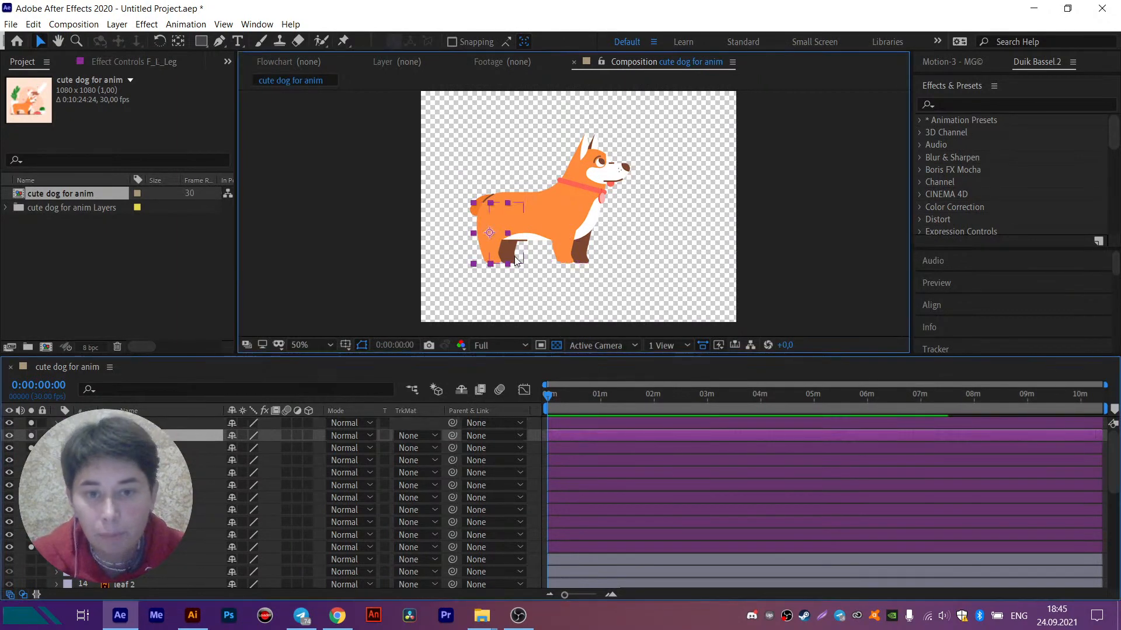
shift+click(561, 254)
shift+click(579, 251)
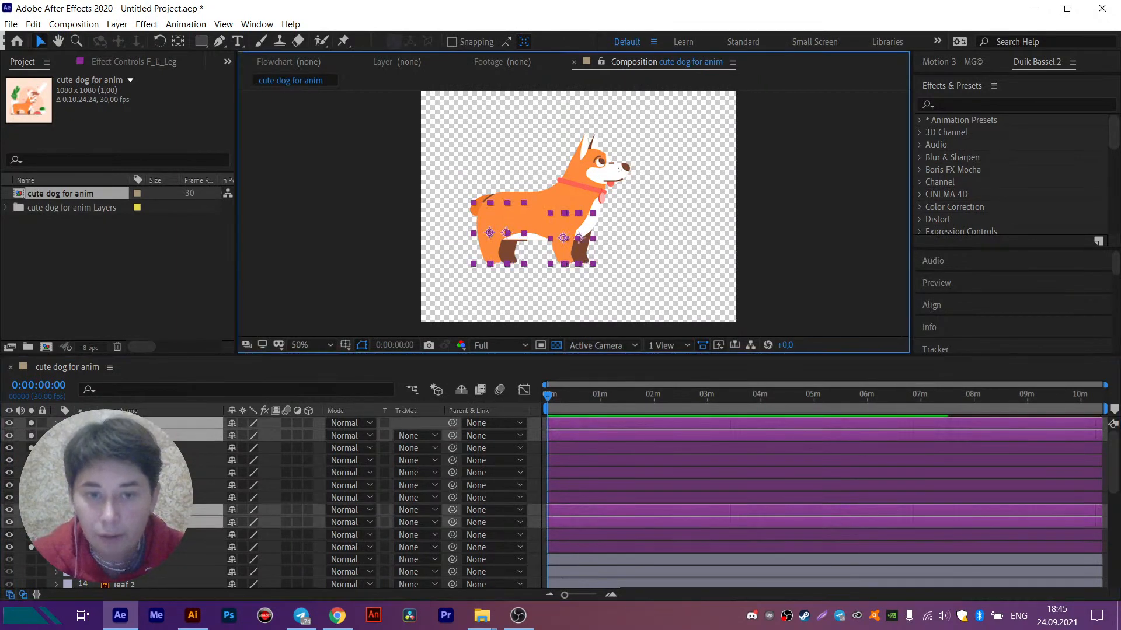
right_click(136, 439)
mouse_move(184, 341)
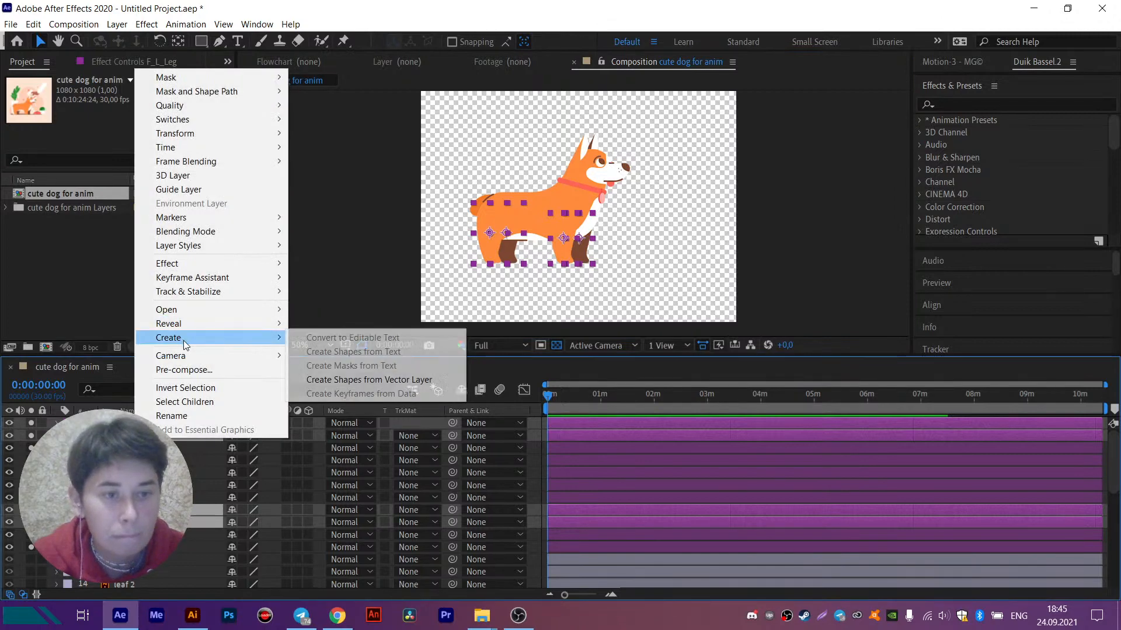
click(330, 380)
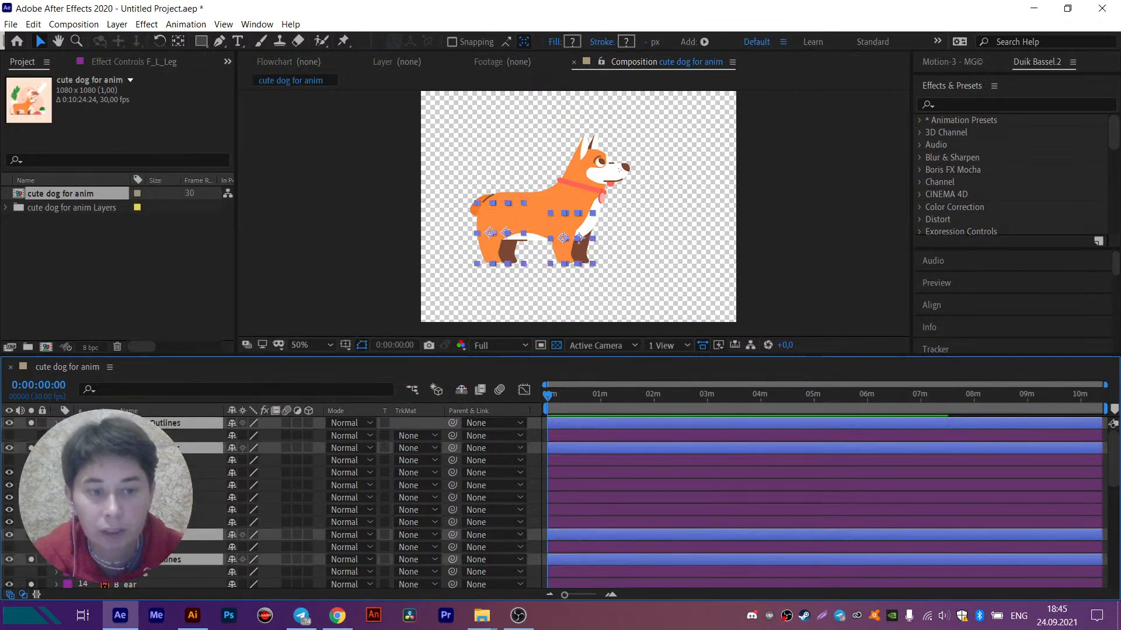
- Reorder the new leg outline layers so F_L_Leg sits directly below F_R_Leg and B_R_Leg directly below B_L_Leg
key(ctrl+shift+a)
click(140, 448)
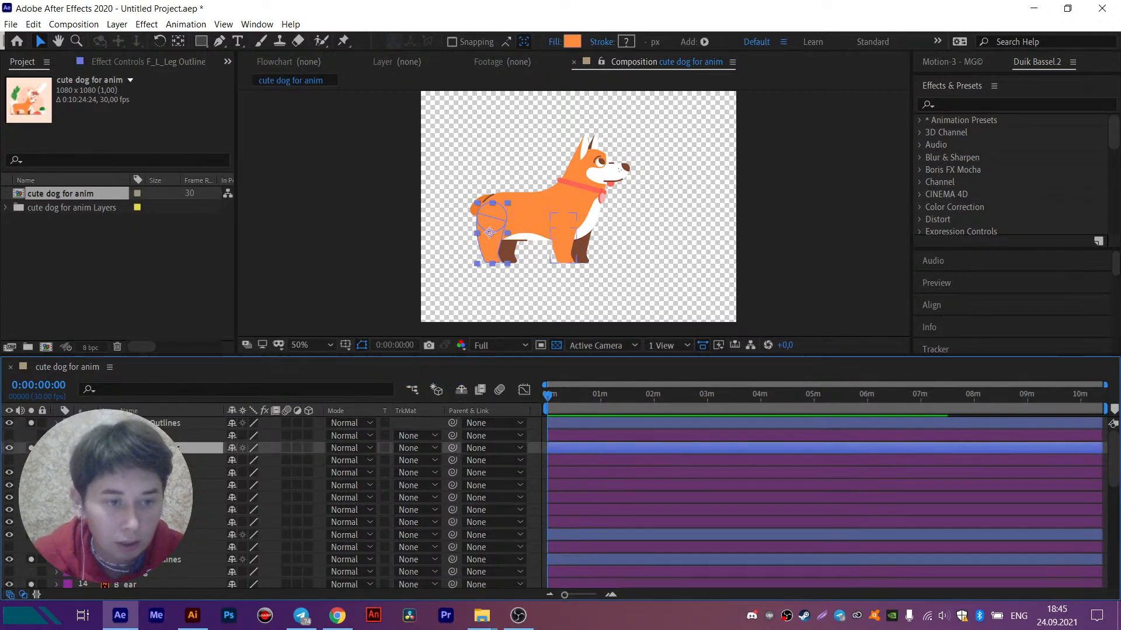
ctrl+click(152, 423)
drag(140, 449, 151, 431)
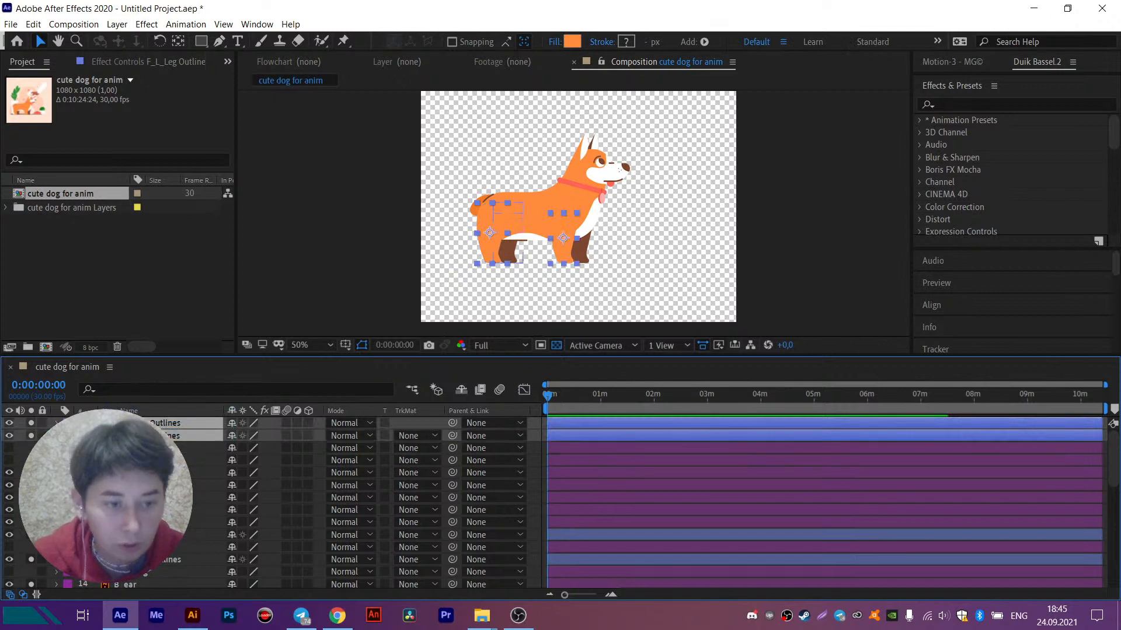
click(146, 535)
ctrl+click(148, 559)
drag(149, 559, 157, 539)
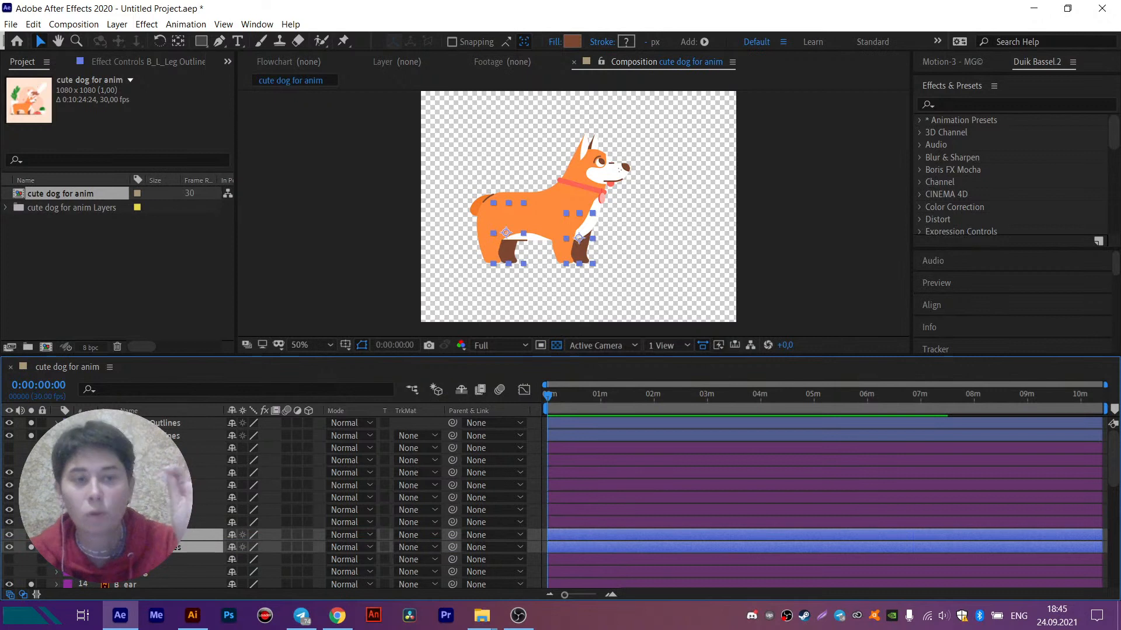
- Mark the four original Illustrator leg layers as shy and hide shy layers in the timeline
scroll(158, 537, down, 1)
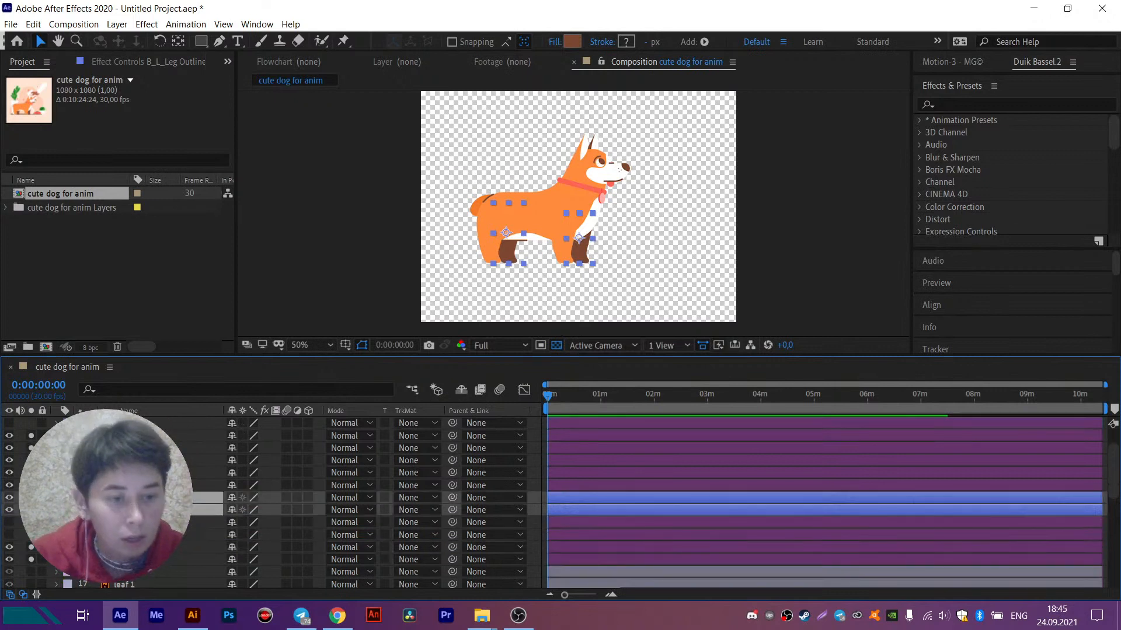
click(153, 522)
ctrl+click(153, 534)
scroll(153, 536, up, 1)
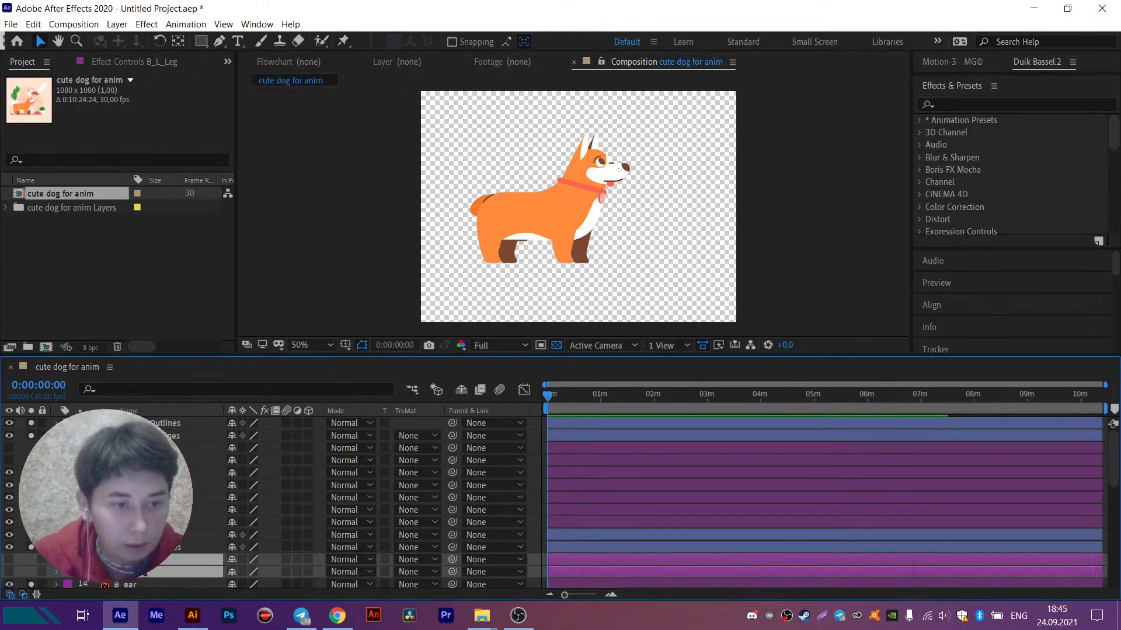
ctrl+click(153, 448)
ctrl+click(152, 461)
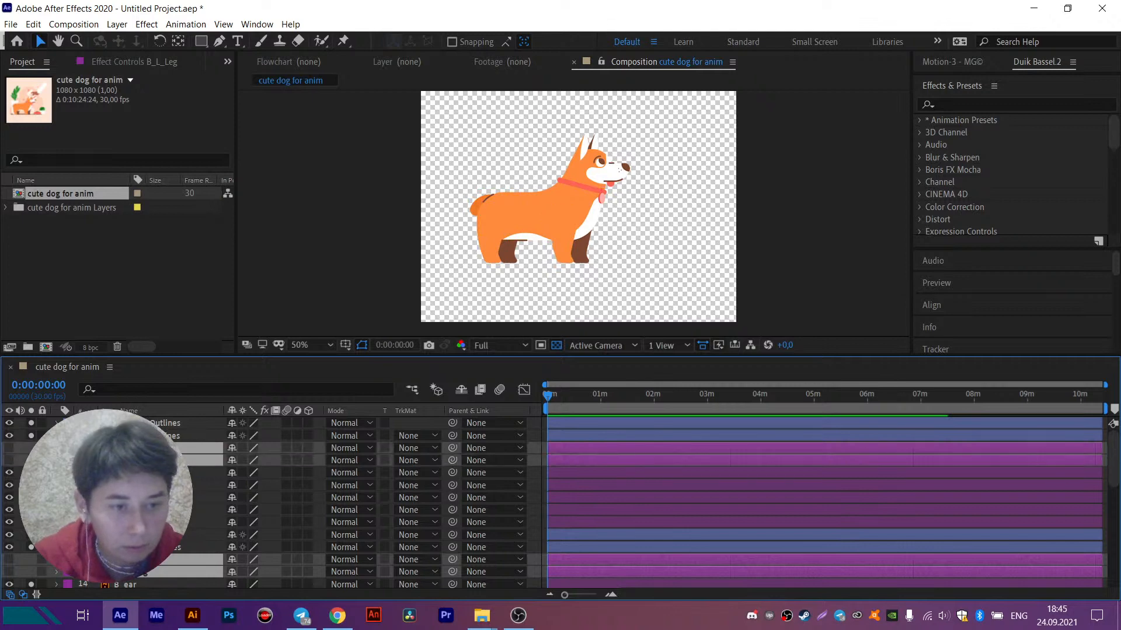
click(233, 448)
click(460, 391)
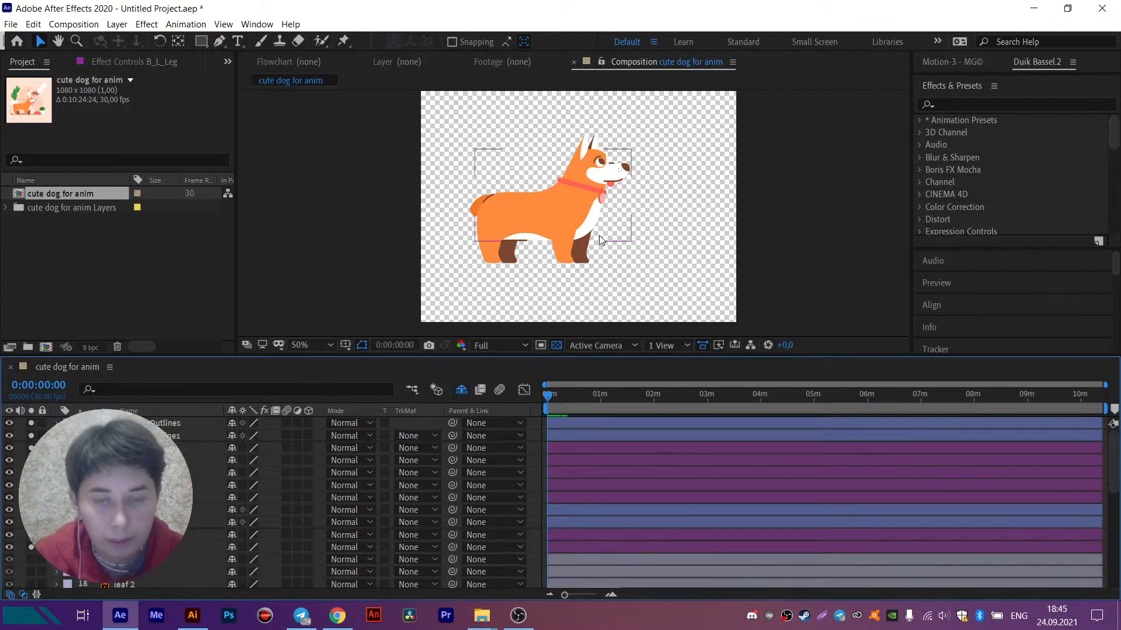
- Move the anchor point of the F_R_Leg outlines layer to the centre of the circle at the leg's upper end
drag(588, 193, 547, 201)
scroll(526, 260, up, 2)
click(527, 258)
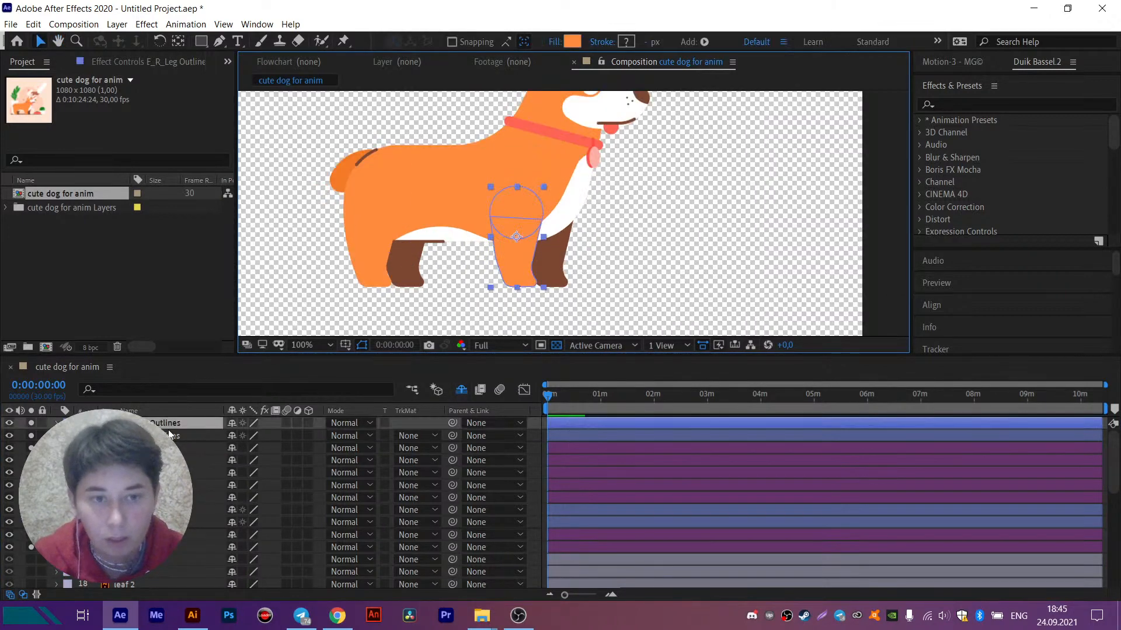
scroll(562, 226, up, 2)
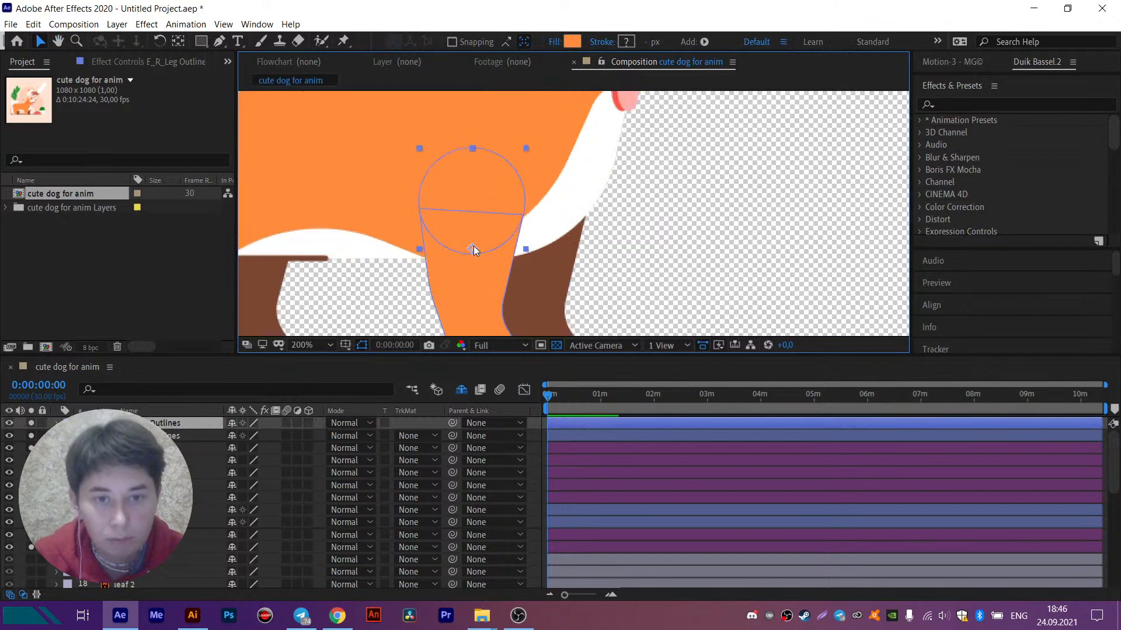
key(y)
drag(473, 249, 472, 198)
drag(472, 198, 470, 199)
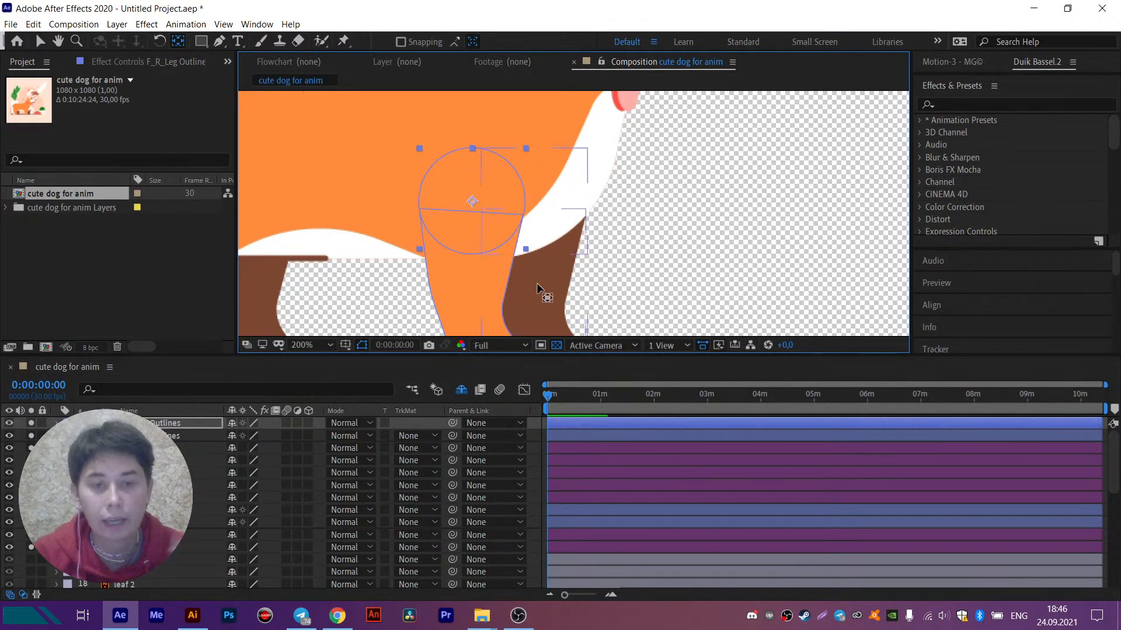
- Move the anchor point of the B_R_Leg outlines layer to the centre of the circle at the leg's upper end
drag(579, 237, 581, 221)
scroll(581, 221, down, 3)
click(581, 233)
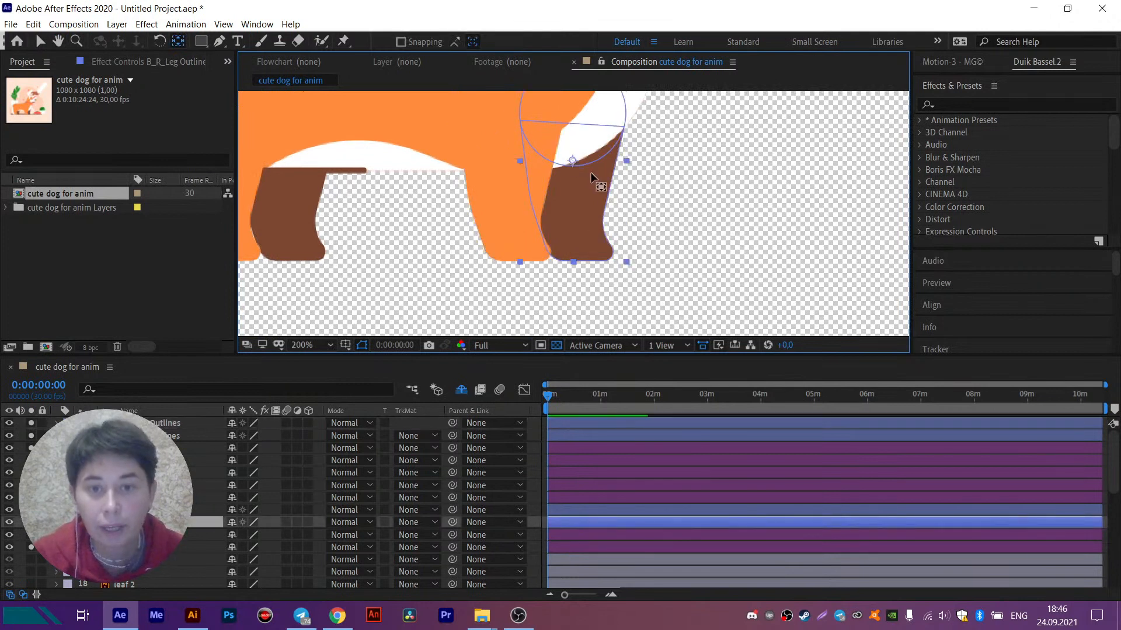
mouse_move(591, 177)
mouse_down()
mouse_move(597, 238)
mouse_move(579, 172)
mouse_up()
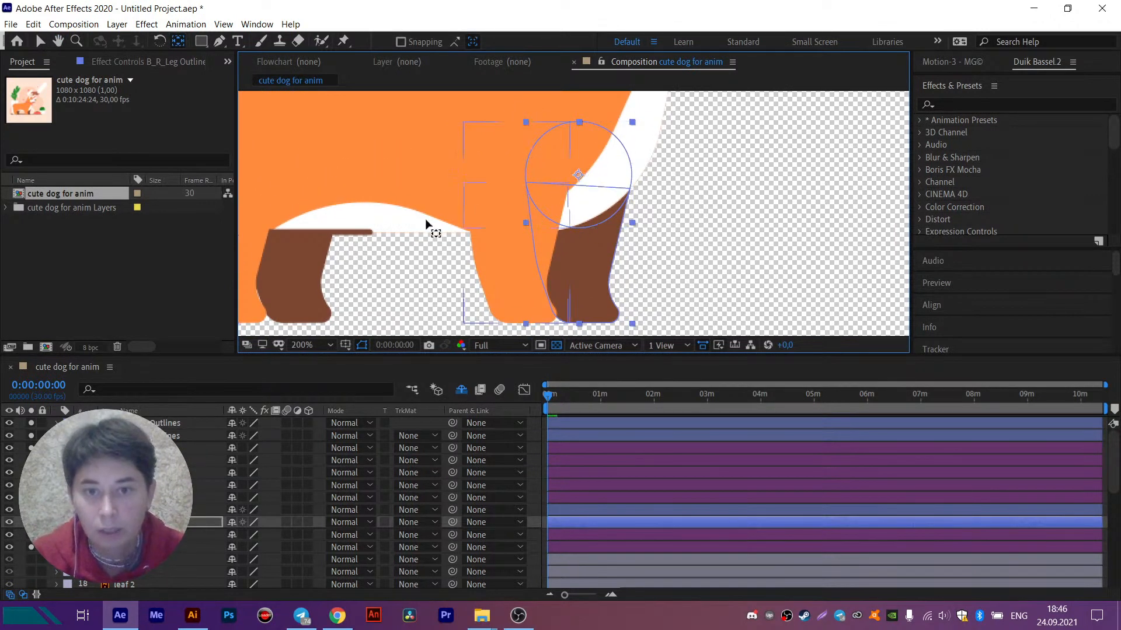
- Move the anchor point of the F_L_Leg outlines layer to the centre of the circle at the leg's upper end
drag(425, 225, 606, 226)
click(438, 292)
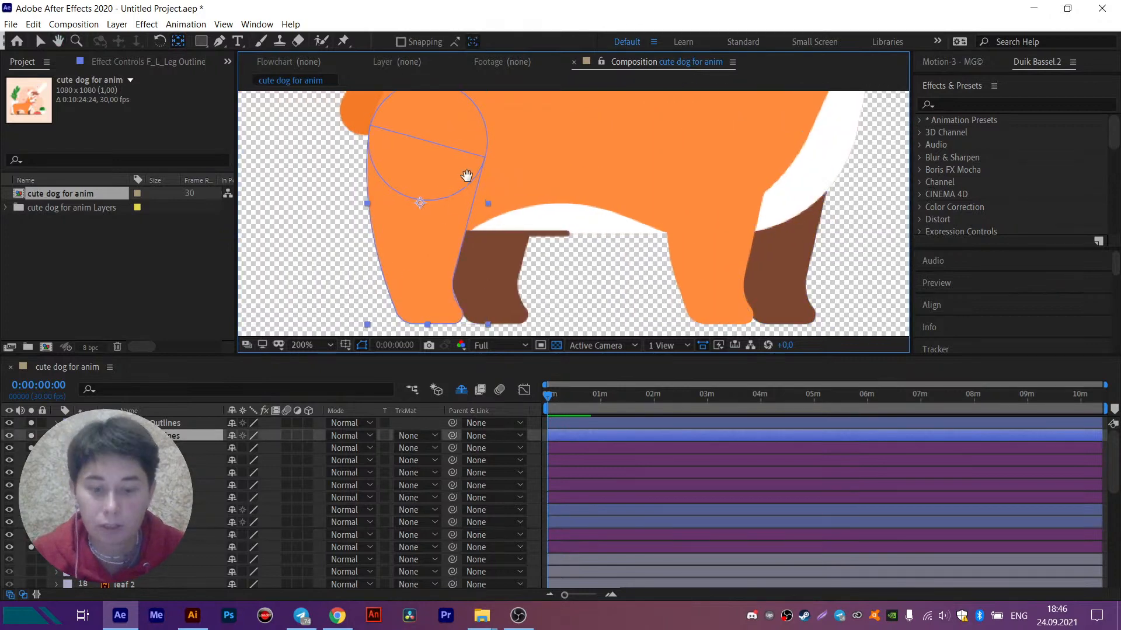
mouse_move(445, 202)
mouse_down()
mouse_move(465, 251)
mouse_move(442, 188)
mouse_up()
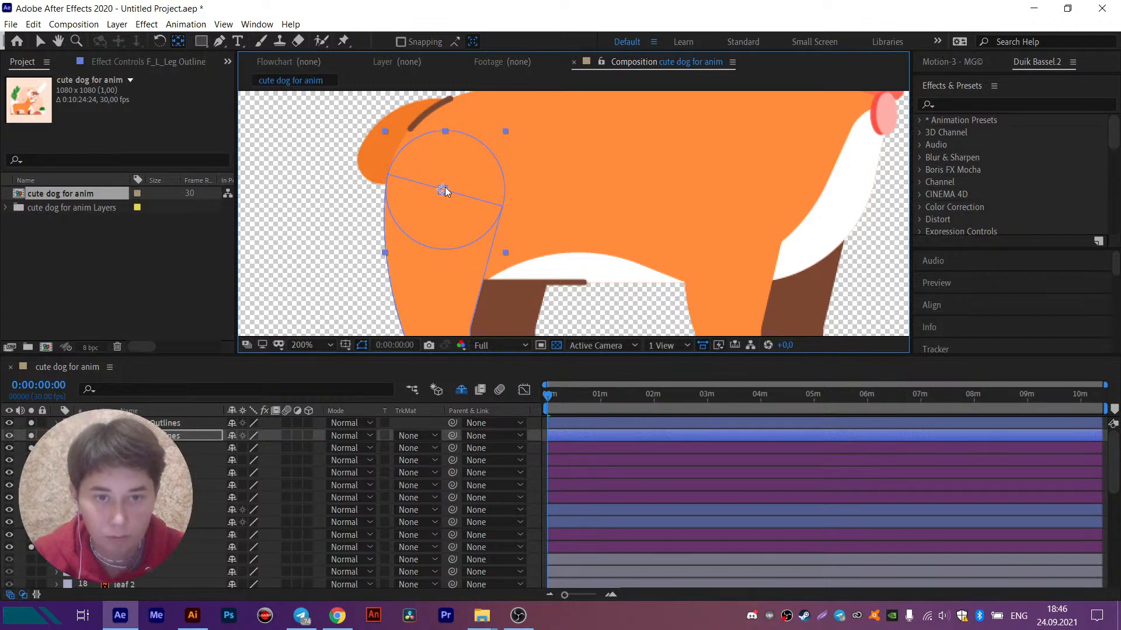
- Centre the B_L_Leg outlines layer's anchor point in the leg's upper circle, hiding the Body layer temporarily to fine-tune its position
scroll(455, 222, down, 3)
click(525, 255)
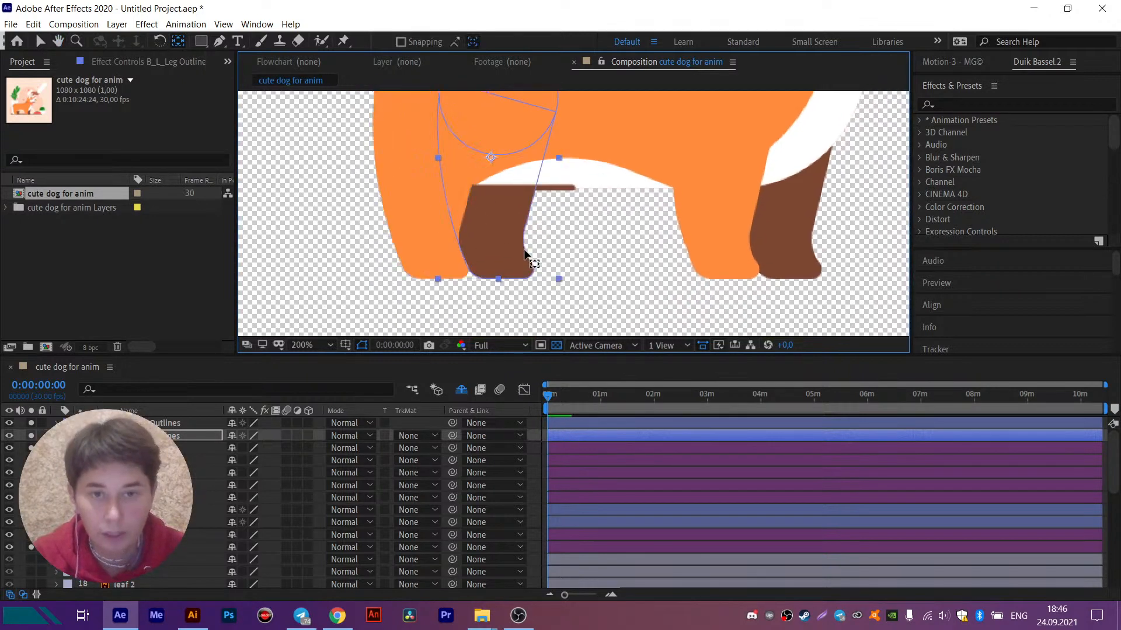
click(526, 255)
scroll(519, 149, up, 3)
drag(488, 260, 497, 203)
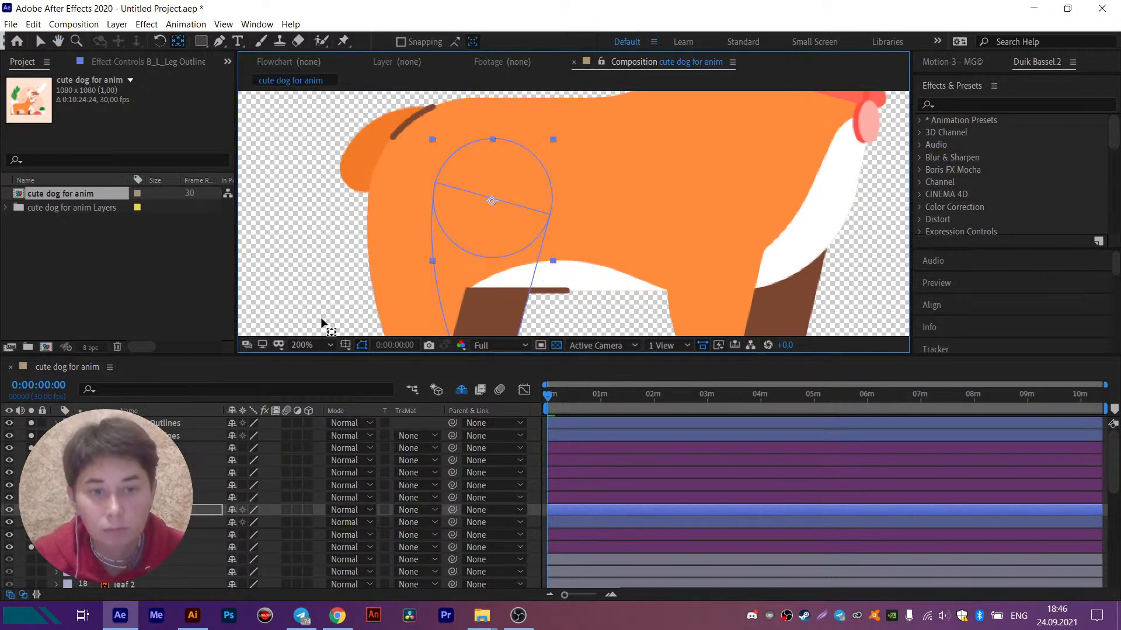
click(9, 497)
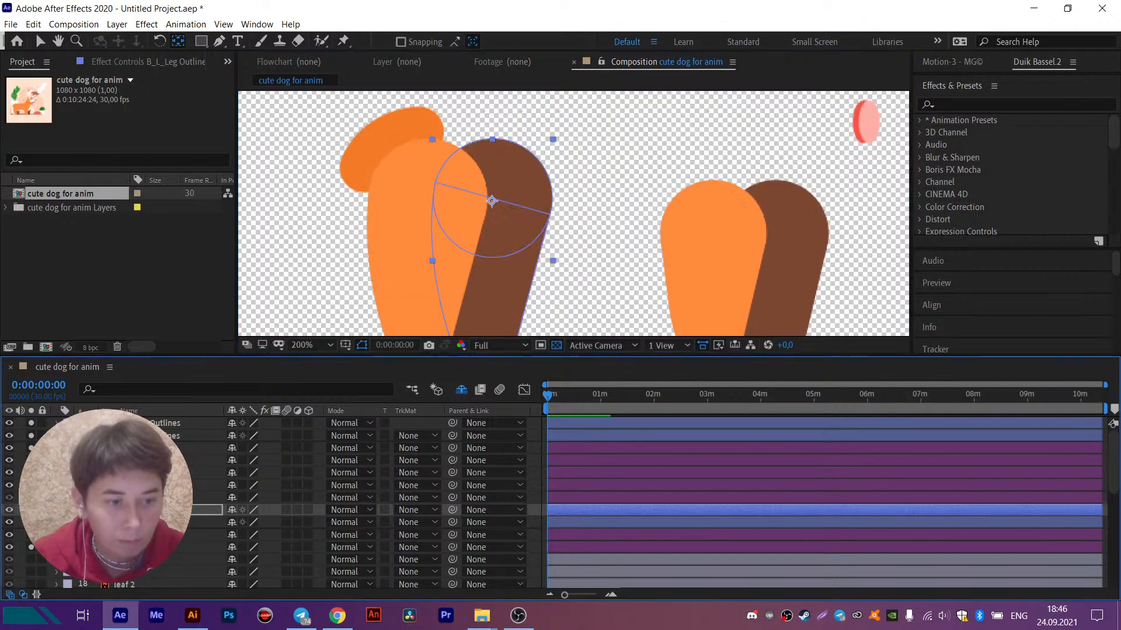
click(492, 202)
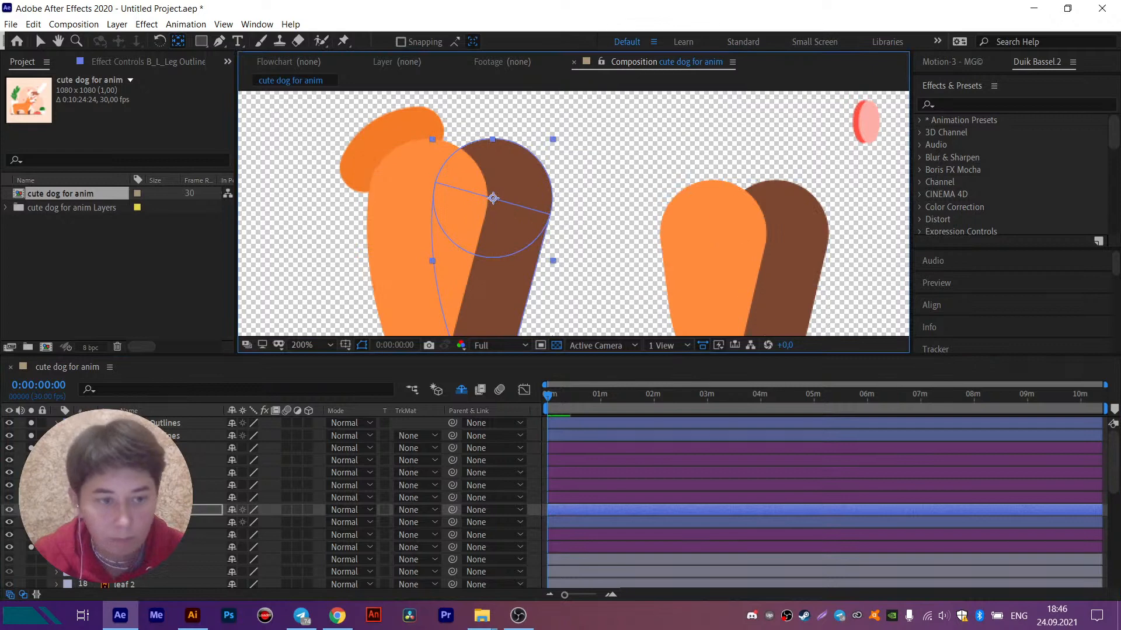
click(9, 498)
- Select the F_R_Leg outlines layer and activate the Puppet Pin tool
drag(605, 253, 533, 253)
click(533, 253)
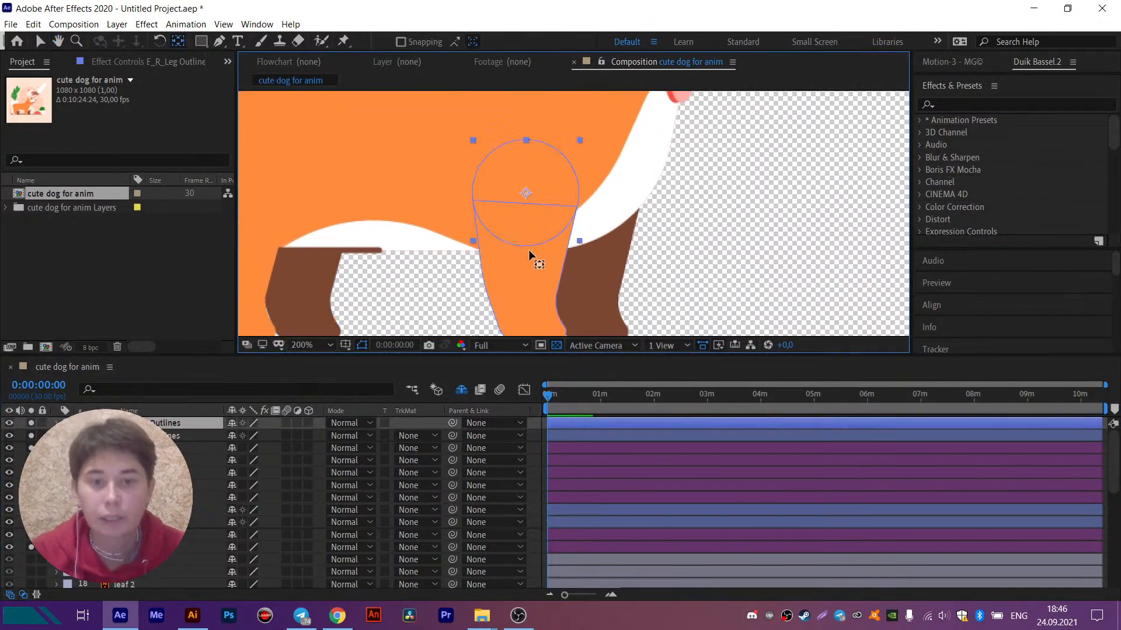
click(343, 42)
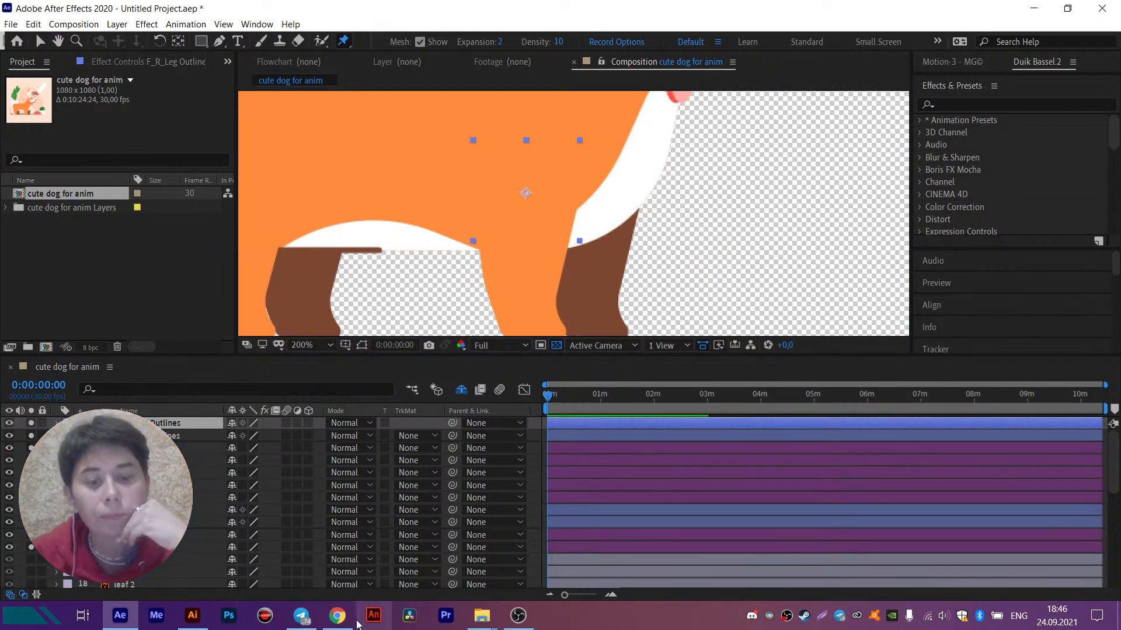
- Switch to Chrome and search Google Images for "dog bones" in a new tab
click(337, 615)
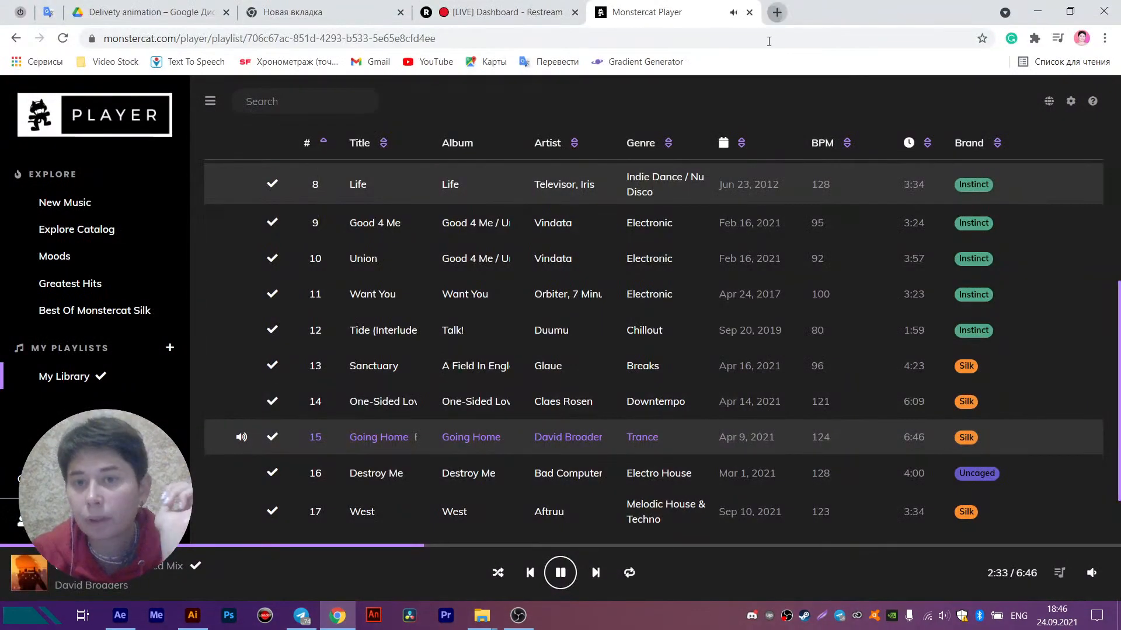
click(777, 12)
click(770, 41)
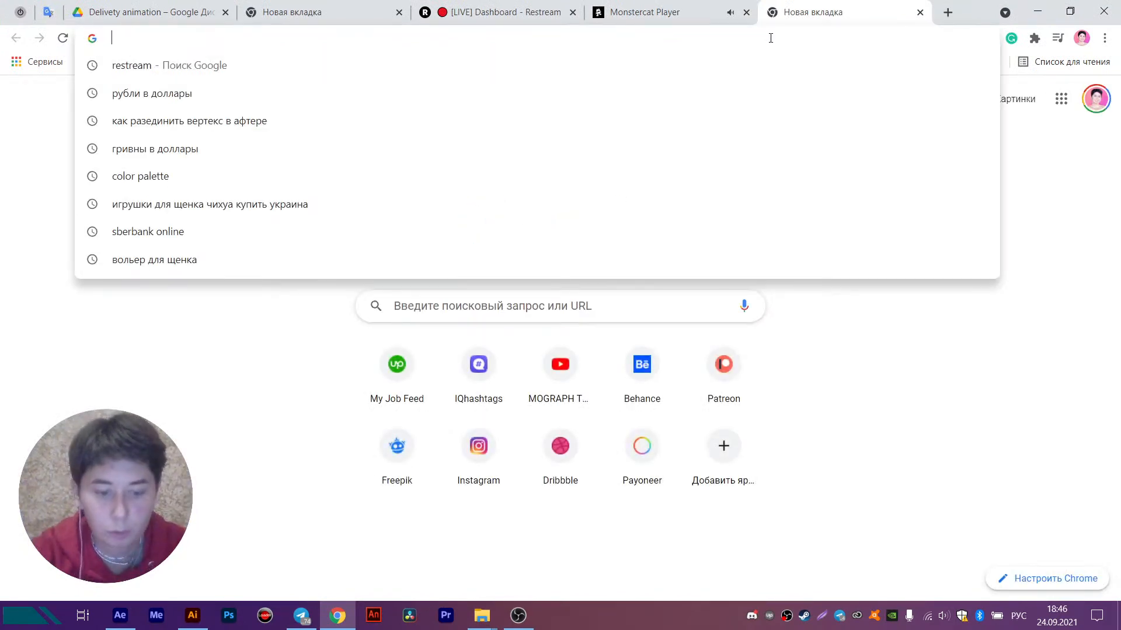
text(кости)
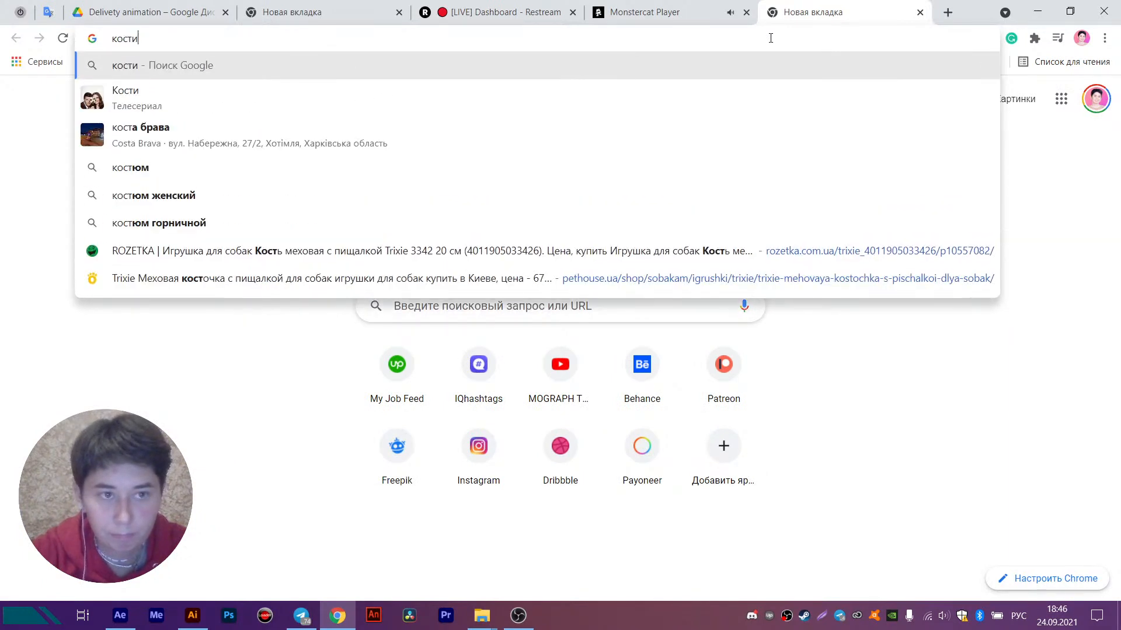
key(ctrl+a)
key(BackSpace)
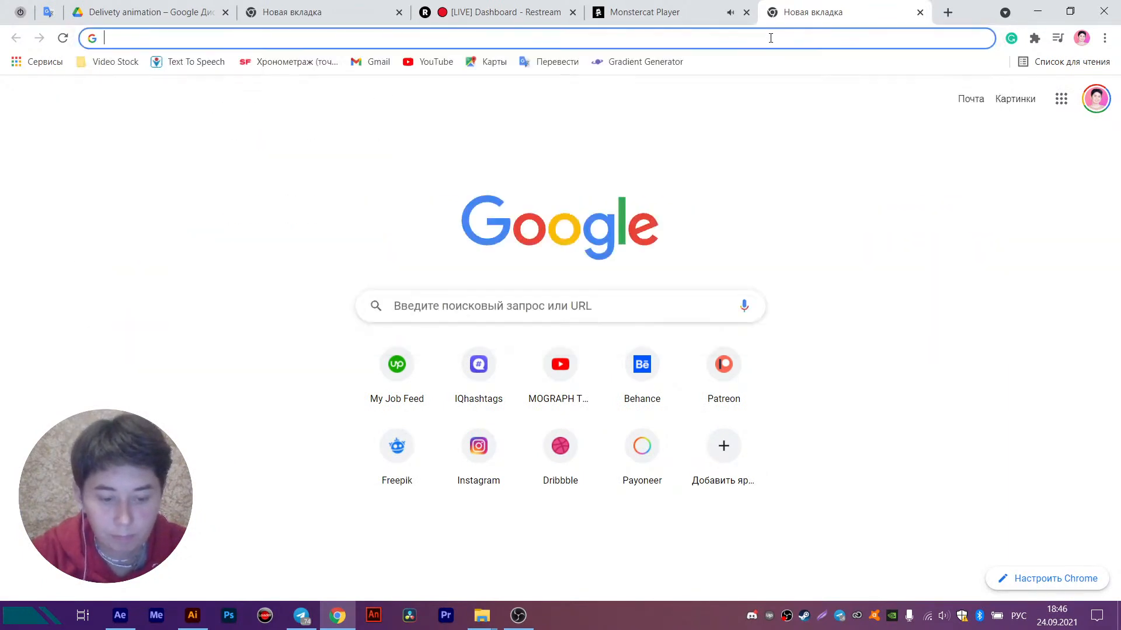
text(вщп)
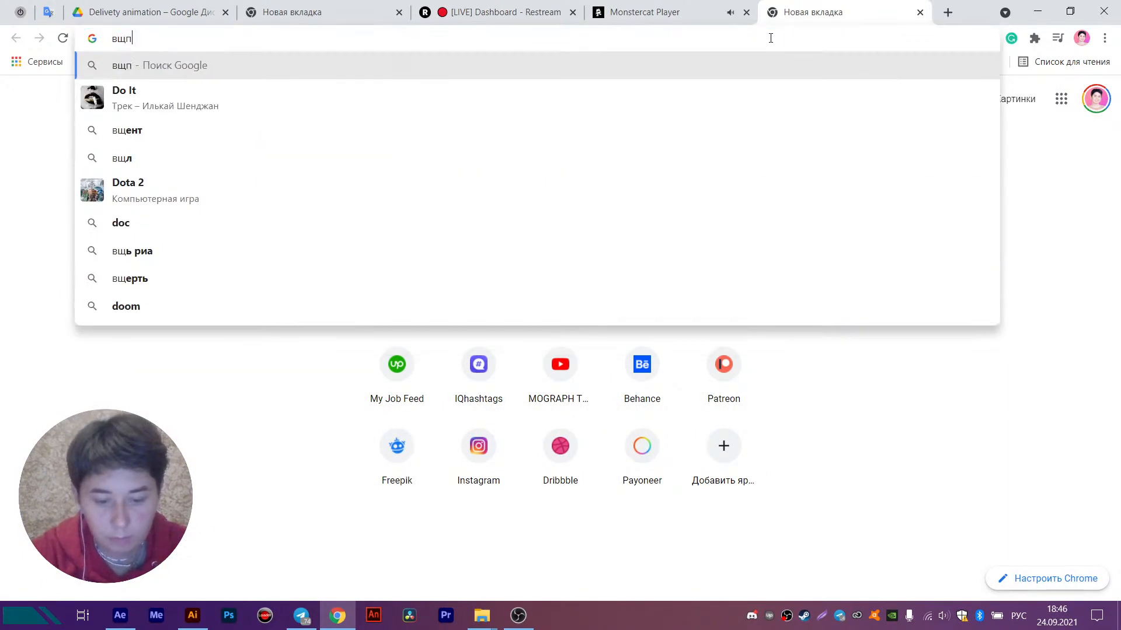
text( ищтуы)
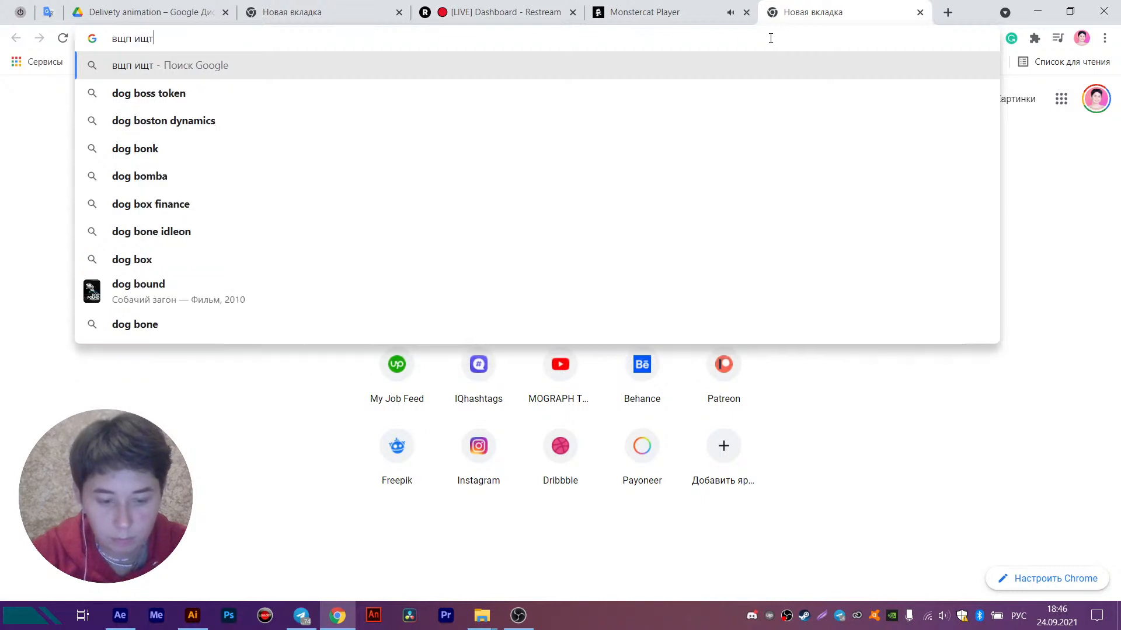
key(Return)
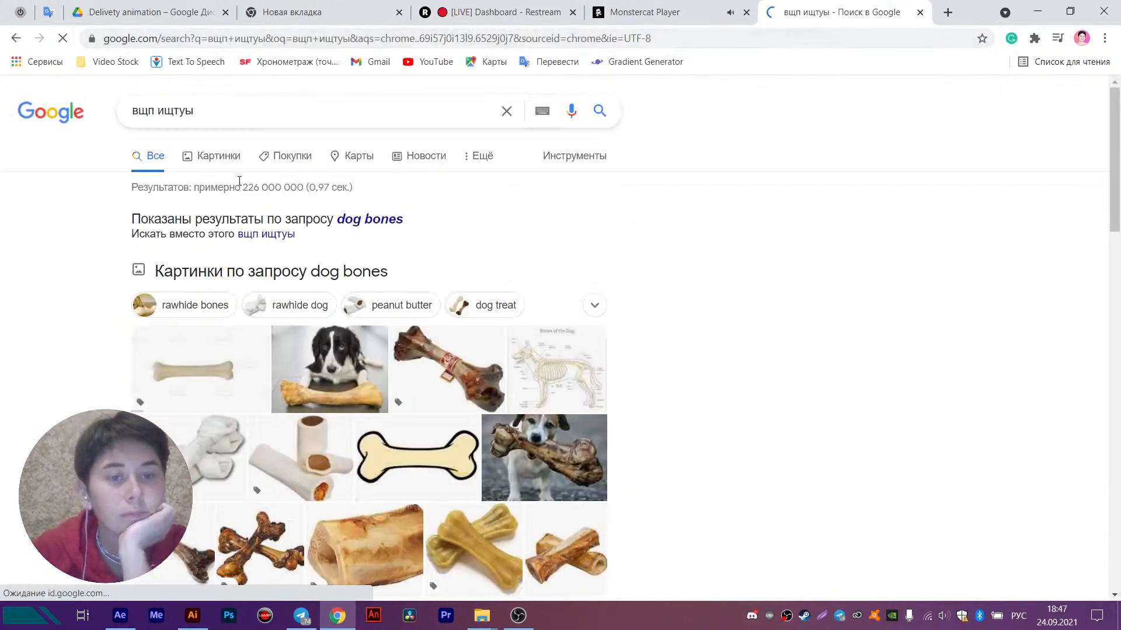
click(236, 157)
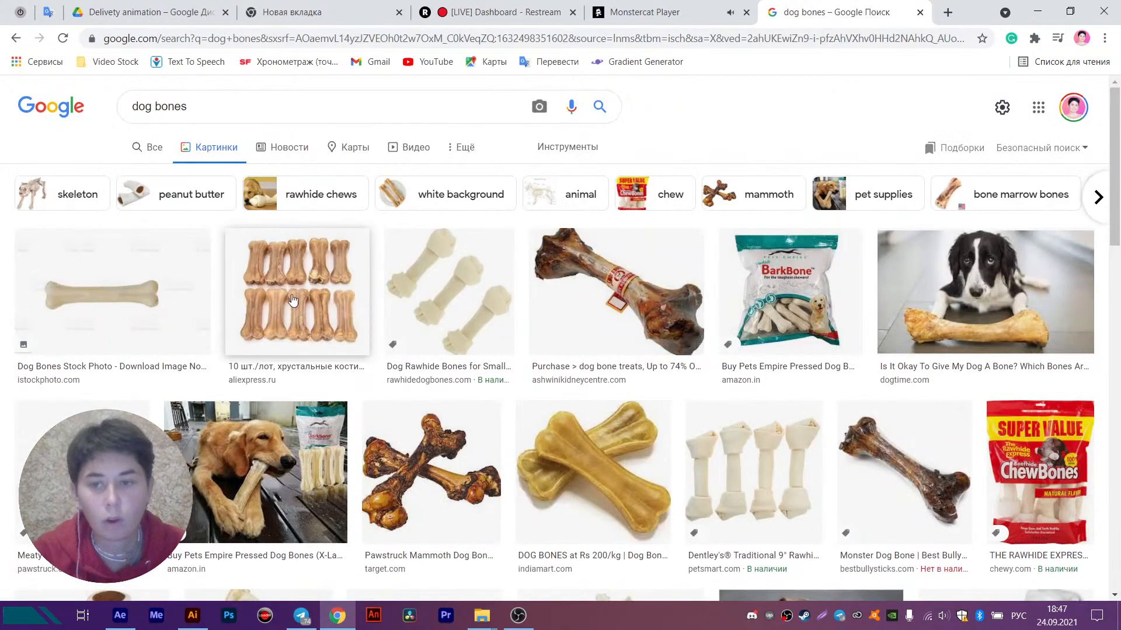
- Narrow the image results to "skeleton" and examine the leg joints in the iStock dog skeleton picture
scroll(216, 106, down, 5)
scroll(221, 107, up, 5)
triple_click(222, 107)
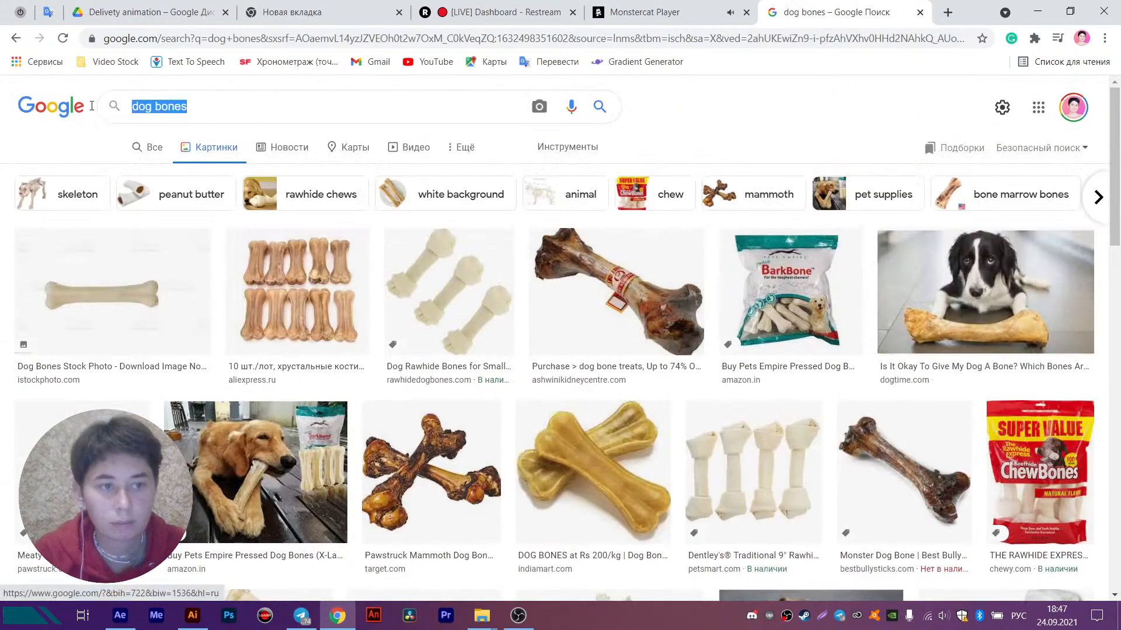
click(86, 201)
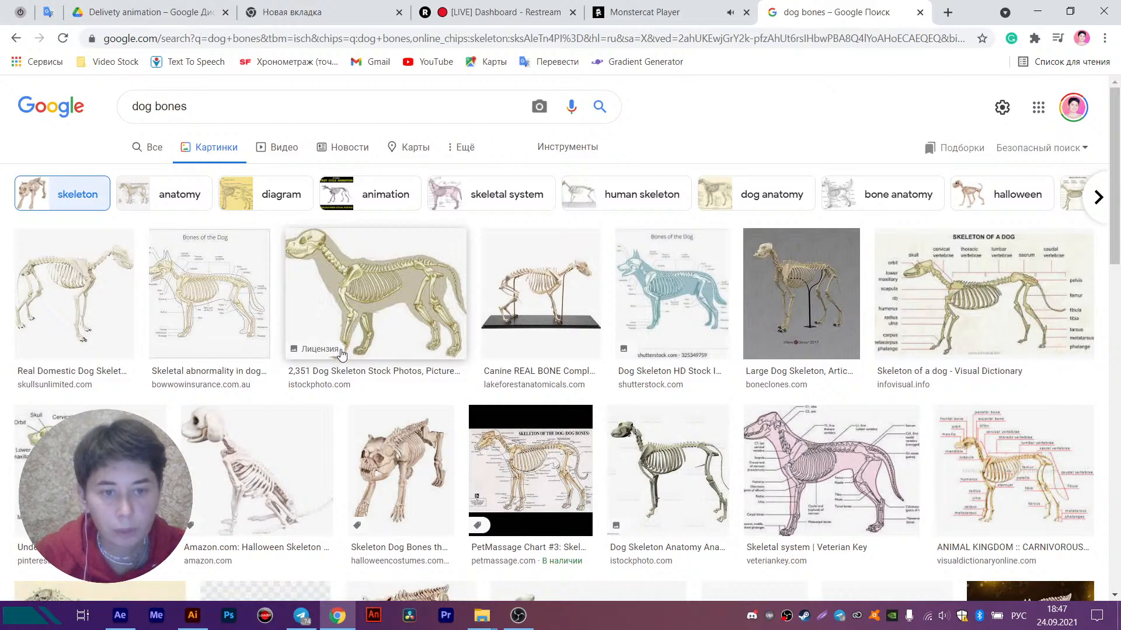
click(375, 293)
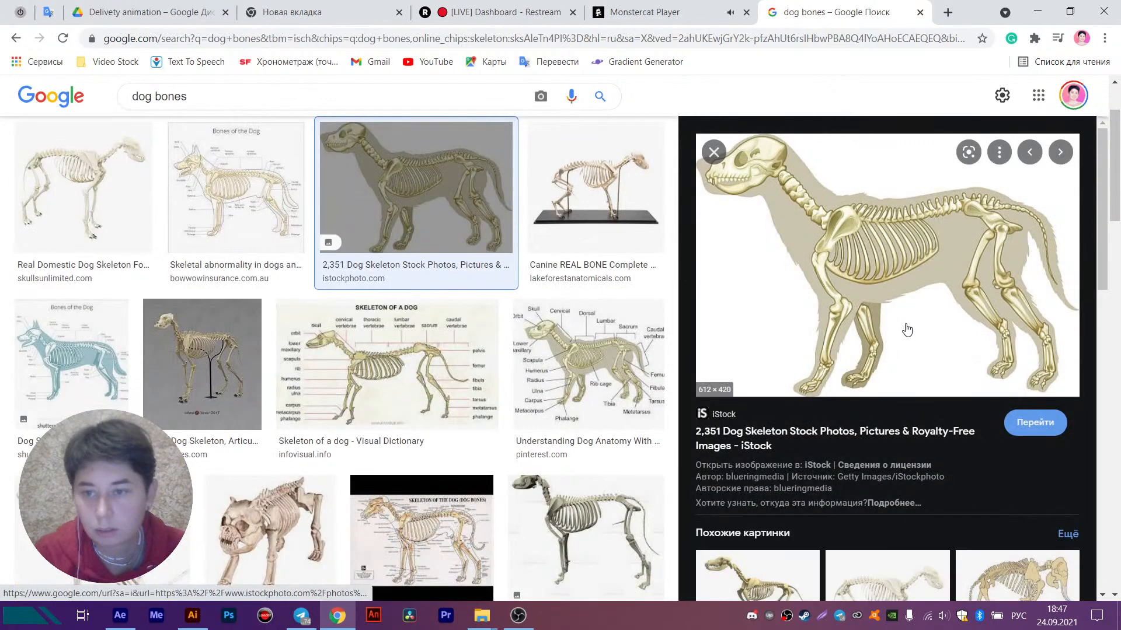
scroll(921, 348, down, 1)
scroll(921, 348, down, 1)
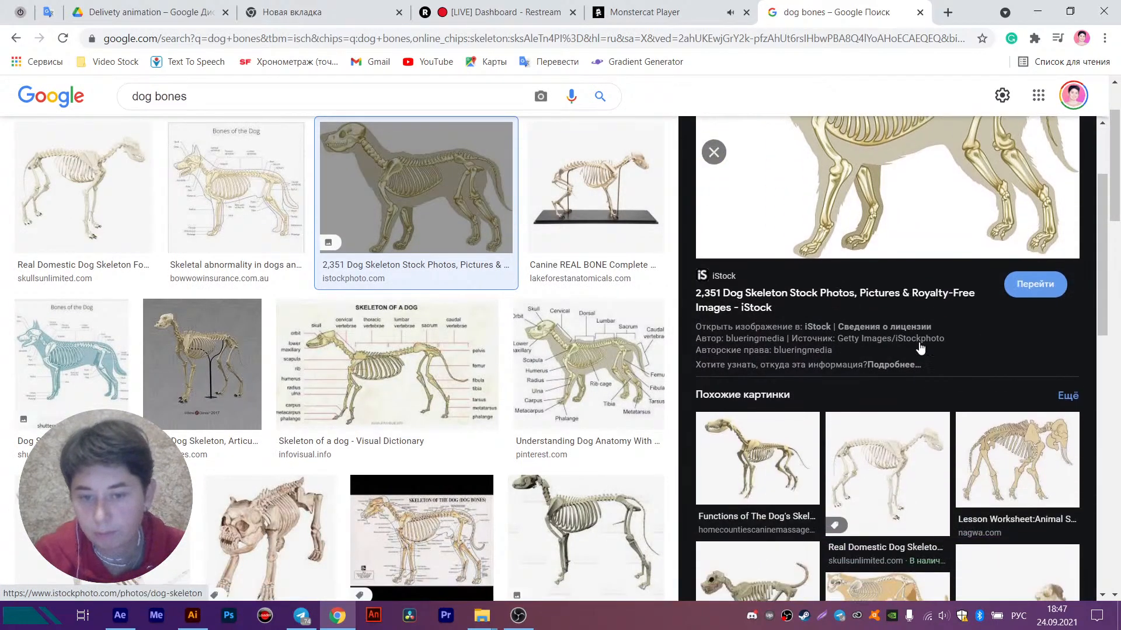
scroll(921, 347, up, 1)
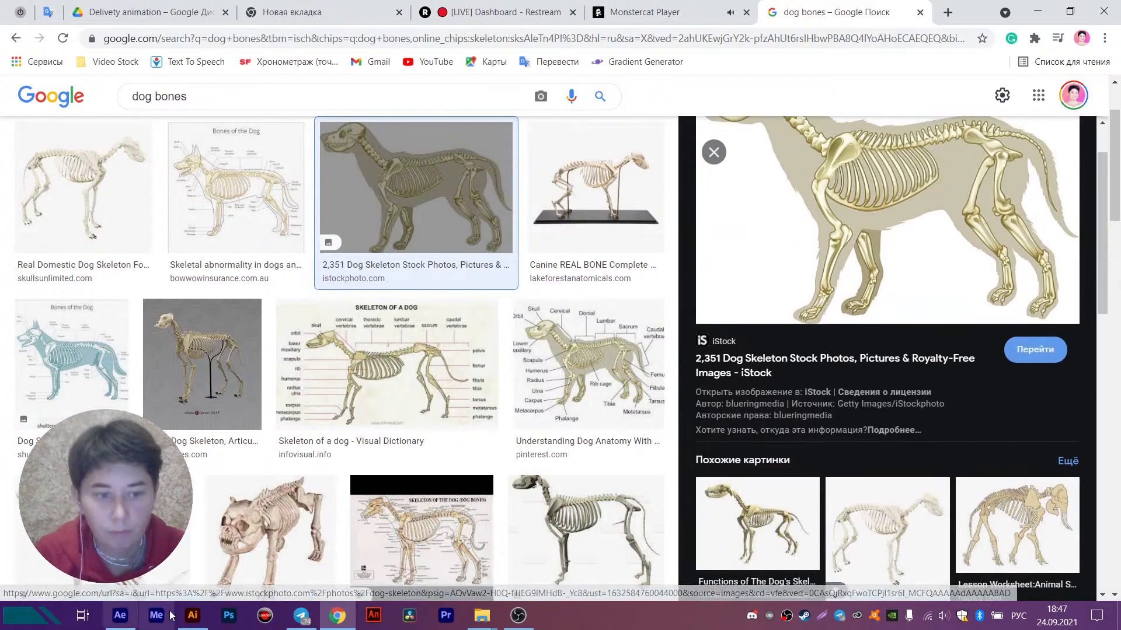
- Compare the dog's legs in After Effects and Illustrator with the skeleton reference in Chrome to judge where the joints belong
click(193, 616)
click(193, 616)
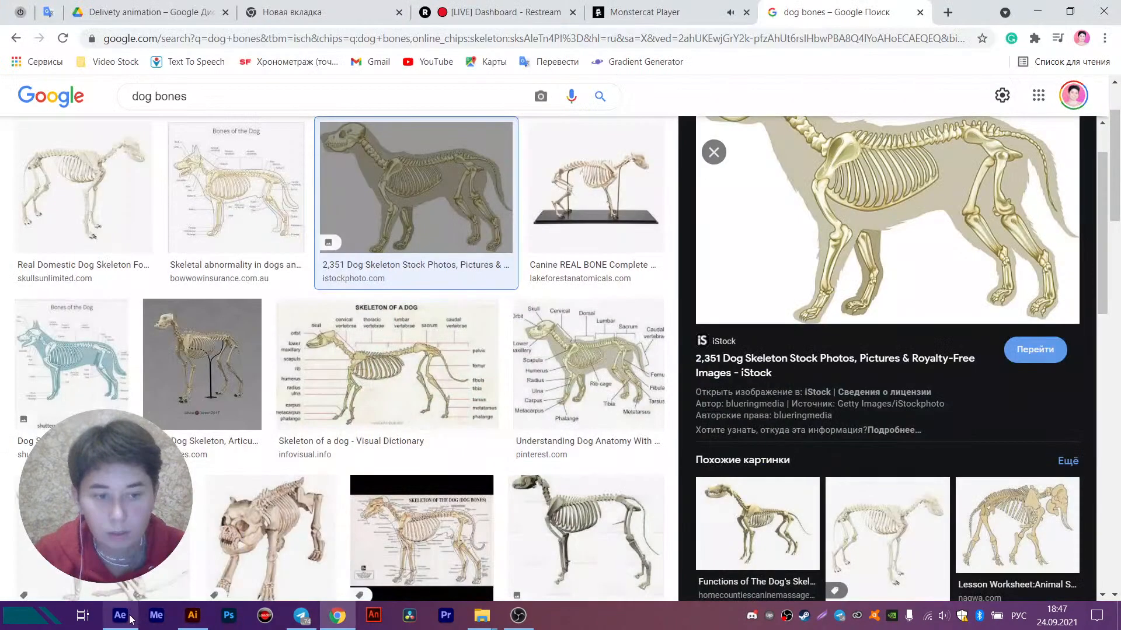
click(121, 616)
scroll(595, 258, down, 2)
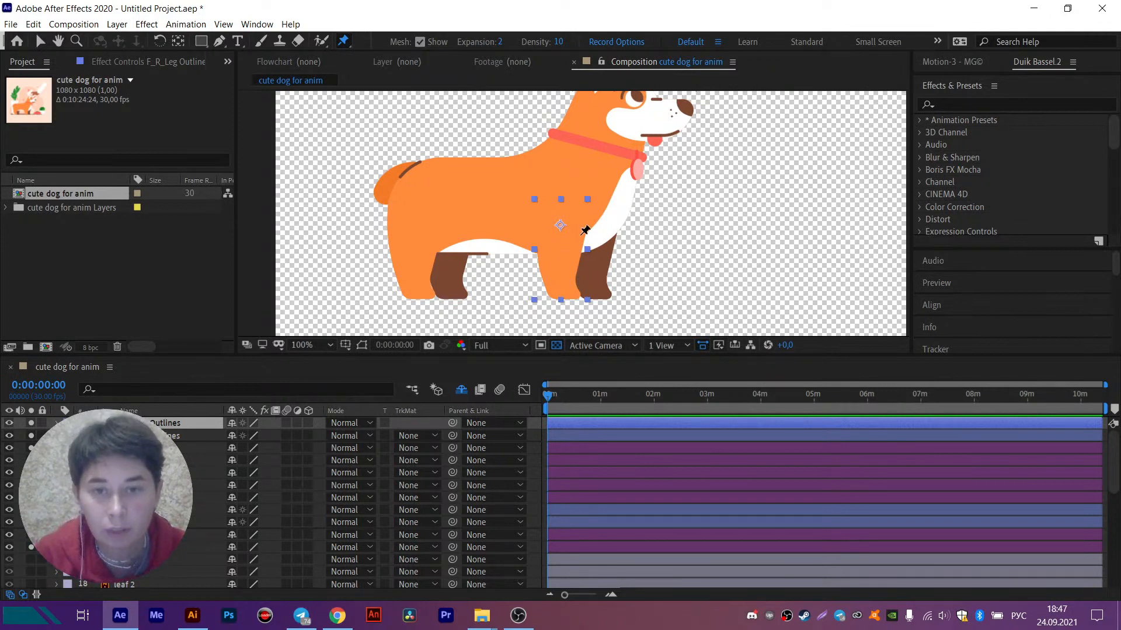
click(338, 617)
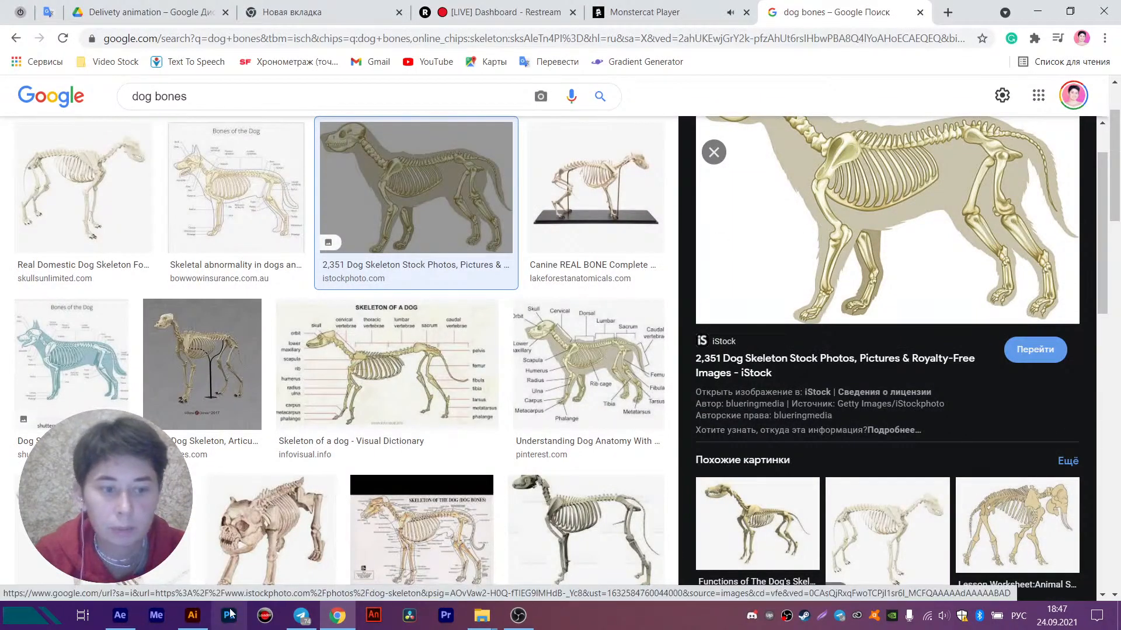
click(193, 616)
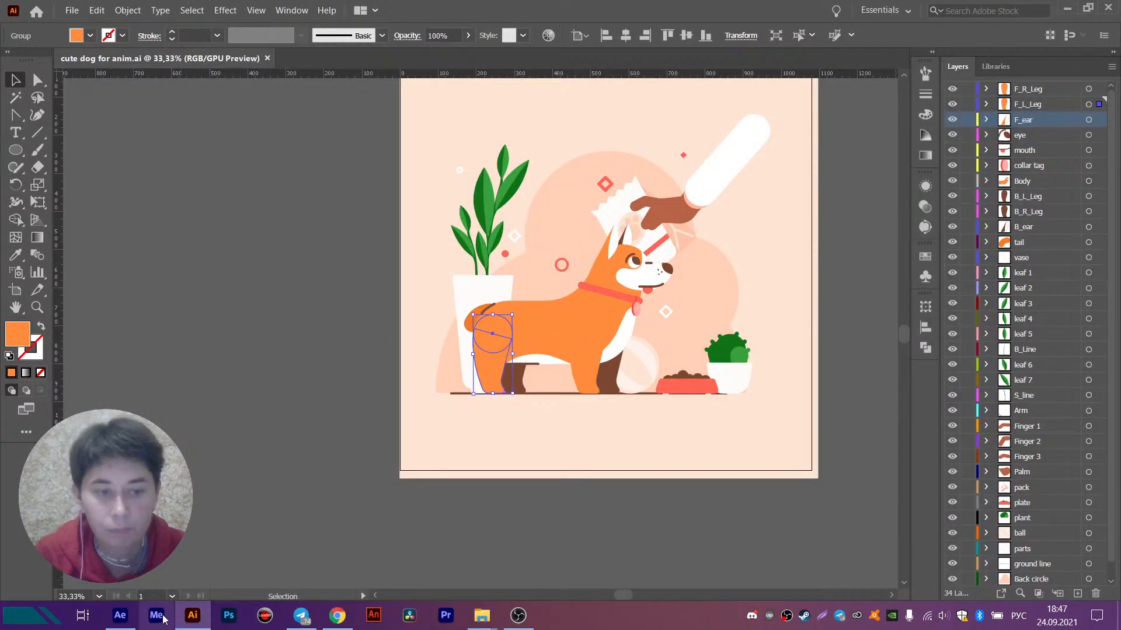
key(alt+Tab)
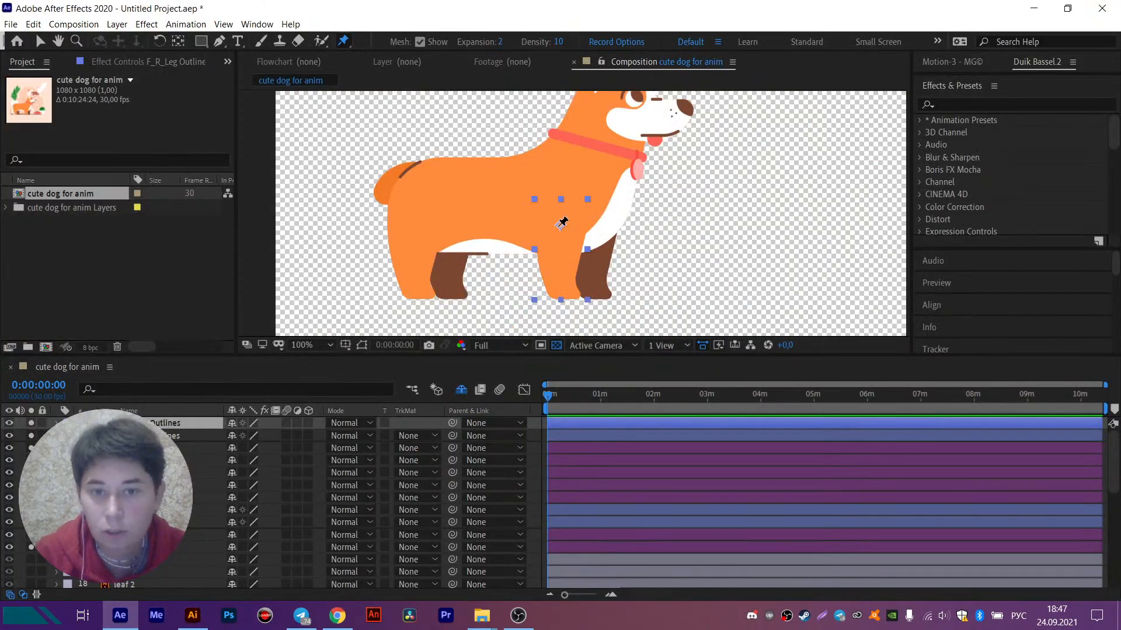
click(341, 622)
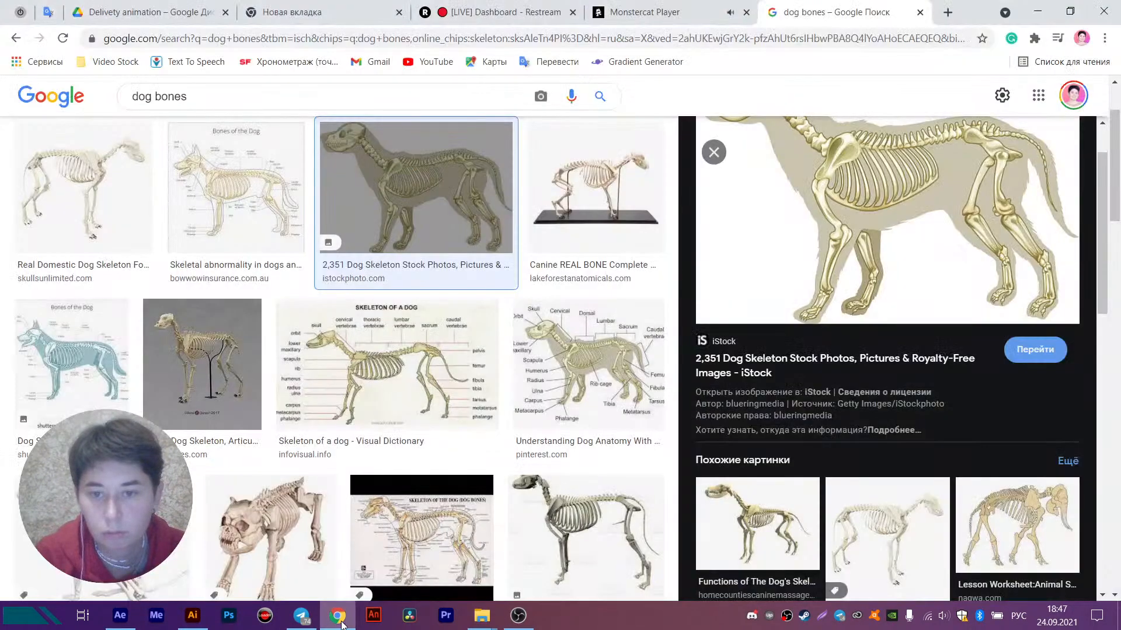
click(342, 623)
- Place three puppet pins on the F_R_Leg outlines layer: at its anchor point, above the paw and at the toe
scroll(580, 244, up, 1)
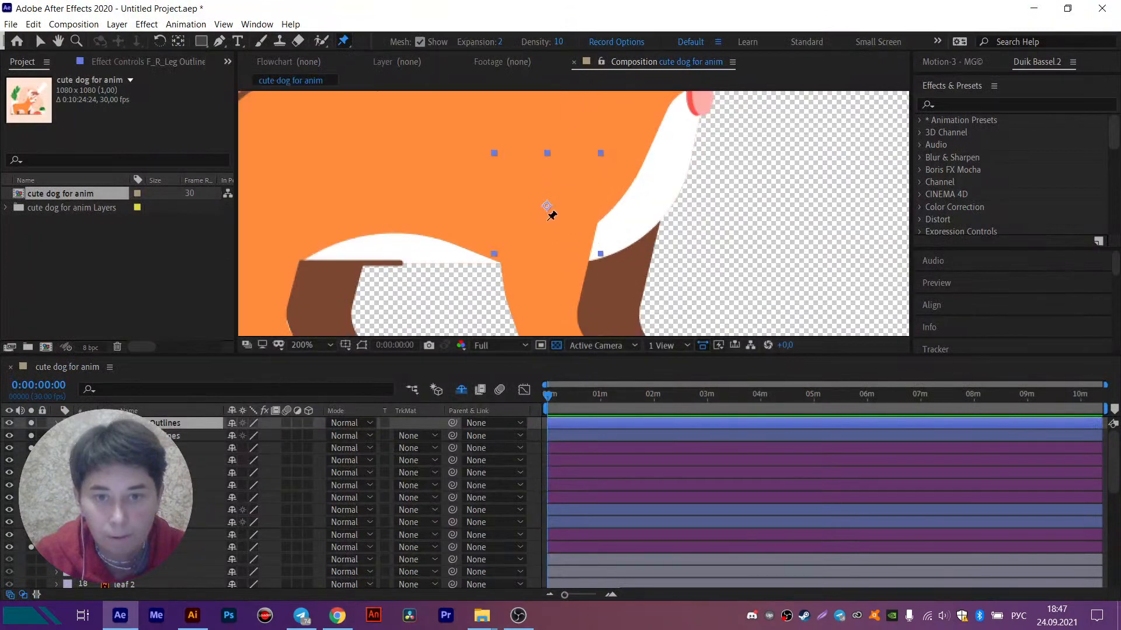
click(547, 206)
drag(556, 248, 535, 135)
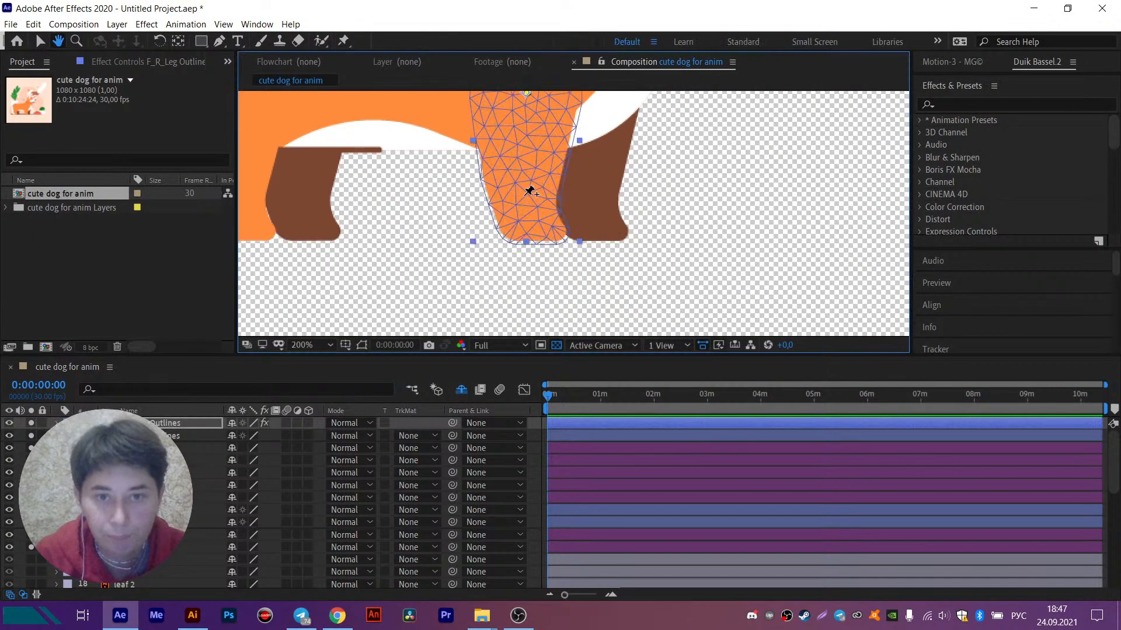
click(523, 208)
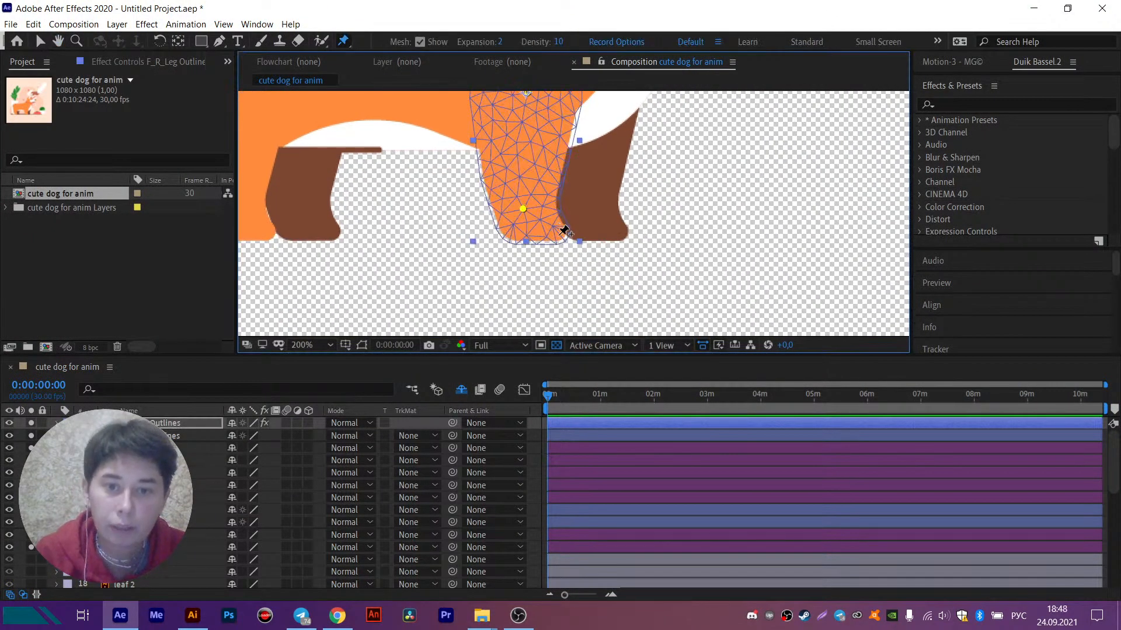
click(558, 232)
- Reveal the keyframed puppet pins of the F_R_Leg outlines layer in the timeline and select all three pins
key(u)
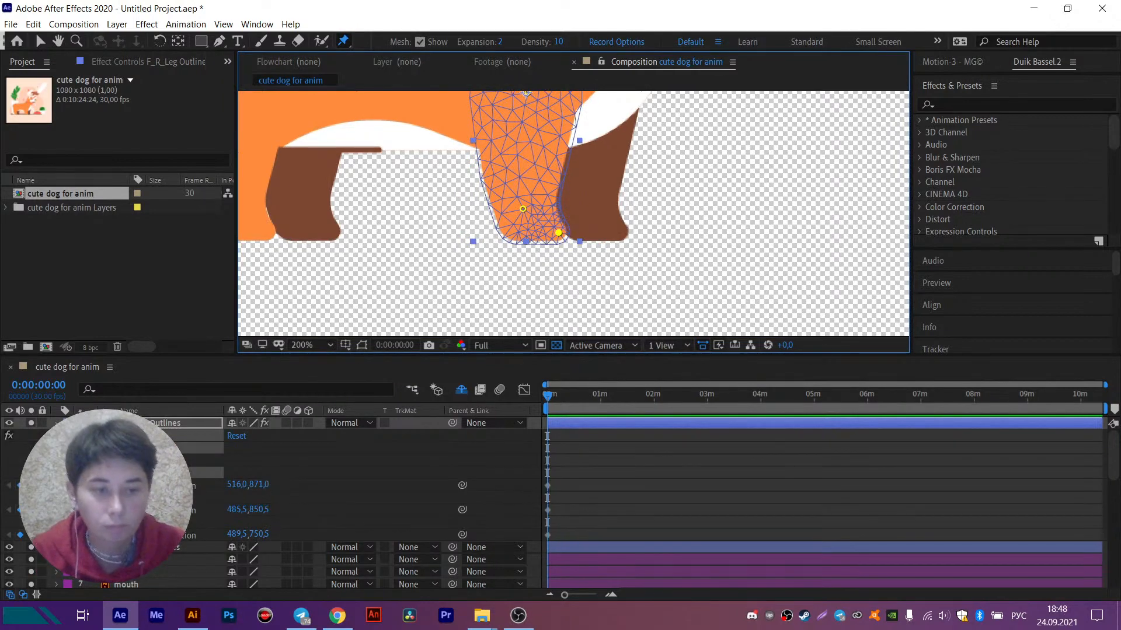
click(170, 523)
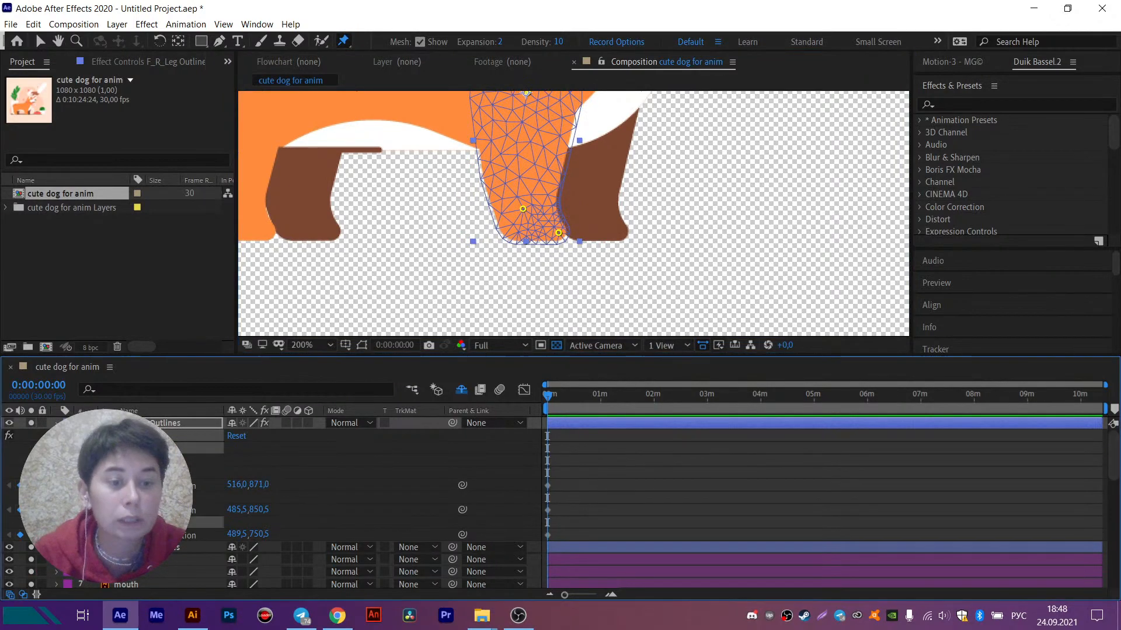
shift+click(169, 473)
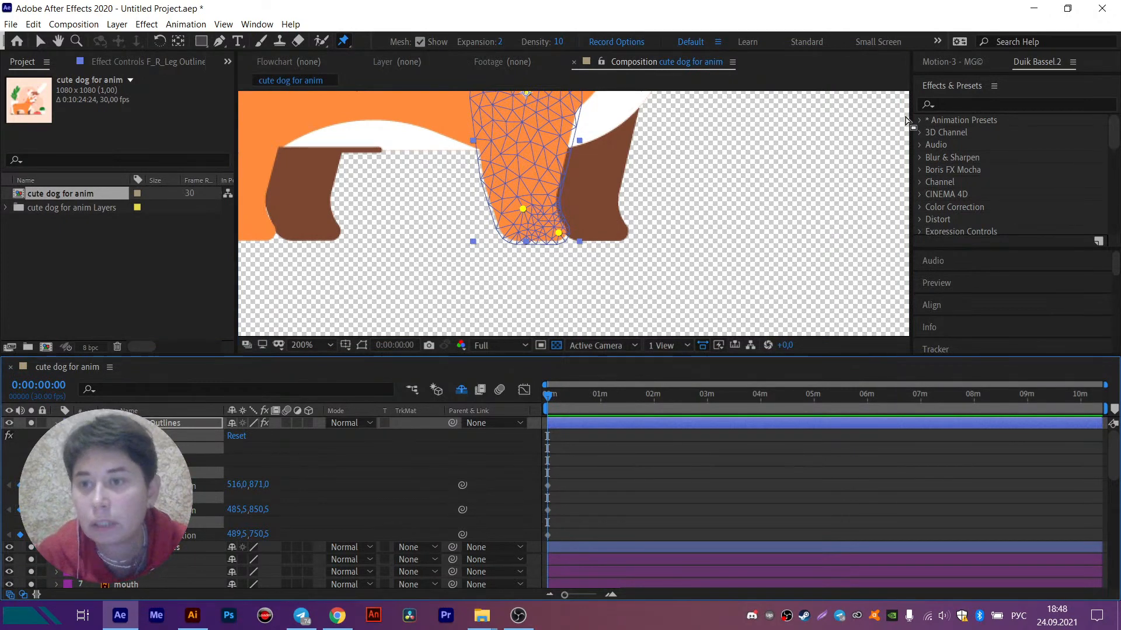
- Rename the three selected pins with Duik's Rename tool, using prefix F_R_, name Leg_, suffix BN_ and numbering from 1
click(1013, 64)
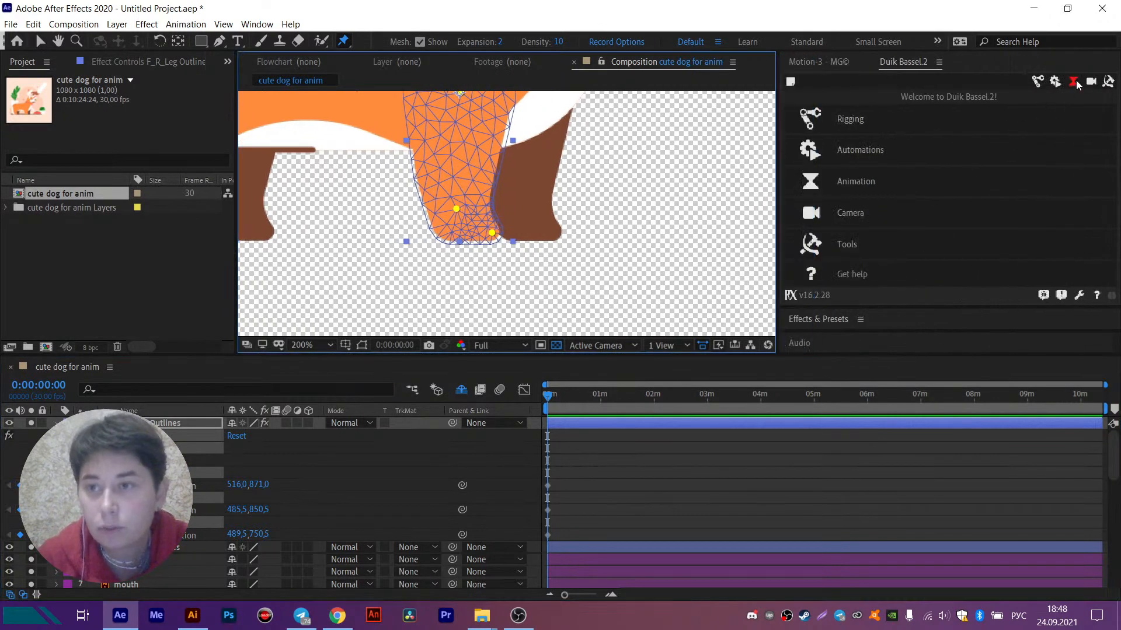
click(1110, 82)
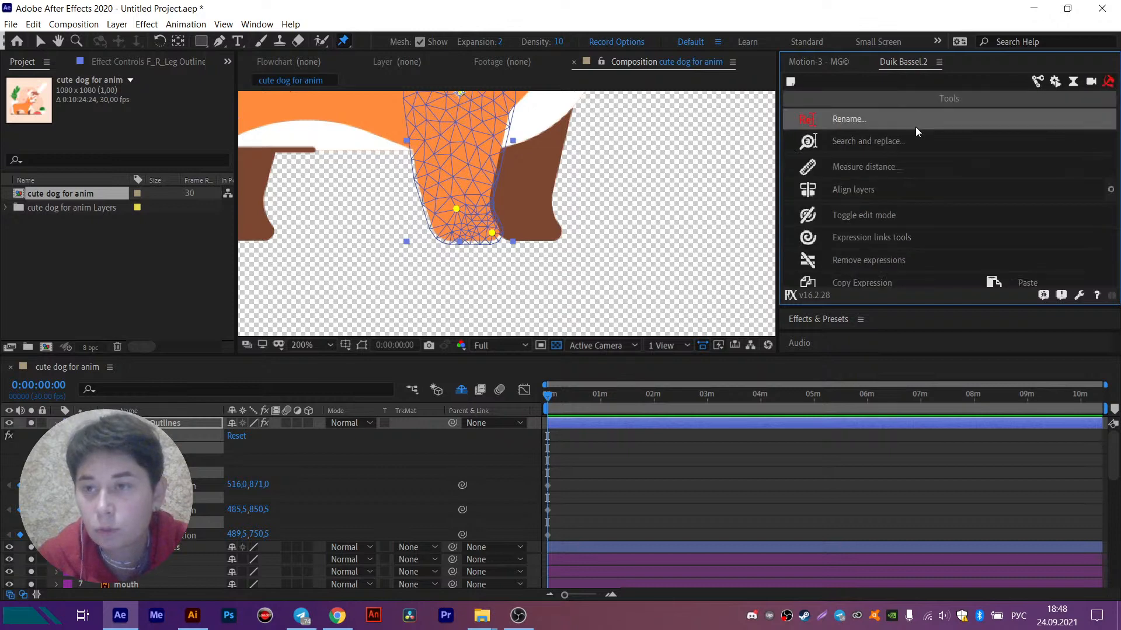
click(885, 125)
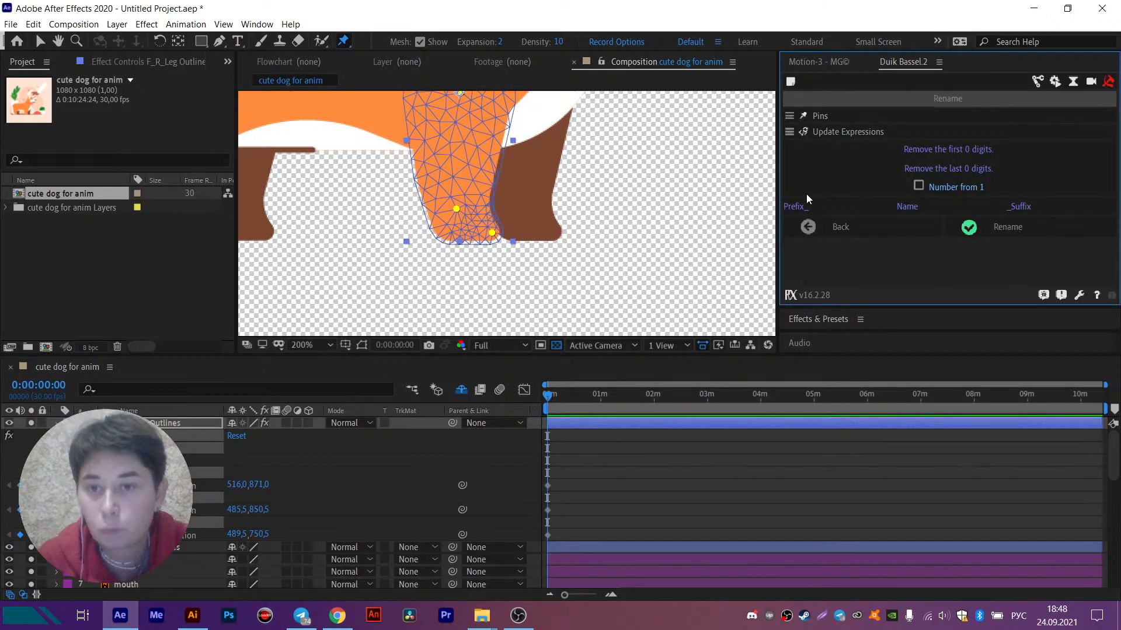
click(936, 188)
click(919, 187)
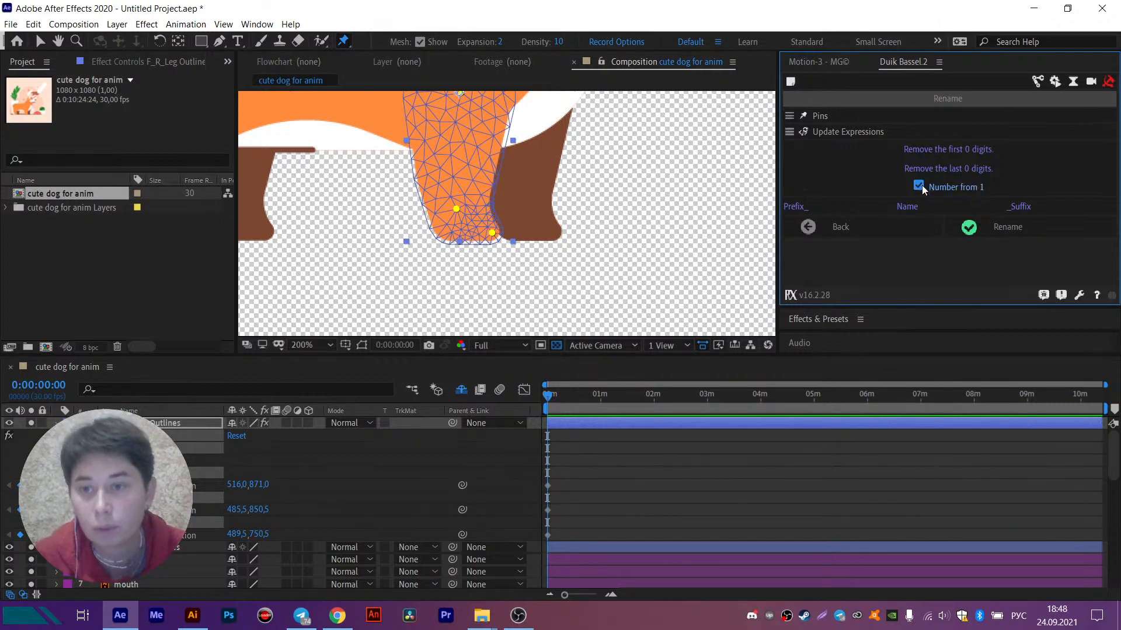
click(805, 208)
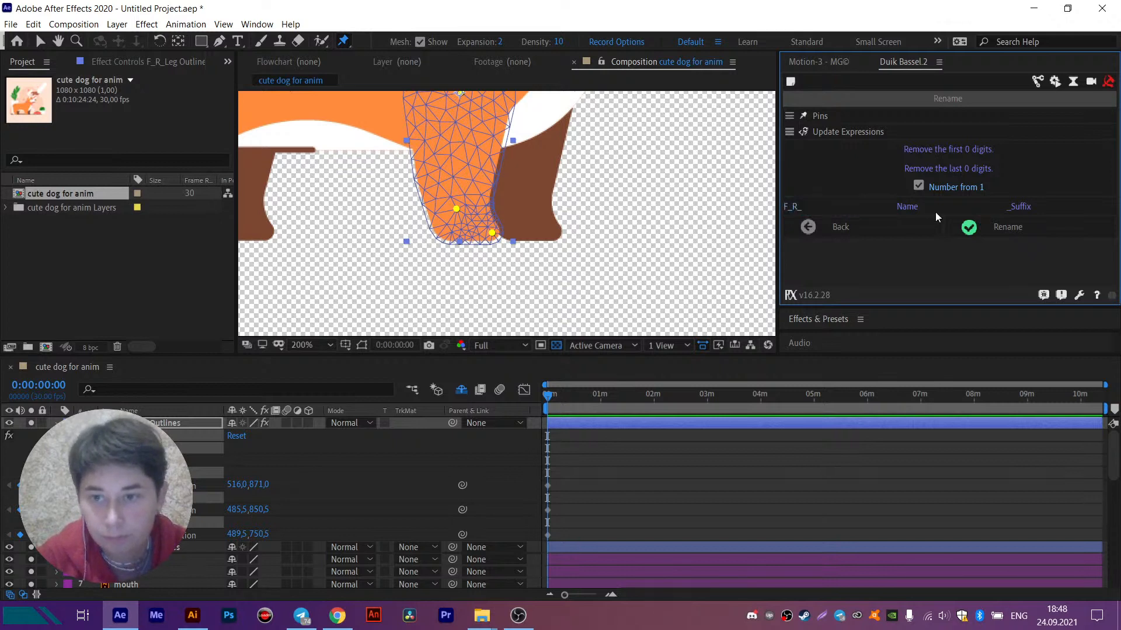
click(919, 205)
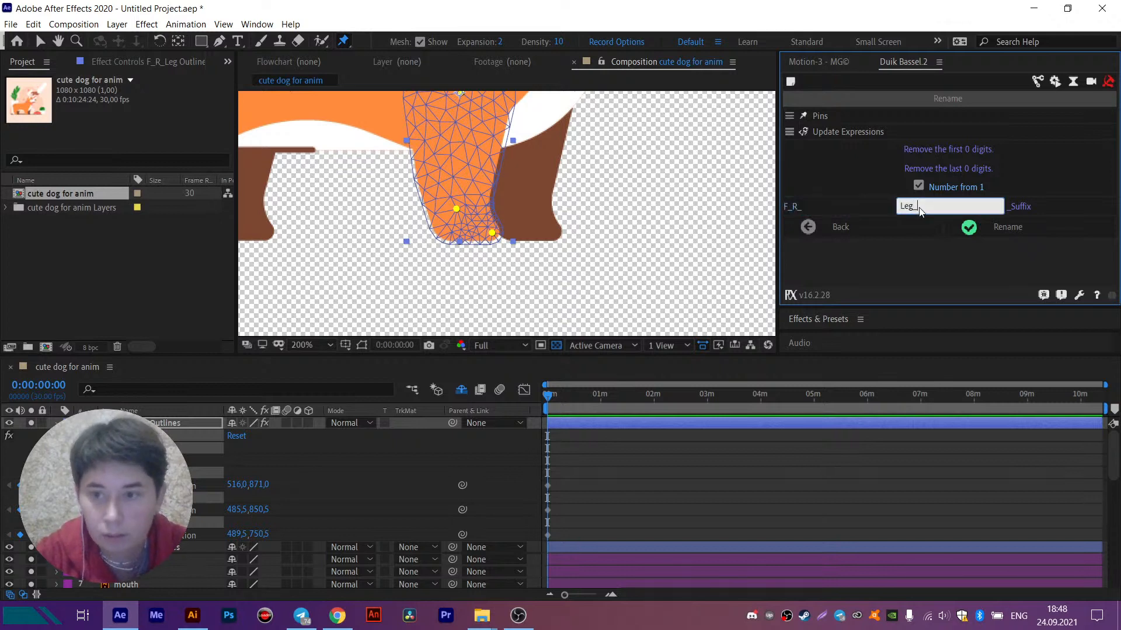
text(Leg_)
click(1025, 205)
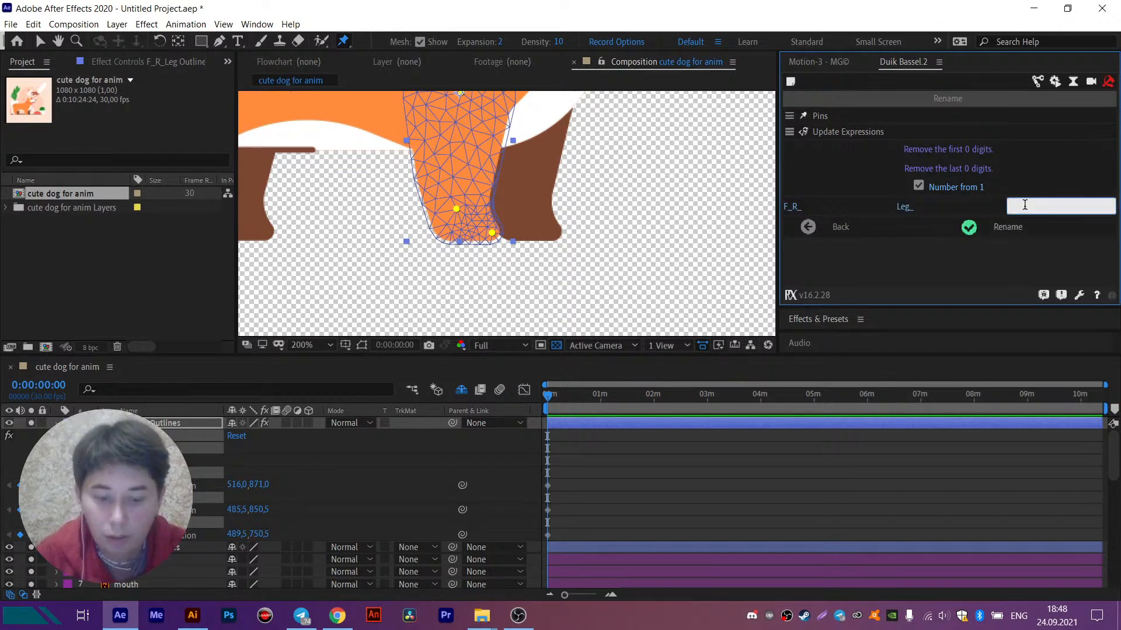
text(BN_)
click(1001, 230)
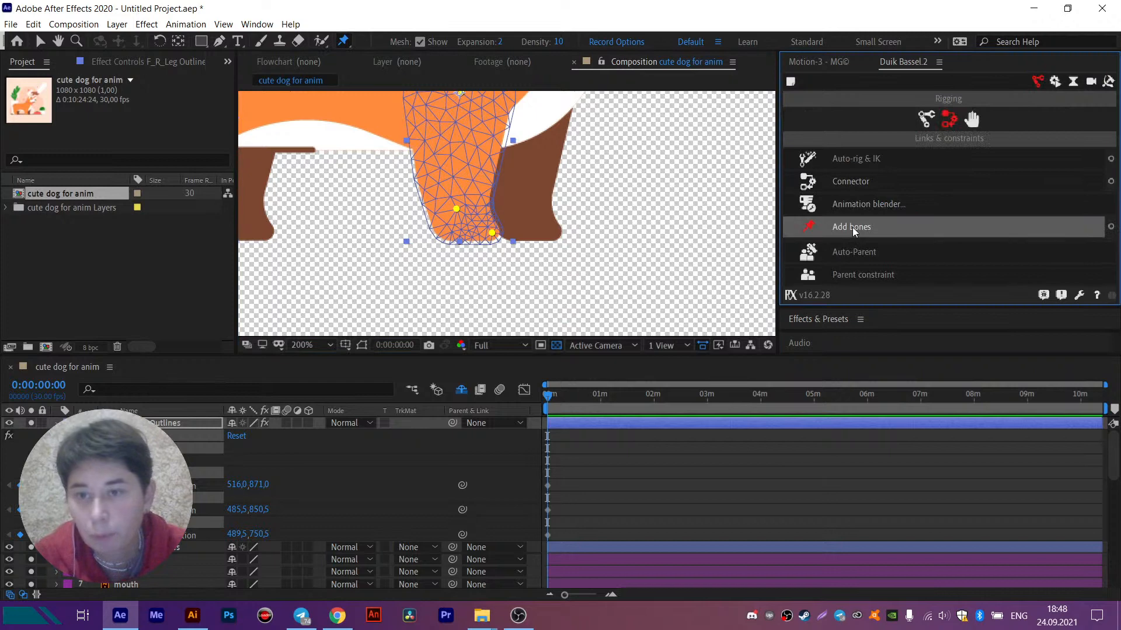
- Add Duik bones to the three renamed pins of the F_R_Leg Outlines layer
click(852, 226)
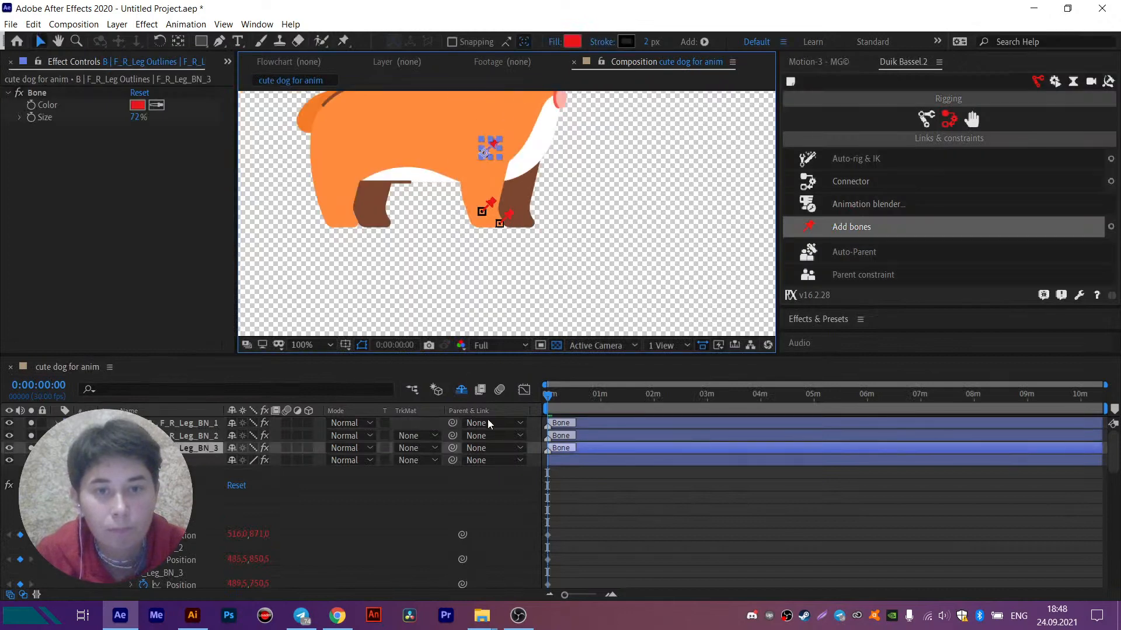
right_click(512, 506)
click(560, 387)
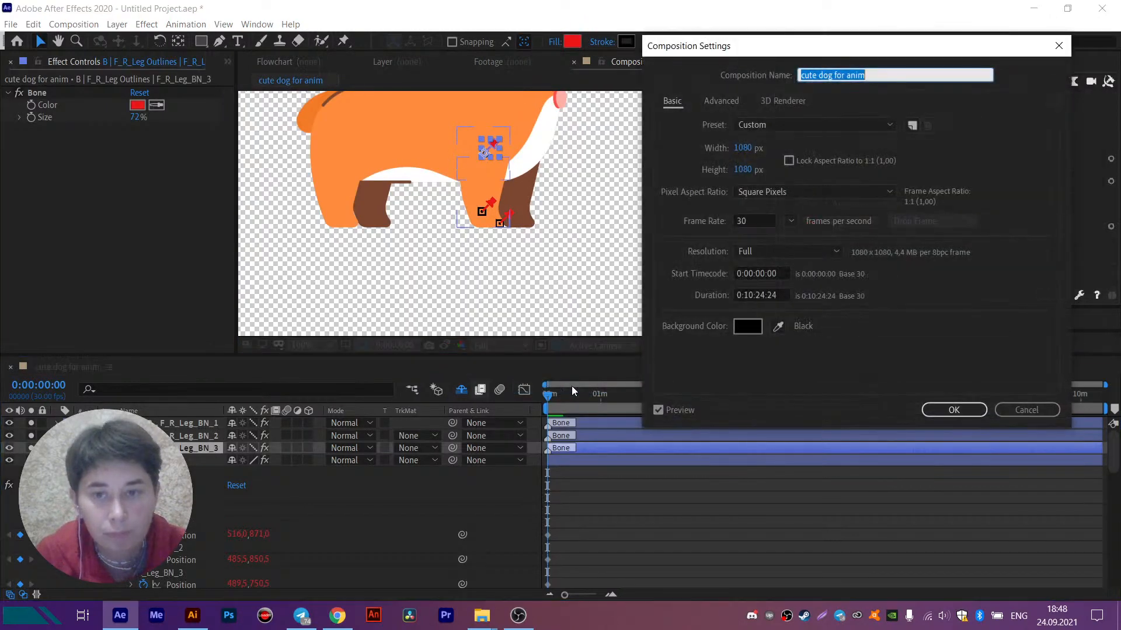
click(1043, 410)
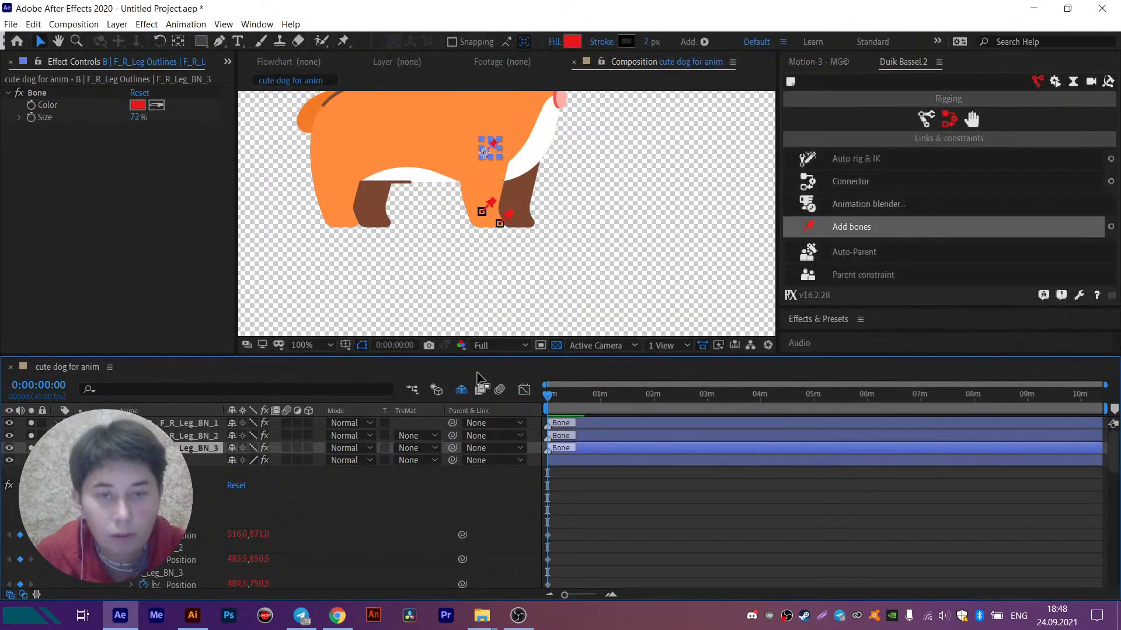
- Parent the F_R_Leg_BN_1 bone to F_R_Leg_BN_2, and F_R_Leg_BN_2 to F_R_Leg_BN_3
shift+click(189, 423)
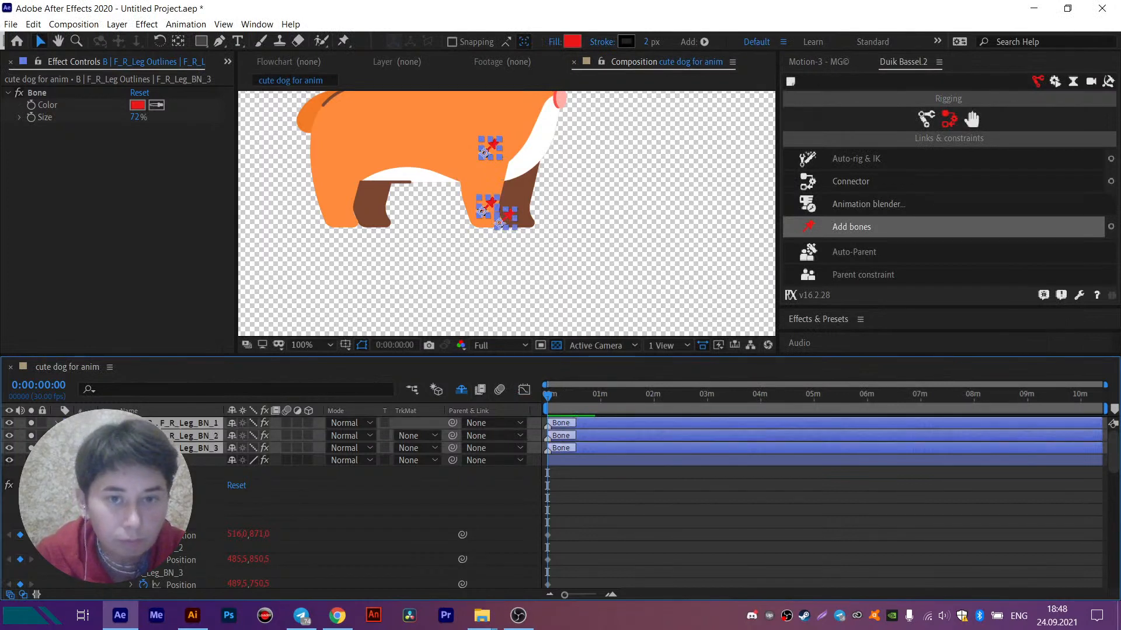
drag(457, 168, 459, 200)
click(182, 461)
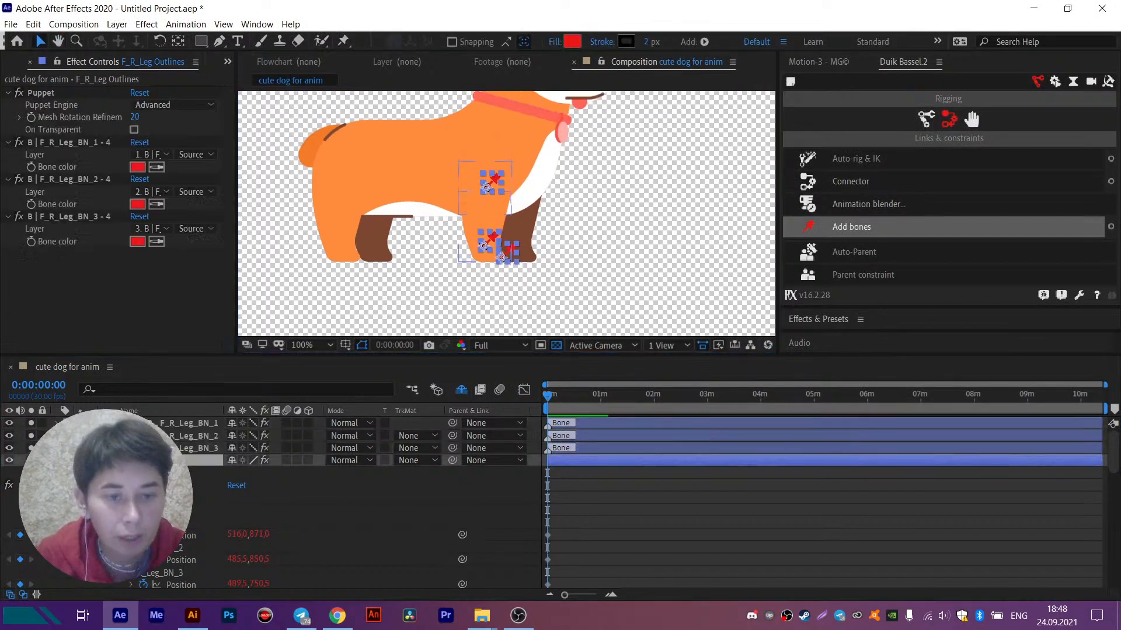
click(168, 424)
drag(452, 422, 206, 436)
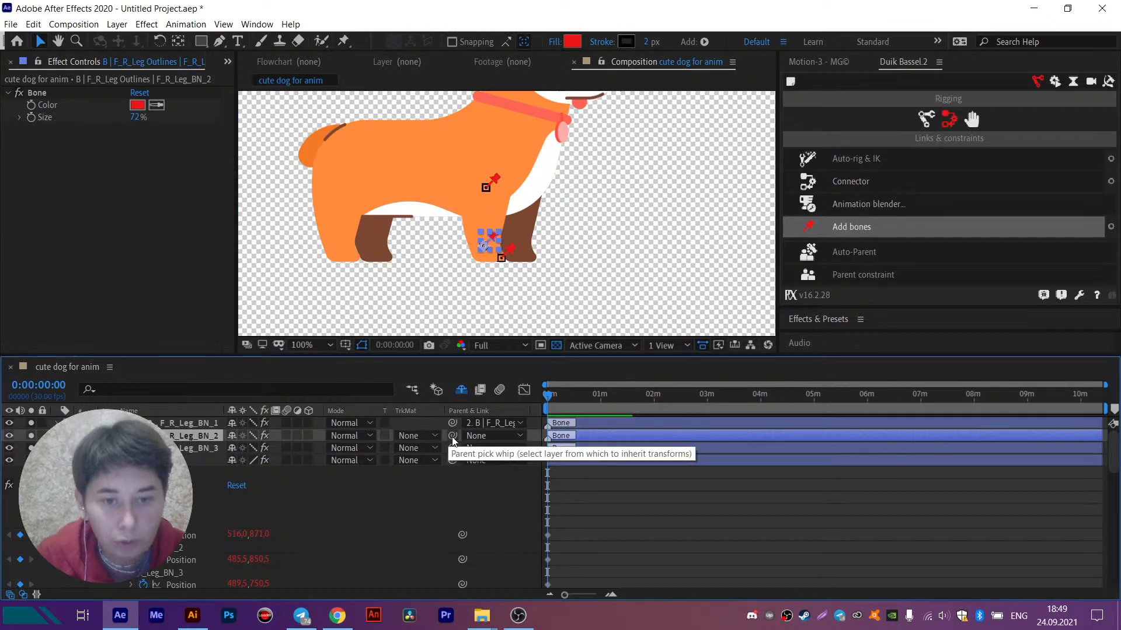
drag(452, 436, 201, 451)
click(201, 450)
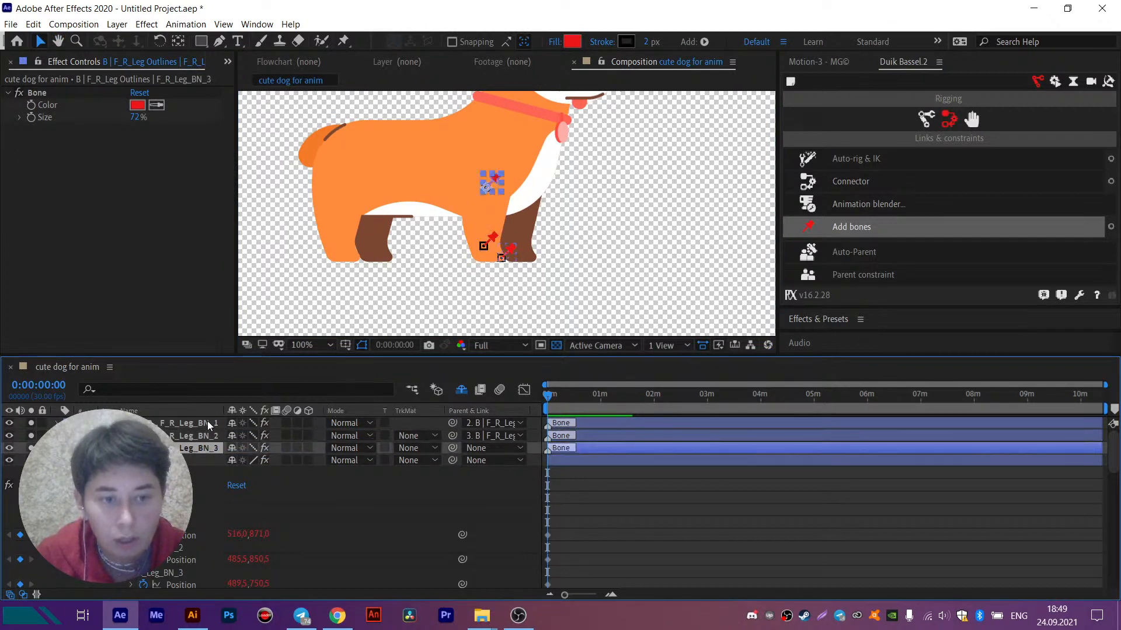
- Apply Auto-rig & IK to the three F_R_Leg bones and test the leg's bend by moving the controller
shift+click(209, 425)
click(847, 160)
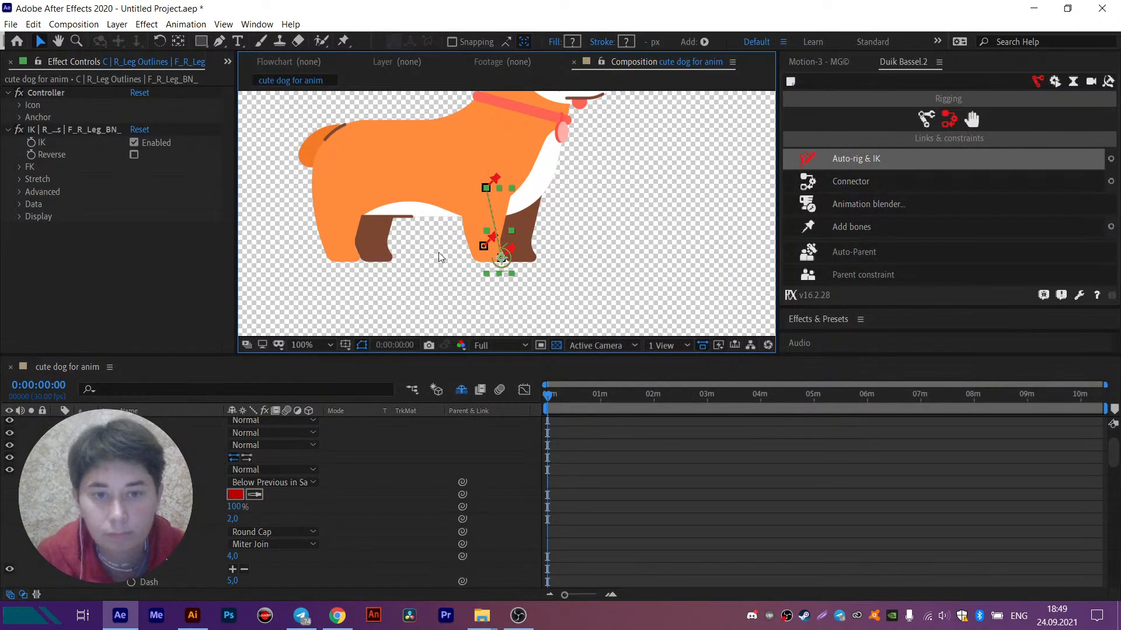
key(period)
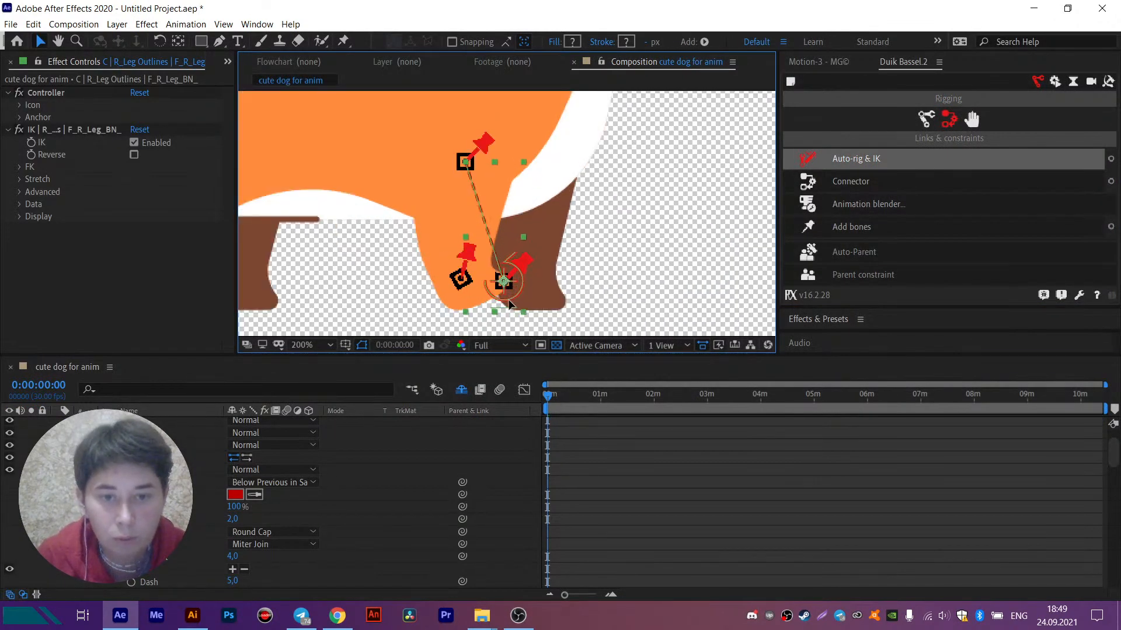
drag(509, 304, 496, 284)
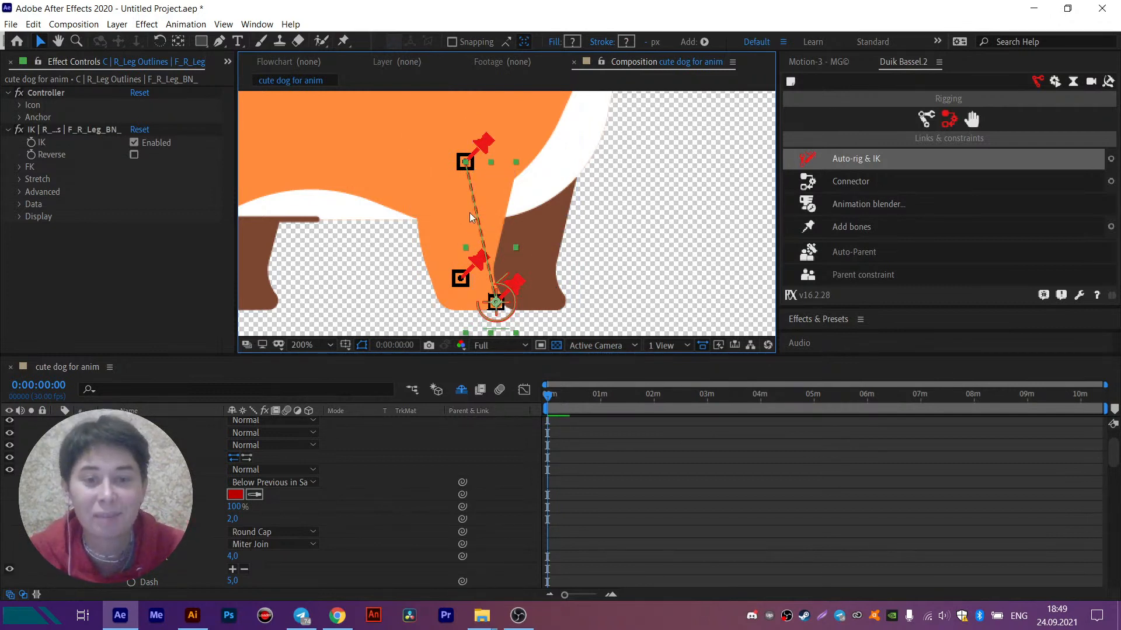
- Undo the IK rig, bones, pin renaming and two lower pins, keeping only the upper pin on the F_R_Leg Outlines layer
click(465, 230)
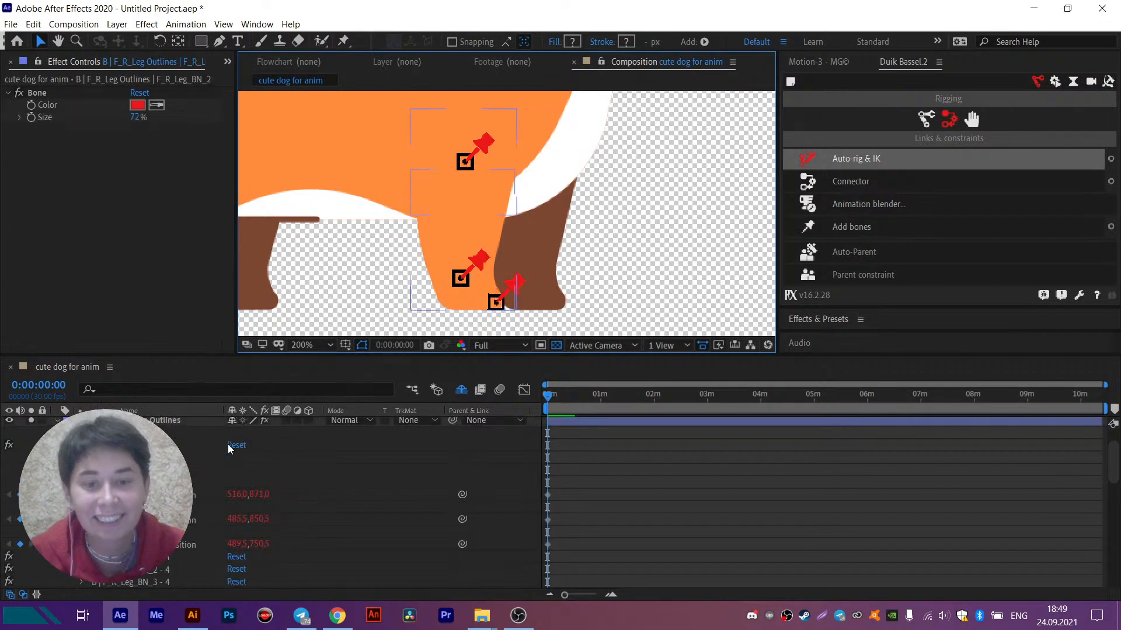
click(232, 446)
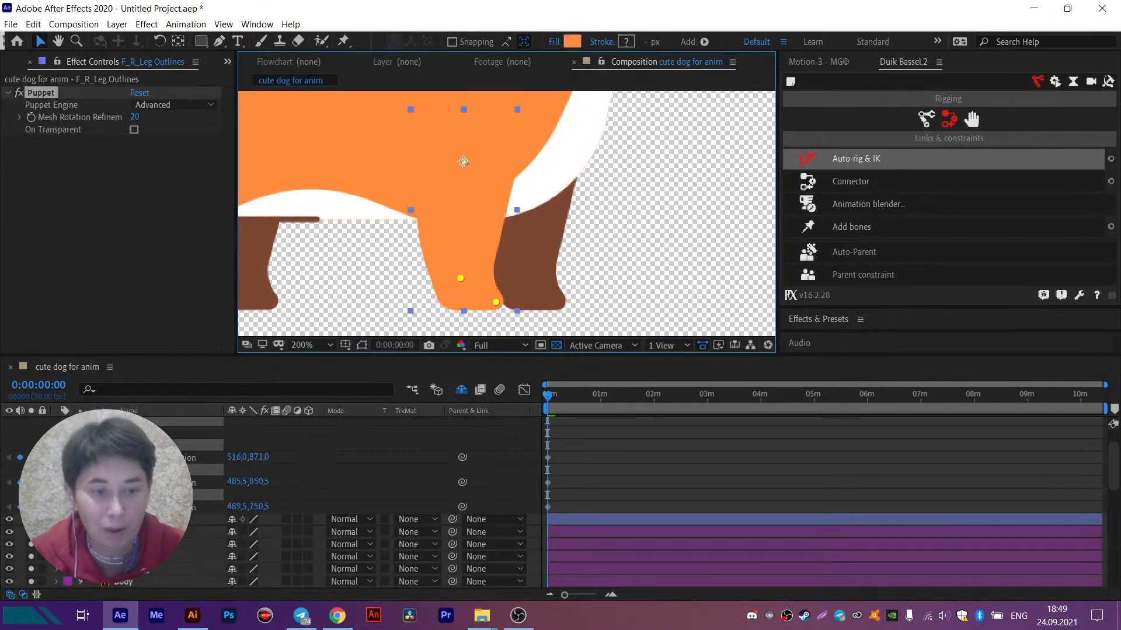
key(ctrl+z)
key(ctrl+z)
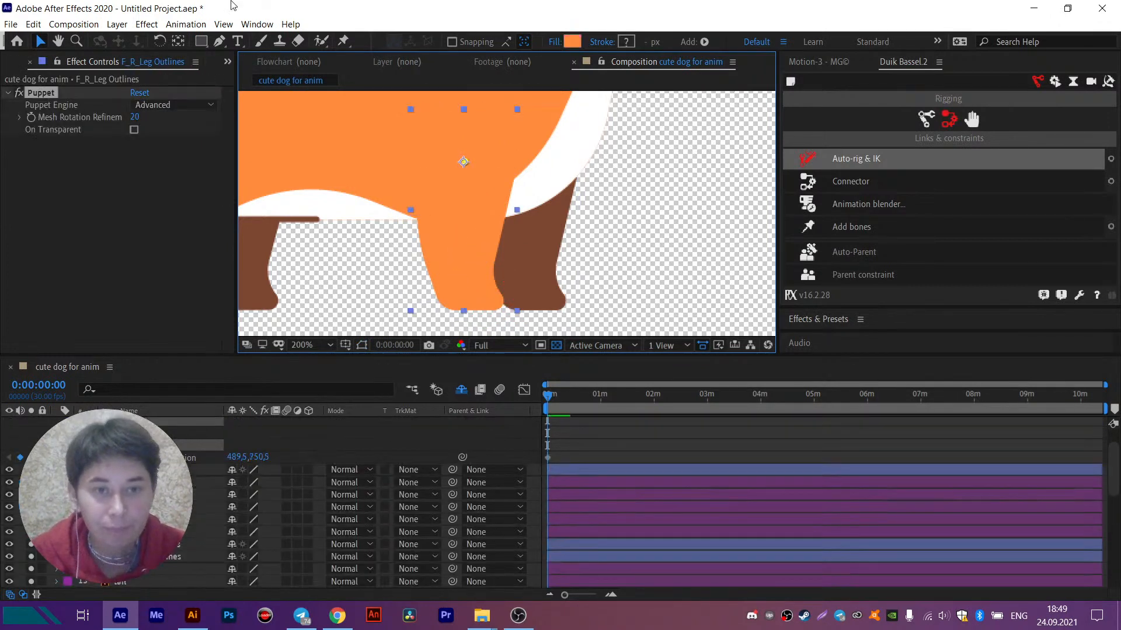
- Place three puppet pins on the F_R_Leg Outlines layer: at mid-leg, above the paw and at the toe
key(ctrl+p)
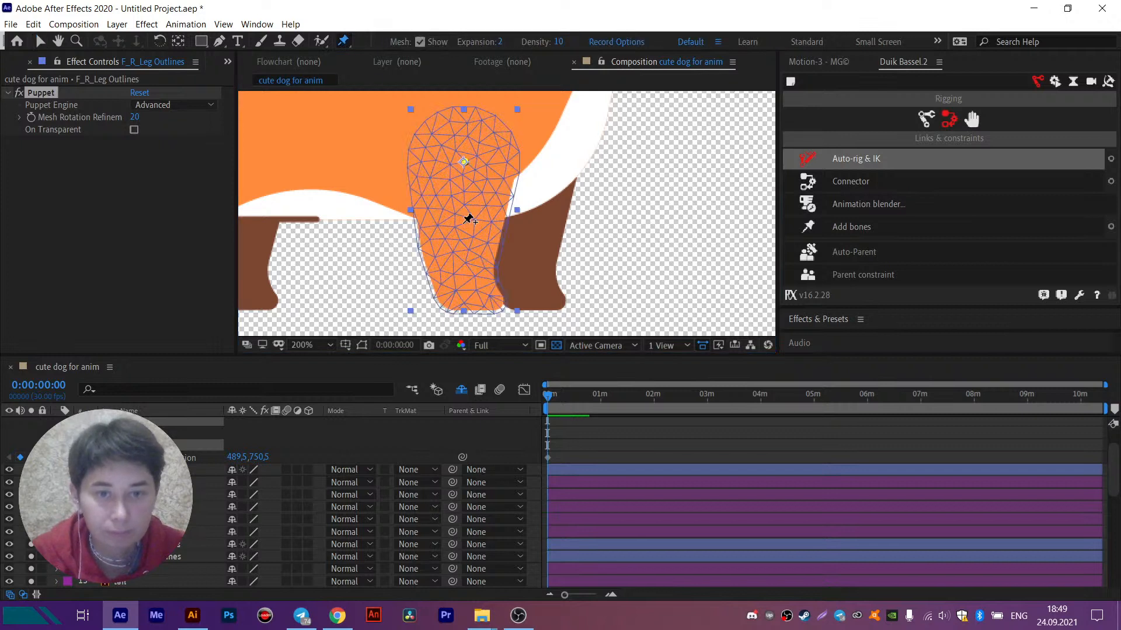
click(463, 223)
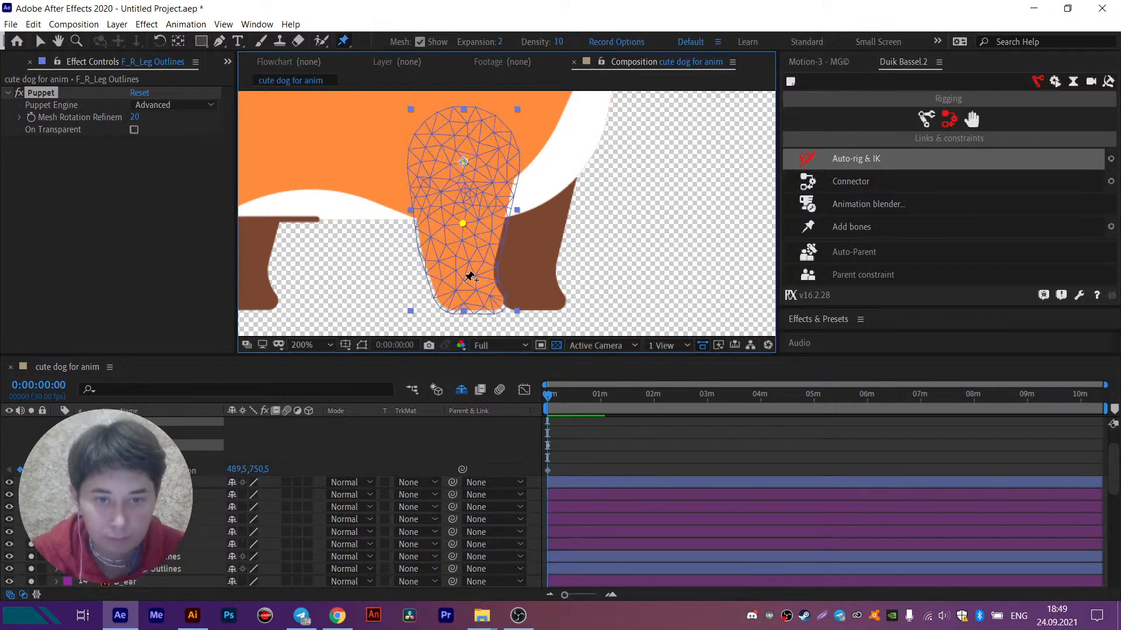
click(464, 281)
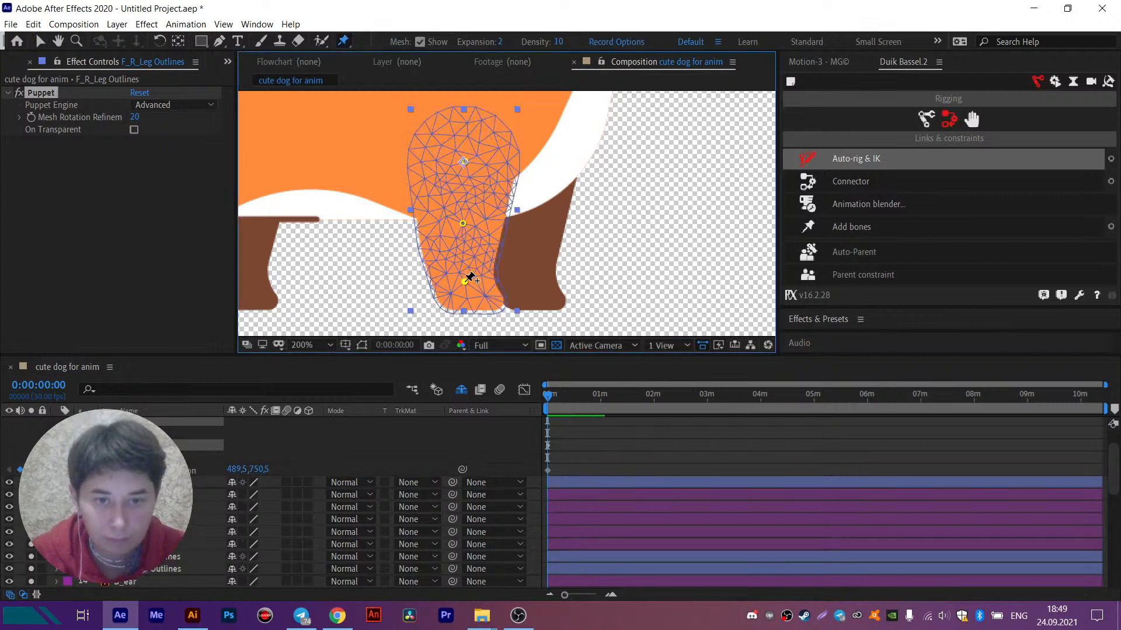
click(492, 299)
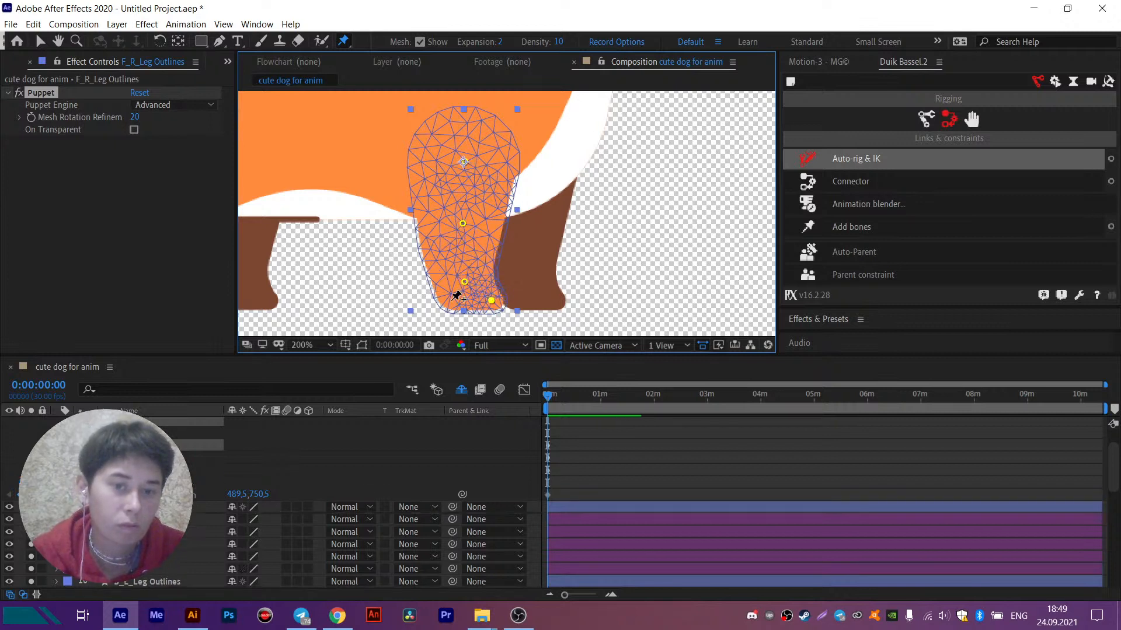
- Add bones to all four leg pins and parent them in a chain: Puppet Pin 4 to 3, 3 to 2, and 2 to 1
shift+click(134, 482)
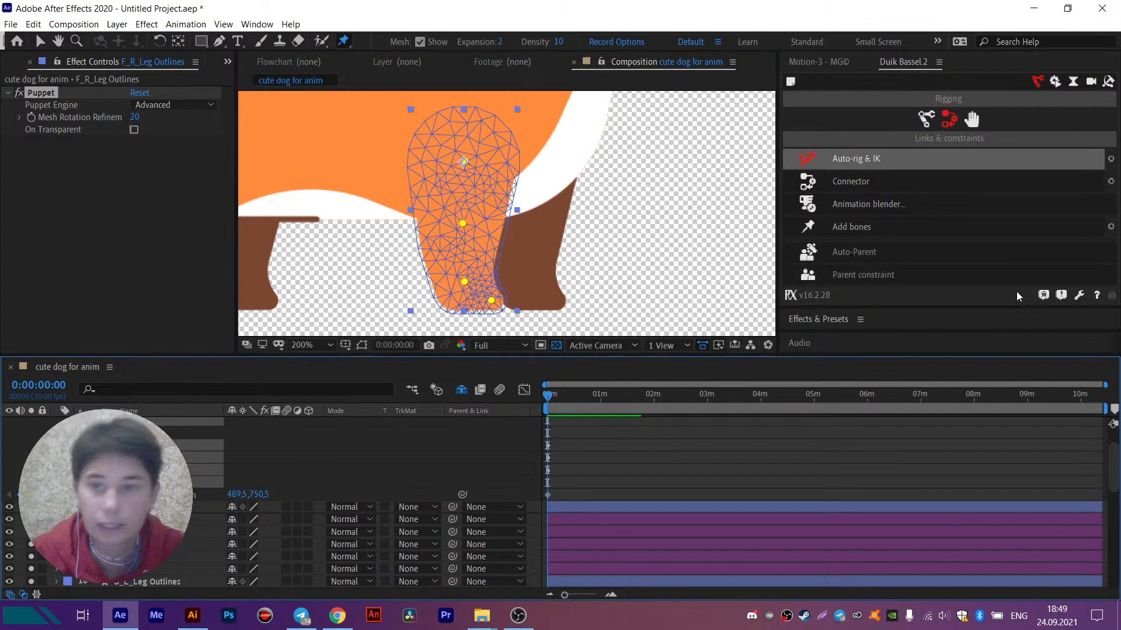
click(885, 226)
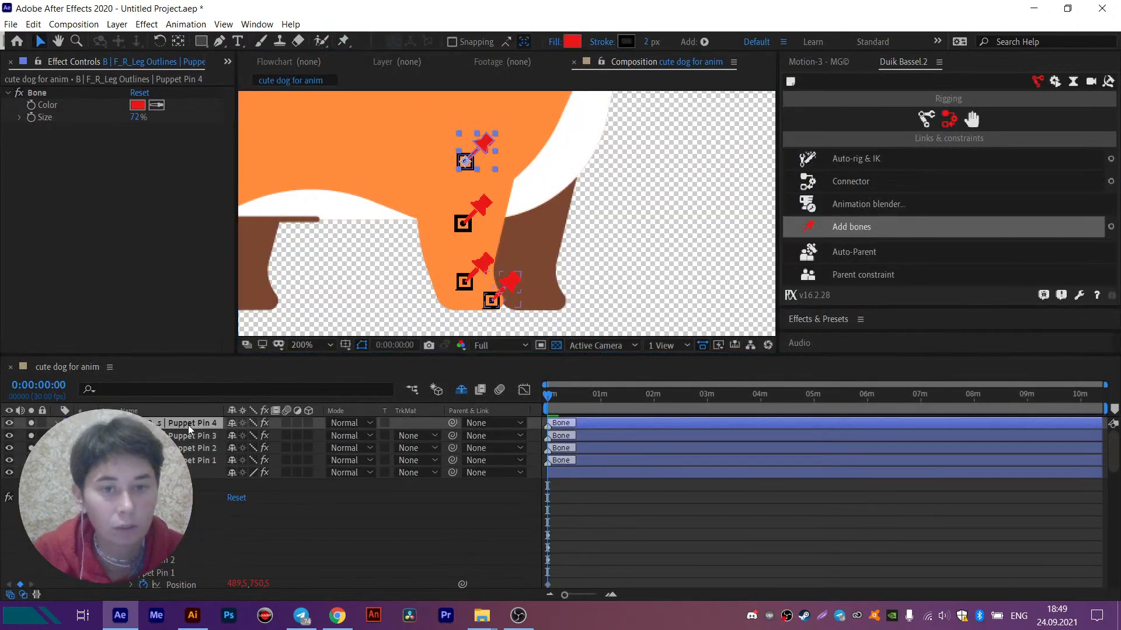
click(188, 424)
drag(453, 422, 187, 435)
drag(453, 435, 187, 448)
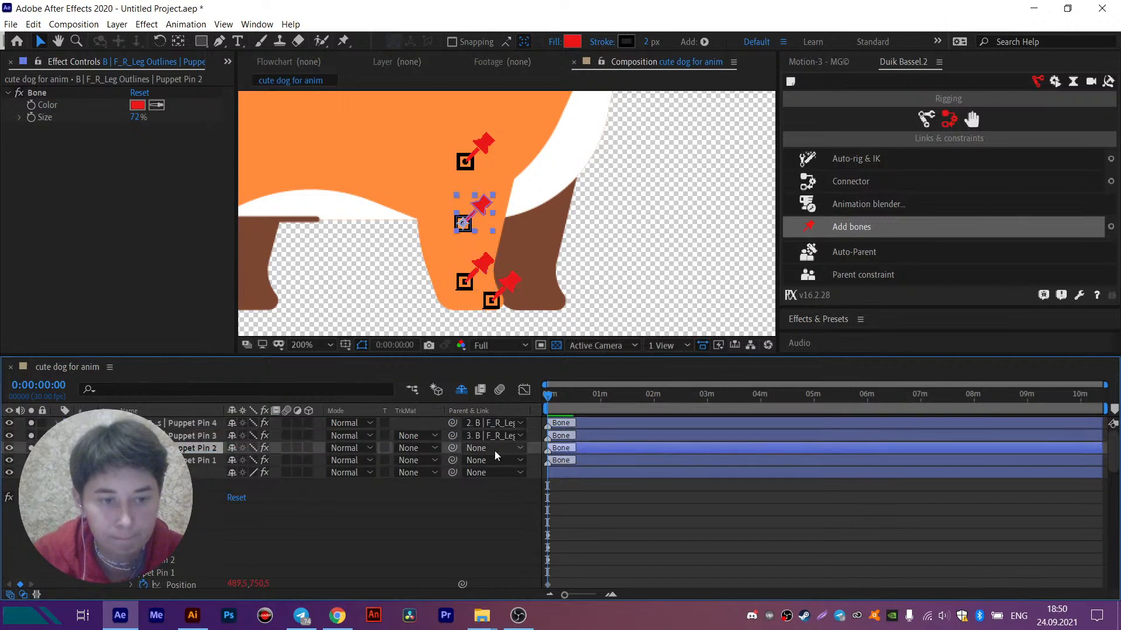
drag(453, 448, 192, 461)
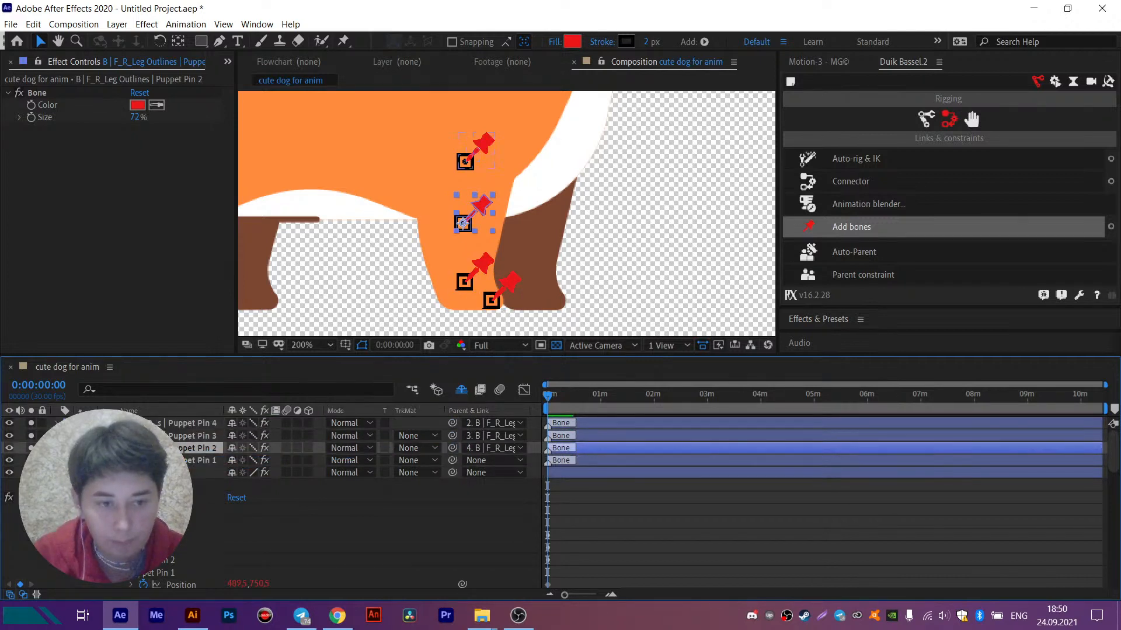
- Apply Auto-rig & IK to the Puppet Pin 1, 2 and 3 bones and move the controller forward and up to bend the leg
shift+click(199, 440)
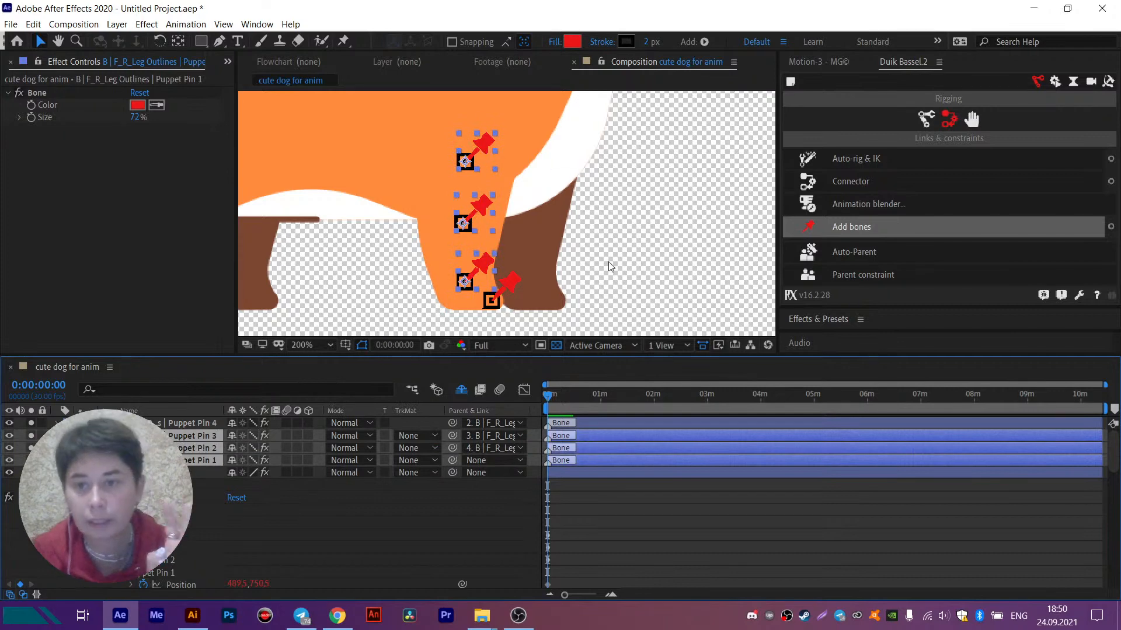
click(885, 158)
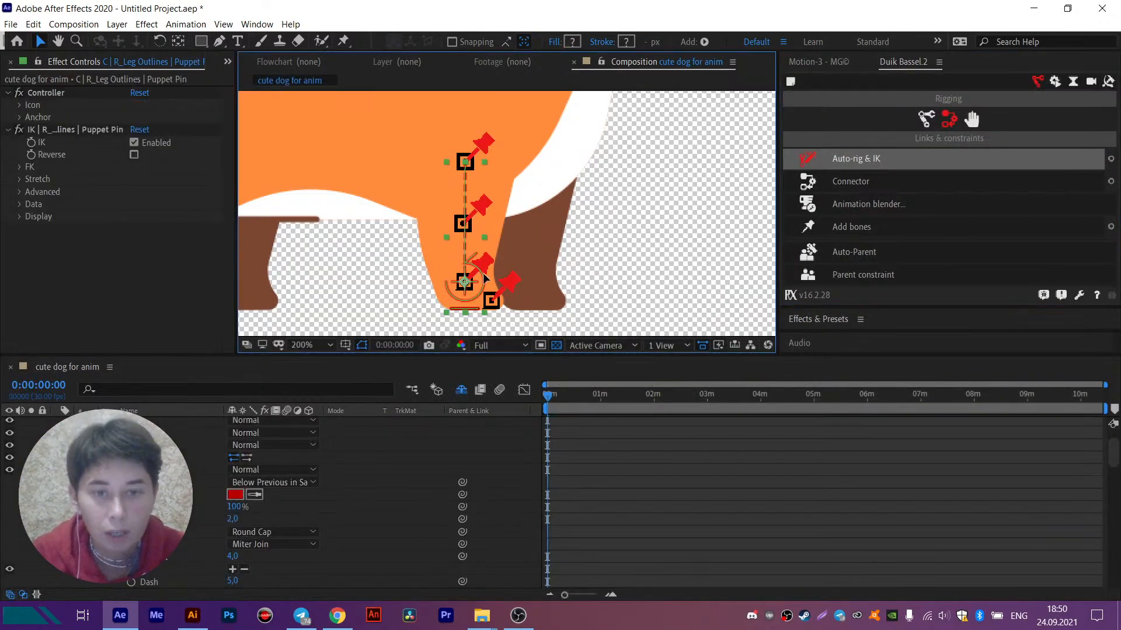
drag(484, 278, 505, 263)
scroll(527, 273, up, 1)
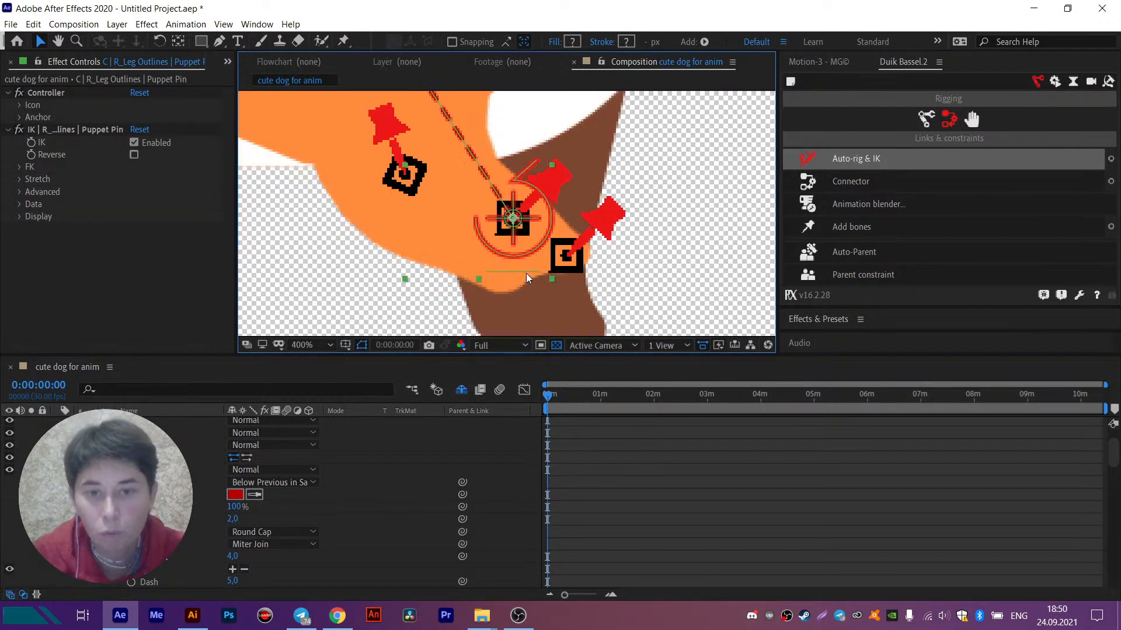
- Reveal the leg controller's Rotation property and try rotating the controller to check the paw's movement
click(573, 266)
scroll(152, 496, up, 2)
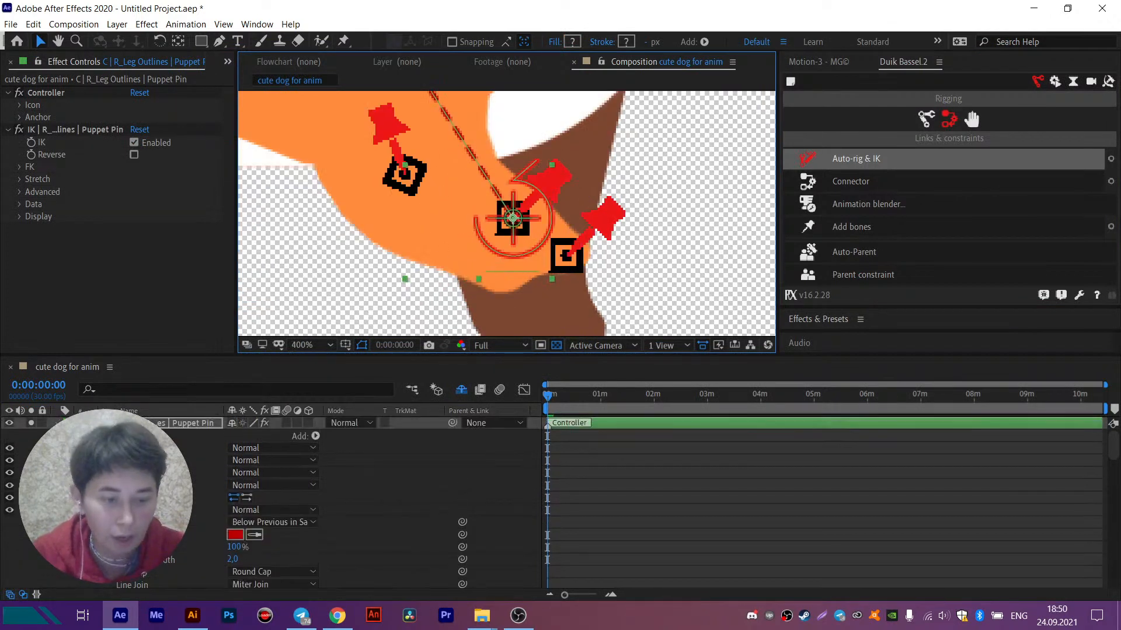
key(r)
click(241, 441)
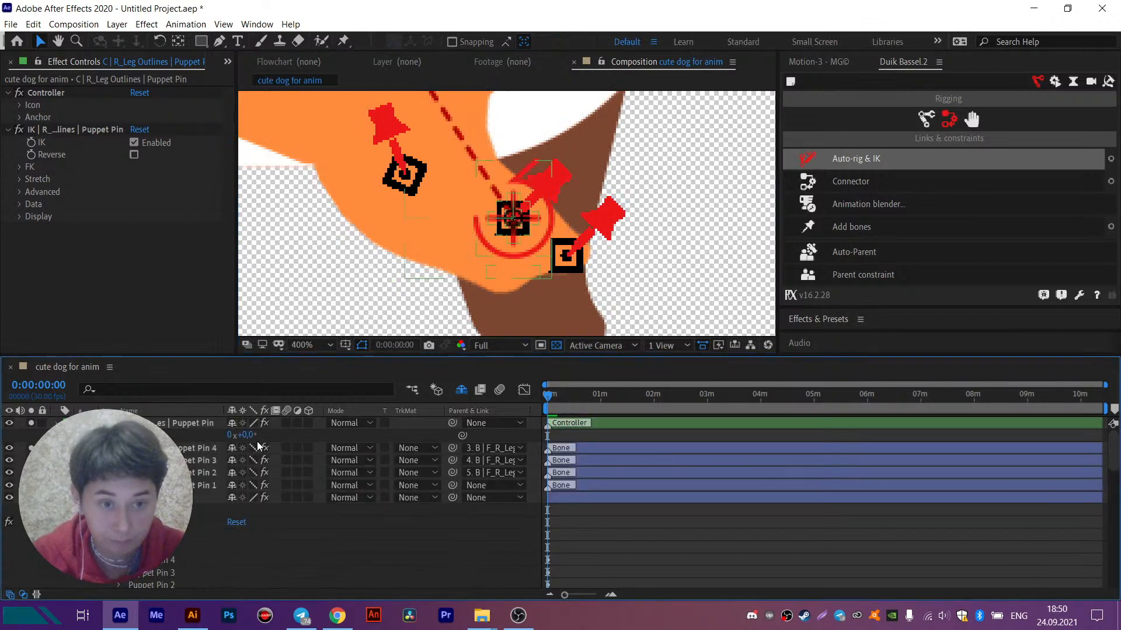
mouse_move(242, 435)
mouse_down()
mouse_move(218, 443)
mouse_move(242, 441)
mouse_up()
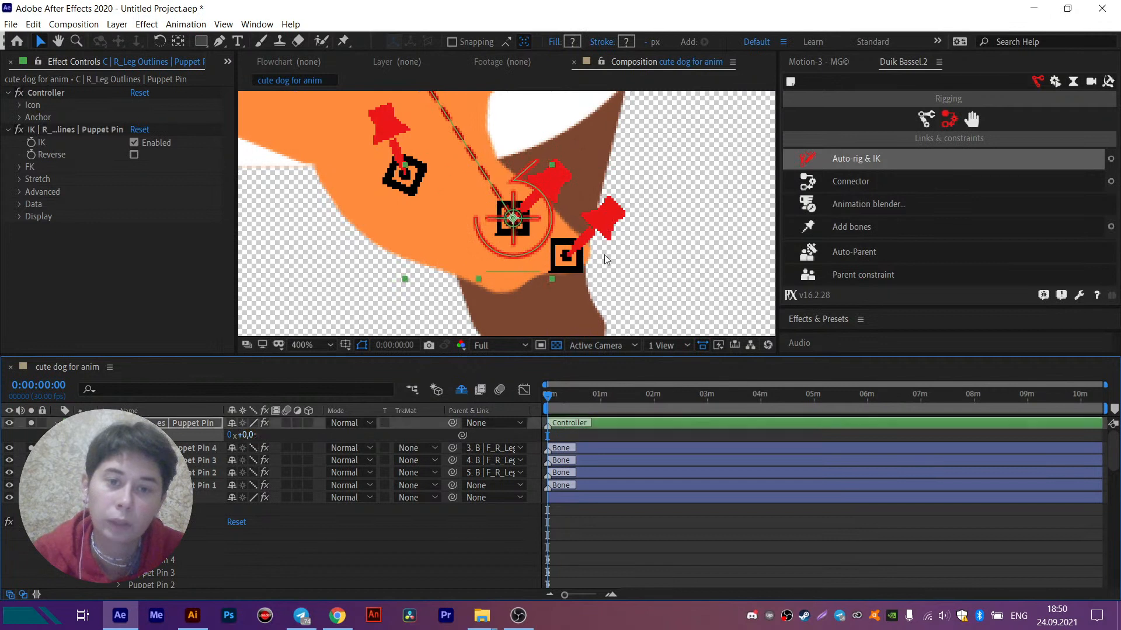
- Undo the front leg's controller pose, Auto-rig & IK, bone parenting and bones, back to the bare puppet pins on F_R_Leg Outlines
click(509, 272)
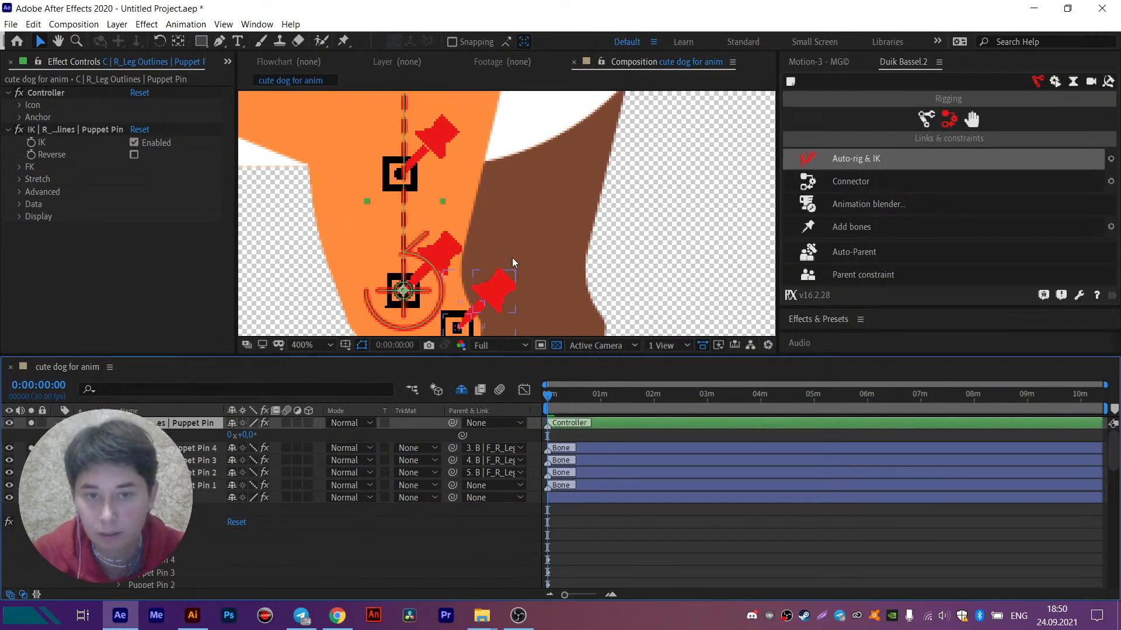
drag(513, 260, 552, 178)
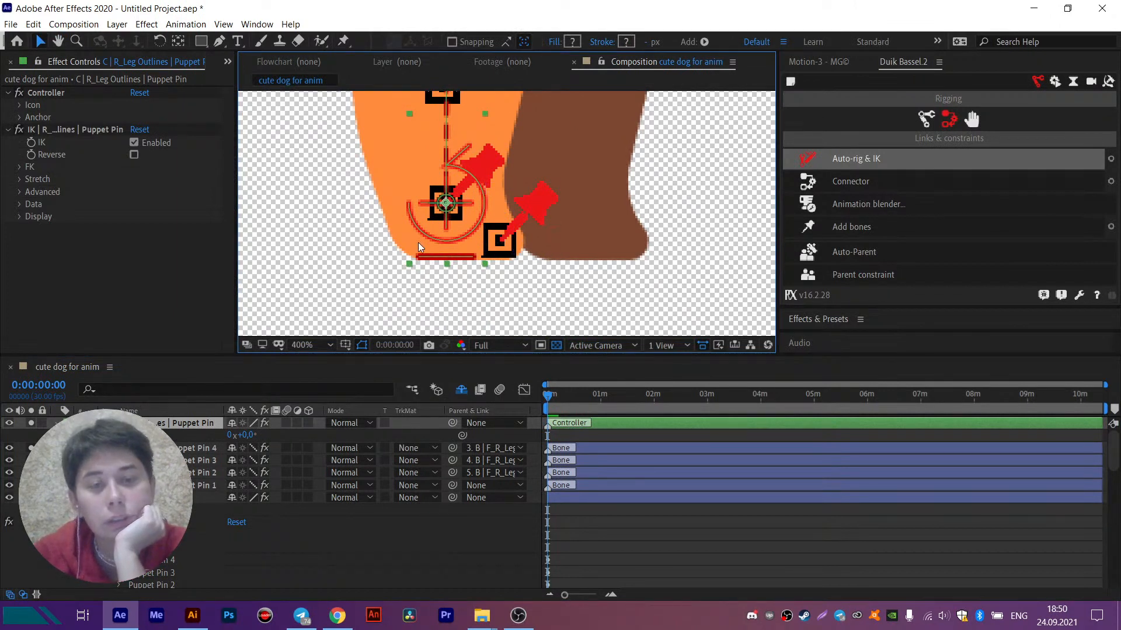
key(comma)
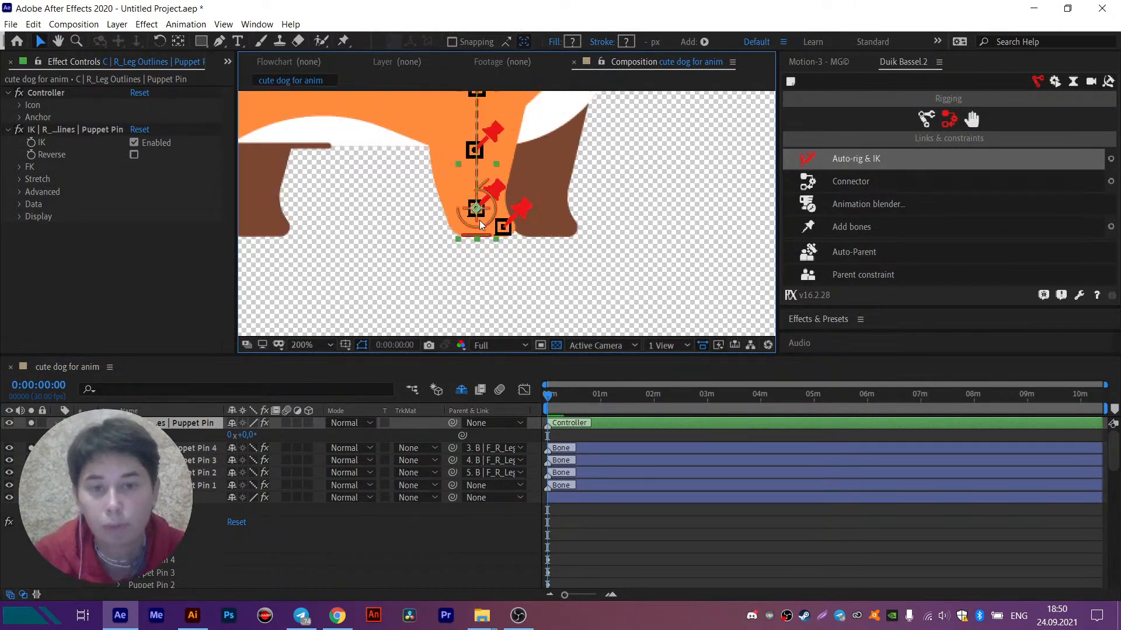
drag(480, 225, 480, 169)
scroll(489, 205, down, 1)
scroll(433, 297, up, 1)
drag(444, 271, 476, 263)
key(ctrl+z)
key(ctrl+z)
key(ctrl+z)
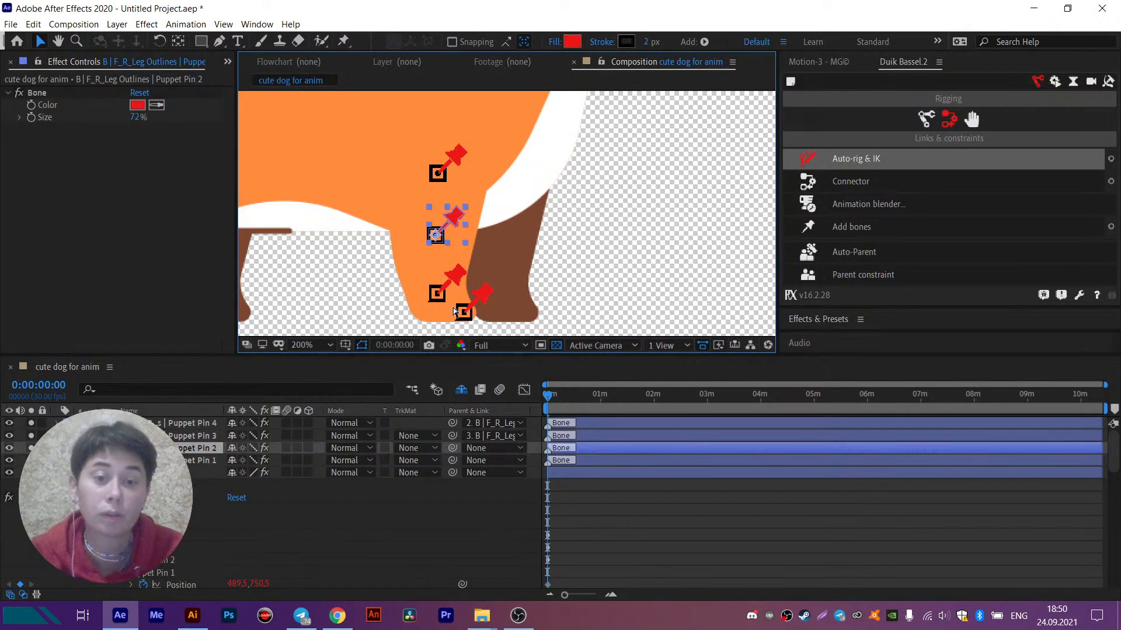
key(ctrl+z)
key(ctrl+z)
key(ctrl+z)
key(ctrl+z)
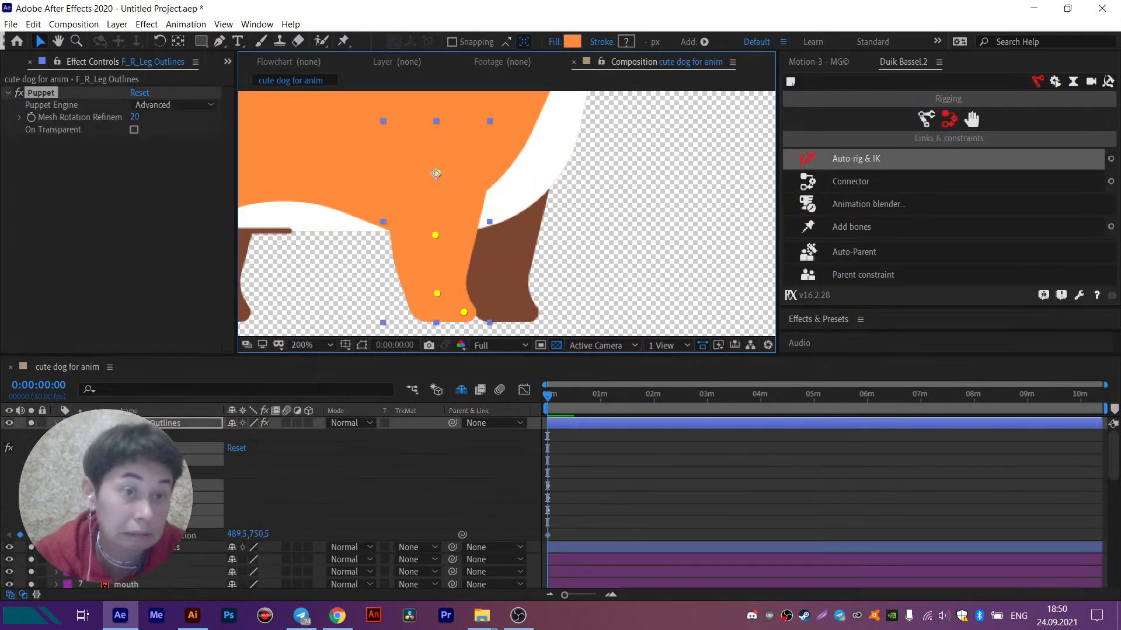
- Place an additional puppet pin at the heel of the F_R_Leg Outlines paw and add bones to all five pins
click(134, 459)
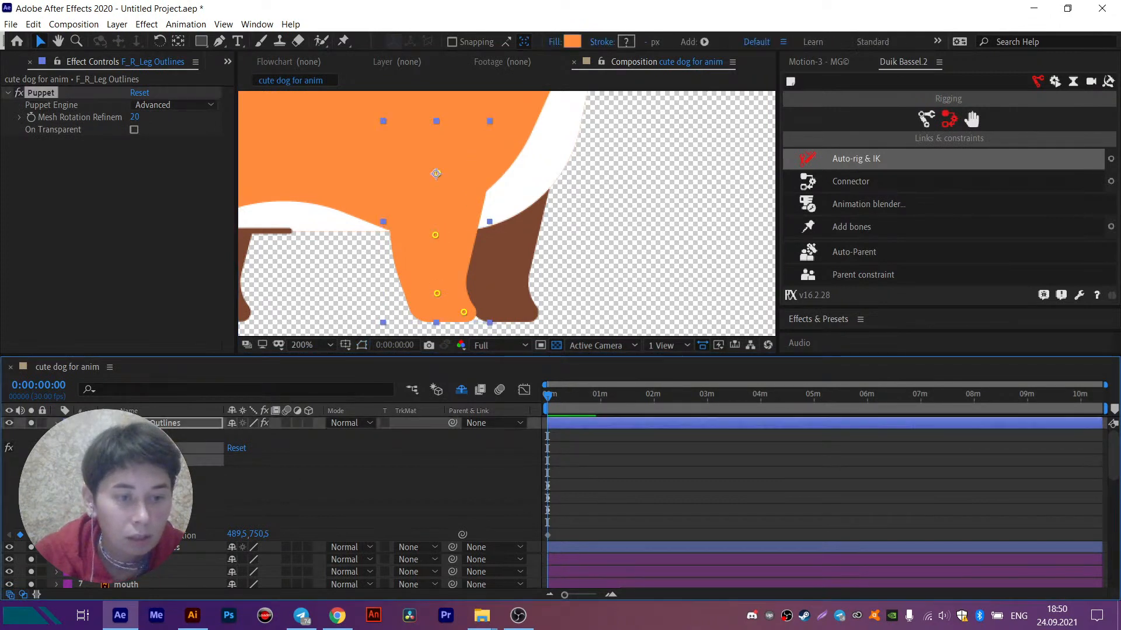
click(344, 42)
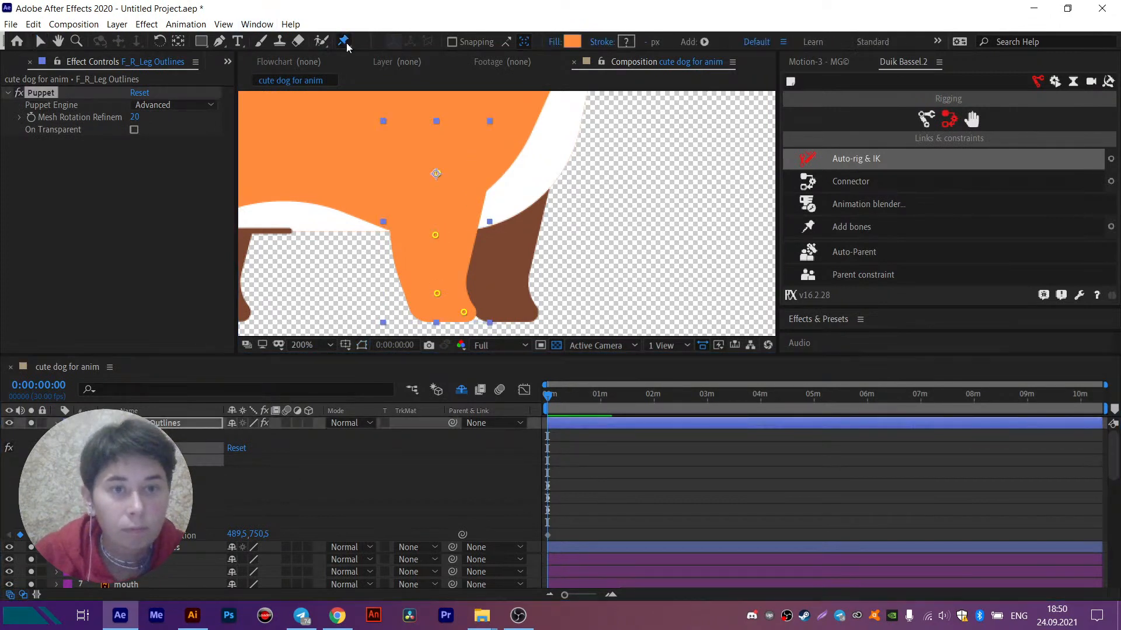
click(425, 311)
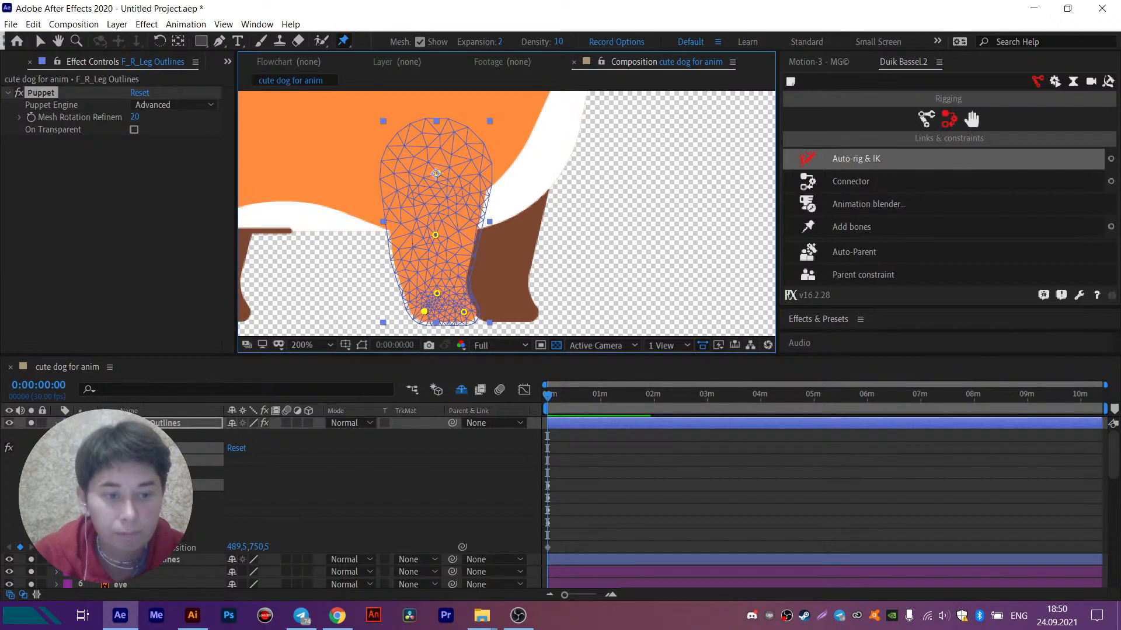
click(859, 228)
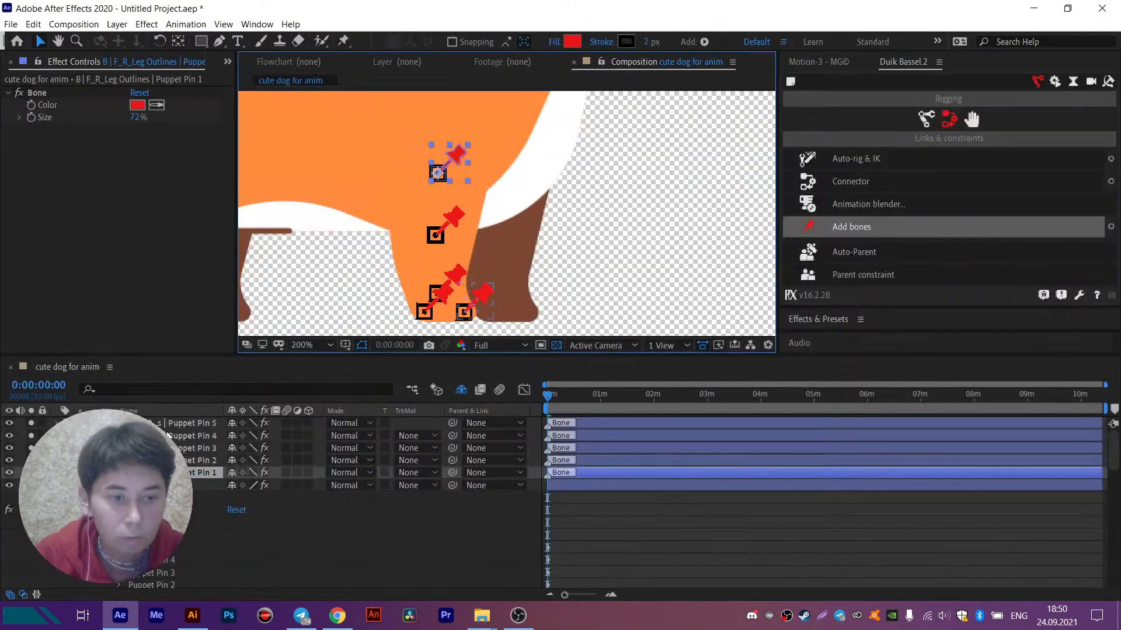
- Parent the Puppet Pin 5 and 4 bones to Puppet Pin 3, Puppet Pin 3 to 2, and Puppet Pin 2 to 1
click(170, 424)
shift+click(175, 436)
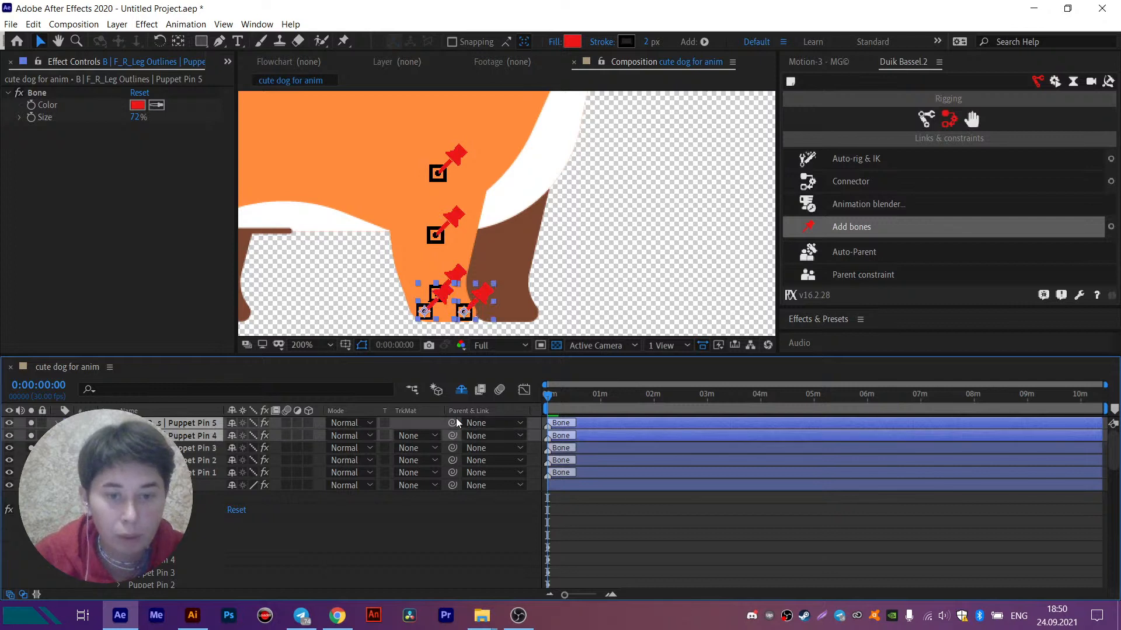
drag(454, 424, 178, 460)
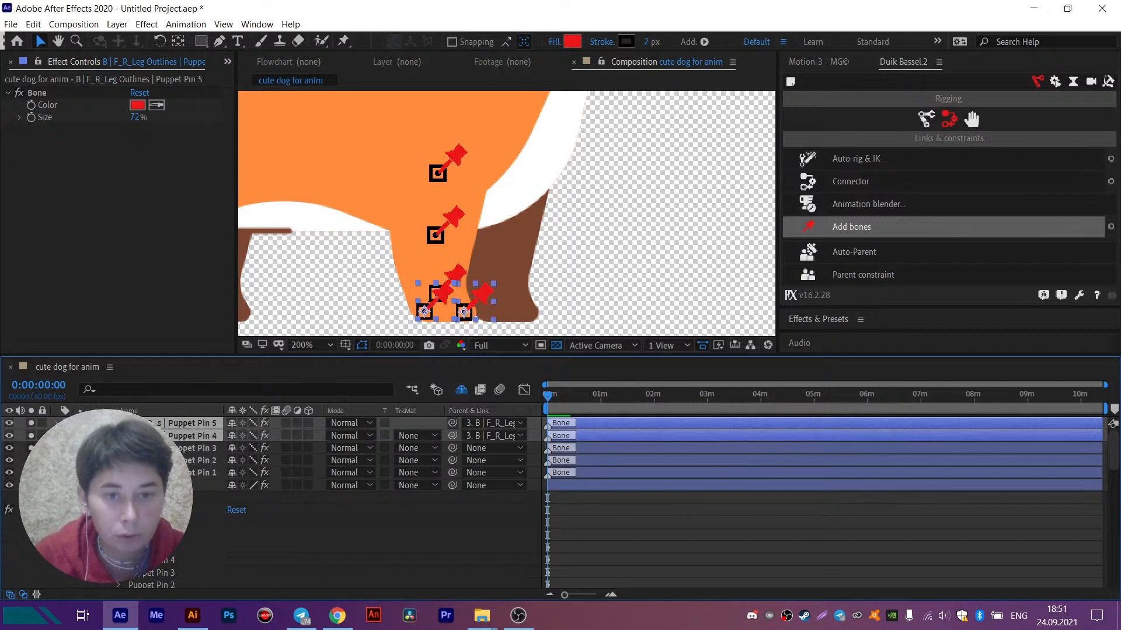
click(433, 278)
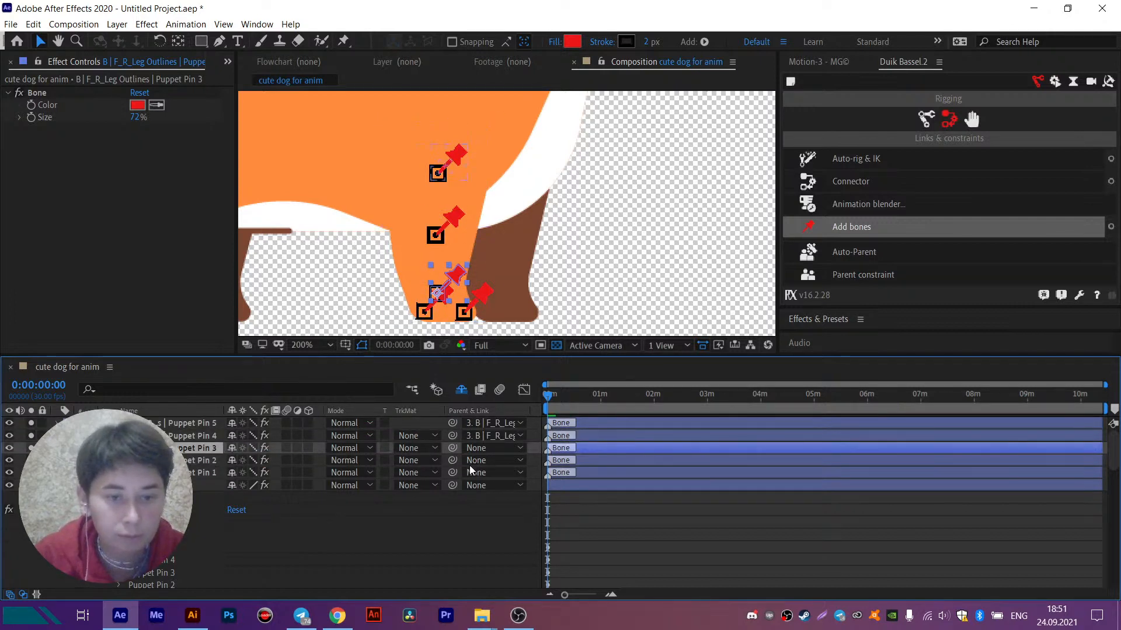
drag(452, 449, 198, 462)
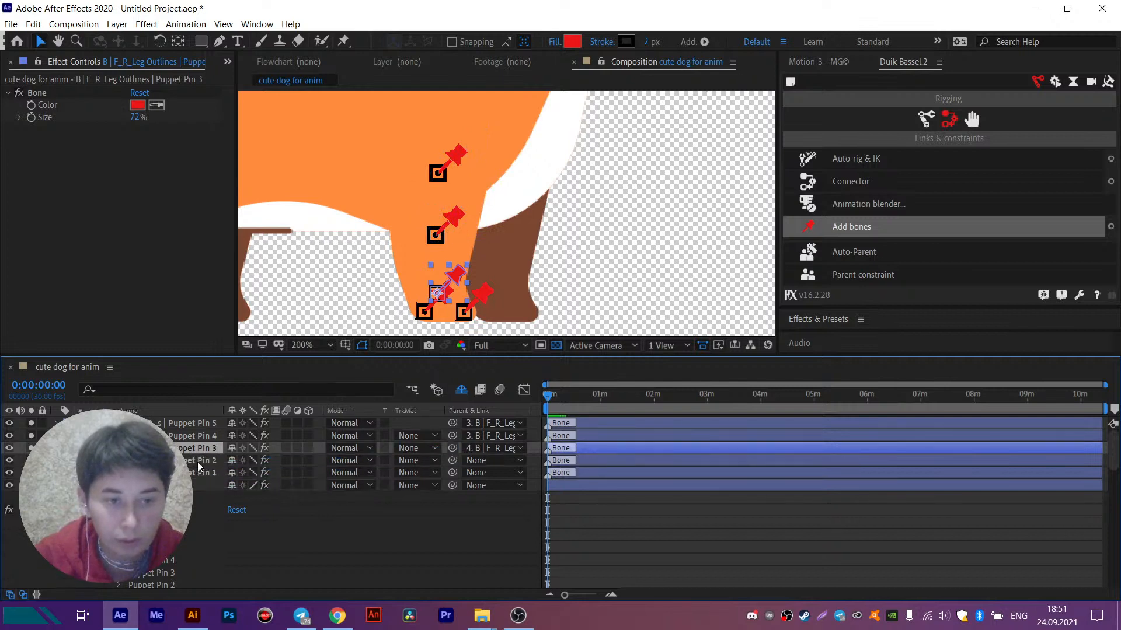
click(197, 461)
drag(452, 461, 204, 474)
- Apply Auto-rig & IK to the Puppet Pin 1, 2 and 3 bones and move the new controller forward and up
click(204, 473)
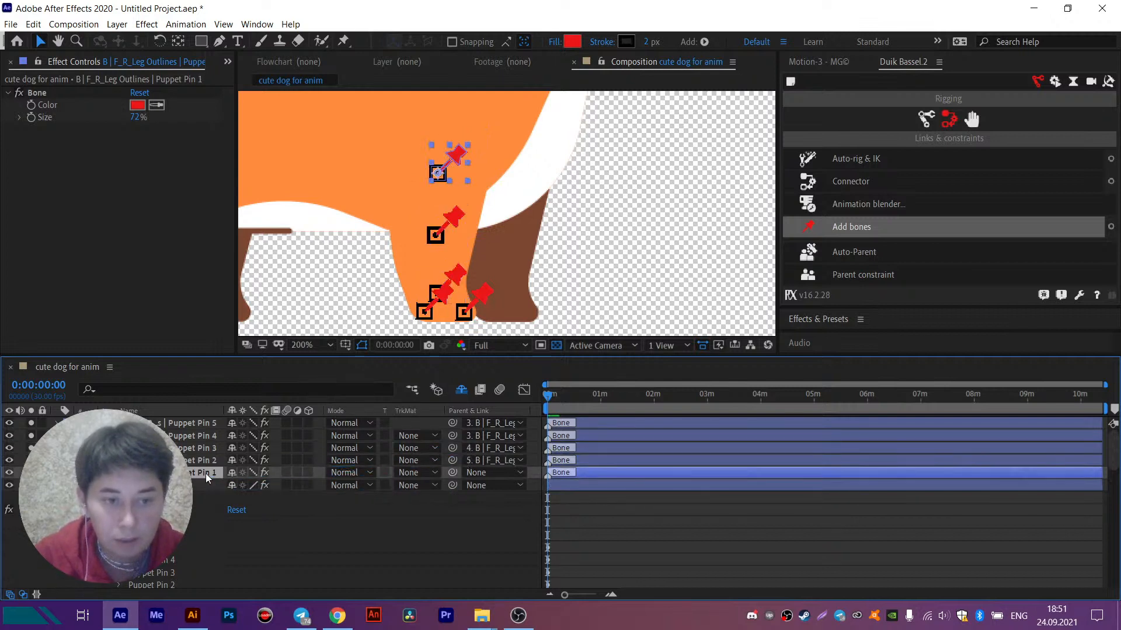
click(929, 164)
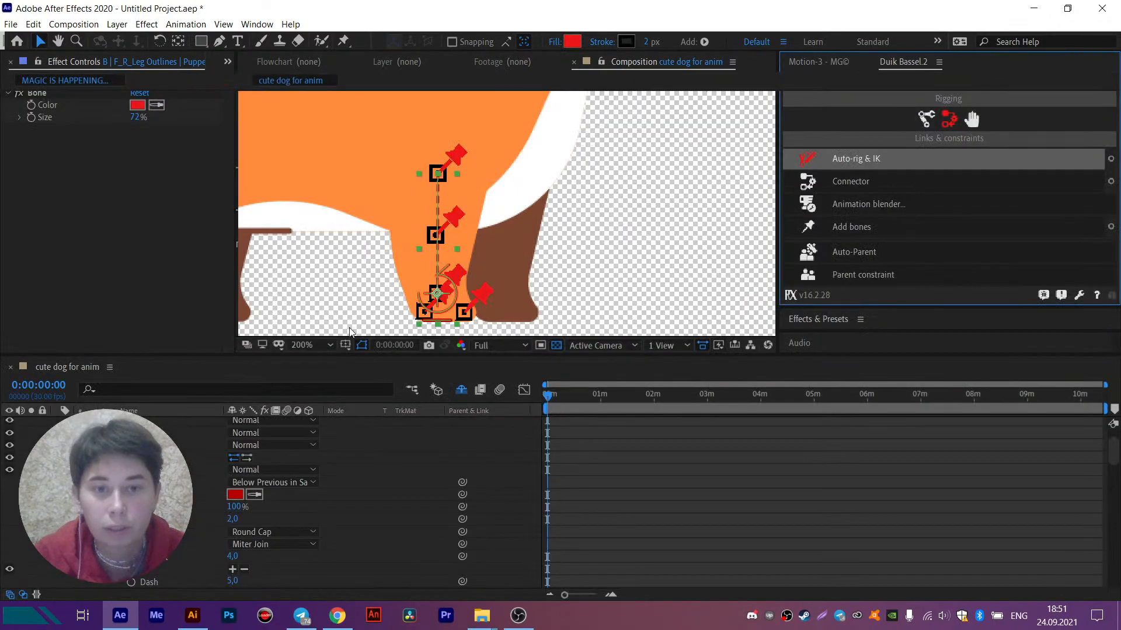
drag(452, 307, 516, 272)
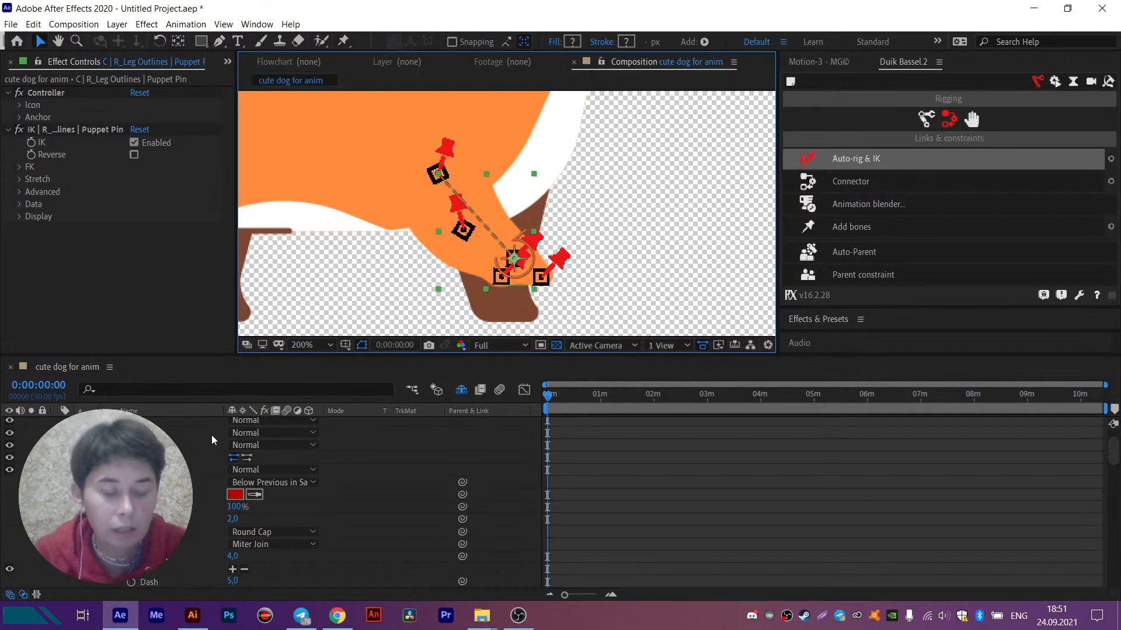
- Reveal the leg controller's Rotation property, try rotating it to -8° to test the paw, and undo the rotation
scroll(238, 454, up, 5)
scroll(234, 453, up, 2)
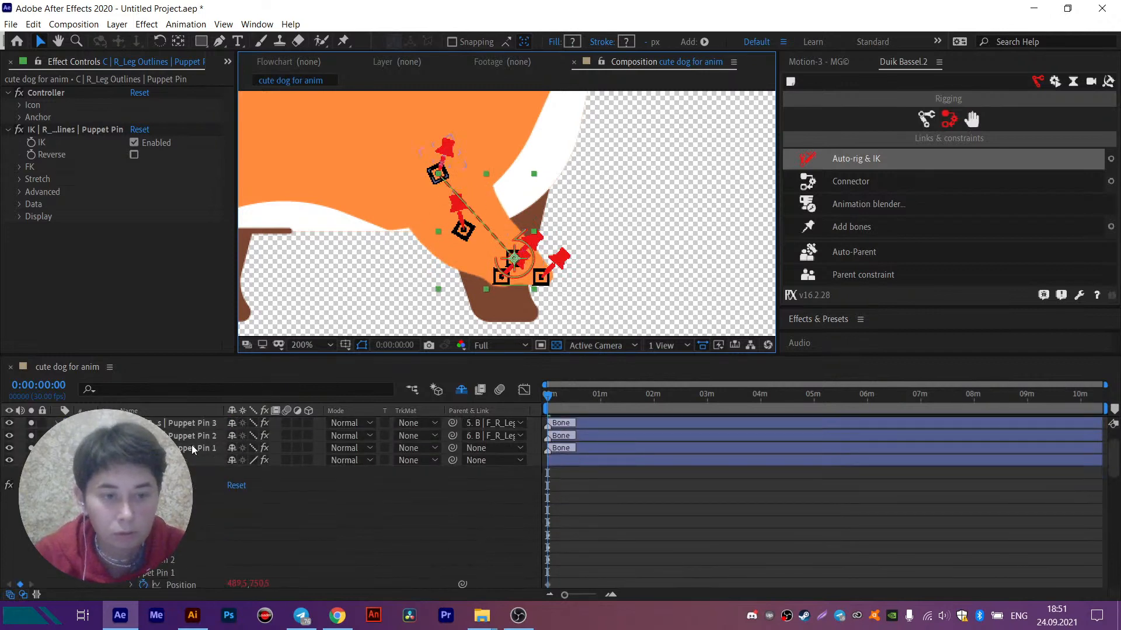
key(r)
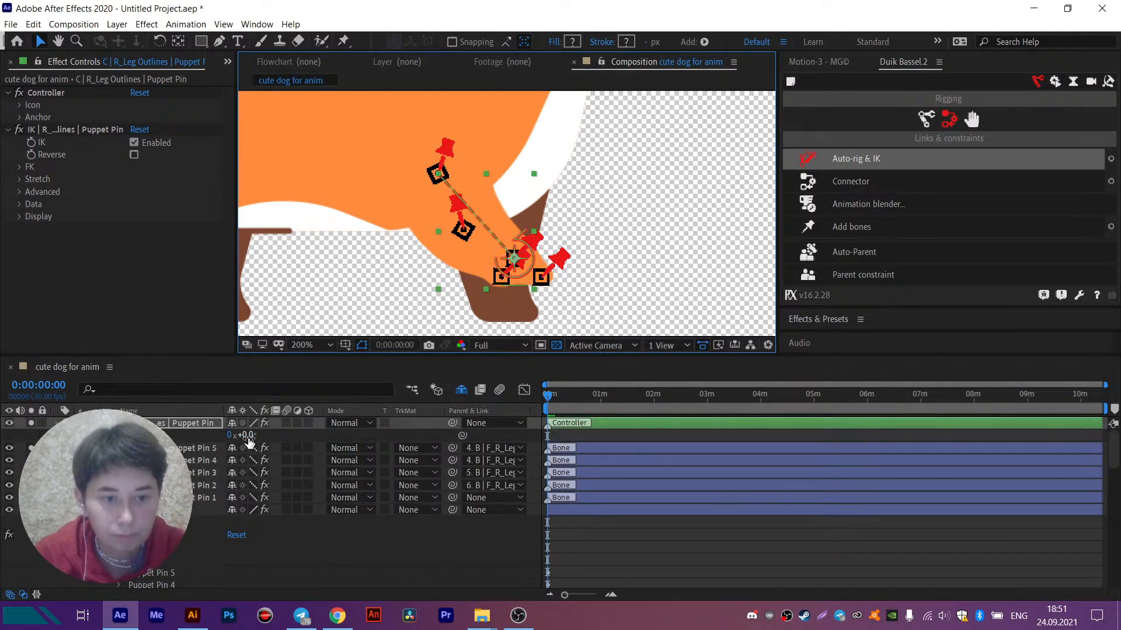
mouse_move(246, 440)
mouse_down()
mouse_move(219, 442)
mouse_move(255, 436)
mouse_move(241, 442)
mouse_up()
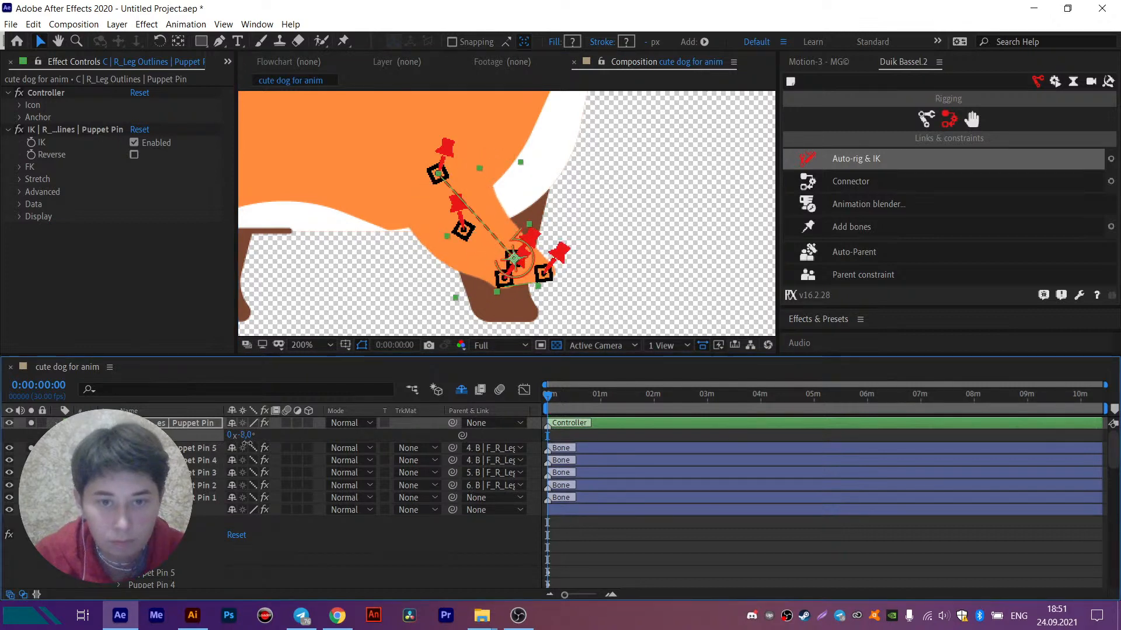
key(ctrl+z)
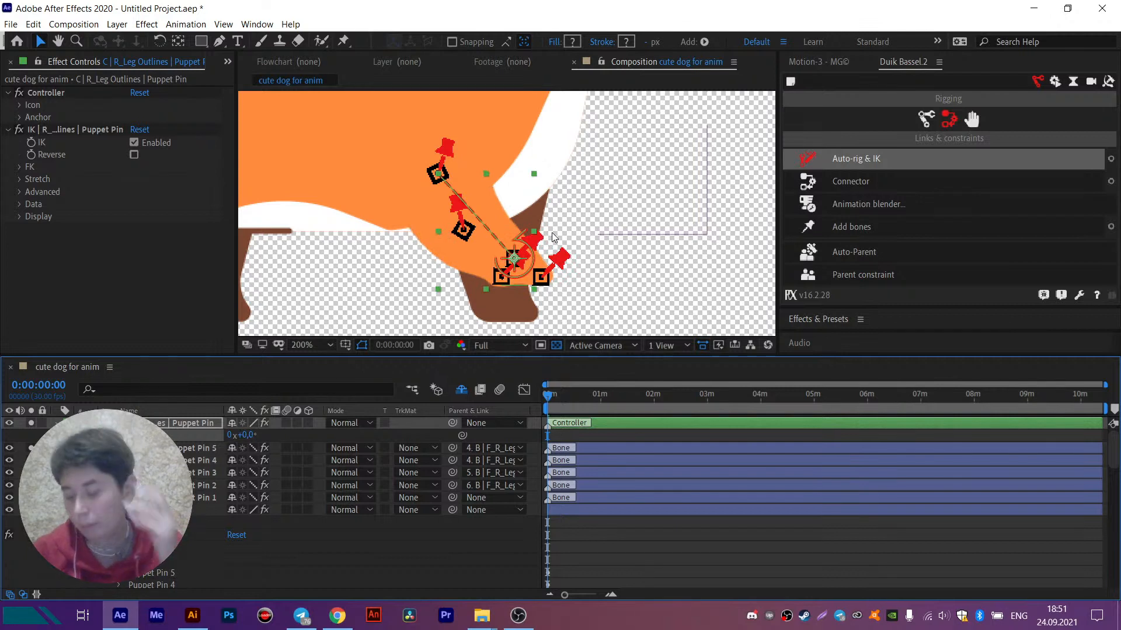
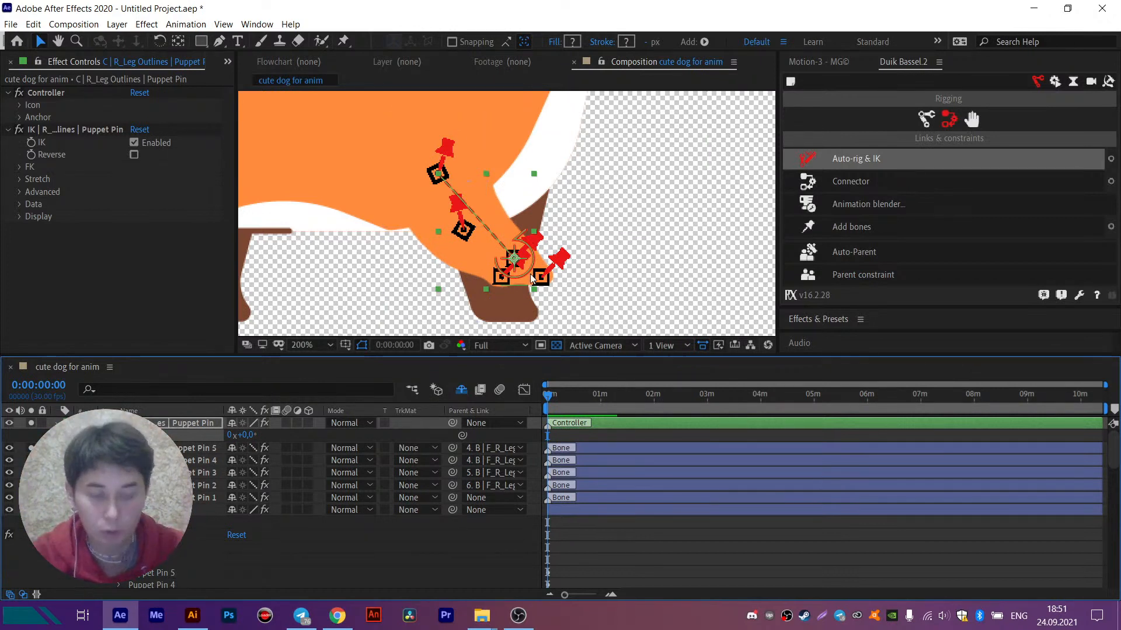
- Undo the controller, IK, bone parenting and bones of the front right leg, back to the bare puppet pins on F_R_Leg Outlines
key(ctrl+z)
key(ctrl+z)
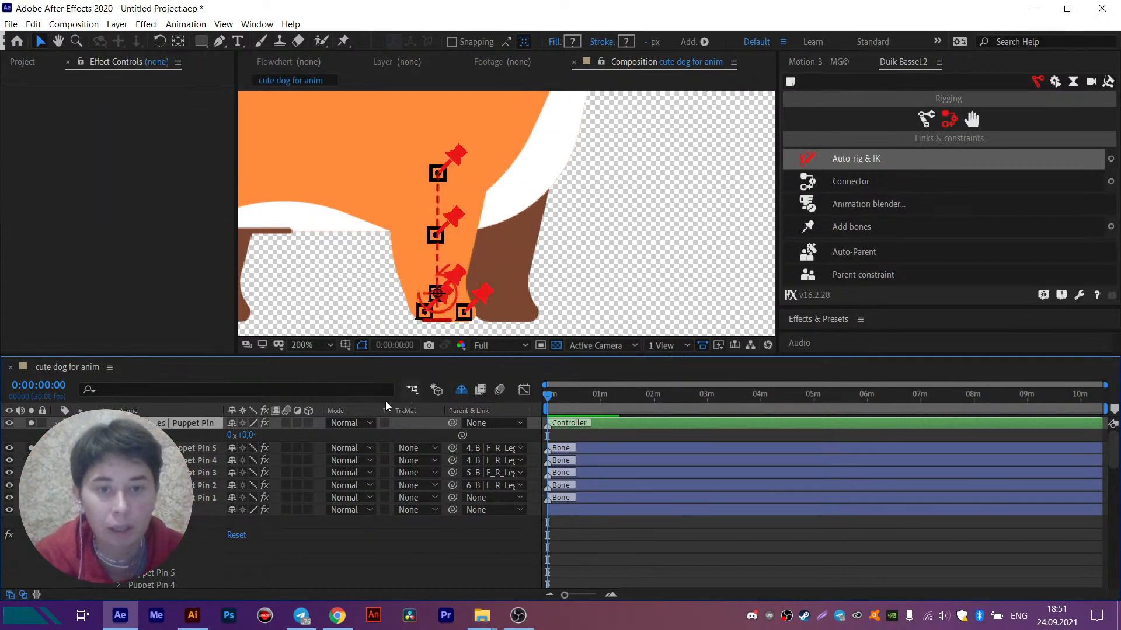
key(ctrl+z)
key(ctrl+z)
key(ctrl+z)
key(ctrl+z)
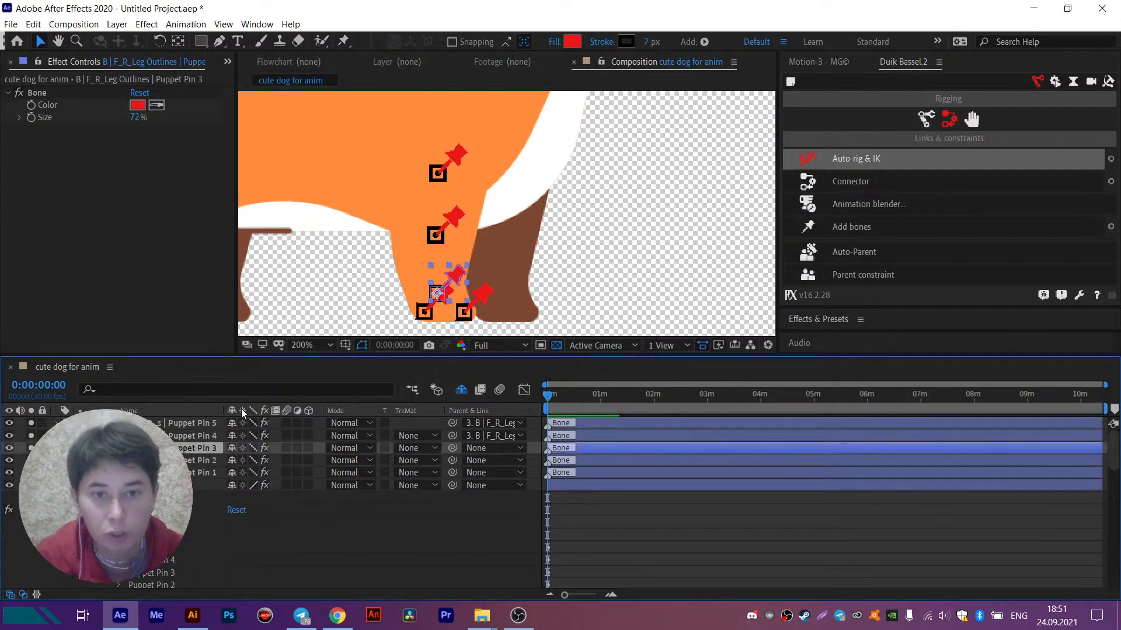
key(ctrl+z)
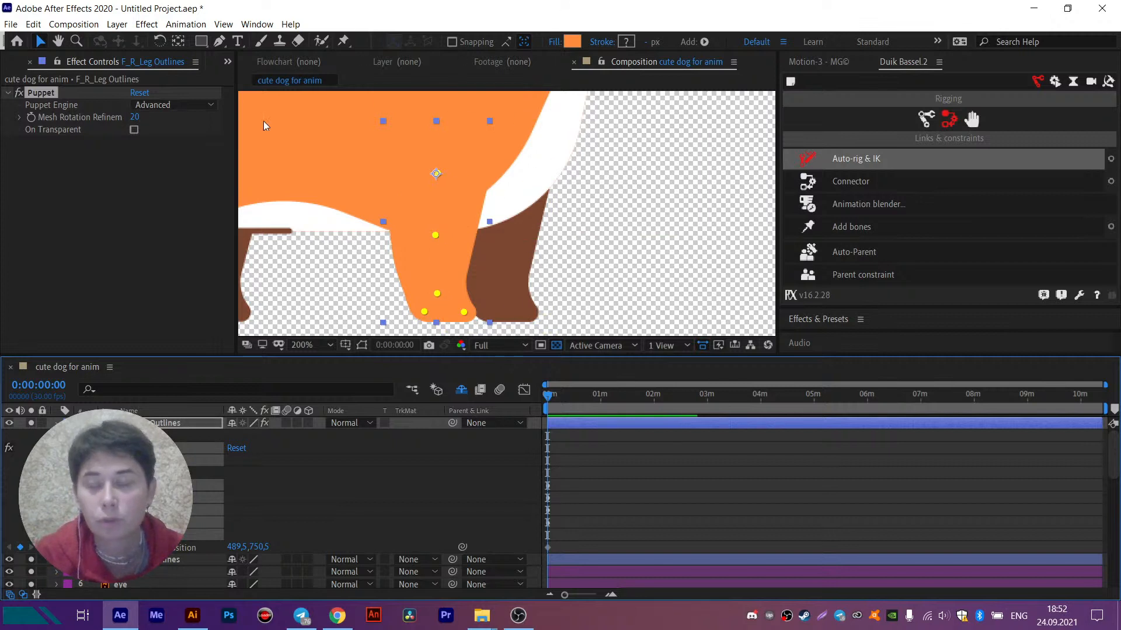
- Rename the five puppet pins with prefix F_R_, name Leg_ and suffix BN_, numbered from 1, and add bones to them
click(943, 158)
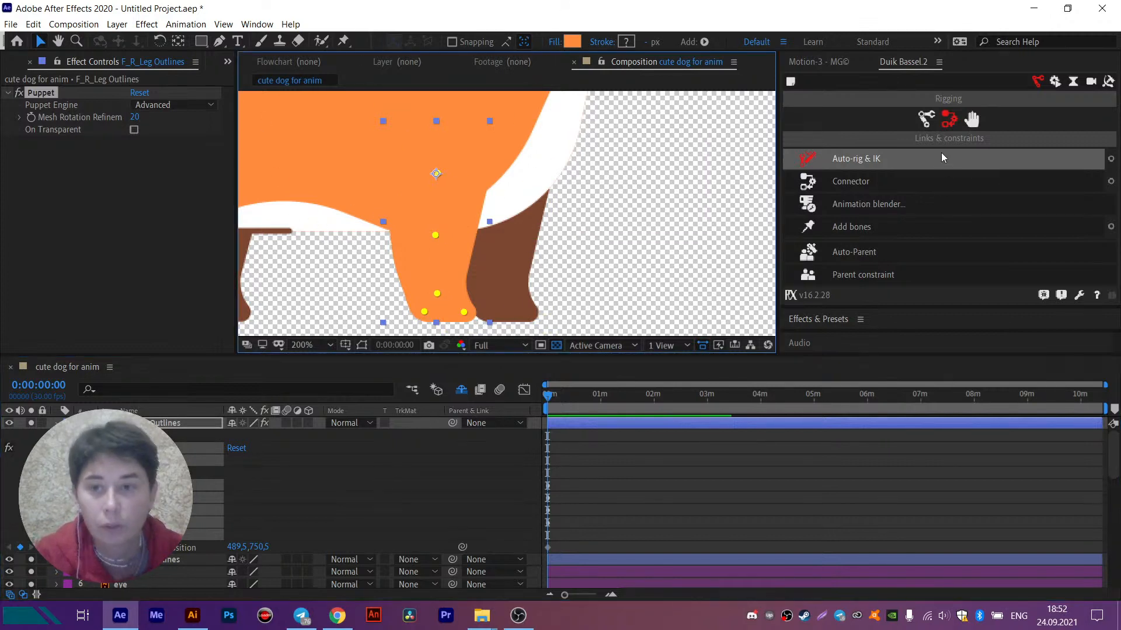
click(1109, 81)
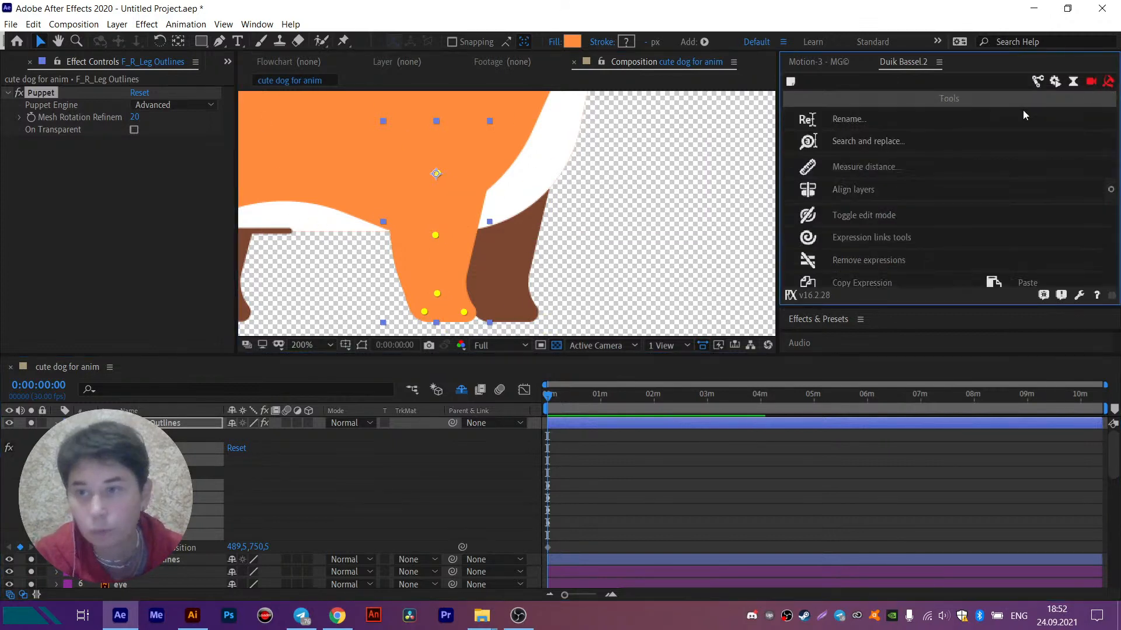
click(850, 120)
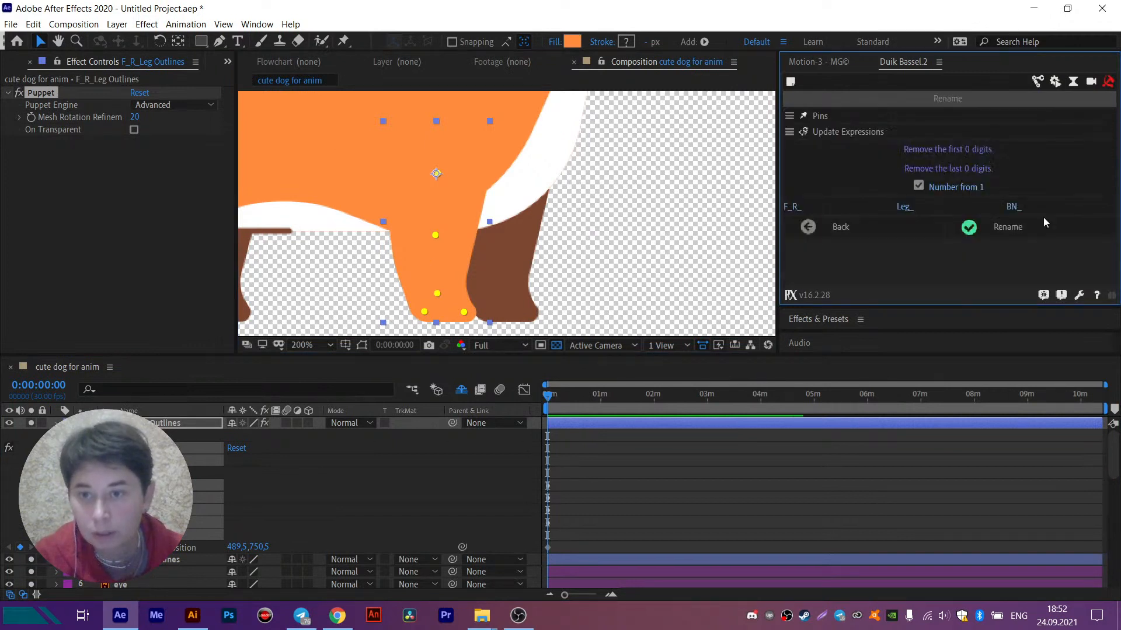
click(1003, 230)
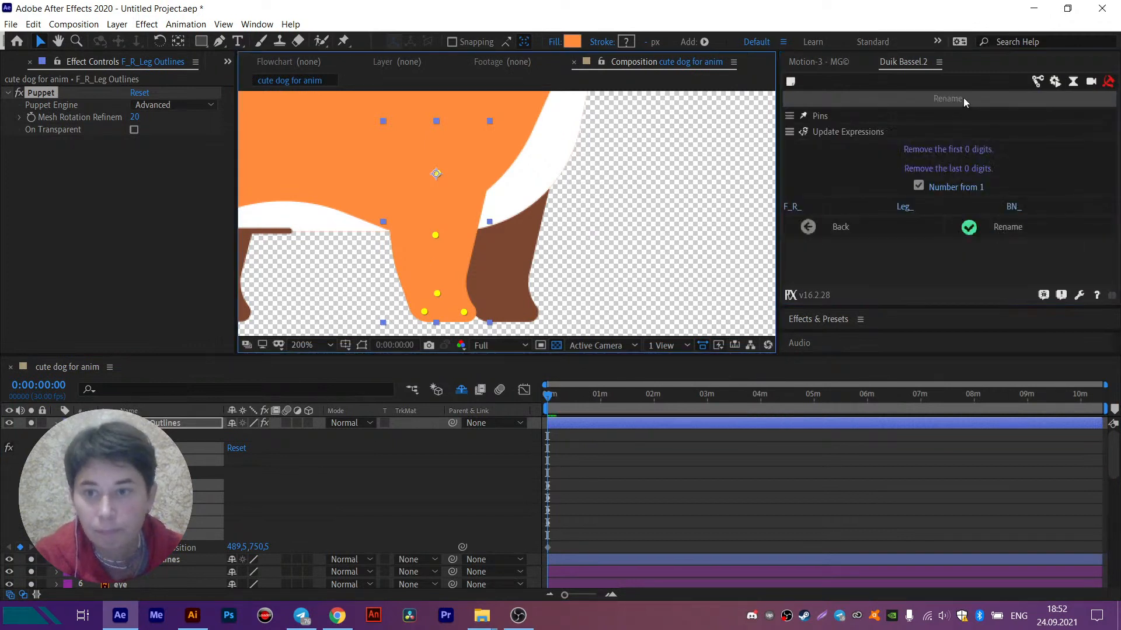
click(1037, 81)
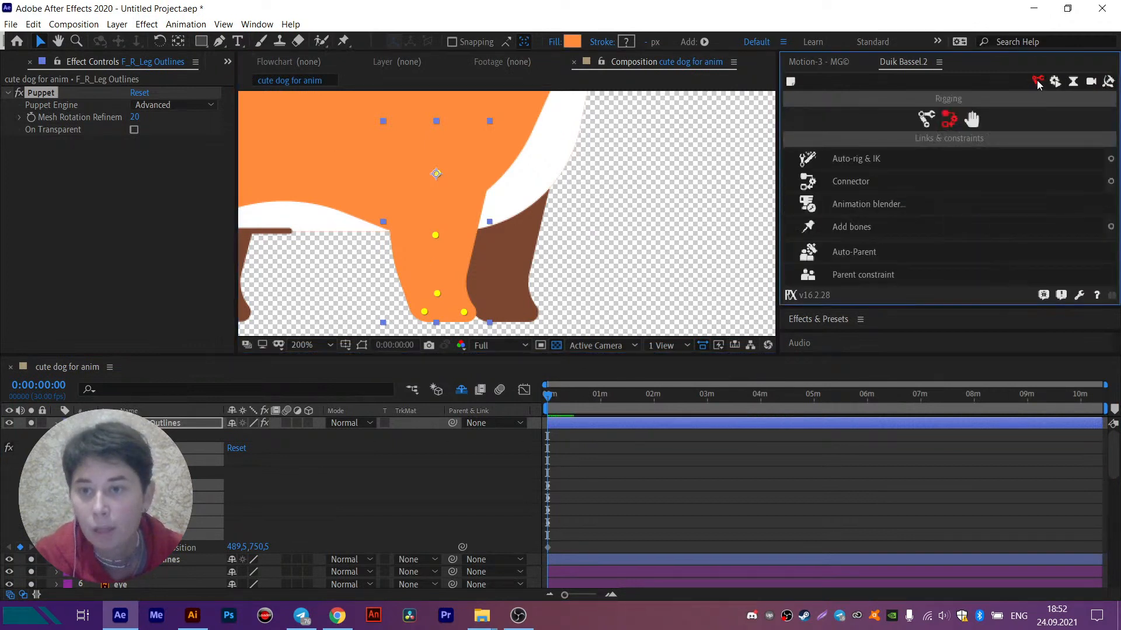
click(845, 224)
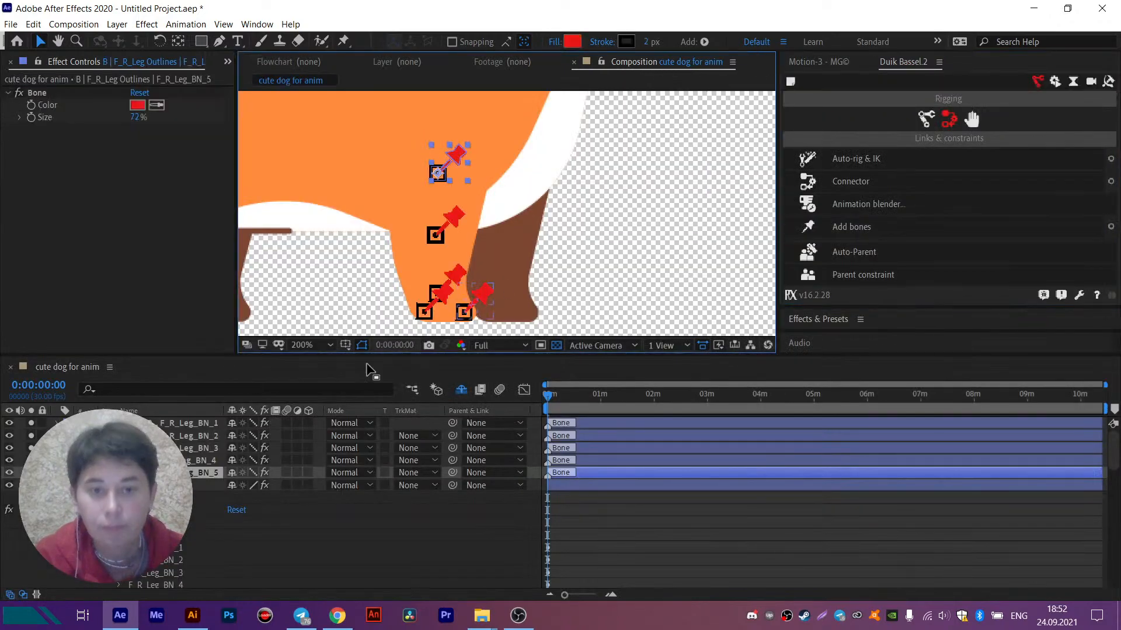
- Parent bones F_R_Leg_BN_1 and BN_2 to BN_3, BN_3 to BN_4, and BN_4 to BN_5
click(195, 423)
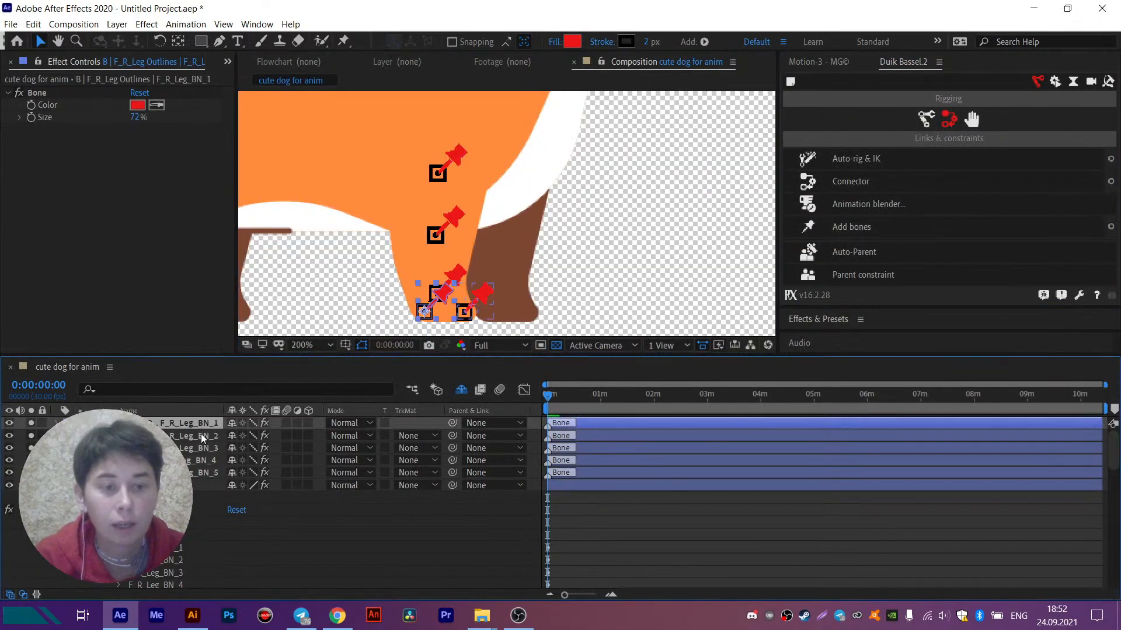
shift+click(202, 435)
drag(502, 284, 569, 173)
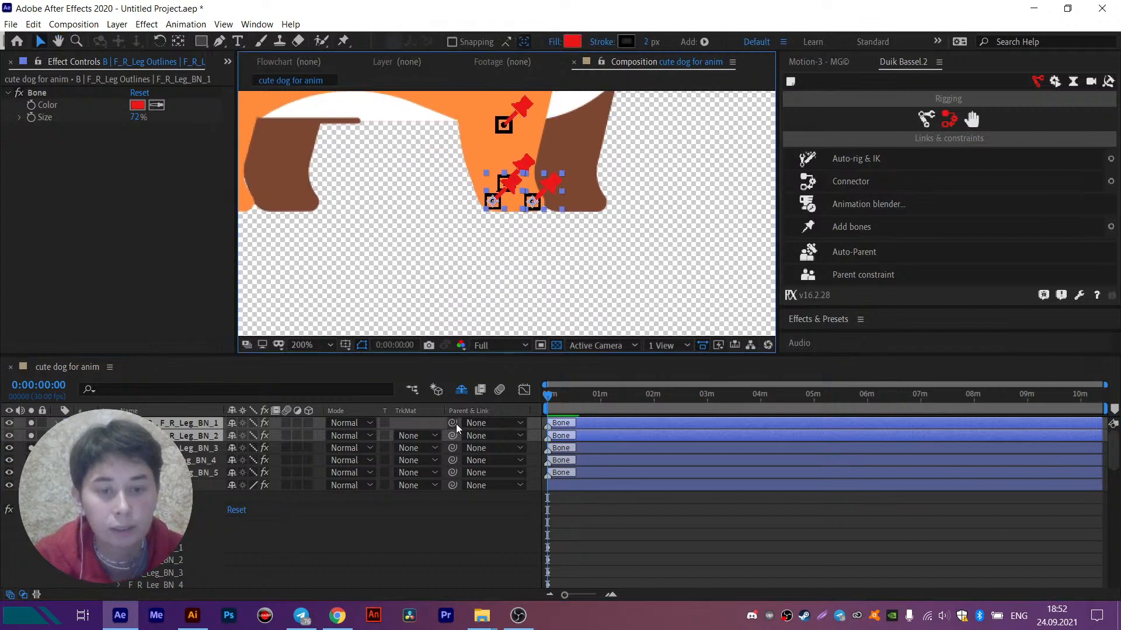
drag(453, 423, 202, 454)
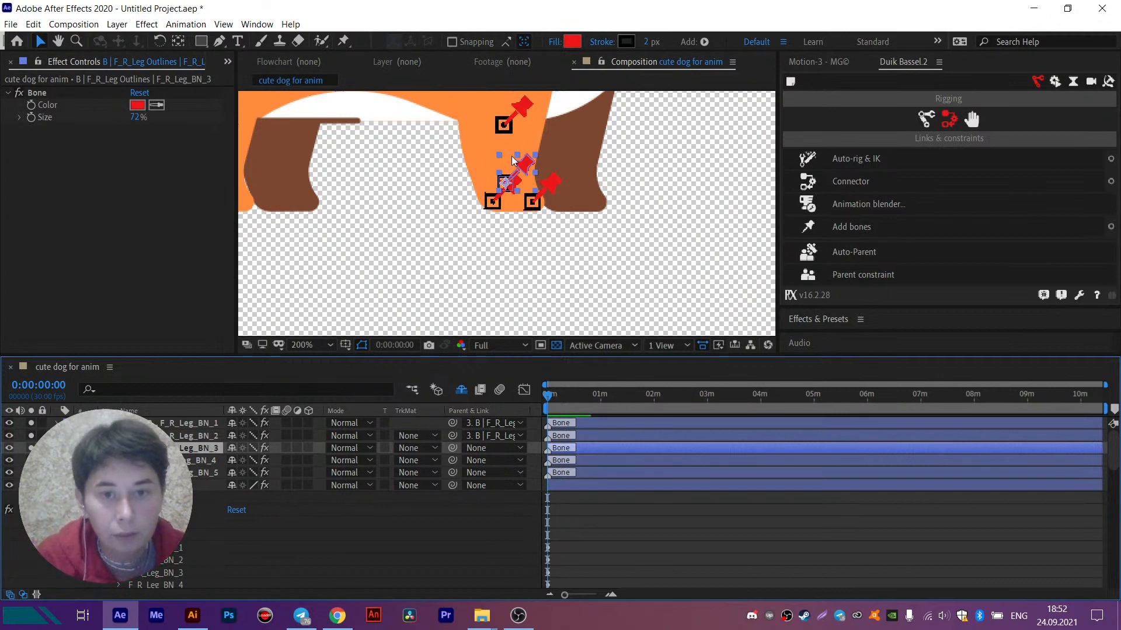
drag(453, 449, 193, 461)
drag(524, 130, 512, 219)
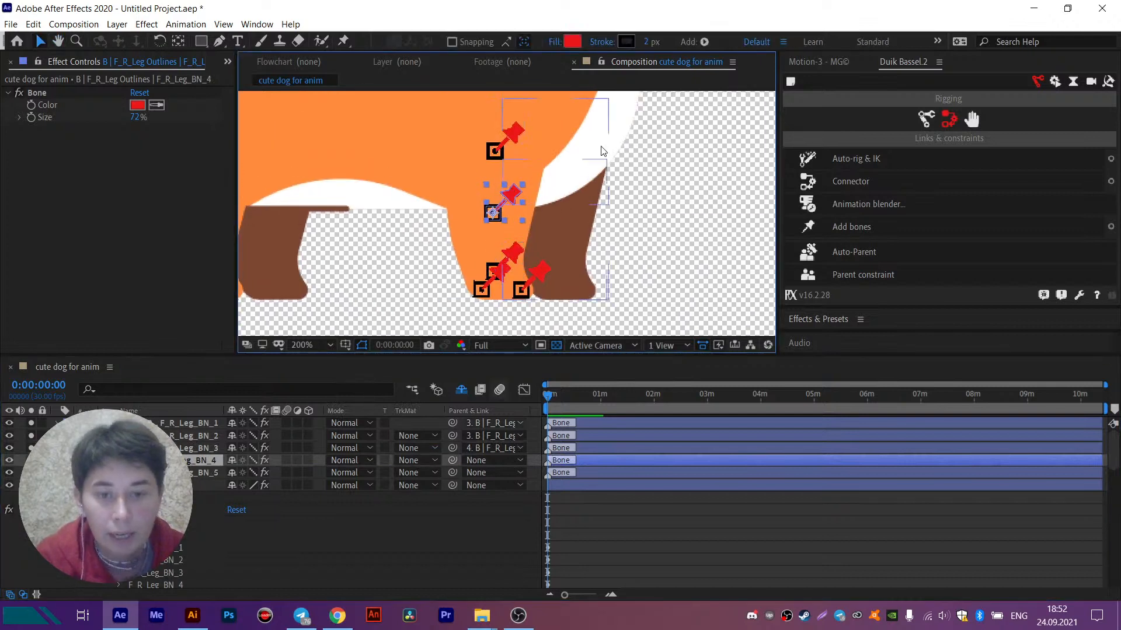
drag(453, 458, 200, 474)
- Apply Auto-rig & IK to bones F_R_Leg_BN_5, BN_4 and BN_3
click(200, 474)
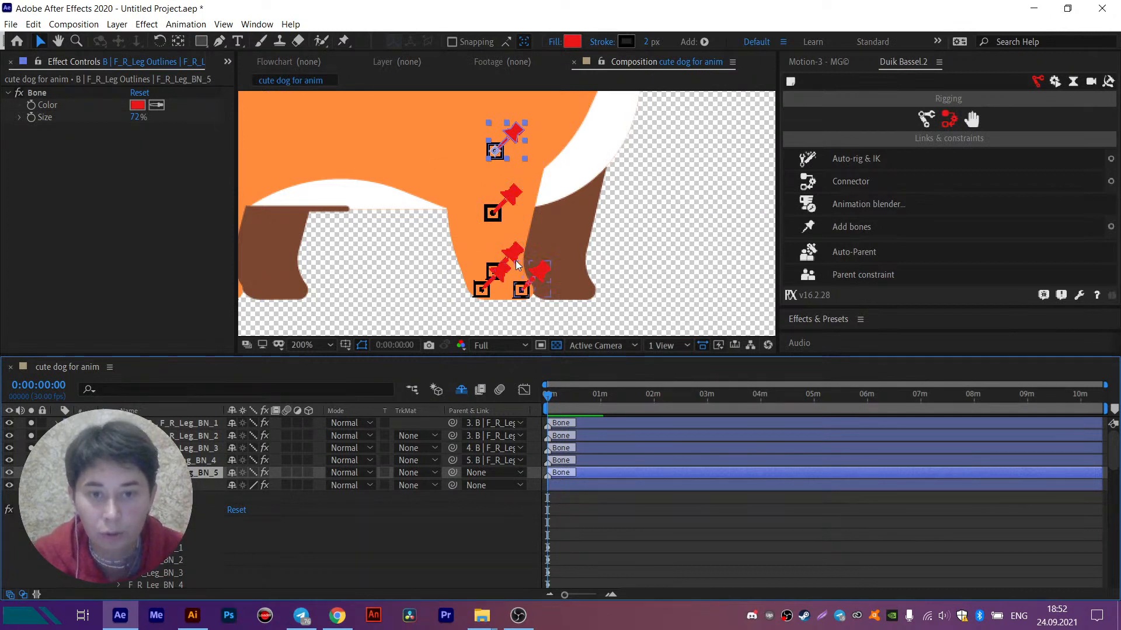
shift+click(163, 448)
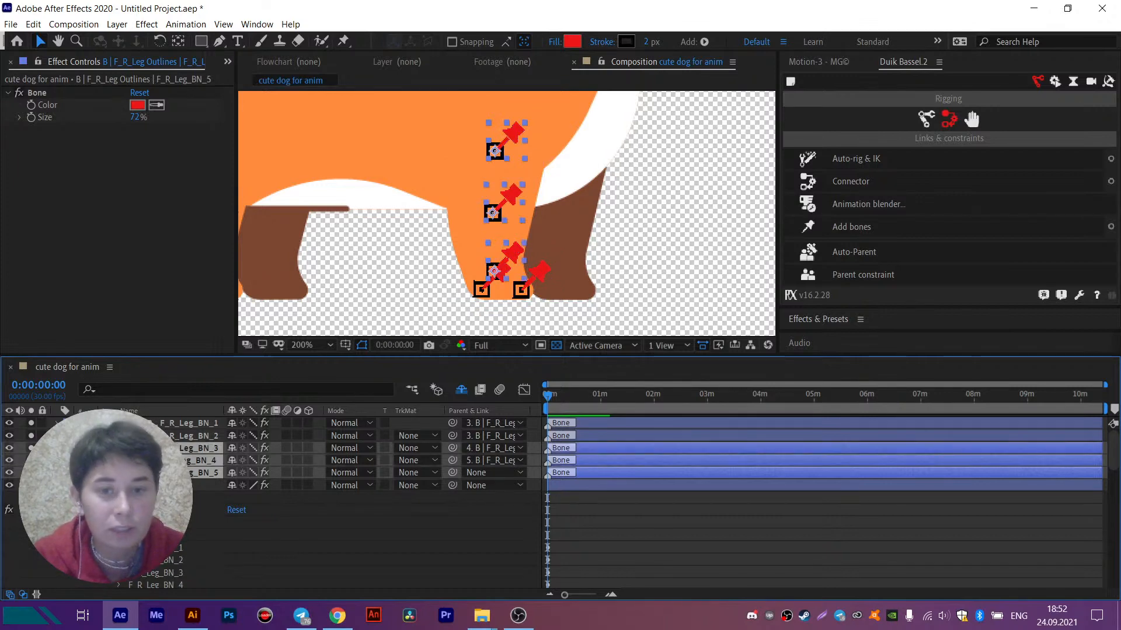
click(850, 158)
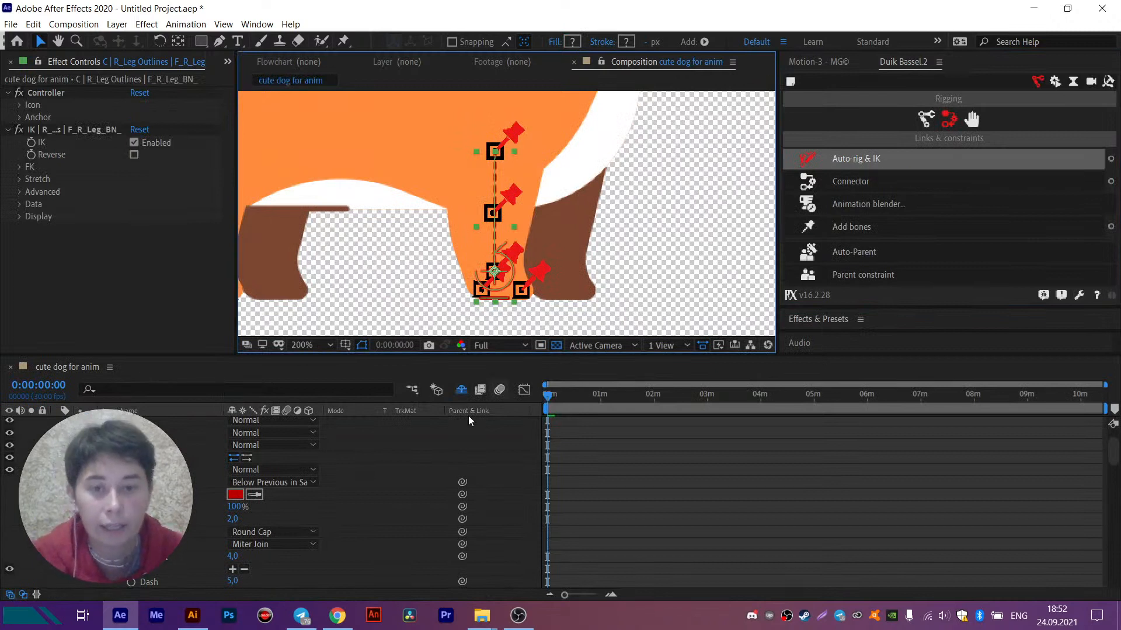
- Try moving the leg controller backward and up and rotating it to test the rig, and undo the changes
drag(502, 288, 441, 260)
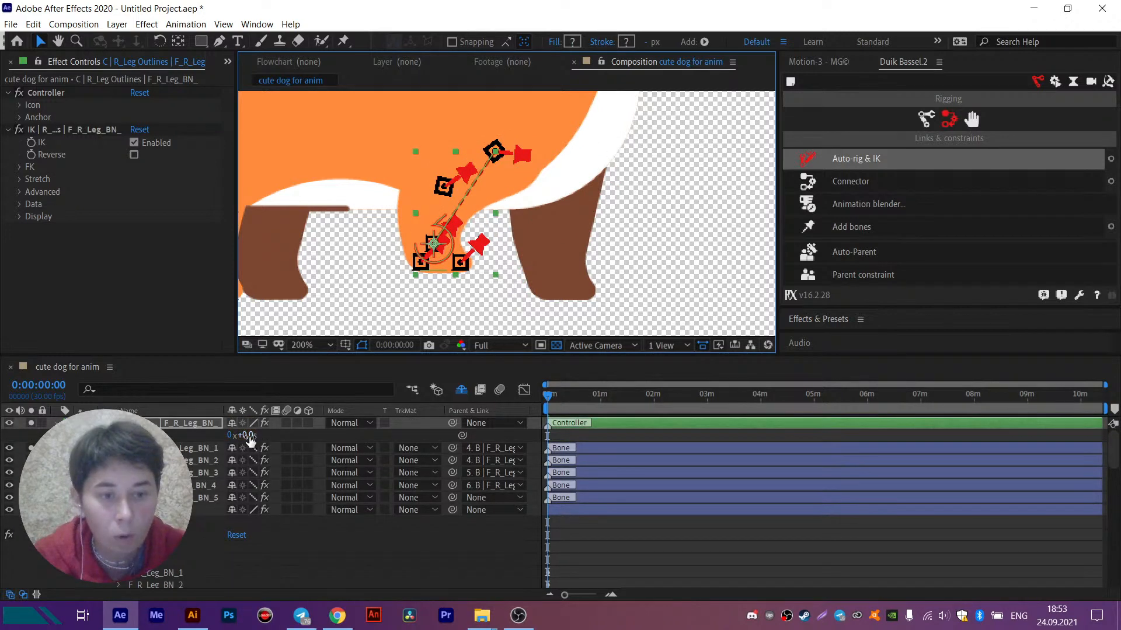
mouse_move(246, 436)
mouse_down()
mouse_move(269, 436)
mouse_move(248, 437)
mouse_up()
key(ctrl+z)
key(ctrl+z)
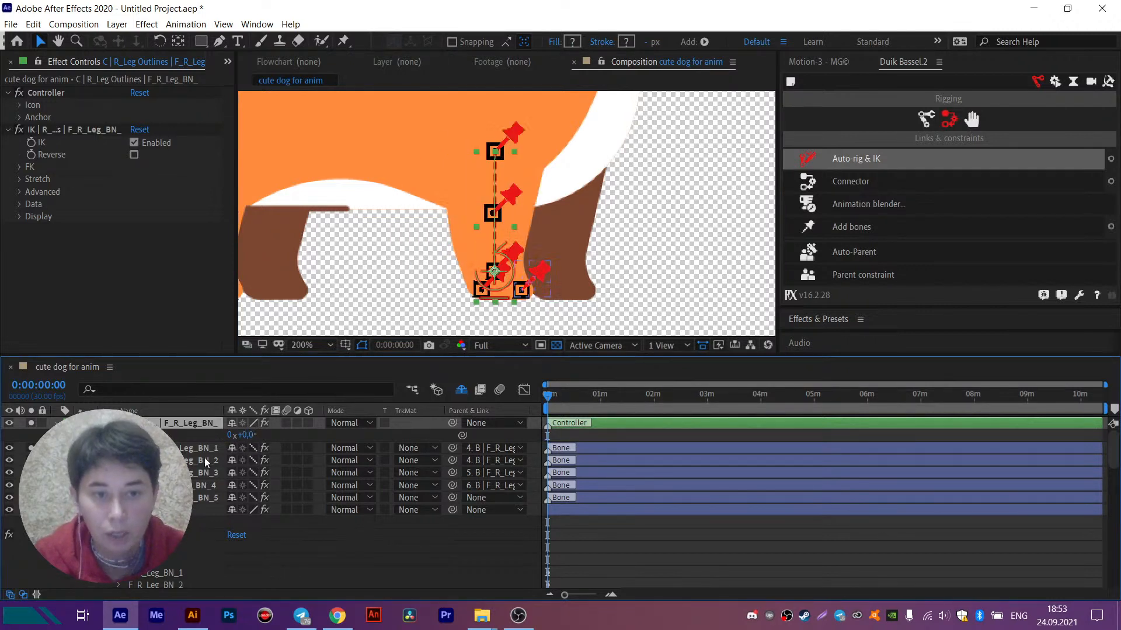
- Turn off Draw guides in the Display settings of the leg controller's IK effect
click(20, 217)
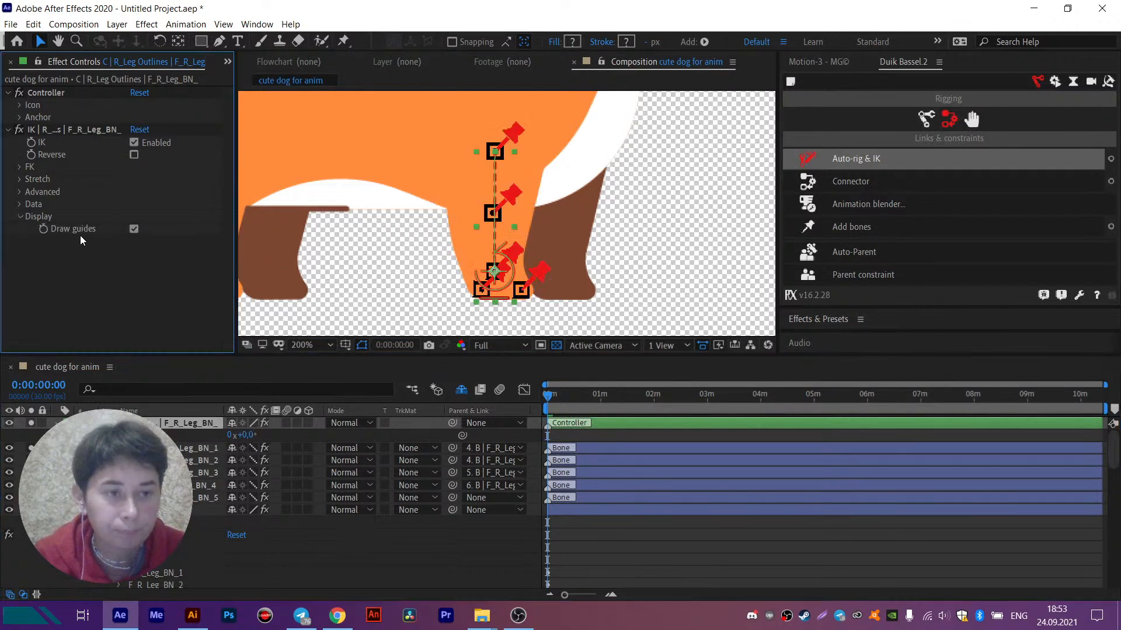
click(135, 230)
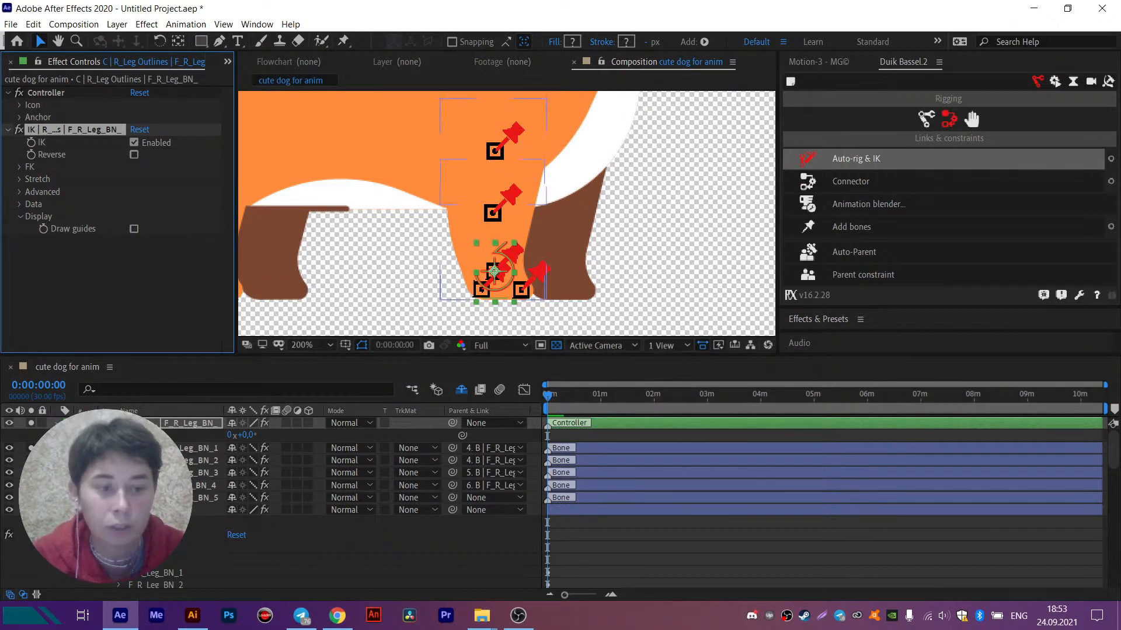
- Hide the bones F_R_Leg_BN_1 to BN_4 and mark them as shy
click(496, 143)
click(480, 289)
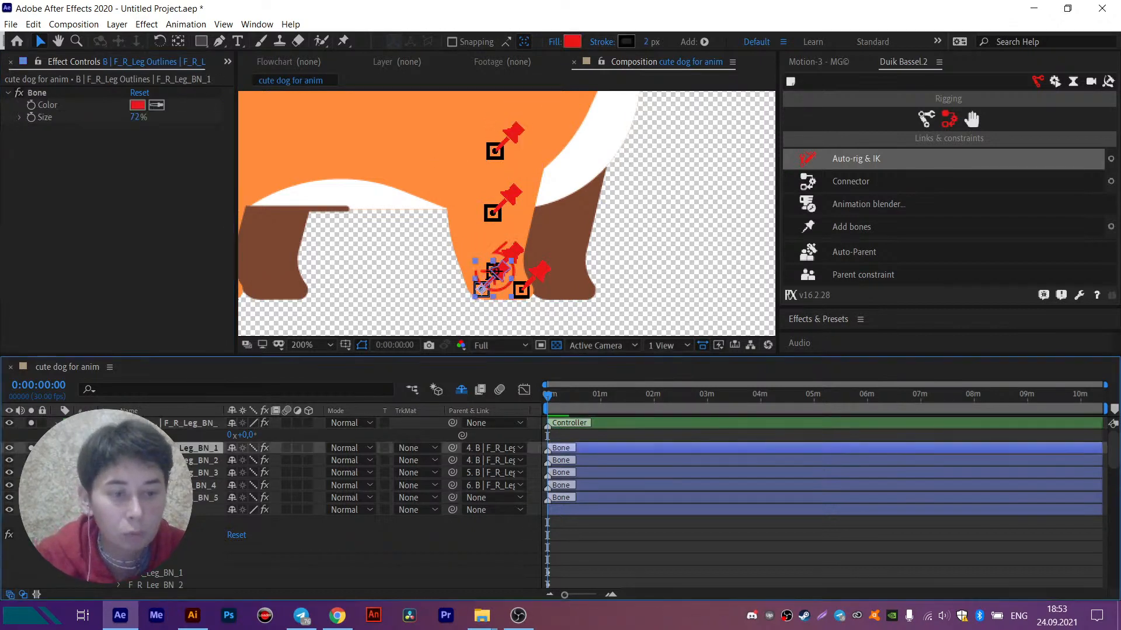
shift+click(175, 486)
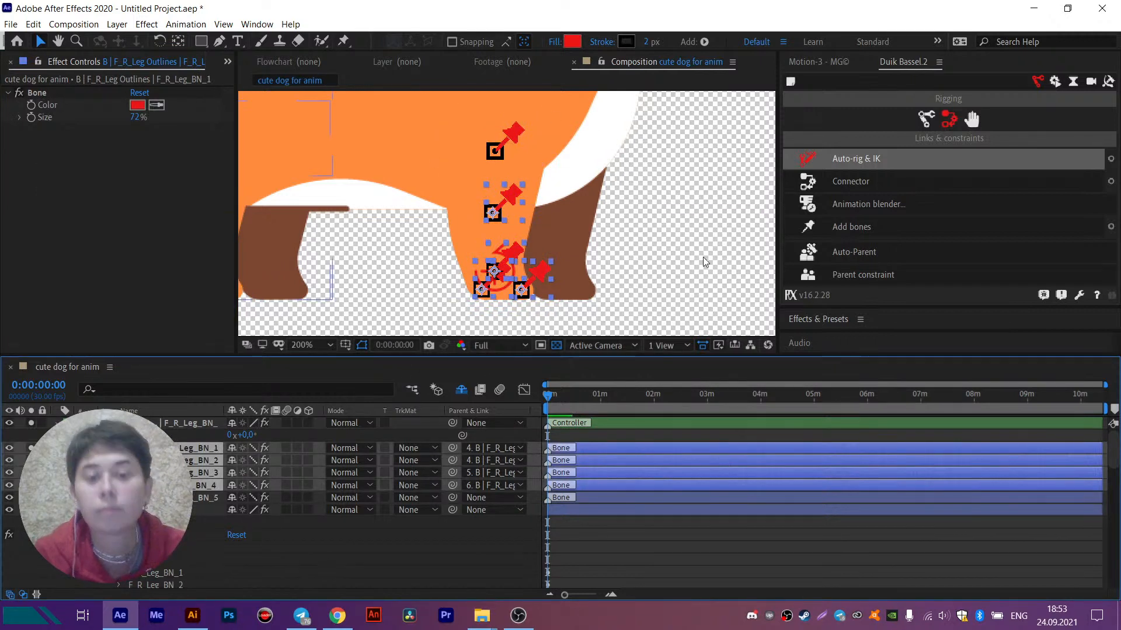
click(9, 449)
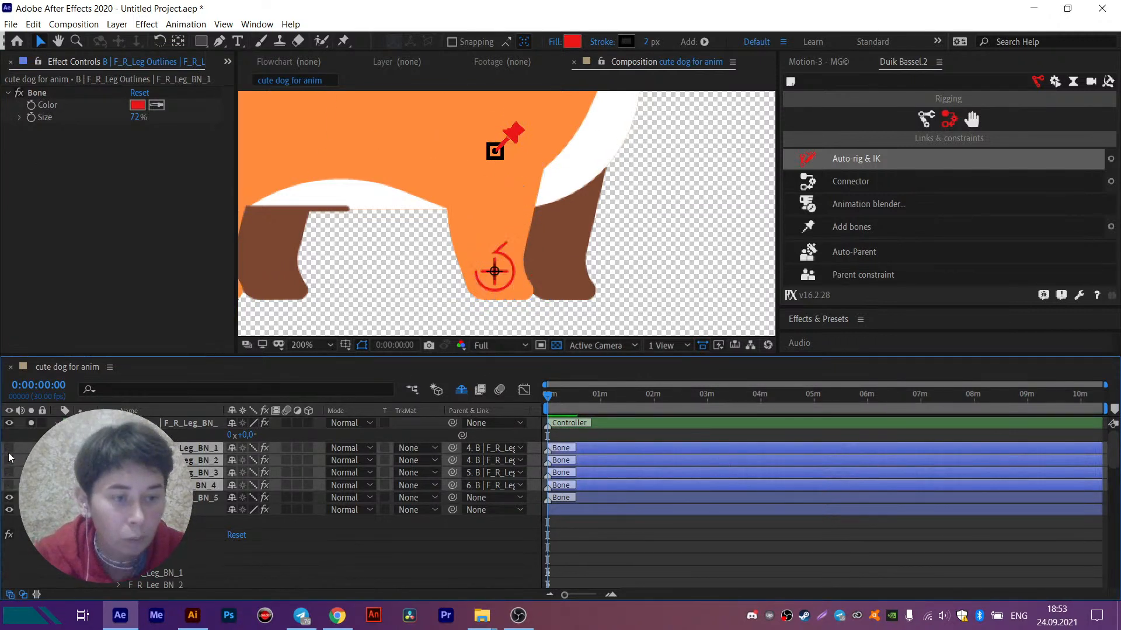
click(233, 447)
drag(631, 227, 647, 269)
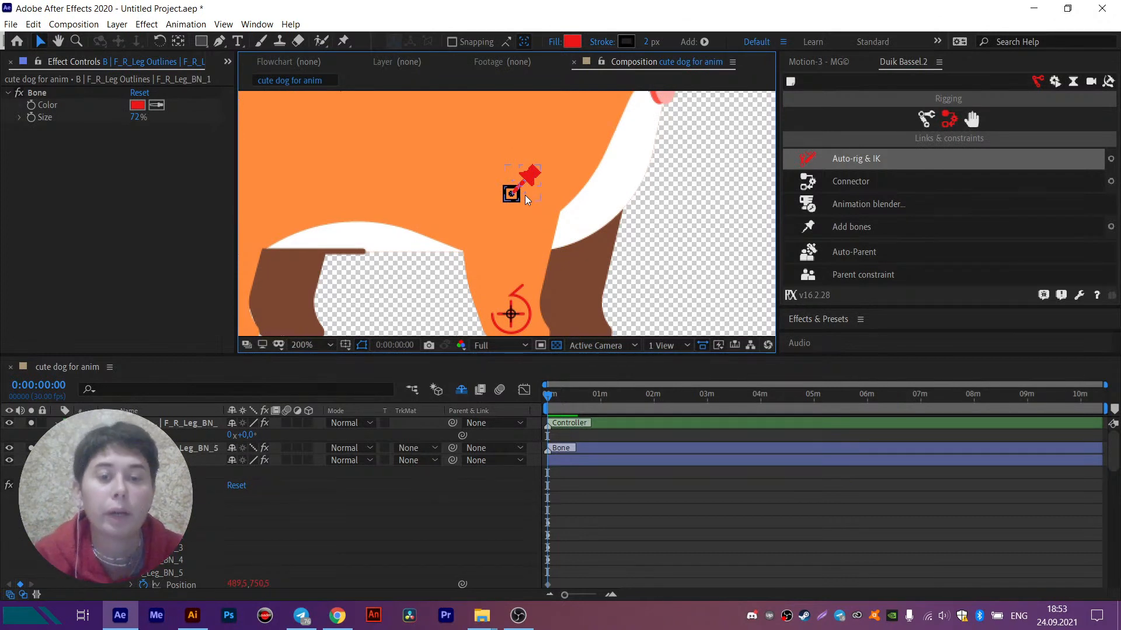
- Place the first puppet pin at the top of the brown B_R_Leg Outlines layer, on its anchor point
click(572, 286)
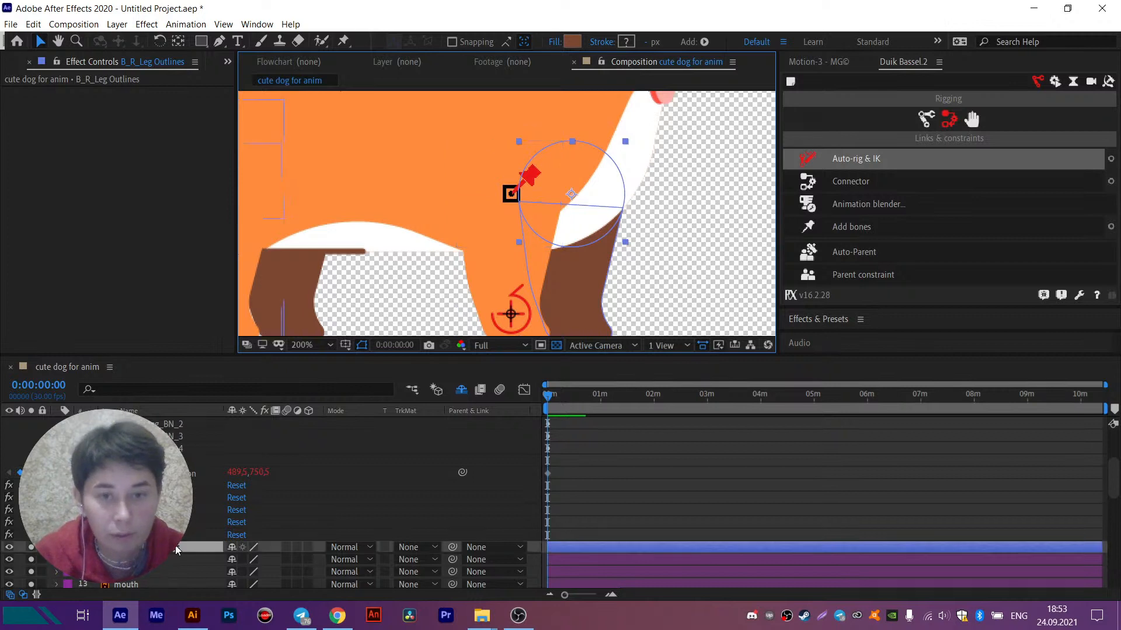
click(554, 260)
drag(553, 258, 594, 135)
click(625, 178)
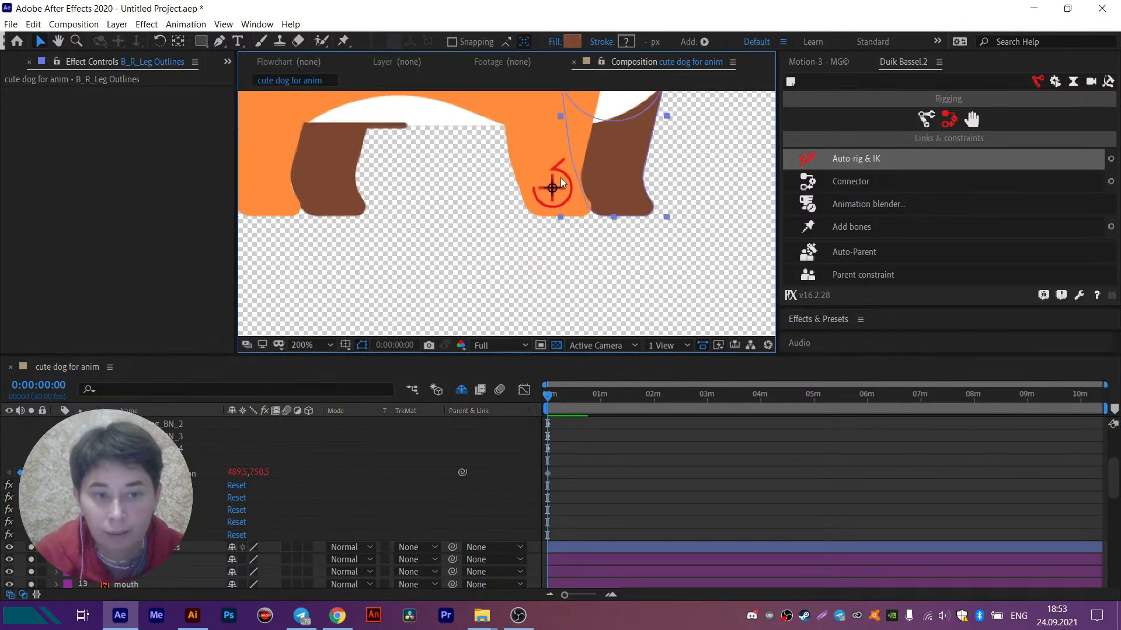
drag(548, 205, 520, 255)
click(520, 256)
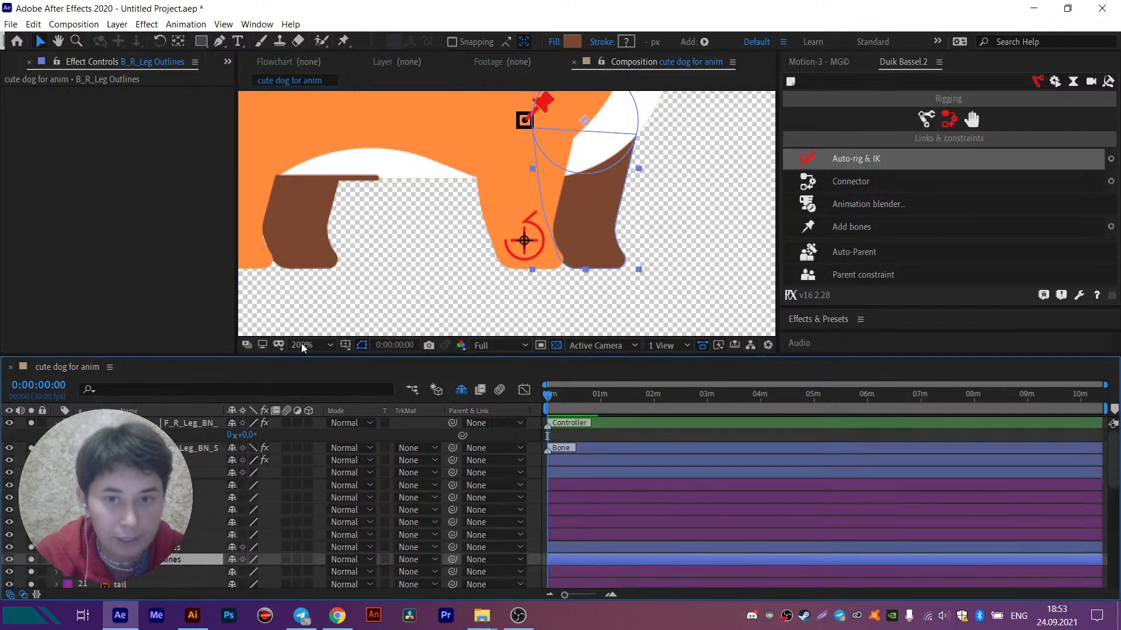
click(347, 41)
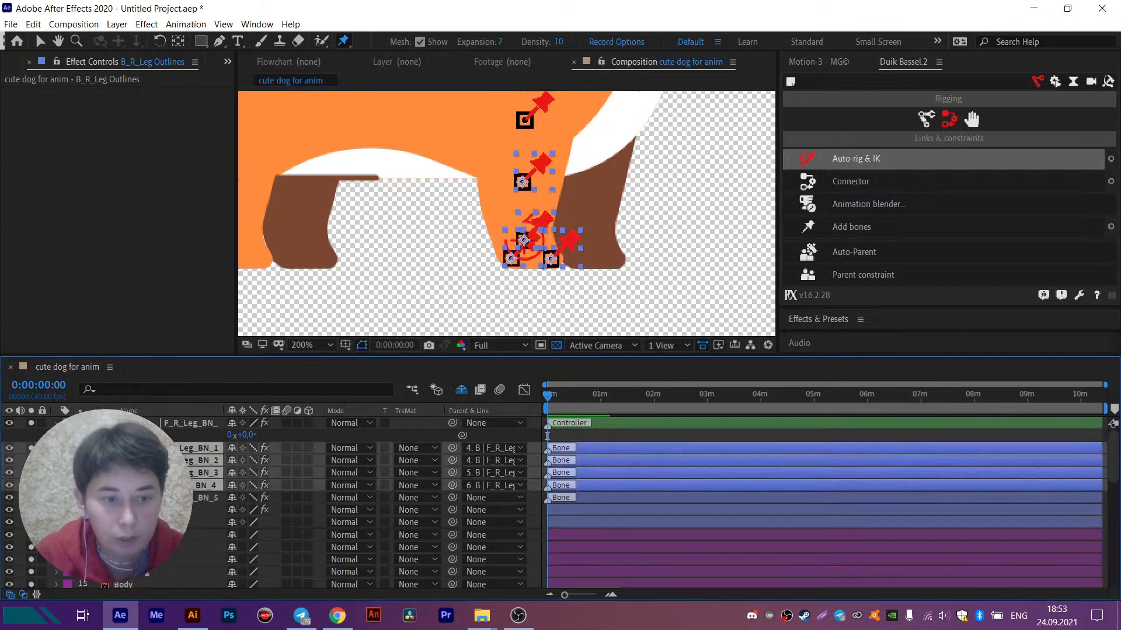
click(140, 535)
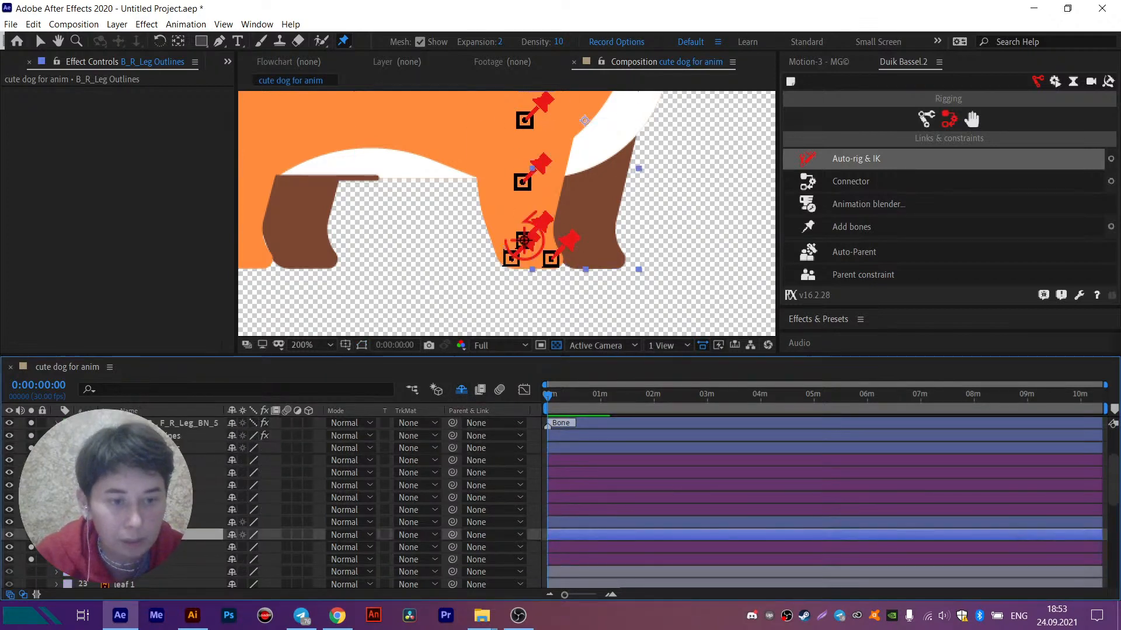
click(140, 522)
click(573, 269)
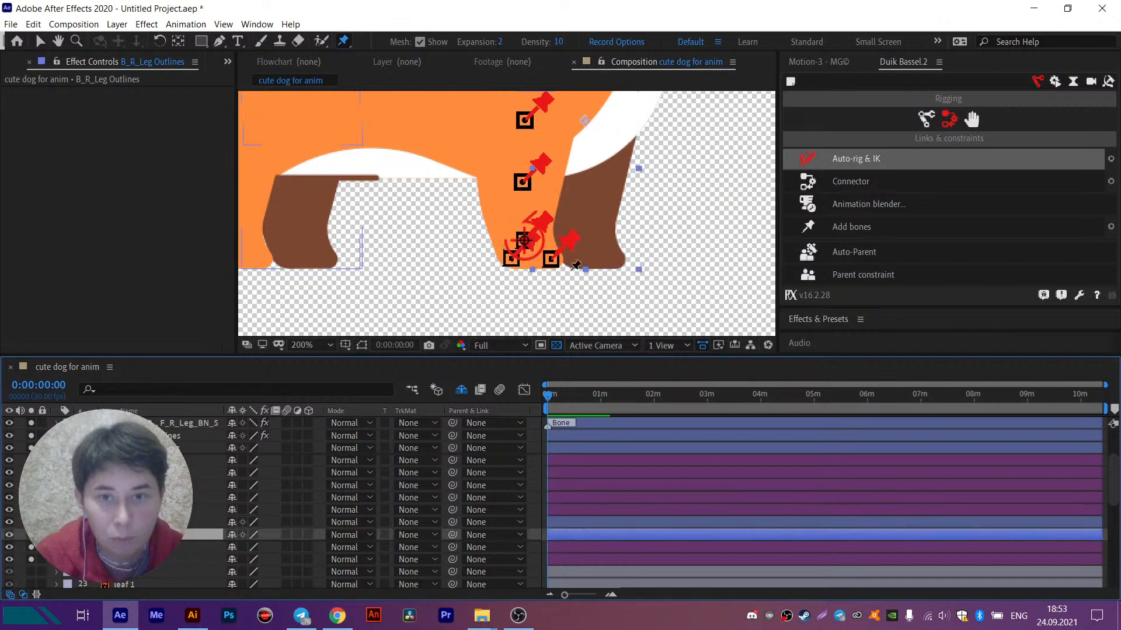
click(584, 121)
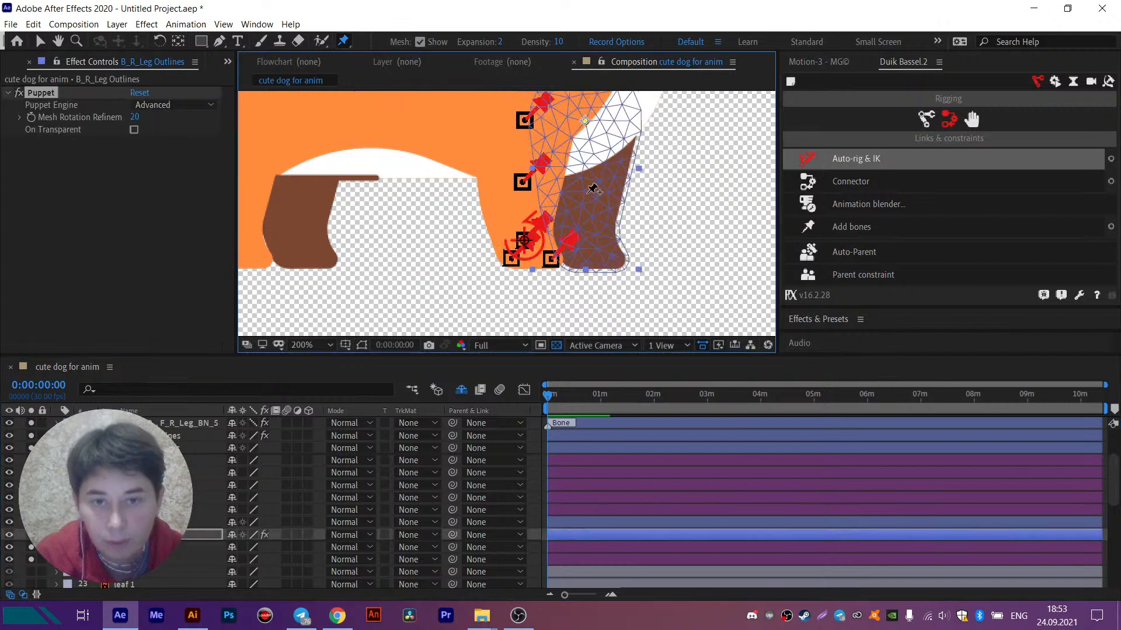
- Add a horizontal ruler guide through the orange front leg's middle bone and pin the brown leg at that height
scroll(590, 178, up, 1)
key(ctrl+r)
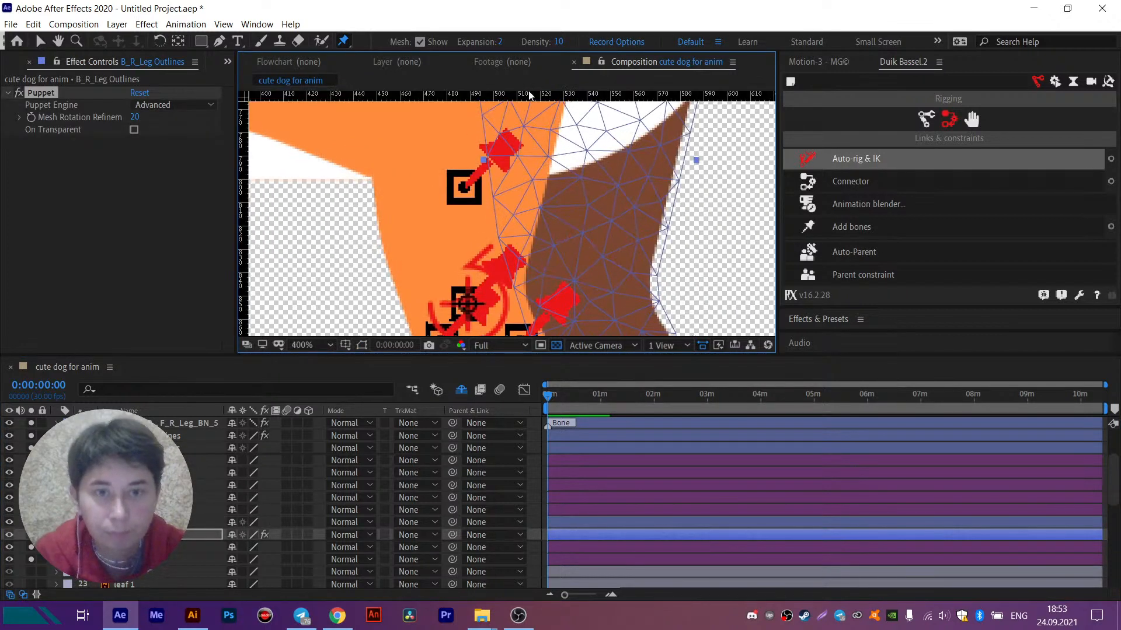
drag(526, 99, 465, 187)
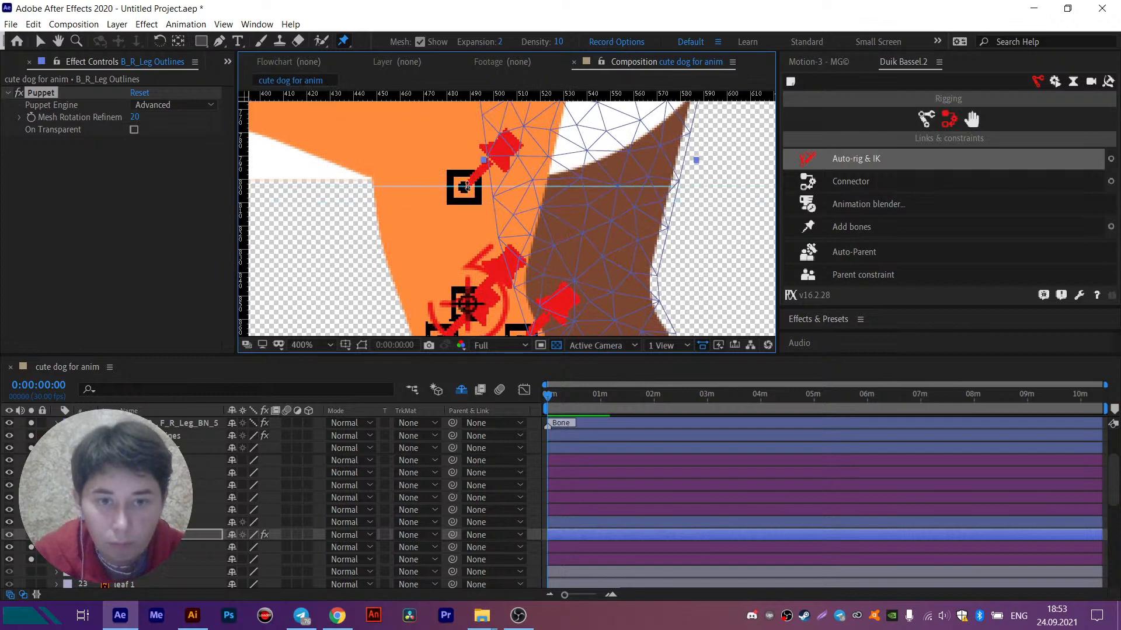
click(583, 187)
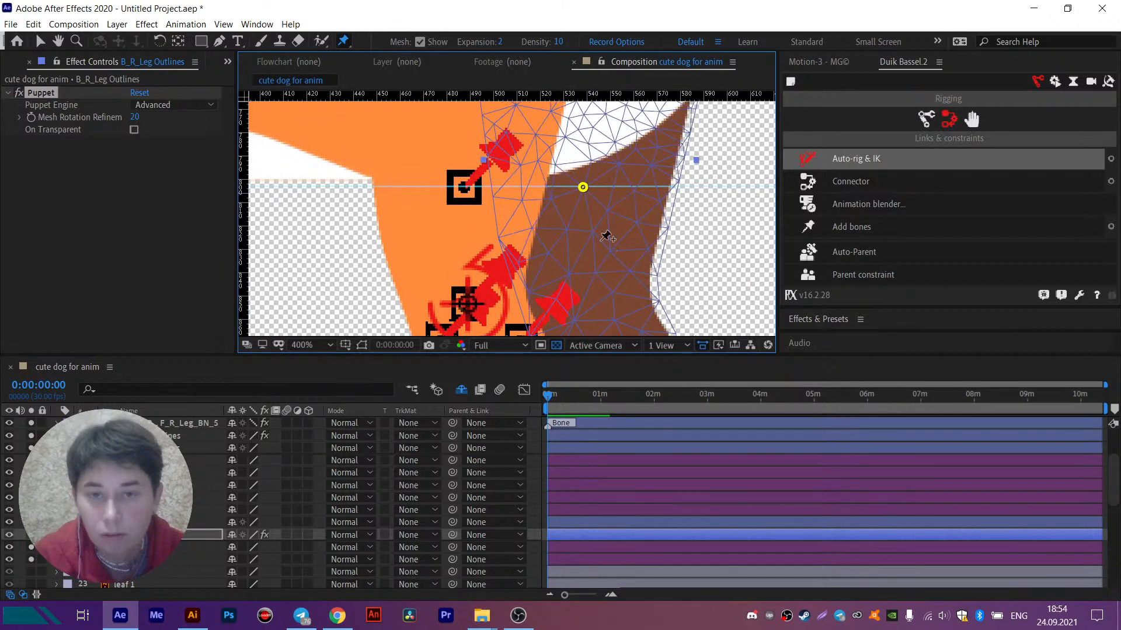
- Add a horizontal guide through the orange front leg's ankle bone and pin the brown leg's ankle at that height
drag(608, 237, 585, 179)
drag(506, 159, 456, 248)
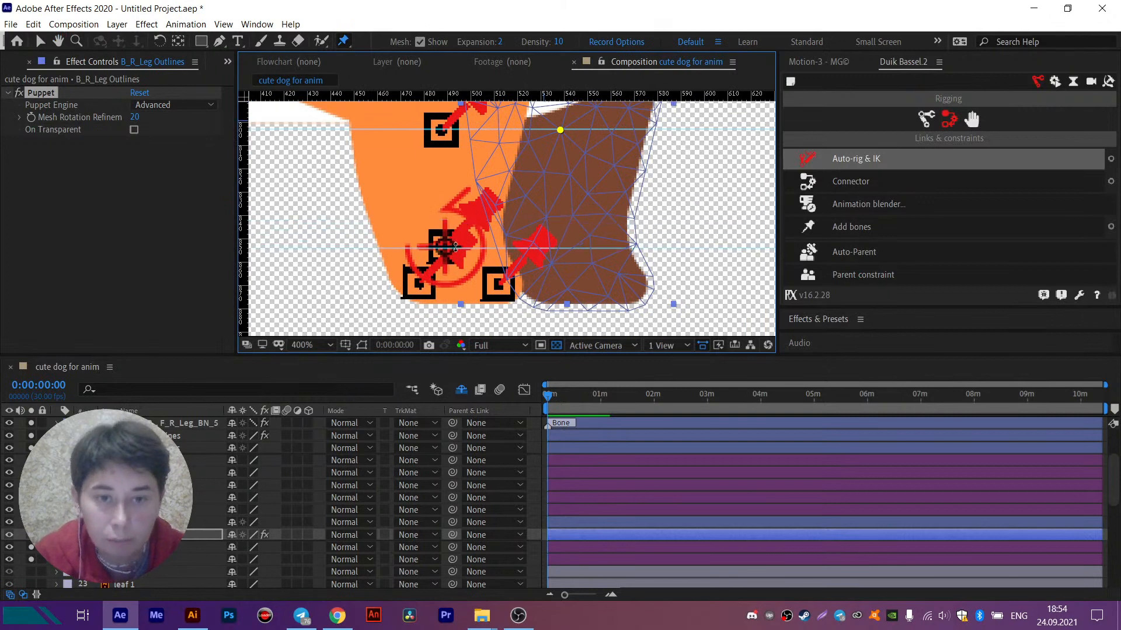
click(575, 248)
- Add a horizontal guide through the orange paw's two bones and pin the brown paw's front and back at that height
drag(518, 96, 467, 283)
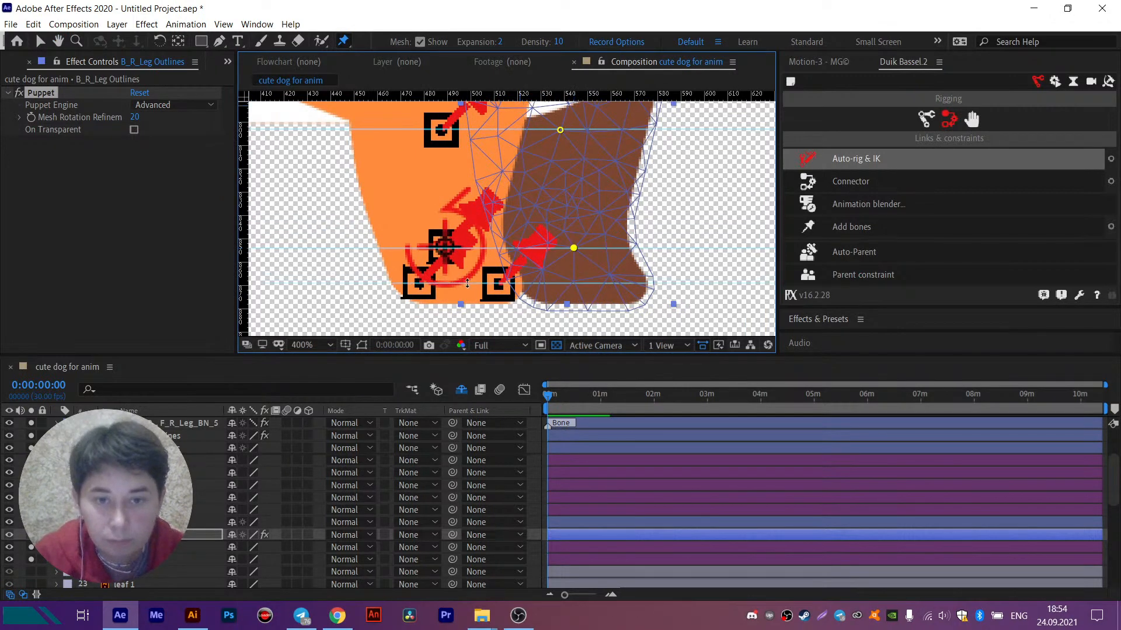
click(619, 286)
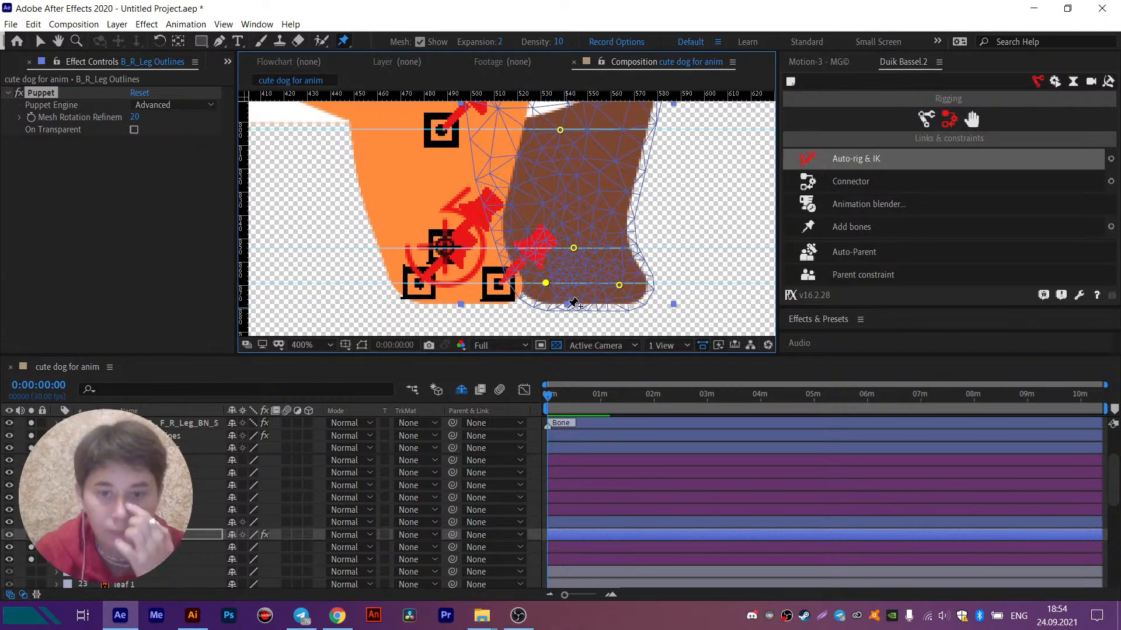
key(ctrl+z)
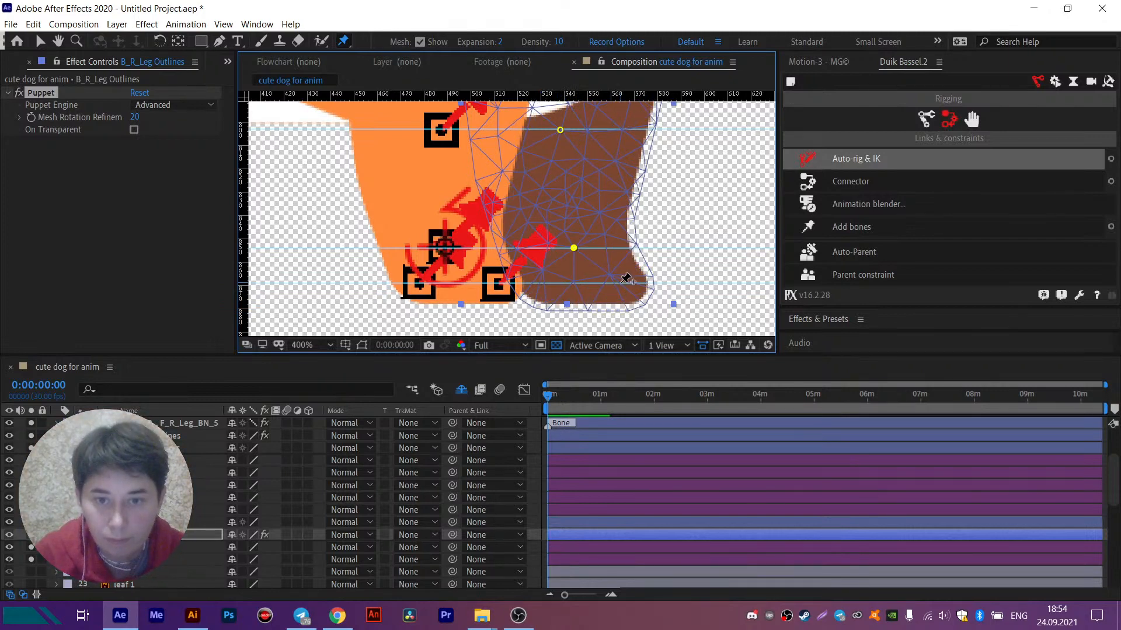
click(621, 283)
click(544, 284)
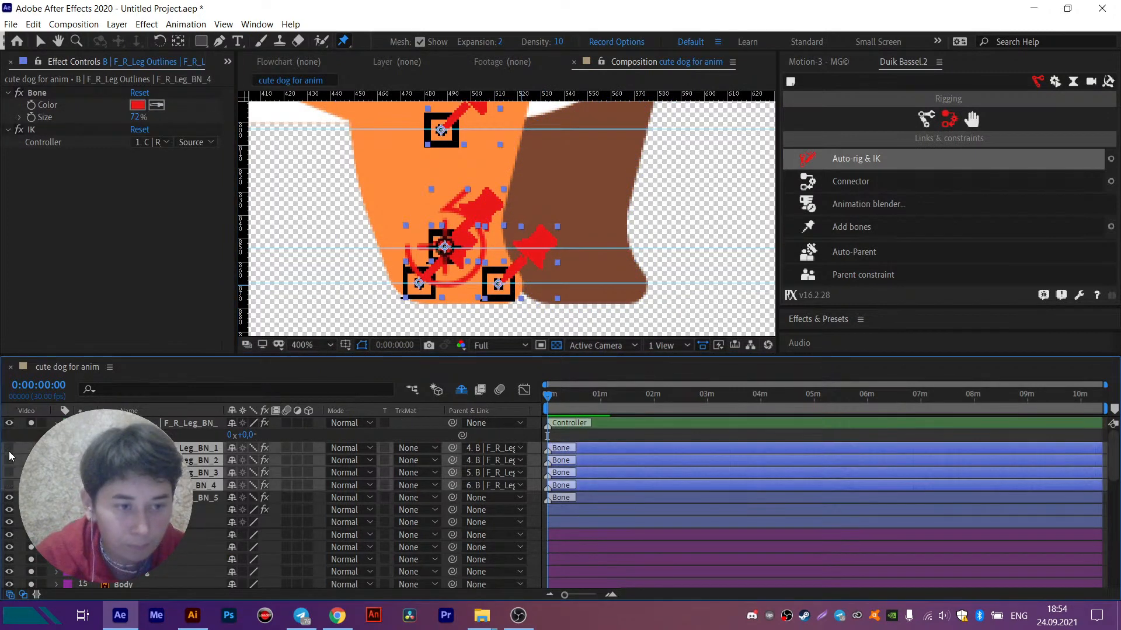
- Shy away the hidden bones F_R_Leg_BN_1 to BN_4 and list the keyframed puppet pins of the B_R_Leg Outlines layer
click(232, 448)
scroll(466, 210, down, 1)
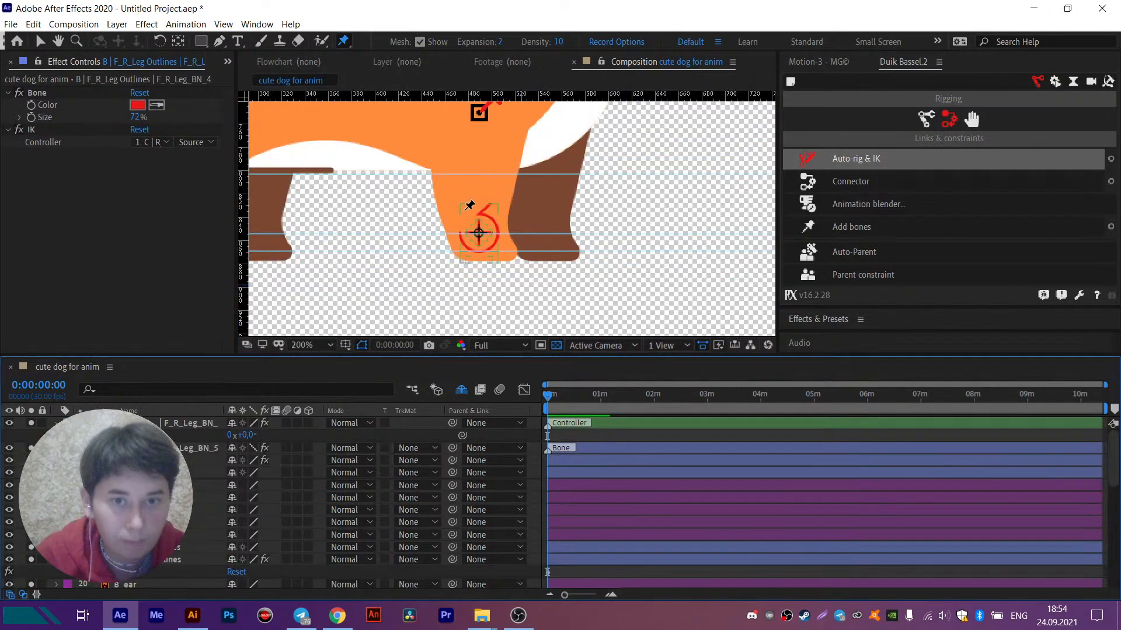
click(175, 559)
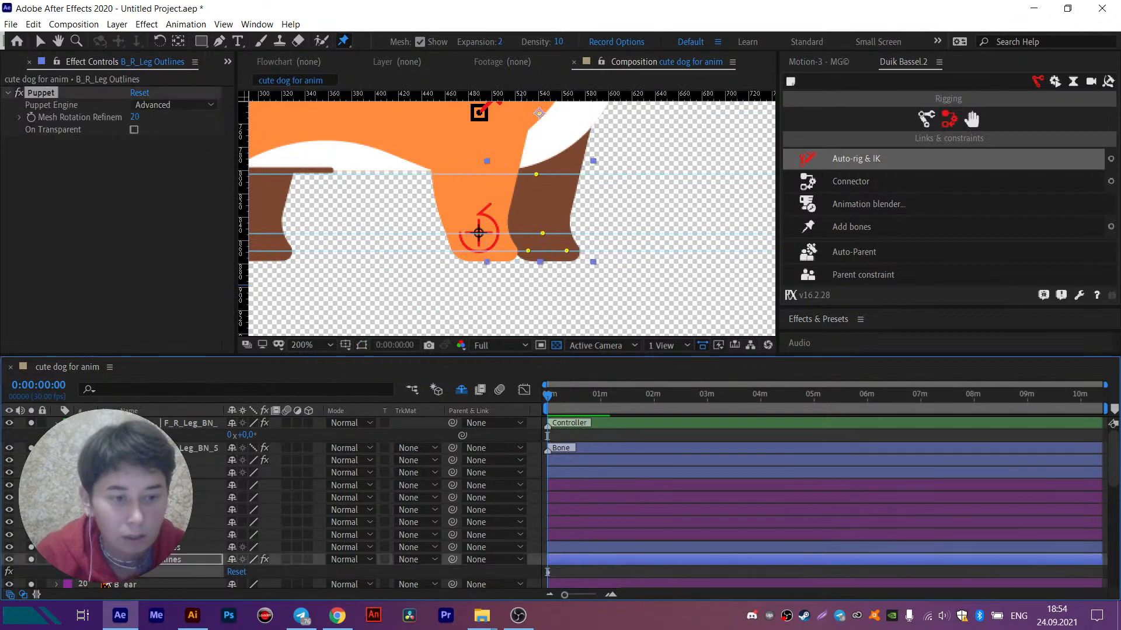
key(u)
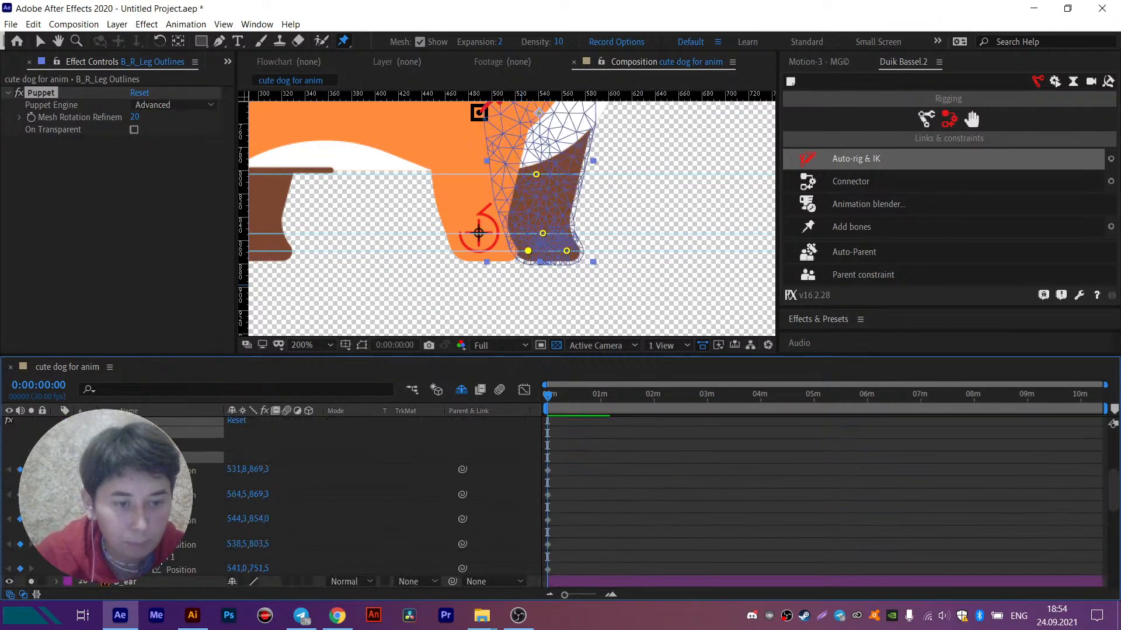
- Batch-rename the brown leg's puppet pins with Duik using prefix B_R_, name Leg_ and suffix BN_, numbered from 1
click(1108, 81)
click(849, 119)
click(795, 206)
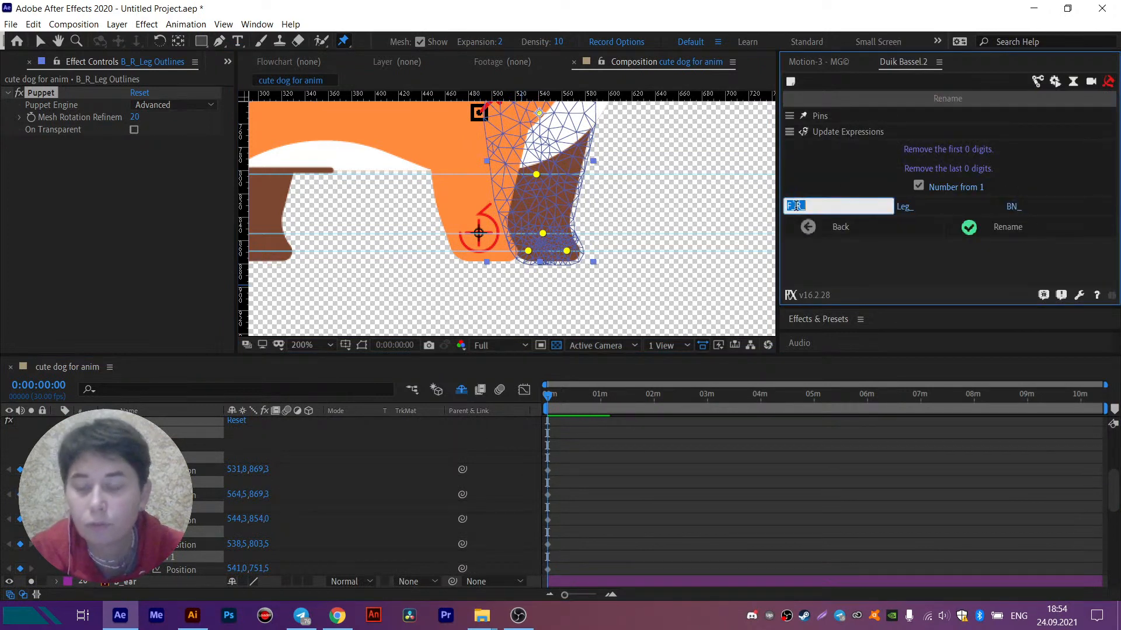
key(BackSpace)
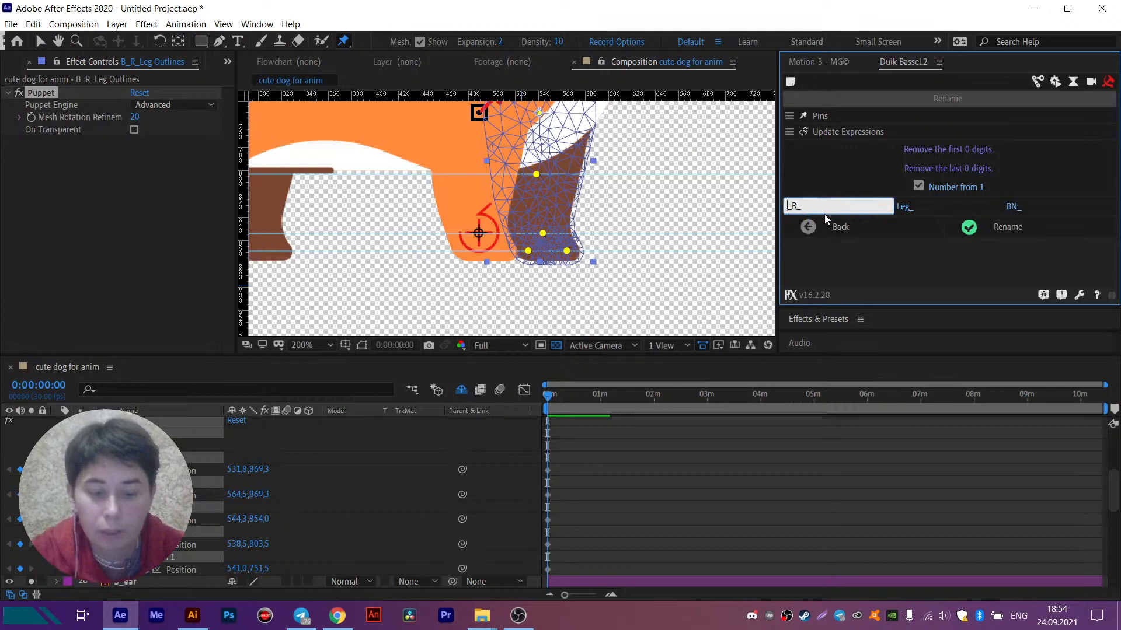
text(B)
click(994, 231)
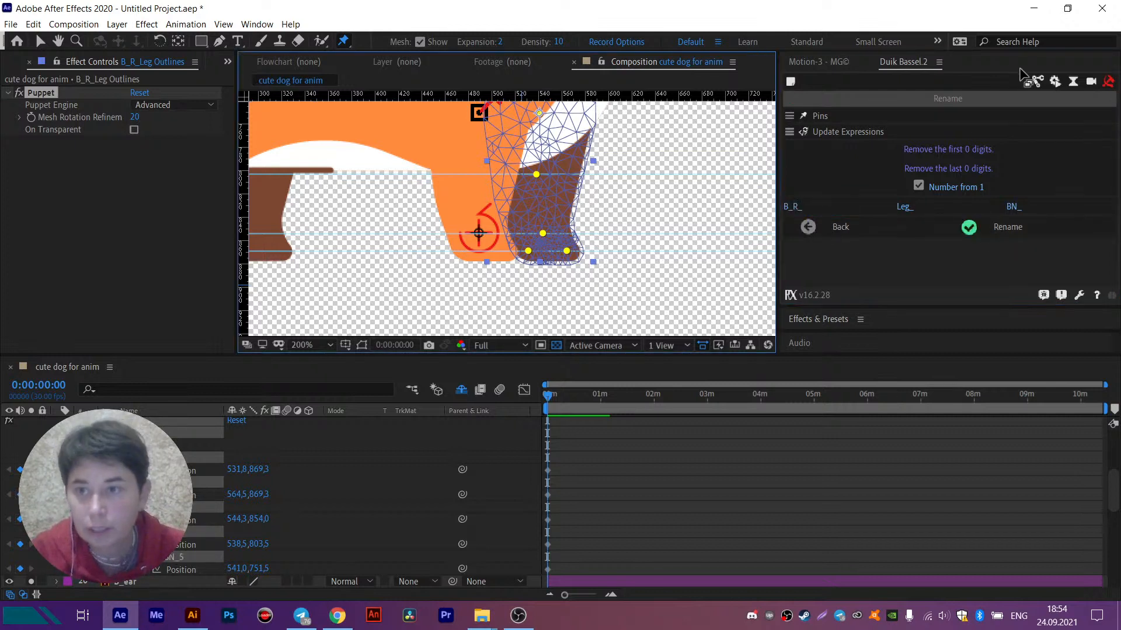
- Add Duik bones to the B_R_Leg pins and parent BN_1 and BN_2 to BN_3, BN_3 to BN_4, and BN_4 to BN_5
click(1037, 81)
click(838, 230)
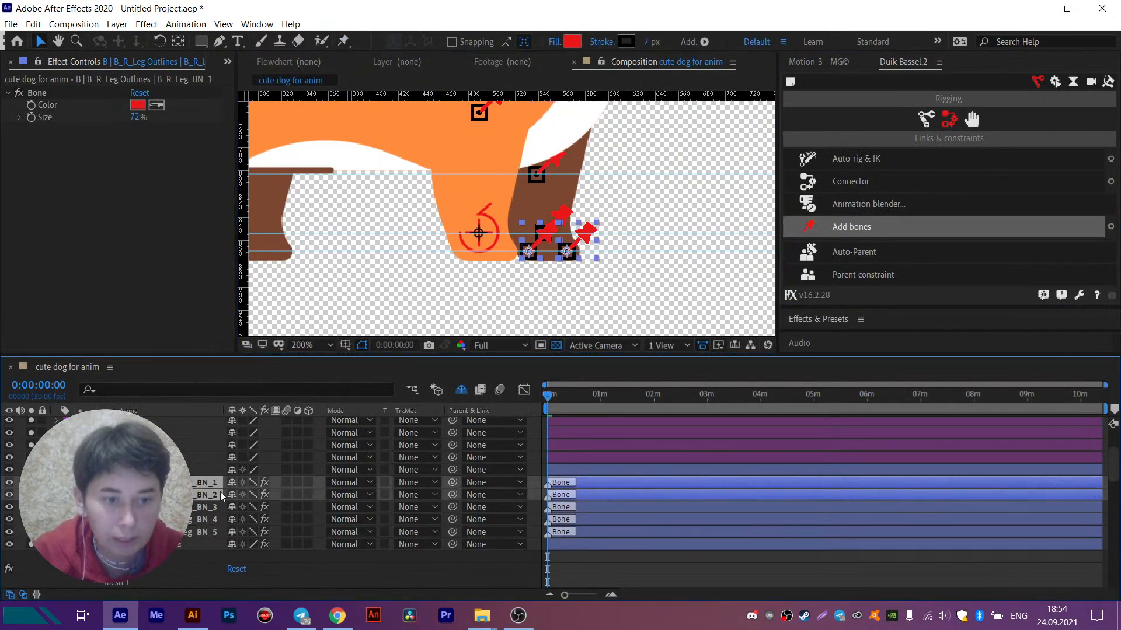
drag(452, 482, 185, 507)
click(185, 507)
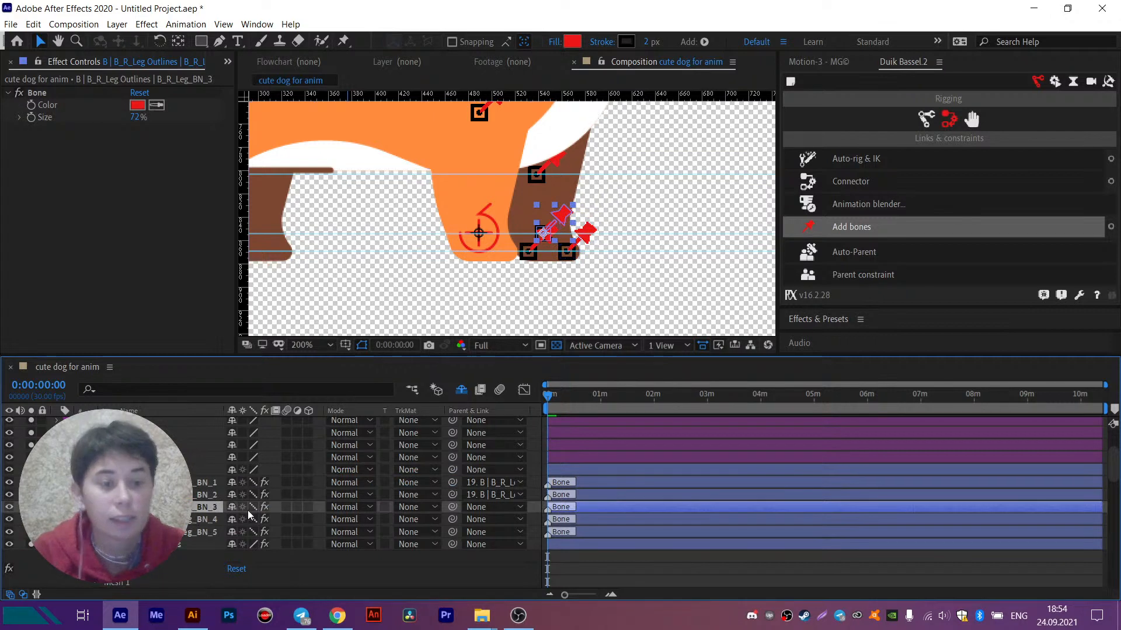
drag(453, 507, 190, 520)
click(190, 519)
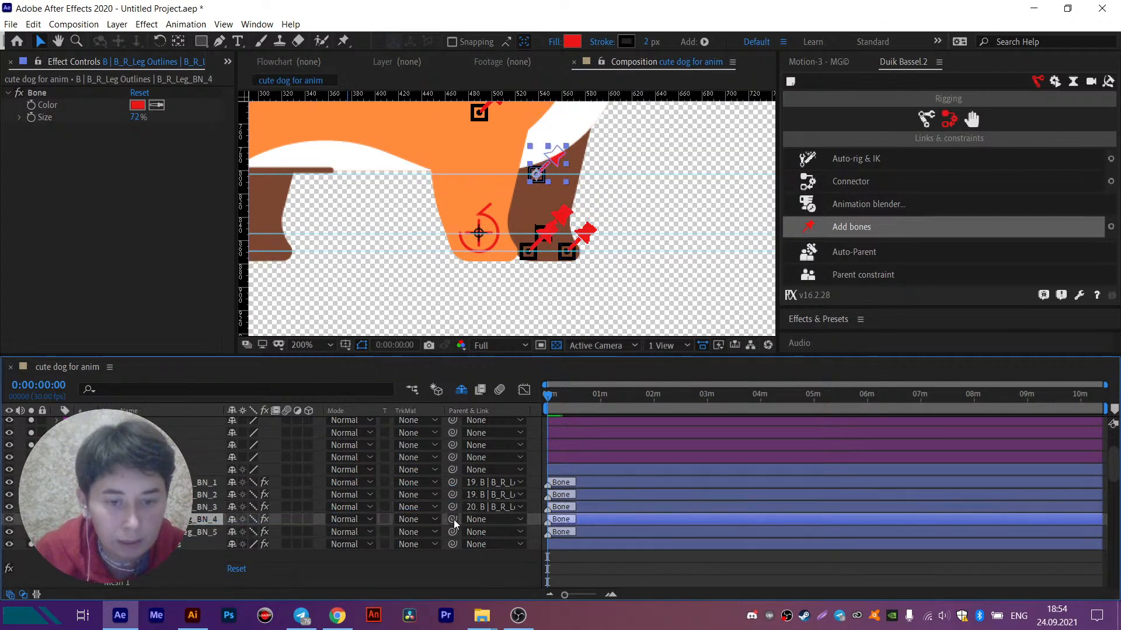
drag(453, 519, 194, 532)
click(194, 532)
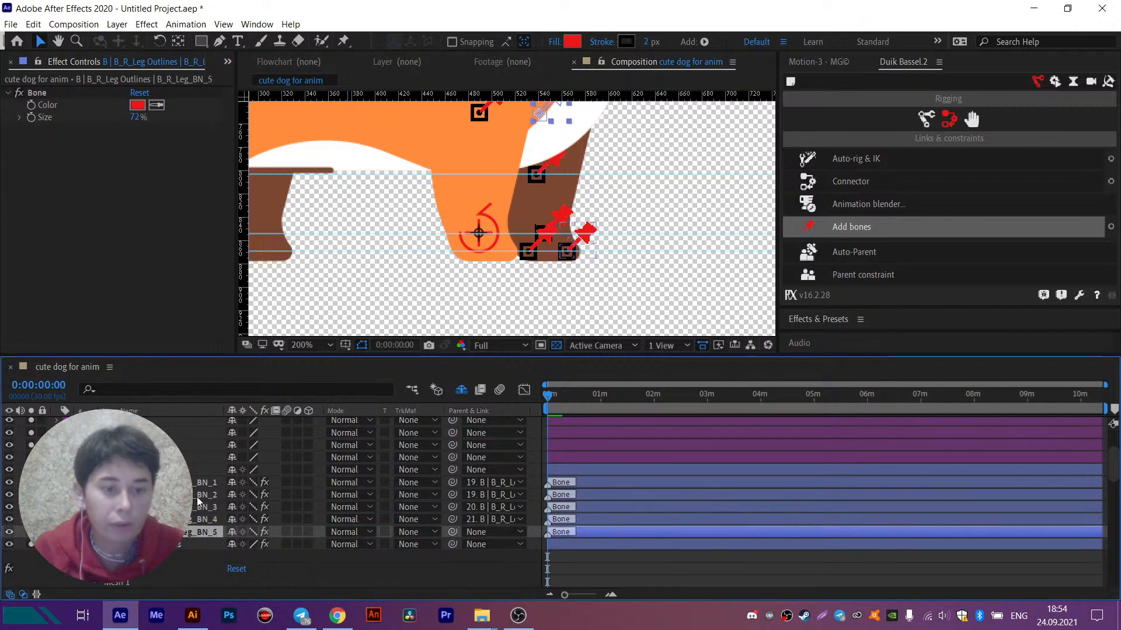
- Create an IK controller for bones B_R_Leg_BN_3 to BN_5 with Auto-rig & IK and turn off its Draw guides option
shift+click(199, 507)
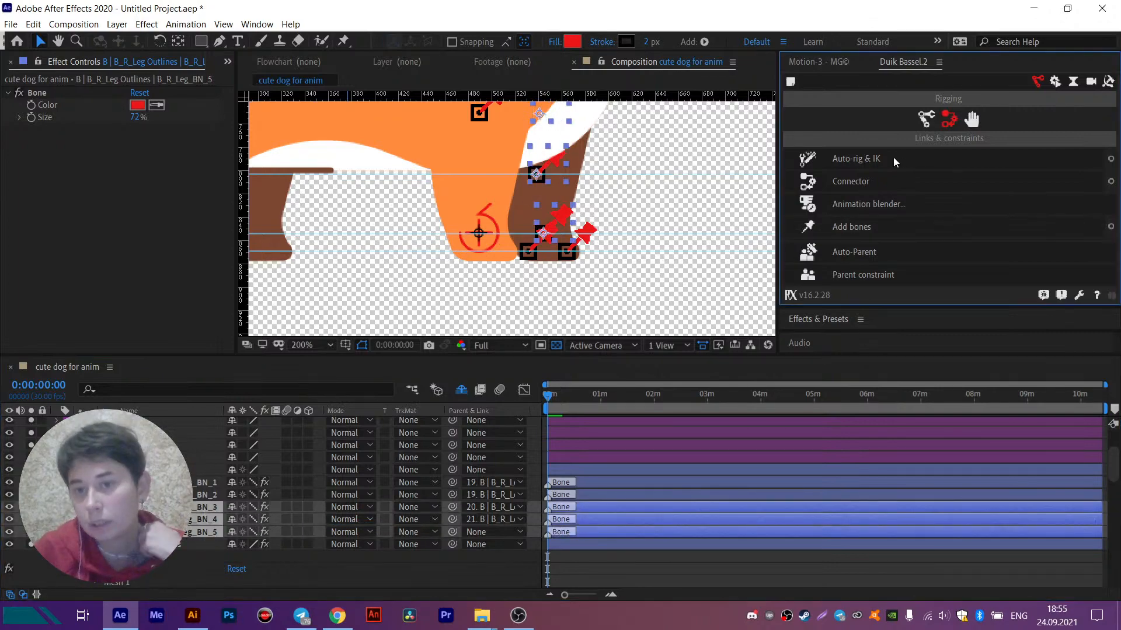
click(868, 159)
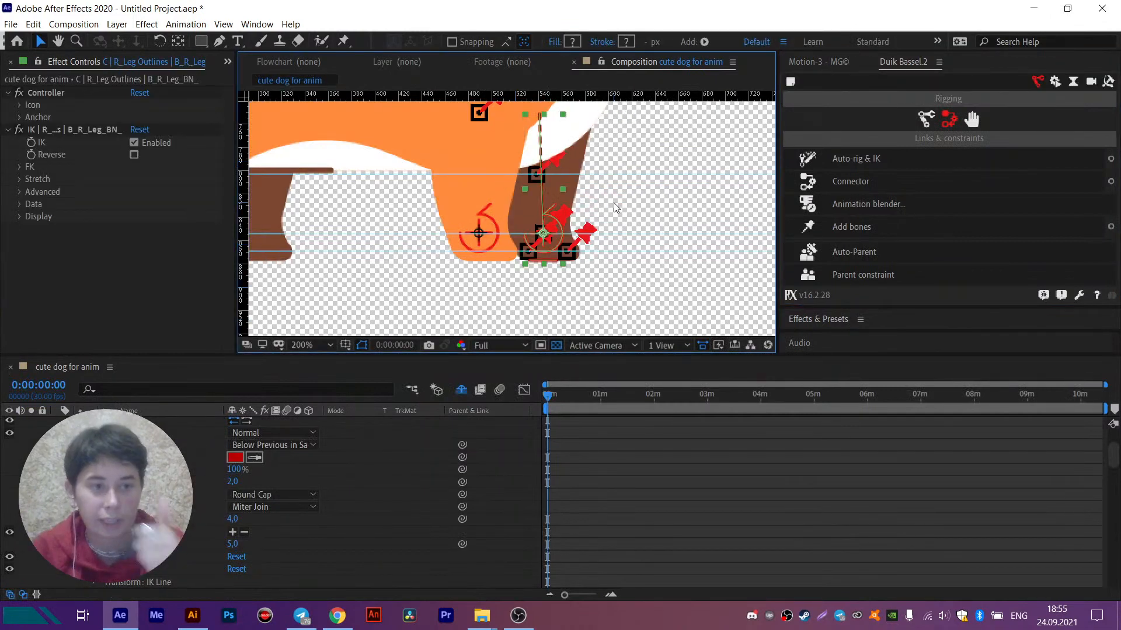
click(21, 216)
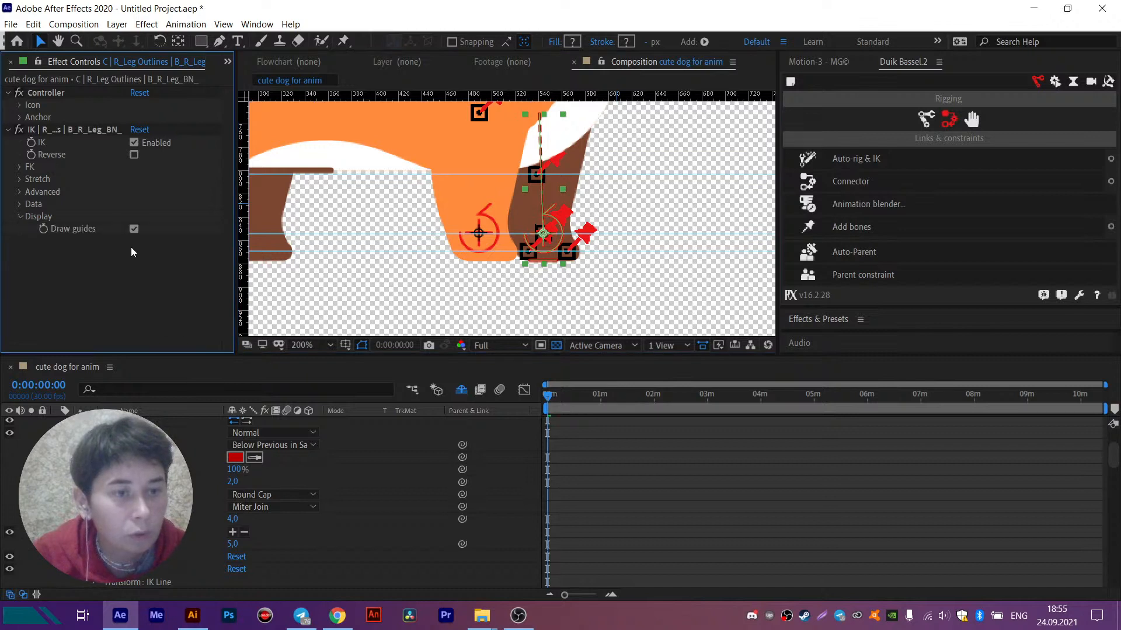
scroll(146, 502, up, 2)
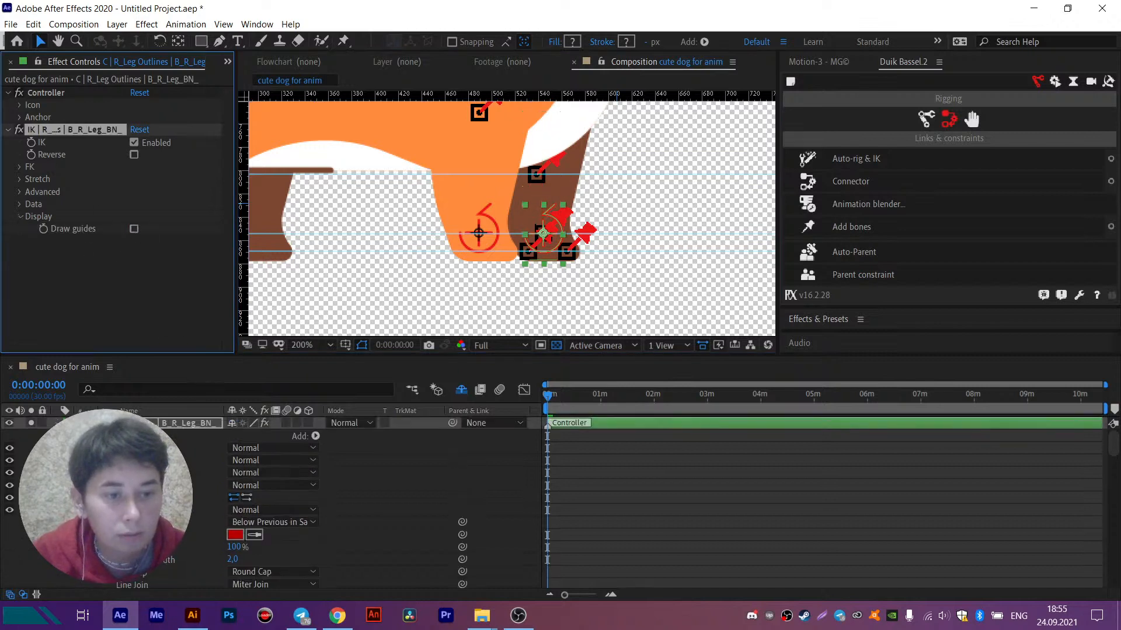
click(57, 423)
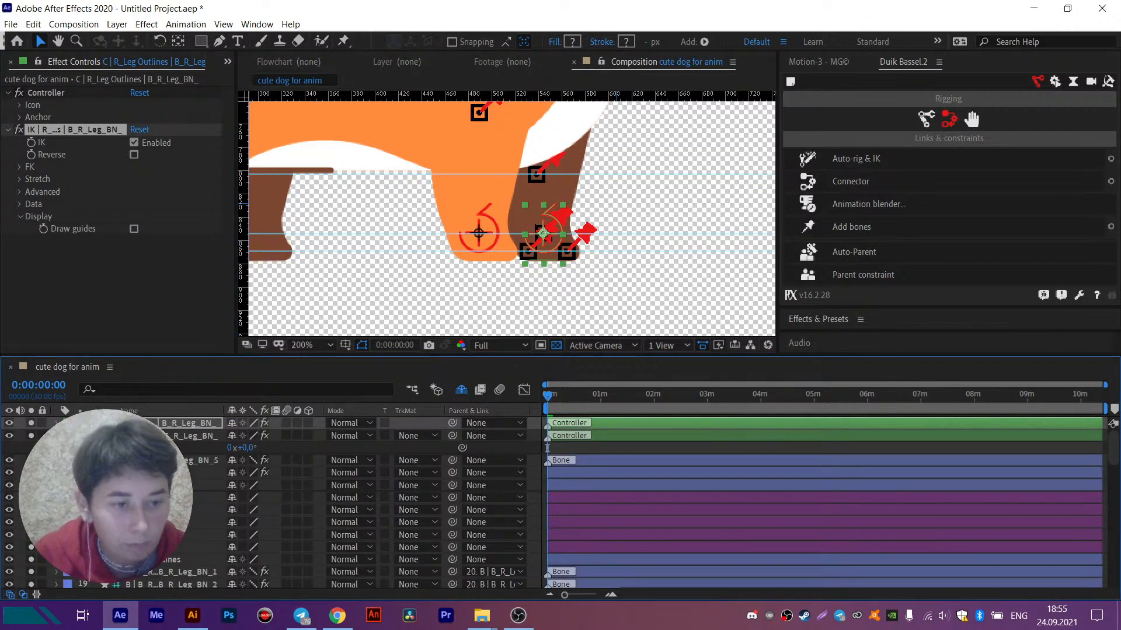
- Hide the bones B_R_Leg_BN_1 to BN_4 and mark them as shy
scroll(292, 502, down, 3)
click(533, 232)
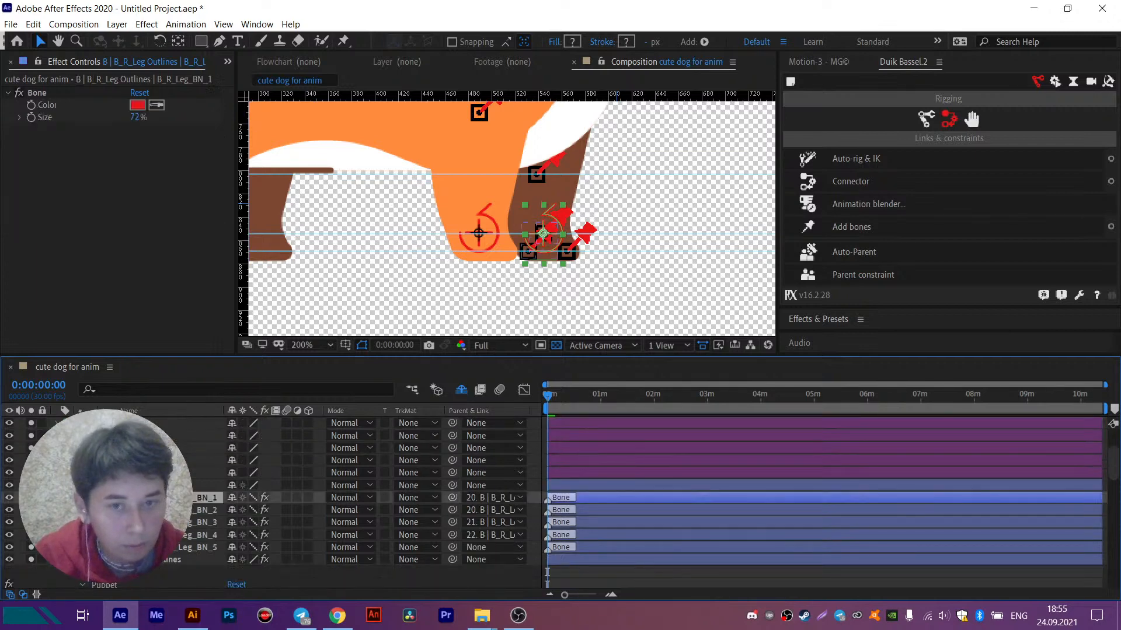
scroll(532, 232, down, 2)
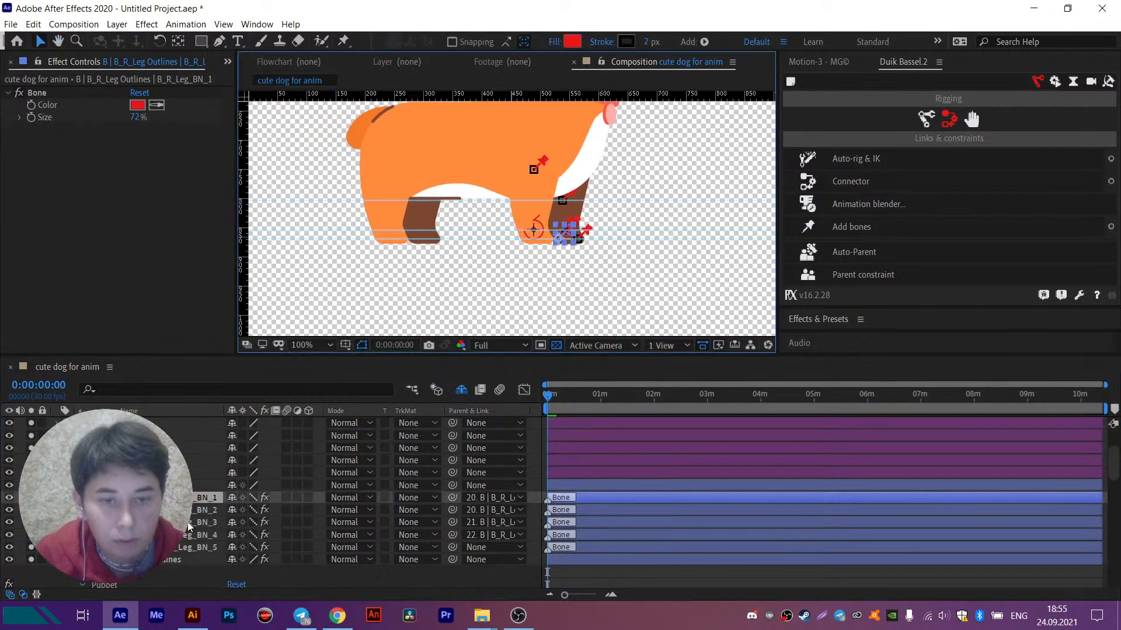
click(569, 165)
click(204, 498)
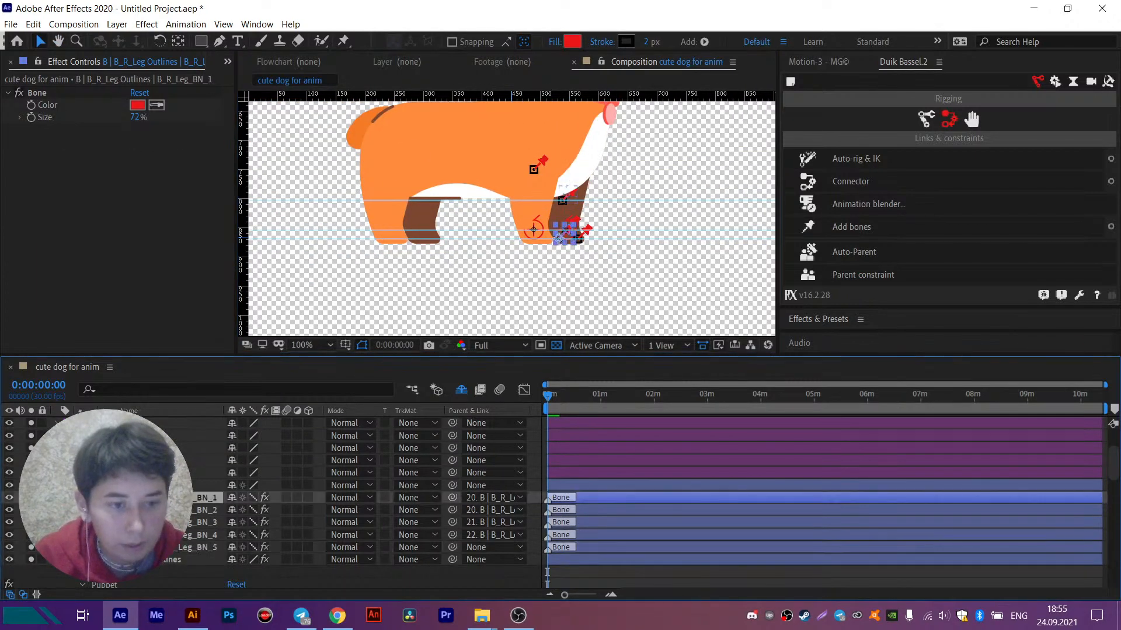
shift+click(205, 536)
key(ctrl+shift+a)
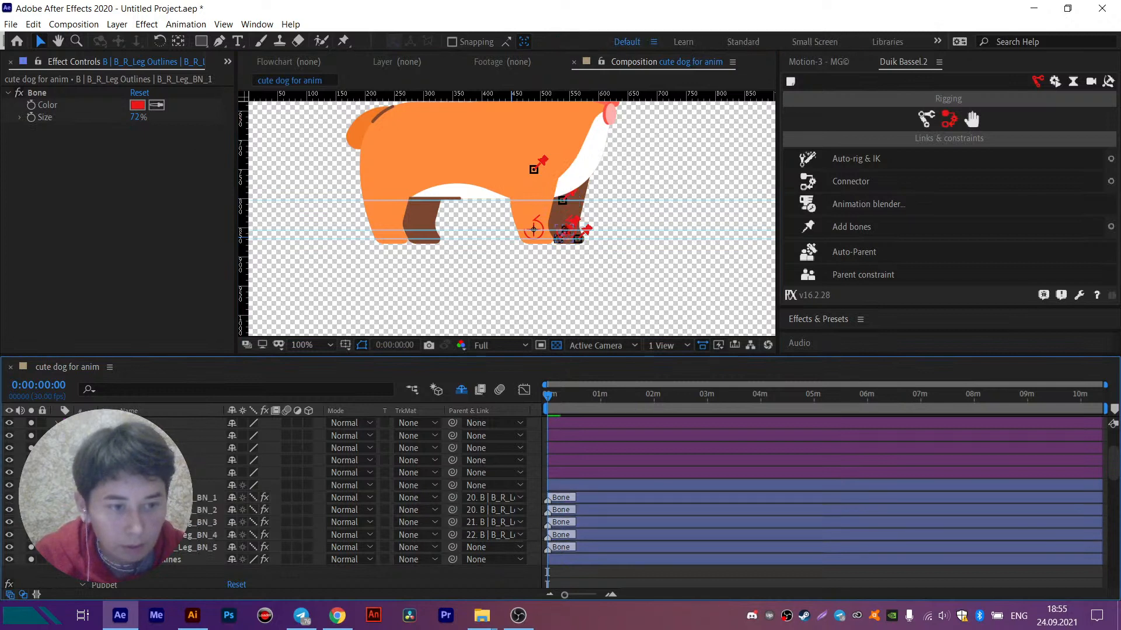
click(205, 498)
shift+click(204, 535)
drag(9, 498, 8, 535)
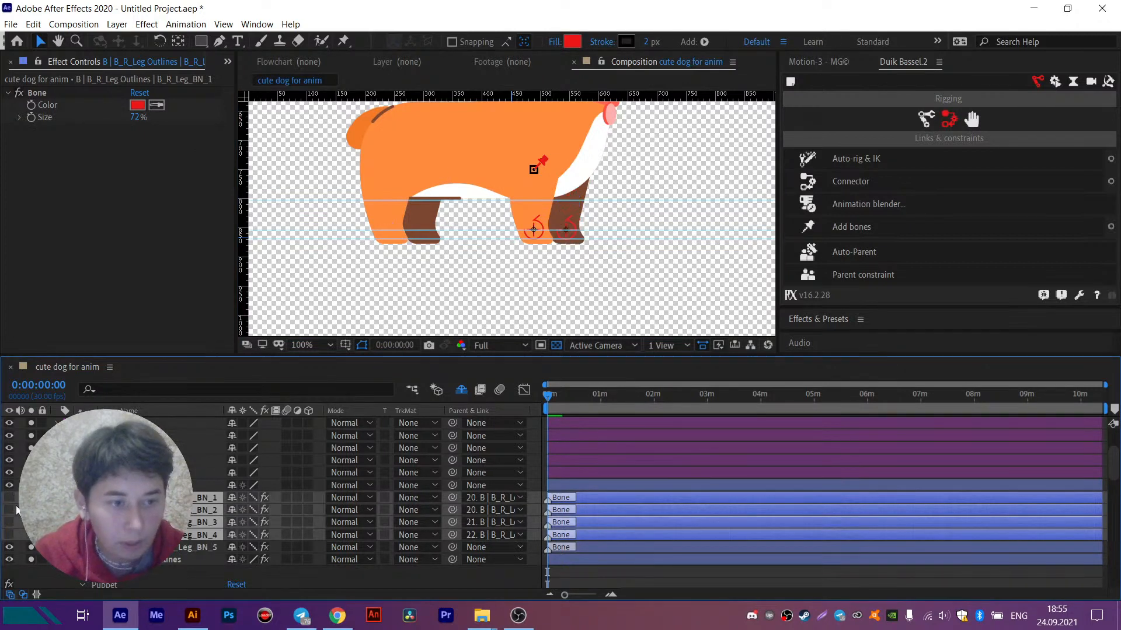
click(232, 501)
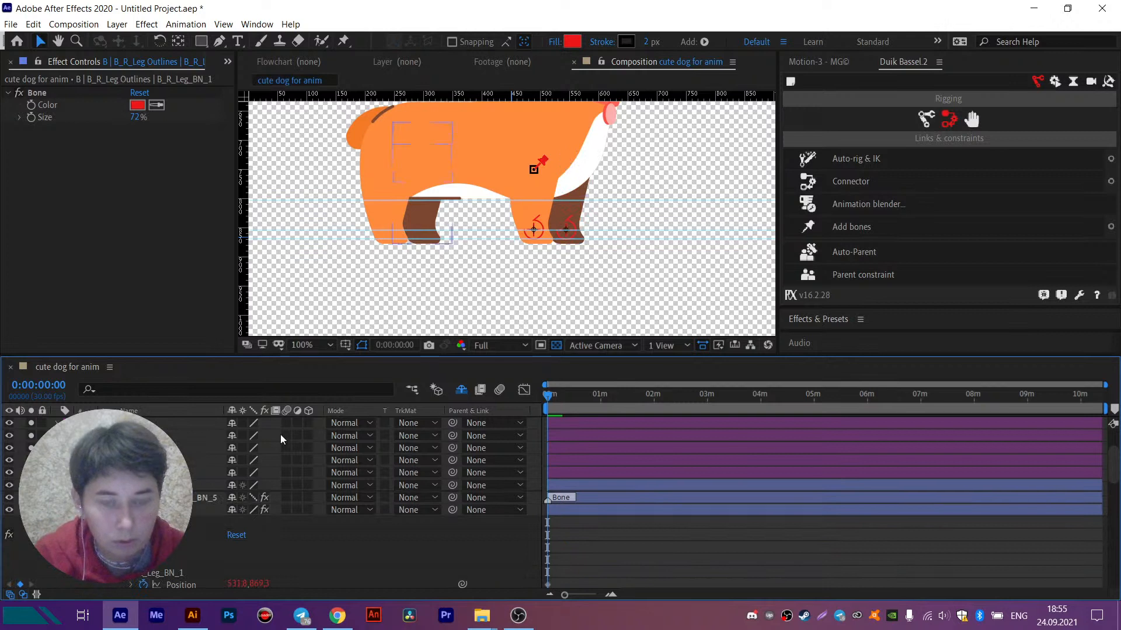
click(369, 153)
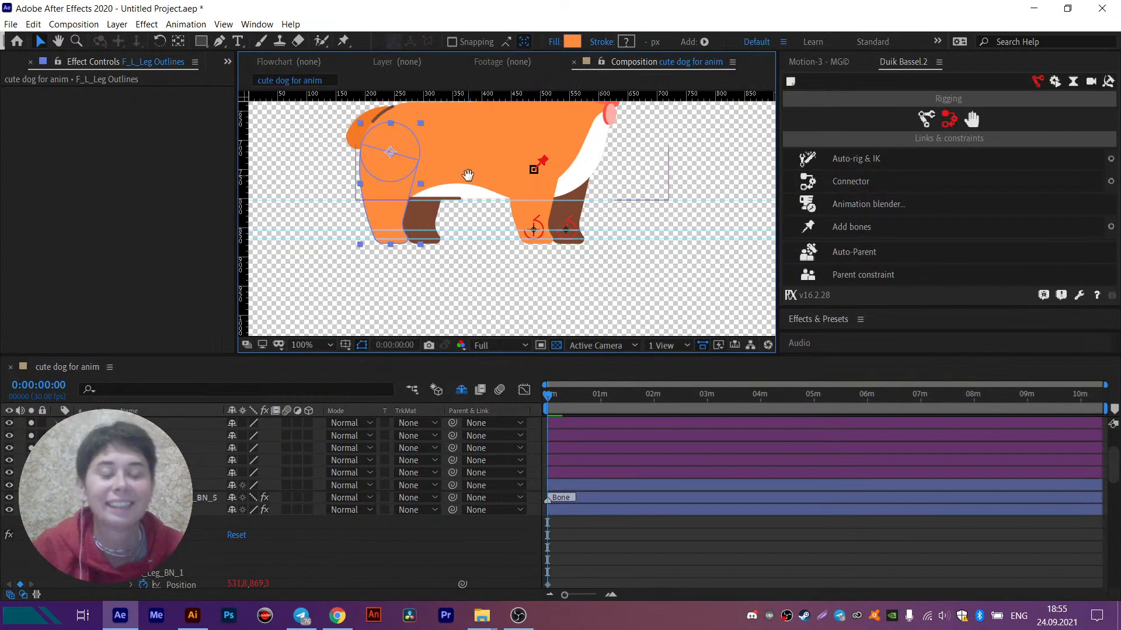
drag(468, 175, 497, 216)
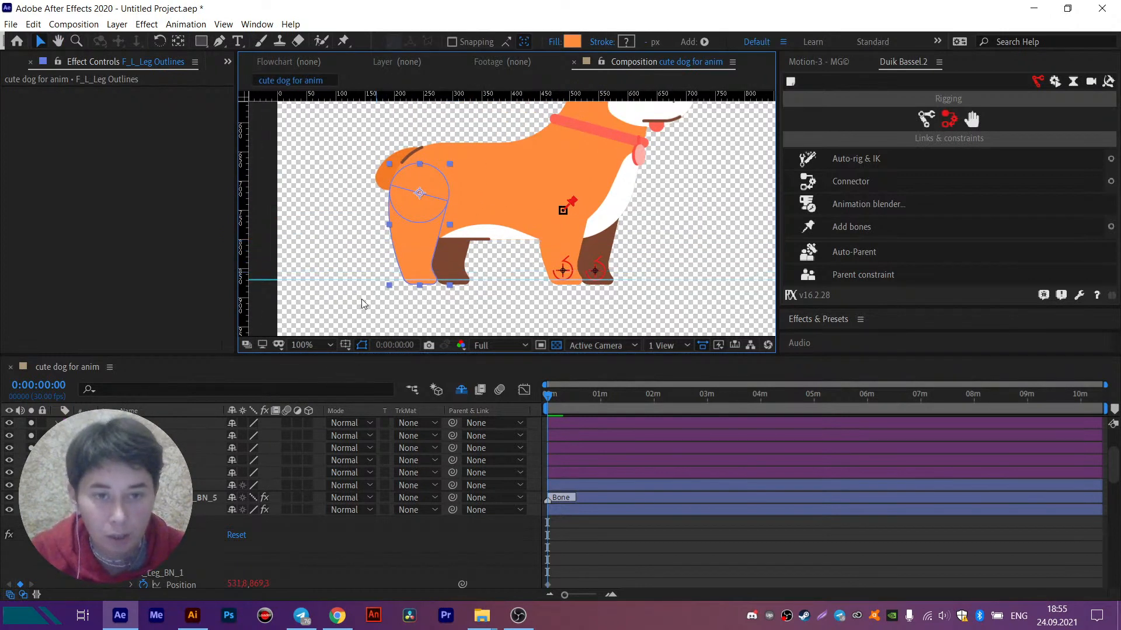
scroll(379, 502, up, 3)
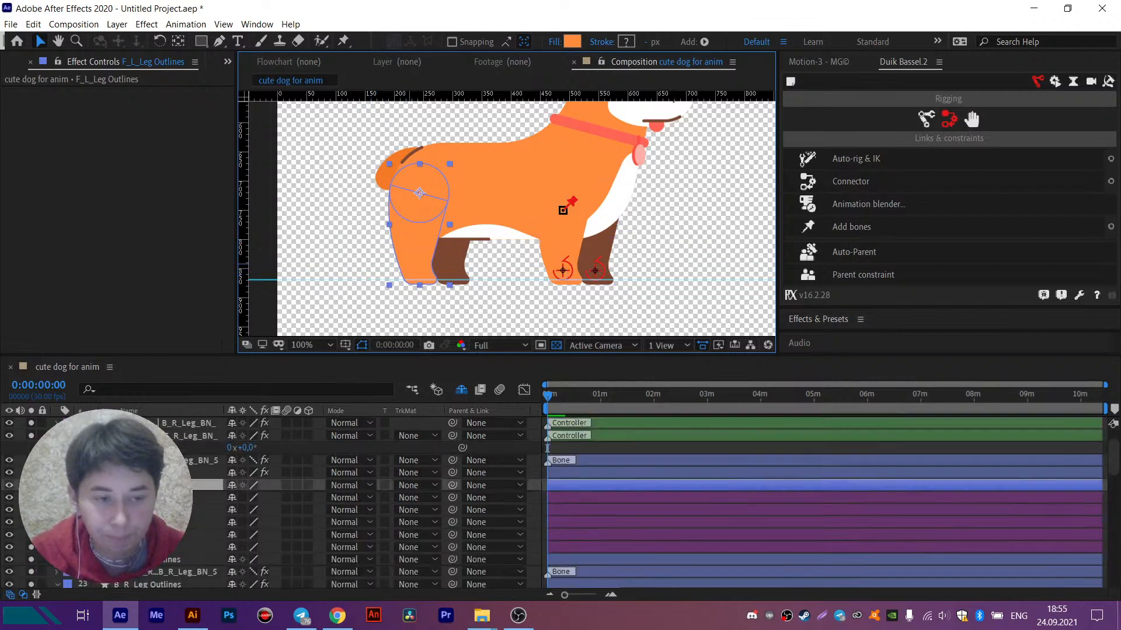
click(343, 41)
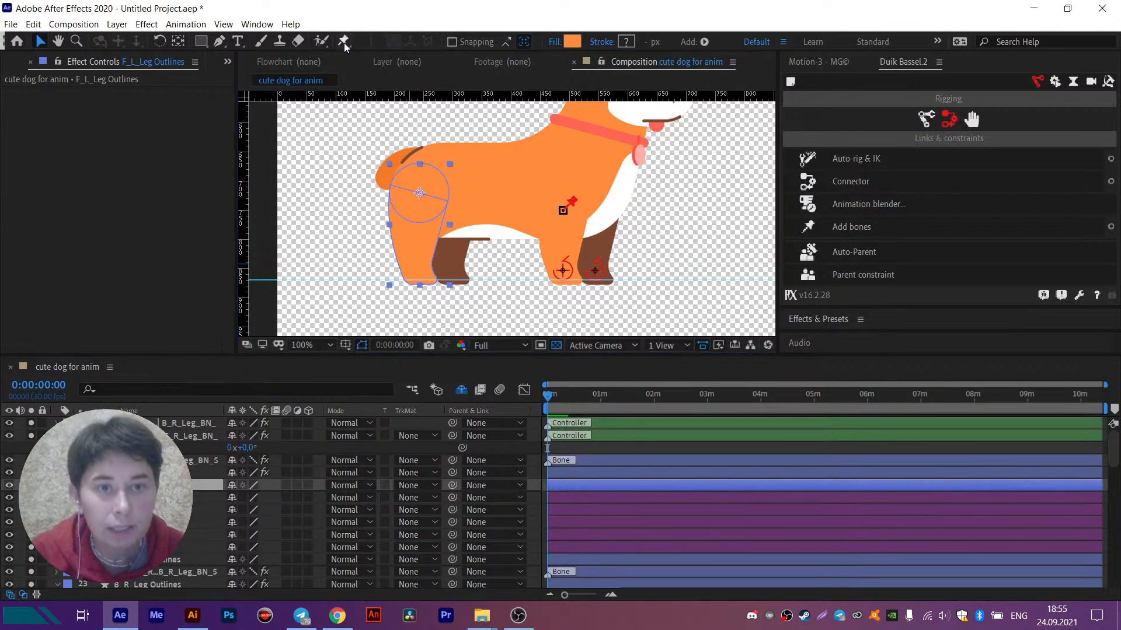
click(420, 193)
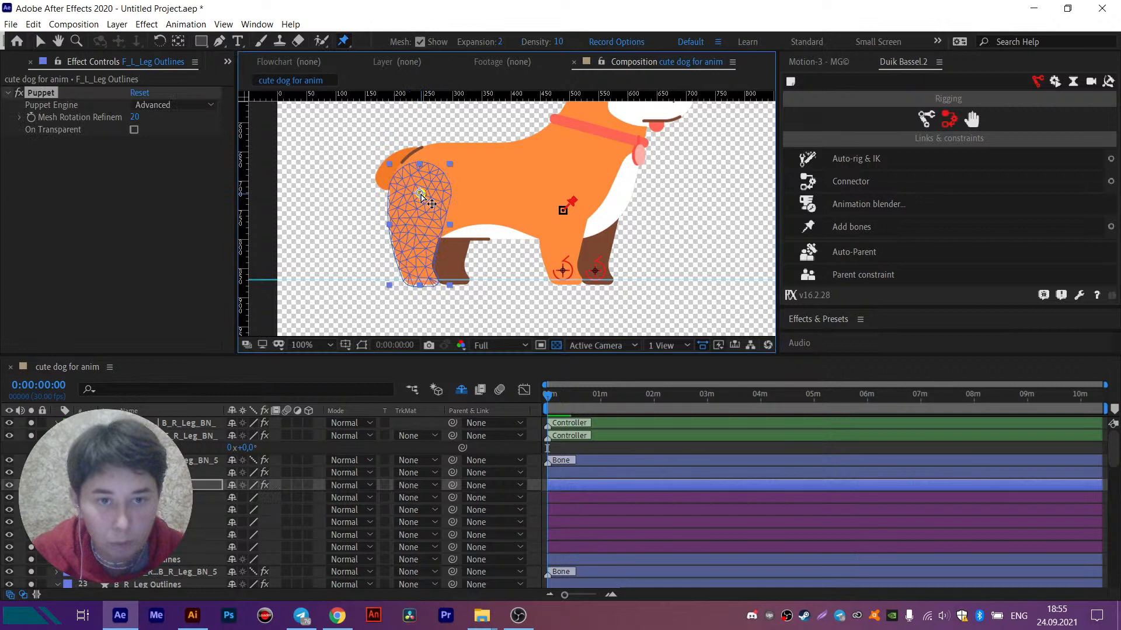
click(414, 226)
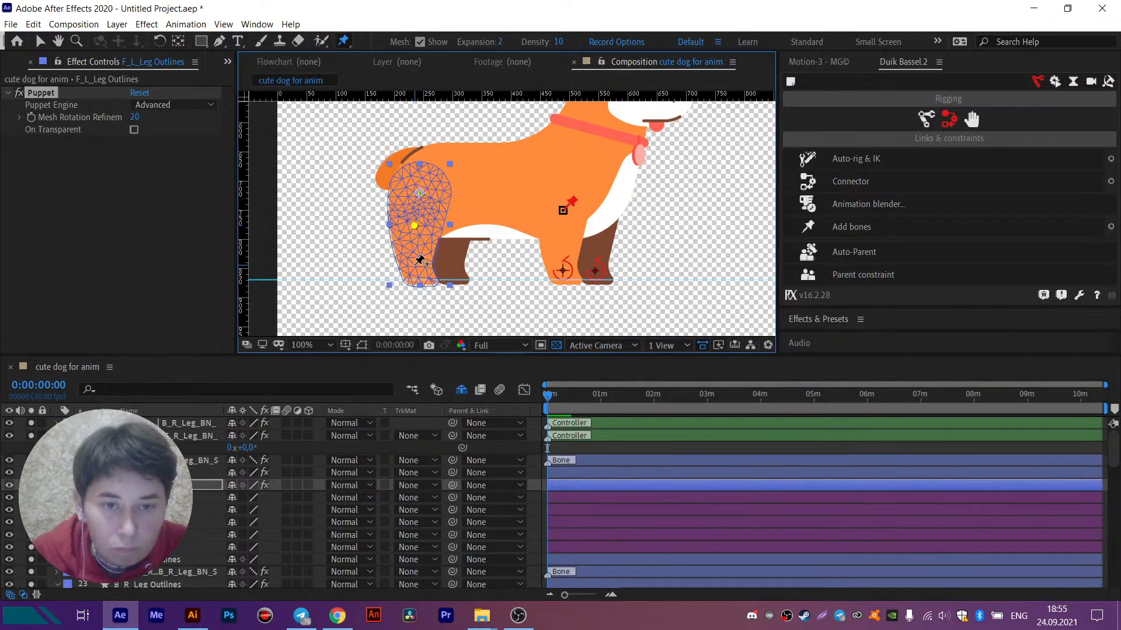
click(415, 265)
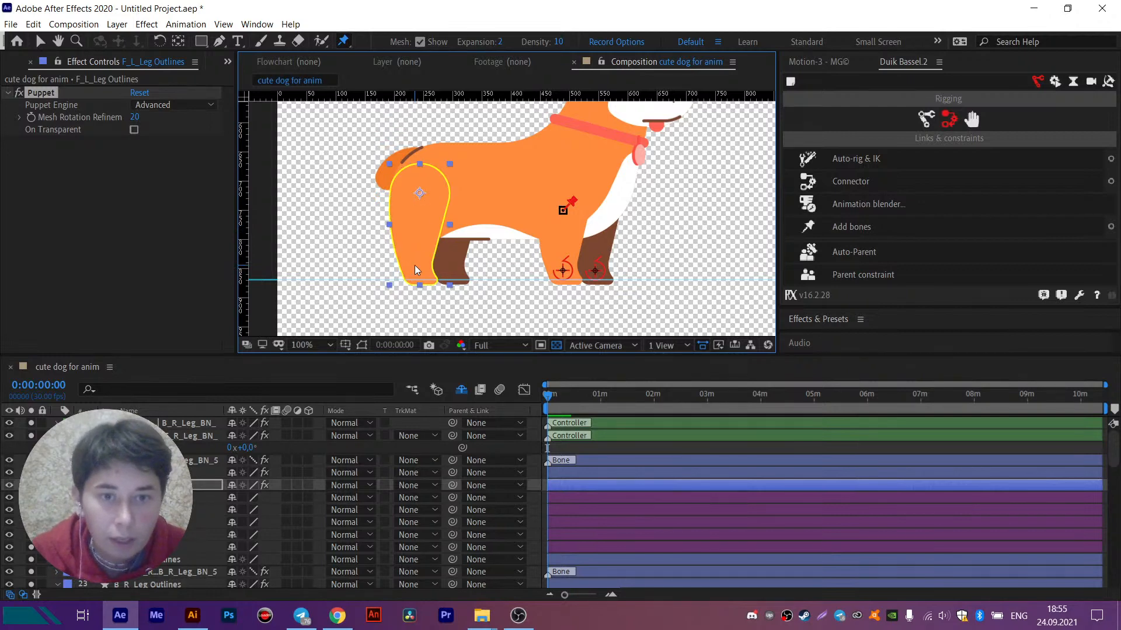
key(ctrl+z)
- Create a Duik leg structure of the paw type with thigh, calf, foot and claws, and move it beside the dog's chest
click(534, 478)
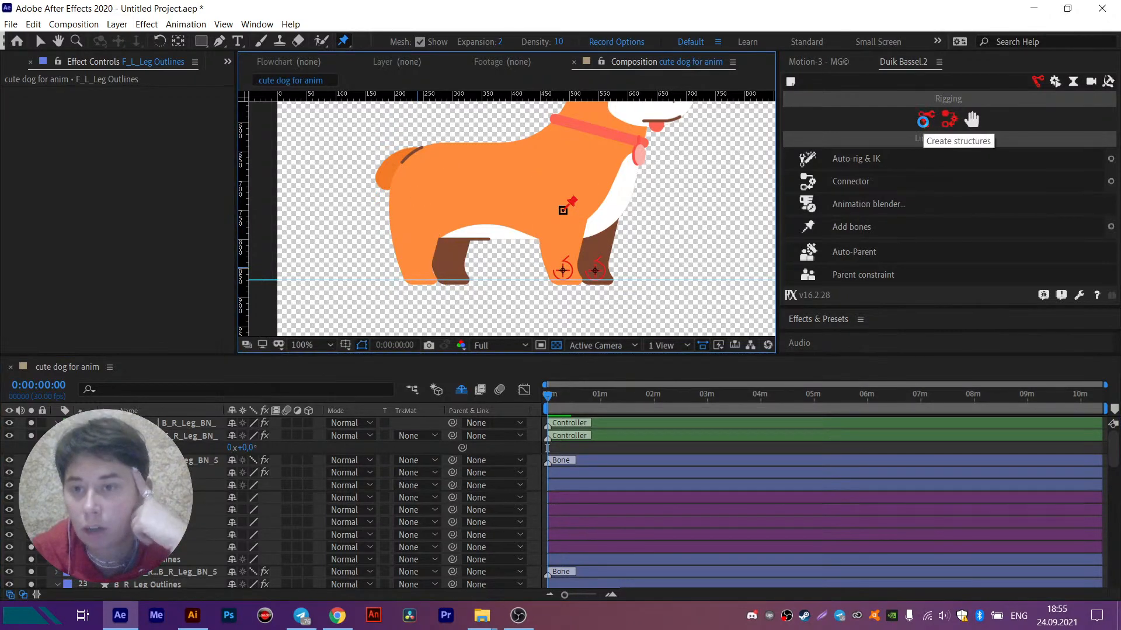
click(926, 119)
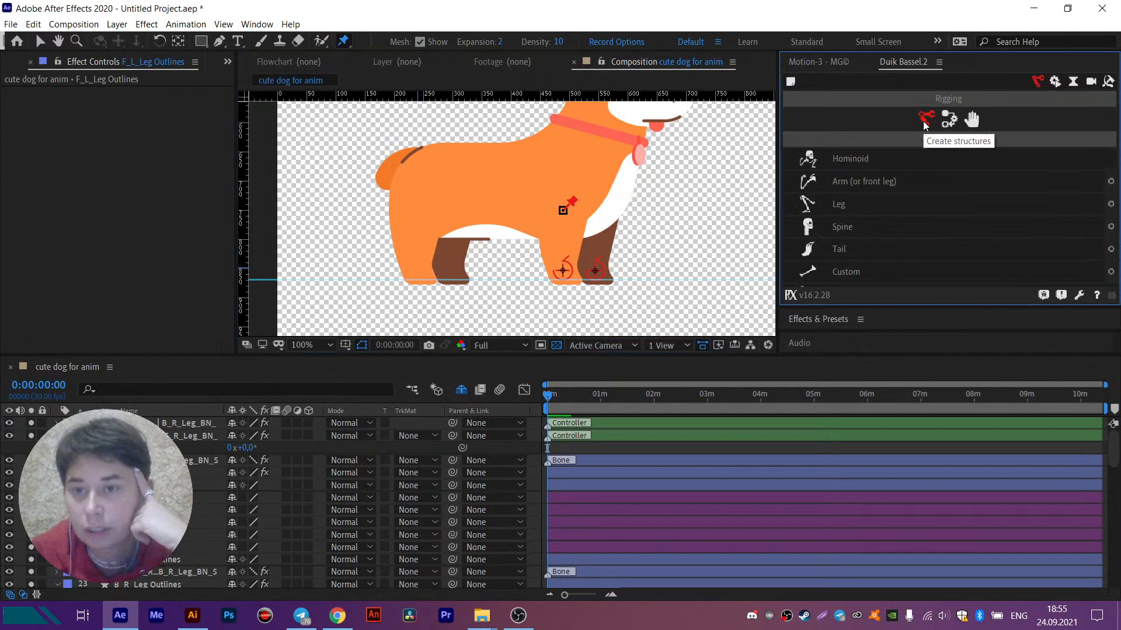
click(1111, 205)
drag(1102, 207, 756, 144)
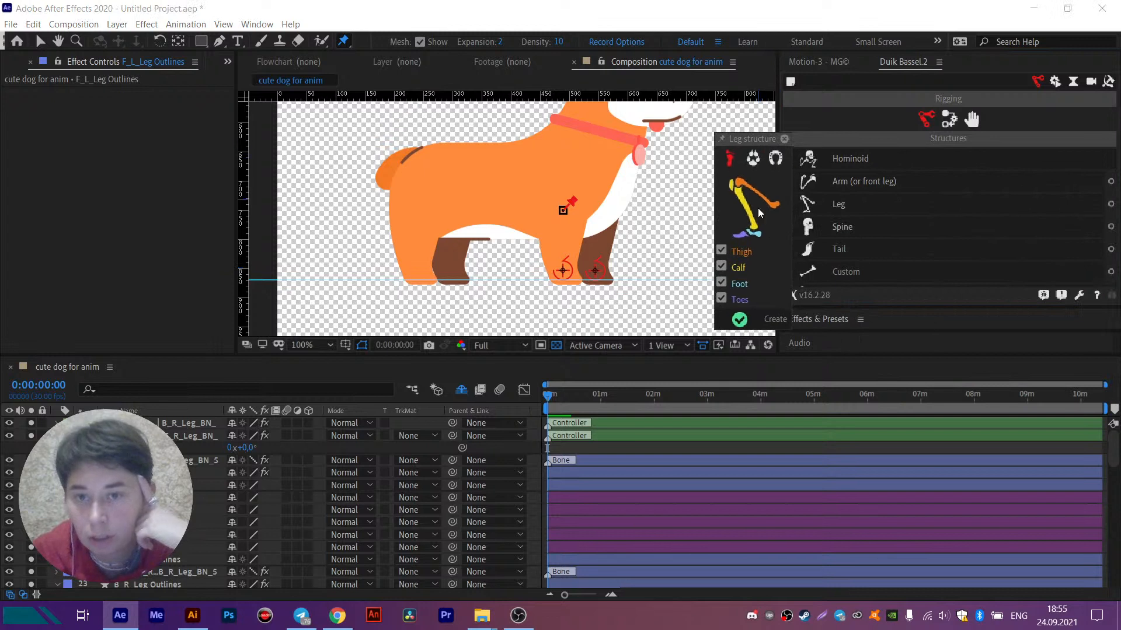
click(755, 157)
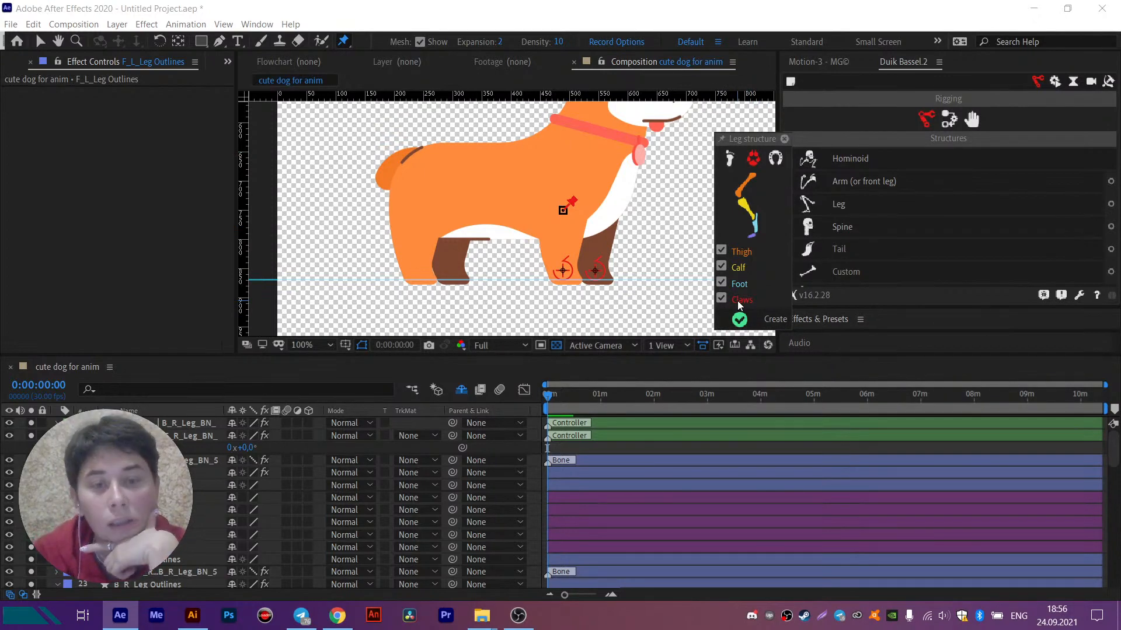
click(753, 322)
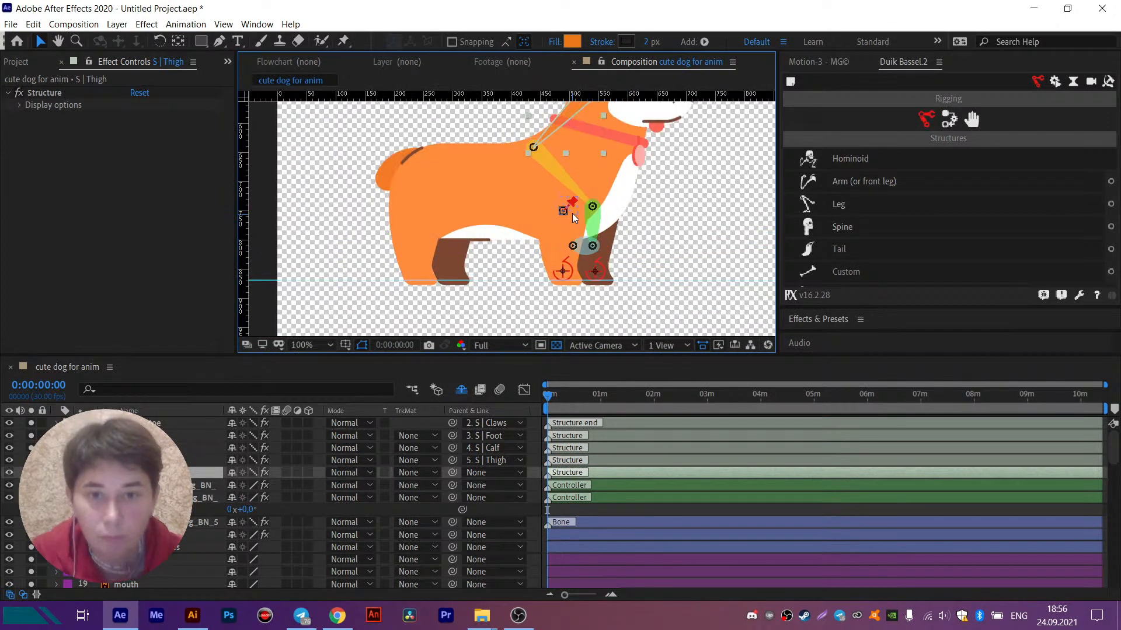
drag(576, 113, 703, 142)
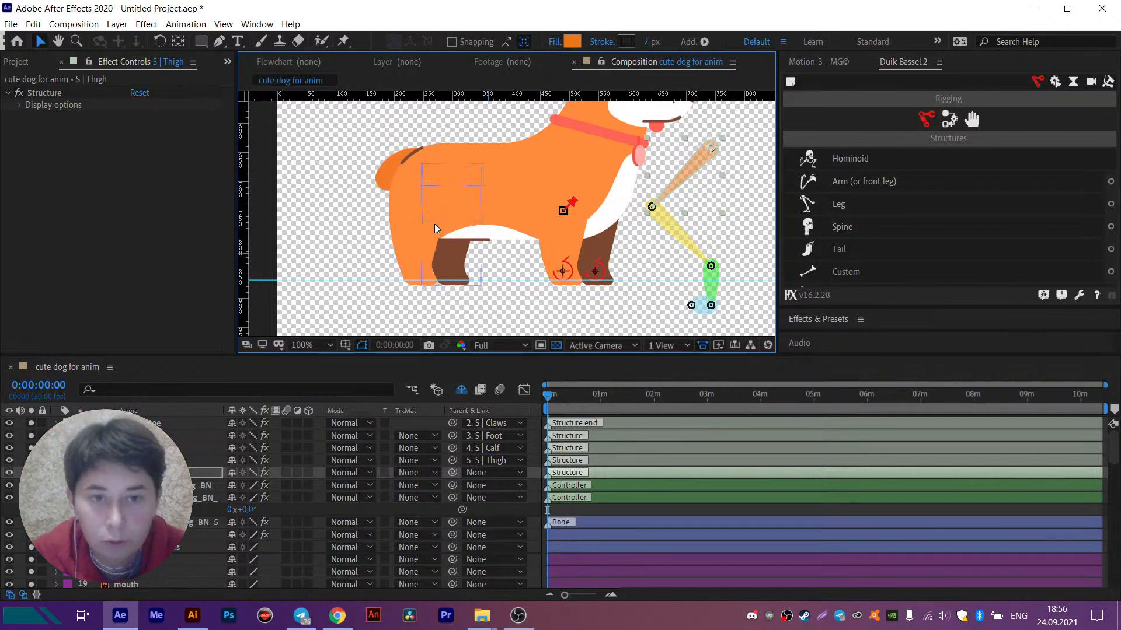
- Place five puppet pins on the orange hind leg (F_L_Leg Outlines): upper thigh, knee, ankle, front of the paw and heel
click(411, 221)
click(344, 41)
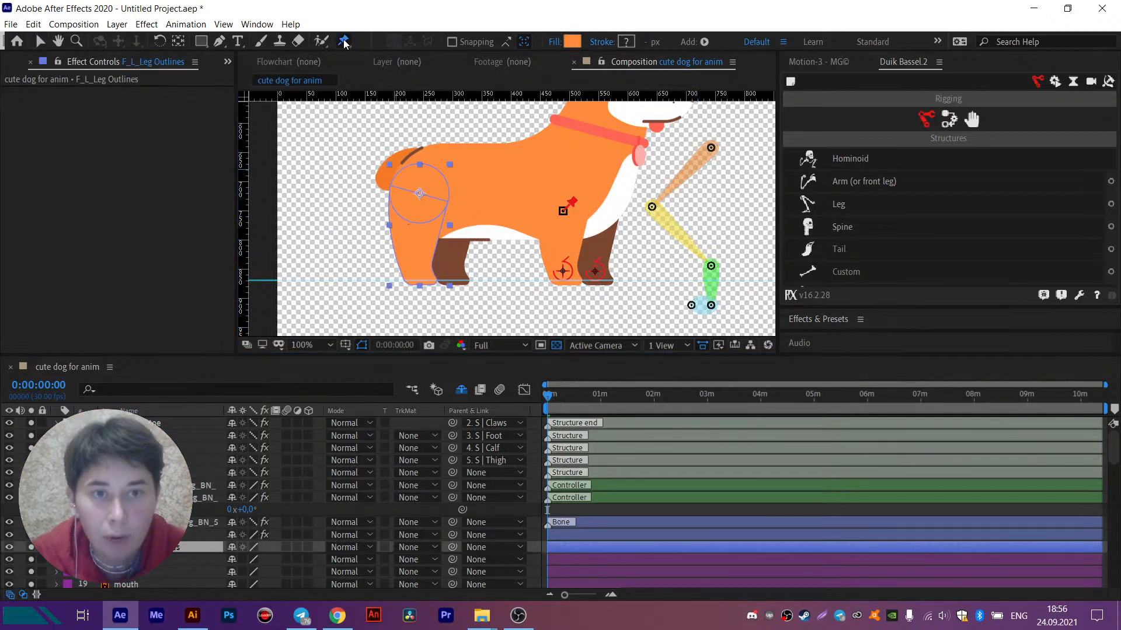
click(419, 193)
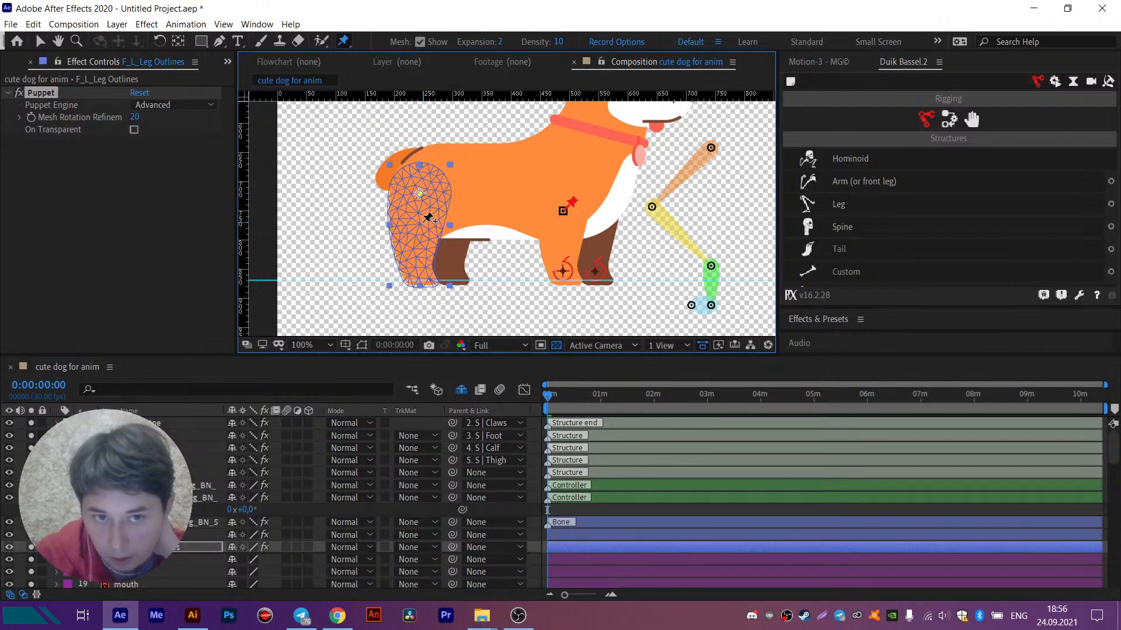
click(424, 221)
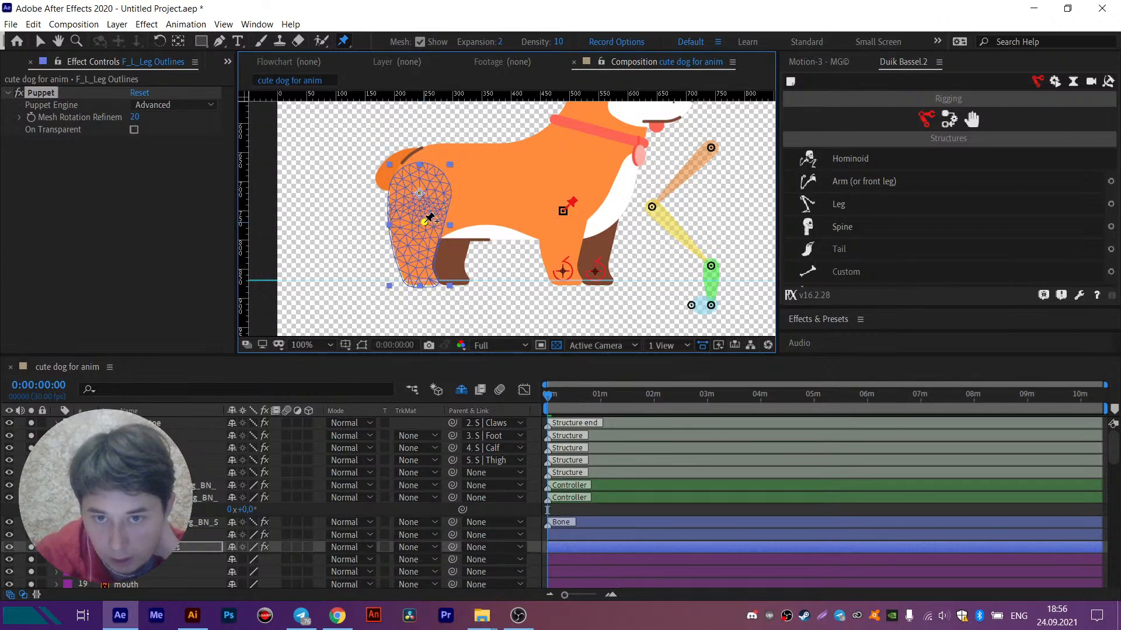
click(414, 266)
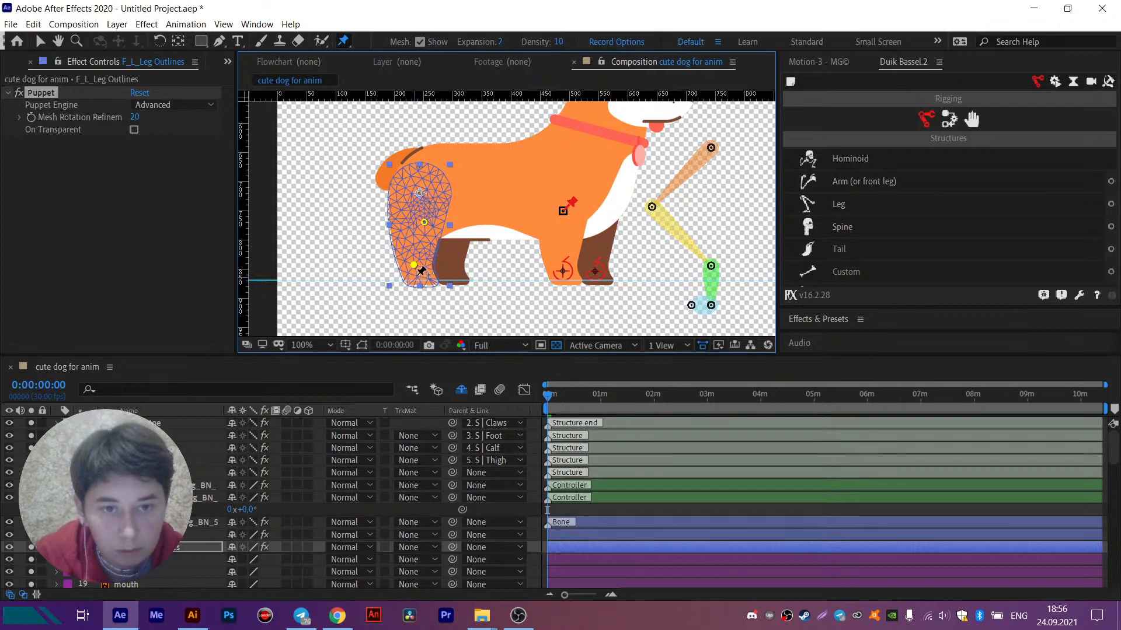
scroll(419, 295, up, 4)
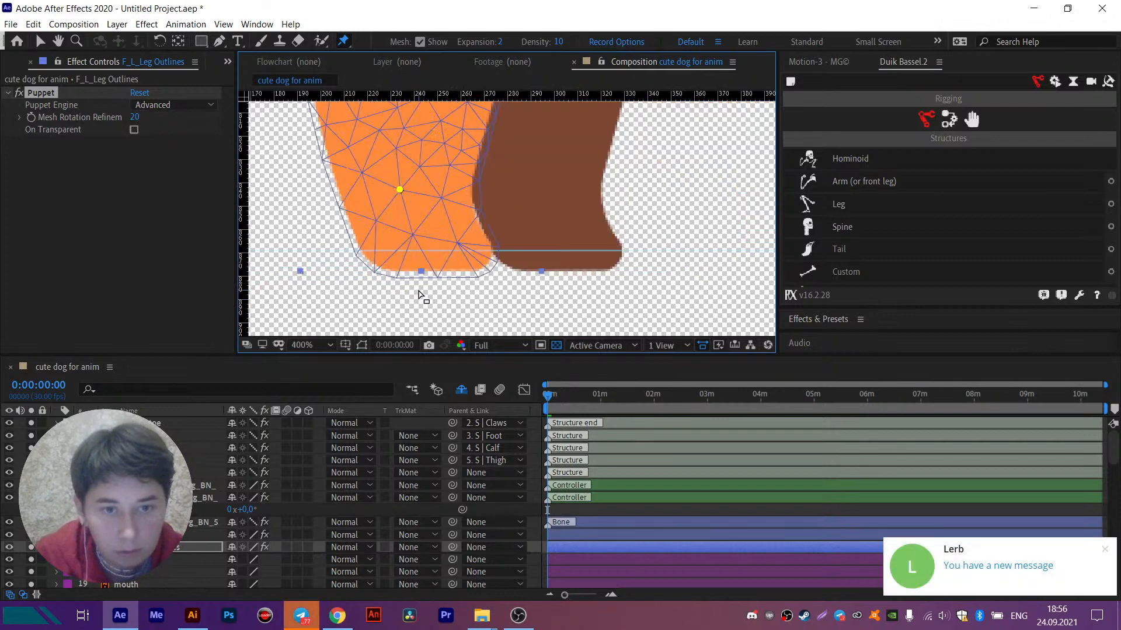
click(465, 250)
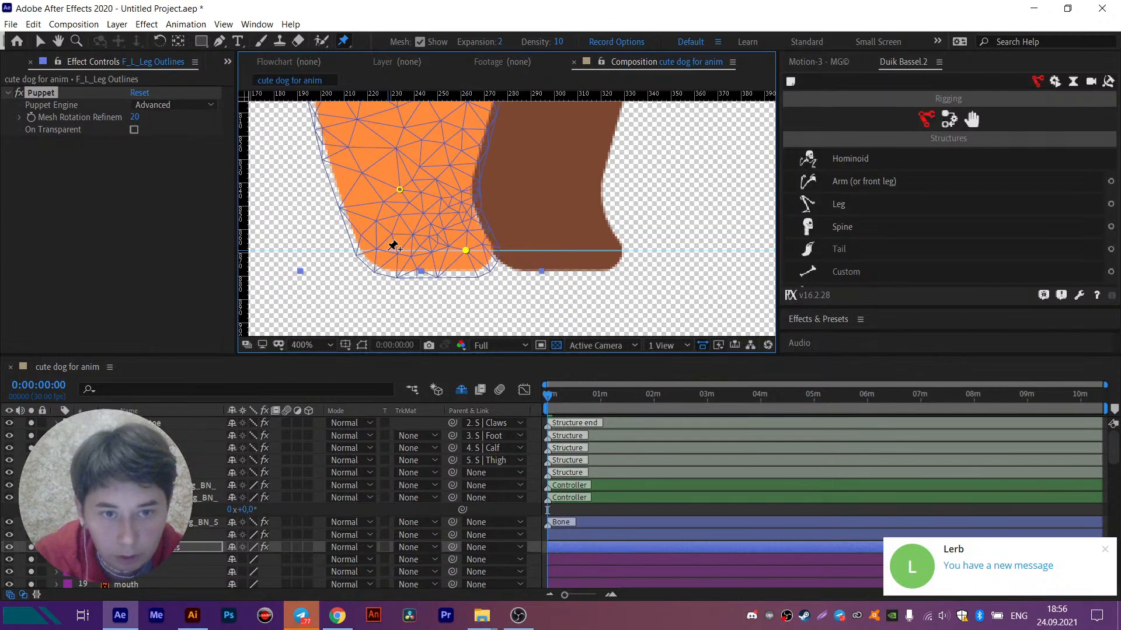
scroll(393, 245, down, 4)
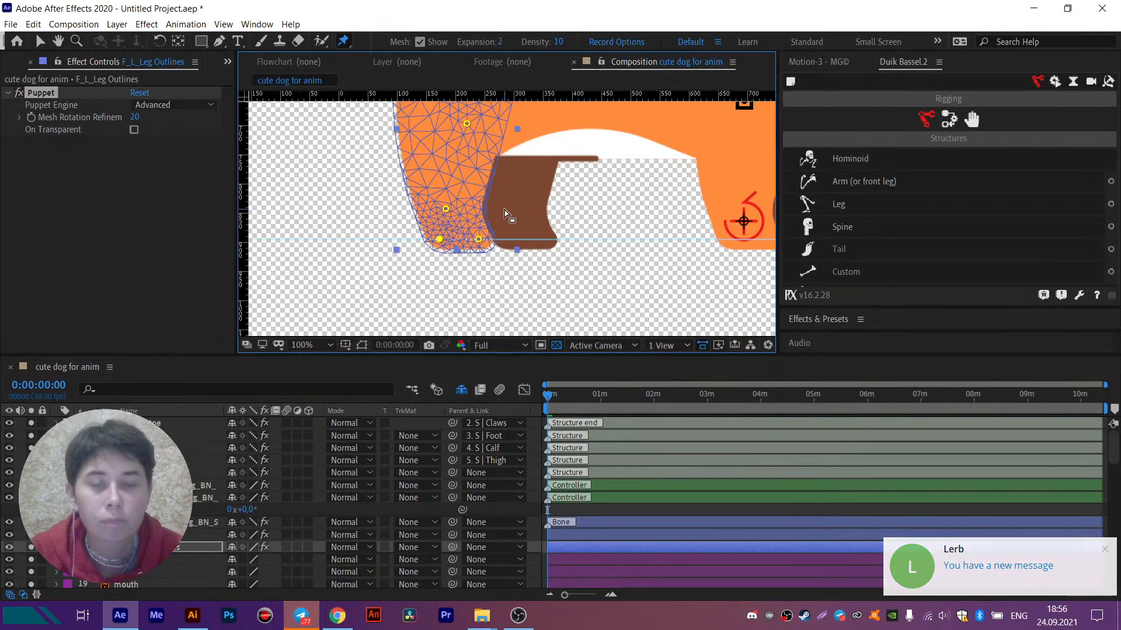
drag(530, 185, 483, 184)
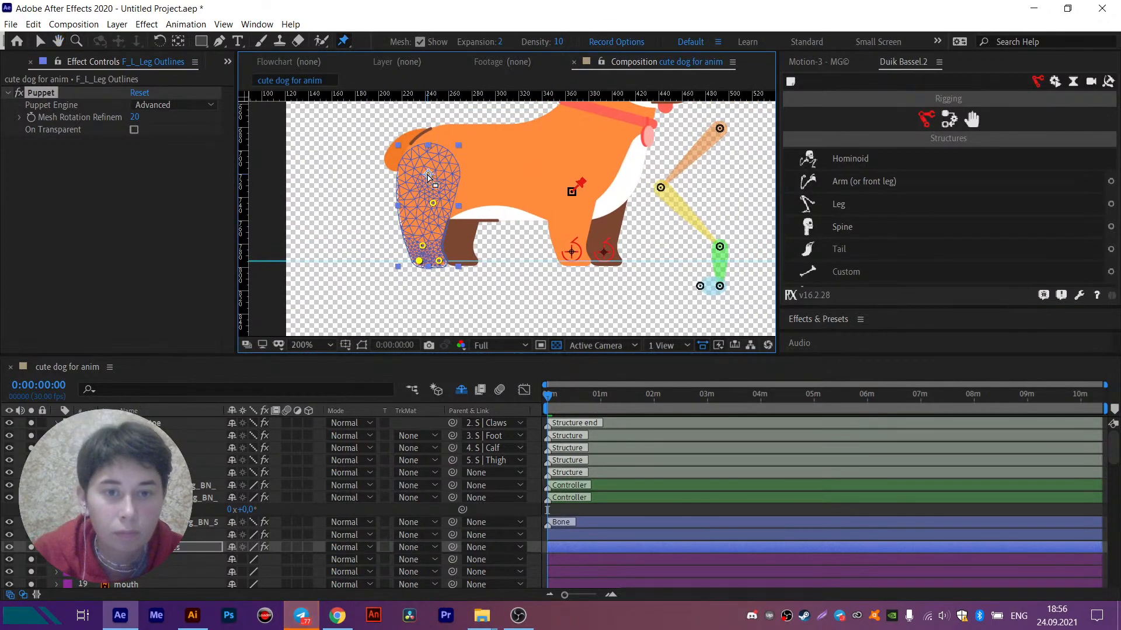
- Reveal the orange hind leg's puppet pins in the timeline and add Duik bones to all five
scroll(428, 176, up, 2)
key(u)
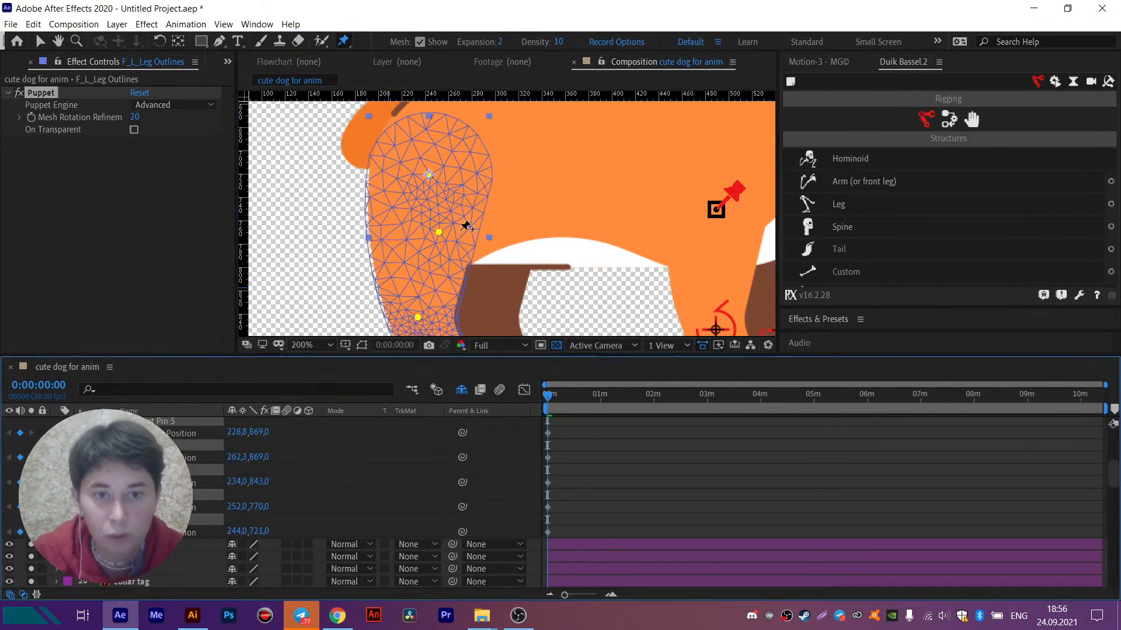
scroll(461, 225, down, 2)
drag(566, 154, 503, 170)
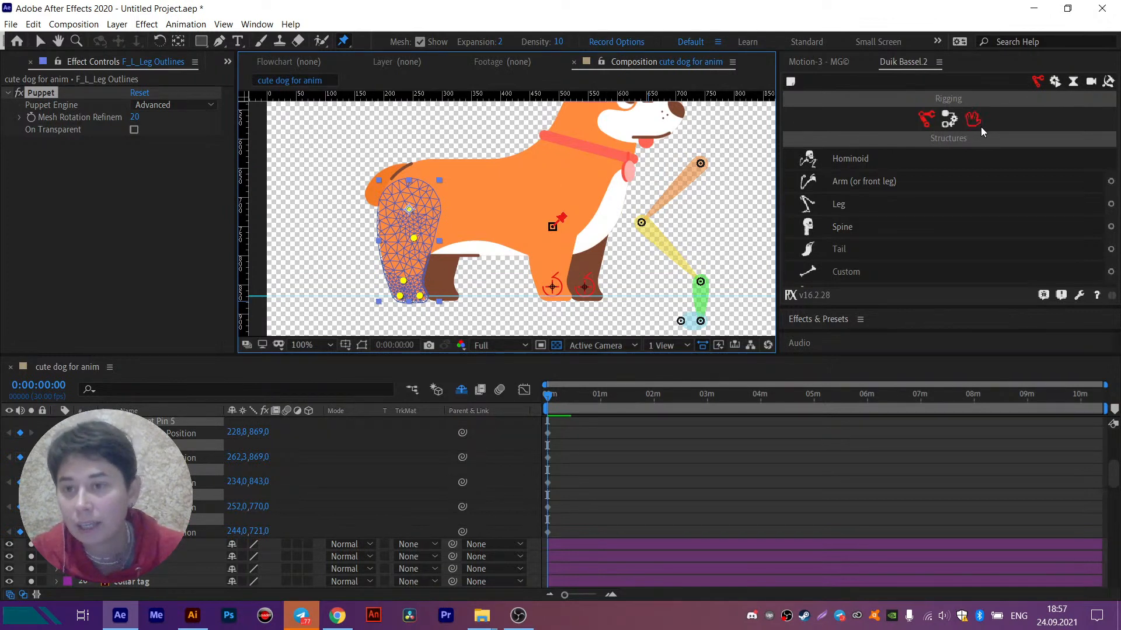
click(948, 121)
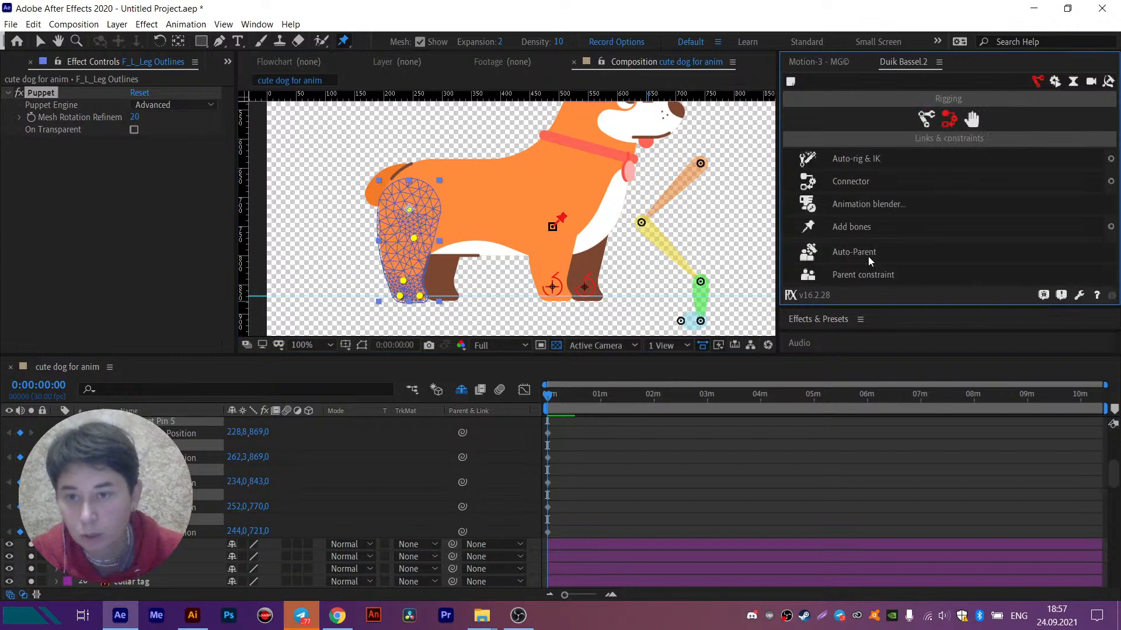
click(848, 227)
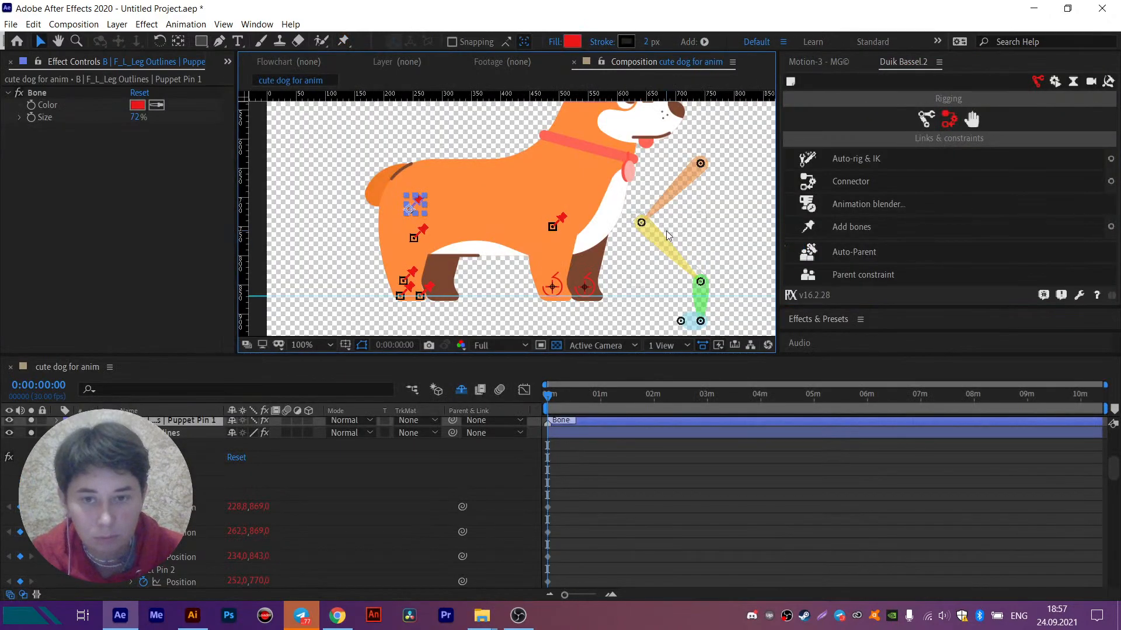
- Set the label colour of the F_R_Leg Outlines and F_L_Leg Outlines layers to Purple
drag(666, 232, 672, 200)
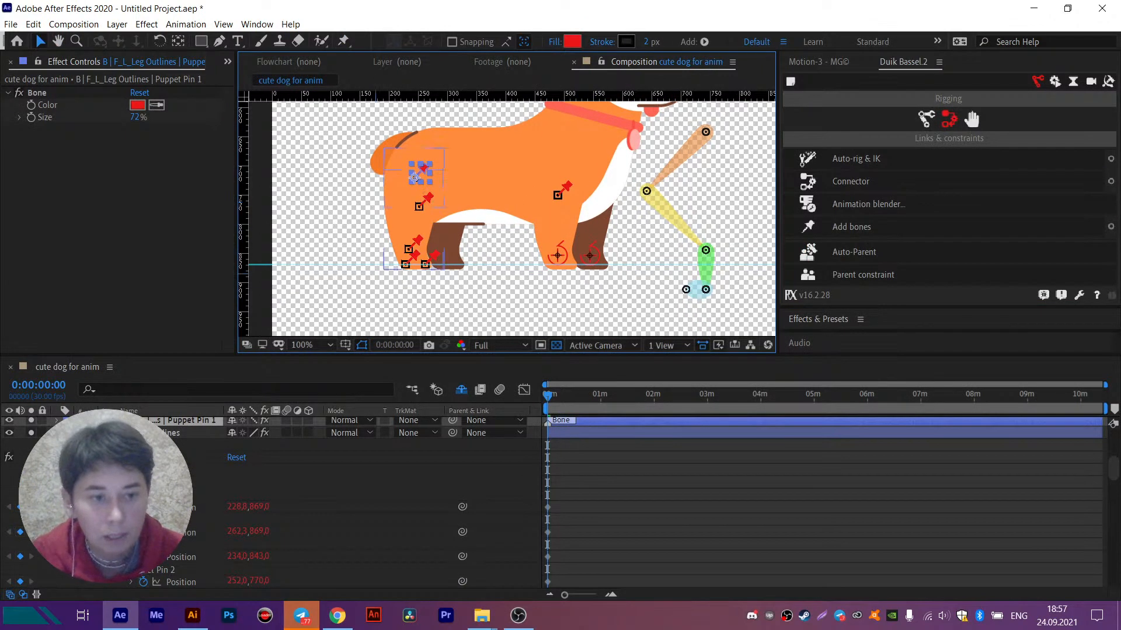
scroll(272, 502, up, 4)
click(184, 520)
scroll(184, 520, down, 1)
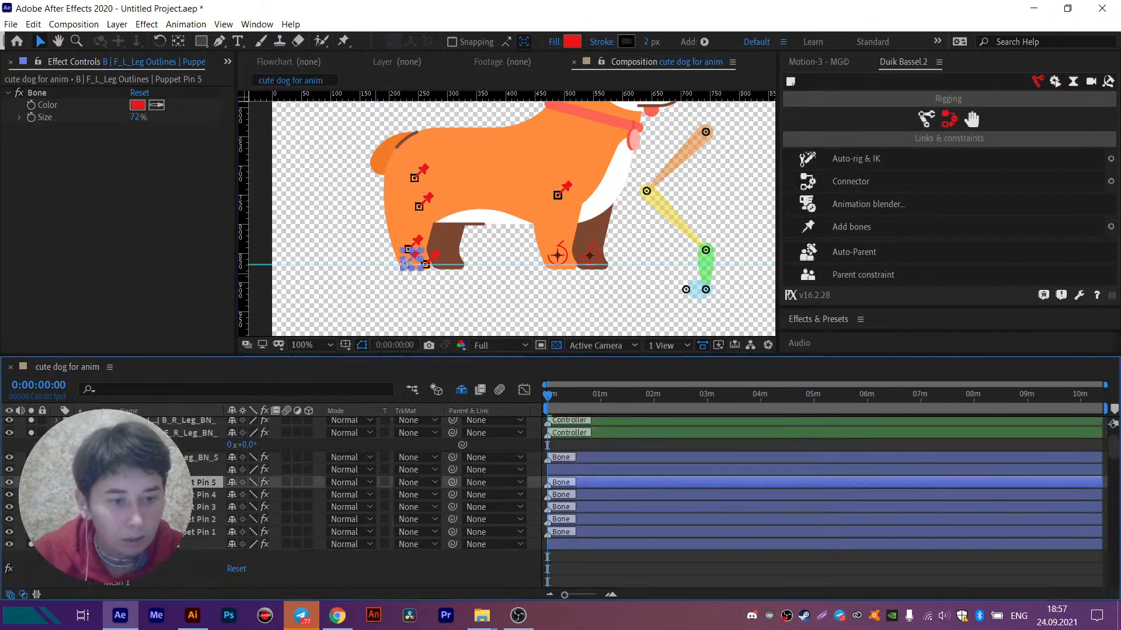
click(64, 470)
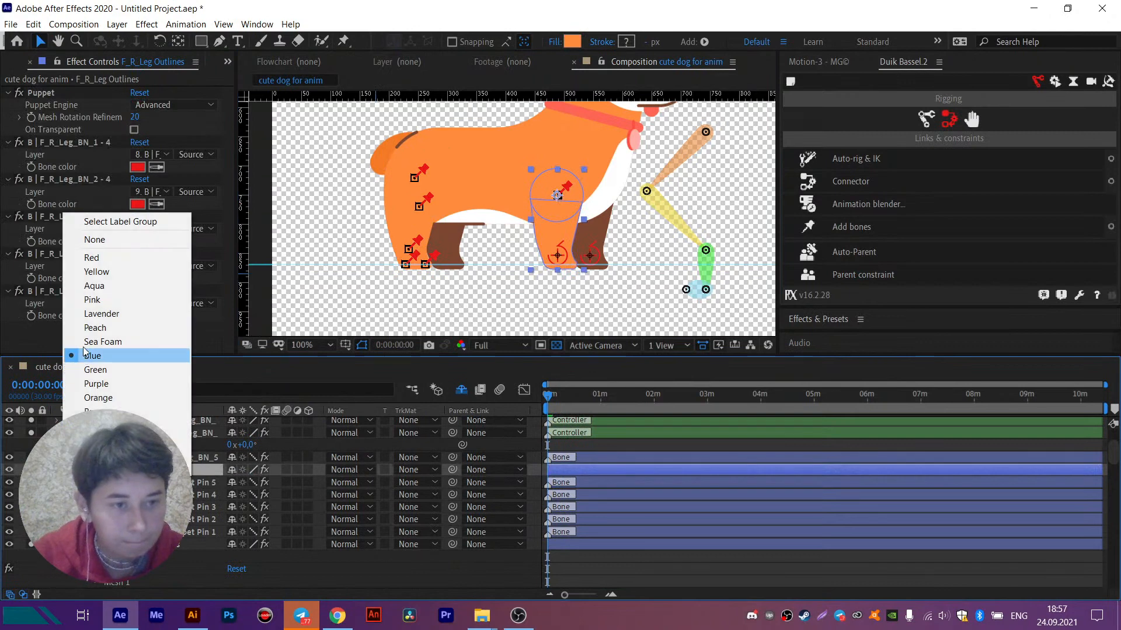
click(96, 383)
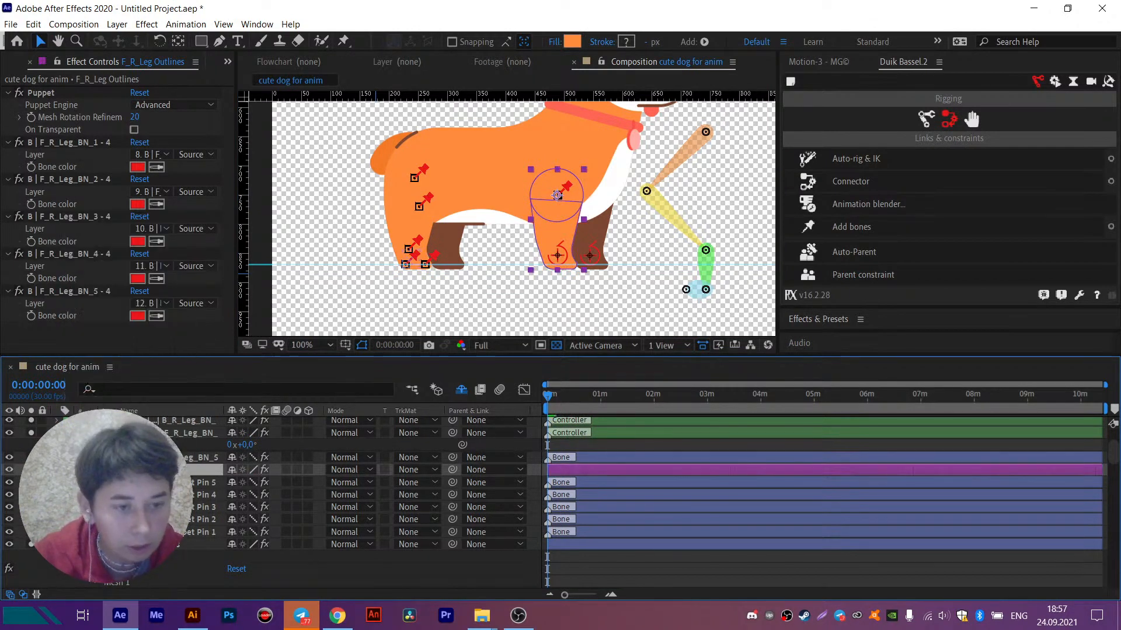
click(99, 482)
click(63, 544)
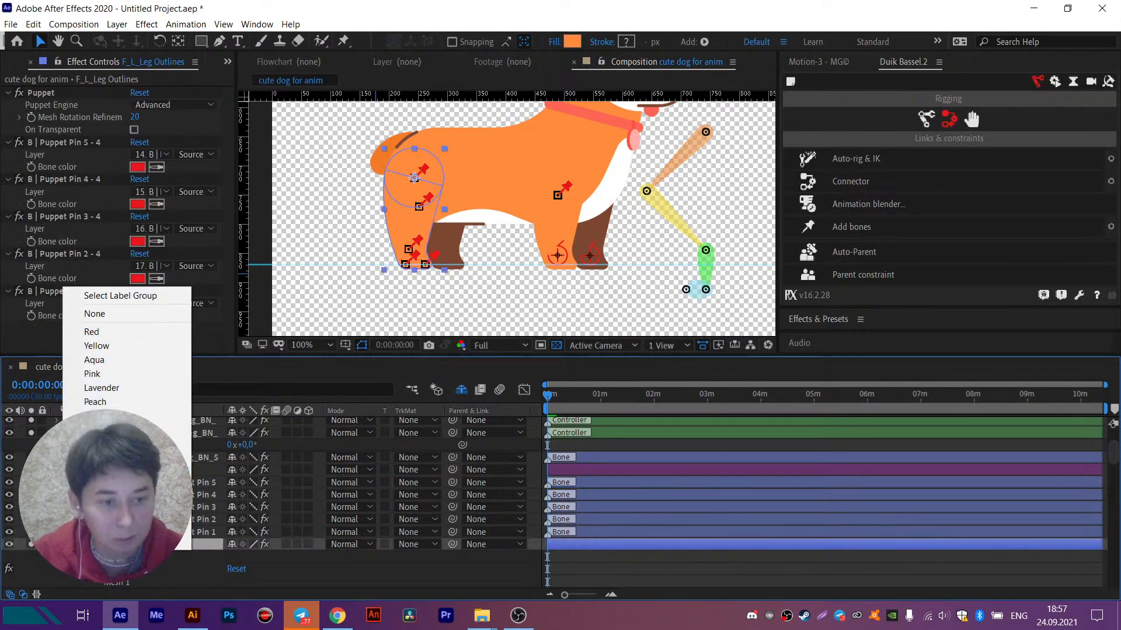
click(101, 388)
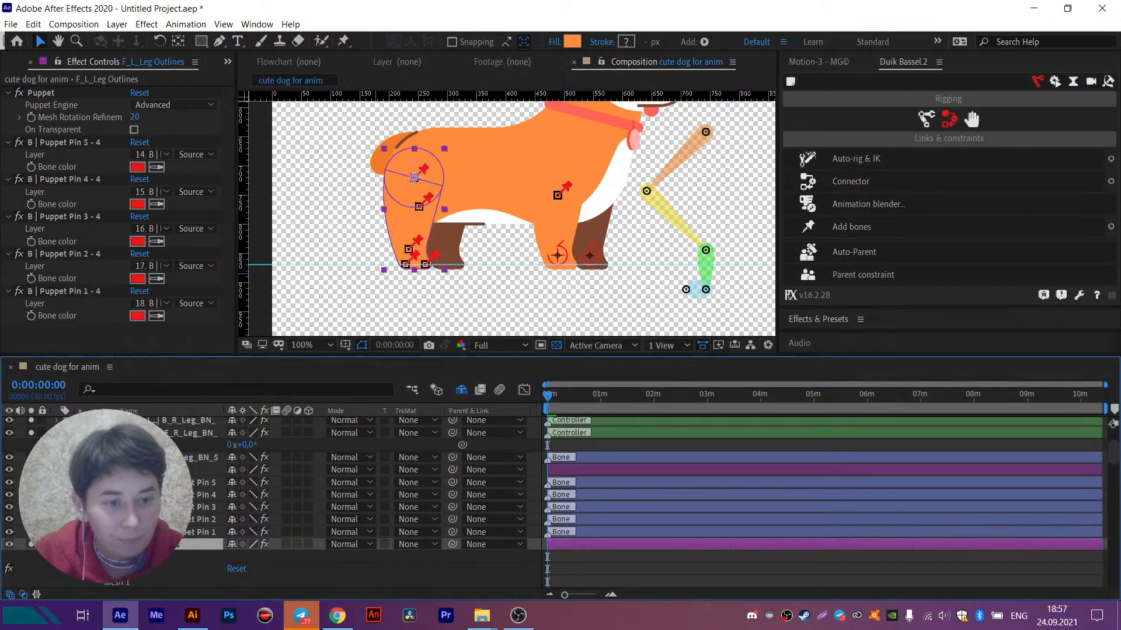
- Parent the hind leg's Puppet Pin 5 and Pin 4 bones to Pin 3, Pin 3 to Pin 2, and Pin 2 to Pin 1
click(146, 532)
shift+click(146, 482)
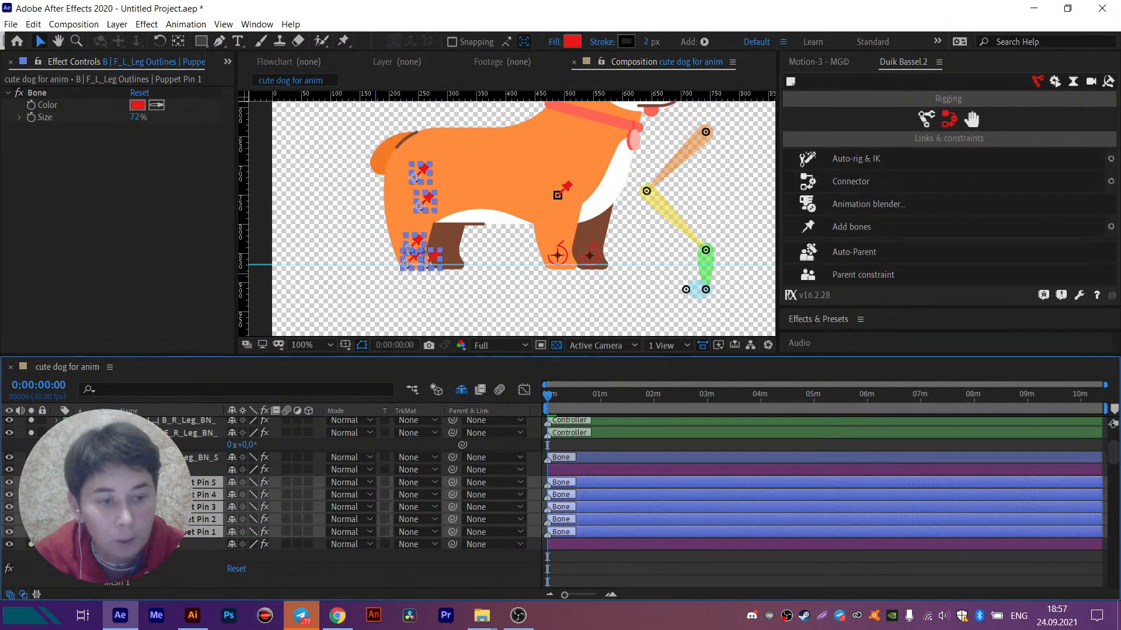
click(146, 558)
click(146, 483)
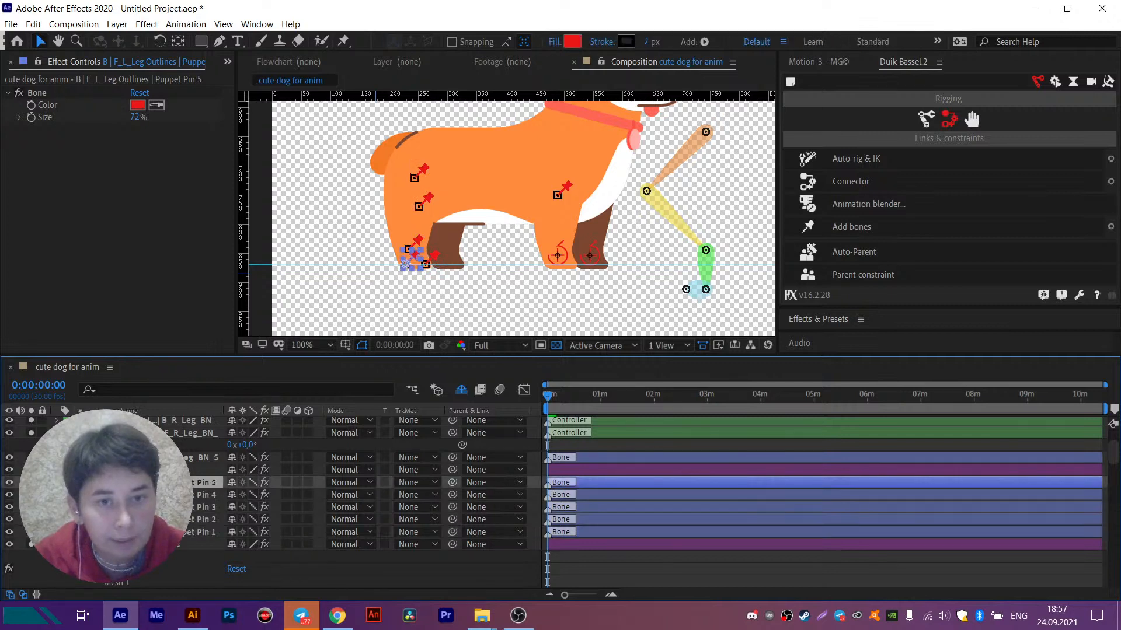
ctrl+click(145, 495)
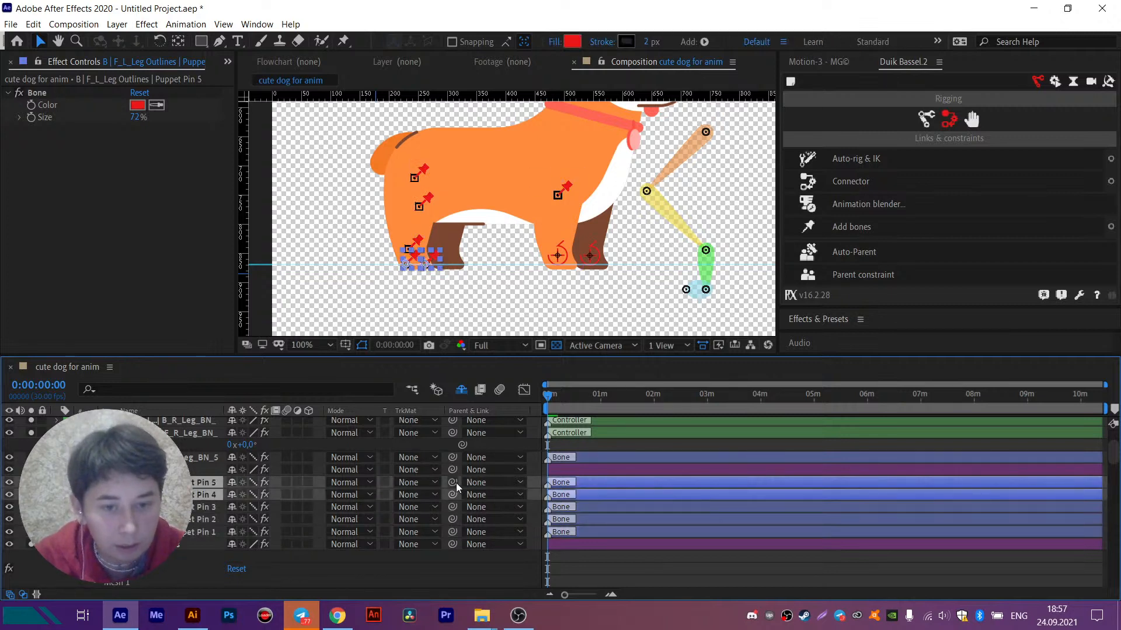
drag(452, 482, 201, 507)
click(202, 507)
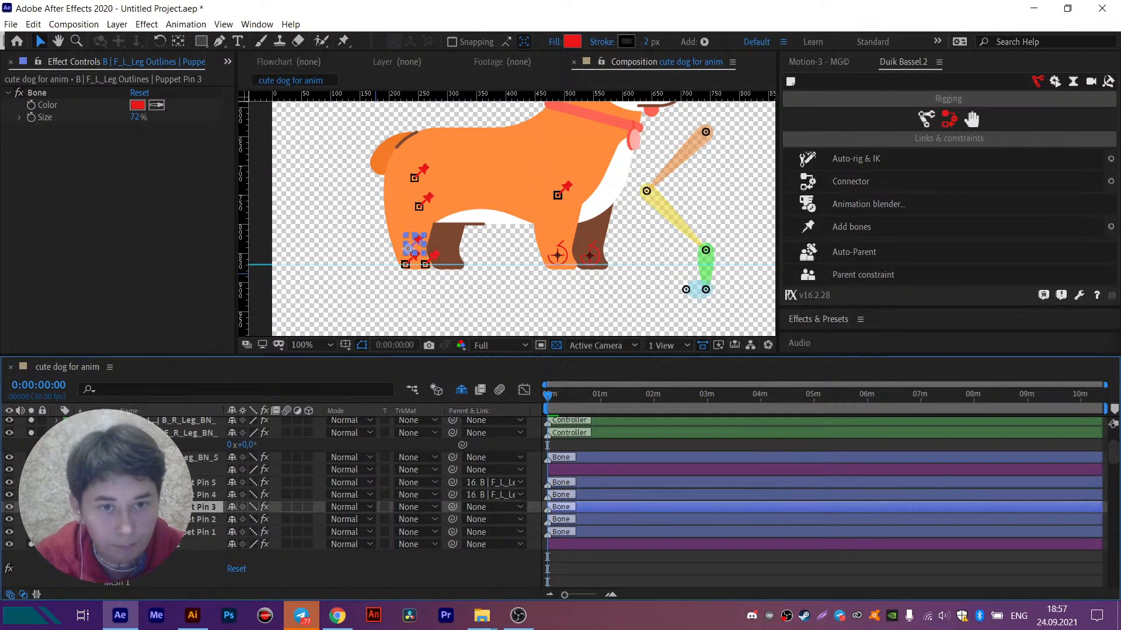
drag(453, 507, 202, 520)
click(201, 519)
drag(453, 520, 202, 532)
- Create an IK controller for the hind leg's Puppet Pin 1 to Pin 3 bones with Auto-rig & IK
click(202, 532)
shift+click(181, 507)
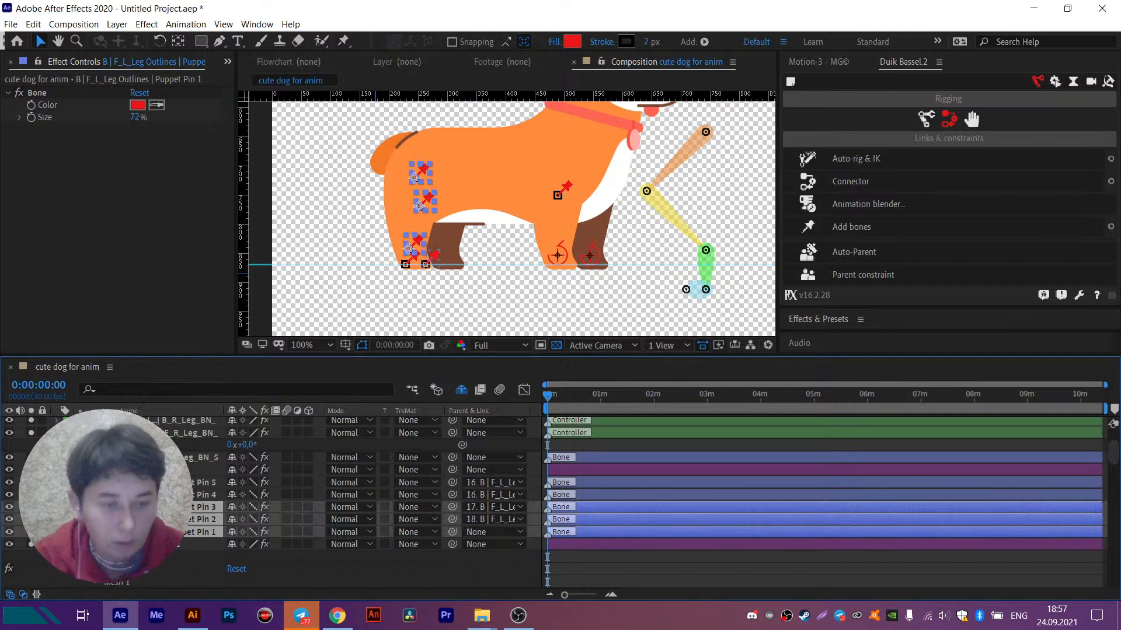
click(855, 159)
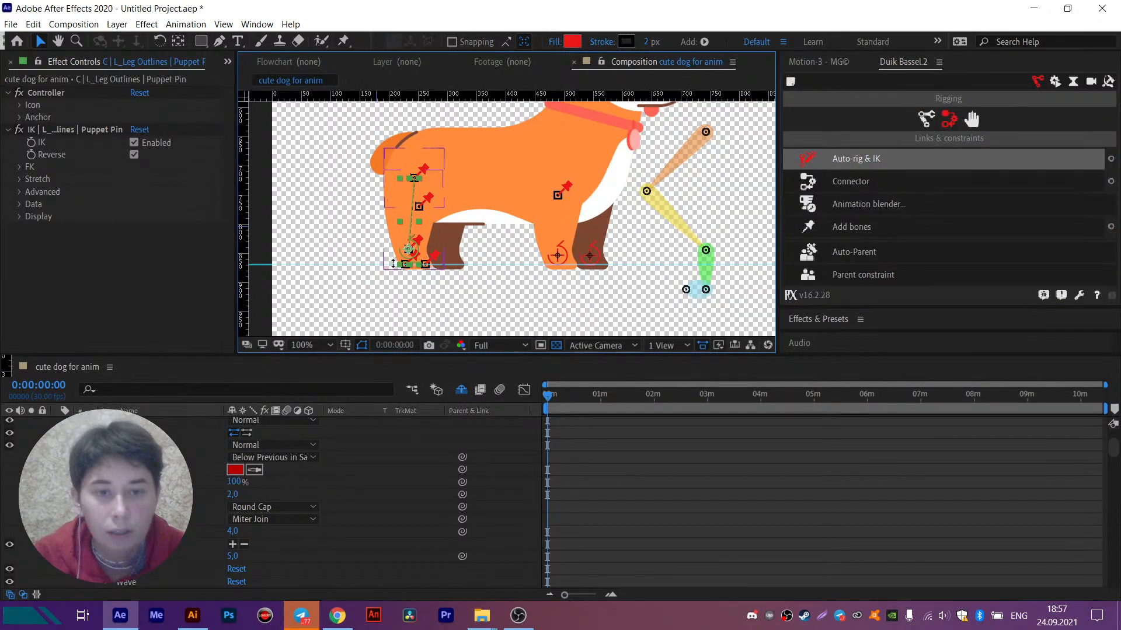
- Test the hind leg's bend by moving its IK controller up and back, and return it to the standing position
scroll(413, 249, up, 2)
drag(440, 237, 394, 202)
scroll(403, 210, down, 2)
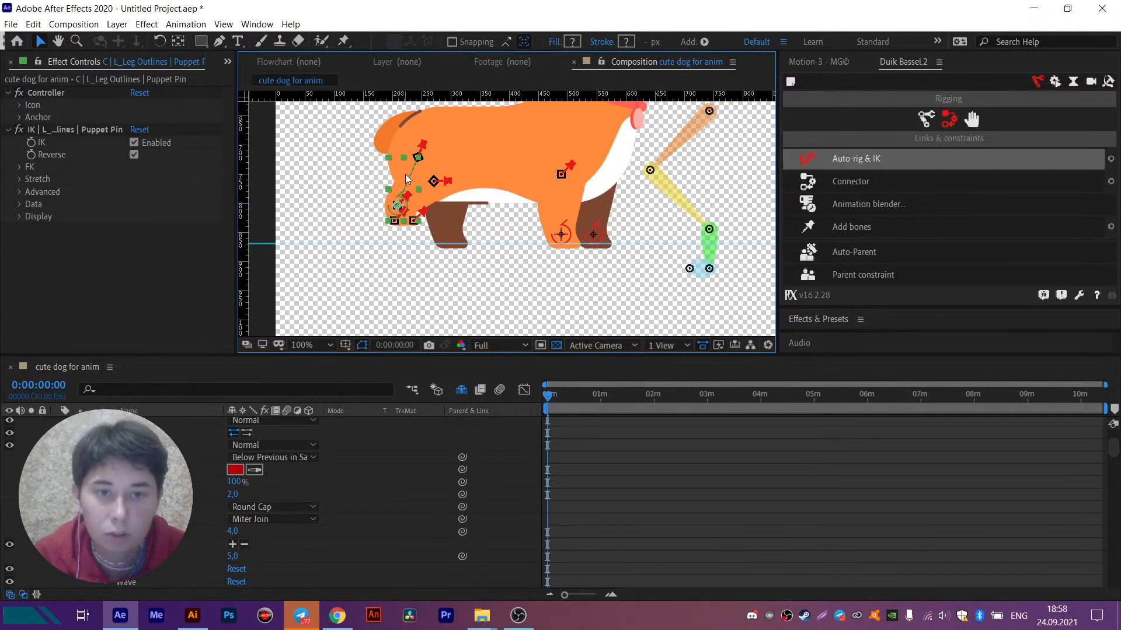
drag(397, 205, 412, 227)
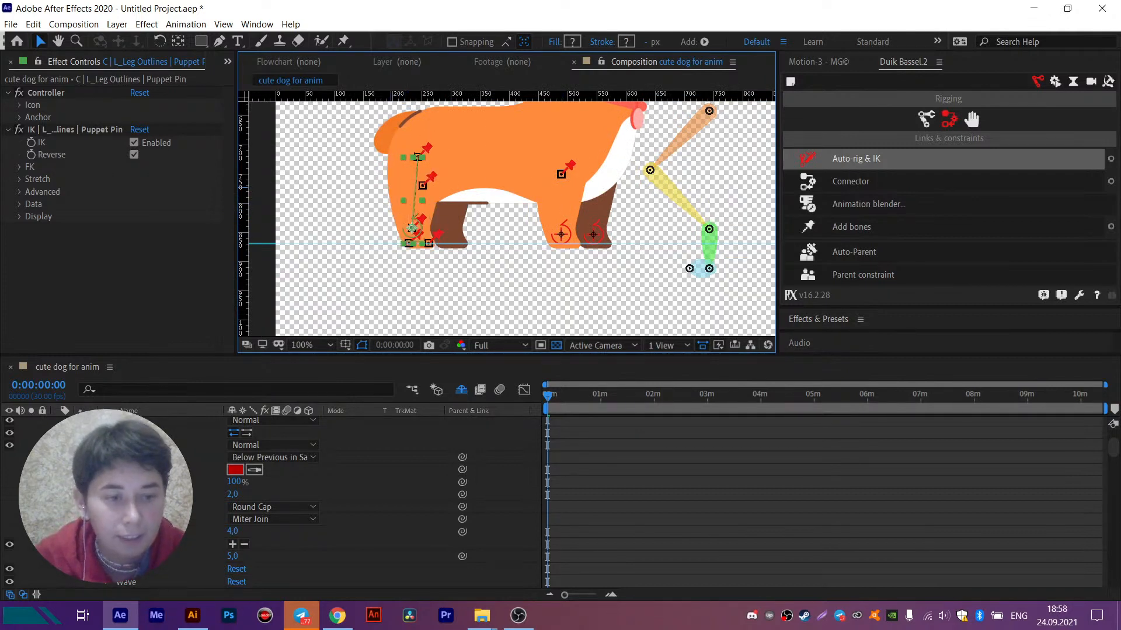
- Collapse the properties of the hind leg's new IK controller layer, leaving its label colour as Green
click(65, 424)
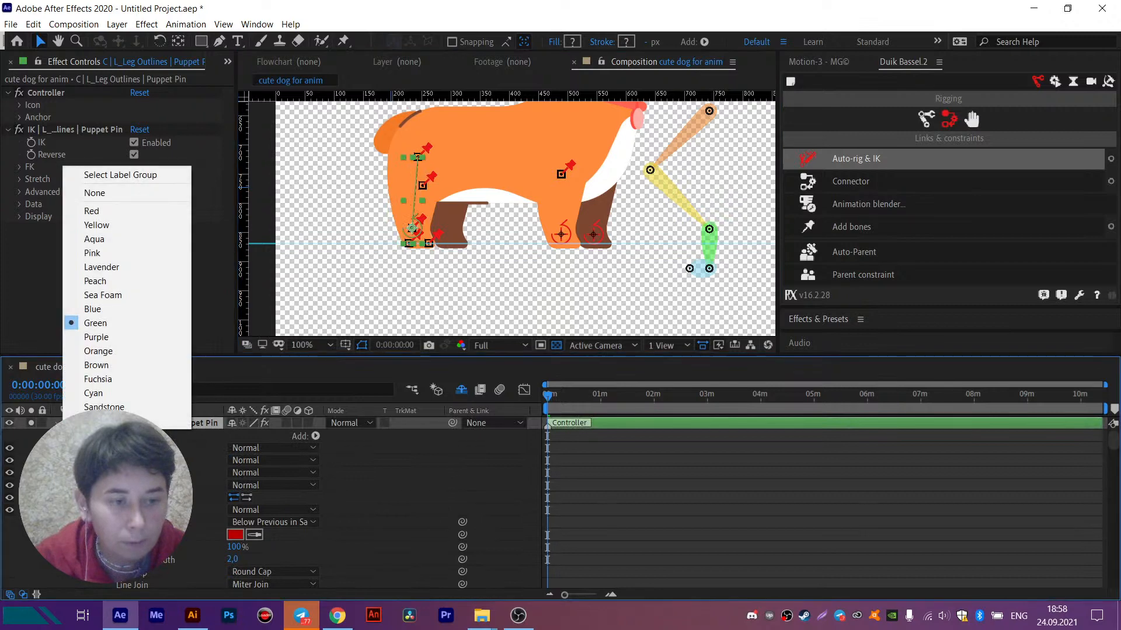
click(57, 424)
click(57, 423)
- Select the Body layer and hide the body artwork to expose the upper parts of all four legs
click(542, 174)
click(485, 152)
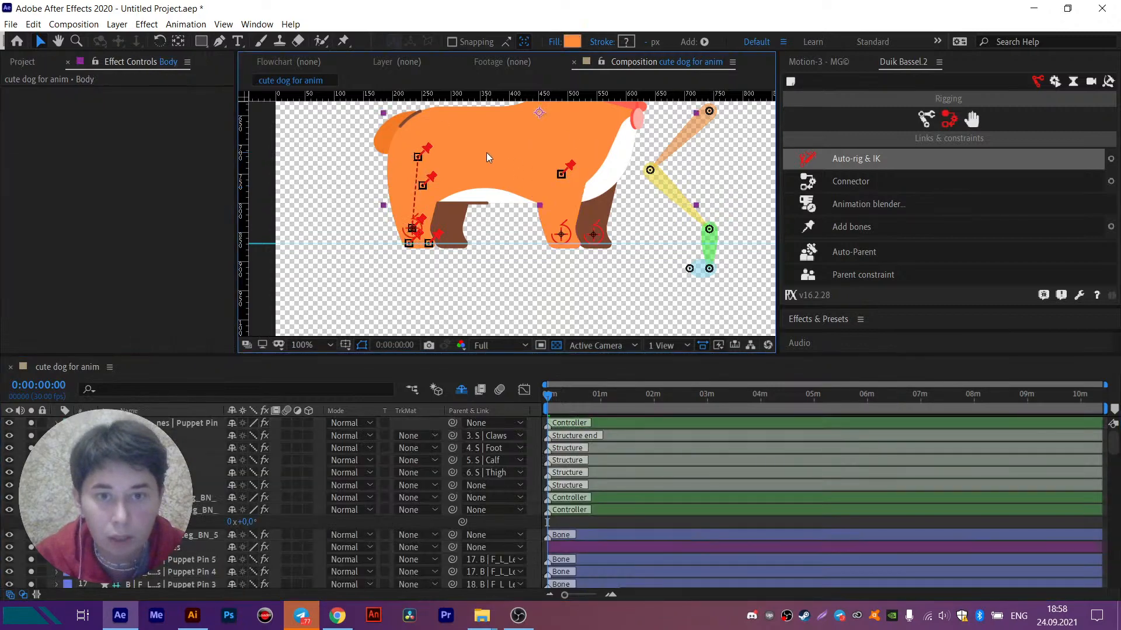
key(u)
key(u)
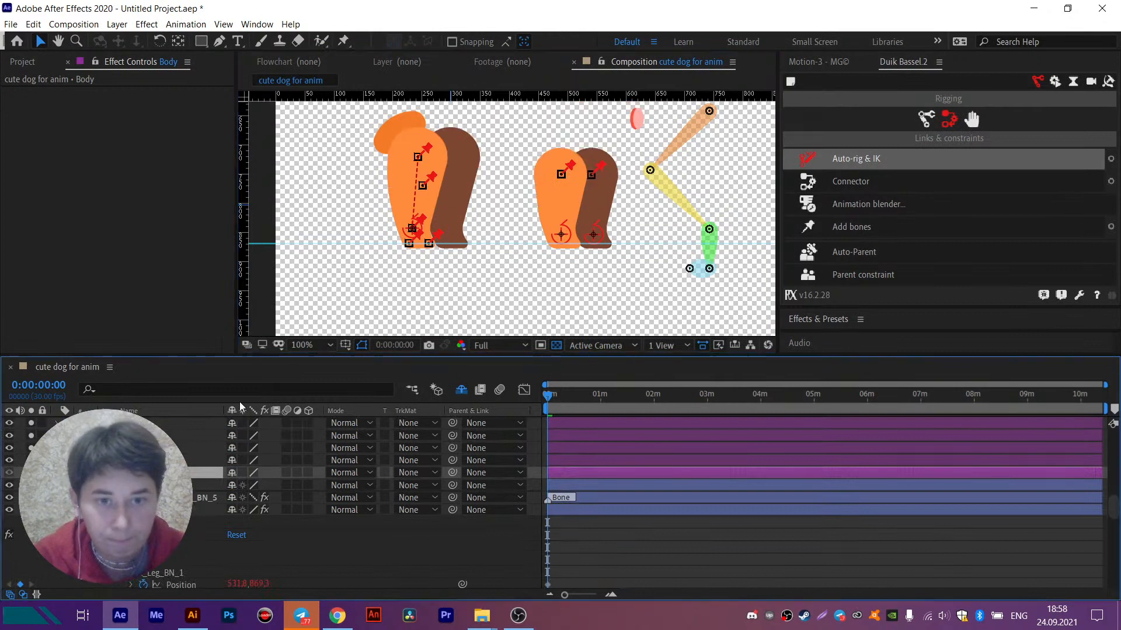
- Test the hind leg's bend by raising its IK controller straight up from the standing position
click(413, 228)
scroll(399, 232, up, 2)
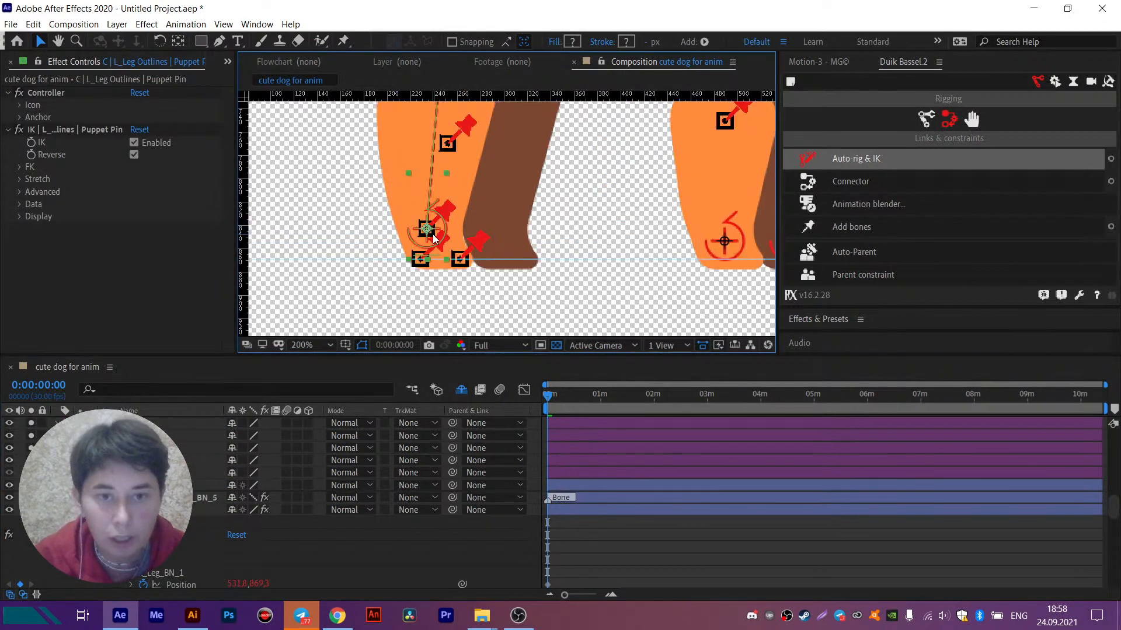
drag(425, 230, 426, 194)
key(space)
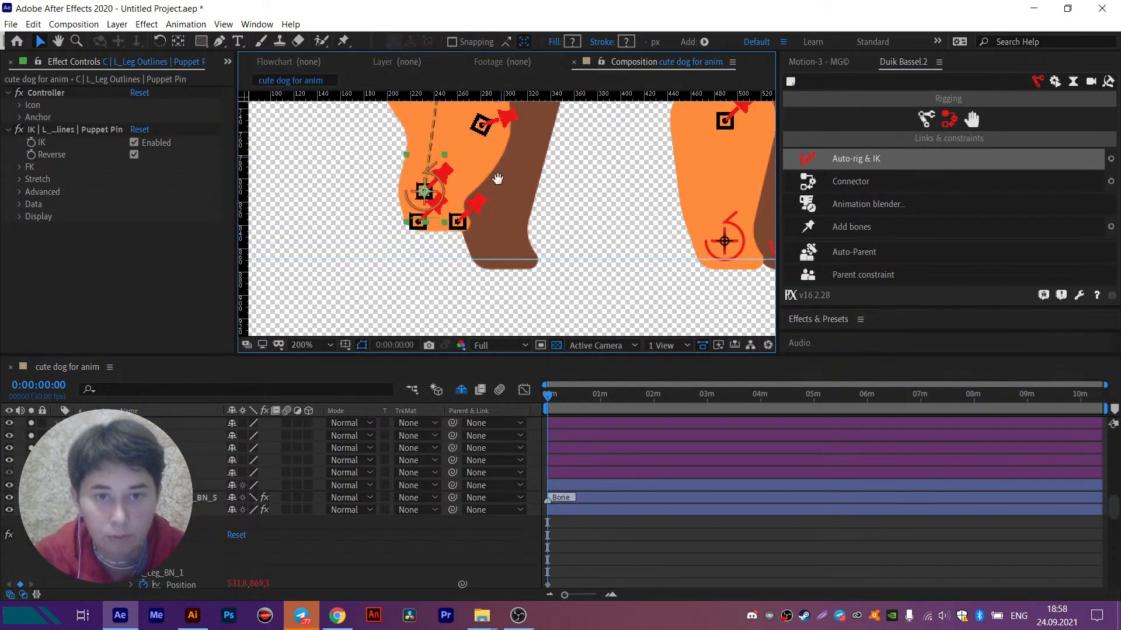
drag(500, 157, 492, 199)
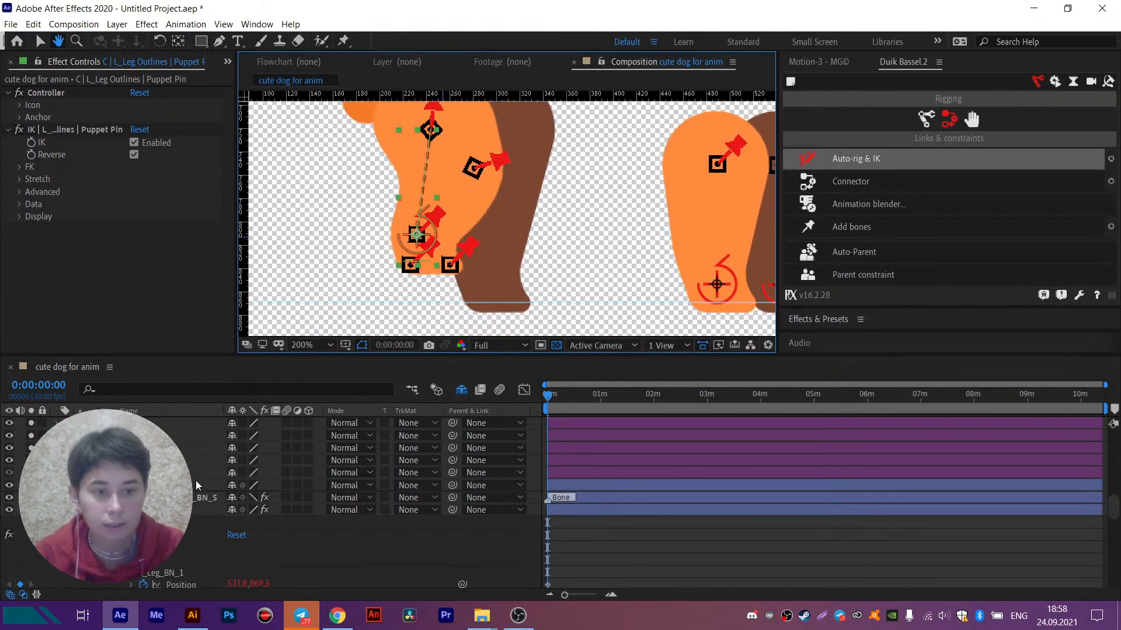
scroll(195, 481, up, 10)
drag(251, 438, 256, 426)
- Undo the hind leg's IK controller, bone parenting and bones, going back to the bare puppet pins on F_L_Leg Outlines
key(ctrl+z)
key(ctrl+z)
key(ctrl+z)
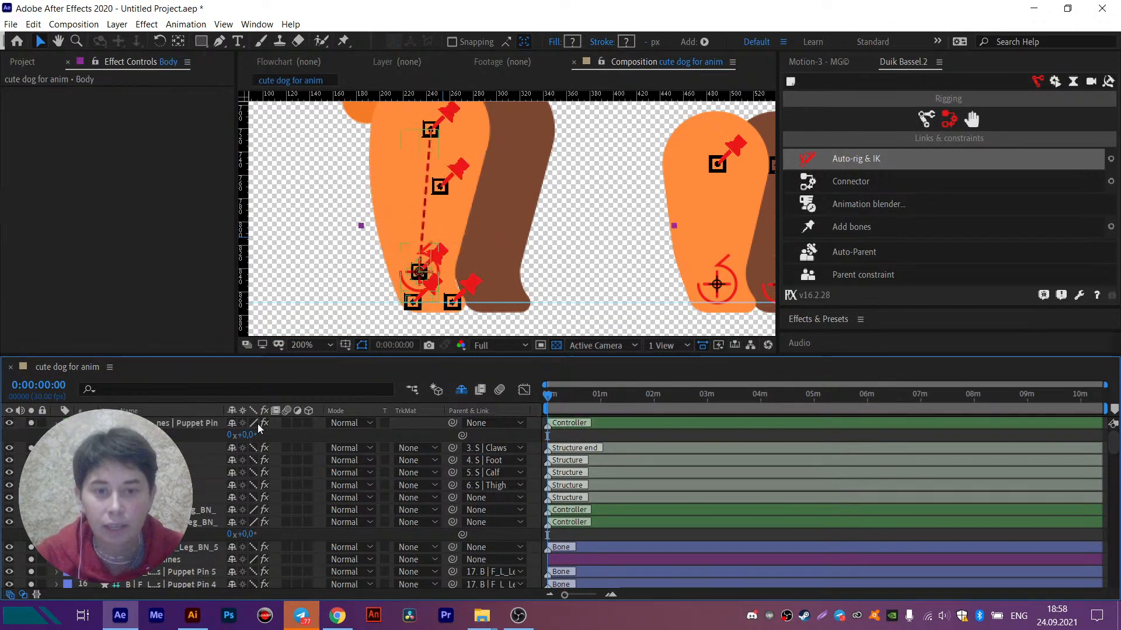
key(ctrl+z)
key(ctrl+z)
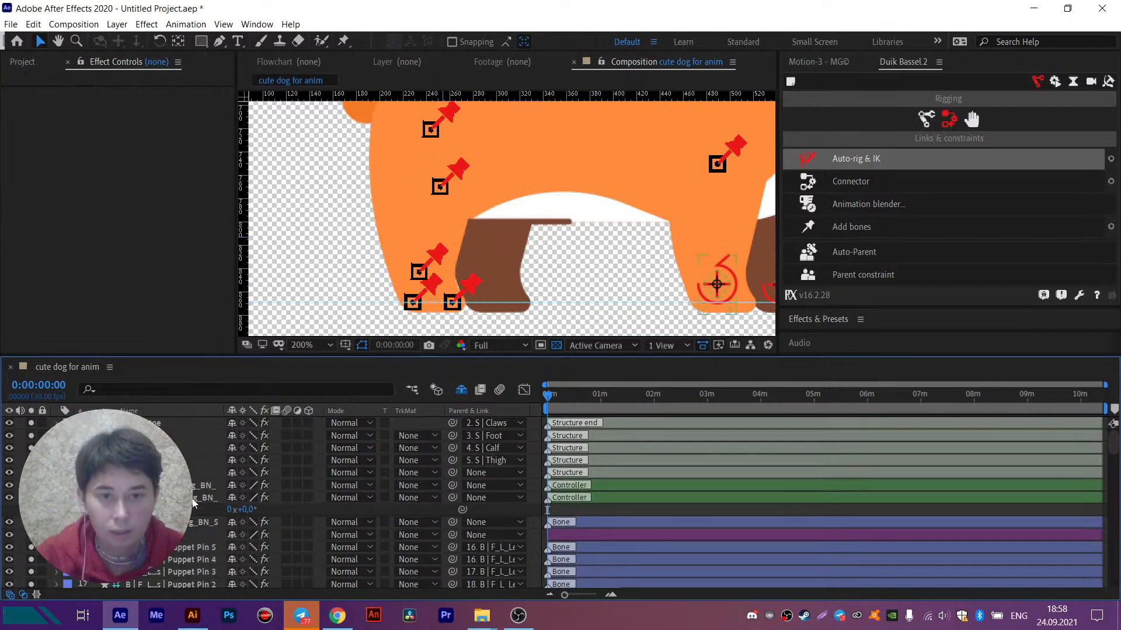
key(ctrl+z)
key(ctrl+z)
key(ctrl+z)
key(ctrl+z)
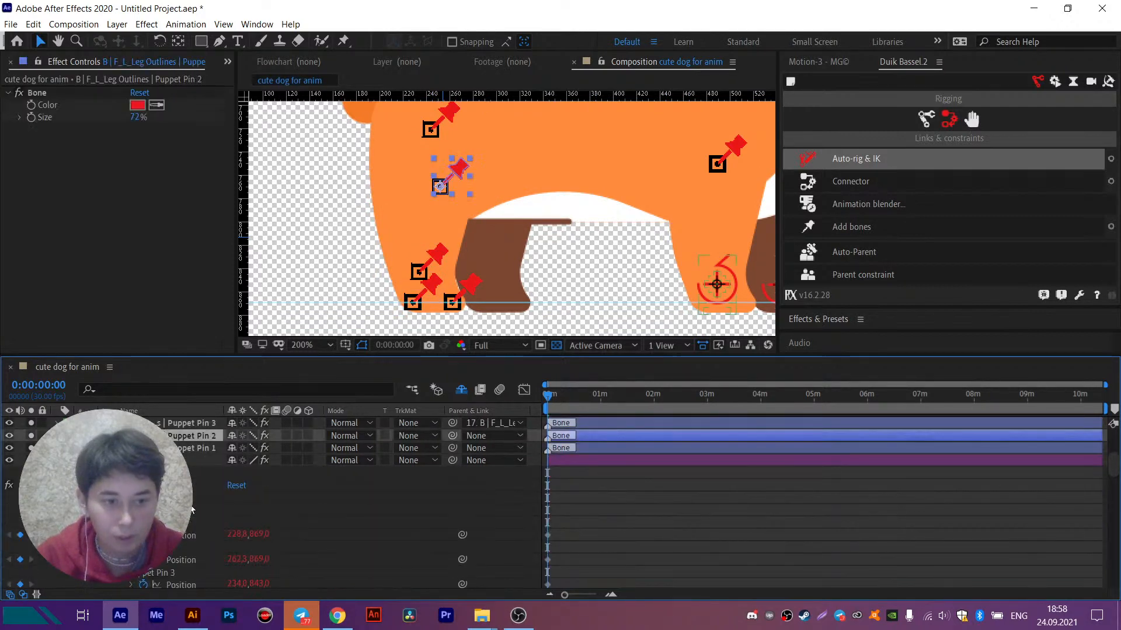
key(ctrl+z)
key(ctrl+z)
key(ctrl+z)
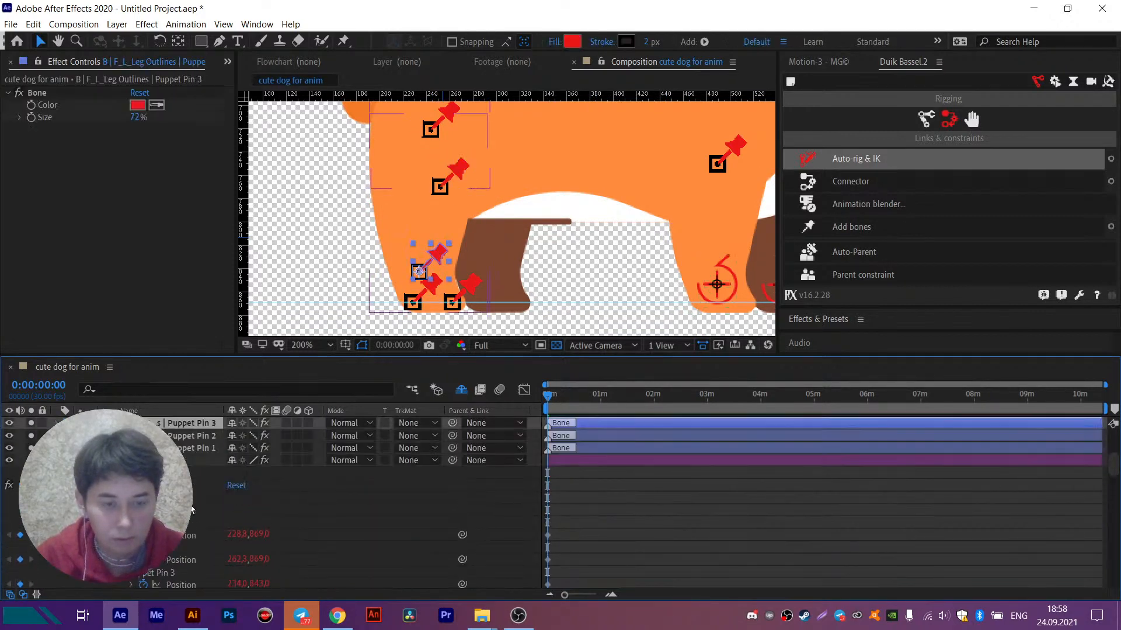
key(ctrl+z)
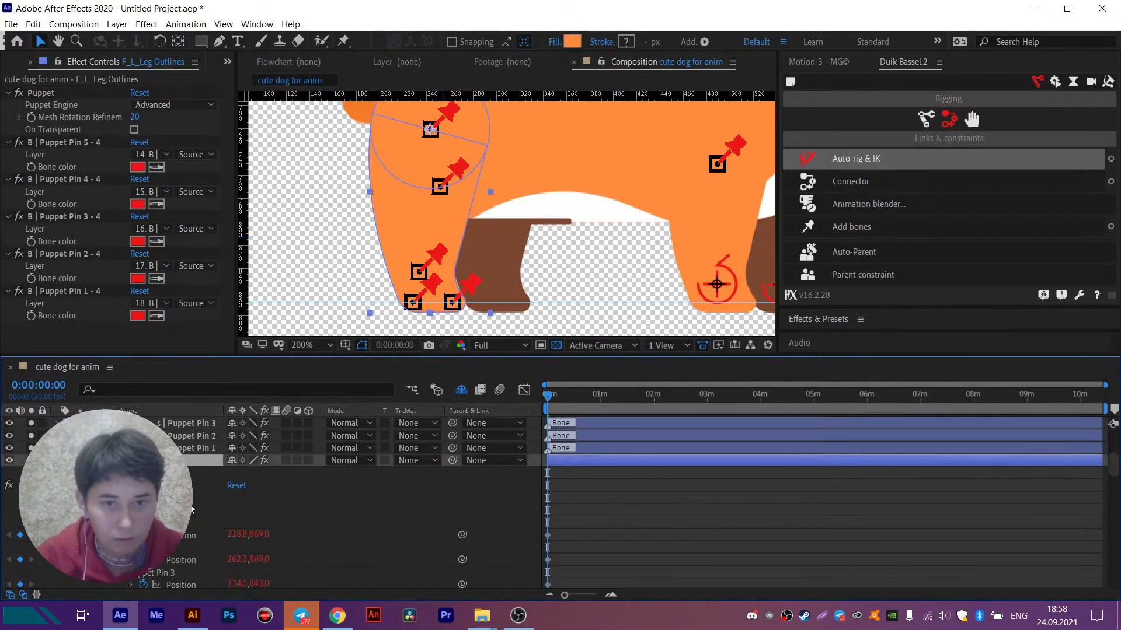
key(ctrl+z)
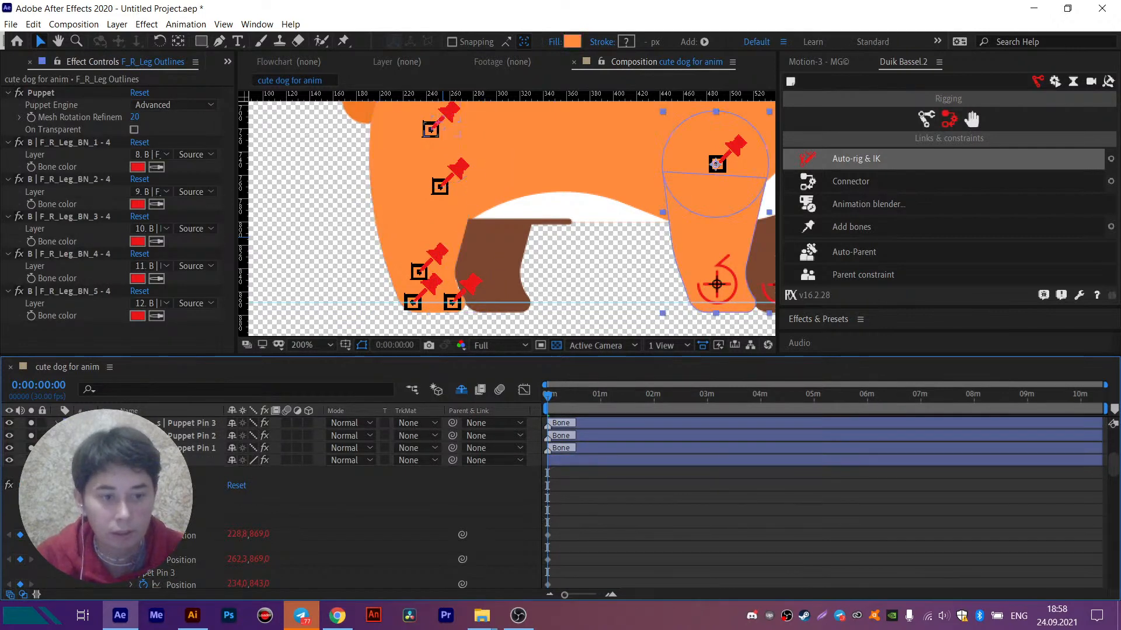
scroll(152, 496, up, 3)
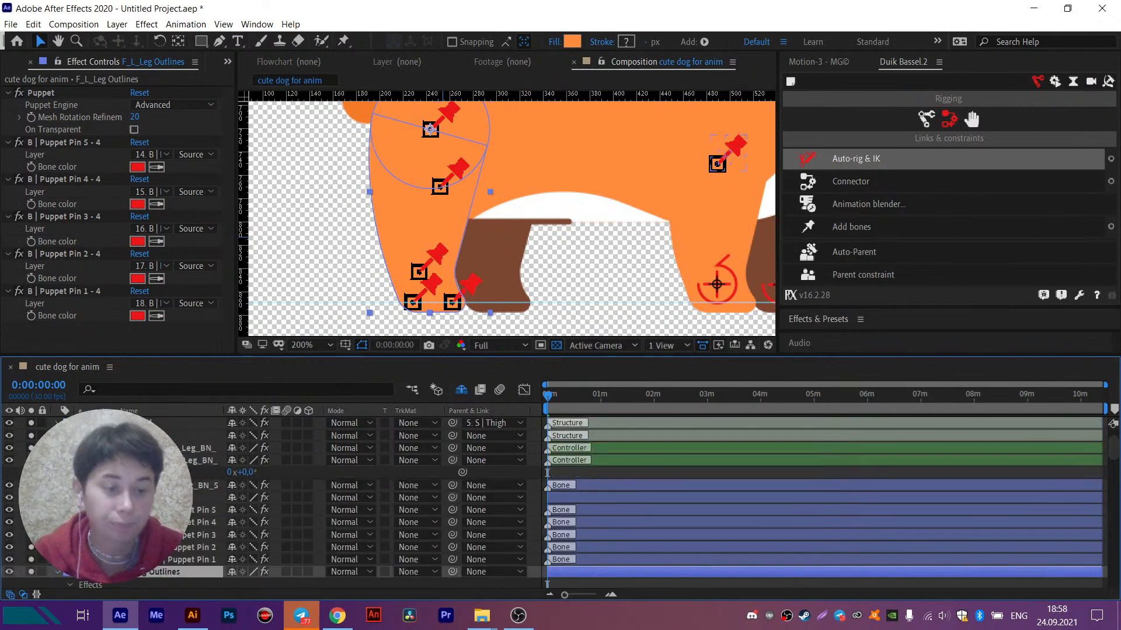
key(ctrl+z)
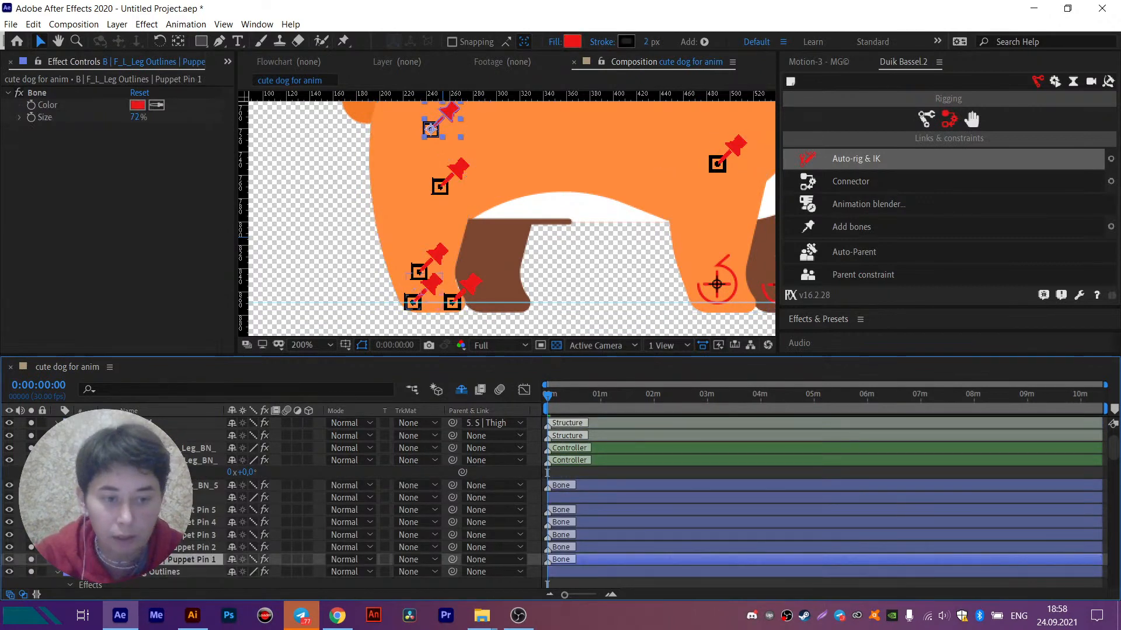
key(ctrl+z)
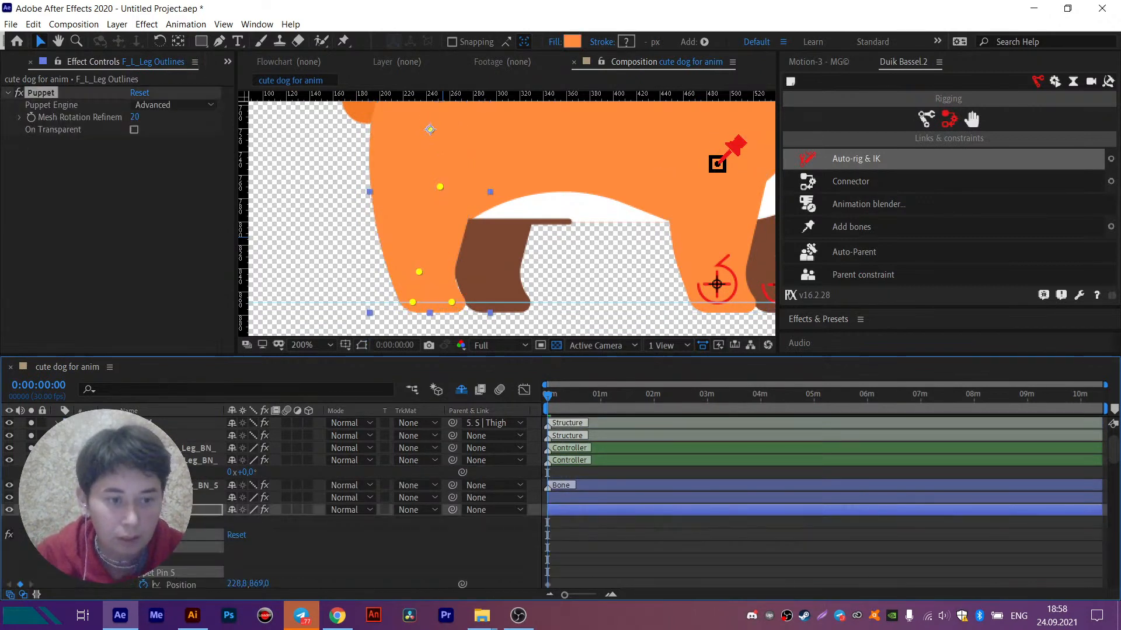
- Set the label colour of the F_L_Leg Outlines layer to Purple
click(63, 510)
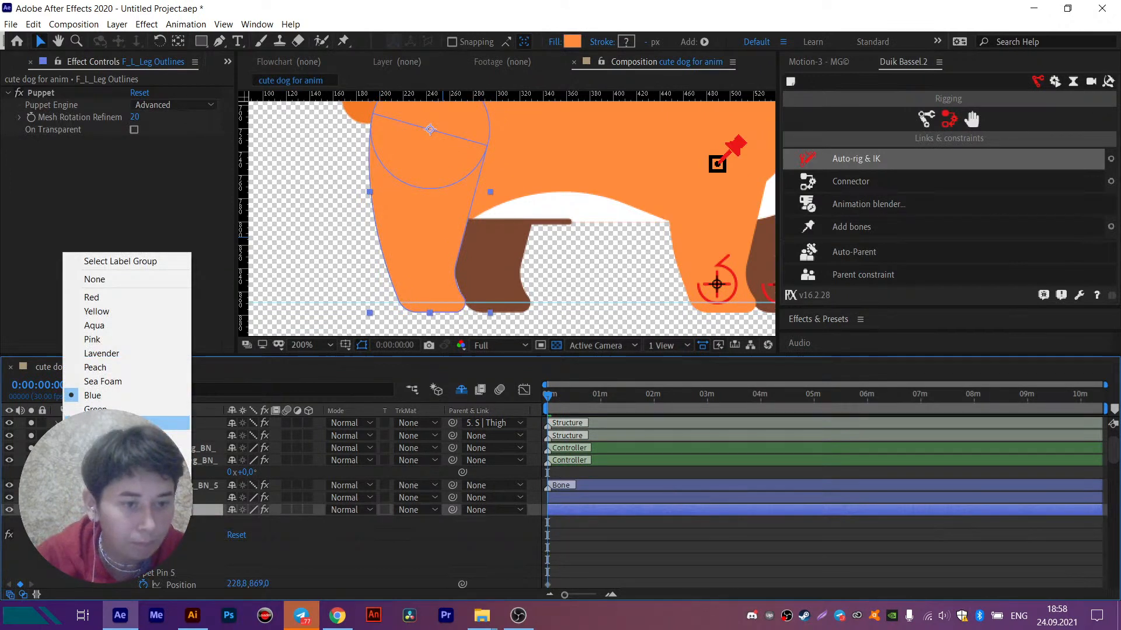
click(127, 424)
scroll(173, 552, down, 3)
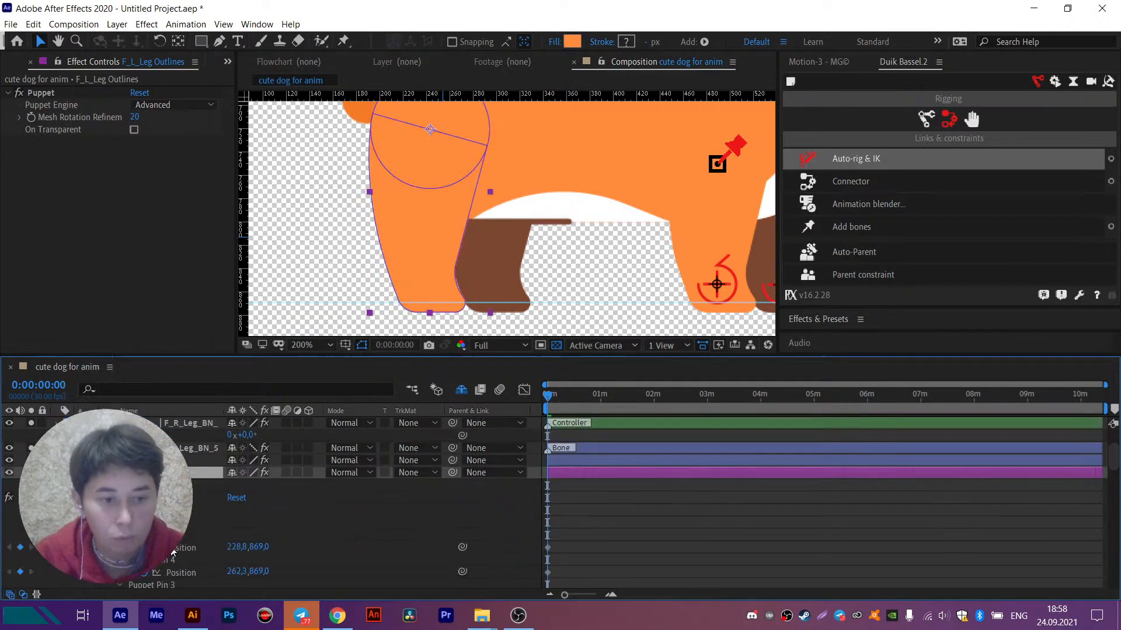
- Rename the five puppet pins of F_L_Leg Outlines with Duik as F_L_Leg_BN_, numbered from 1
click(153, 535)
key(space)
mouse_move(472, 161)
mouse_down()
mouse_move(459, 208)
mouse_move(475, 188)
mouse_up()
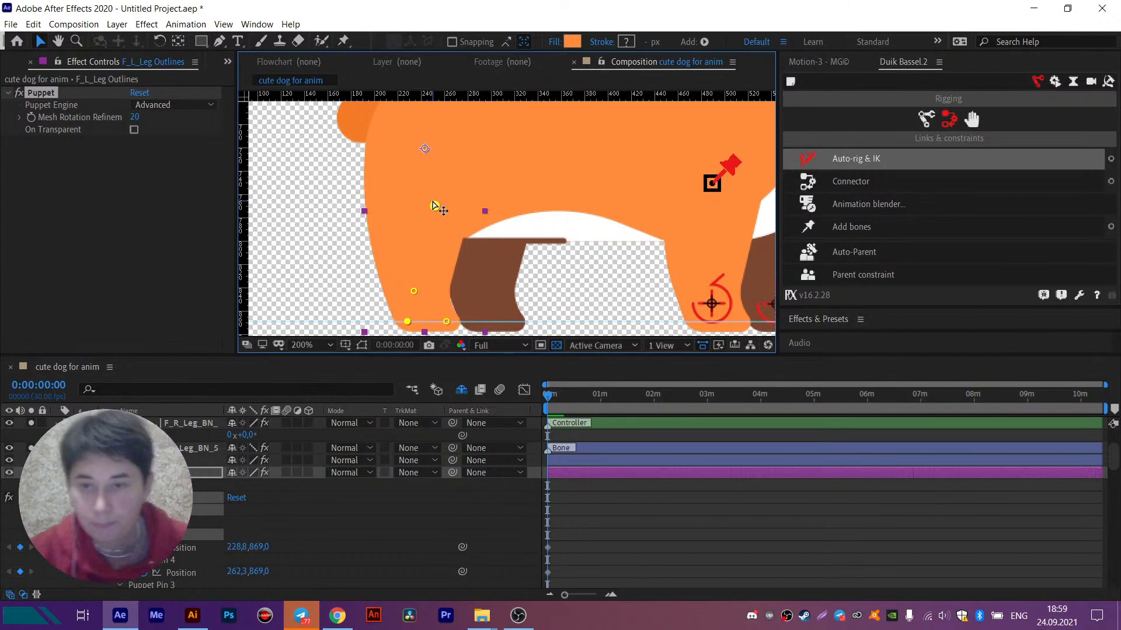
click(1108, 83)
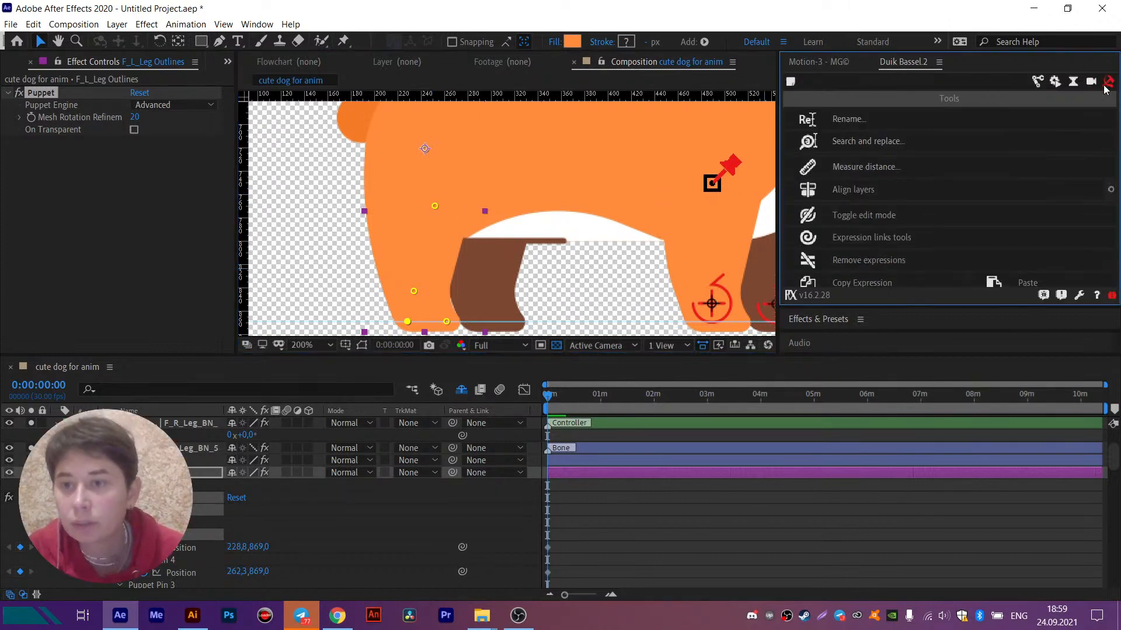
click(860, 124)
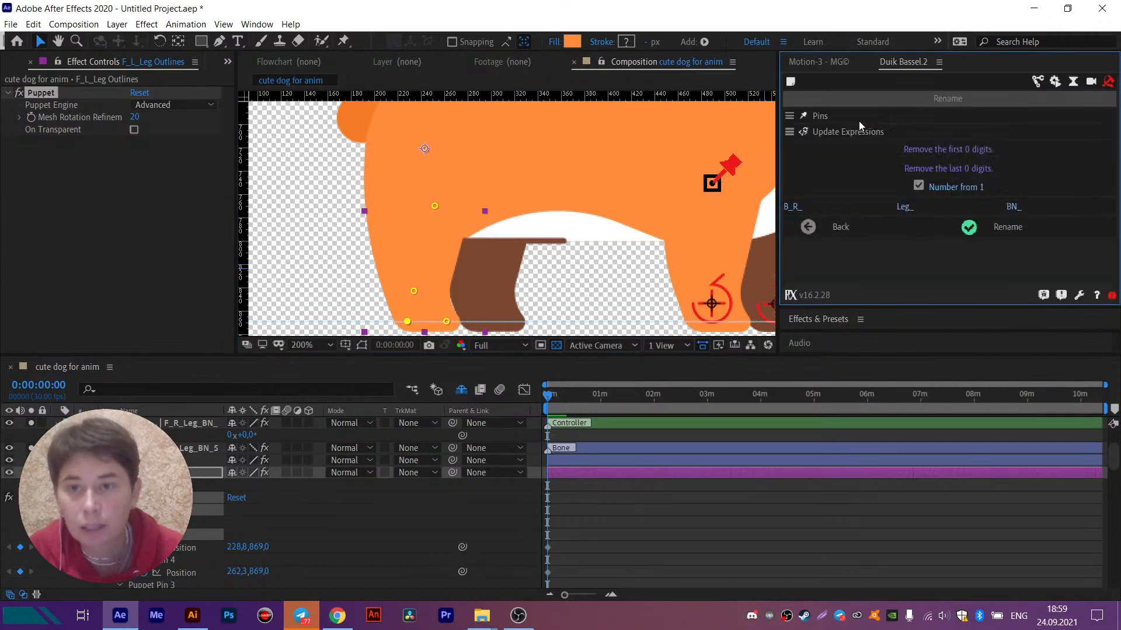
click(794, 209)
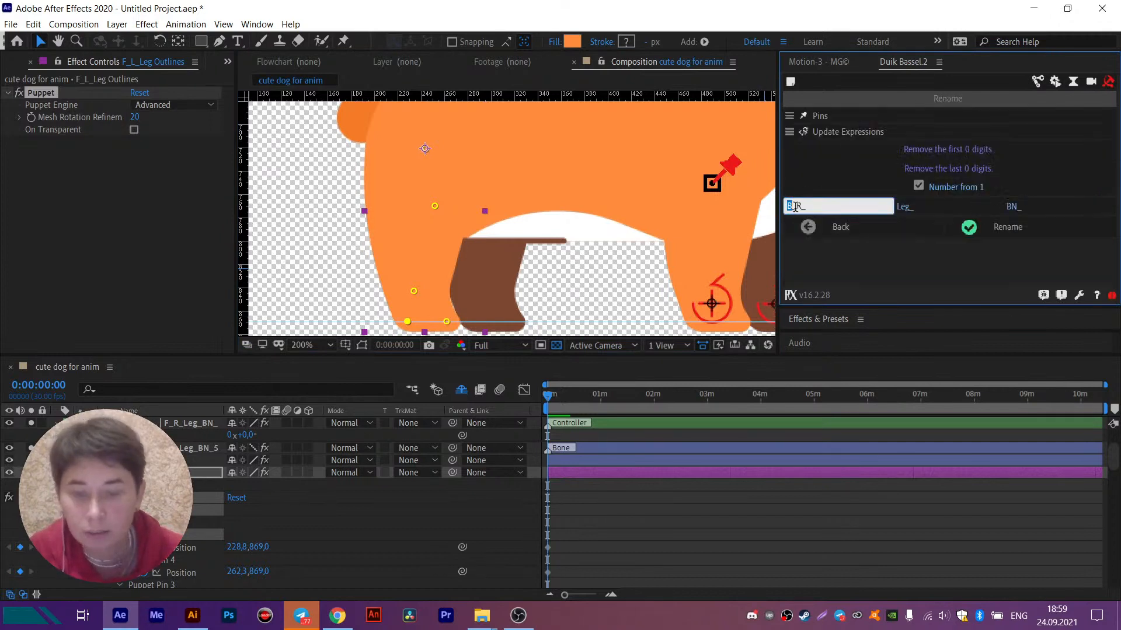
text(F)
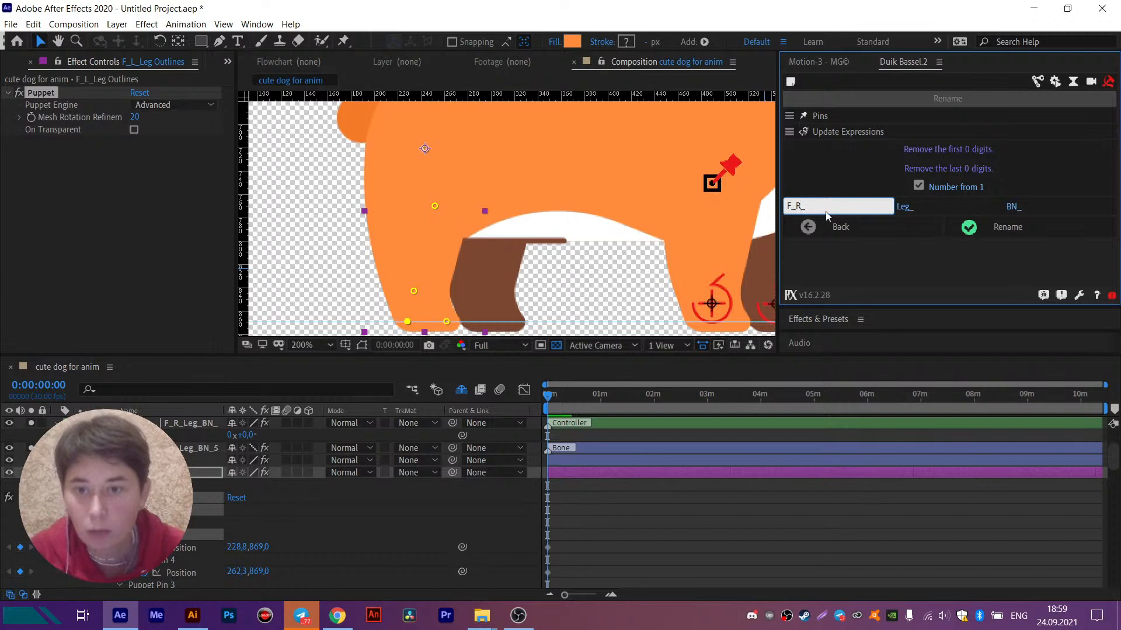
key(BackSpace)
text(L)
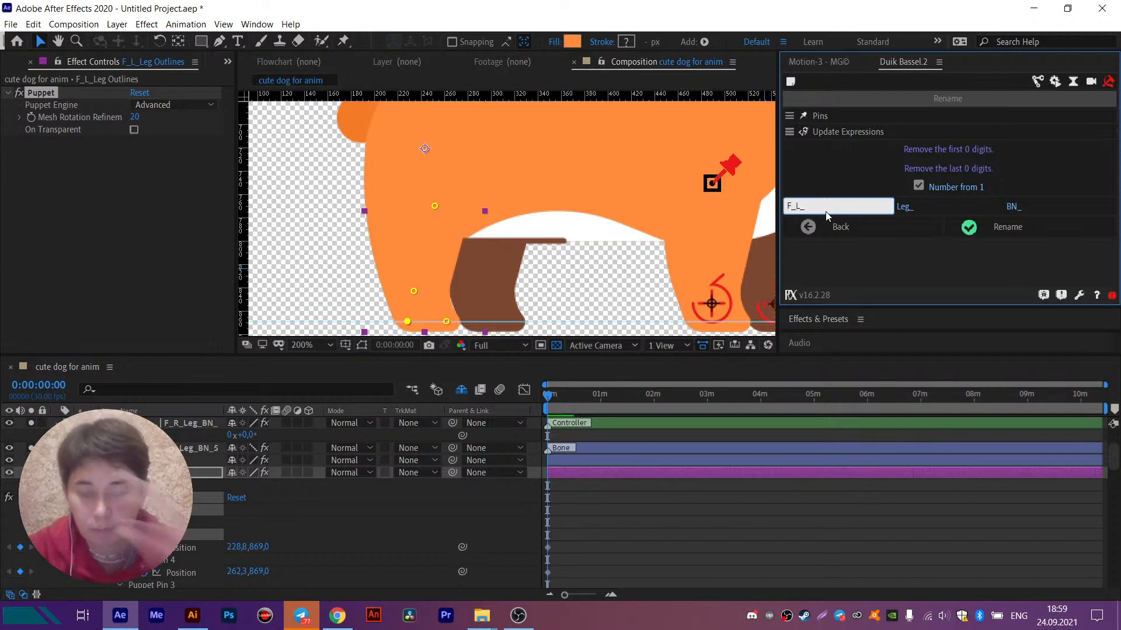
click(1014, 227)
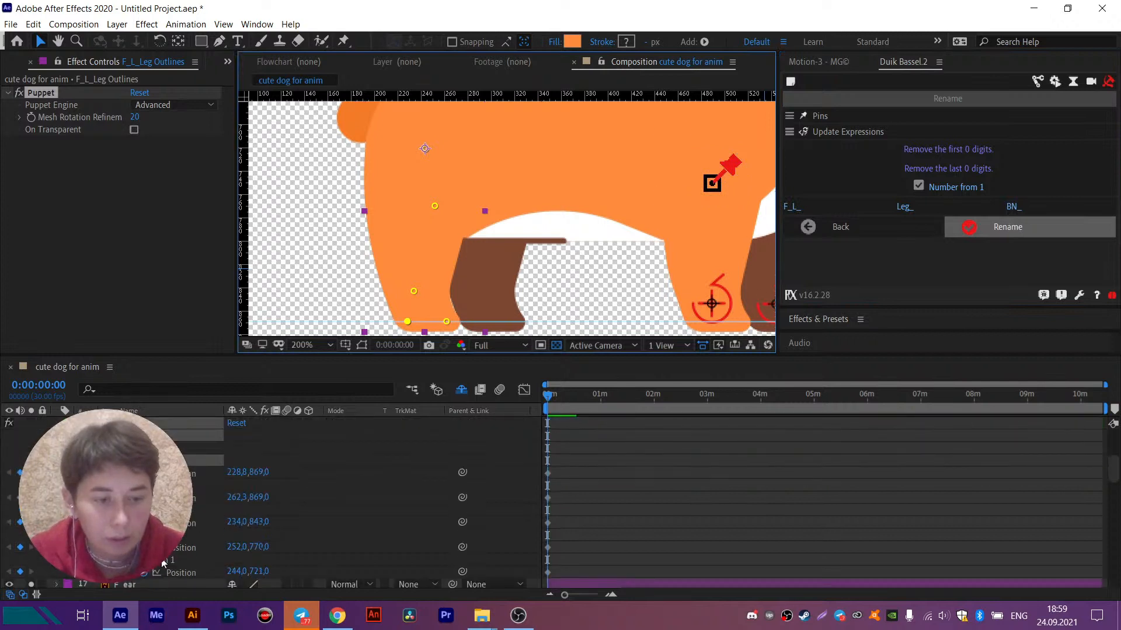
click(1007, 229)
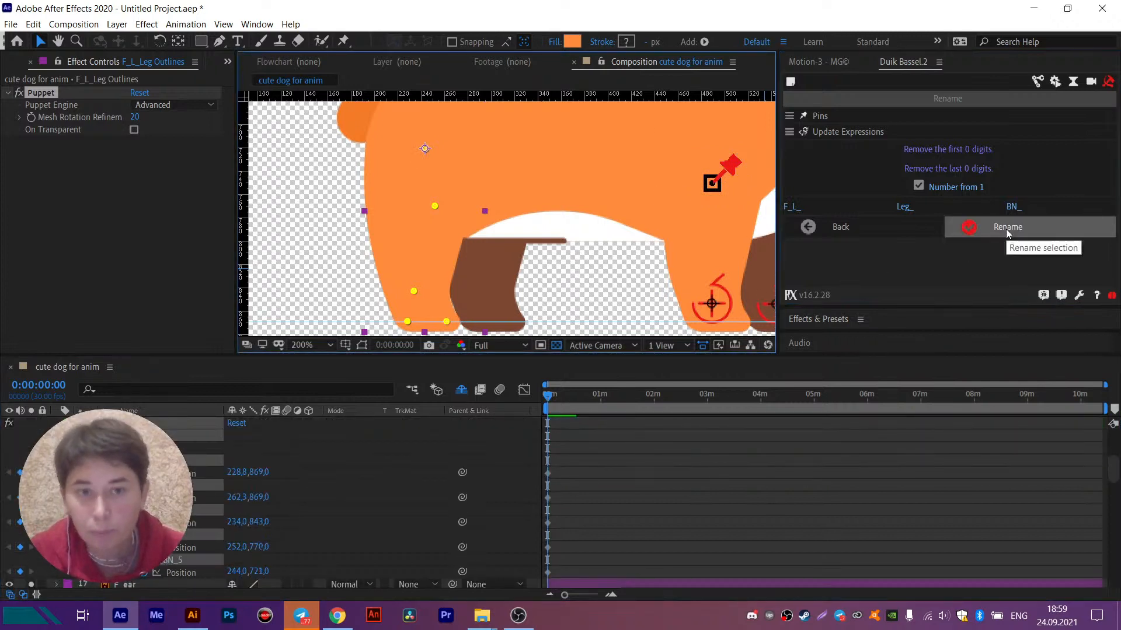
- Add Duik bones to the five renamed puppet pins of the F_L_Leg Outlines layer
click(1037, 81)
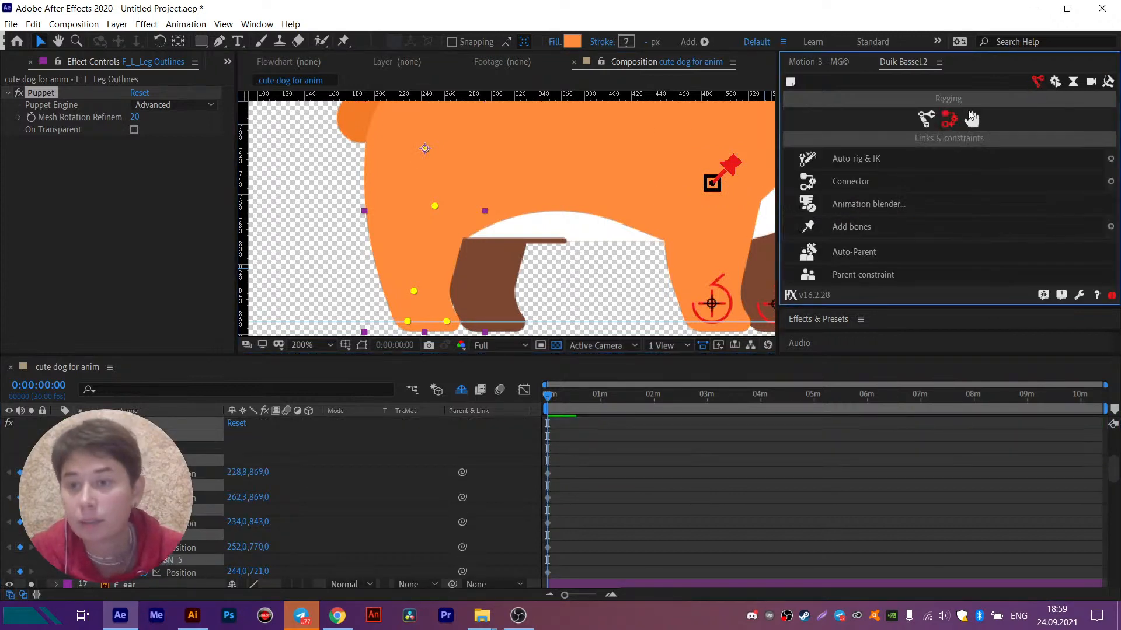
click(843, 229)
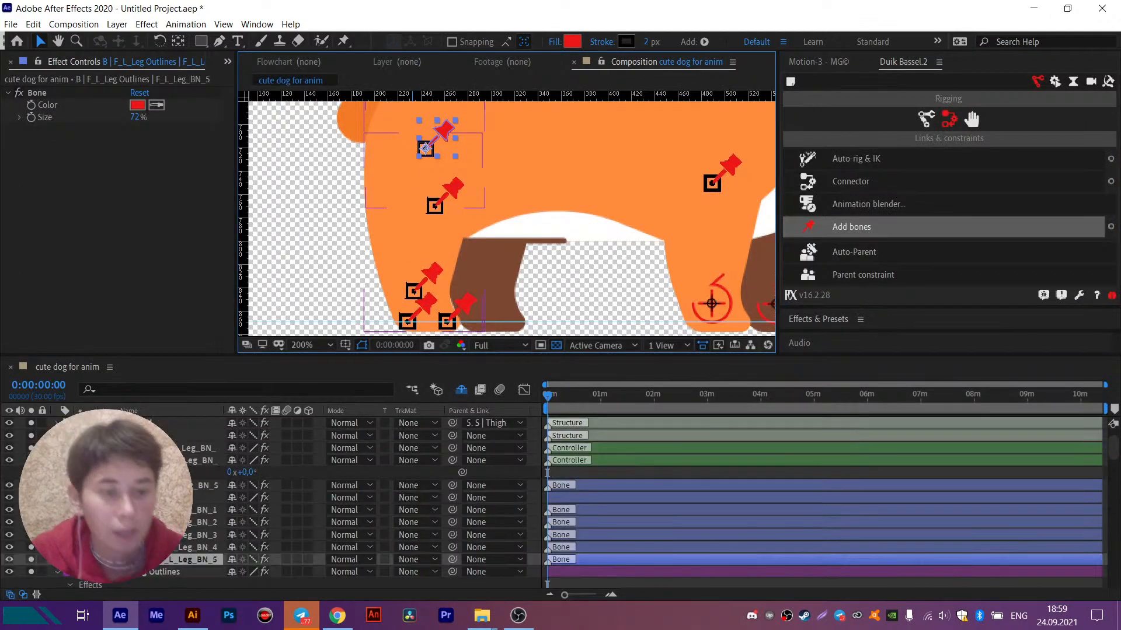
scroll(122, 569, down, 1)
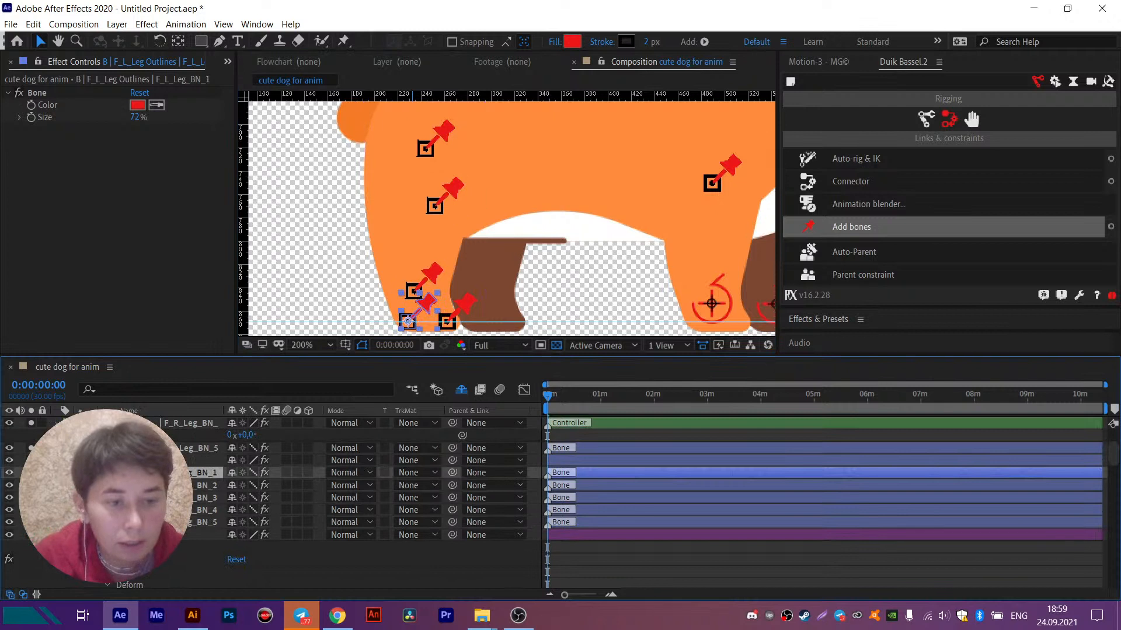
- Parent bones F_L_Leg_BN_1 and BN_2 to BN_3, BN_3 to BN_4, and BN_4 to BN_5
shift+click(169, 486)
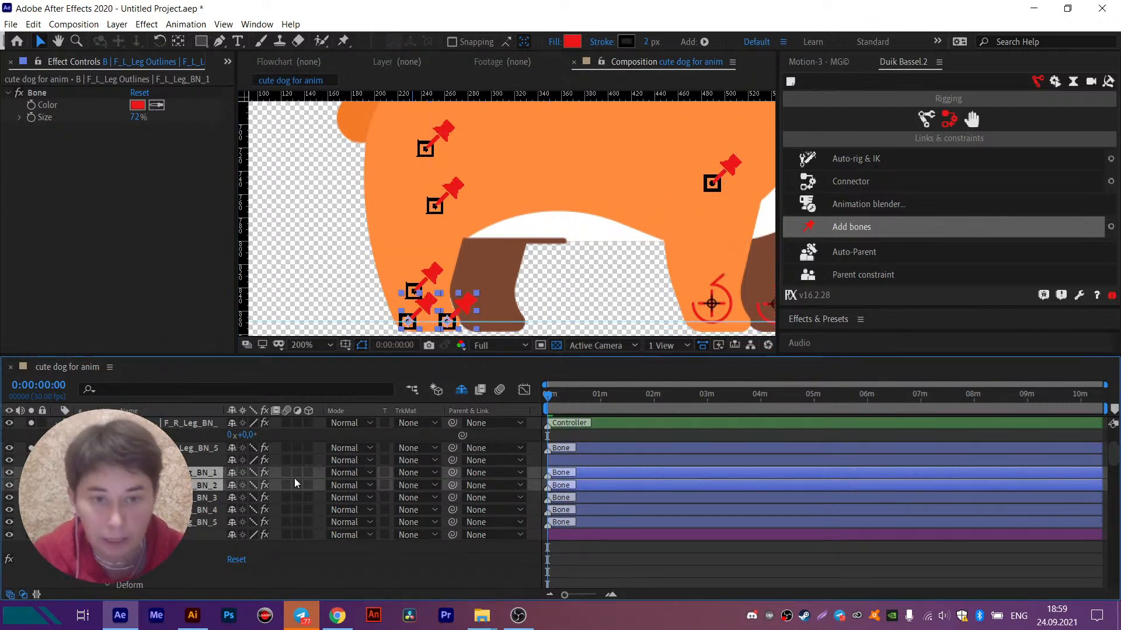
drag(453, 472, 207, 498)
click(207, 498)
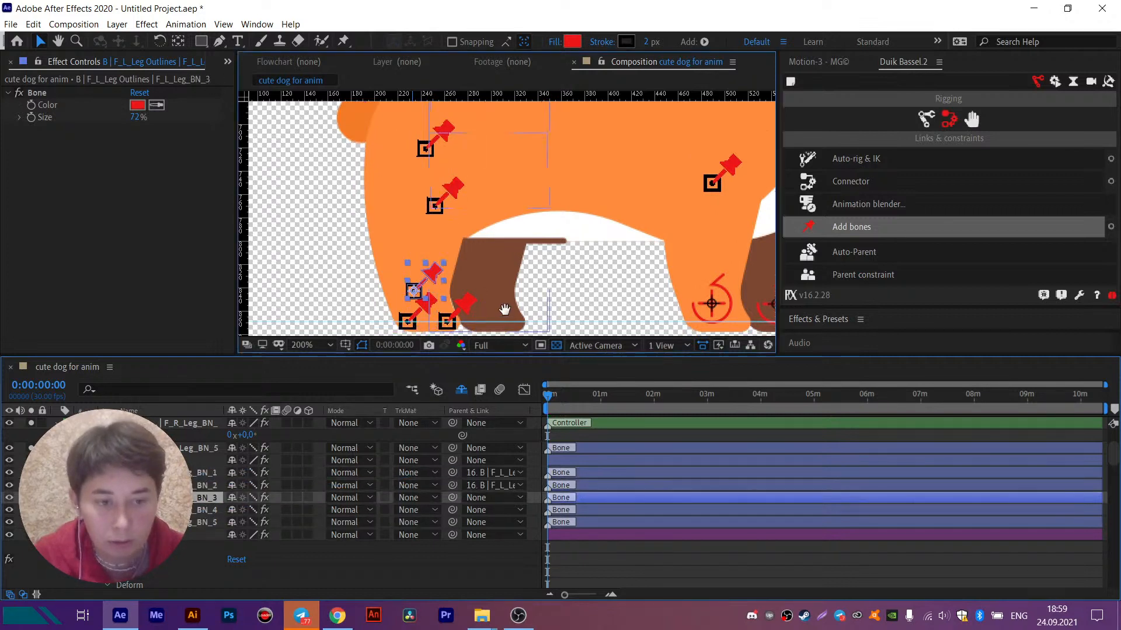
drag(504, 309, 519, 241)
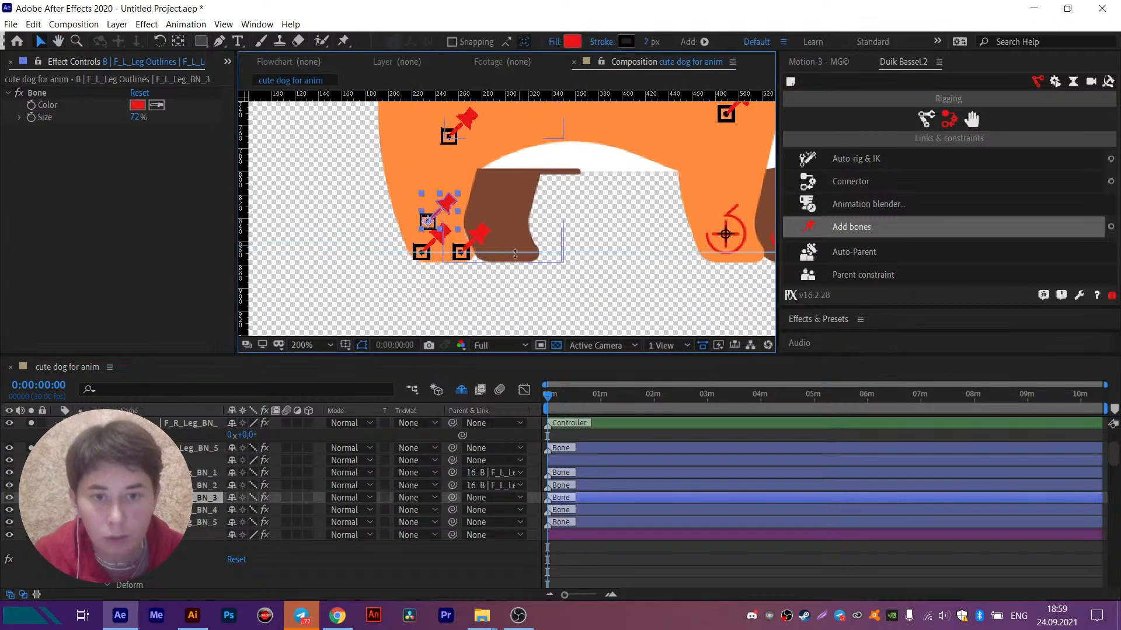
click(204, 500)
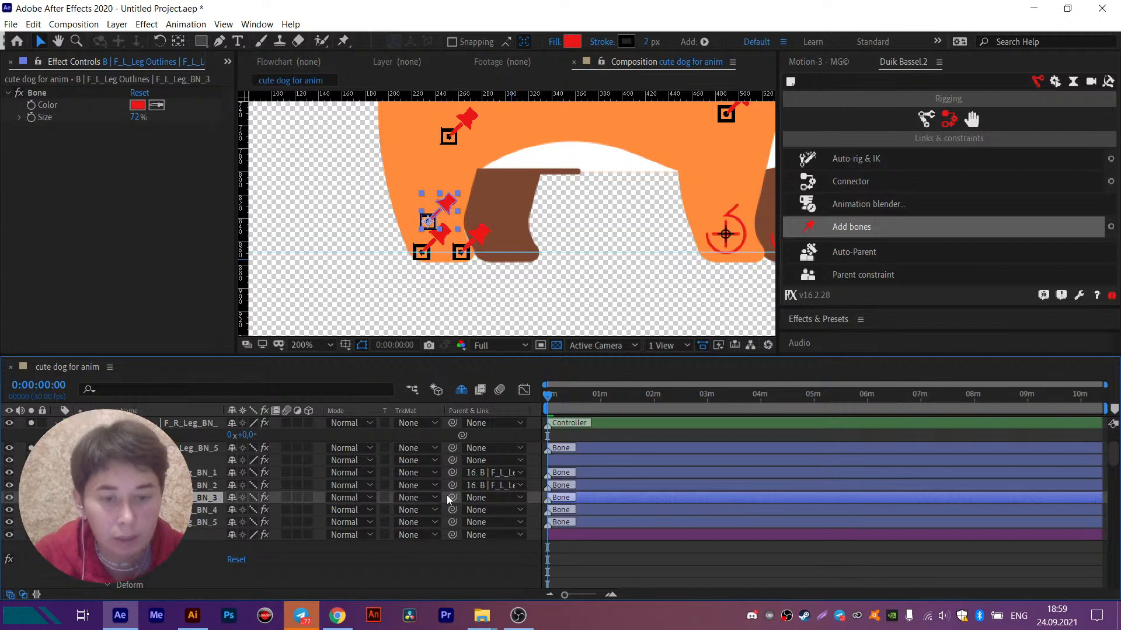
drag(452, 497, 202, 511)
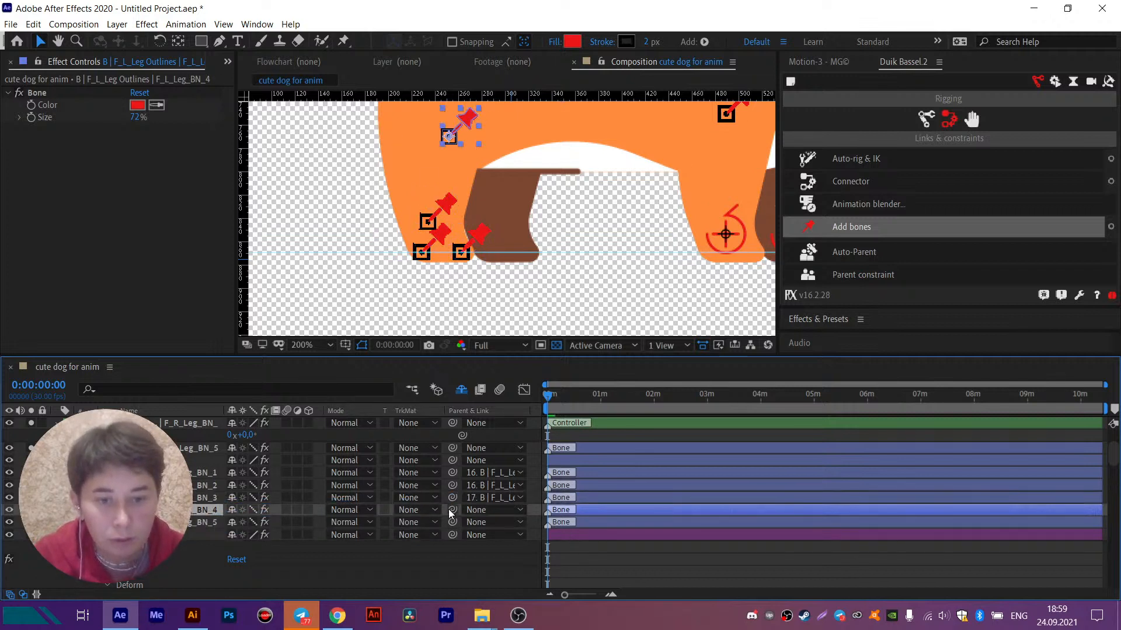
drag(451, 514, 201, 523)
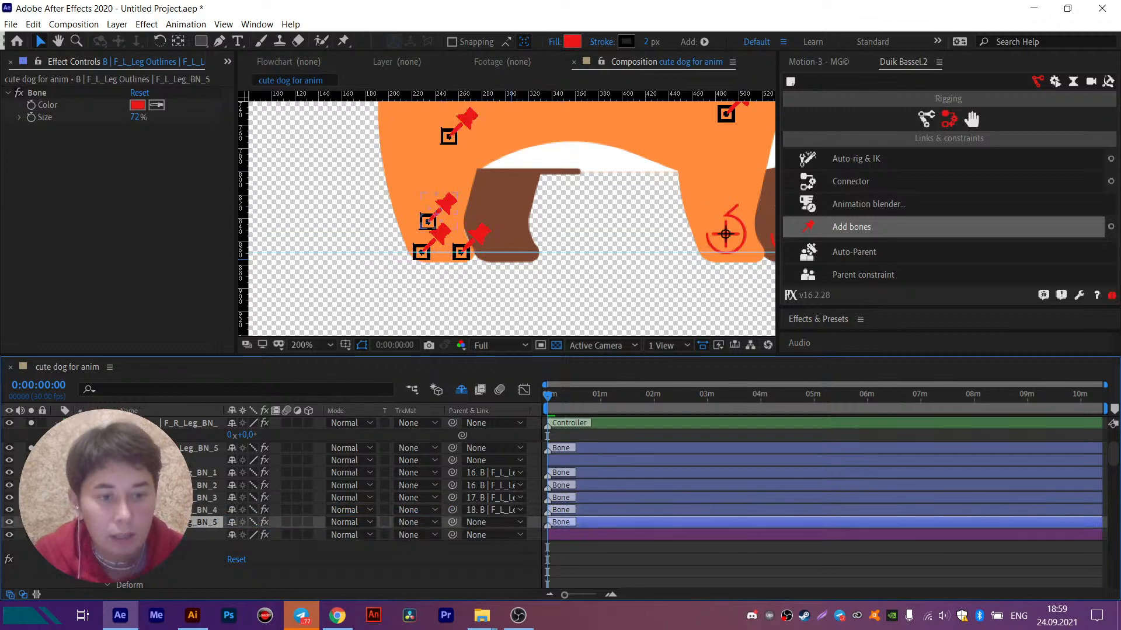
- Create an IK controller for bones F_L_Leg_BN_3 to BN_5 with Auto-rig & IK and turn off its Draw guides option
shift+click(199, 498)
key(space)
drag(565, 191, 546, 253)
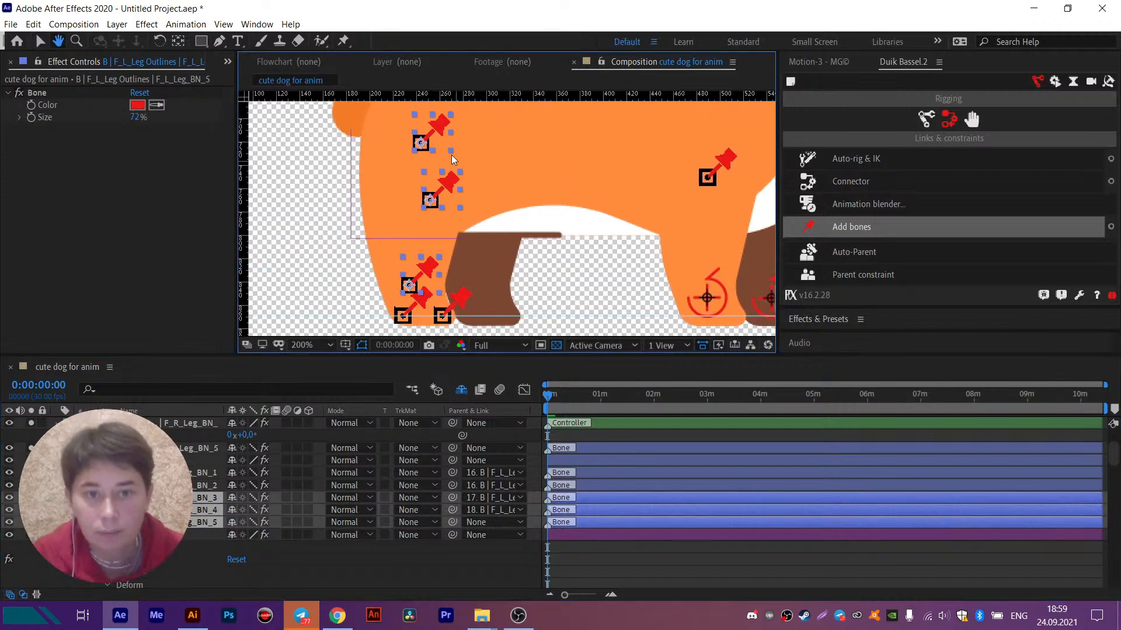
click(873, 162)
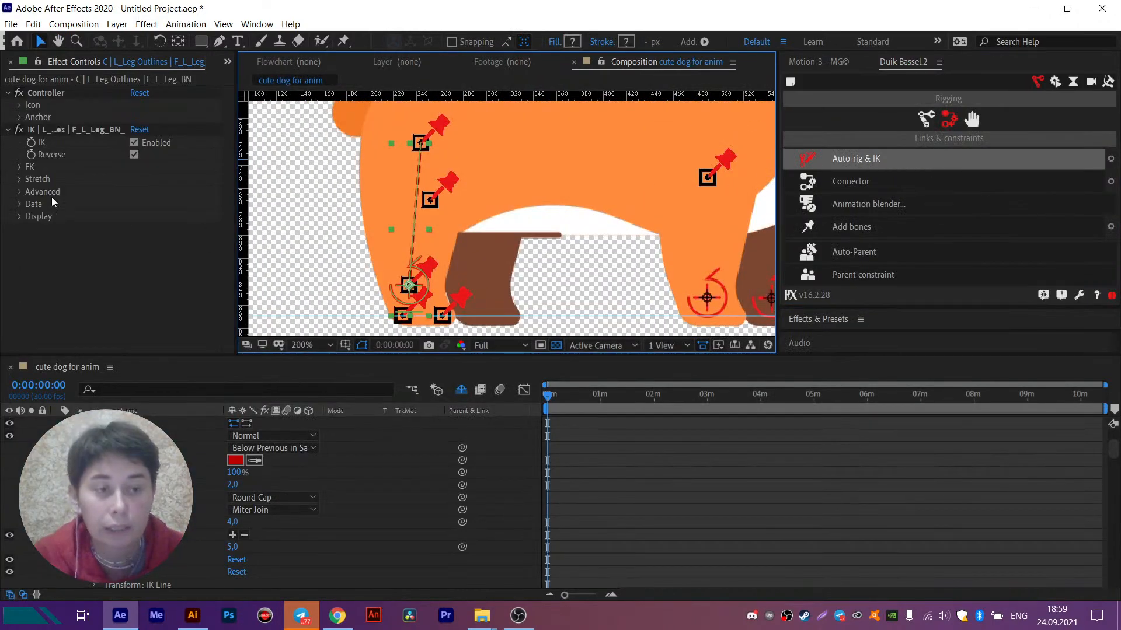
click(20, 217)
click(134, 229)
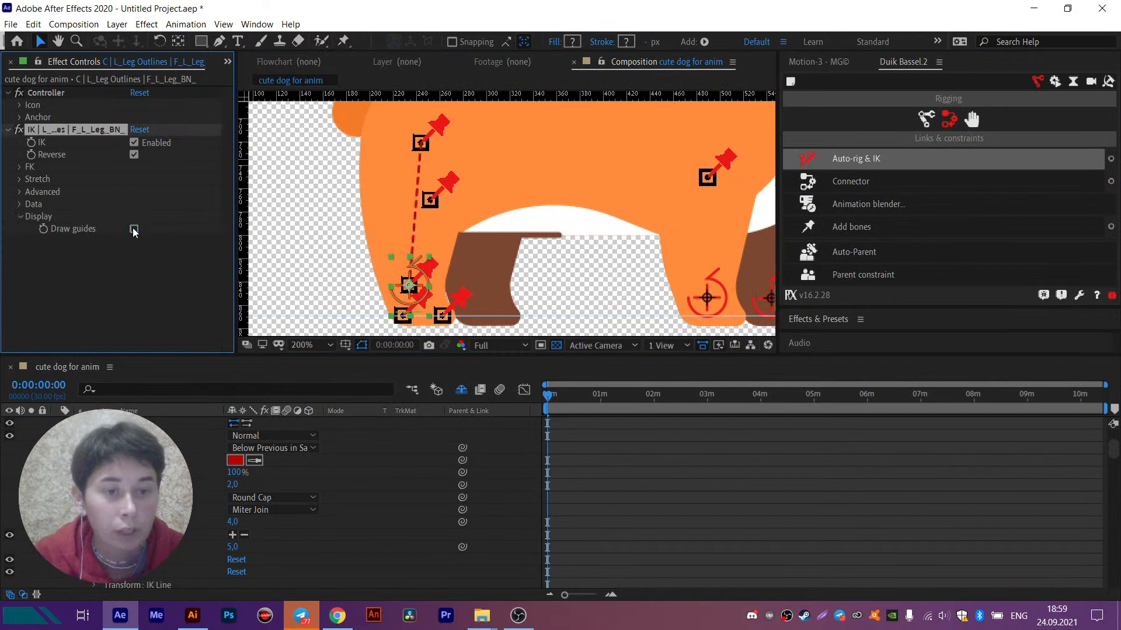
- Test the rebuilt hind leg's bend by moving its IK controller up and forward, and undo the move
scroll(220, 474, up, 3)
drag(411, 289, 446, 255)
key(ctrl+z)
key(ctrl+z)
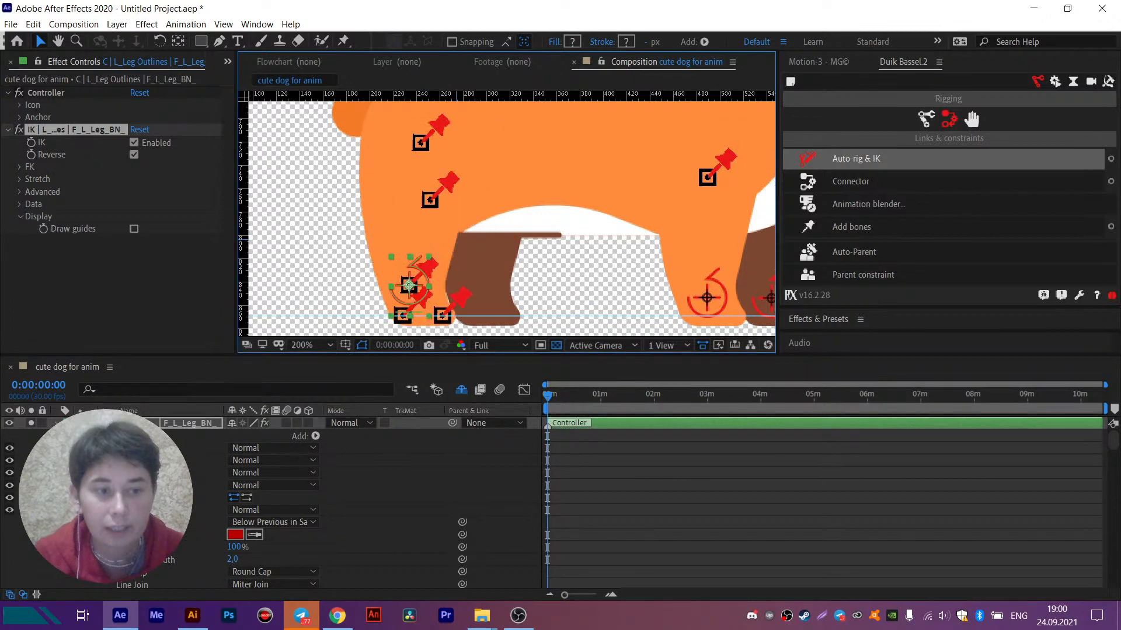
- Place puppet pins on the thigh and knee of the B_L_Leg Outlines layer, using horizontal guides aligned with the near hind leg's upper bones
click(56, 424)
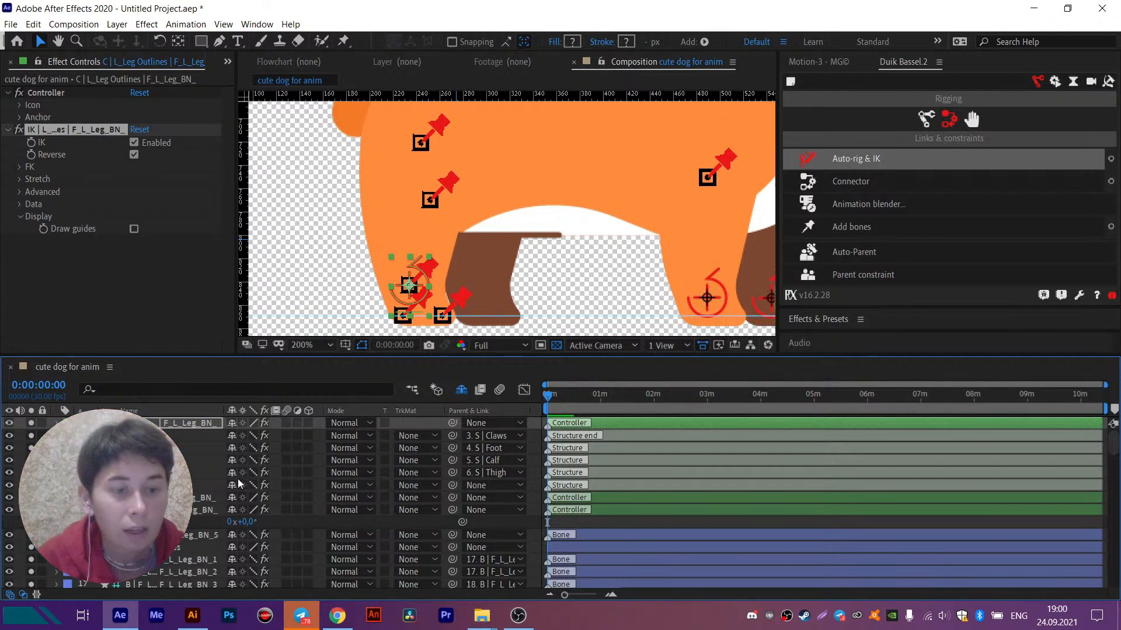
click(503, 271)
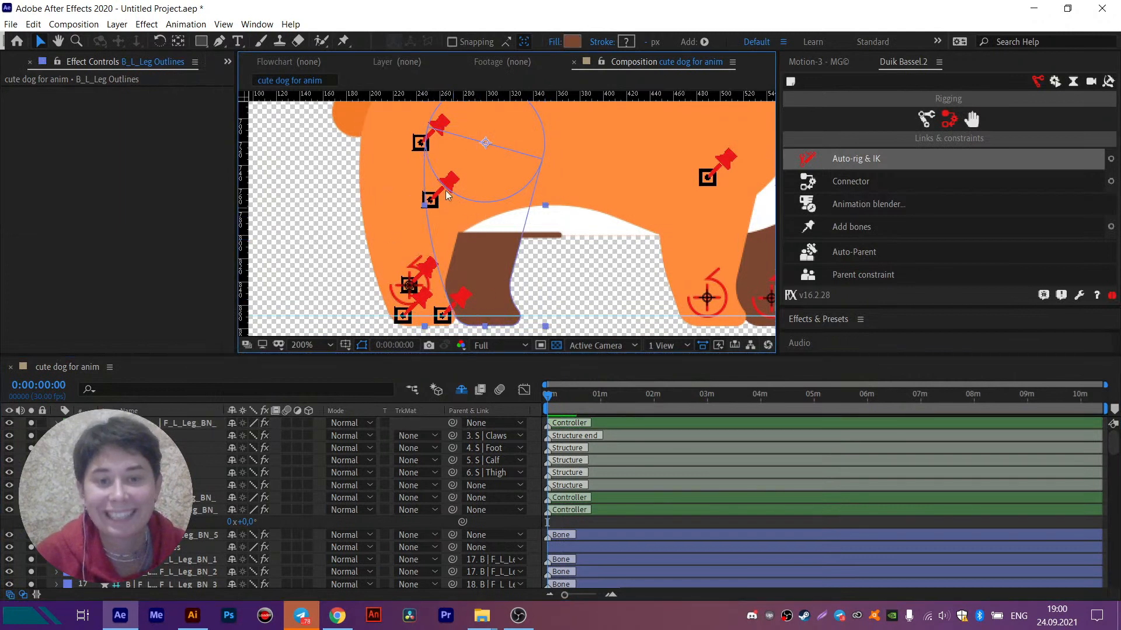
click(343, 40)
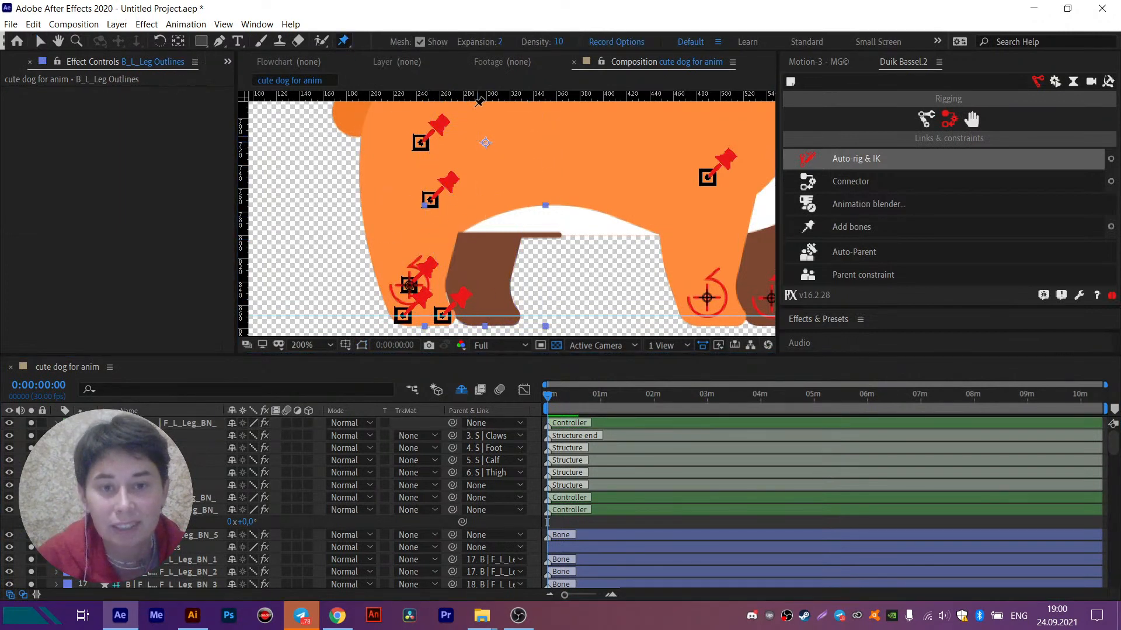
drag(473, 92, 428, 142)
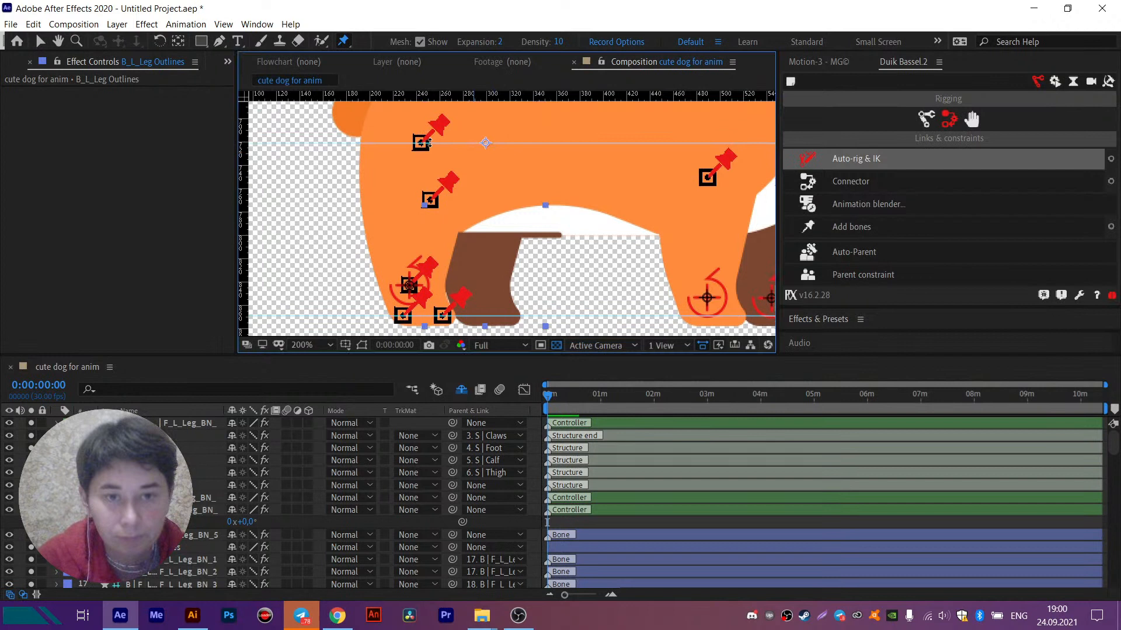
click(486, 142)
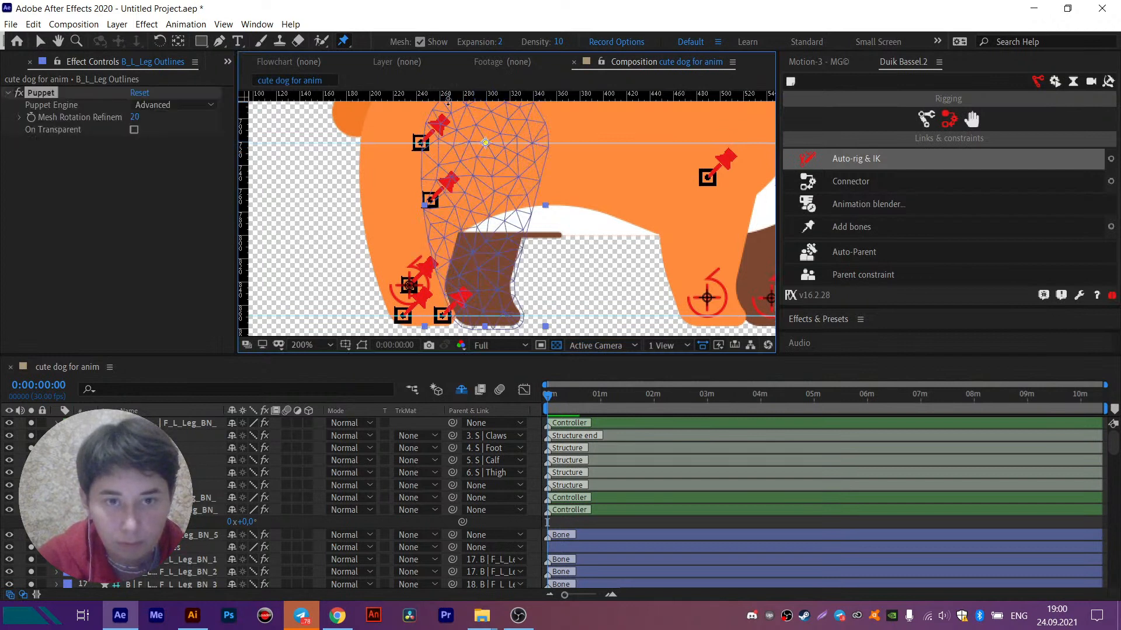
drag(448, 94, 446, 201)
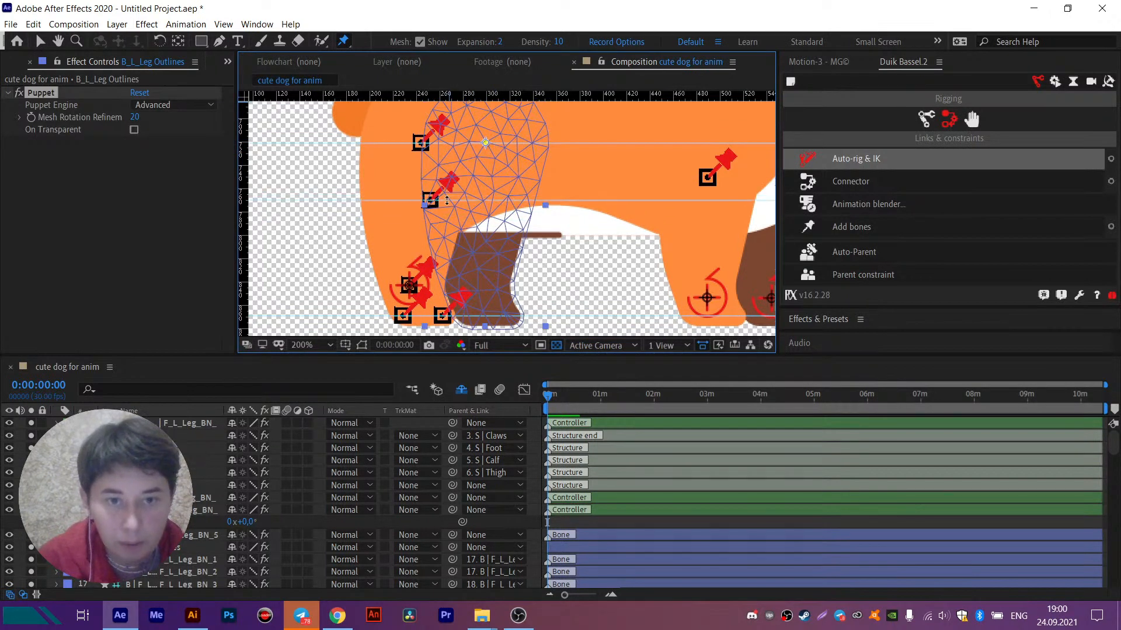
click(486, 201)
- Add a guide at the near hind leg's ankle height and place ankle, toe and heel puppet pins on B_L_Leg Outlines
scroll(496, 219, down, 2)
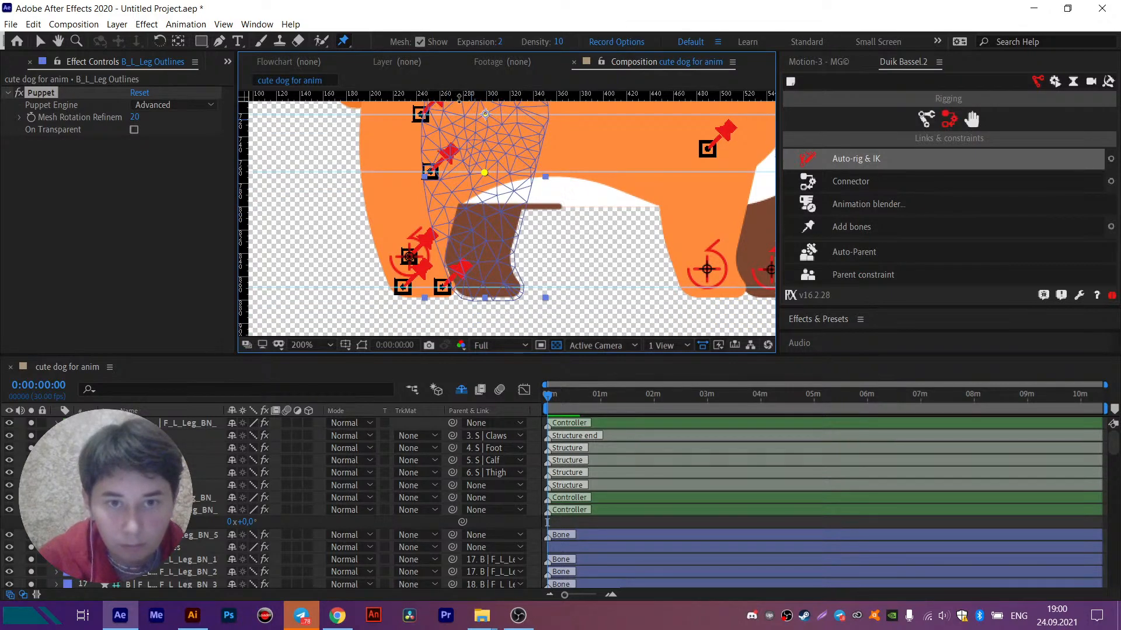
drag(459, 95, 421, 255)
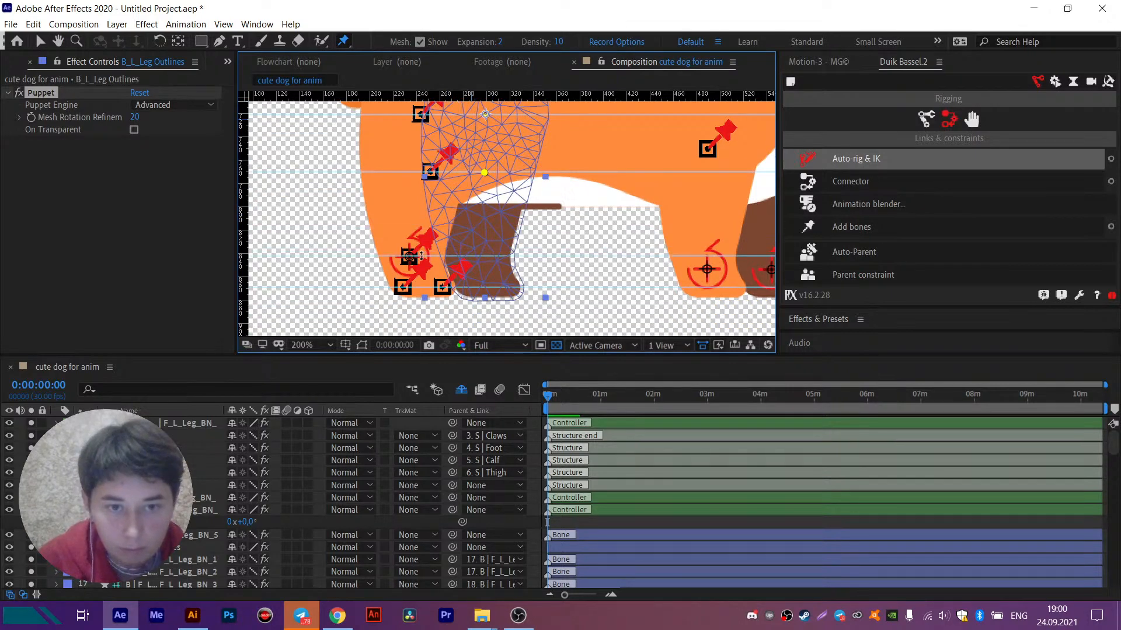
click(481, 255)
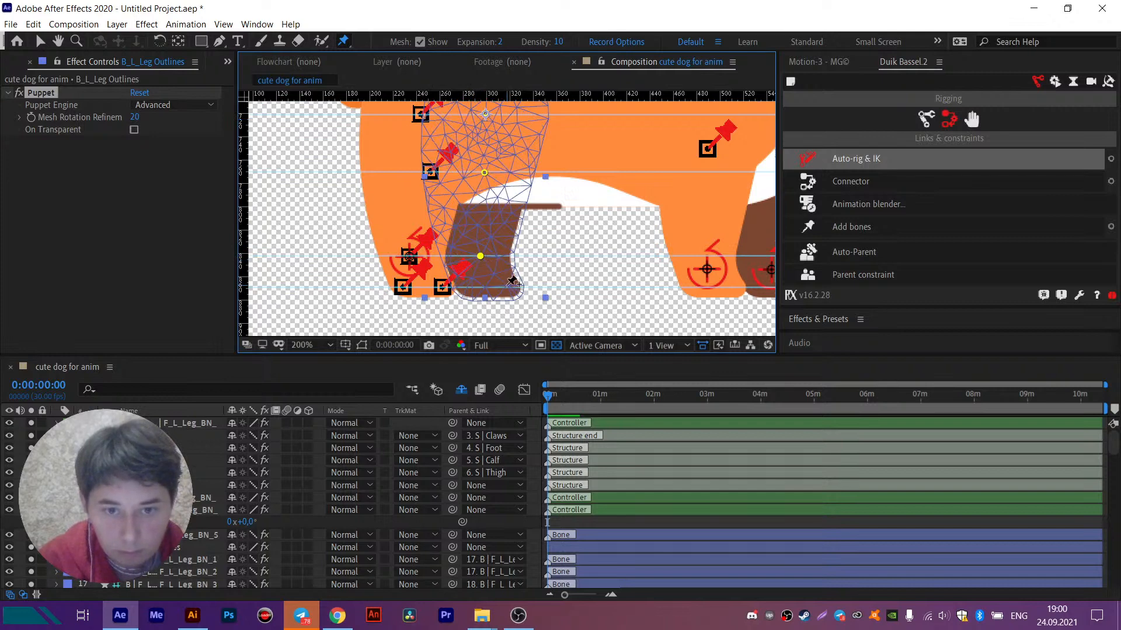
click(507, 286)
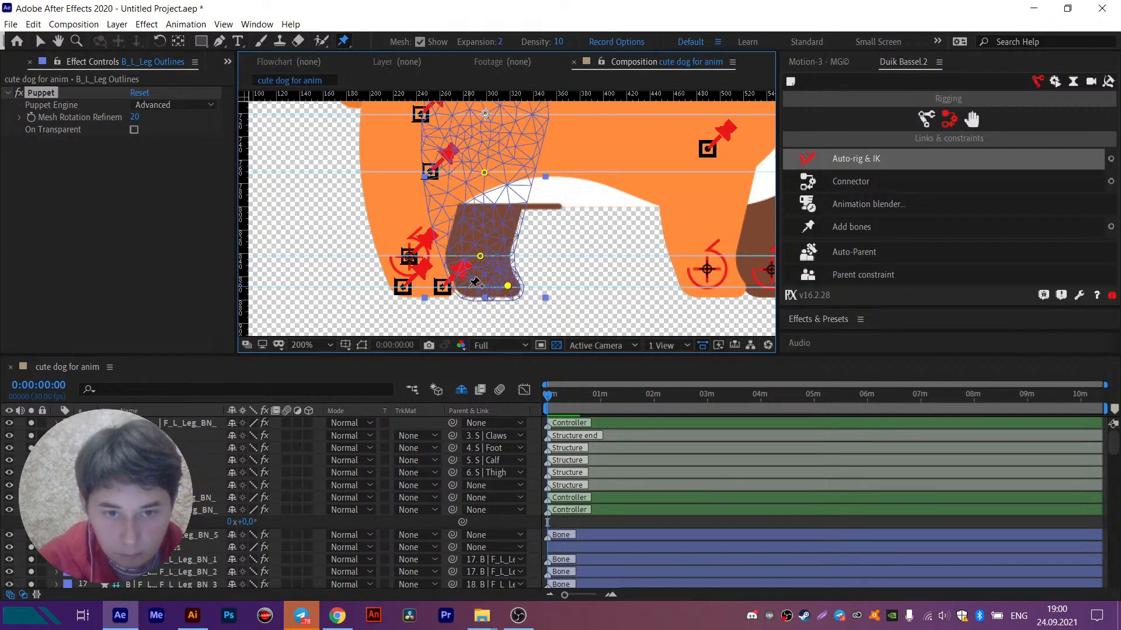
click(471, 286)
- Rename the five B_L_Leg Outlines puppet pins with Duik, using prefix B_L_, name Leg_ and suffix BN_, numbered from 1
scroll(374, 502, down, 12)
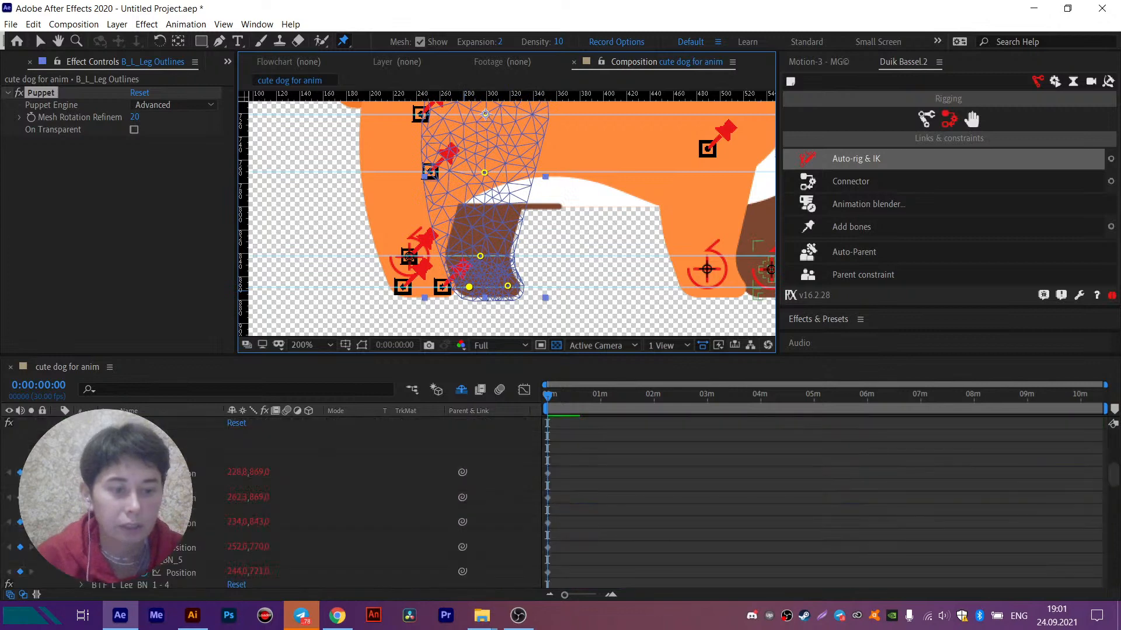
key(u)
scroll(204, 502, down, 4)
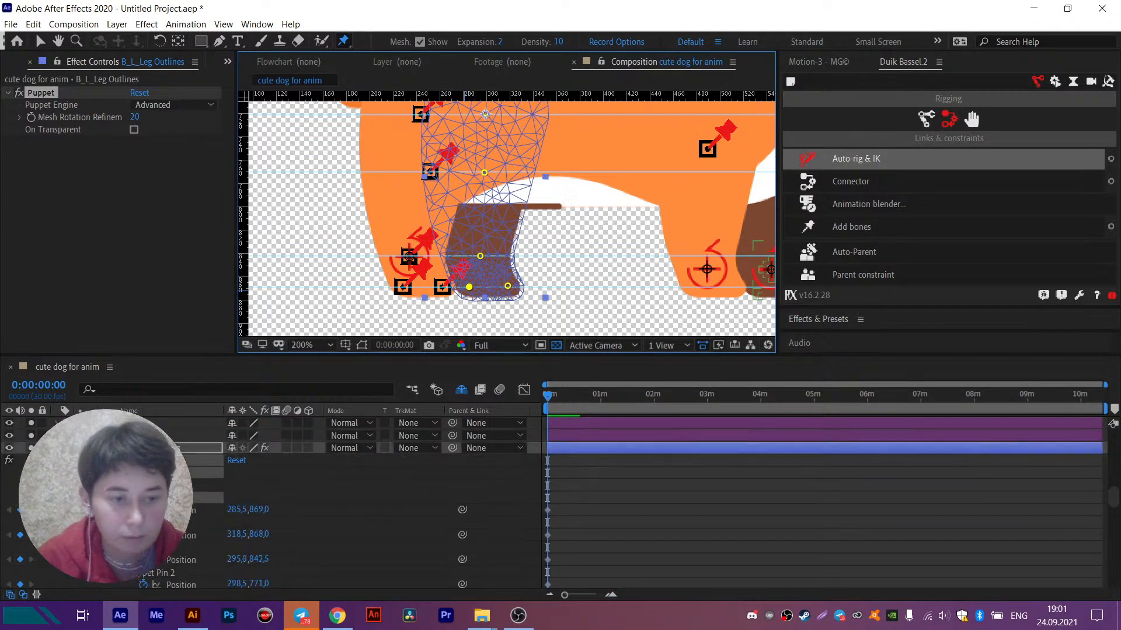
shift+click(201, 485)
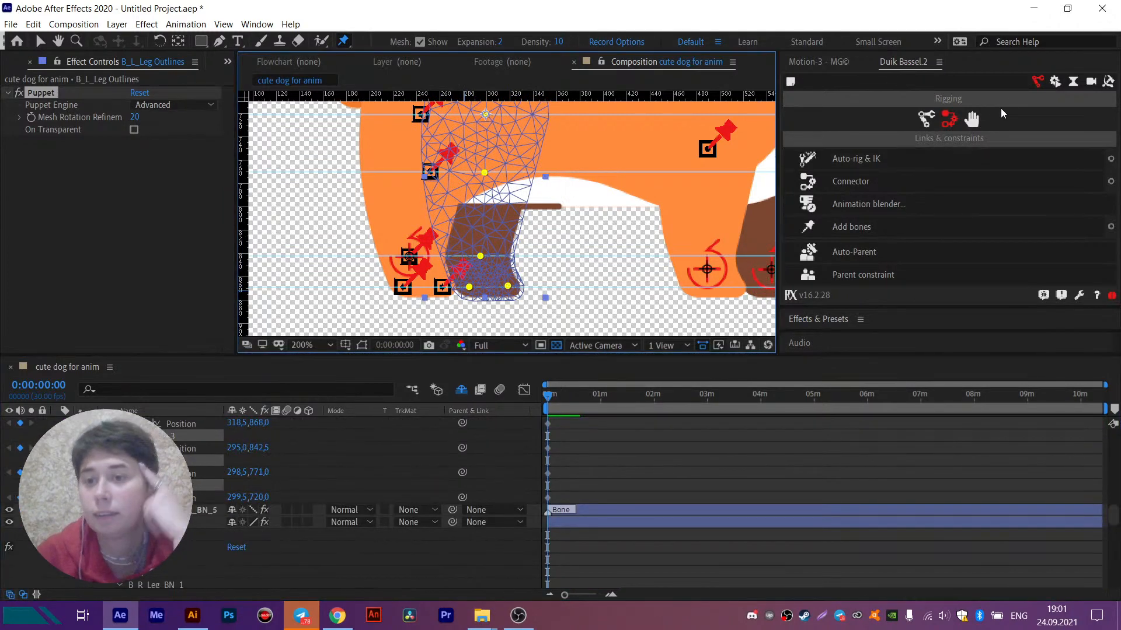
click(1108, 86)
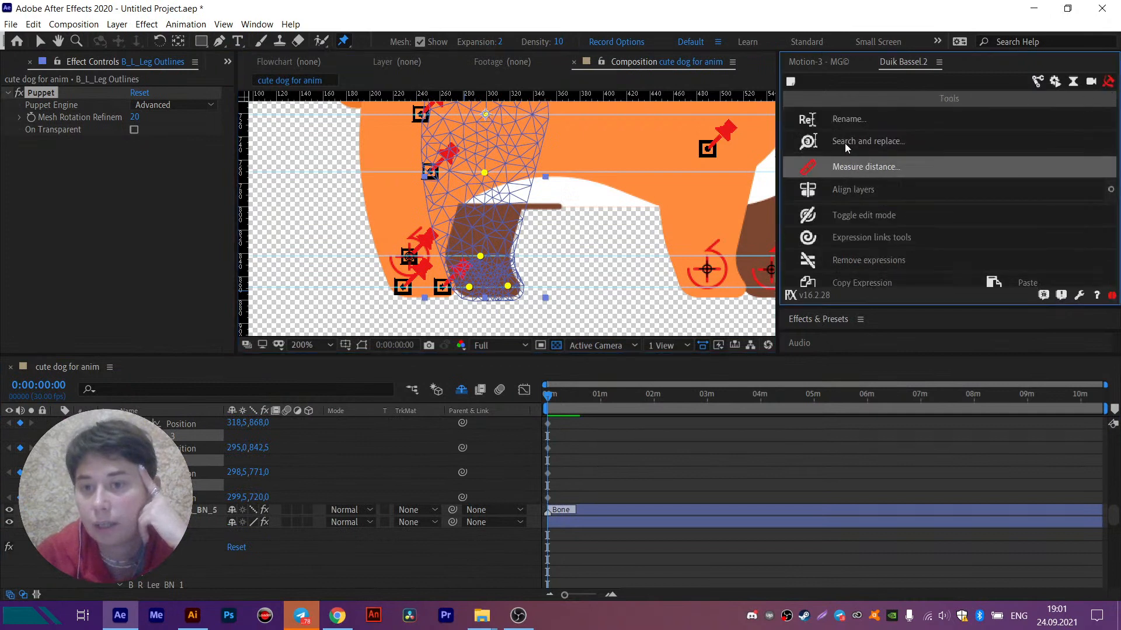
click(841, 115)
double_click(791, 207)
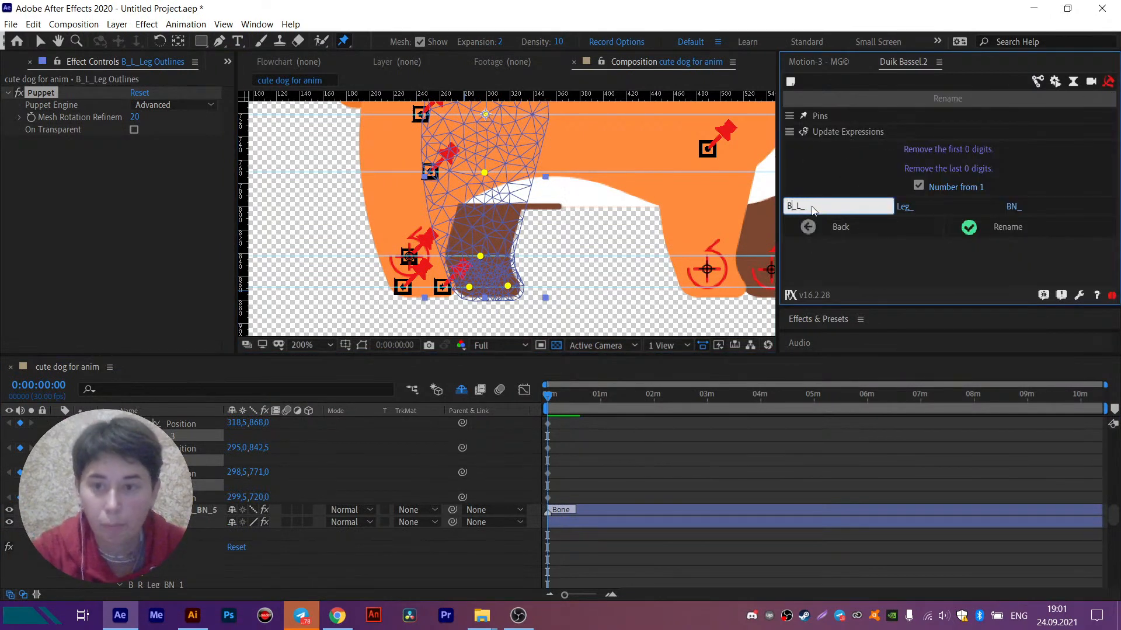
click(995, 230)
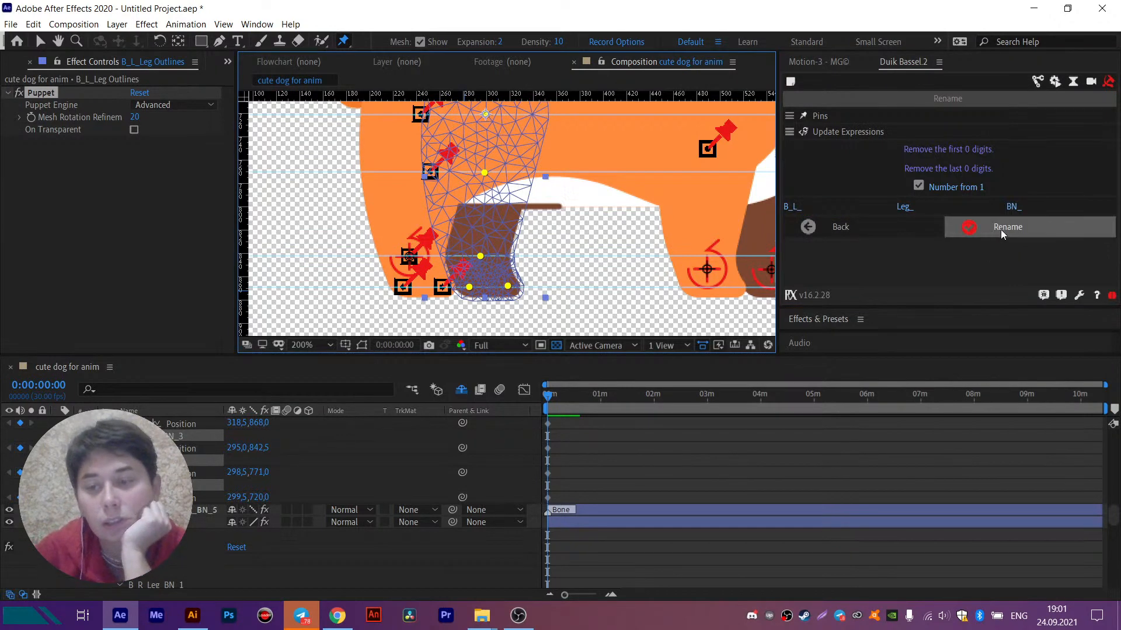
- Add Duik bones to the renamed pins, and parent B_L_Leg_BN_1 and BN_2 to BN_3, BN_3 to BN_4, and BN_4 to BN_5
click(1038, 81)
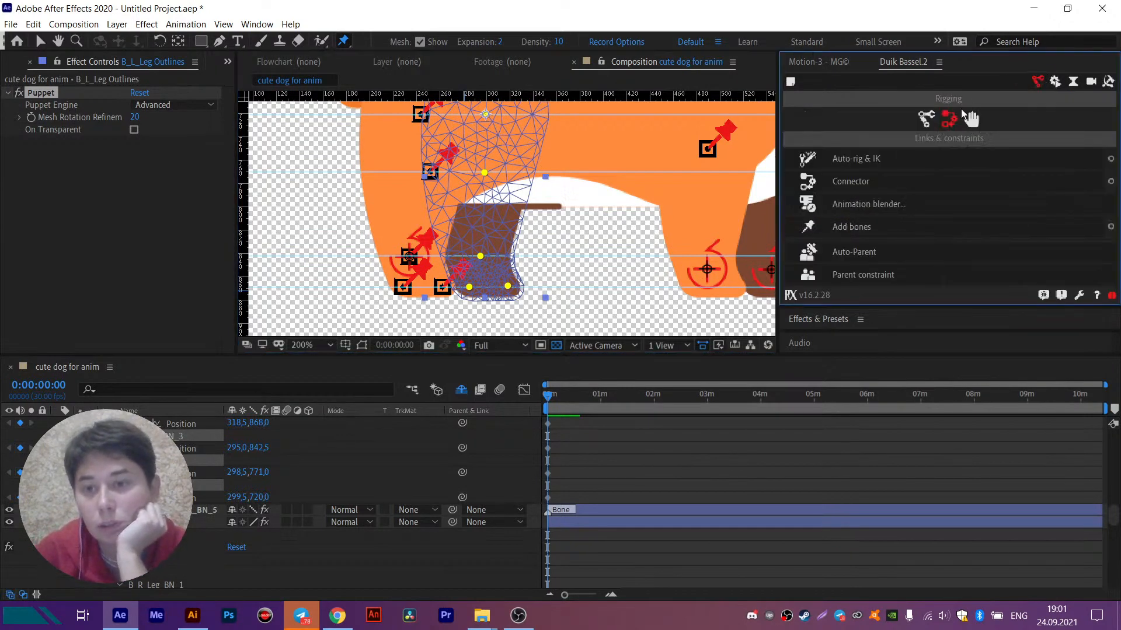
click(861, 230)
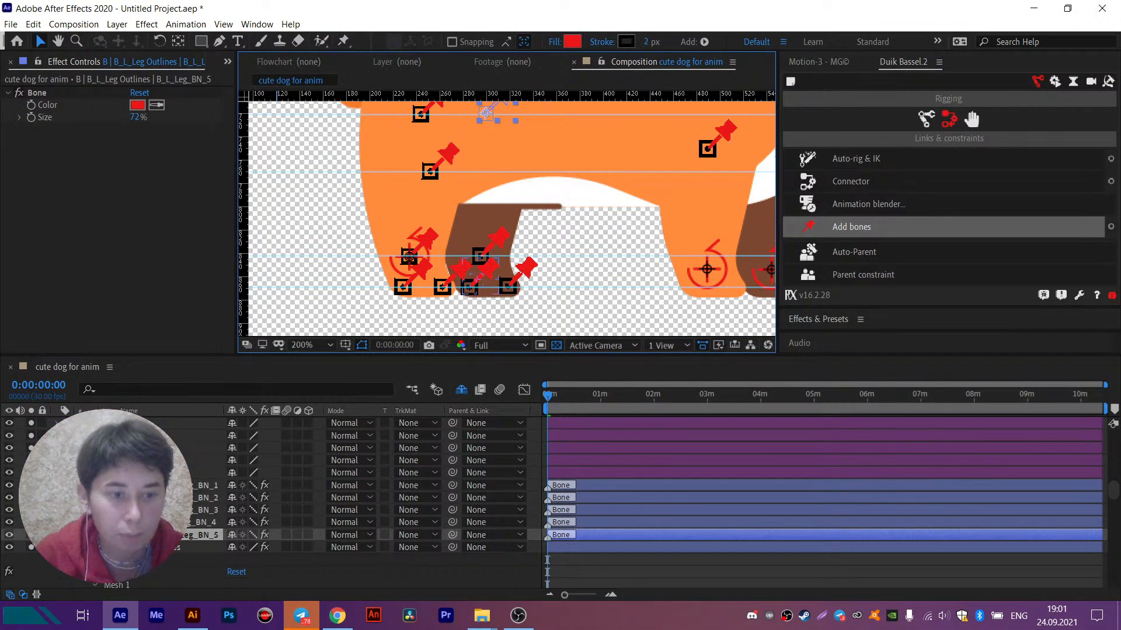
click(288, 485)
ctrl+click(289, 496)
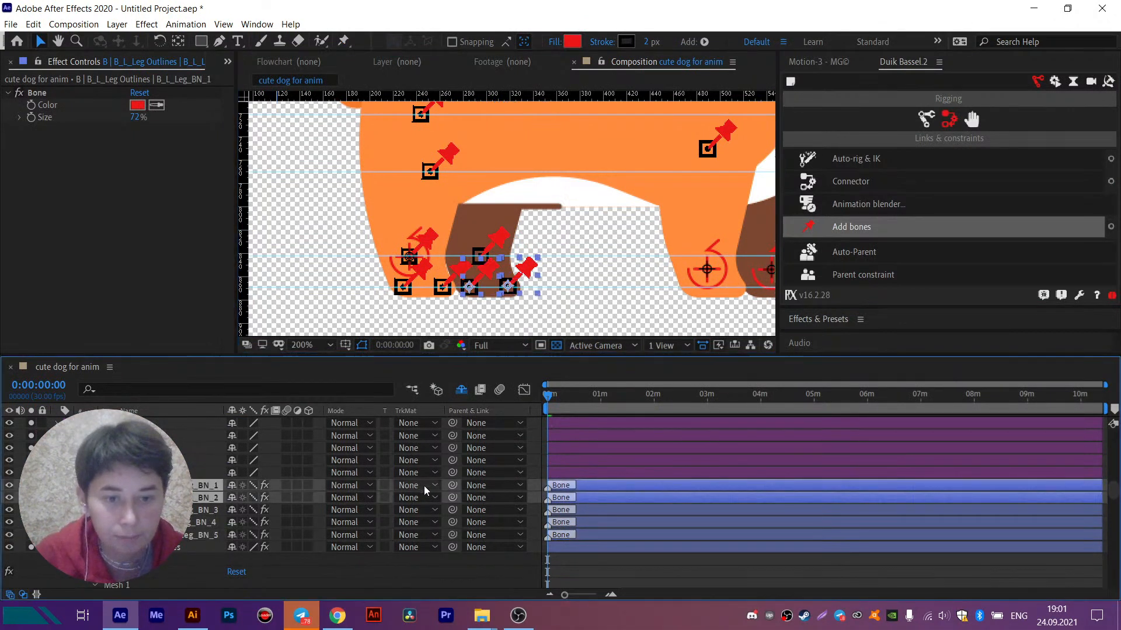
drag(452, 486, 175, 510)
click(187, 510)
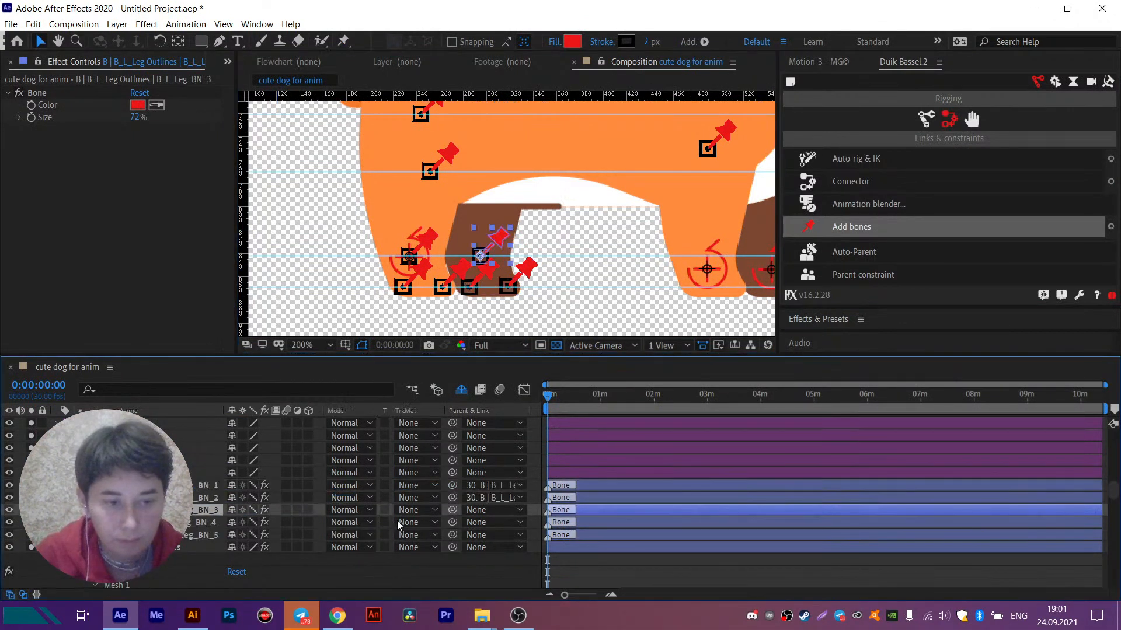
drag(453, 510, 181, 521)
click(186, 522)
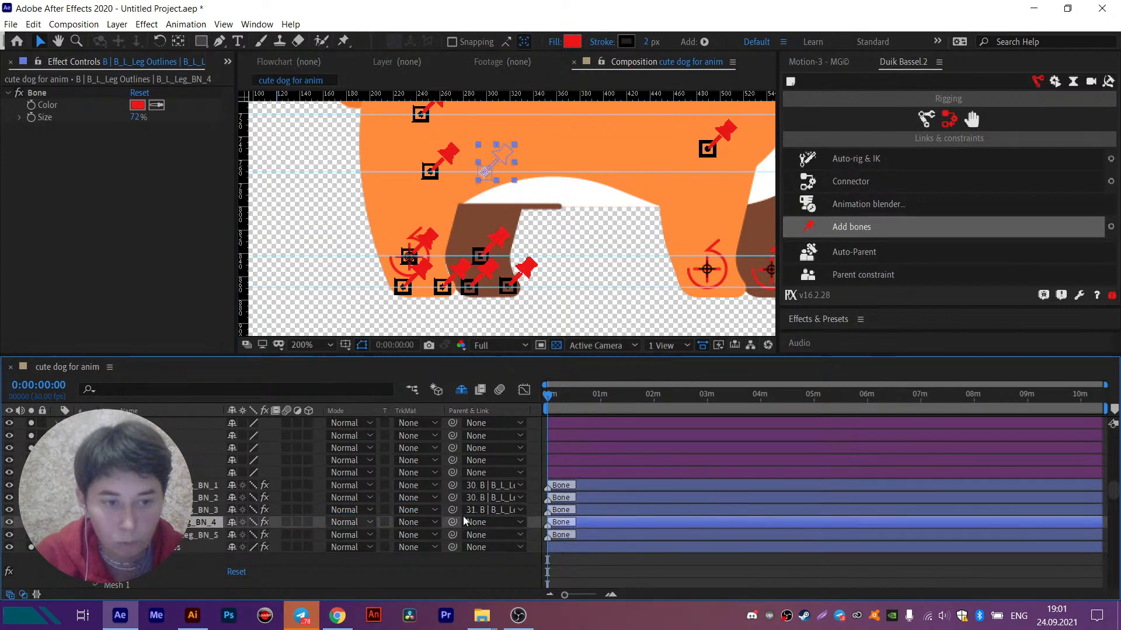
drag(452, 523, 187, 536)
- Create an IK controller for bones B_L_Leg_BN_3 to BN_5 with Auto-rig & IK and turn off its Draw guides option
click(188, 535)
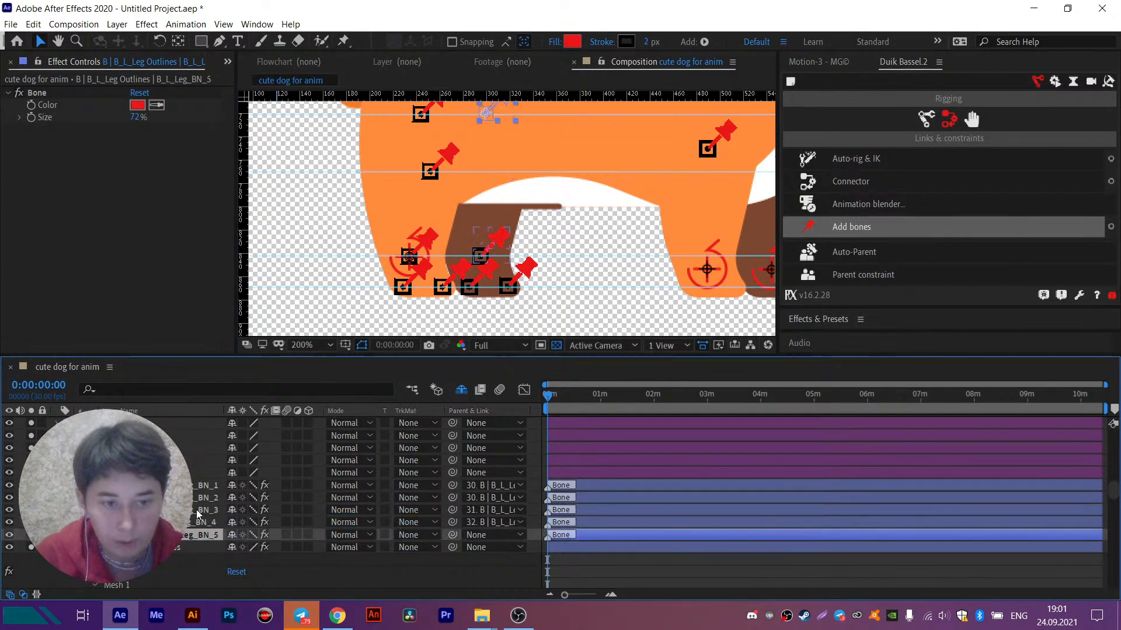
shift+click(196, 510)
click(876, 157)
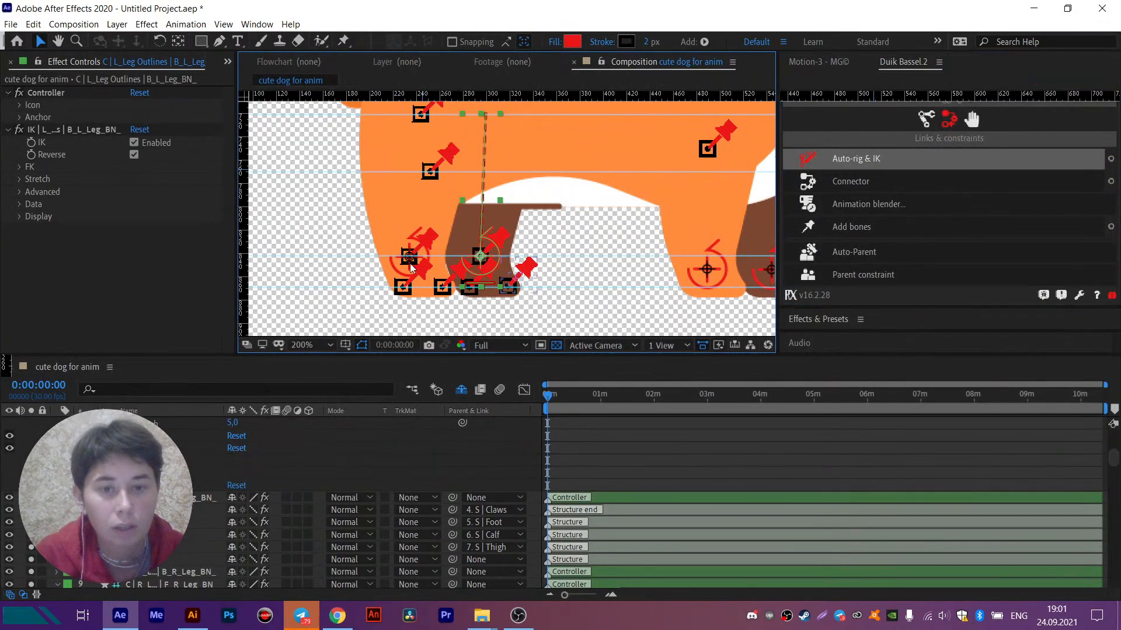
click(20, 215)
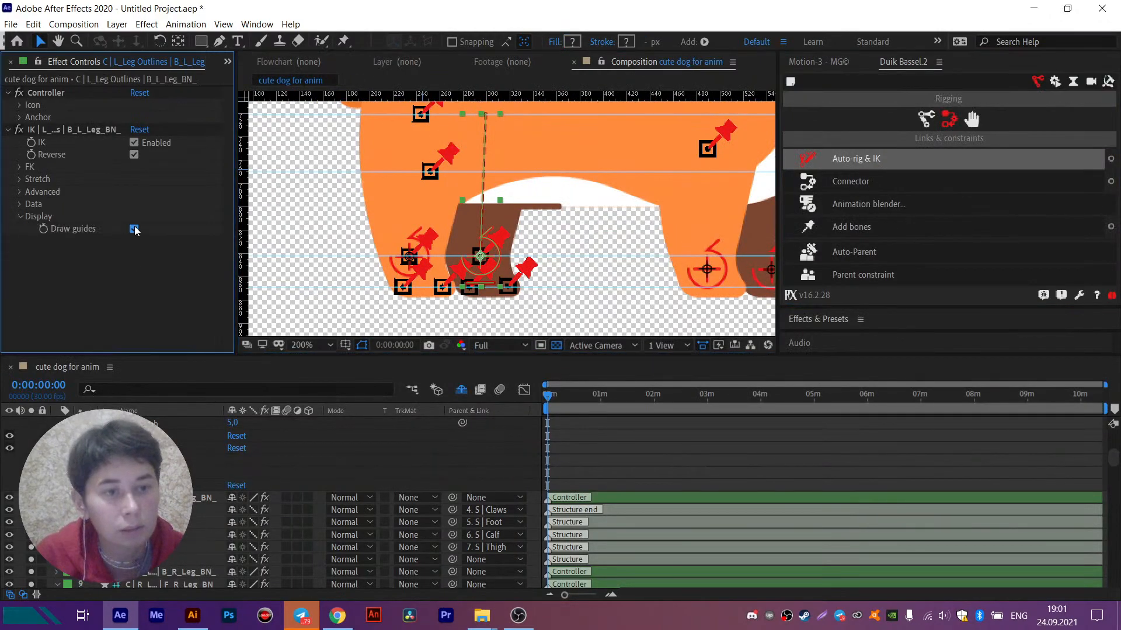
click(134, 229)
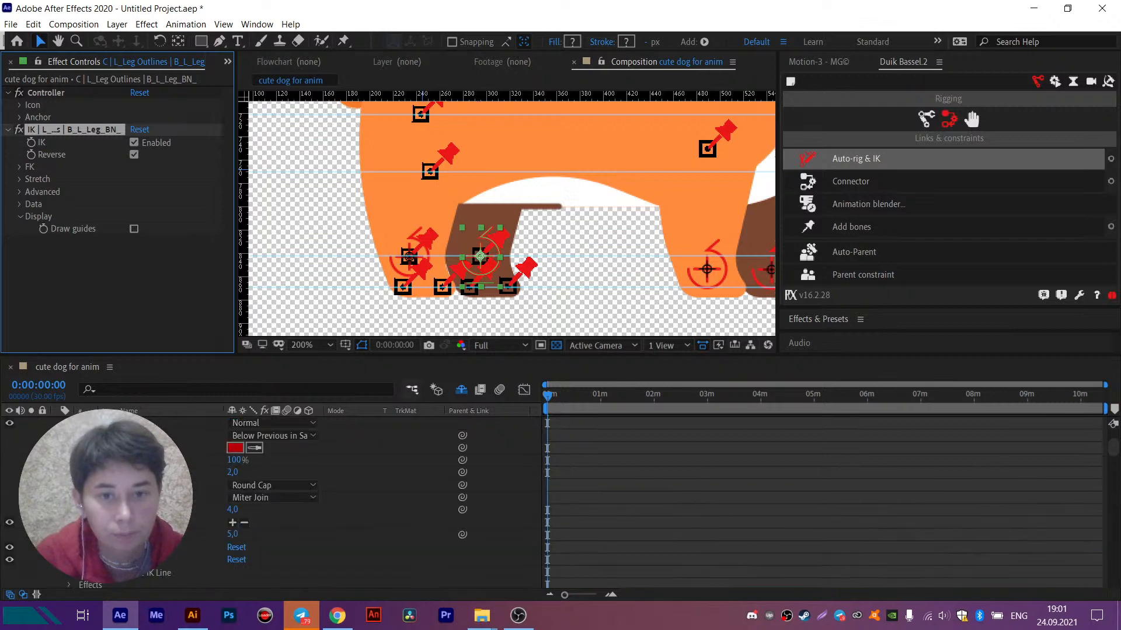
- Remove the horizontal guides from the composition and collapse the B_L_Leg controller layer's properties
drag(644, 180, 620, 236)
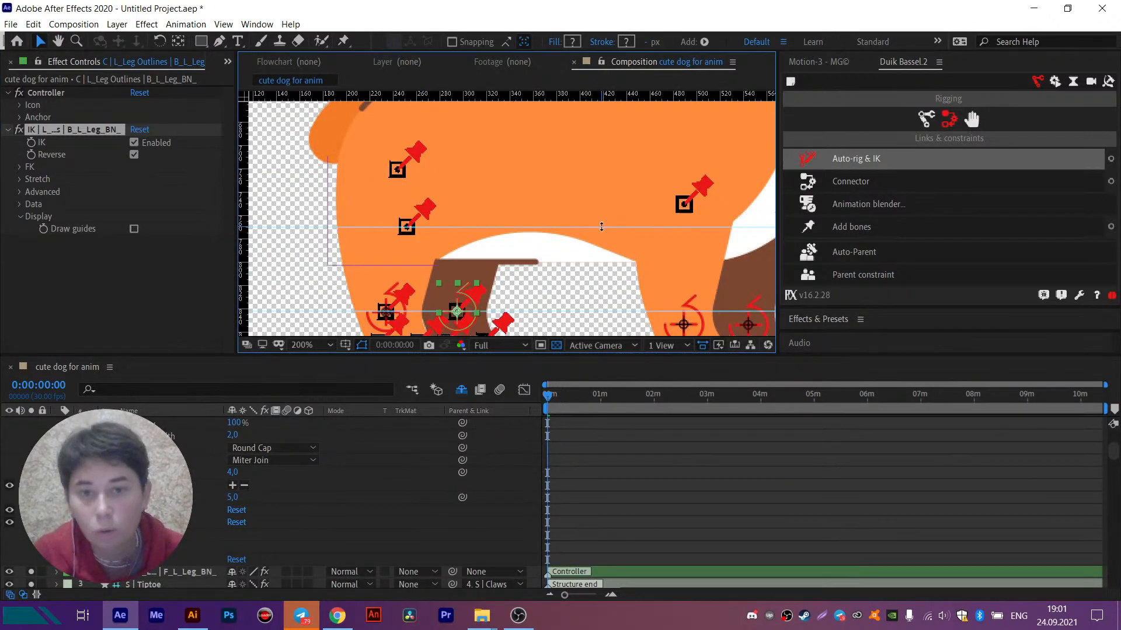
scroll(590, 234, down, 2)
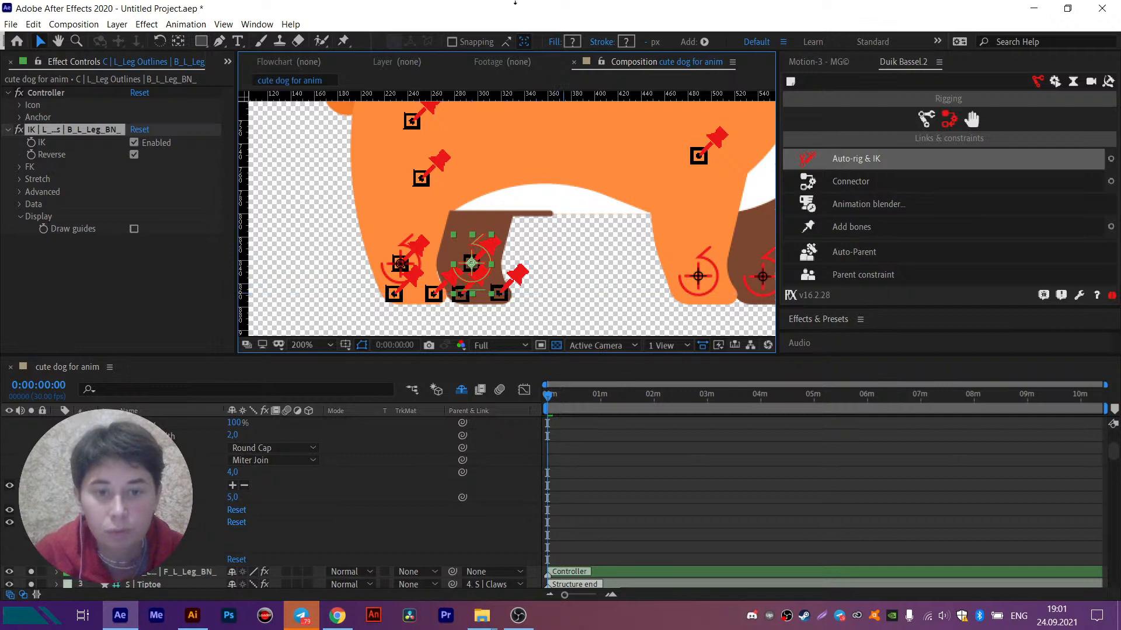
scroll(88, 587, up, 5)
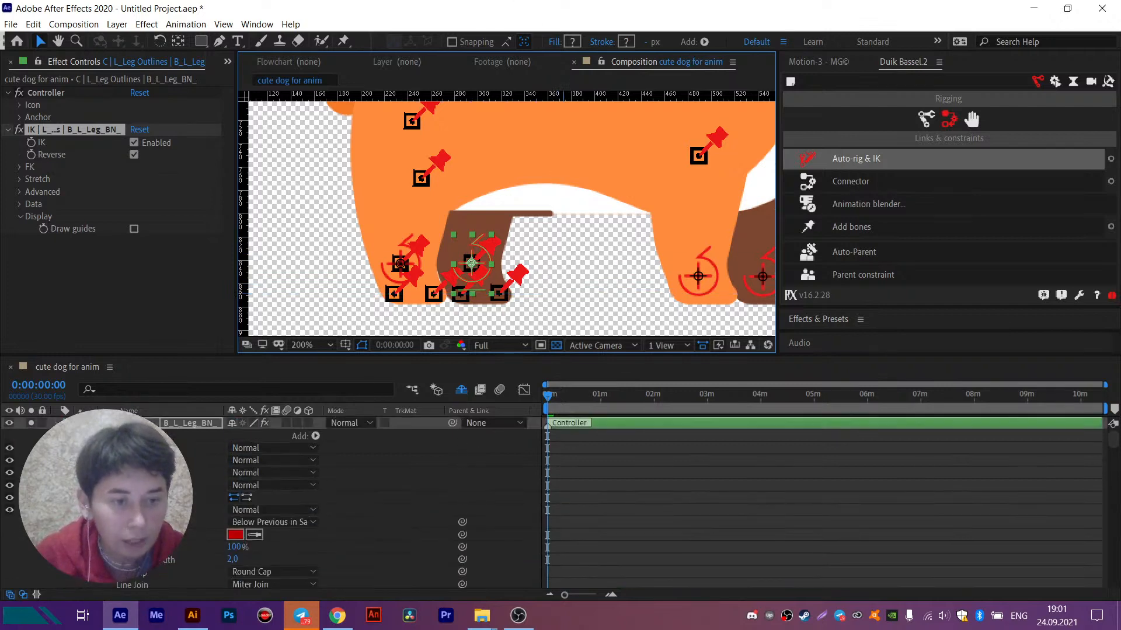
click(57, 422)
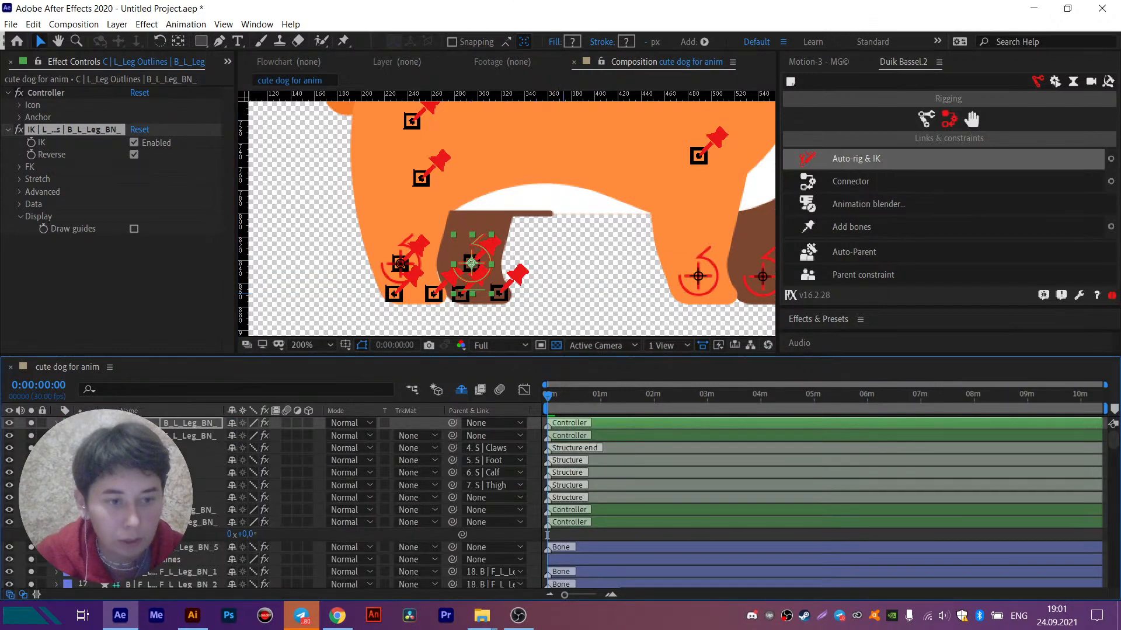
- Turn off visibility of bones F_L_Leg_BN_1 to BN_4, hide them from the layer list as shy, and collapse F_L_Leg Outlines
scroll(64, 444, down, 3)
click(169, 460)
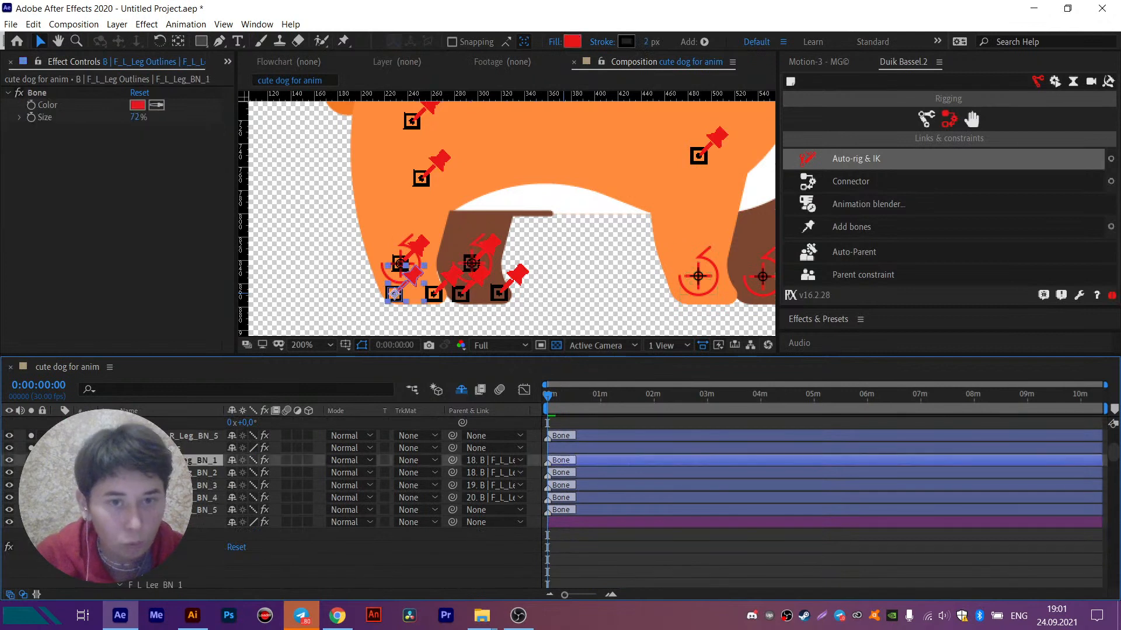
shift+click(140, 497)
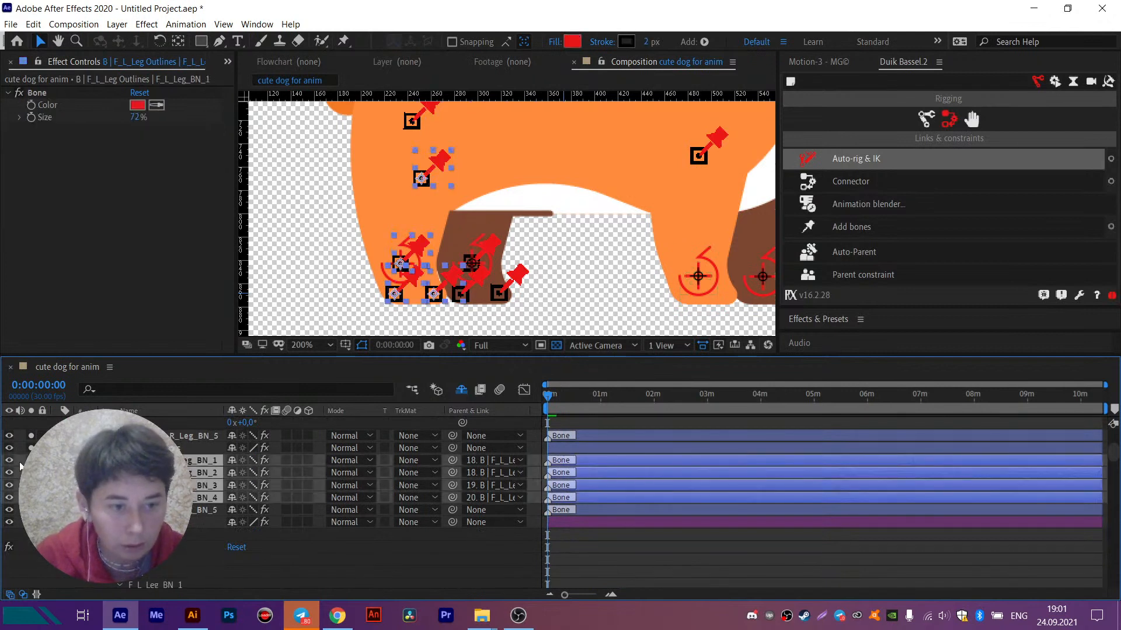
drag(10, 461, 9, 497)
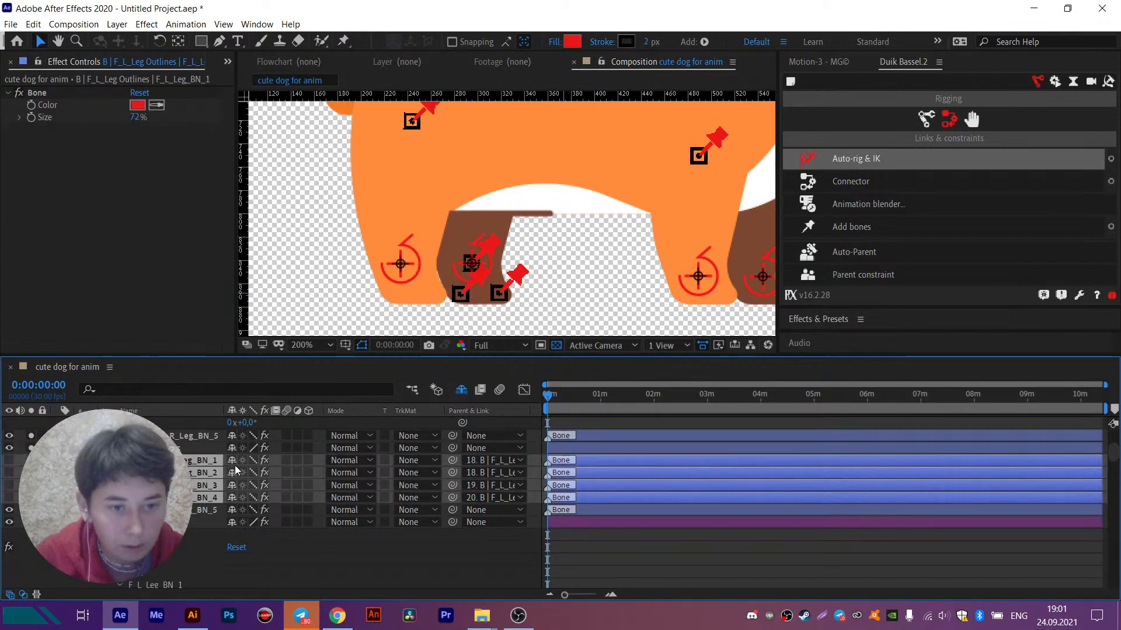
key(Delete)
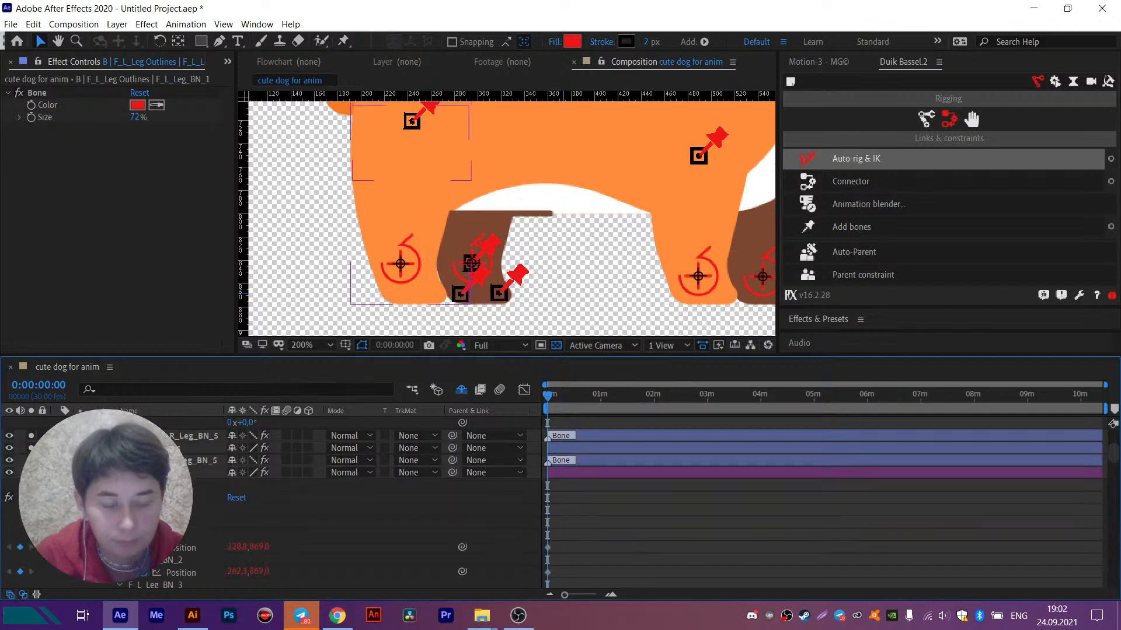
click(57, 473)
- Set the label colour of the F_R_Leg Outlines layer to Purple
click(140, 448)
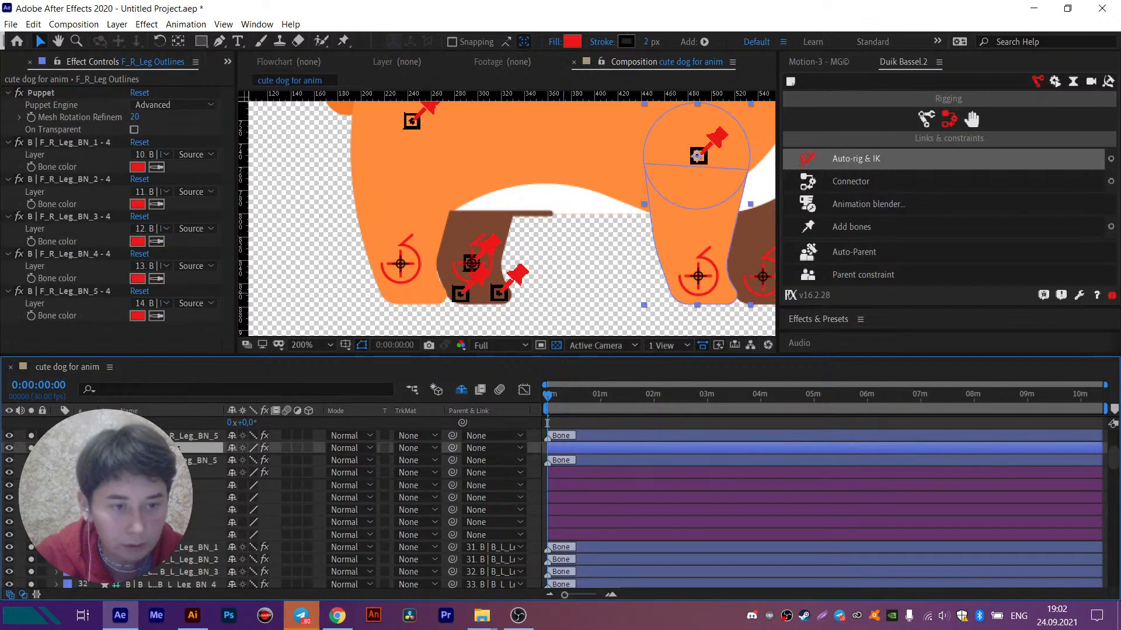
click(65, 453)
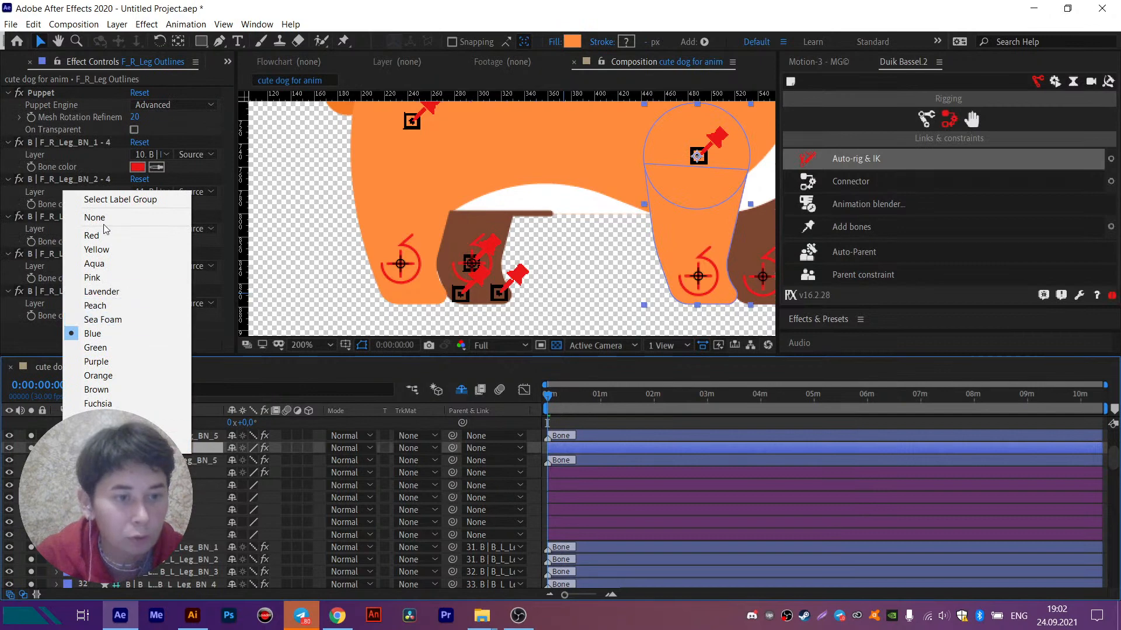
click(105, 362)
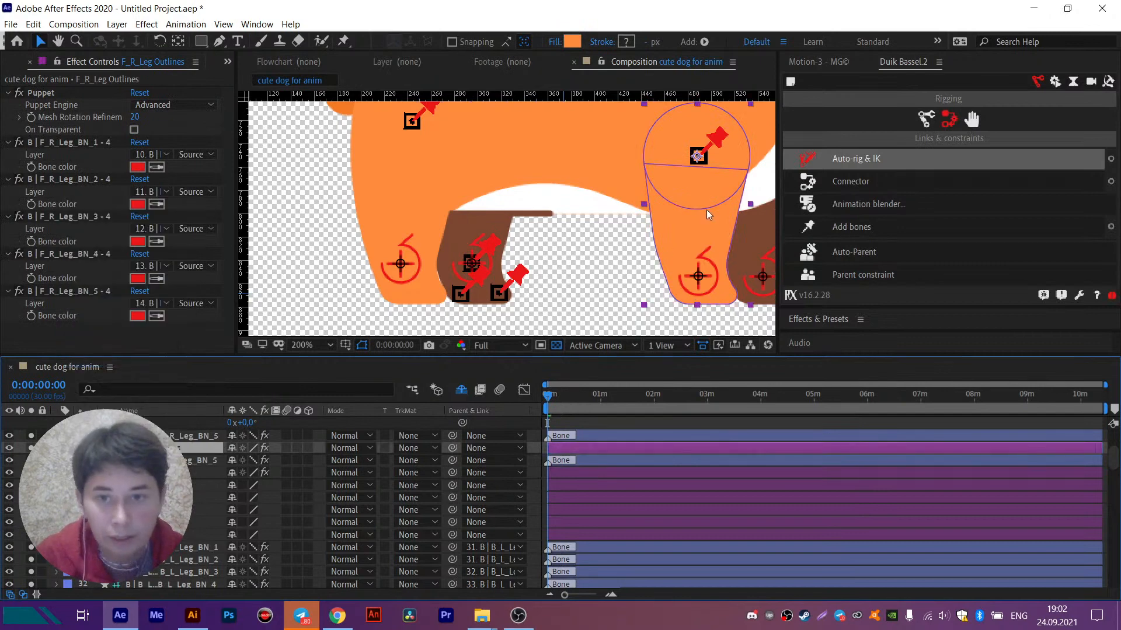
- Turn off visibility of bones B_L_Leg_BN_1 to BN_4 and hide them from the layer list as shy
click(527, 283)
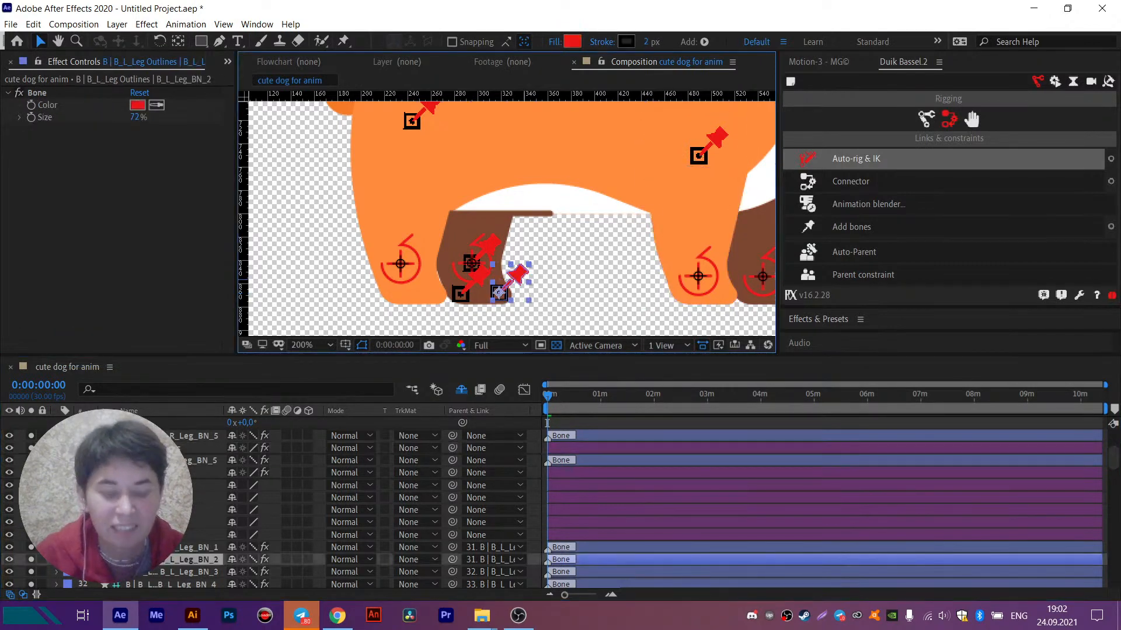
click(158, 511)
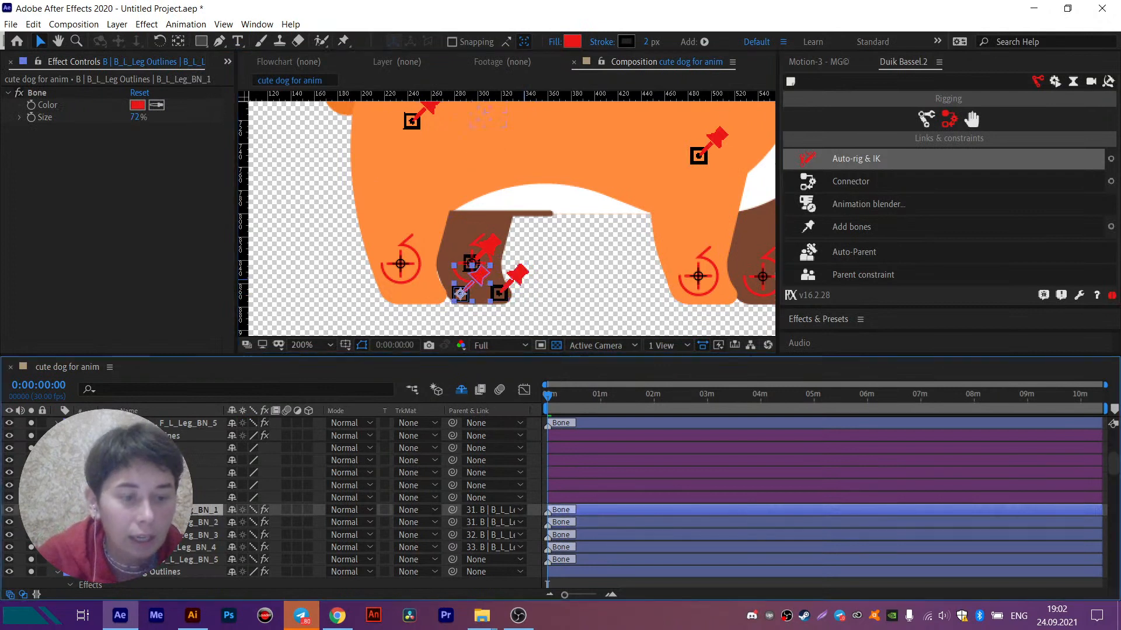
shift+click(158, 547)
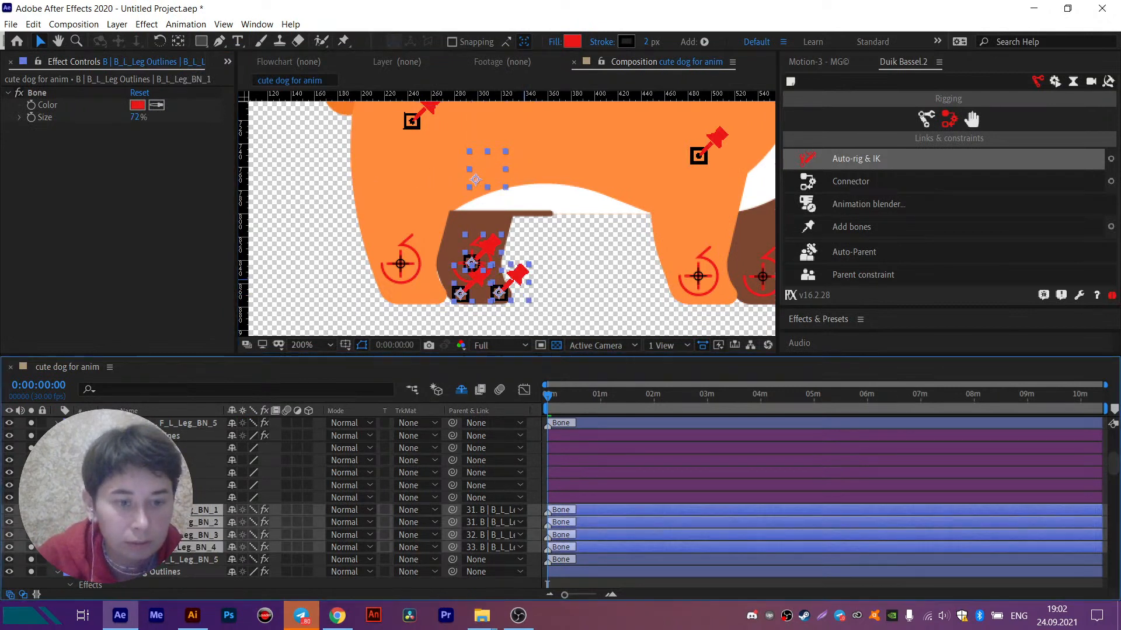
shift+click(158, 560)
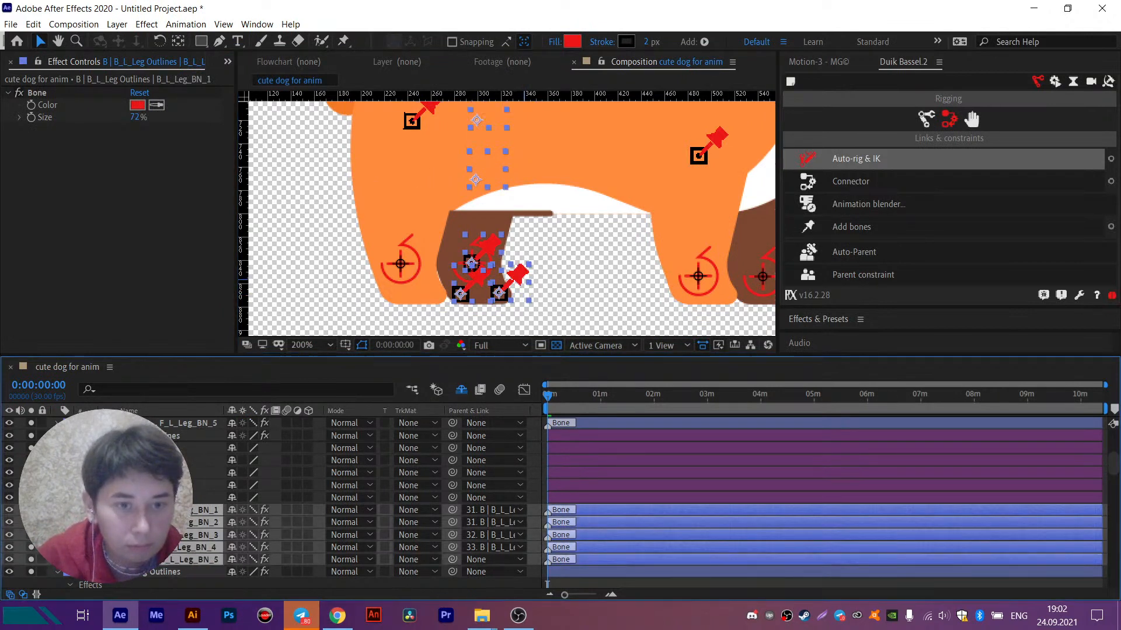
ctrl+click(158, 560)
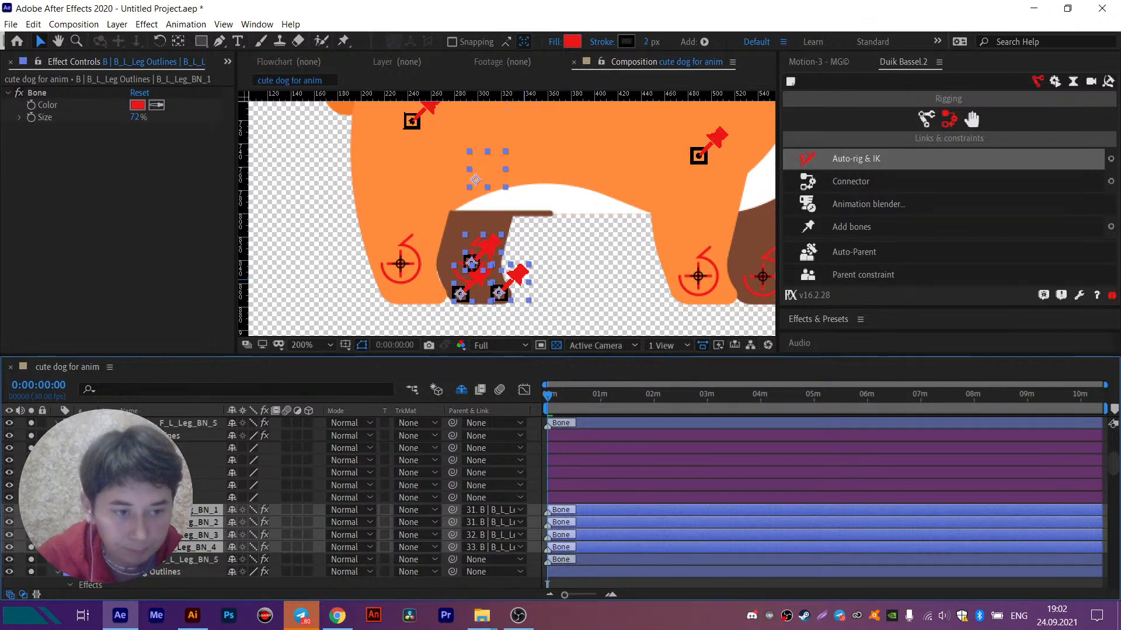
click(10, 510)
key(Delete)
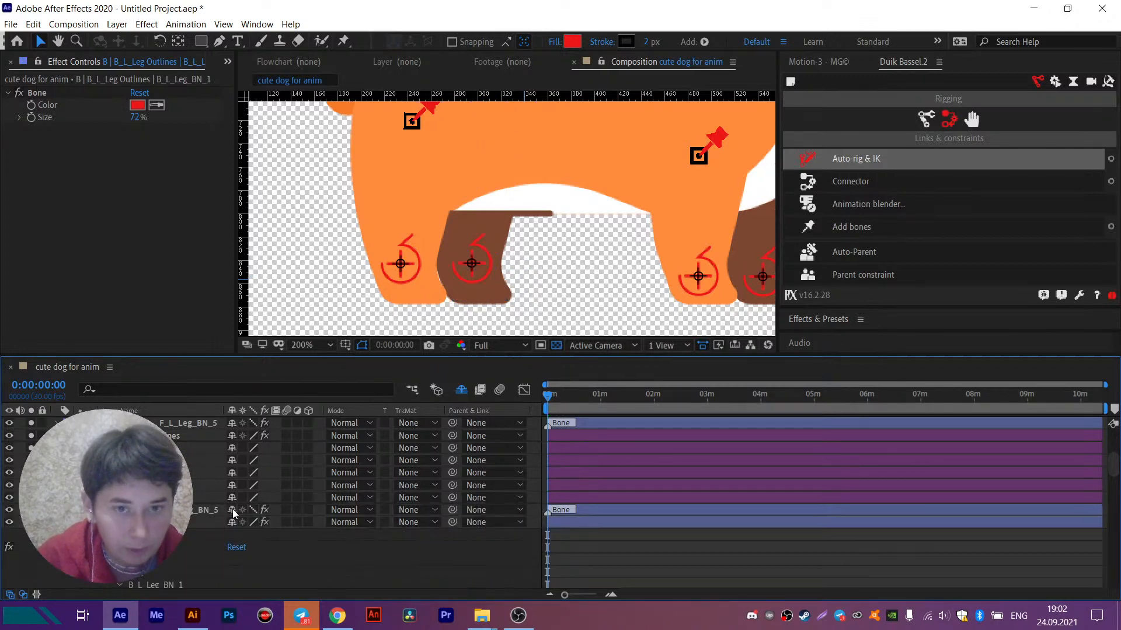
scroll(452, 186, down, 3)
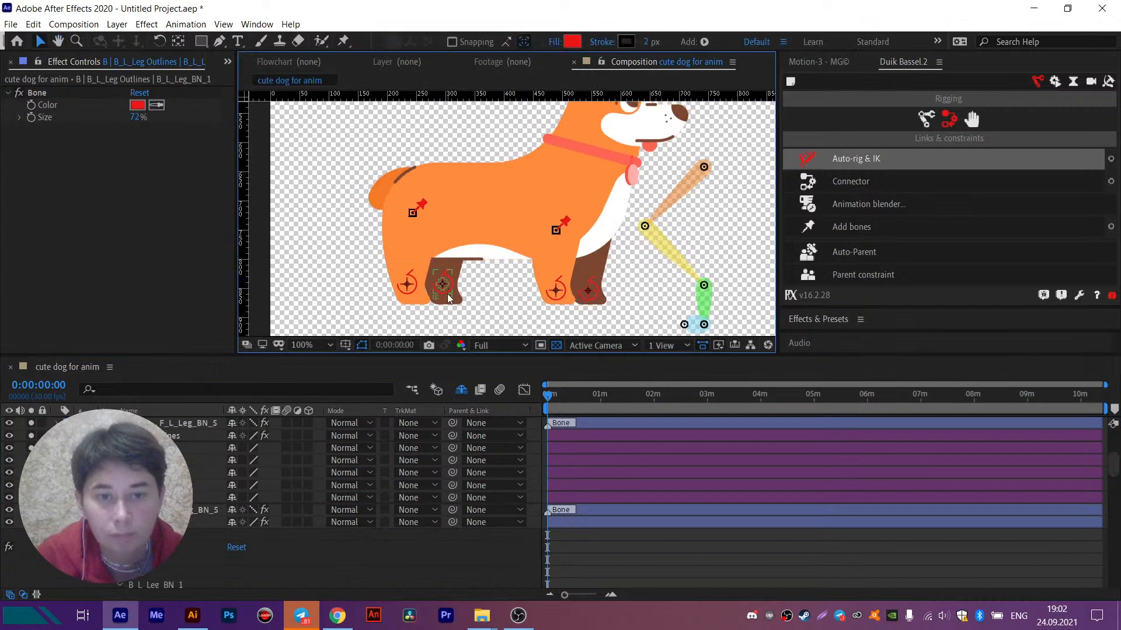
click(453, 289)
- Switch to Chrome, play the track "Life" in Monstercat Player, and return to After Effects
click(337, 615)
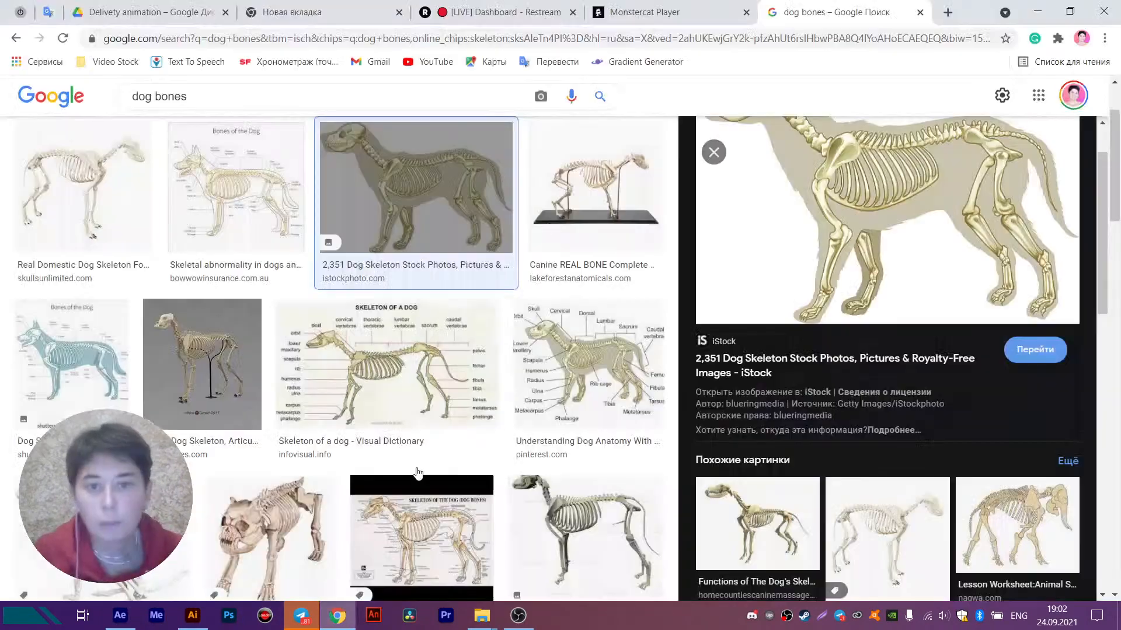
click(502, 16)
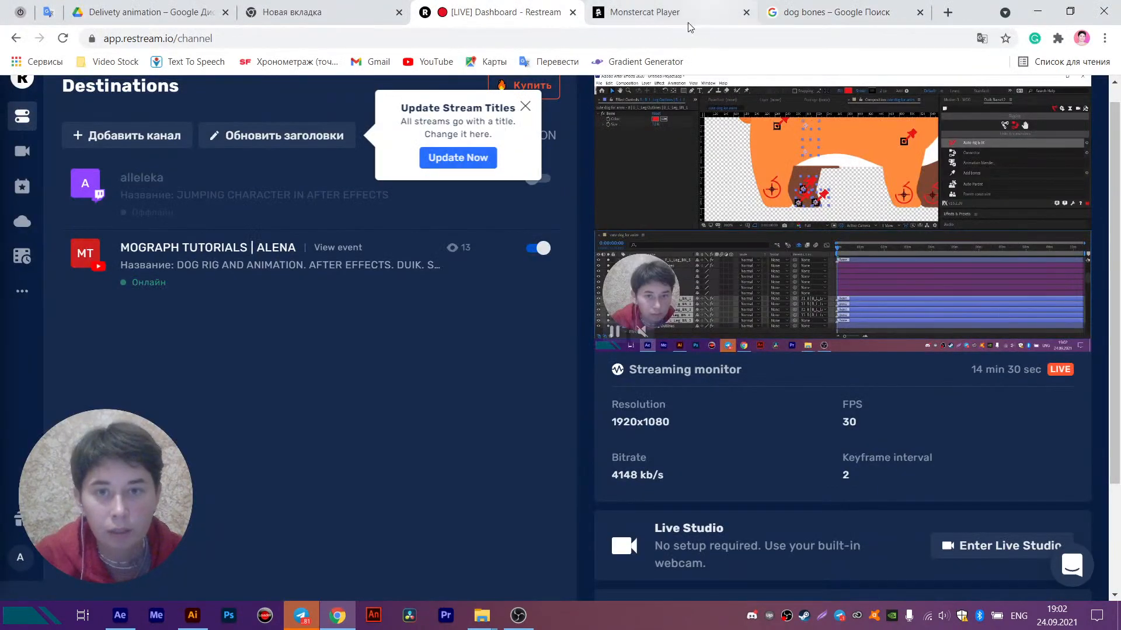
click(684, 17)
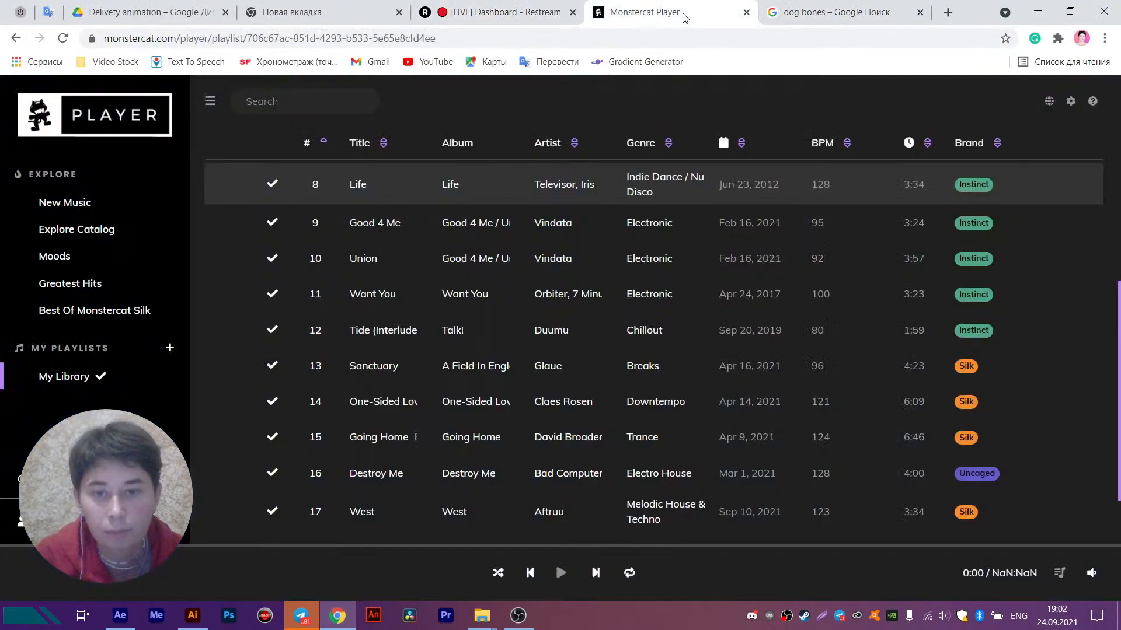
click(240, 186)
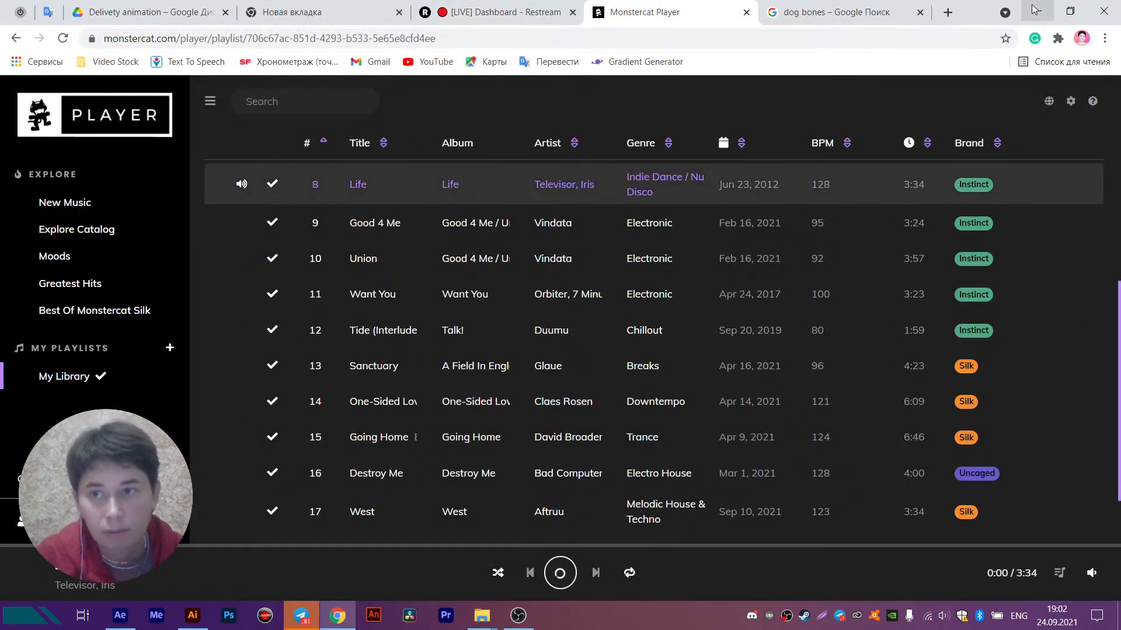
click(1037, 12)
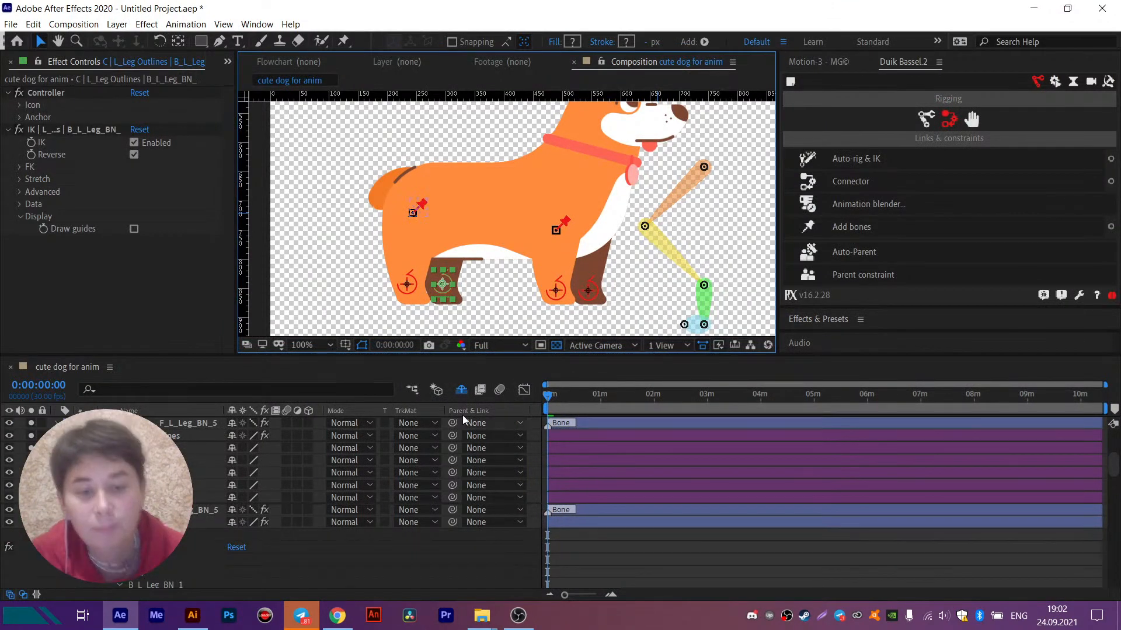
- Save the project as "Dog anim" in the cute dog folder under MY TUT on drive E
drag(493, 133, 460, 186)
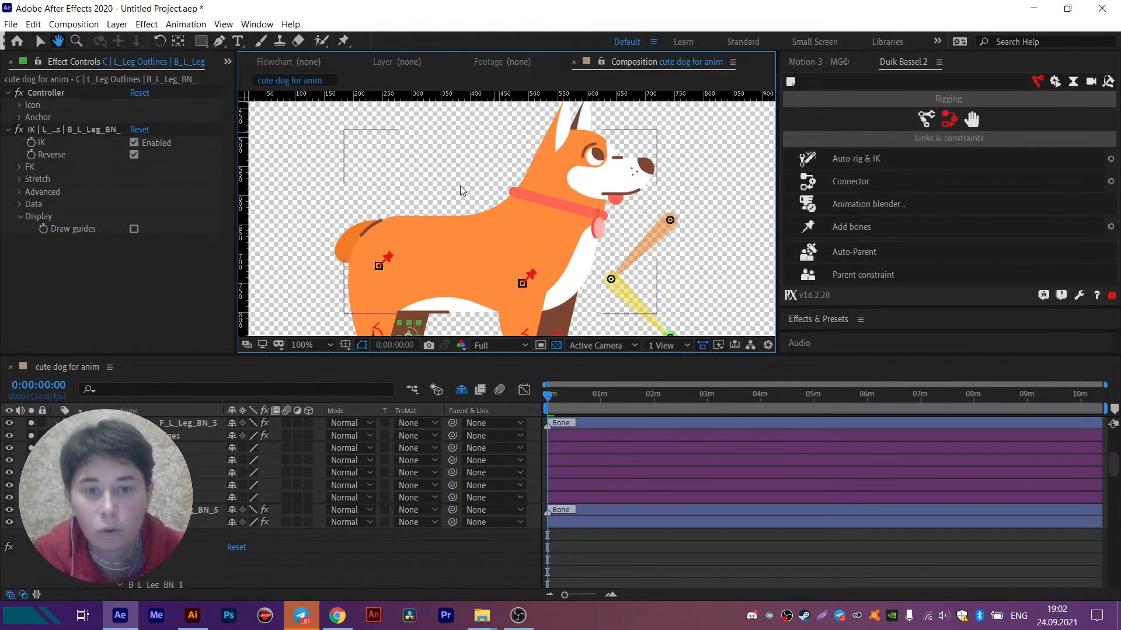
click(481, 260)
key(ctrl+s)
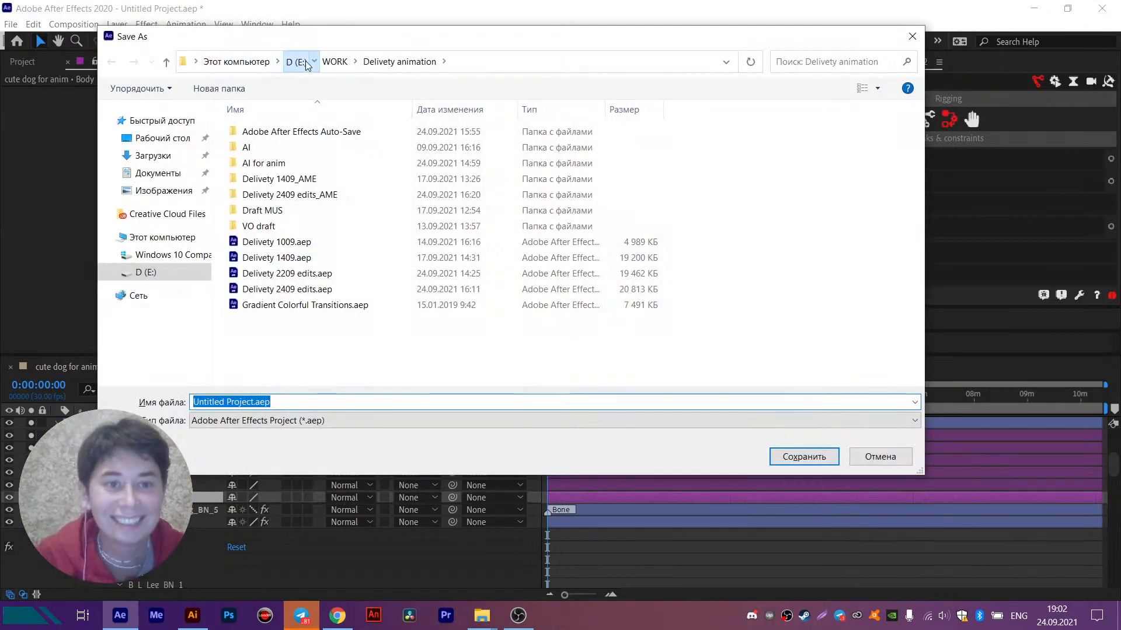
click(295, 61)
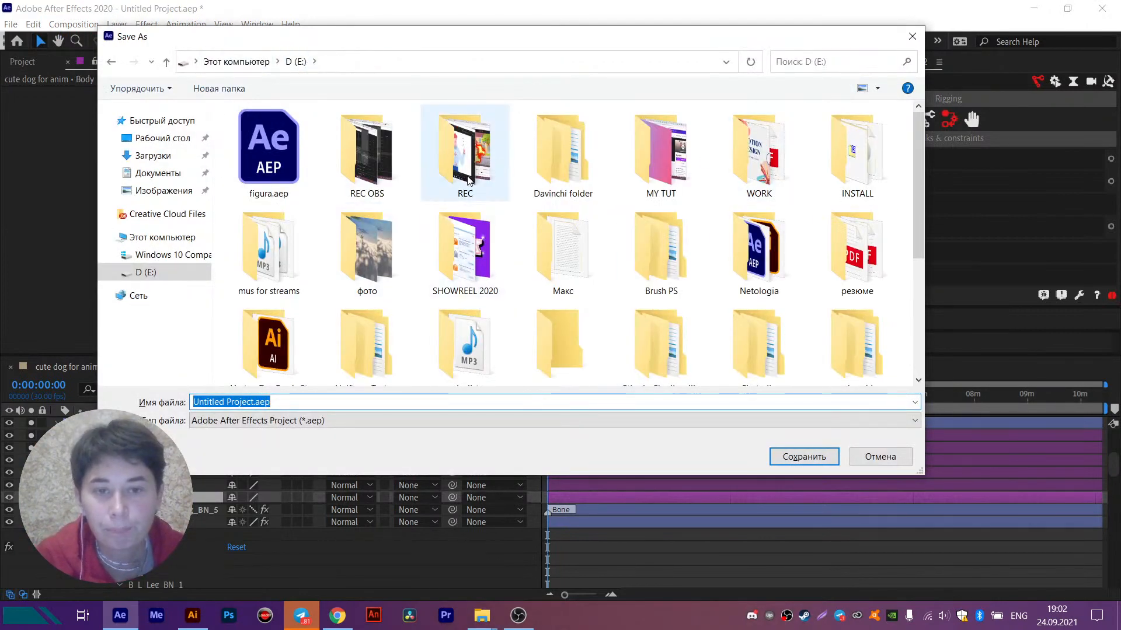
double_click(661, 152)
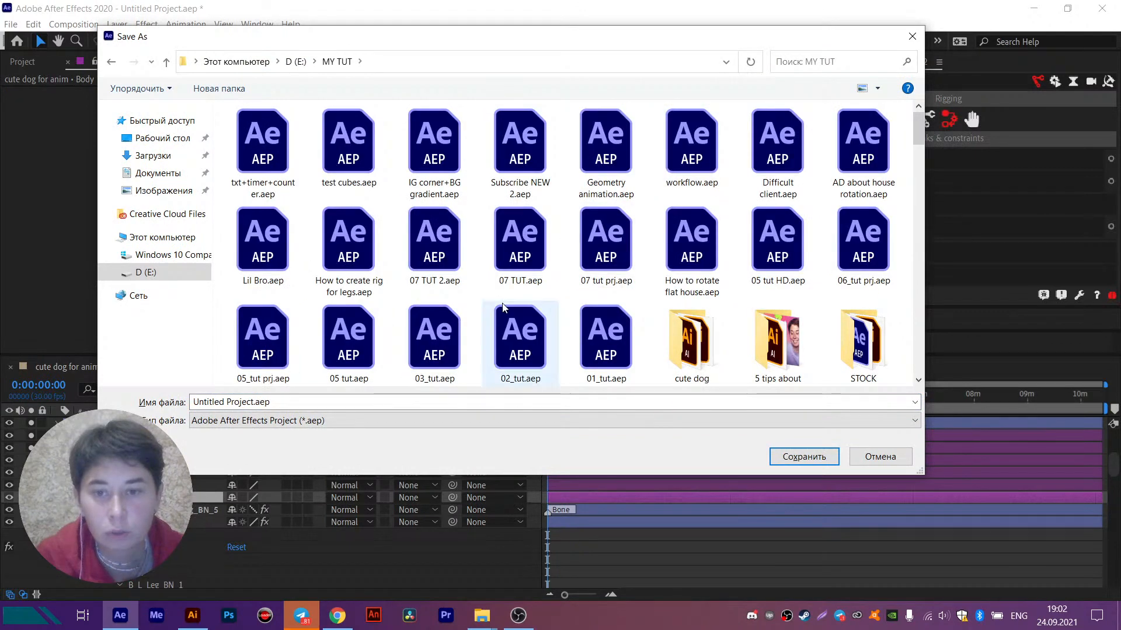
scroll(713, 377, down, 1)
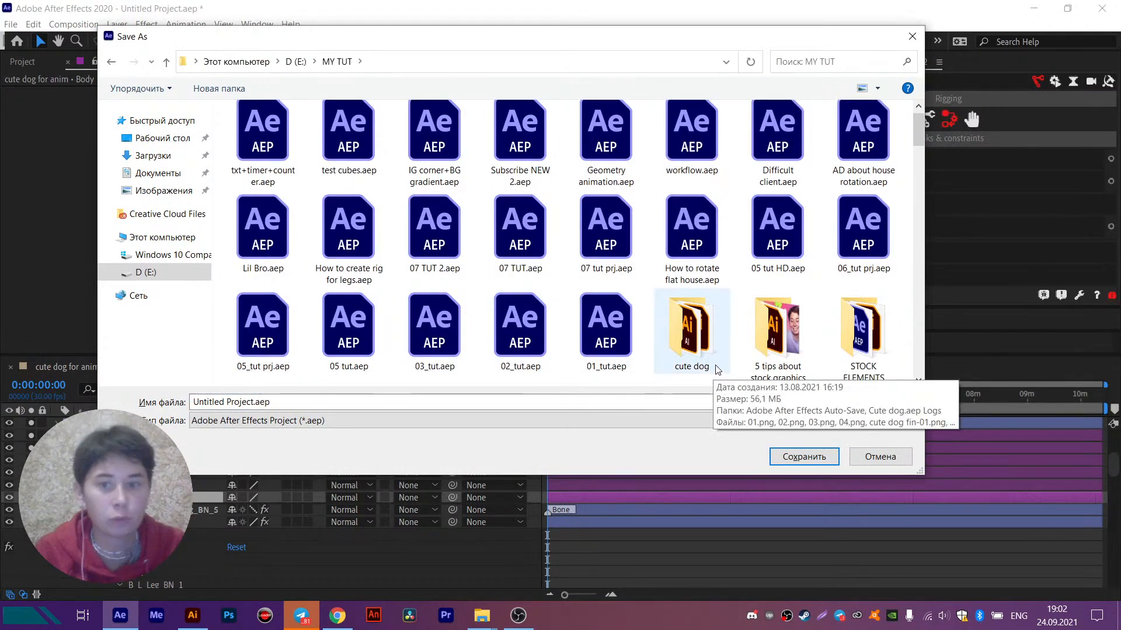
double_click(692, 332)
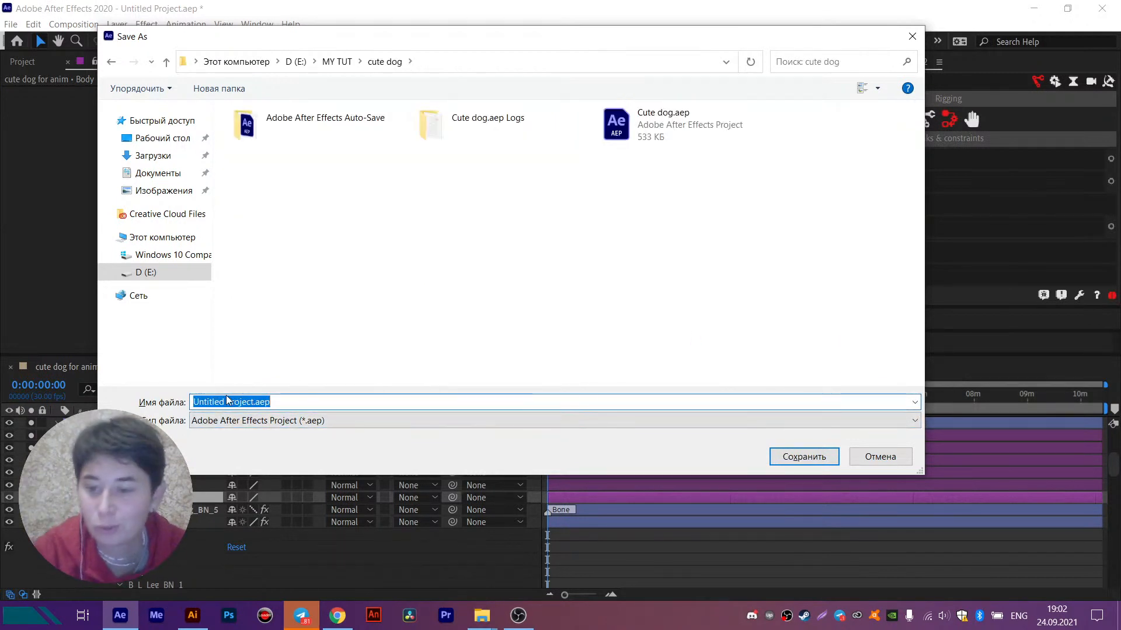
text(Dog anim)
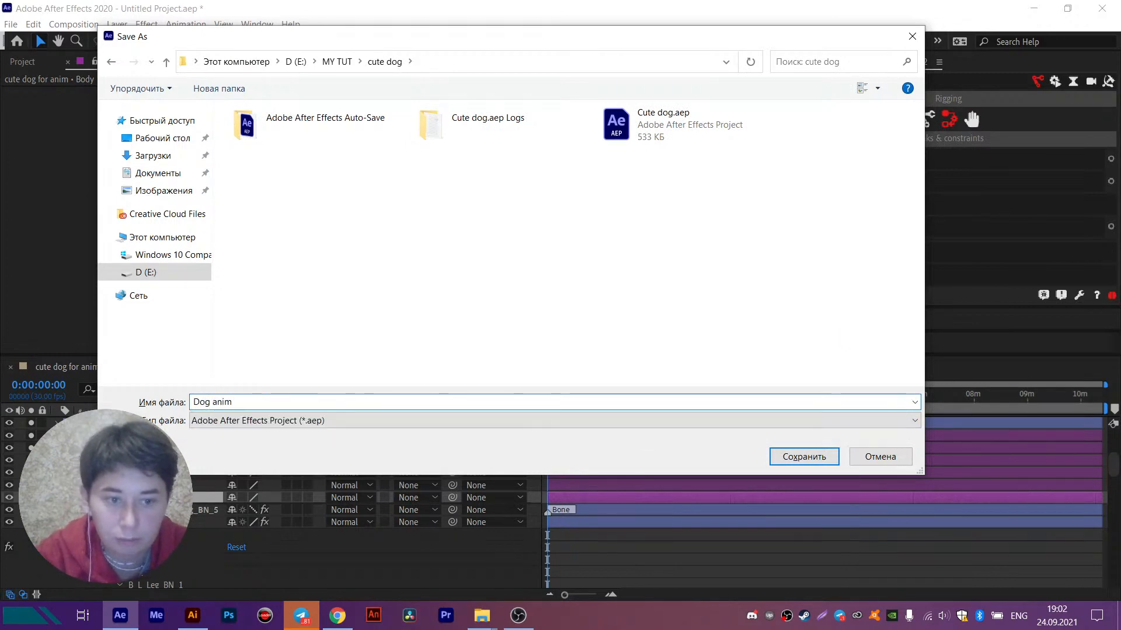
key(Return)
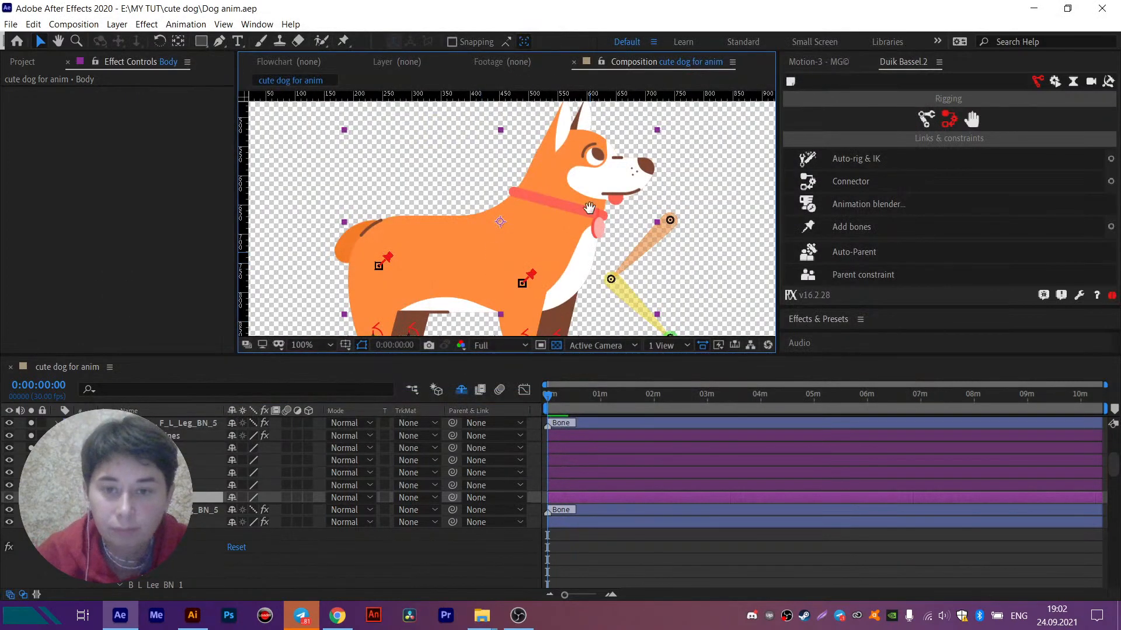
- Delete the unused Duik leg structure layers beside the dog, from Thigh down to the structure end
drag(581, 265, 581, 195)
scroll(175, 496, up, 1)
scroll(478, 450, up, 3)
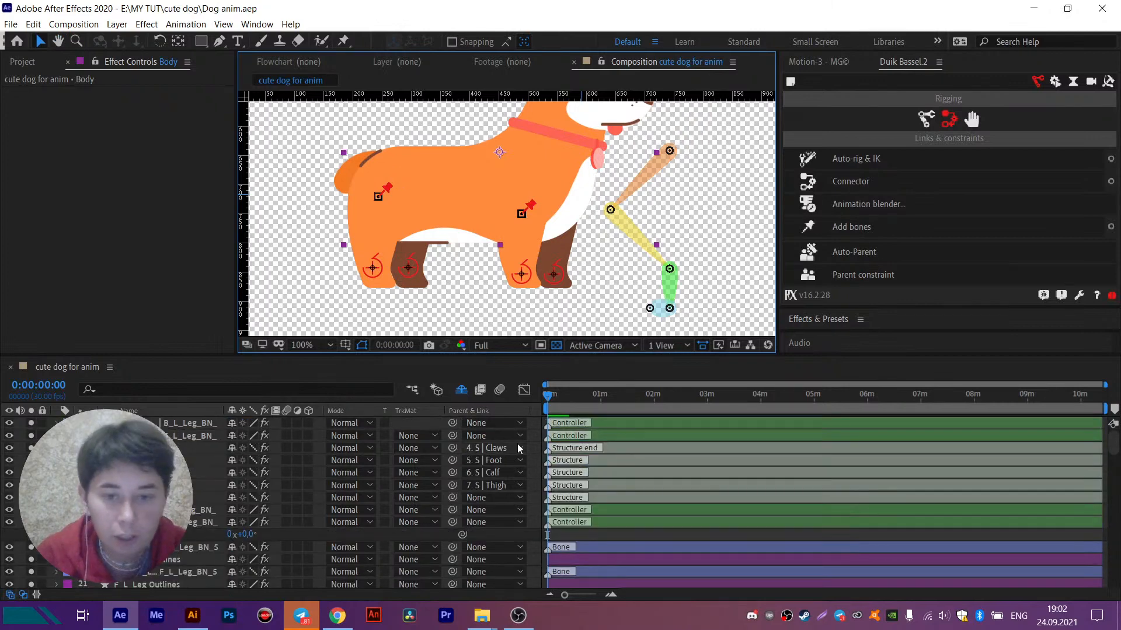
click(538, 429)
click(656, 159)
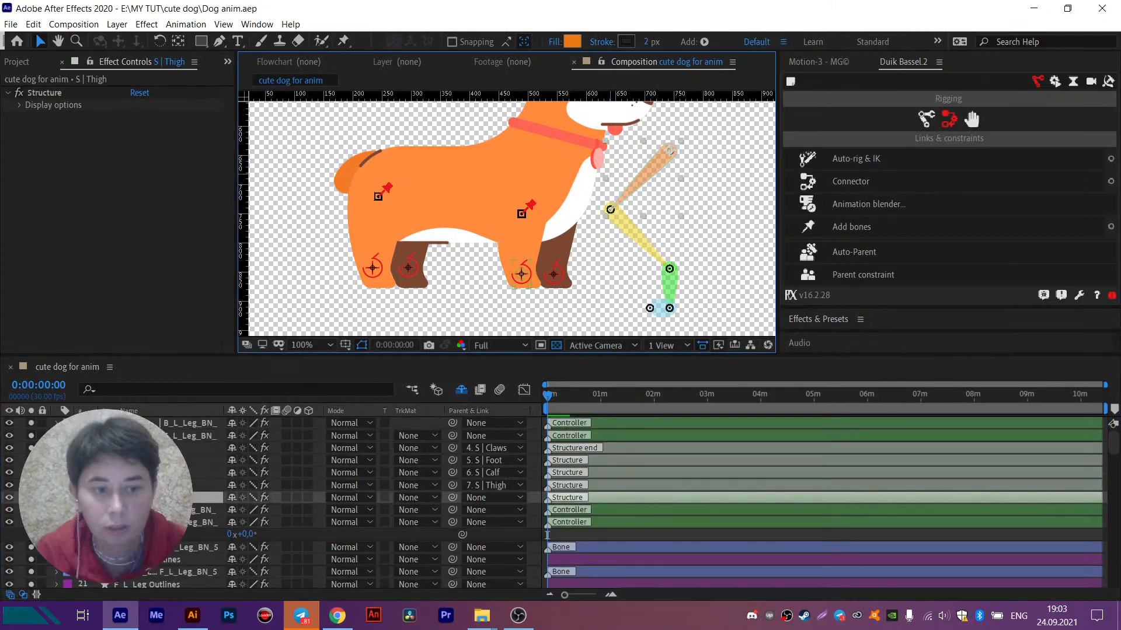
shift+click(146, 448)
key(Delete)
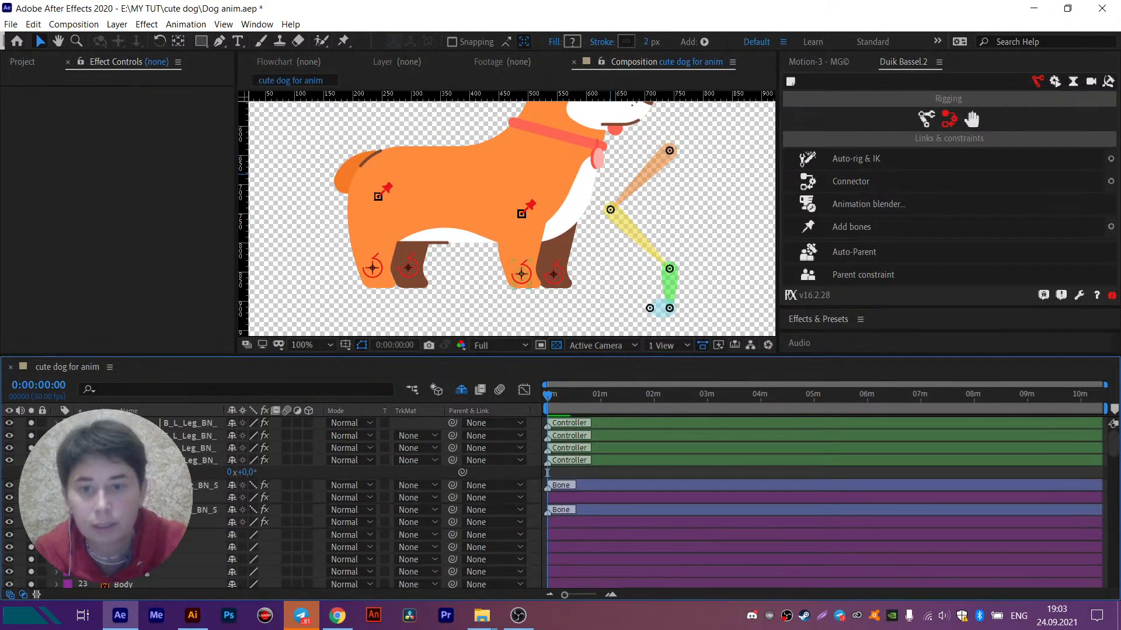
- Place puppet pins on the Body layer at the hip, the middle of the torso and the chest
drag(580, 165, 576, 196)
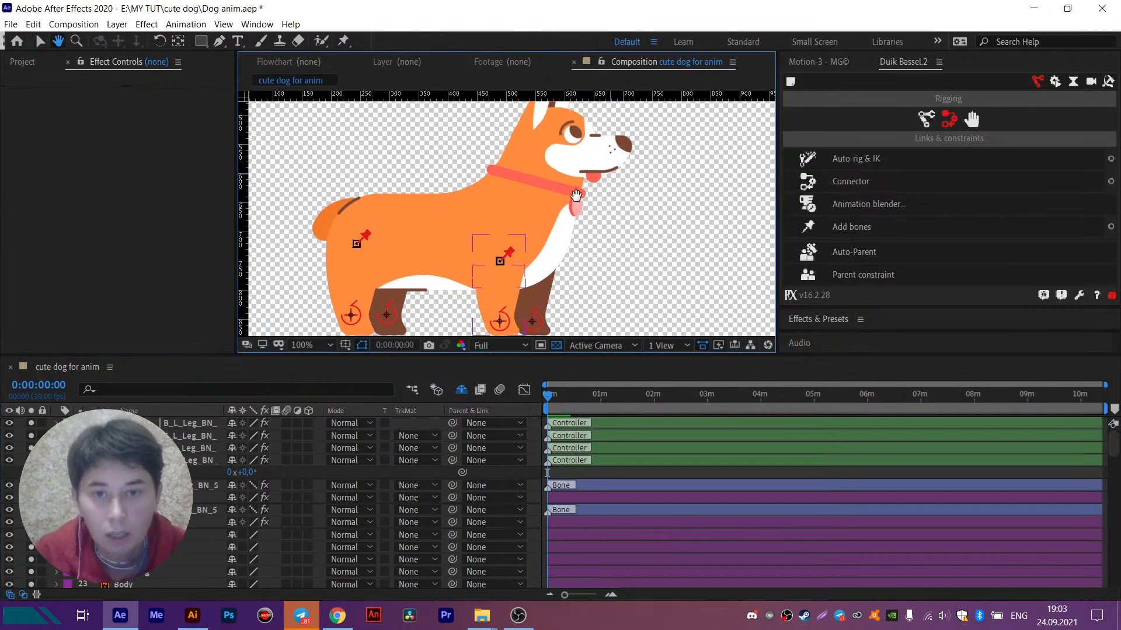
key(v)
click(531, 221)
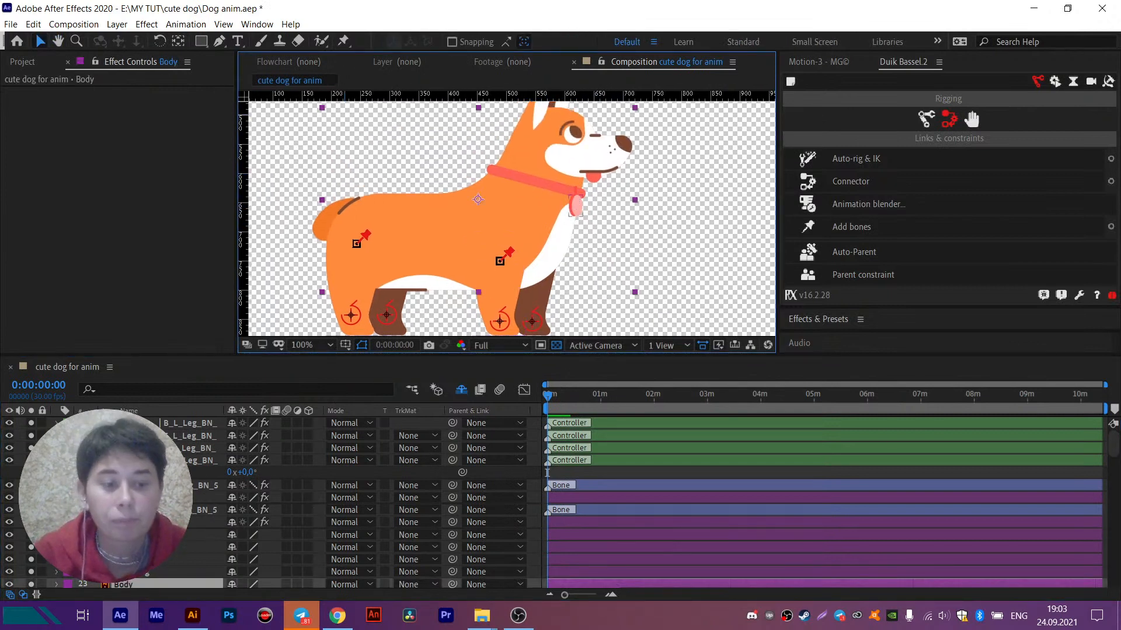
scroll(379, 502, down, 2)
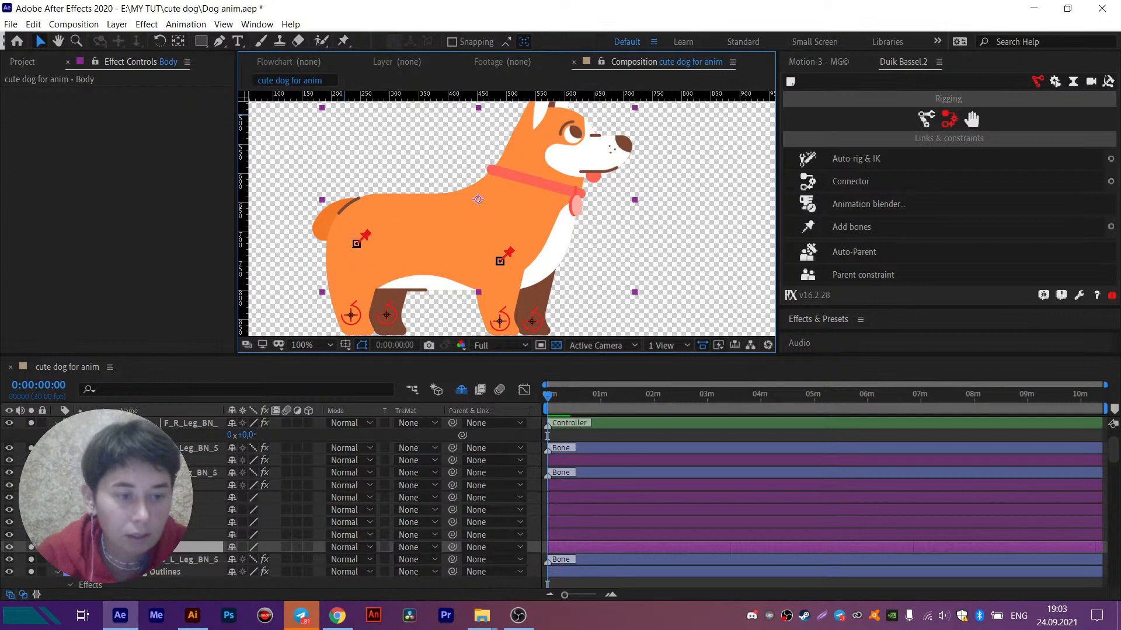
click(343, 41)
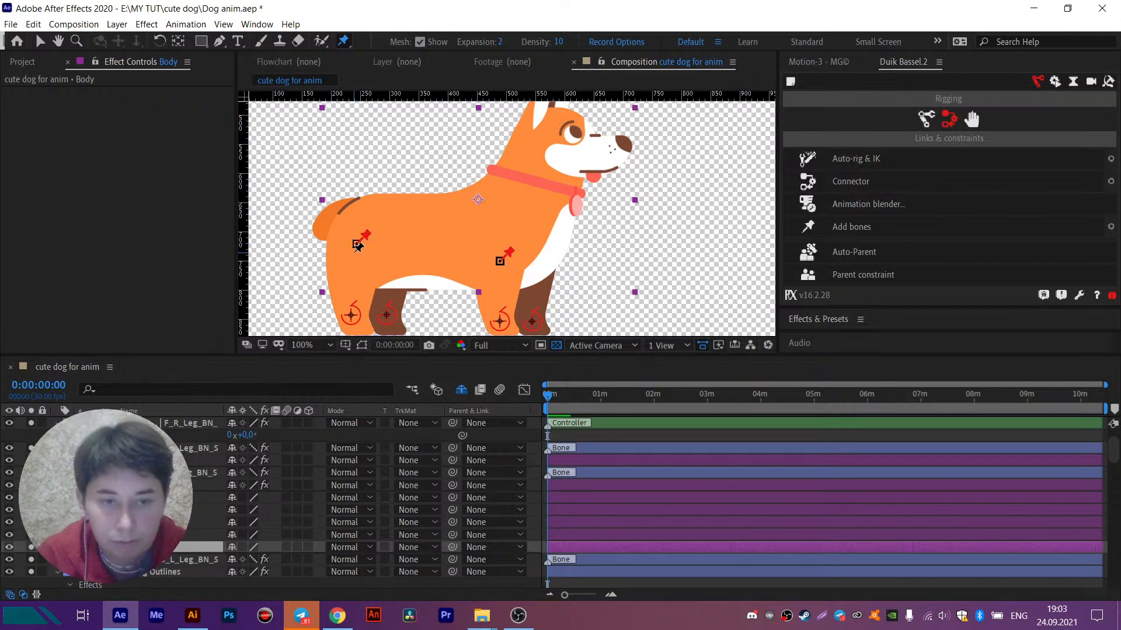
scroll(357, 245, up, 3)
click(372, 228)
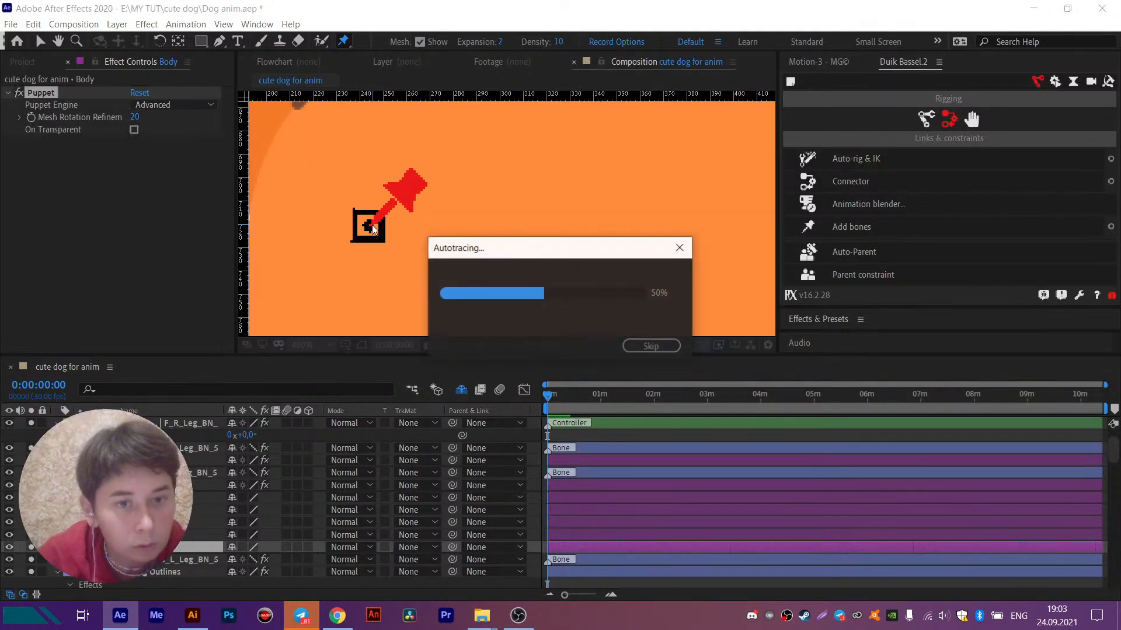
scroll(400, 247, down, 5)
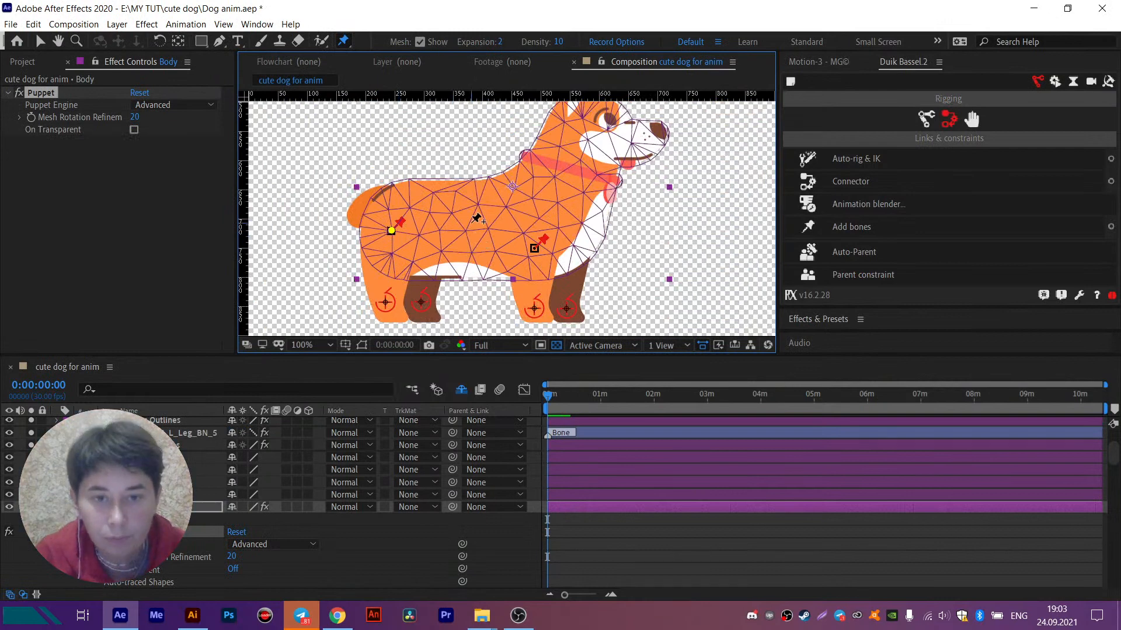
click(467, 224)
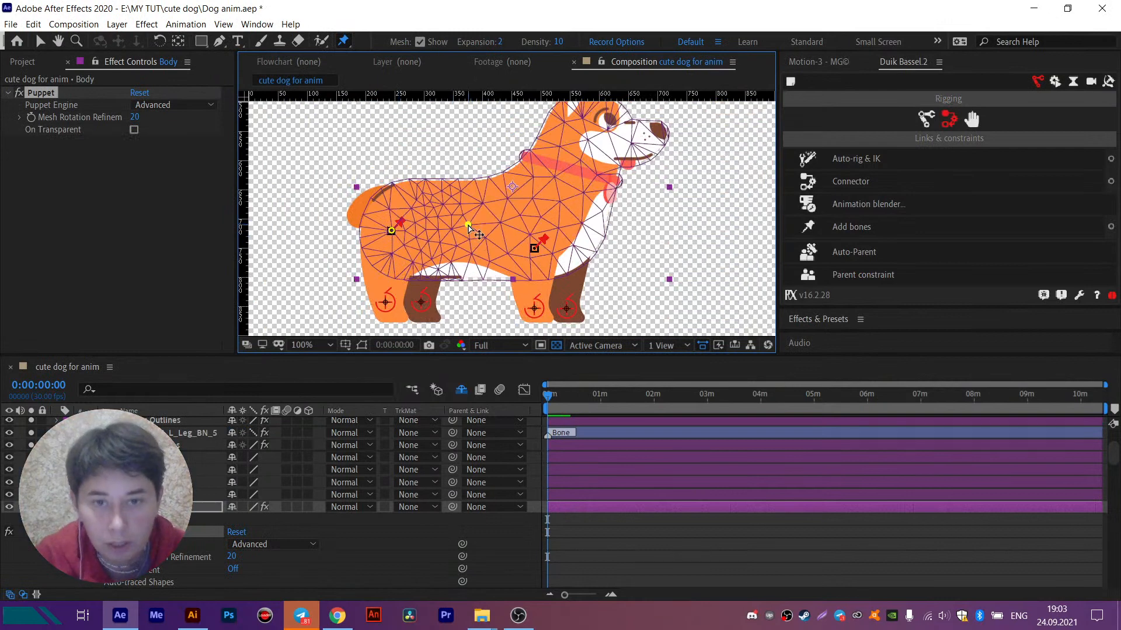
click(549, 216)
click(572, 154)
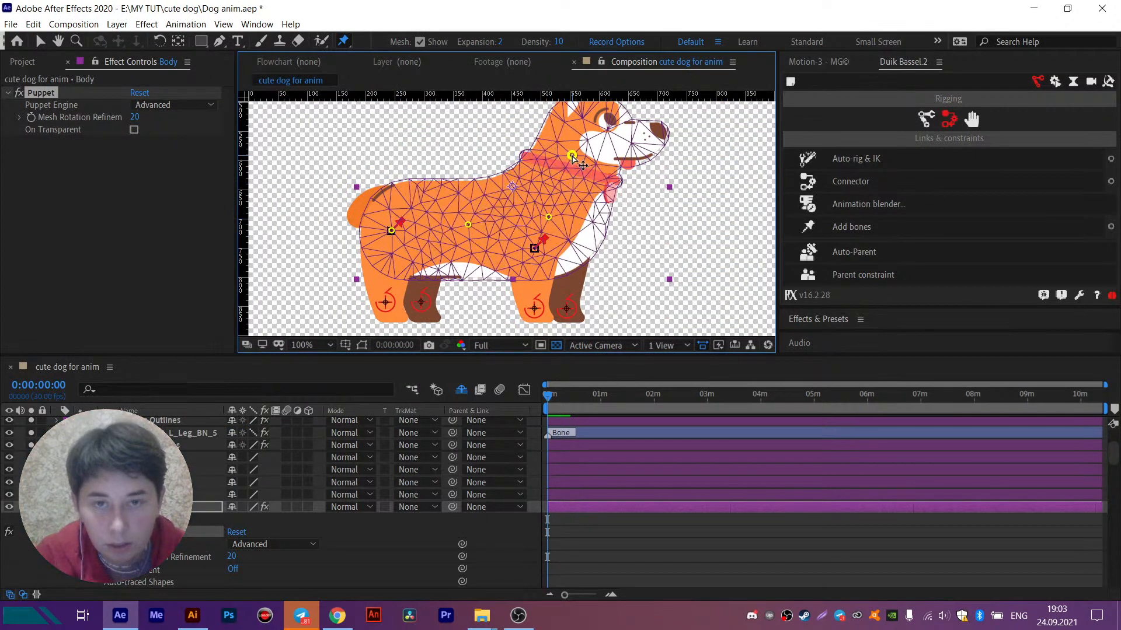
drag(581, 144, 542, 214)
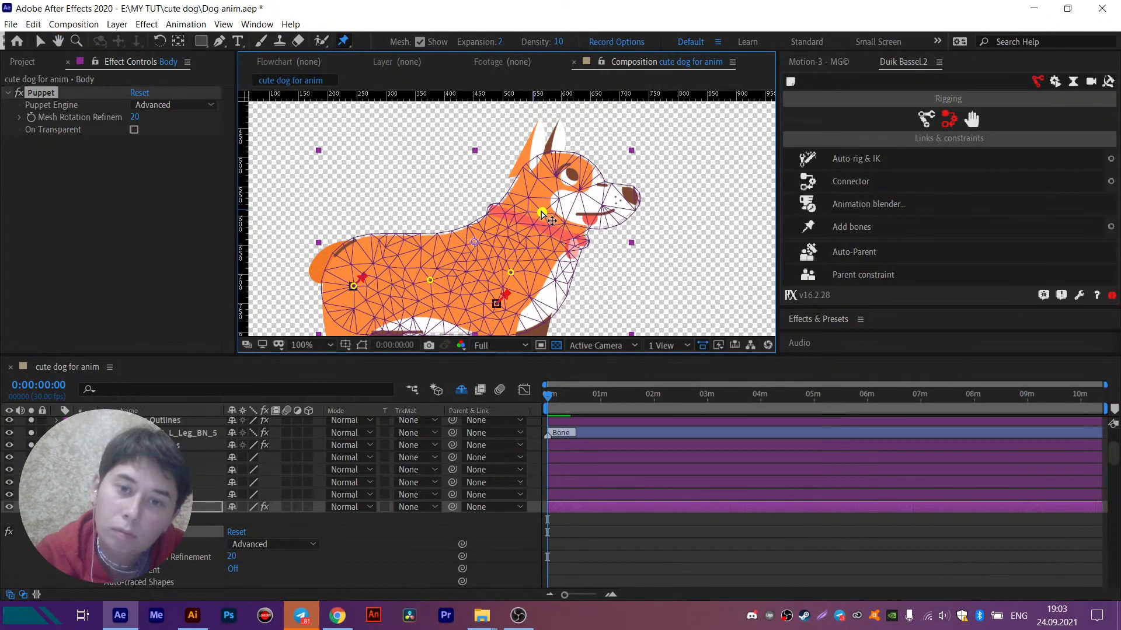
key(ctrl+z)
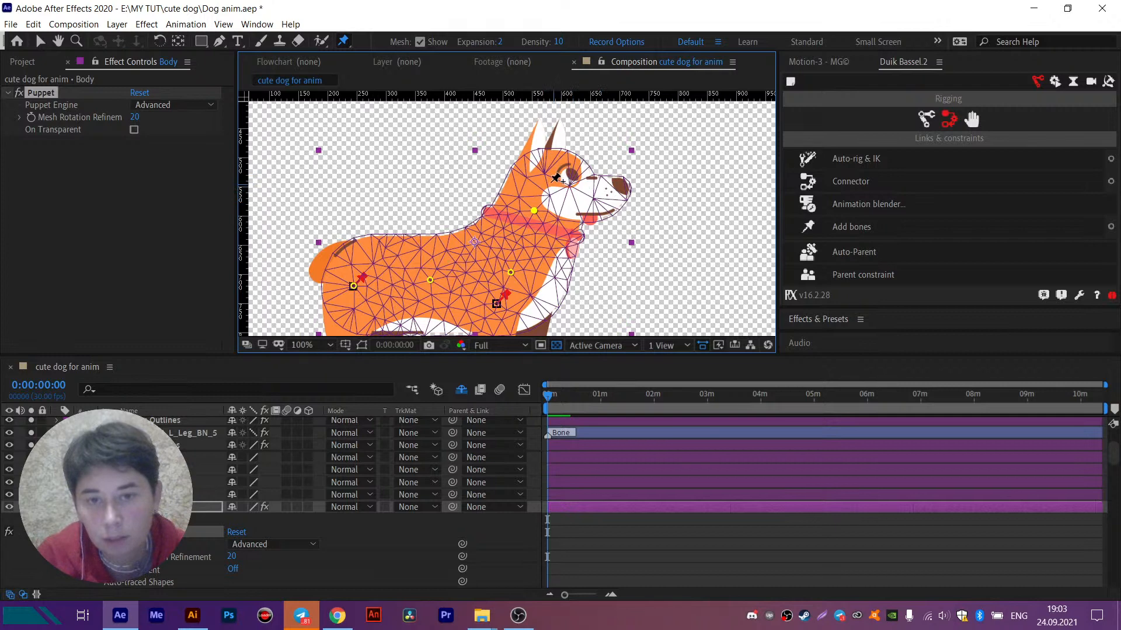
click(545, 180)
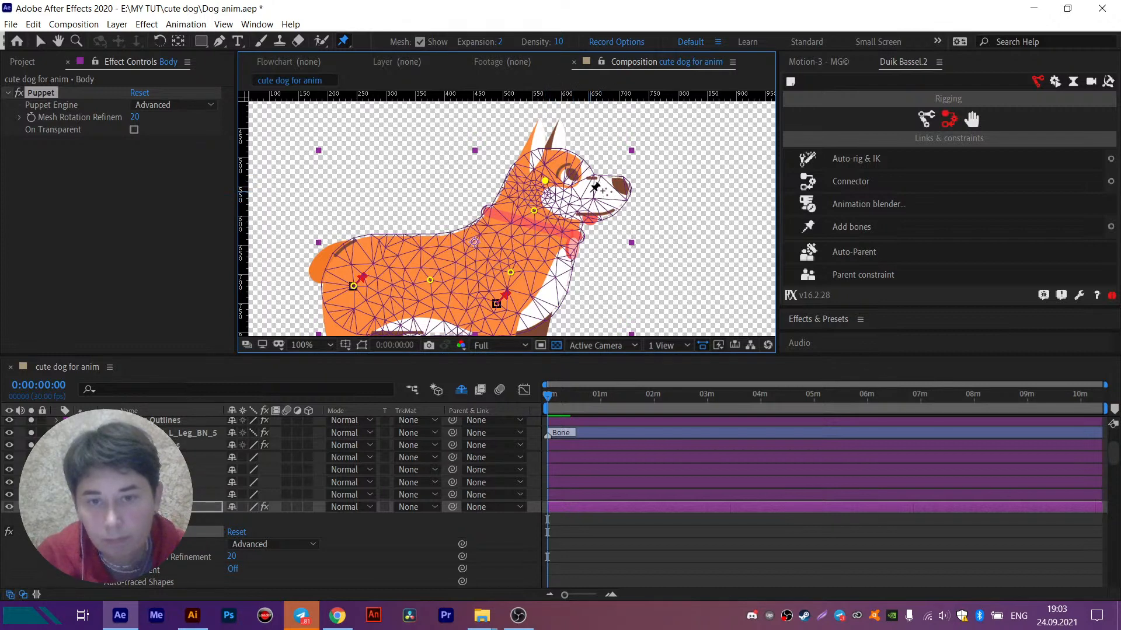
click(593, 192)
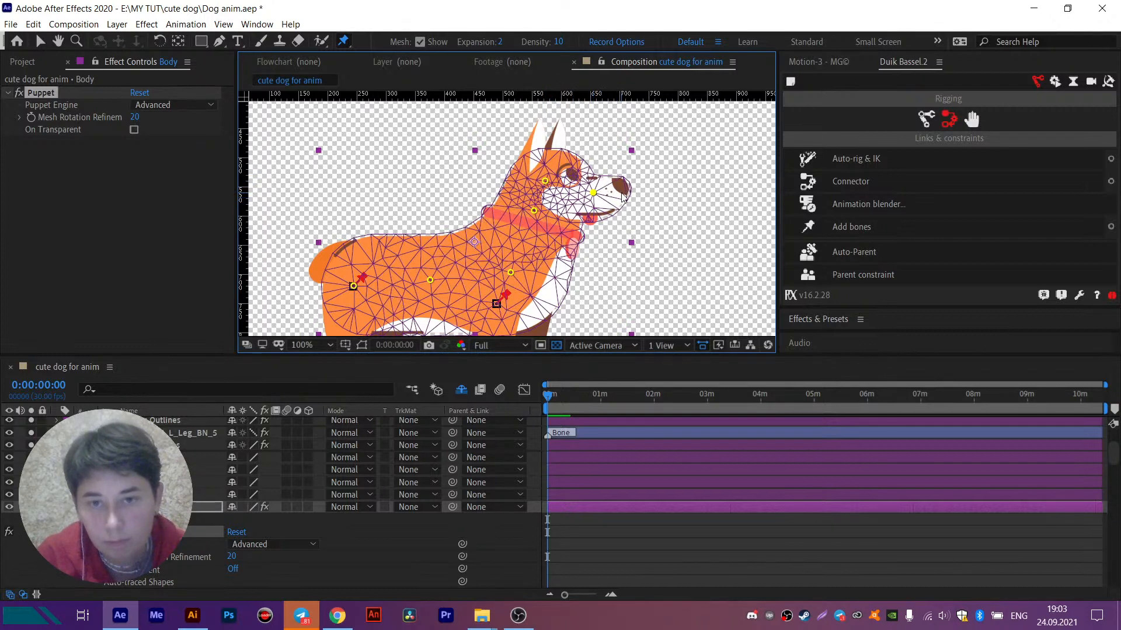
click(622, 188)
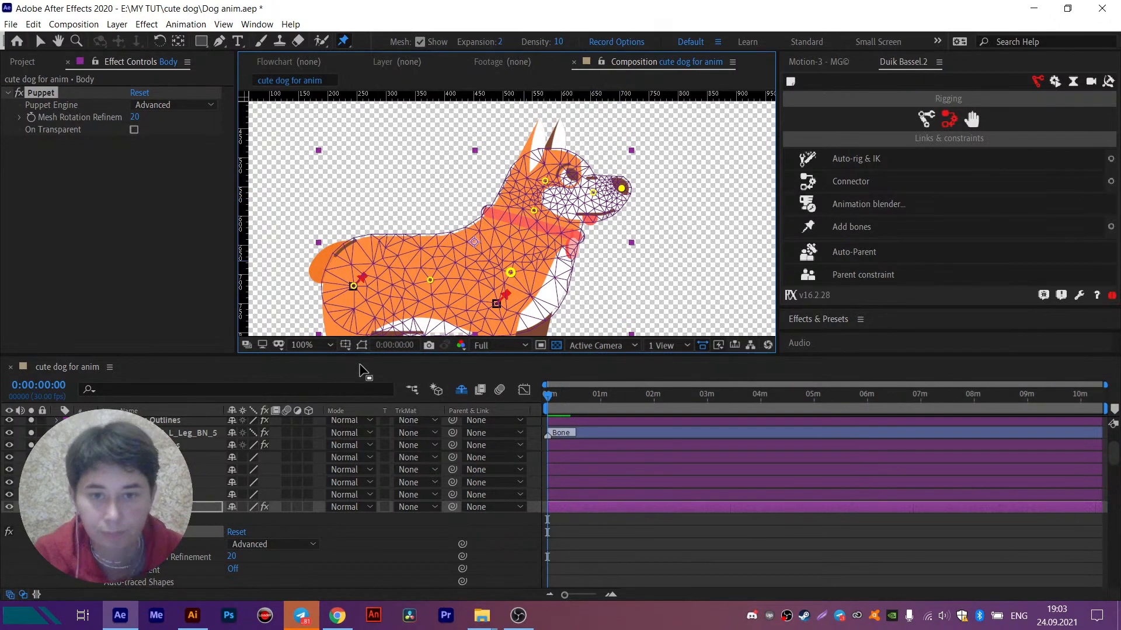
key(ctrl+z)
key(ctrl+z)
key(ctrl+z)
key(ctrl+z)
key(ctrl+z)
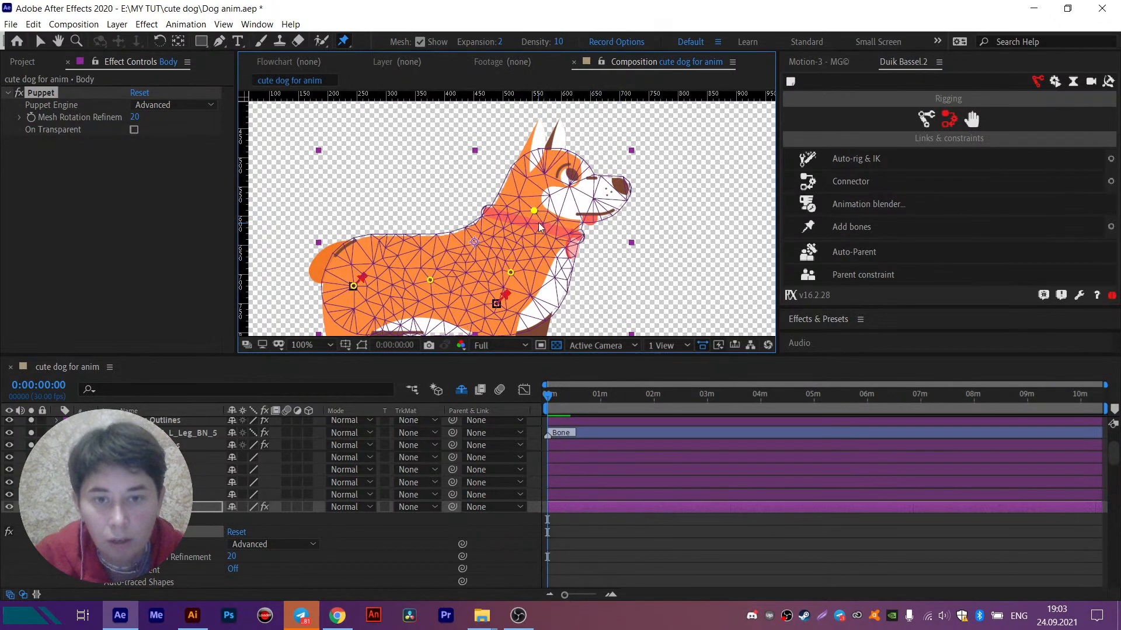
- Add puppet pins to the Body layer at the collar, the head behind the eye, the muzzle and the nose
click(547, 182)
click(588, 194)
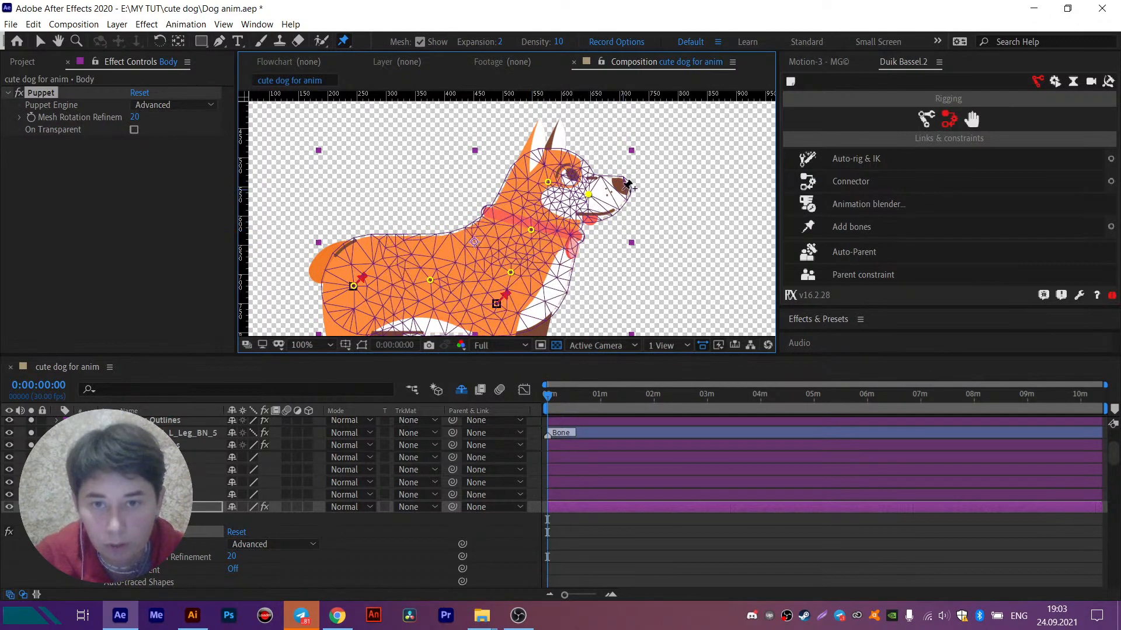
click(619, 188)
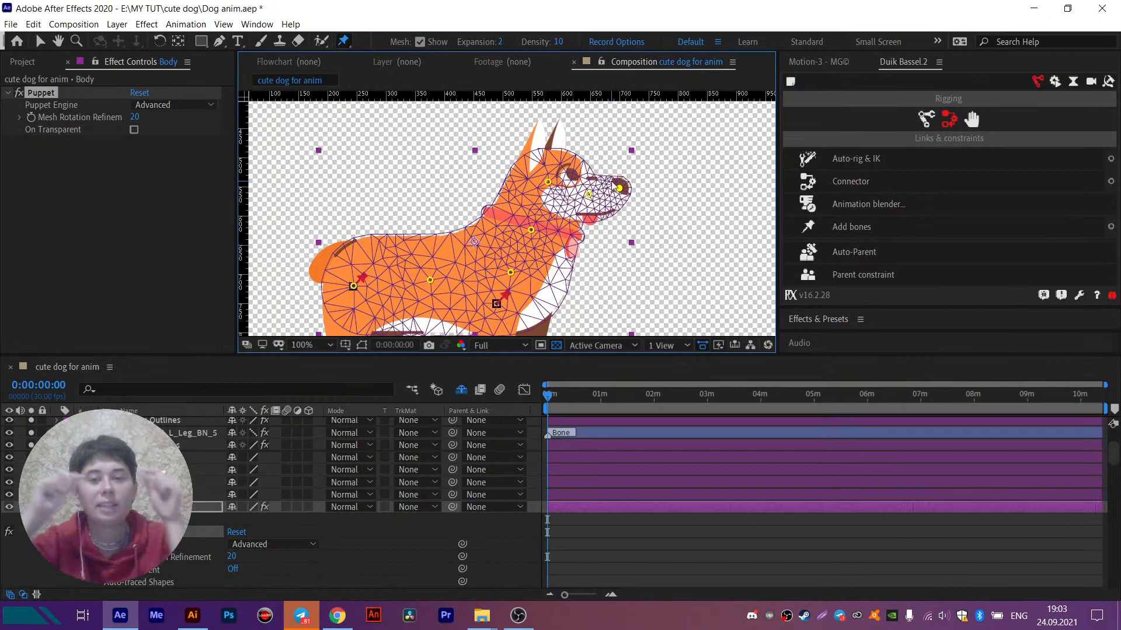
- Rename all Body puppet pins in Duik with prefix Body_ and name BN_, numbered from 1, without a suffix
scroll(379, 502, down, 3)
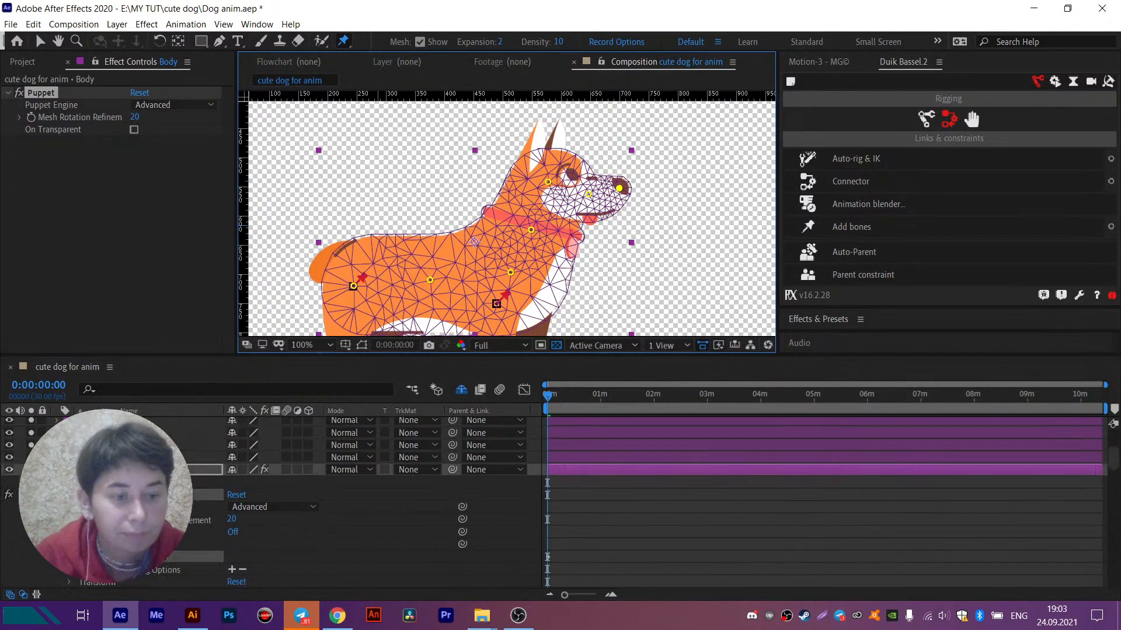
scroll(380, 502, down, 5)
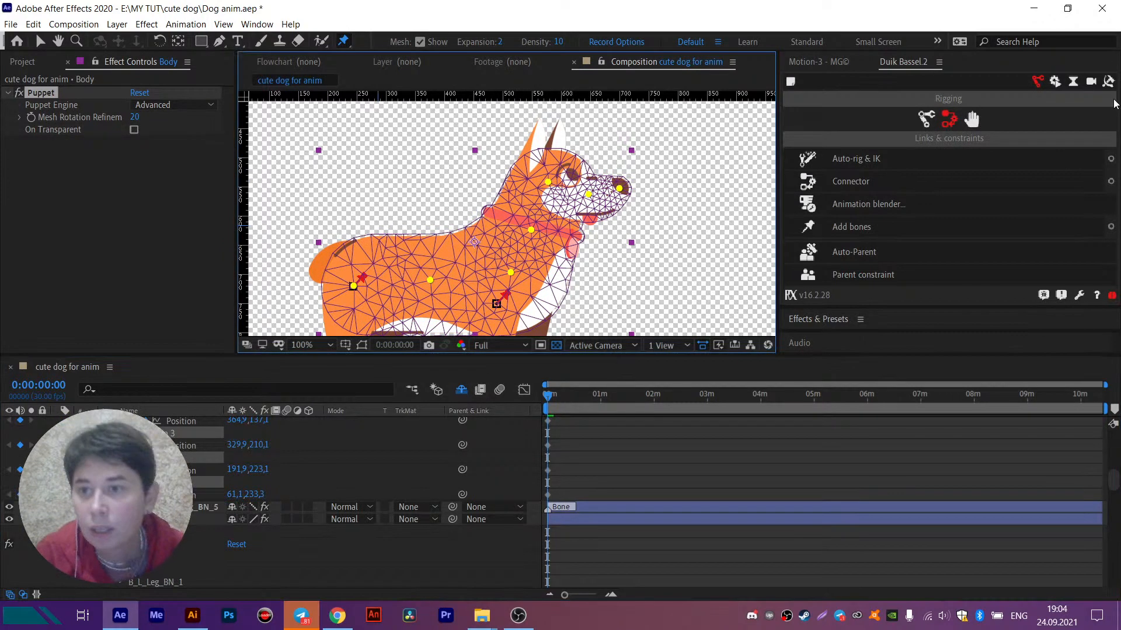
click(1108, 81)
click(840, 144)
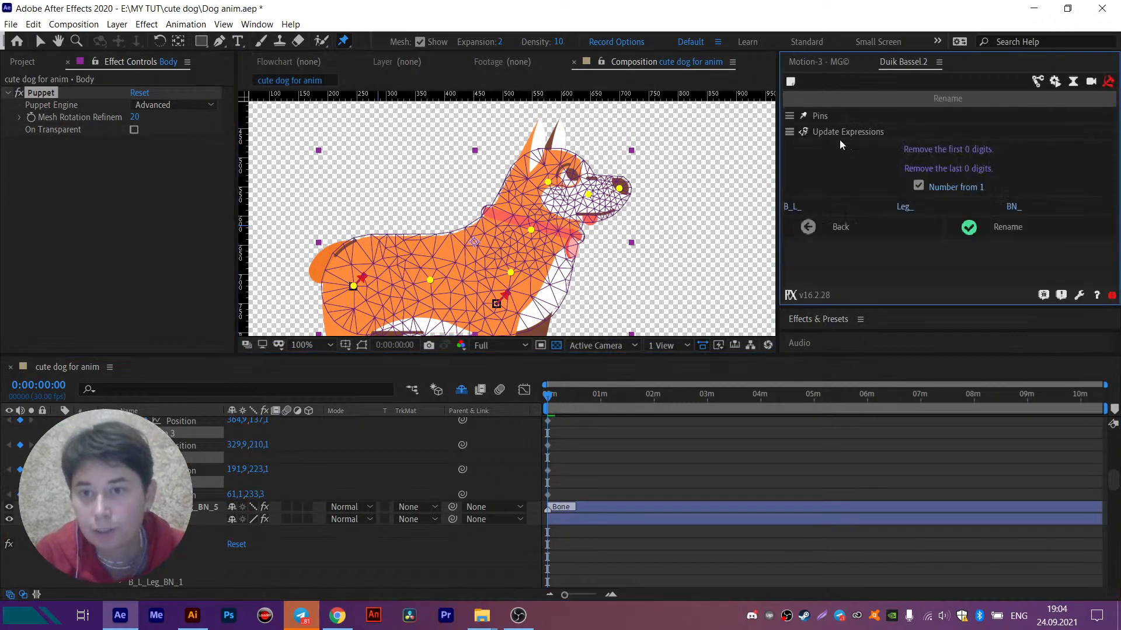
click(795, 207)
text(B)
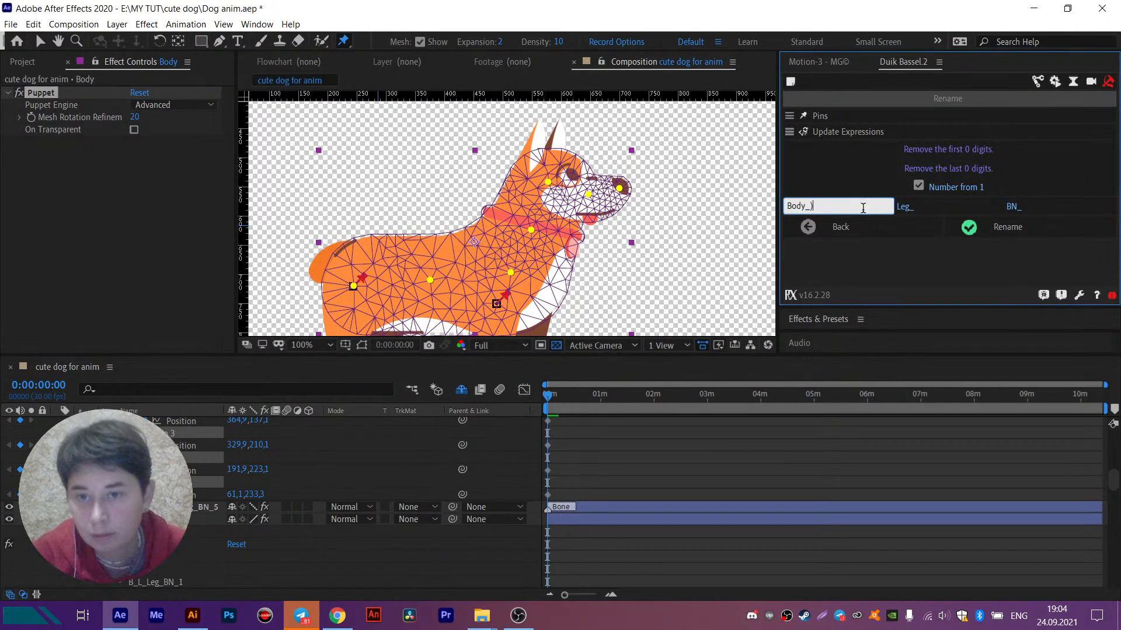
click(907, 211)
text(BN_)
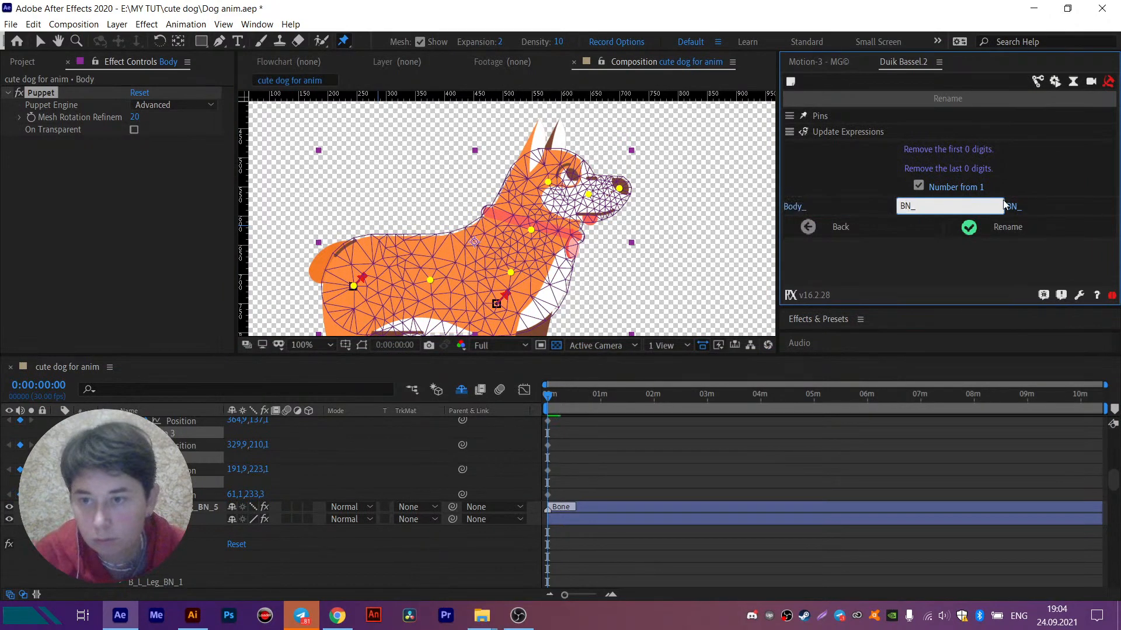
click(1009, 207)
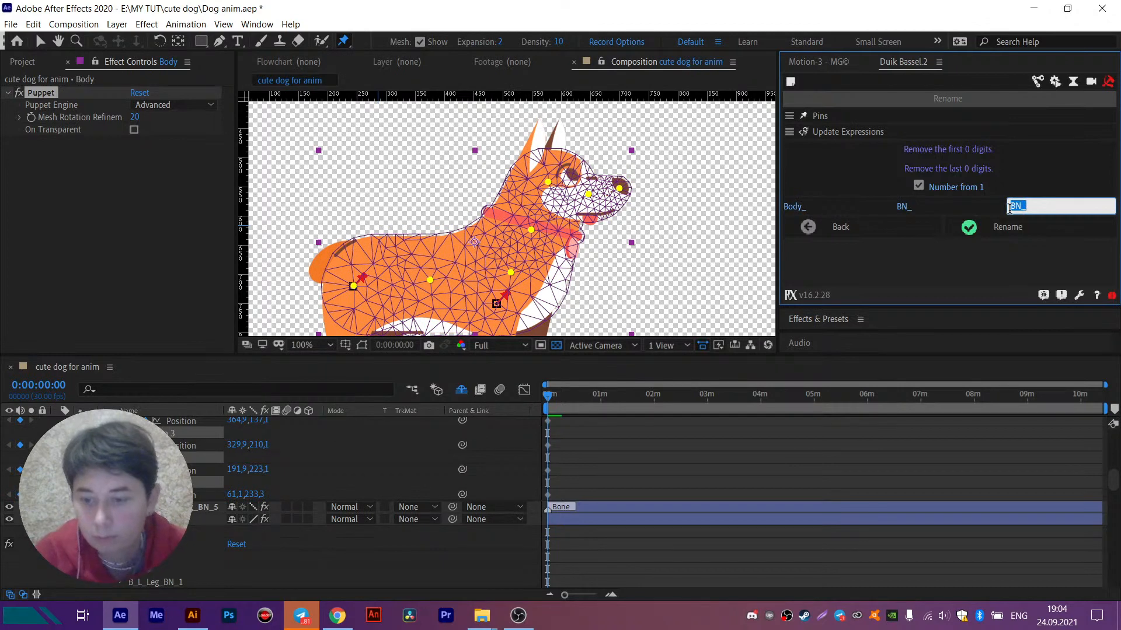
key(BackSpace)
click(1004, 233)
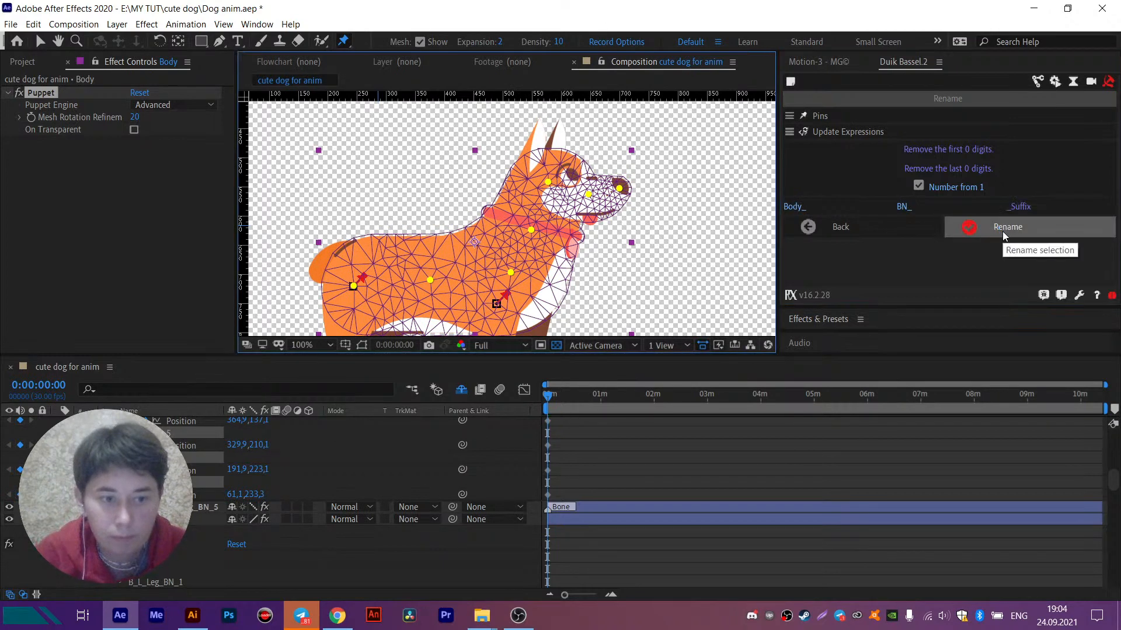
- Add Duik bones to the selected Body puppet pins
click(1037, 81)
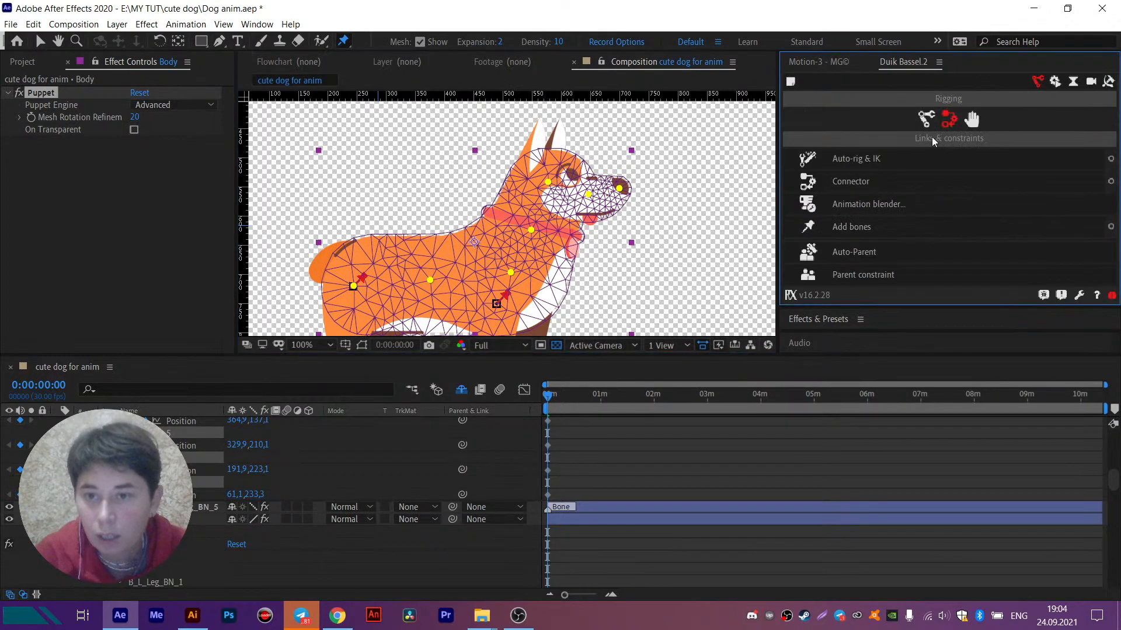
click(852, 228)
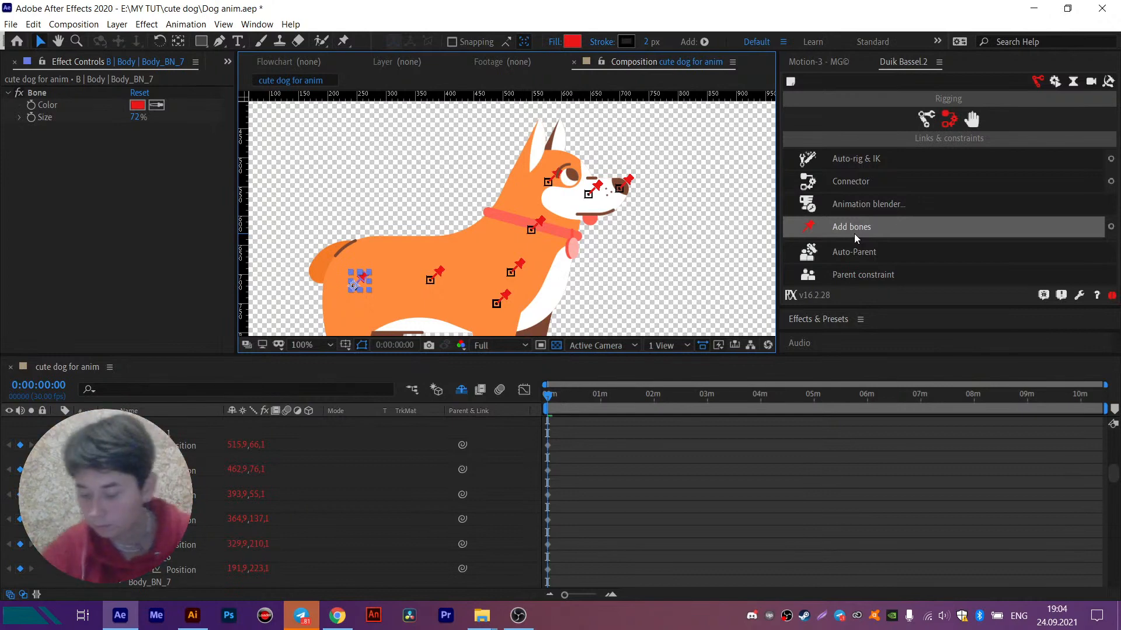
- Switch to OBS, shrink the camera source and move it to the lower-right corner of the scene, and return to After Effects
click(517, 616)
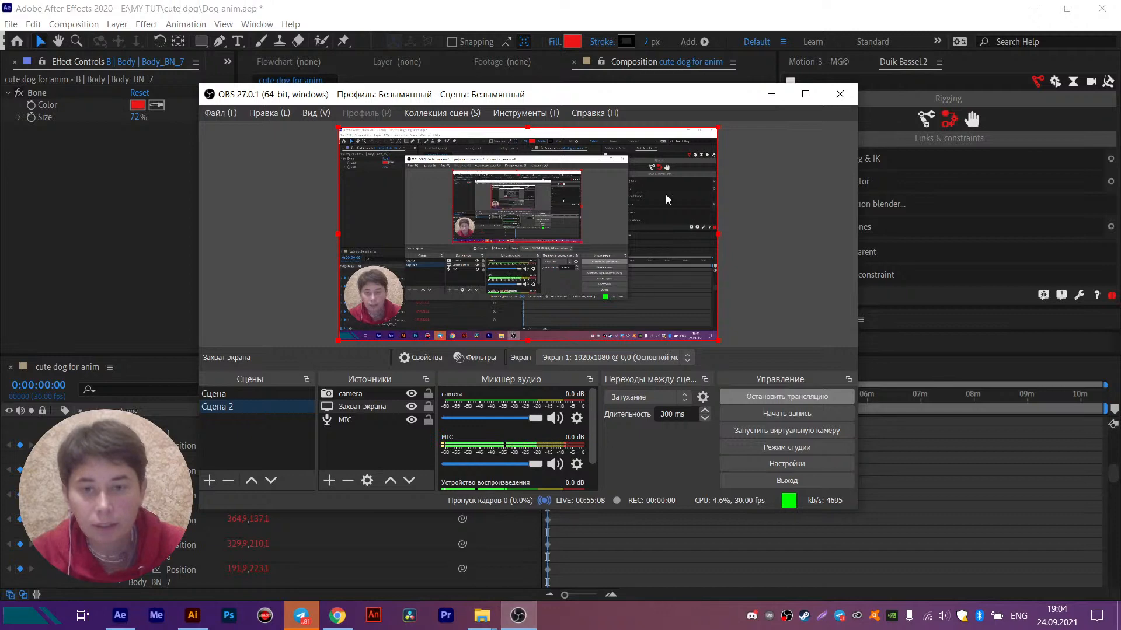
click(772, 95)
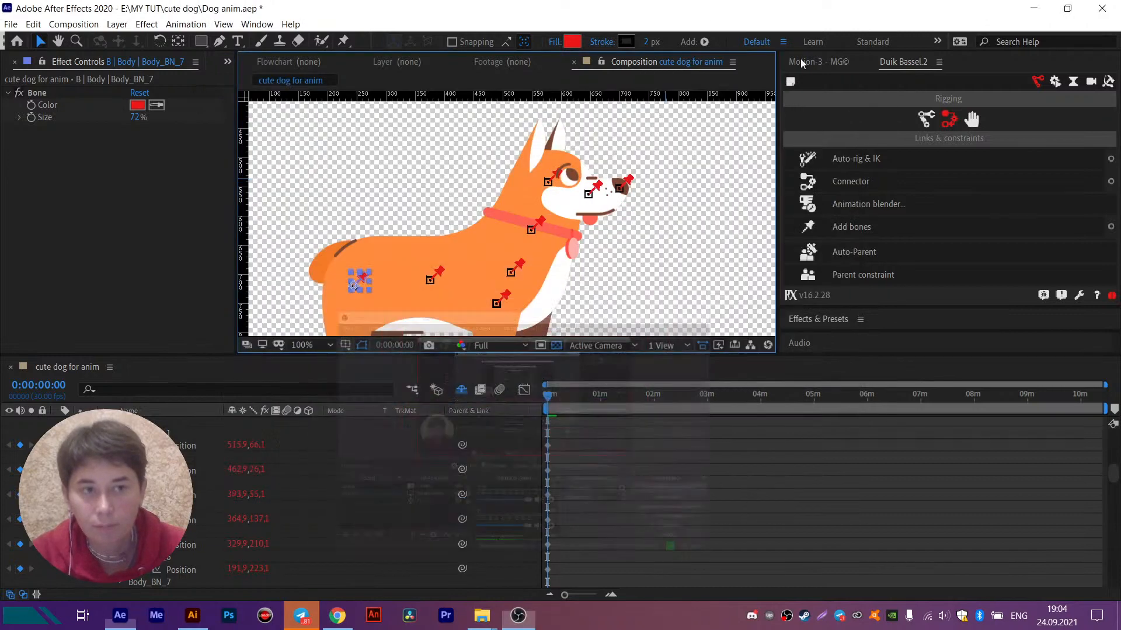
double_click(804, 14)
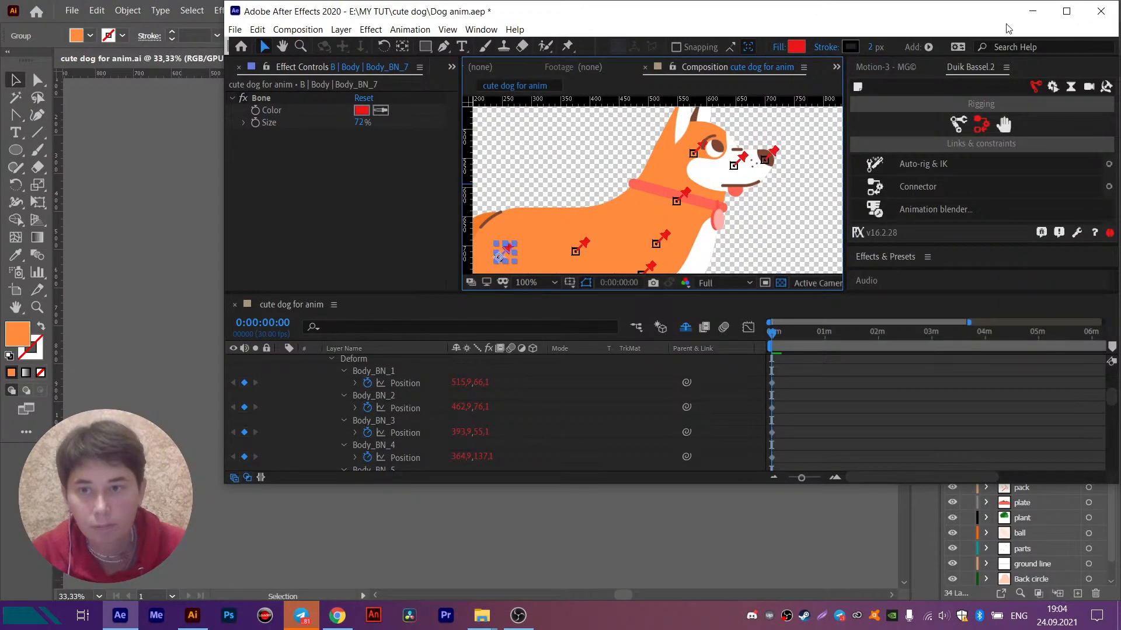
click(1065, 11)
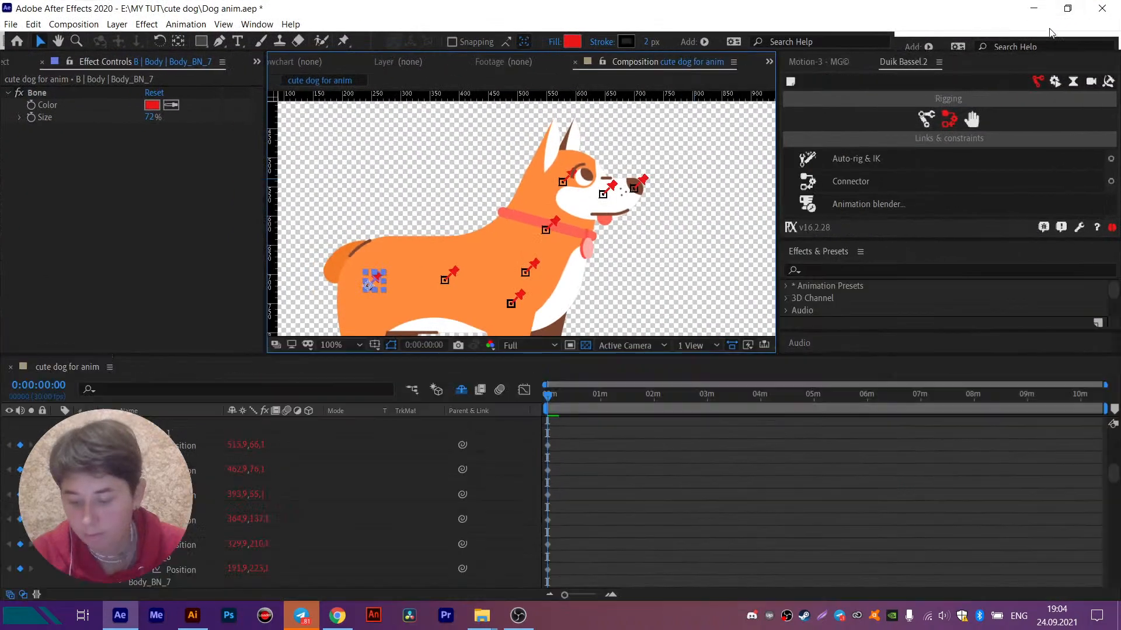
click(527, 623)
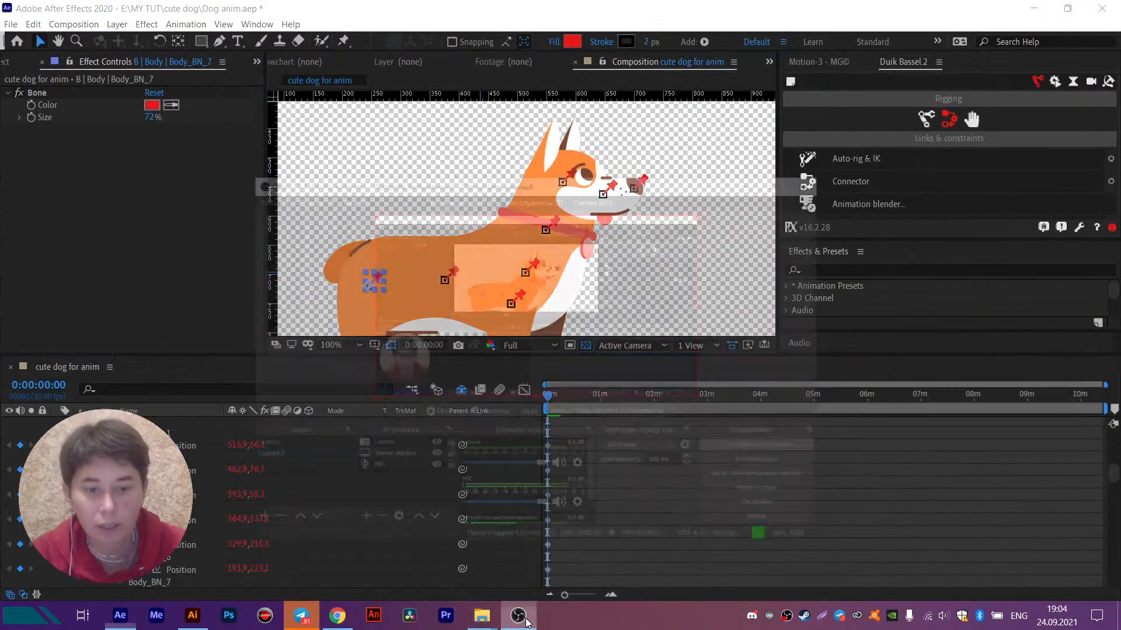
click(371, 275)
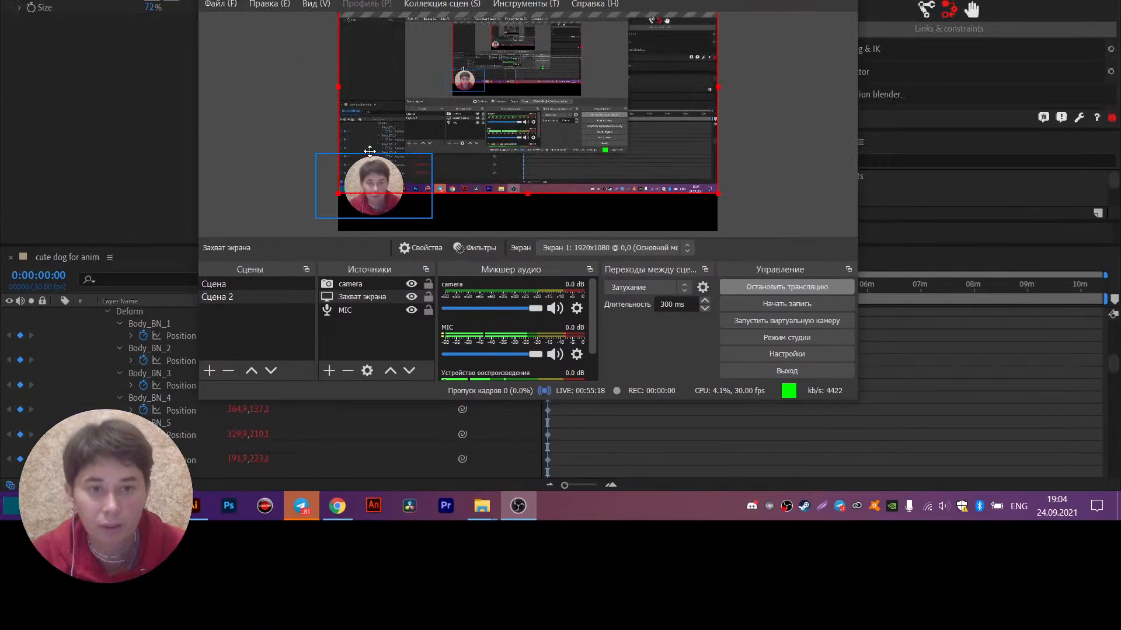
drag(322, 155, 331, 127)
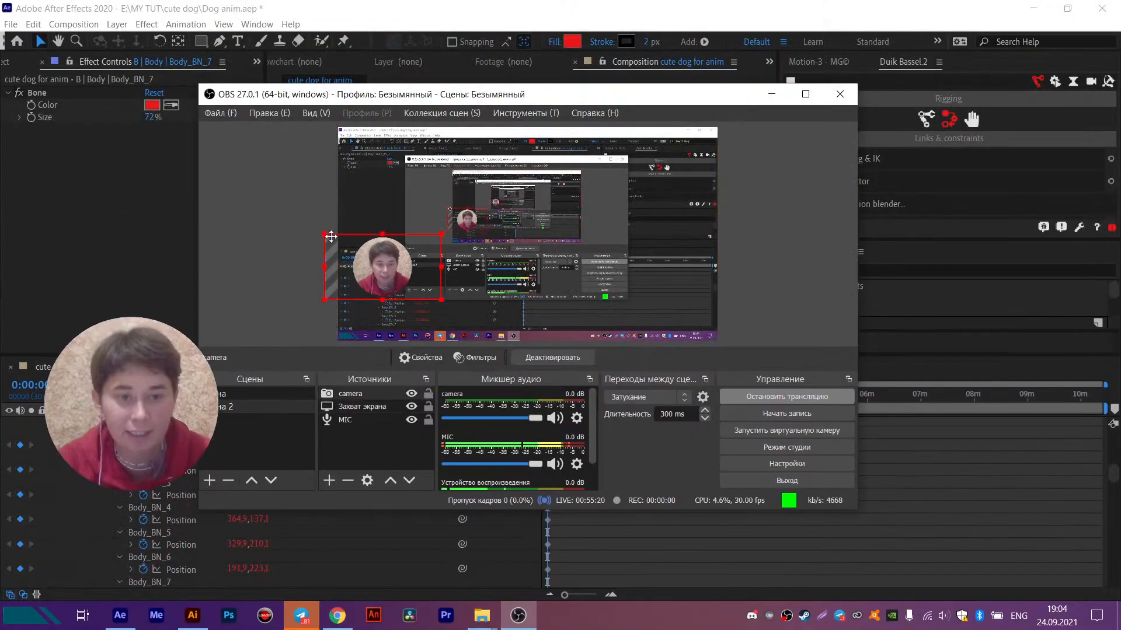
drag(331, 237, 699, 307)
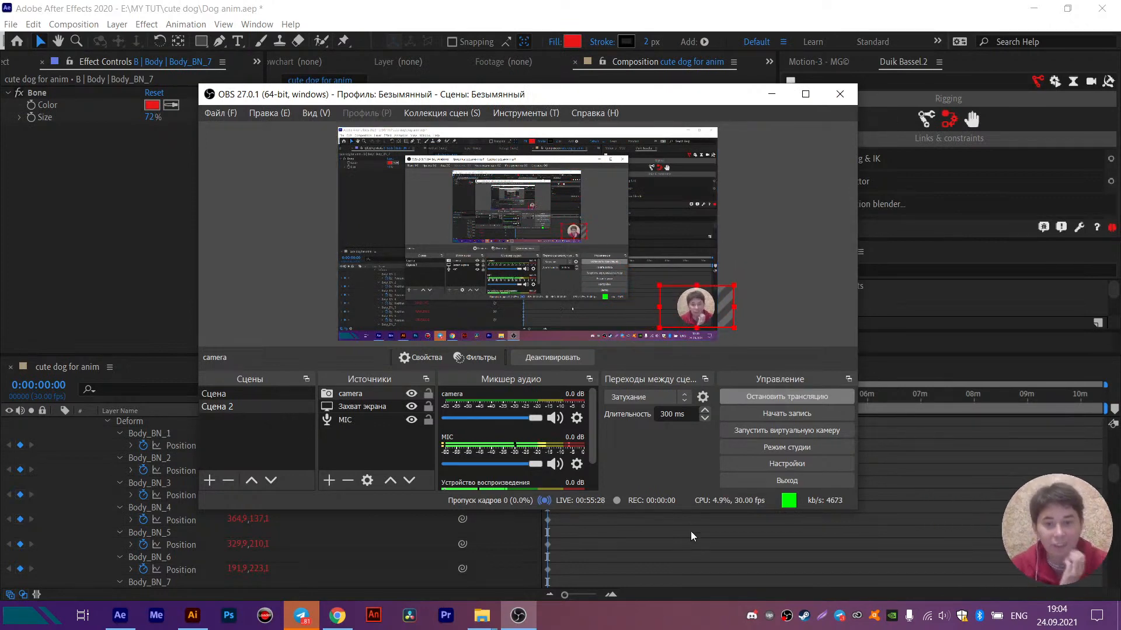
click(692, 551)
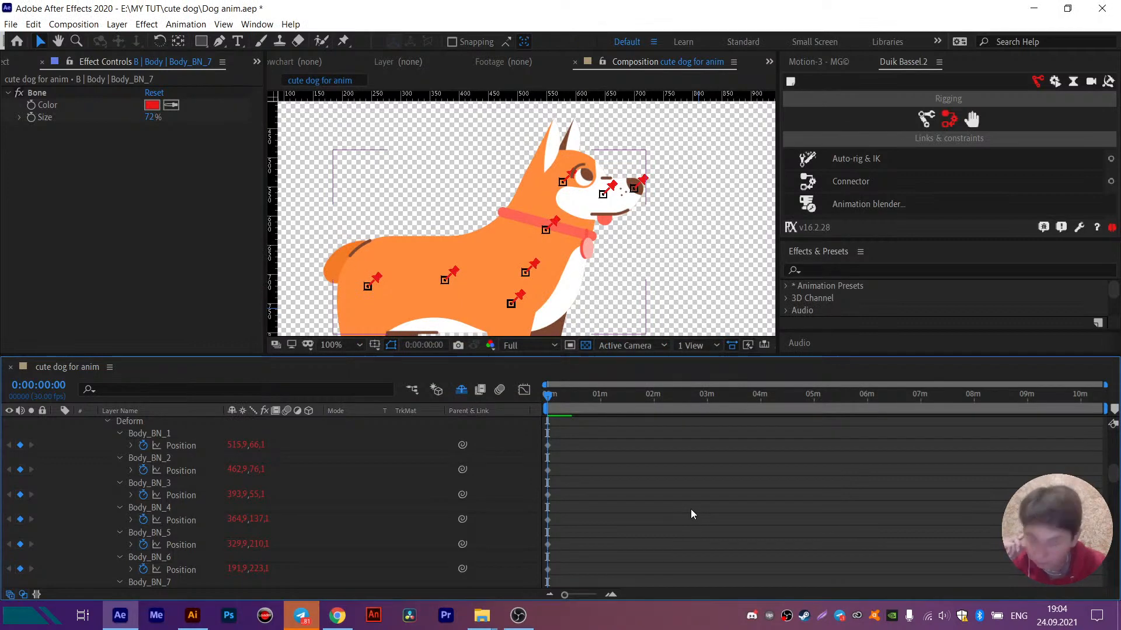
scroll(690, 509, up, 5)
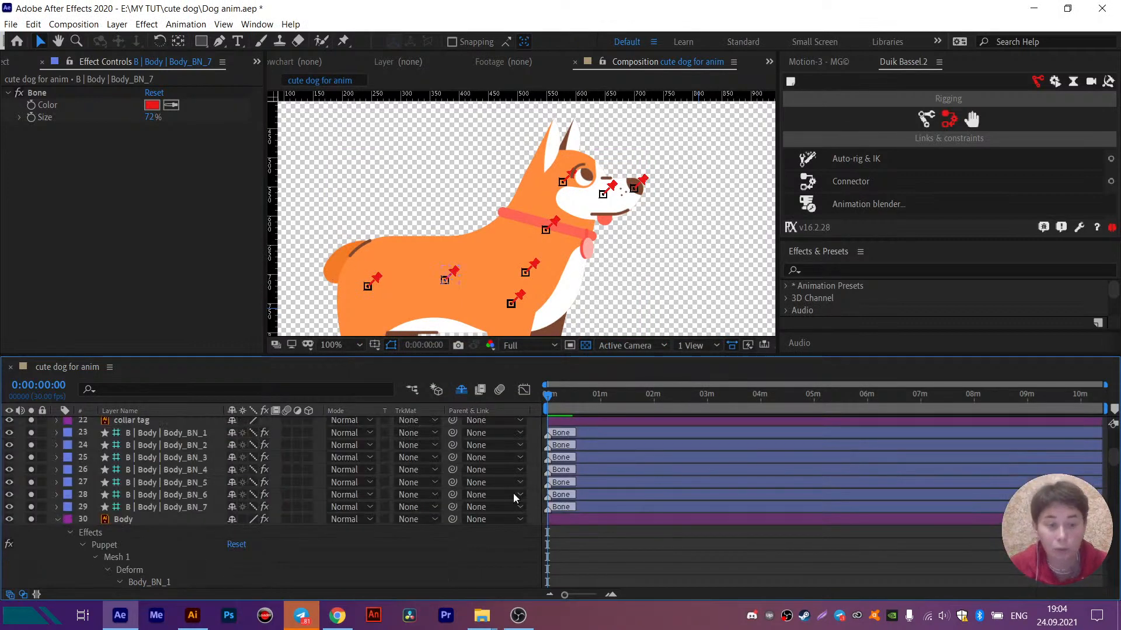
- Collapse the Body layer's properties and select all seven Body bone layers
click(57, 520)
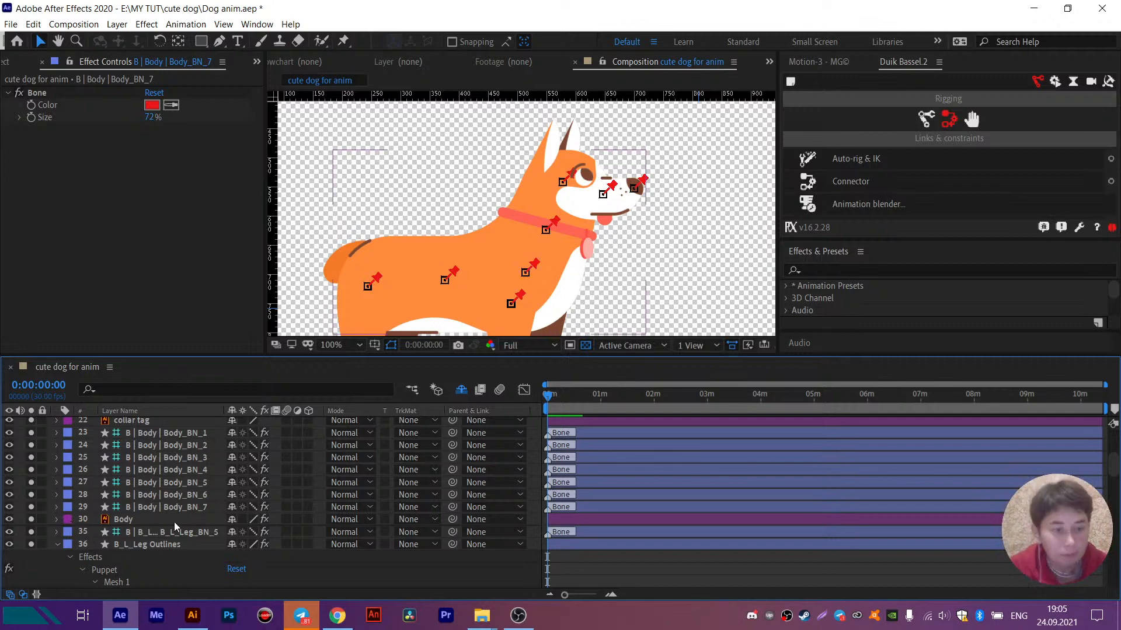
click(164, 506)
shift+click(168, 435)
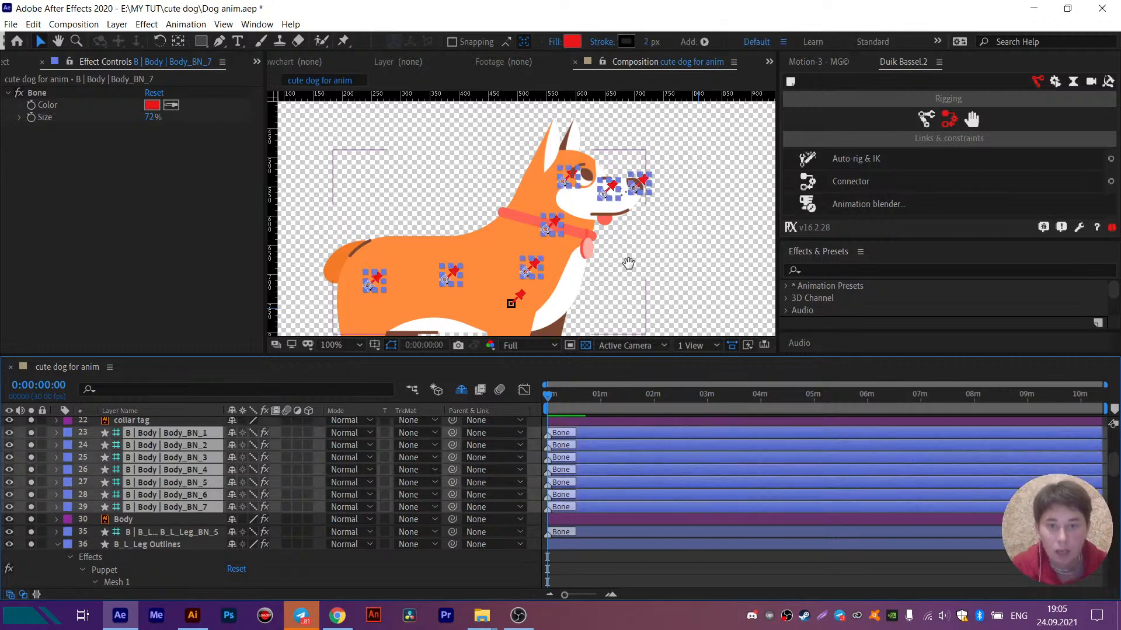
drag(628, 263, 651, 210)
click(480, 219)
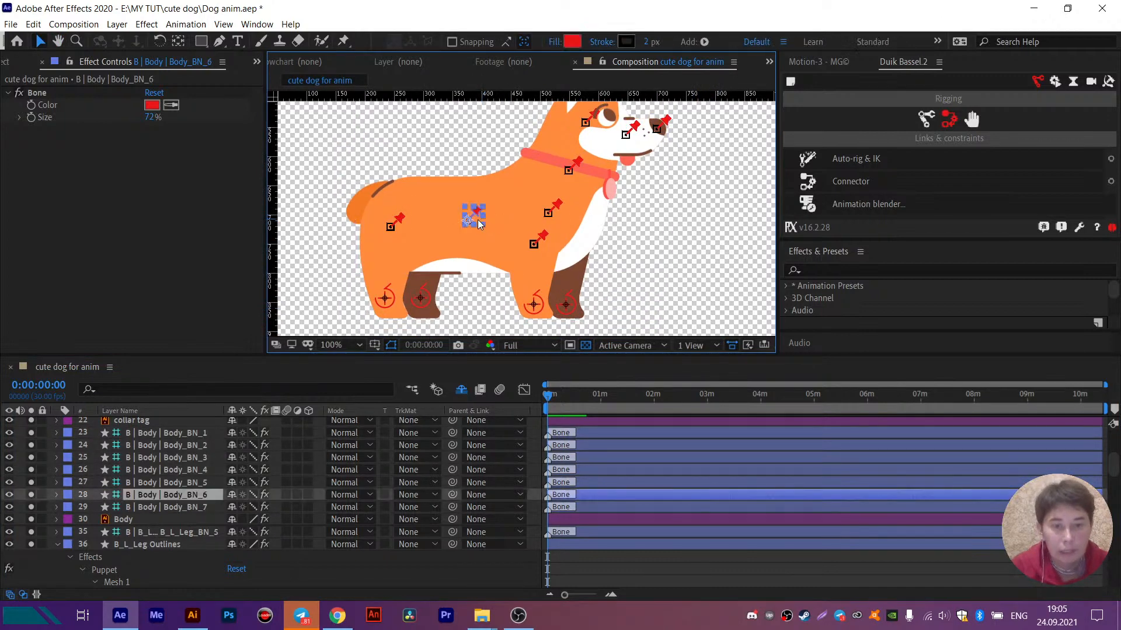
click(66, 496)
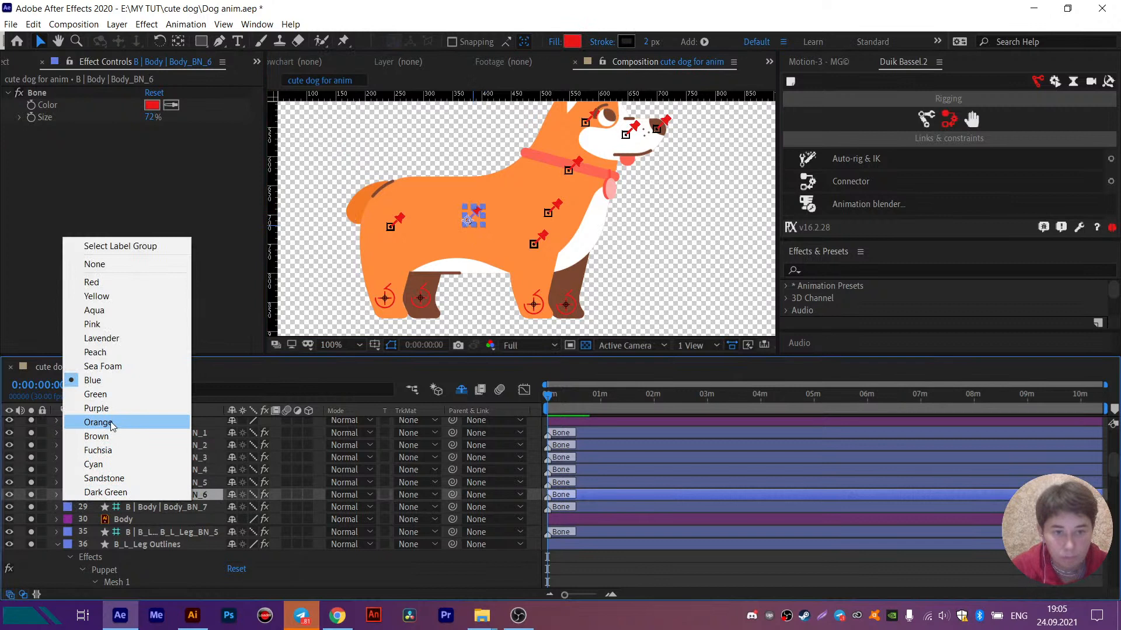
click(398, 220)
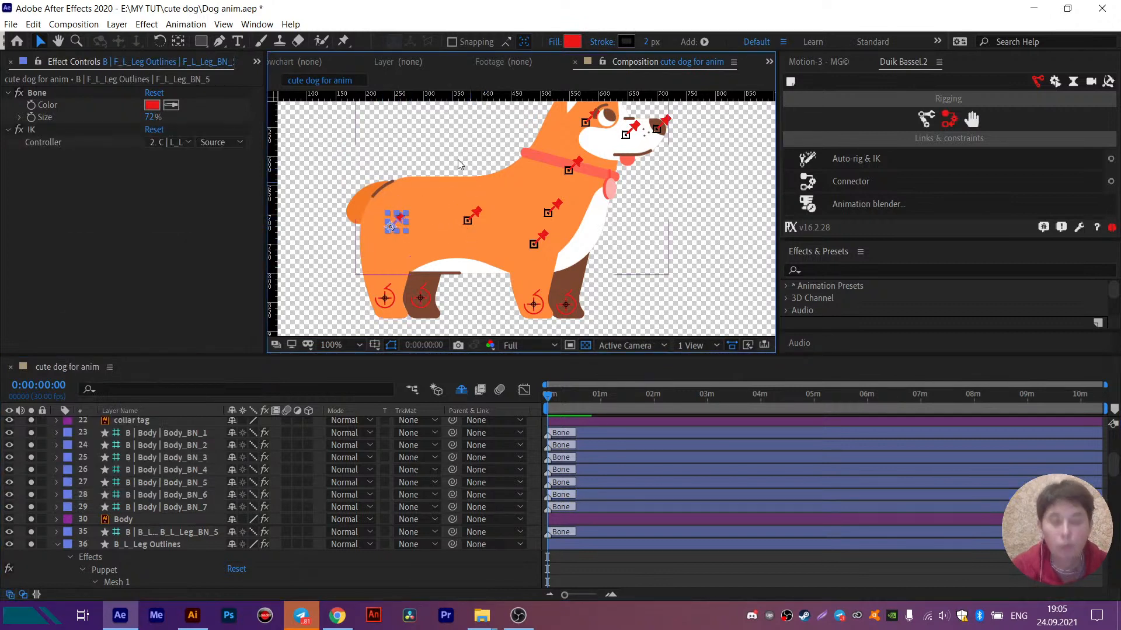
scroll(148, 483, up, 2)
scroll(147, 483, down, 2)
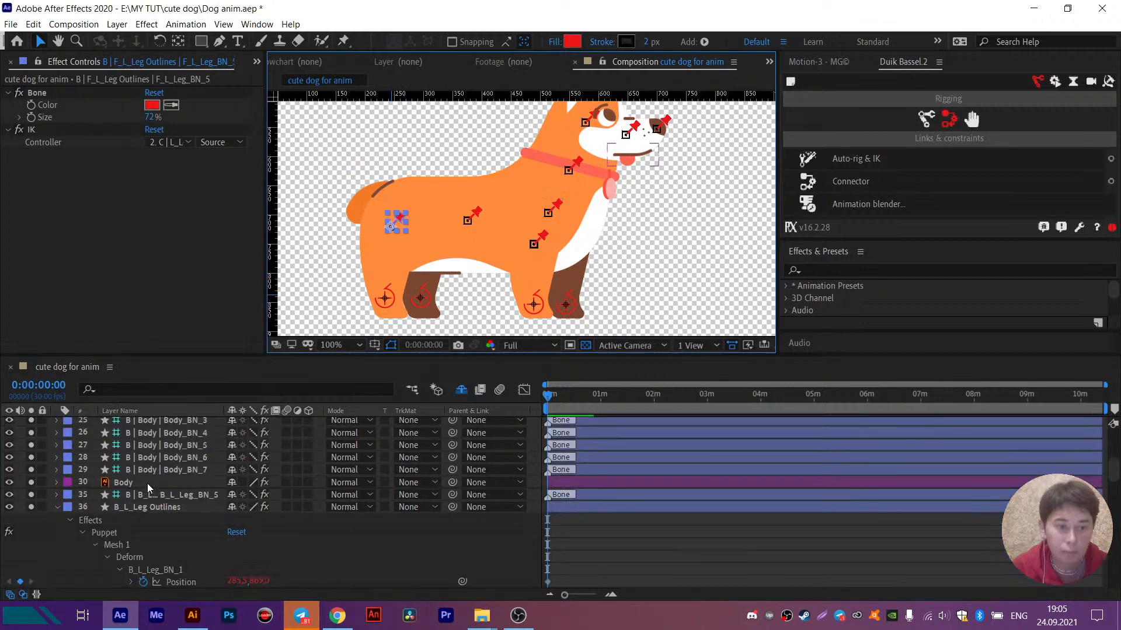
scroll(147, 483, up, 4)
scroll(147, 483, down, 3)
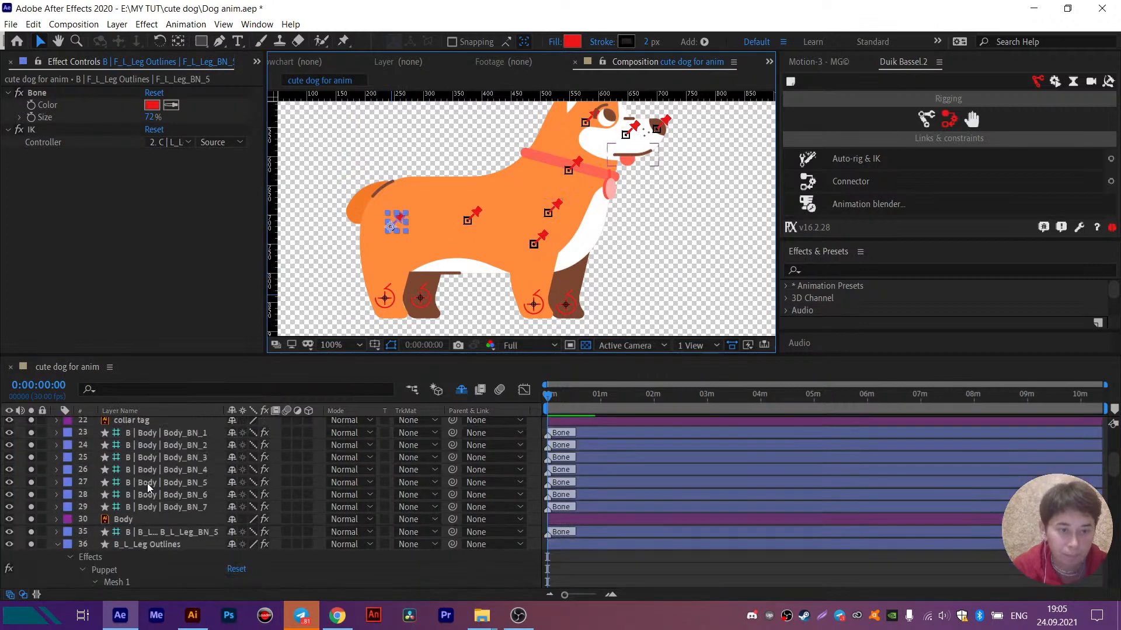
- Enlarge the Body_BN_7 bone near the dog's rear by setting its Size to 123%
click(164, 507)
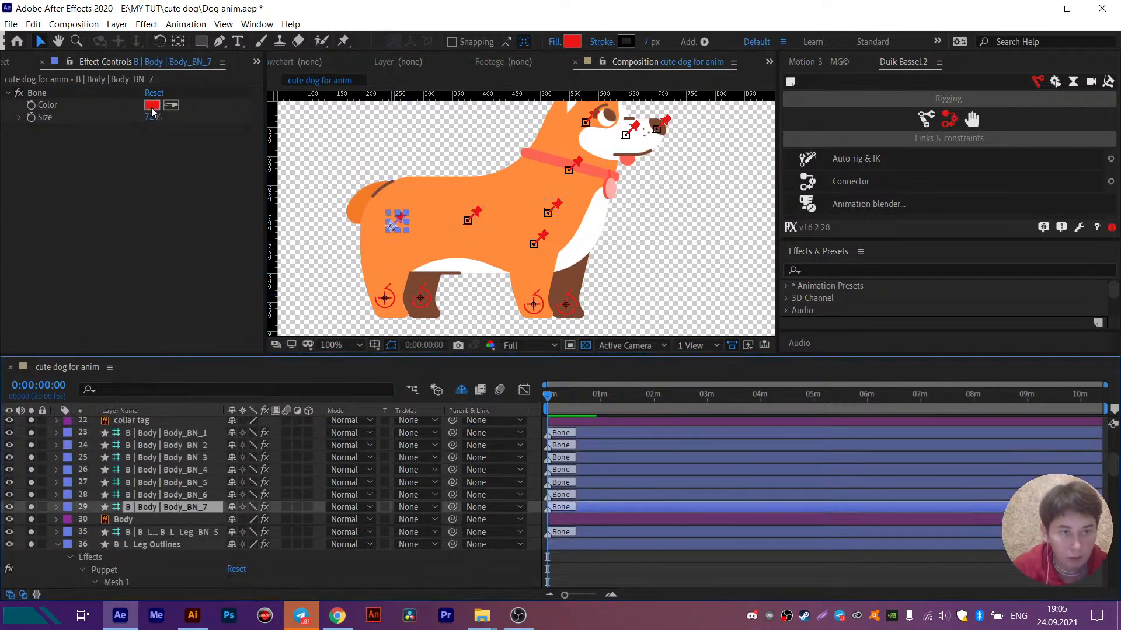
drag(150, 118, 186, 117)
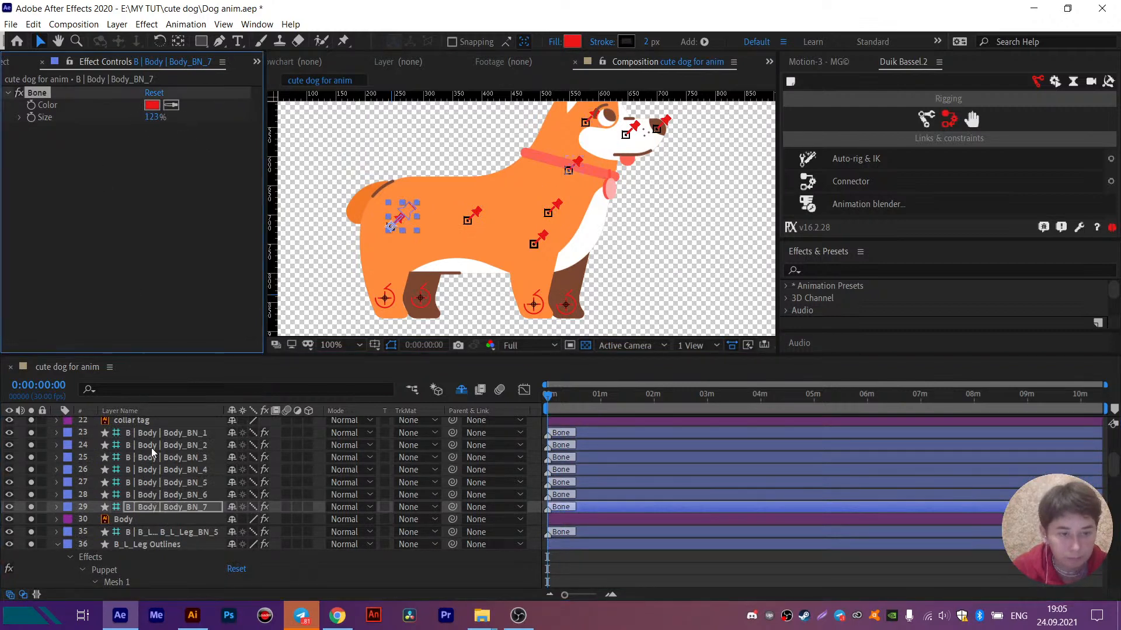
- Move all seven Body bone layers directly below the leg controllers in the layer stack and set their label color to Cyan
shift+click(155, 432)
scroll(154, 504, up, 3)
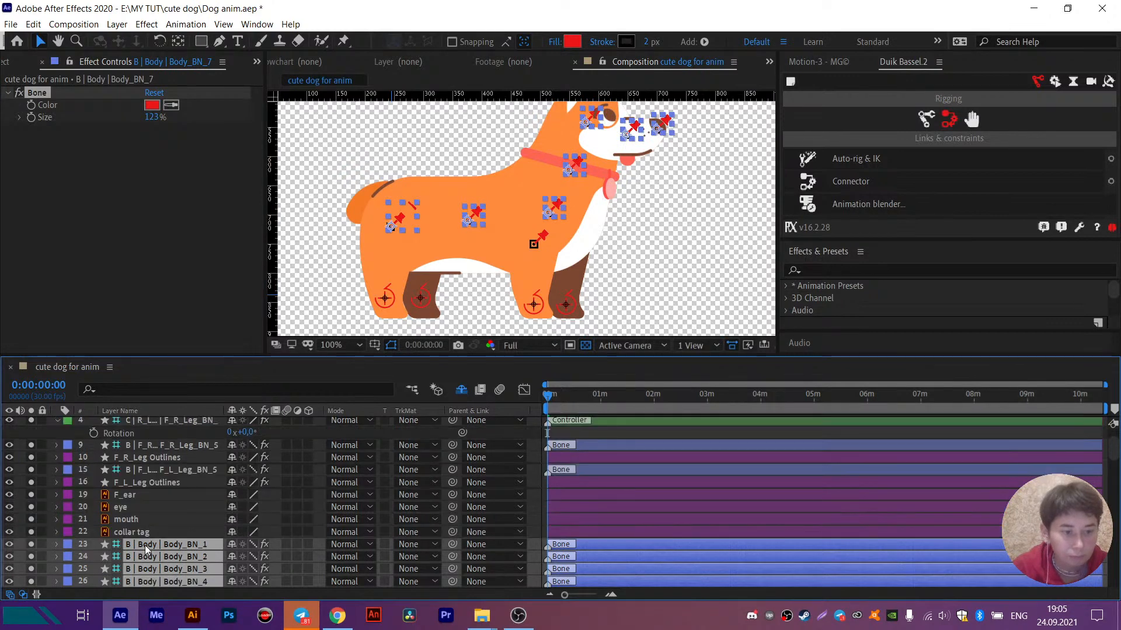
drag(145, 546, 160, 478)
click(68, 485)
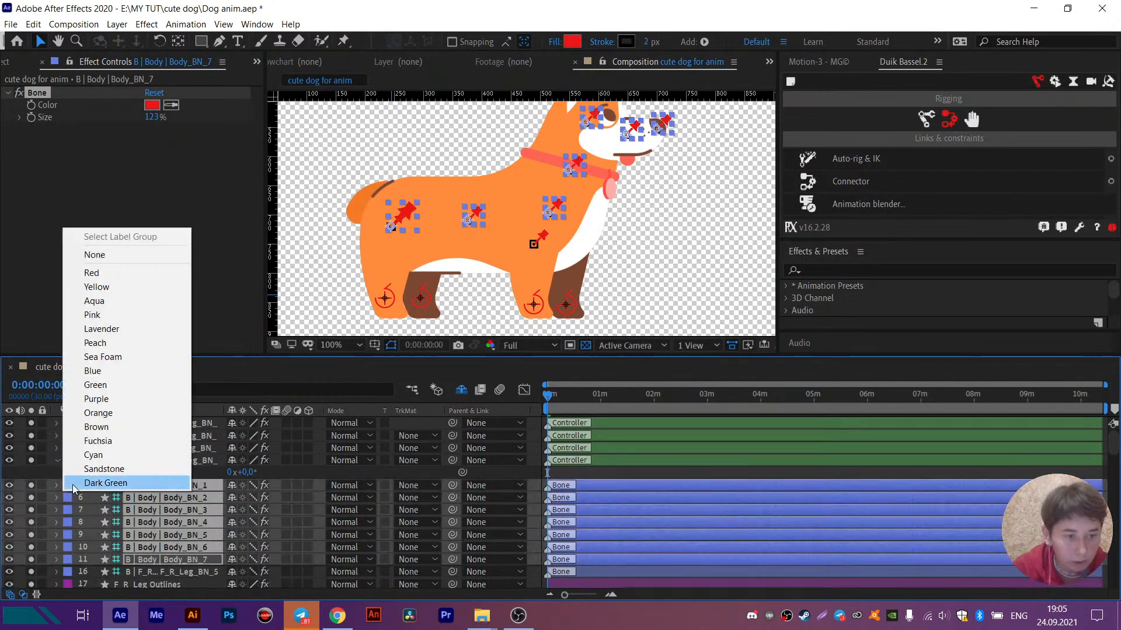
click(102, 450)
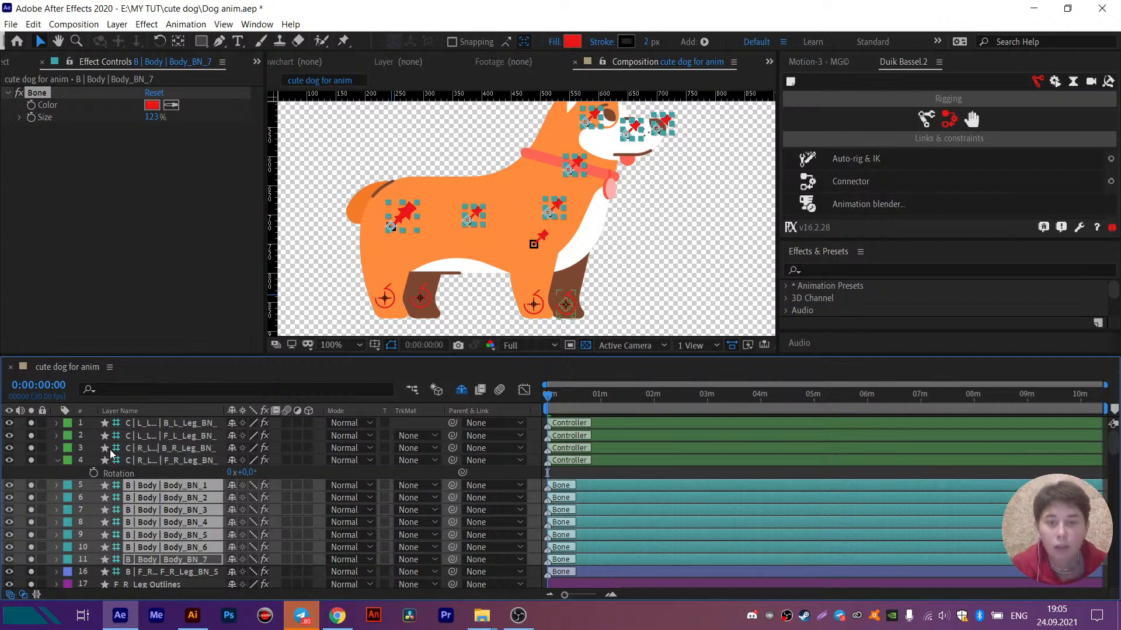
- Select only the Body_BN_1 bone layer at the dog's nose
click(72, 471)
click(168, 486)
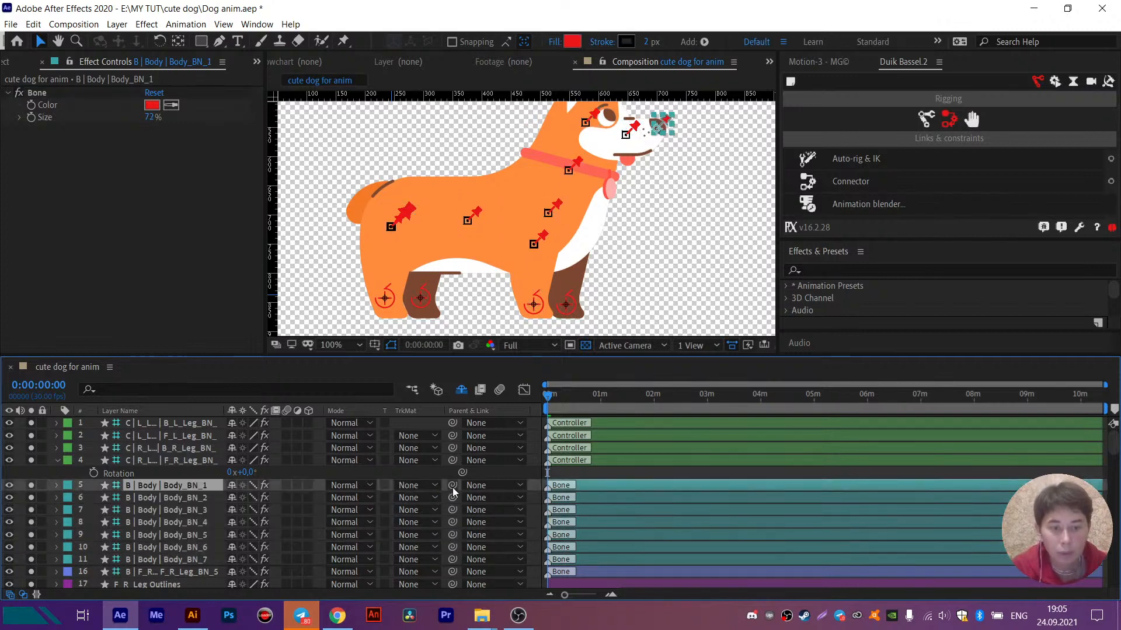
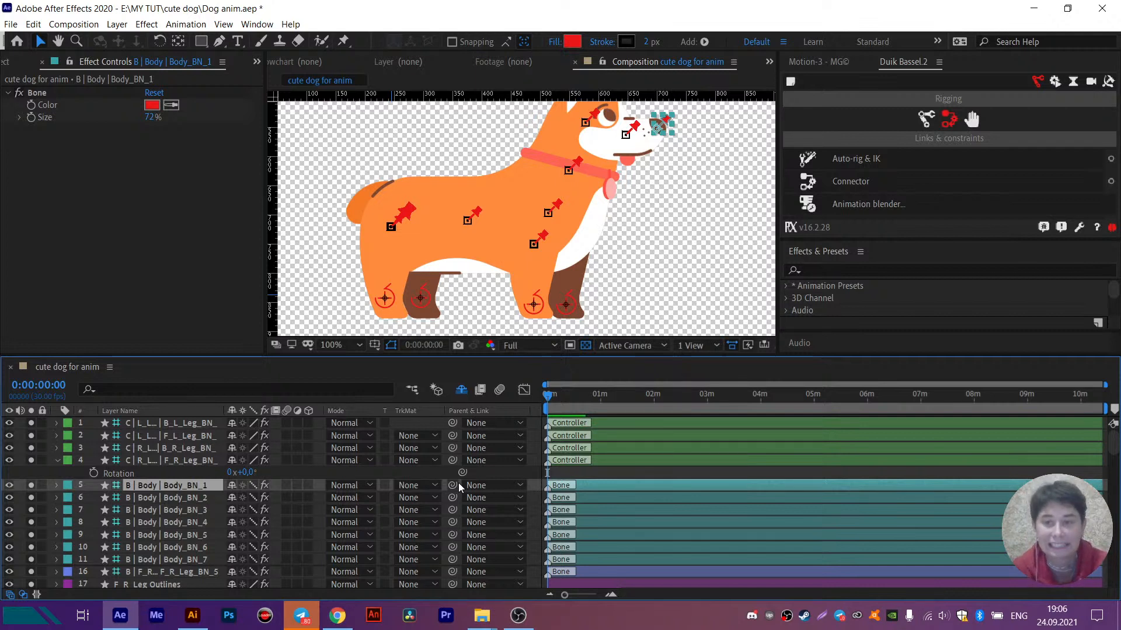
- Reveal the shy layers in the timeline so the hidden leg bone layers are listed
drag(453, 485, 555, 267)
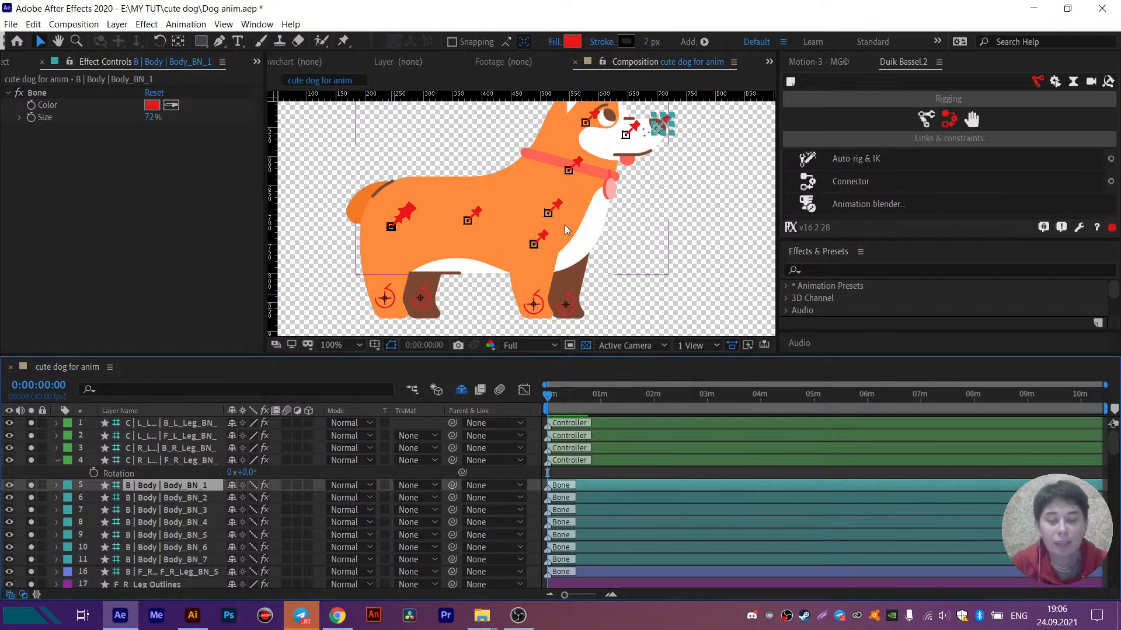
drag(596, 234, 603, 208)
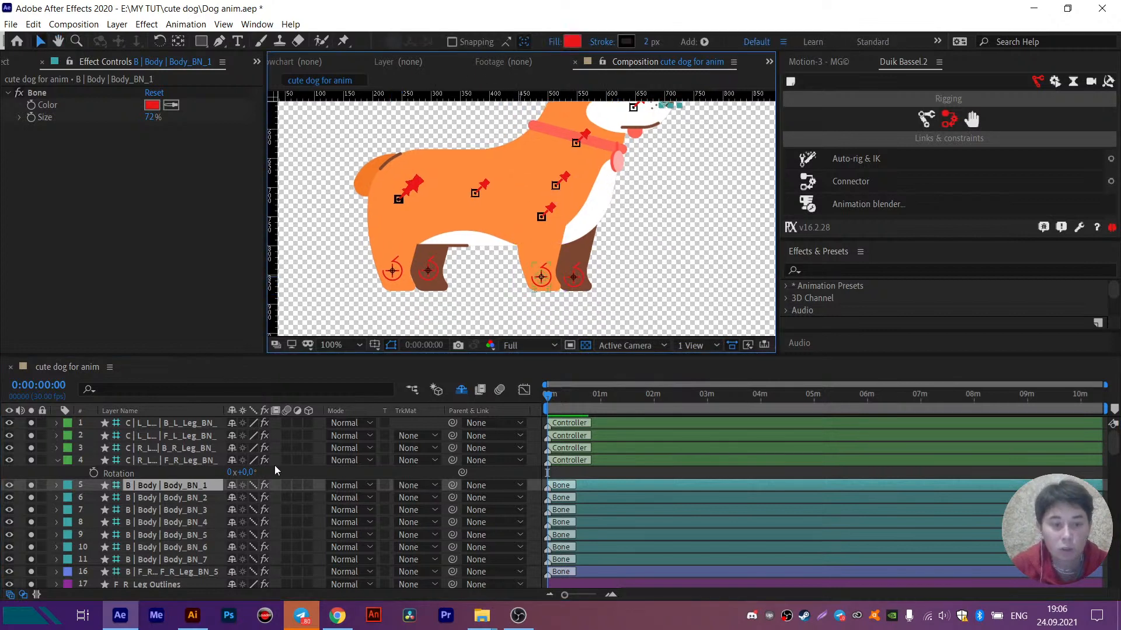
click(461, 390)
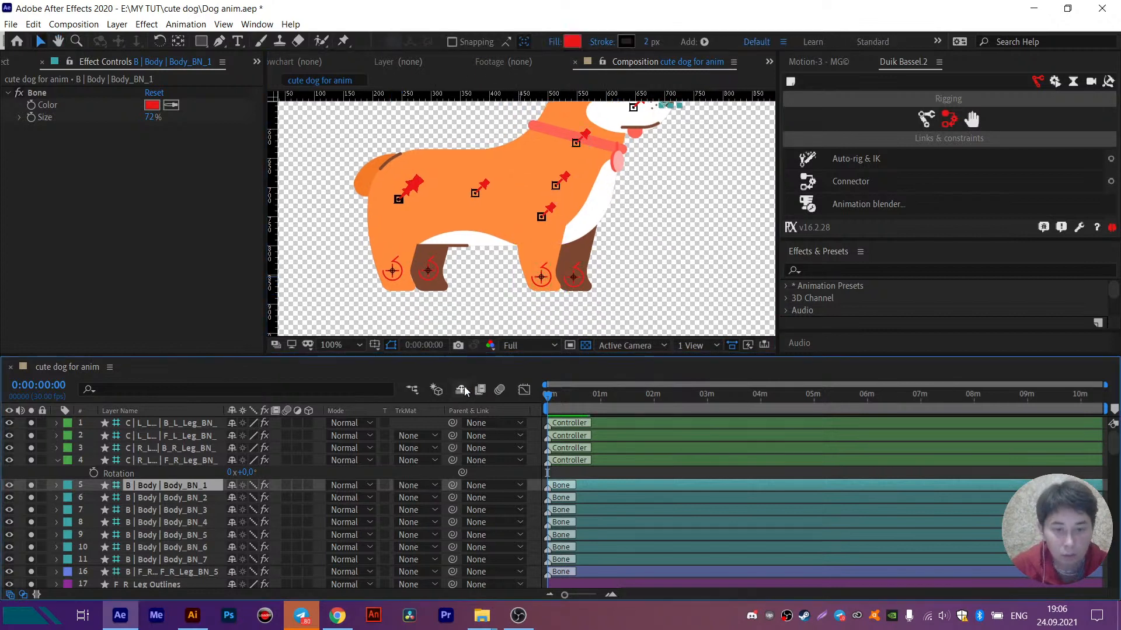
- Make the front right leg bones F_R_Leg_BN_1 through F_R_Leg_BN_4 visible and soloed
scroll(146, 538, down, 4)
click(150, 461)
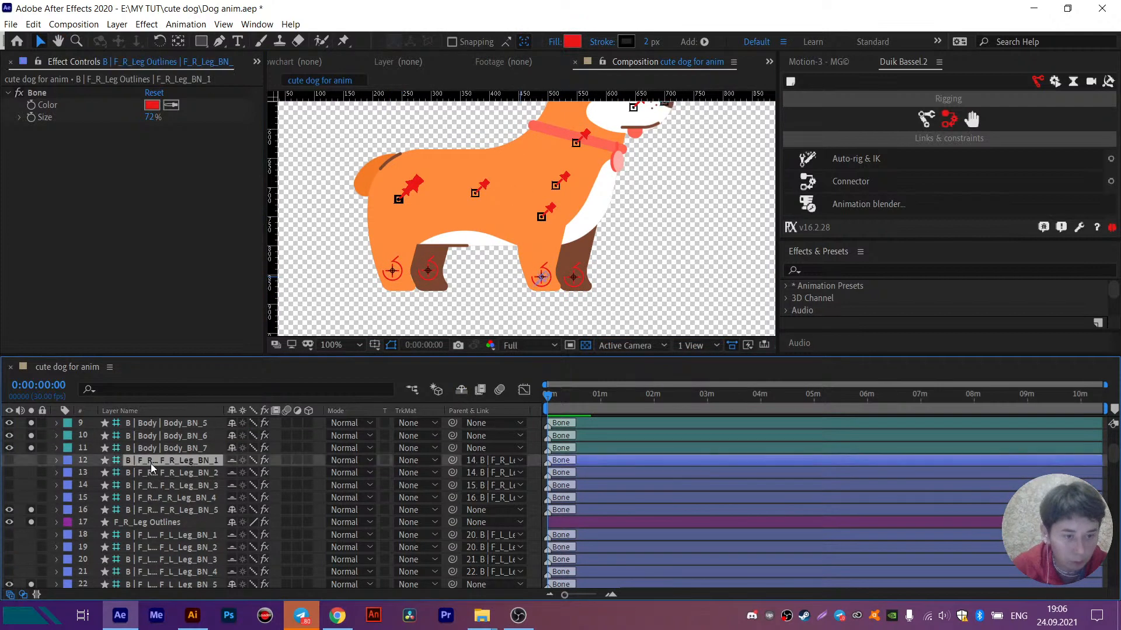
shift+click(147, 498)
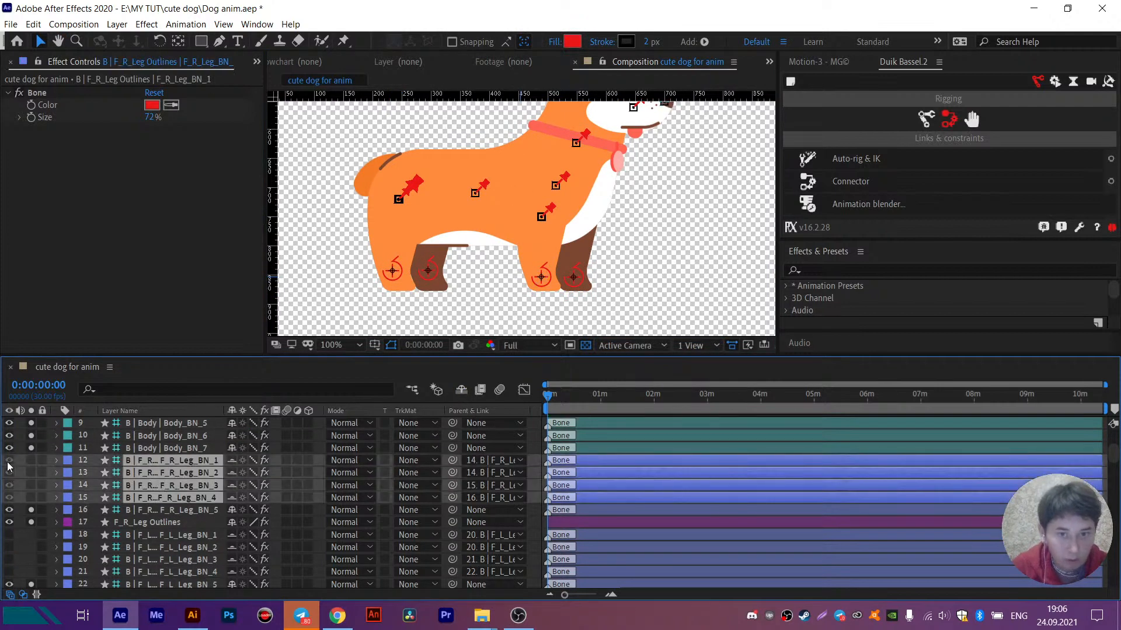
click(31, 463)
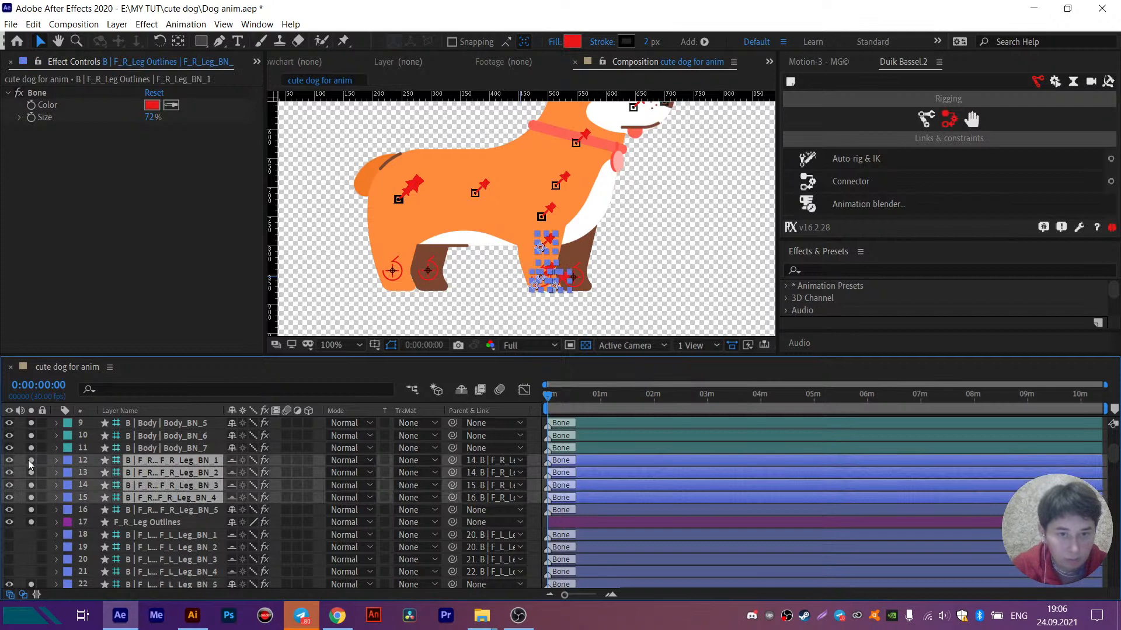
- Examine the front right leg's bones and how F_R_Leg_BN_1, BN_2 and BN_3 are arranged around the foot controller
scroll(574, 293, up, 2)
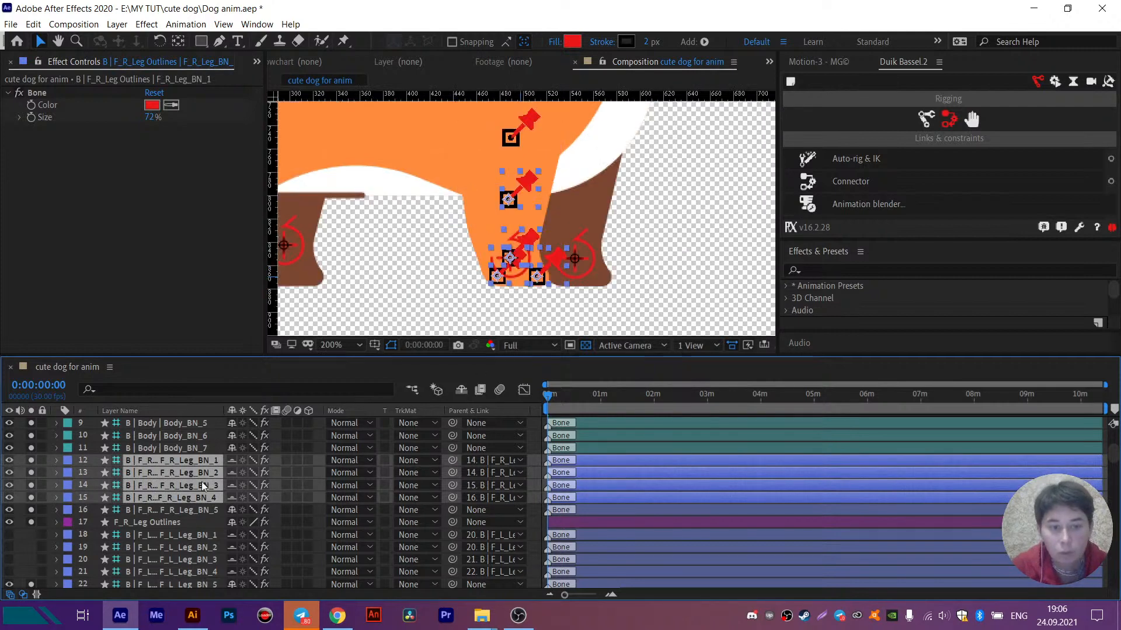
click(90, 465)
click(150, 460)
ctrl+click(152, 471)
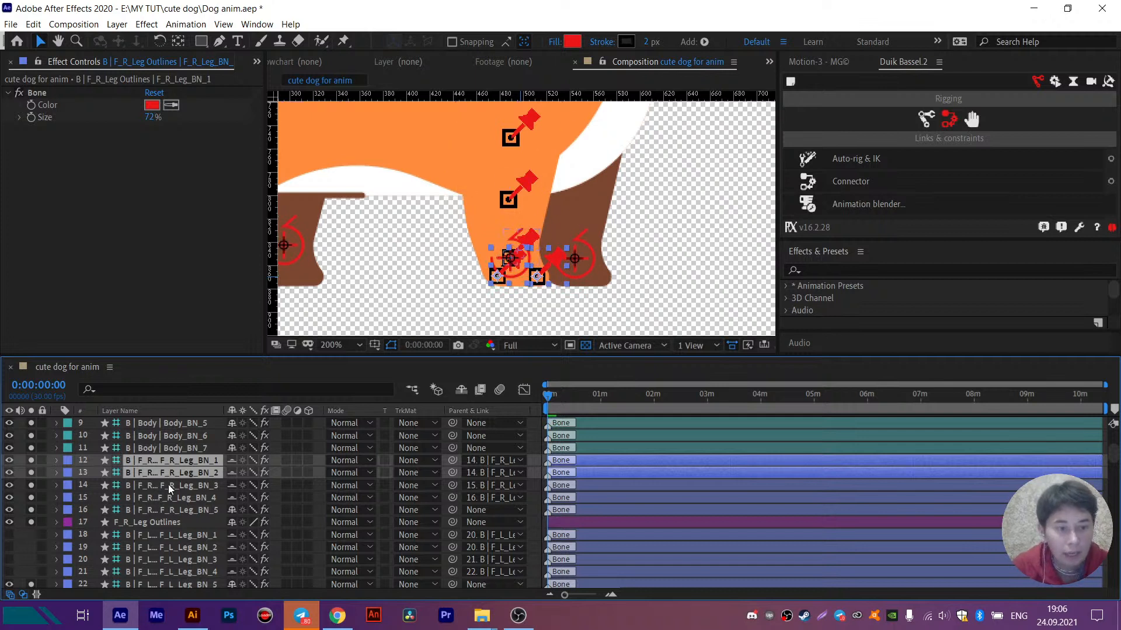
click(512, 256)
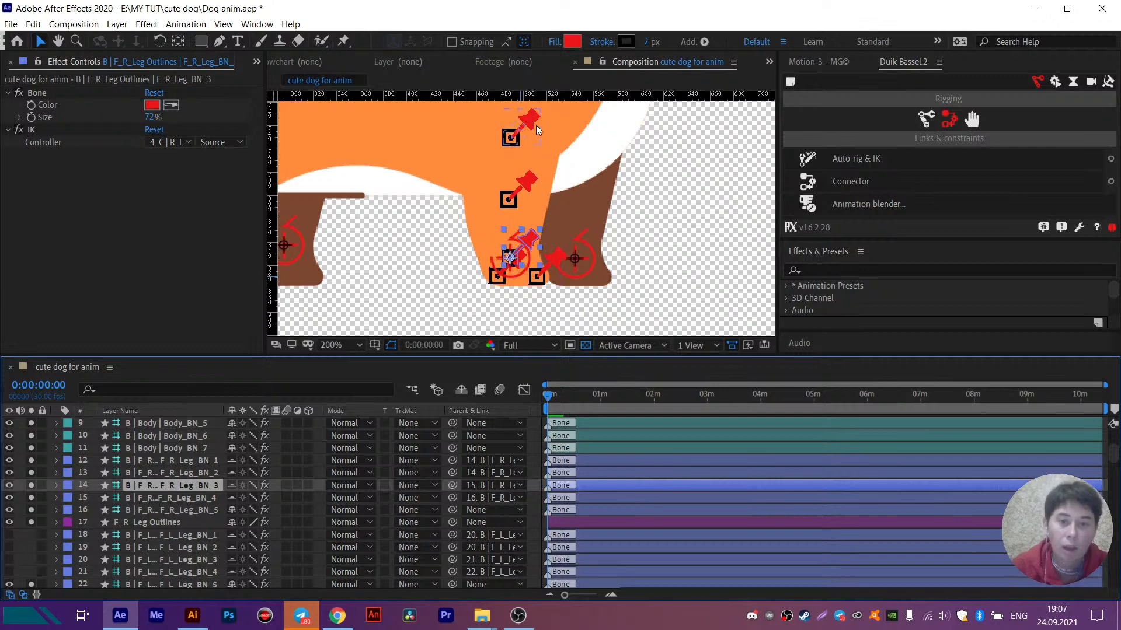
drag(296, 221, 547, 244)
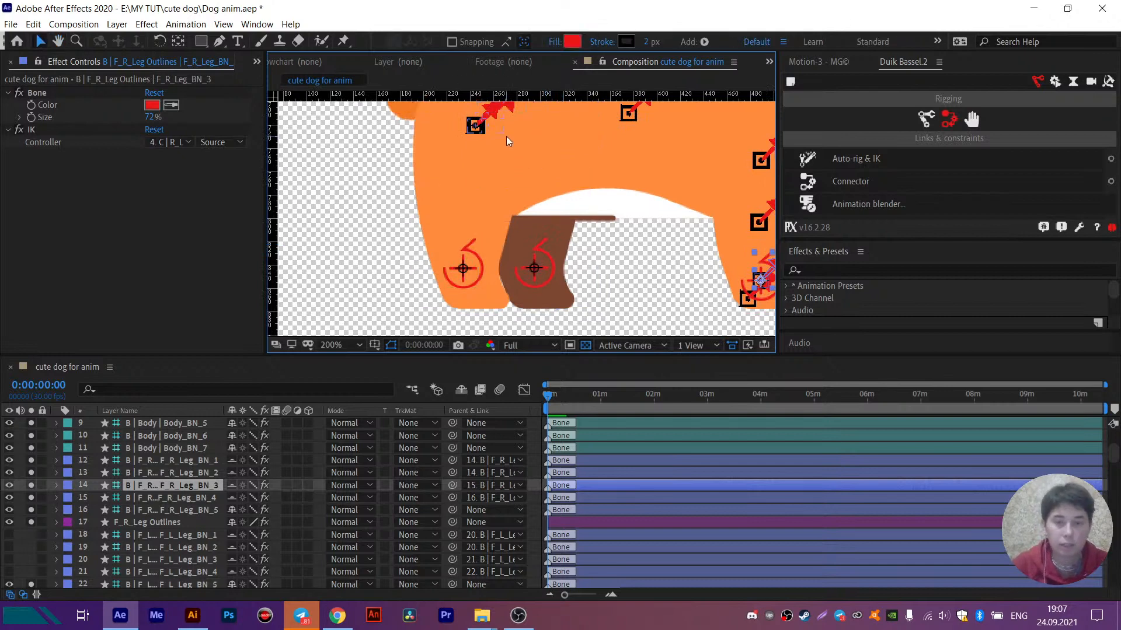
drag(704, 187, 556, 170)
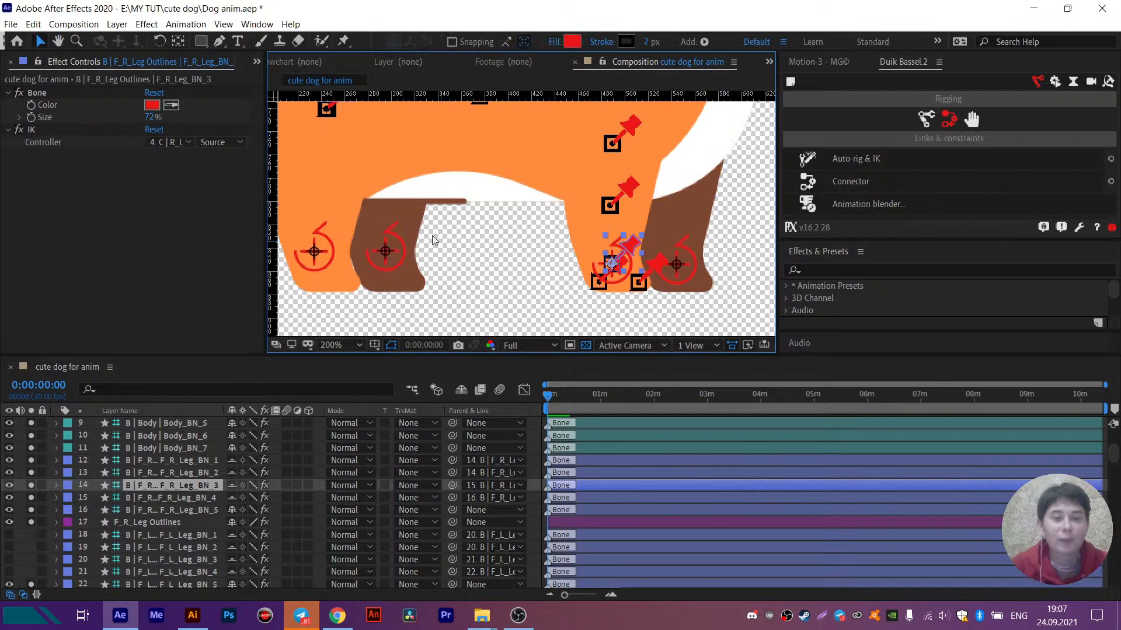
drag(432, 236, 516, 234)
drag(642, 232, 502, 174)
key(v)
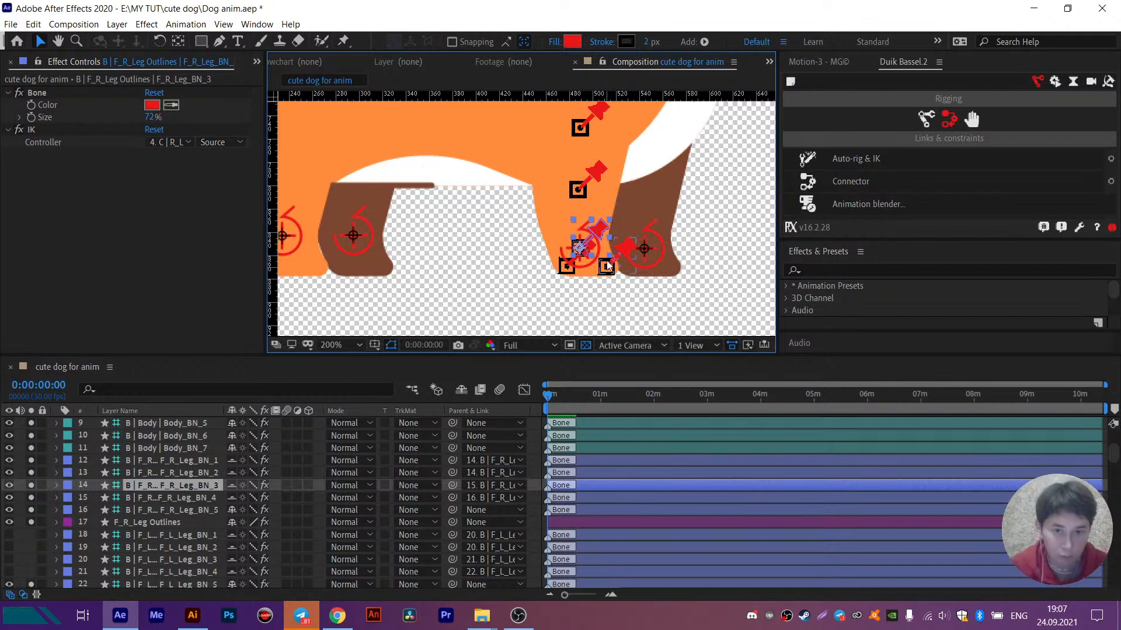
click(157, 461)
ctrl+click(160, 473)
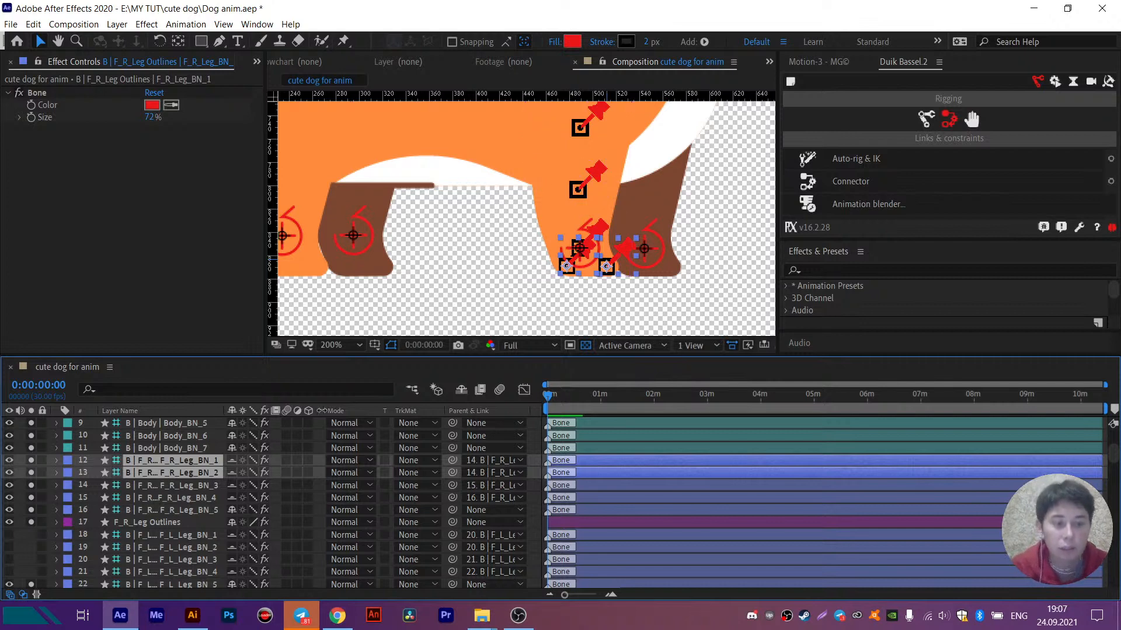
scroll(683, 228, down, 2)
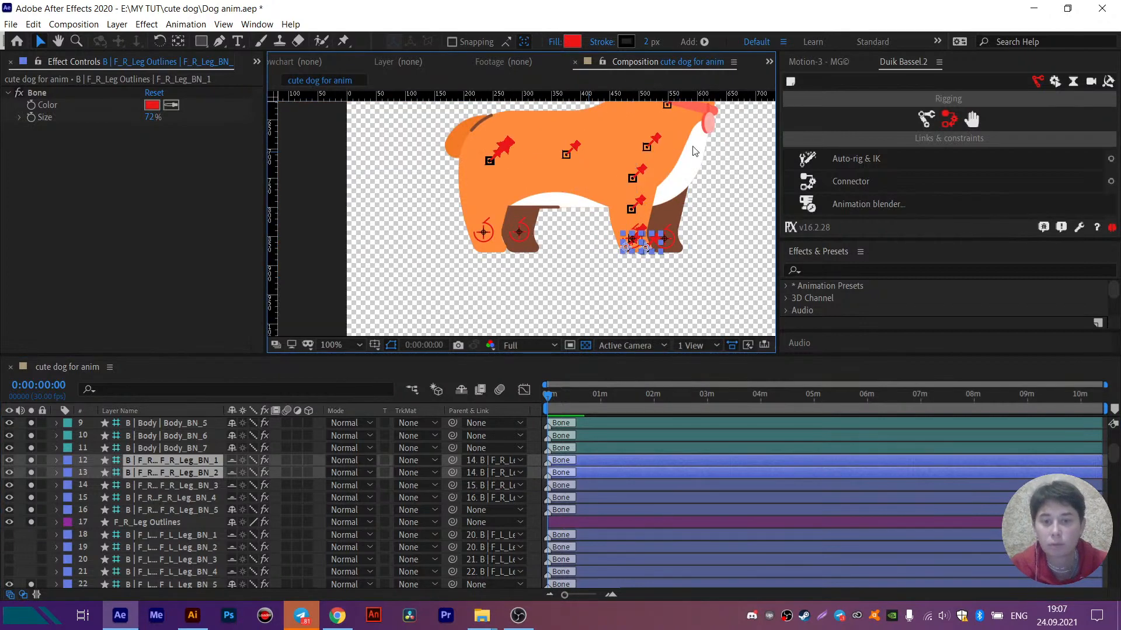
- Turn off visibility and solo for the F_R_Leg_BN_1 through F_R_Leg_BN_4 bone layers
shift+click(160, 498)
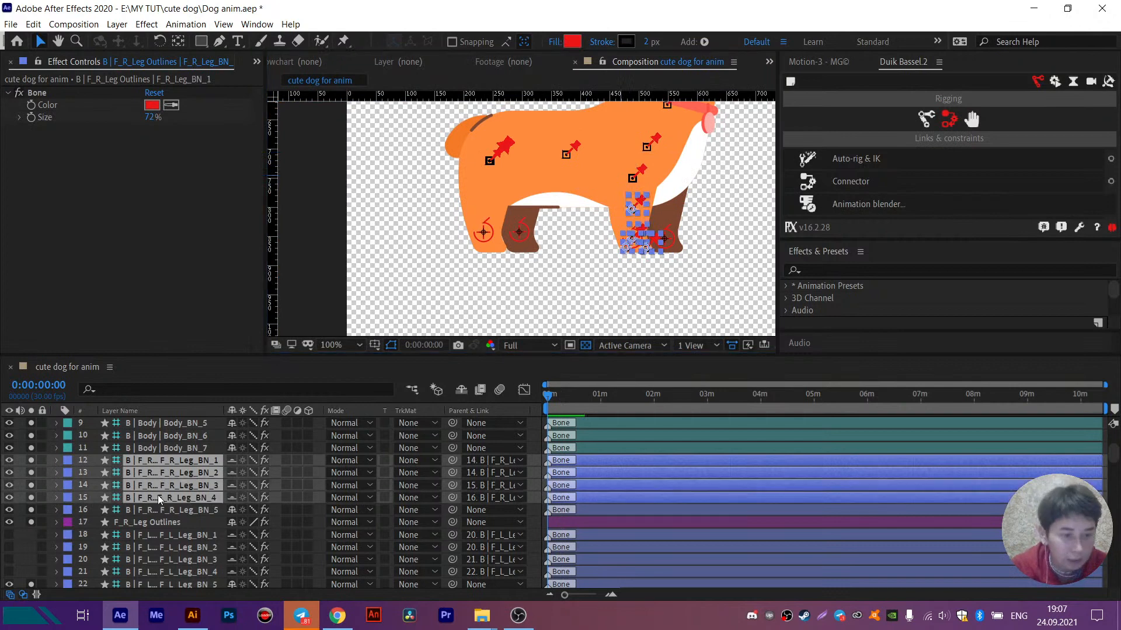
click(8, 461)
drag(654, 175, 574, 242)
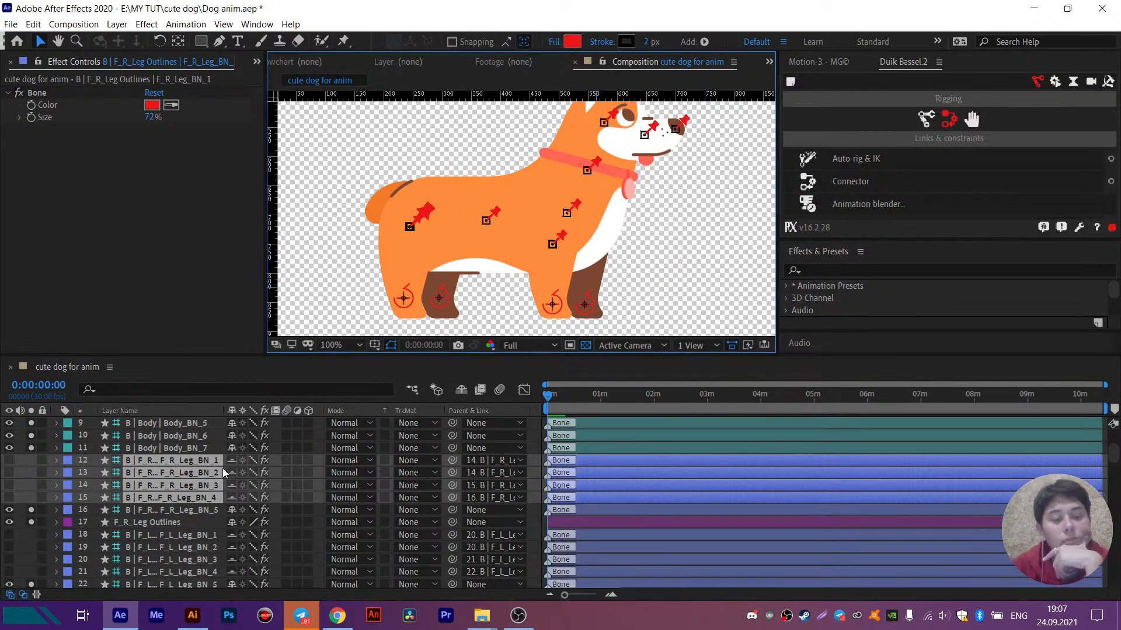
- Parent the body bones in a chain, linking each from Body_BN_1 through Body_BN_6 to the next-numbered bone, ending at Body_BN_7
scroll(222, 468, up, 5)
click(187, 486)
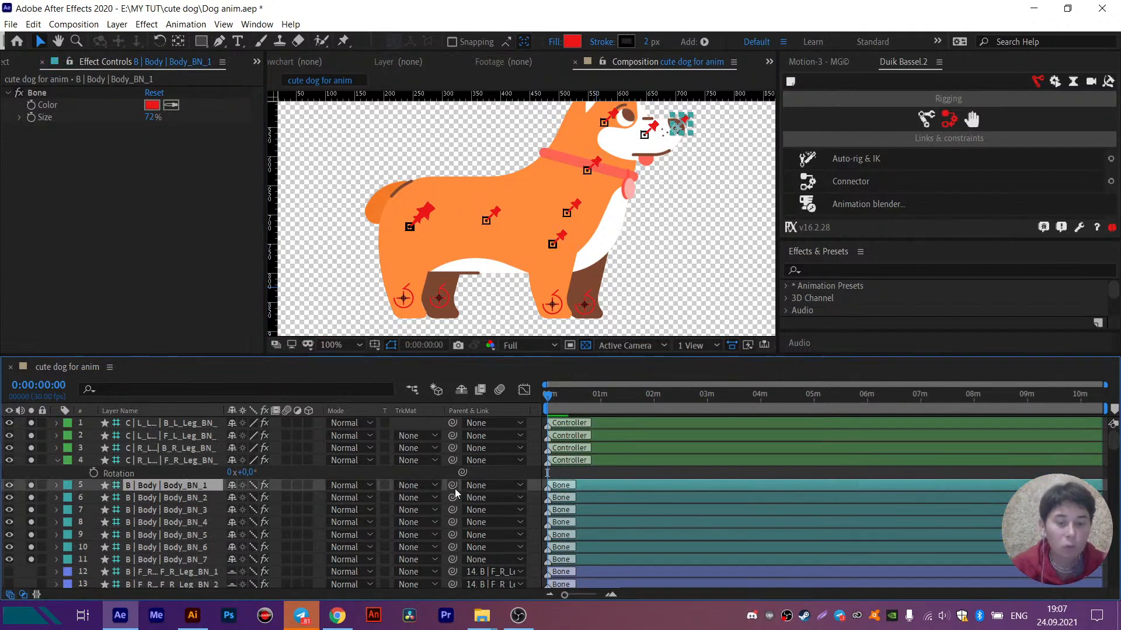
drag(454, 484, 236, 501)
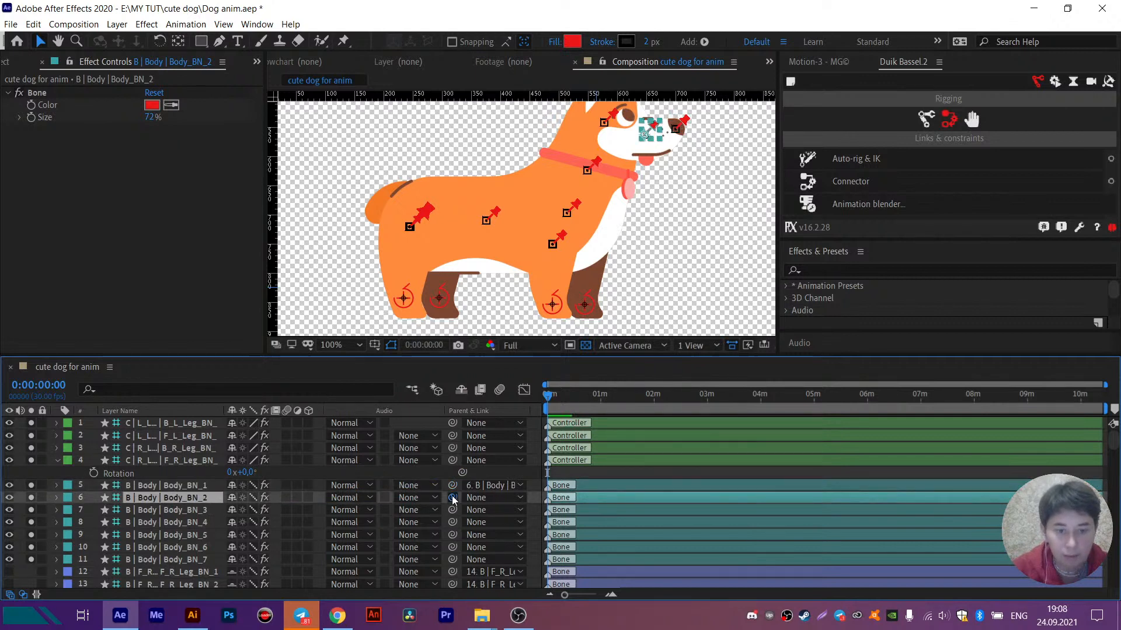
drag(452, 497, 198, 512)
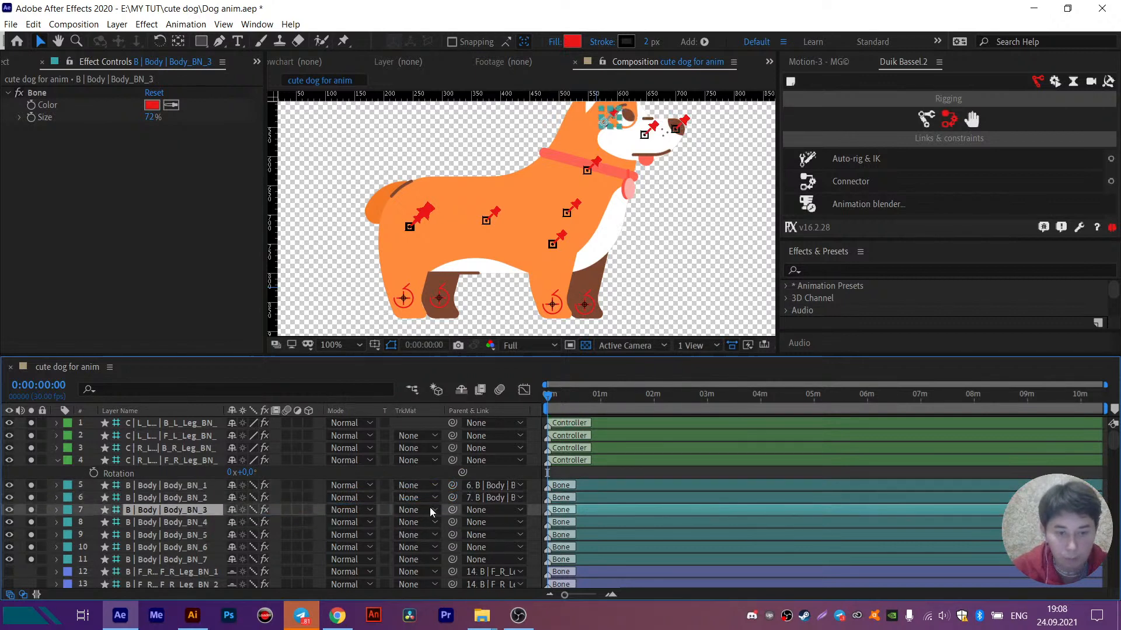
drag(452, 510, 164, 541)
click(163, 539)
drag(453, 535, 187, 553)
click(186, 551)
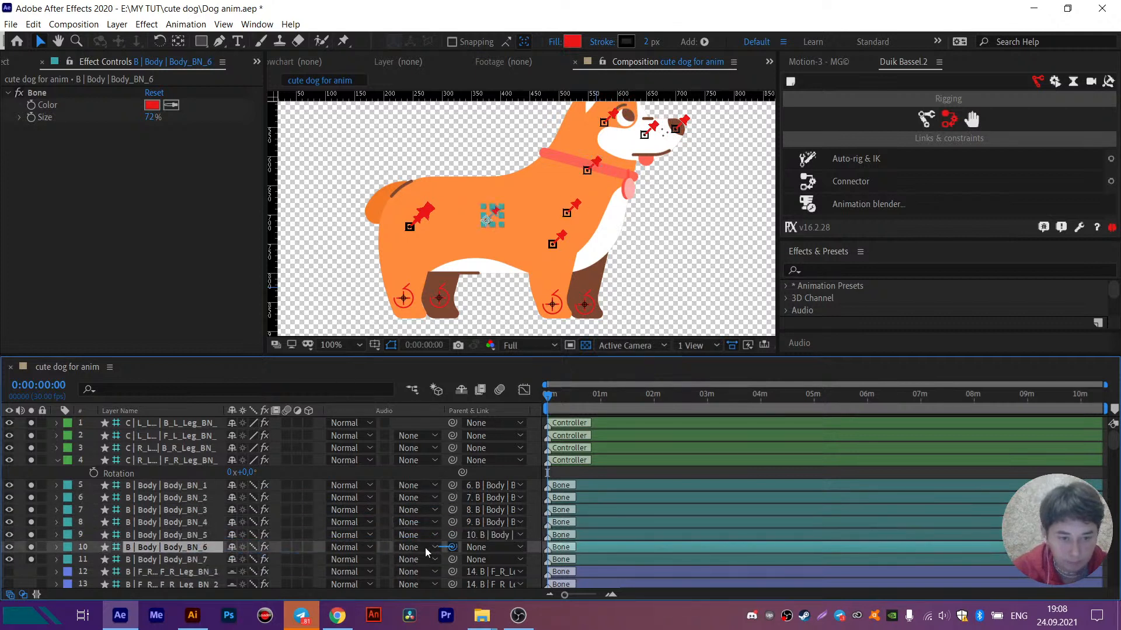
drag(453, 547, 162, 559)
click(163, 559)
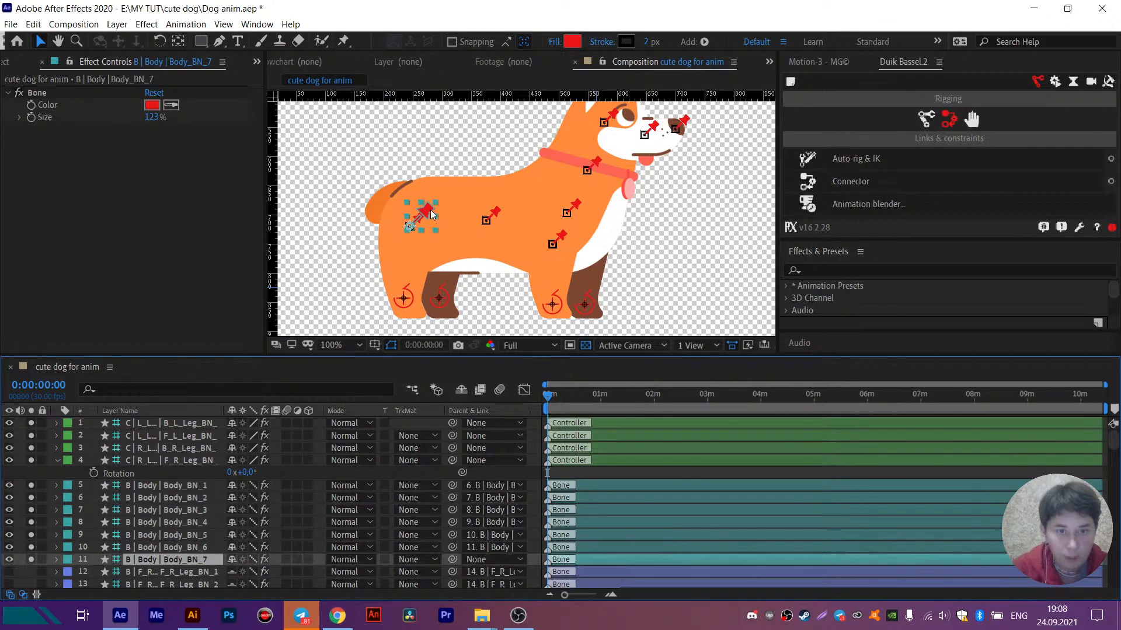
- Test the body bone chain by moving Body_BN_7 near the dog's rear, and undo the move
mouse_move(430, 209)
mouse_down()
mouse_move(432, 183)
mouse_move(377, 183)
mouse_move(448, 193)
mouse_move(461, 179)
mouse_move(402, 197)
mouse_move(432, 201)
mouse_move(471, 188)
mouse_move(422, 195)
mouse_move(413, 206)
mouse_move(428, 217)
mouse_up()
drag(594, 189, 584, 235)
key(ctrl+z)
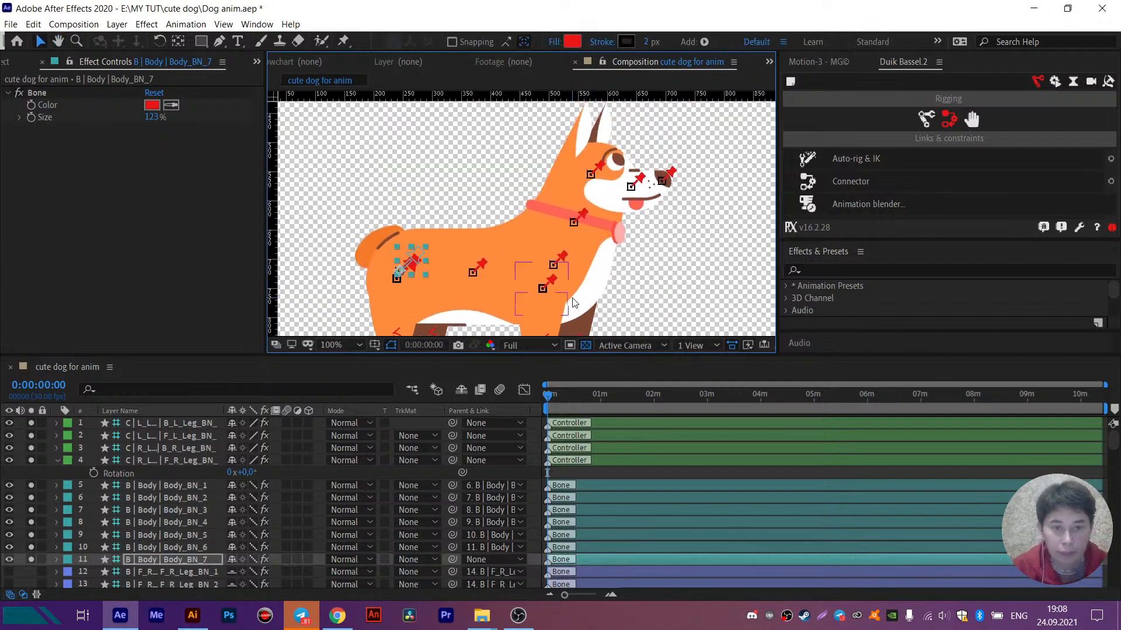
key(ctrl+z)
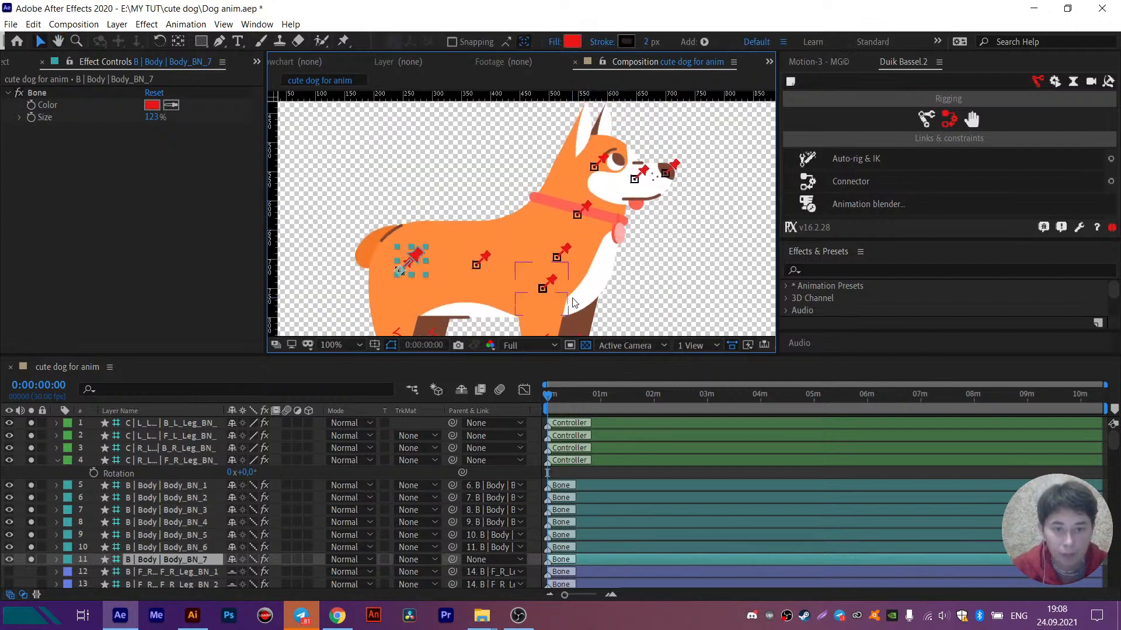
- Test the chain's bending by rotating Body_BN_6 in the middle of the body slightly counterclockwise, and undo the rotation
click(478, 266)
key(r)
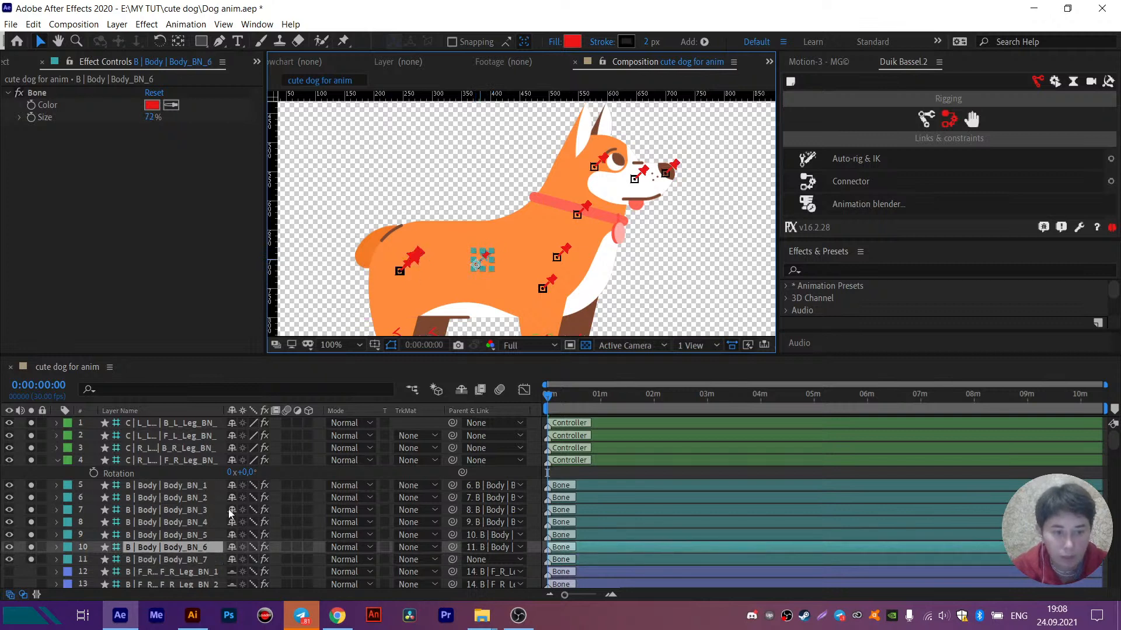
drag(241, 560, 248, 560)
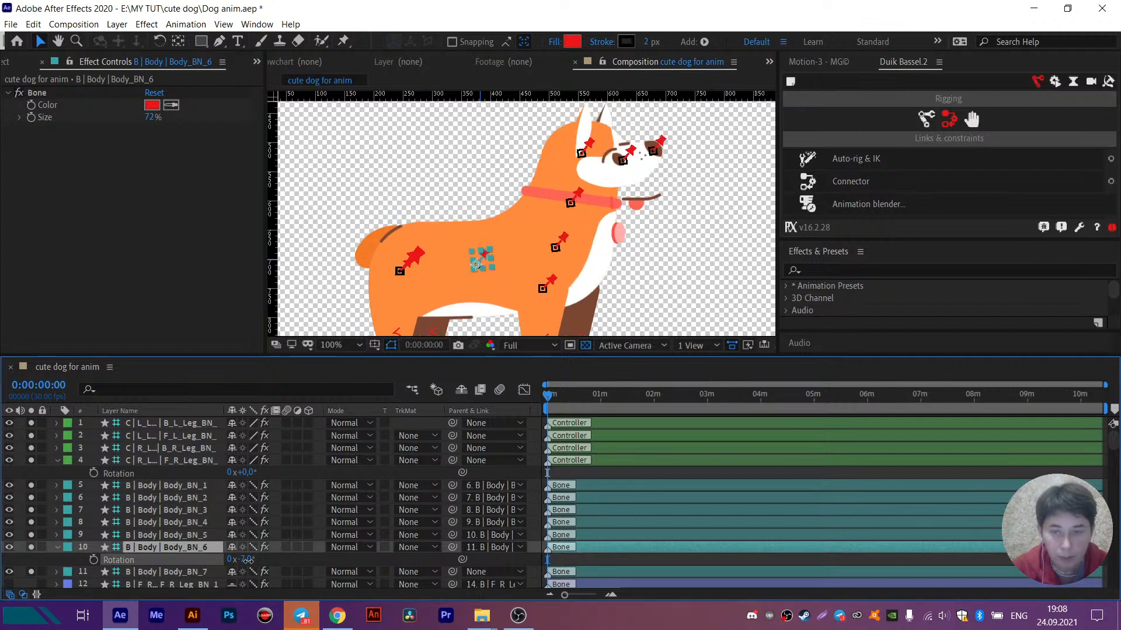
key(ctrl+z)
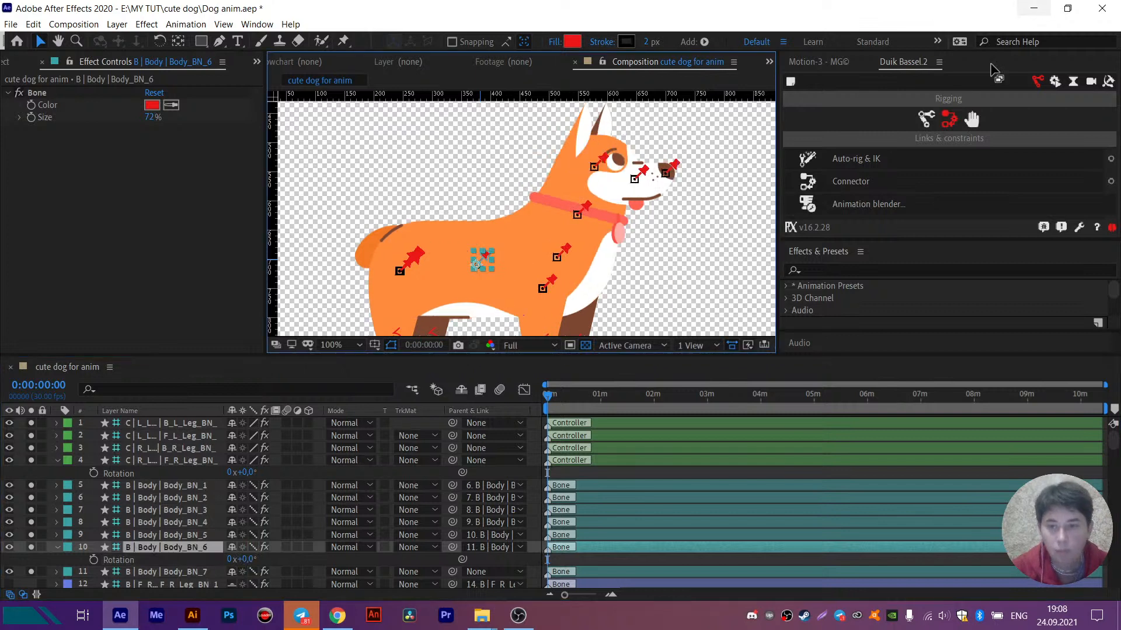
- Display Duik's rigging structures in an enlarged Duik panel and open the Spine structure's options
click(929, 125)
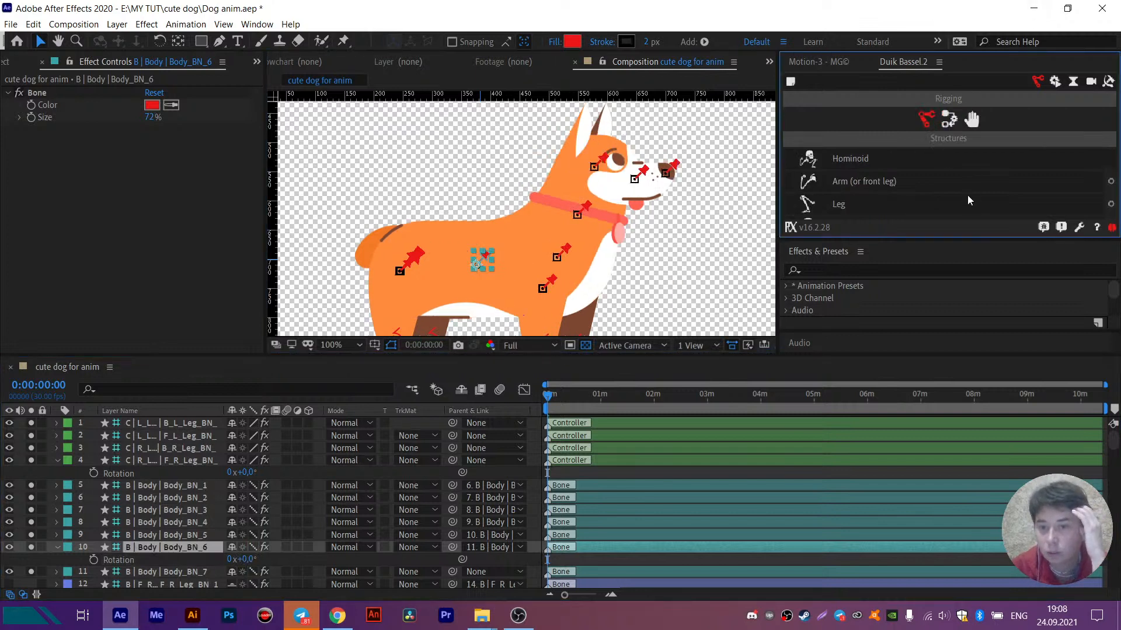
drag(917, 292, 919, 341)
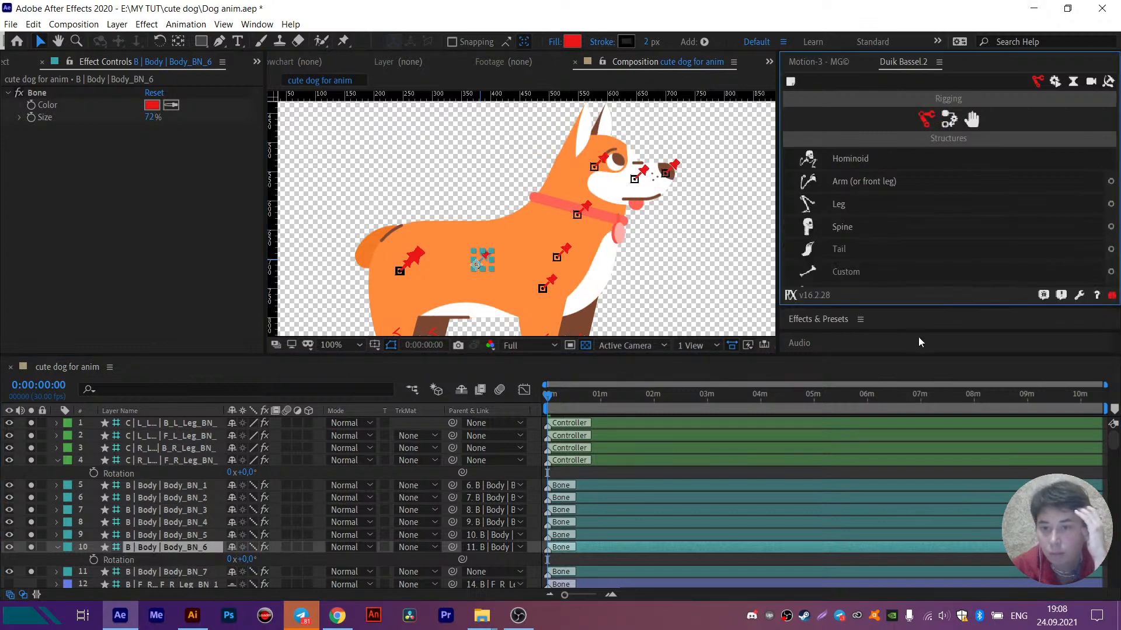
click(1111, 227)
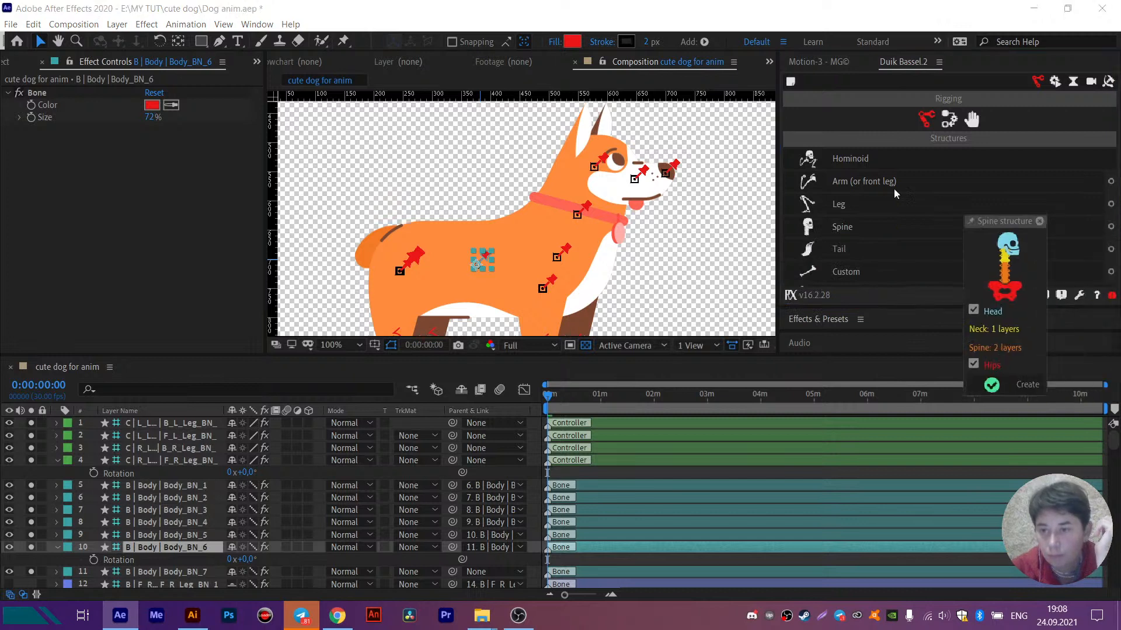
drag(999, 227, 762, 138)
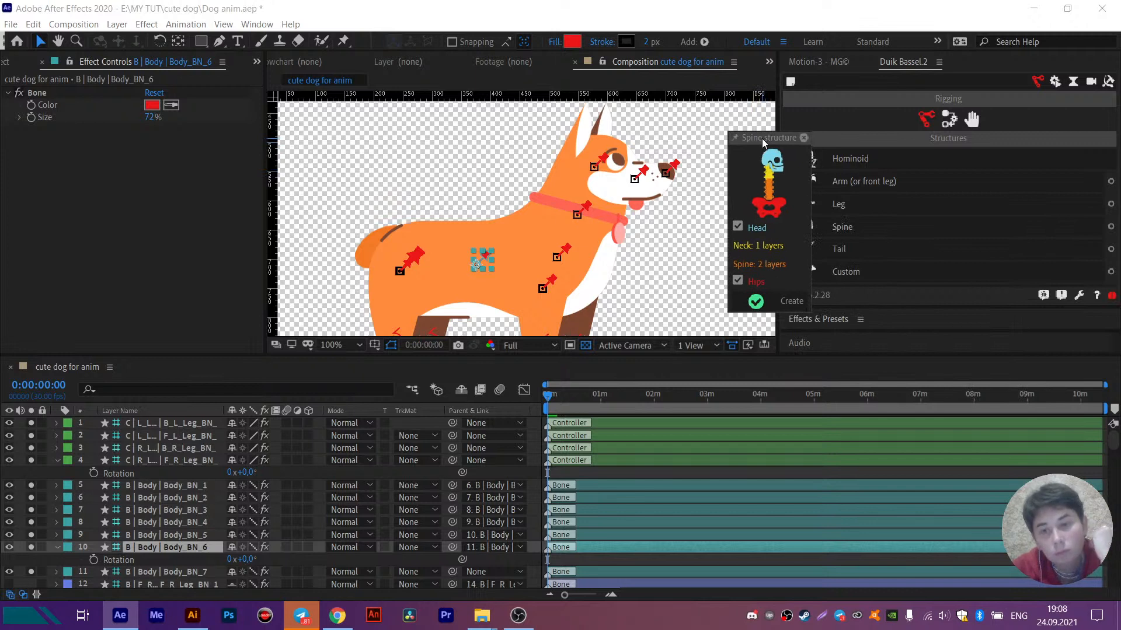
drag(762, 139, 729, 107)
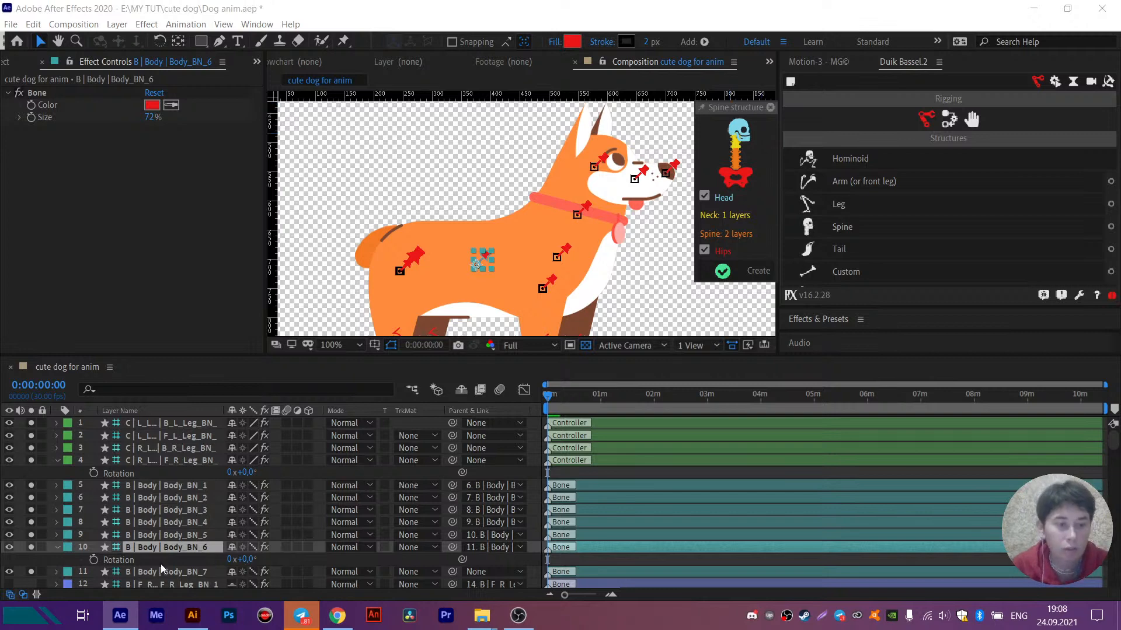
- Set the parent of Body_BN_1 through Body_BN_6 to None, and select Body_BN_7 with Body_BN_6's properties collapsed
shift+click(154, 488)
click(491, 485)
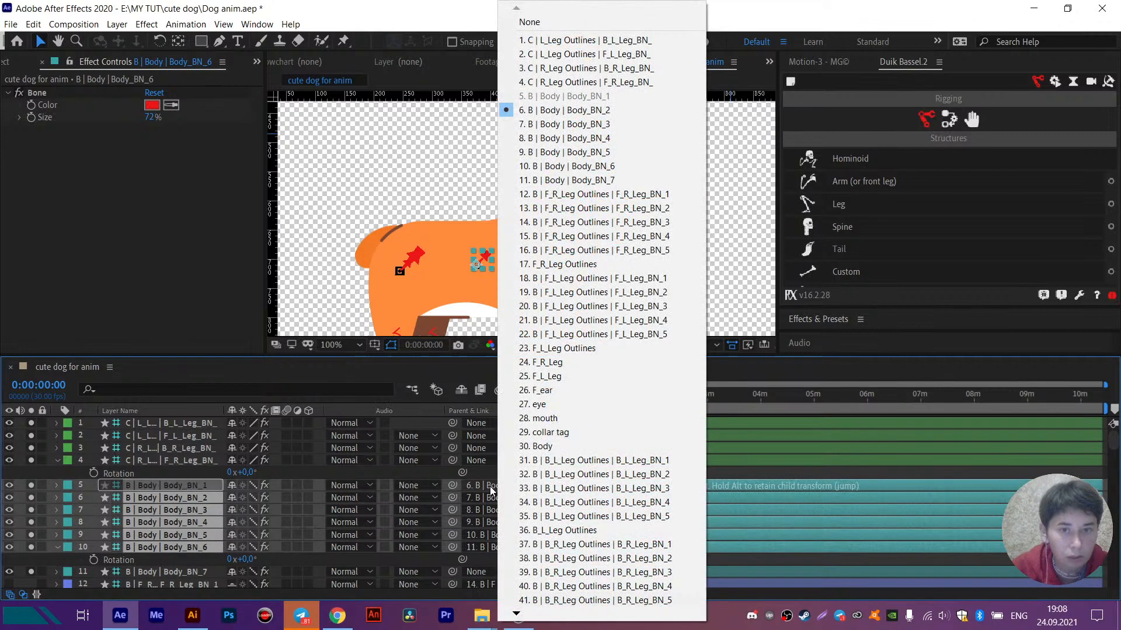
click(529, 21)
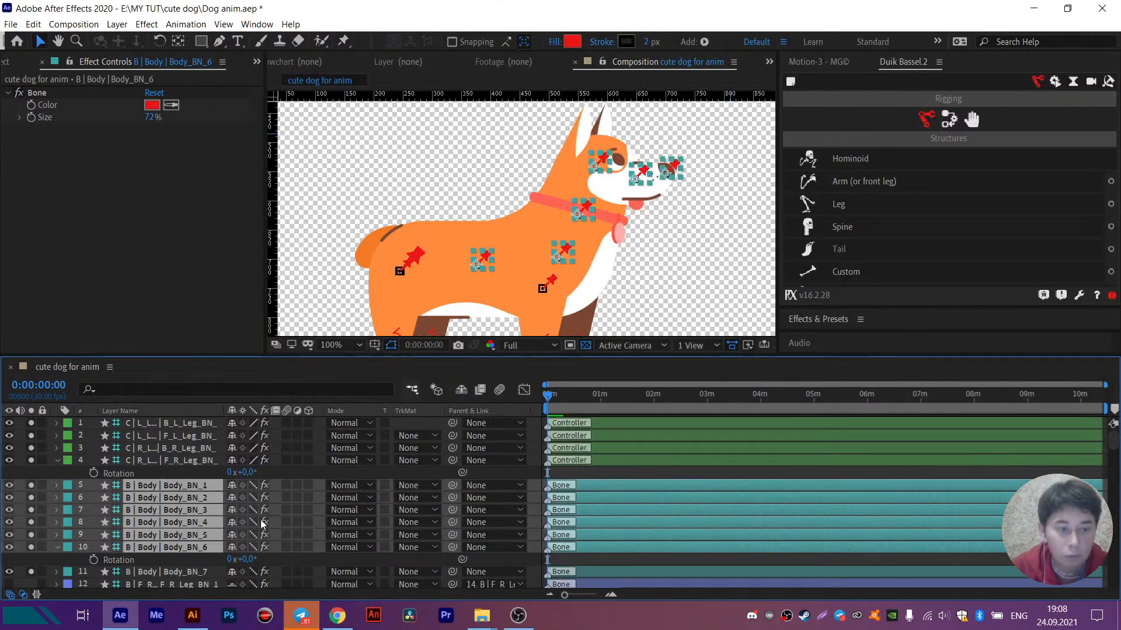
click(171, 573)
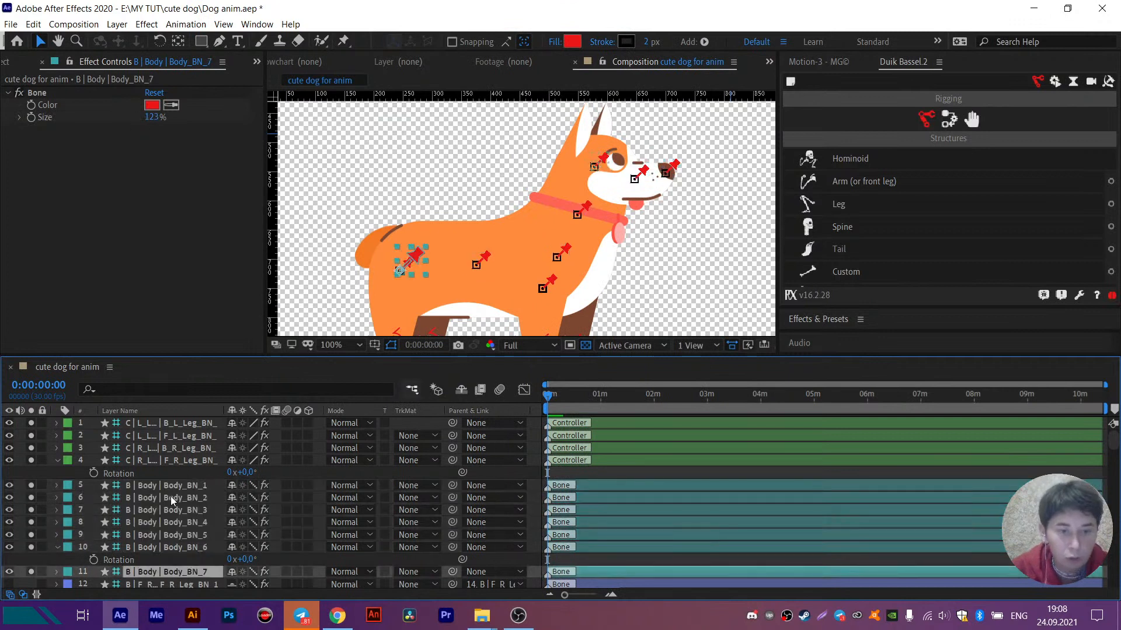
click(57, 547)
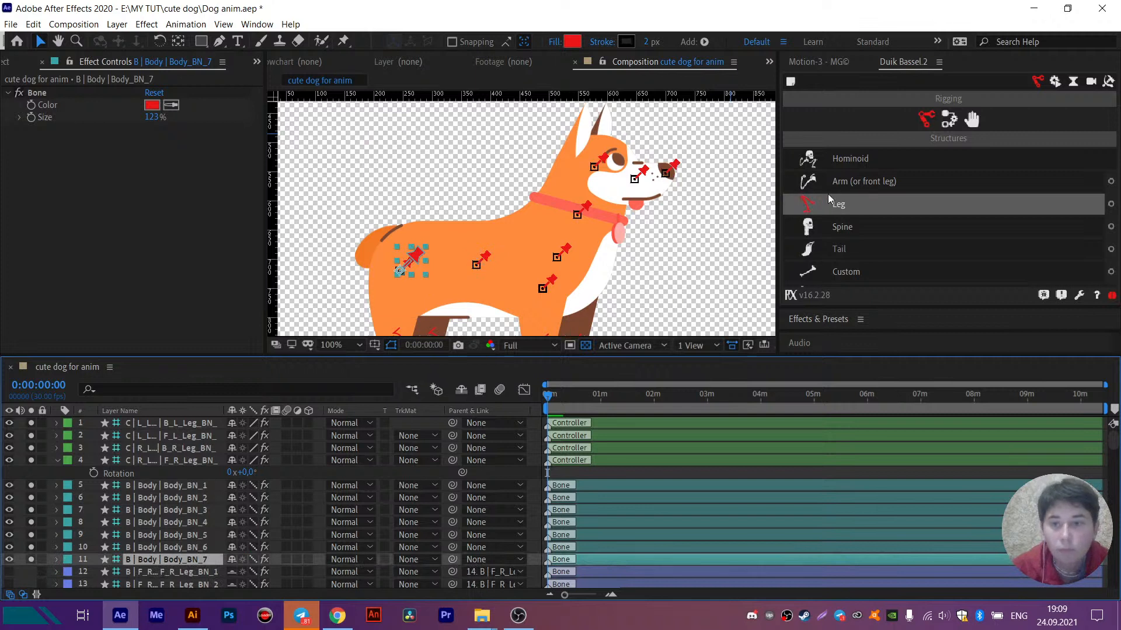
- Create a Duik spine structure with head, one neck layer, two spine layers and hips, leaving its options closed
click(1111, 227)
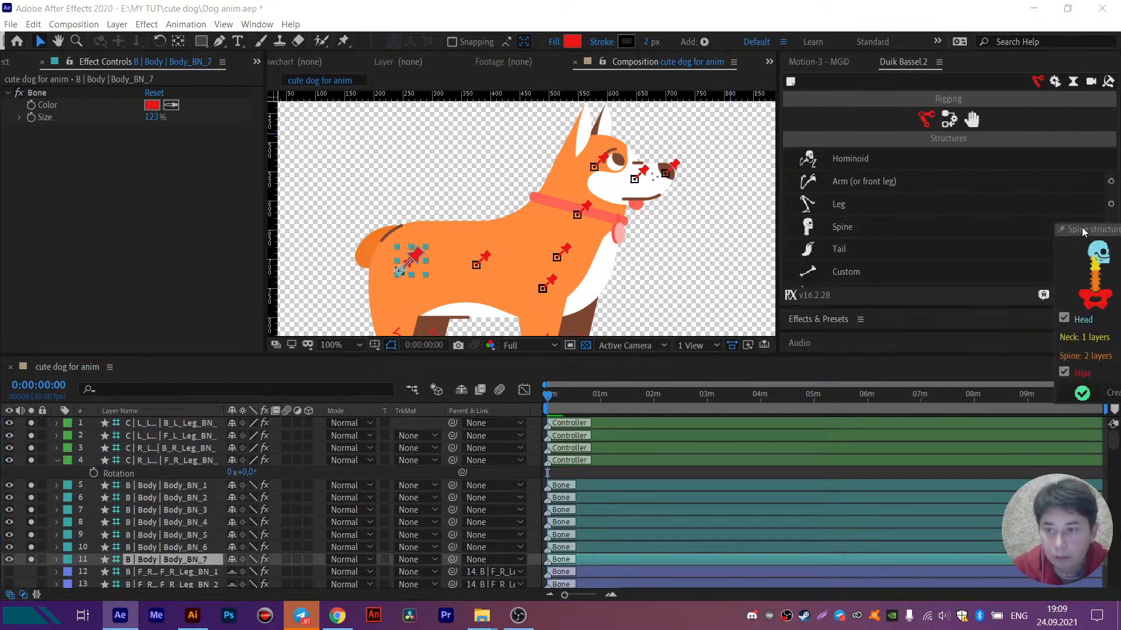
drag(1013, 212, 727, 93)
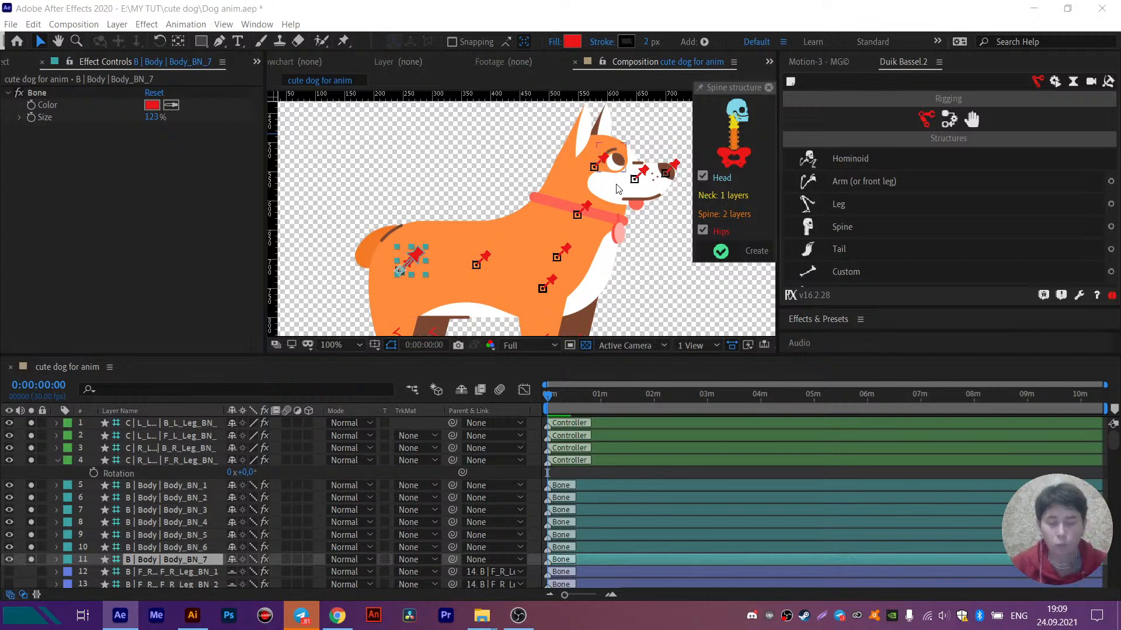
click(749, 256)
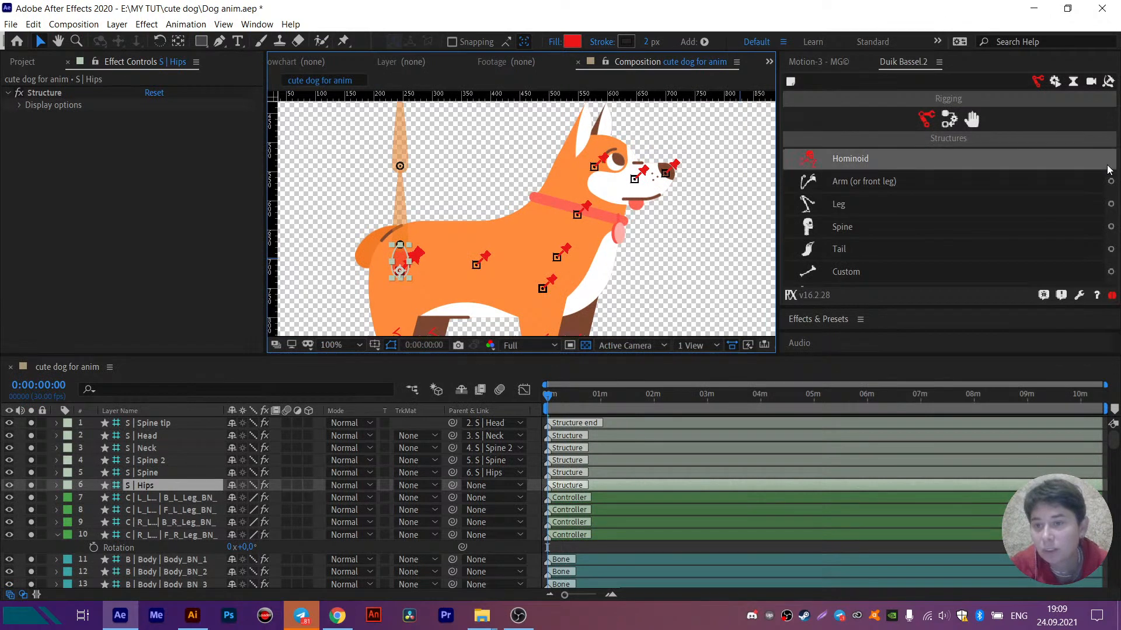
click(1111, 226)
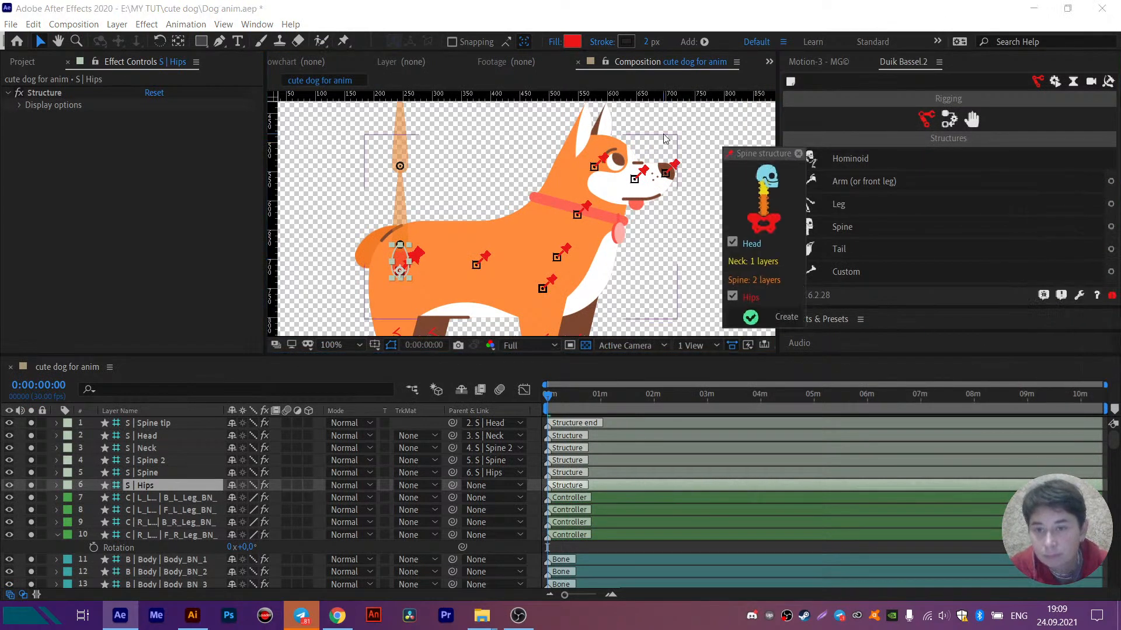
click(798, 154)
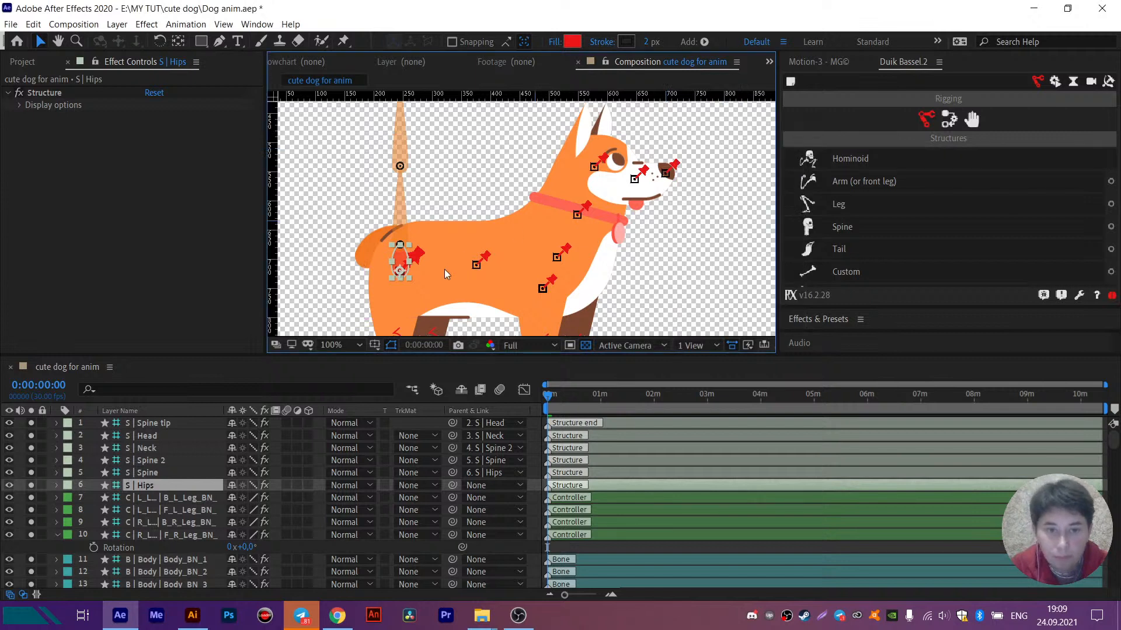
- Place the Hips structure on the Body_BN_7 pin at the rear and the Spine structure on the mid-body Body_BN_6 pin
scroll(397, 273, up, 4)
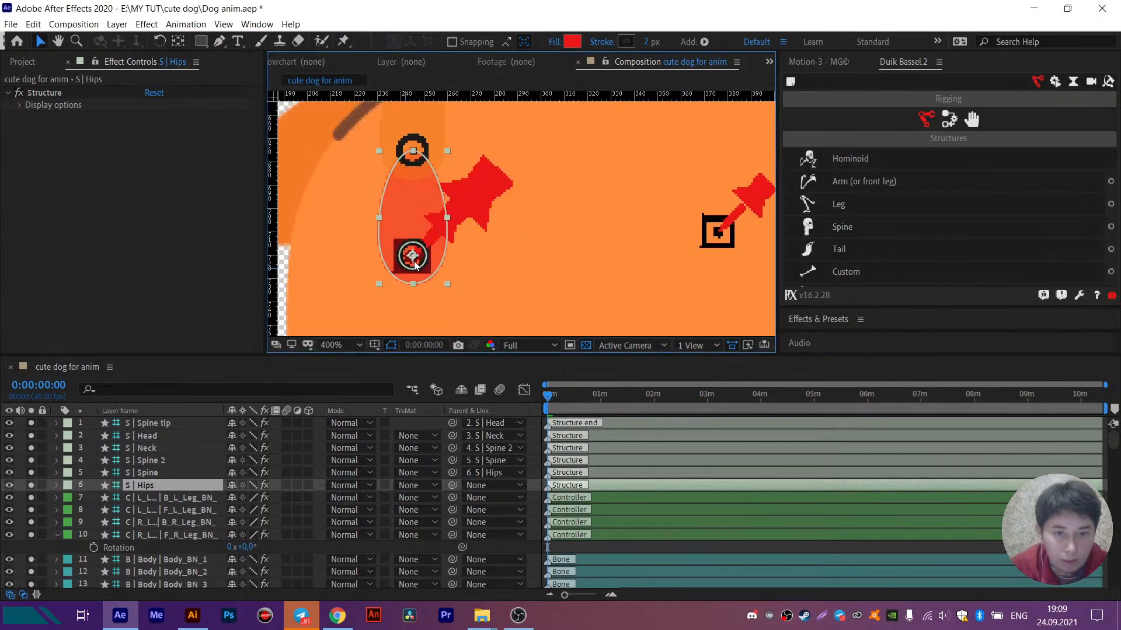
drag(416, 264, 411, 260)
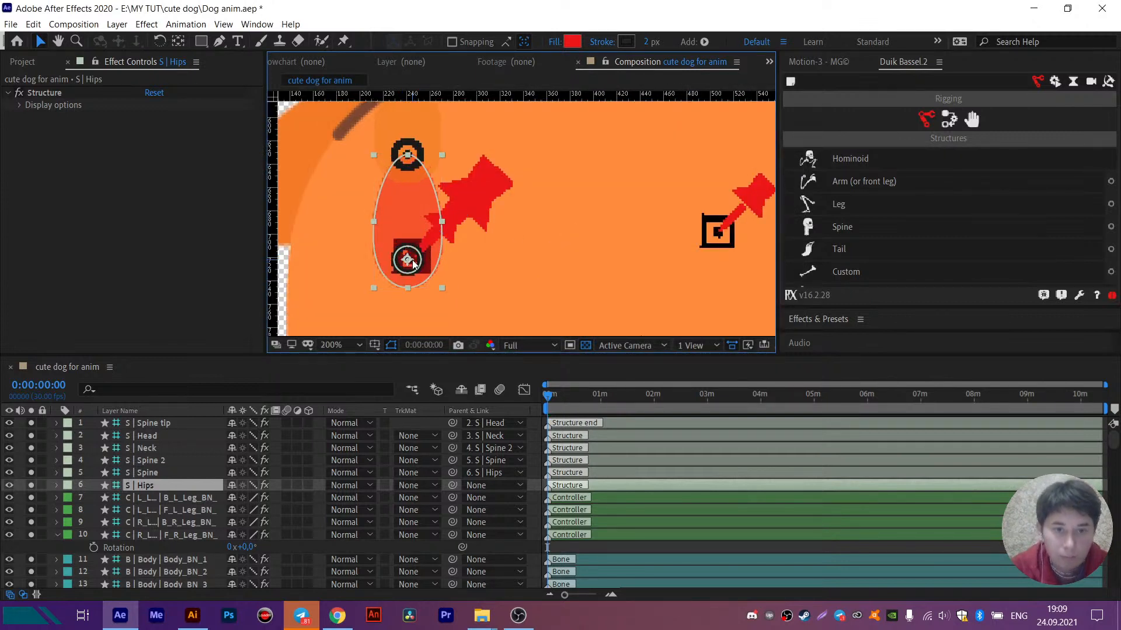
scroll(411, 259, down, 2)
click(410, 208)
drag(410, 207, 565, 245)
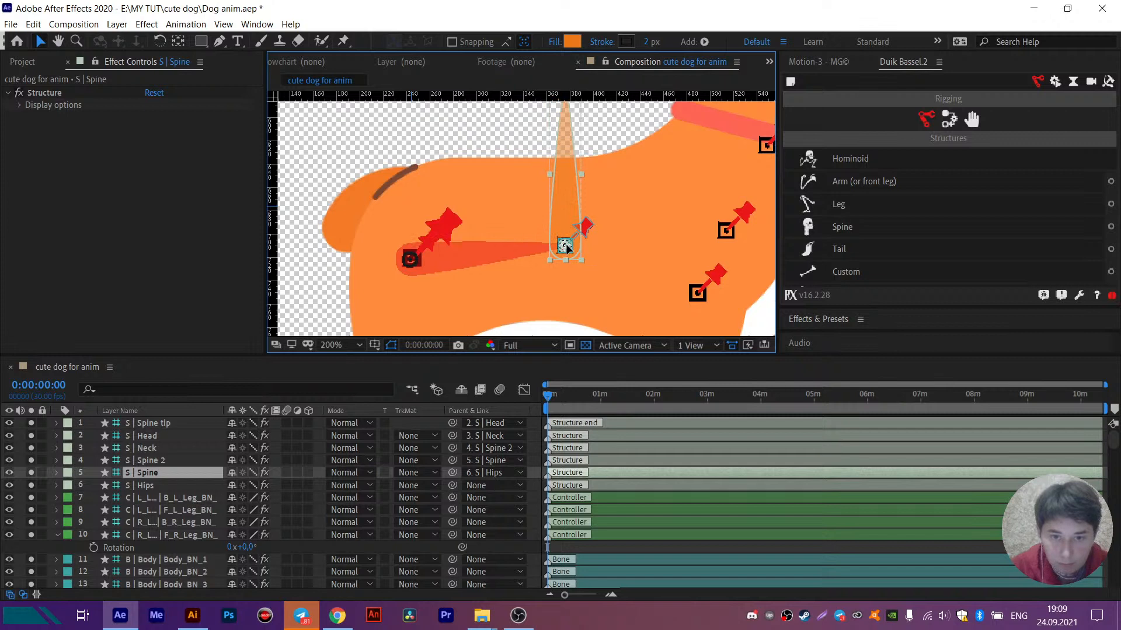
- Move the Spine 2 structure onto the Body_BN_5 pin in the dog's upper chest
drag(613, 185, 496, 307)
click(456, 183)
drag(452, 211, 562, 162)
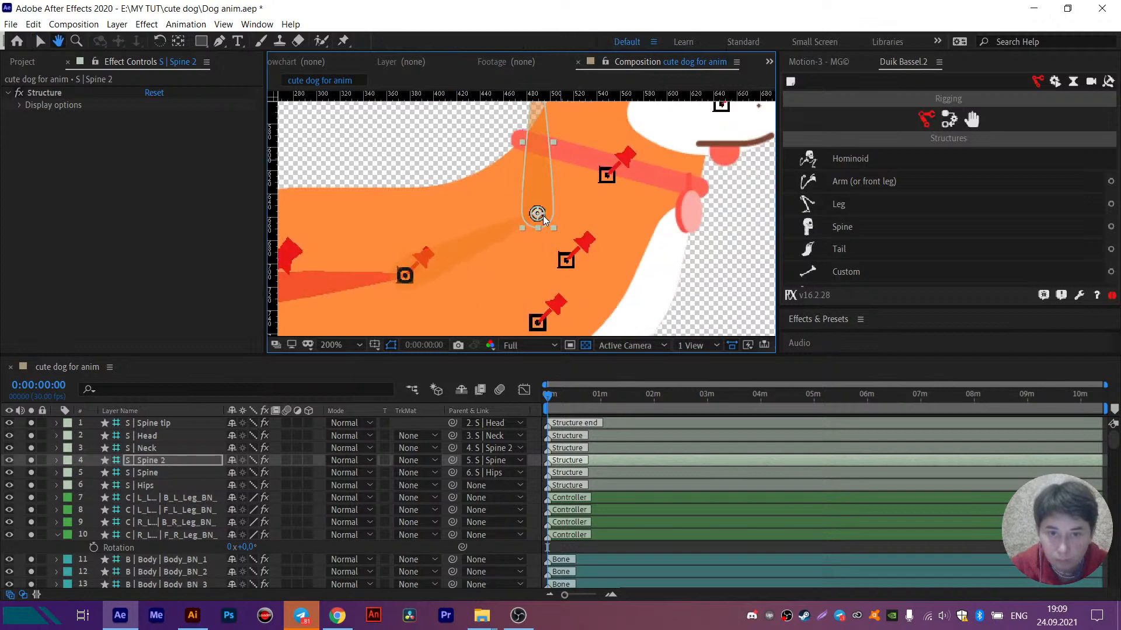
drag(543, 217, 569, 260)
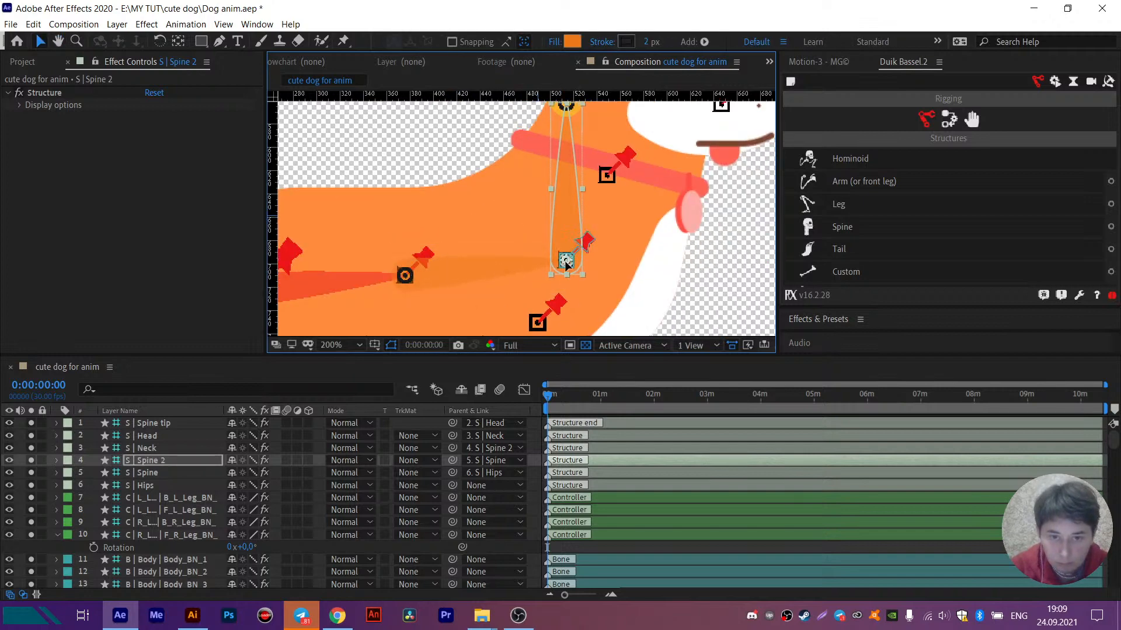
- Move the Neck structure onto the Body_BN_4 pin at the dog's collar
drag(569, 148, 545, 238)
click(539, 193)
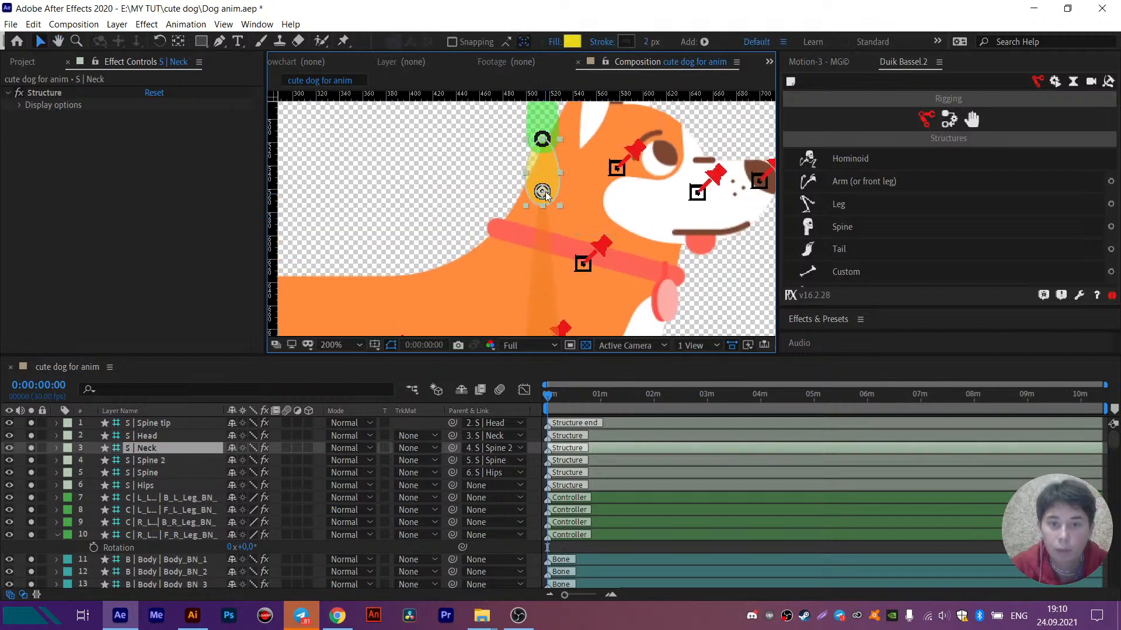
drag(539, 193, 582, 227)
key(h)
scroll(593, 241, down, 2)
key(v)
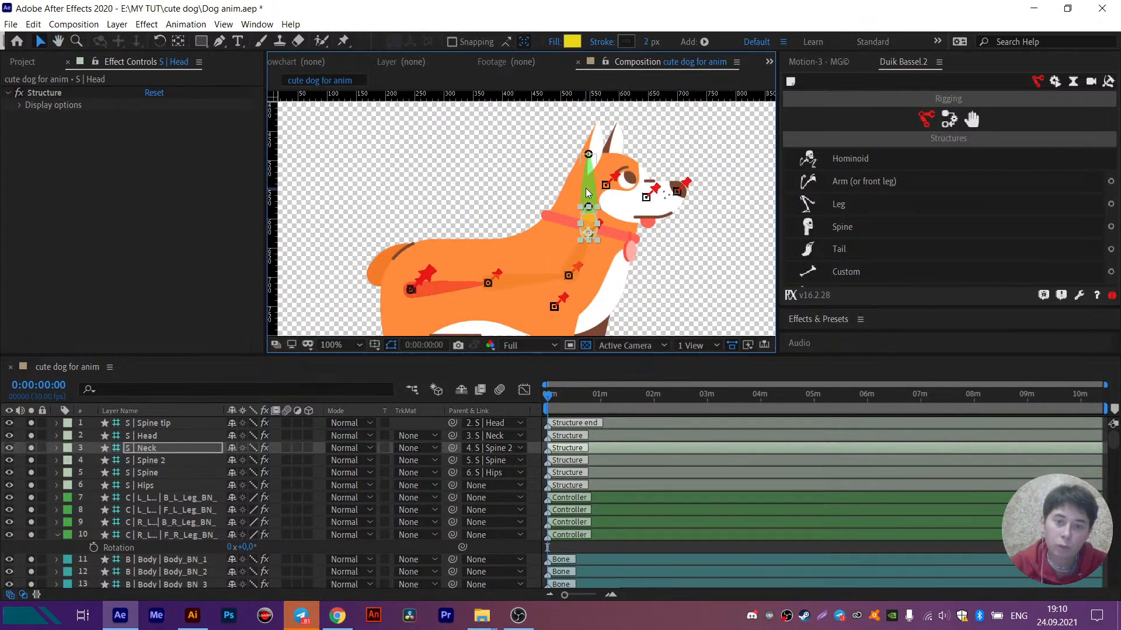
- Move the Head structure onto the Body_BN_3 pin beside the dog's eye and align it precisely with the pin's origin
click(592, 199)
scroll(594, 211, up, 2)
drag(584, 206, 622, 166)
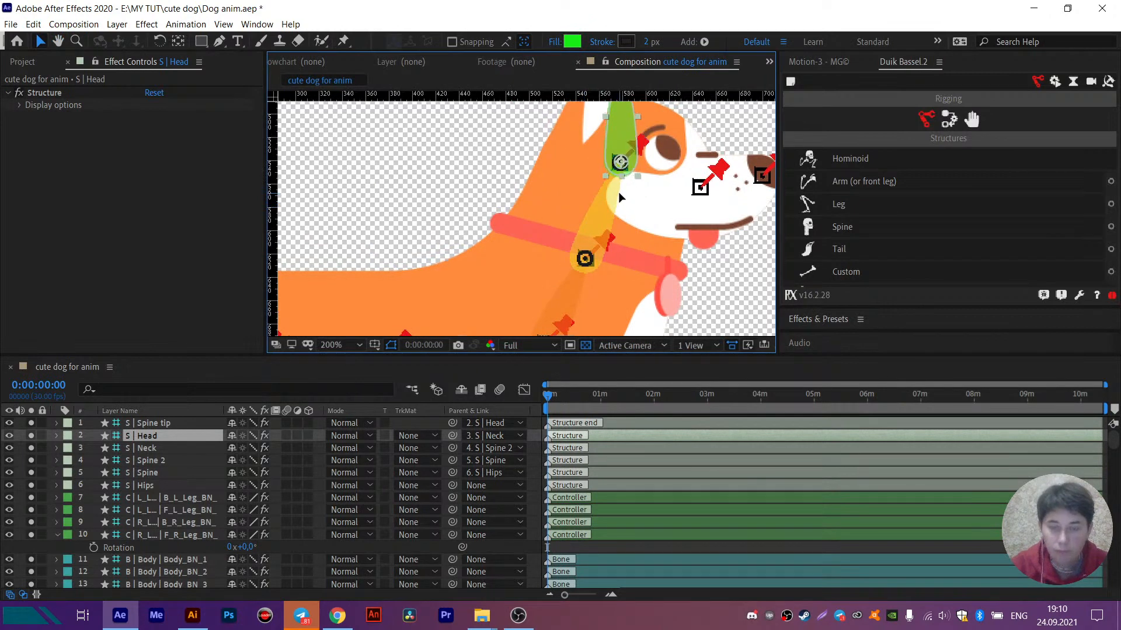
scroll(618, 191, down, 2)
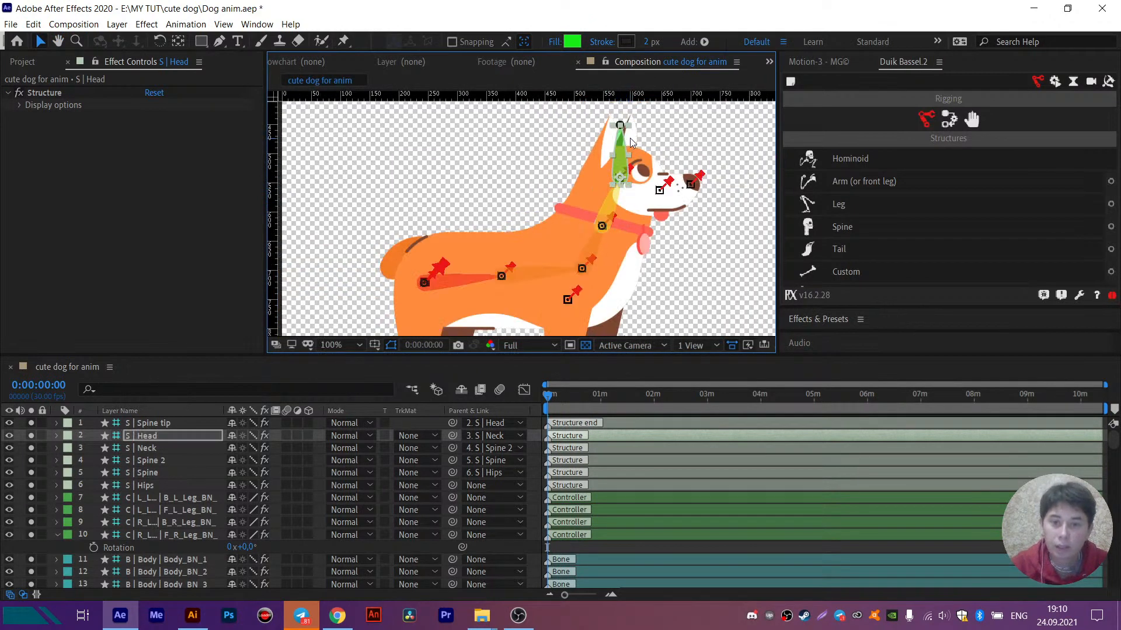
scroll(621, 130, up, 2)
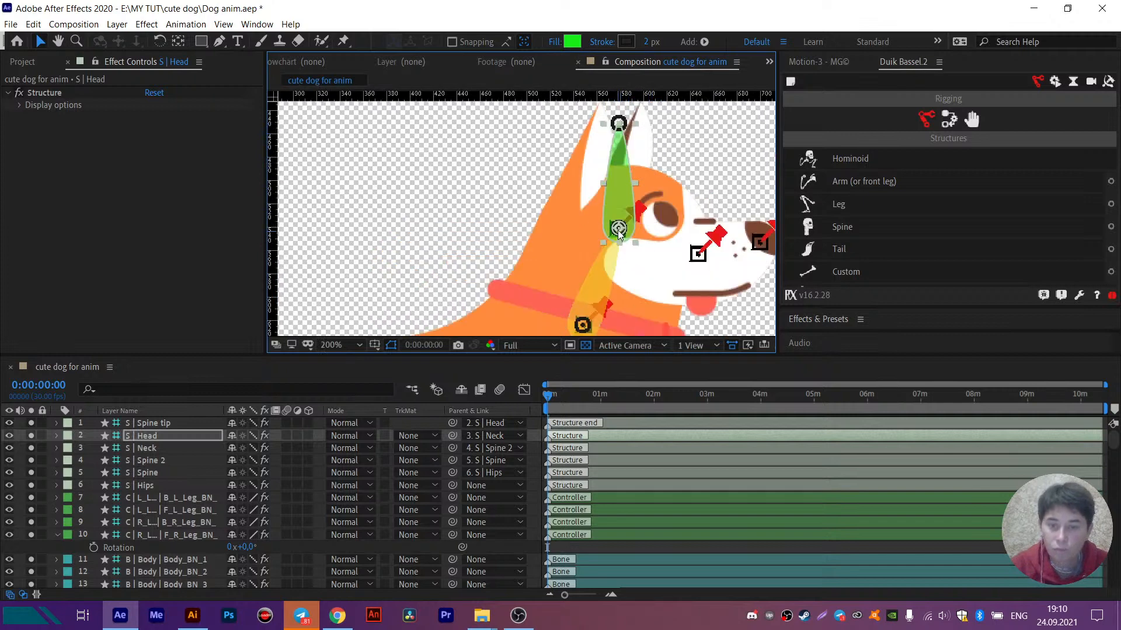
drag(617, 228, 616, 230)
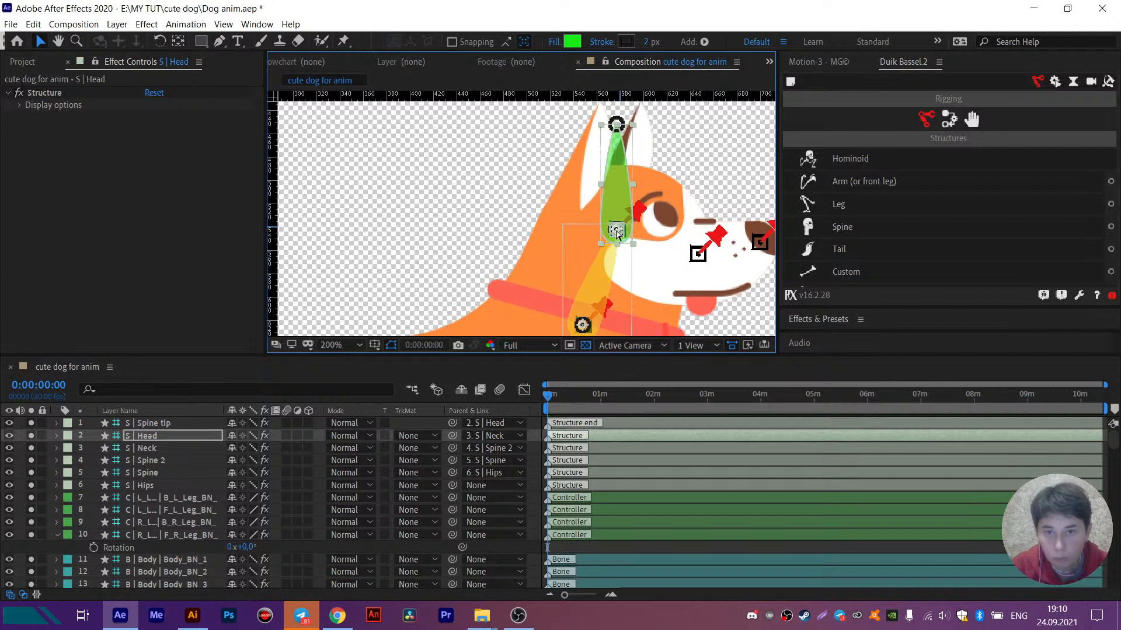
- Move the Spine tip onto the Body_BN_2 pin on the dog's muzzle so the head structure points forward
click(617, 124)
drag(617, 124, 696, 251)
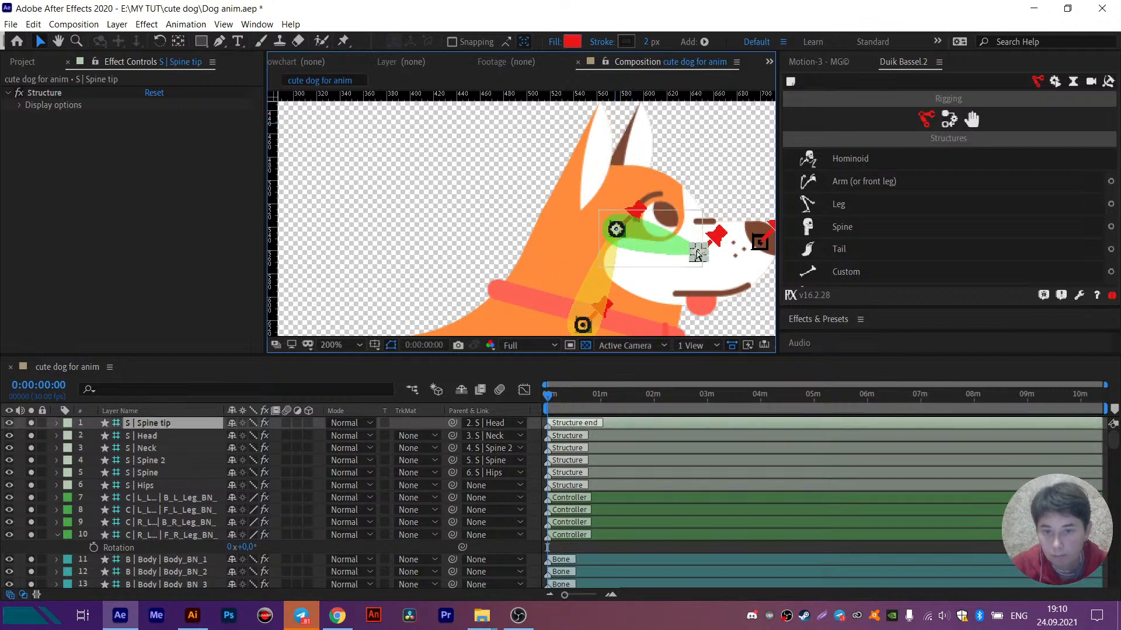
key(h)
drag(639, 228, 598, 135)
scroll(659, 174, down, 1)
drag(634, 216, 664, 208)
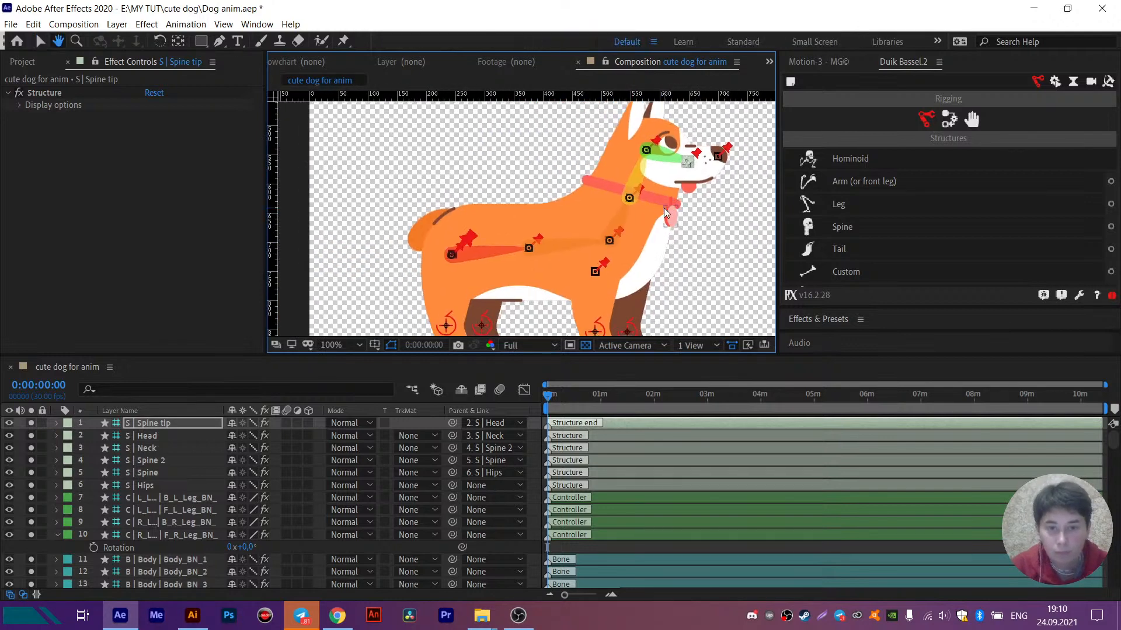
key(v)
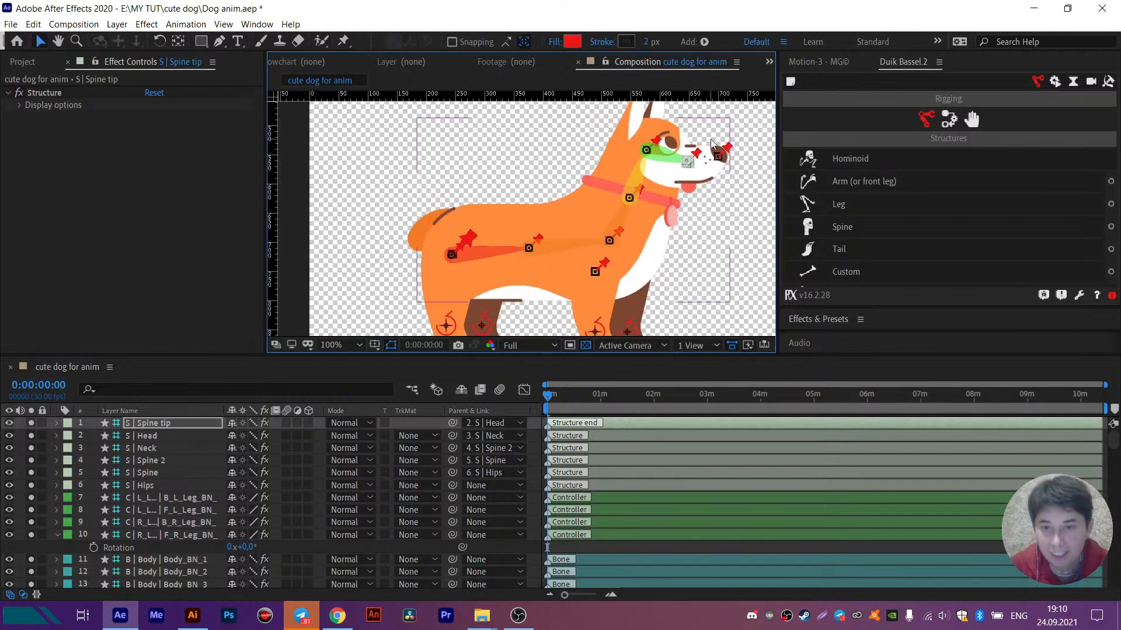
click(728, 150)
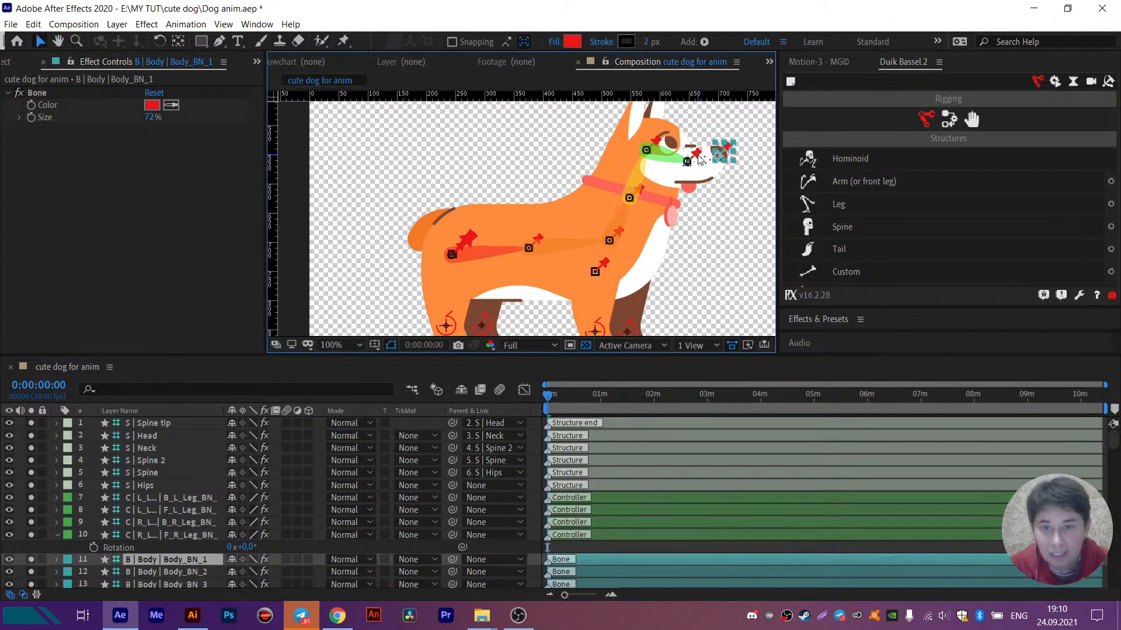
click(698, 156)
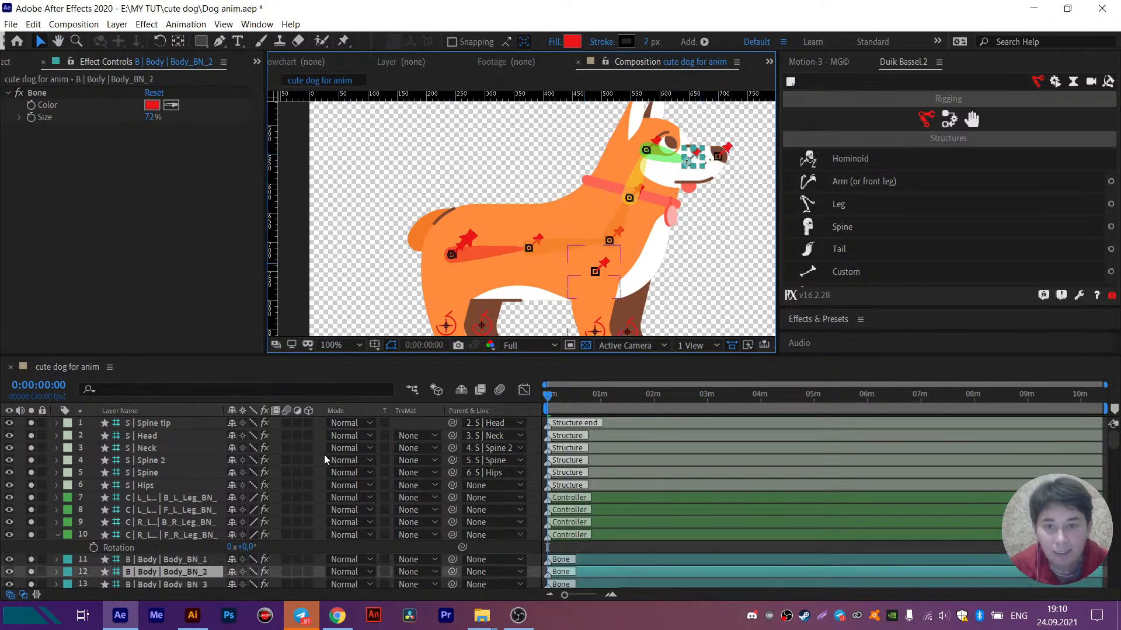
scroll(197, 537, down, 3)
click(483, 535)
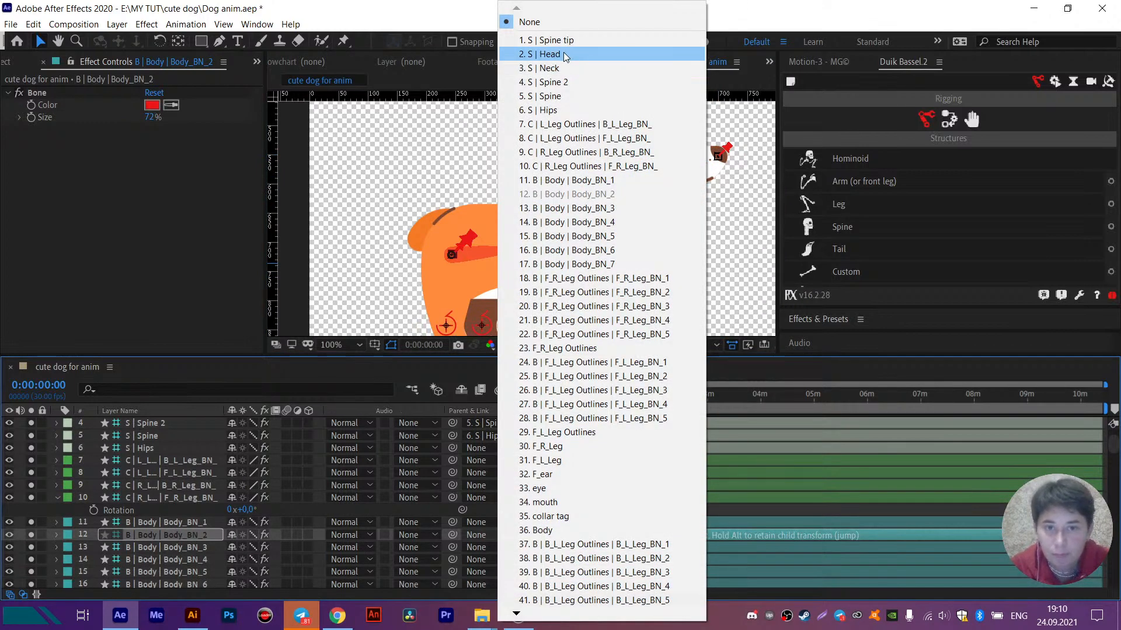
click(393, 146)
- Parent the rear bone Body_BN_7 to the S | Hips structure
click(471, 249)
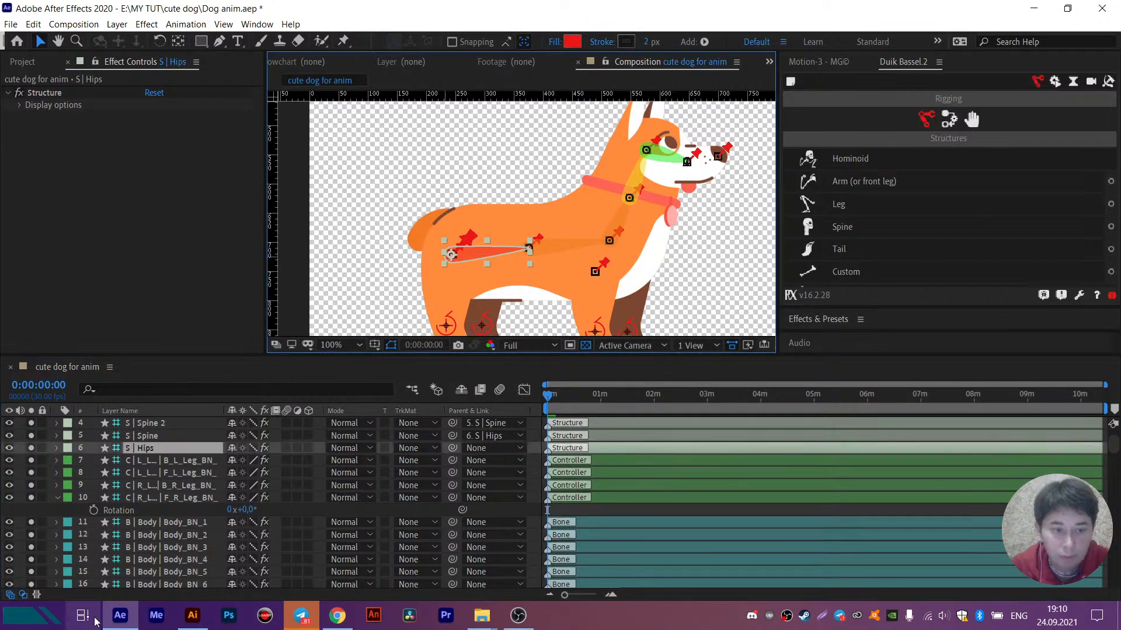
scroll(157, 541, down, 6)
click(150, 526)
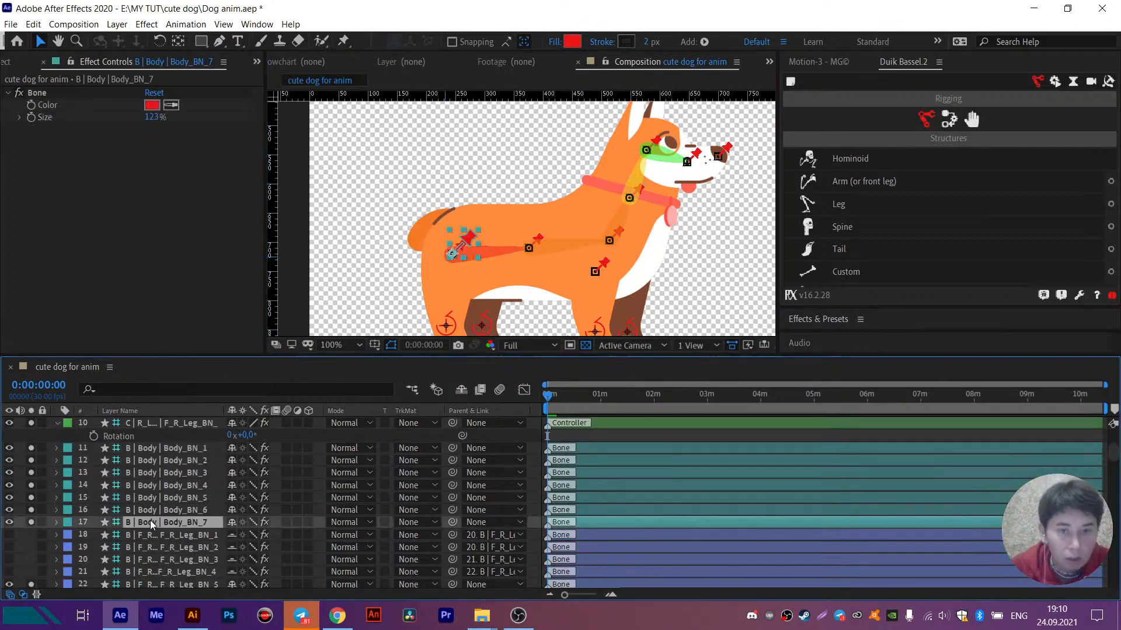
click(489, 524)
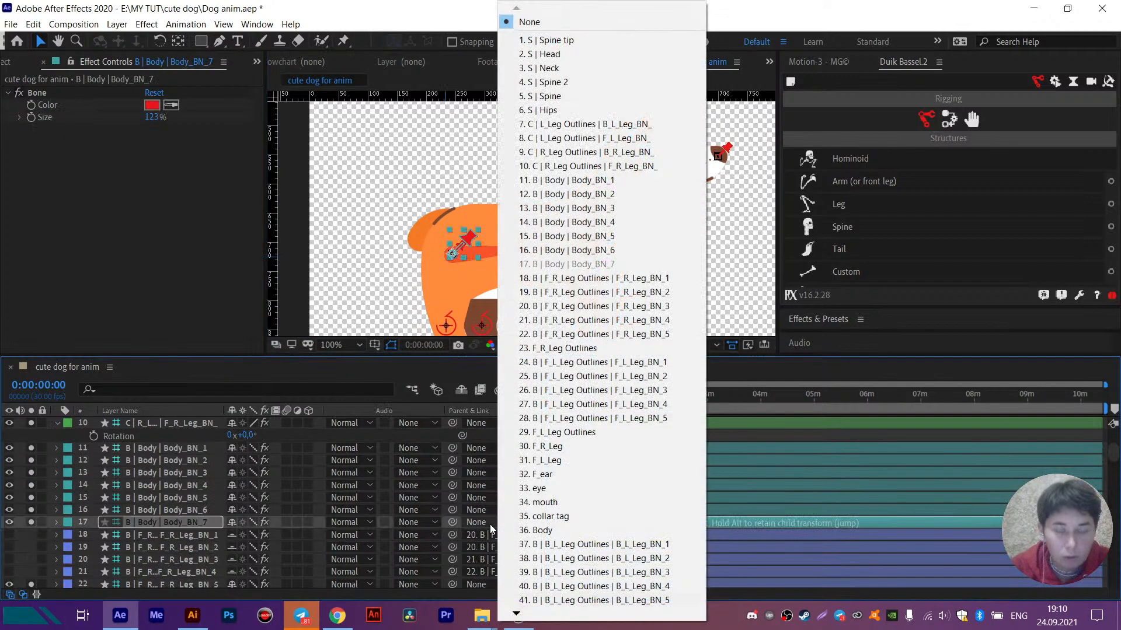
click(557, 110)
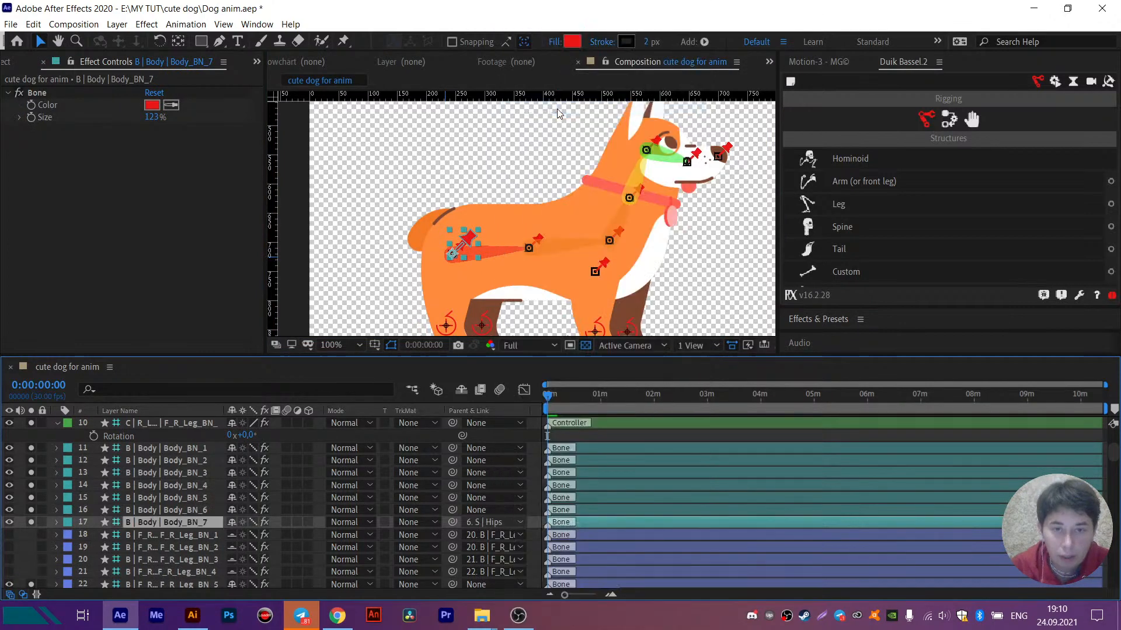
- Parent the mid-body bone Body_BN_6 to the S | Spine structure
click(172, 510)
click(481, 509)
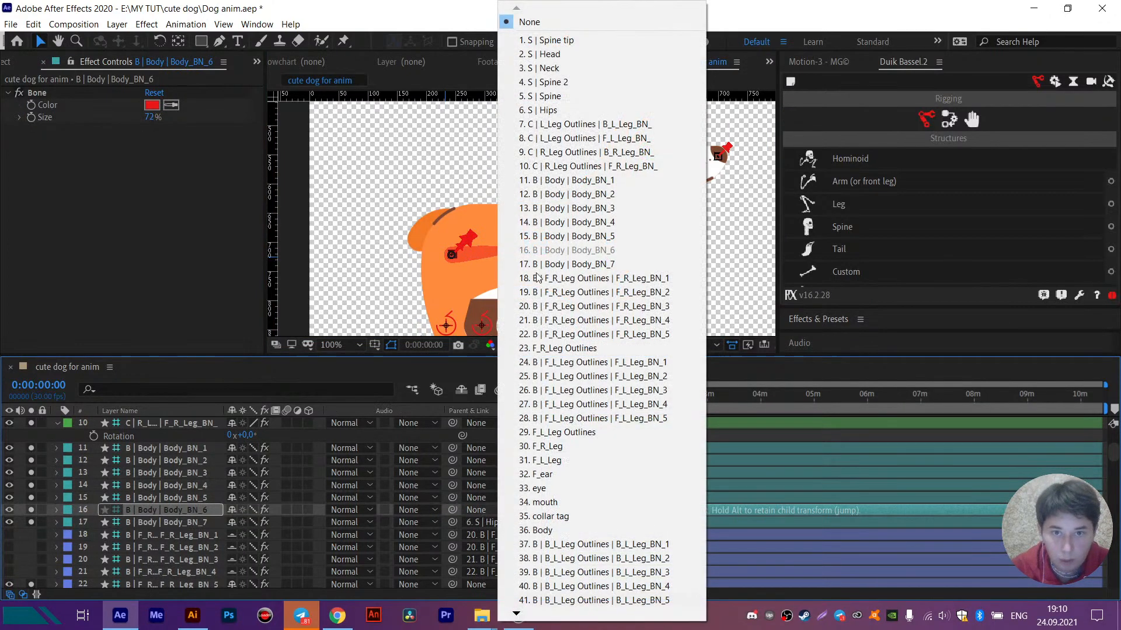
click(552, 97)
- Identify the structure at the chest pin and parent Body_BN_5 to S | Spine 2
click(566, 246)
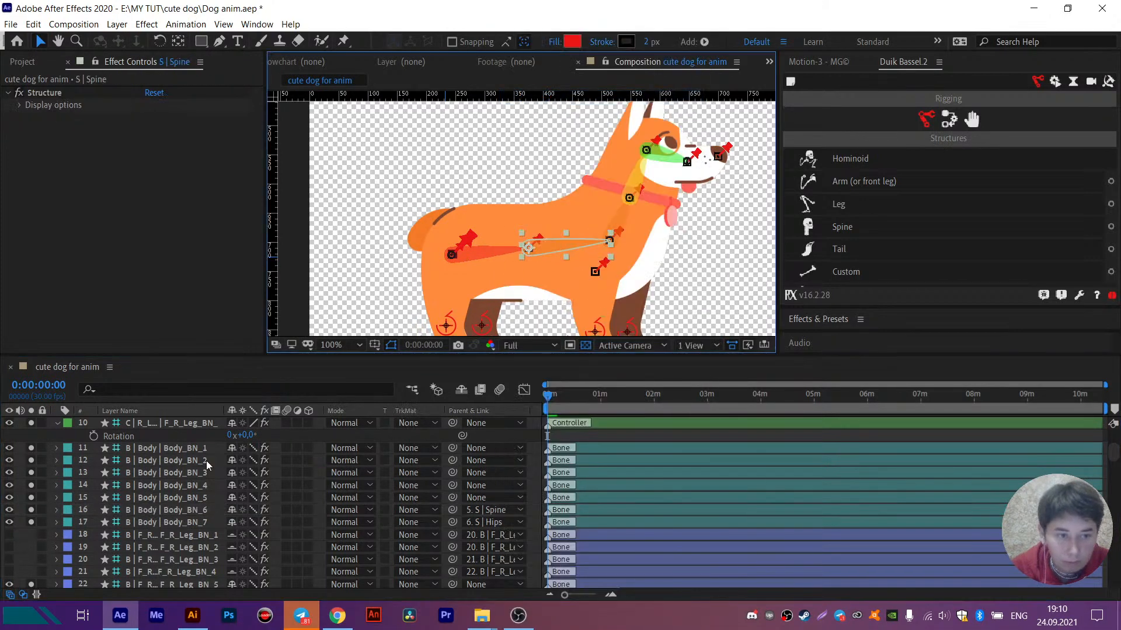
scroll(142, 519, up, 3)
scroll(142, 518, down, 3)
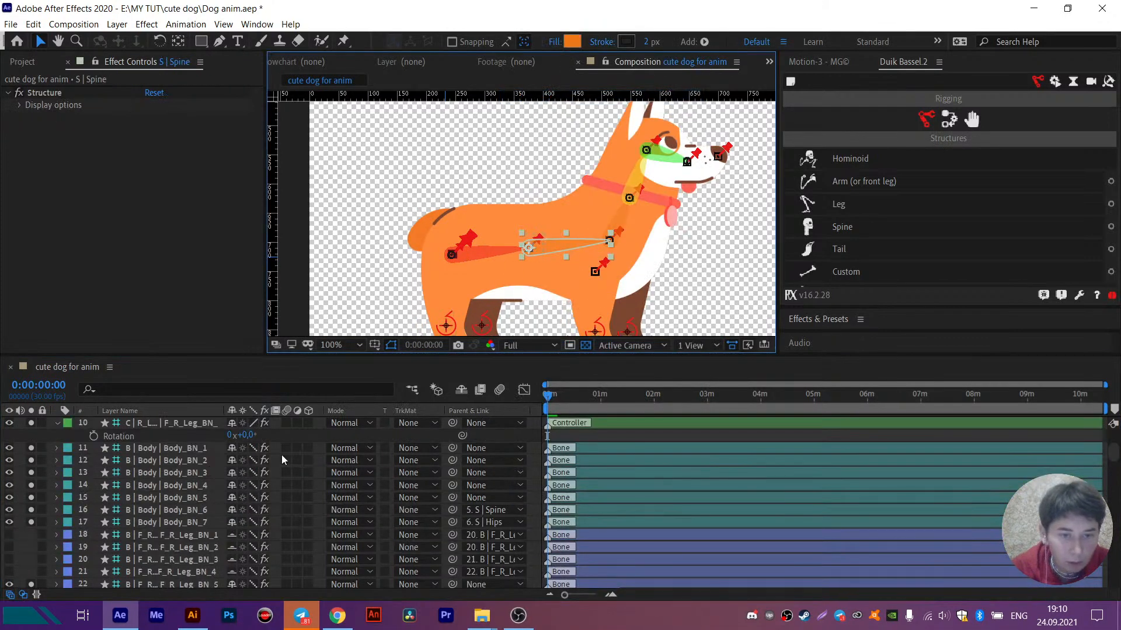
click(621, 241)
click(178, 511)
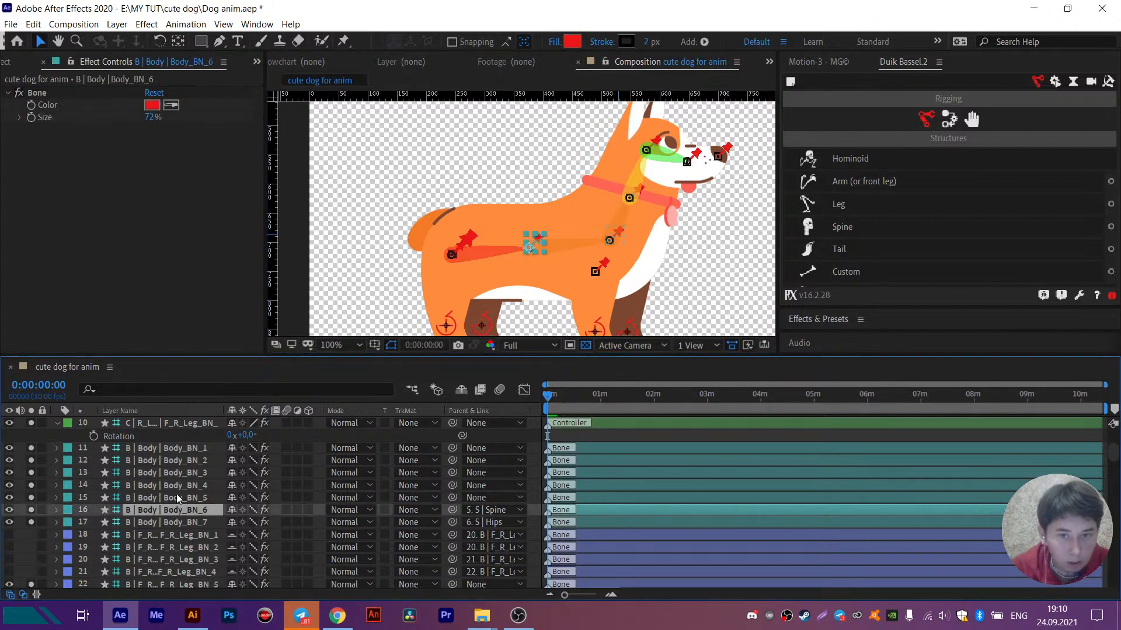
click(178, 497)
click(478, 497)
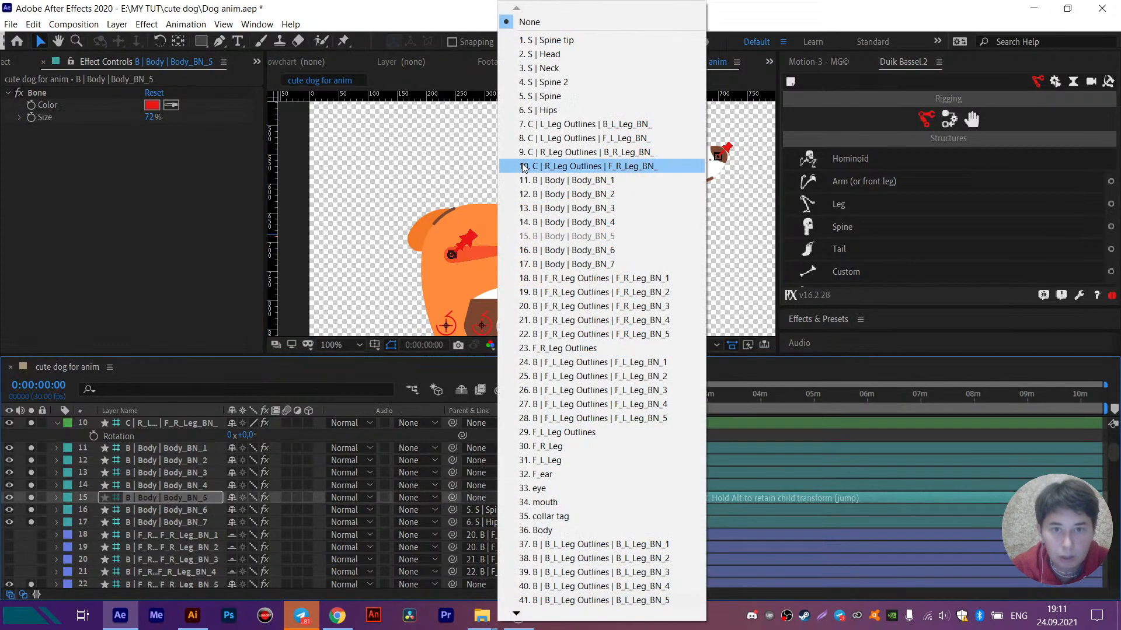
click(537, 97)
- Parent the collar bone Body_BN_4 to the S | Neck structure
click(186, 486)
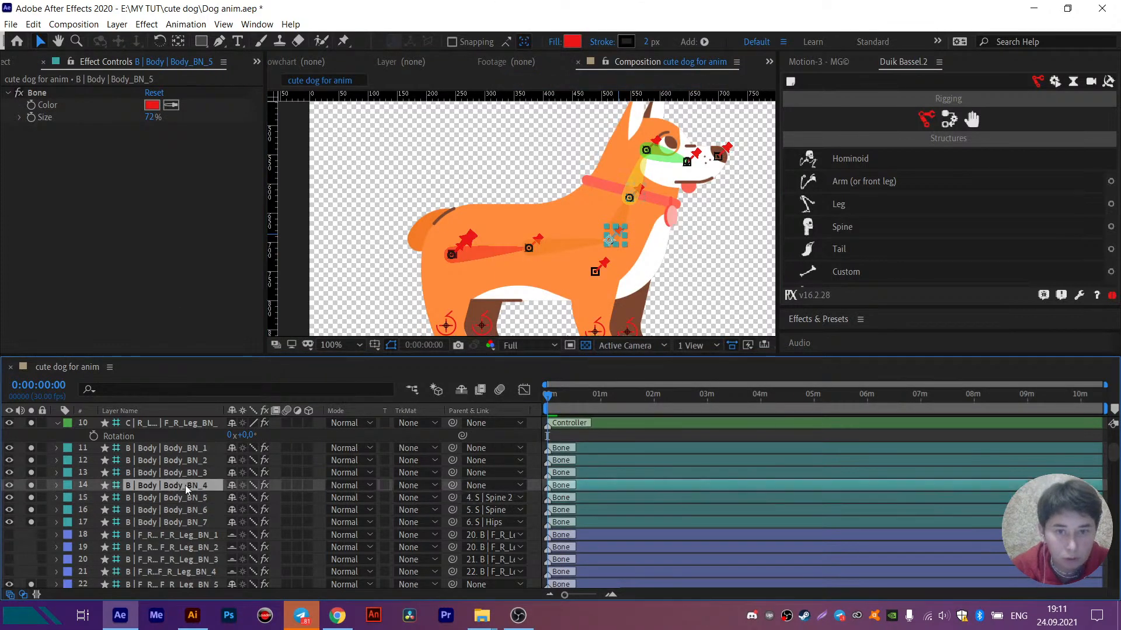
click(477, 489)
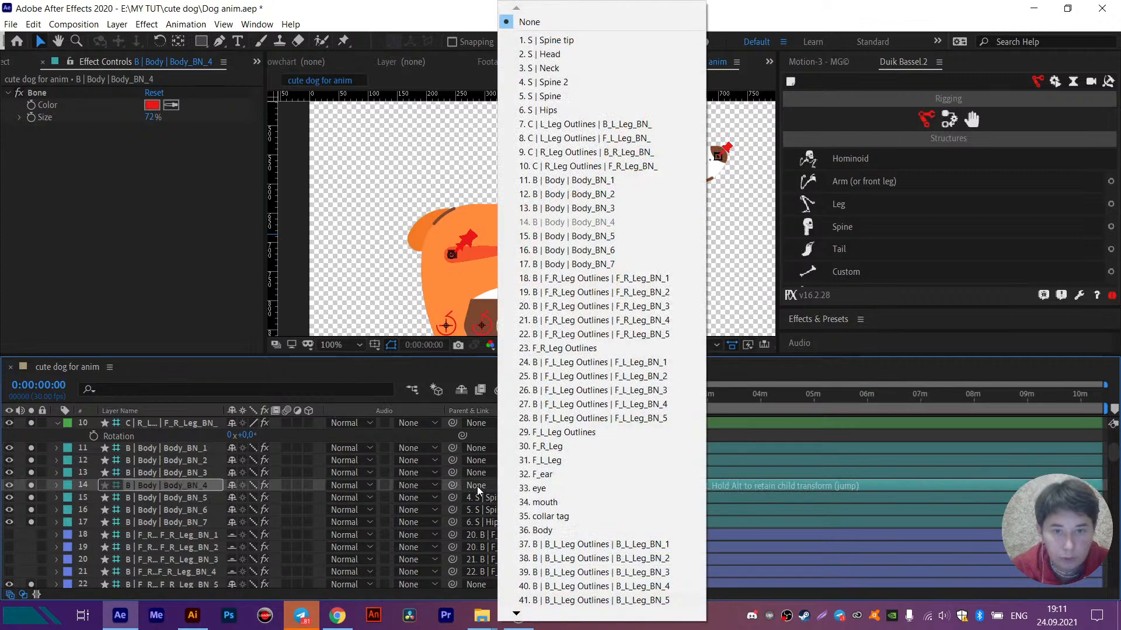
click(537, 75)
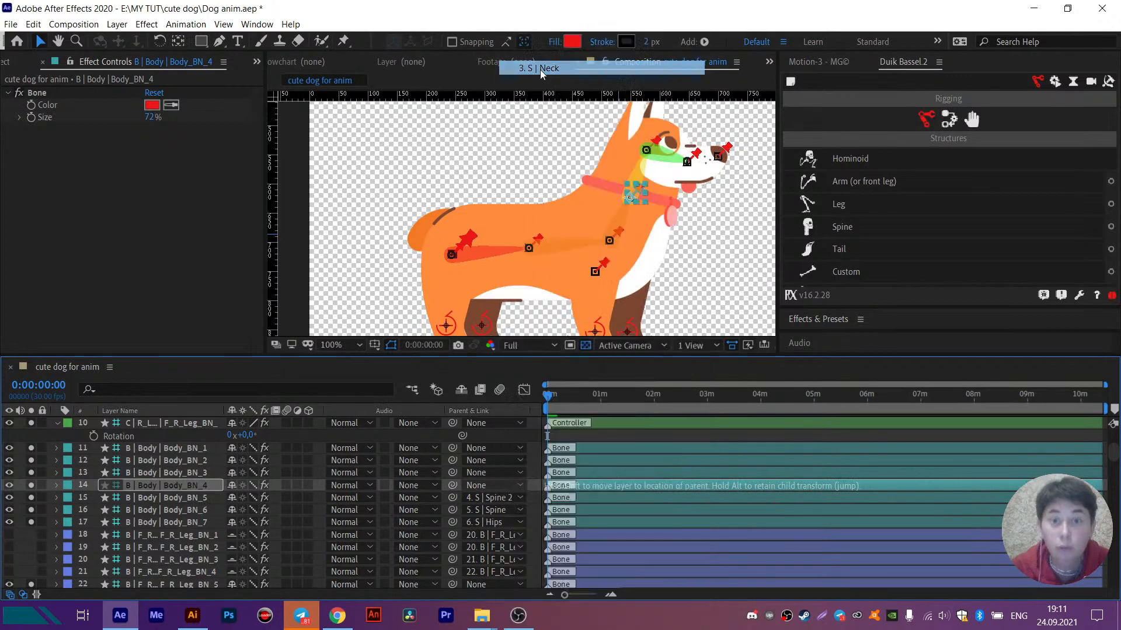
- Parent the head bone Body_BN_3 to the S | Head structure
click(205, 473)
click(486, 473)
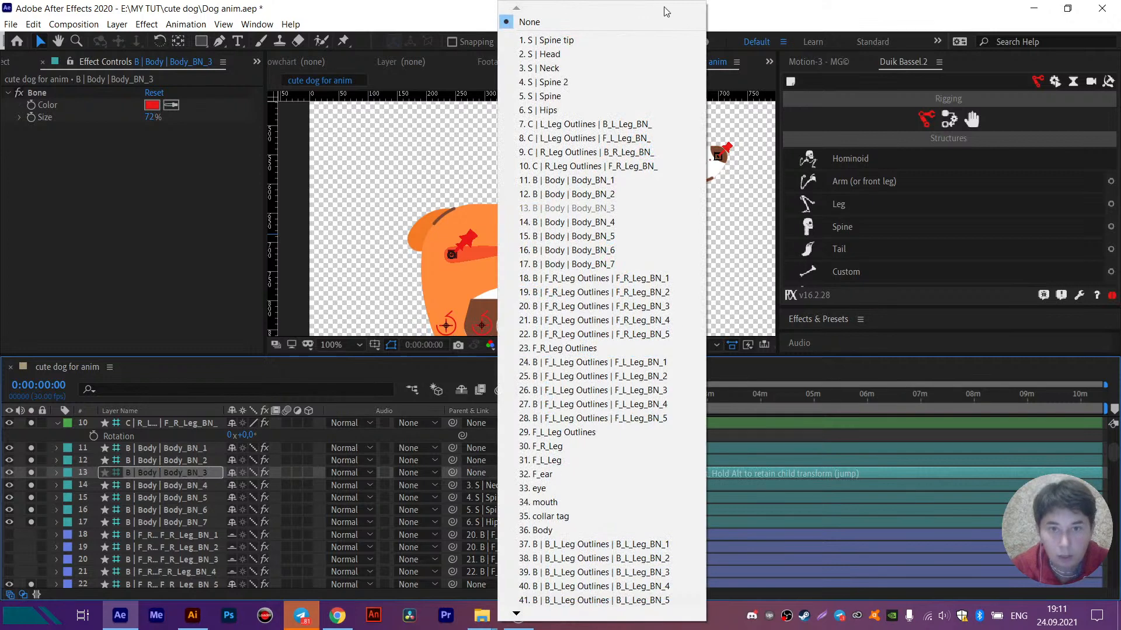
click(537, 54)
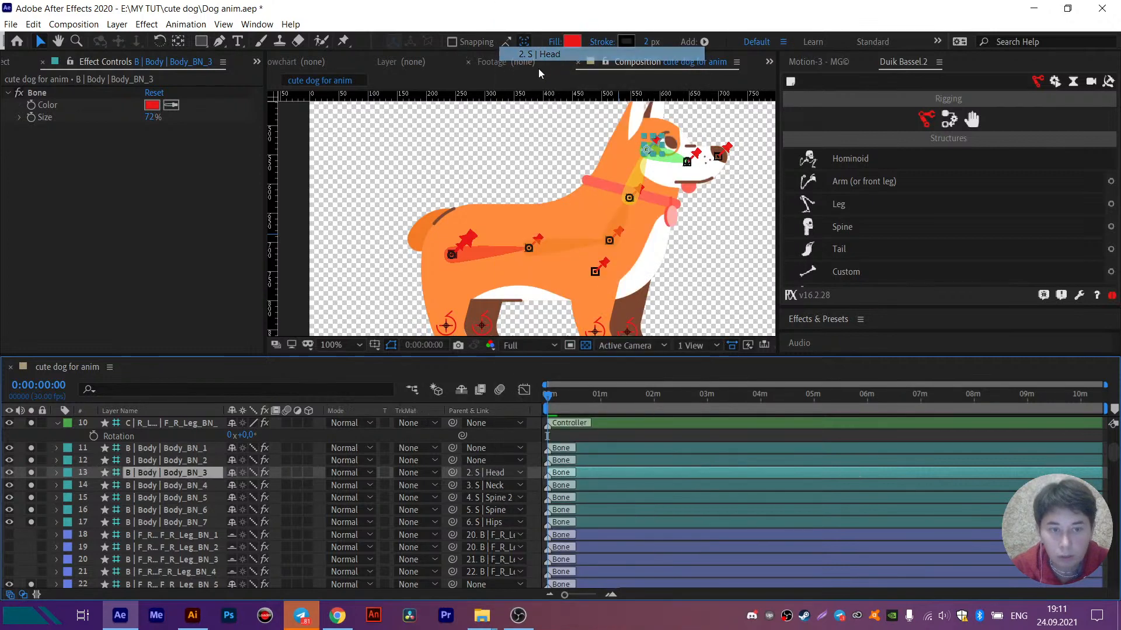
- Parent the nose bone Body_BN_1 to Body_BN_2, and parent Body_BN_2 to the S | Spine tip structure
click(184, 459)
click(183, 448)
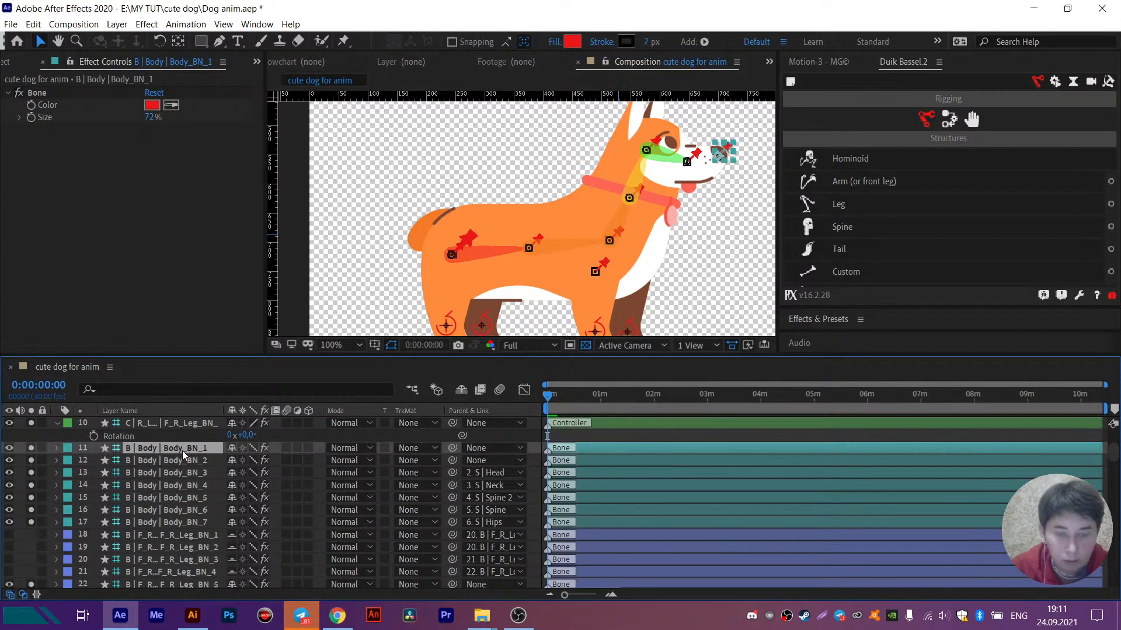
drag(453, 448, 180, 459)
click(478, 460)
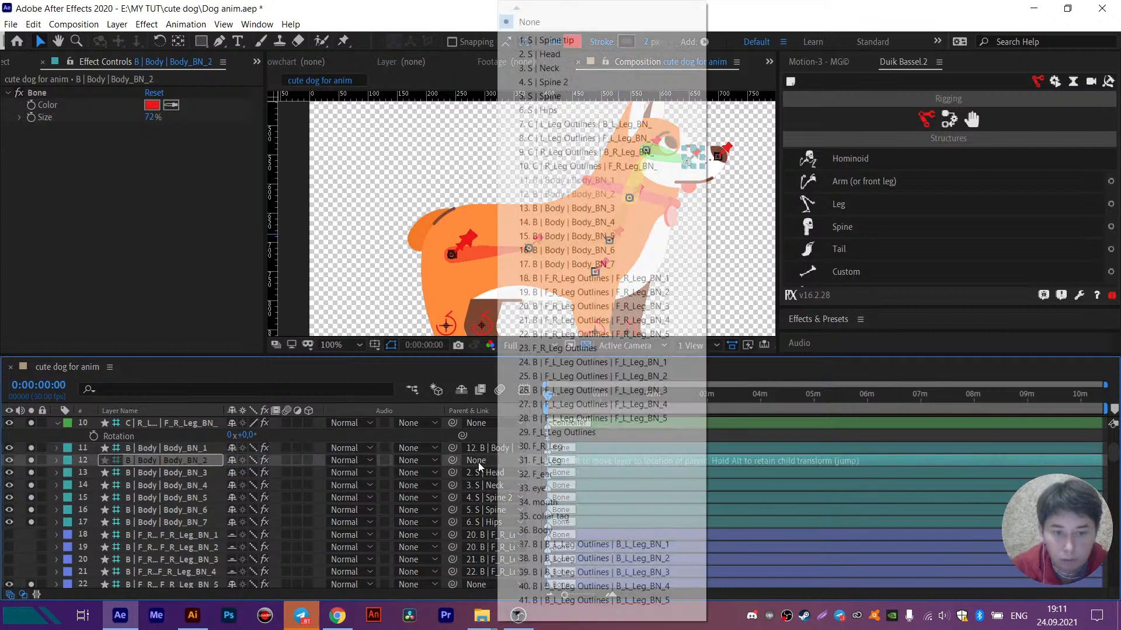
click(544, 41)
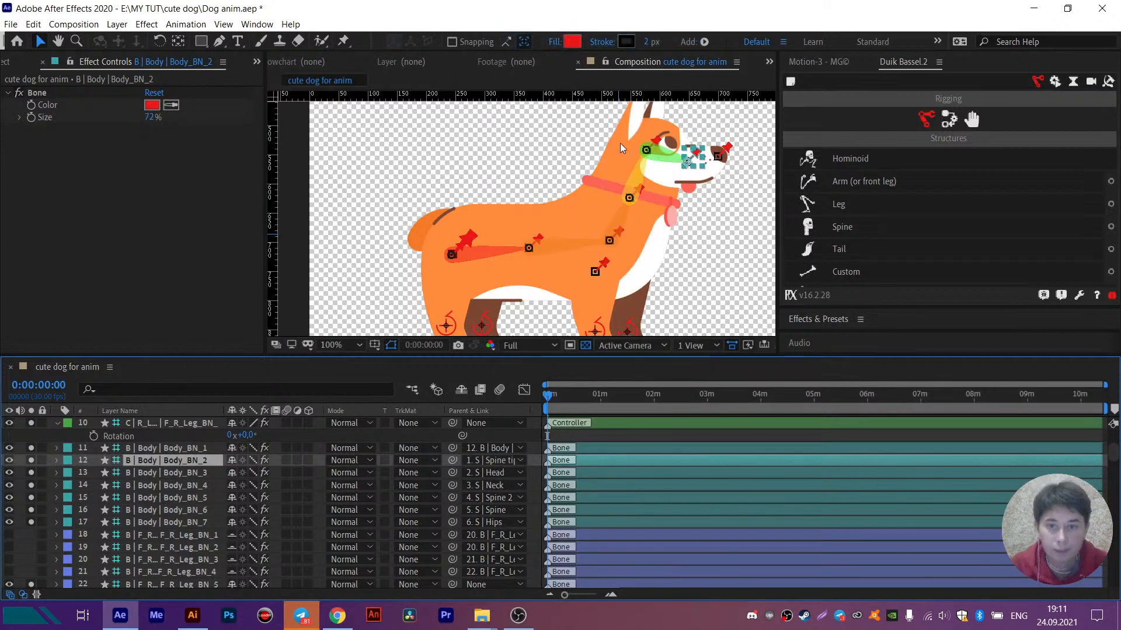
- Try rotating the S | Neck structure by about 4° to test how the head follows
click(641, 183)
scroll(200, 468, up, 5)
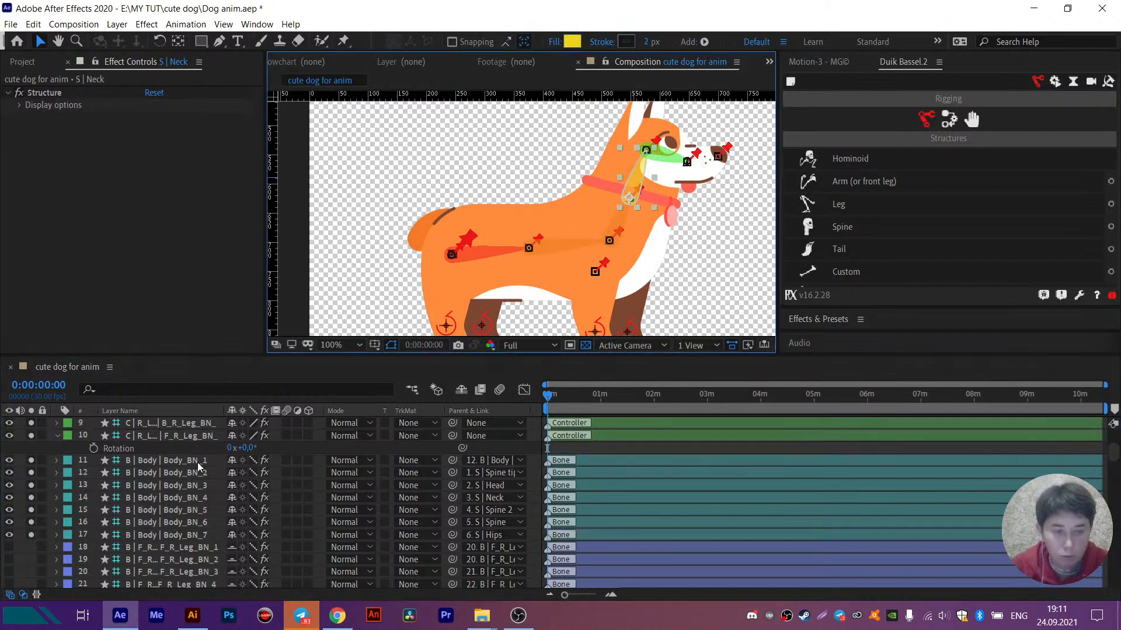
drag(247, 460, 274, 471)
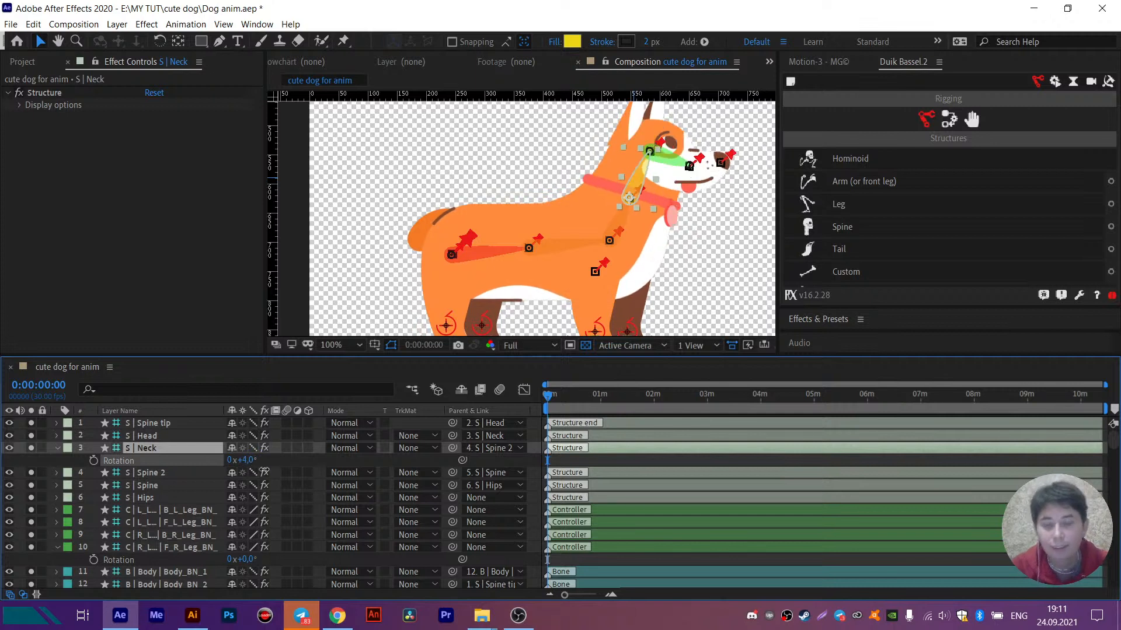
- Reveal the rotation of the S | Spine structure, try rotating it, and undo the test rotation
click(559, 244)
key(r)
drag(250, 497, 491, 247)
key(ctrl+z)
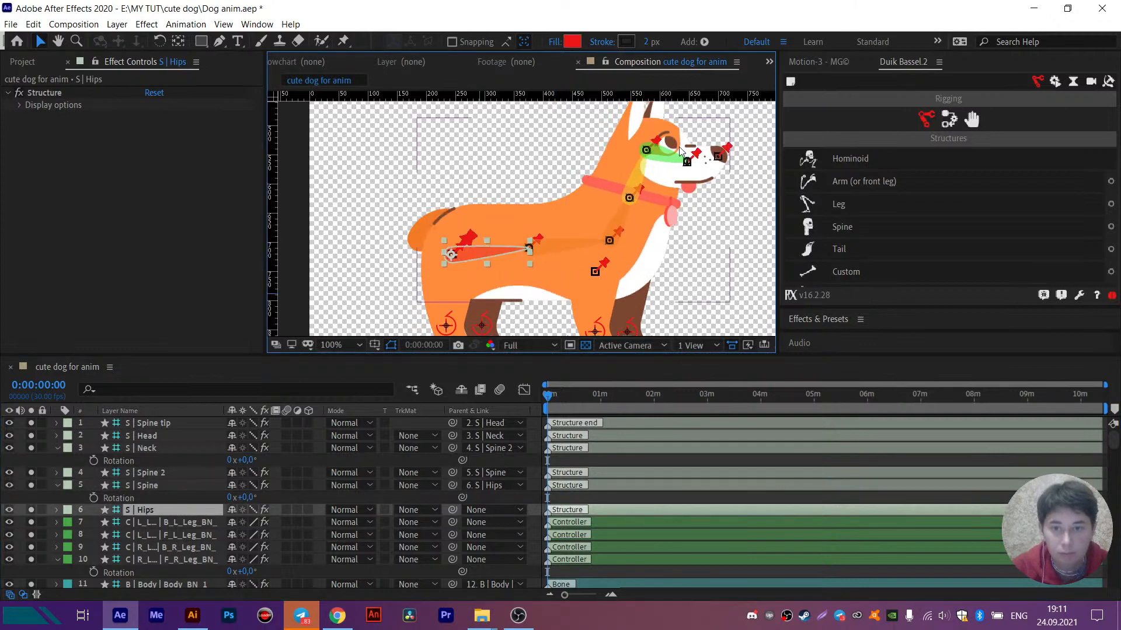
- Try rotating the S | Neck structure to about 17°, and undo the rotation
click(631, 184)
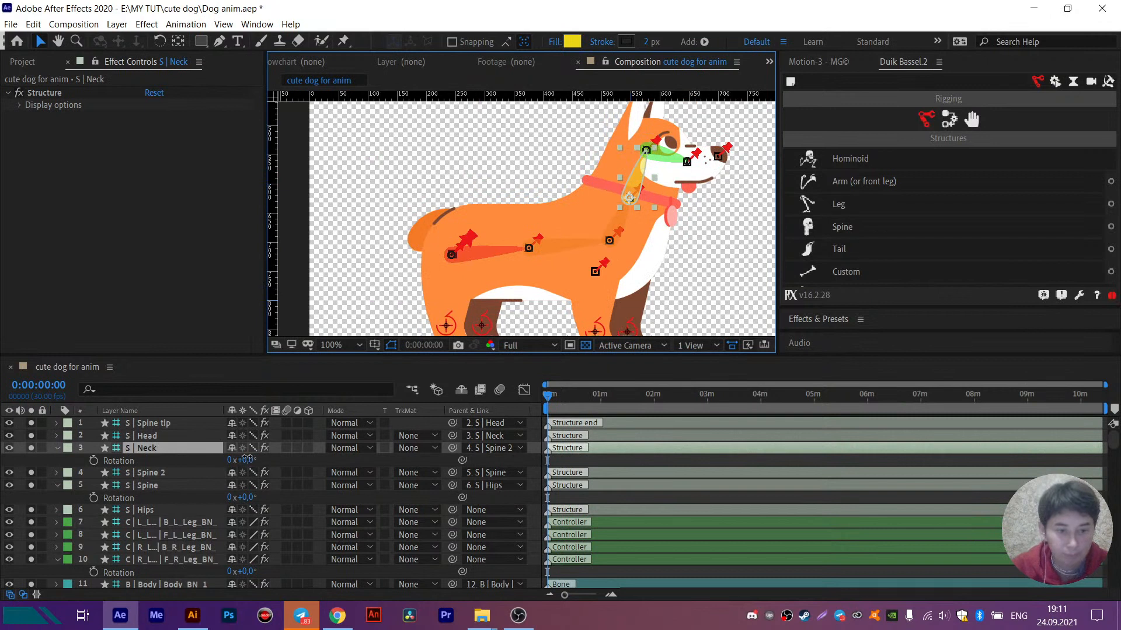
drag(233, 460, 260, 455)
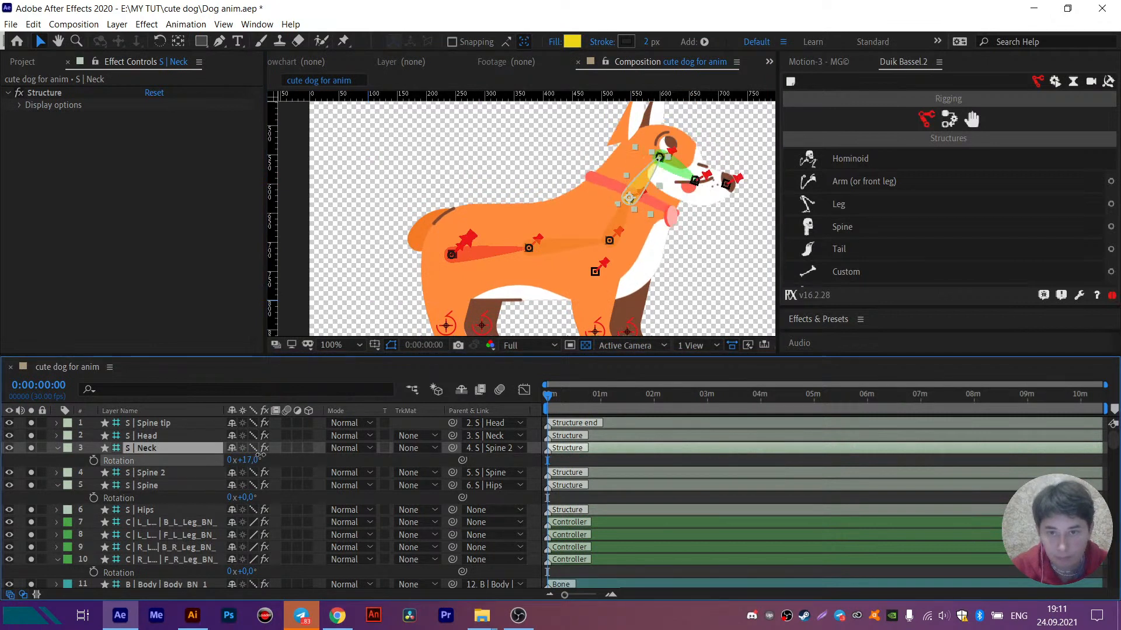
key(ctrl+z)
- Select the snout bone Body_BN_2, try rotating it, and undo the rotation
click(700, 166)
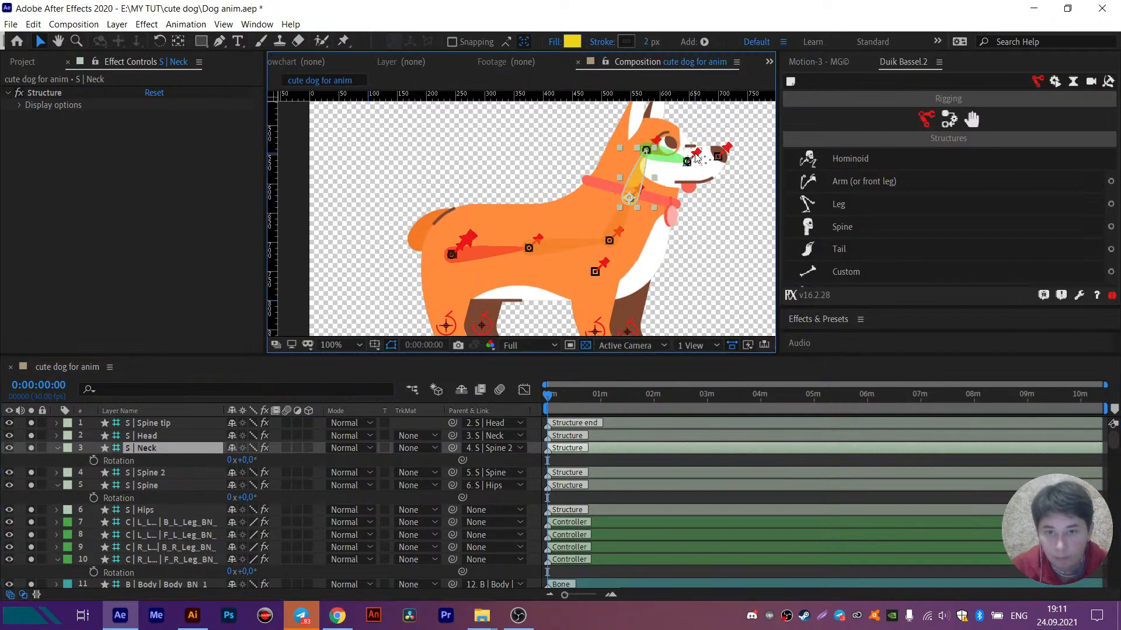
click(694, 158)
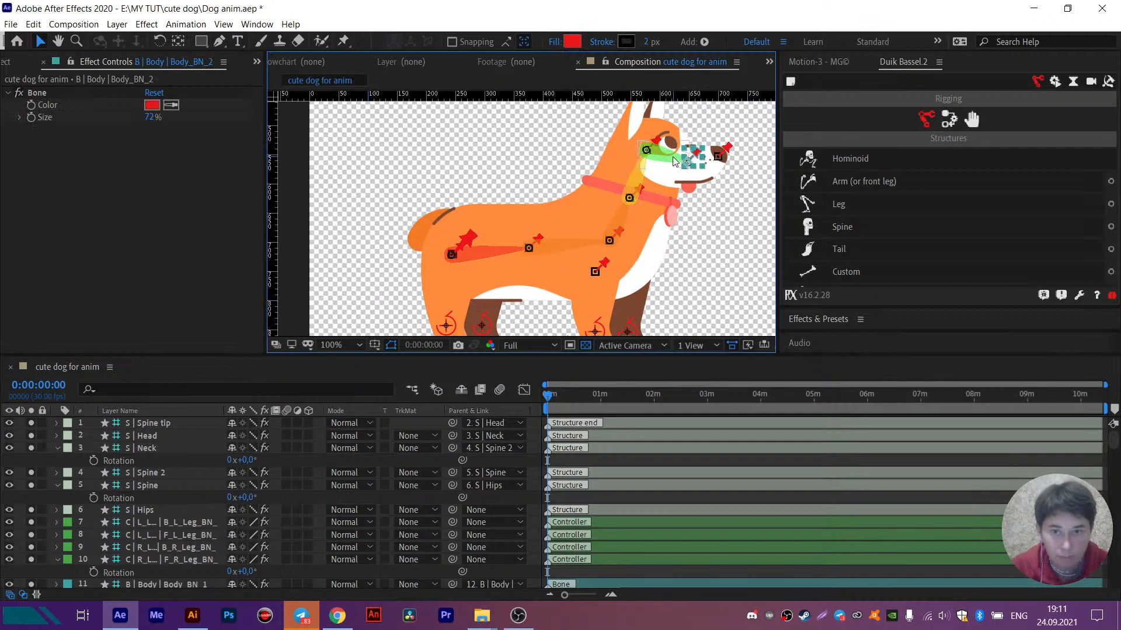
click(696, 158)
click(697, 157)
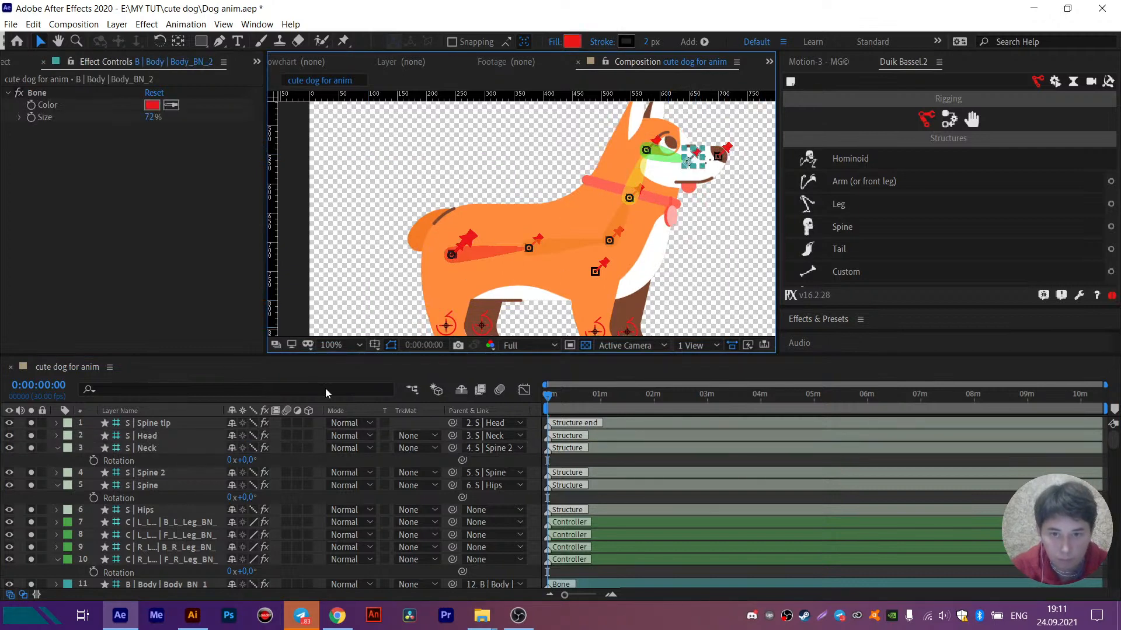
scroll(178, 471, down, 2)
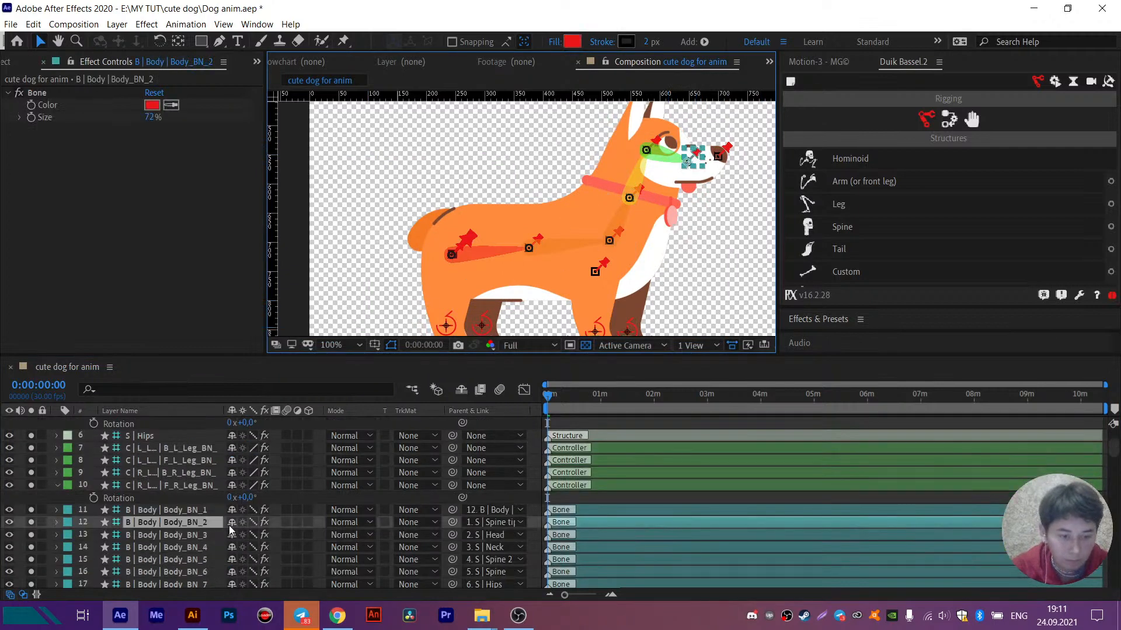
key(r)
drag(251, 535, 250, 535)
key(ctrl+z)
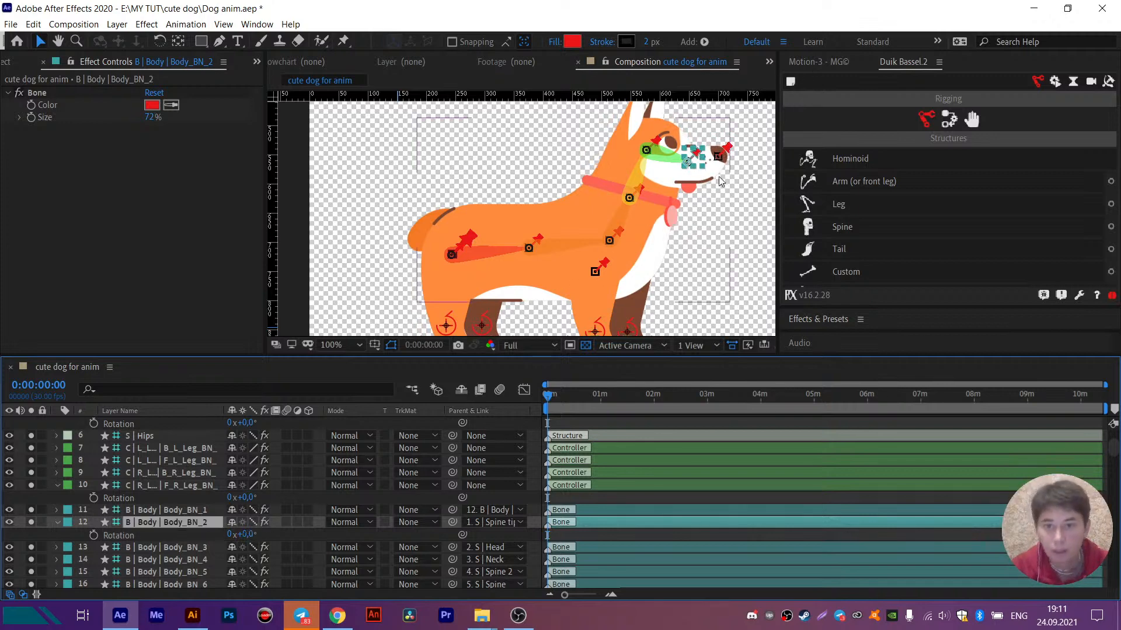
- Try moving the S | Hips structure to test the body deformation, and undo the move
scroll(717, 180, up, 1)
scroll(713, 196, down, 1)
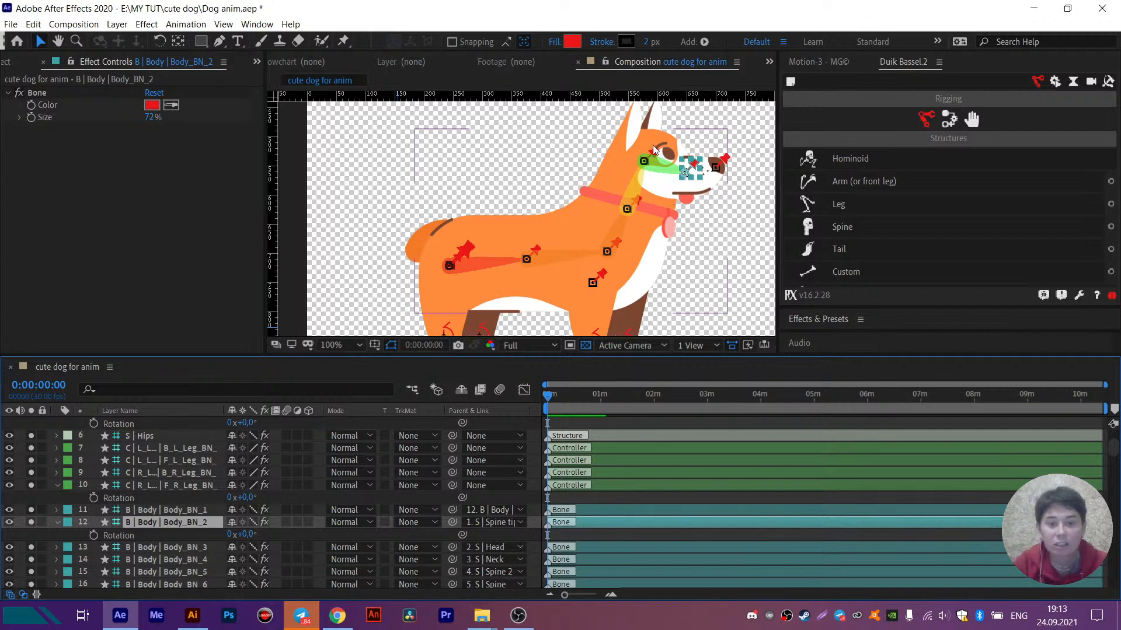
click(480, 261)
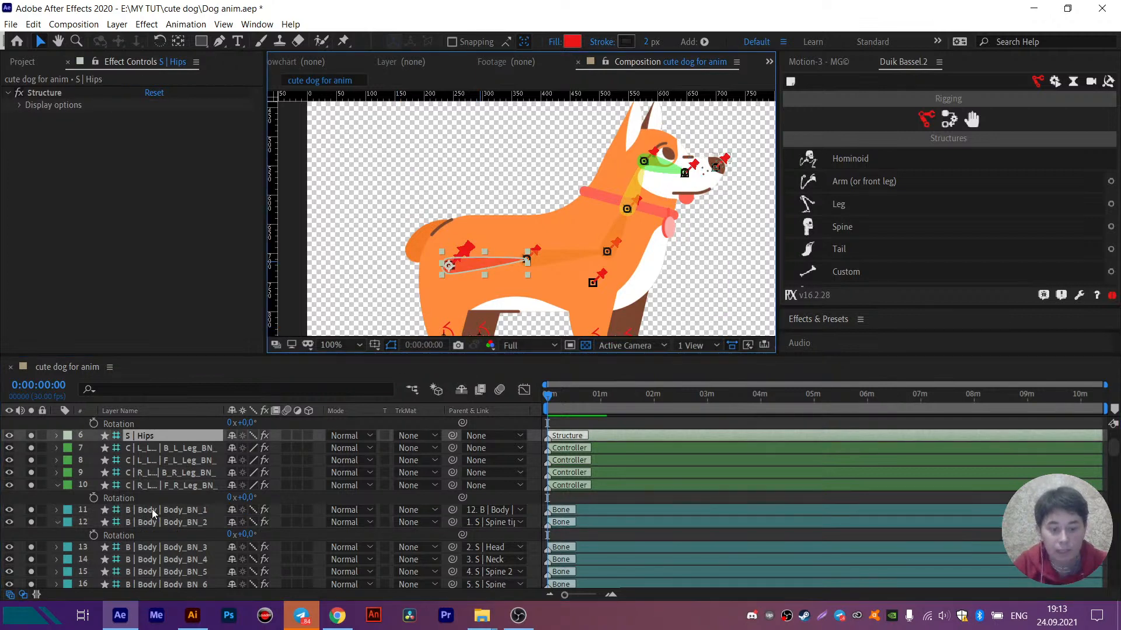
drag(479, 264, 464, 185)
key(ctrl+z)
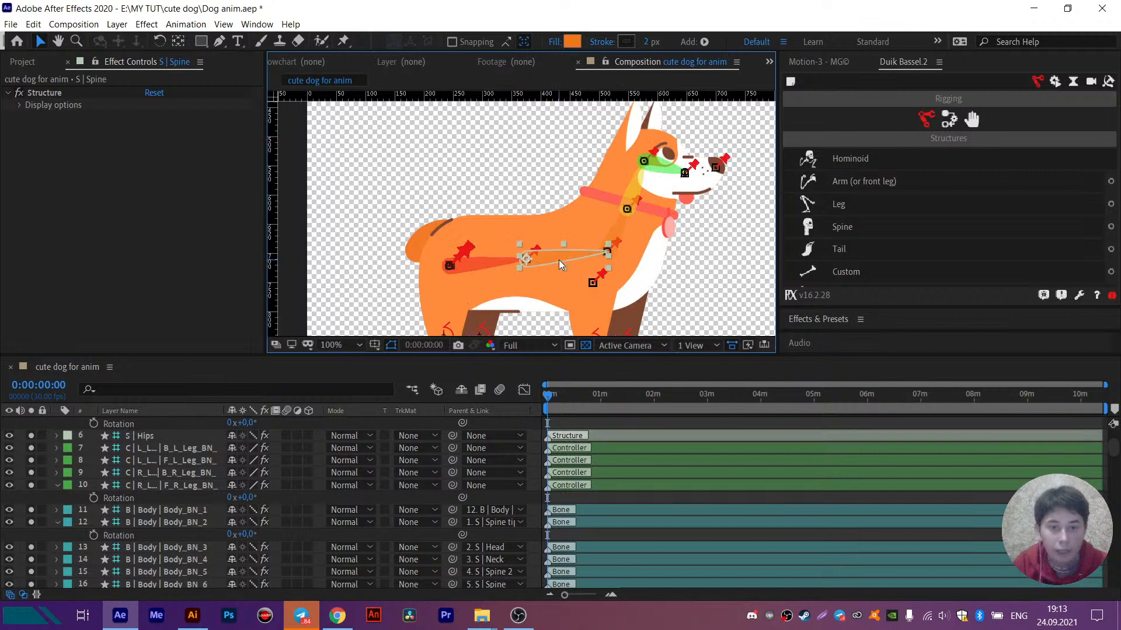
- Try moving the S | Spine structure and undo it, and test its rotation
mouse_move(558, 260)
mouse_down()
mouse_move(545, 227)
mouse_move(535, 257)
mouse_move(568, 261)
mouse_up()
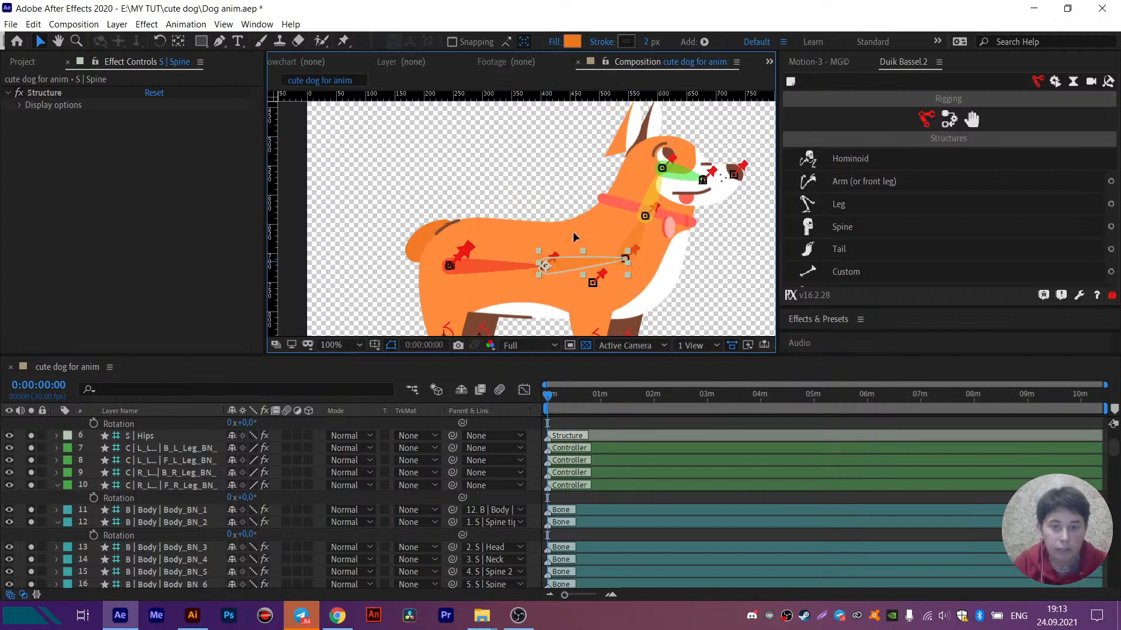
key(ctrl+z)
scroll(155, 501, up, 3)
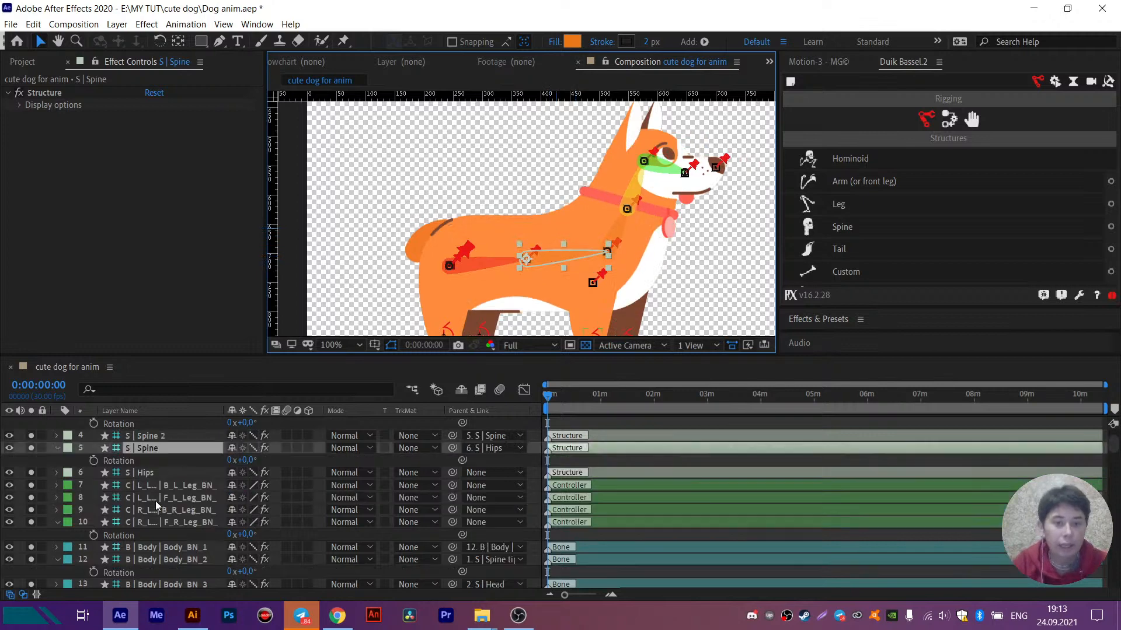
drag(257, 496, 233, 496)
- Try rotating the S | Head structure by about 4°, and undo the rotation
click(669, 178)
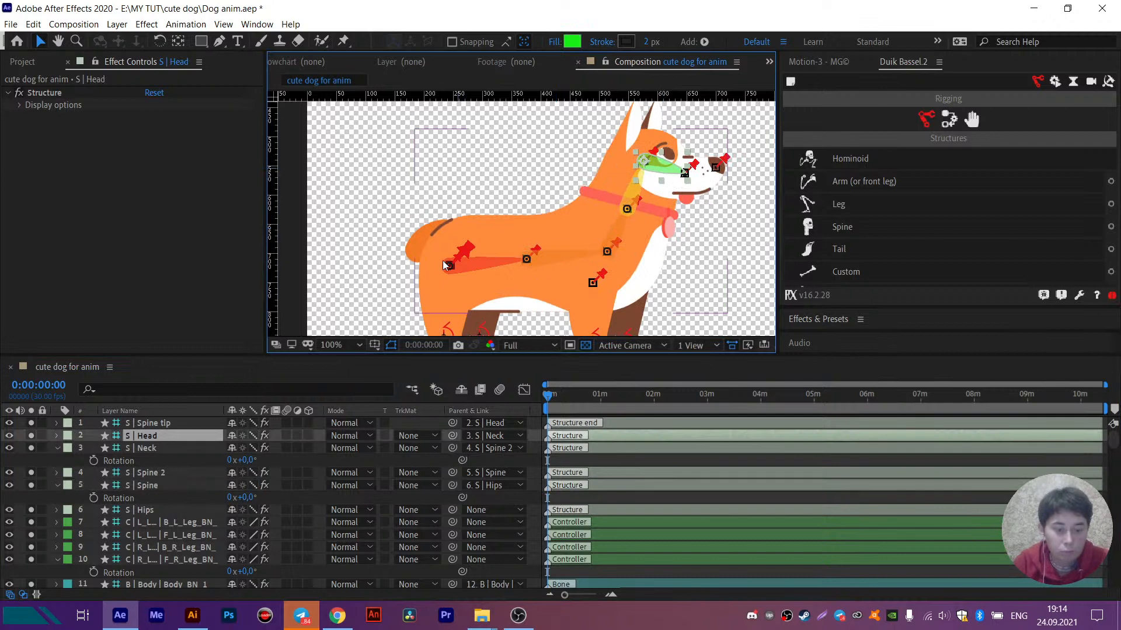
key(r)
drag(249, 448, 254, 449)
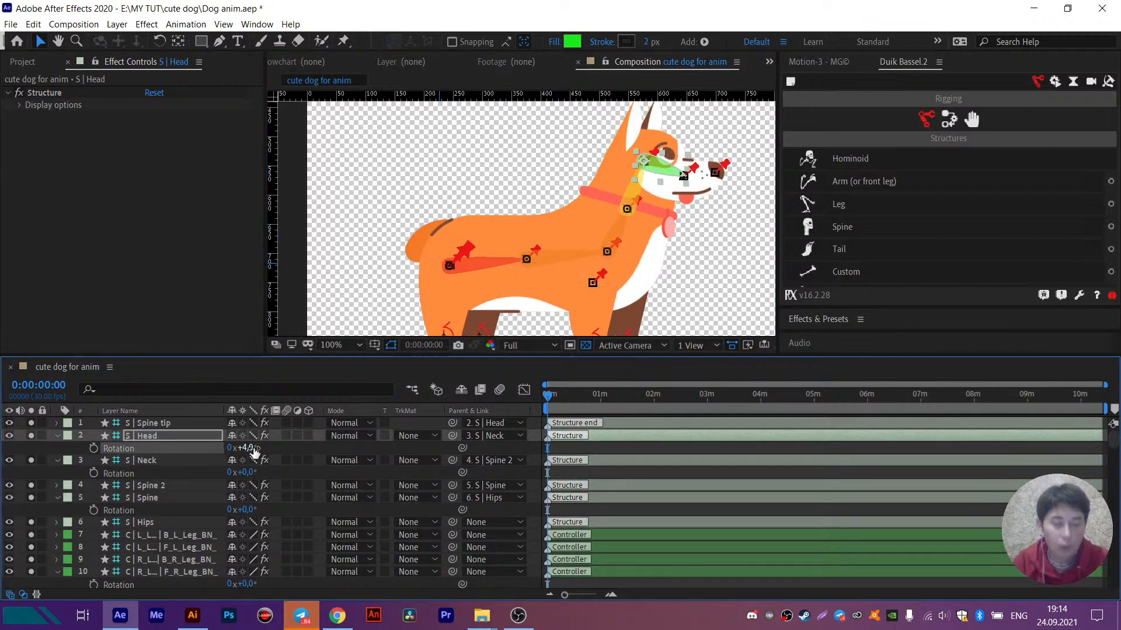
key(ctrl+z)
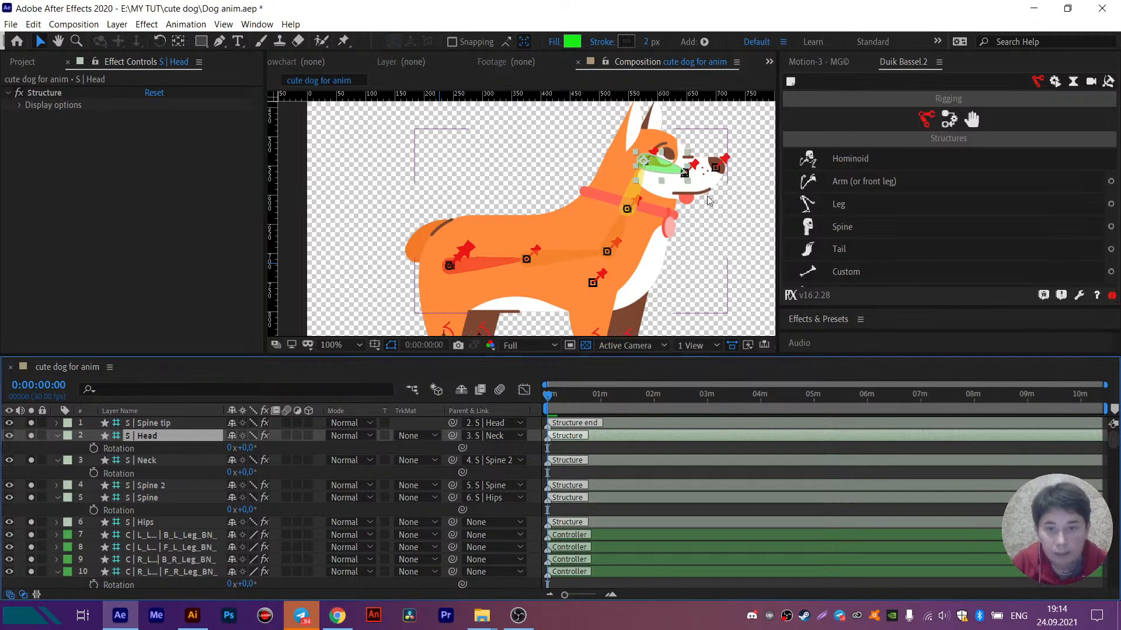
- Bring the legs into view and select the front leg's upper bone F_R_Leg_BN_5 near the chest
key(h)
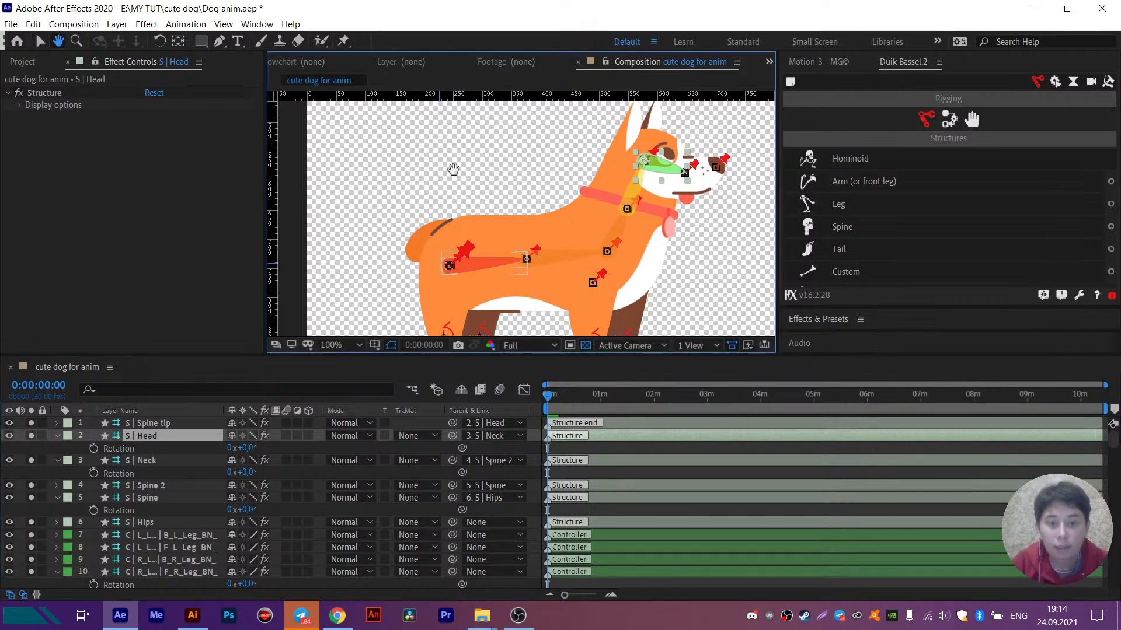
drag(453, 170, 447, 102)
key(v)
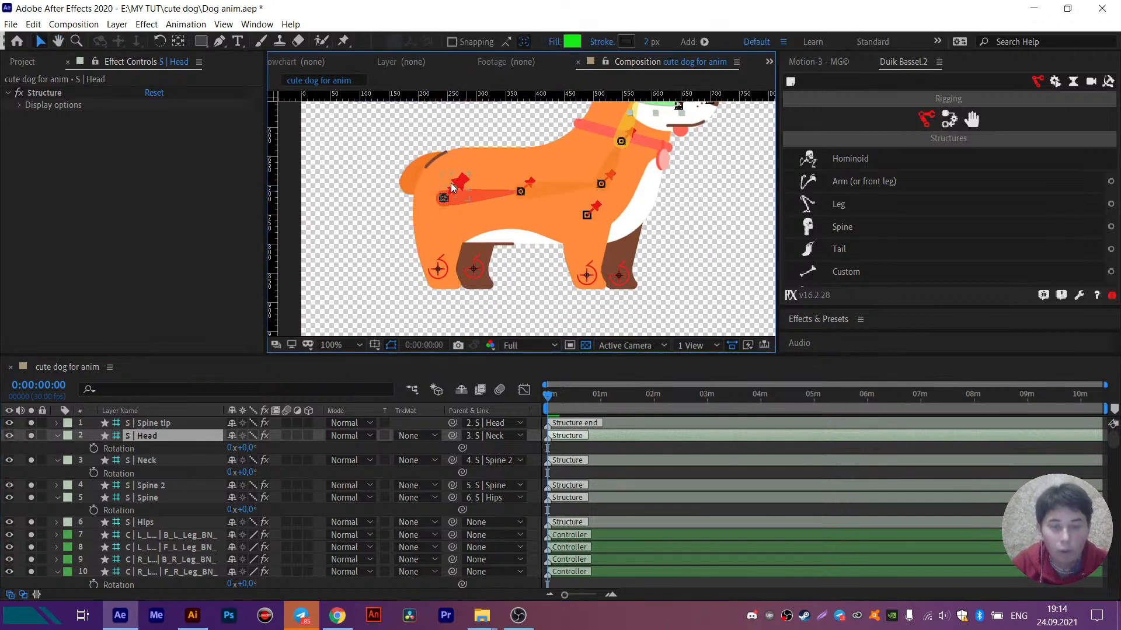
click(588, 216)
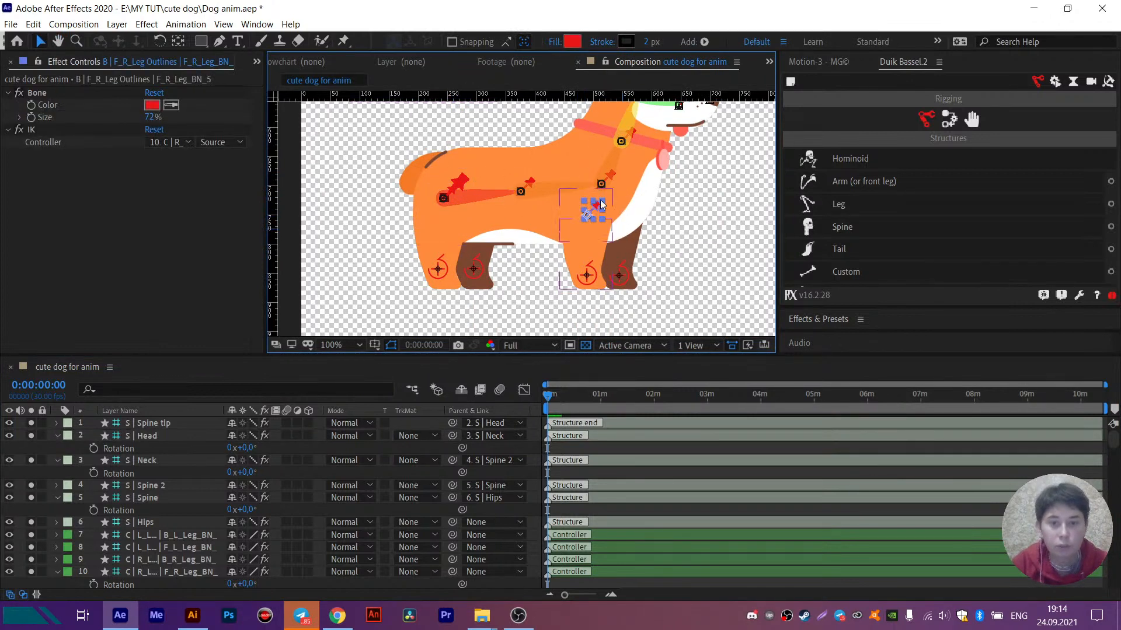
- Try adding the F_L_Leg_BN_5 bone to the selection, and take it out of the selection again
scroll(154, 527, down, 3)
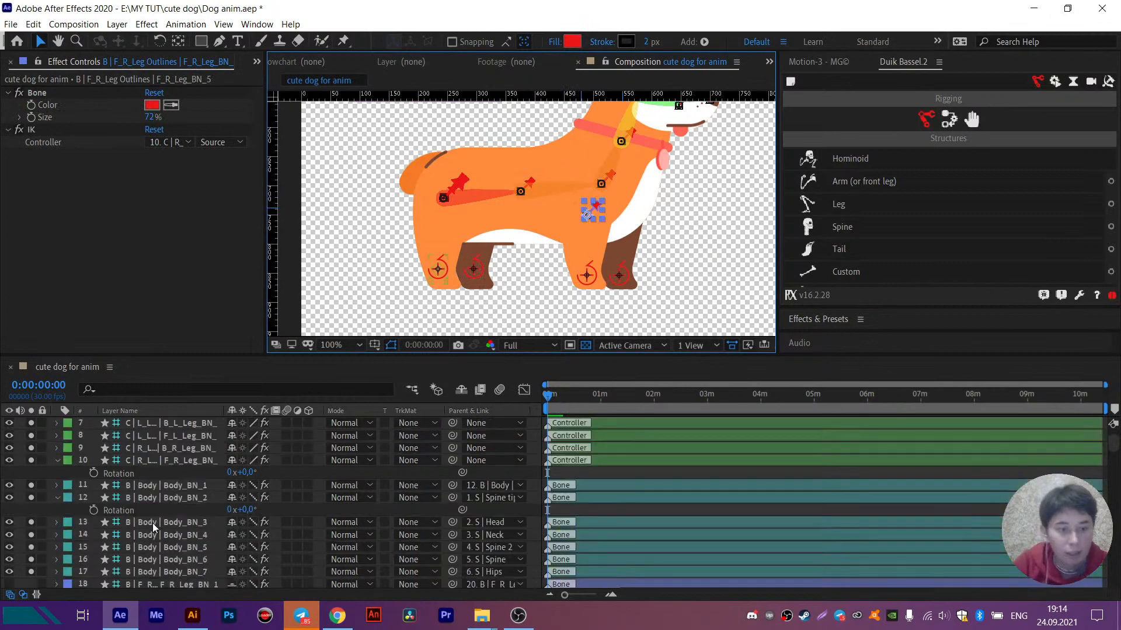
scroll(154, 527, down, 6)
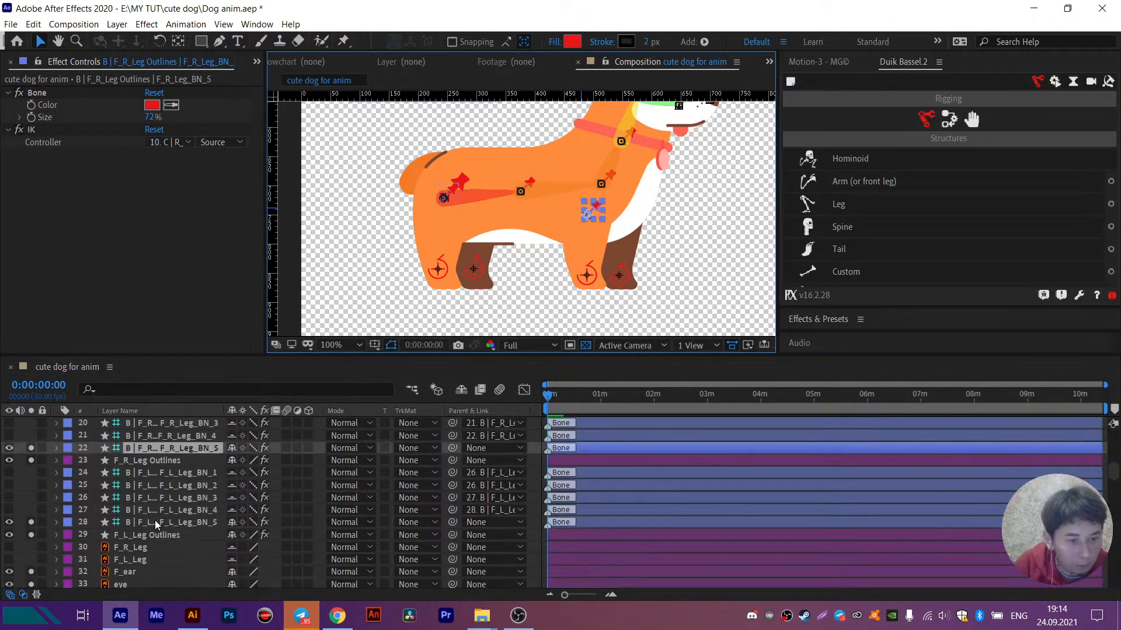
ctrl+click(156, 522)
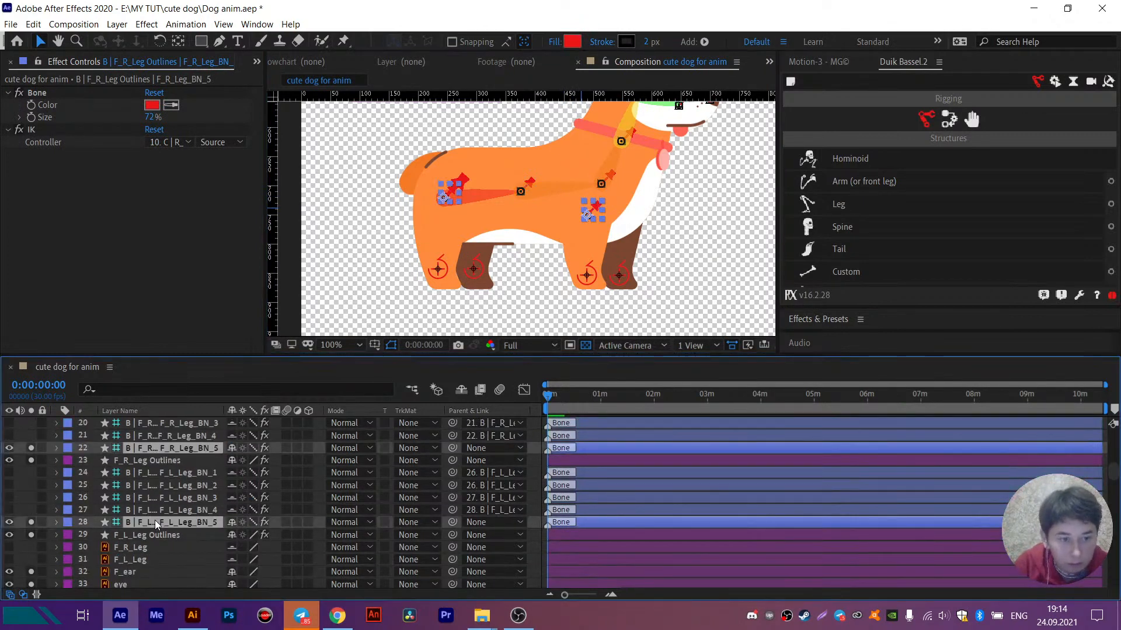
scroll(156, 524, up, 3)
scroll(155, 524, down, 2)
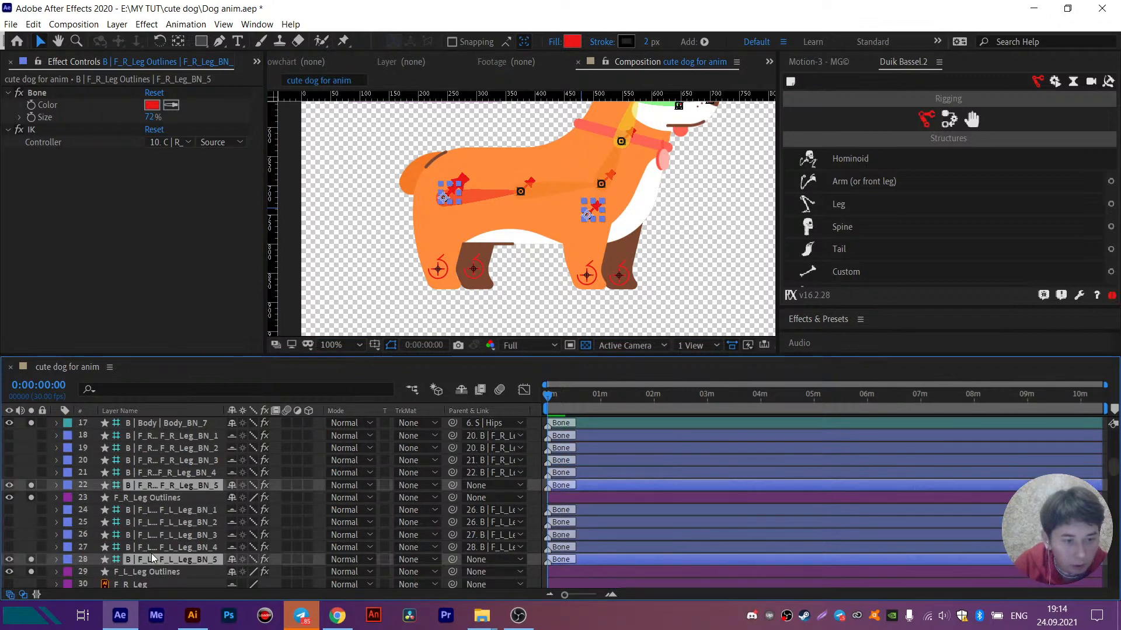
ctrl+click(155, 559)
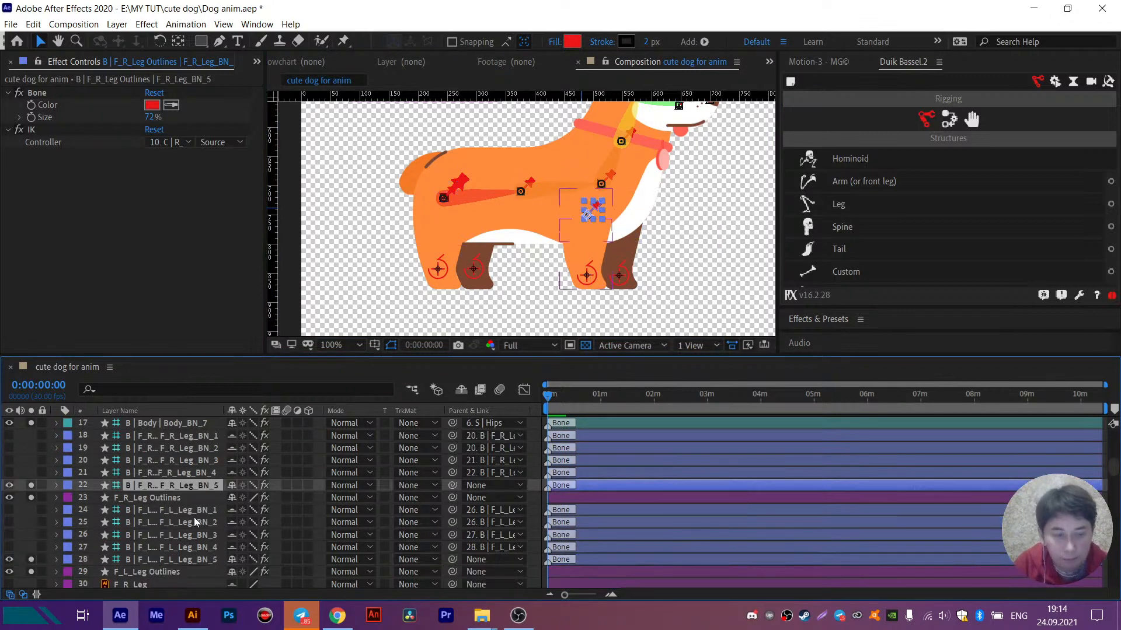
- Add the B_R_Leg_BN_5 bone to the selected F_R_Leg_BN_5 bone and parent both to the S | Spine 2 structure
scroll(170, 520, up, 2)
scroll(167, 516, up, 3)
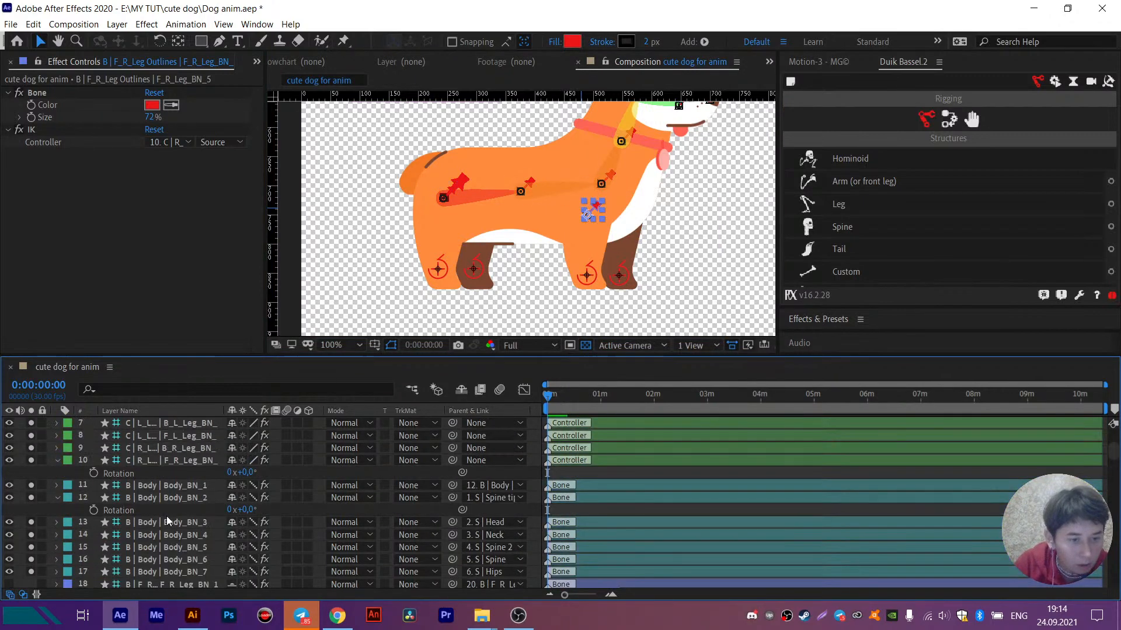
scroll(163, 513, down, 3)
scroll(163, 512, down, 8)
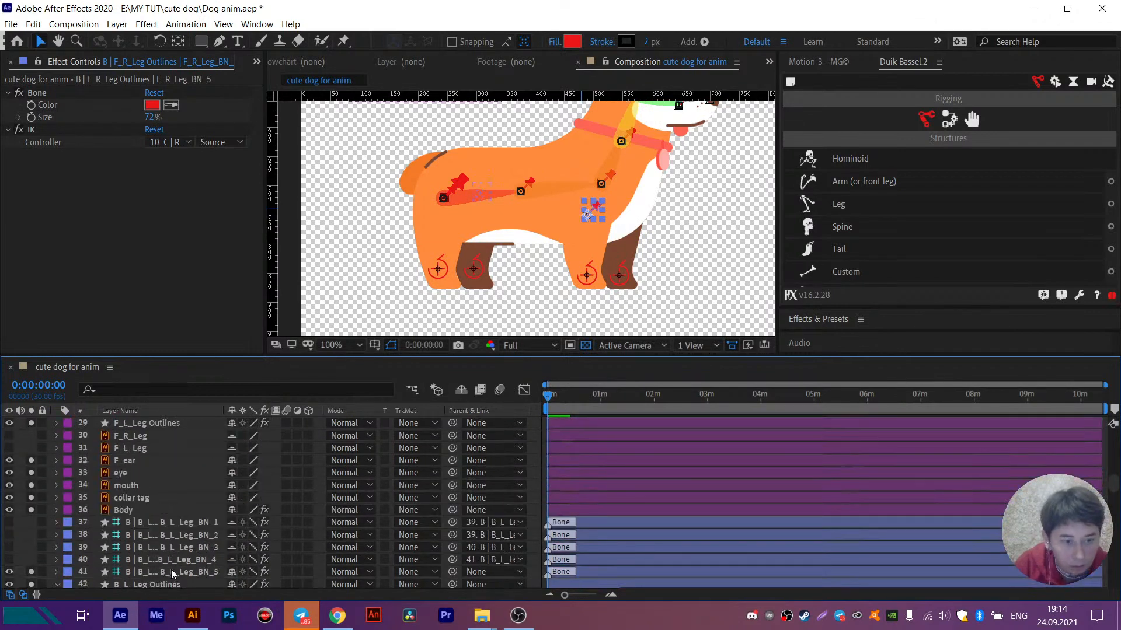
scroll(171, 569, down, 6)
scroll(171, 556, down, 5)
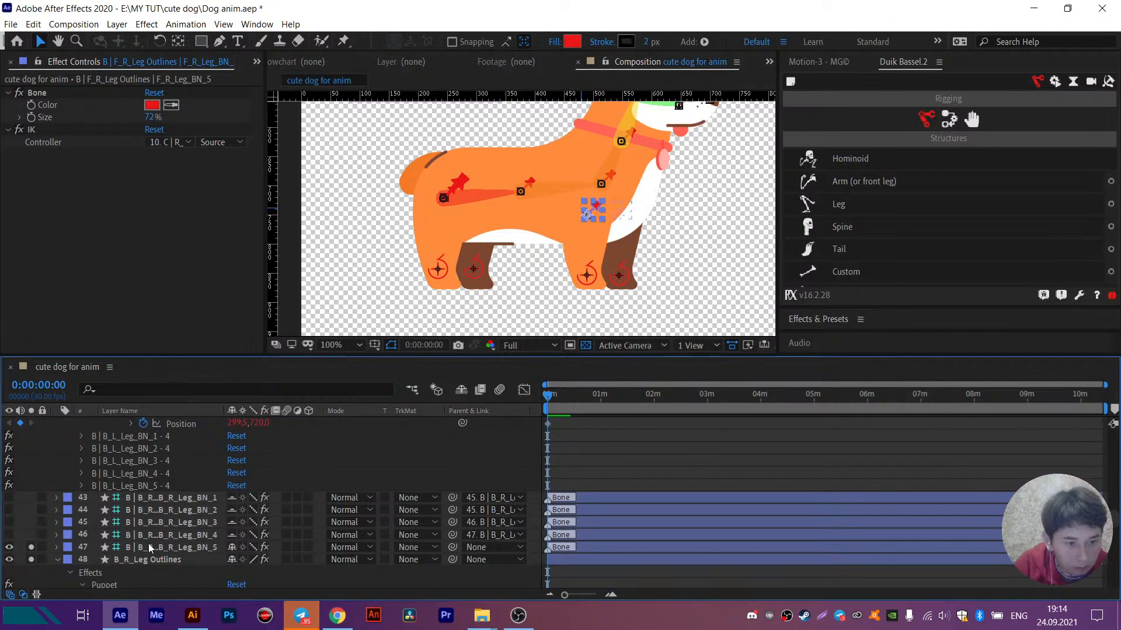
click(149, 546)
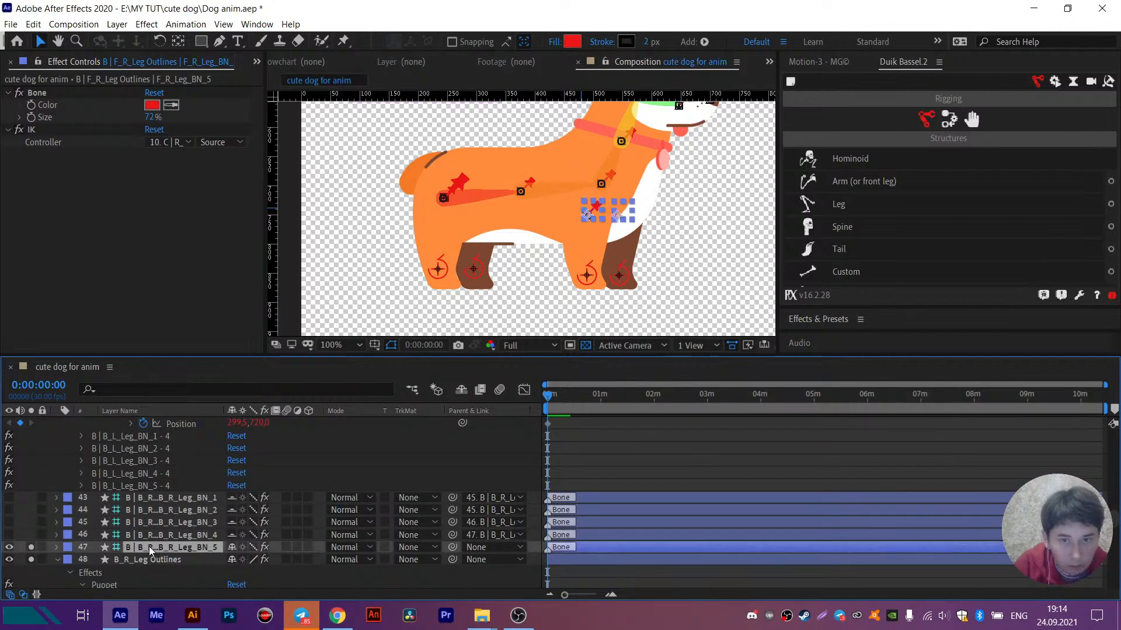
click(474, 546)
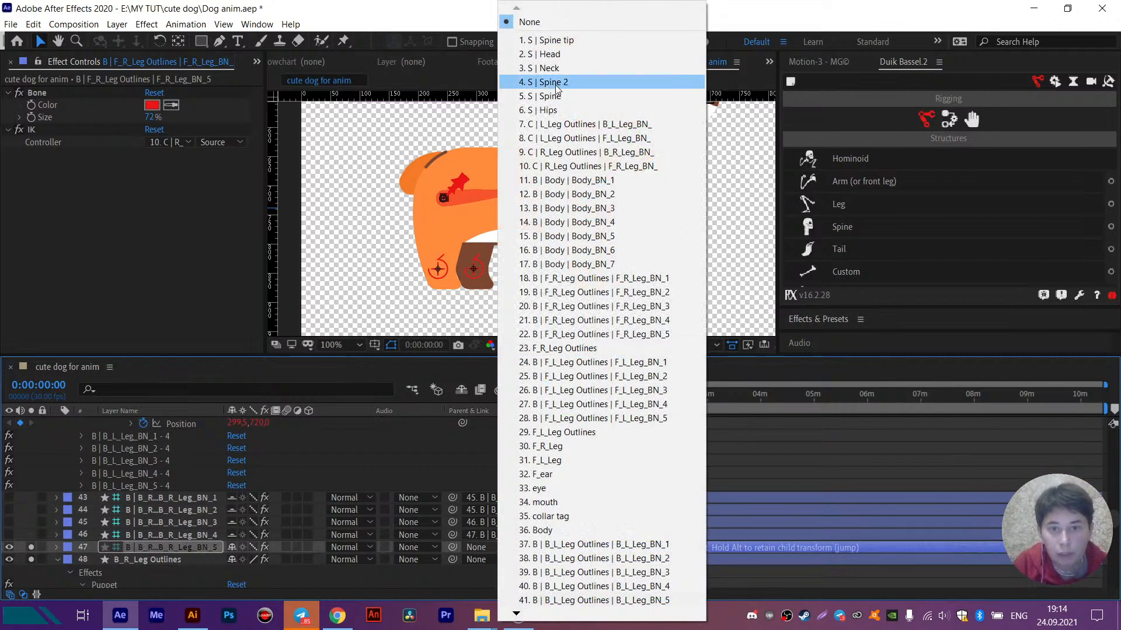
click(555, 82)
- Try rotating the S | Spine structure by about 14°, and undo the rotation
click(541, 186)
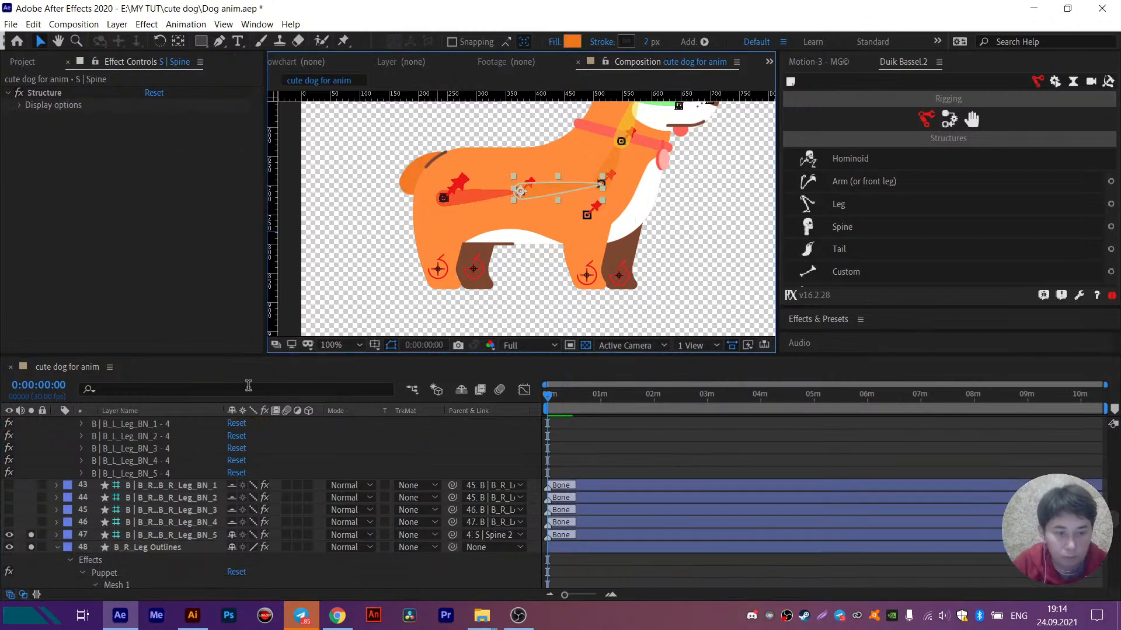
scroll(191, 478, up, 15)
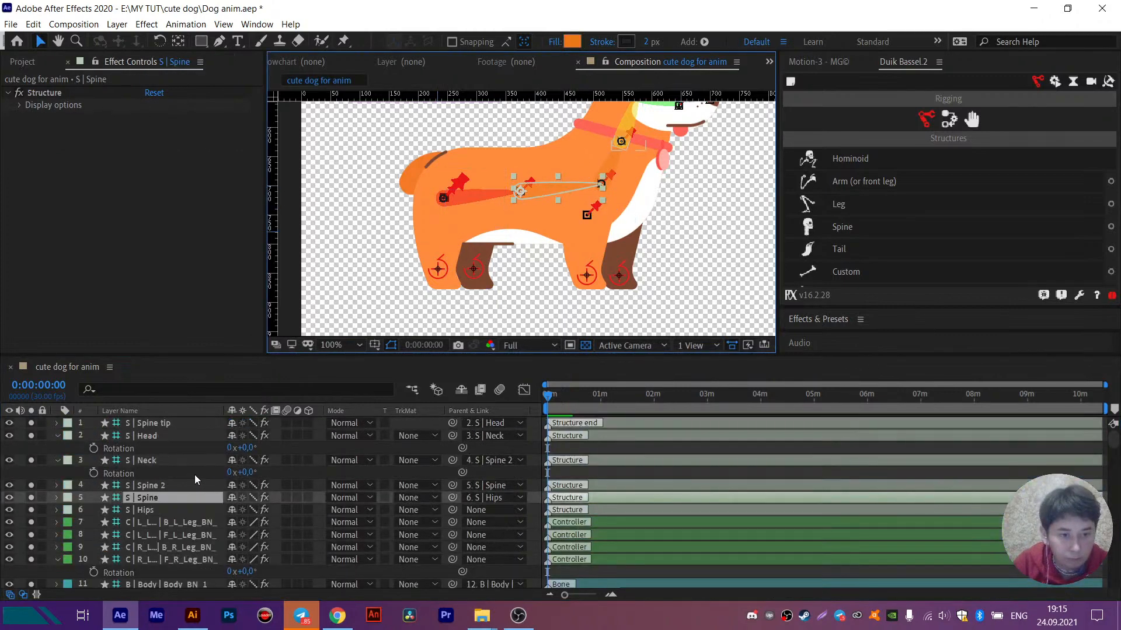
key(r)
drag(243, 511, 247, 511)
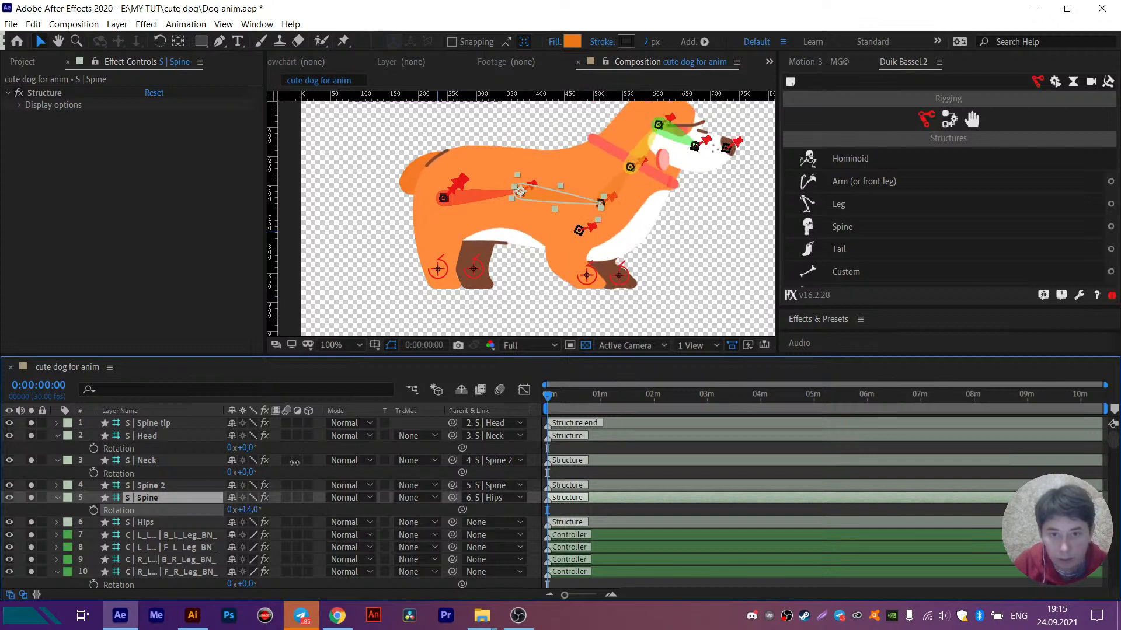
key(ctrl+z)
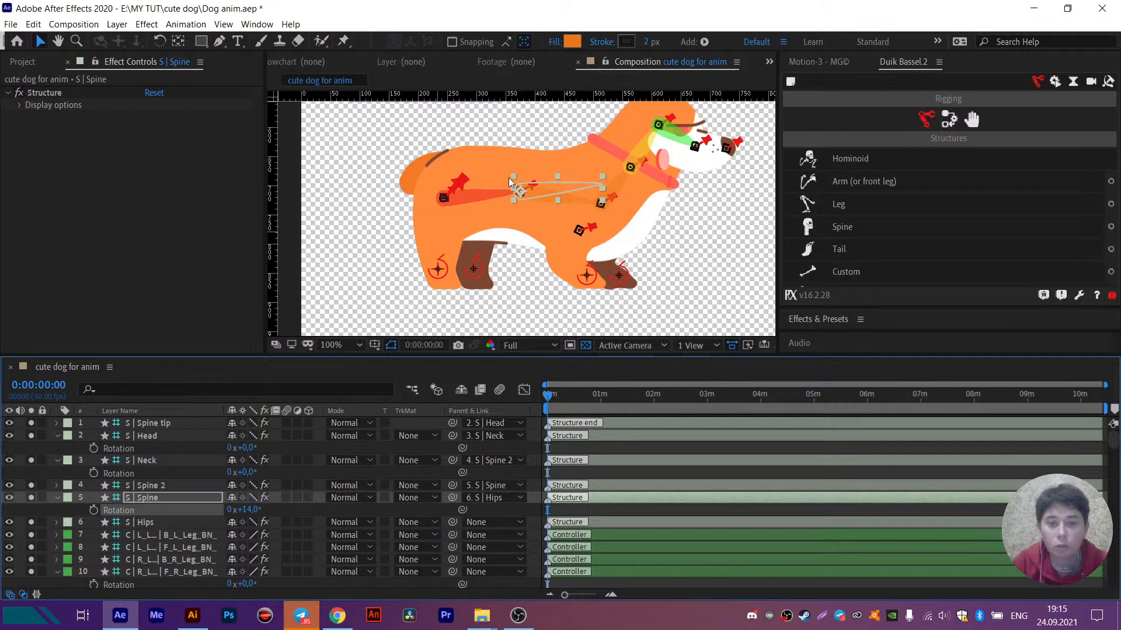
key(ctrl+z)
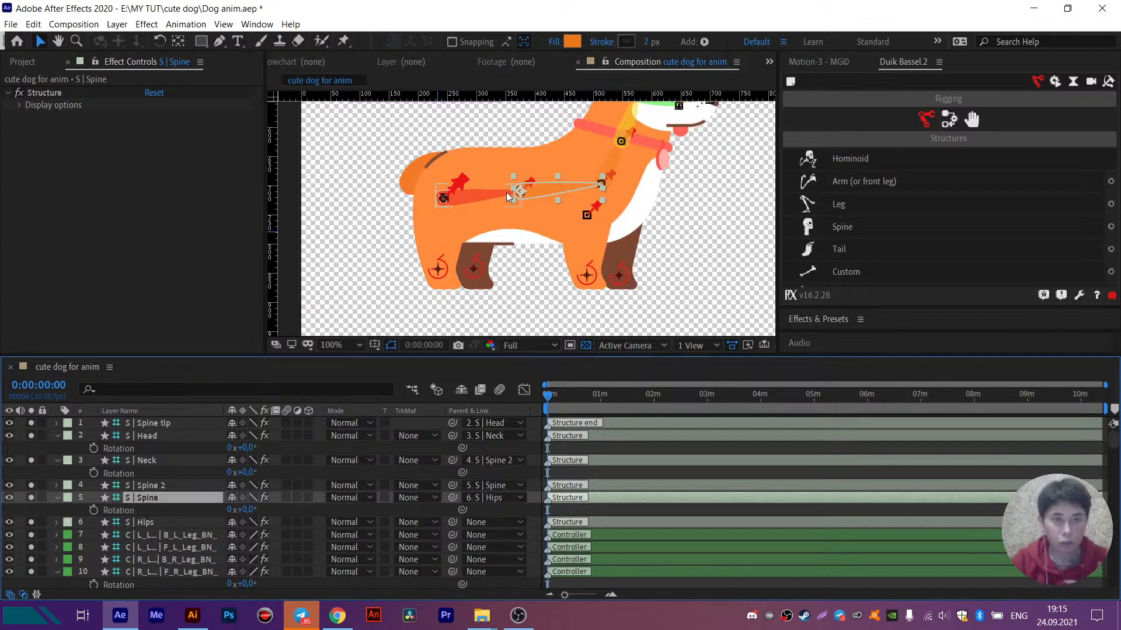
- Select the F_L_Leg_BN_5 and B_L_Leg_BN_5 bones together and parent them to the S | Hips structure
click(452, 193)
click(160, 539)
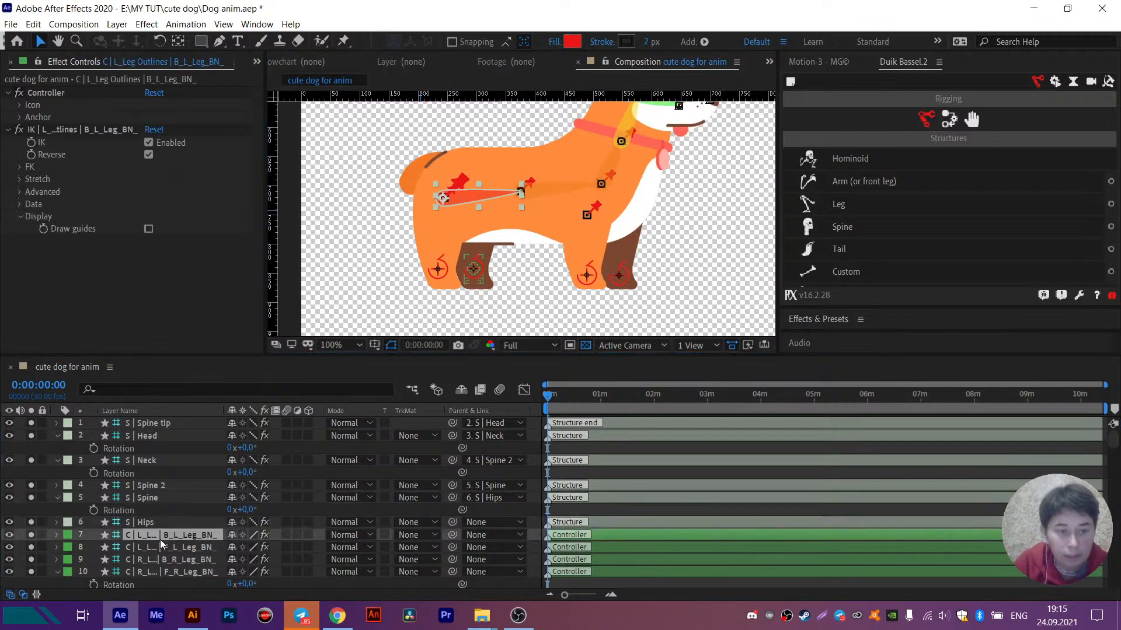
scroll(160, 539, down, 3)
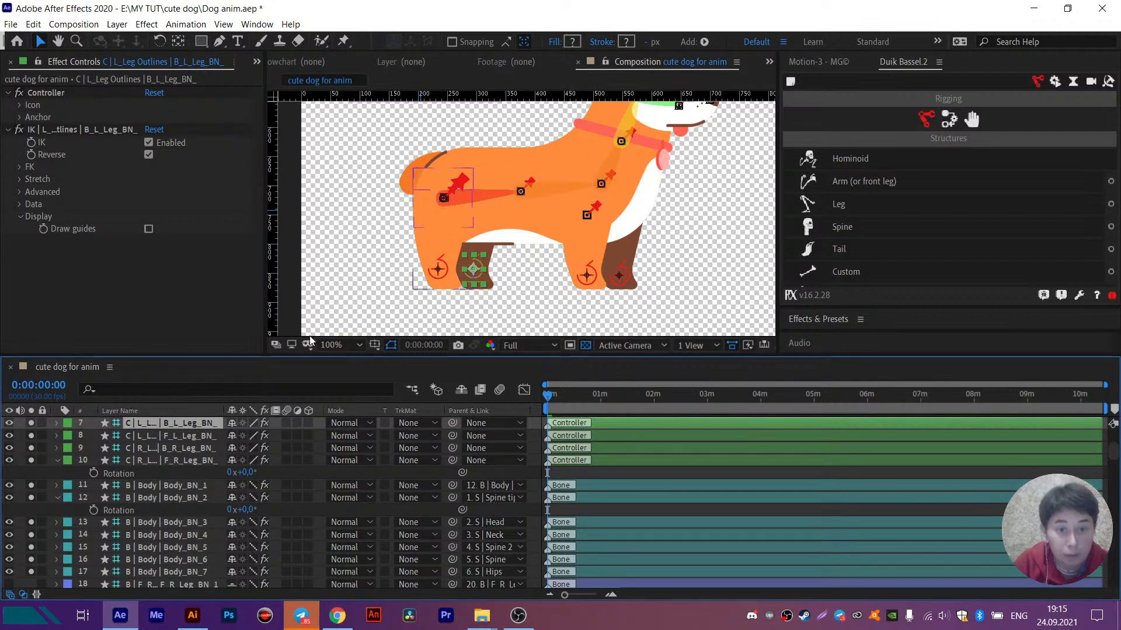
click(163, 573)
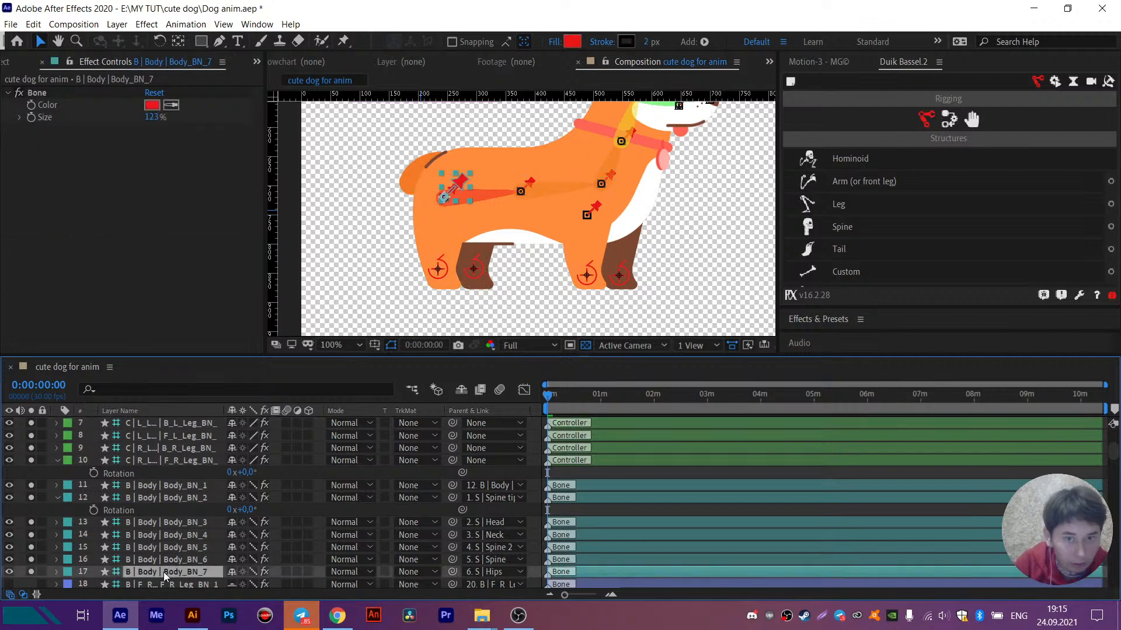
scroll(164, 572, down, 5)
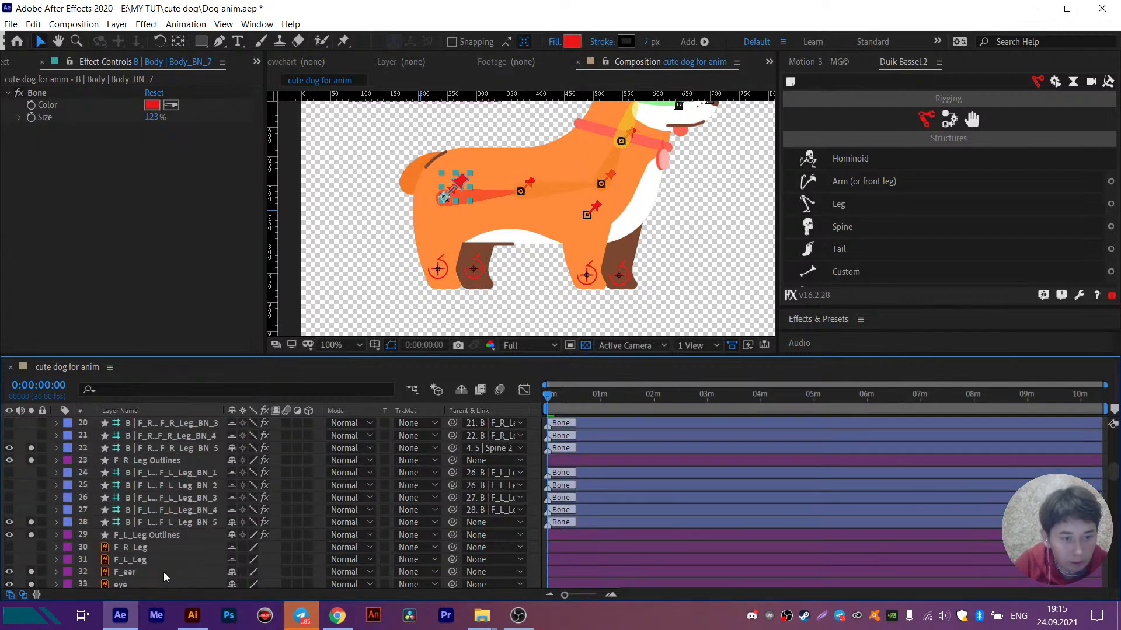
click(150, 522)
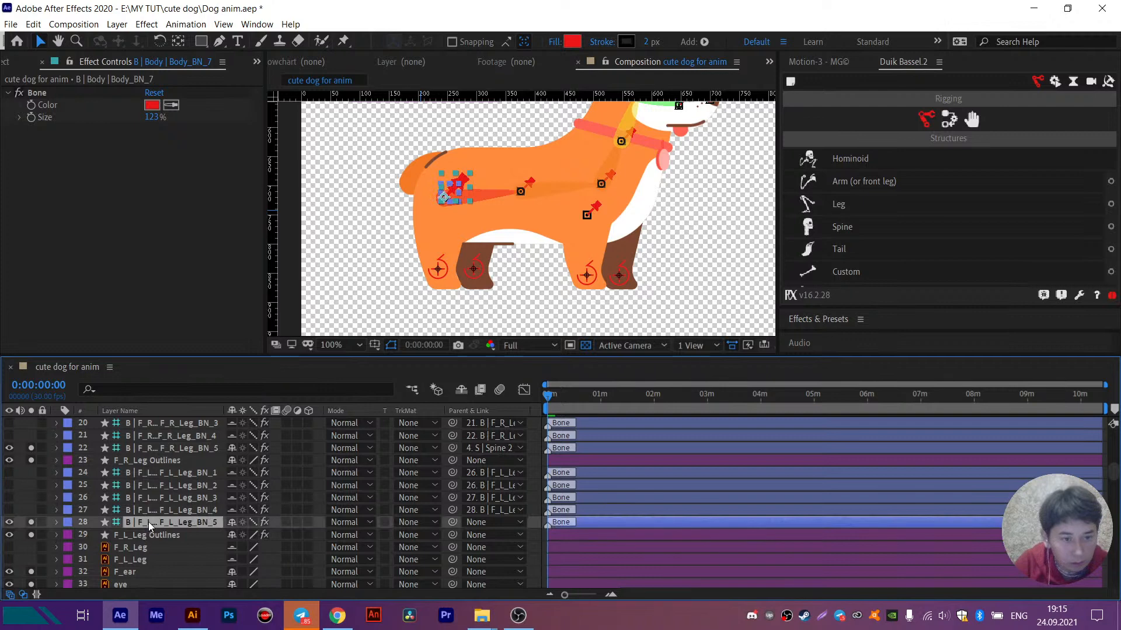
scroll(148, 521, down, 2)
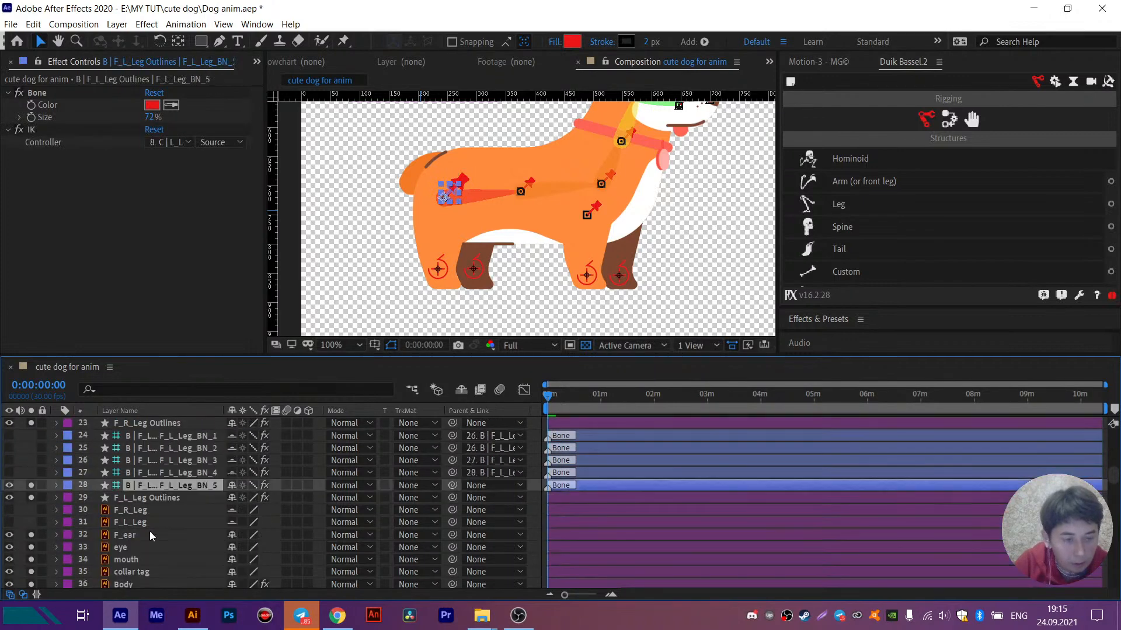
scroll(149, 532, down, 6)
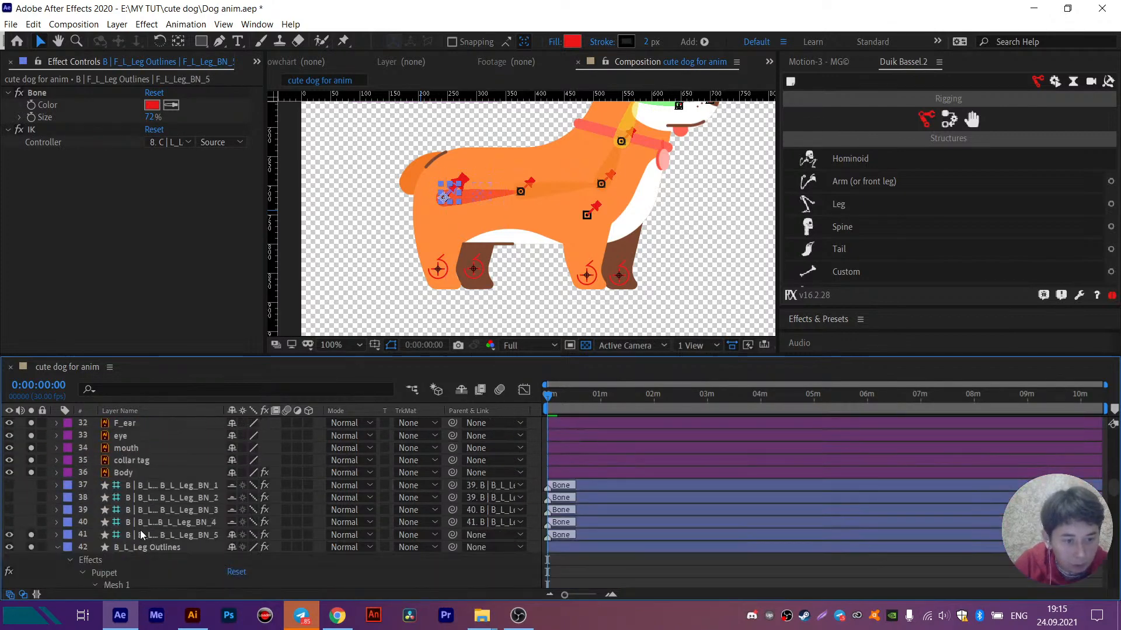
click(141, 534)
click(478, 535)
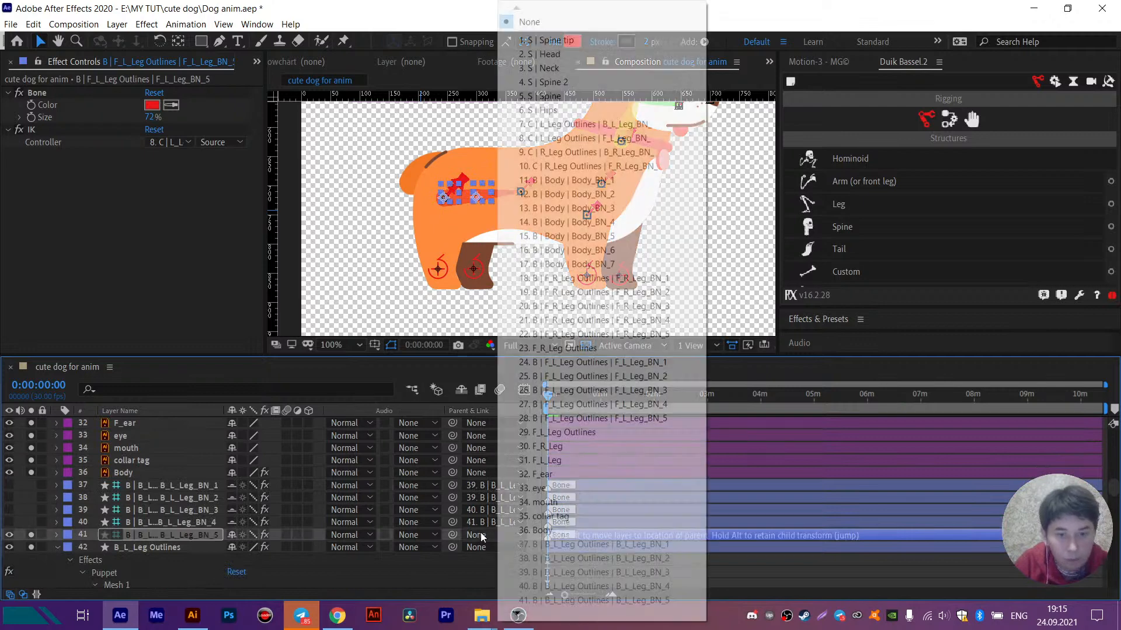
click(551, 110)
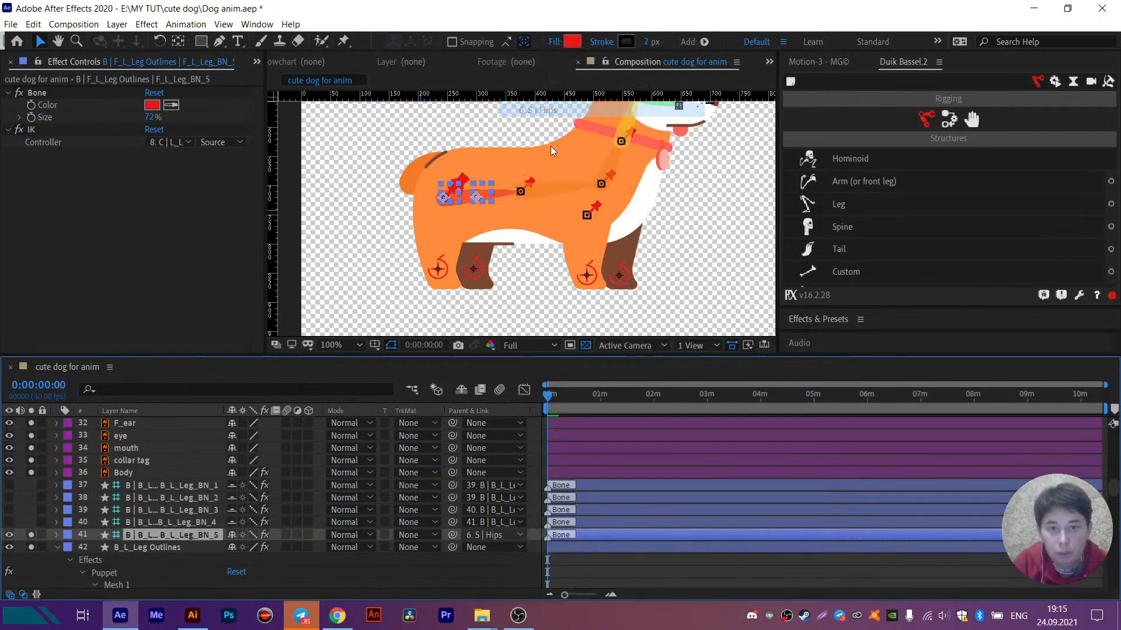
- Select the S | Hips structure and try moving it slightly to test the leg connections
click(500, 193)
mouse_move(503, 194)
mouse_down()
mouse_move(513, 191)
mouse_move(475, 197)
mouse_move(482, 210)
mouse_move(506, 202)
mouse_up()
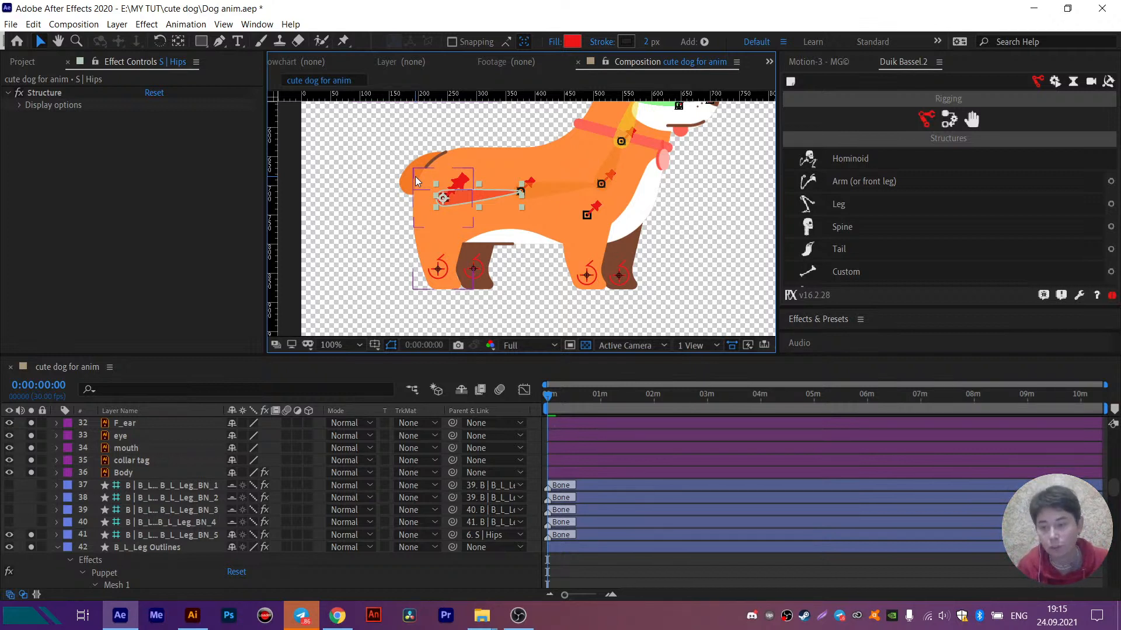
- Switch to OBS to check the live stream, minimize it and clear the selection in After Effects
click(521, 622)
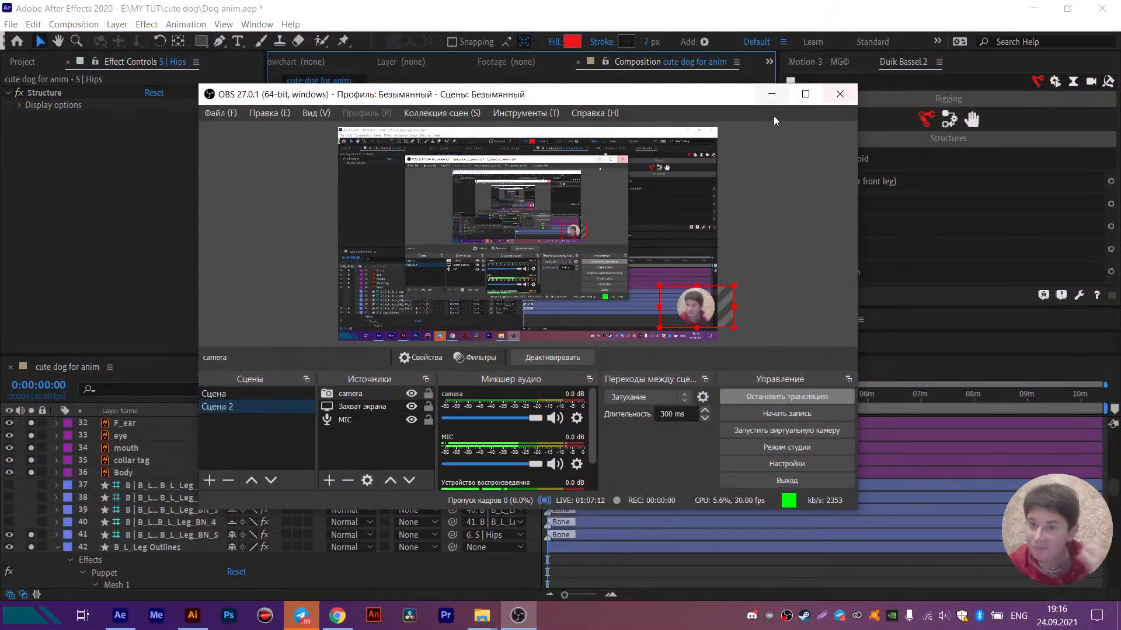
click(771, 96)
click(527, 570)
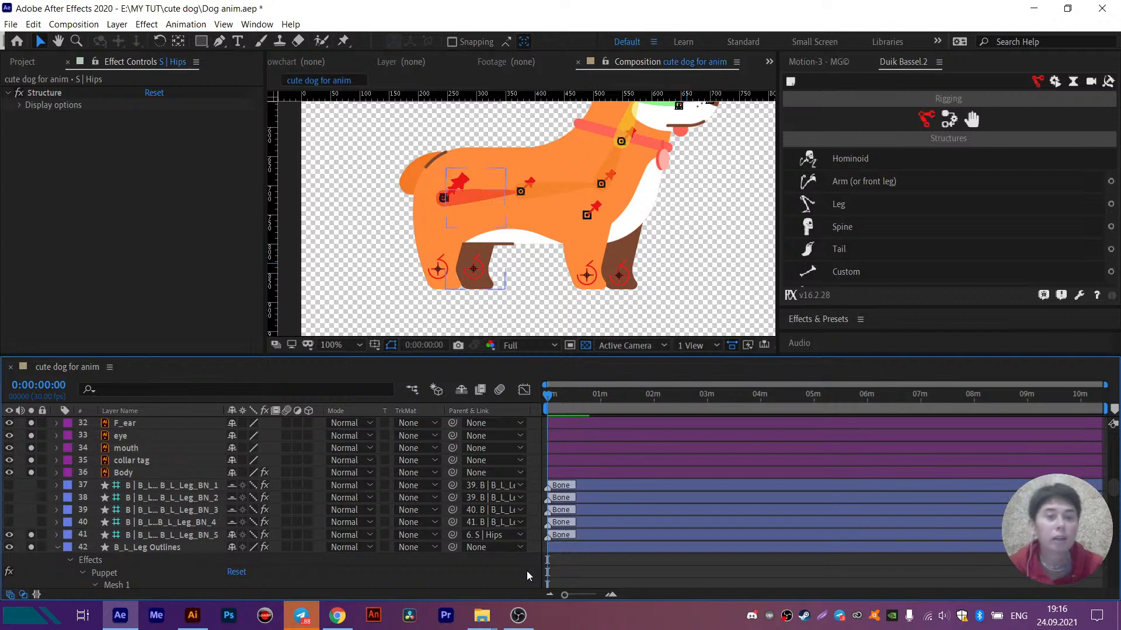
- Display the puppet mesh and pins of the B_L_Leg Outlines layer with the Puppet Position Pin Tool, and deselect the layer
click(90, 561)
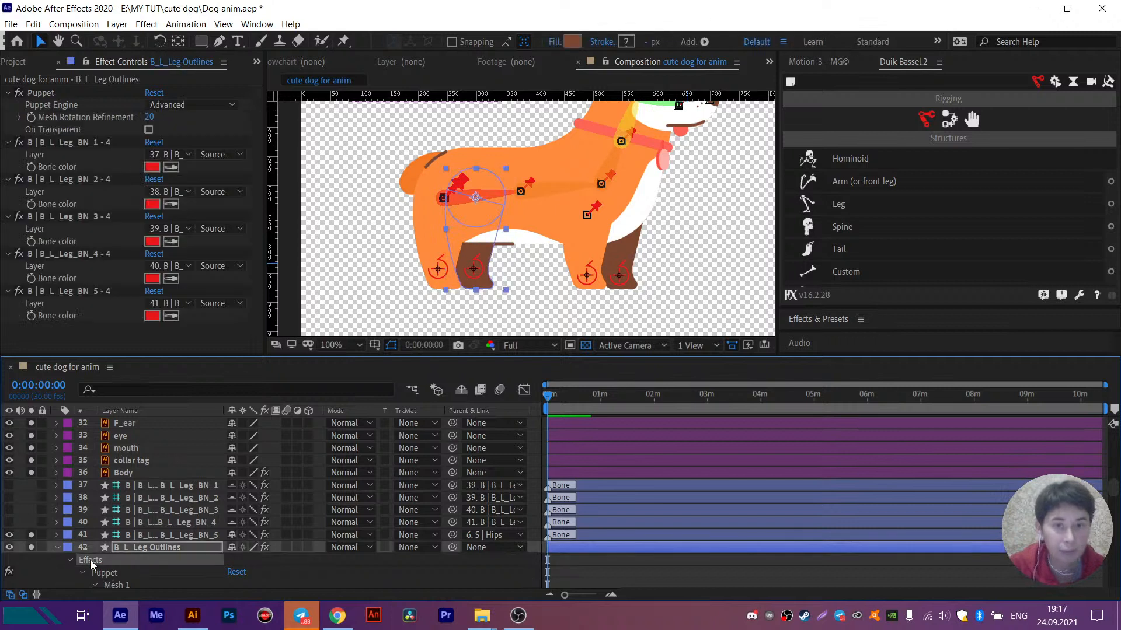
click(346, 43)
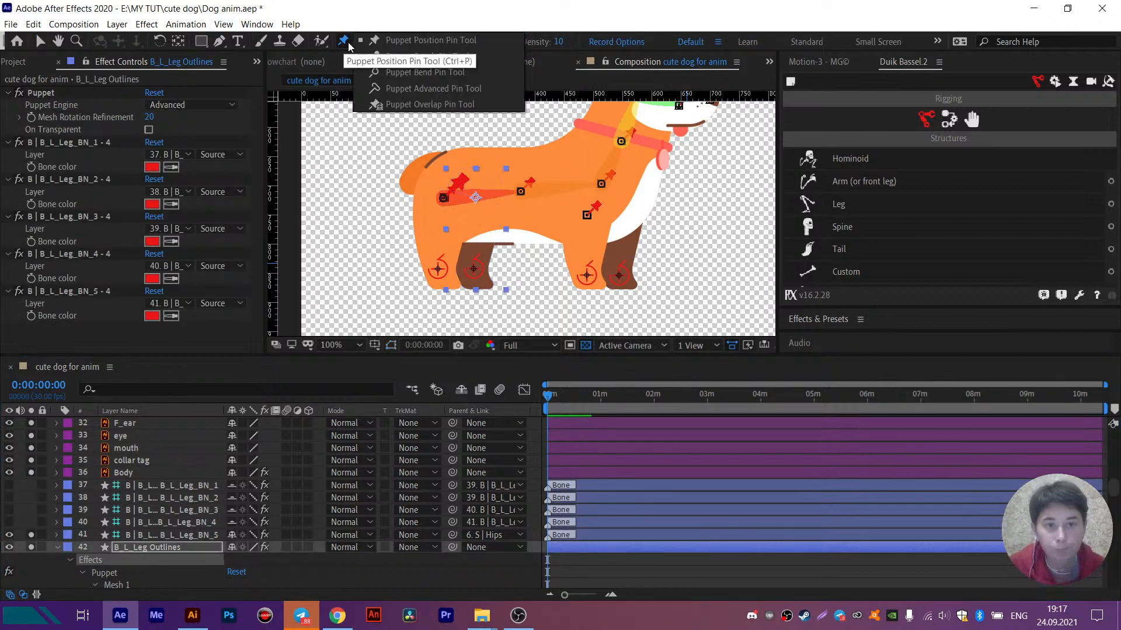
click(394, 41)
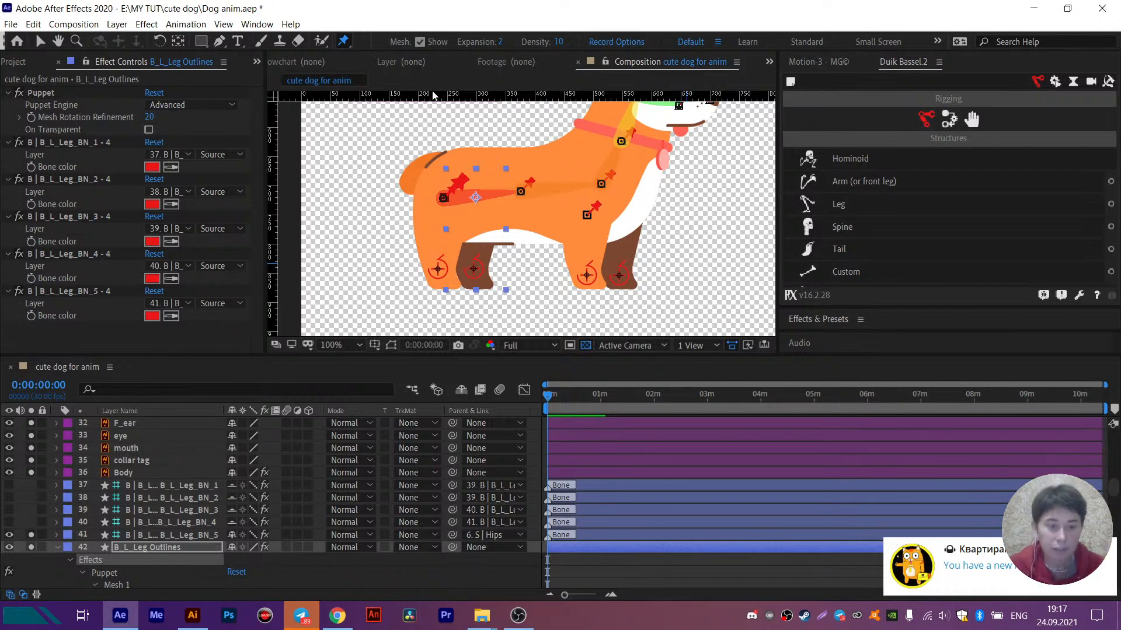
click(116, 585)
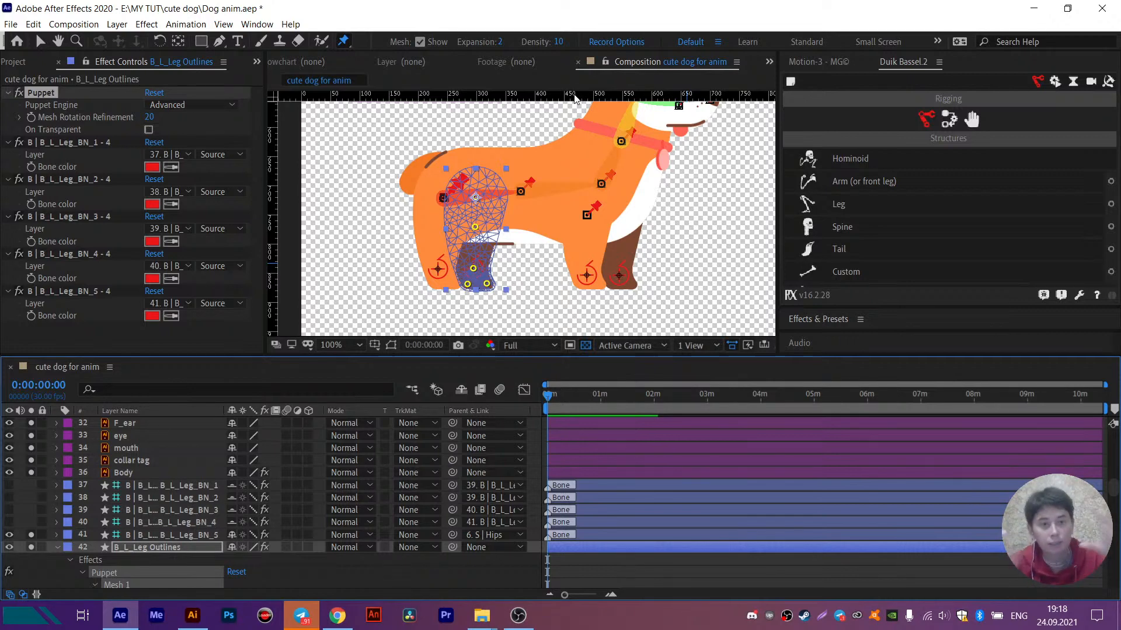
click(459, 575)
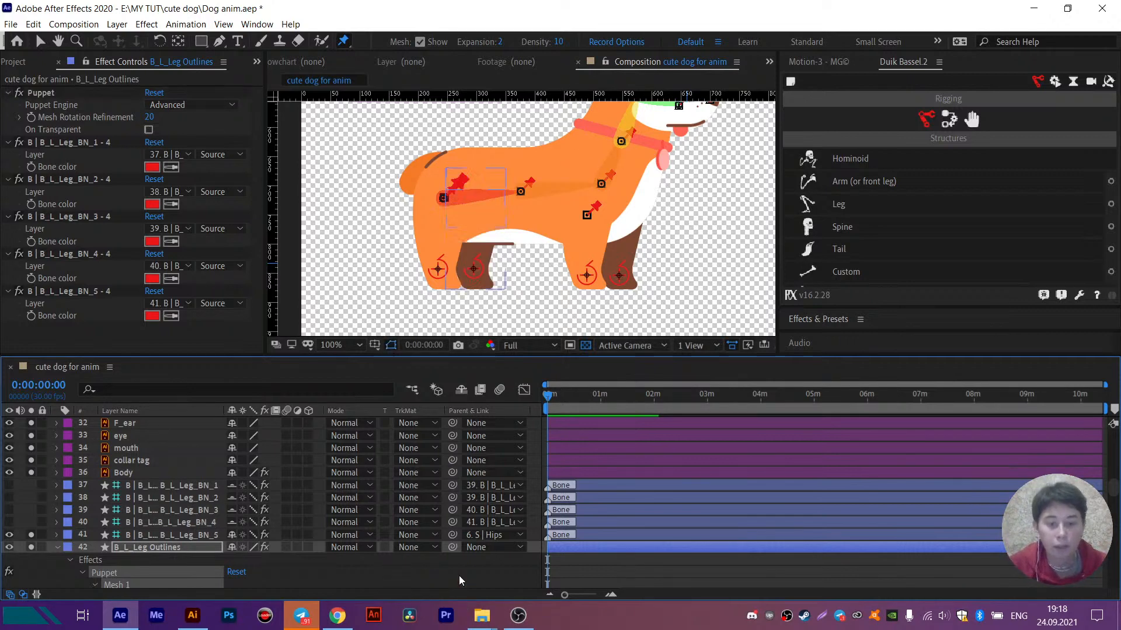
- Try moving the S | Hips structure backward and slightly down to test the whole rig, and undo the move
key(v)
click(478, 196)
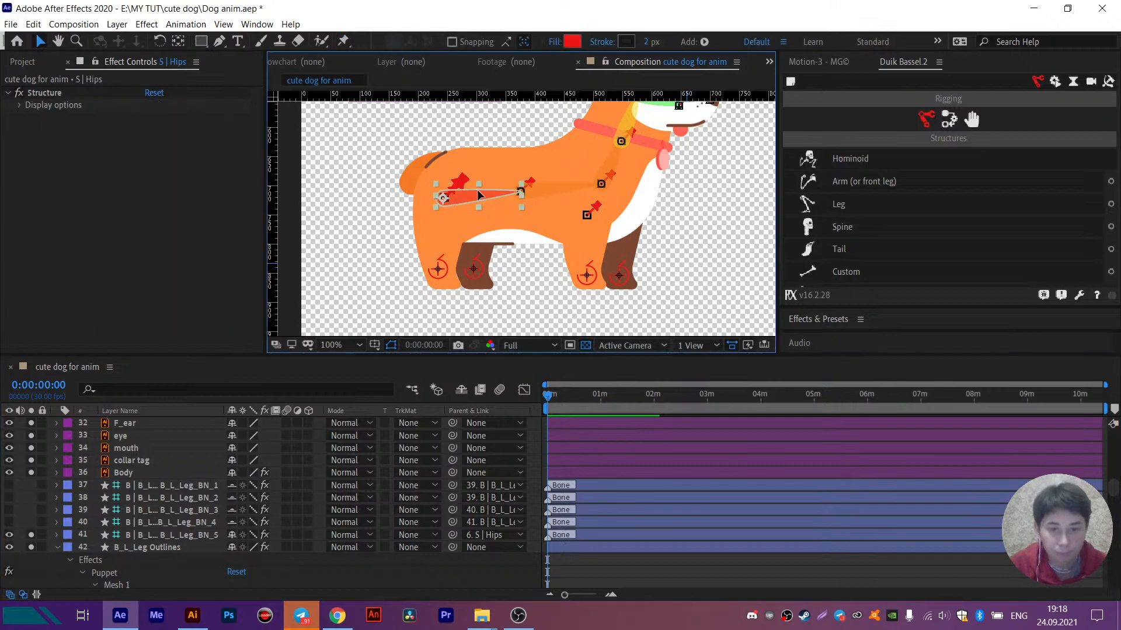
drag(478, 192, 418, 206)
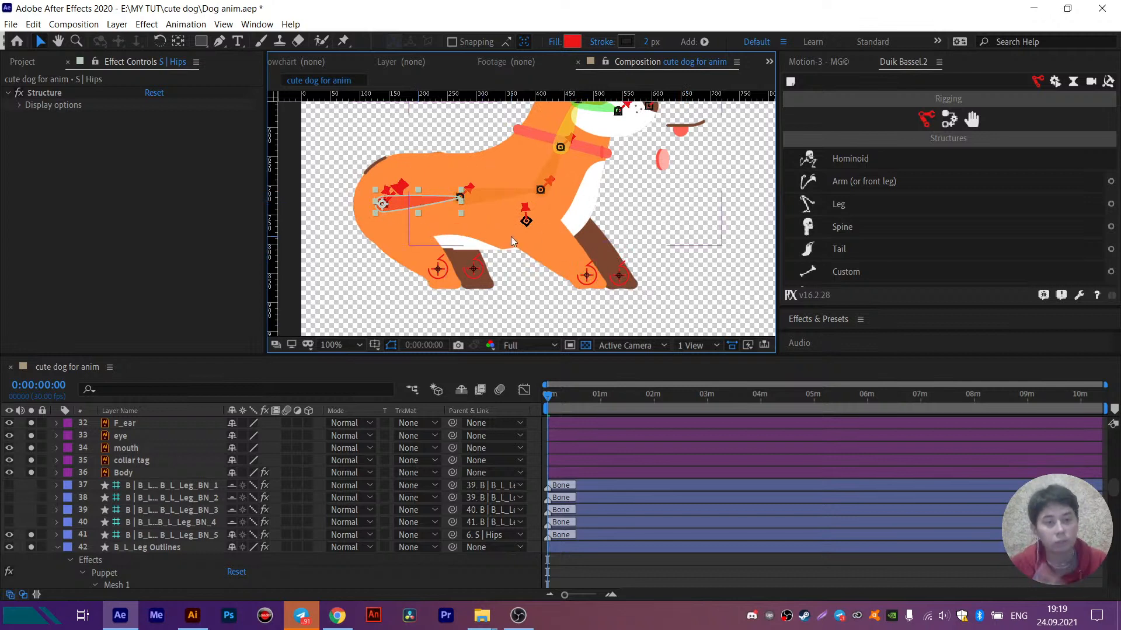
key(ctrl+z)
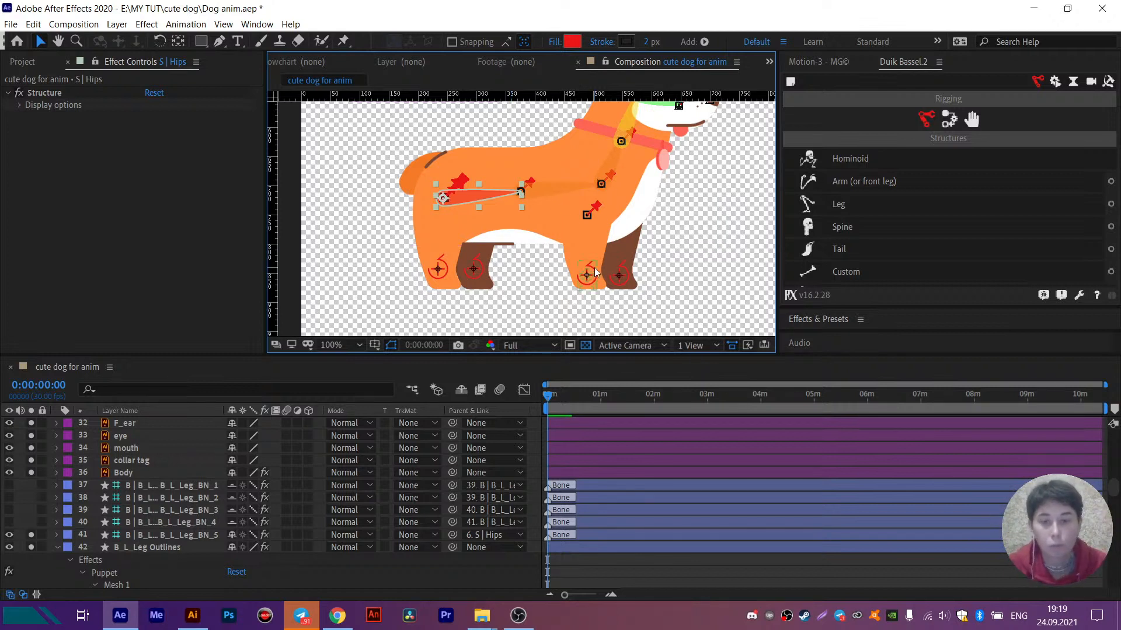
- Parent both ear layers, the eye and the mouth to the S | Head structure, leaving out the collar tag
drag(670, 184, 620, 281)
click(576, 158)
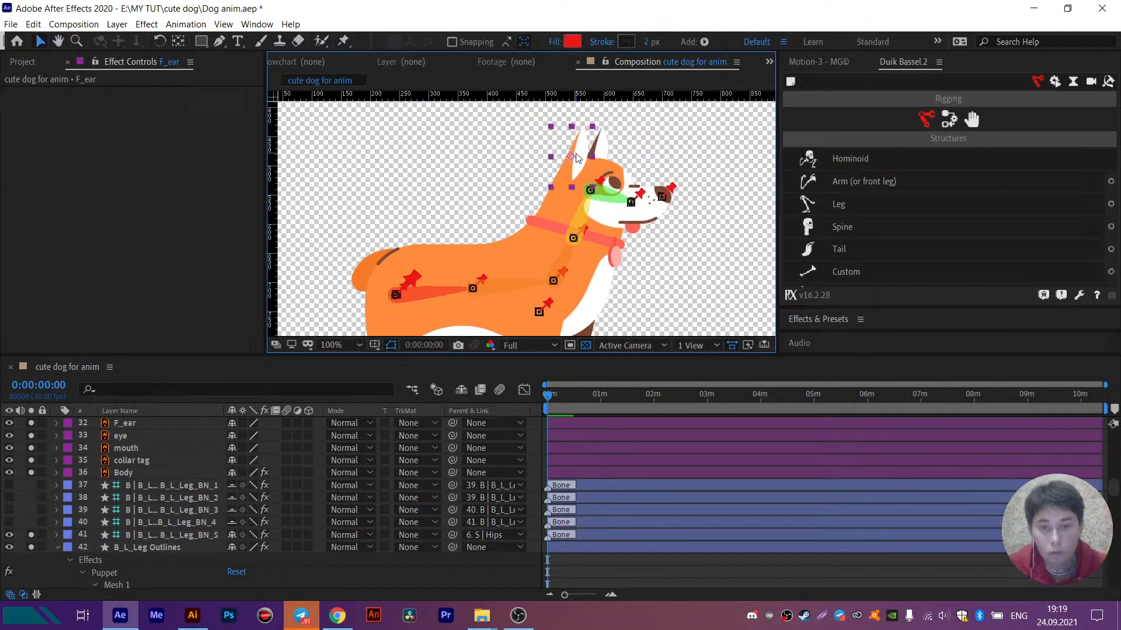
click(607, 202)
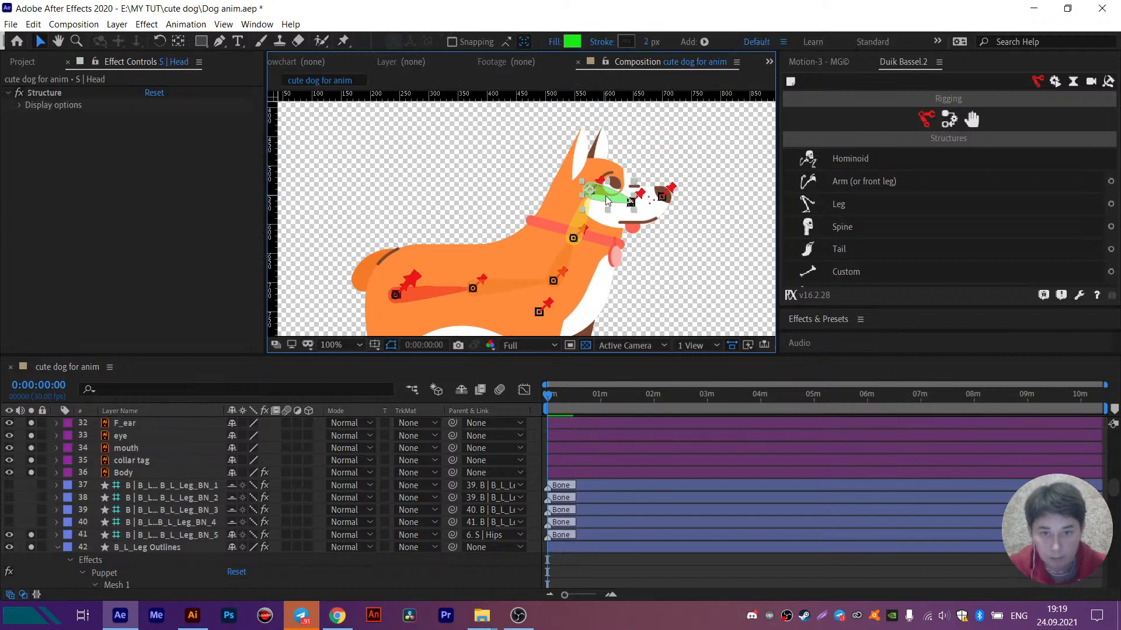
click(581, 156)
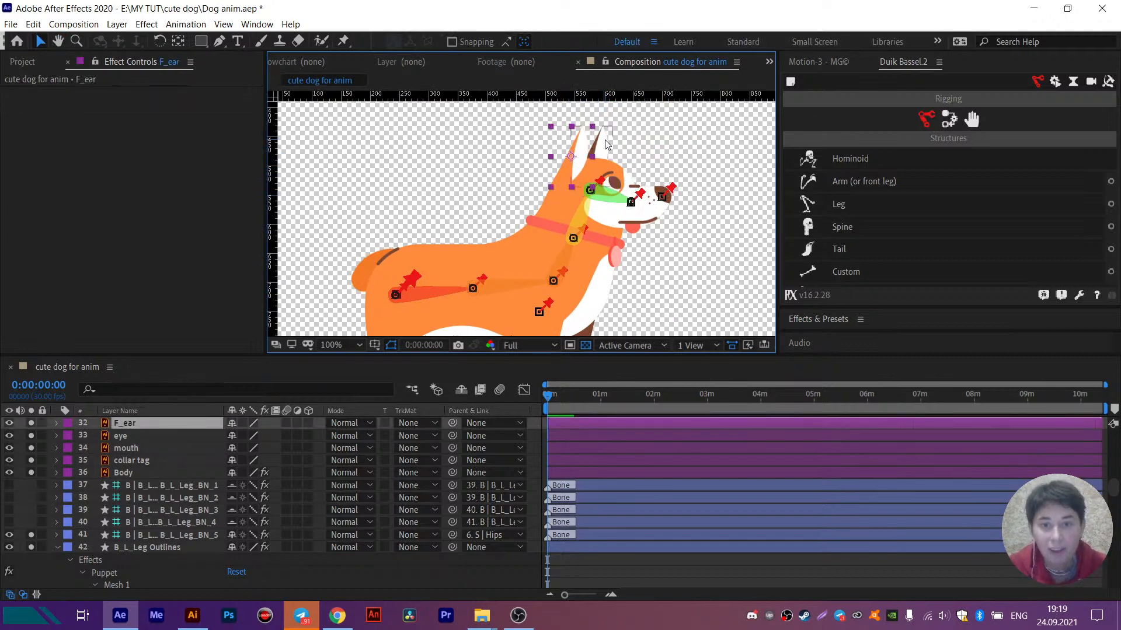
scroll(128, 474, up, 2)
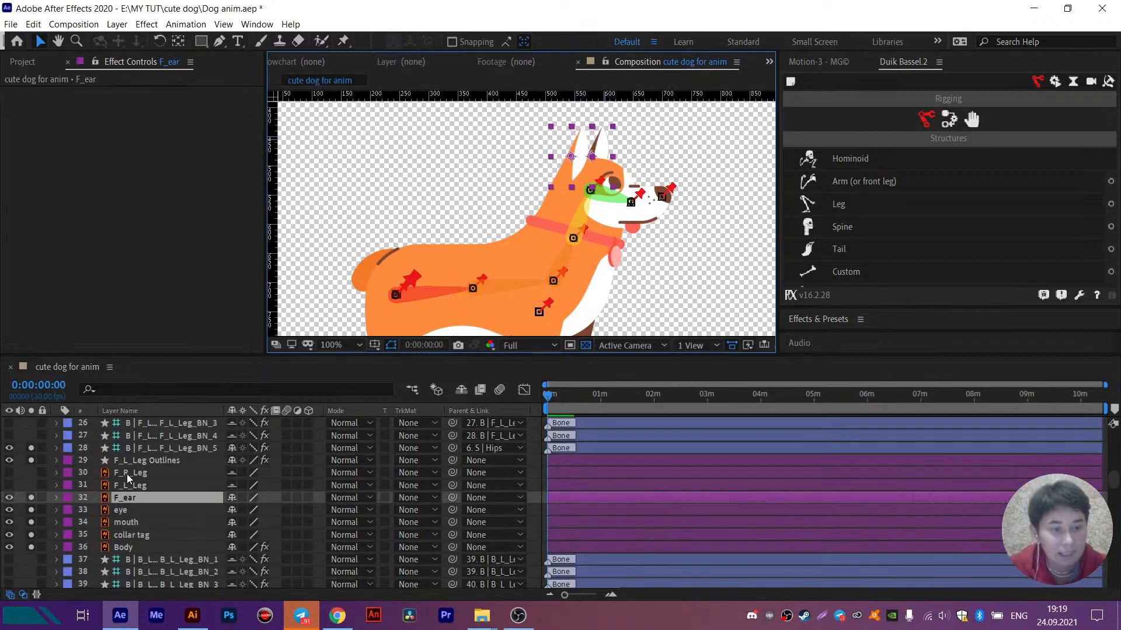
ctrl+click(125, 509)
ctrl+click(128, 522)
ctrl+click(131, 535)
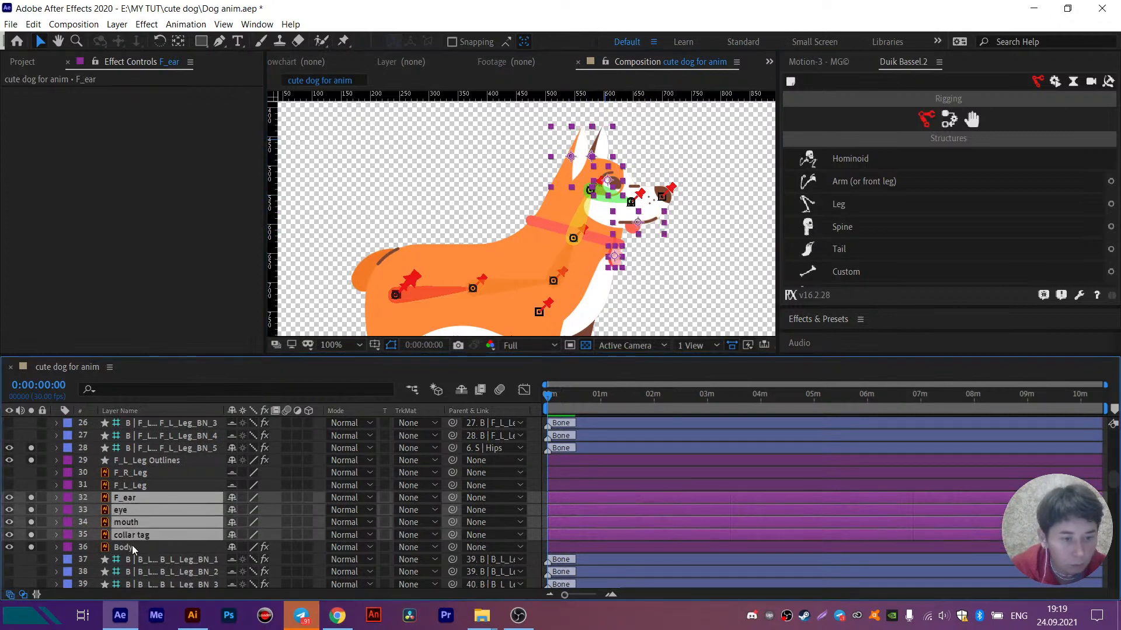
ctrl+click(133, 536)
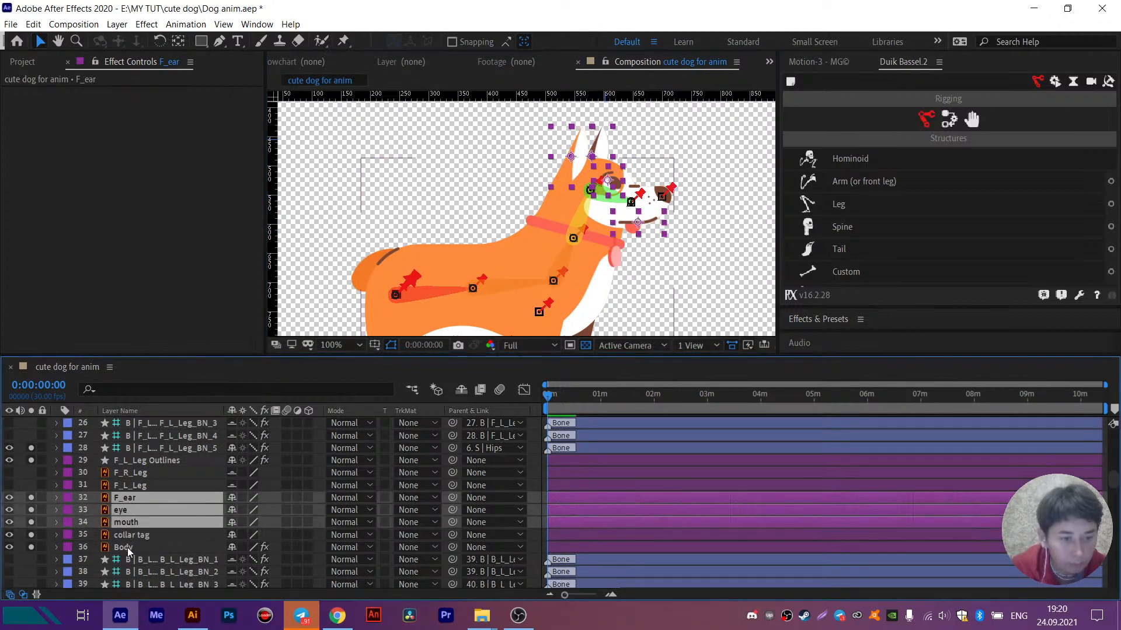
click(489, 498)
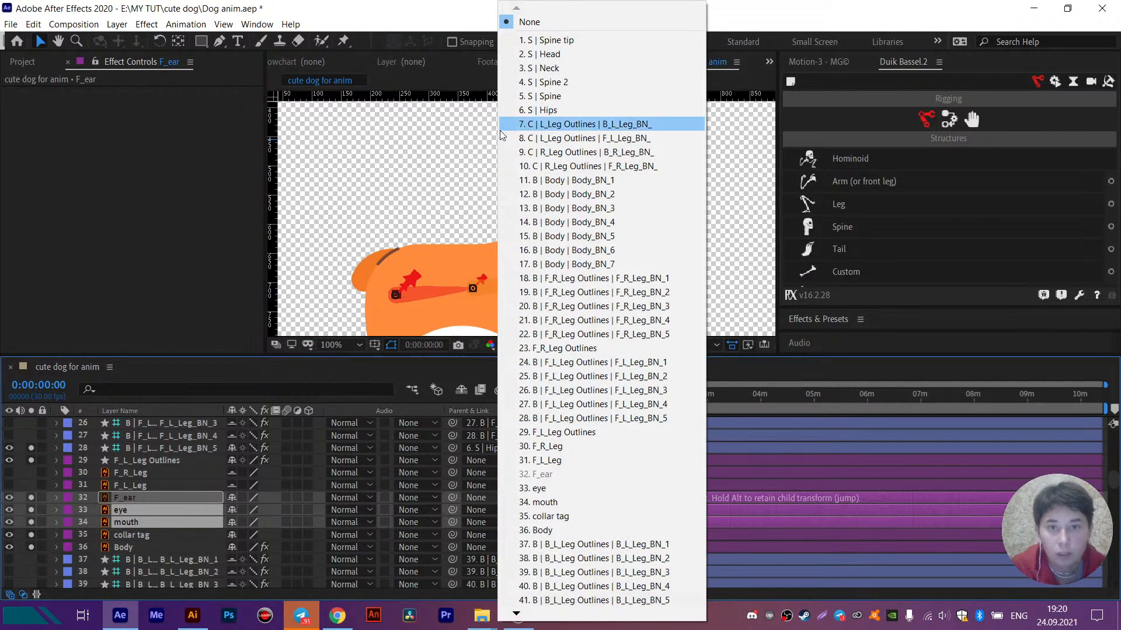
click(550, 55)
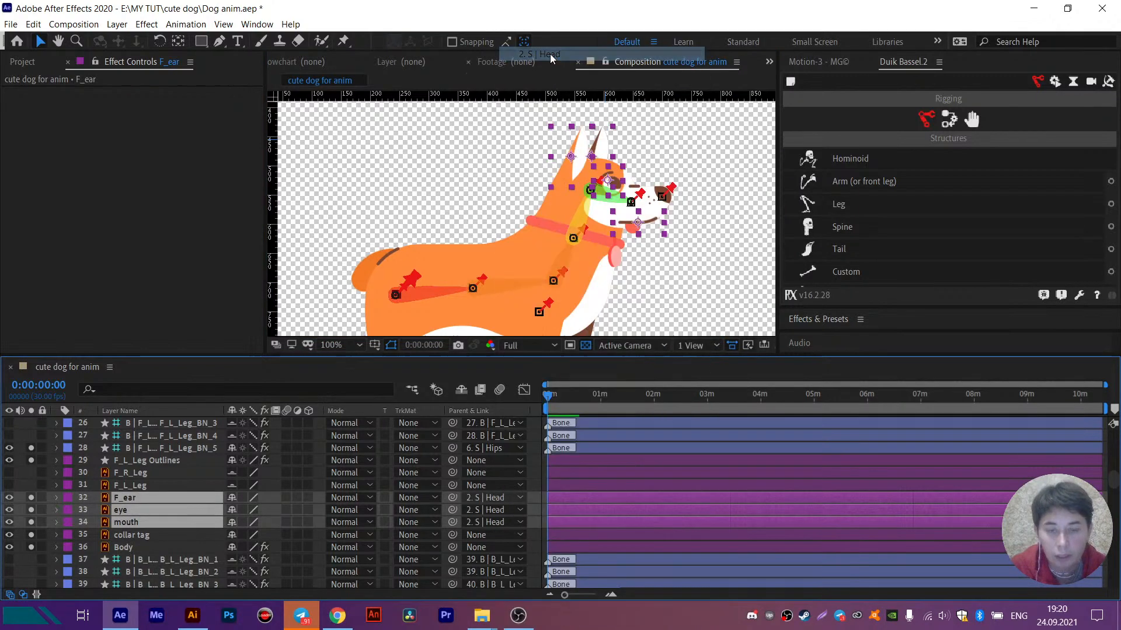
- Try rotating the S | Head structure to -21° to test the attached head details, and undo the rotation
scroll(145, 474, up, 10)
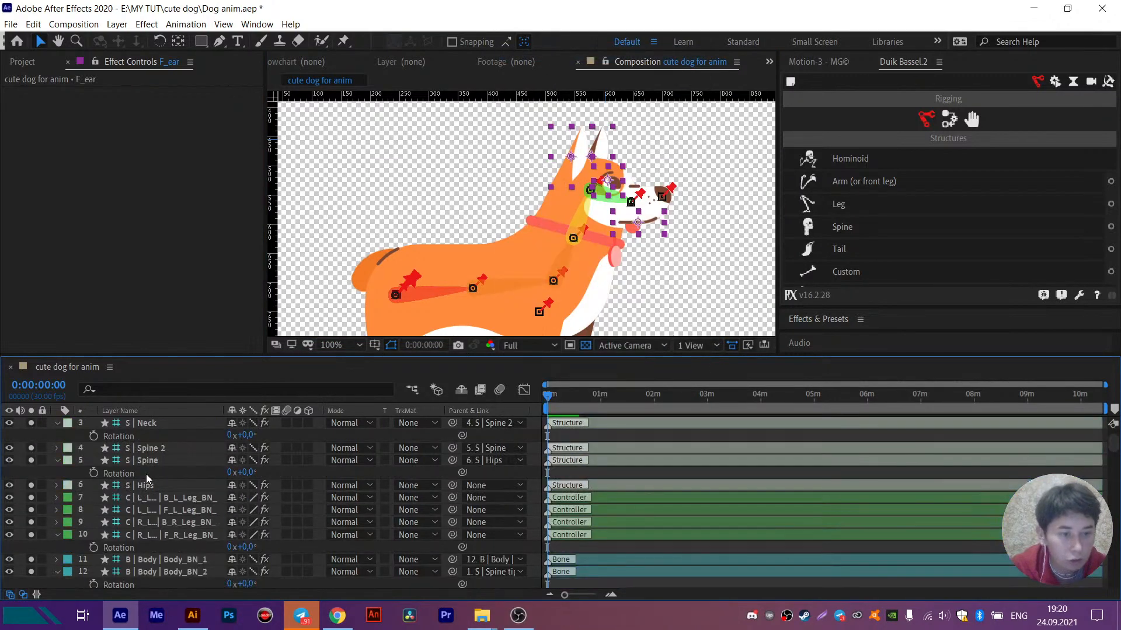
click(155, 435)
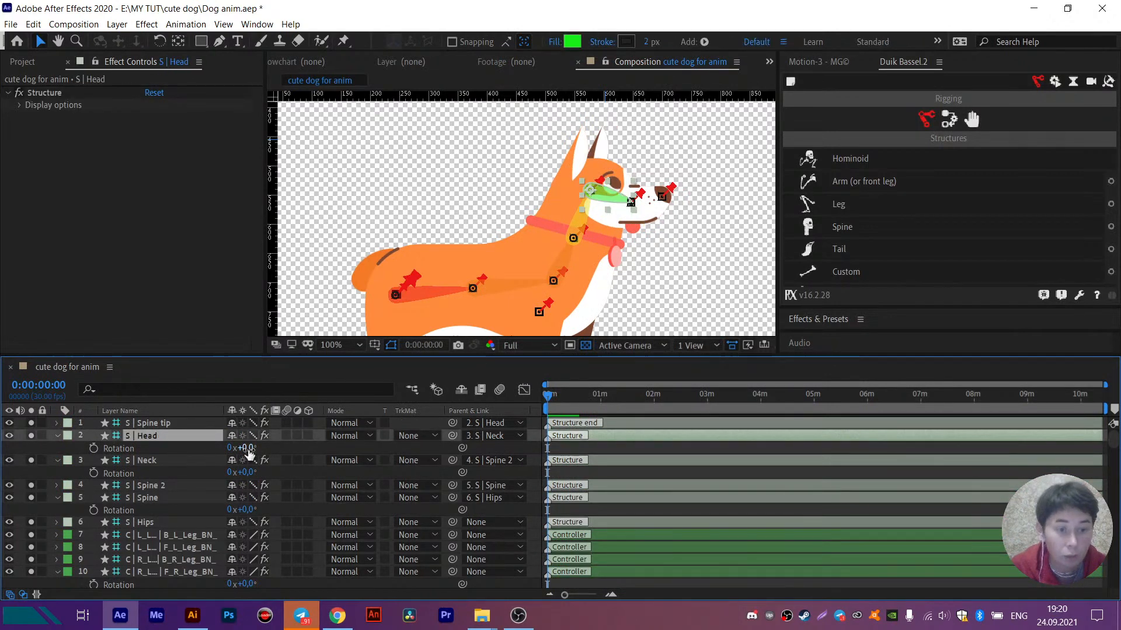
mouse_move(249, 450)
mouse_down()
mouse_move(235, 454)
mouse_move(248, 460)
mouse_move(232, 454)
mouse_up()
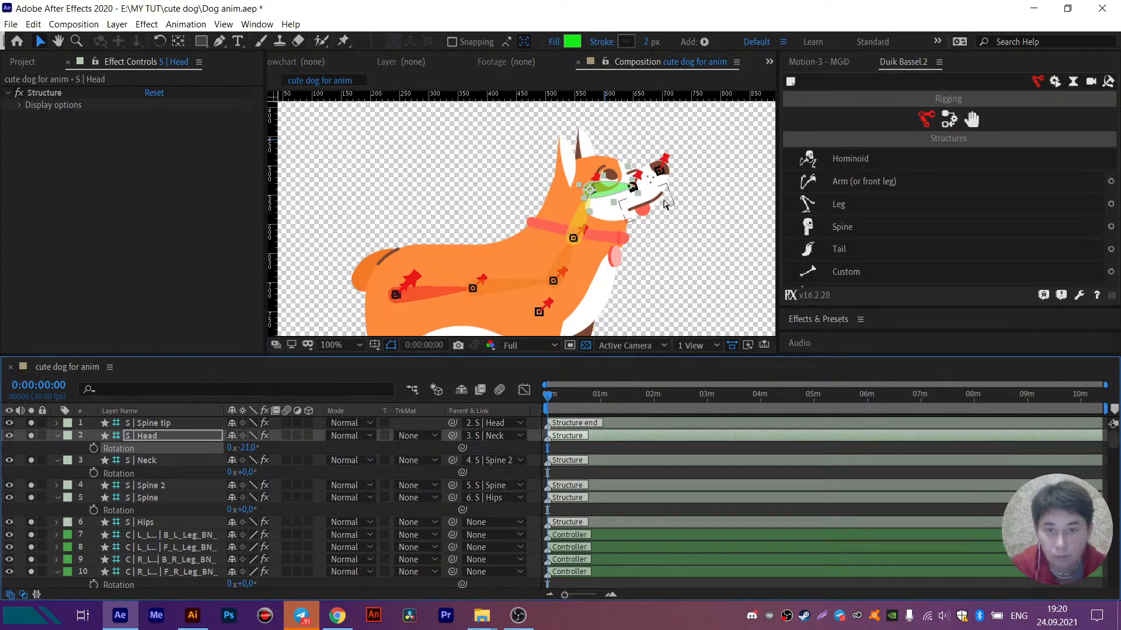
key(ctrl+z)
- Parent the collar tag layer to the S | Neck structure
click(615, 258)
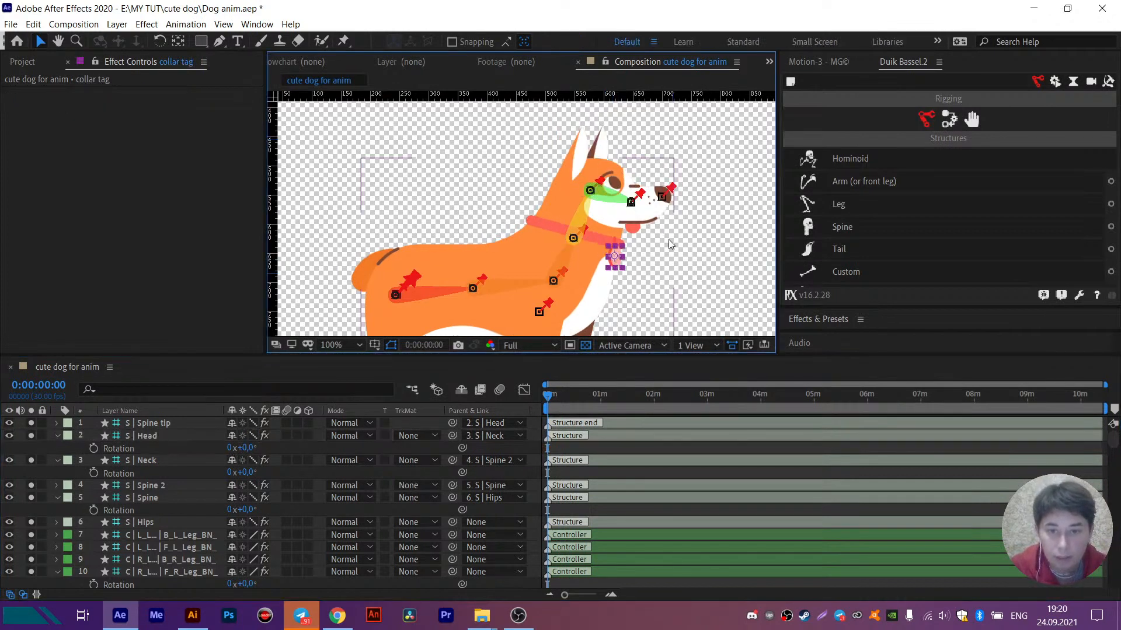
scroll(189, 524, down, 10)
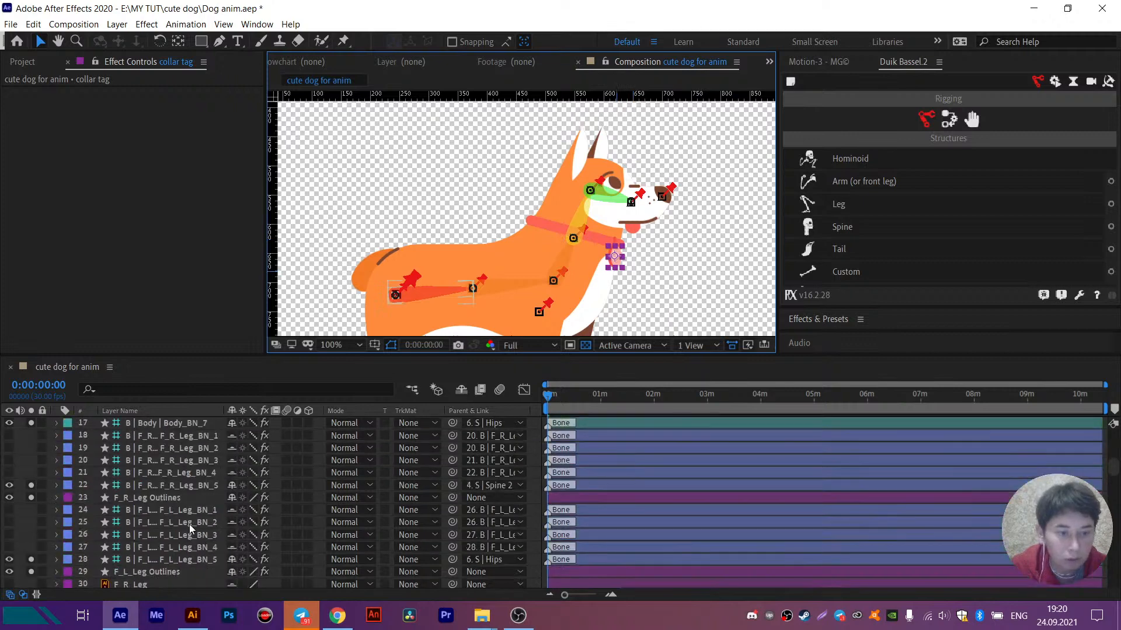
click(474, 498)
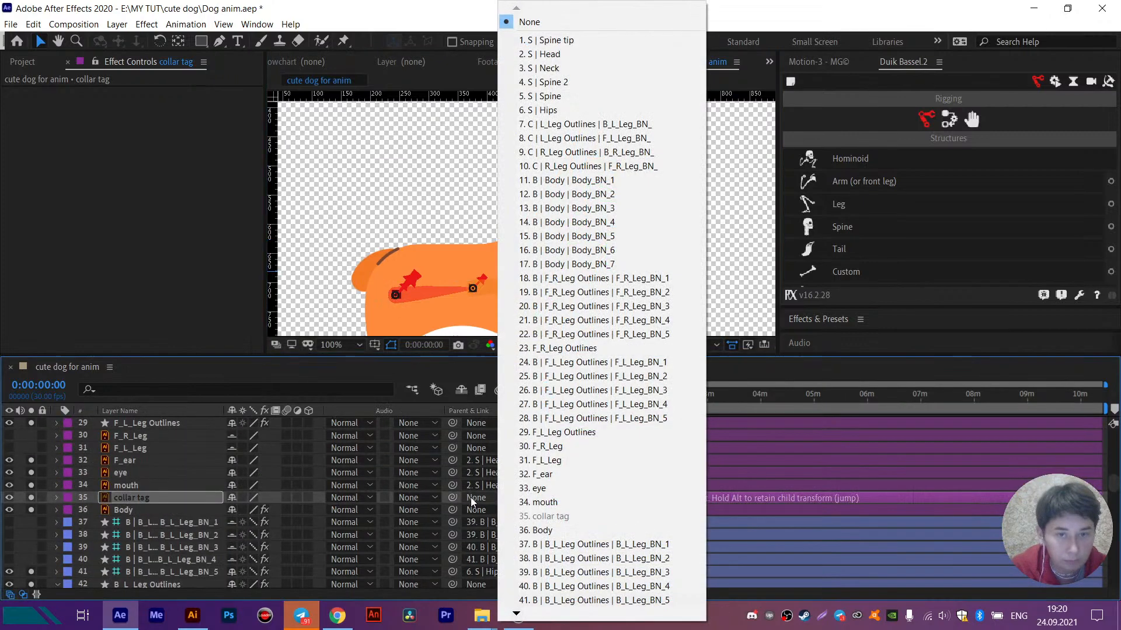
click(559, 96)
- Try rotating the S | Neck structure and turning the S | Head structure to -10°, undoing each test rotation
scroll(156, 485, up, 10)
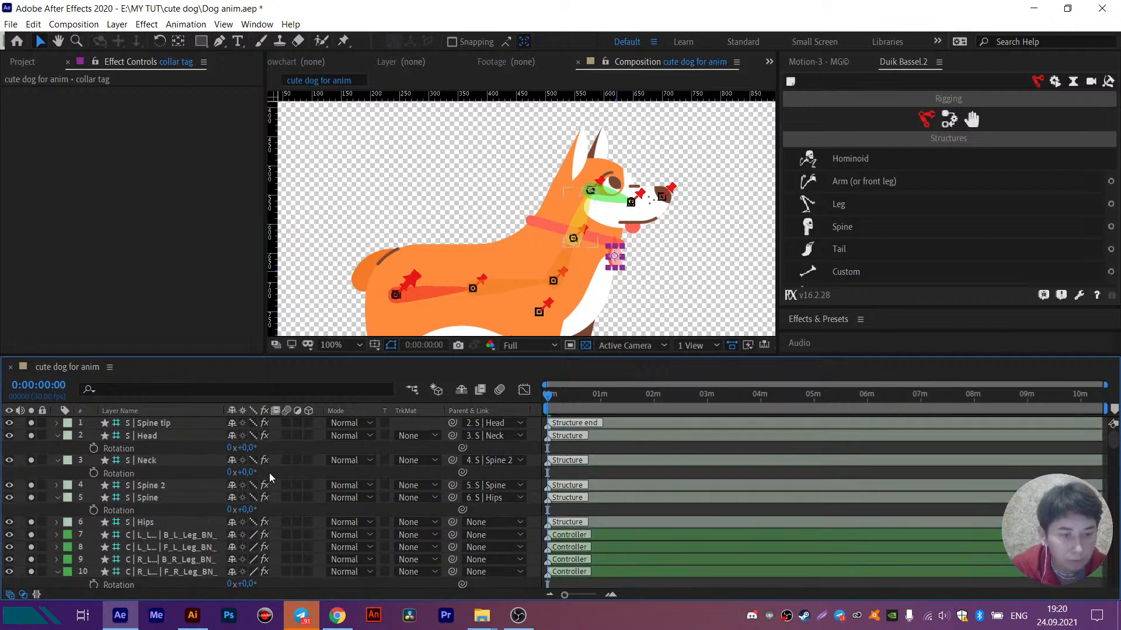
click(239, 472)
mouse_move(239, 473)
mouse_down()
mouse_move(256, 473)
mouse_move(244, 452)
mouse_up()
key(ctrl+z)
click(159, 438)
scroll(645, 244, up, 2)
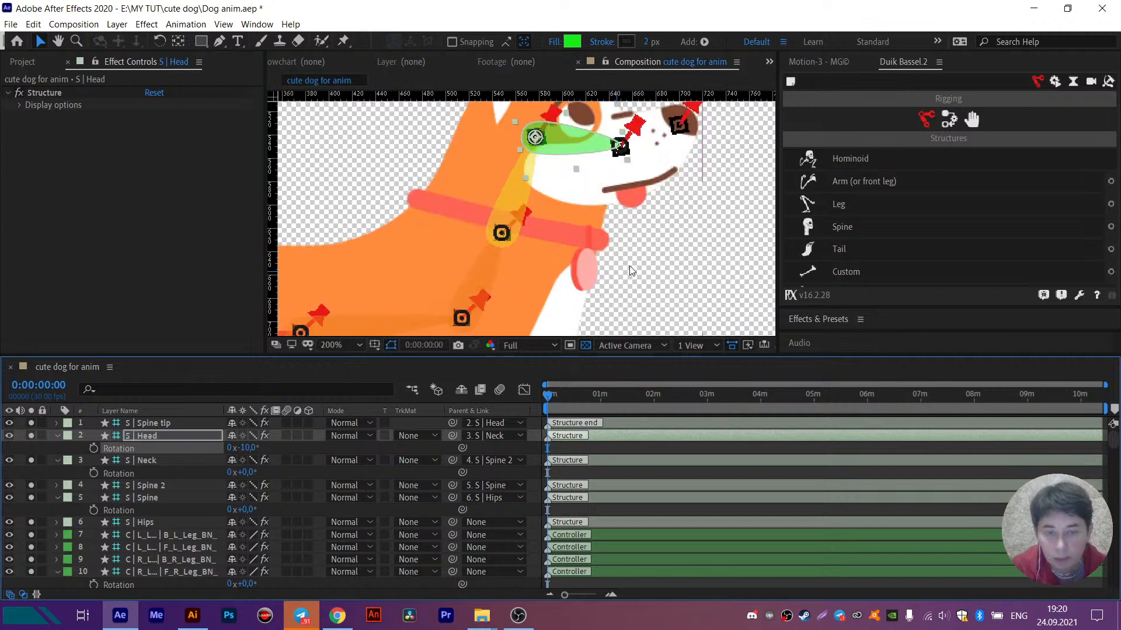
key(ctrl+z)
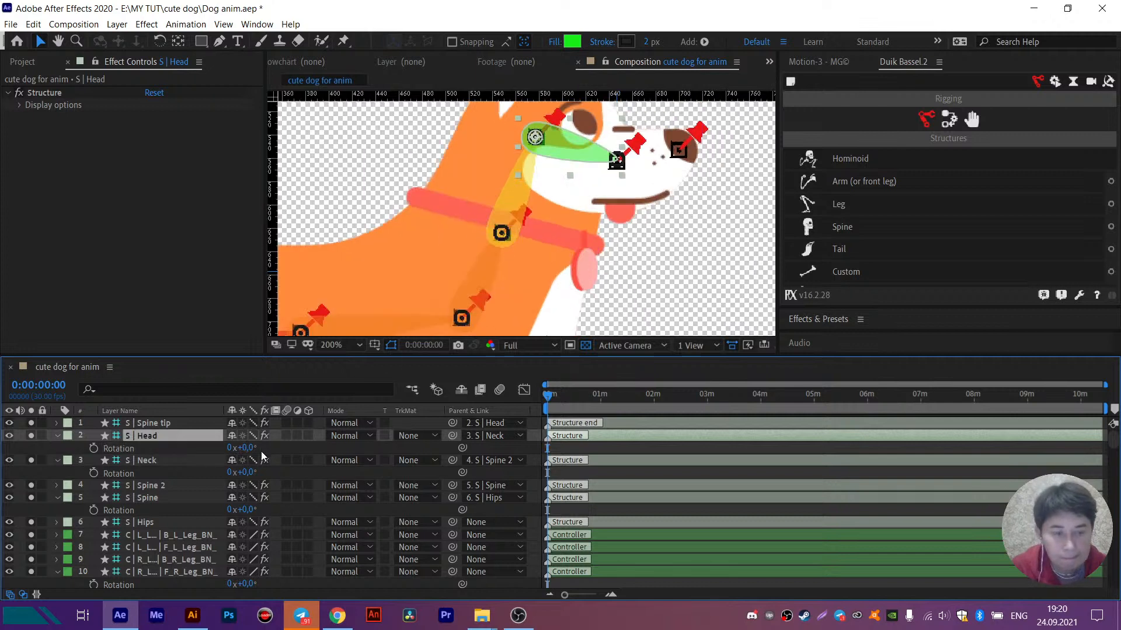
- Move the collar tag's anchor point to the upper end of the tag, where it hangs from the collar
click(585, 283)
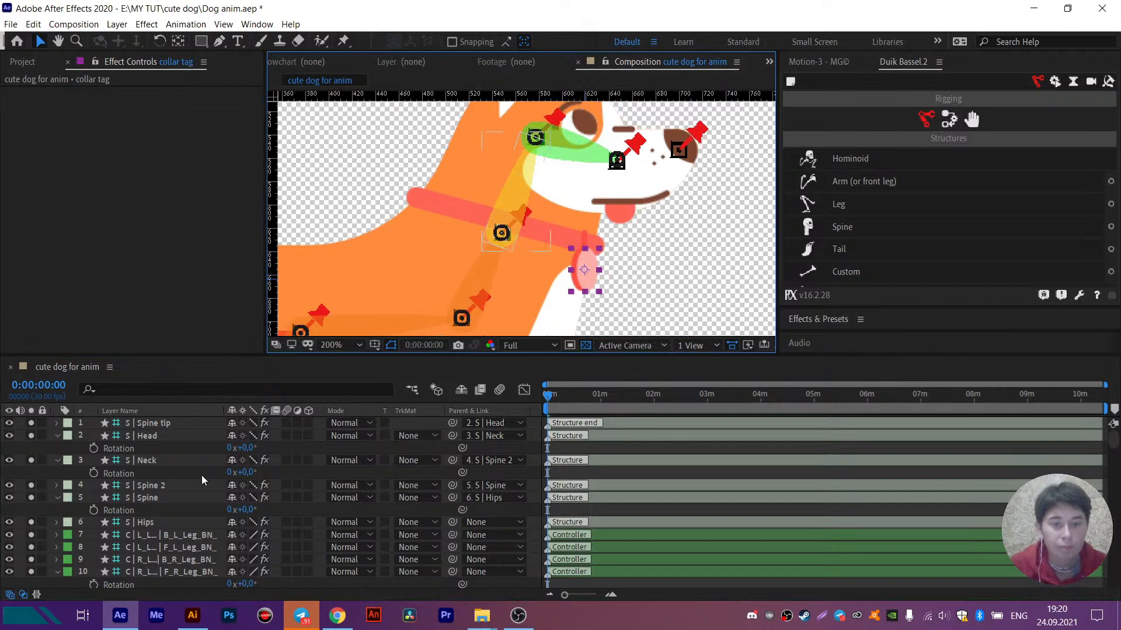
scroll(177, 489, down, 3)
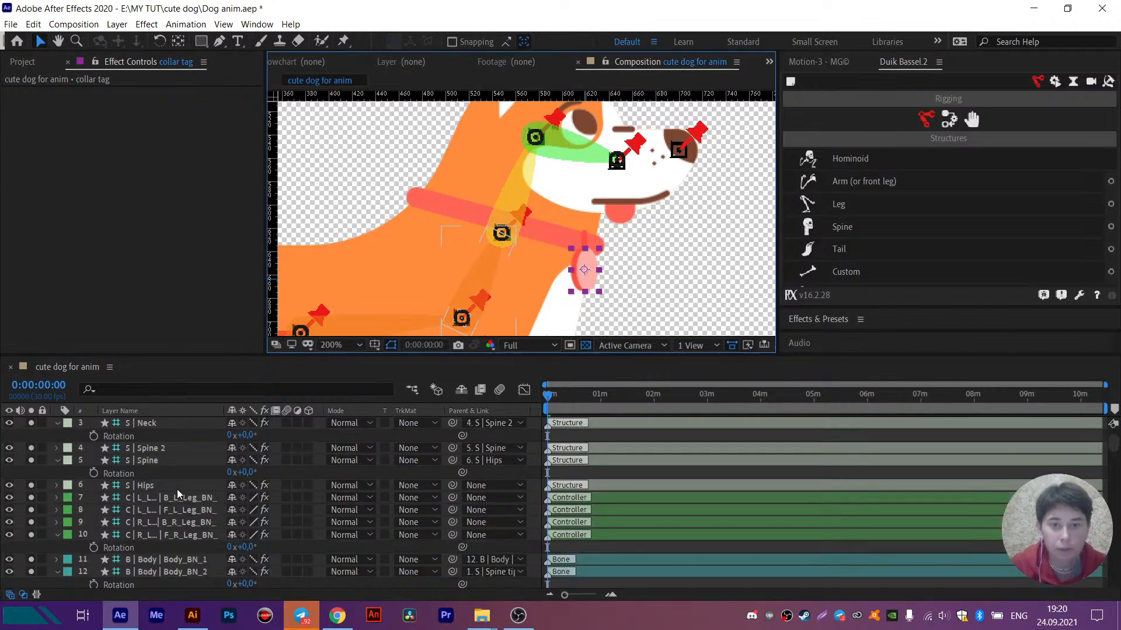
scroll(177, 489, down, 10)
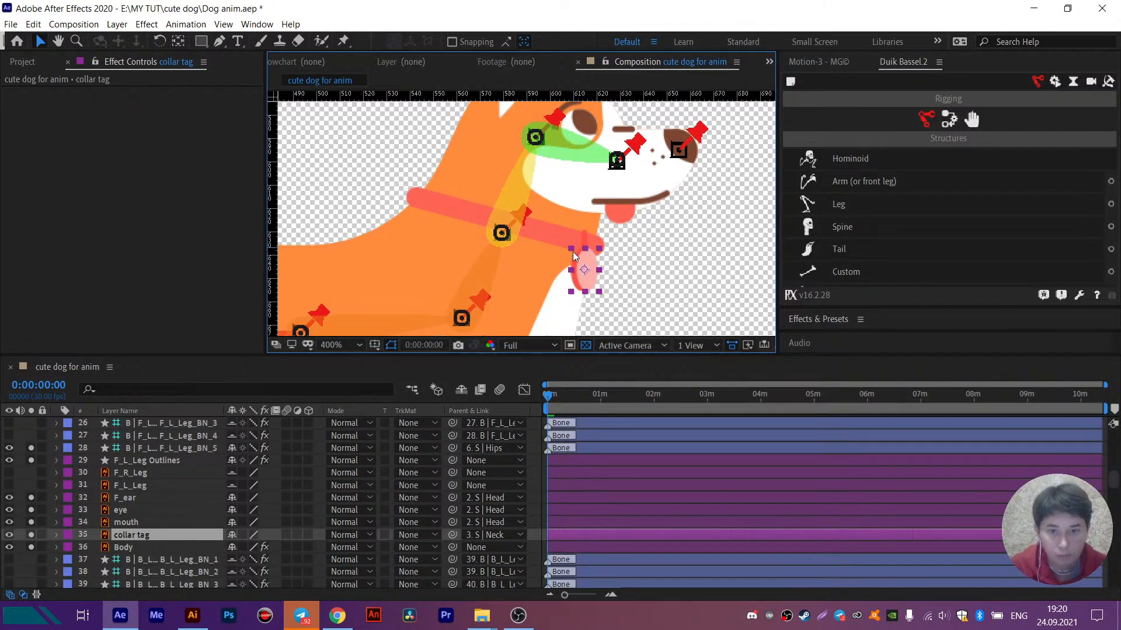
scroll(593, 285, up, 2)
key(y)
drag(594, 290, 595, 248)
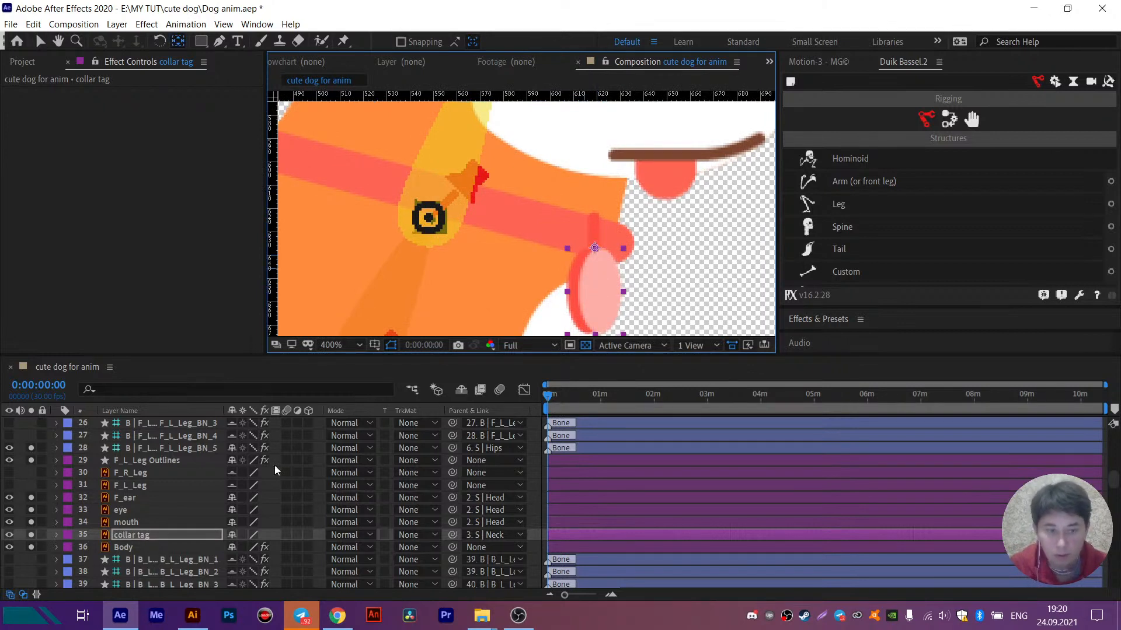
- Move the eye layer's anchor point slightly down with the Pan Behind tool
click(134, 526)
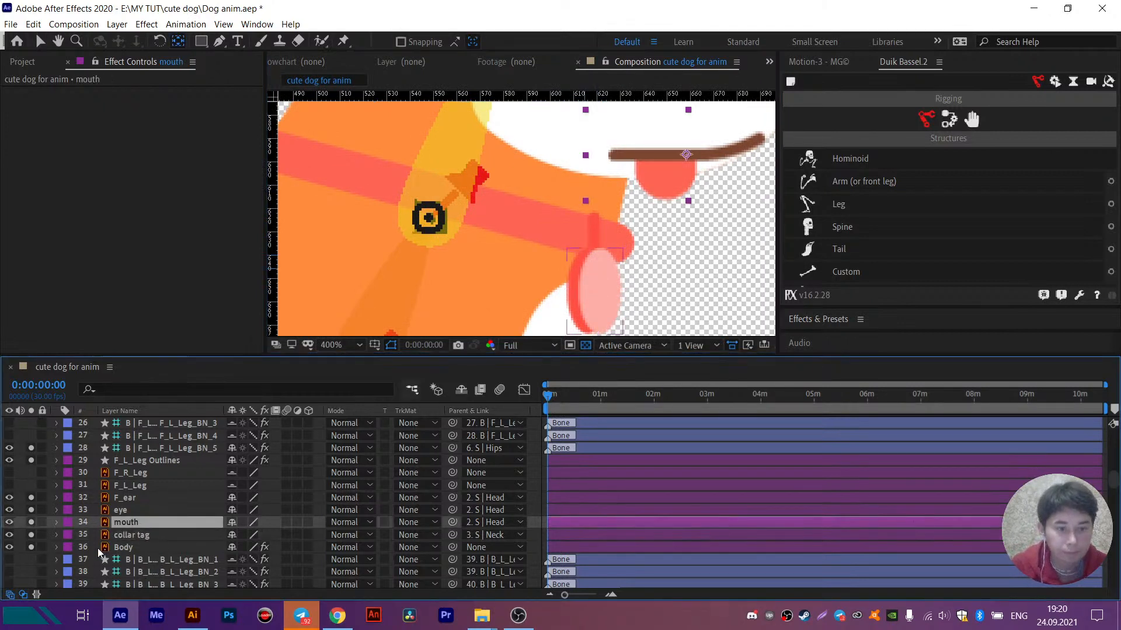
click(131, 510)
scroll(513, 306, up, 5)
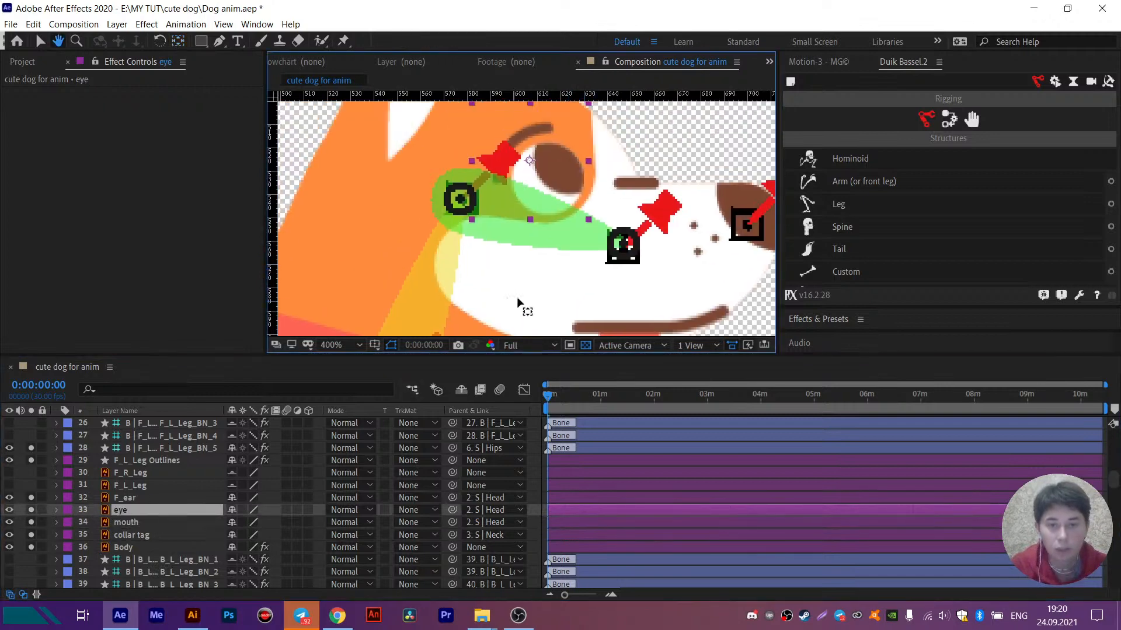
mouse_move(529, 162)
mouse_down()
mouse_move(543, 186)
mouse_move(527, 176)
mouse_up()
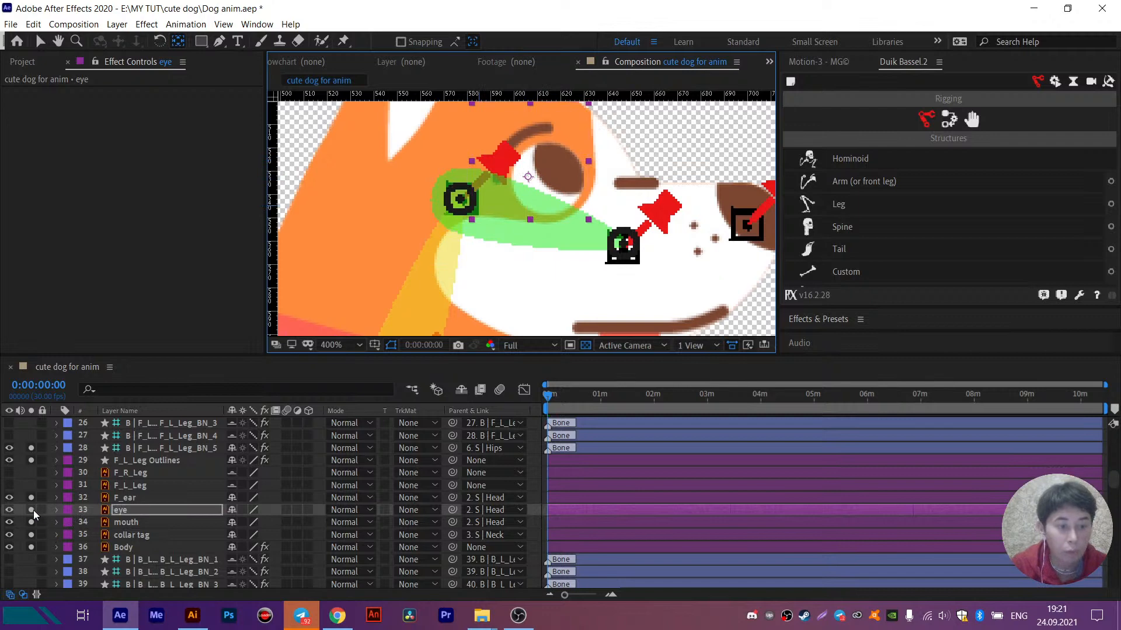
- Move the F_ear layer's anchor point down to the outer rear edge at the ear's base and check it up close
scroll(69, 518, up, 10)
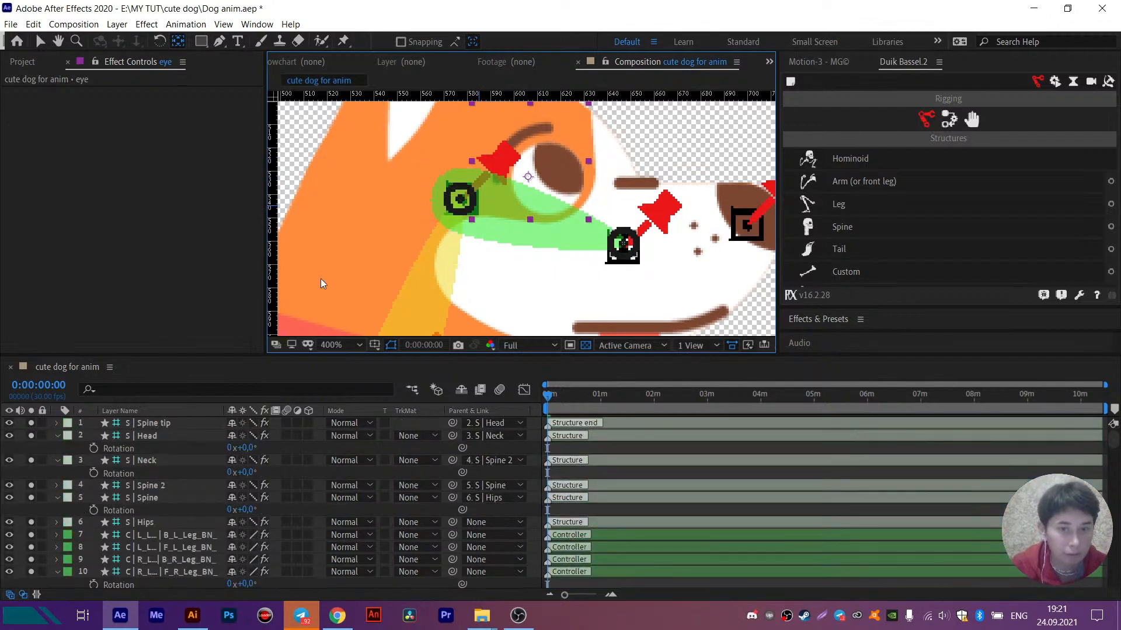
key(comma)
click(466, 187)
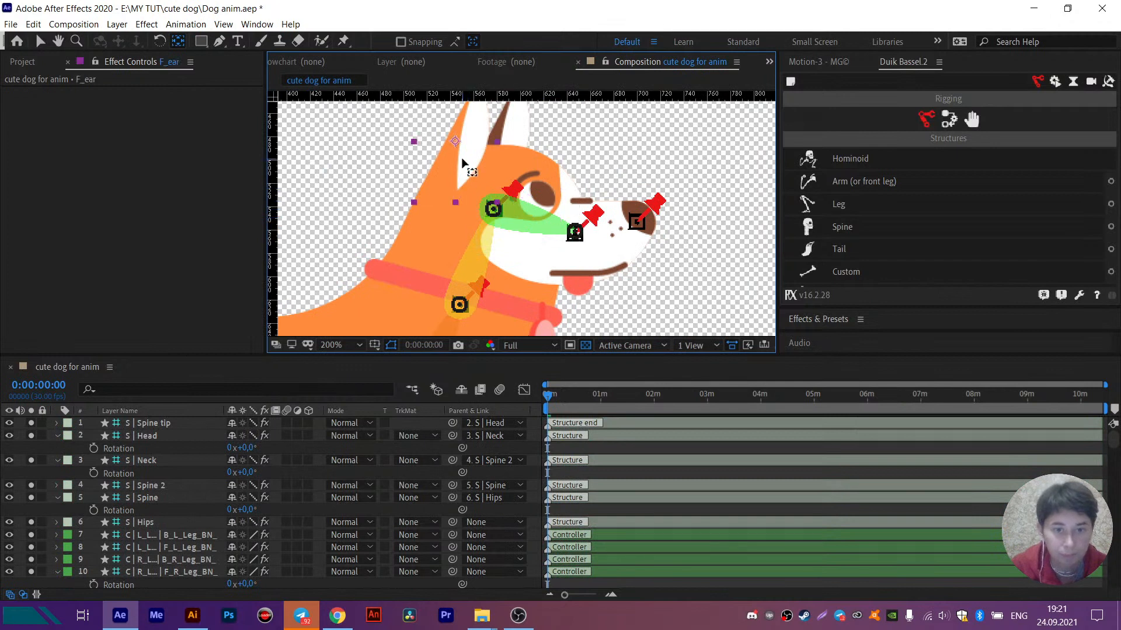
scroll(455, 199, up, 2)
drag(451, 206, 430, 231)
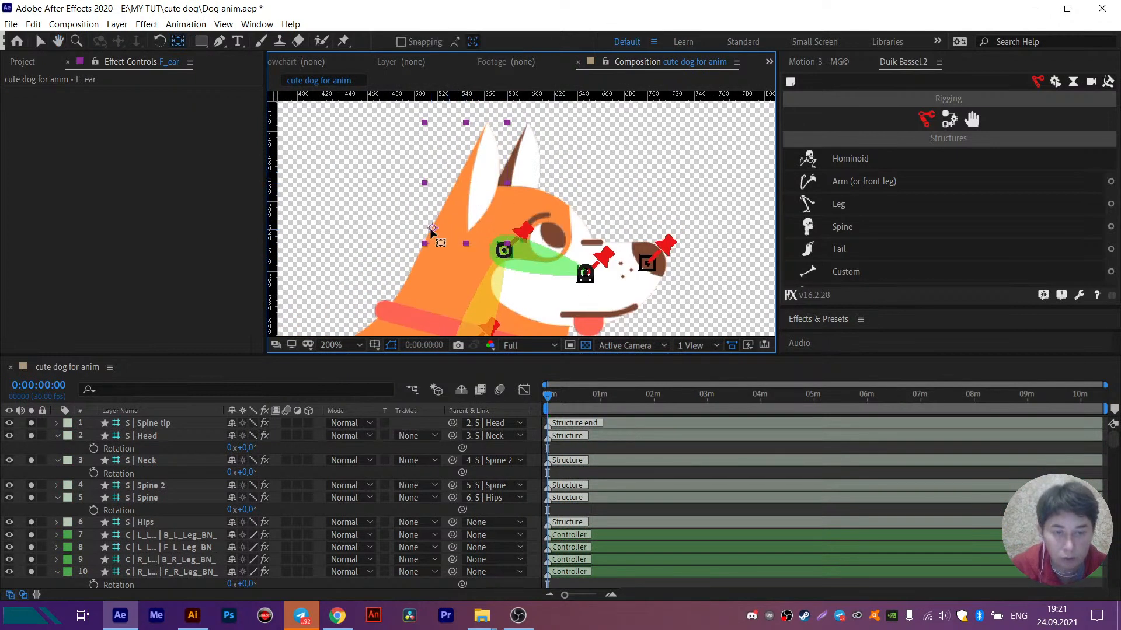
scroll(432, 228, up, 4)
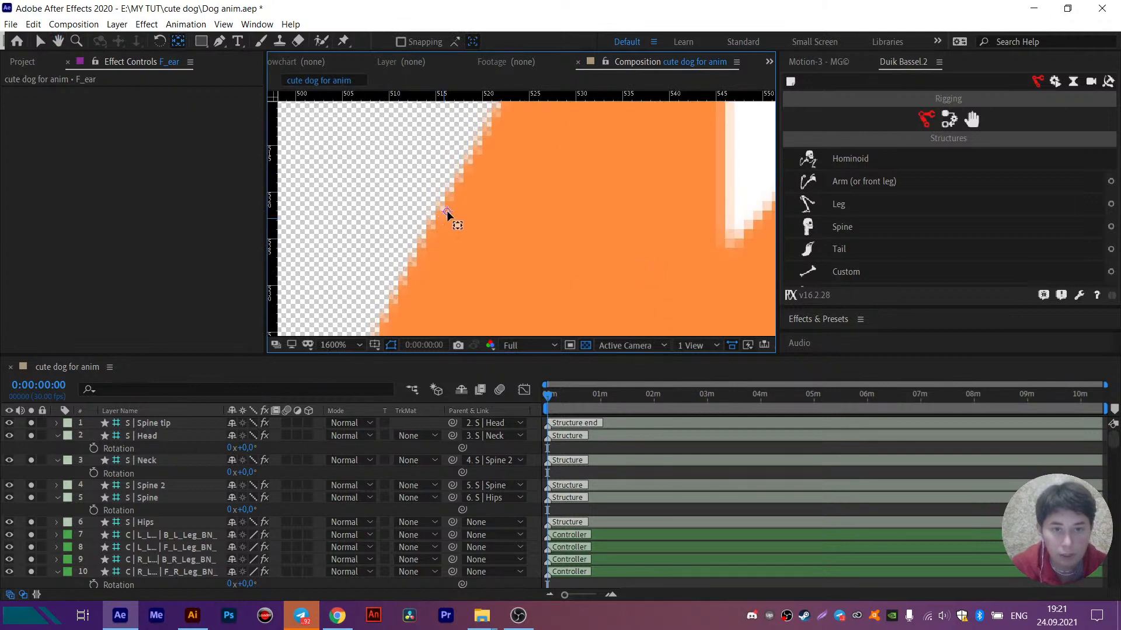
- Move the B_ear layer's anchor point down and back, beside the lower tip of the front ear's white inside
scroll(447, 212, down, 2)
scroll(556, 210, down, 2)
click(659, 121)
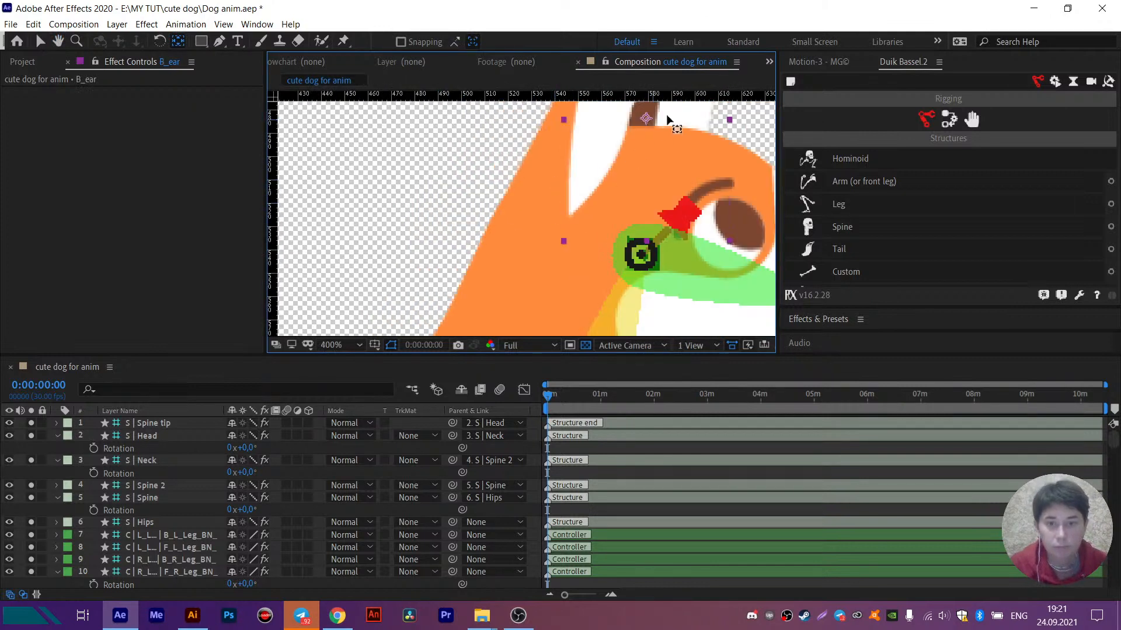
drag(572, 216, 534, 285)
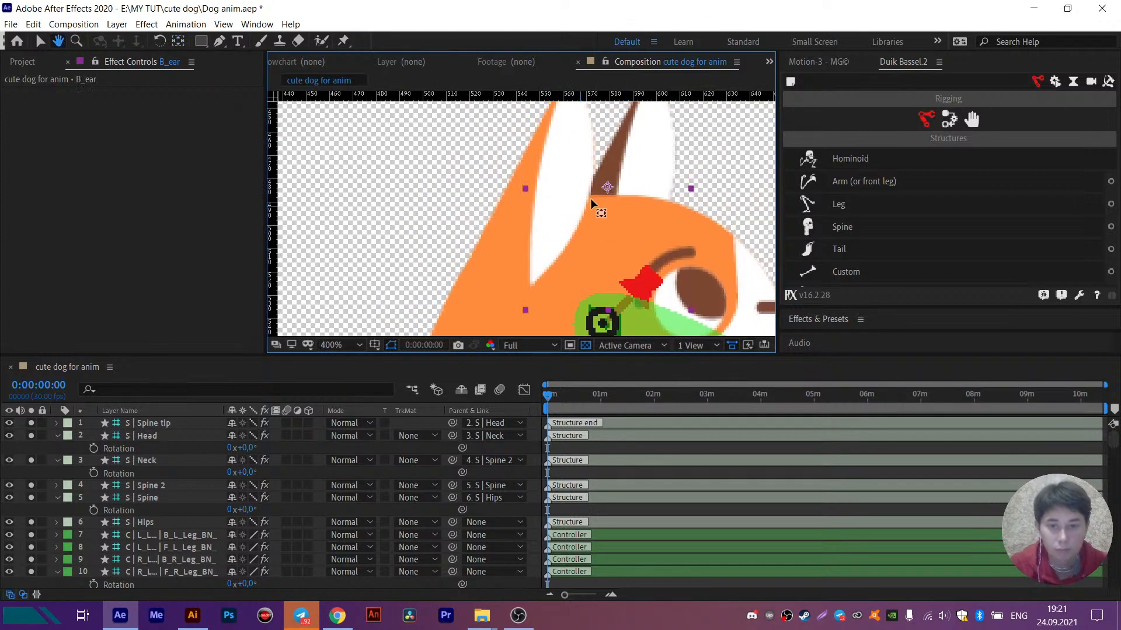
click(568, 249)
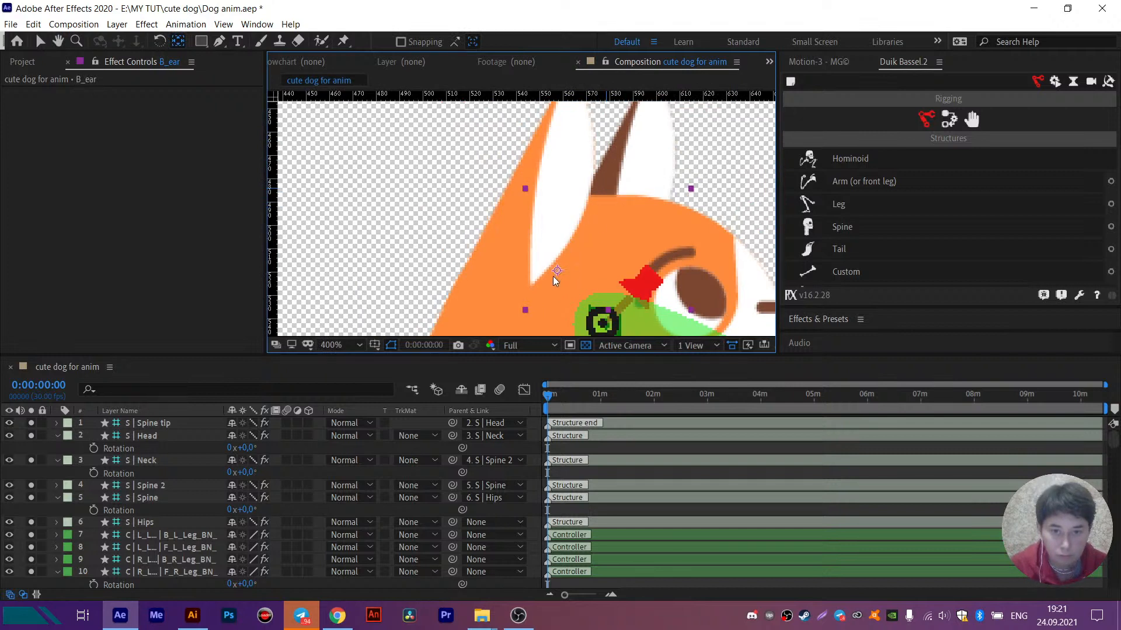
scroll(565, 226, down, 2)
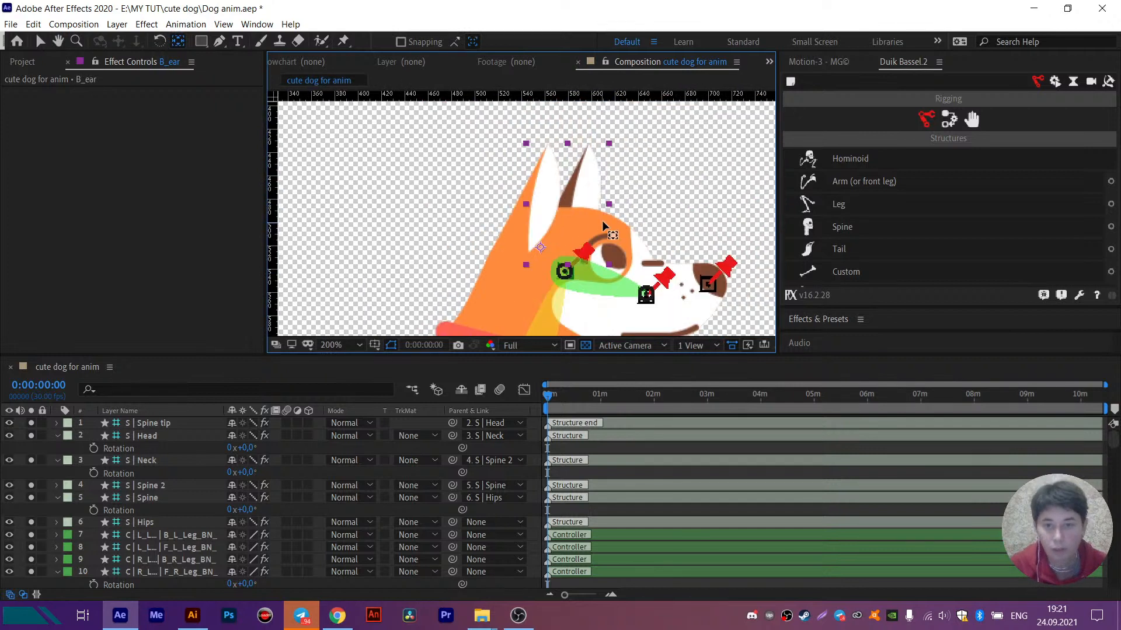
- Create shapes from the vector eye layer
drag(636, 211, 609, 159)
key(v)
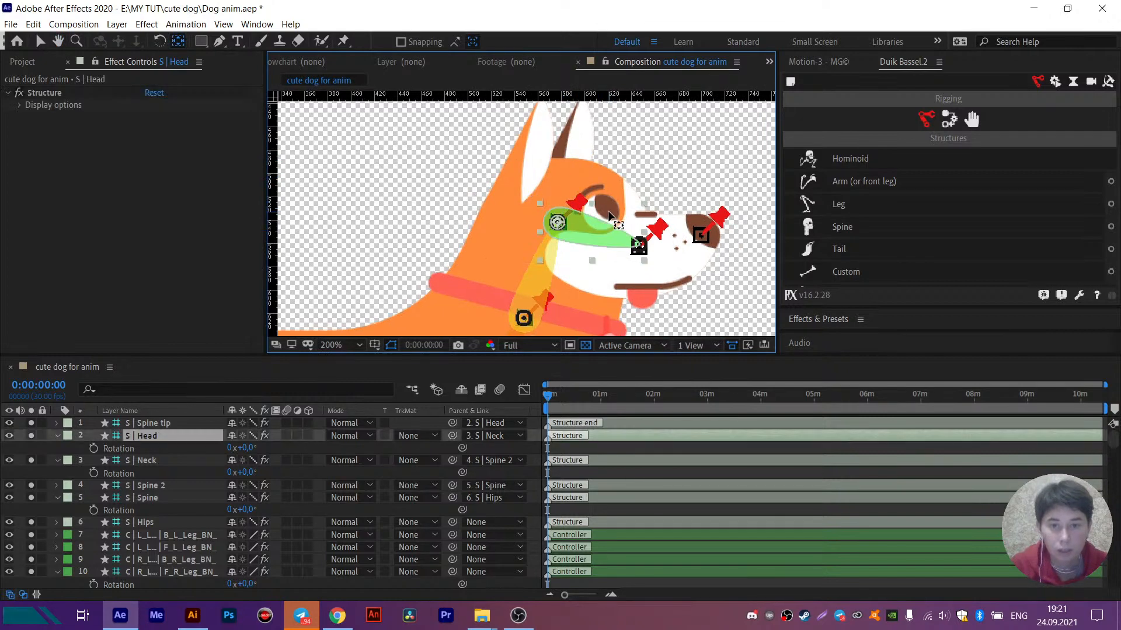
click(608, 210)
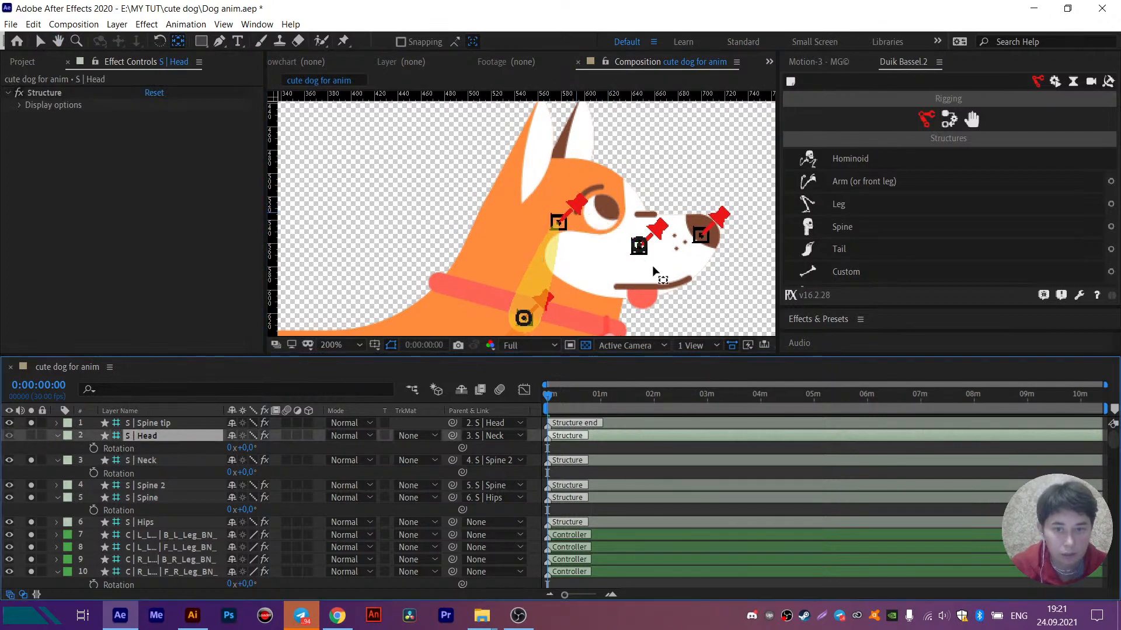
click(603, 213)
scroll(166, 503, down, 8)
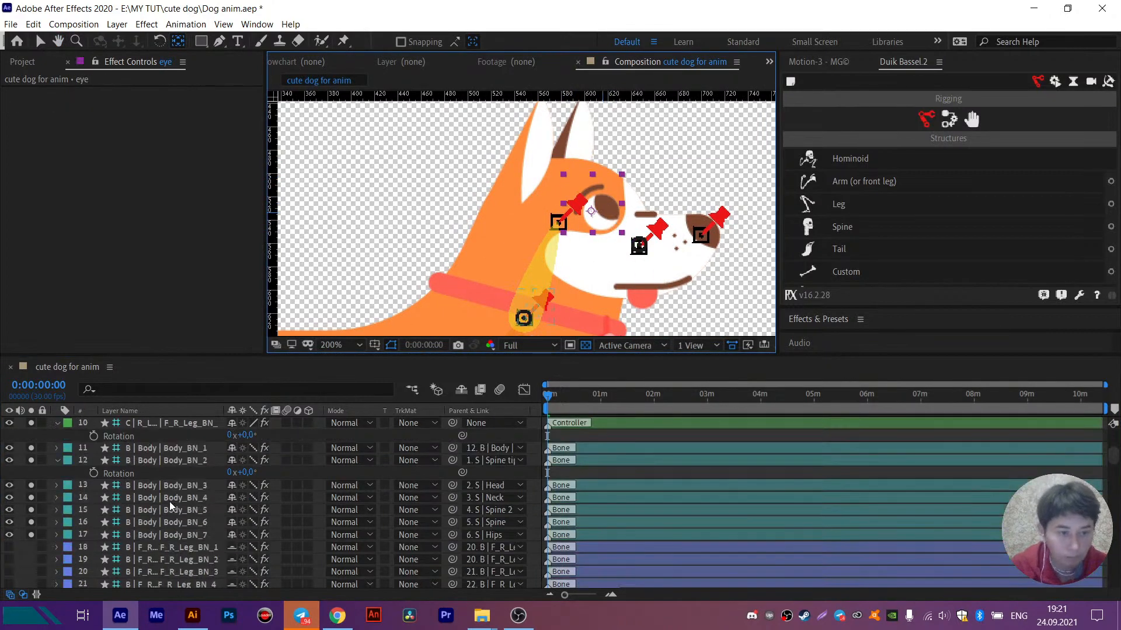
right_click(153, 511)
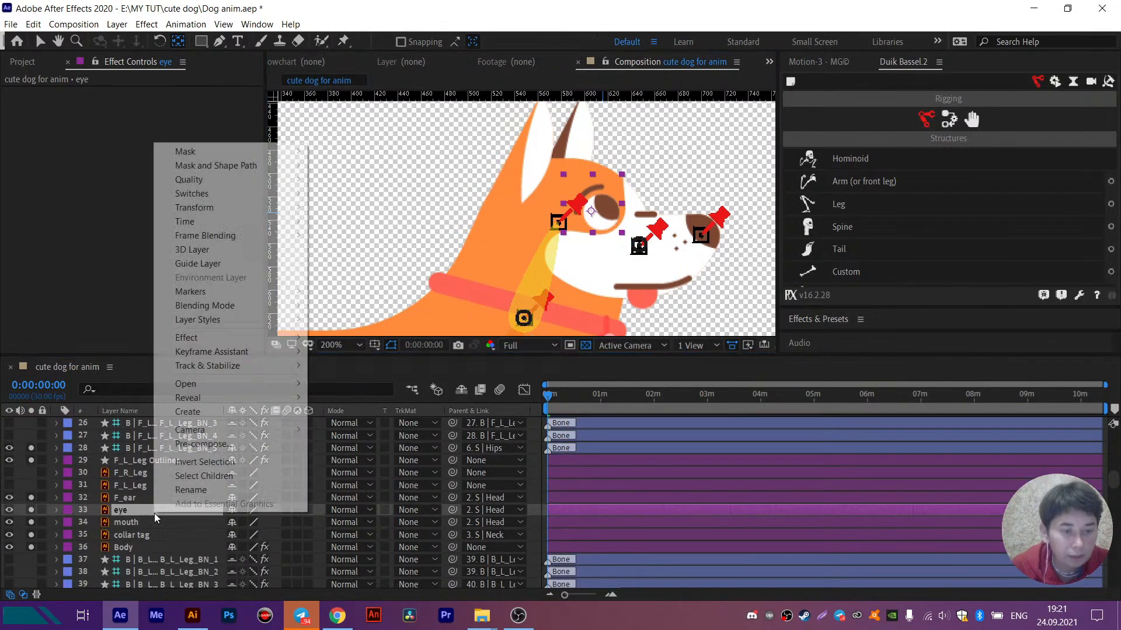
mouse_move(244, 411)
click(334, 454)
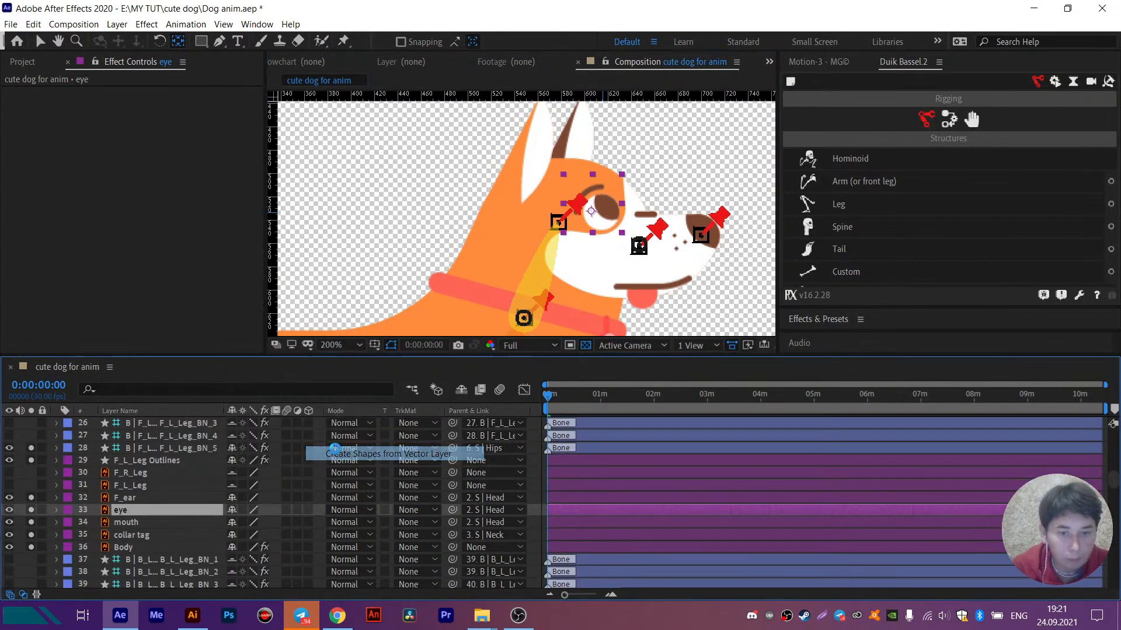
click(32, 510)
click(33, 510)
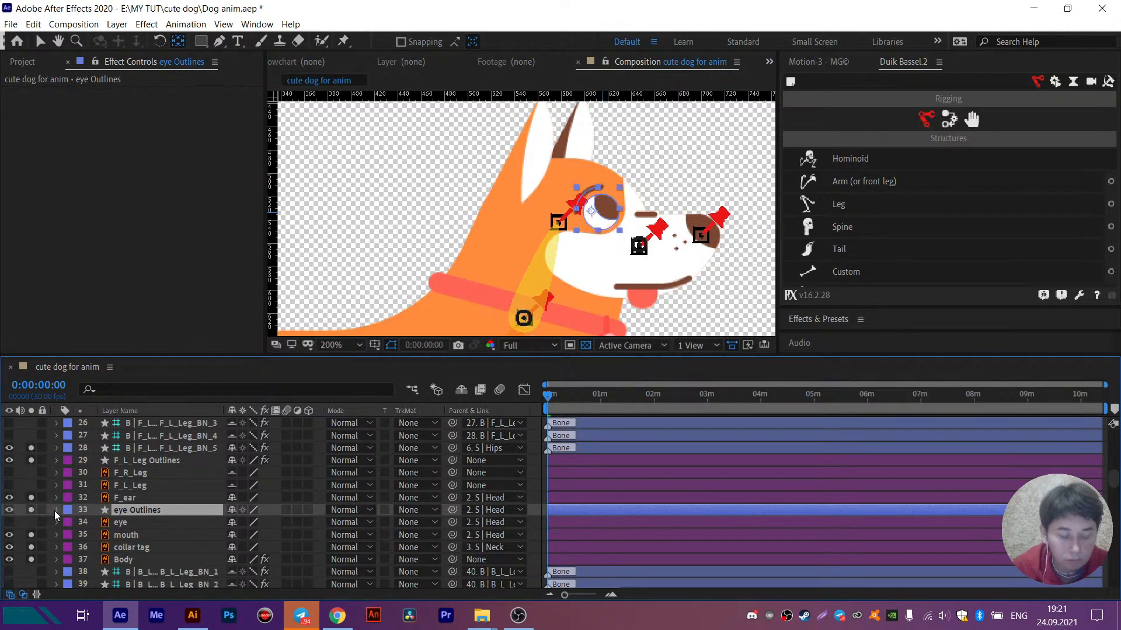
- Rename Group 1 in the contents of the eye Outlines layer as eyebrow
click(55, 510)
click(70, 524)
click(100, 535)
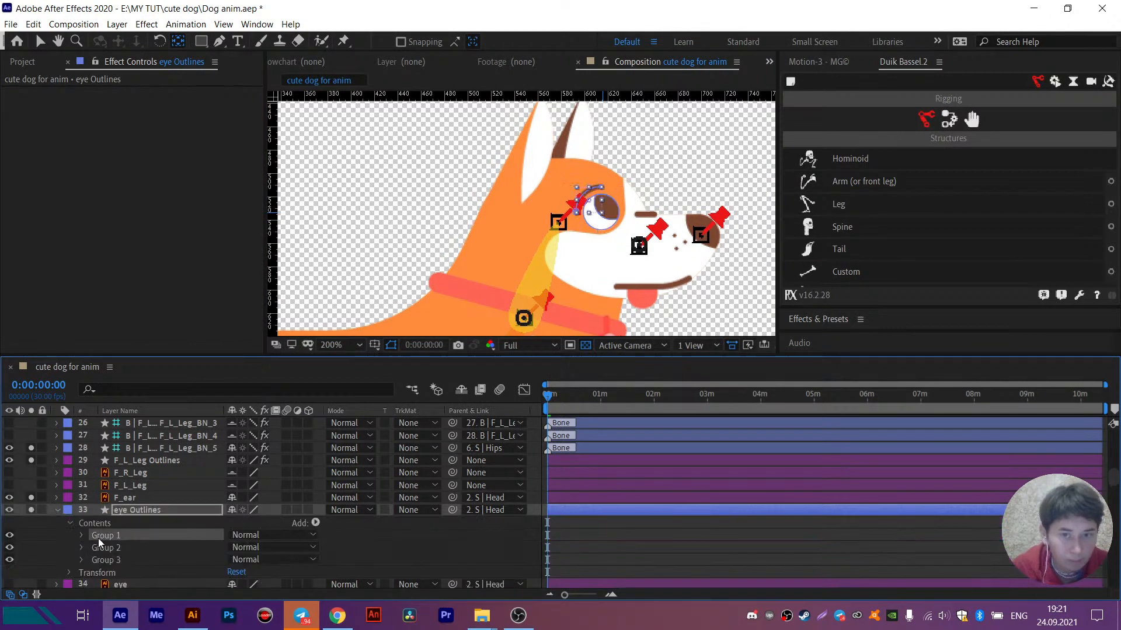
key(Return)
text(eyebwo)
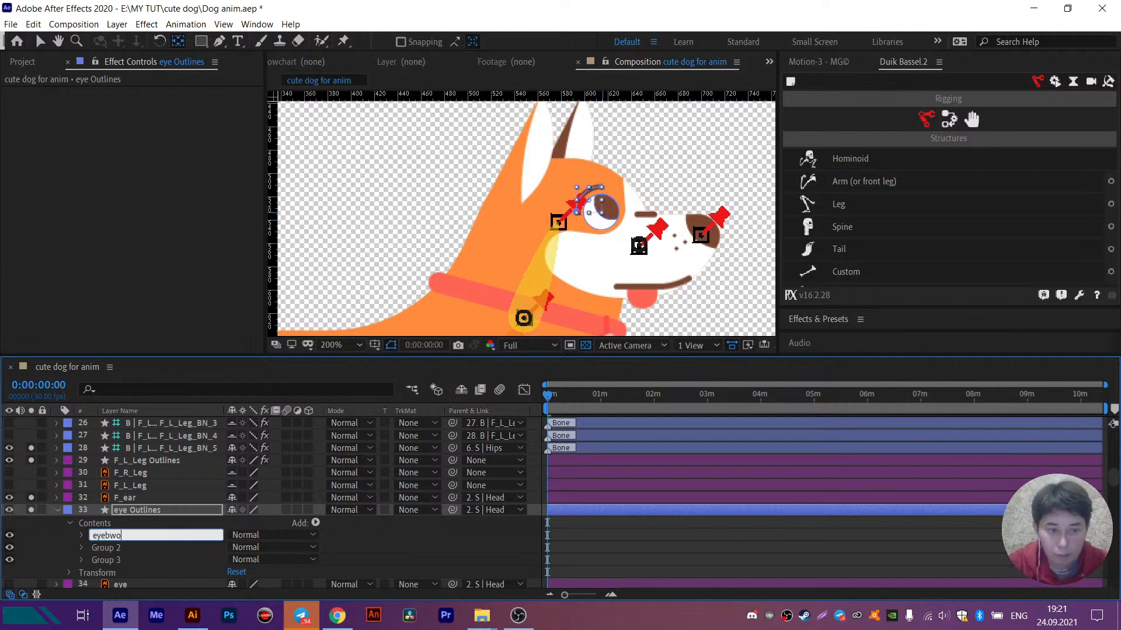
key(Return)
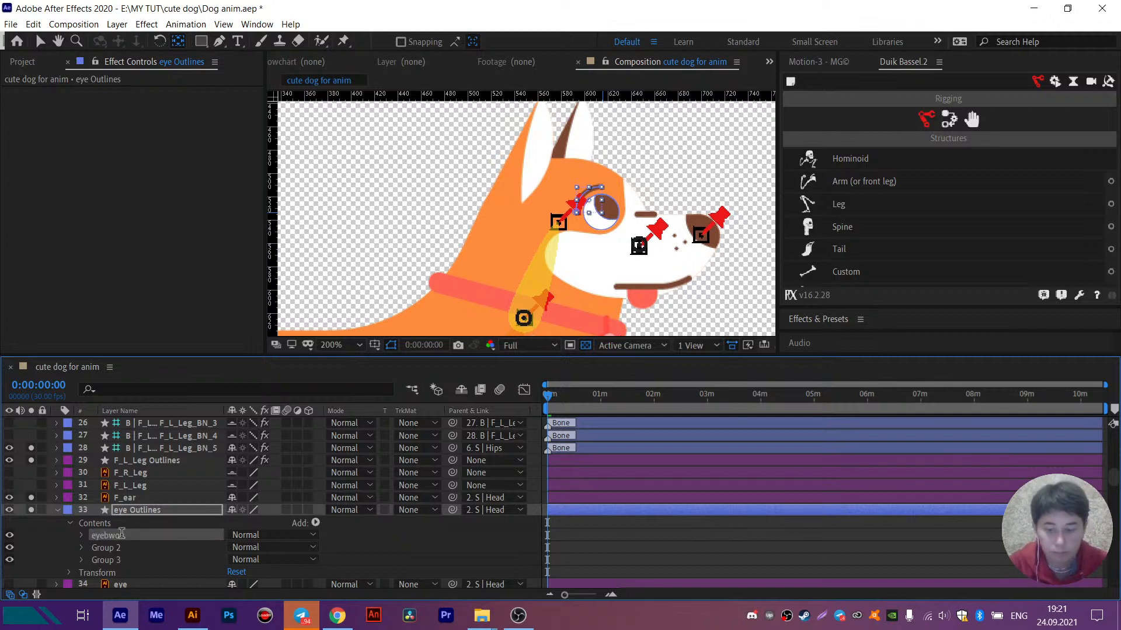
key(Return)
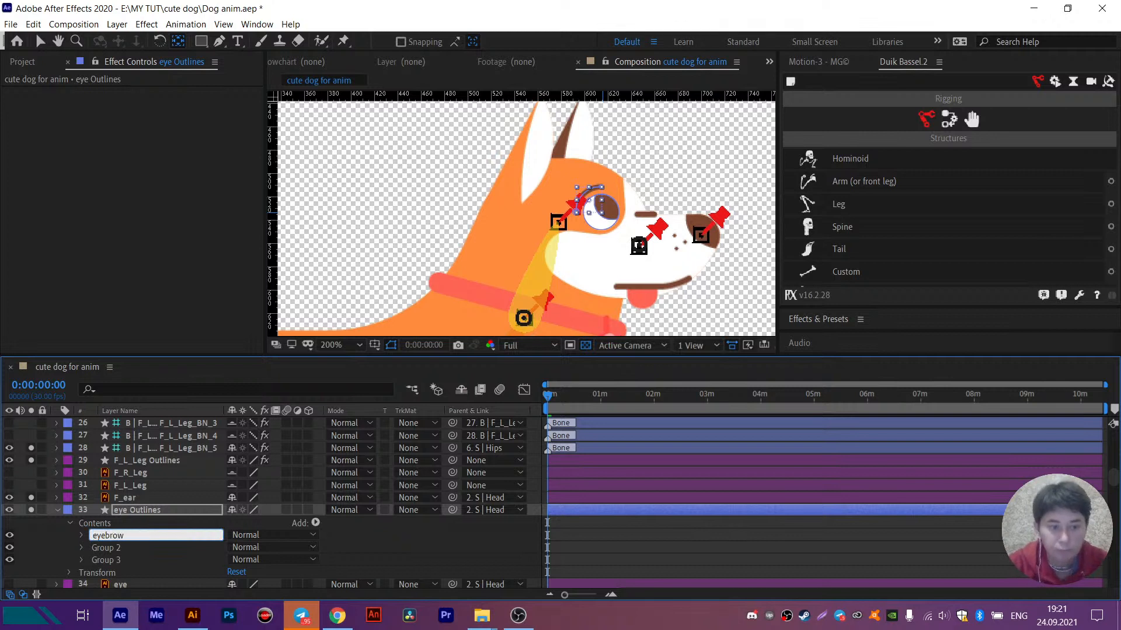
key(Return)
- Delete Group 2, the old pupil shape, from the contents of the eye Outlines layer
click(41, 540)
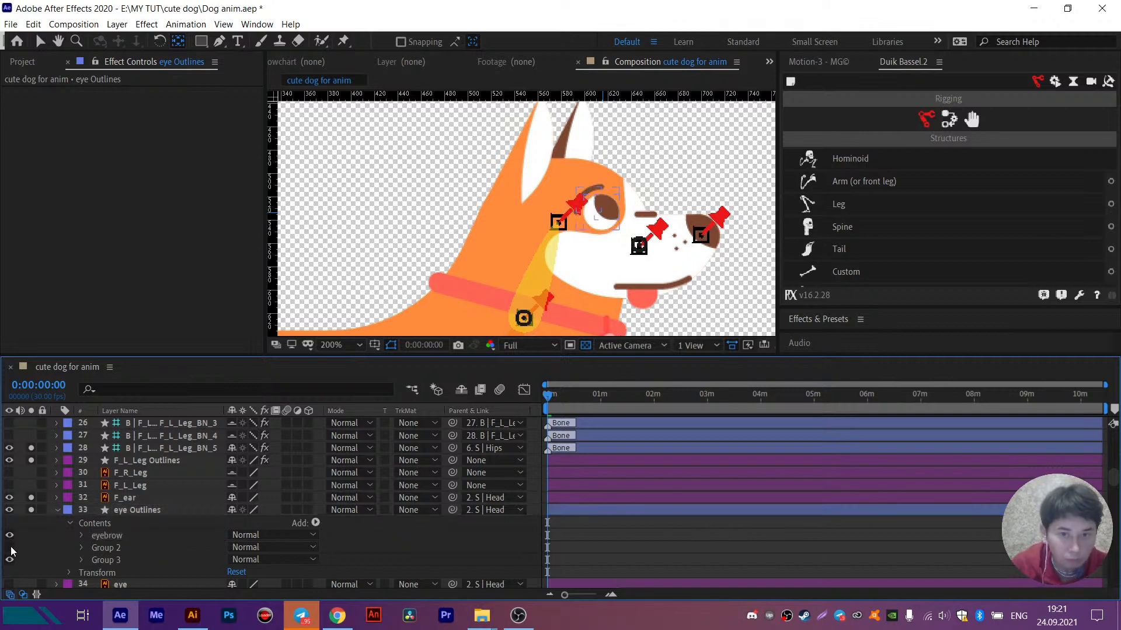
click(9, 548)
click(114, 549)
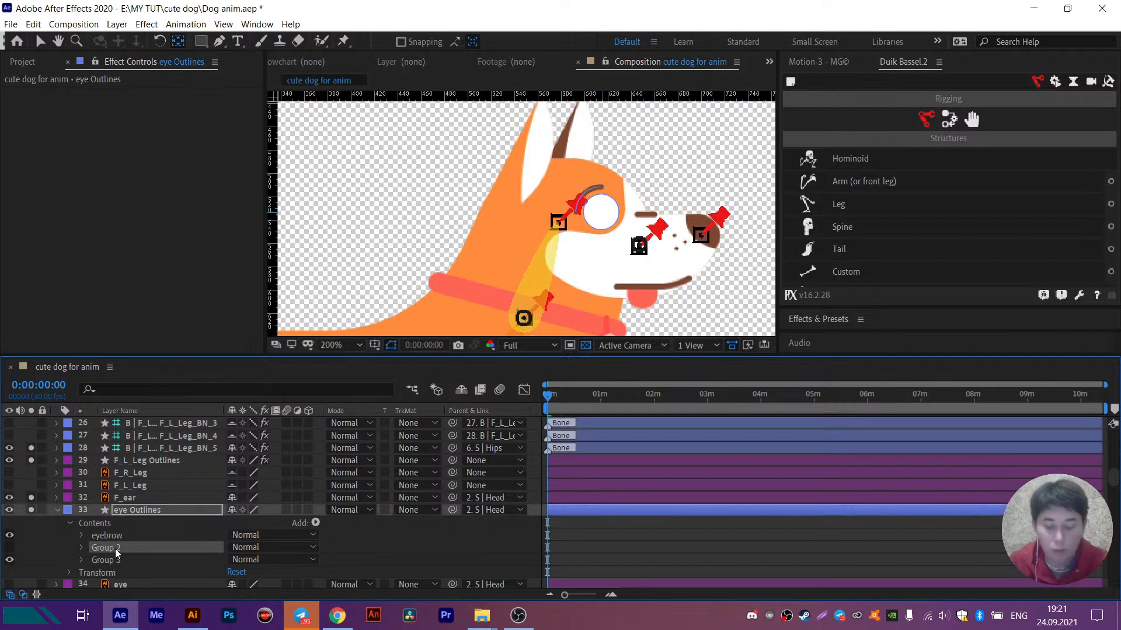
key(Delete)
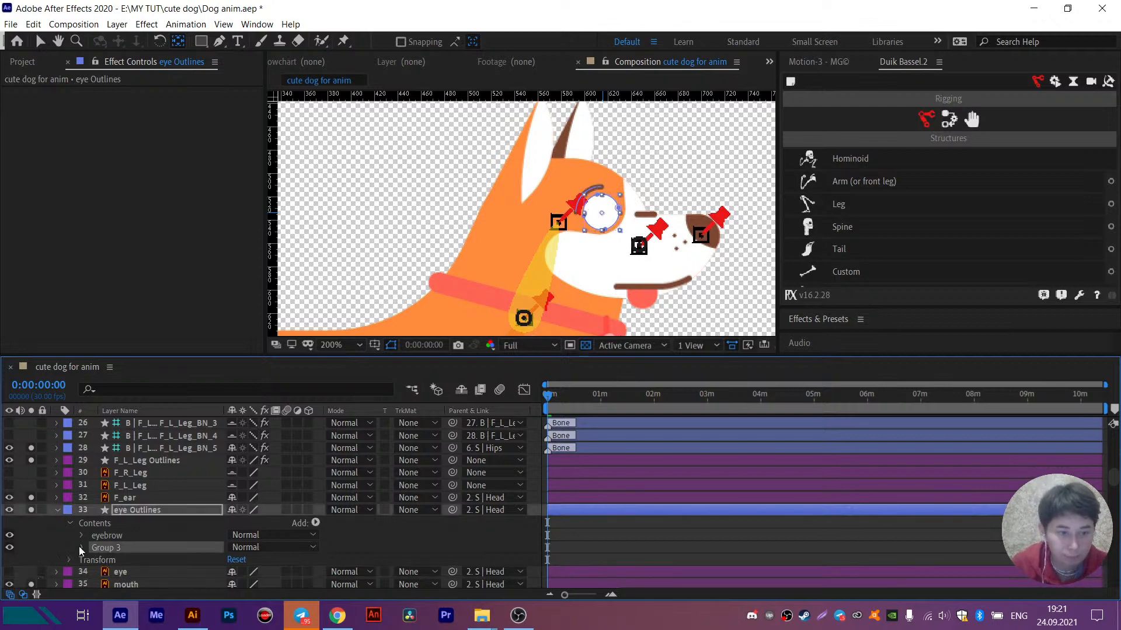
click(80, 548)
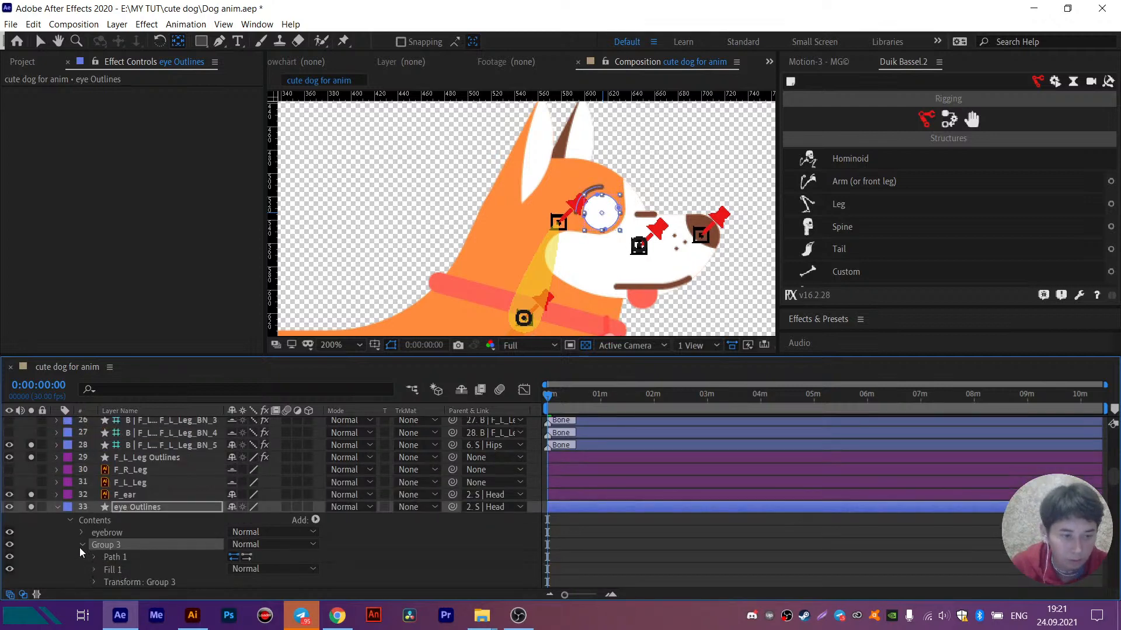
click(80, 546)
- Duplicate the eye Outlines layer and delete Group 3 from the copy, keeping only the eyebrow in it
click(134, 509)
key(ctrl+d)
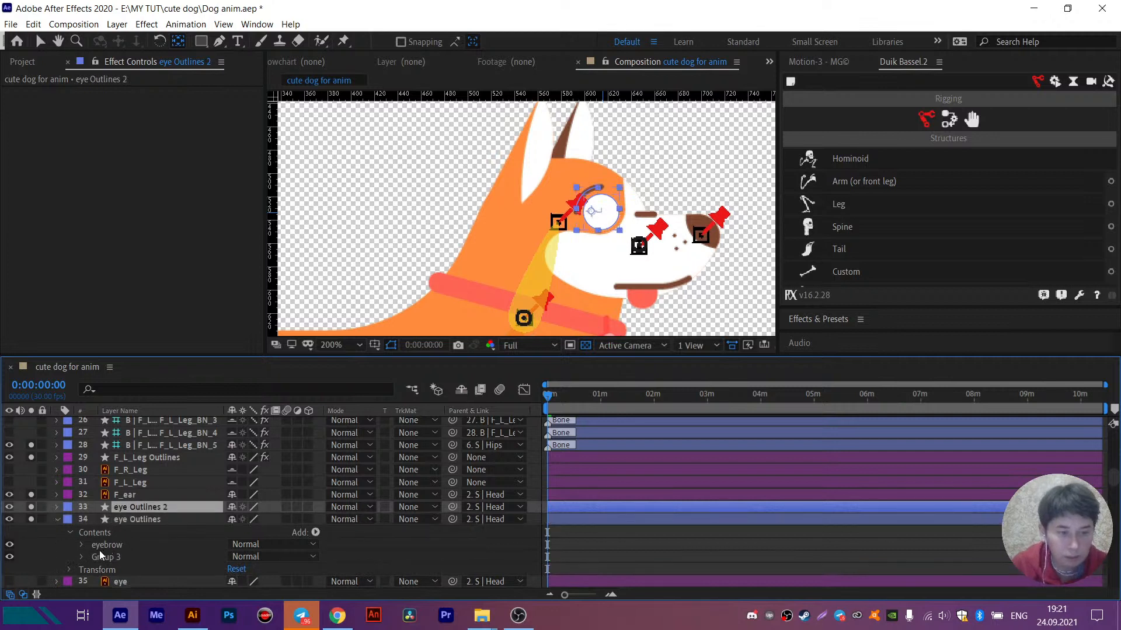
click(101, 546)
click(57, 507)
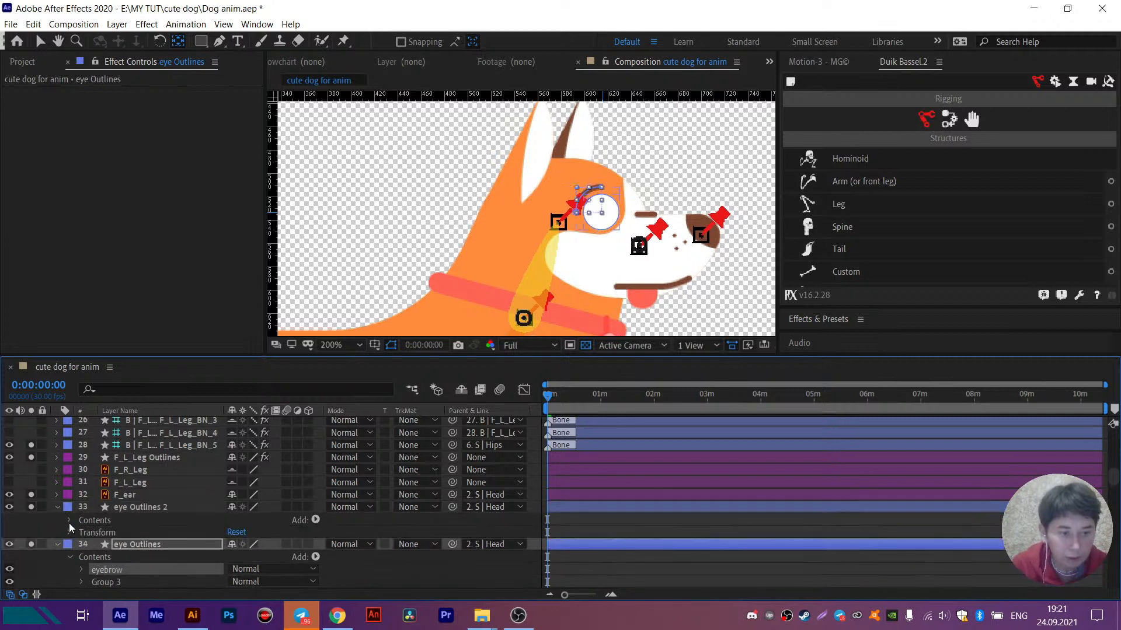
click(70, 522)
click(112, 544)
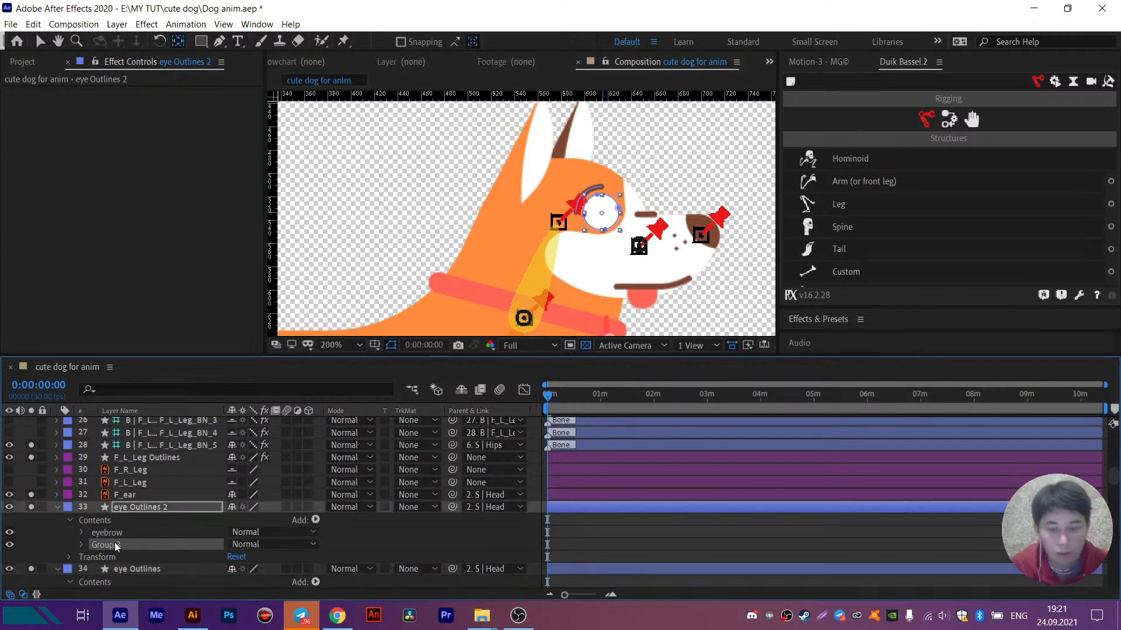
key(Delete)
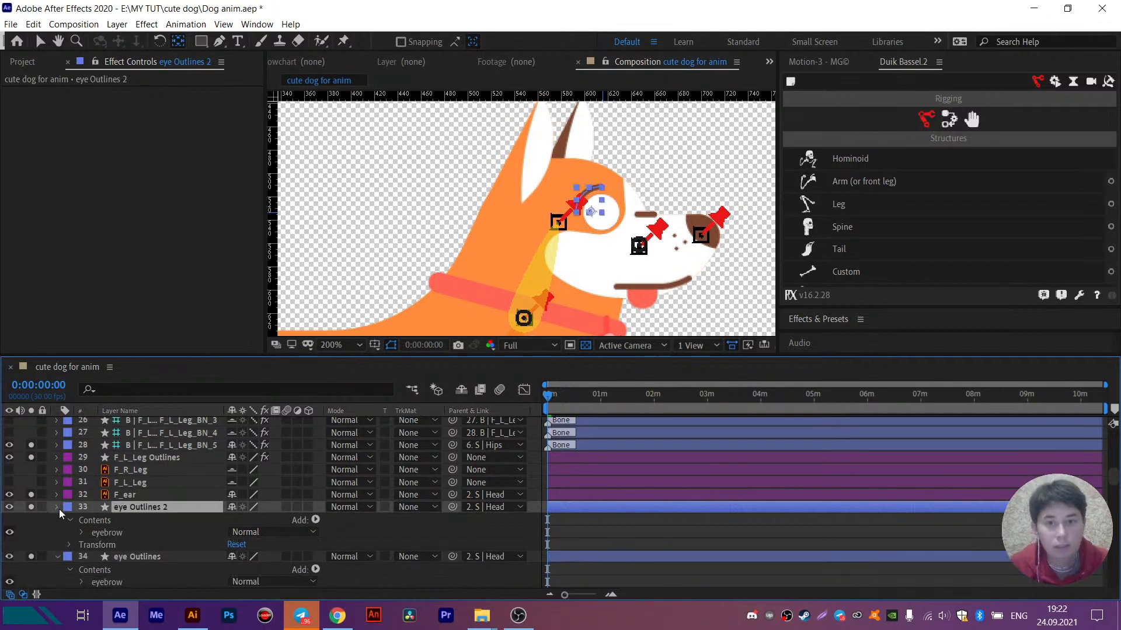
click(58, 507)
- Delete the eyebrow group from the original eye Outlines layer
click(141, 517)
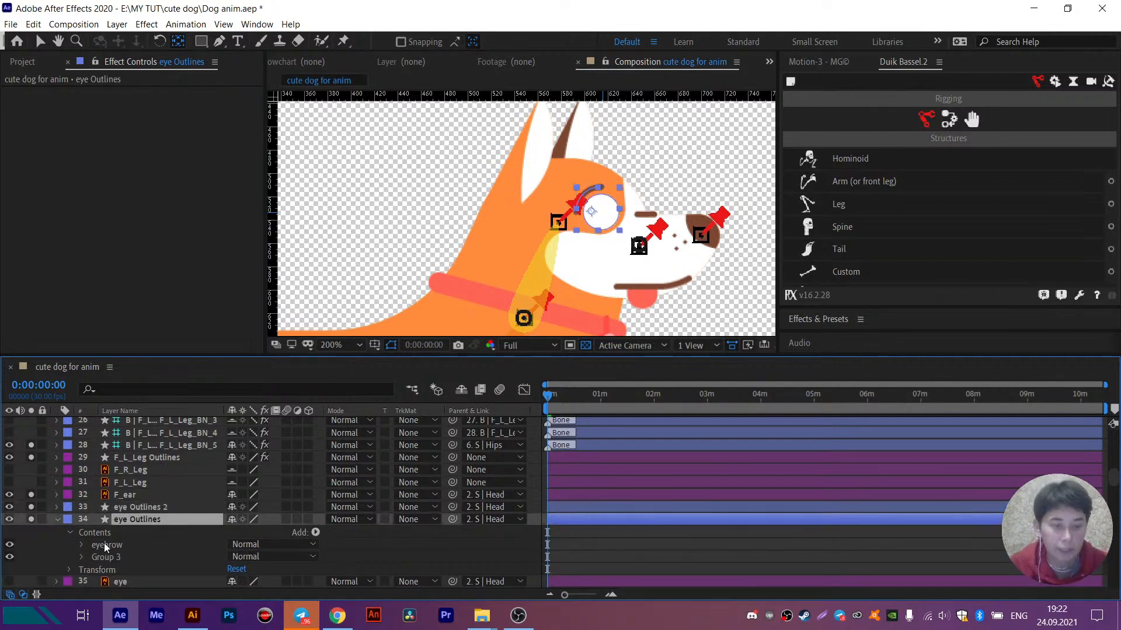
click(127, 546)
key(Delete)
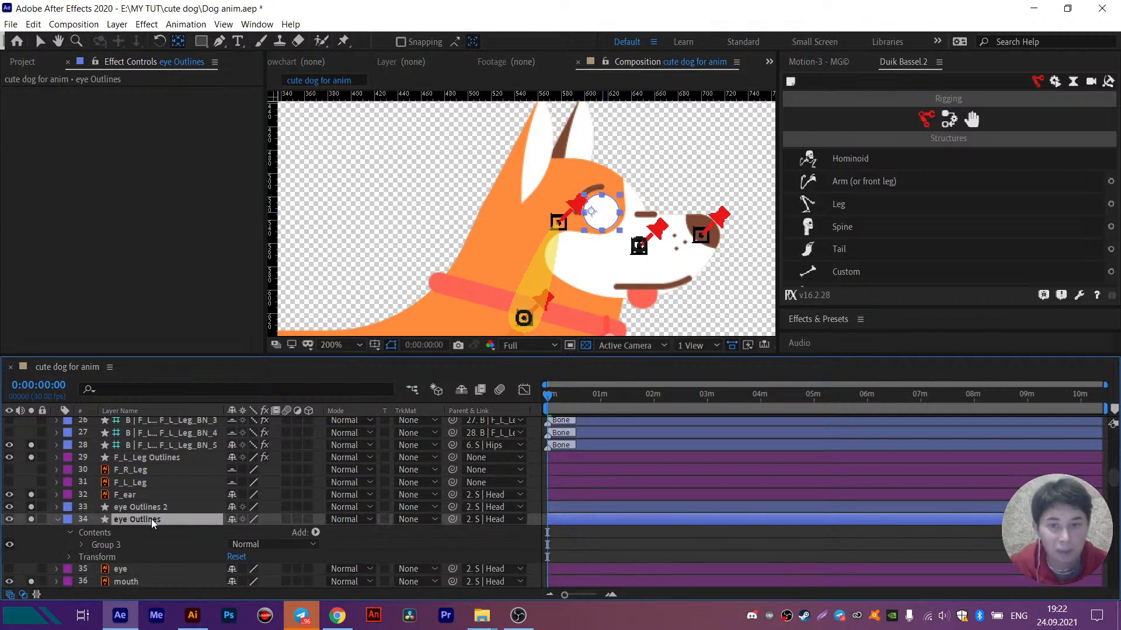
- Duplicate the white eye circle, offset the copy up and toward the snout, and center its anchor point on the circle
key(ctrl+d)
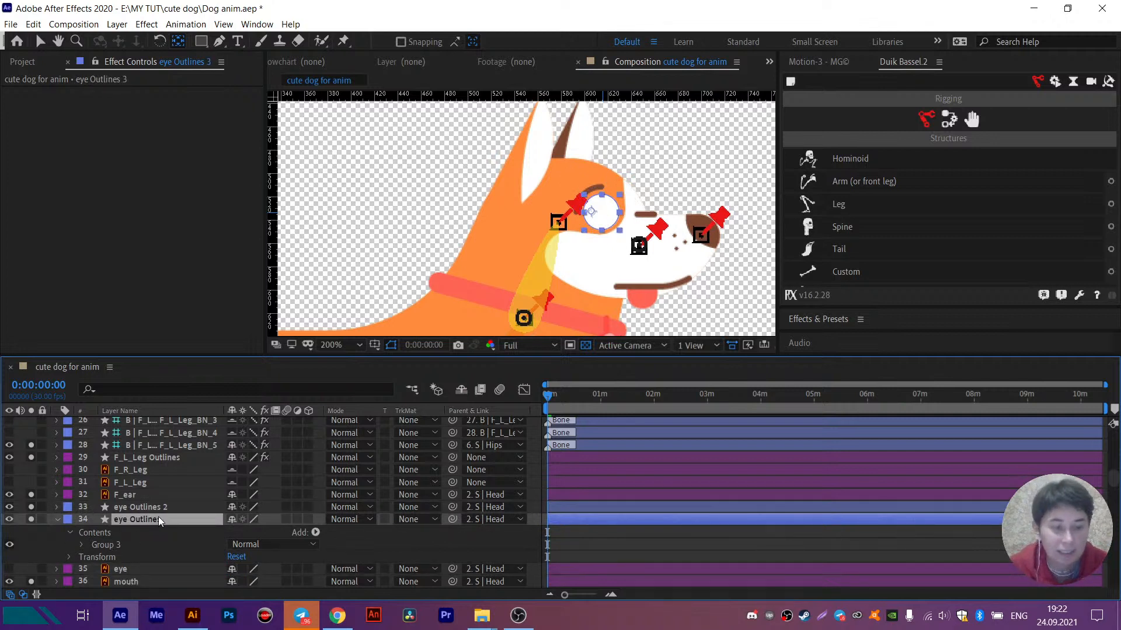
key(v)
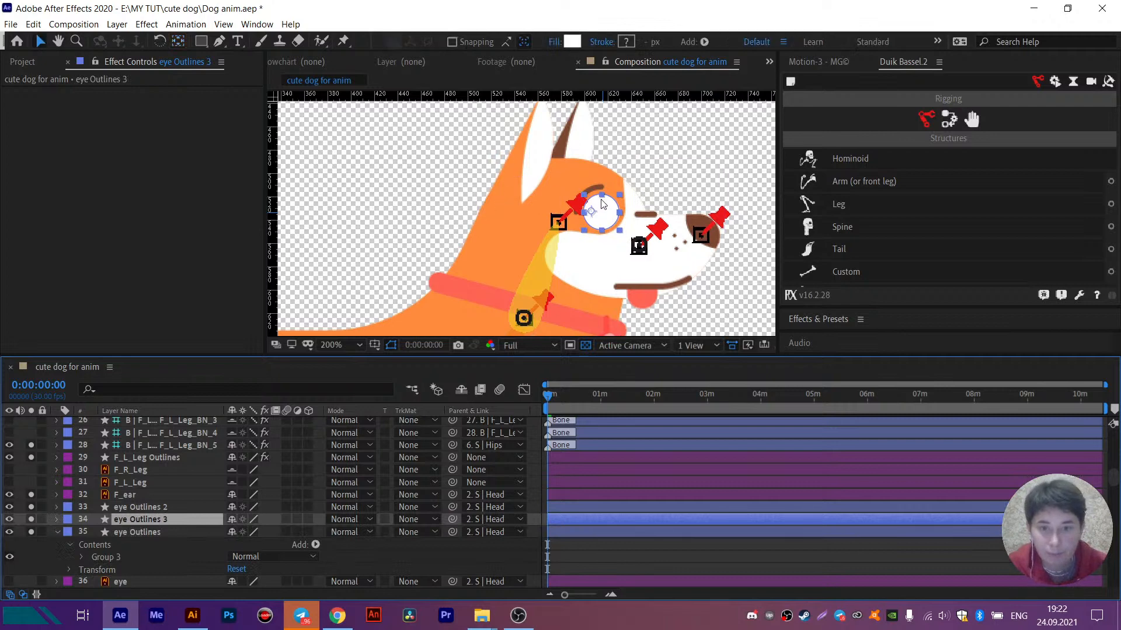
scroll(576, 206, up, 2)
drag(635, 217, 624, 217)
key(y)
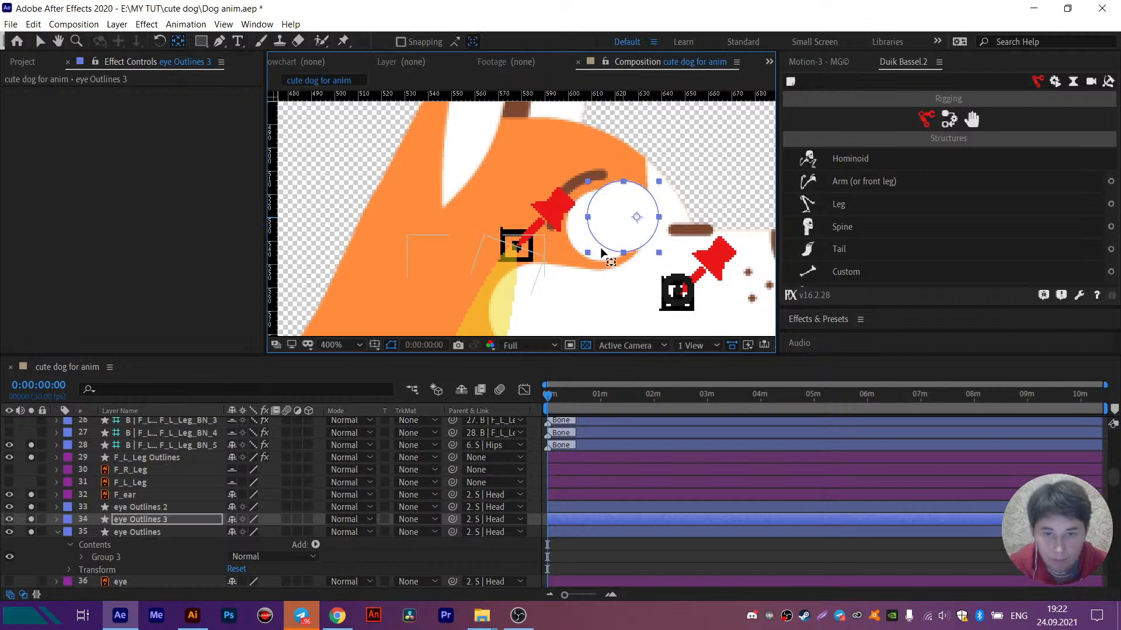
key(v)
mouse_move(613, 213)
mouse_down()
mouse_move(645, 204)
mouse_move(631, 202)
mouse_up()
key(y)
key(v)
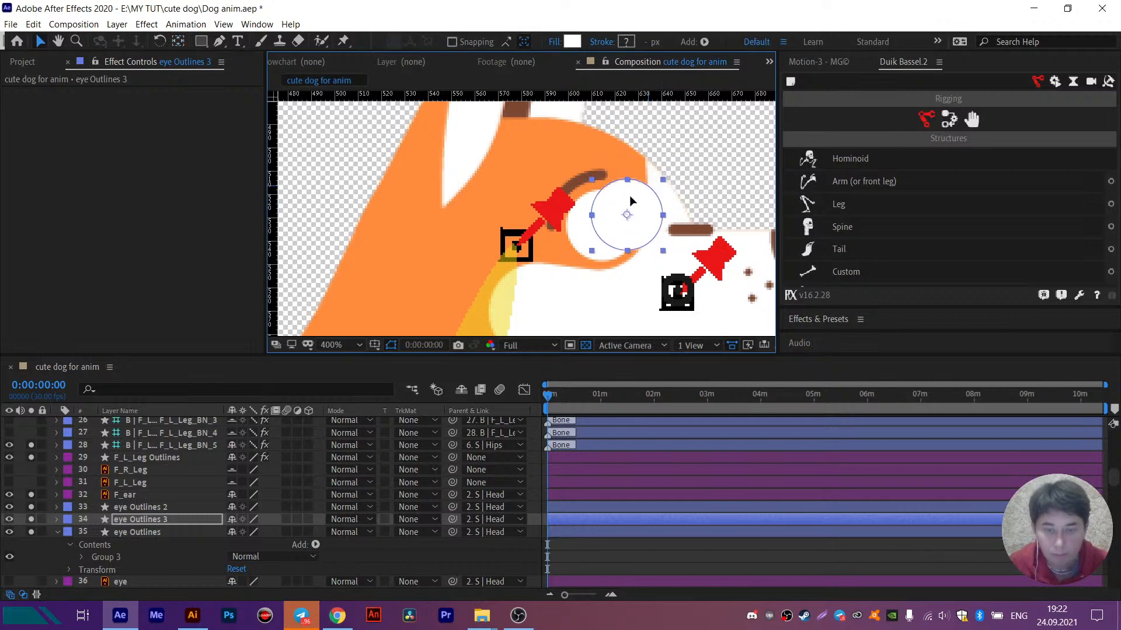
- Set the offset circle's fill to brown 7C4732, sampled from the eyebrow
click(572, 42)
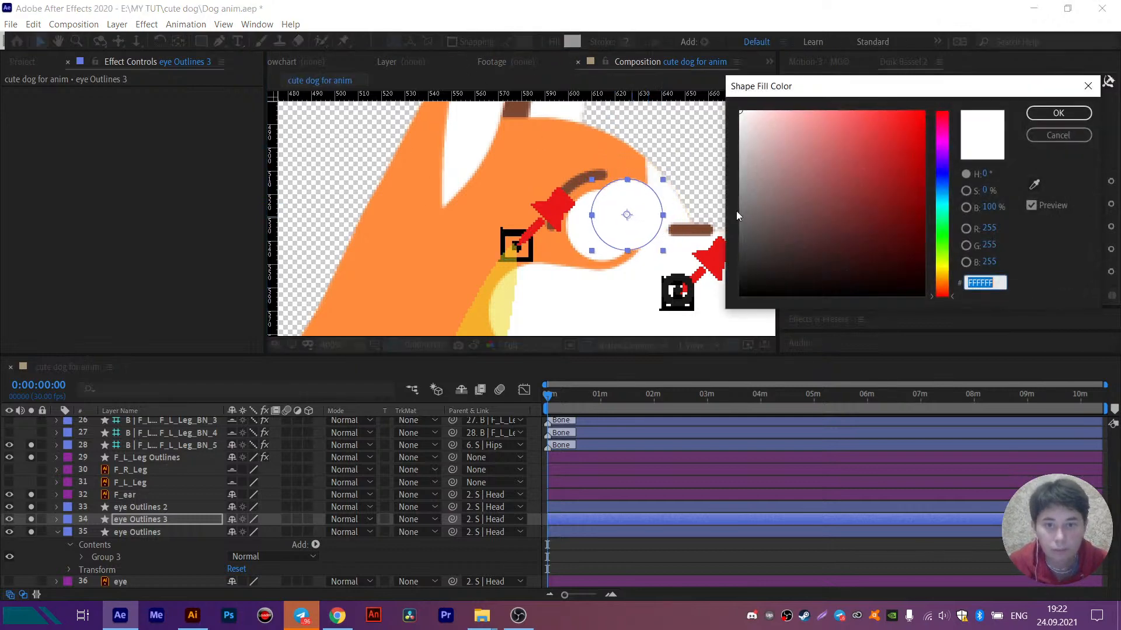
click(1033, 185)
click(582, 180)
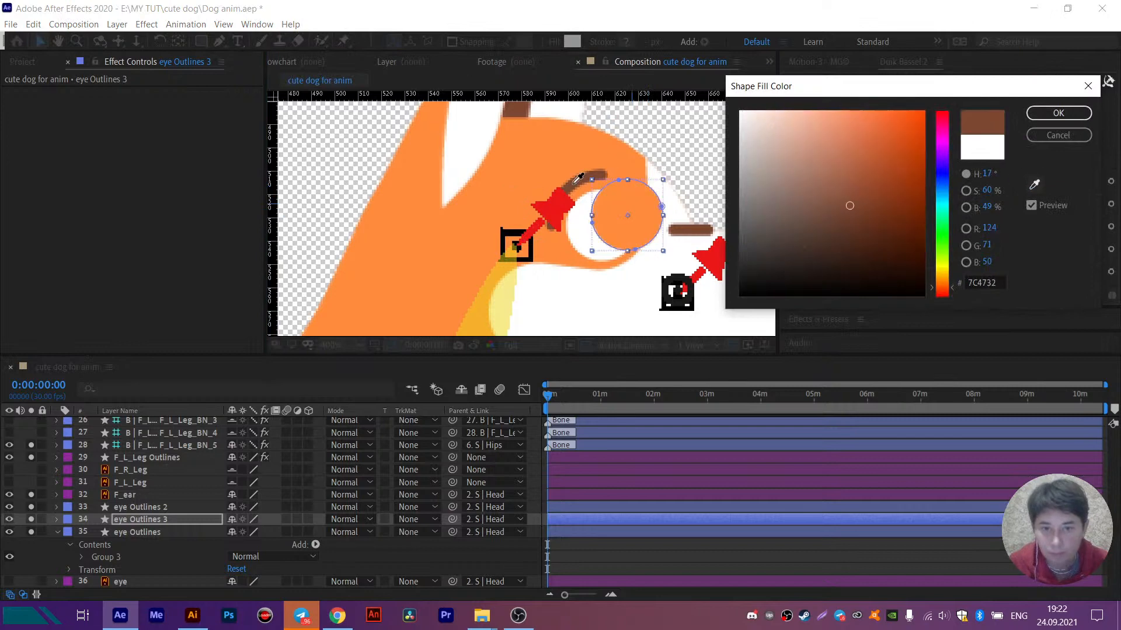
click(1031, 115)
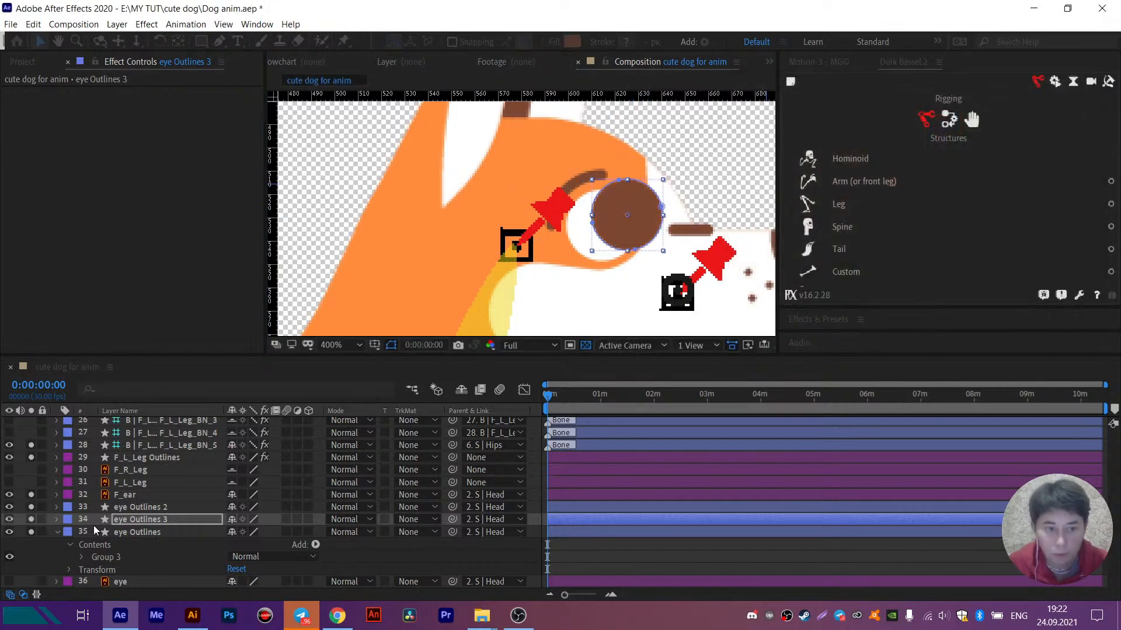
- Rename the eye Outlines 2 layer as eyebrow
click(162, 508)
key(Return)
text(ey)
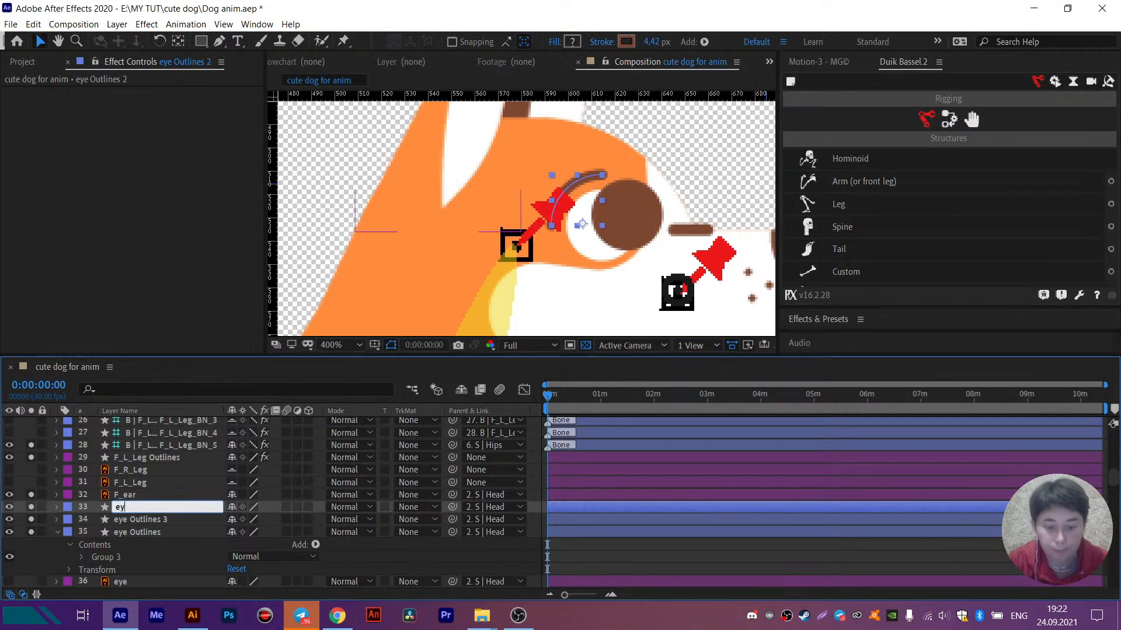
text(ebrow)
key(Return)
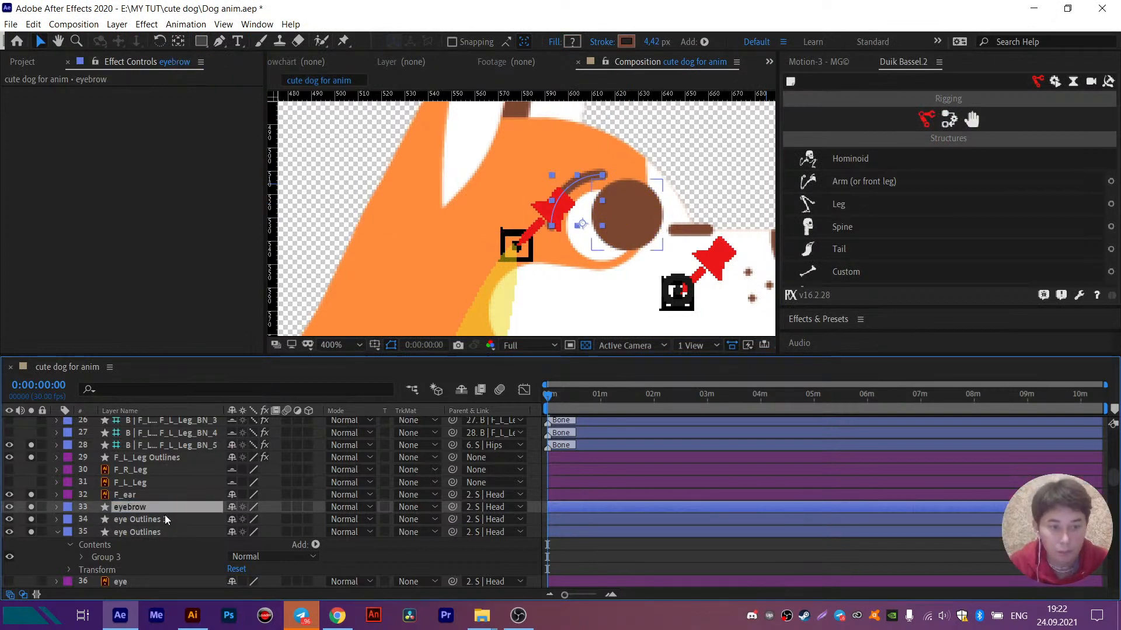
- Rename the eye Outlines 3 layer as pupil and the eye Outlines layer as eye
click(166, 520)
key(Return)
text(pupil)
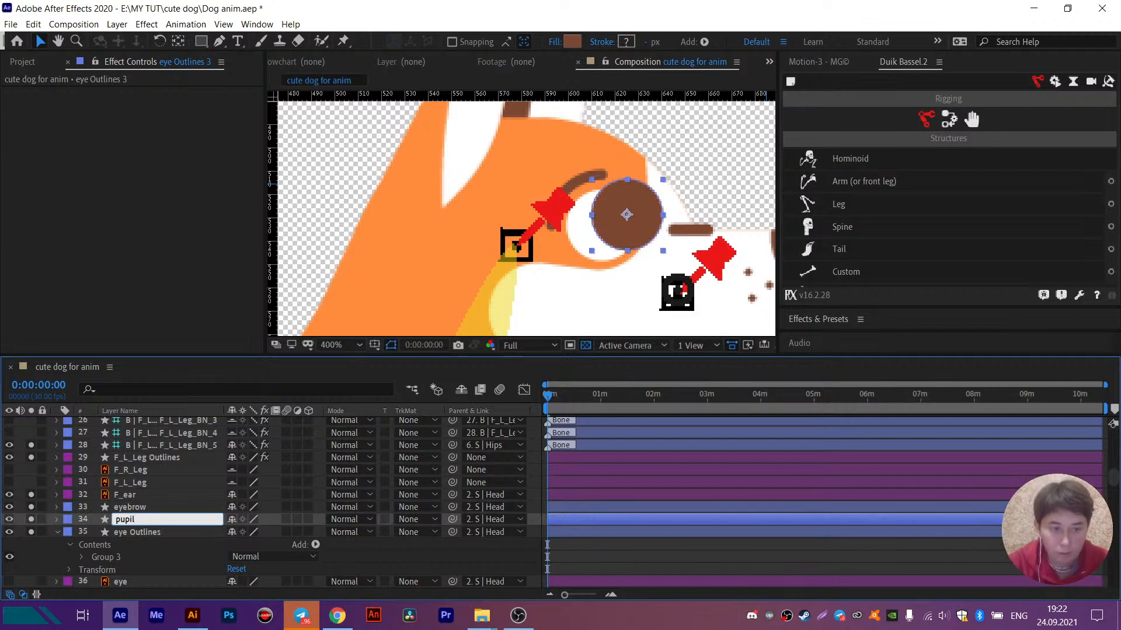
key(Return)
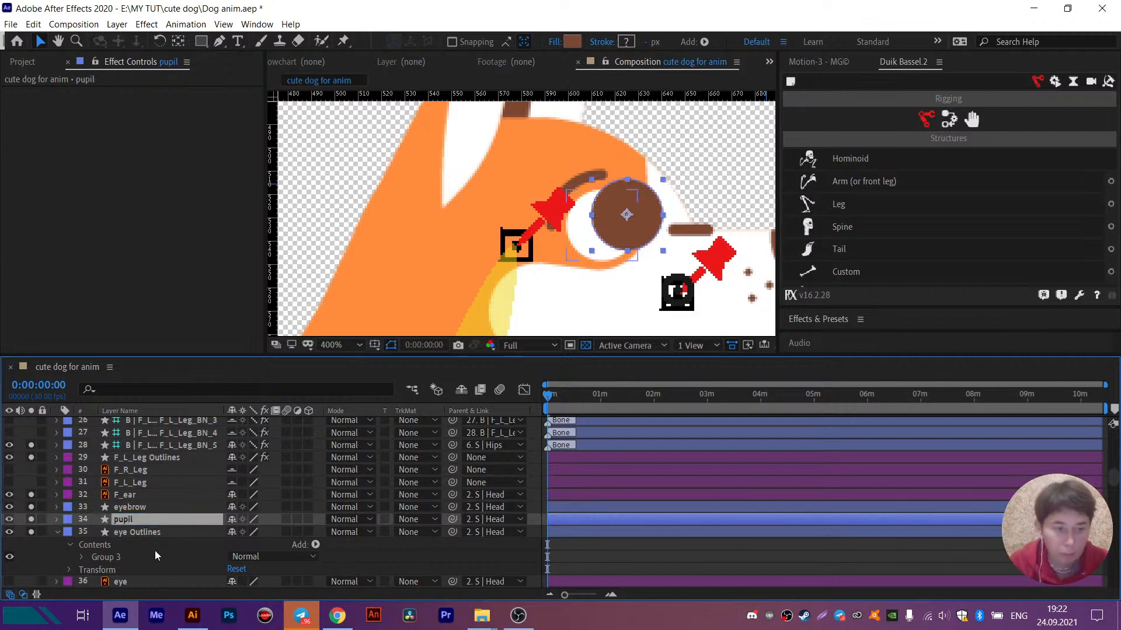
click(153, 536)
key(Return)
text(eye)
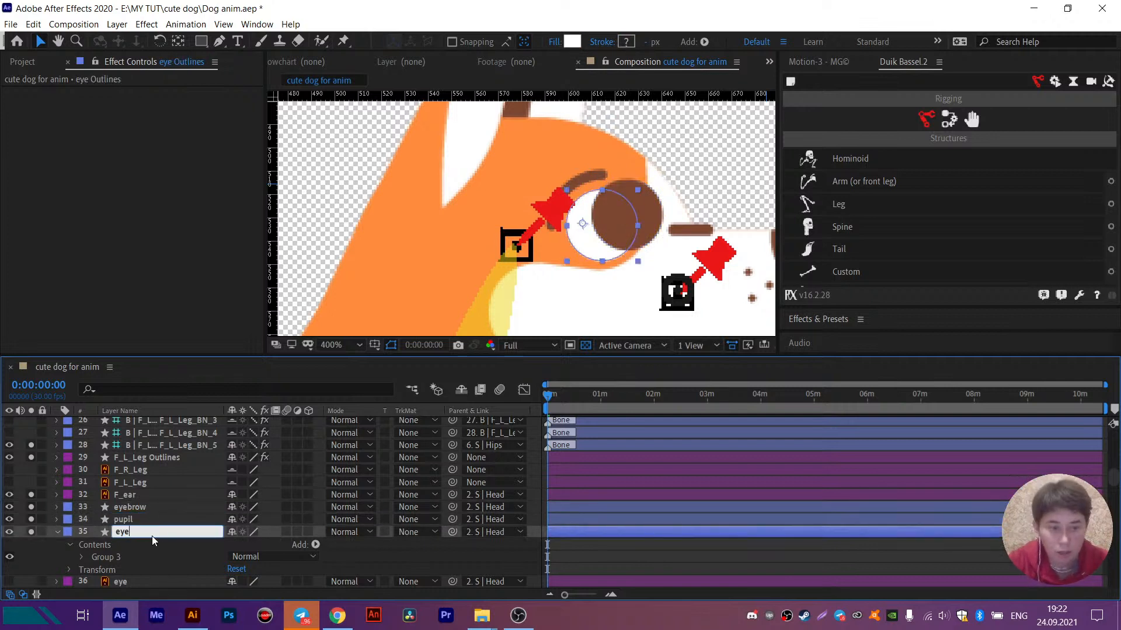
key(Return)
- Apply the Set Matte effect to the pupil layer and take its matte from layer 35, eye
click(147, 517)
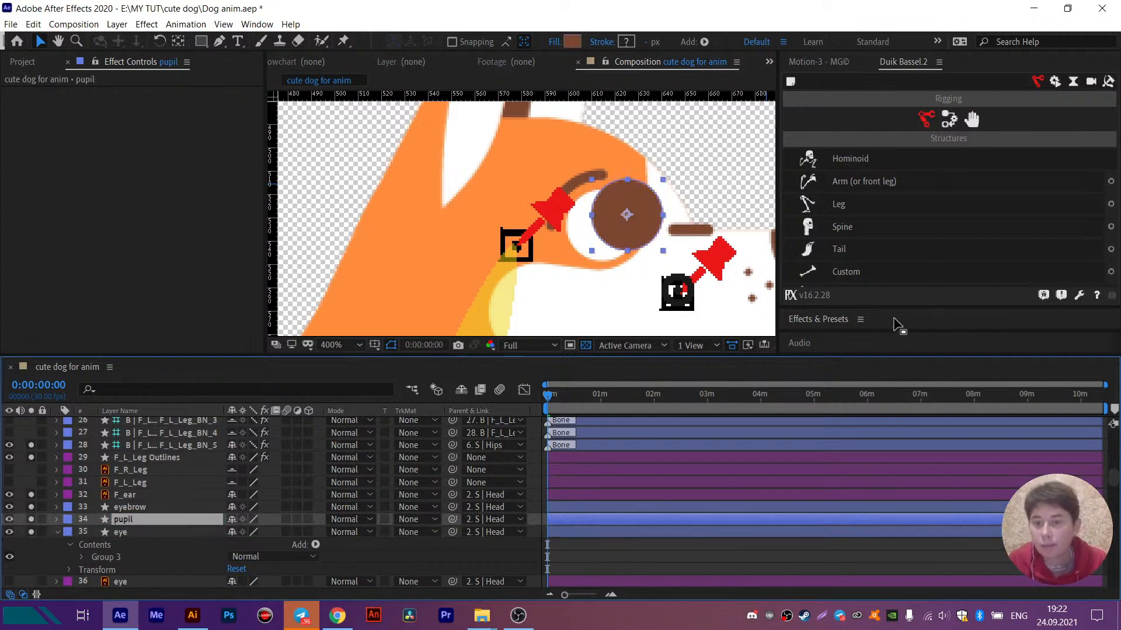
drag(898, 307, 901, 158)
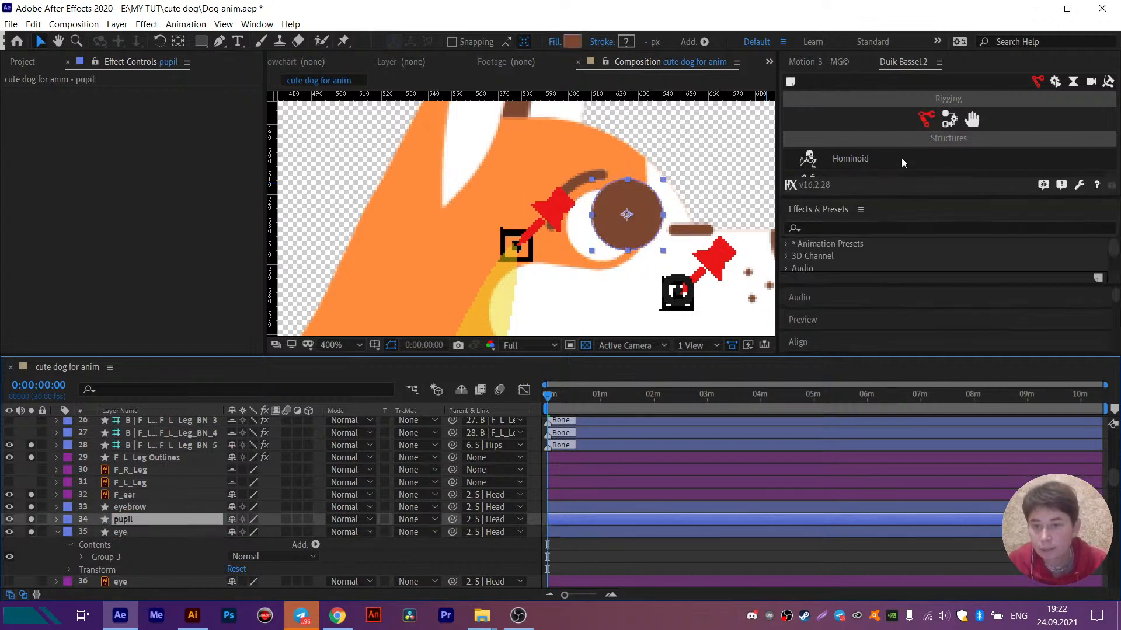
click(819, 193)
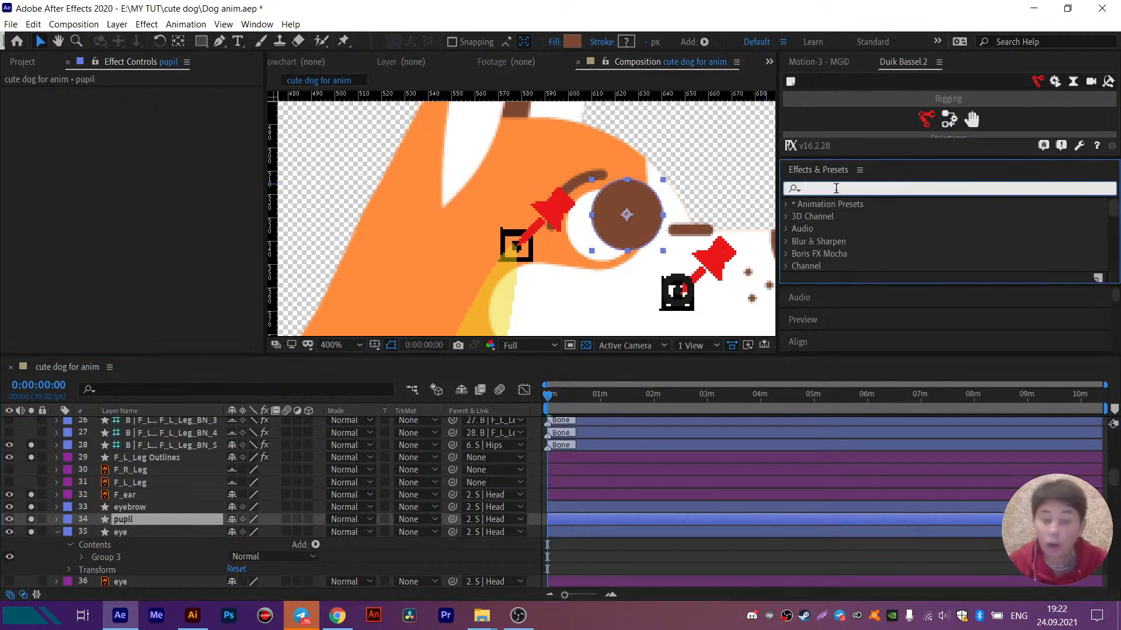
text(set ma)
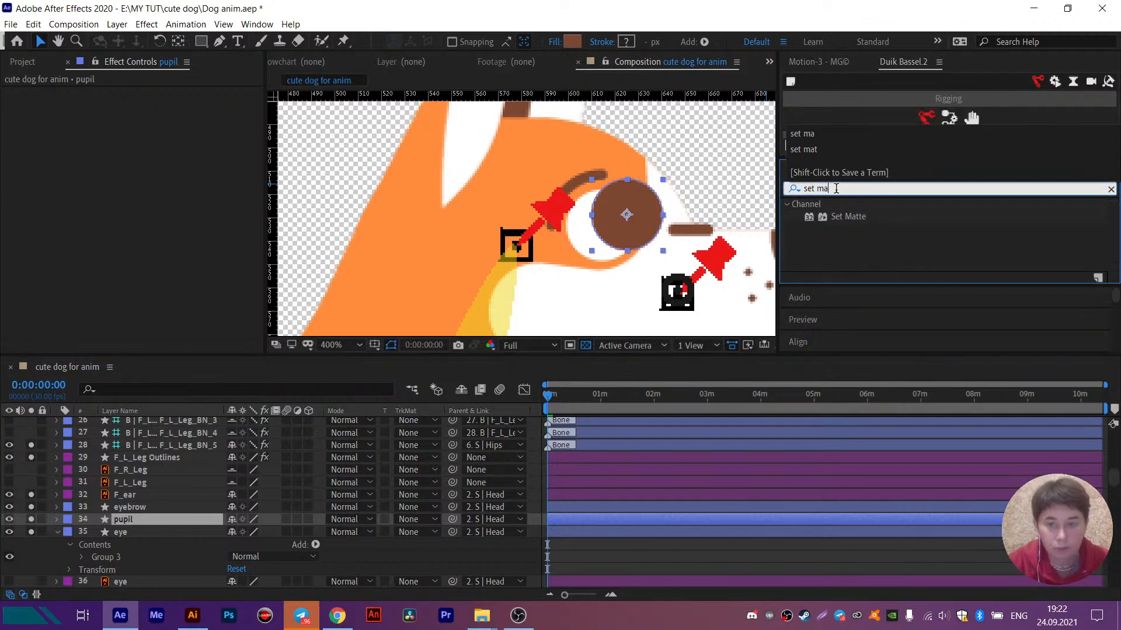
double_click(843, 214)
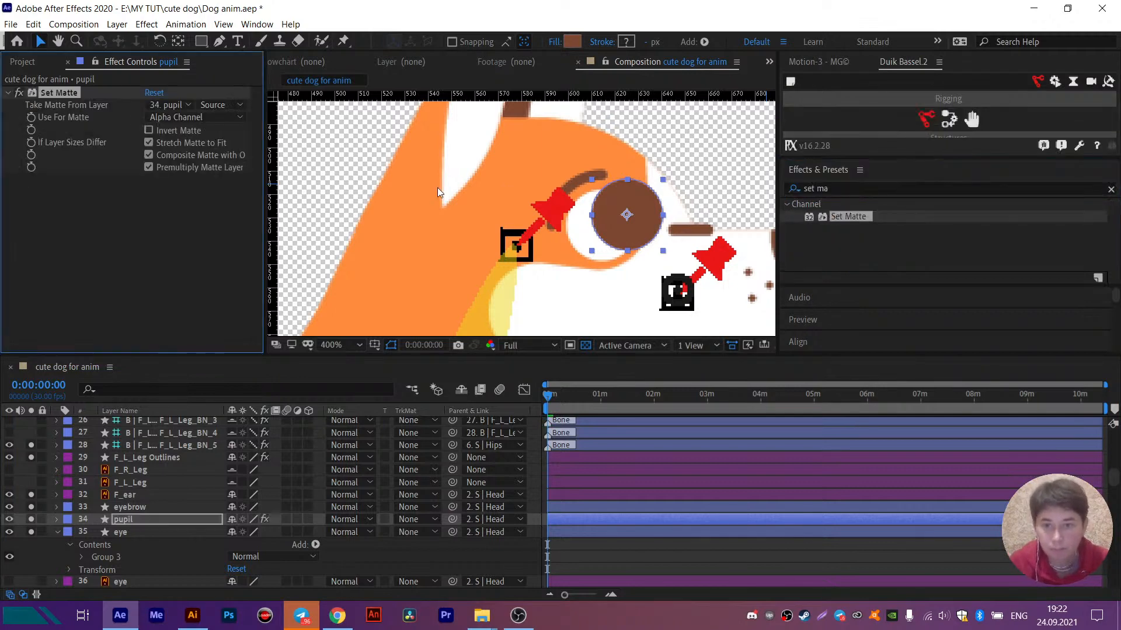
click(178, 105)
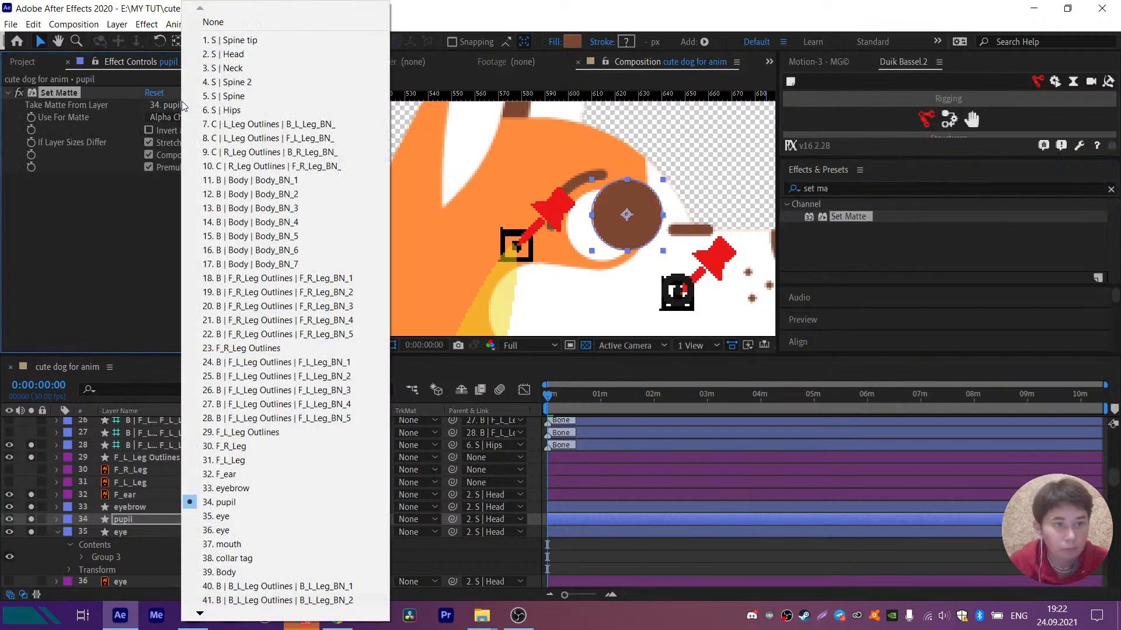
click(225, 517)
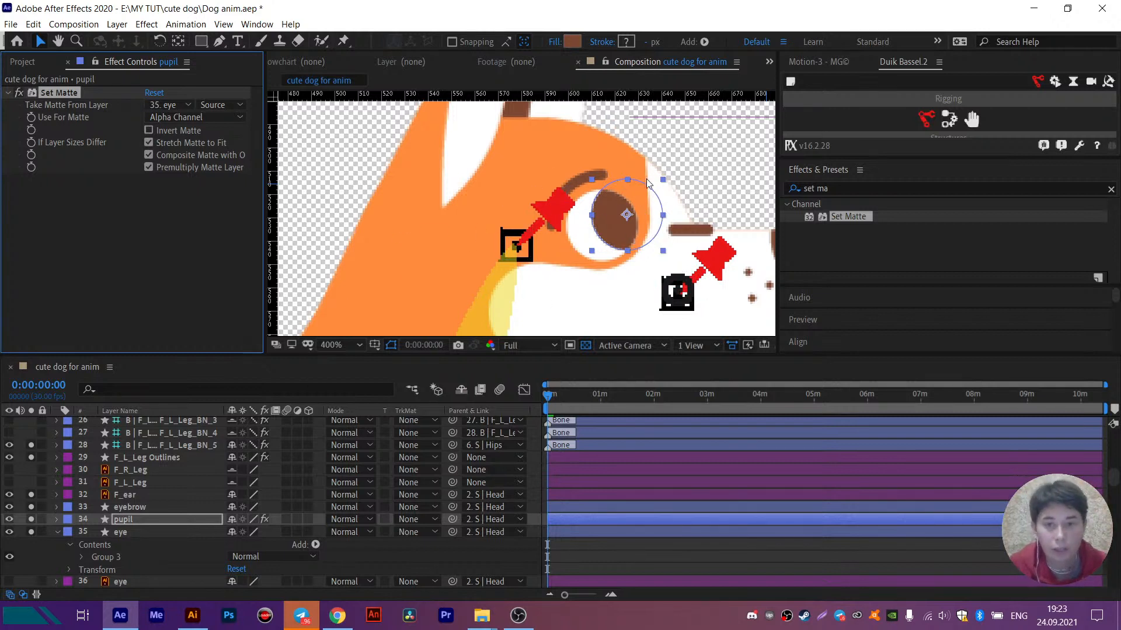
- Reposition the pupil within the white of the eye, toward the snout side, and deselect it
drag(615, 222, 624, 250)
scroll(624, 250, down, 5)
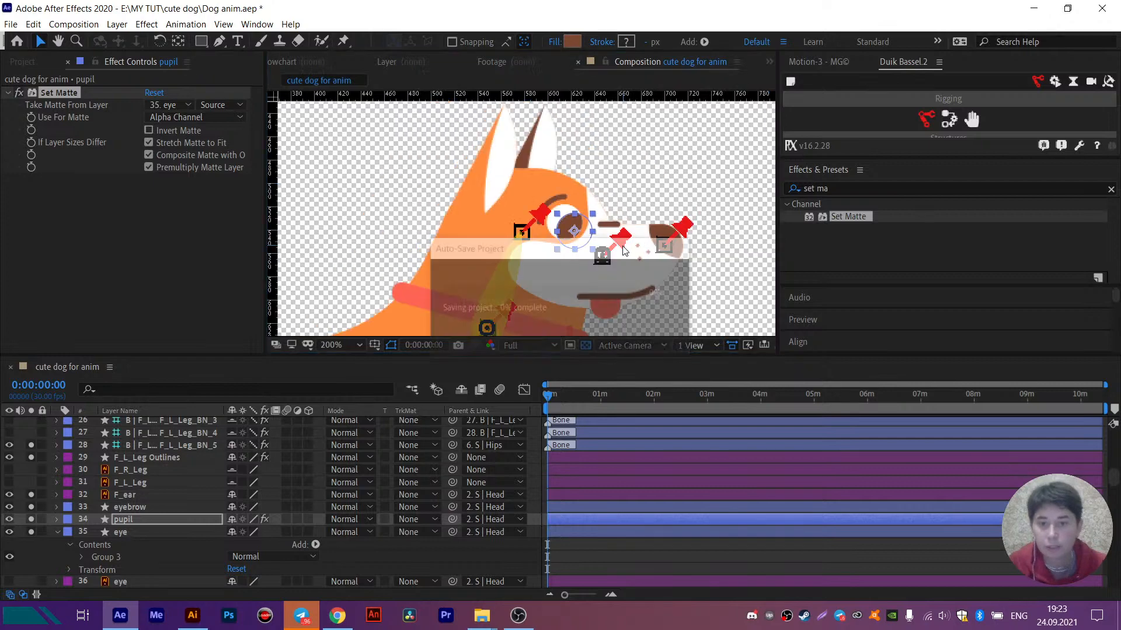
drag(577, 218, 580, 223)
click(434, 565)
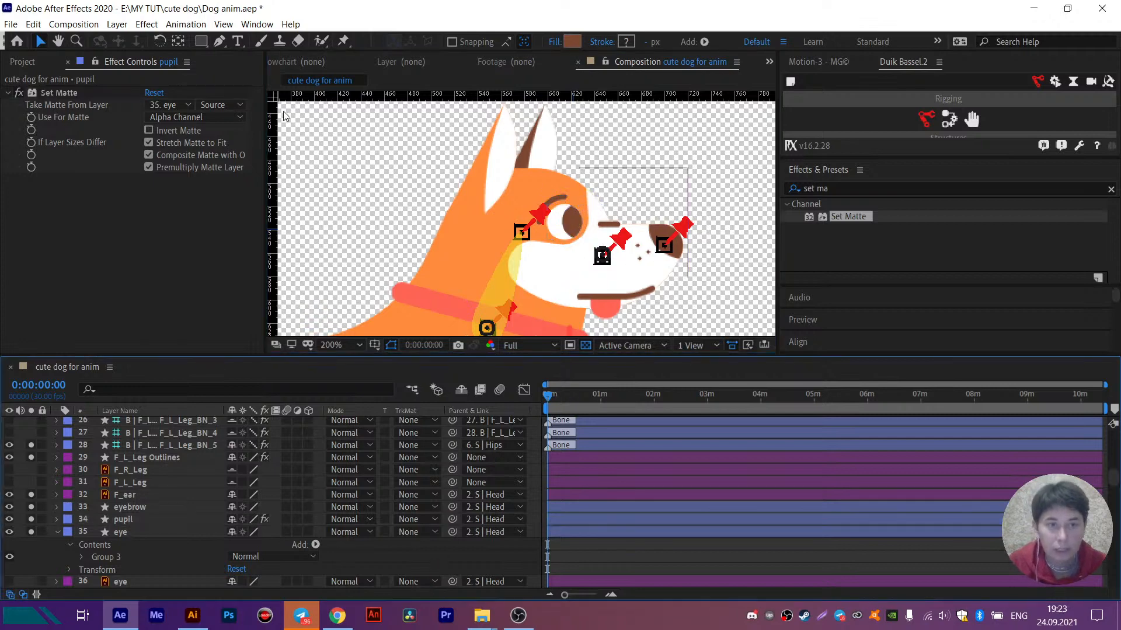
- Draw a tilted four-cornered upper eyelid shape over the eyebrow with the Pen tool and adjust its corners
click(219, 41)
scroll(584, 230, up, 2)
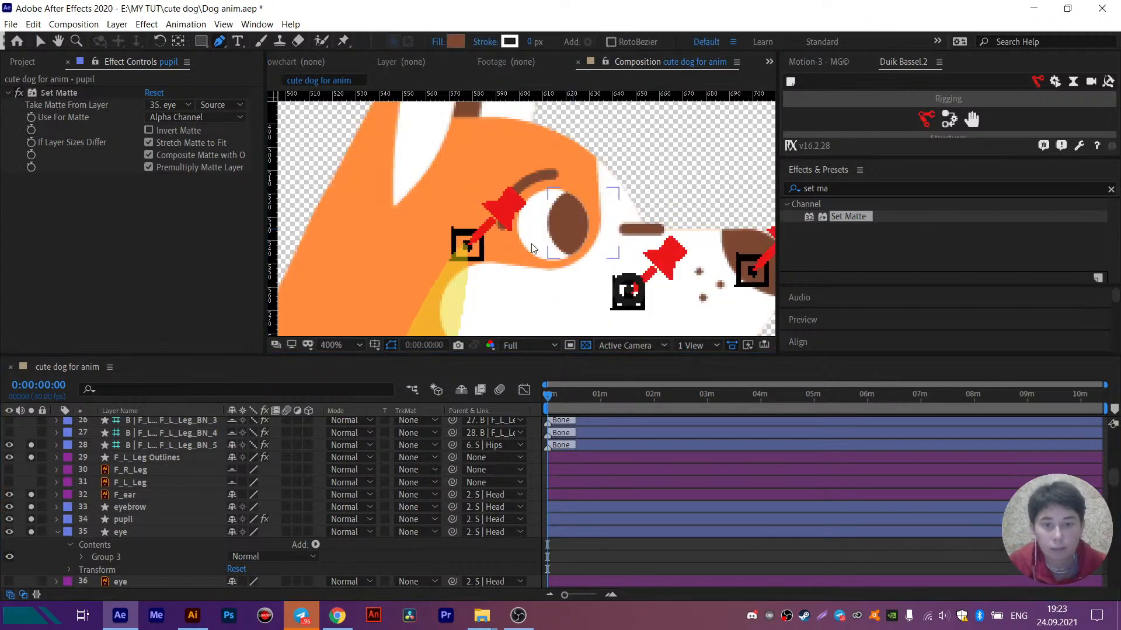
click(480, 257)
click(602, 189)
click(549, 127)
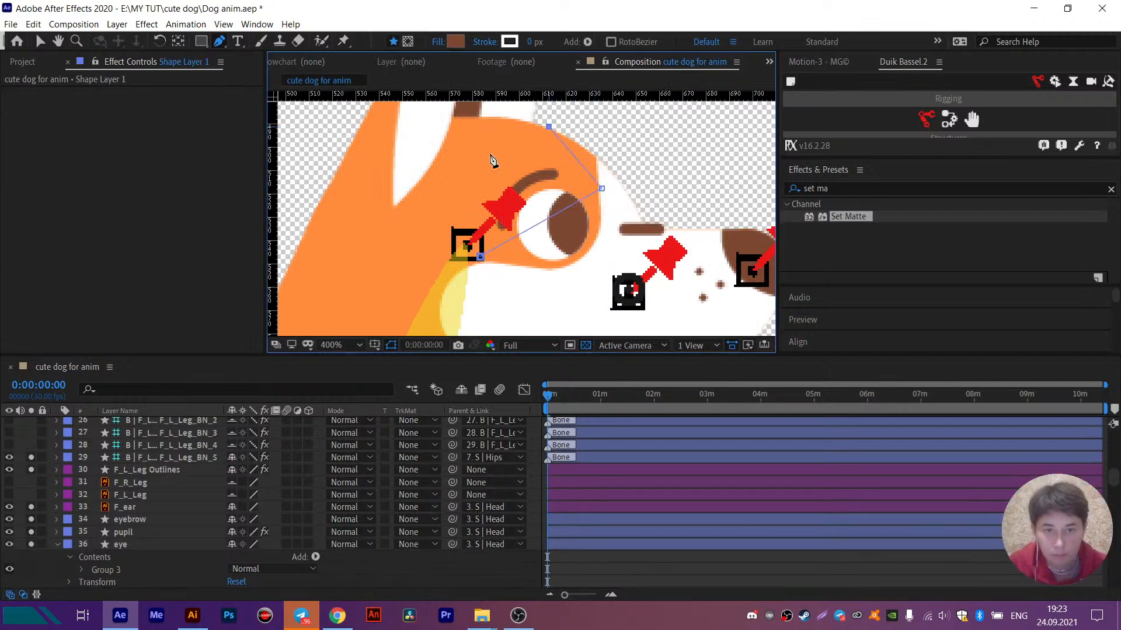
click(441, 188)
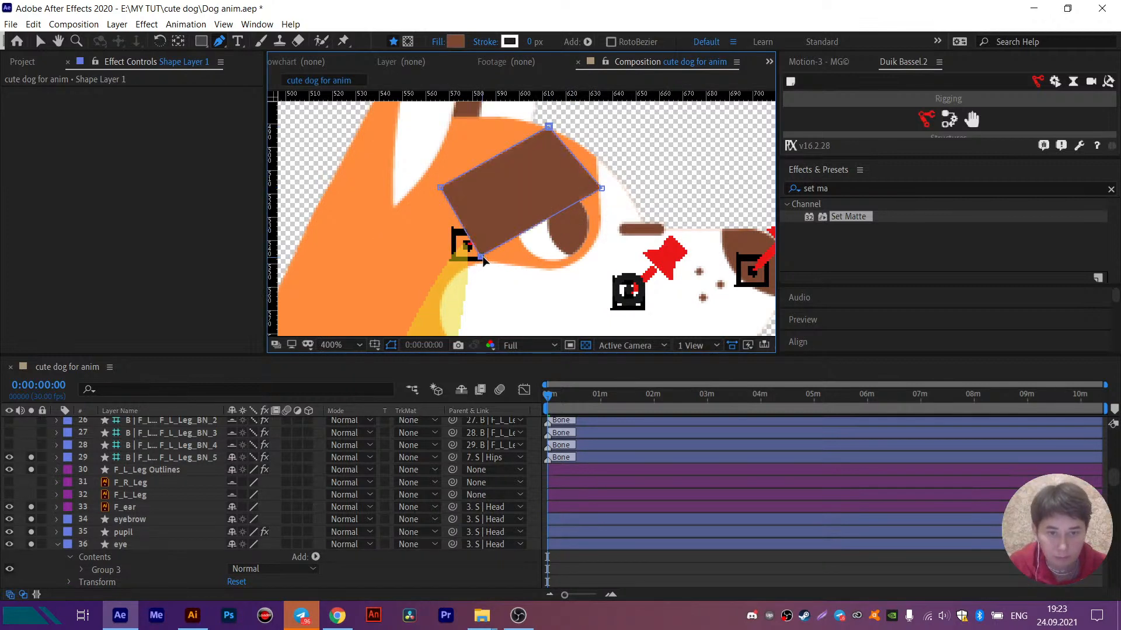
drag(481, 257, 514, 265)
drag(604, 191, 610, 192)
drag(550, 126, 553, 124)
- Set Shape Layer 1's fill to E6640C, a darker orange based on a sample of the dog's head
scroll(157, 492, up, 10)
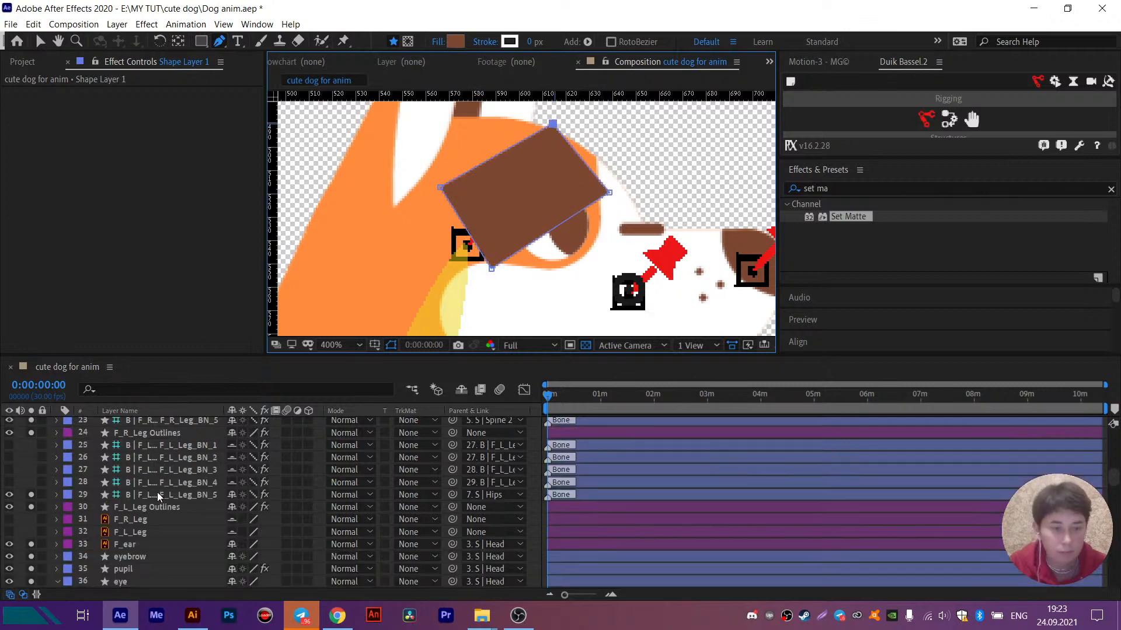
click(155, 424)
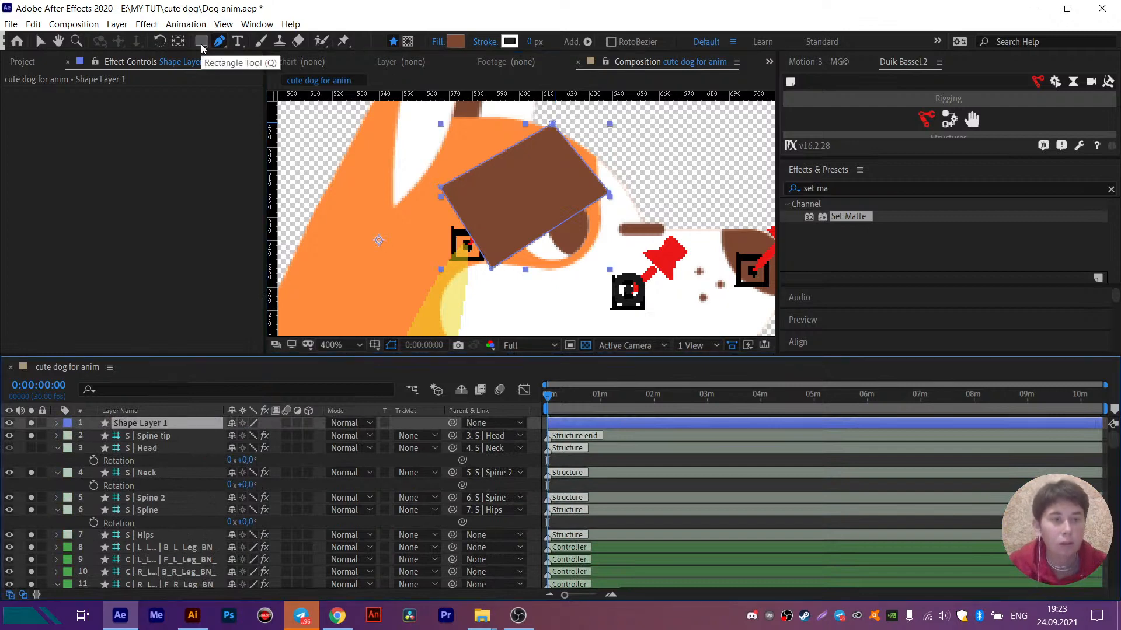
drag(204, 45, 208, 46)
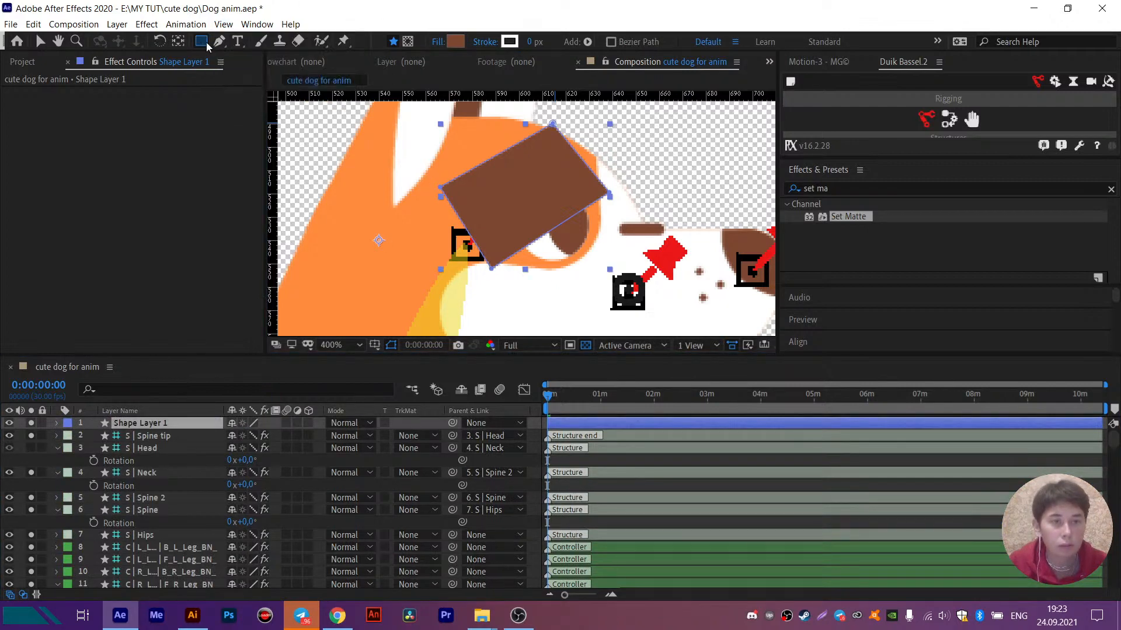
click(455, 41)
click(1033, 187)
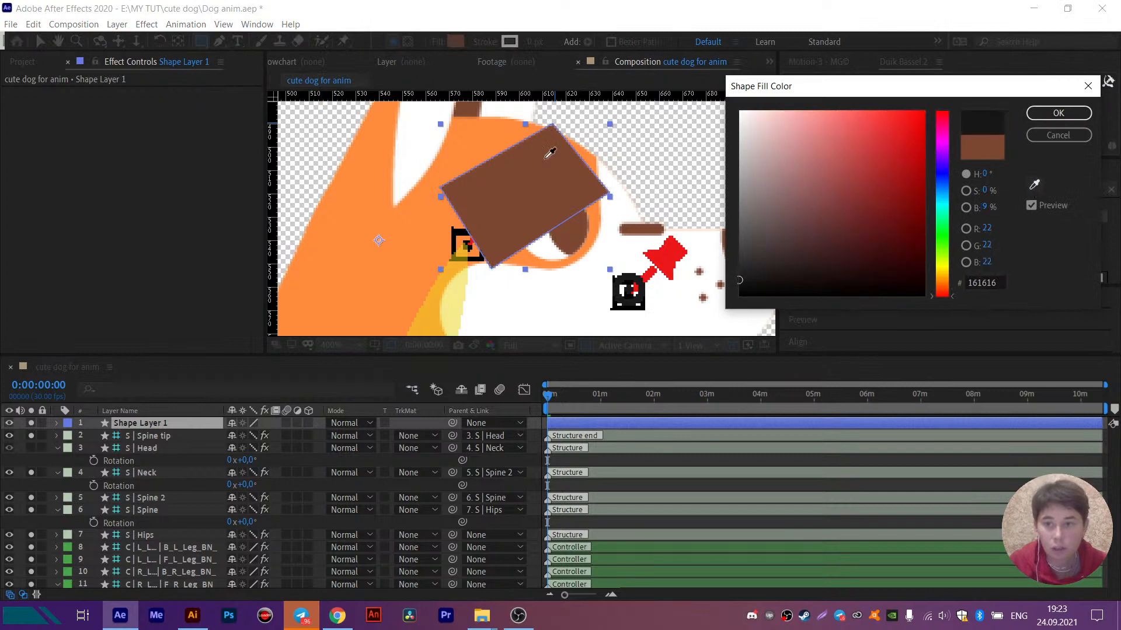
click(470, 140)
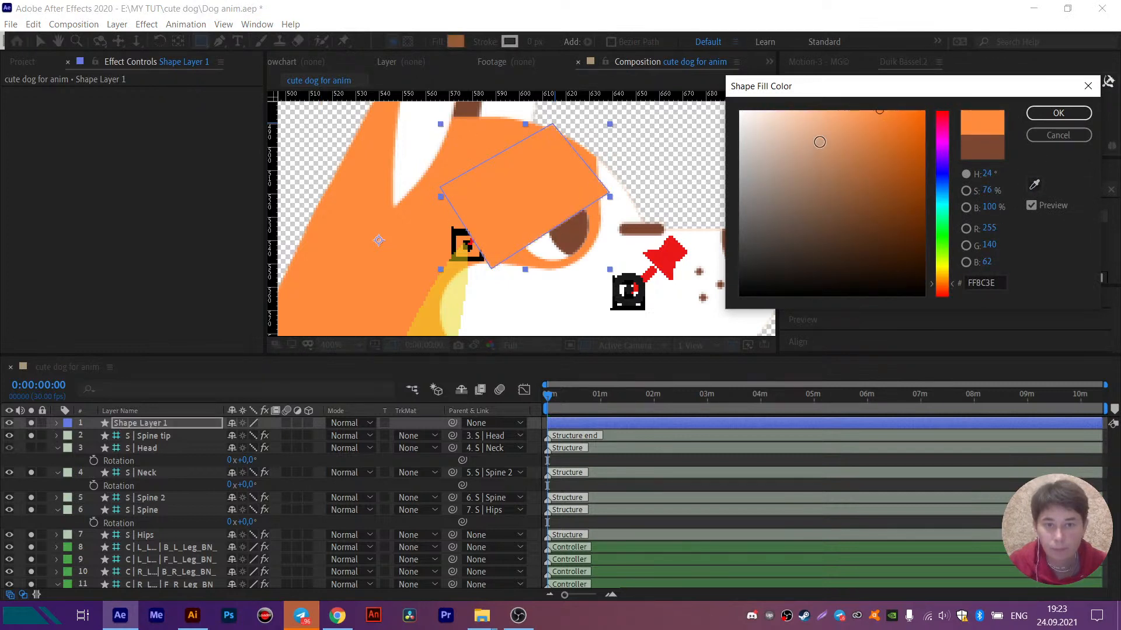
drag(896, 117, 914, 128)
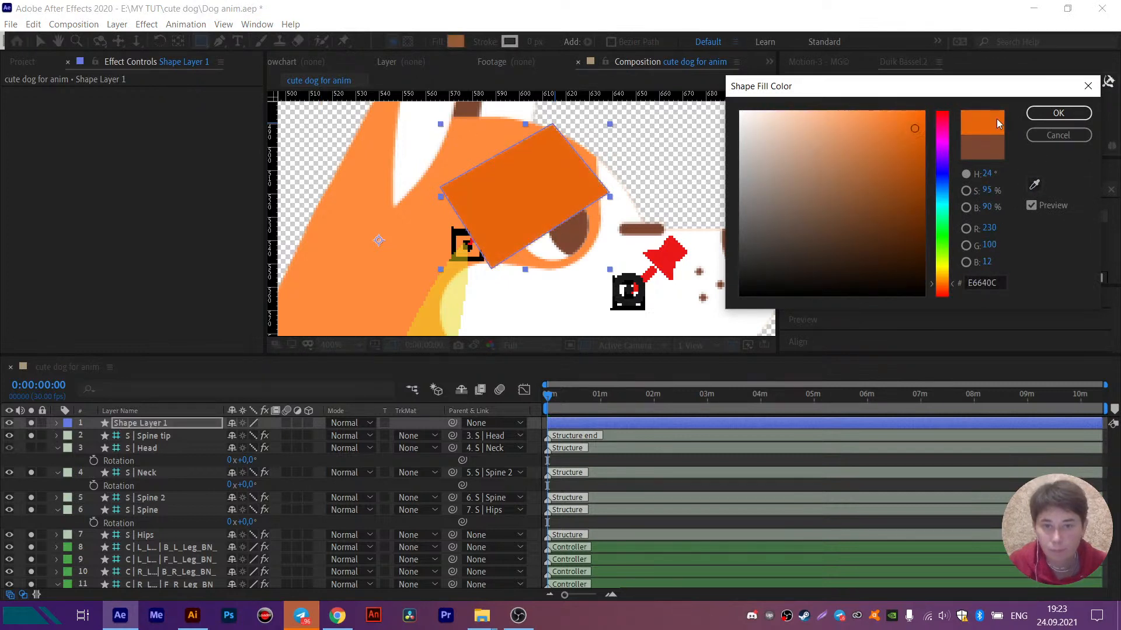
click(1057, 113)
- Draw a second four-cornered shape in Shape Layer 1 as the lower eyelid below the eye and adjust its lowest corner
click(58, 423)
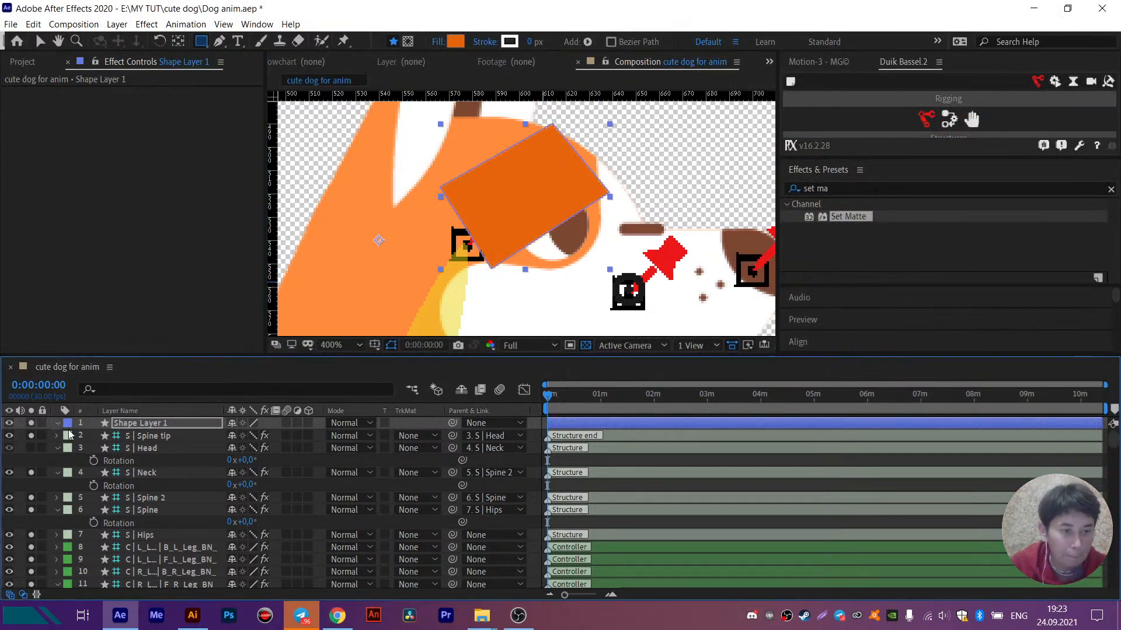
click(70, 436)
click(105, 450)
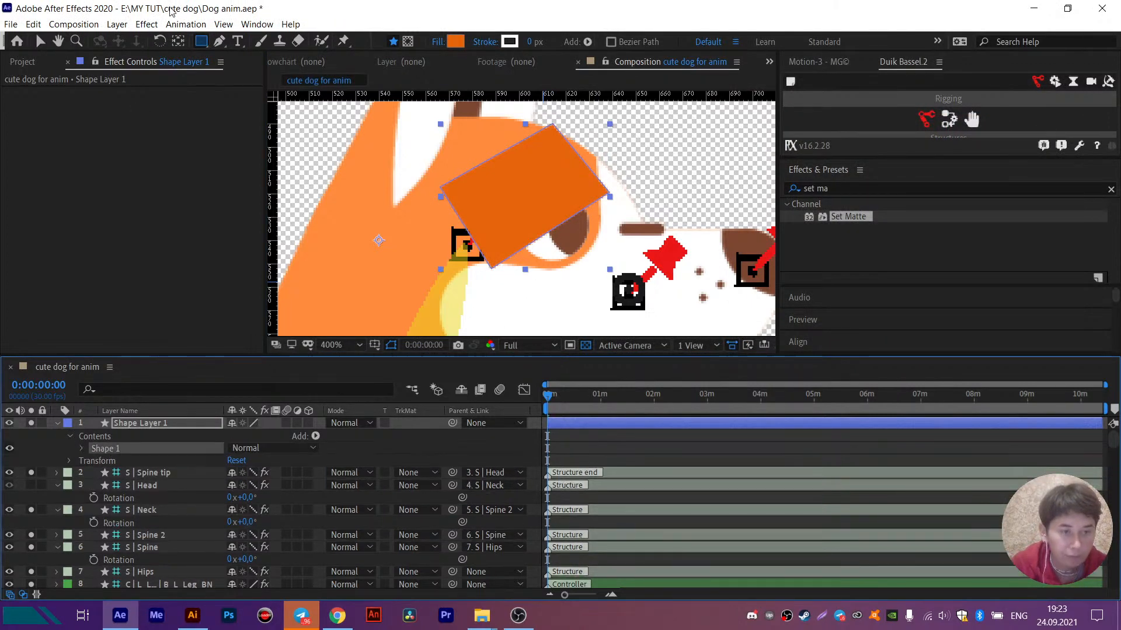
click(219, 42)
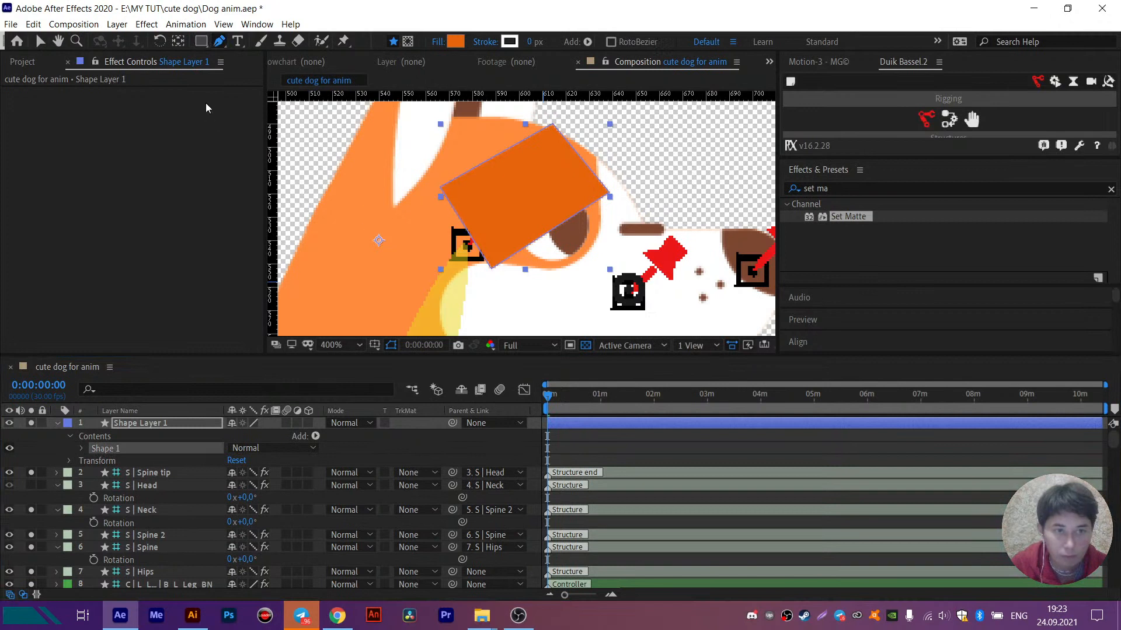
click(223, 43)
click(251, 43)
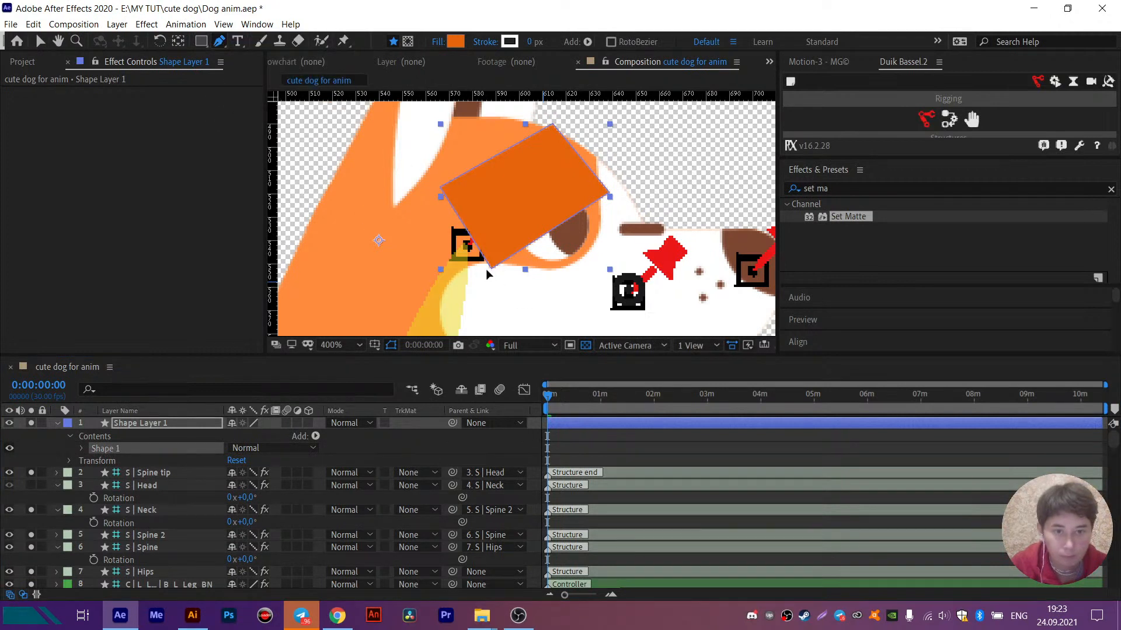
click(491, 269)
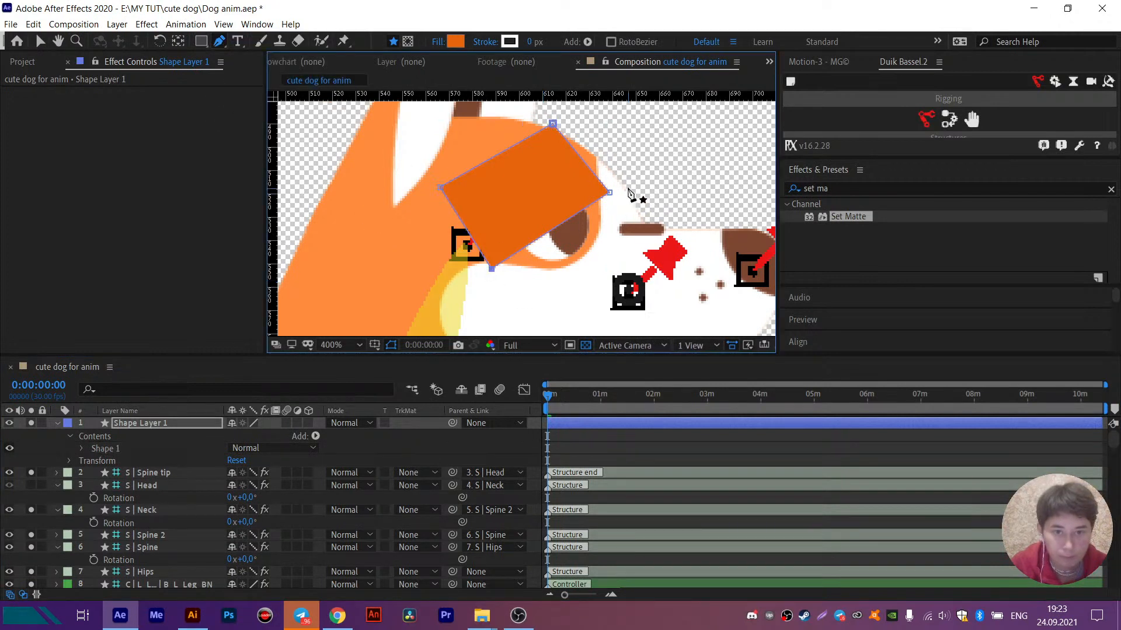
click(474, 274)
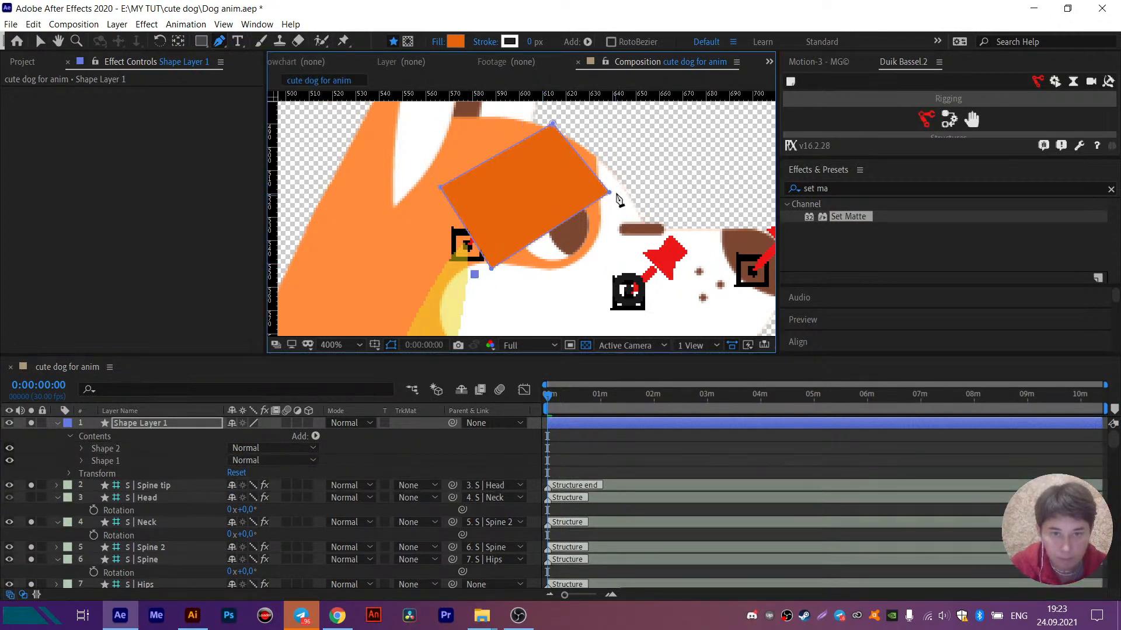
click(531, 285)
click(475, 275)
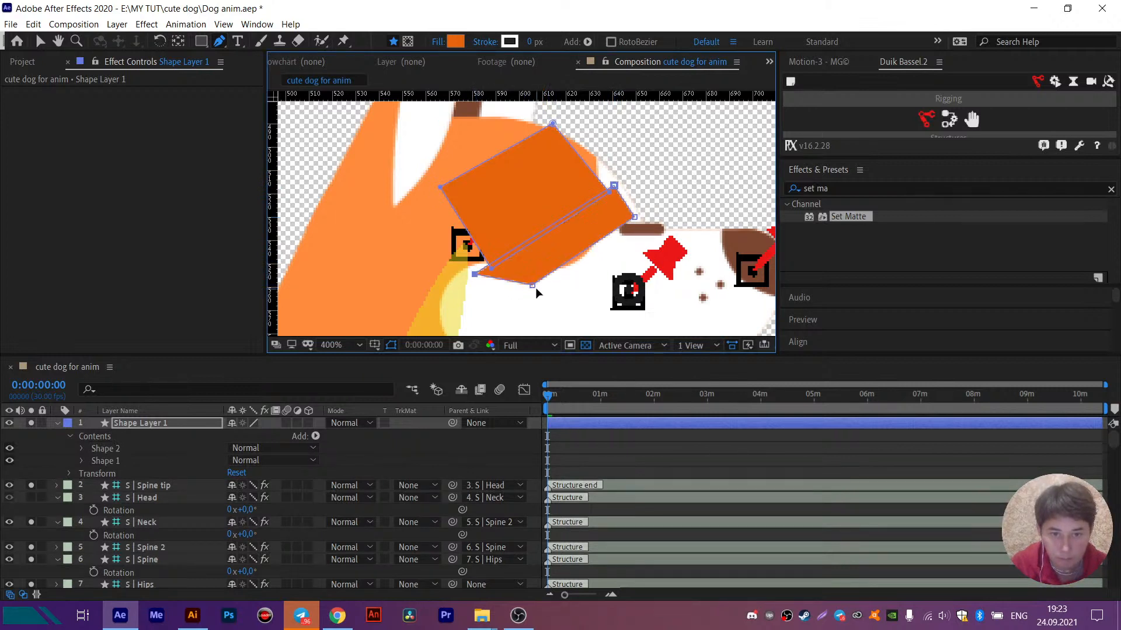
key(v)
drag(532, 286, 515, 292)
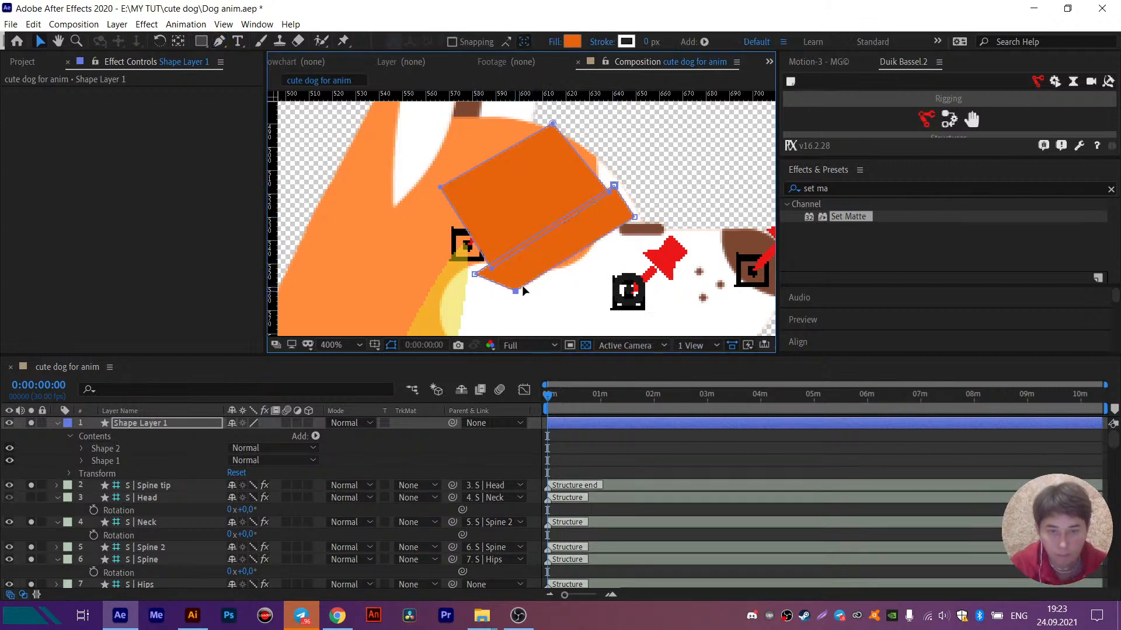
- Add Position keyframes to both Shape 1 and Shape 2 at frame 0 and show only the keyframed properties
click(143, 453)
shift+click(98, 459)
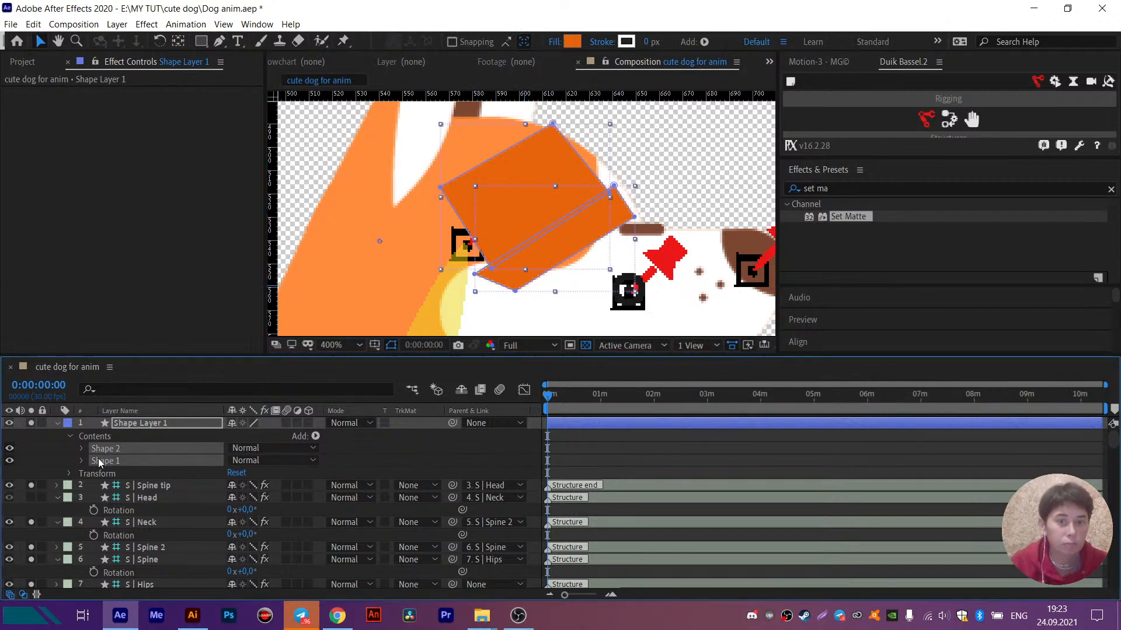
click(86, 449)
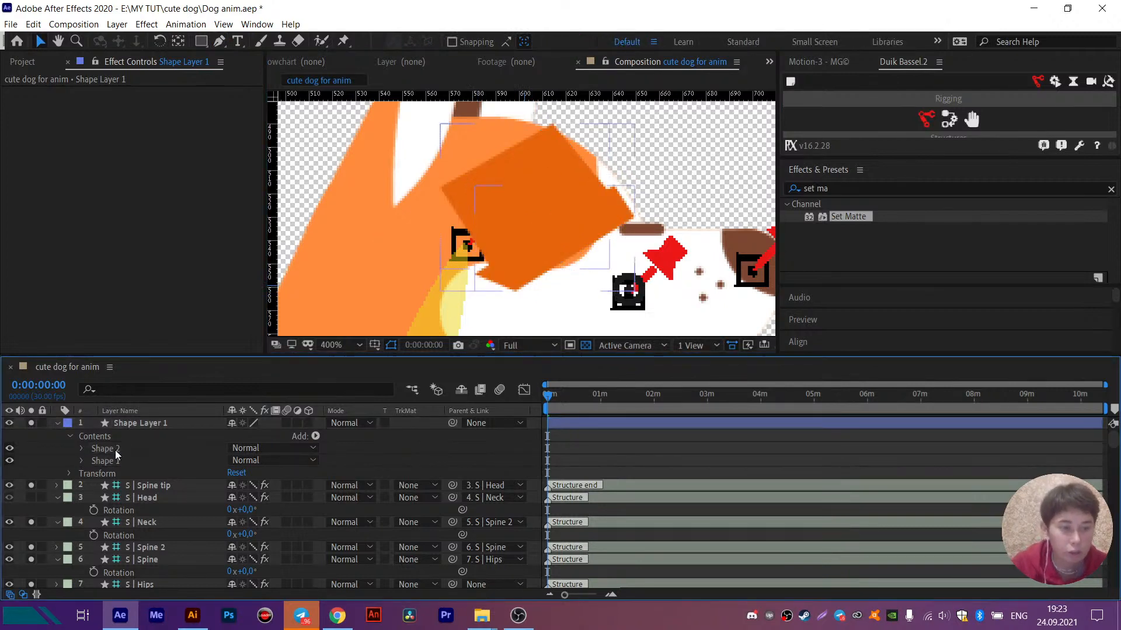
click(113, 450)
shift+click(103, 460)
click(82, 450)
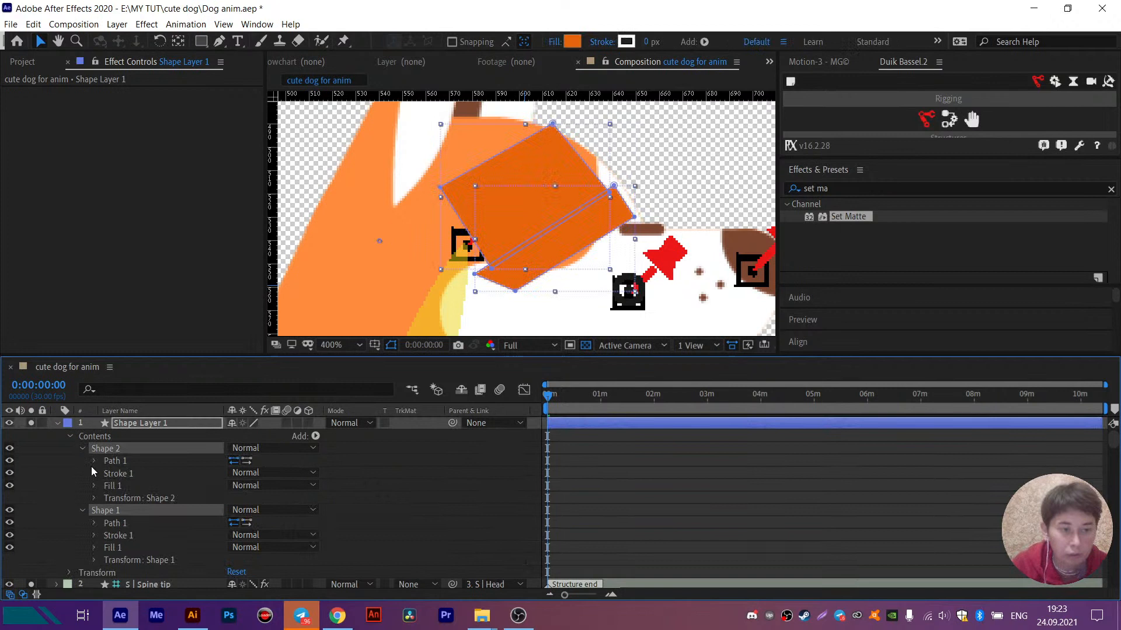
click(94, 498)
click(119, 520)
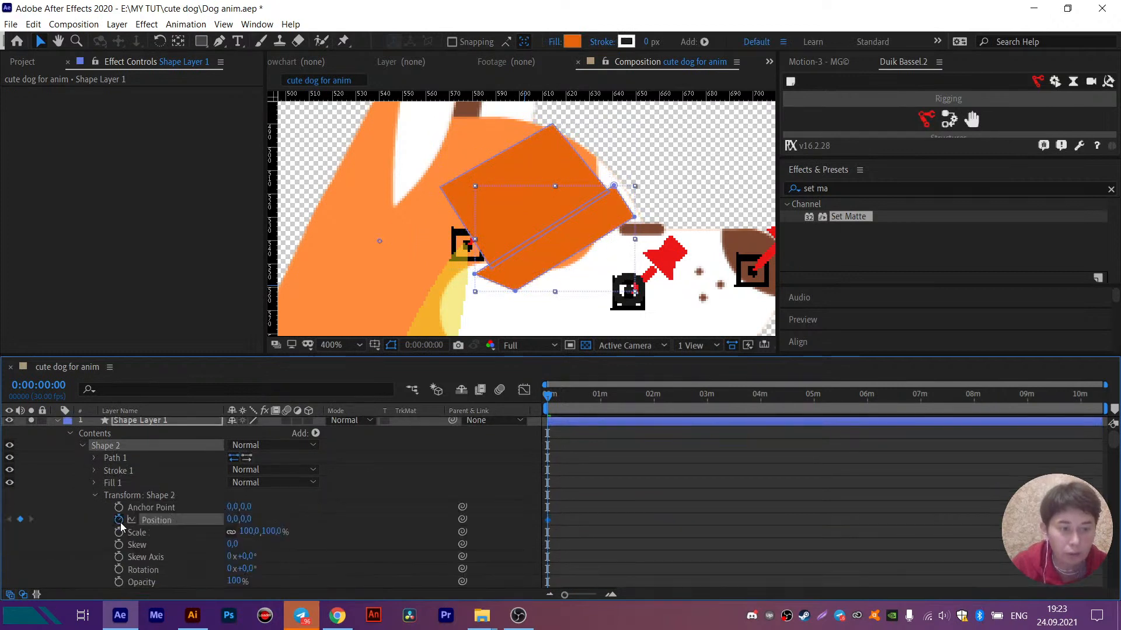
key(u)
- Add Position keyframes for both eyelid shapes at frame 2 and return to the first keyframe at frame 0
key(equal)
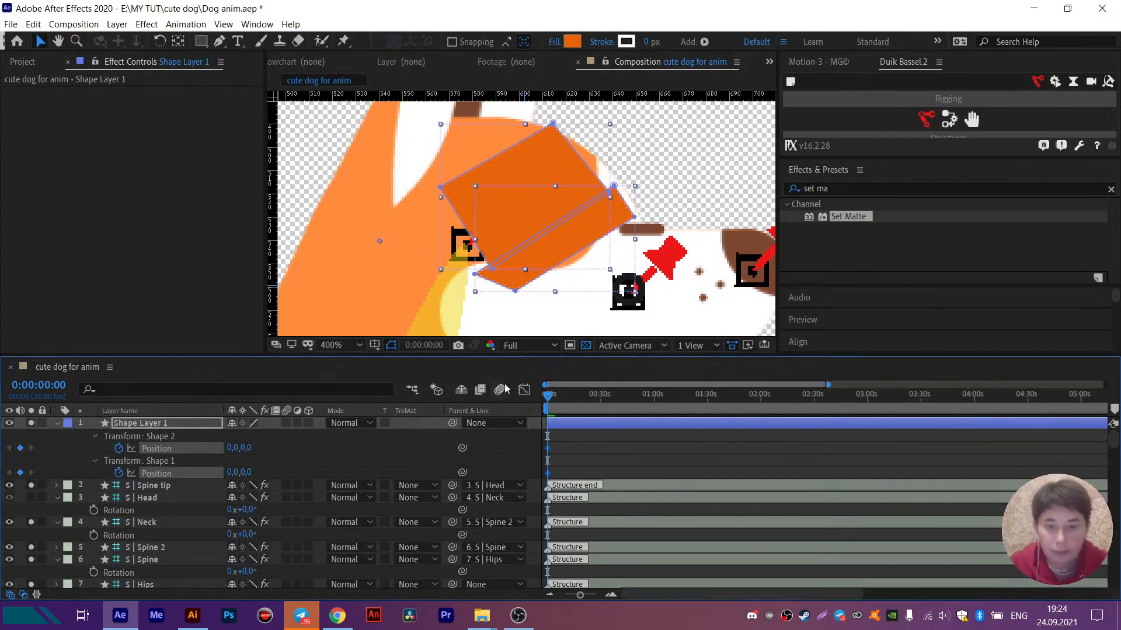
key(equal)
key(equal)
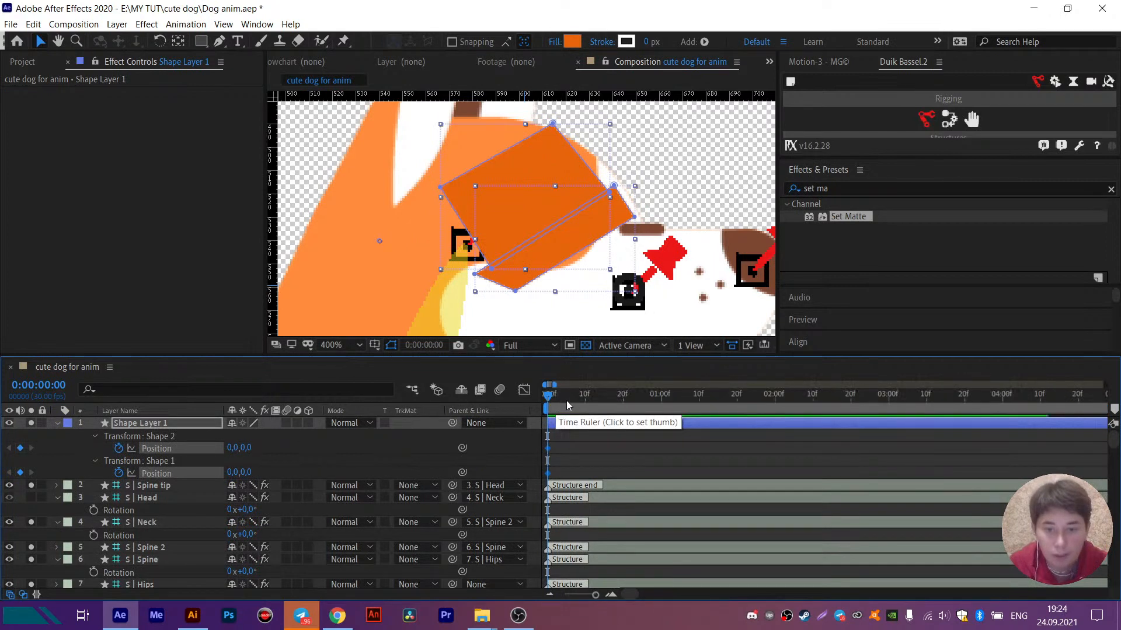
key(equal)
key(equal)
key(equal)
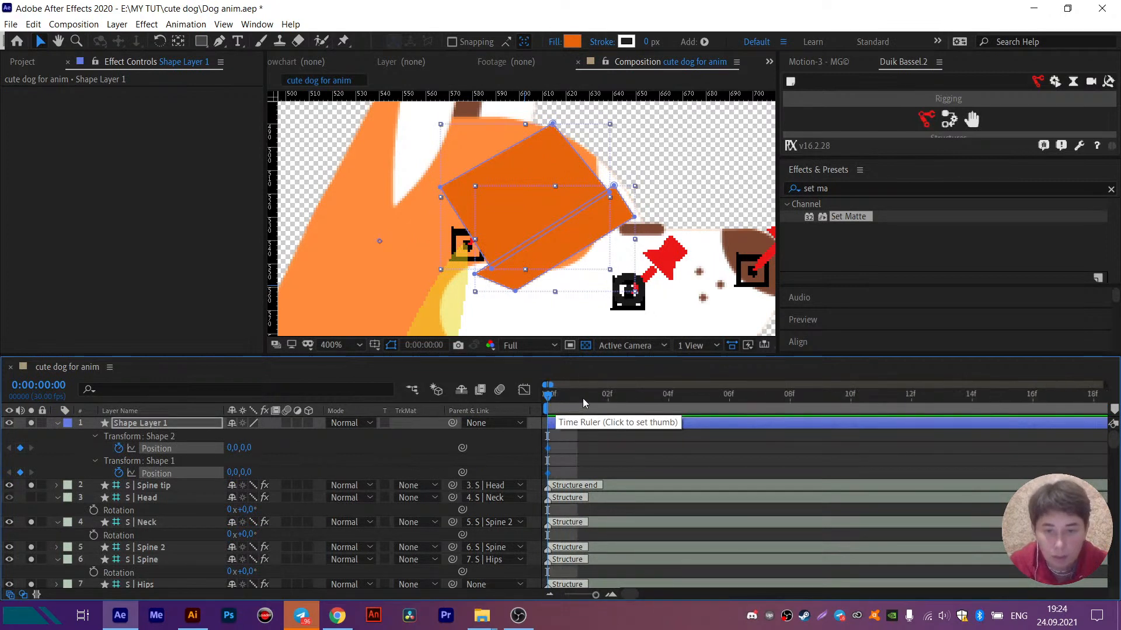
click(609, 397)
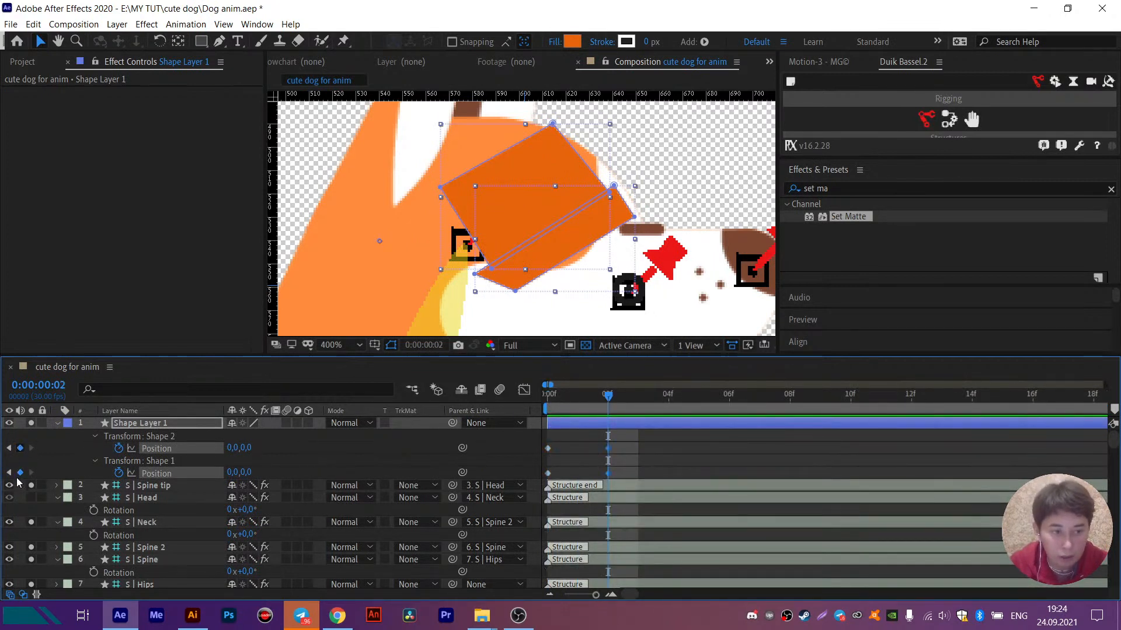
click(10, 448)
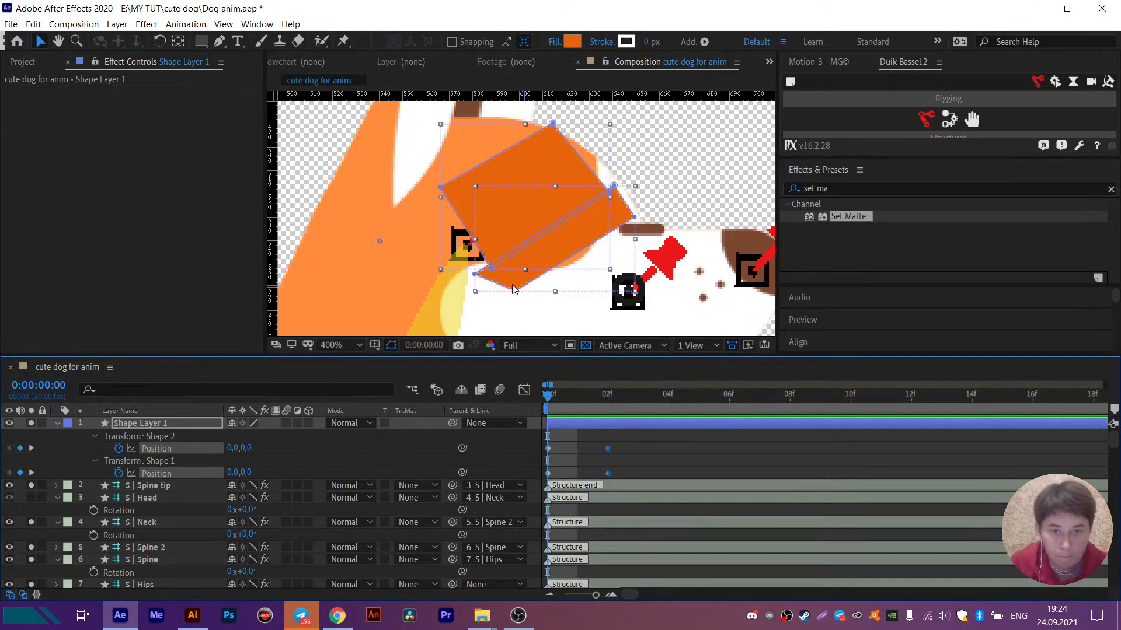
- Move the lower eyelid, Shape 2, down and away from the eye at frame 0, to Position 11.8, 12.8
click(353, 448)
click(162, 436)
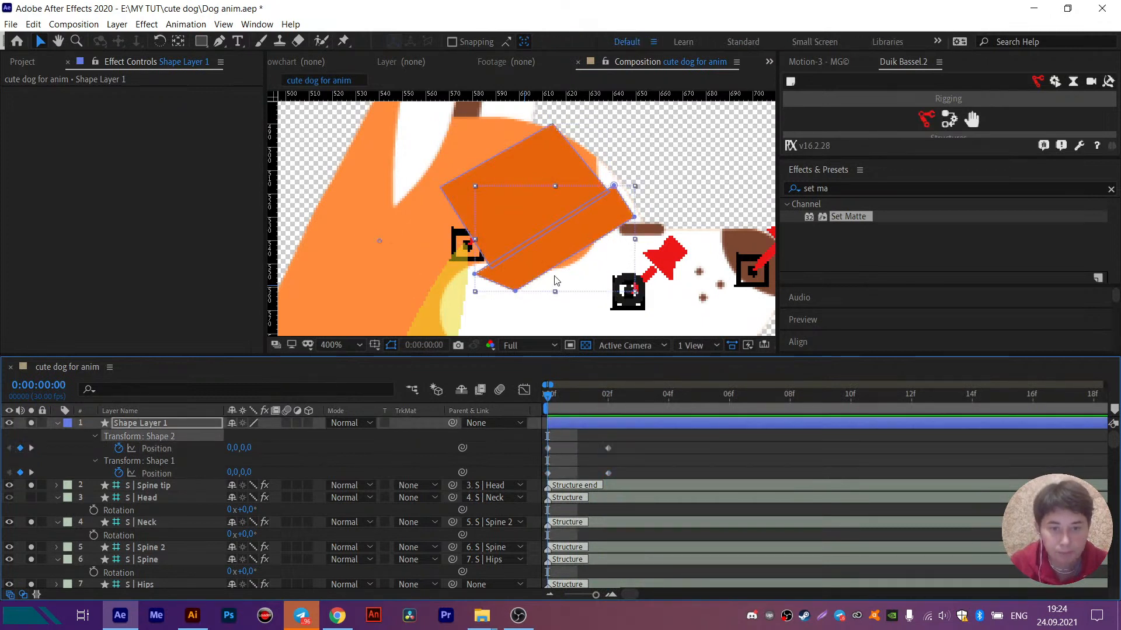
click(554, 268)
click(555, 273)
click(532, 265)
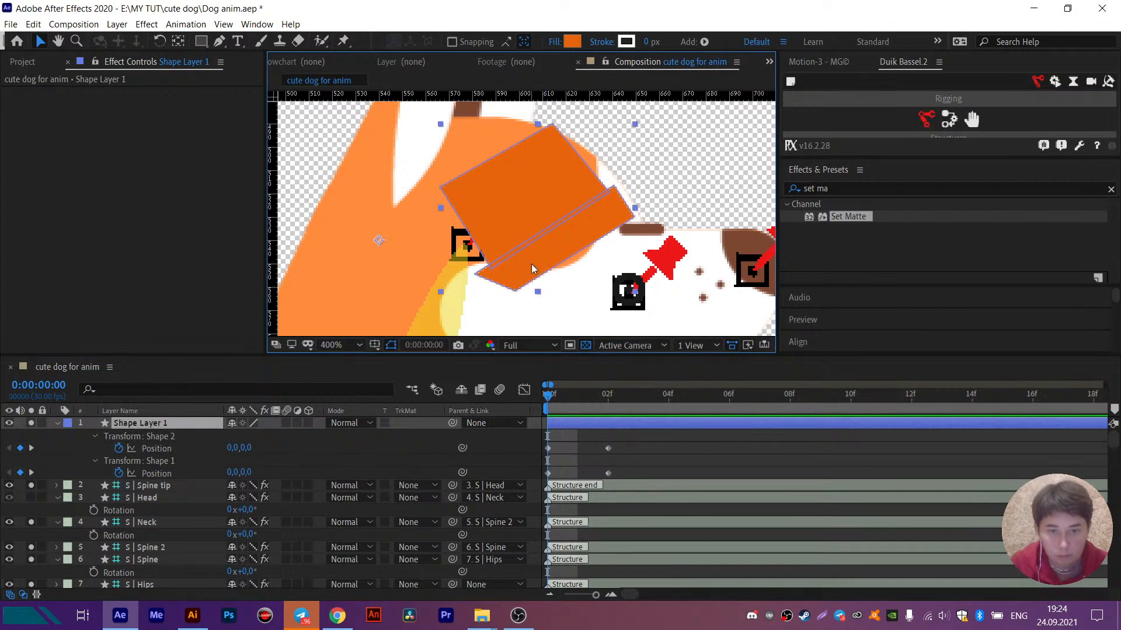
click(549, 447)
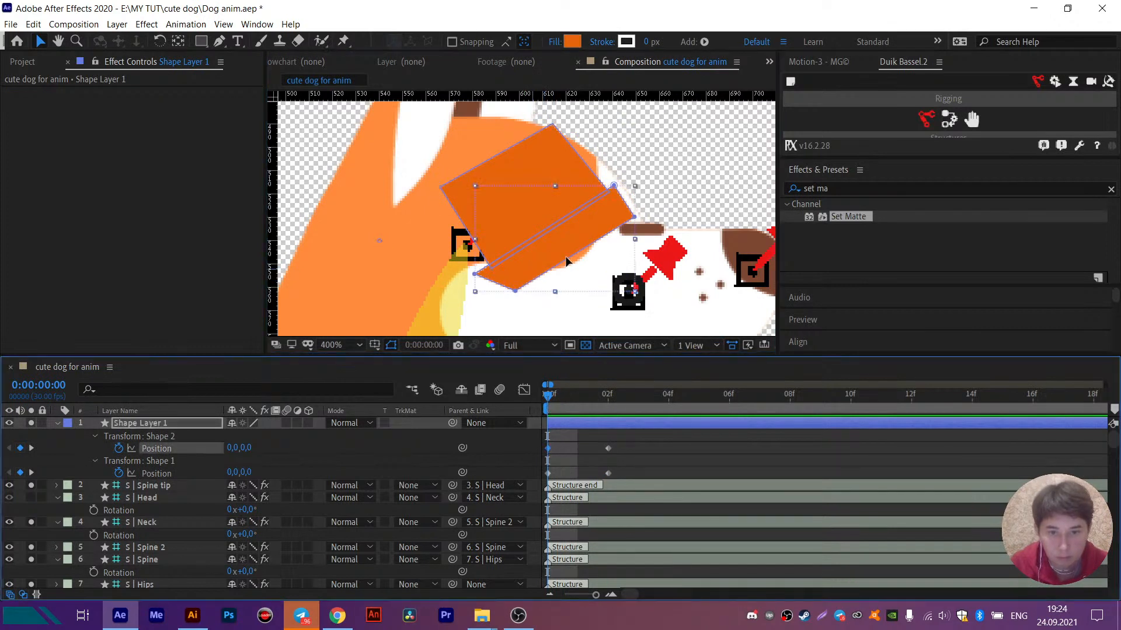
drag(566, 264, 587, 289)
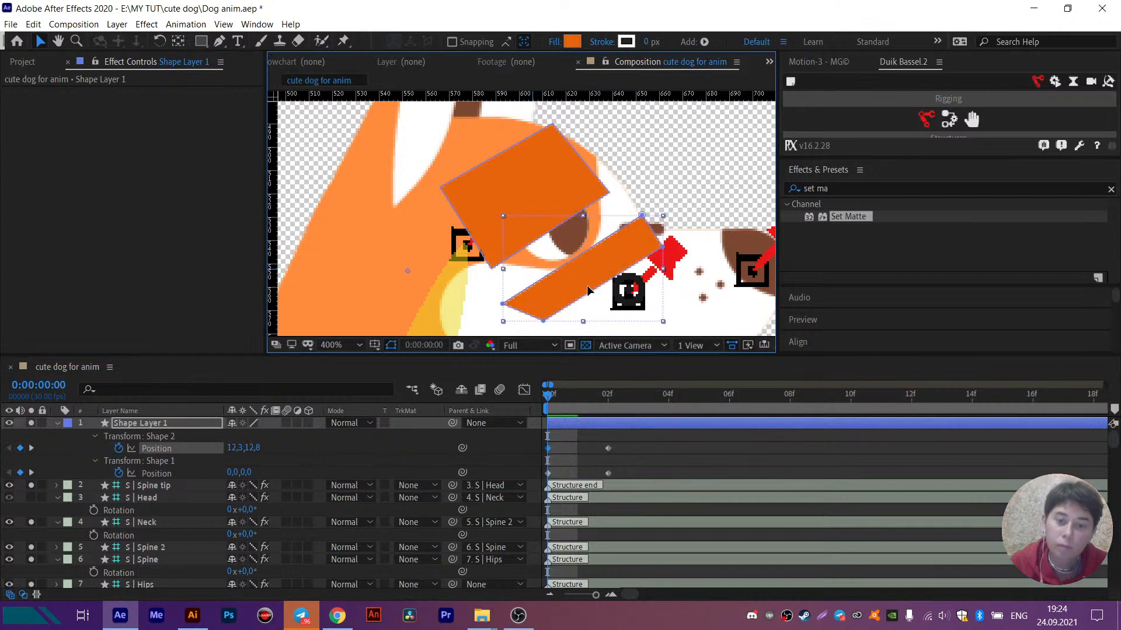
- Move the upper eyelid, Shape 1, up off the eye at frame 0 to Position -9.8, -16.8 and preview the motion
click(510, 196)
drag(501, 171, 500, 158)
key(space)
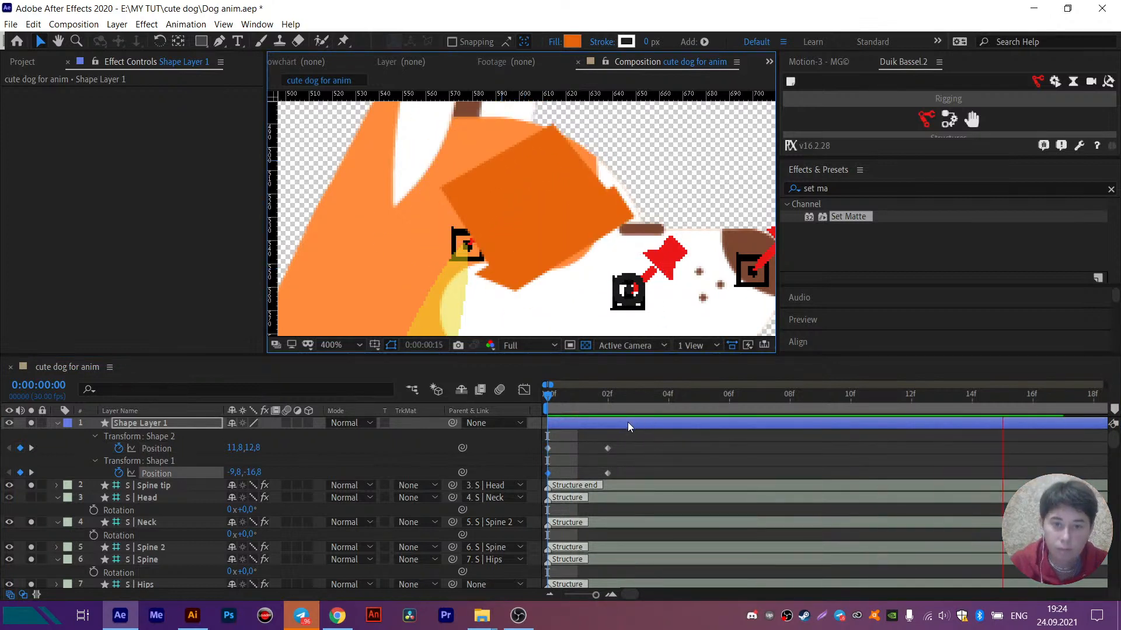
- Copy both eyelids' open Position keyframes from frame 0 to frame 4
click(667, 401)
drag(576, 444, 519, 485)
key(ctrl+c)
key(ctrl+v)
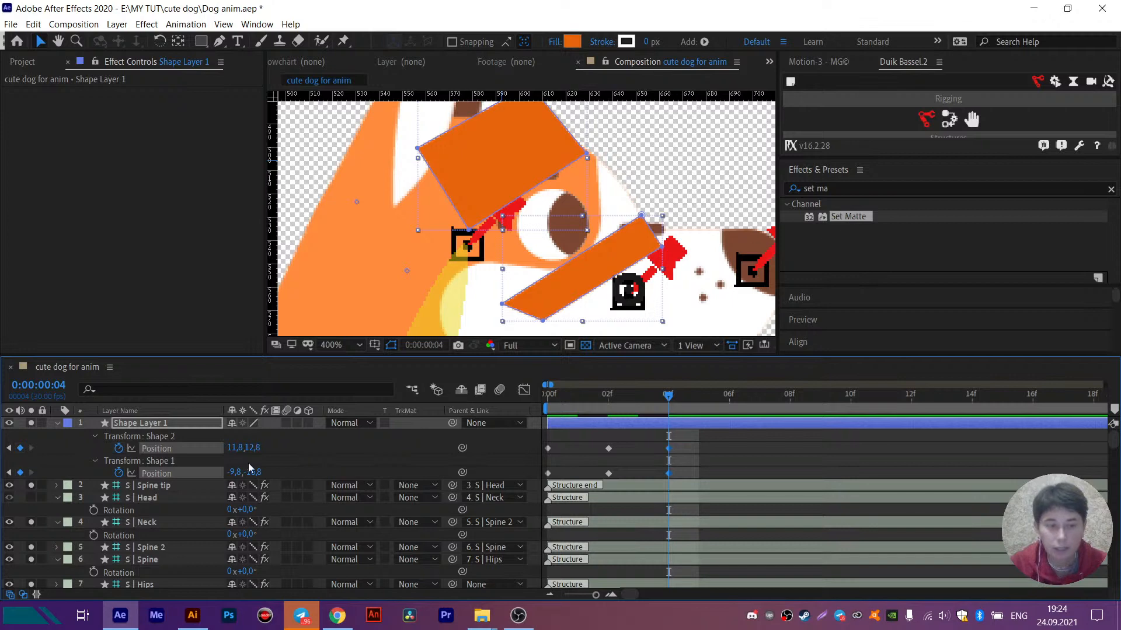
click(695, 460)
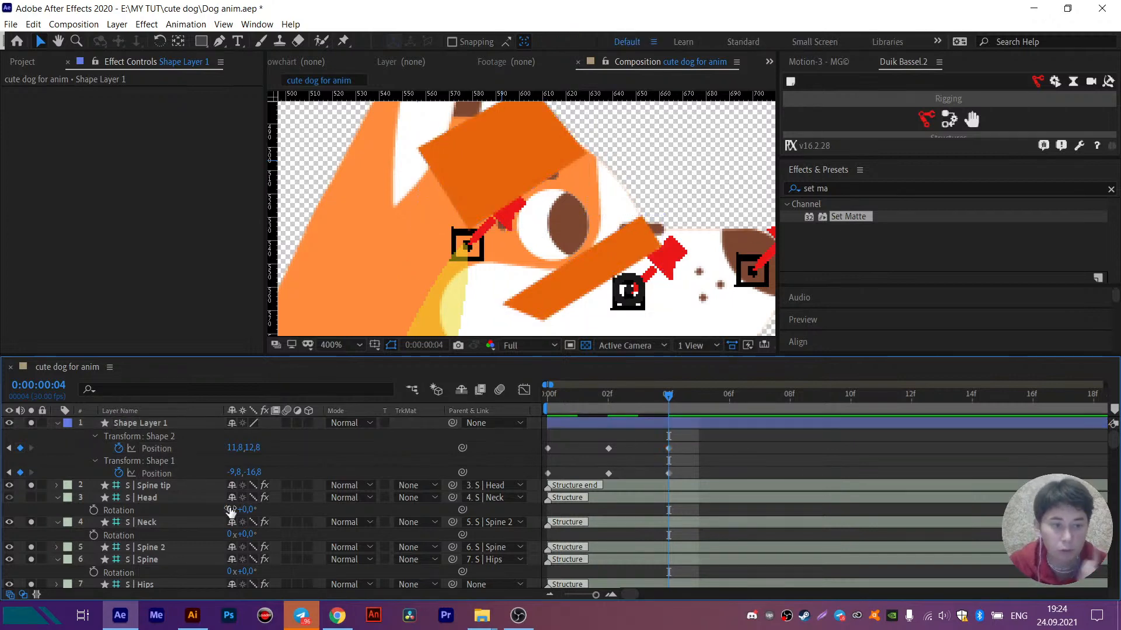
- Rename Shape Layer 1 as BLINK and place it between the pupil and eye 2 layers, showing its keyframes
scroll(221, 505, down, 8)
scroll(156, 433, up, 8)
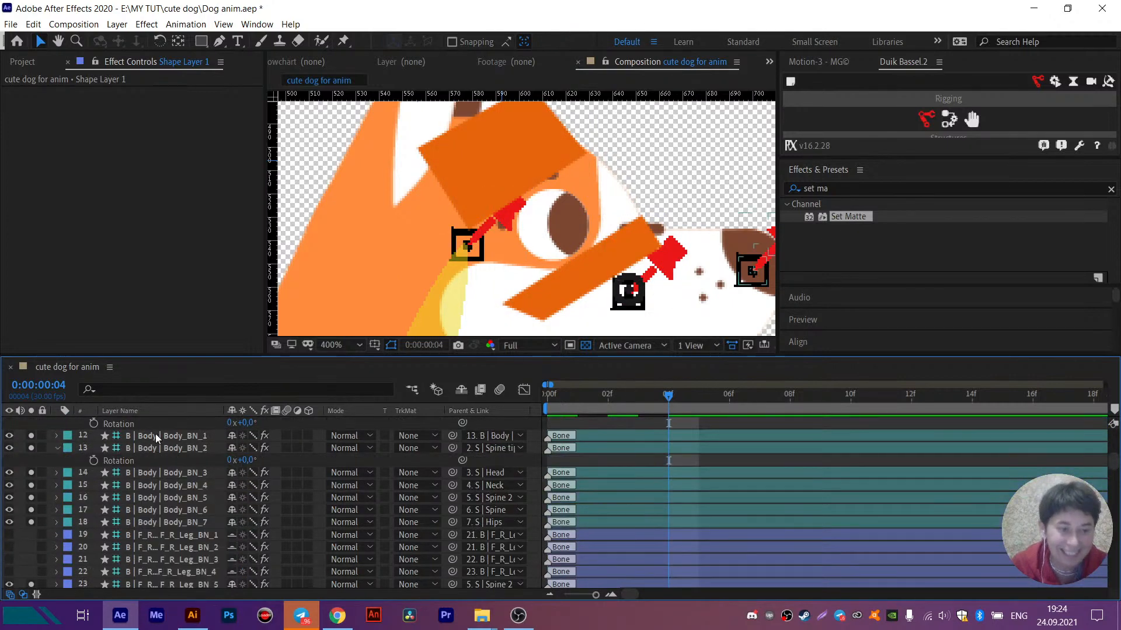
scroll(156, 458, up, 3)
click(139, 426)
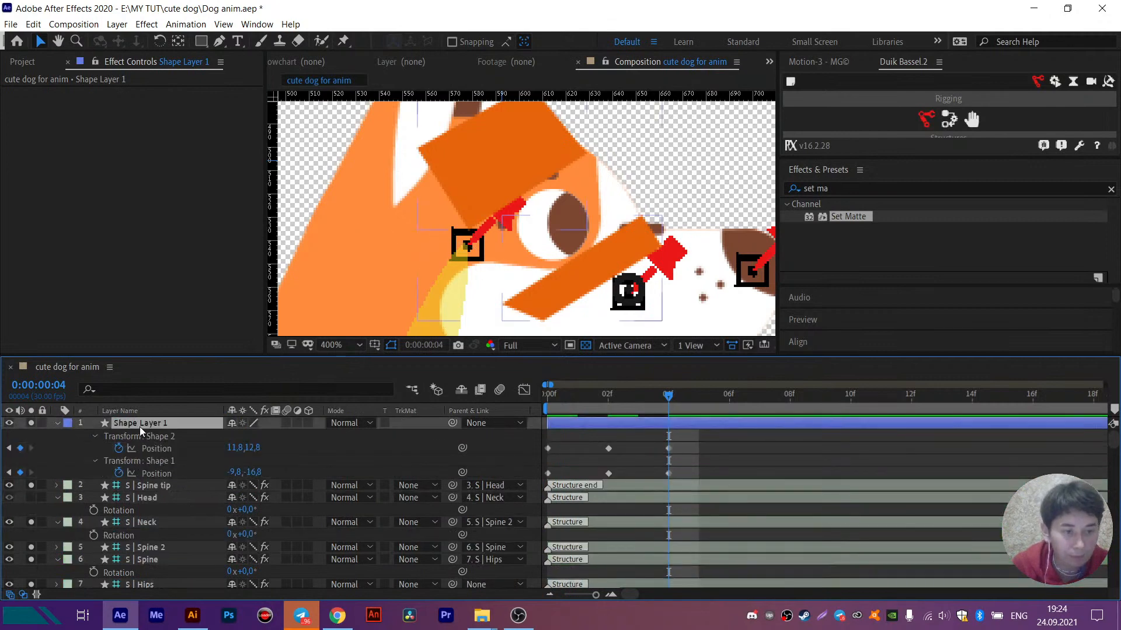
key(Return)
text(BL)
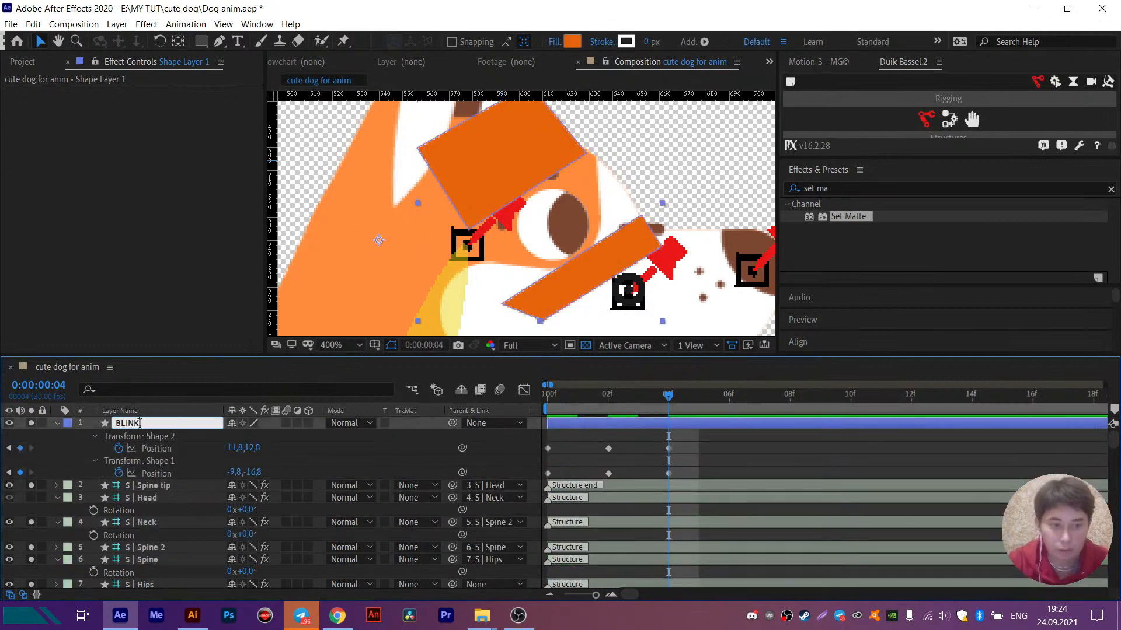
text(INK)
key(Return)
drag(139, 425, 153, 484)
key(u)
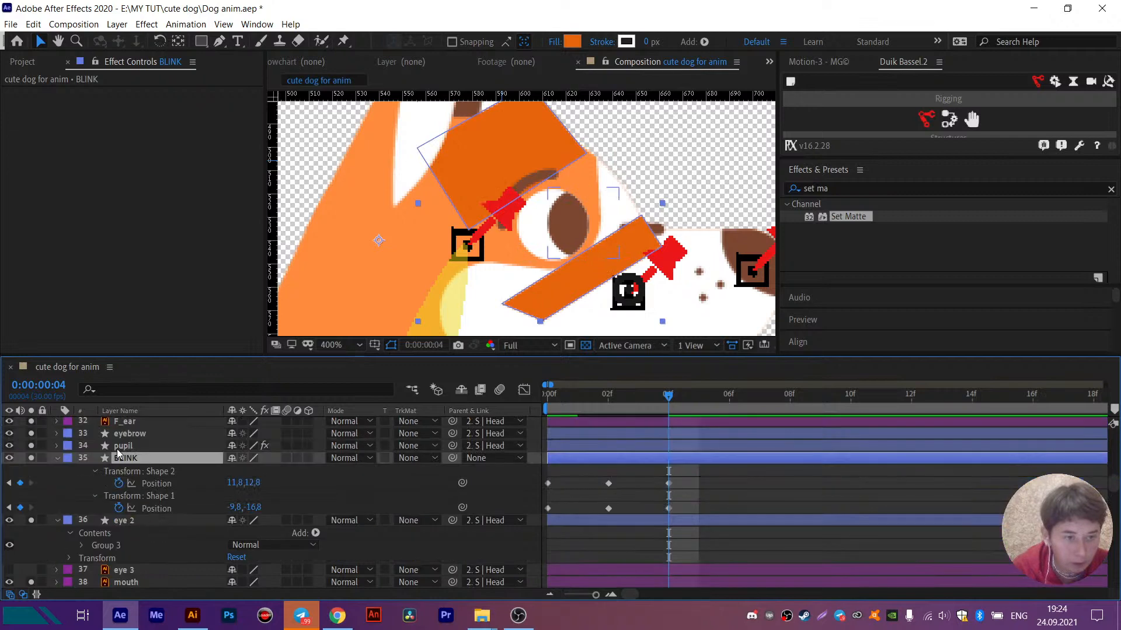
- Copy the Set Matte effect from the pupil layer to BLINK and check the matted eyelids at frames 0 and 1
click(118, 447)
click(76, 93)
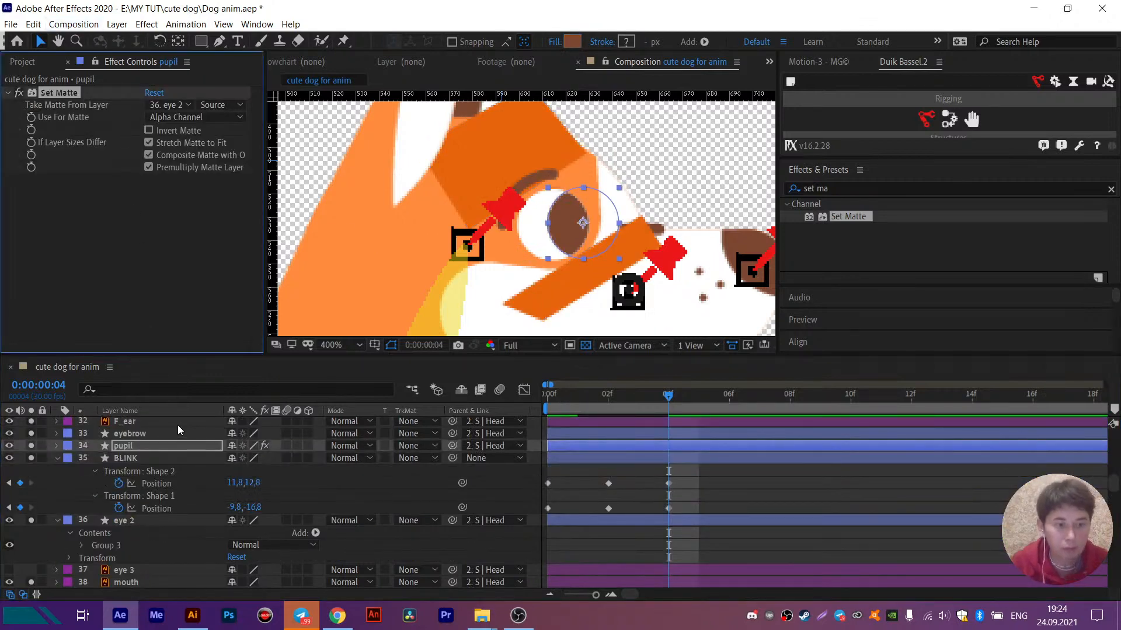
click(156, 456)
key(ctrl+v)
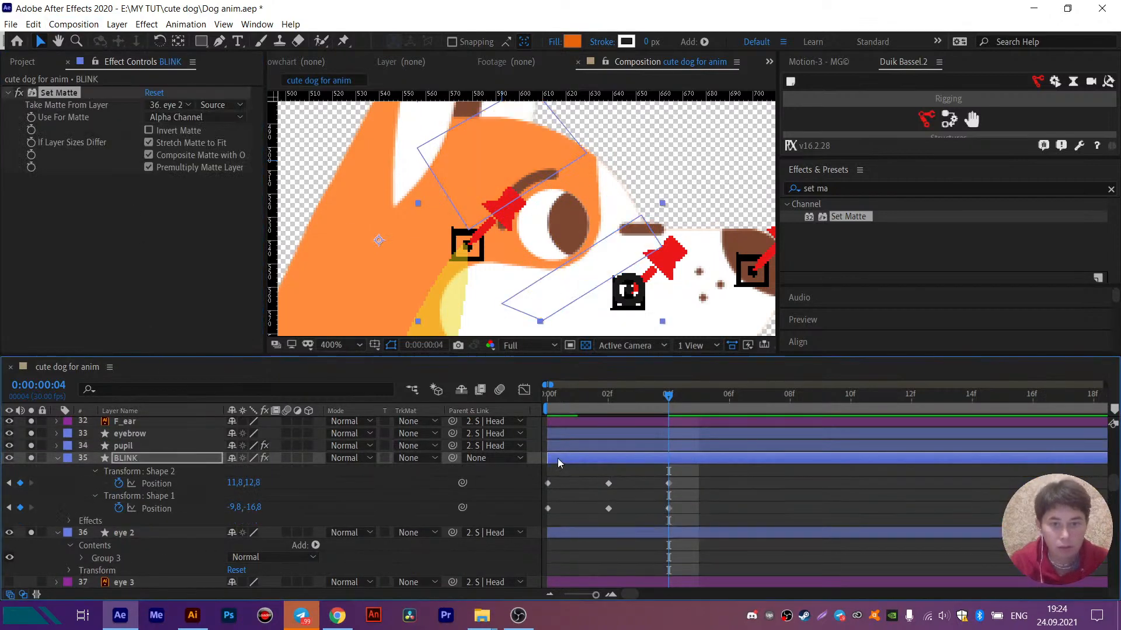
key(Home)
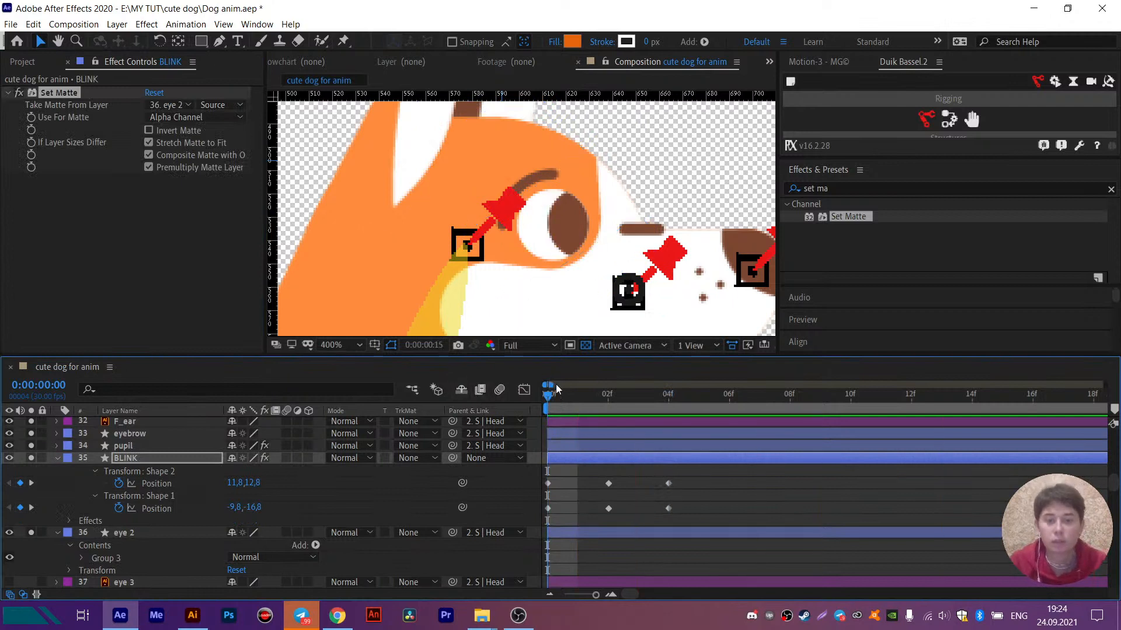
click(573, 402)
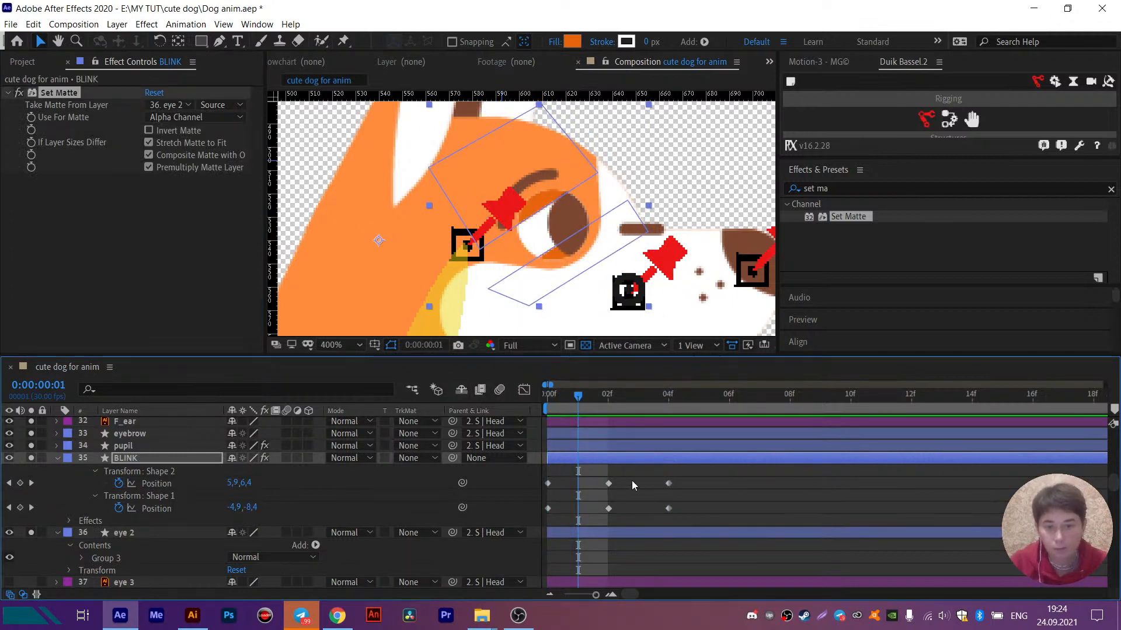
- Retime the blink by moving the closed keyframes to frame 3 and the final open ones to frame 7, and copy the closed ones to frame 4
drag(597, 474, 630, 490)
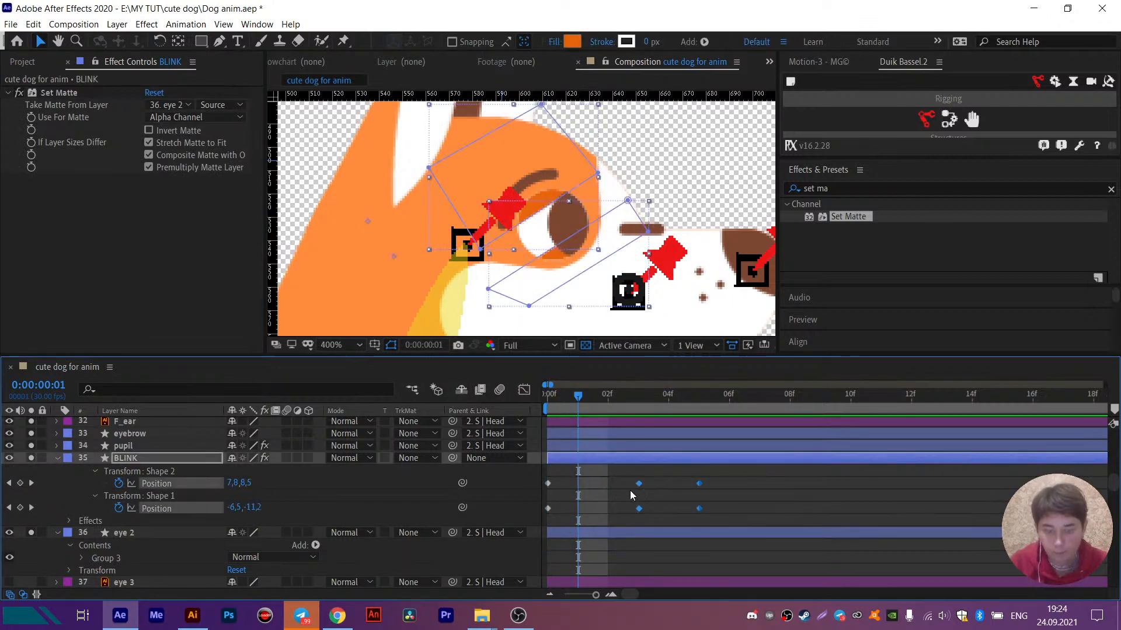
drag(751, 477, 687, 522)
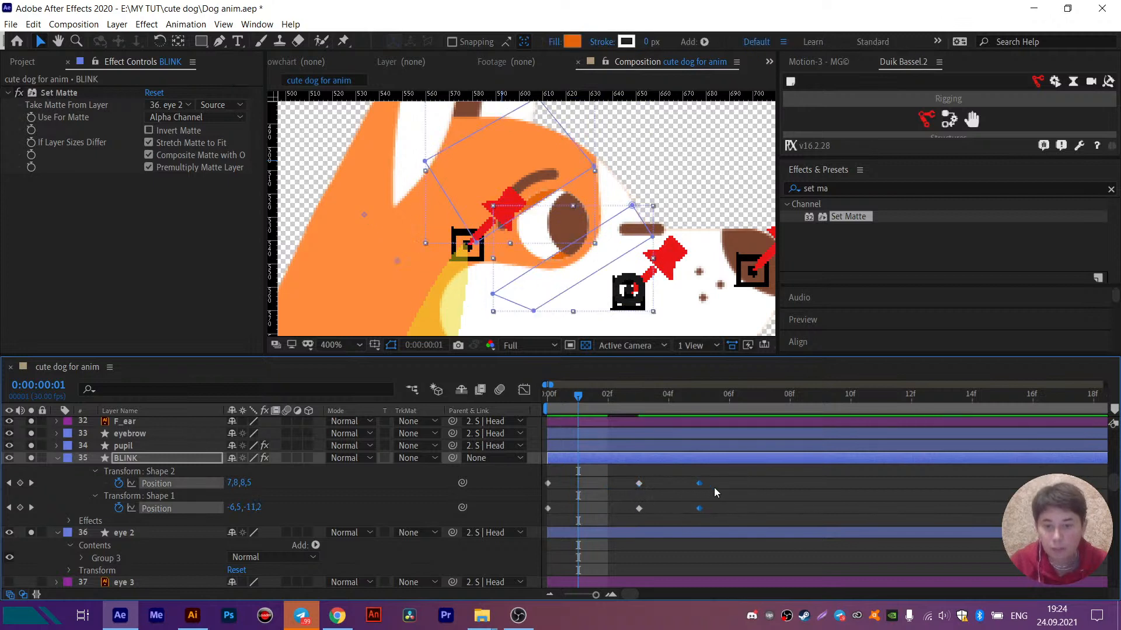
drag(699, 484, 761, 491)
drag(660, 484, 636, 501)
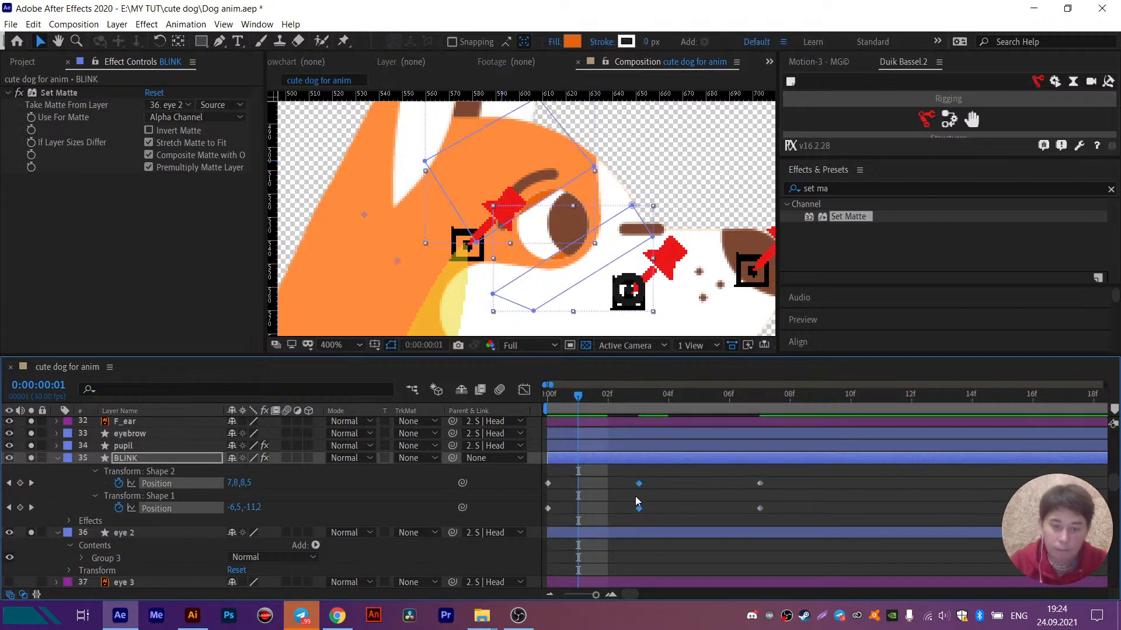
click(670, 396)
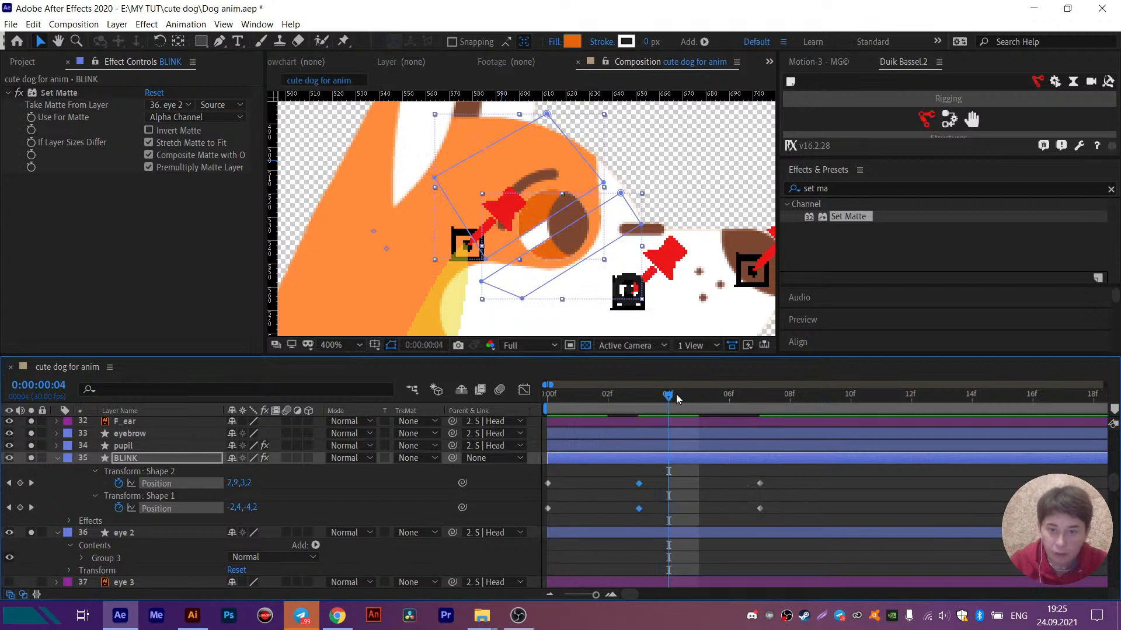
key(ctrl+v)
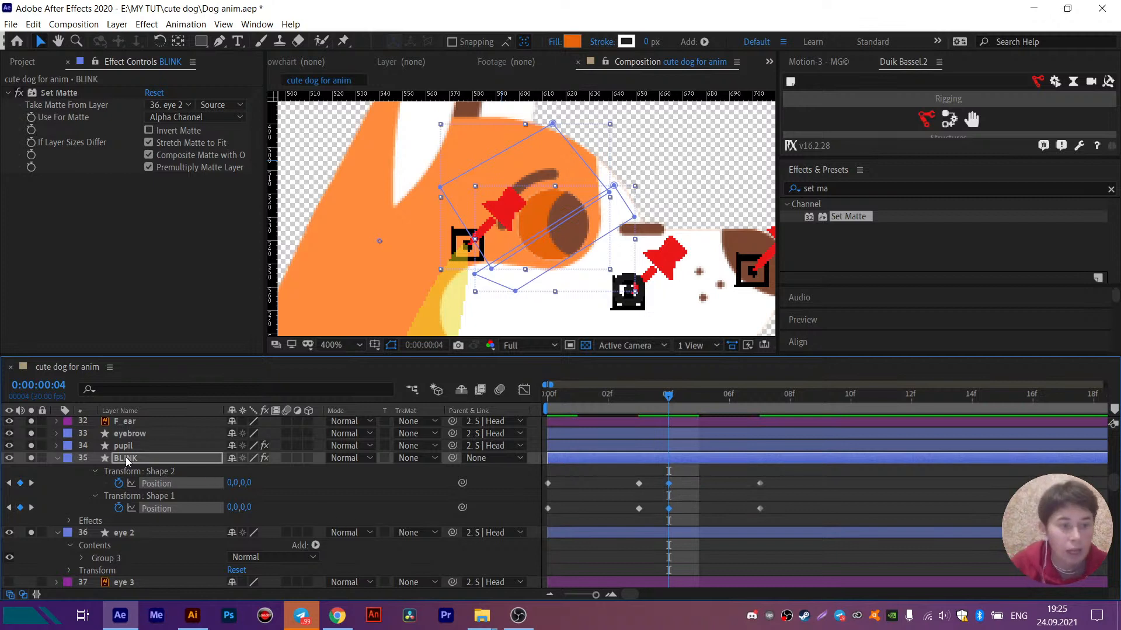
- Move the BLINK layer above the pupil layer and preview the blink from frame 0
drag(127, 461, 126, 440)
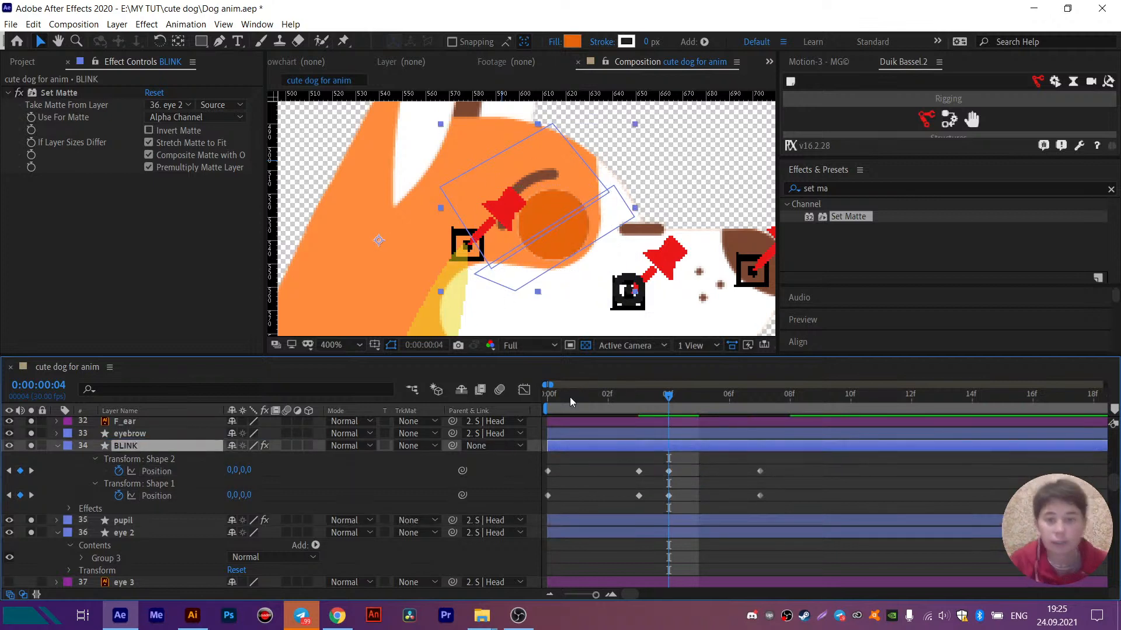
click(551, 398)
click(594, 471)
key(space)
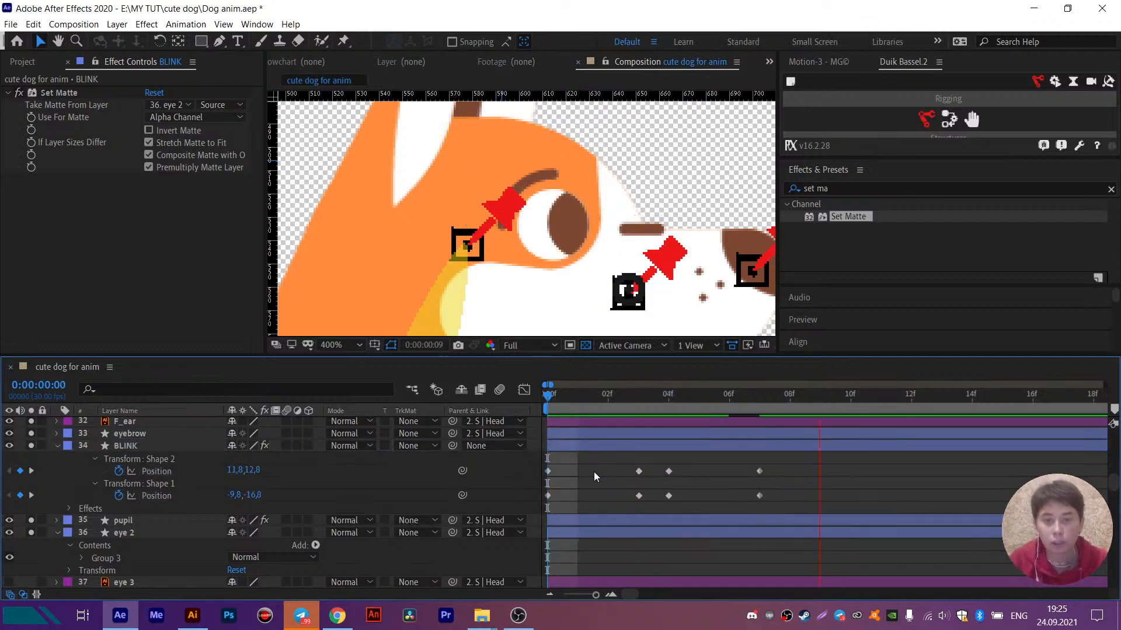
- Select both eyelids' Position keyframes at frame 0 and check the eye at frames 2 and 3
click(613, 400)
drag(567, 465, 530, 502)
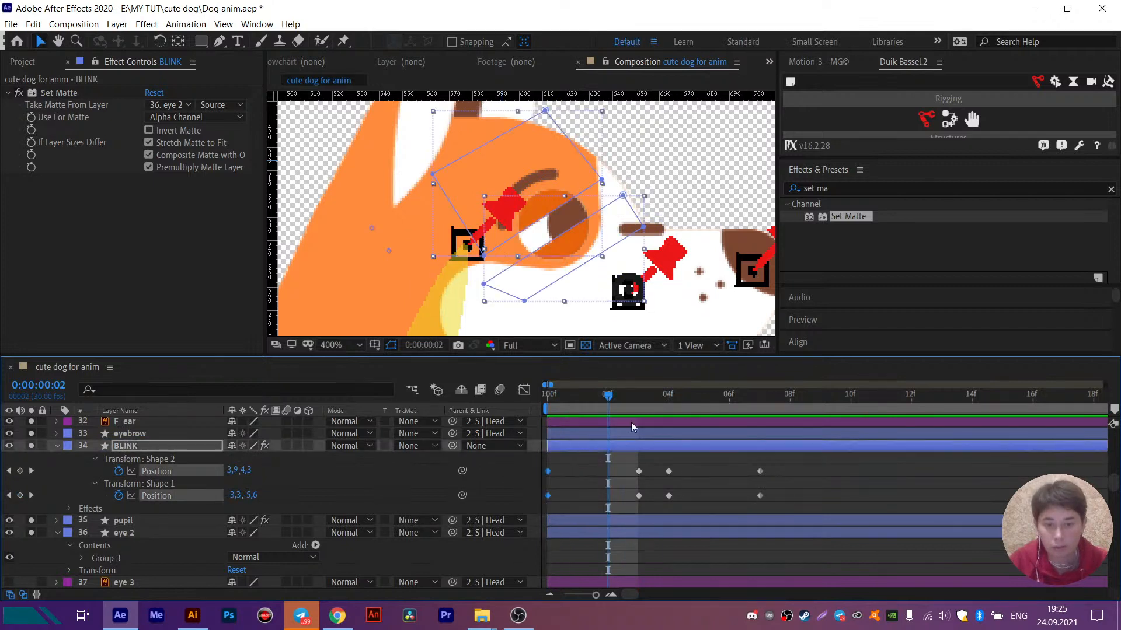
click(632, 399)
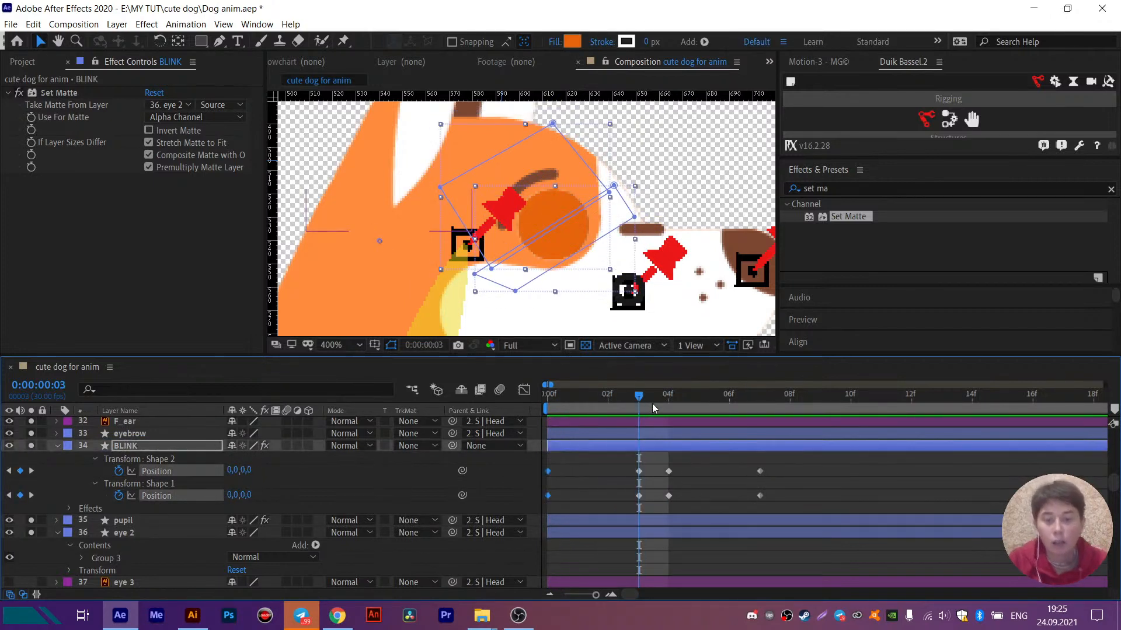
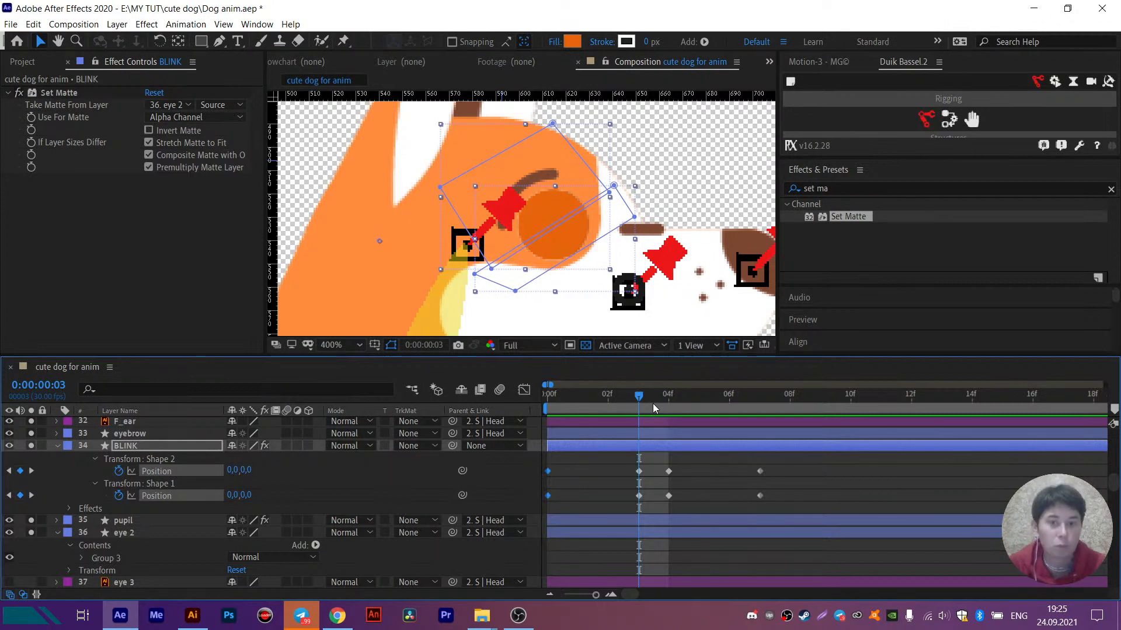
- Center the anchor point of the eye 2 layer on the eye circle and set its rotation to -36°
click(134, 534)
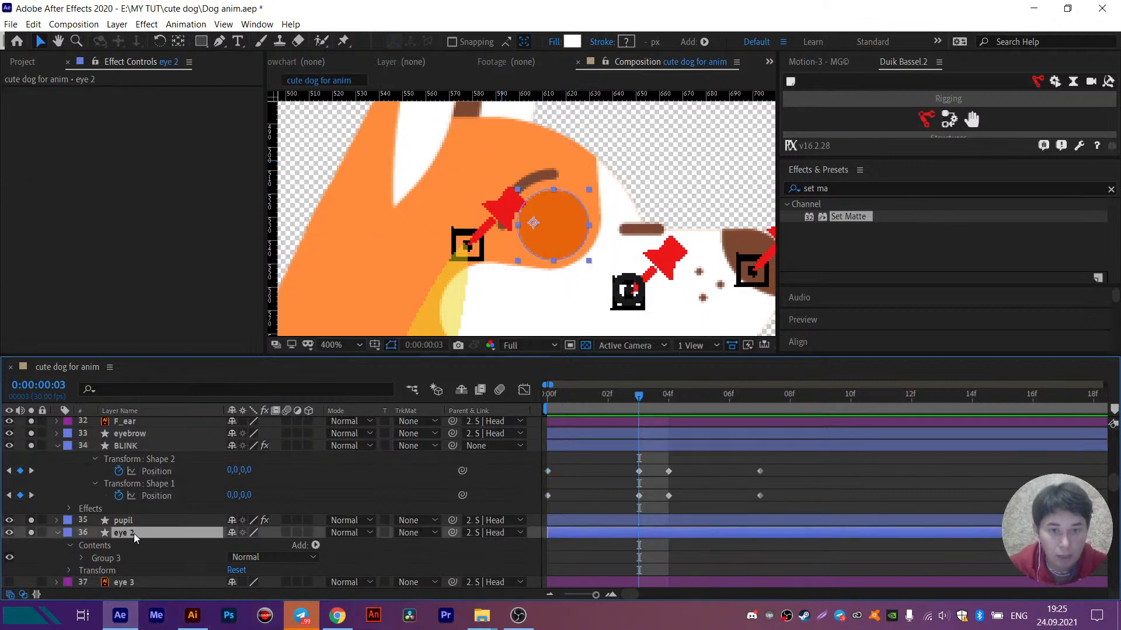
key(y)
drag(533, 222, 552, 226)
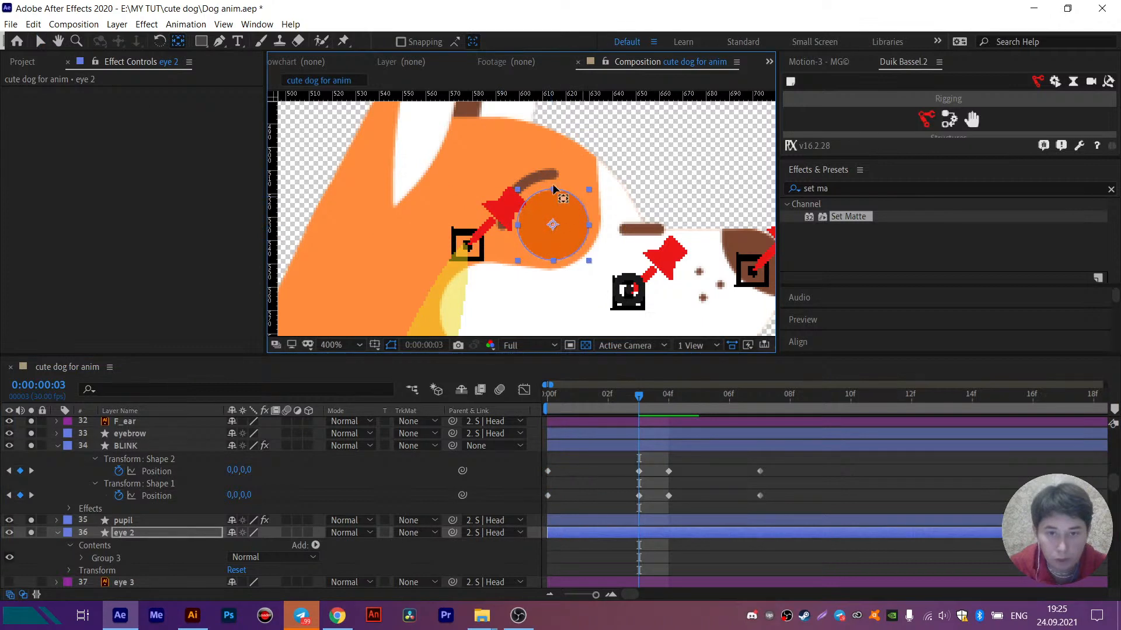
key(r)
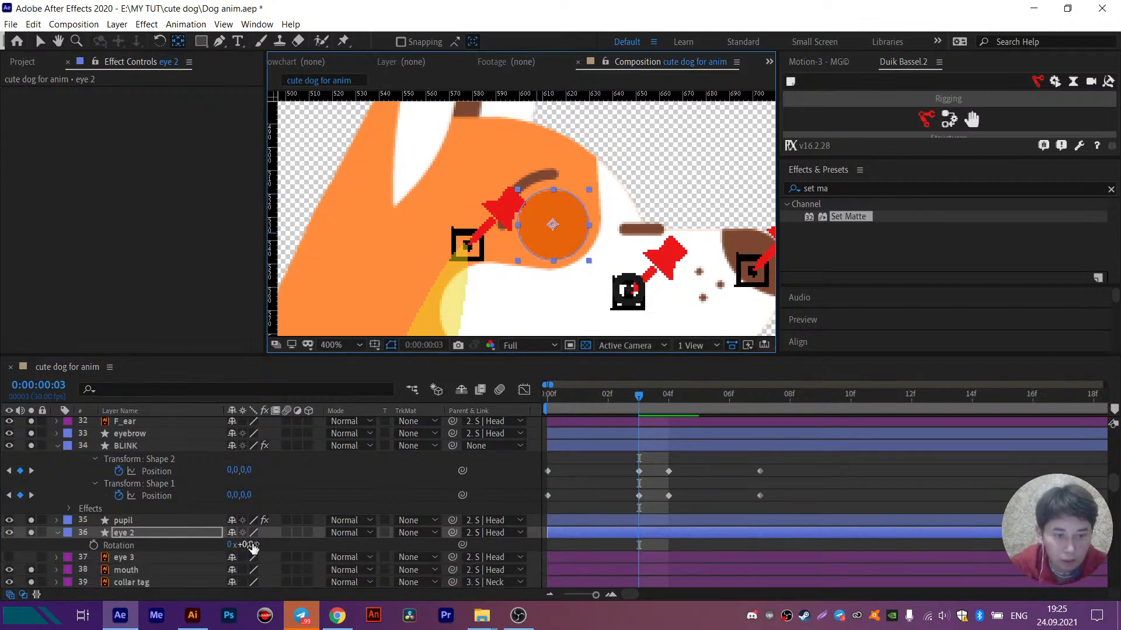
drag(253, 546, 225, 544)
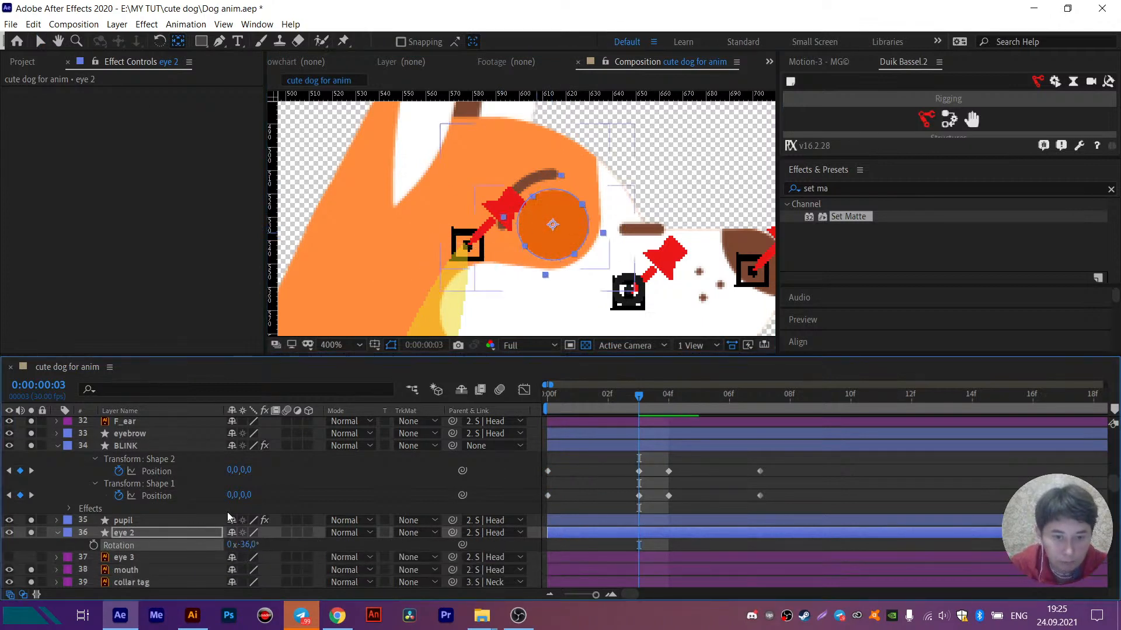
- Enable Scale keyframing for eye 2 at frame 3 and add another Scale keyframe at frame 0
key(s)
click(93, 546)
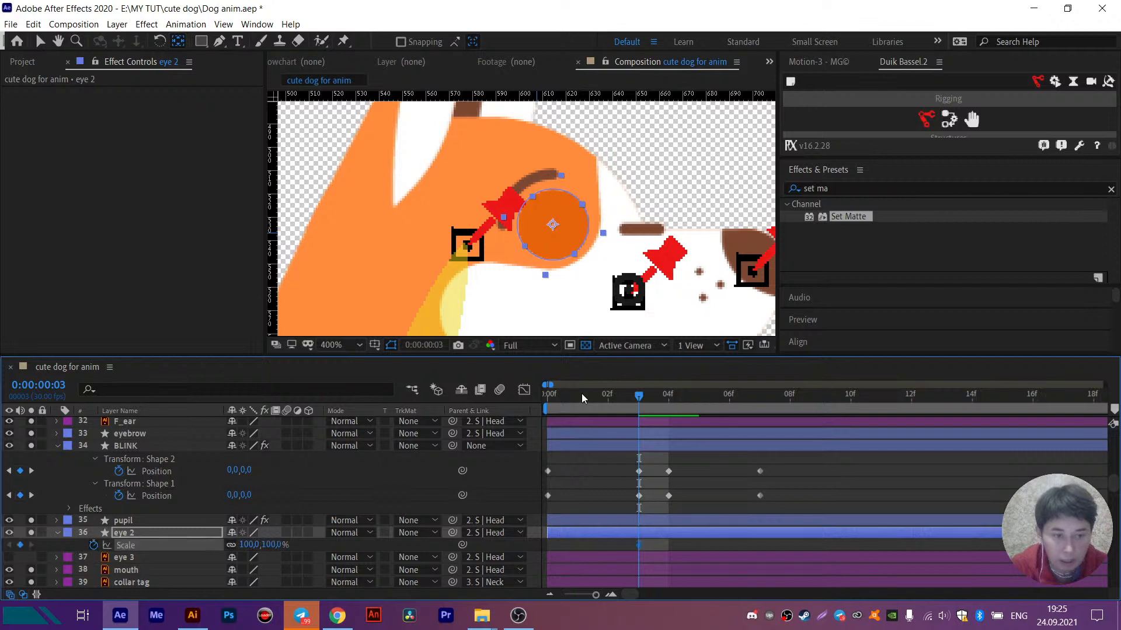
click(543, 400)
click(21, 545)
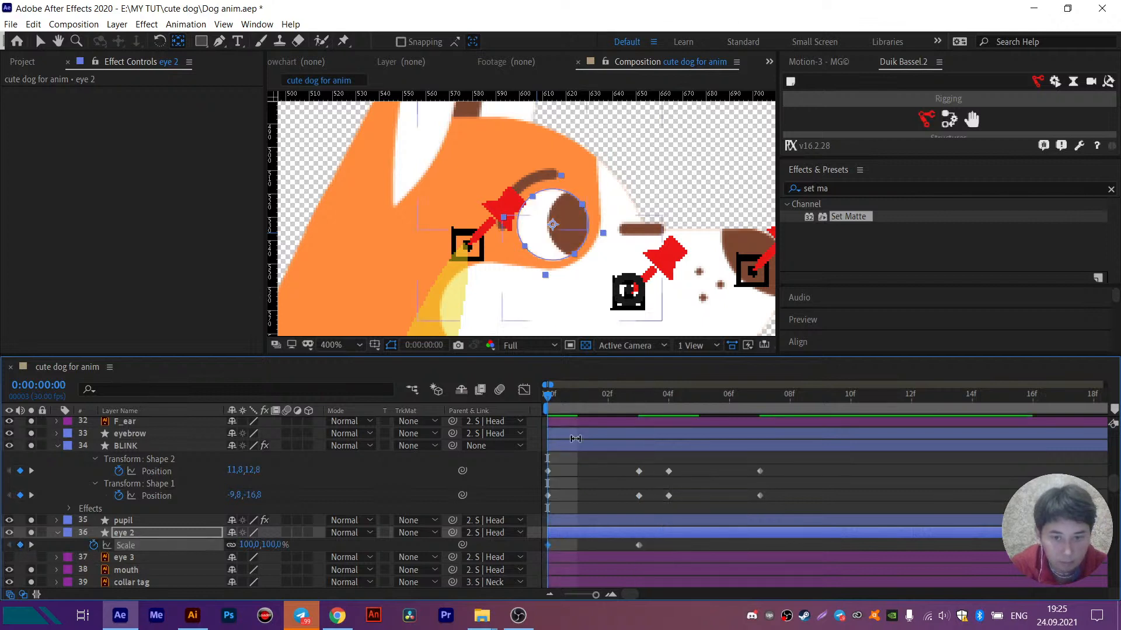
- Unlink eye 2's scale proportions and squash the eye to 111, 73% at frame 3
click(638, 398)
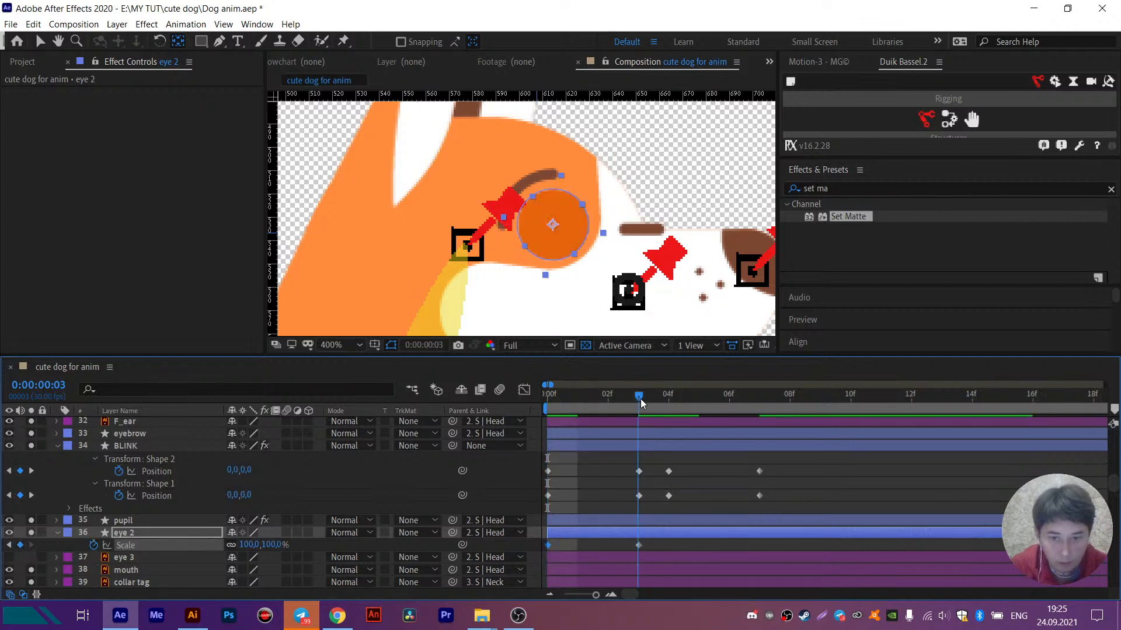
click(237, 549)
click(248, 546)
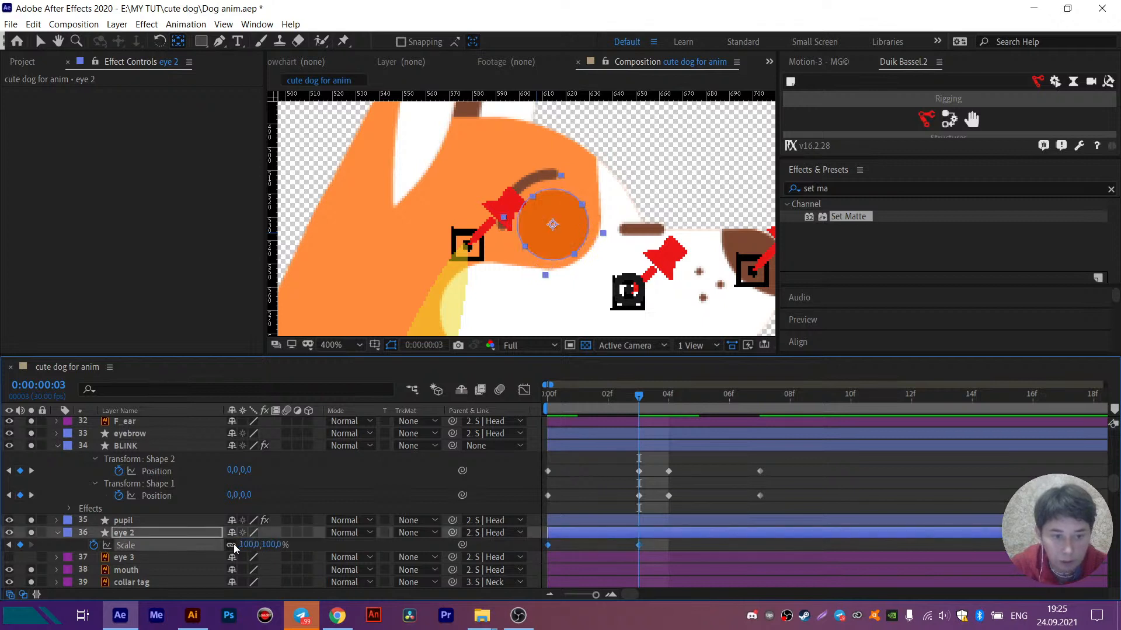
mouse_move(254, 547)
mouse_down()
mouse_move(272, 549)
mouse_move(261, 550)
mouse_up()
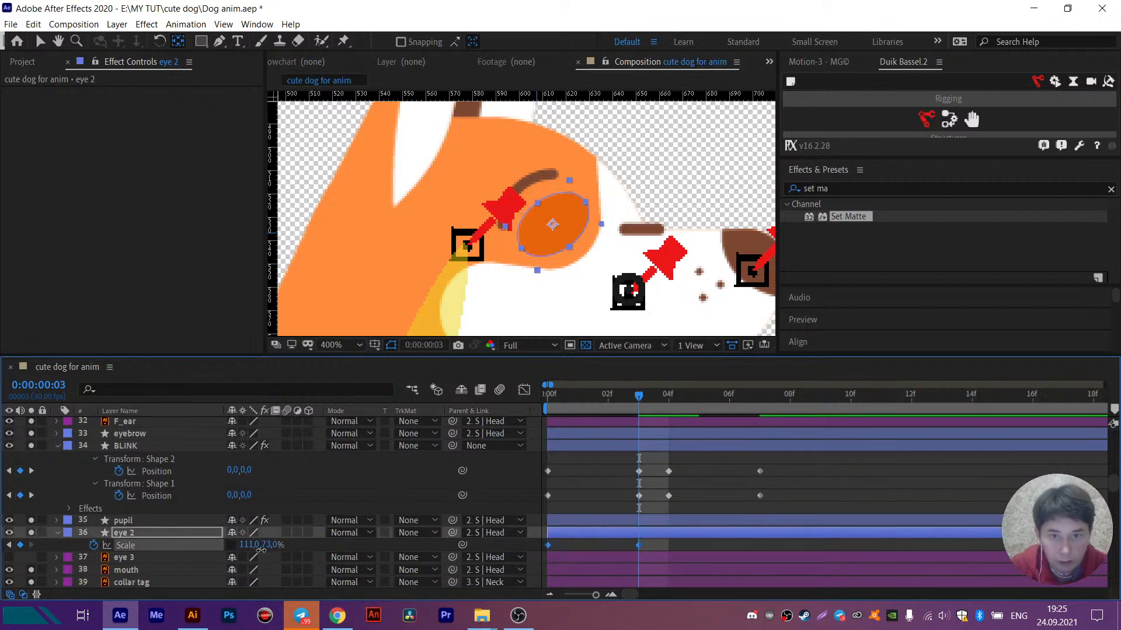
- Keyframe eye 2's scale at 100, 100% on frame 4 and at 89, 113% on frame 7
click(669, 400)
click(587, 544)
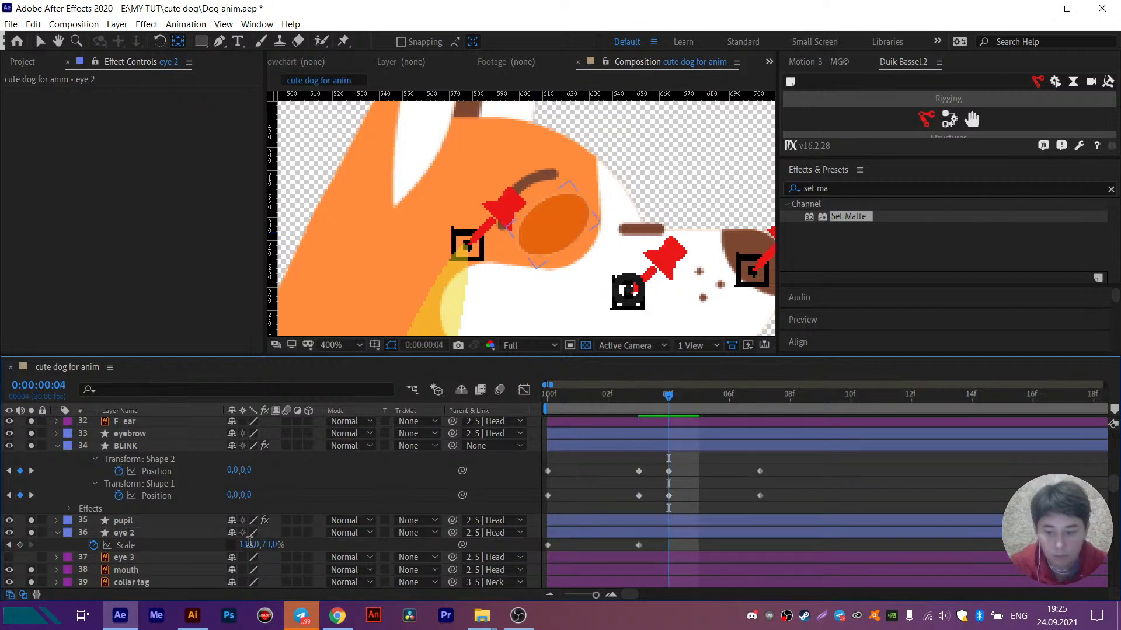
click(250, 544)
text(100)
key(Return)
click(285, 546)
text(10)
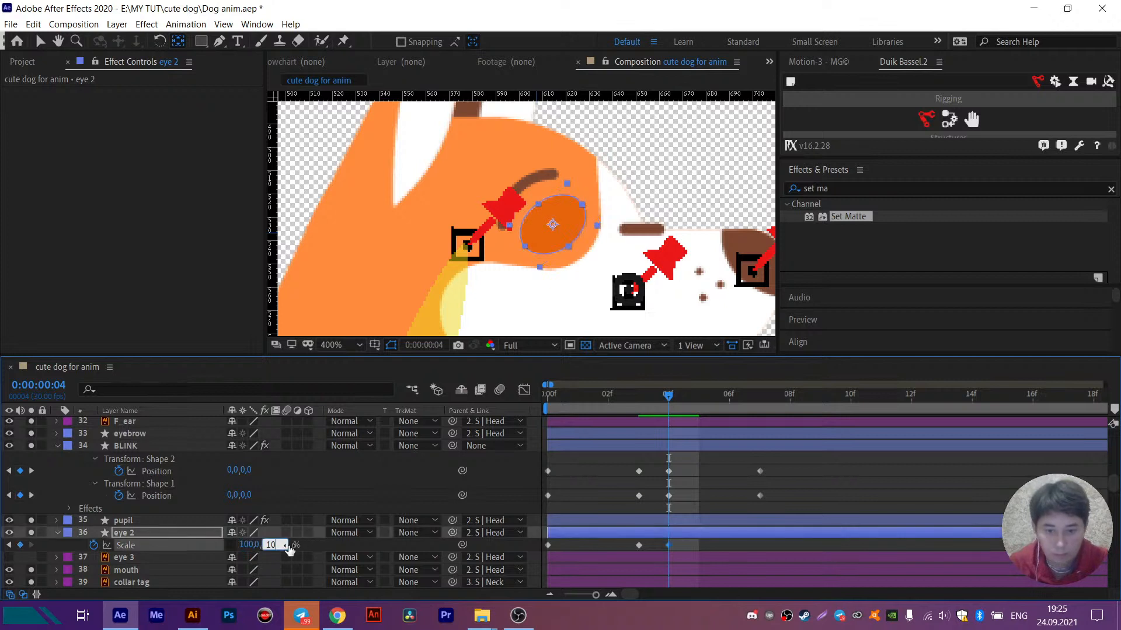
text(0)
click(758, 398)
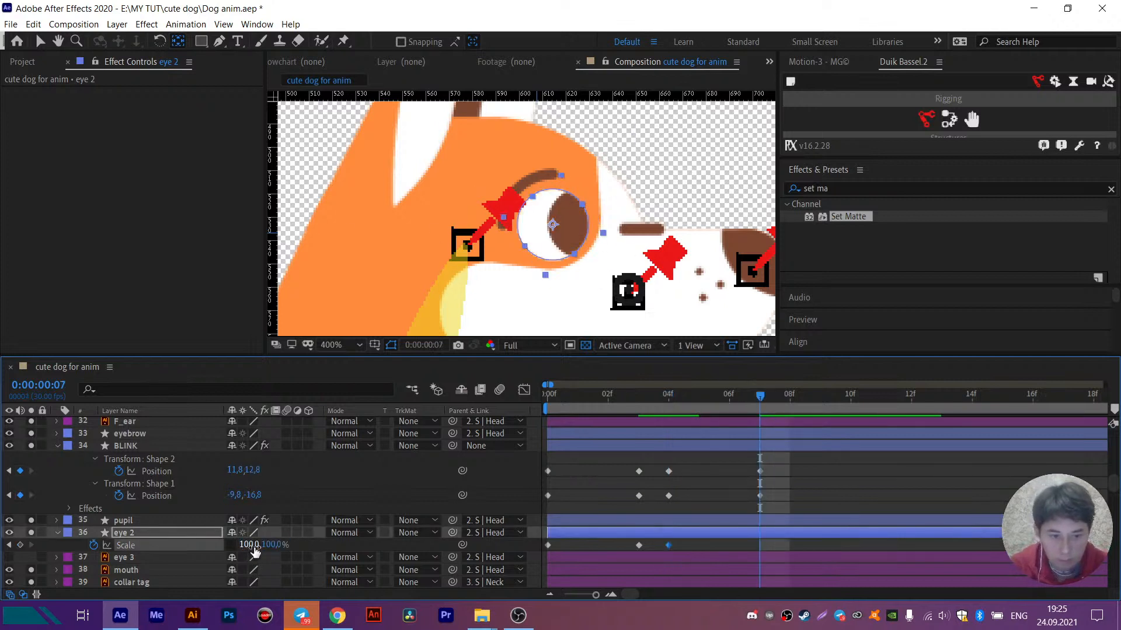
drag(257, 546, 277, 549)
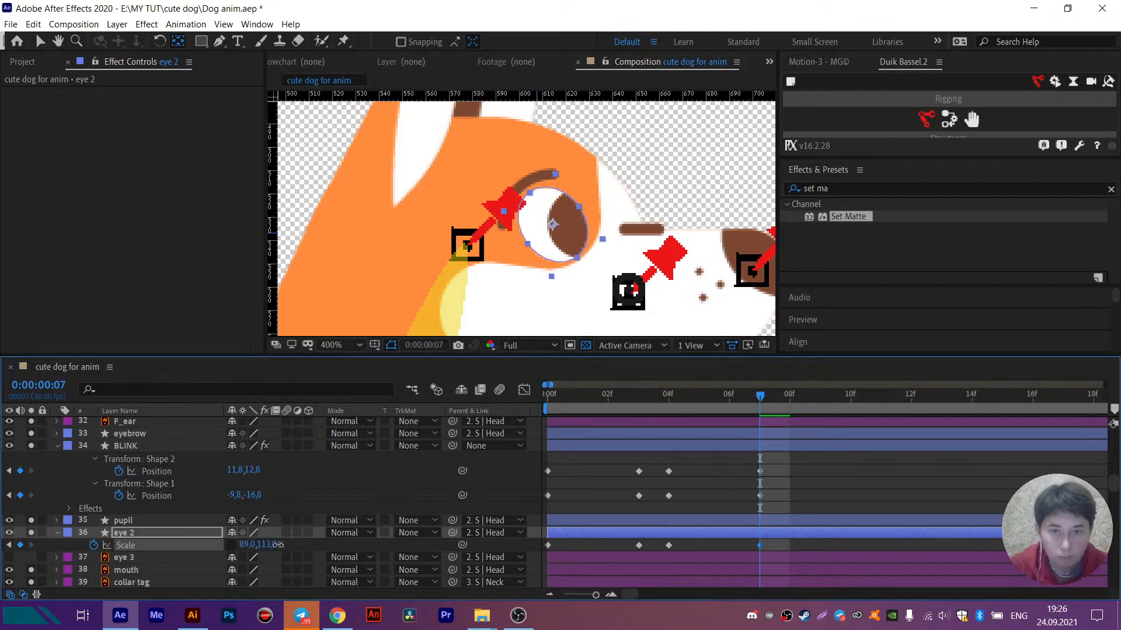
- Copy eye 2's first Scale keyframe to frame 9
click(820, 397)
drag(572, 543, 499, 557)
key(ctrl+c)
key(ctrl+v)
drag(611, 399, 457, 404)
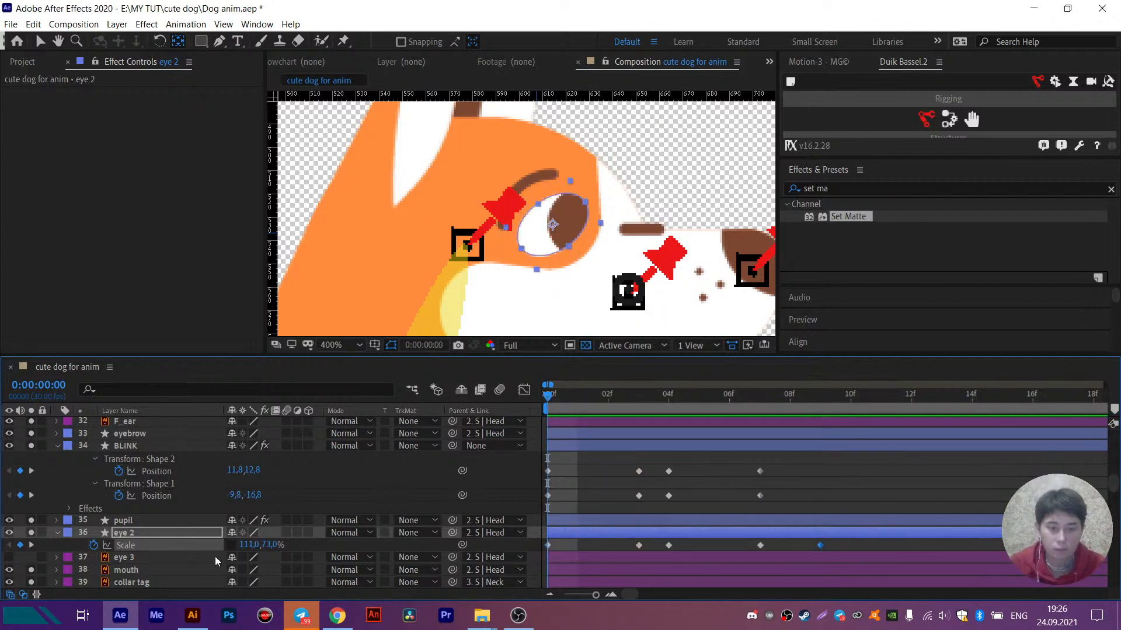
- Set eye 2's scale to 100, 100% on the frame 0 keyframe
click(255, 548)
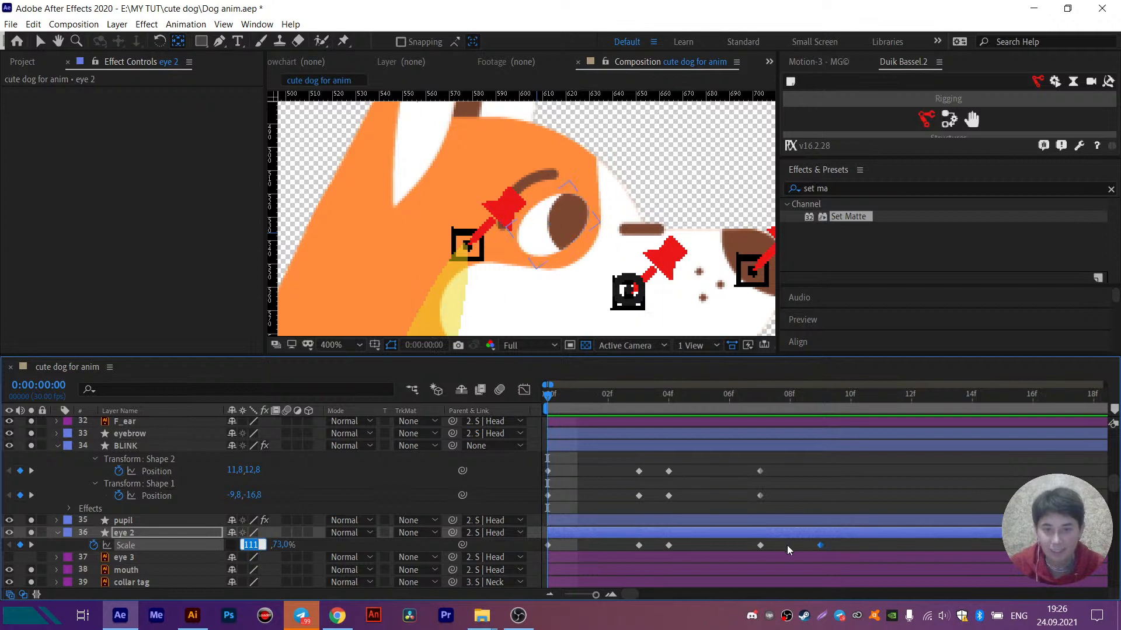
click(821, 547)
key(space)
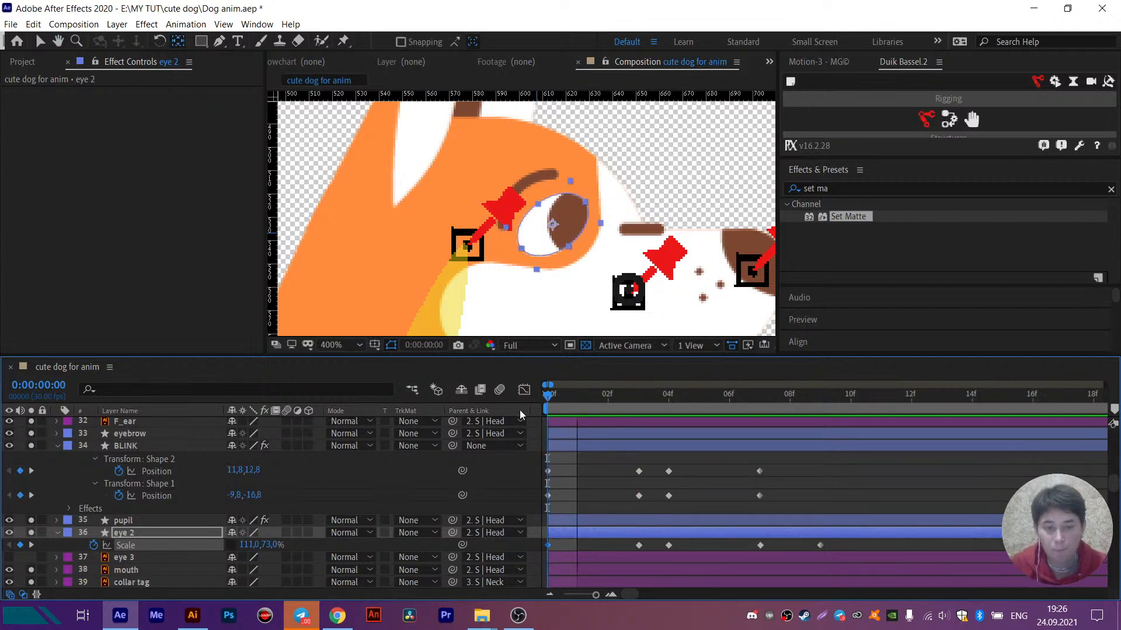
key(space)
click(251, 544)
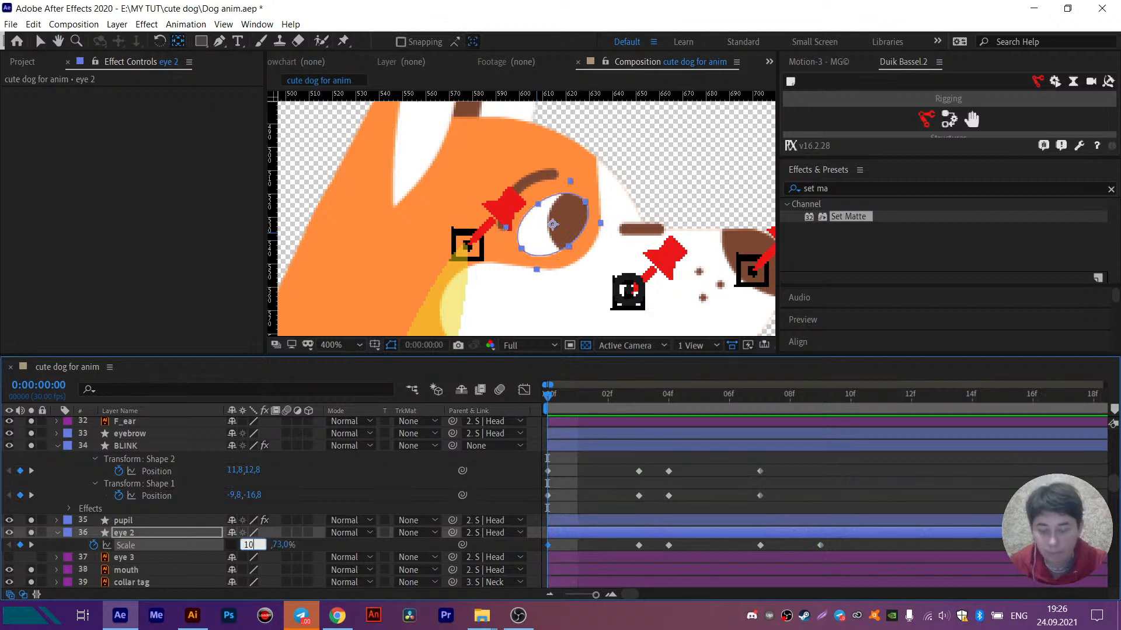
text(100)
key(Tab)
text(100)
key(Return)
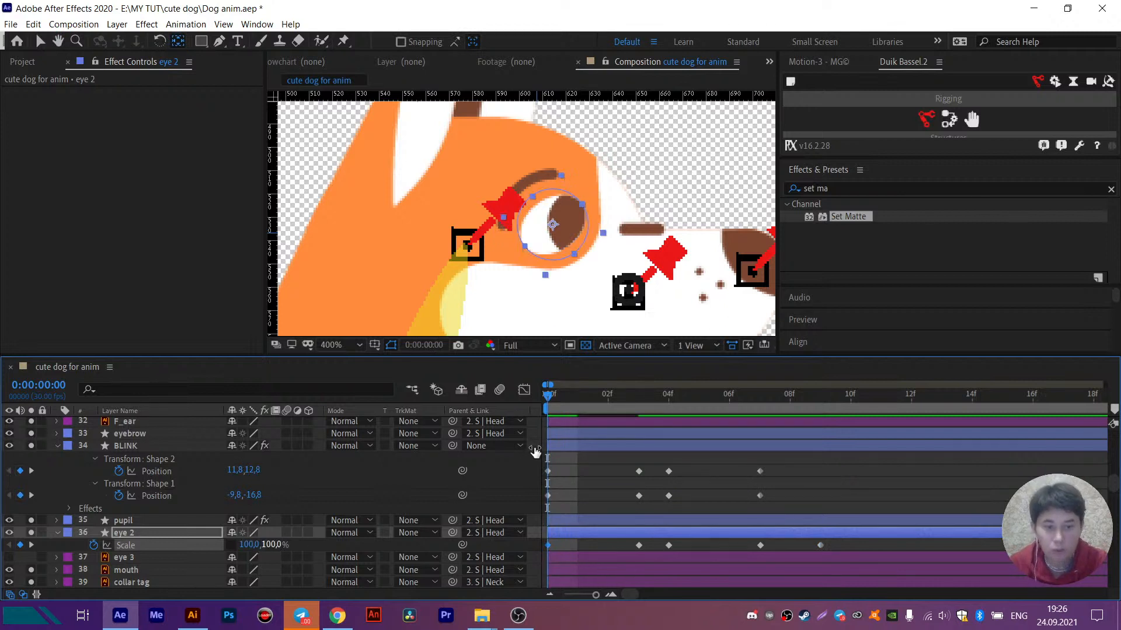
- Replace eye 2's Scale keyframe at frame 9 with a copy of the frame 0 keyframe and preview the blink
click(818, 403)
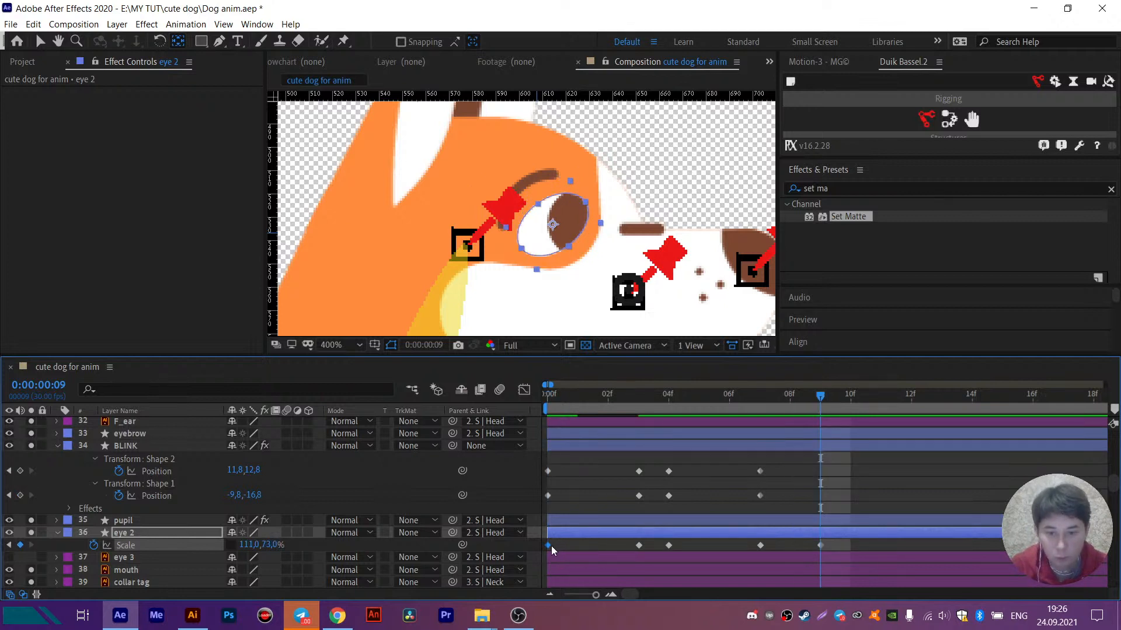
key(space)
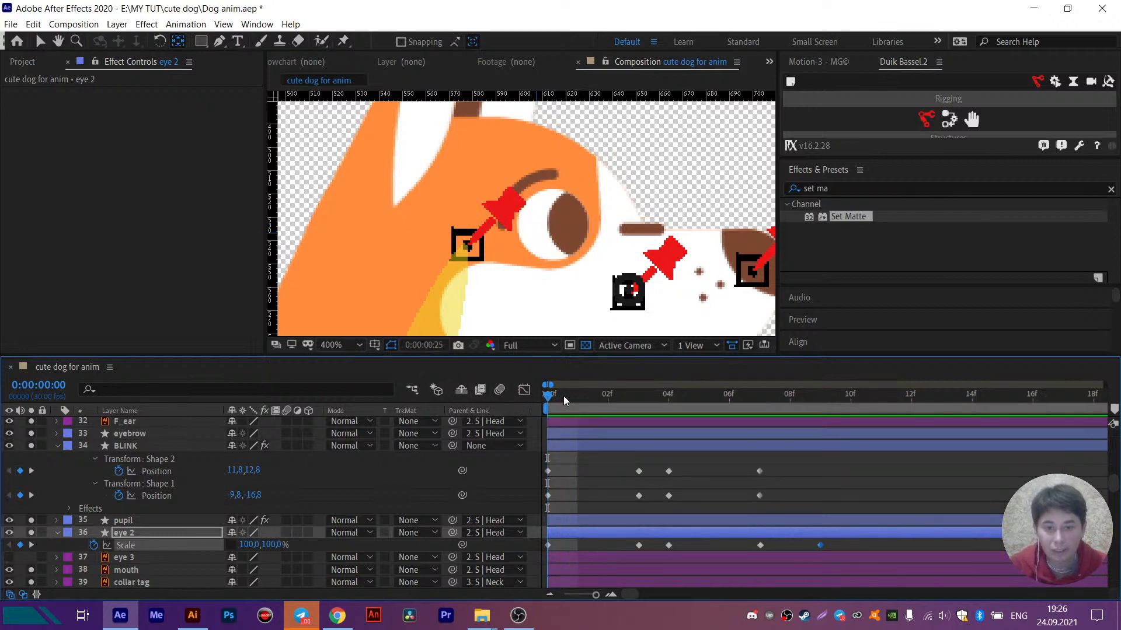
drag(563, 396, 835, 436)
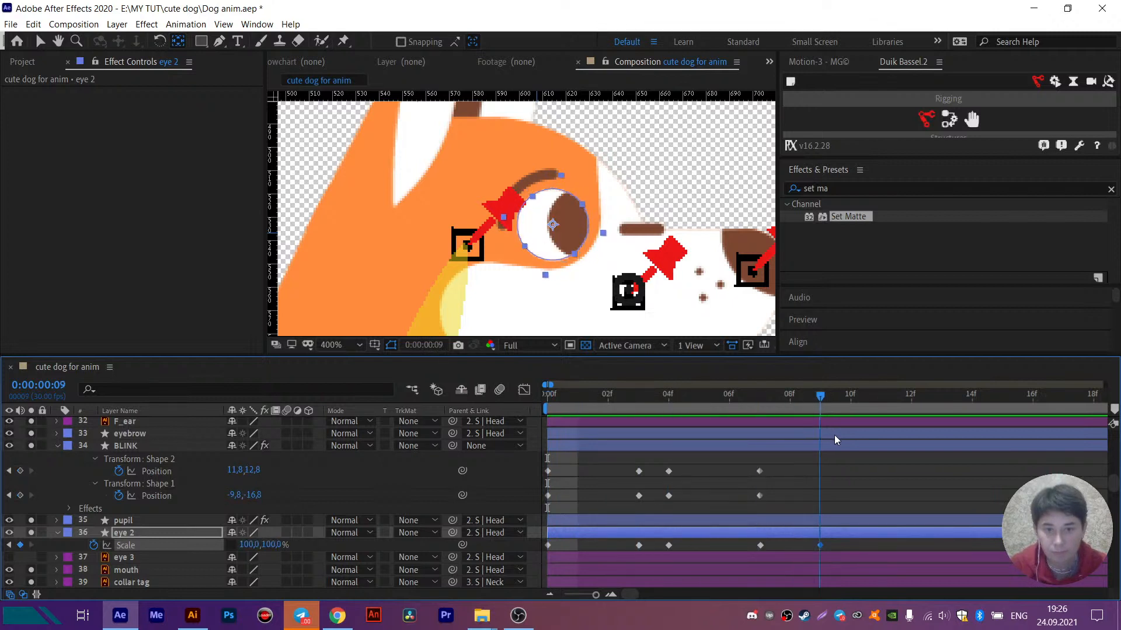
click(822, 439)
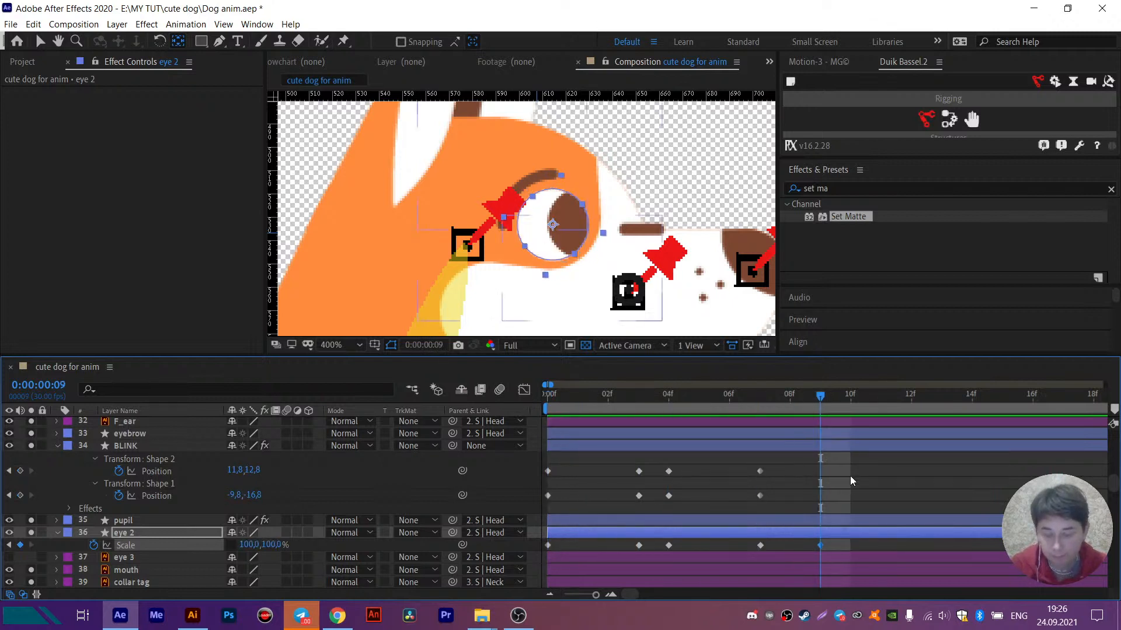
- Shift all BLINK Position and eye 2 Scale keyframes two frames later so they start at frame 2
drag(844, 569, 600, 475)
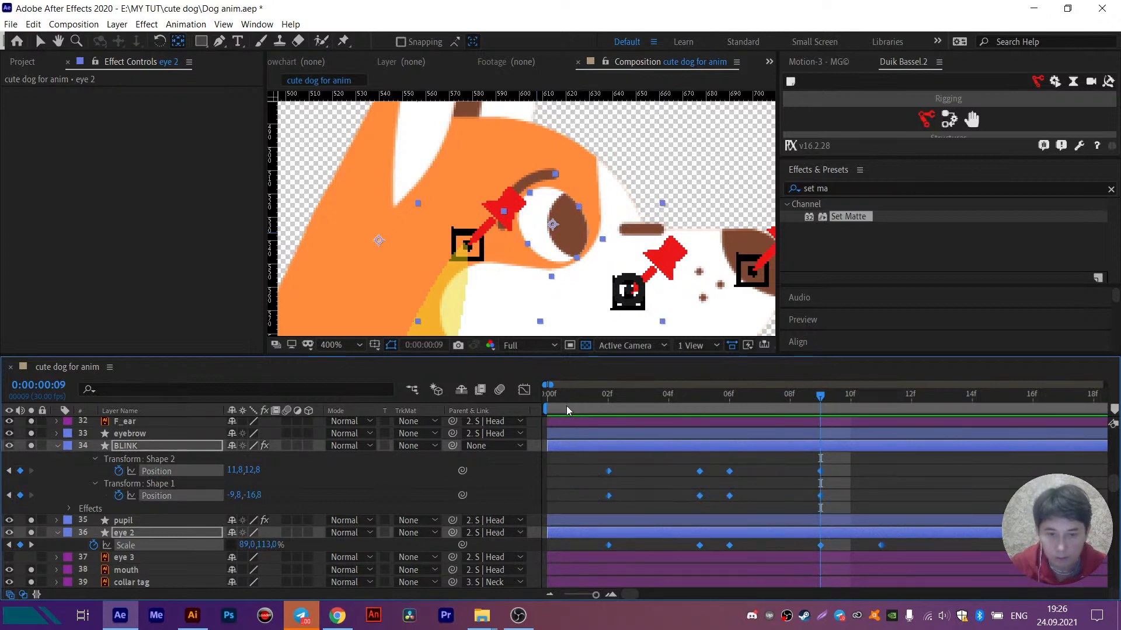
drag(566, 407, 507, 409)
click(574, 485)
- Add keyframes at frame 0 for eye 2's Scale and both BLINK shape Positions, and repeat the Position keyframes at frame 11
click(20, 546)
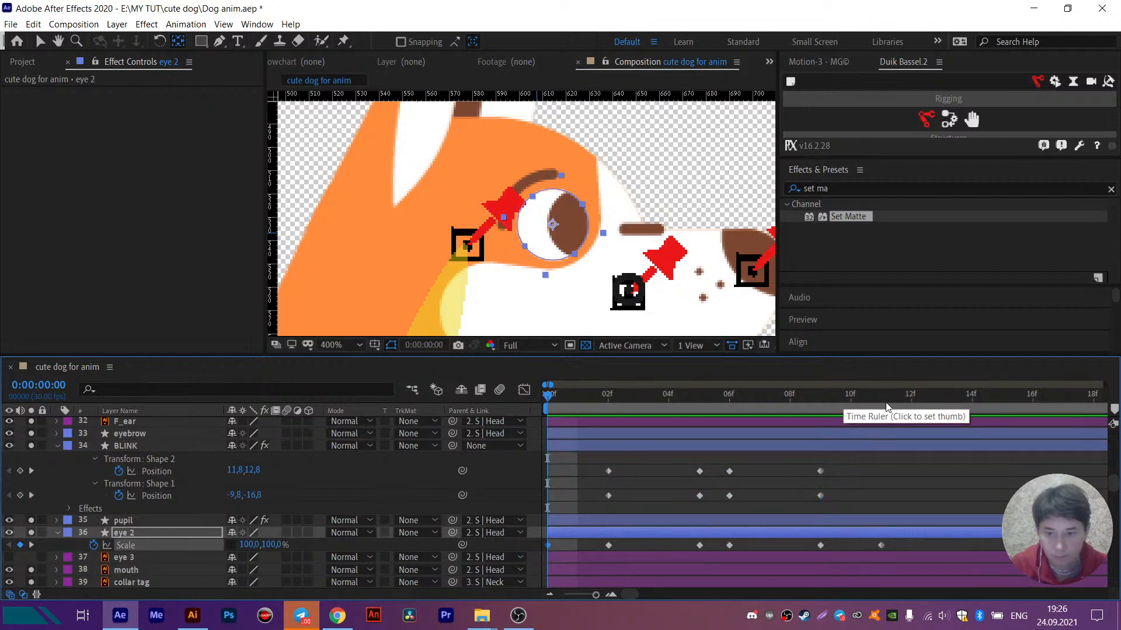
click(20, 471)
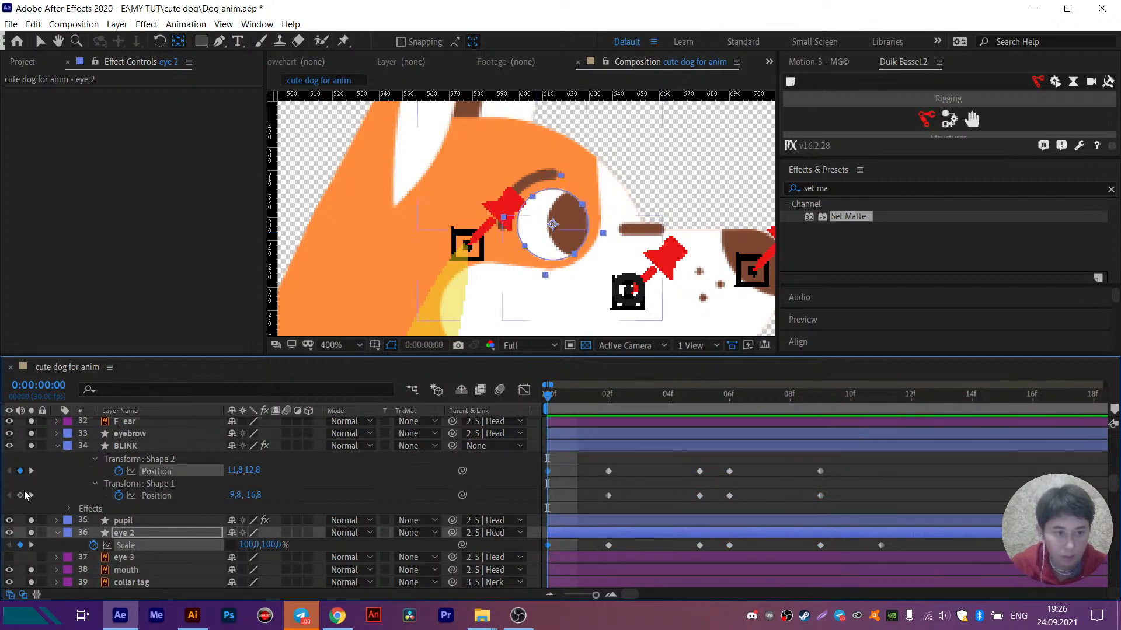
click(21, 495)
click(882, 406)
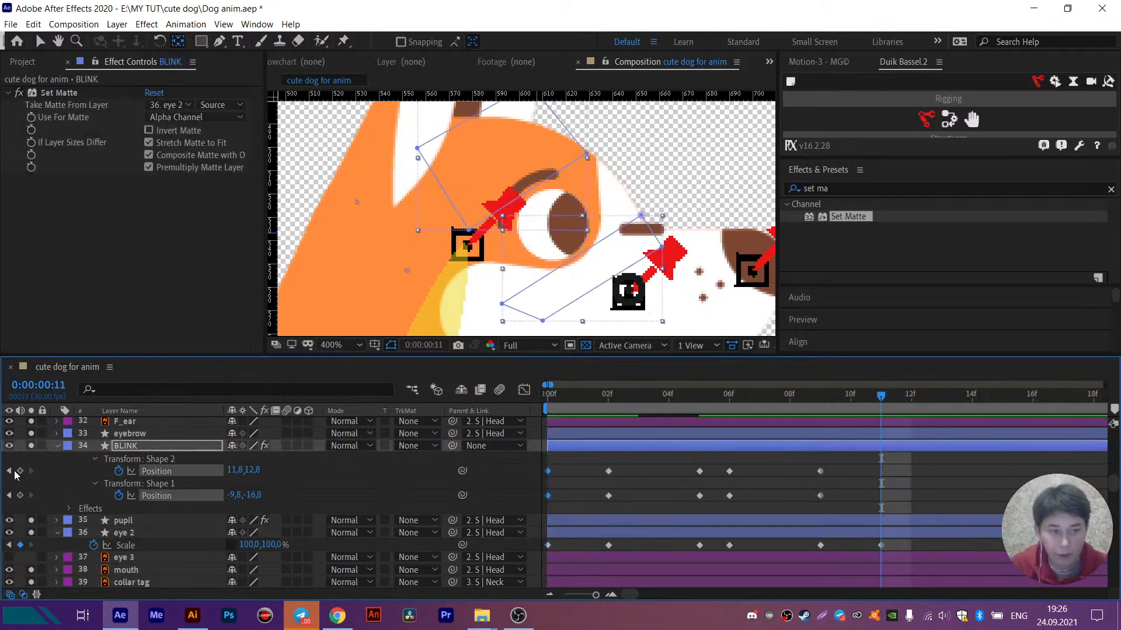
- Select all BLINK and eye 2 keyframes and open the Connector options in Duik's Links & constraints
drag(914, 463, 521, 549)
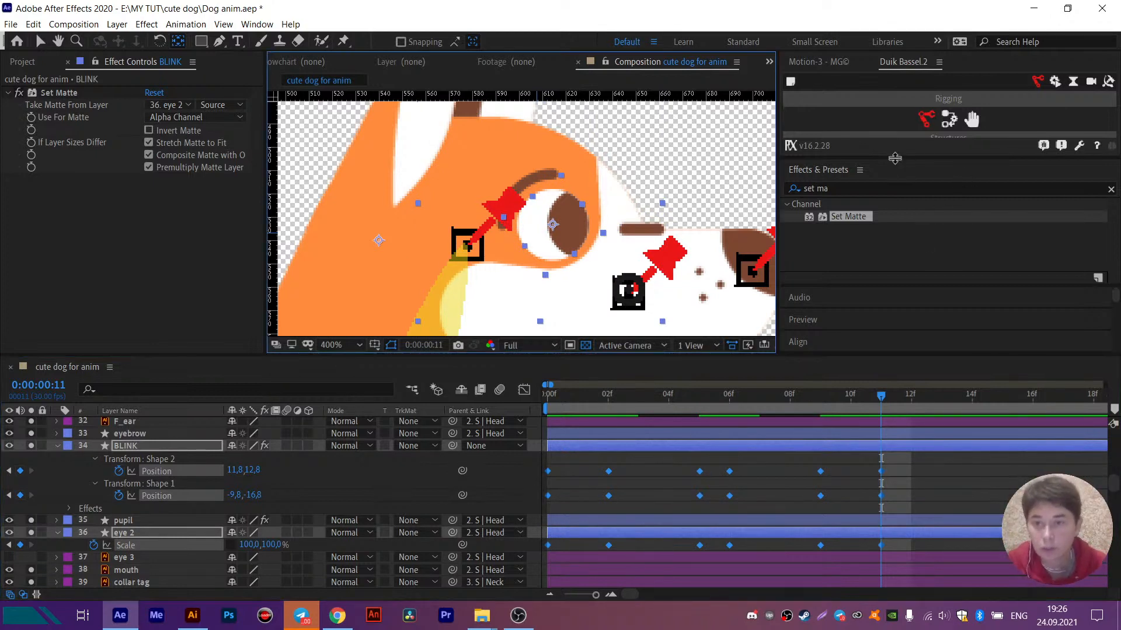
drag(895, 224, 913, 304)
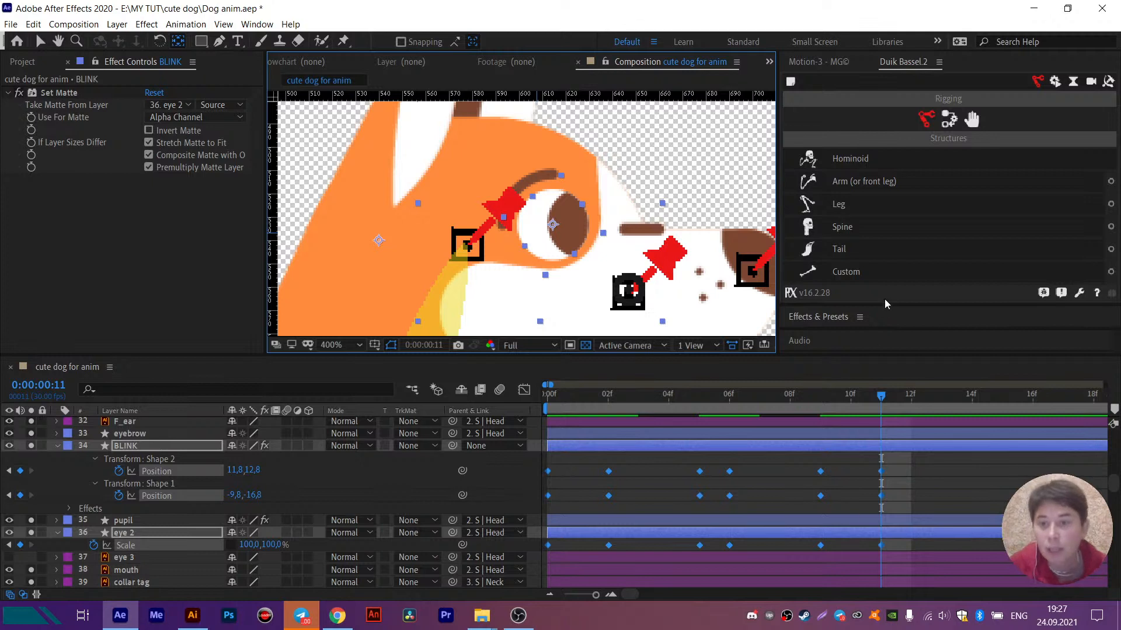
click(948, 120)
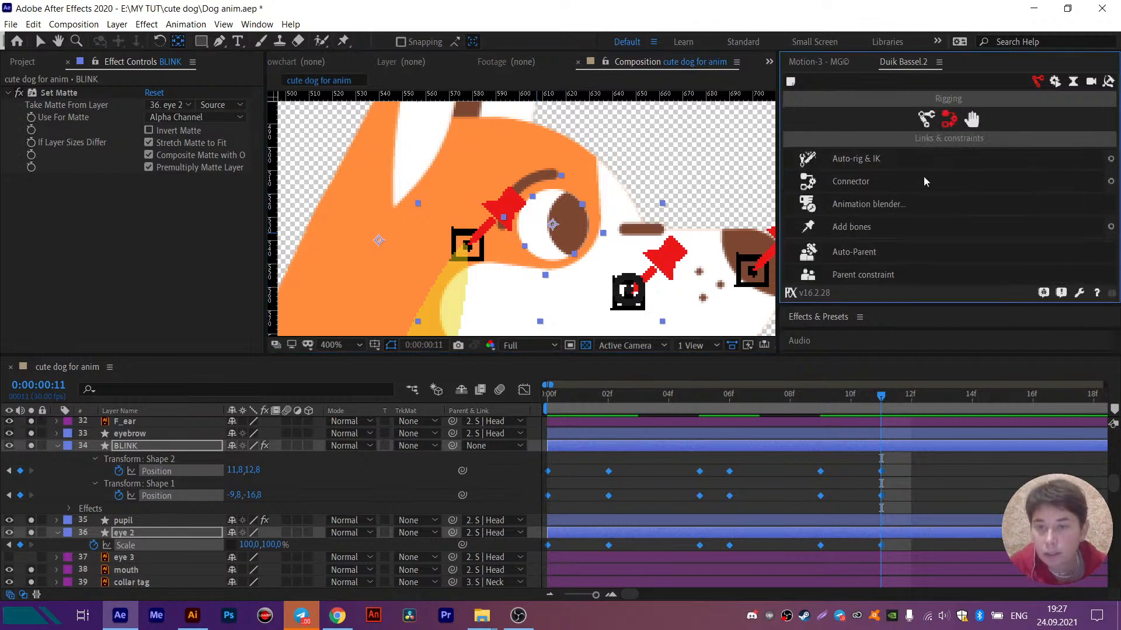
click(1111, 183)
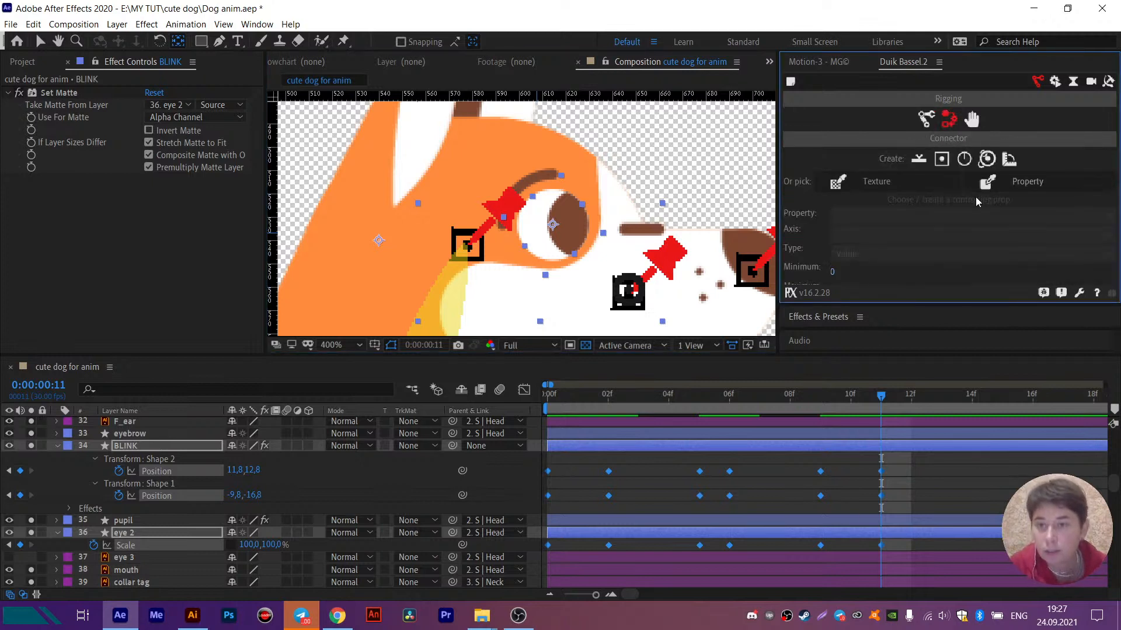
- Try connecting the selected keyframes to newly created slider controllers, and undo their creation
click(919, 160)
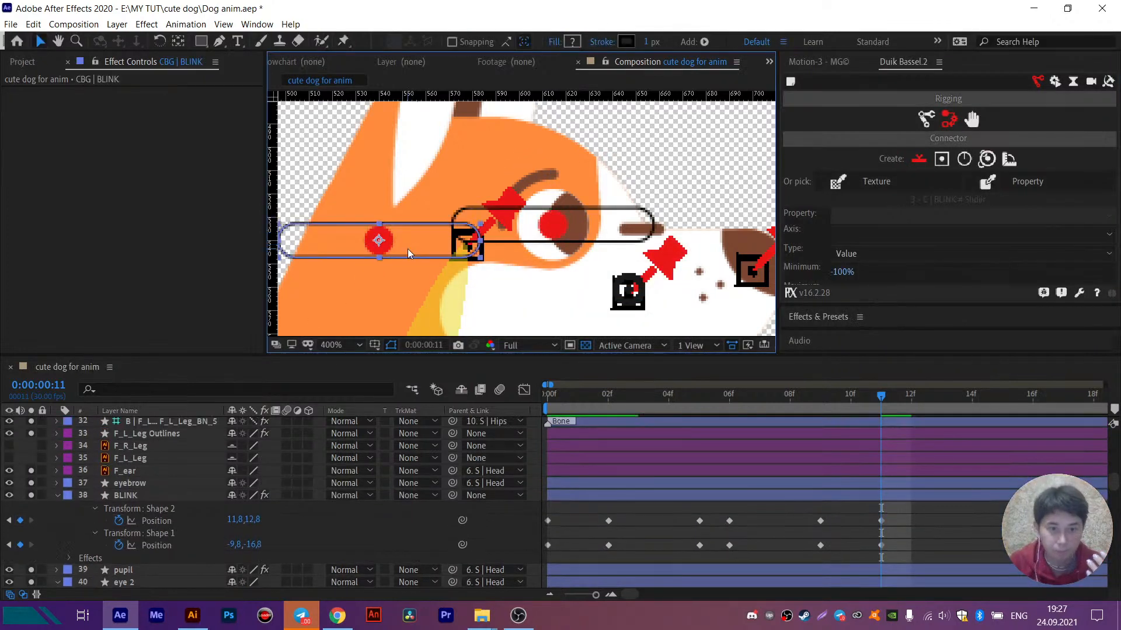
scroll(158, 485, up, 10)
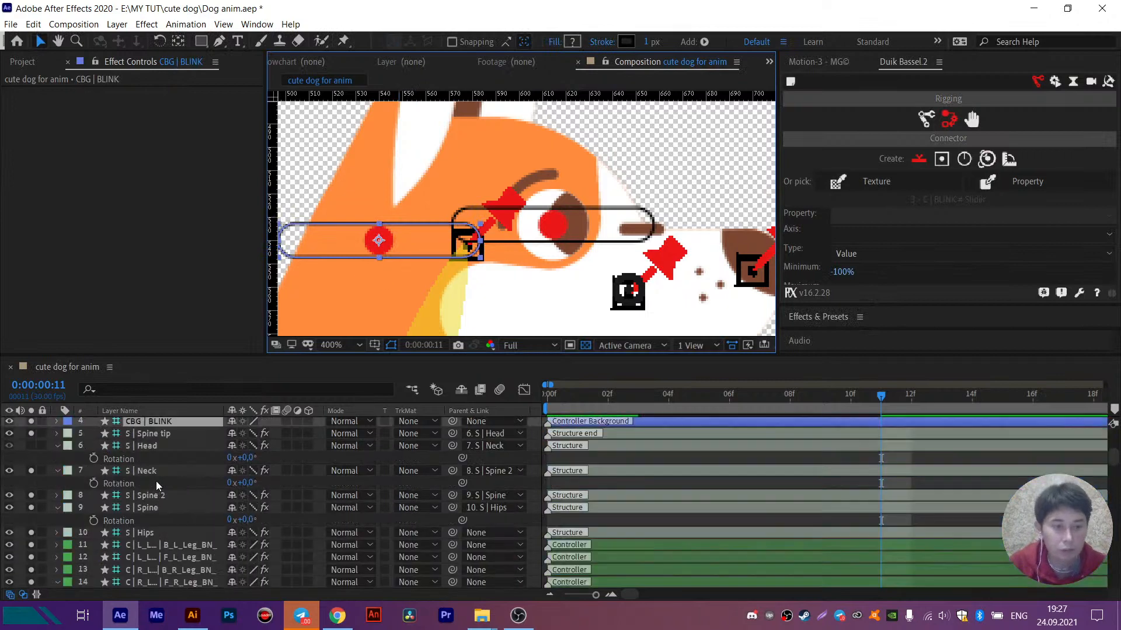
click(155, 448)
ctrl+click(150, 426)
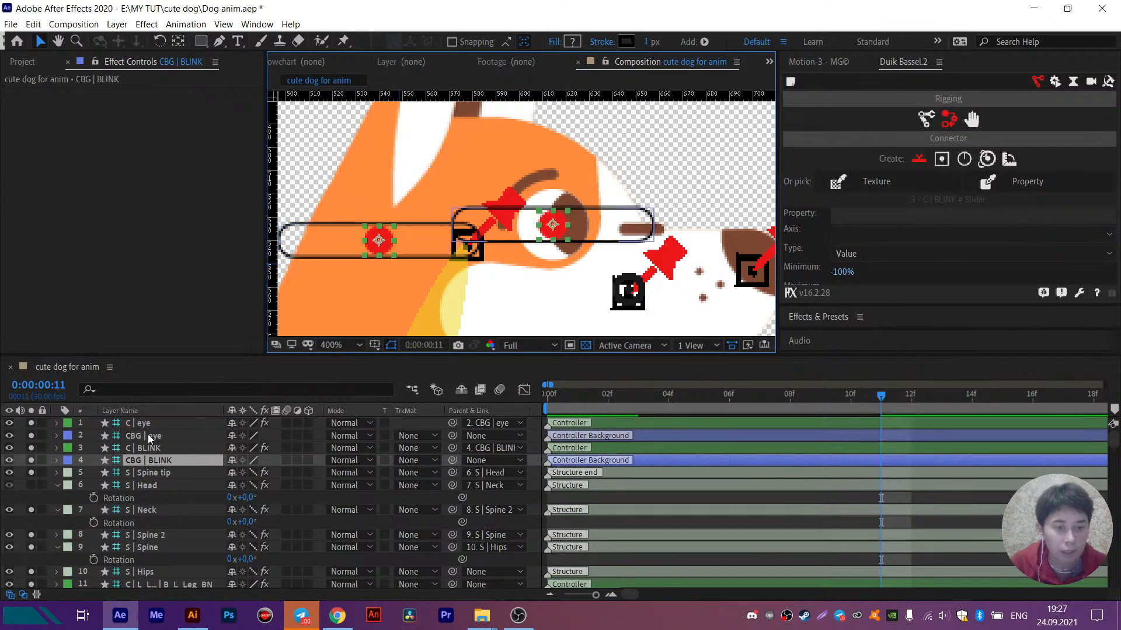
scroll(575, 235, down, 4)
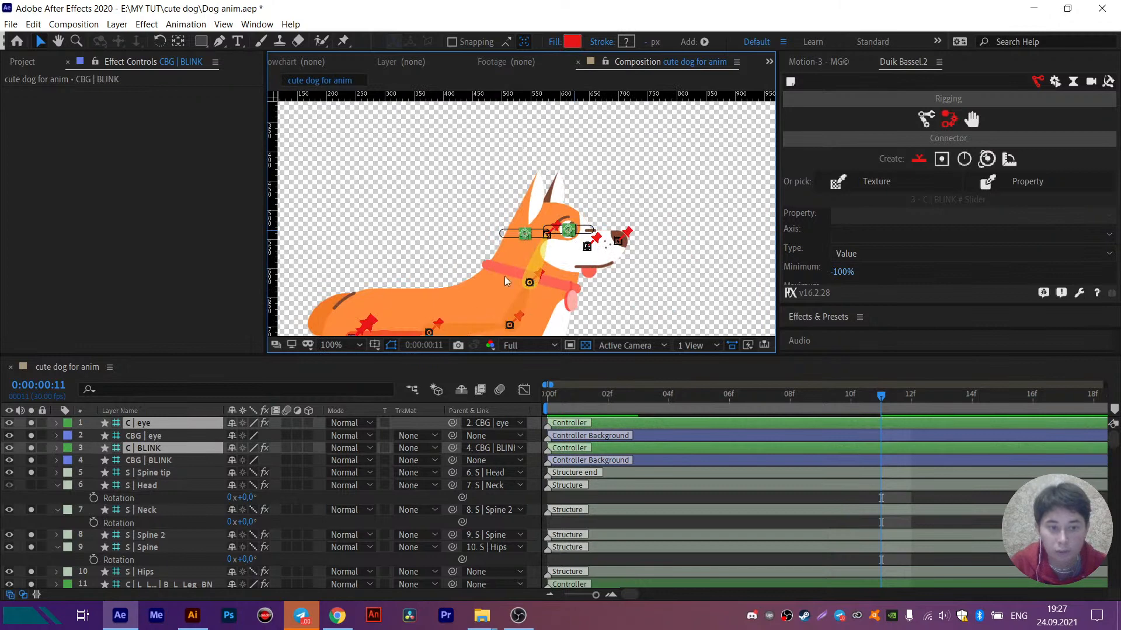
click(618, 181)
key(ctrl+z)
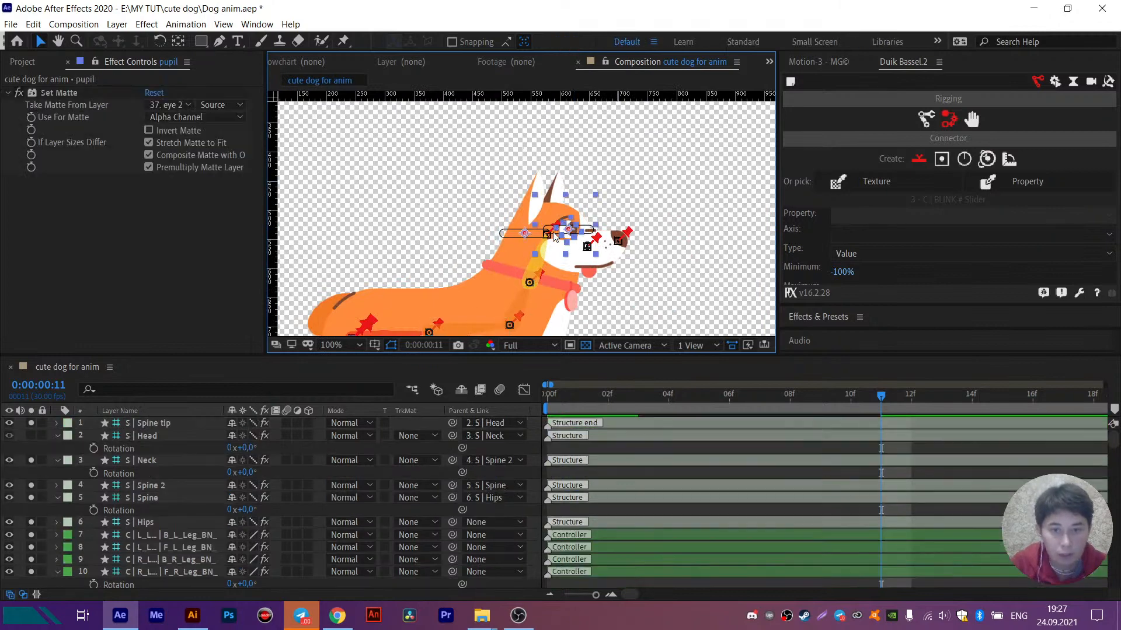
click(655, 179)
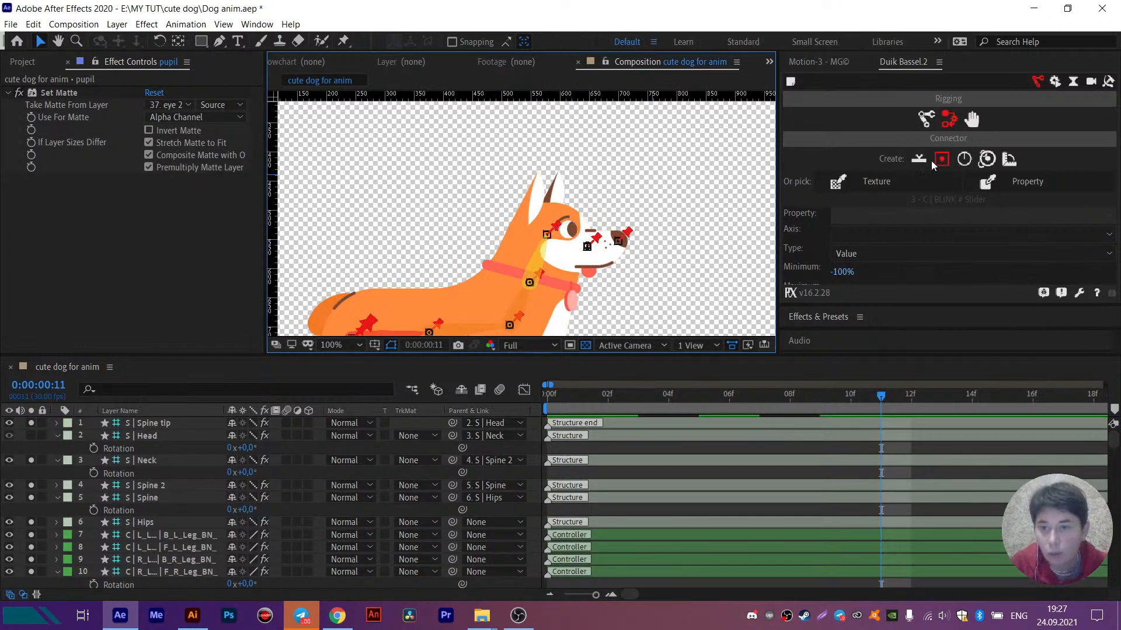
- Create a Duik slider controller and place it in the empty area above the dog's snout
click(920, 164)
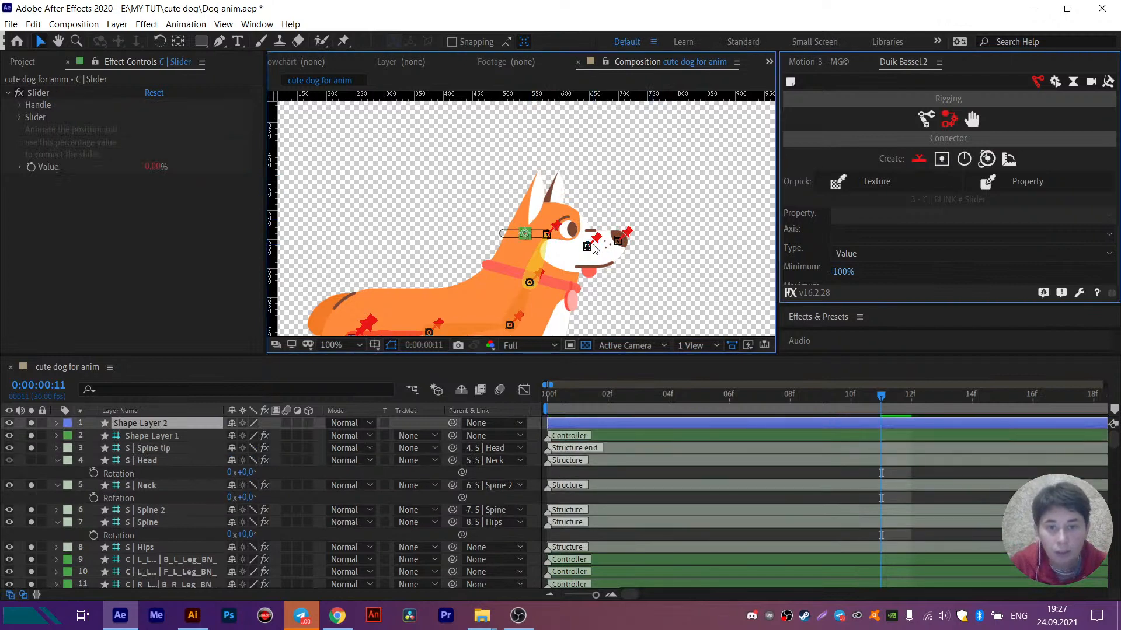
scroll(559, 250, up, 1)
drag(559, 249, 686, 162)
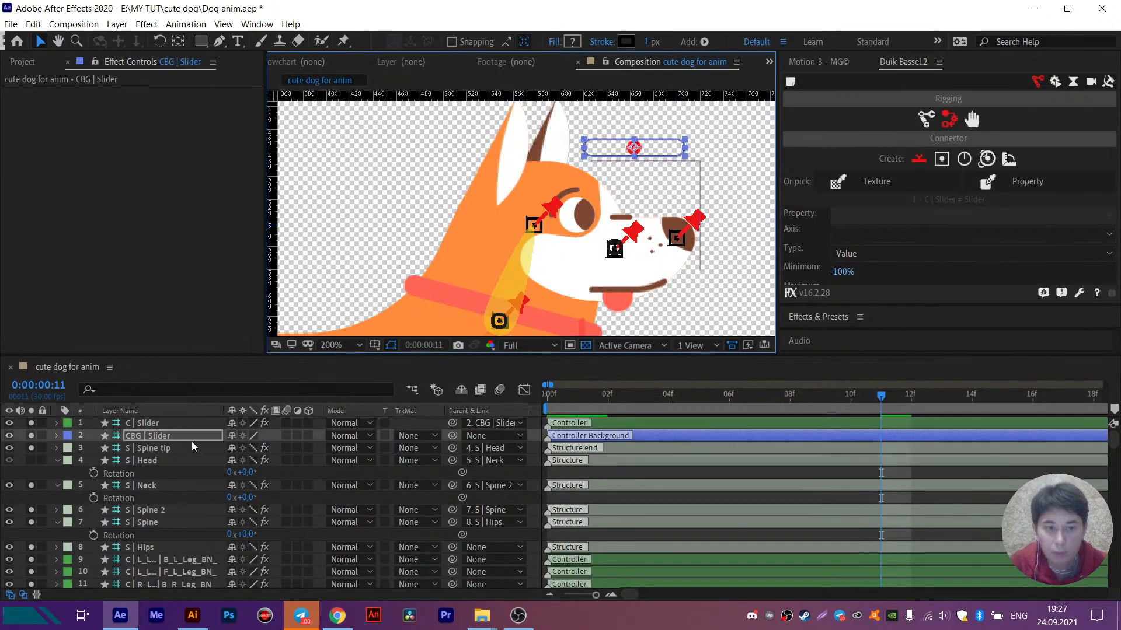
- Rename the C | Slider controller layer as EYE BLINK
click(149, 422)
key(Return)
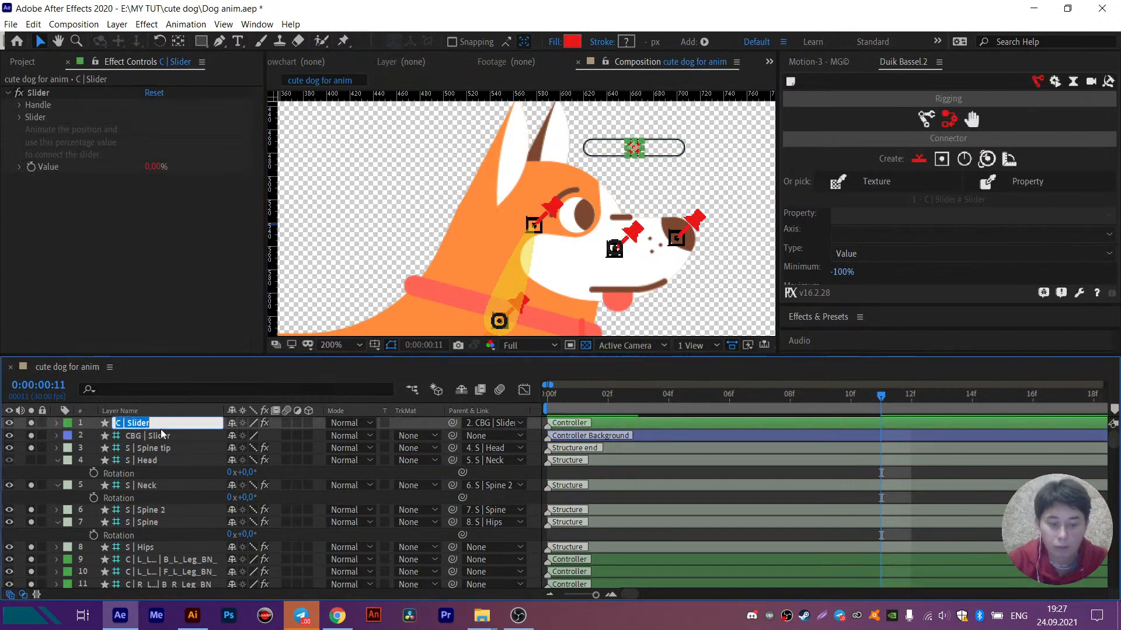
text(EYE BLI)
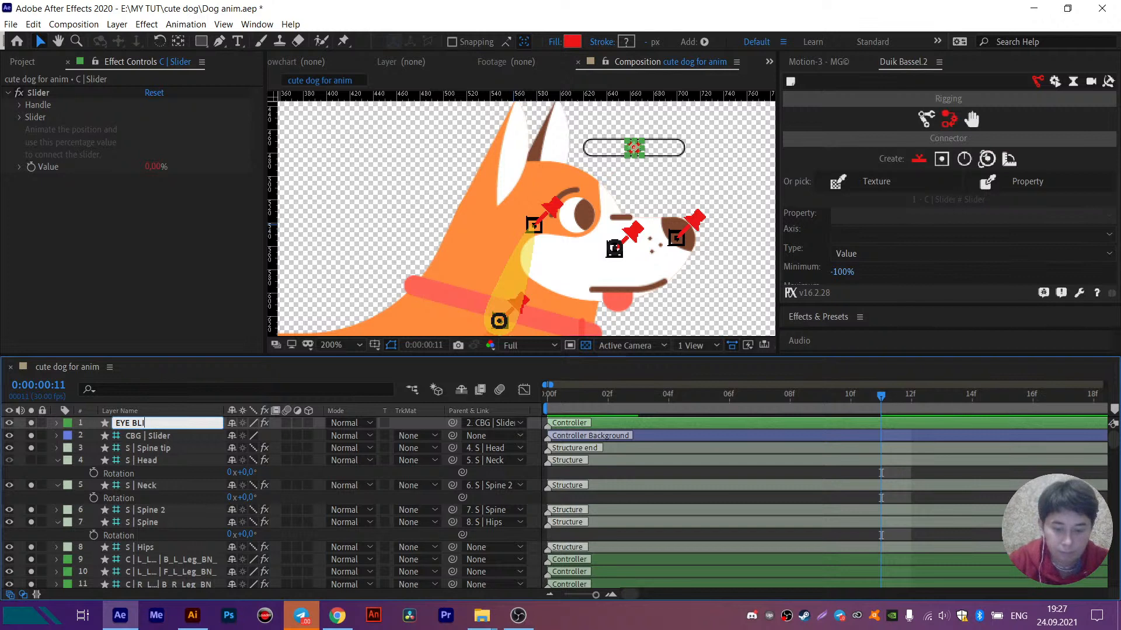
text(NK)
key(Return)
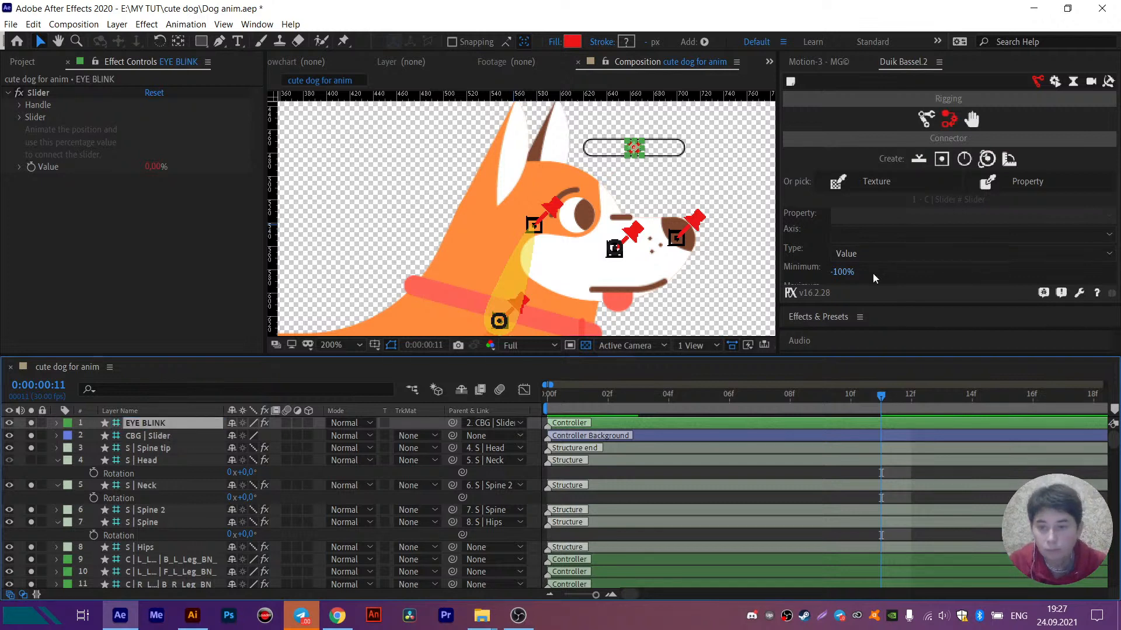
- Select all BLINK Position and eye 2 Scale keyframes and connect these properties to the slider with a -100% to 100% range
drag(868, 309, 870, 352)
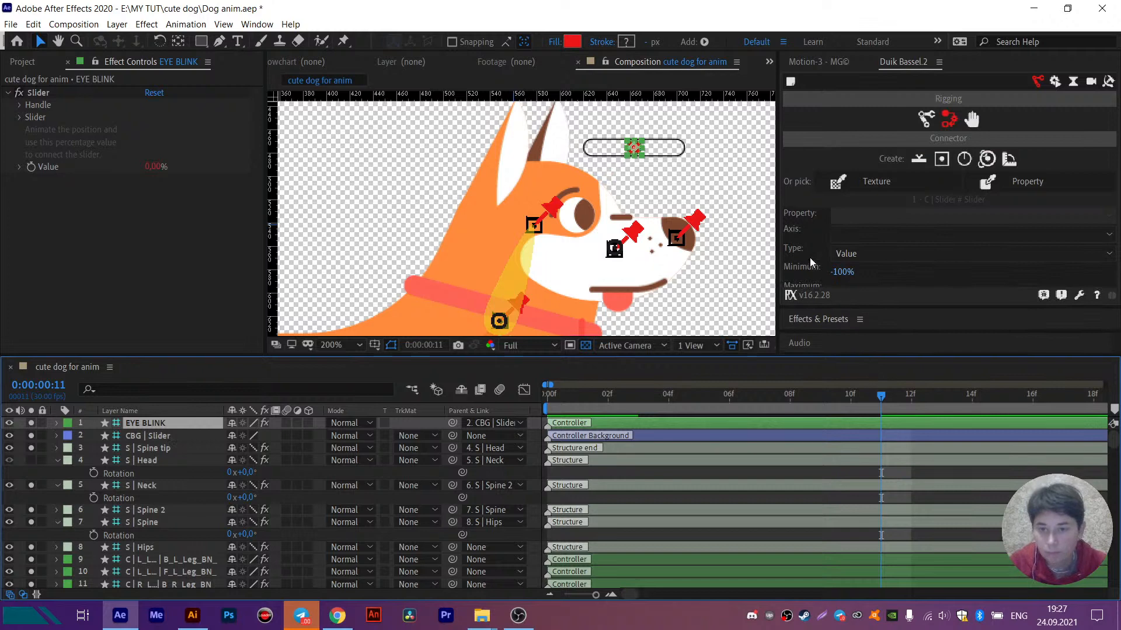
scroll(161, 477, down, 15)
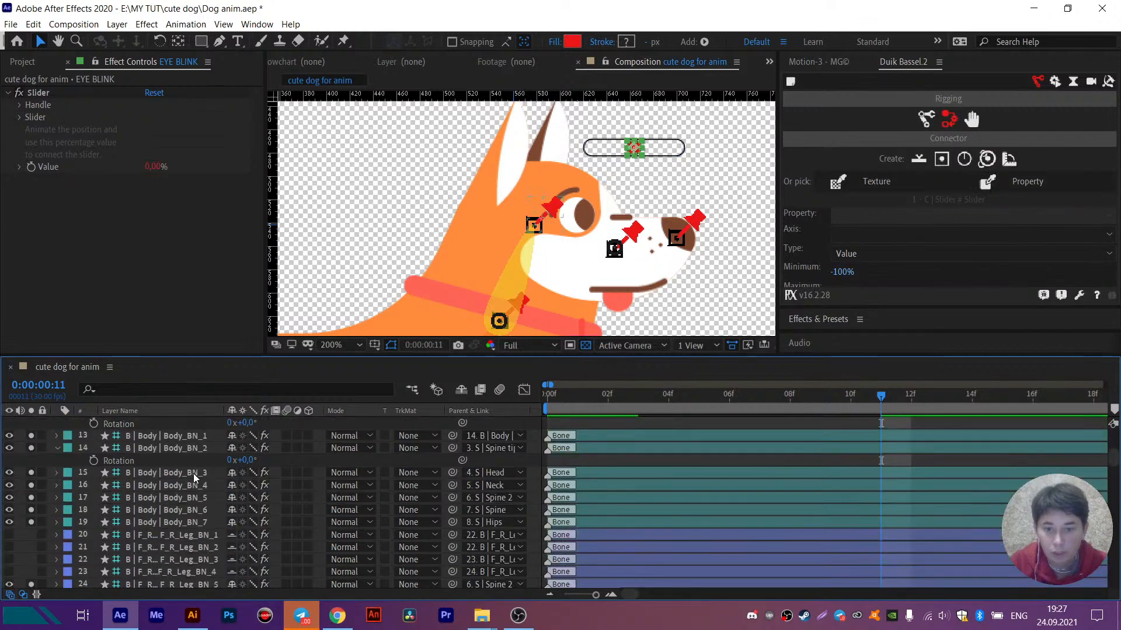
drag(902, 499, 476, 588)
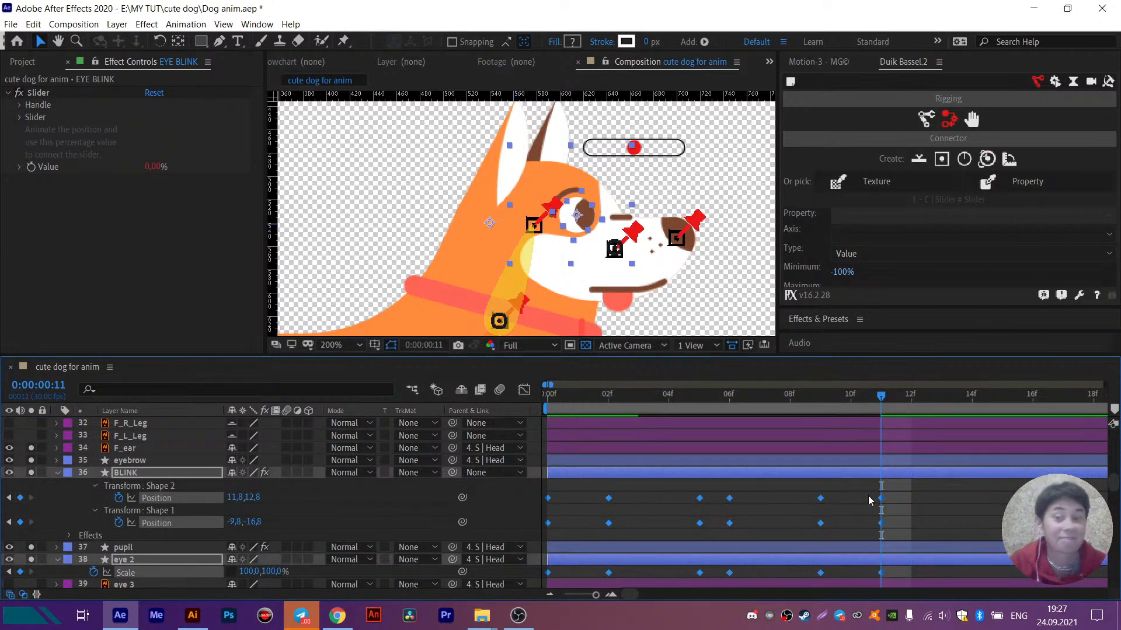
drag(841, 356, 844, 470)
drag(854, 306, 854, 472)
click(879, 330)
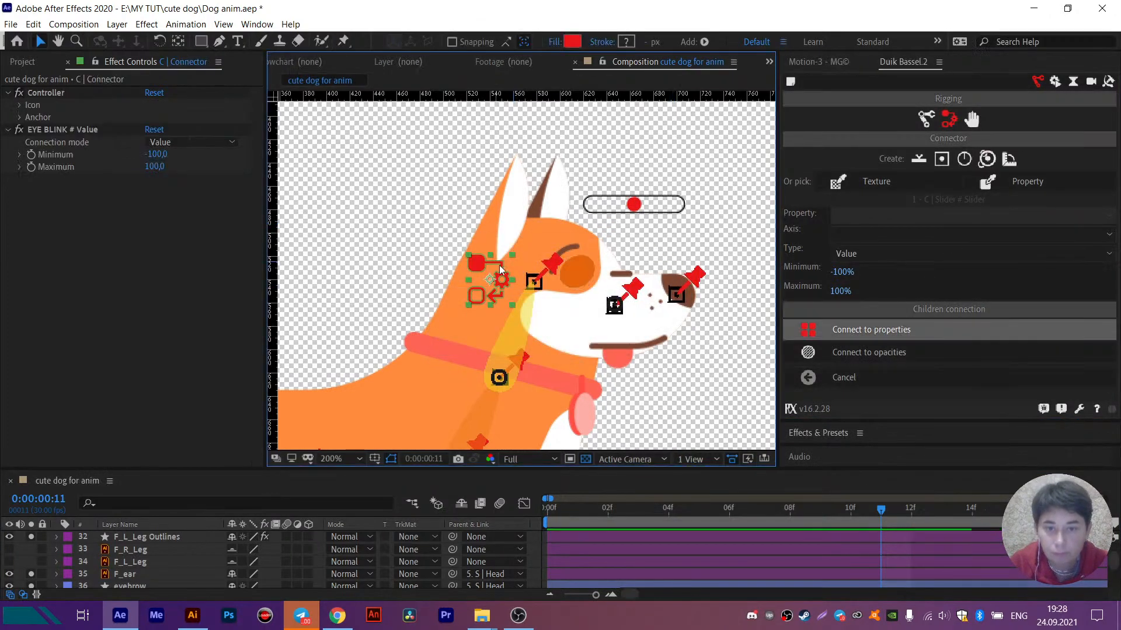
- Turn off the visibility of the C | Connector layer and hide it from the layer list as shy
scroll(117, 554, up, 15)
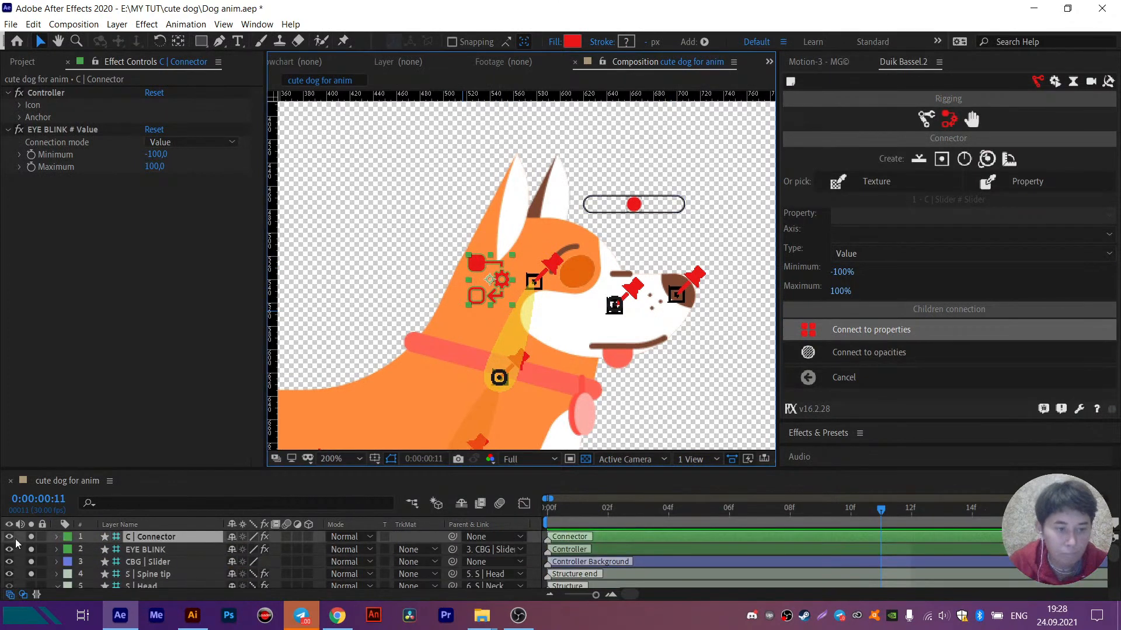
click(9, 537)
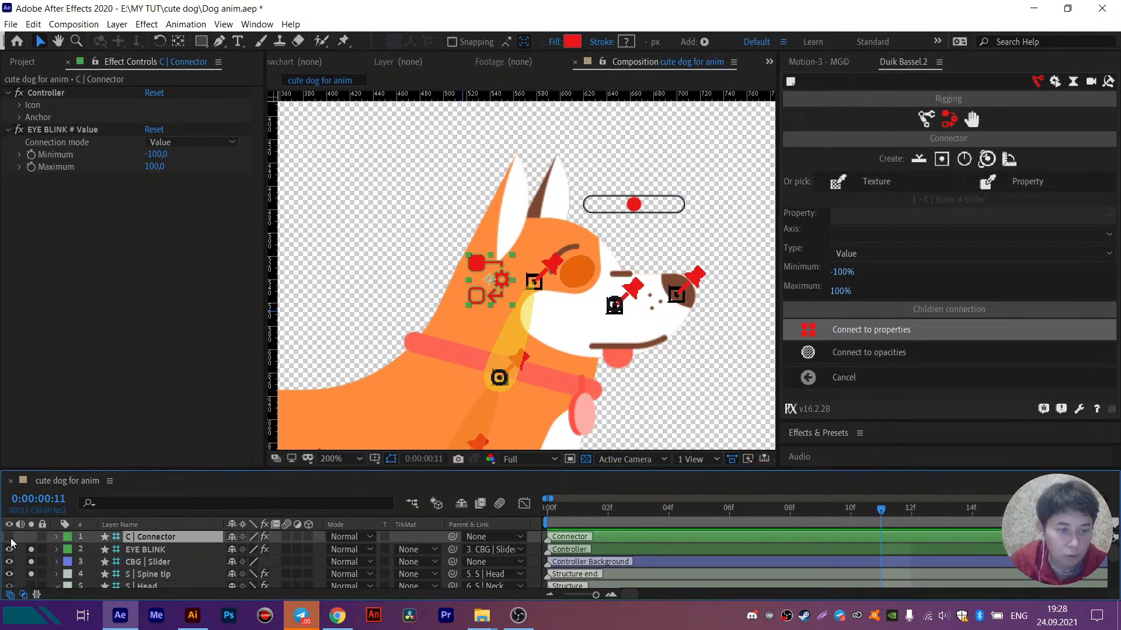
click(459, 503)
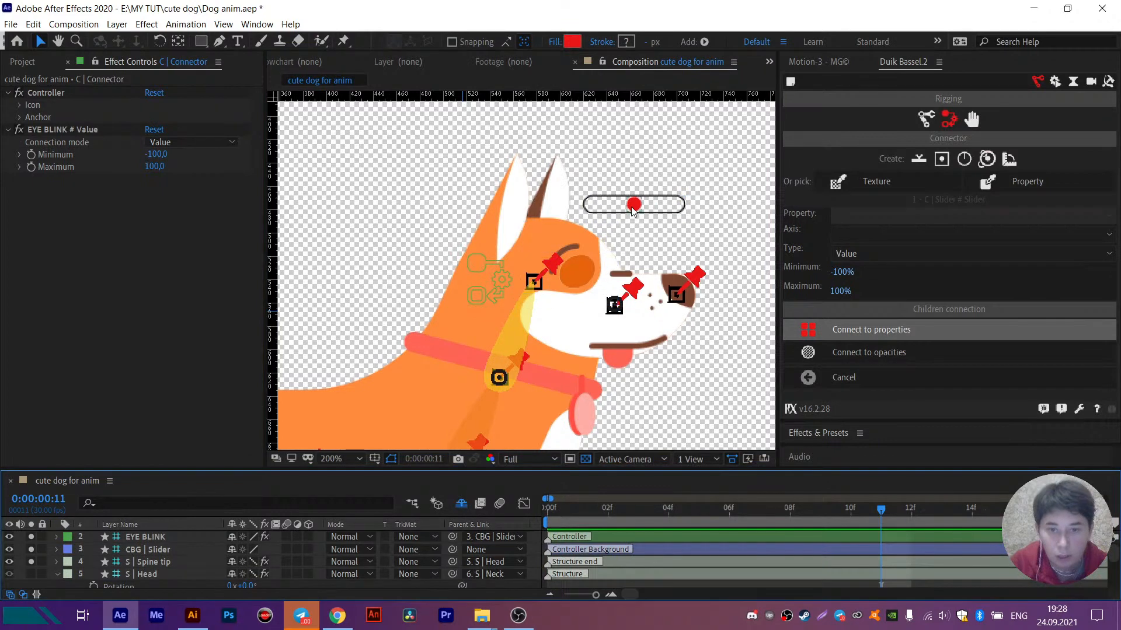
- Move the EYE BLINK slider handle to its -100% end
drag(634, 206, 588, 213)
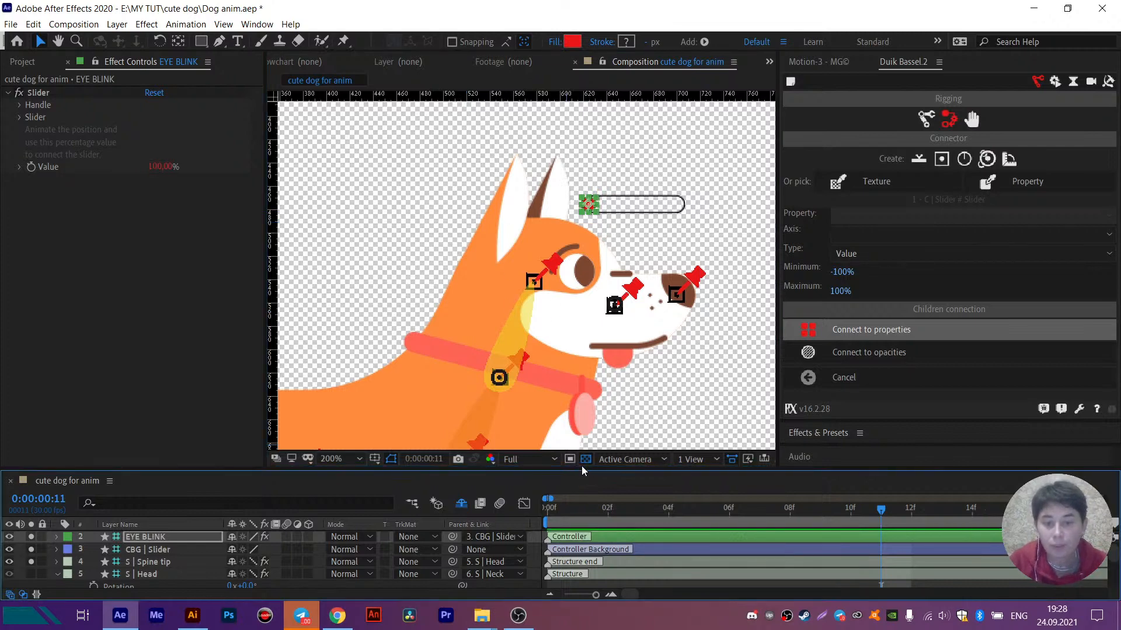
drag(582, 471, 574, 383)
scroll(559, 275, down, 2)
drag(543, 258, 552, 200)
key(v)
scroll(503, 262, up, 2)
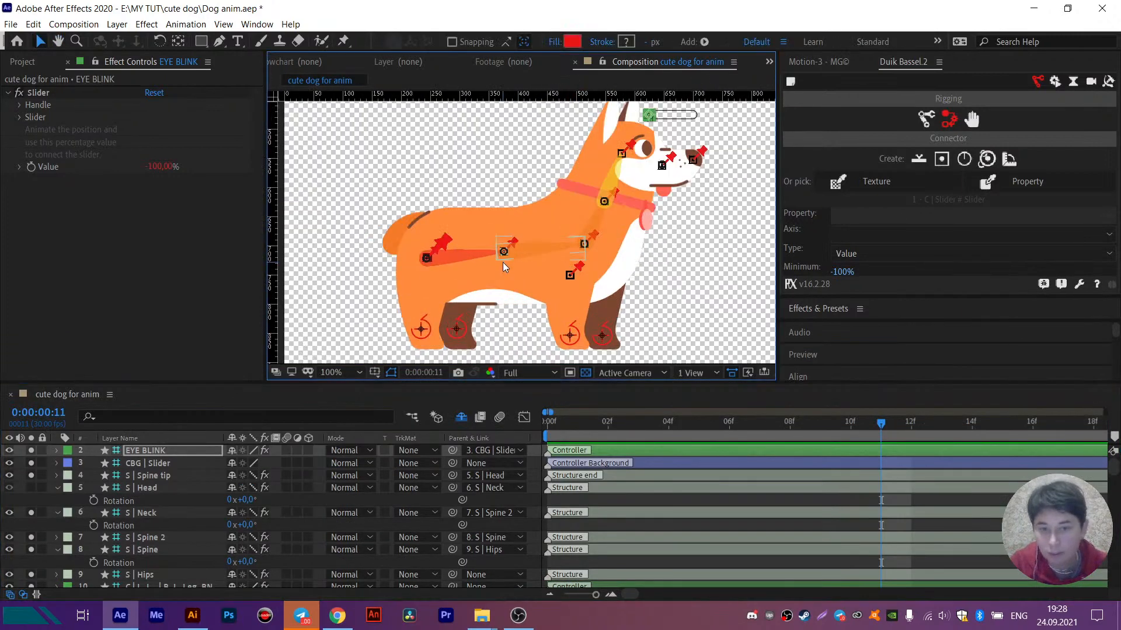
- Test the rig by shifting the S | Hips structure, and undo the move
click(473, 258)
scroll(175, 513, down, 3)
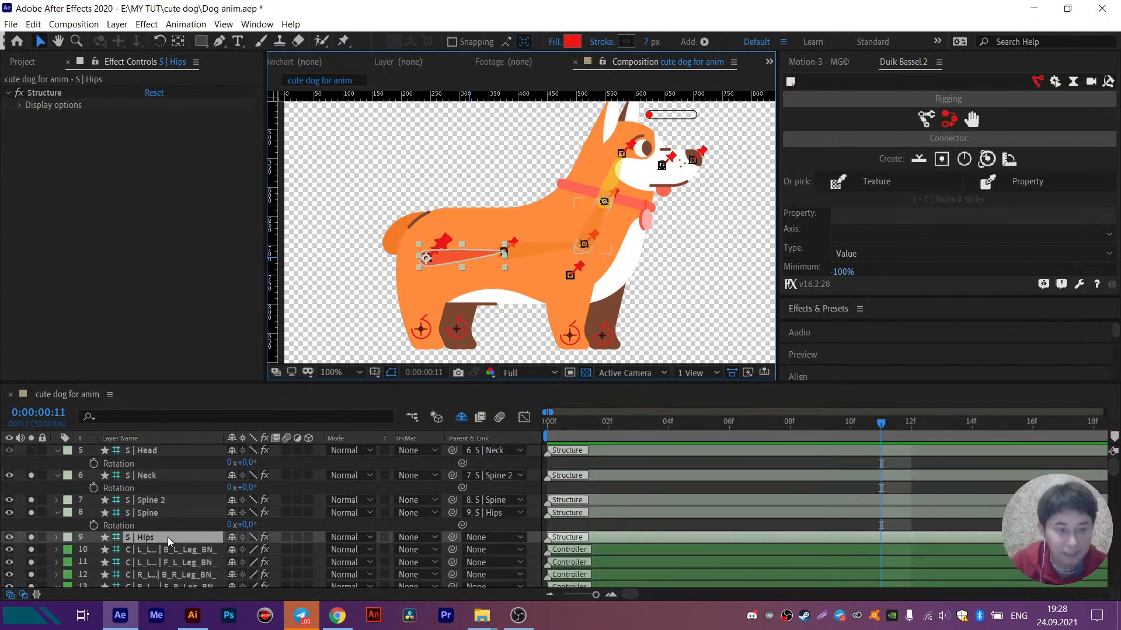
mouse_move(465, 269)
mouse_down()
mouse_move(488, 270)
mouse_move(452, 265)
mouse_move(467, 258)
mouse_move(476, 268)
mouse_up()
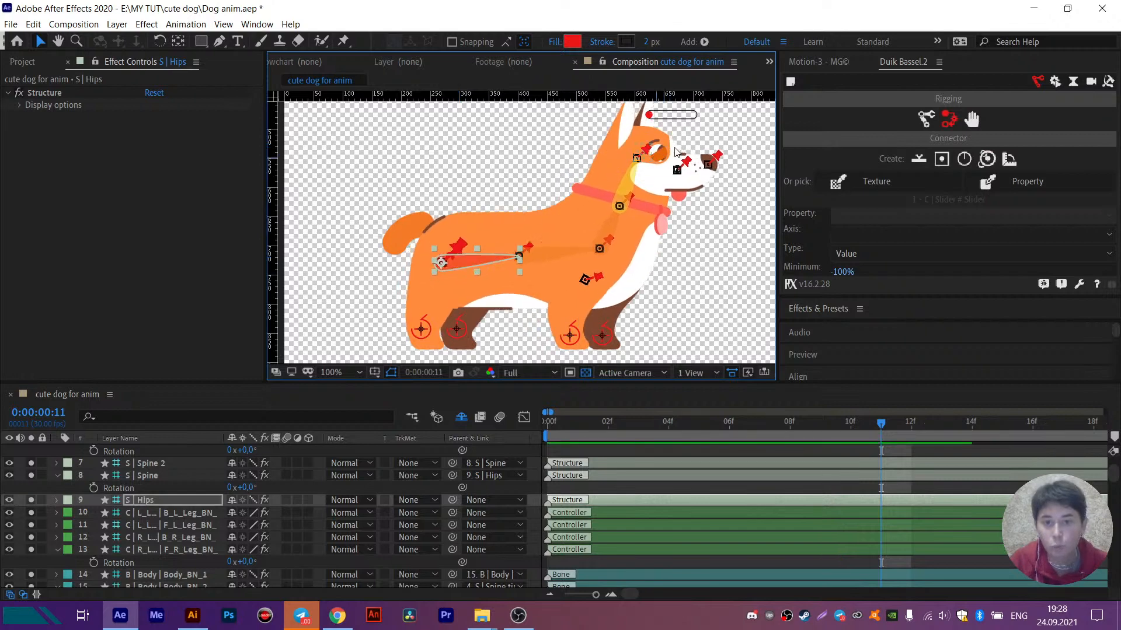
key(ctrl+z)
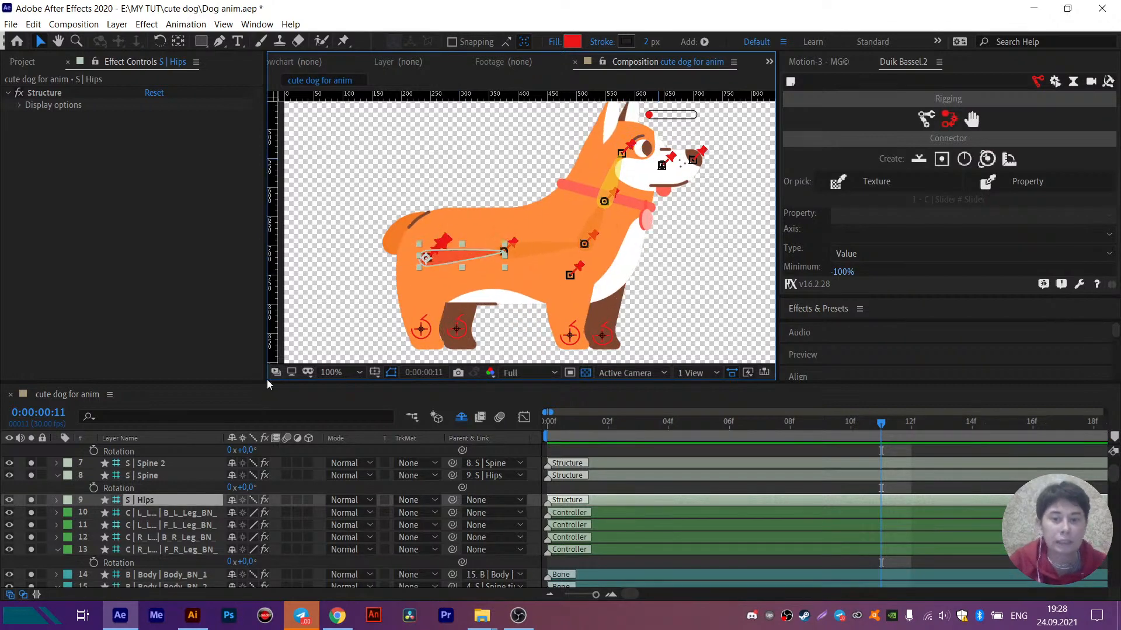
- Parent the BLINK layer to S | Head and check the link with a trial move of the S | Hips structure
scroll(193, 525, down, 15)
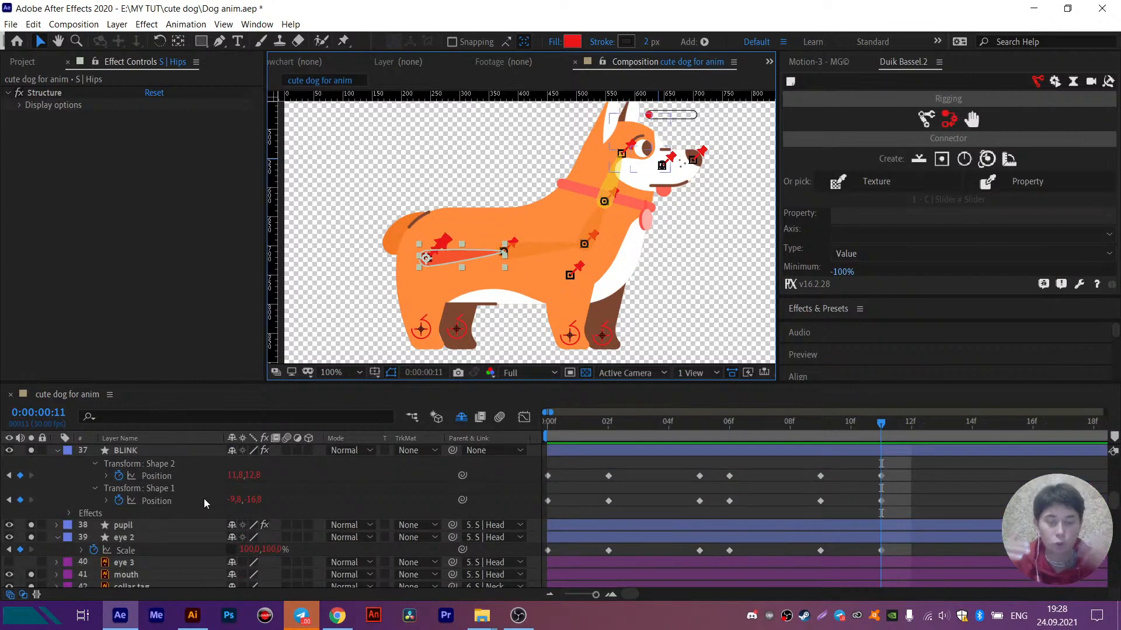
scroll(143, 511, up, 1)
click(142, 493)
scroll(184, 509, down, 1)
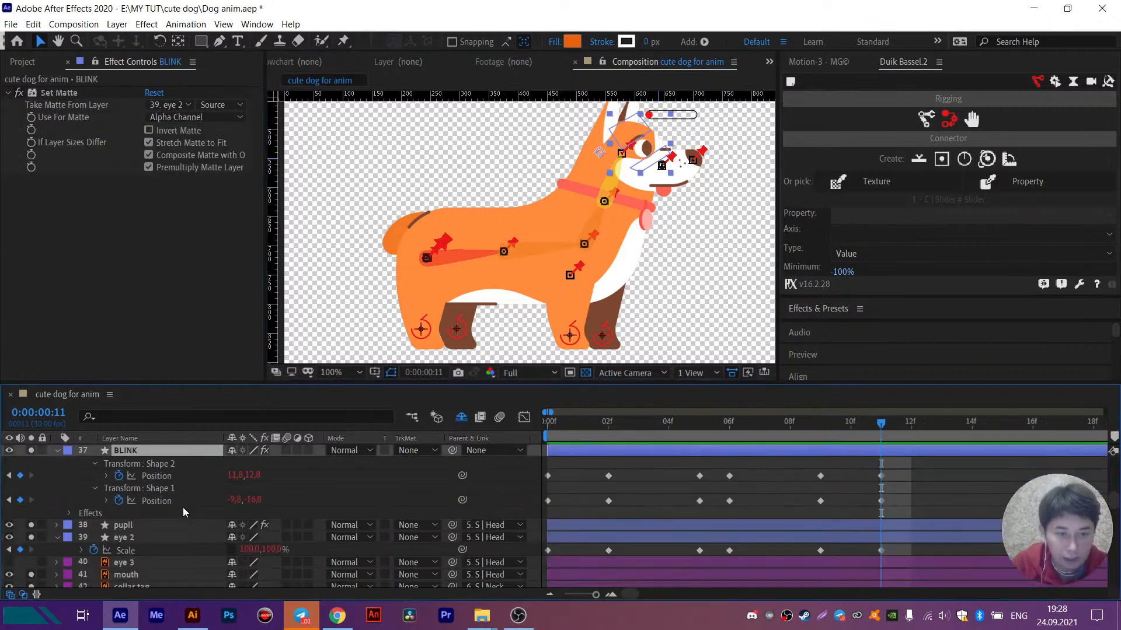
scroll(220, 533, up, 2)
click(484, 488)
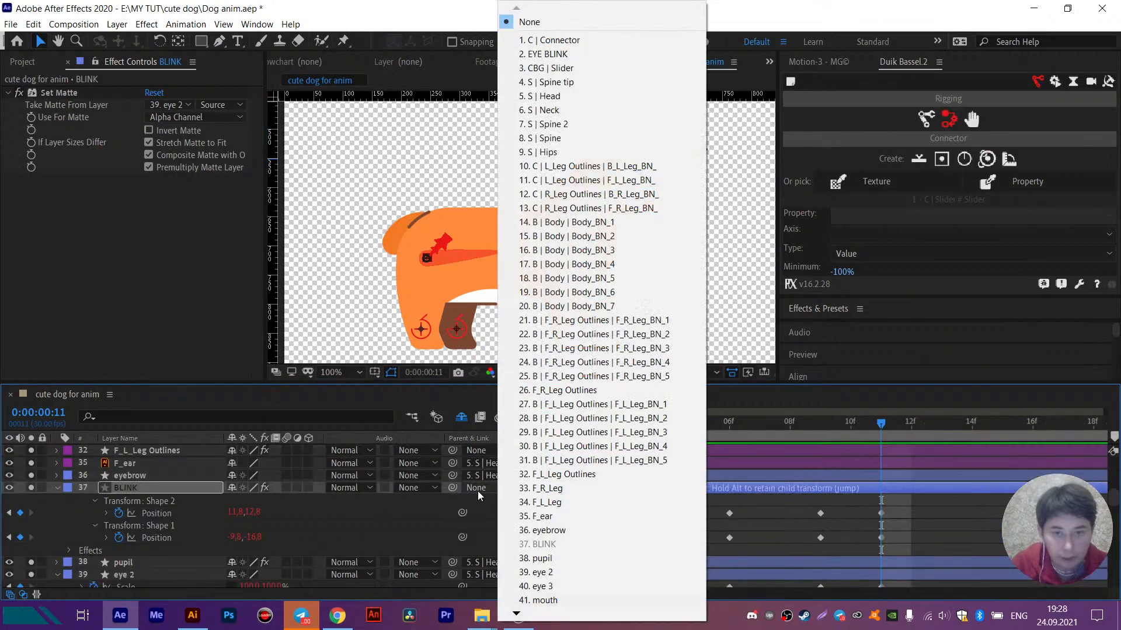
click(559, 97)
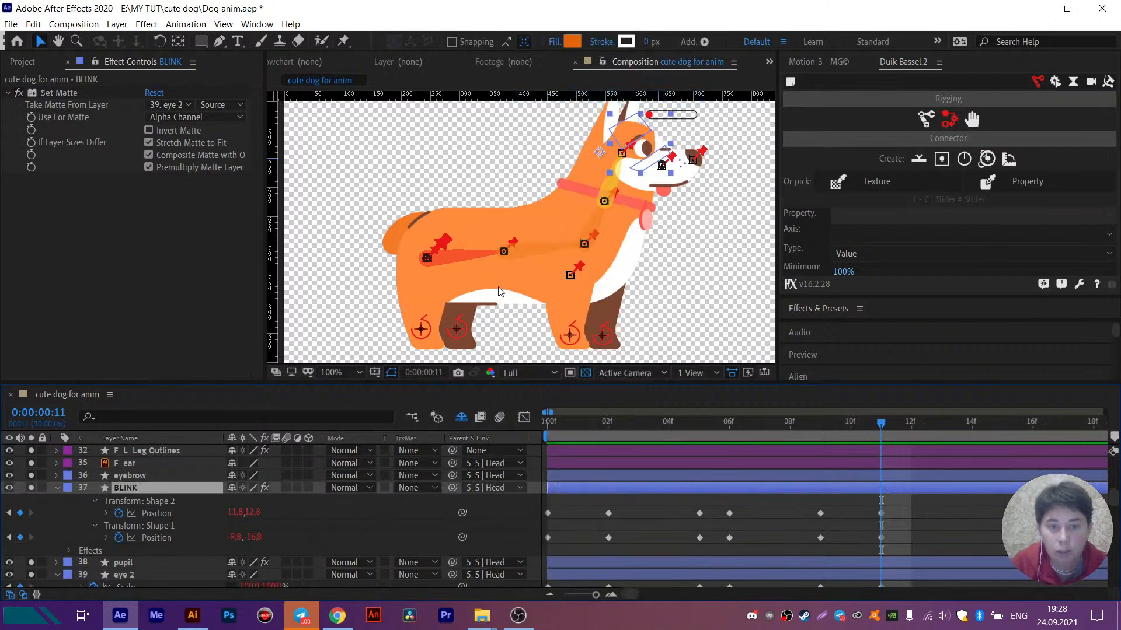
click(478, 273)
drag(480, 276, 461, 257)
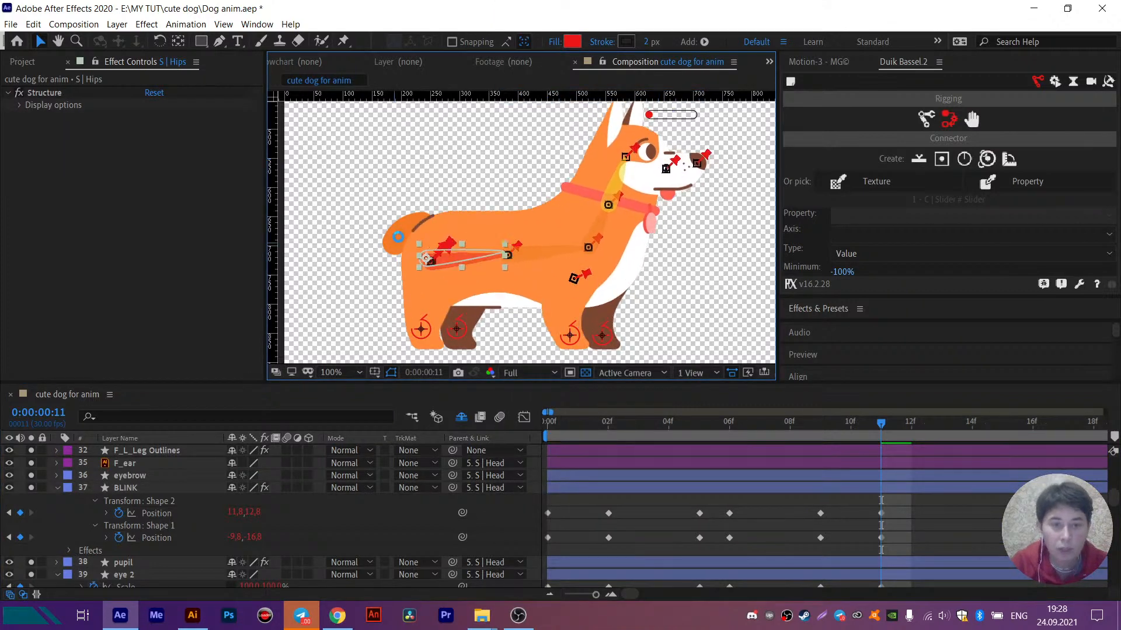
- Move the tail layer's anchor point to the upper end of the dark line where the tail meets the body
click(388, 245)
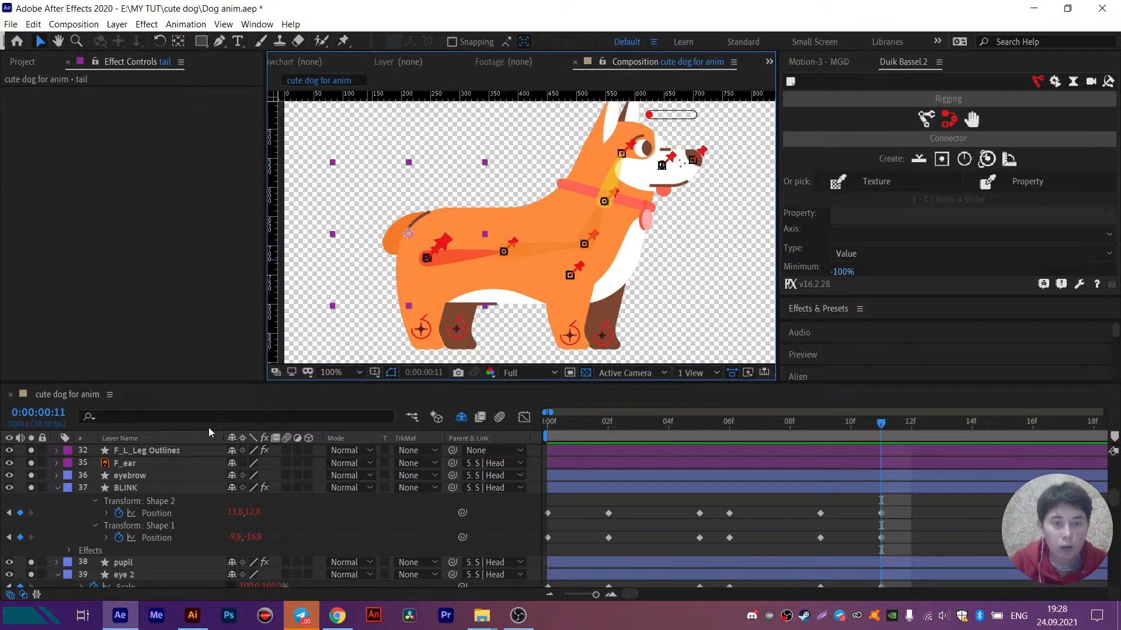
scroll(96, 525, down, 12)
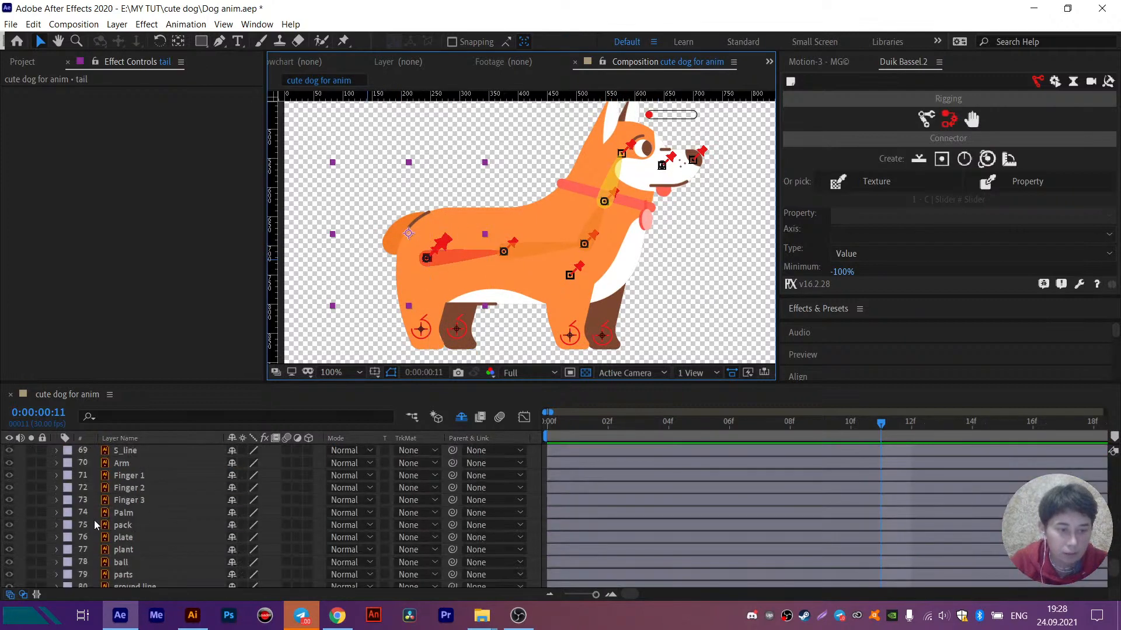
scroll(94, 525, up, 4)
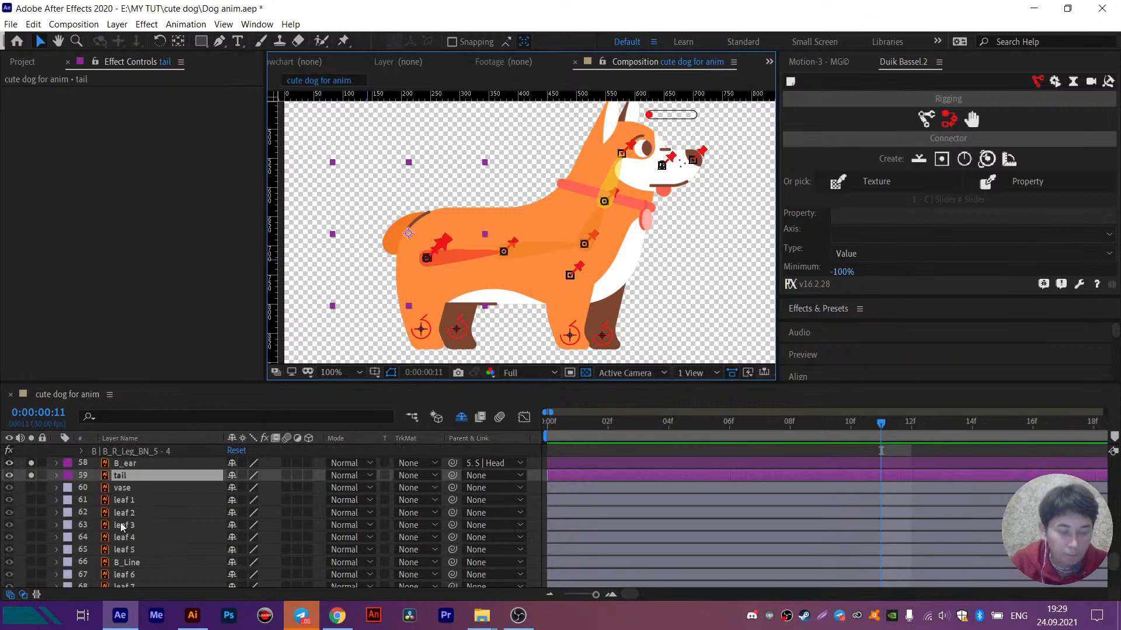
scroll(122, 527, up, 4)
scroll(400, 232, up, 2)
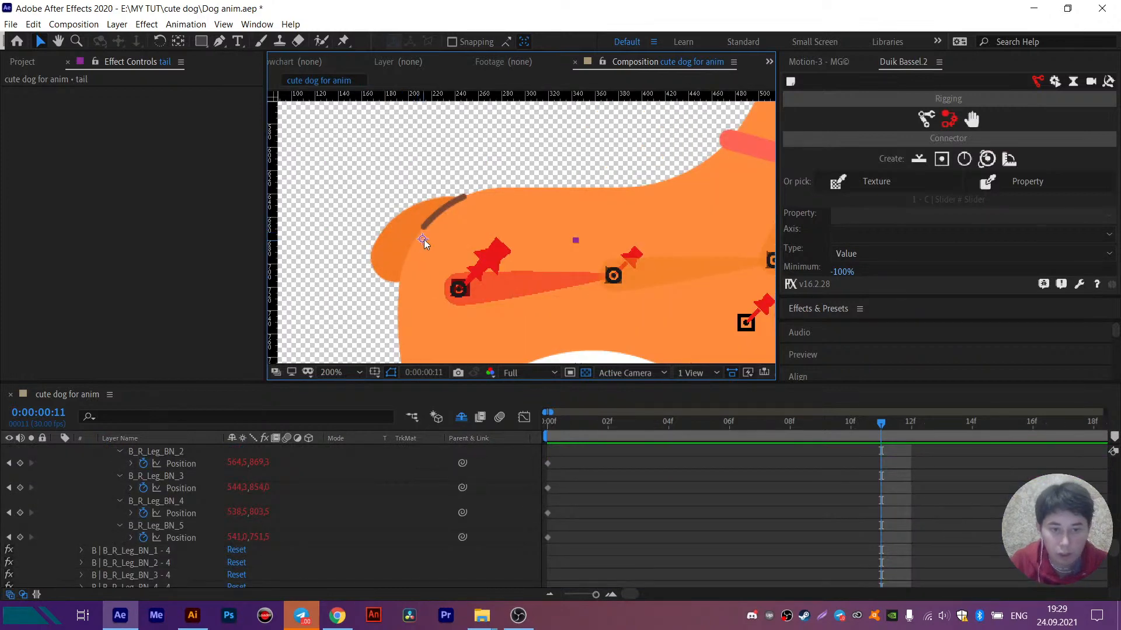
key(y)
drag(421, 238, 459, 211)
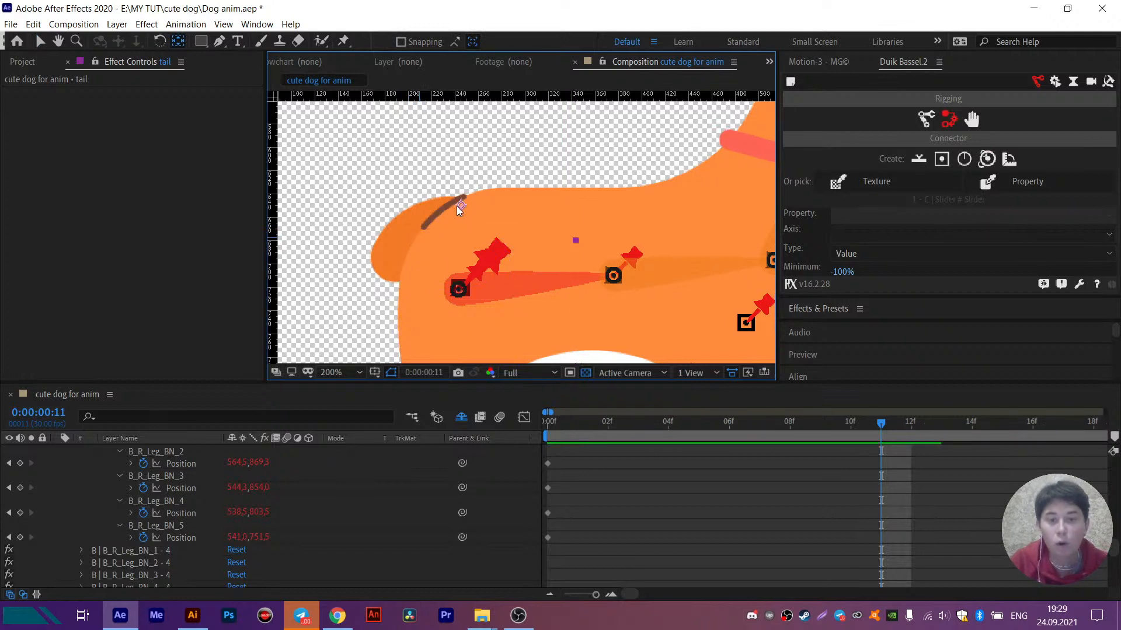
- Parent the tail layer to S | Hips
scroll(456, 206, down, 4)
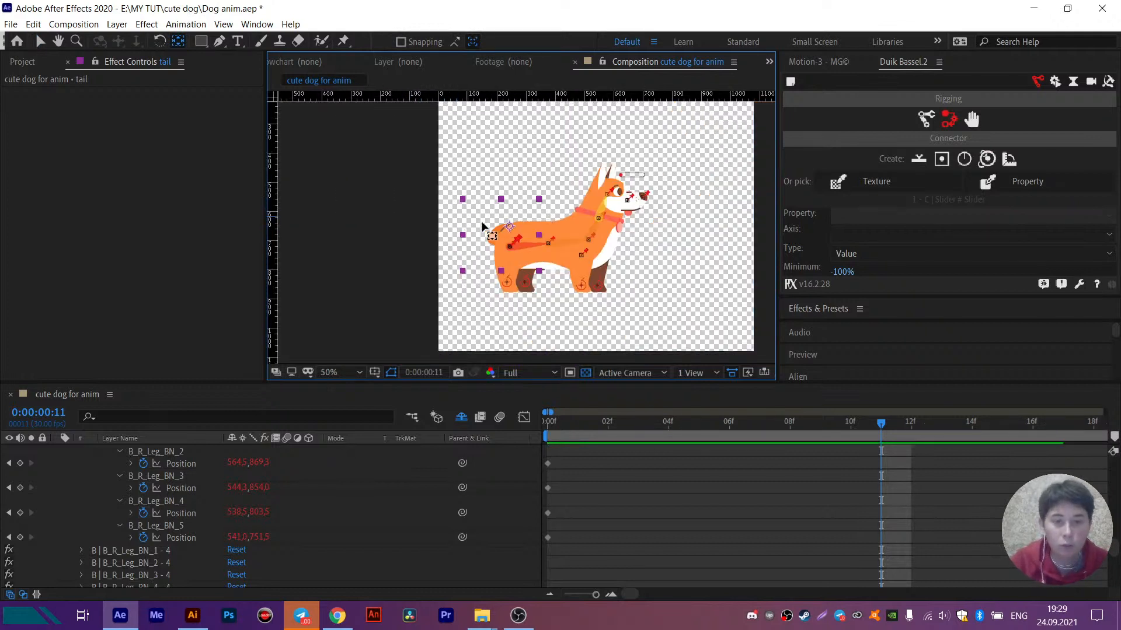
scroll(488, 229, up, 2)
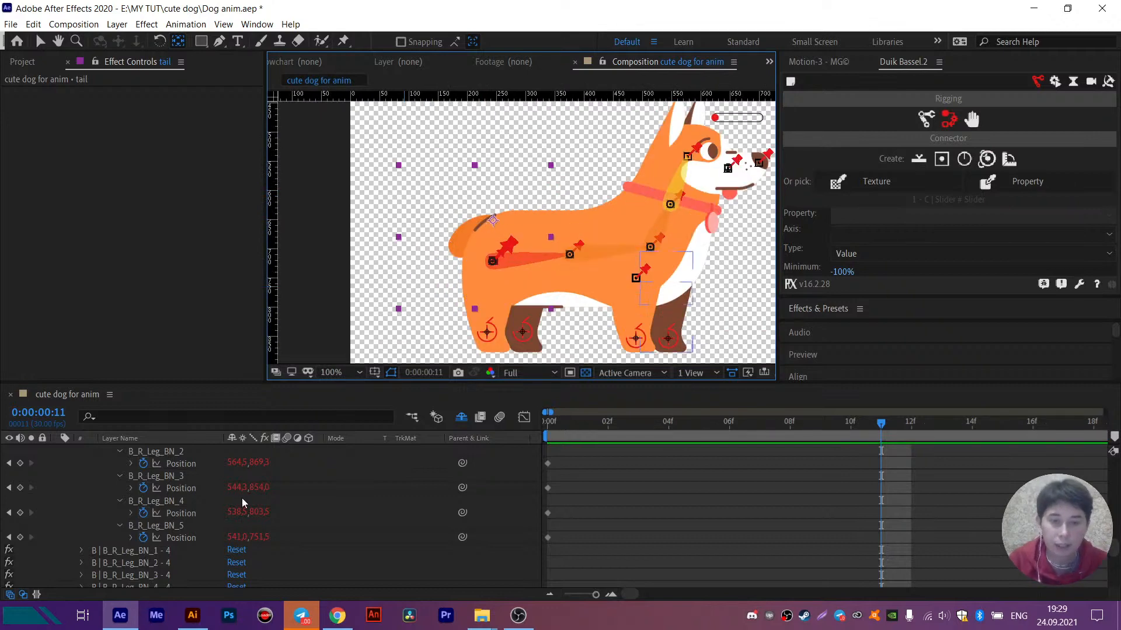
scroll(208, 512, down, 4)
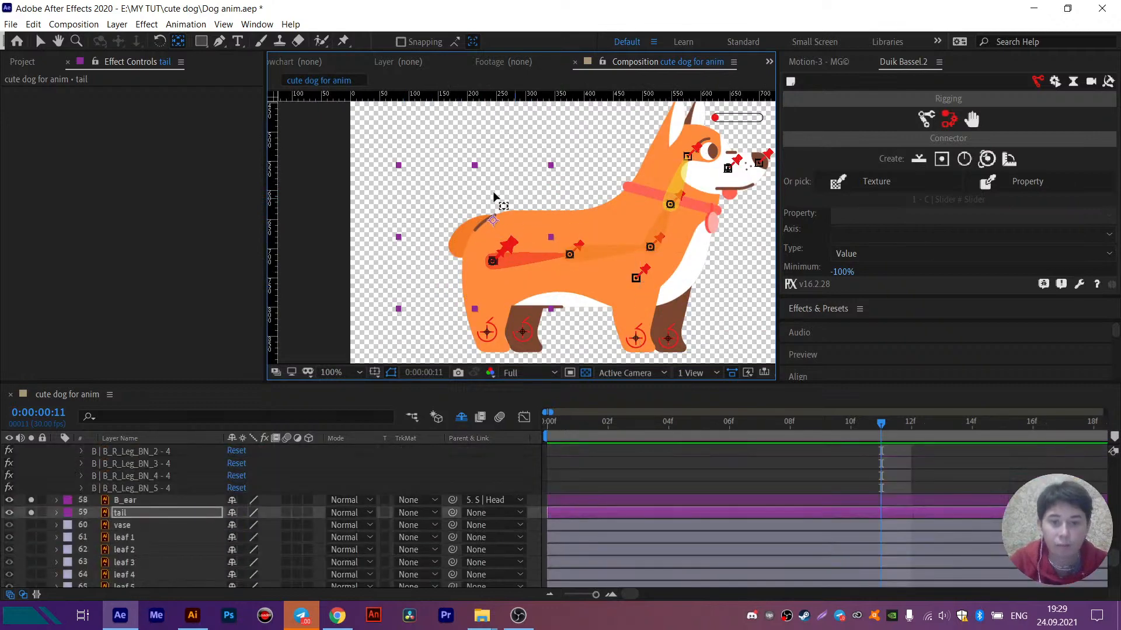
click(476, 515)
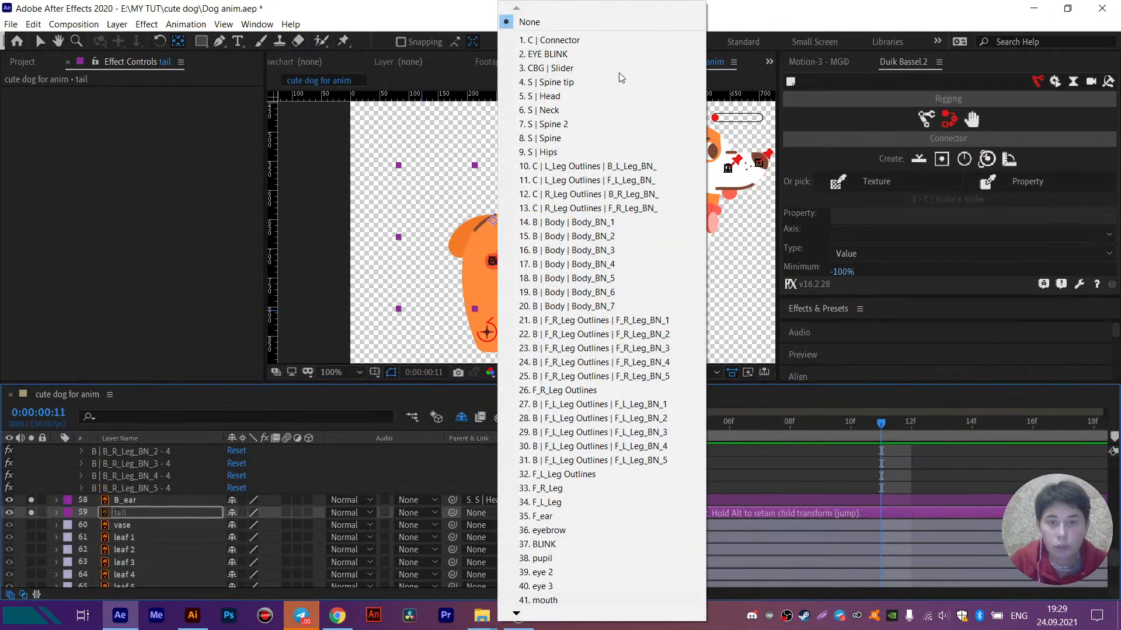
click(547, 152)
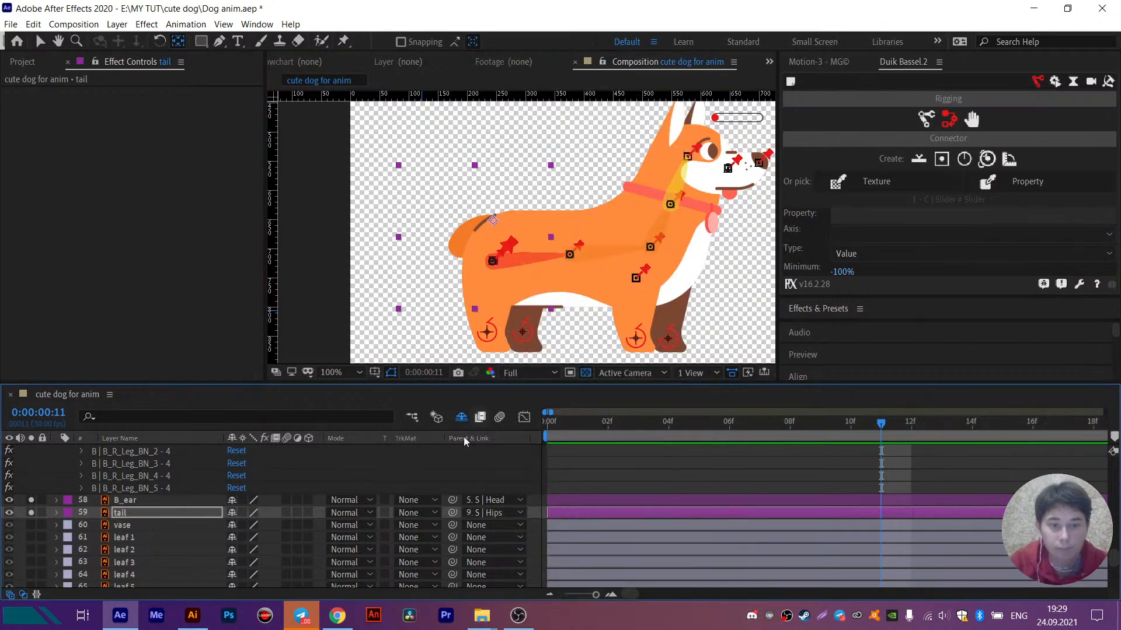
- Test the tail's link by trial-moving the S | Hips structure, and undo the move
key(v)
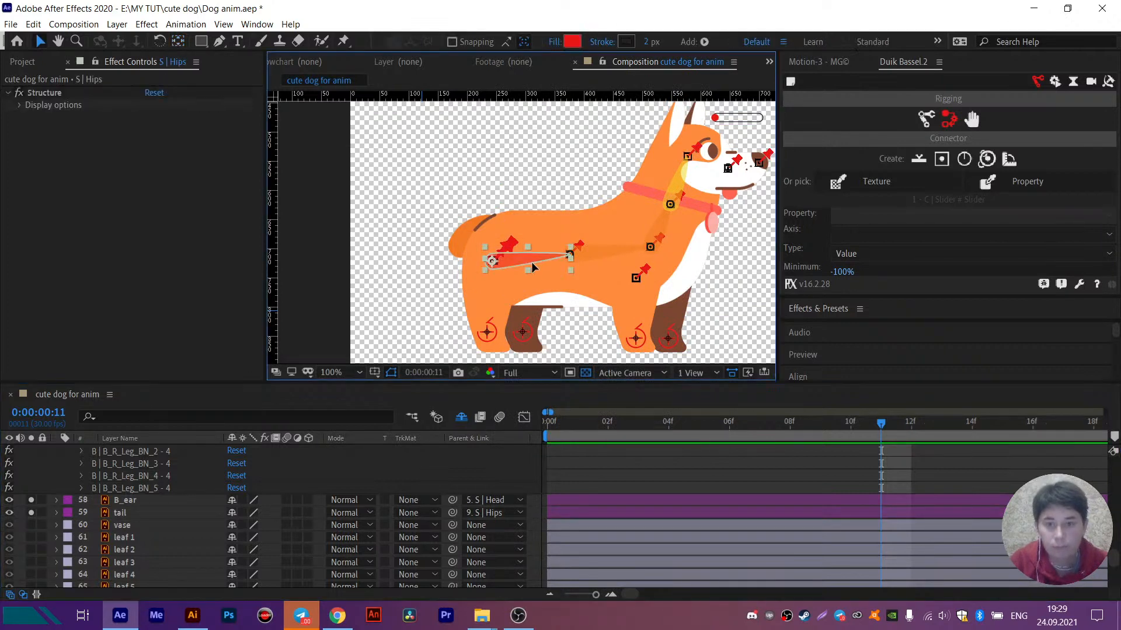
drag(529, 260, 542, 266)
drag(522, 261, 517, 258)
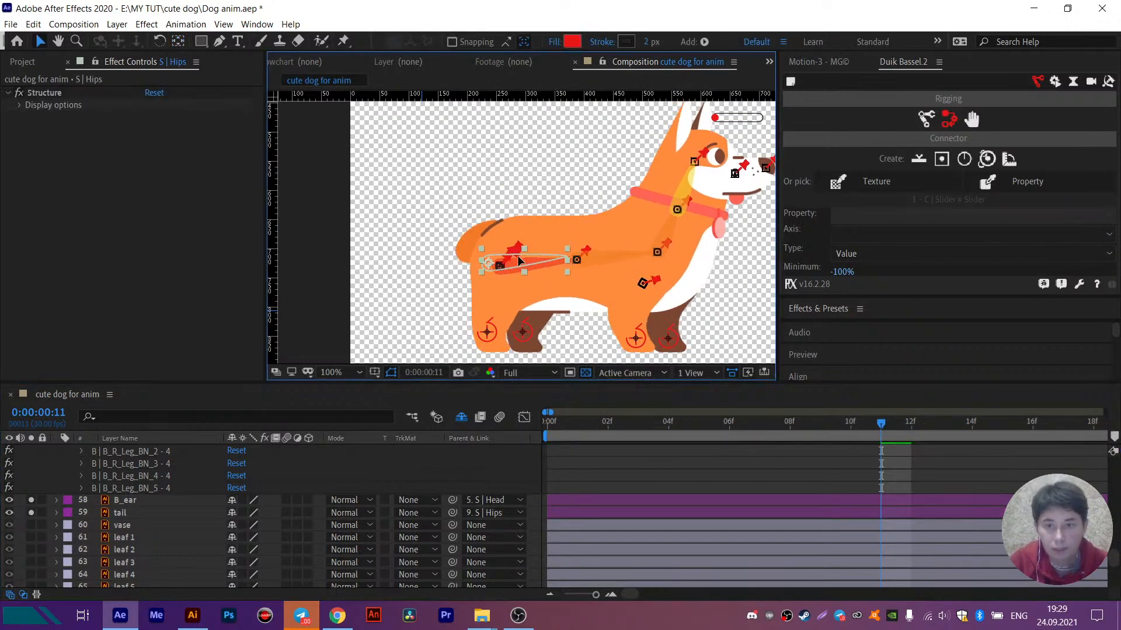
key(ctrl+z)
key(space)
drag(640, 190, 538, 187)
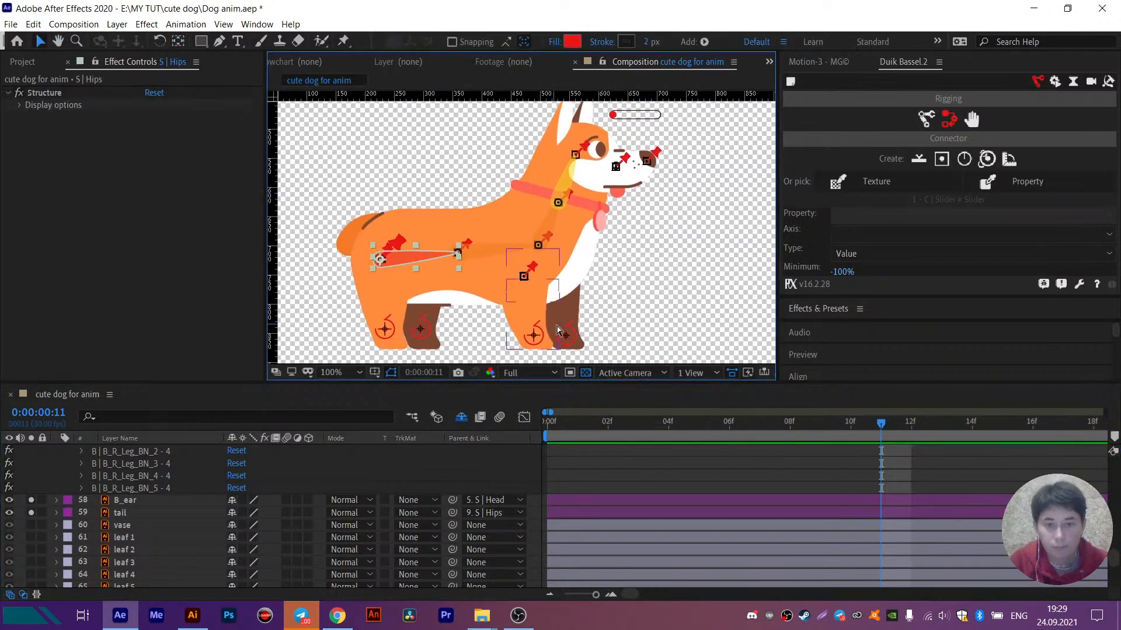
- Trial-move the B_R_Leg controller on the rear-side front paw, and undo the move
key(ctrl+z)
drag(572, 334, 595, 321)
key(ctrl+z)
click(488, 468)
key(space)
drag(613, 258, 584, 278)
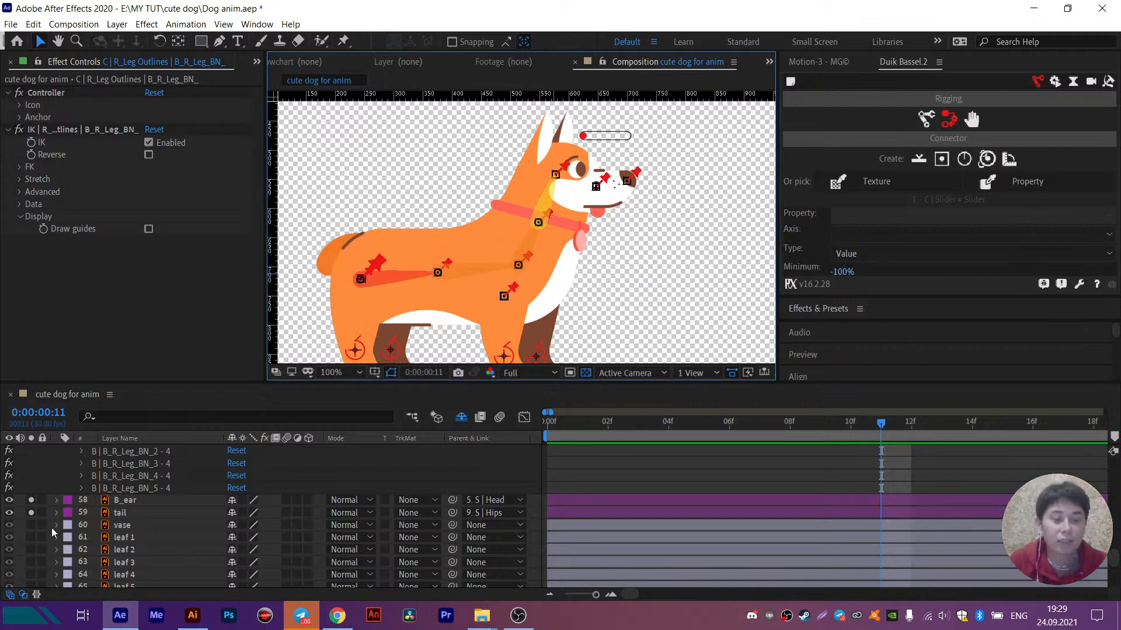
- Collapse the expanded properties of all layers in the dog composition and clear the layer selection
scroll(119, 524, up, 8)
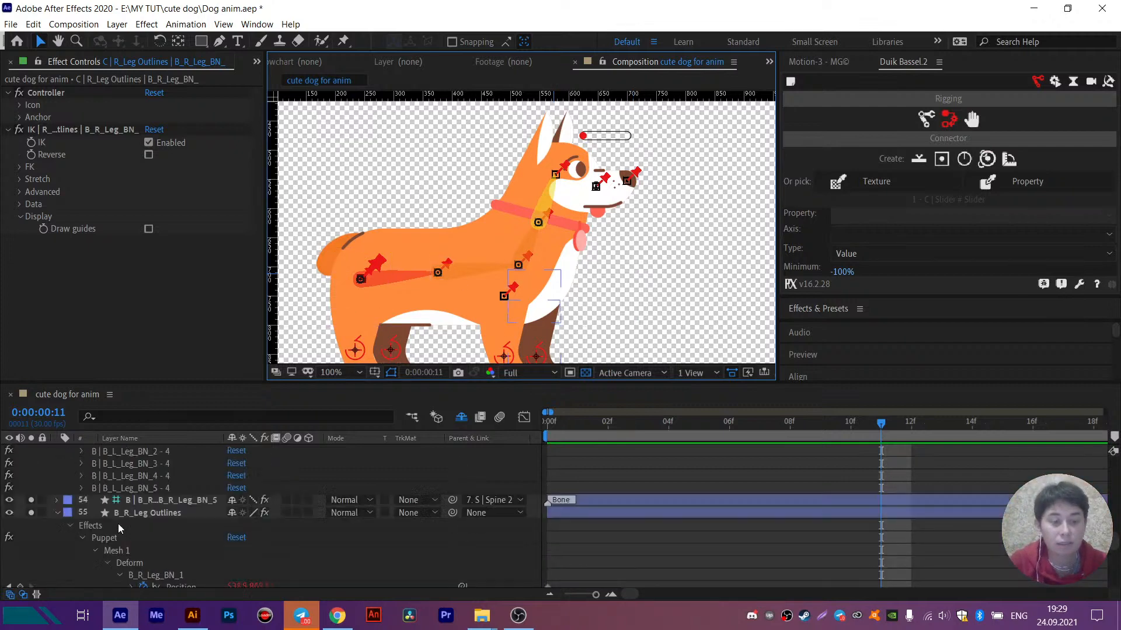
key(ctrl+a)
click(57, 550)
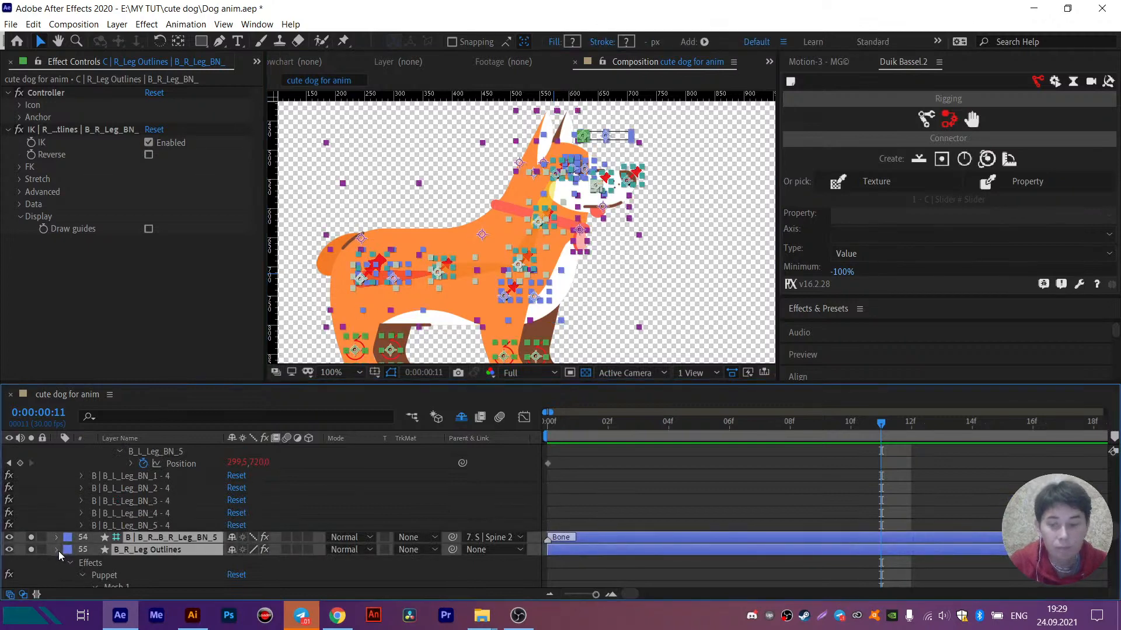
scroll(56, 554, up, 10)
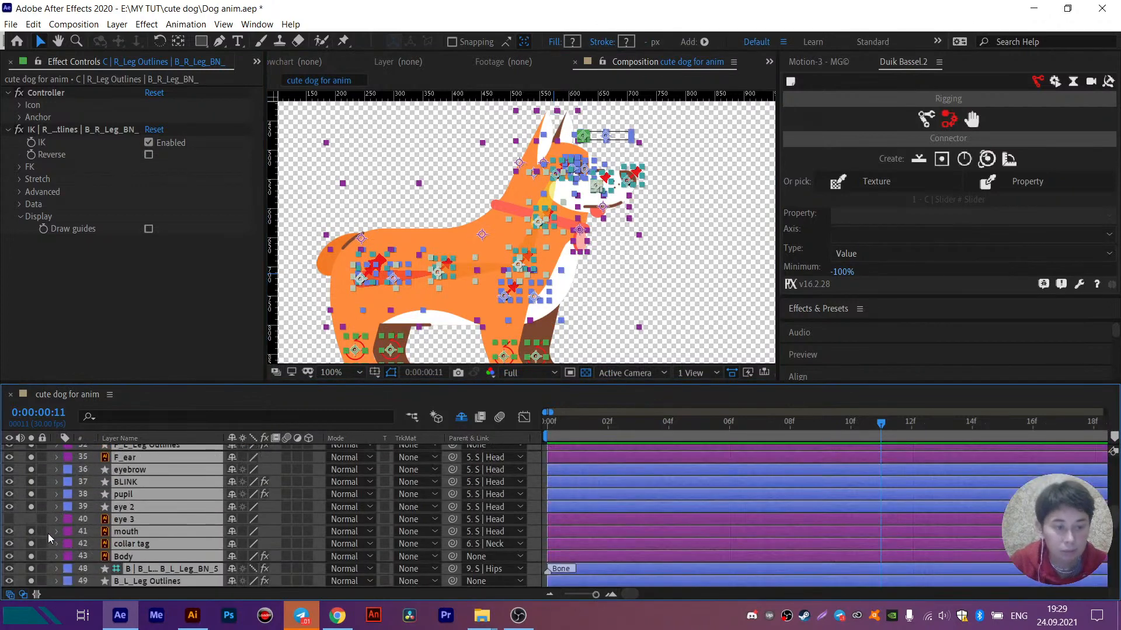
click(57, 530)
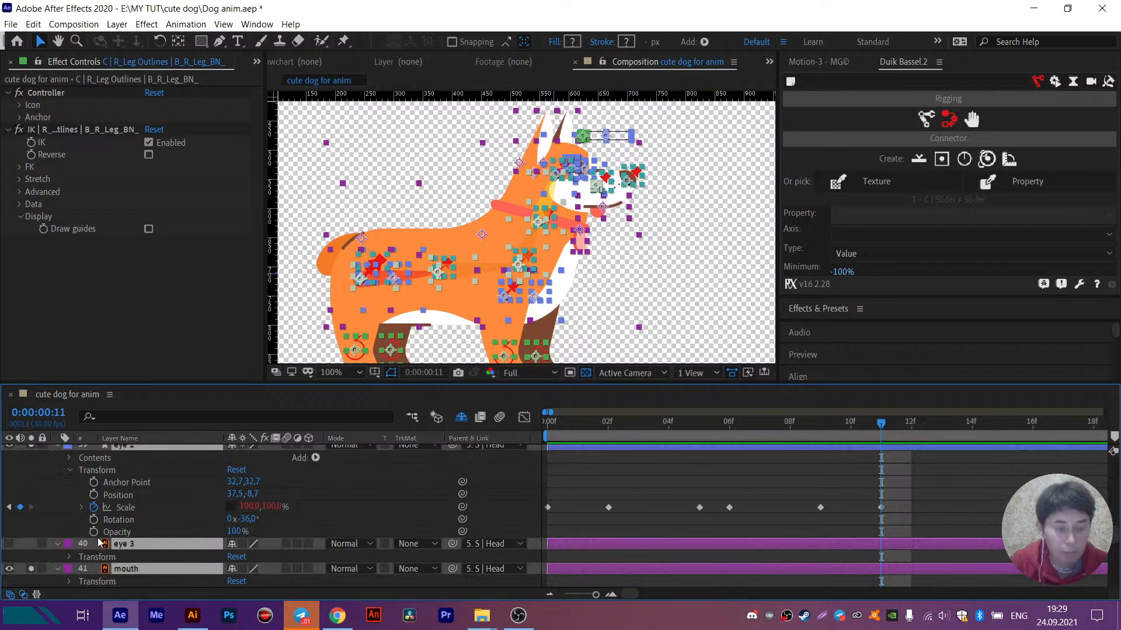
scroll(90, 533, up, 5)
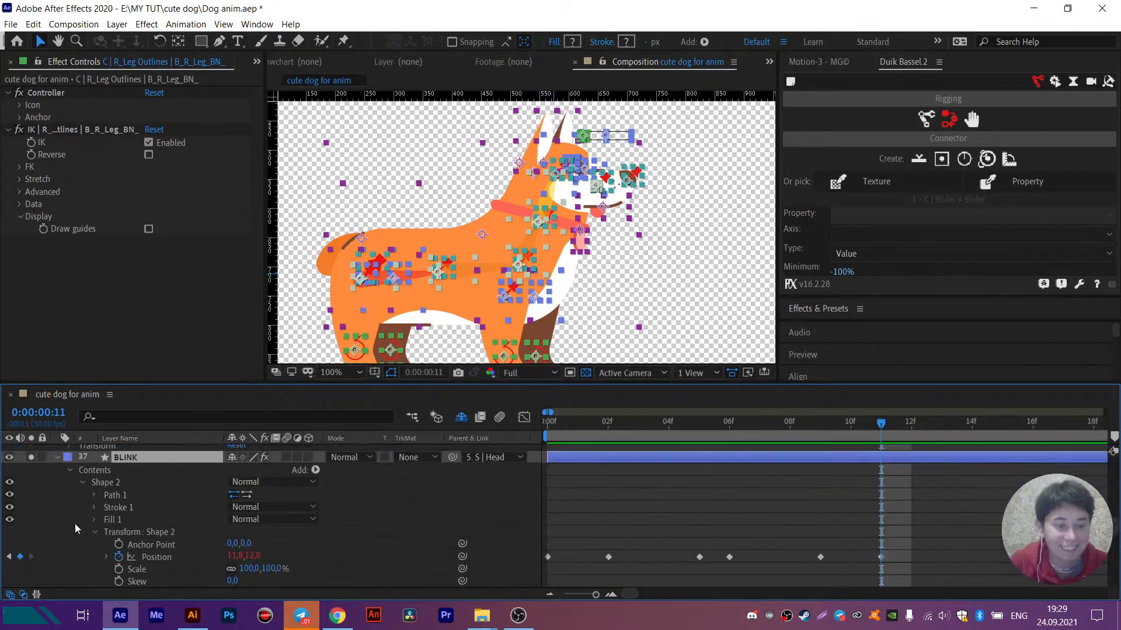
scroll(75, 524, up, 3)
click(59, 496)
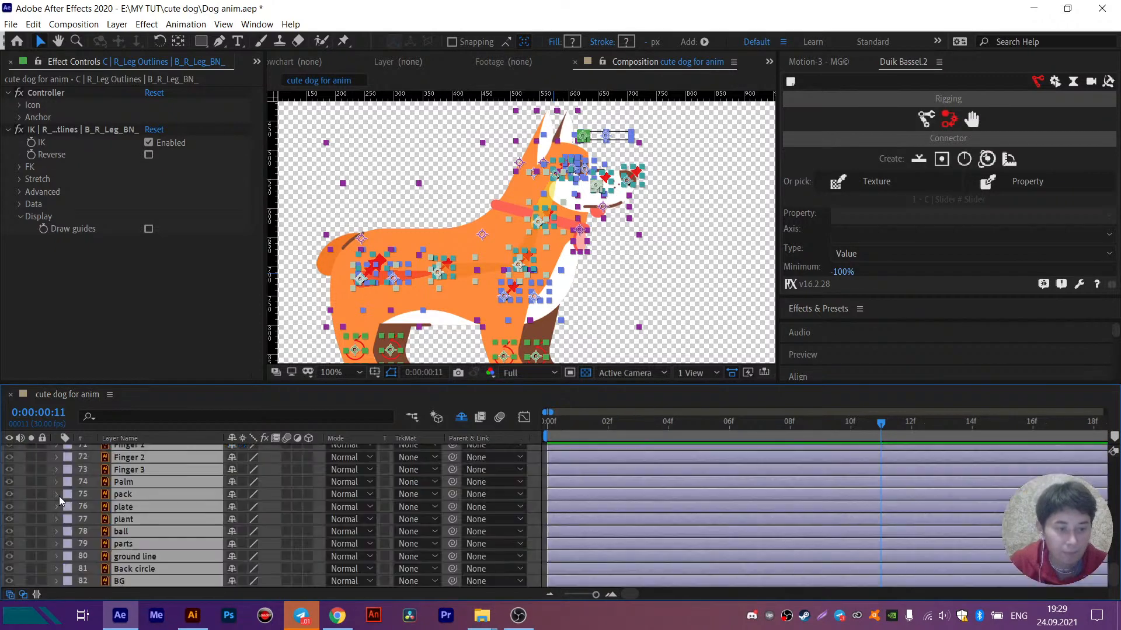
key(ctrl+shift+a)
scroll(93, 500, up, 4)
scroll(93, 499, up, 5)
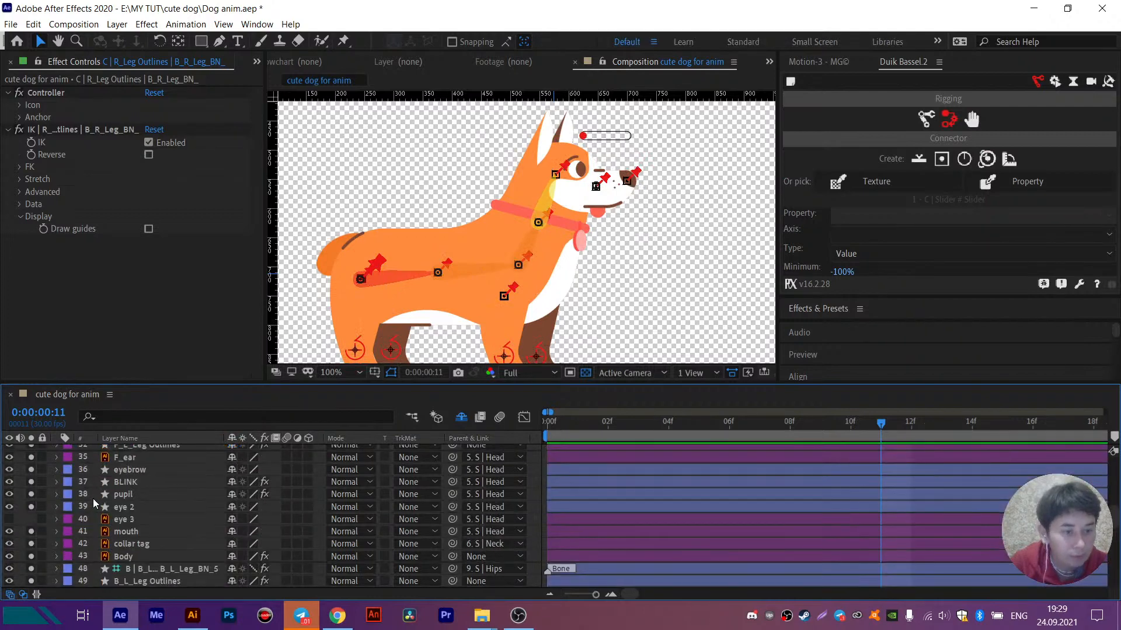
- Mark the eye 3 layer as shy to hide it from the layer list, and make the S | Head structure visible
click(107, 518)
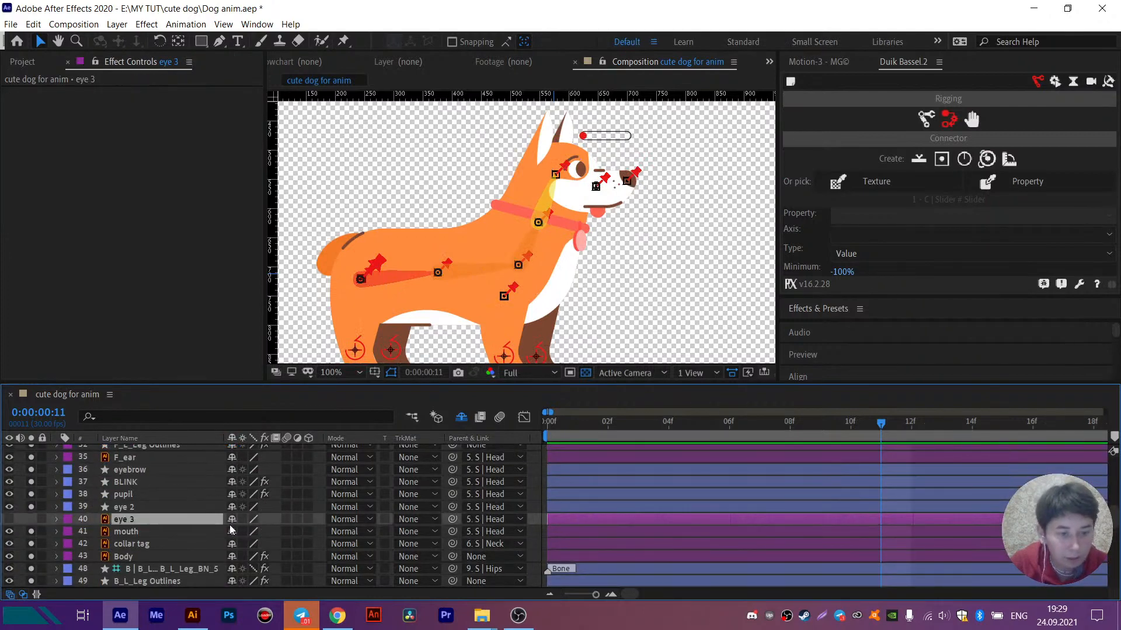
key(ctrl+shift+a)
click(143, 519)
click(232, 519)
scroll(165, 518, up, 4)
scroll(164, 521, up, 4)
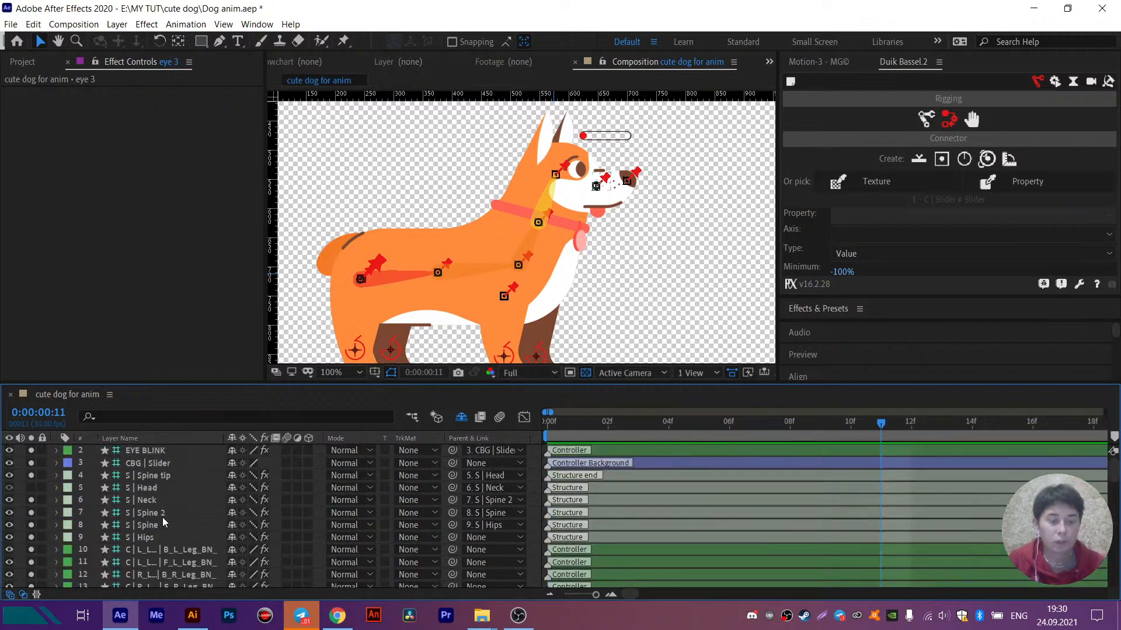
click(141, 490)
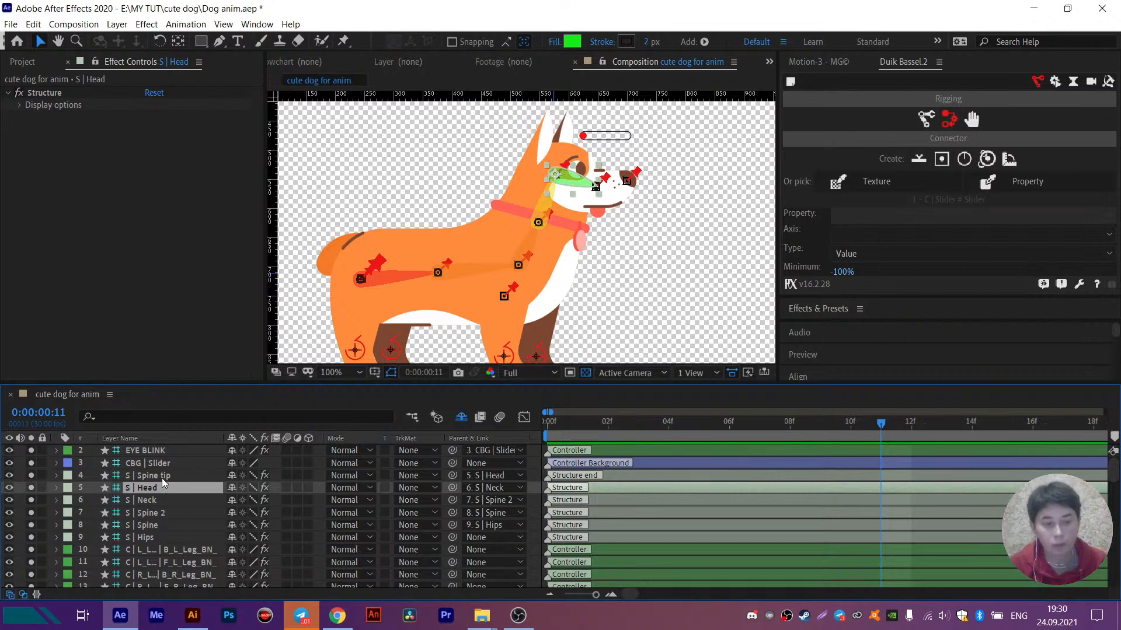
- Rename the B_L_Leg controller layer as IK_B_L_Leg and copy the new name
click(153, 550)
drag(495, 255, 516, 194)
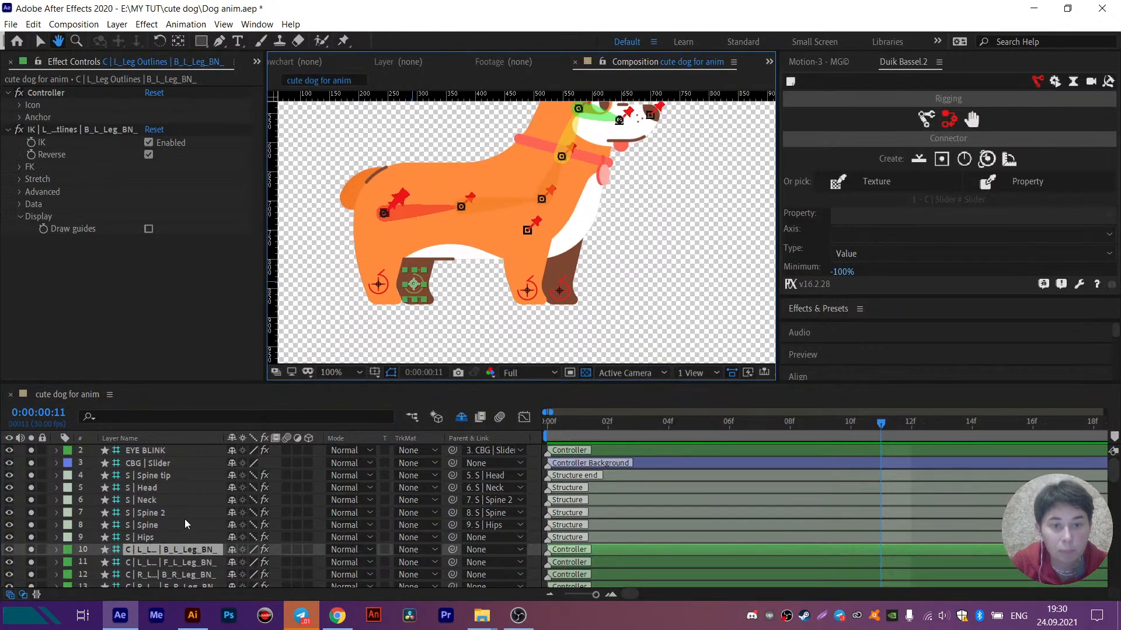
scroll(174, 545, down, 3)
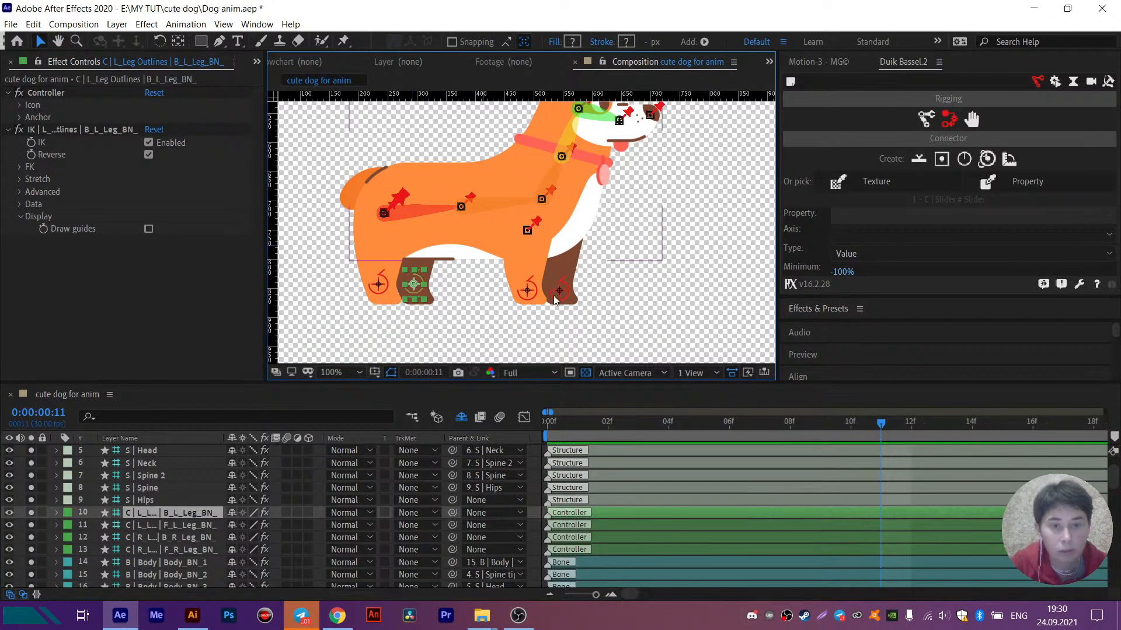
click(190, 514)
key(Return)
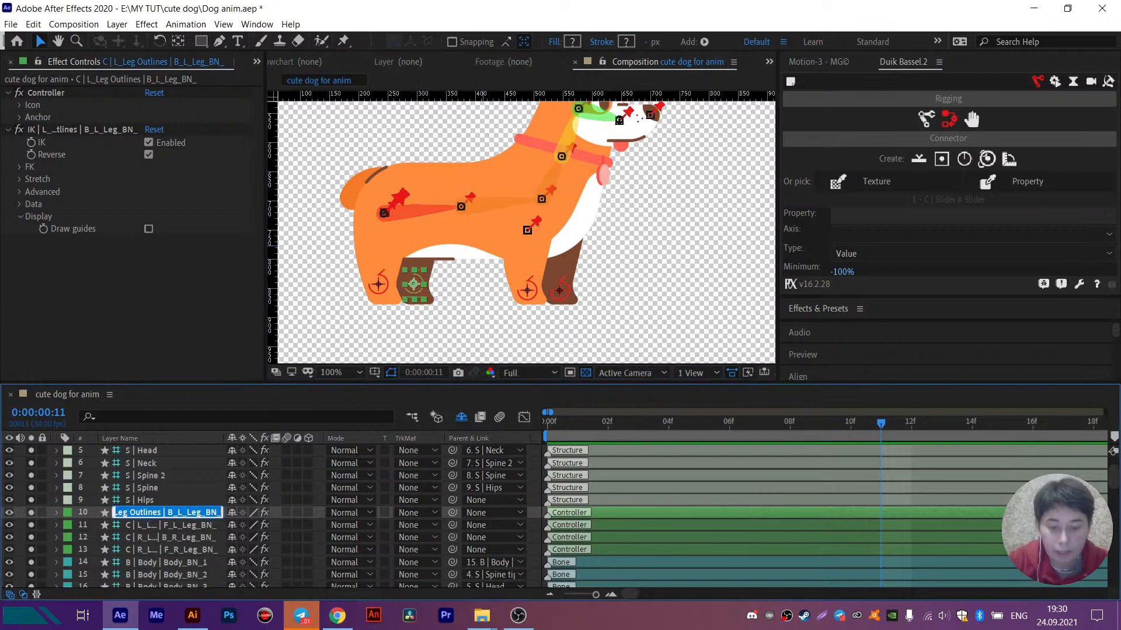
text(IK)
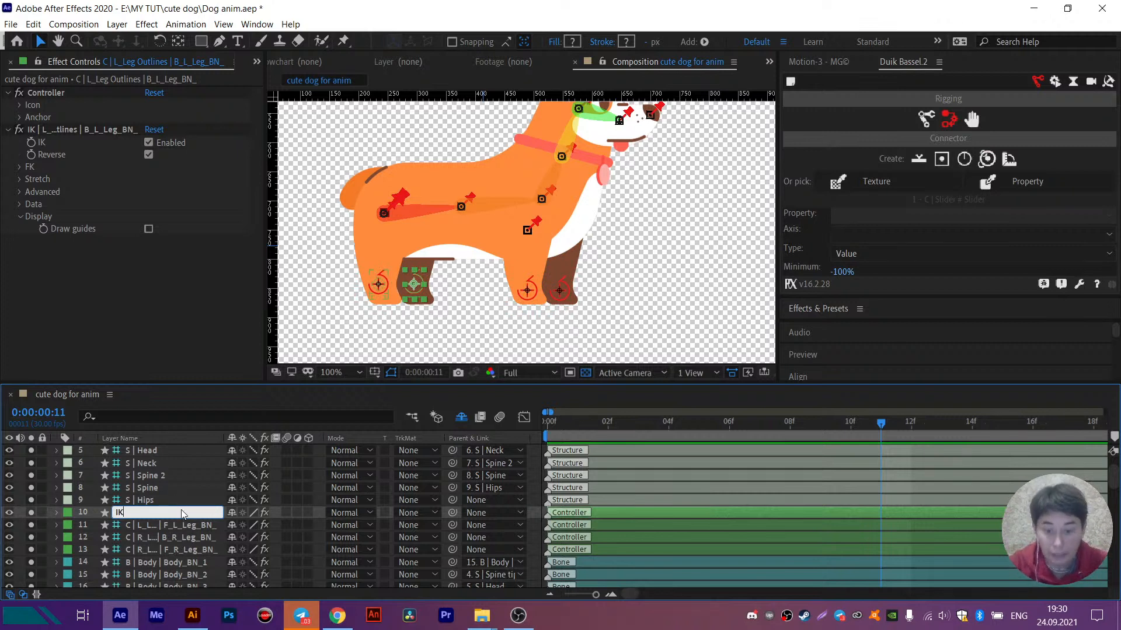
text(B_L)
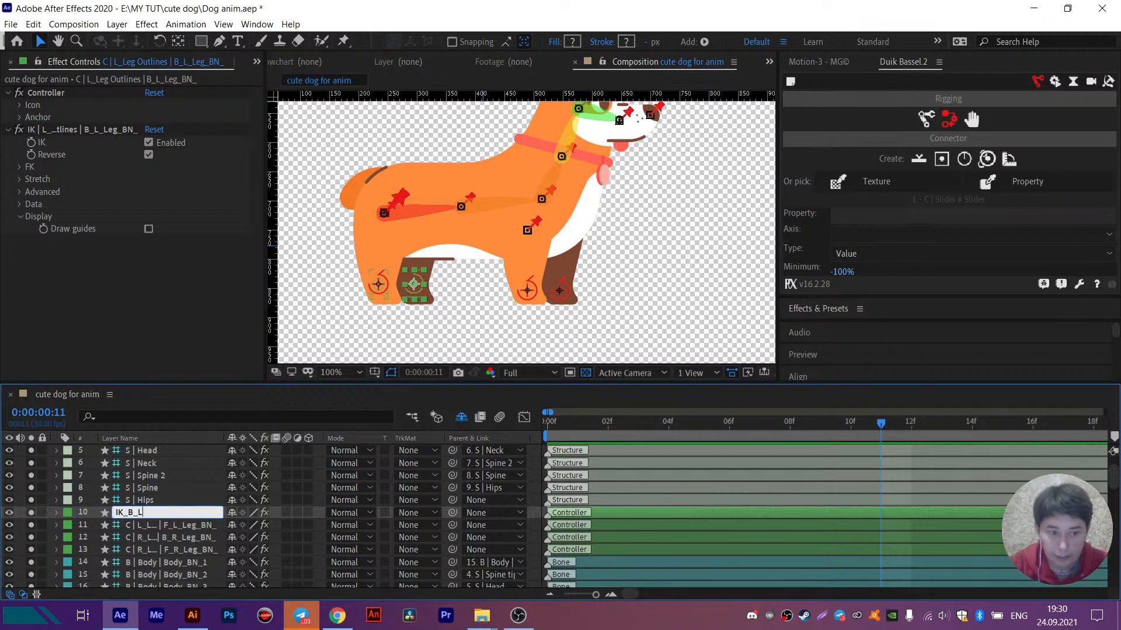
text(_Leg)
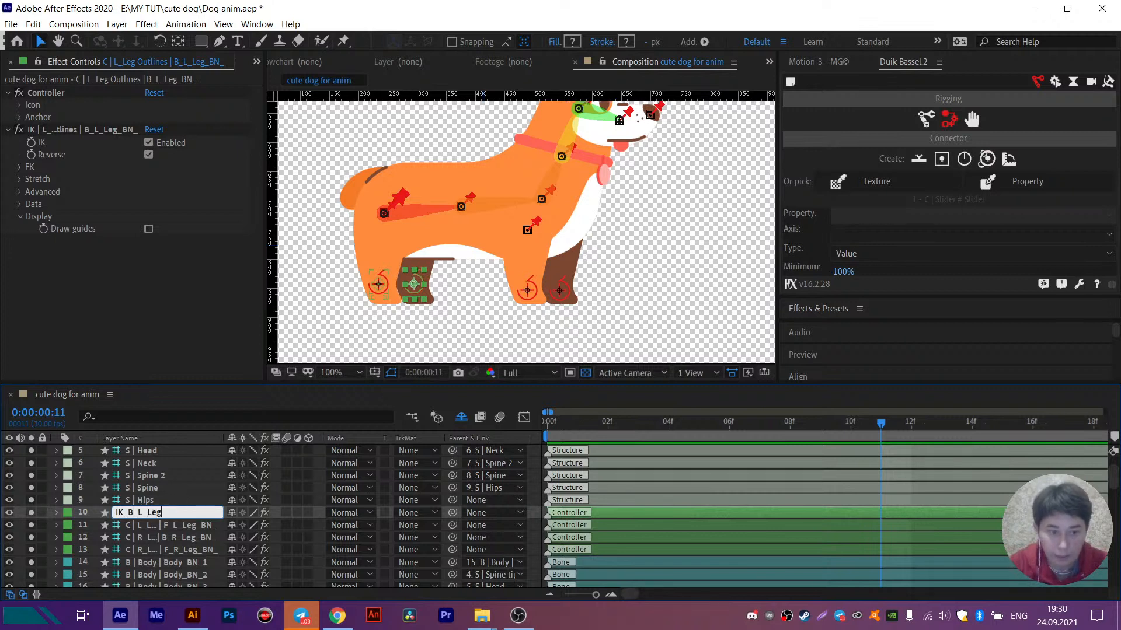
key(ctrl+a)
key(ctrl+c)
- Rename the F_L_Leg controller layer as IK_F_L_Leg, reusing the copied name
click(159, 525)
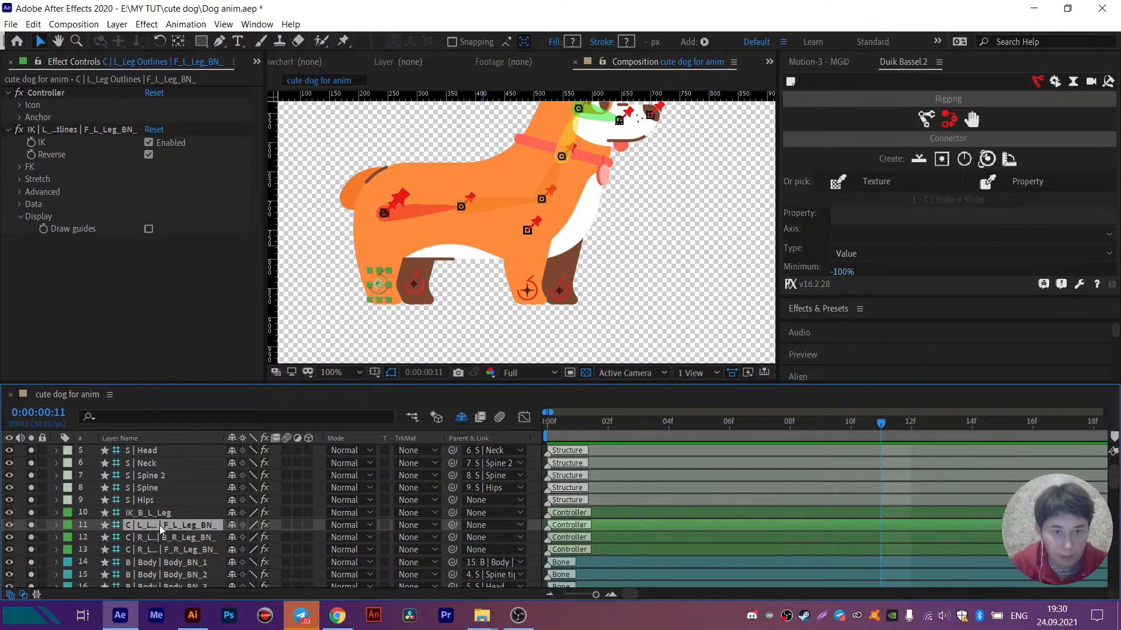
key(Return)
key(ctrl+v)
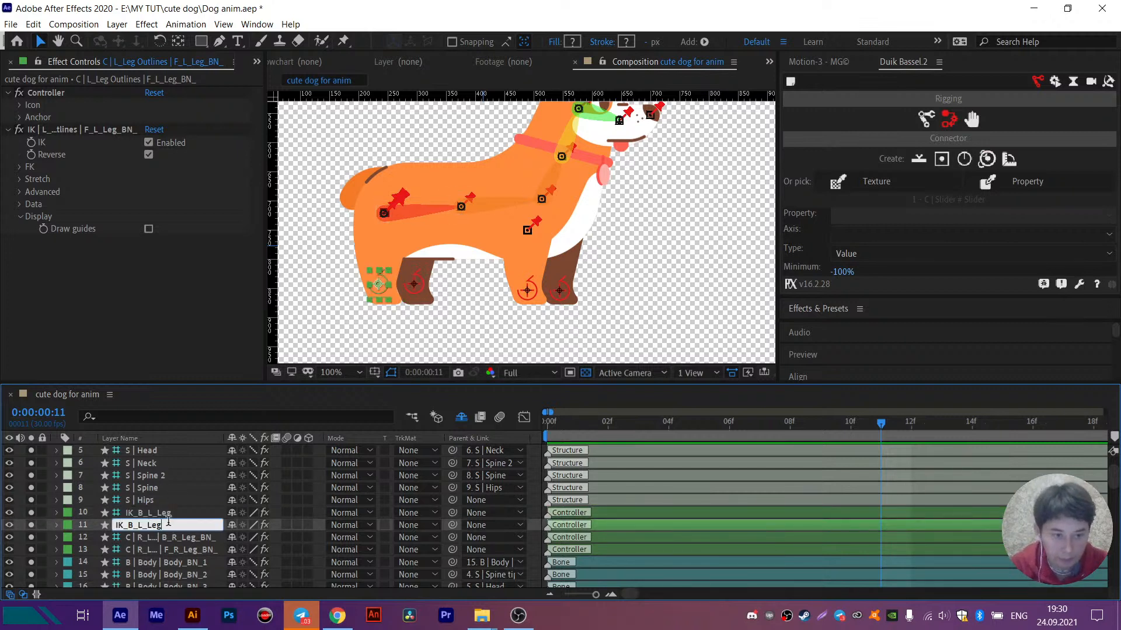
click(134, 524)
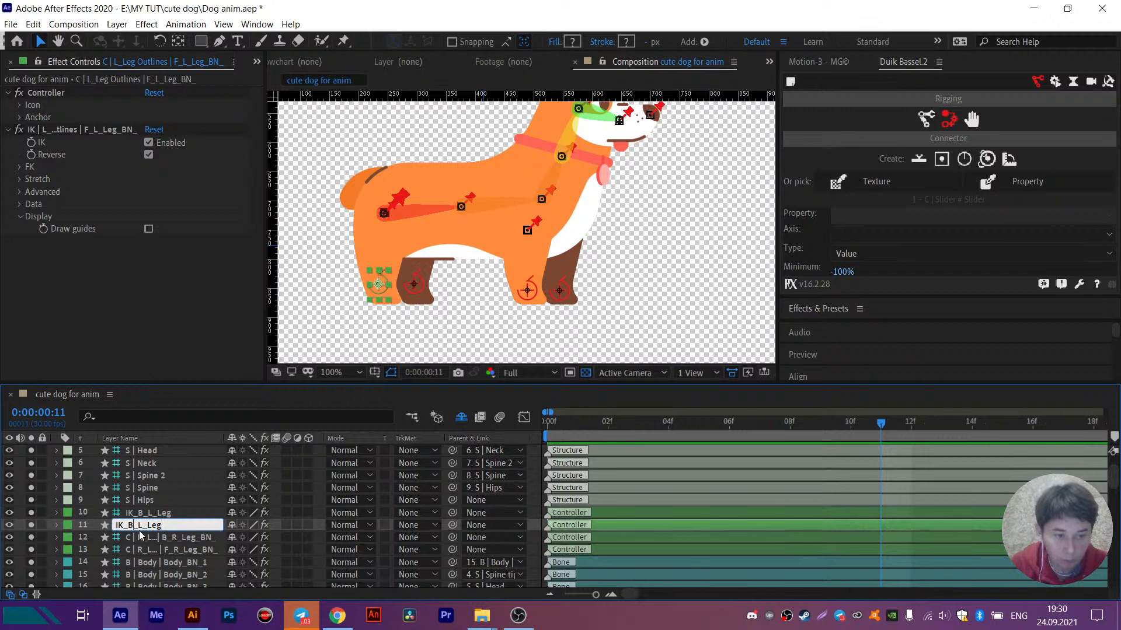
key(BackSpace)
text(F)
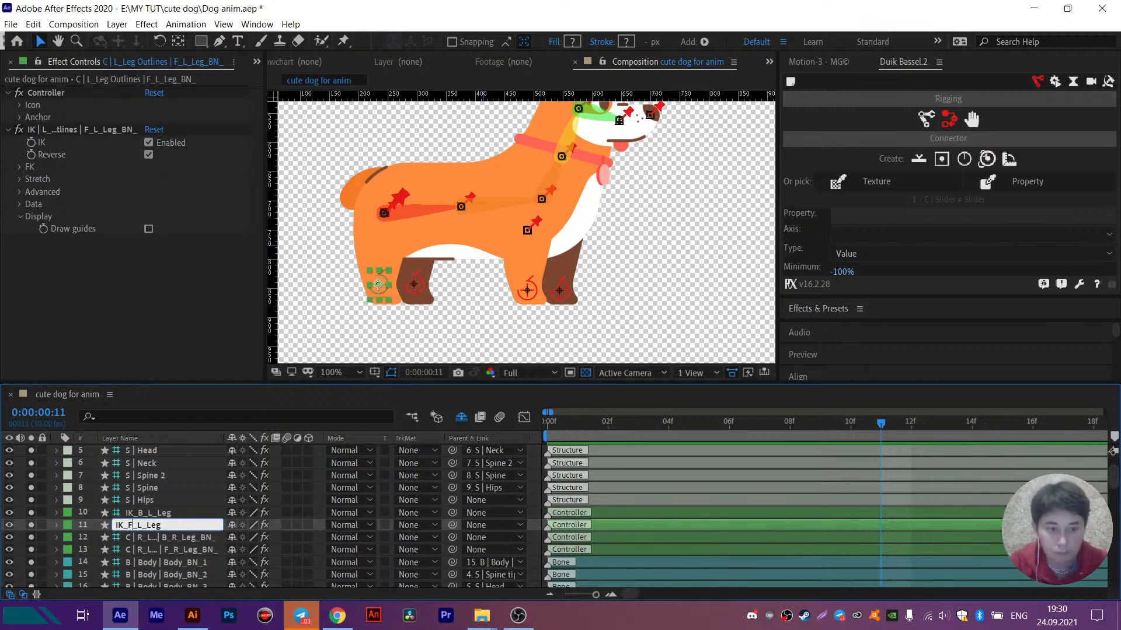
- Rename the B_R_Leg controller layer as IK_B_R_Leg, reusing the copied name
click(180, 537)
key(Return)
key(ctrl+v)
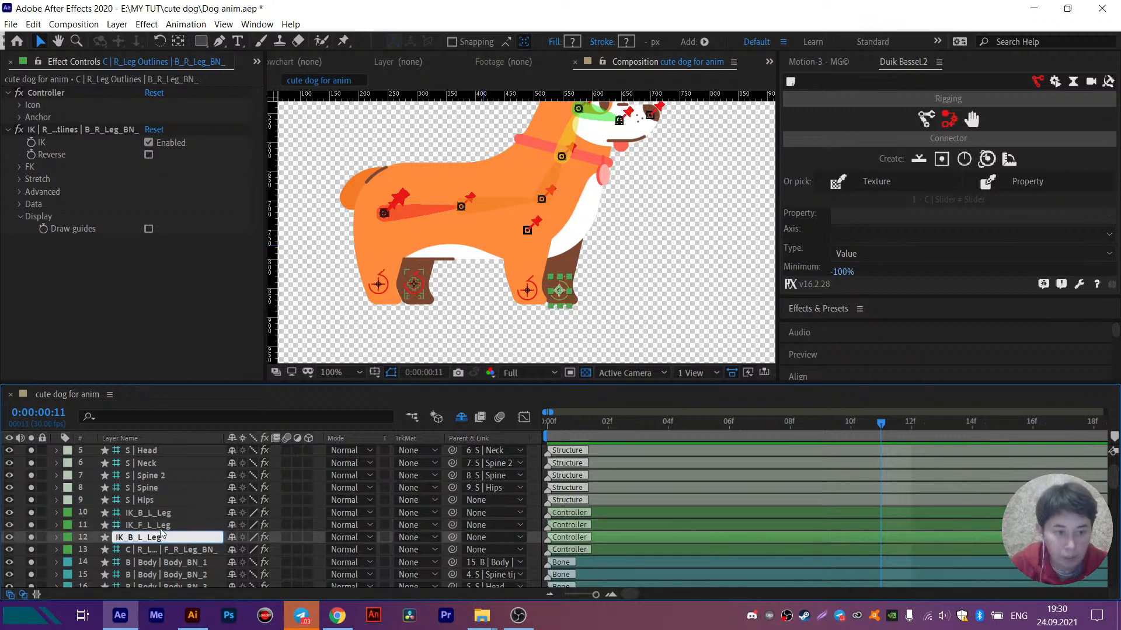
click(143, 538)
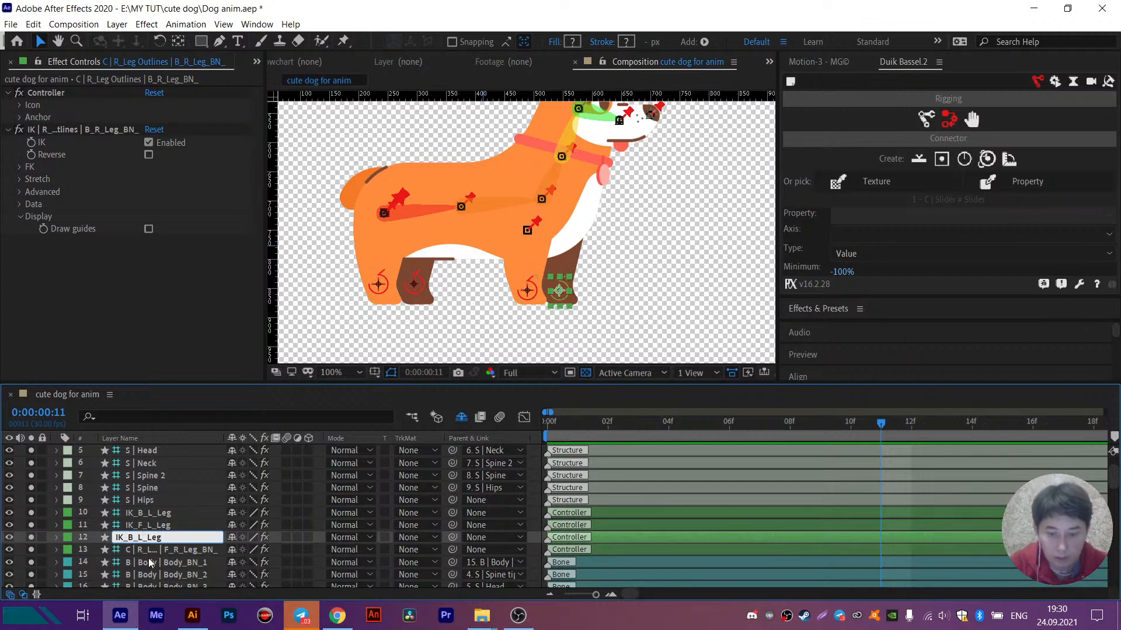
key(BackSpace)
text(R)
key(Return)
- Rename the F_R_Leg controller layer as IK_F_R_Leg, reusing the copied name
click(154, 552)
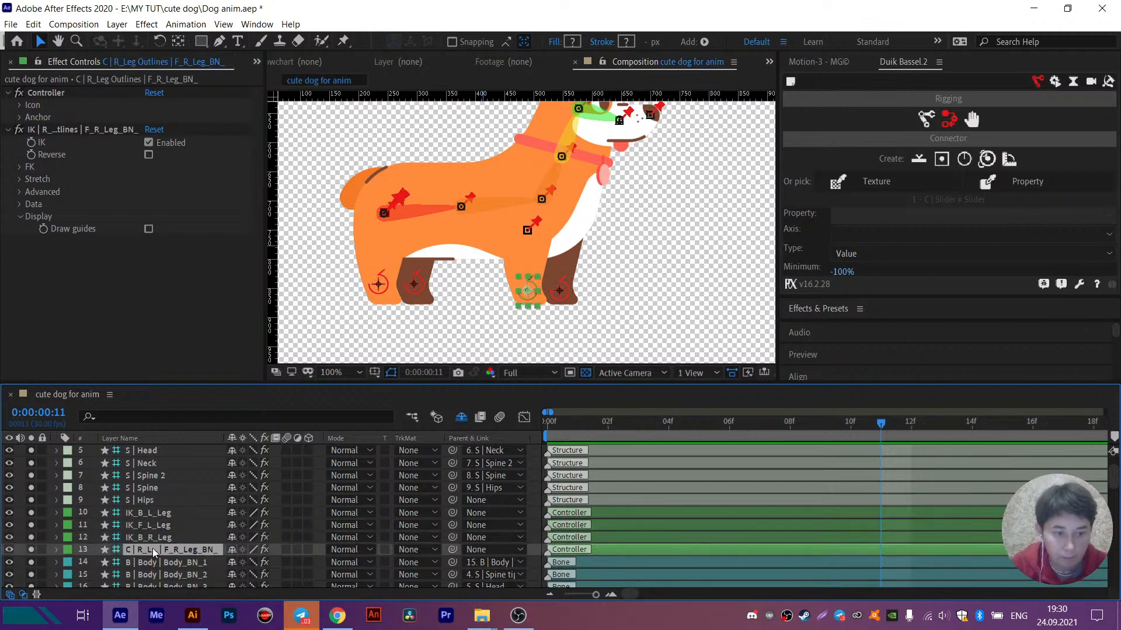
key(Return)
key(ctrl+v)
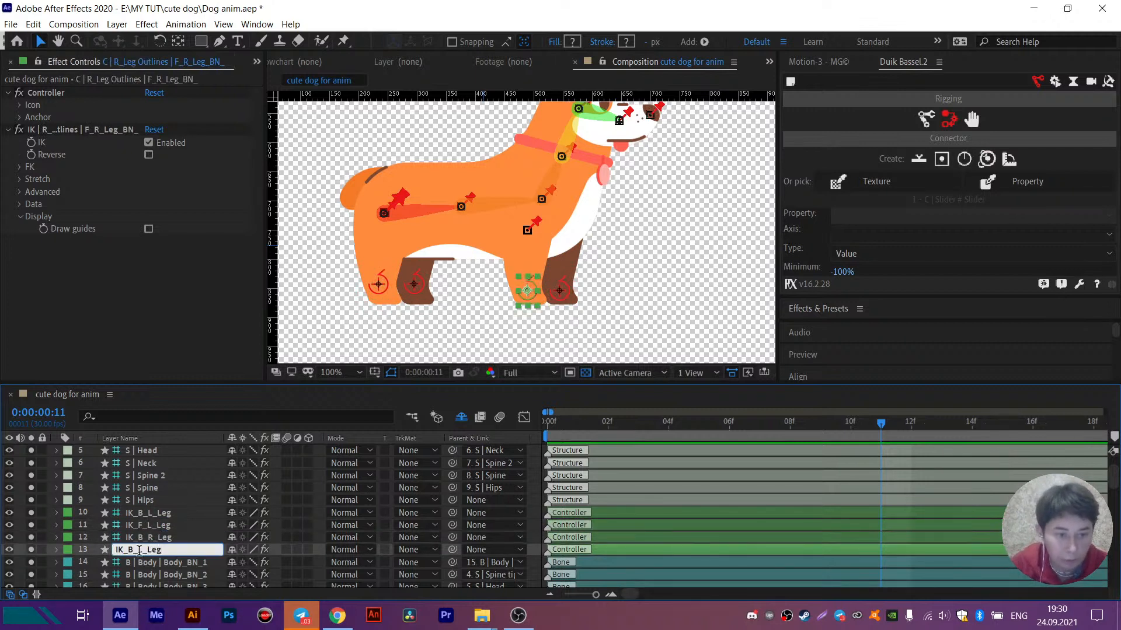
click(134, 549)
key(BackSpace)
text(R)
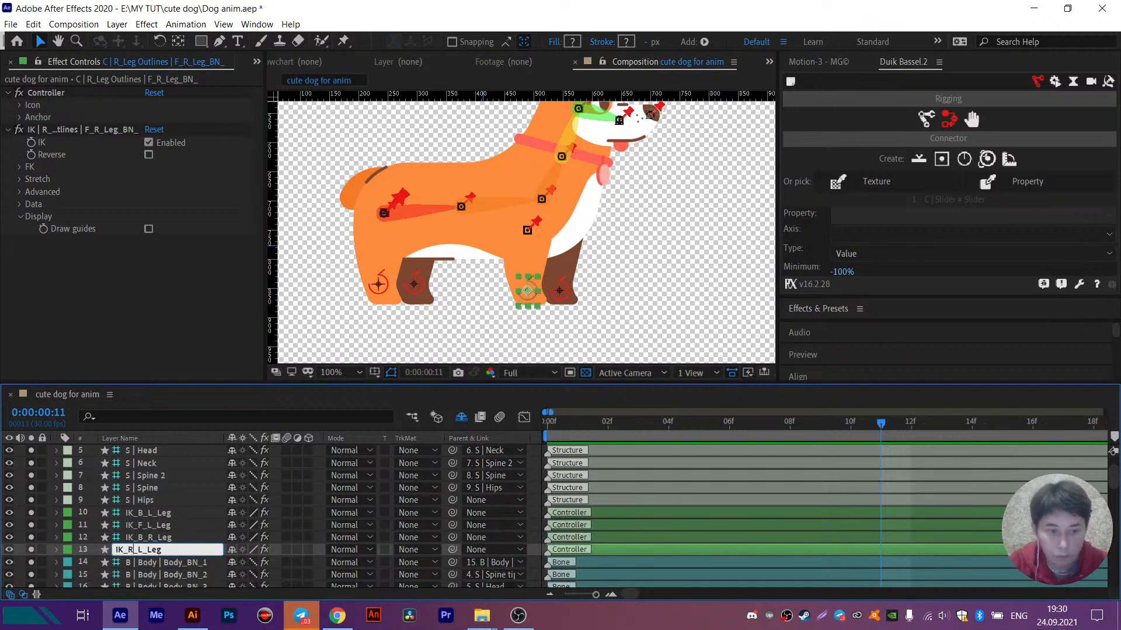
key(BackSpace)
text(F)
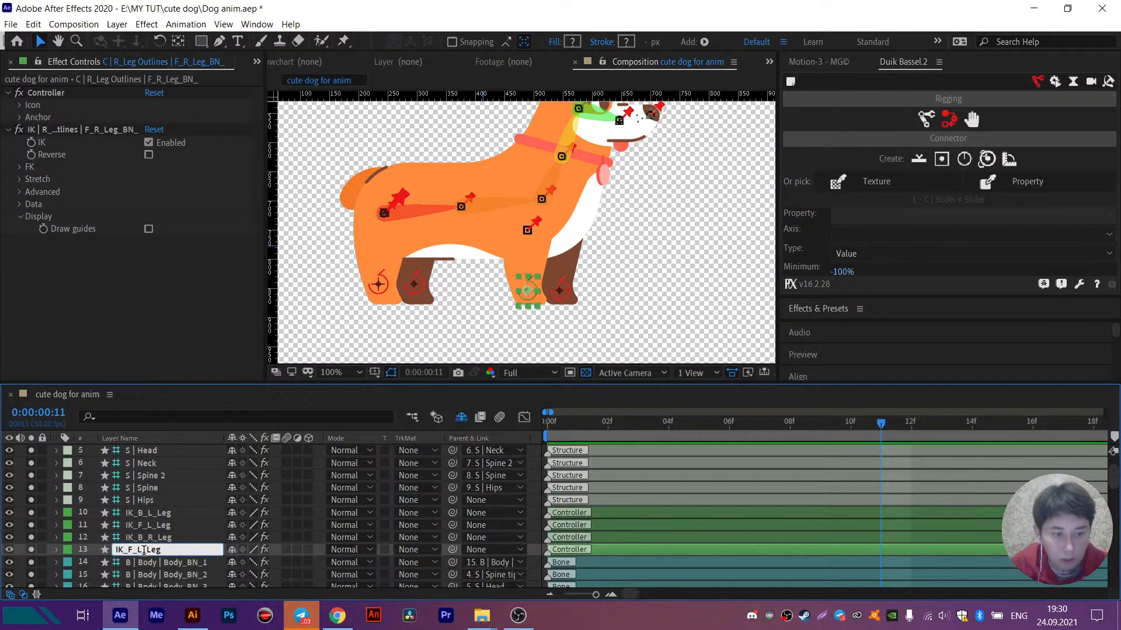
key(BackSpace)
text(R)
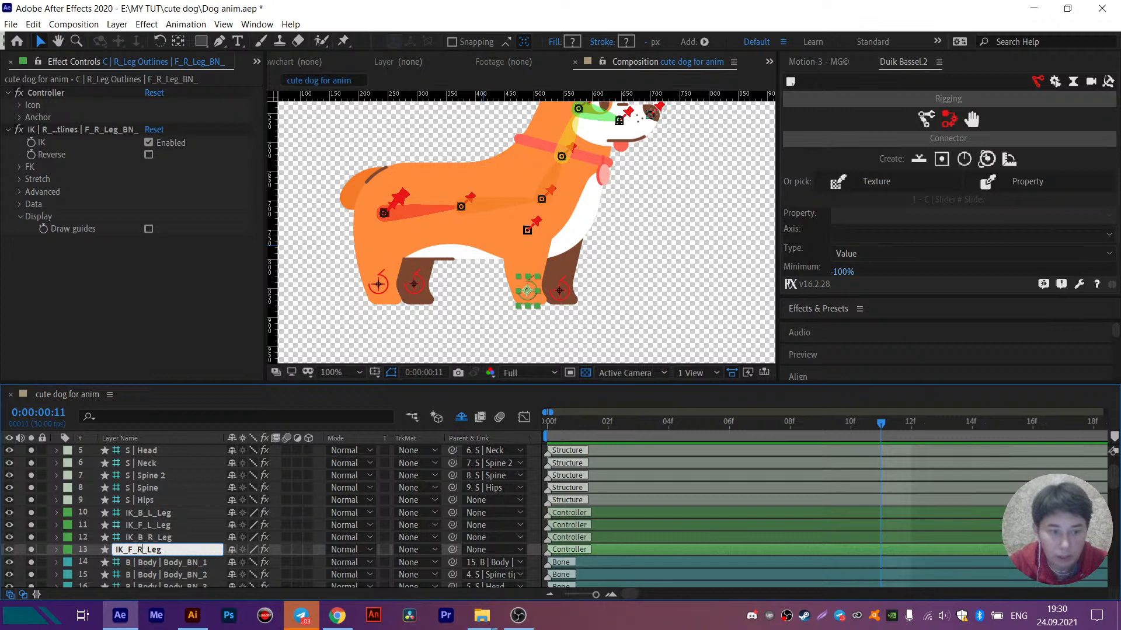
- Set the label colour of the IK_B_R_Leg and IK_F_R_Leg layers to Red
click(166, 540)
ctrl+click(165, 551)
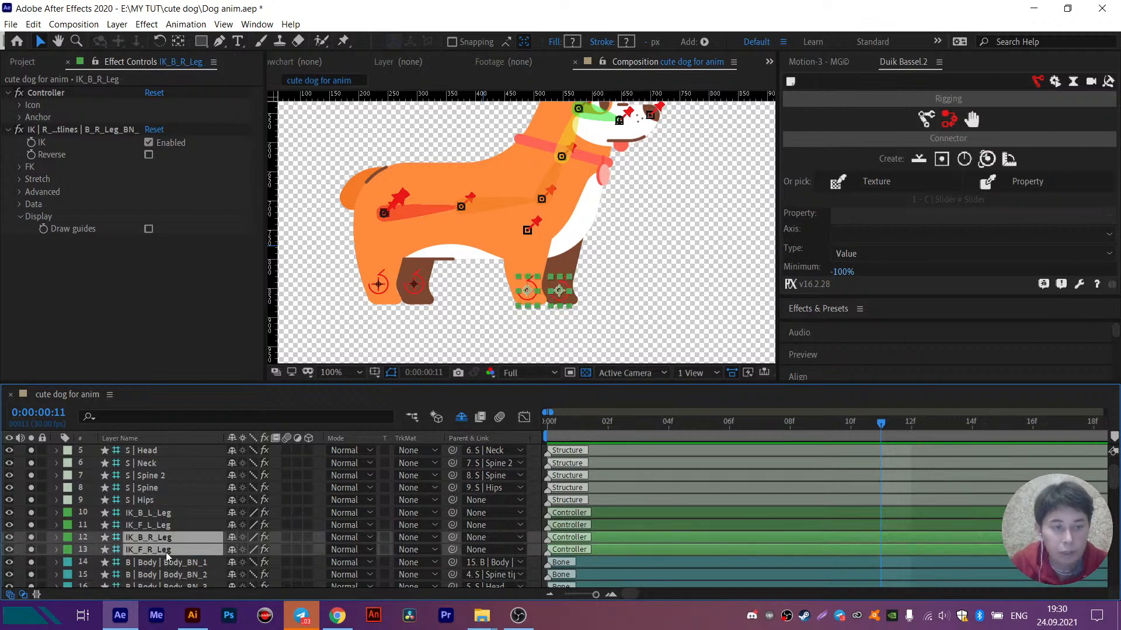
click(68, 538)
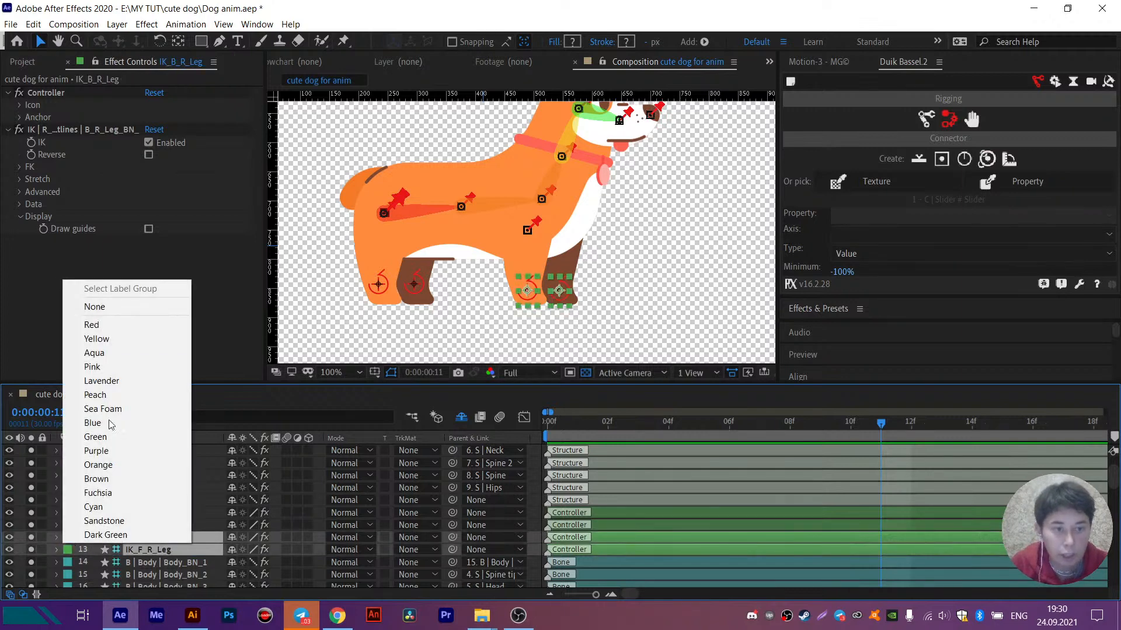
click(107, 325)
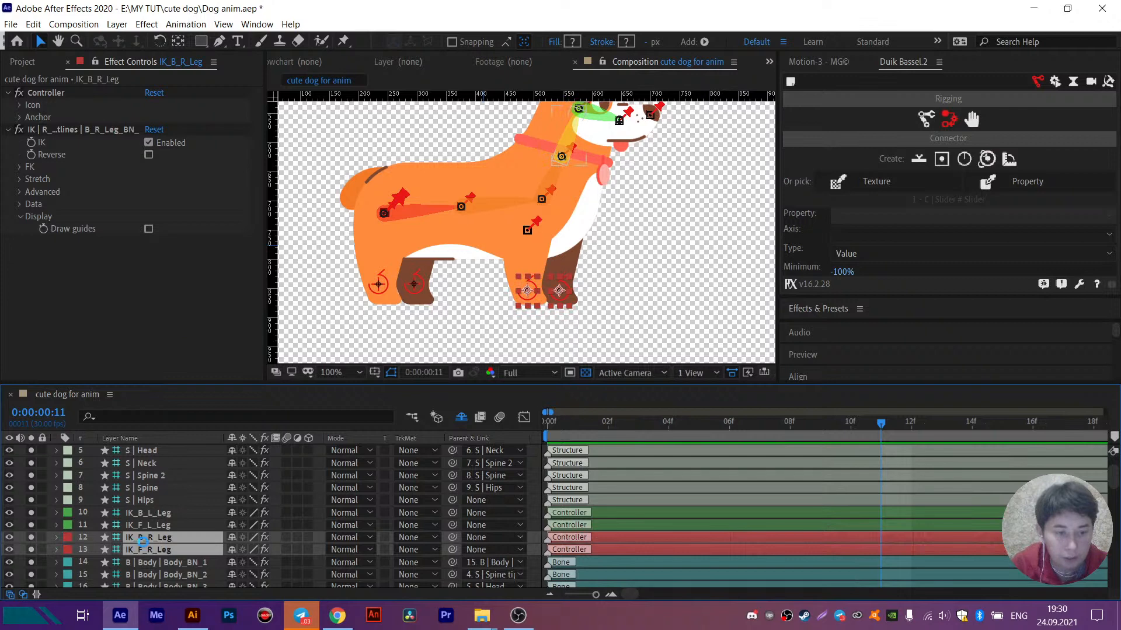
- Change the IK_B_L_Leg controller's icon colour to bright green
click(163, 514)
click(21, 106)
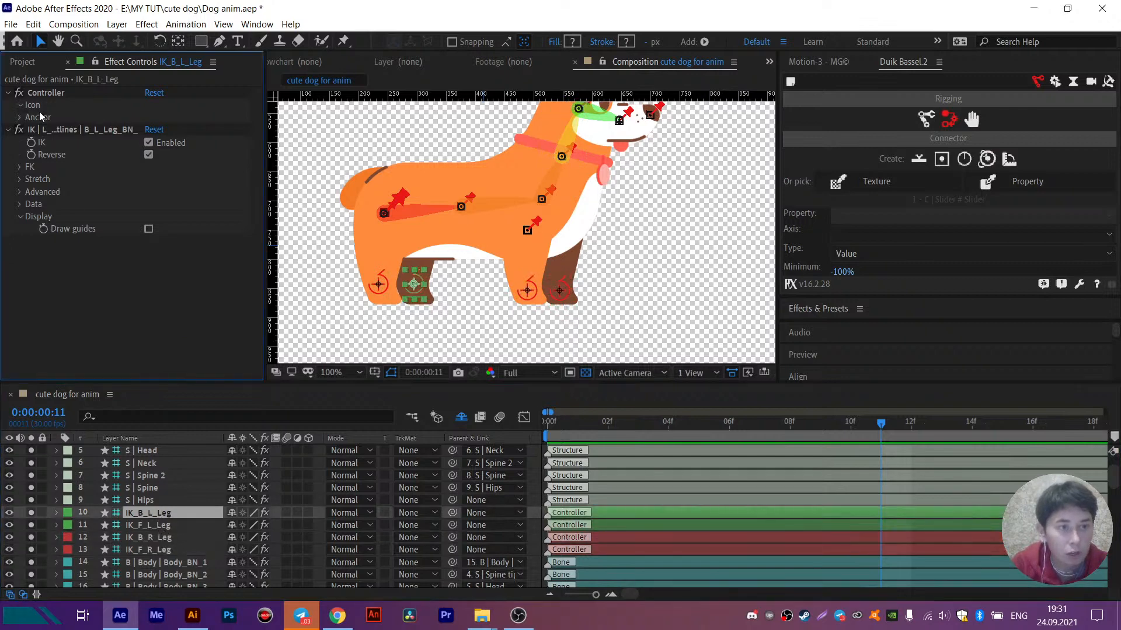
click(151, 117)
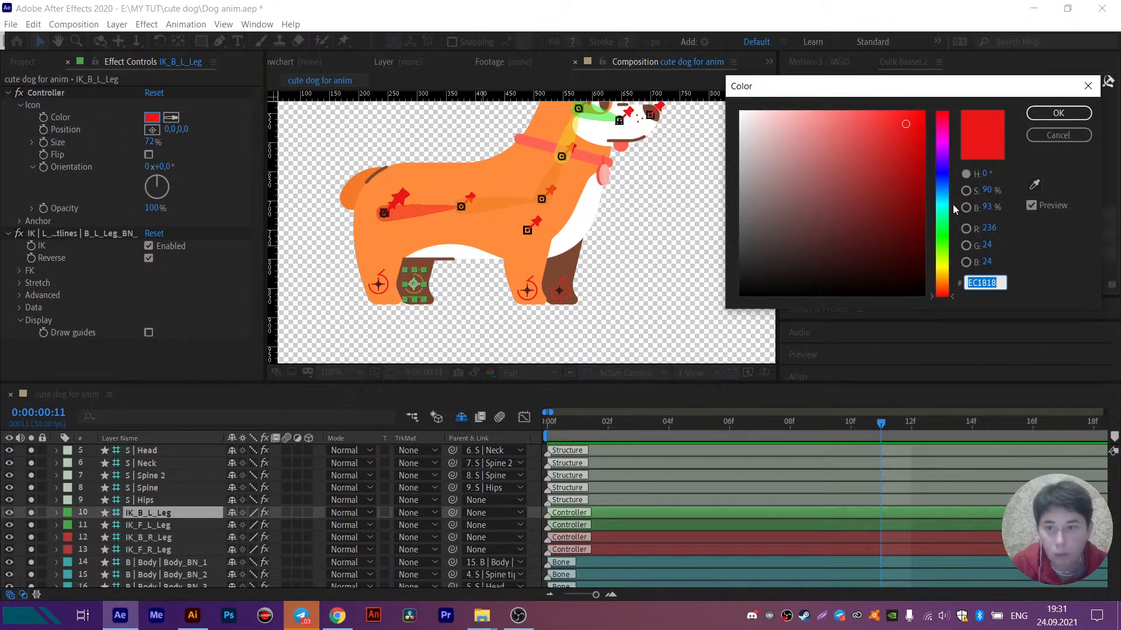
click(943, 250)
click(1055, 113)
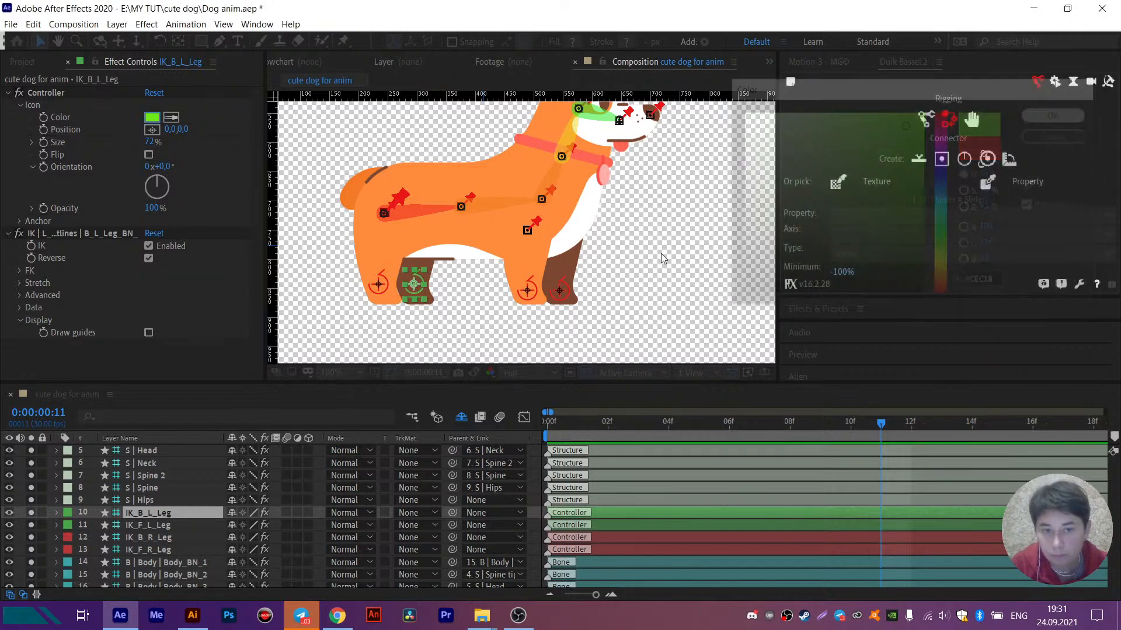
- Change the IK_F_L_Leg controller's icon colour to dark green, hex 3C7300
click(159, 524)
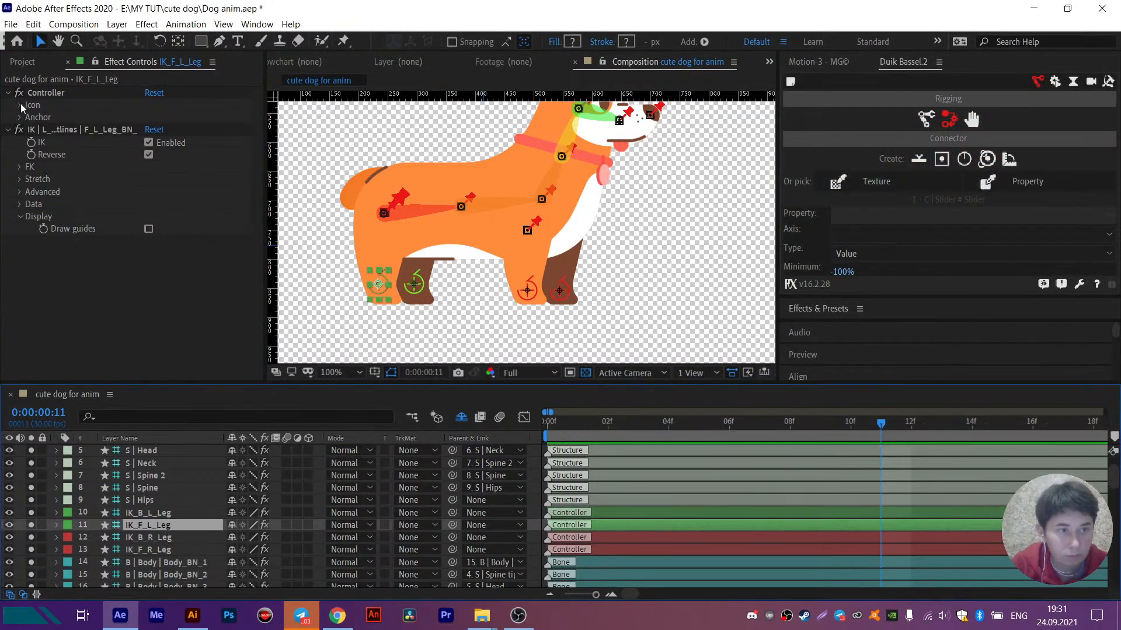
click(21, 106)
click(152, 118)
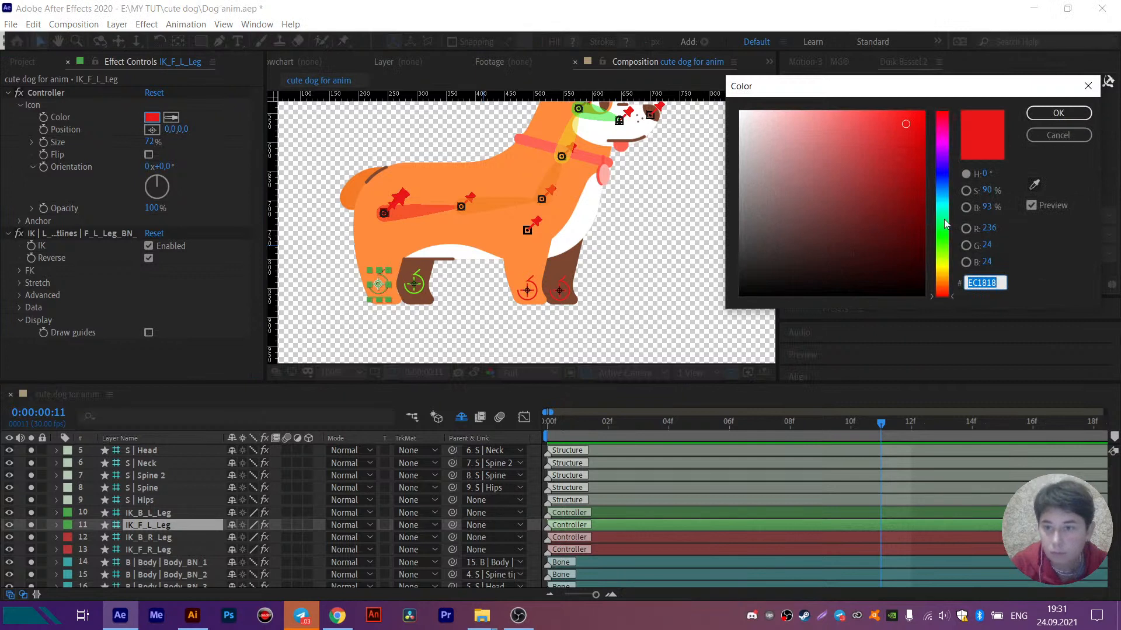
drag(944, 270, 943, 244)
drag(911, 182, 952, 180)
drag(944, 246, 945, 251)
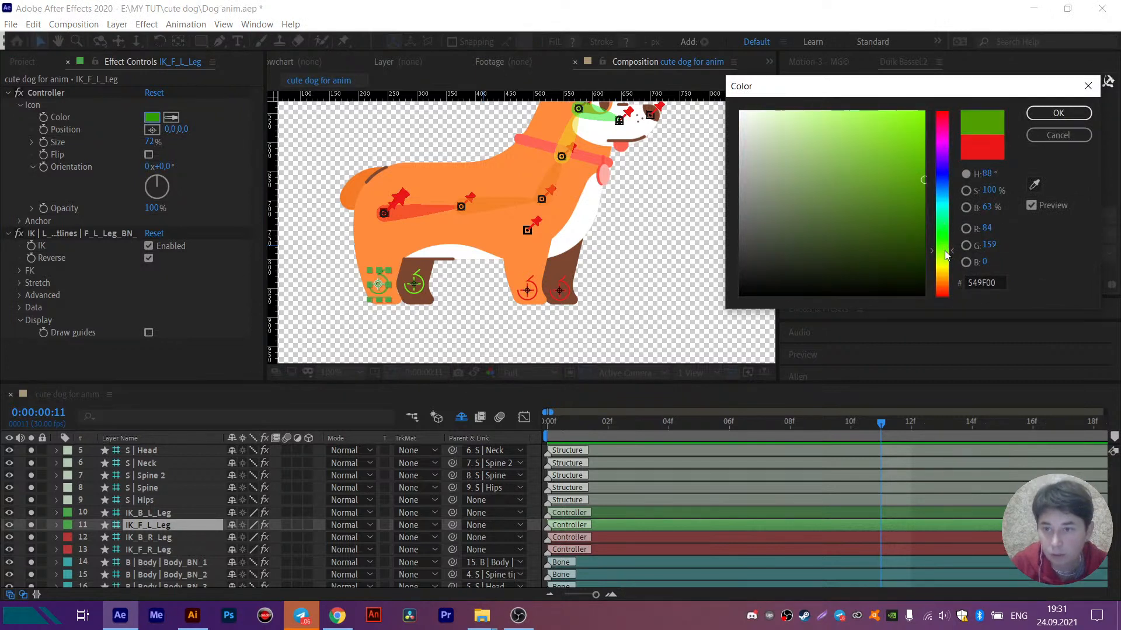
drag(938, 191, 944, 212)
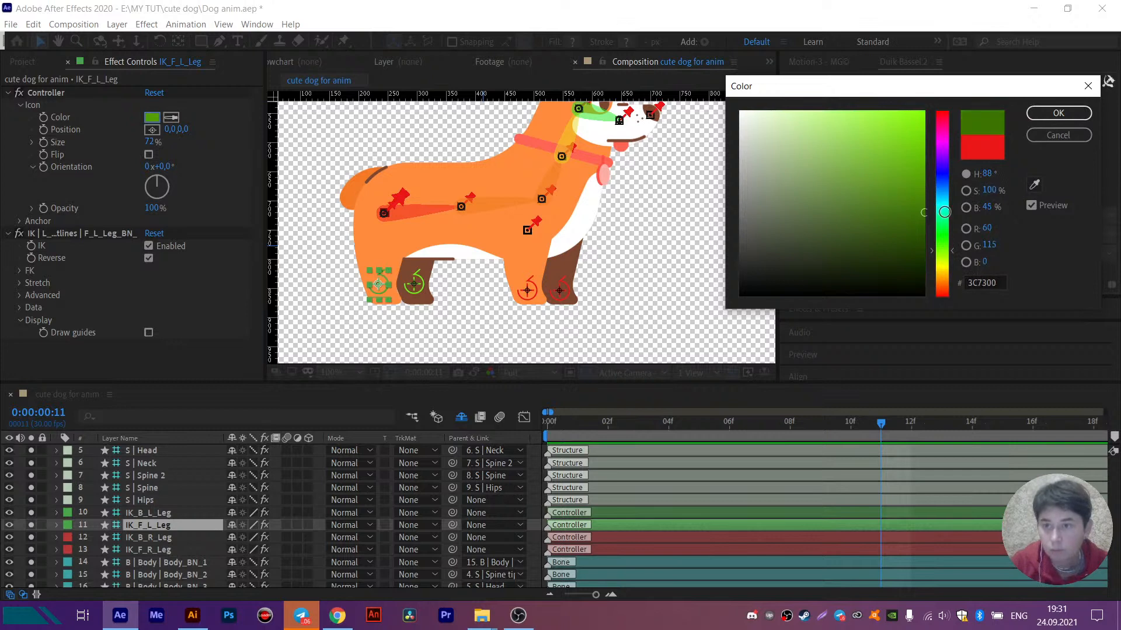
click(1080, 114)
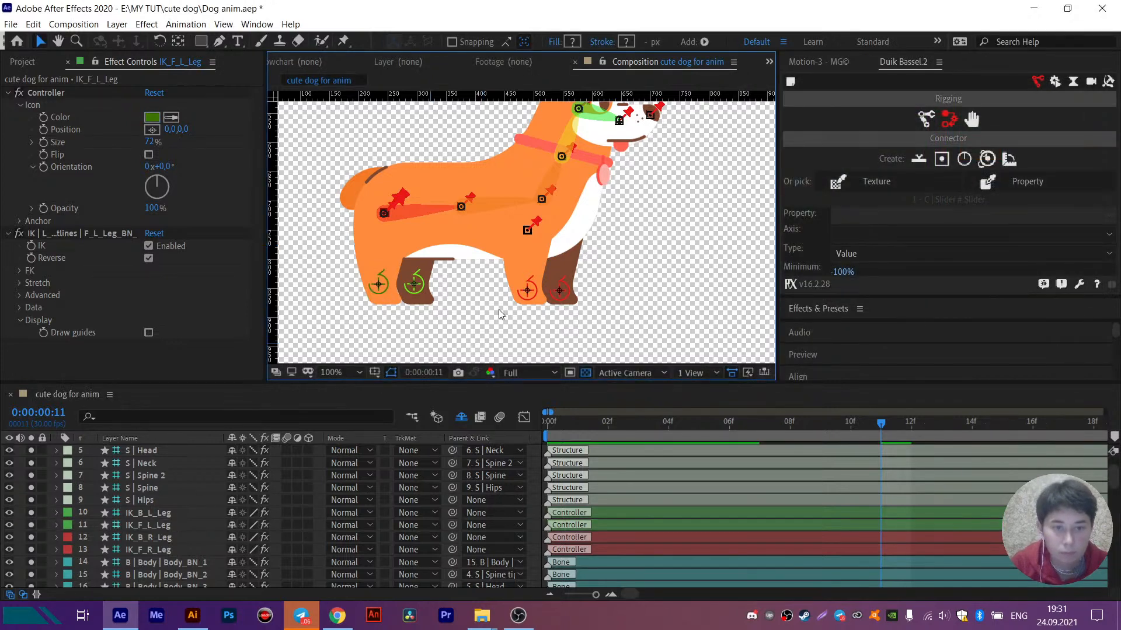
- Change the IK_F_R_Leg controller's icon colour to dark red
click(528, 290)
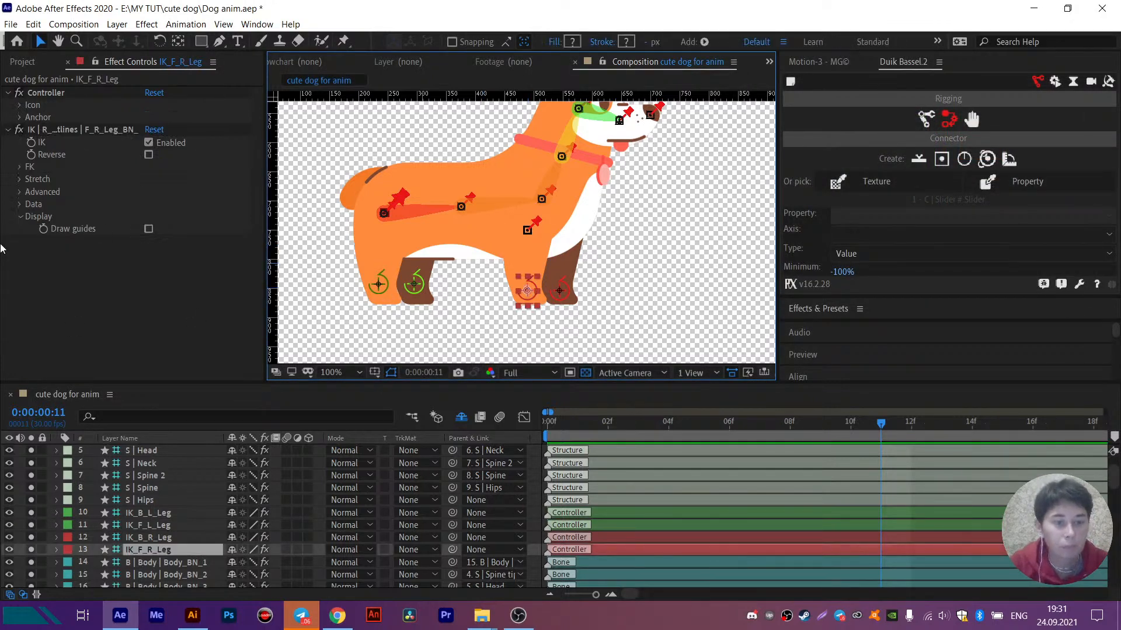
click(19, 105)
click(157, 118)
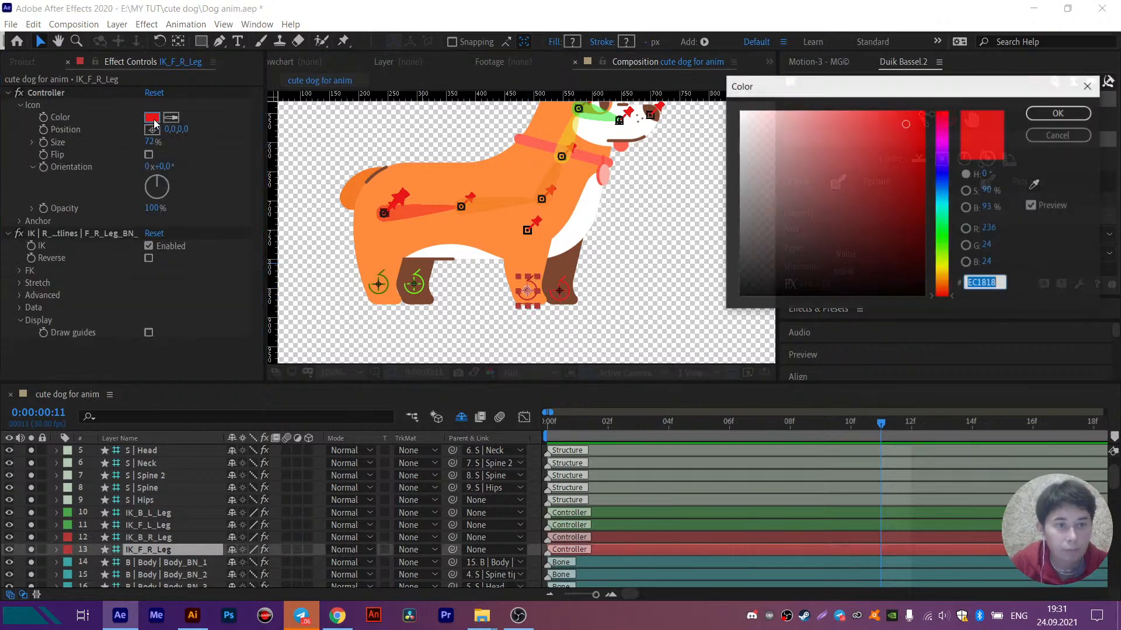
drag(929, 88, 968, 199)
click(1060, 113)
click(684, 261)
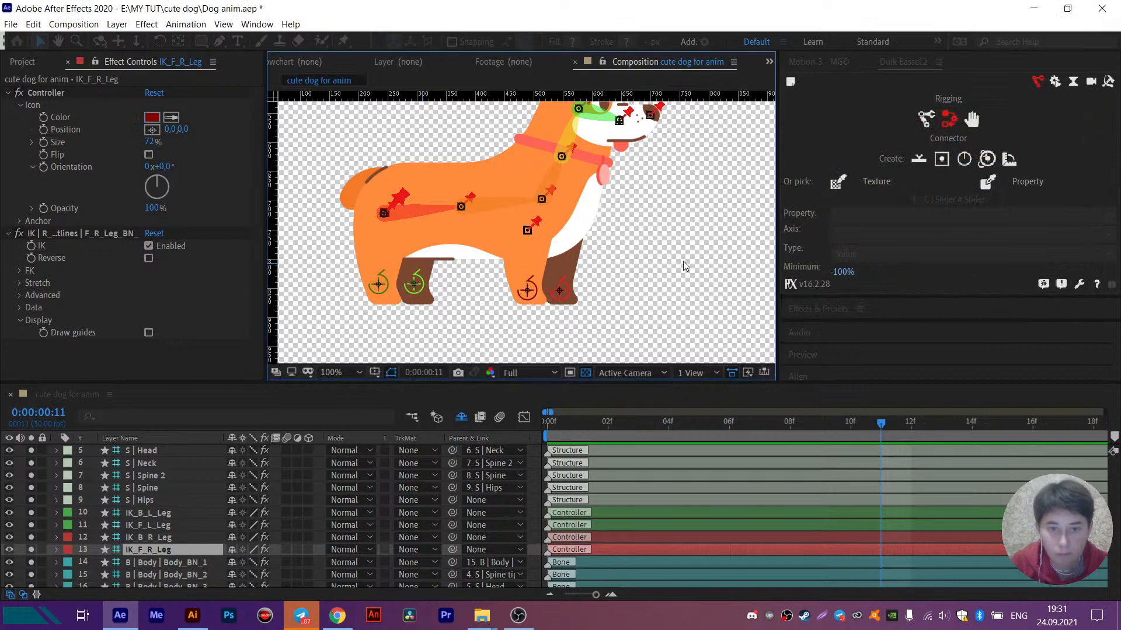
- Select the bone layers from Body_BN_1 through F_R_Leg_BN_5
mouse_move(656, 205)
mouse_down()
mouse_move(621, 239)
mouse_move(648, 184)
mouse_up()
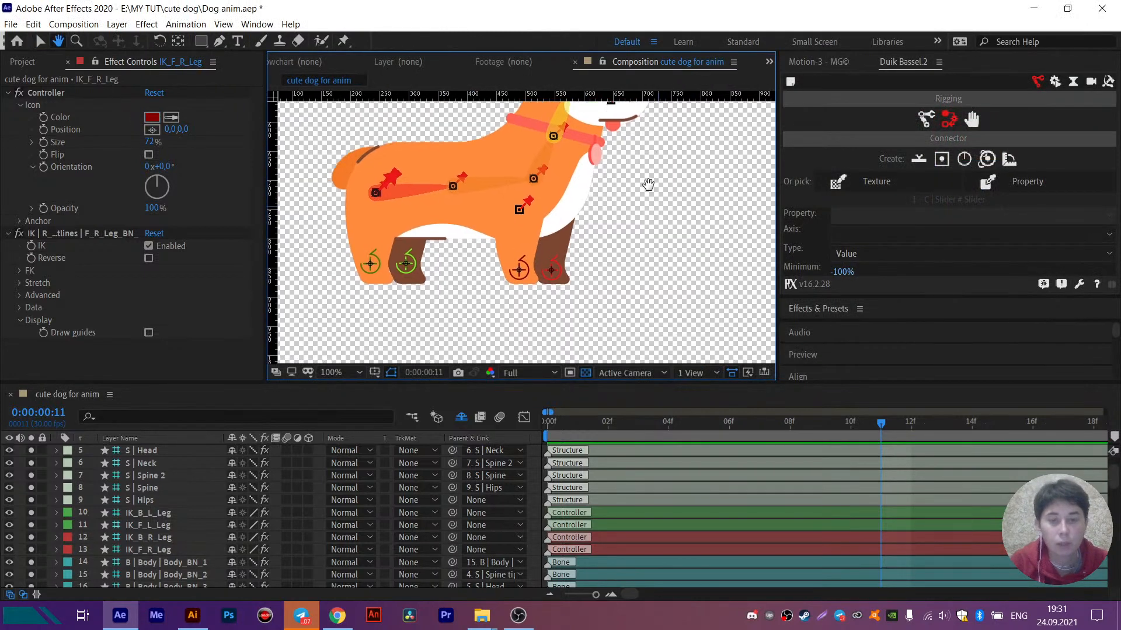
key(v)
click(524, 208)
scroll(145, 534, down, 4)
scroll(145, 535, up, 3)
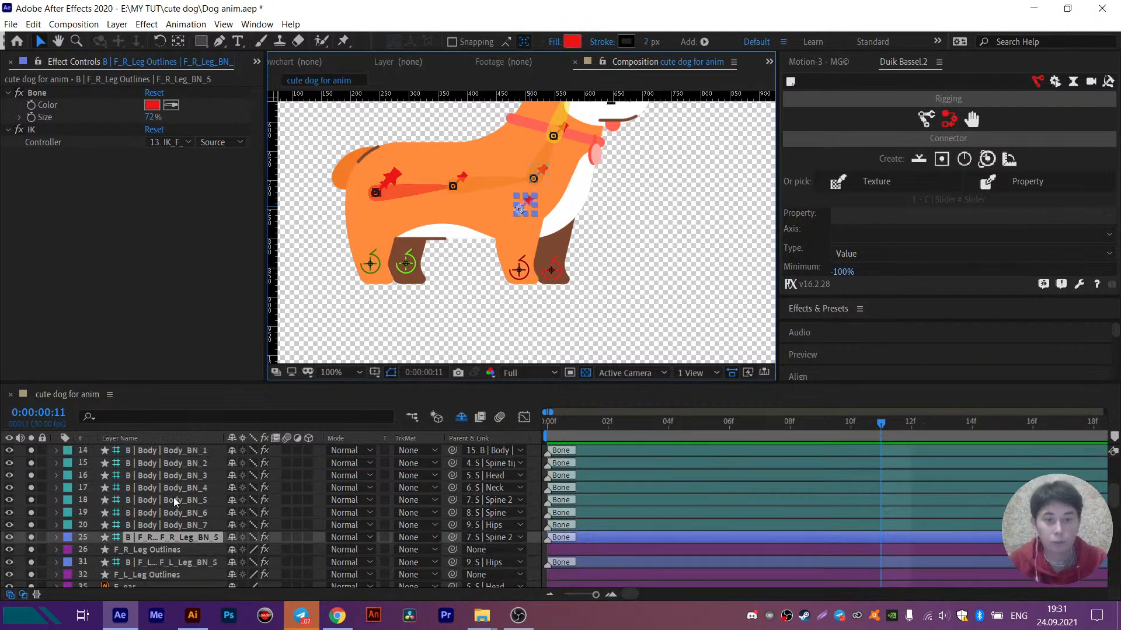
scroll(166, 539, up, 3)
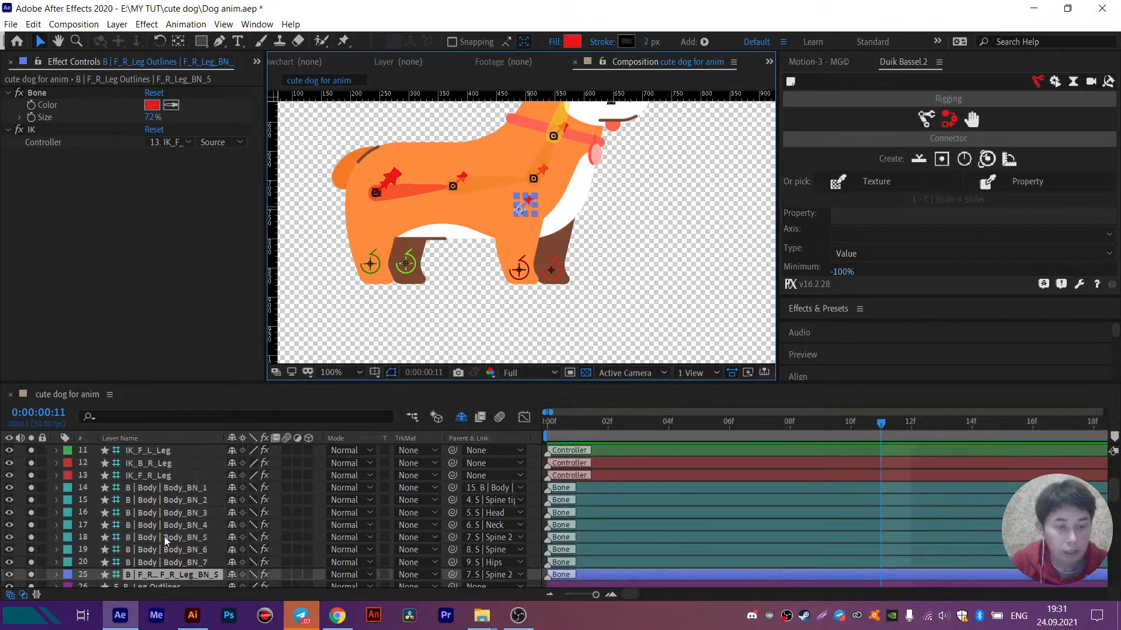
shift+click(152, 493)
- Try switching off the visibility of the selected bone layers in the composition
click(9, 488)
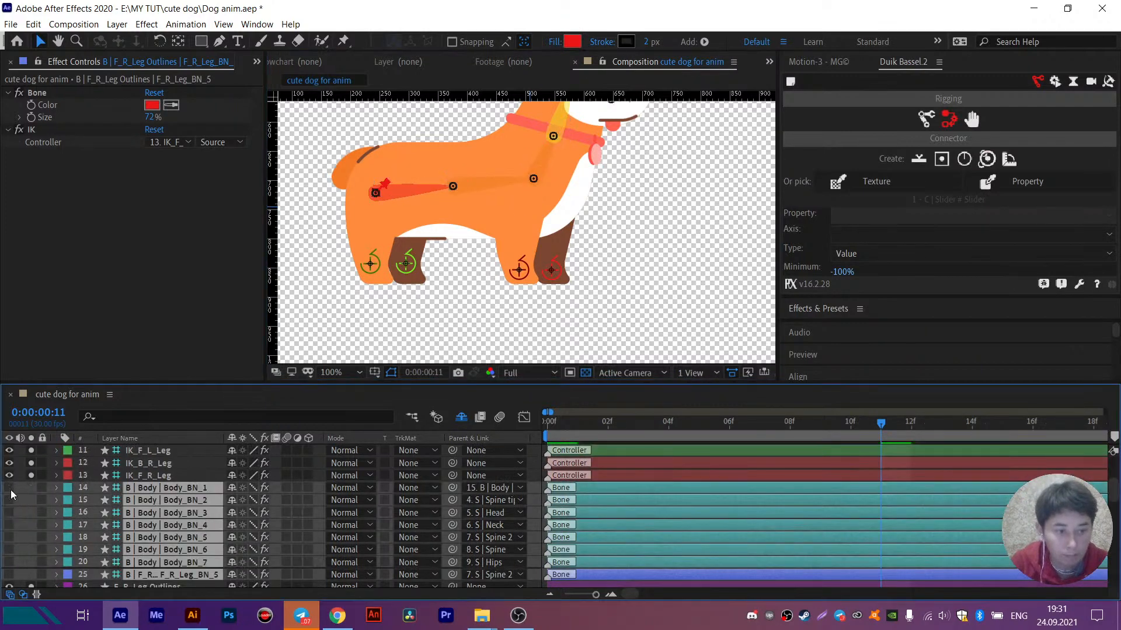
drag(567, 227, 528, 292)
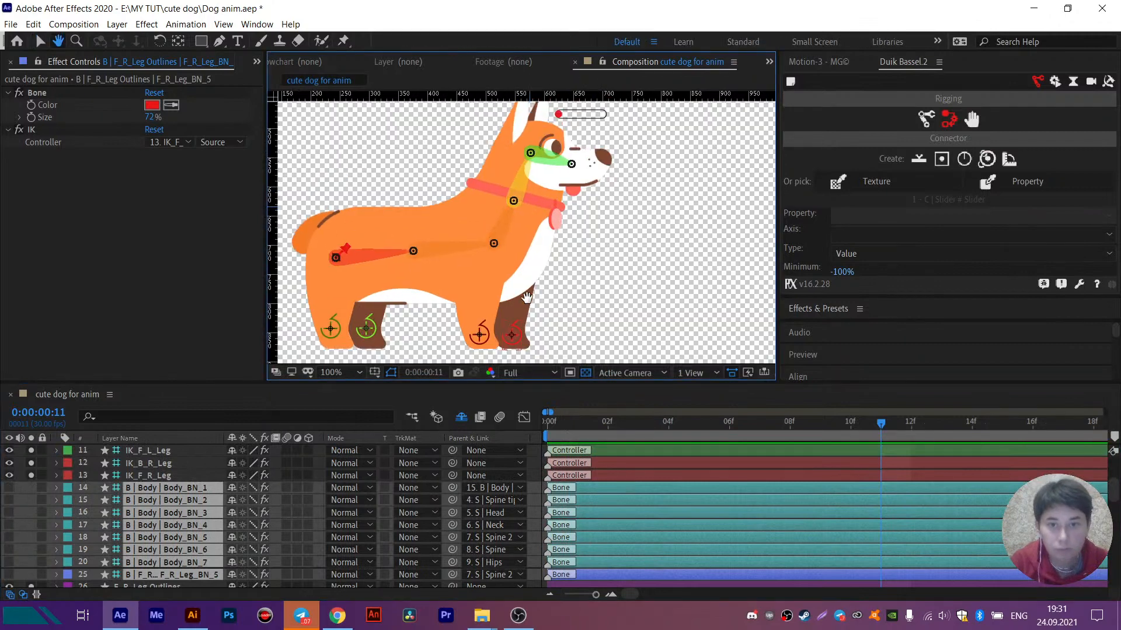
click(9, 488)
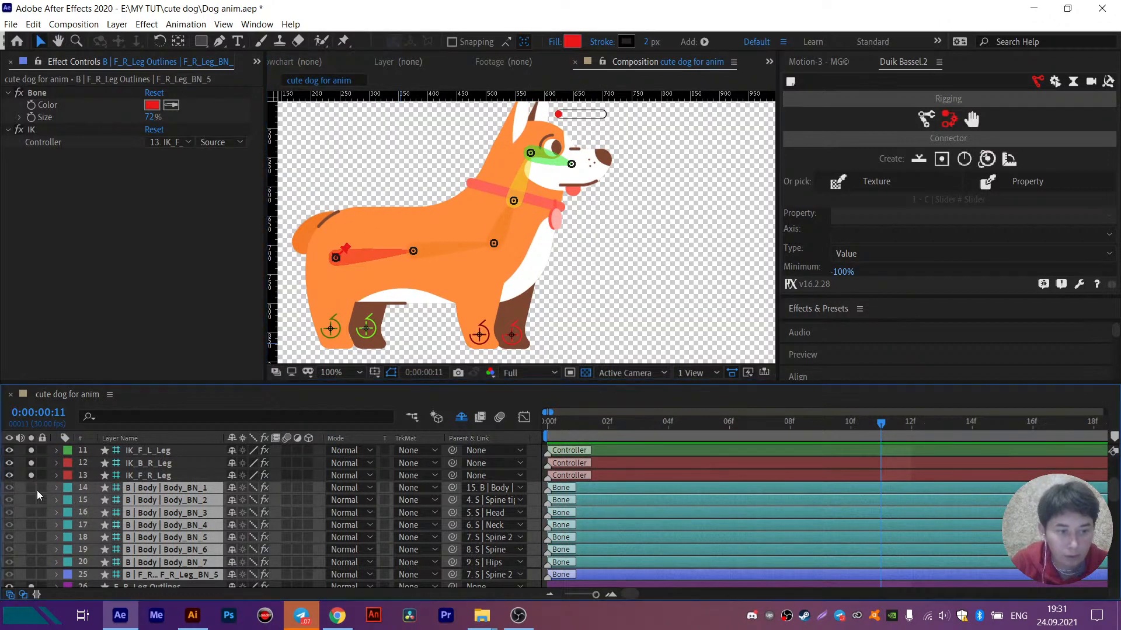
- Exclude Body_BN_1 and Body_BN_2 from the selection and make the remaining selected bone layers shy
ctrl+click(146, 492)
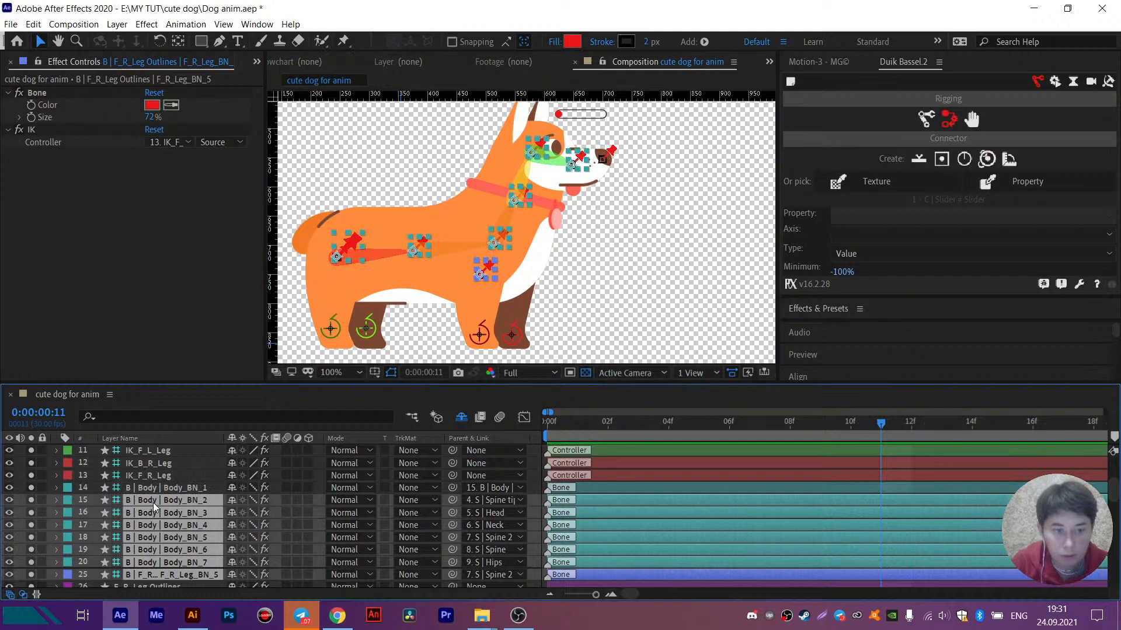
ctrl+click(153, 501)
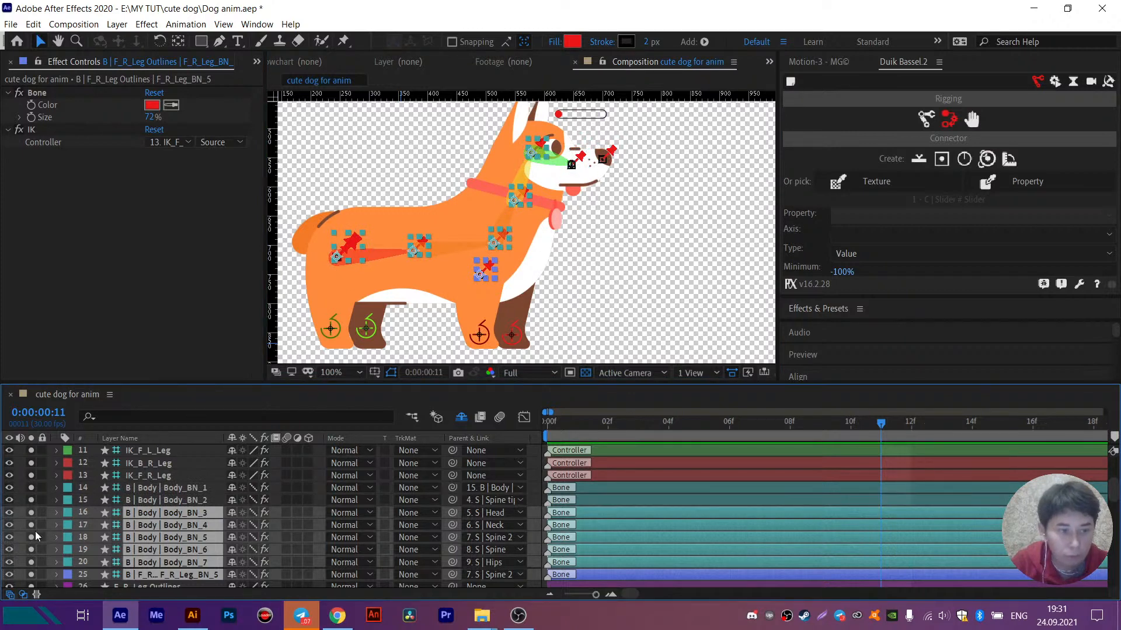
click(234, 512)
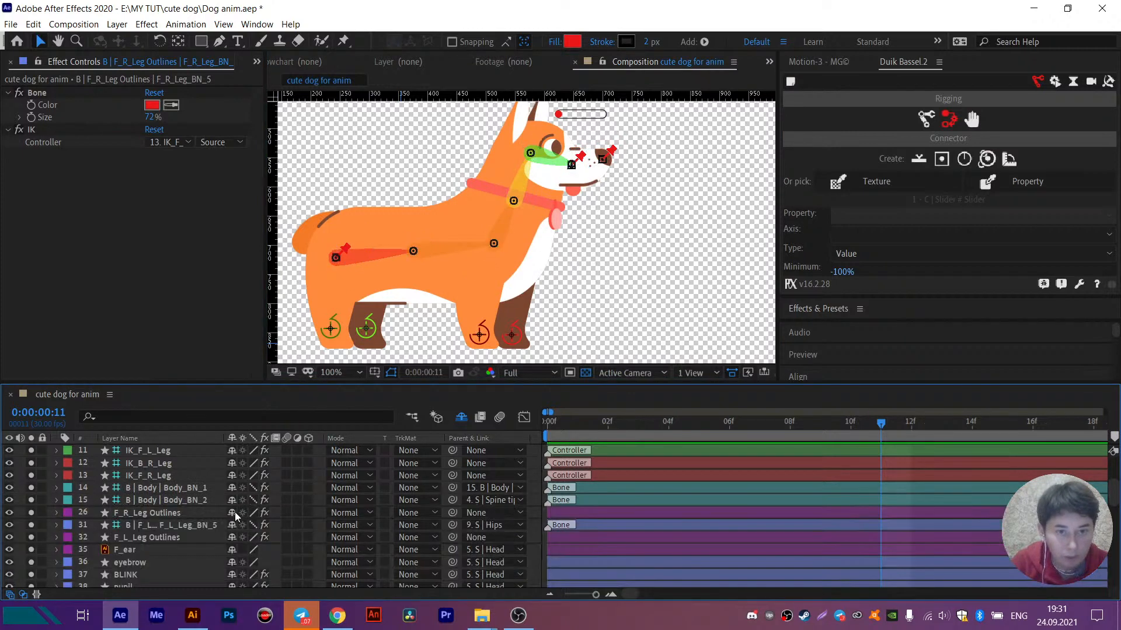
- Make the F_L_Leg_BN_5 bone layer shy to hide it from the layer list
drag(483, 240, 502, 205)
click(153, 513)
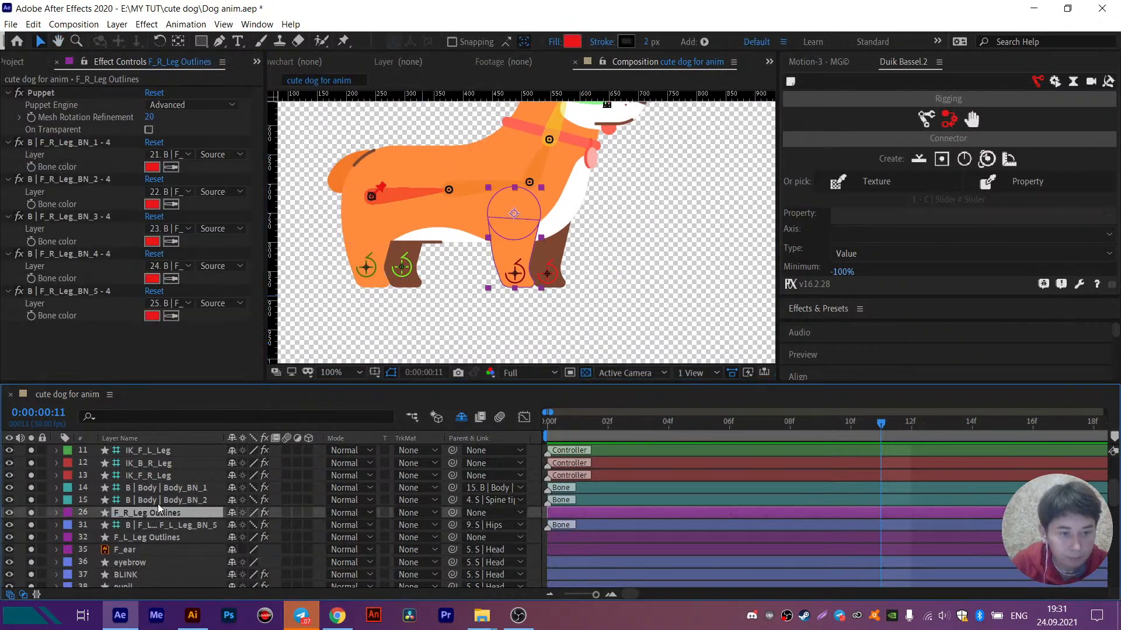
click(157, 502)
click(156, 526)
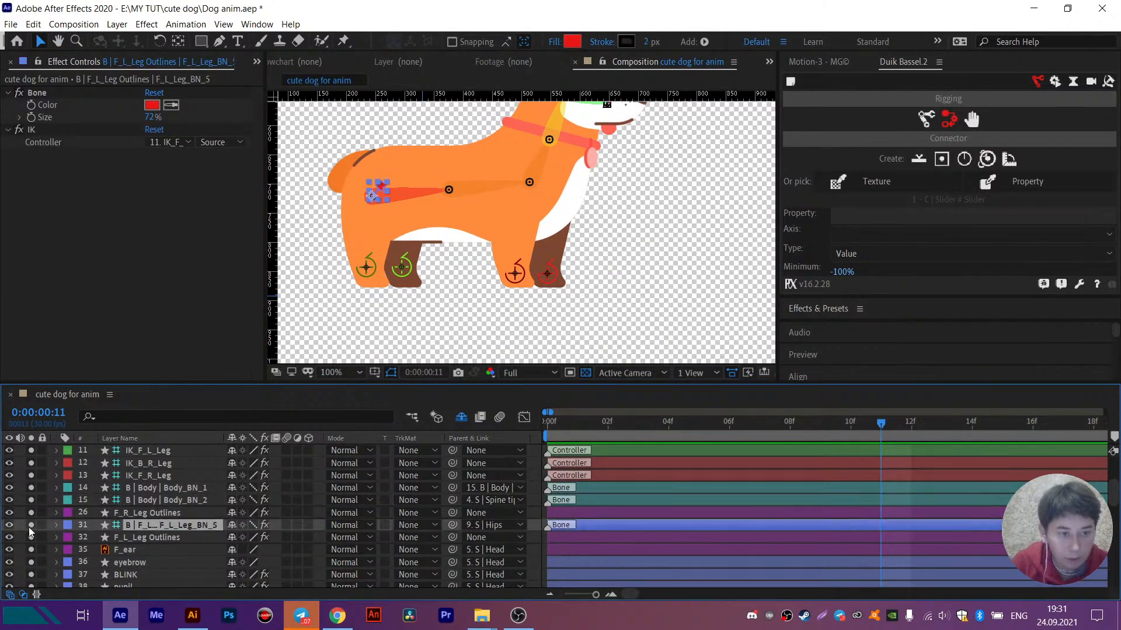
click(232, 526)
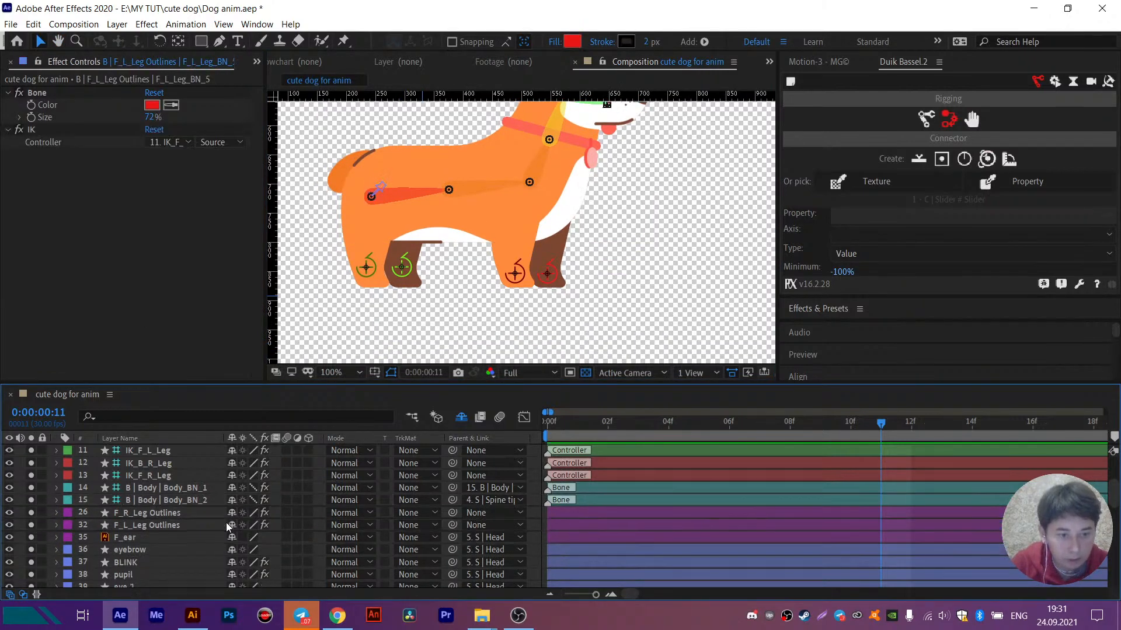
- Make the B_L_Leg_BN_5 and B_R_Leg_BN_5 bone layers shy together
click(138, 526)
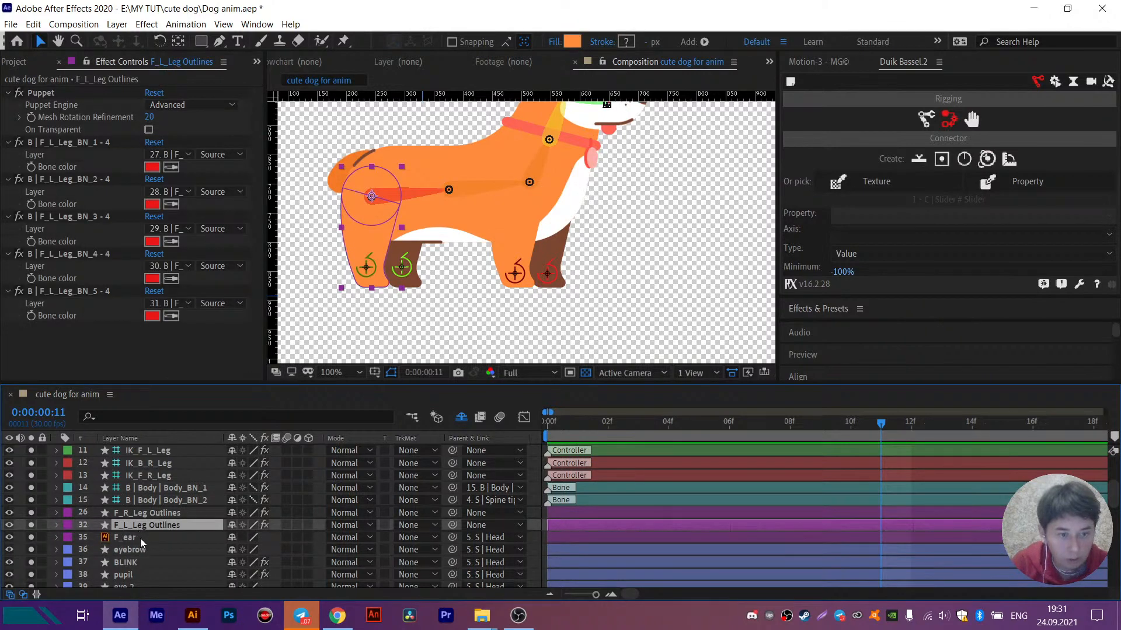
scroll(140, 538, down, 1)
scroll(140, 540, down, 1)
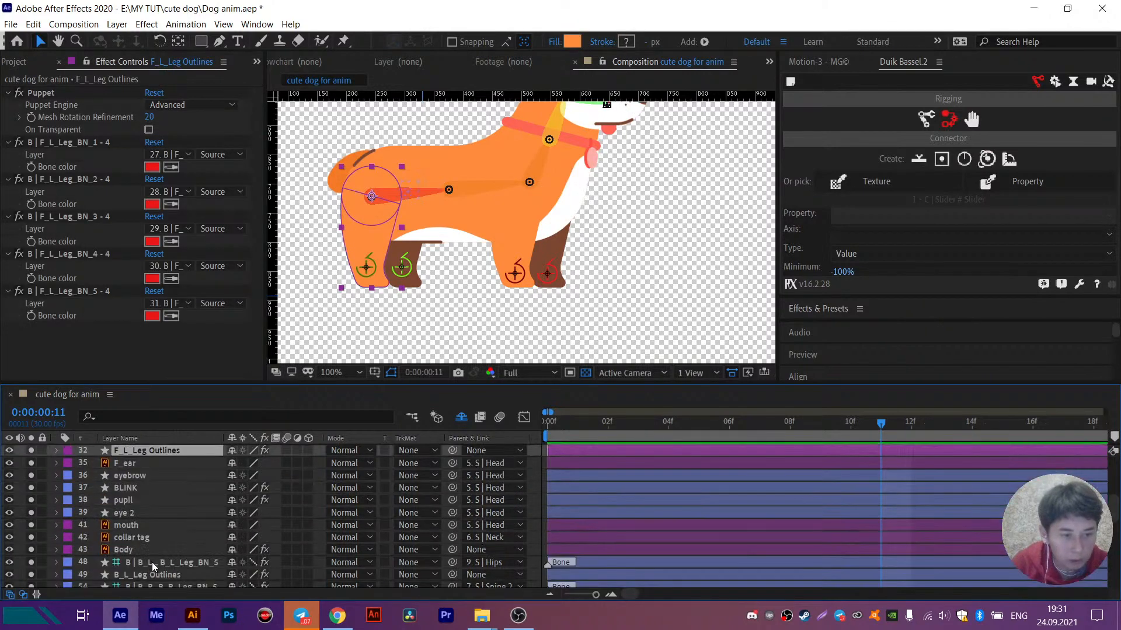
click(151, 562)
scroll(152, 562, down, 1)
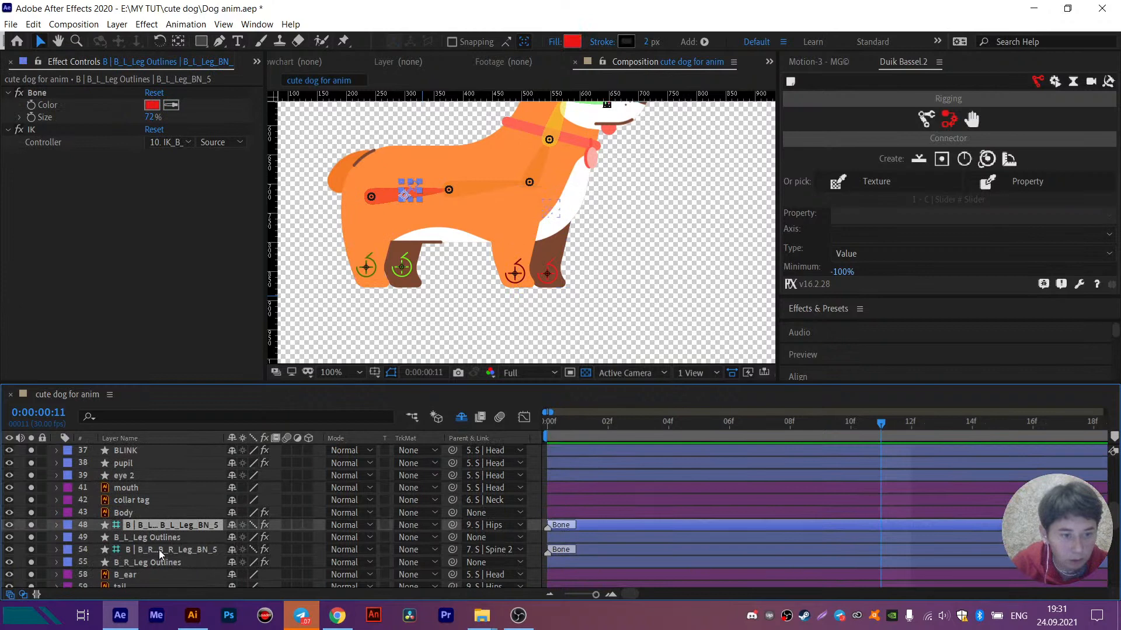
ctrl+click(159, 550)
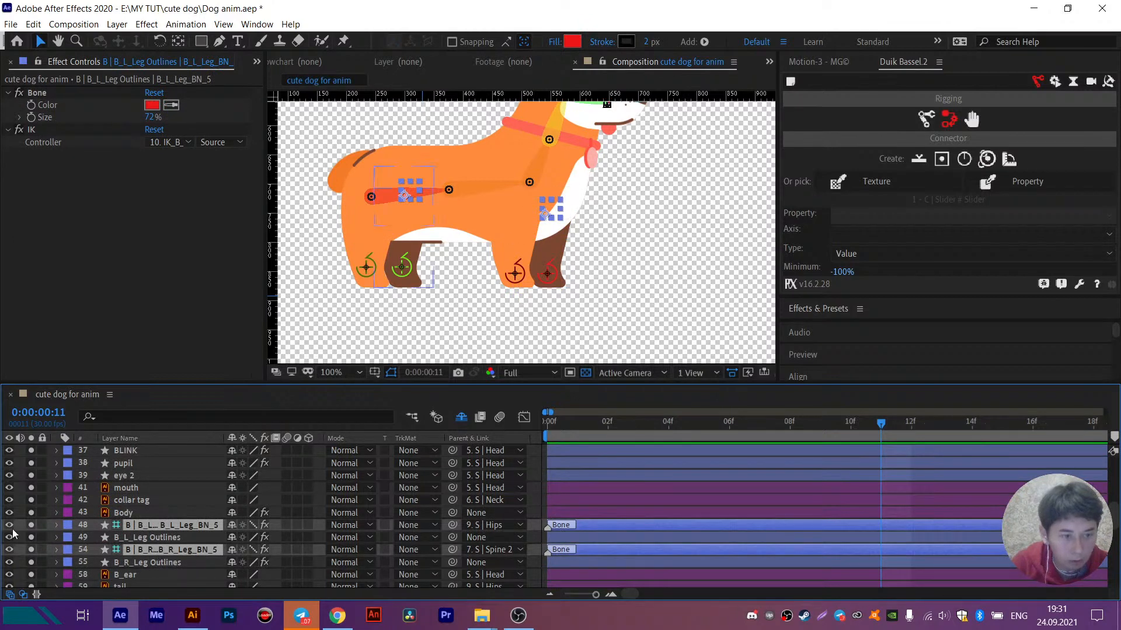
click(232, 525)
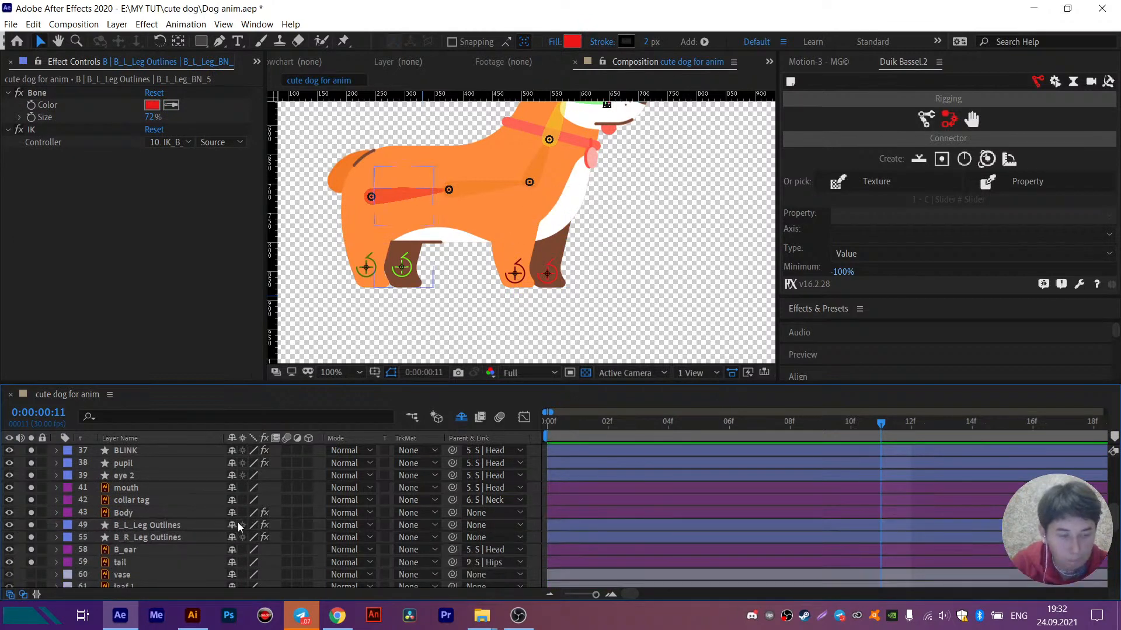
- Check which dog parts the leg outline, back ear and tail layers correspond to in the composition
click(159, 526)
click(163, 538)
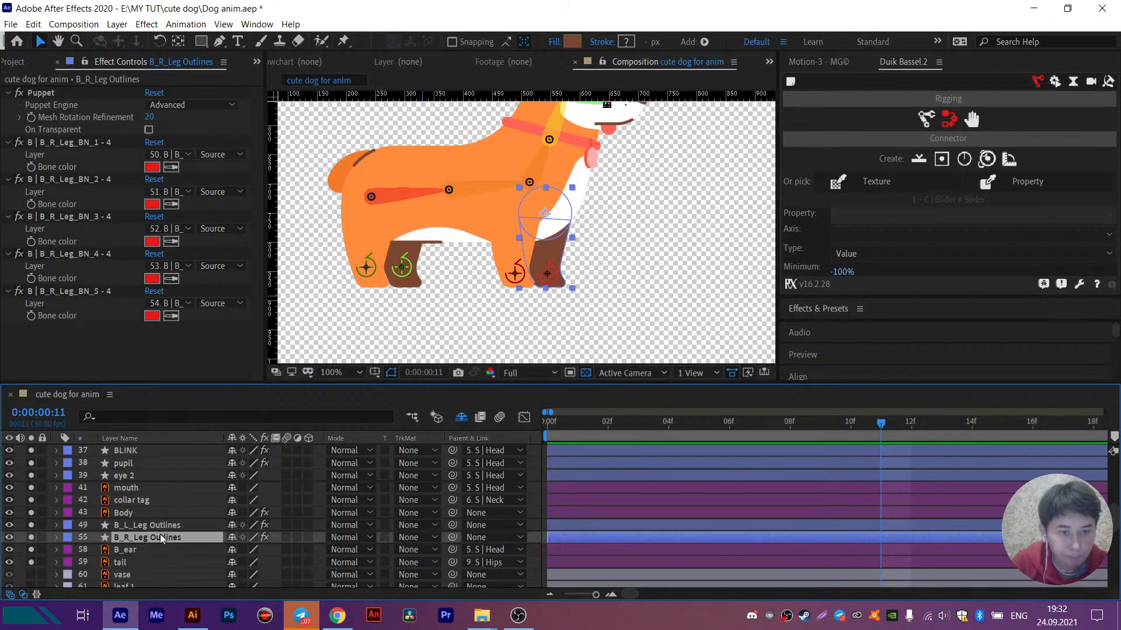
click(100, 529)
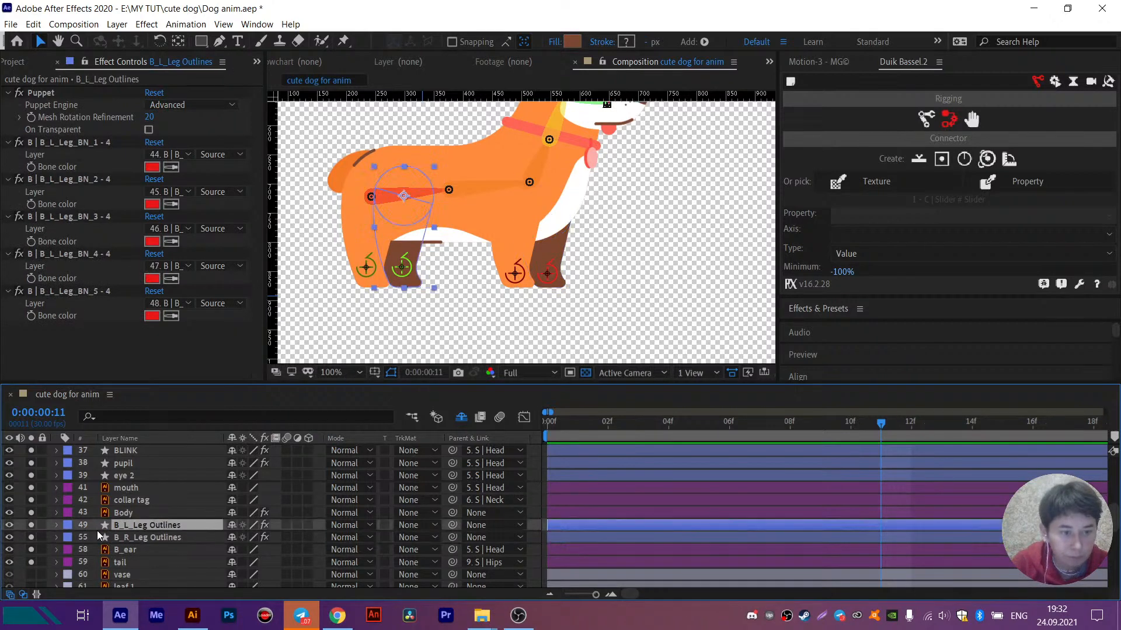
click(133, 536)
click(136, 550)
click(134, 561)
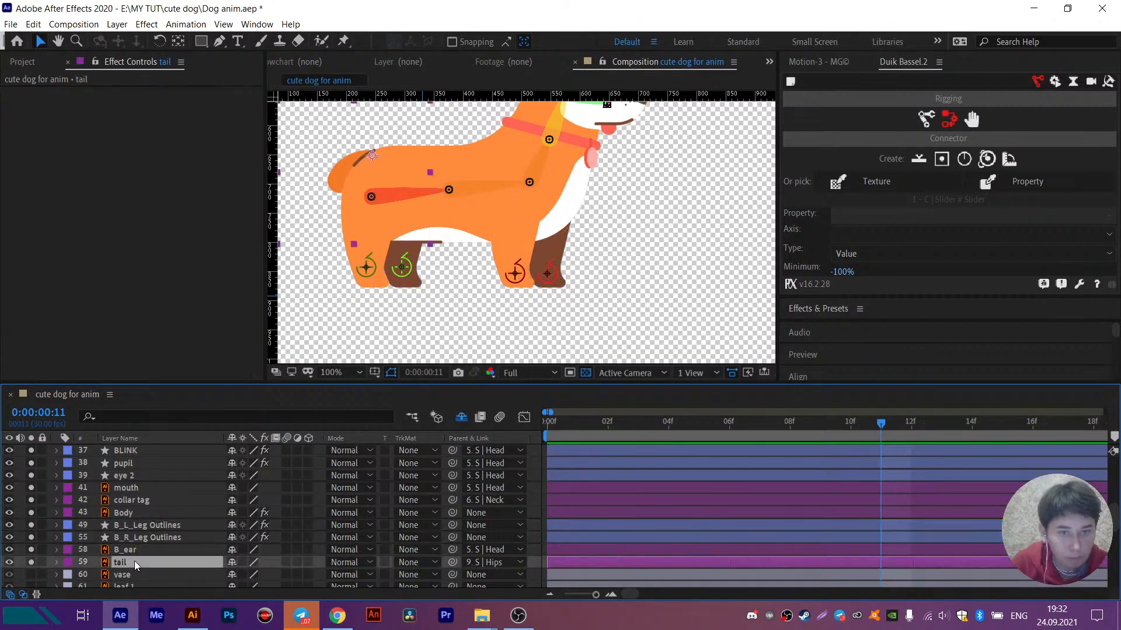
scroll(135, 562, up, 3)
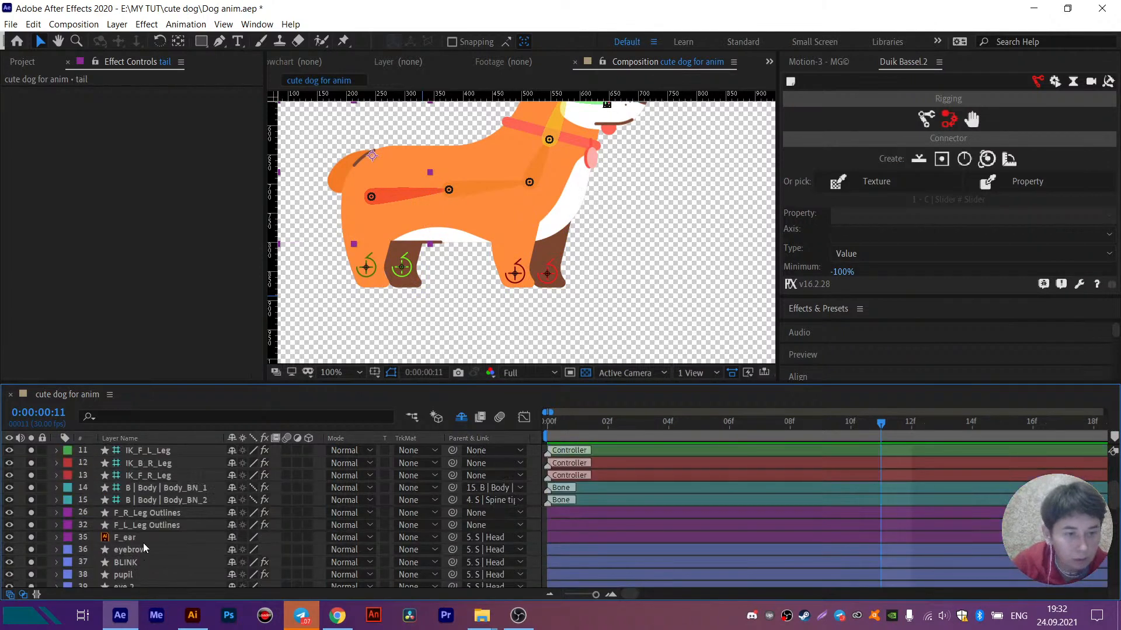
scroll(143, 543, up, 1)
click(153, 562)
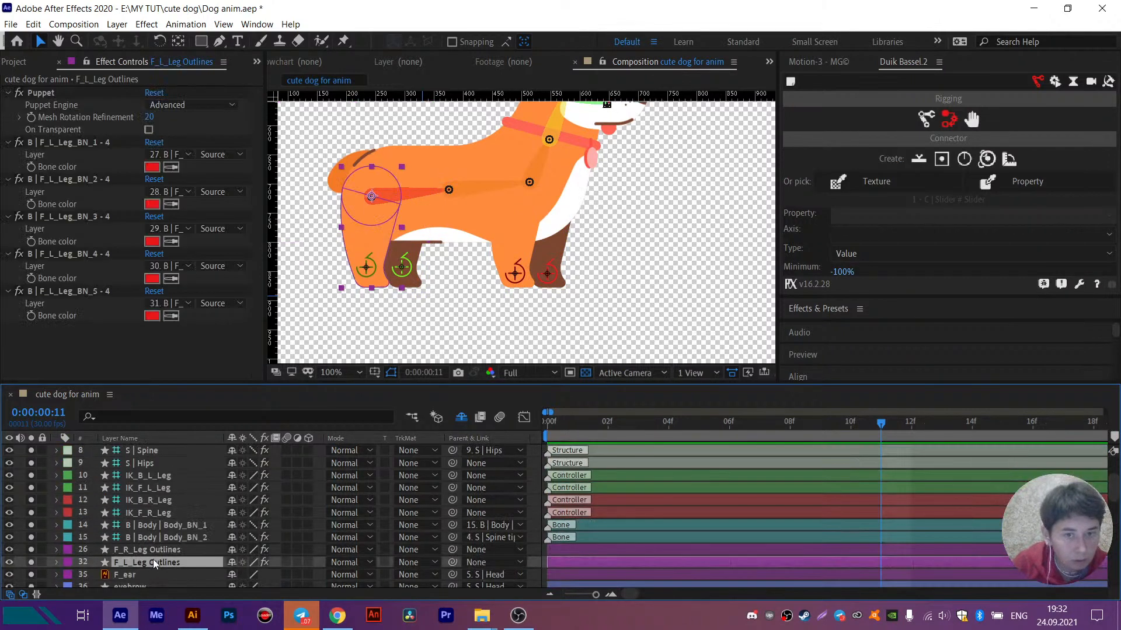
click(146, 549)
click(516, 266)
scroll(146, 552, down, 3)
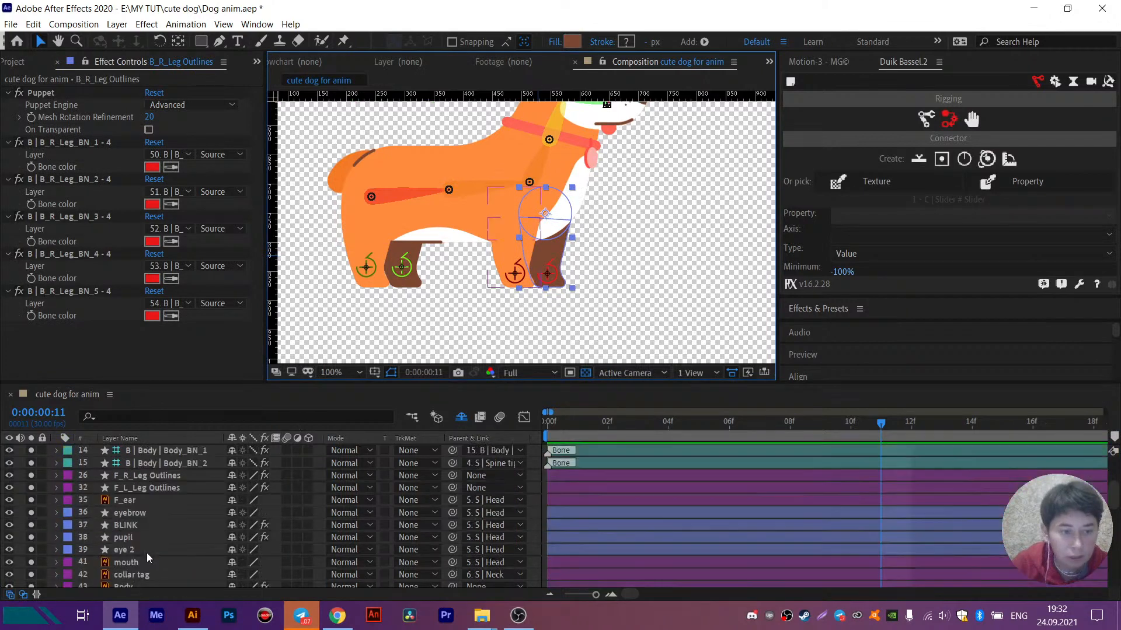
click(146, 563)
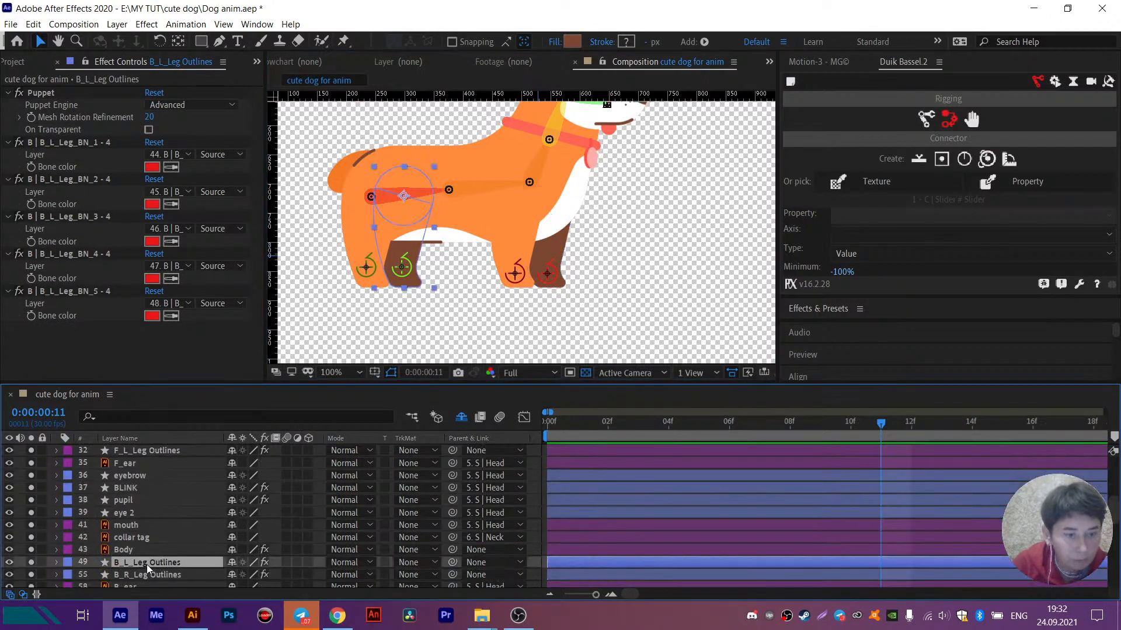
scroll(140, 549, down, 1)
key(h)
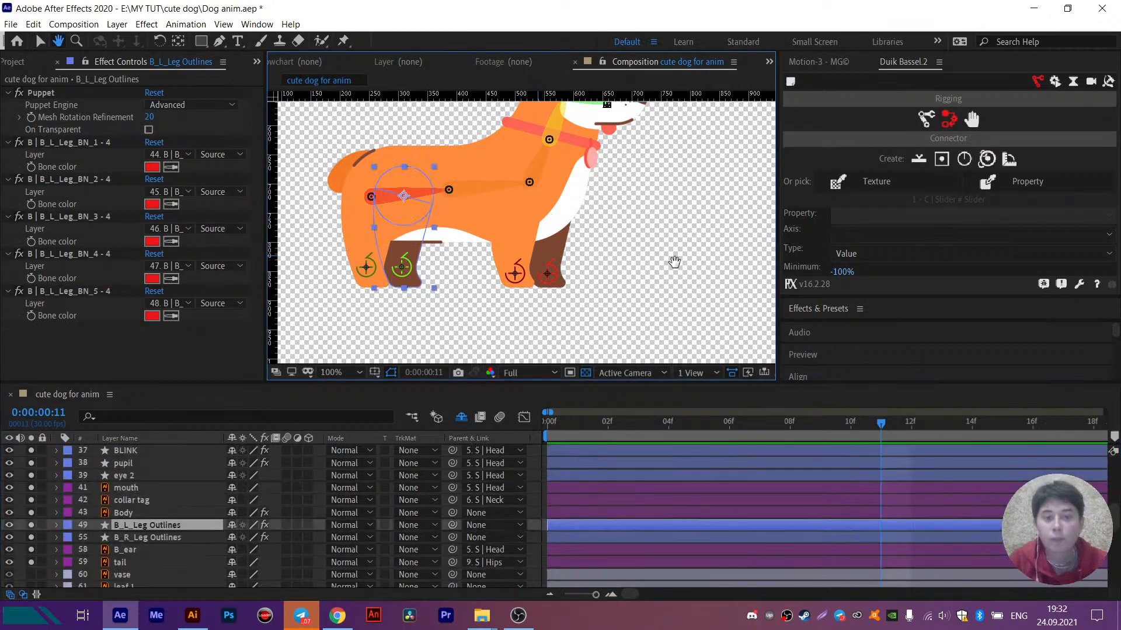
drag(678, 252, 680, 318)
drag(628, 241, 640, 243)
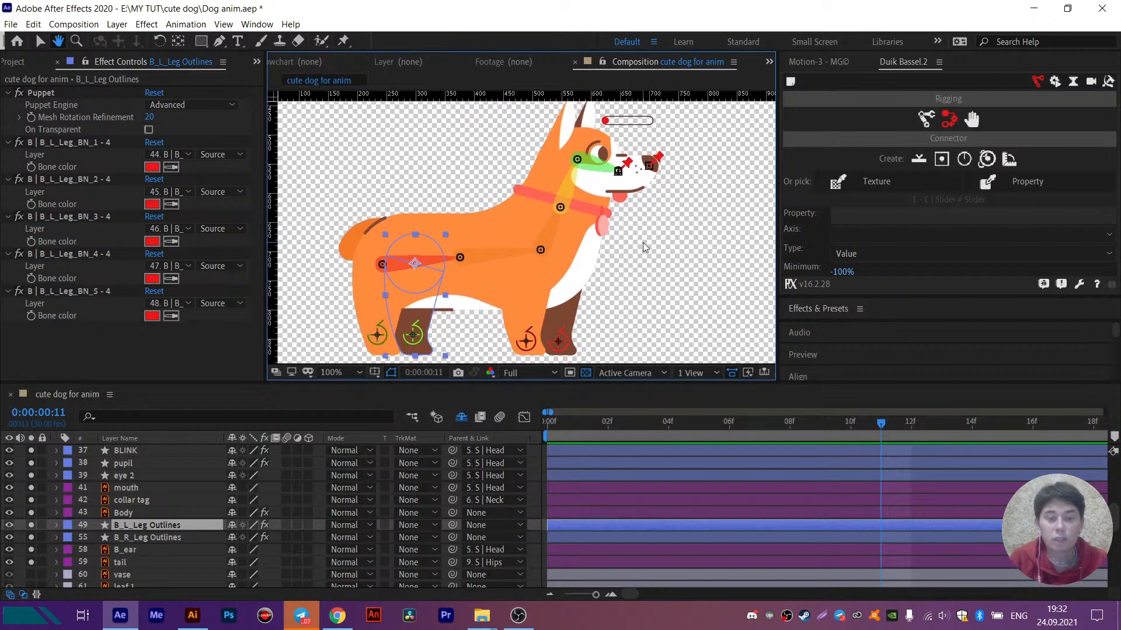
key(v)
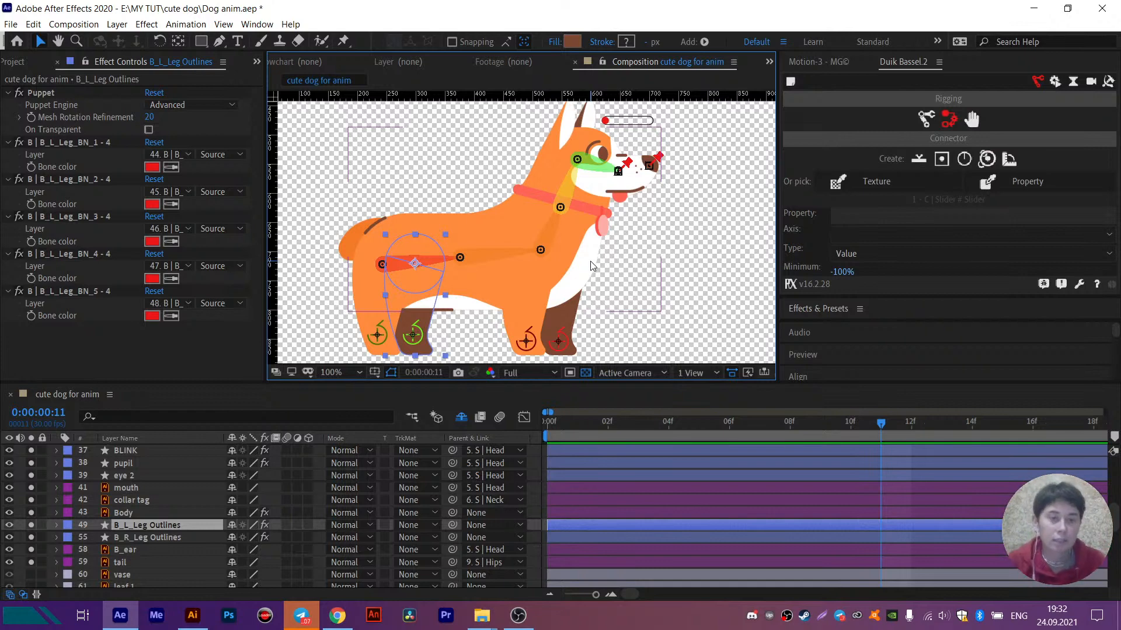
- Lock the B_L_Leg Outlines and B_R_Leg Outlines layers so they cannot be selected in the composition
click(537, 315)
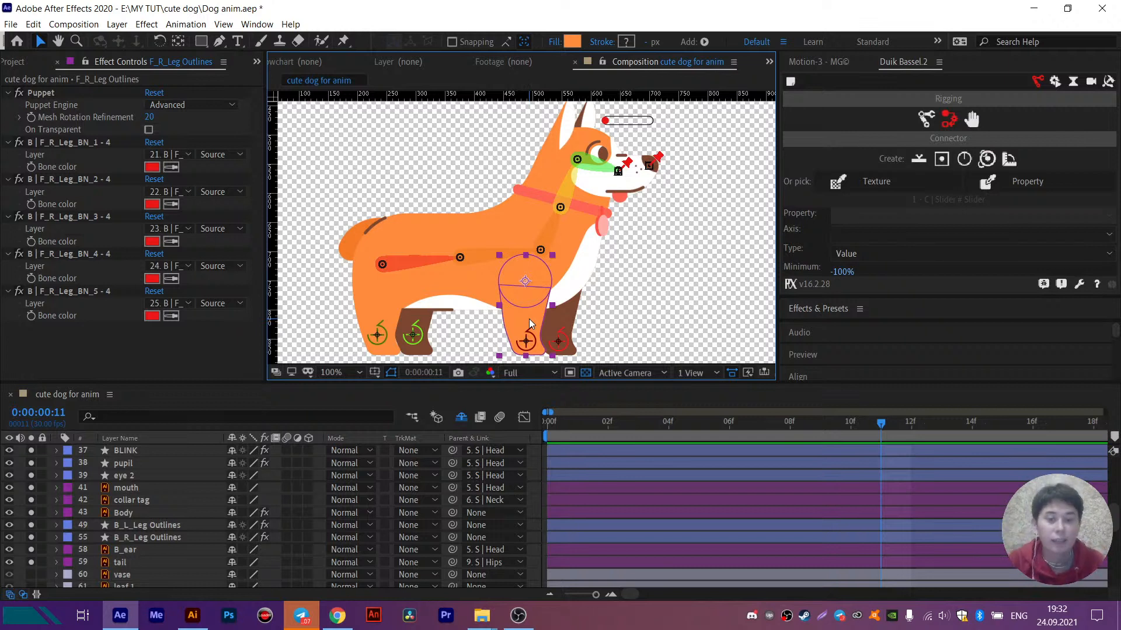
shift+click(570, 319)
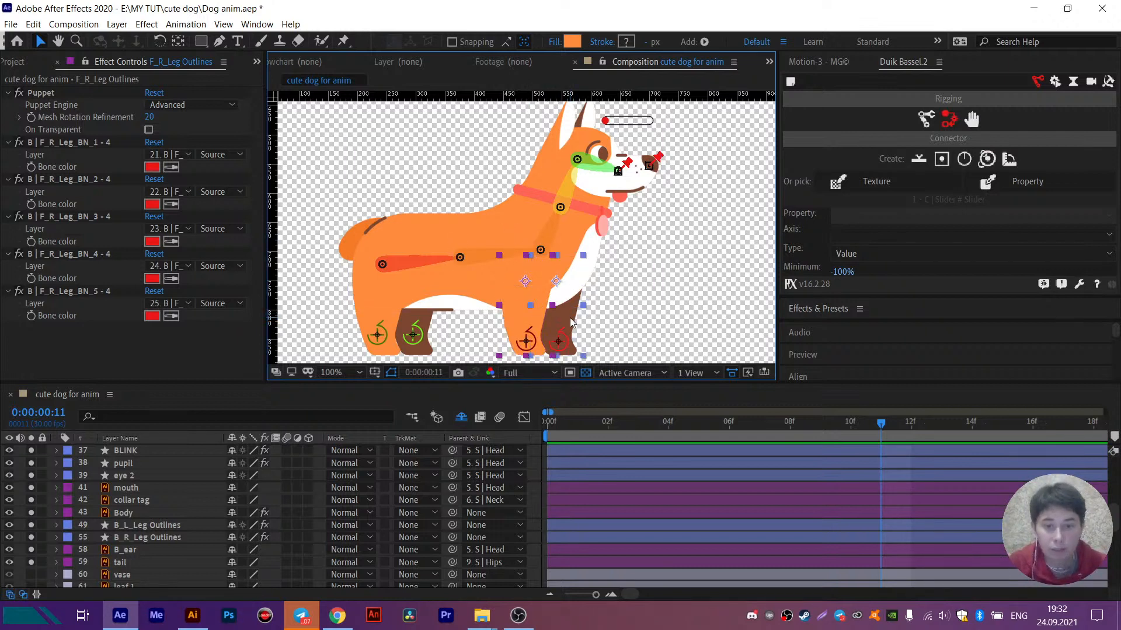
click(168, 514)
click(171, 526)
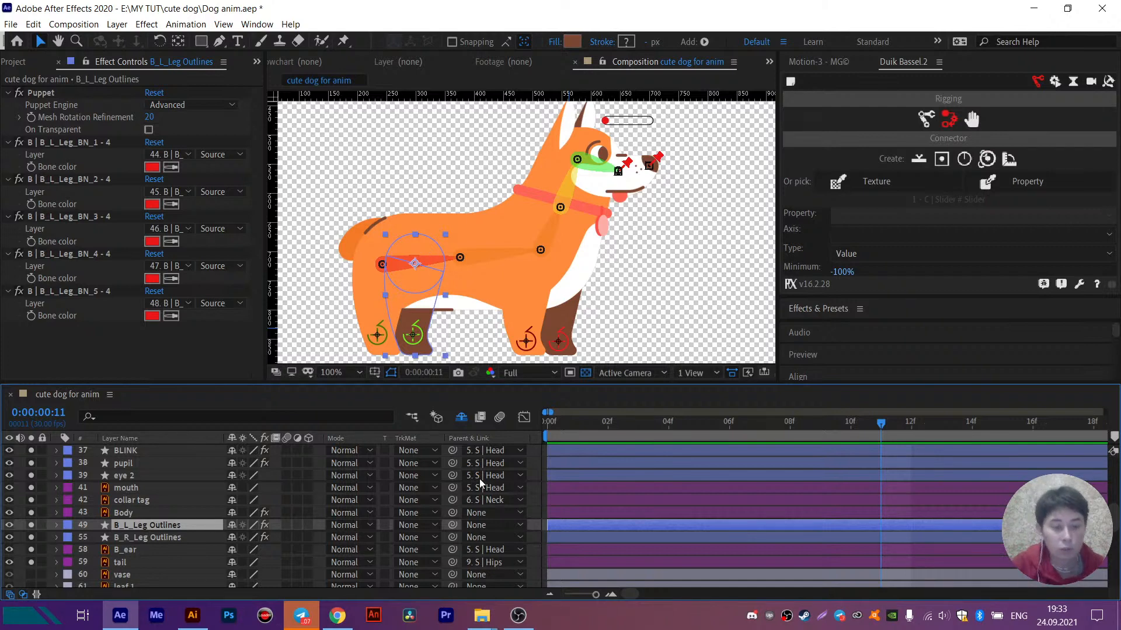
ctrl+click(150, 538)
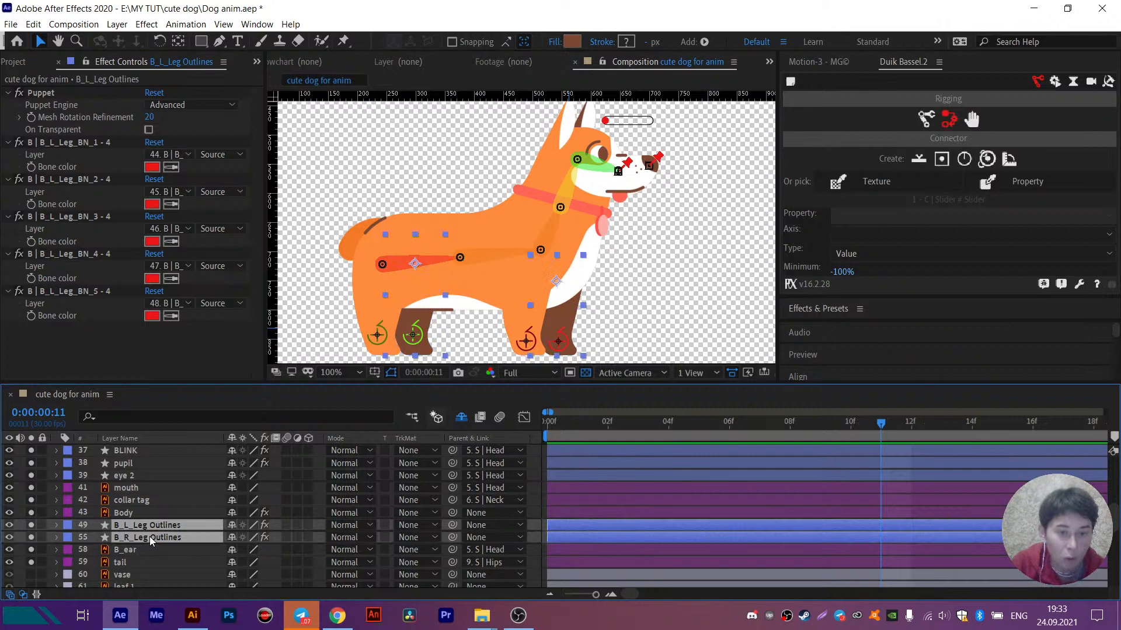
click(41, 527)
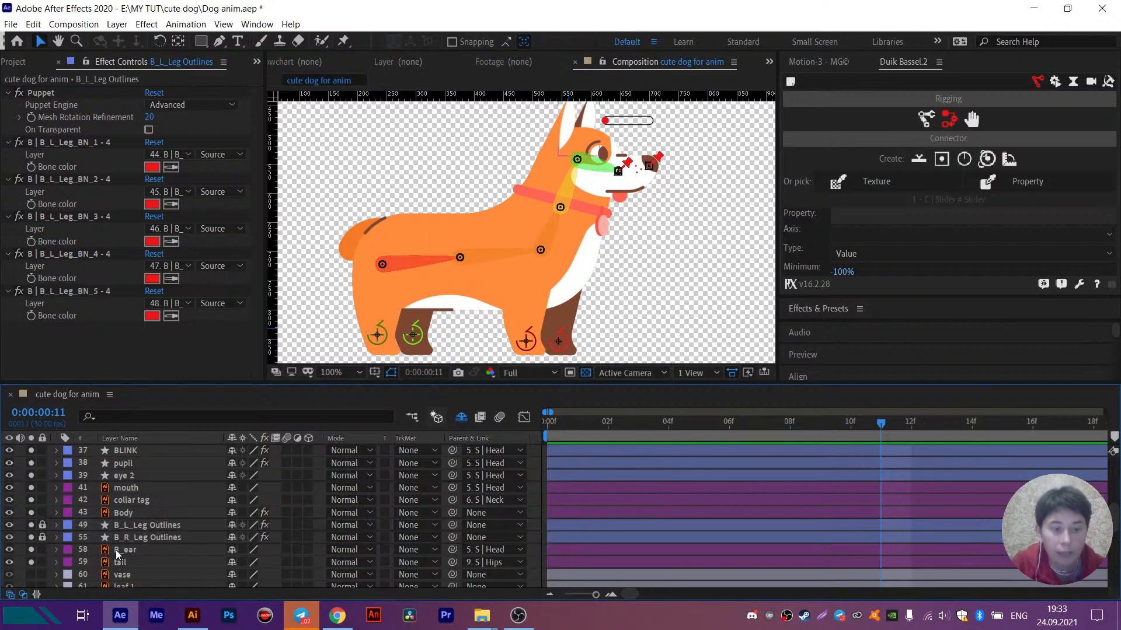
- Lock the F_R_Leg Outlines and F_L_Leg Outlines layers as well
scroll(126, 546, up, 2)
click(156, 475)
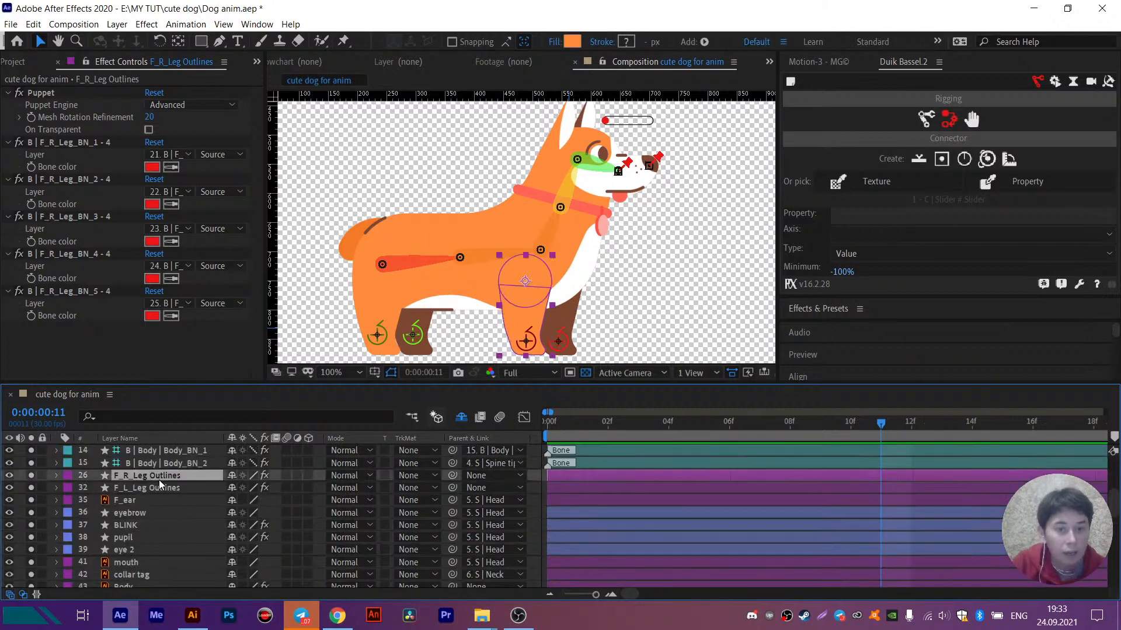
ctrl+click(159, 488)
drag(42, 475, 42, 487)
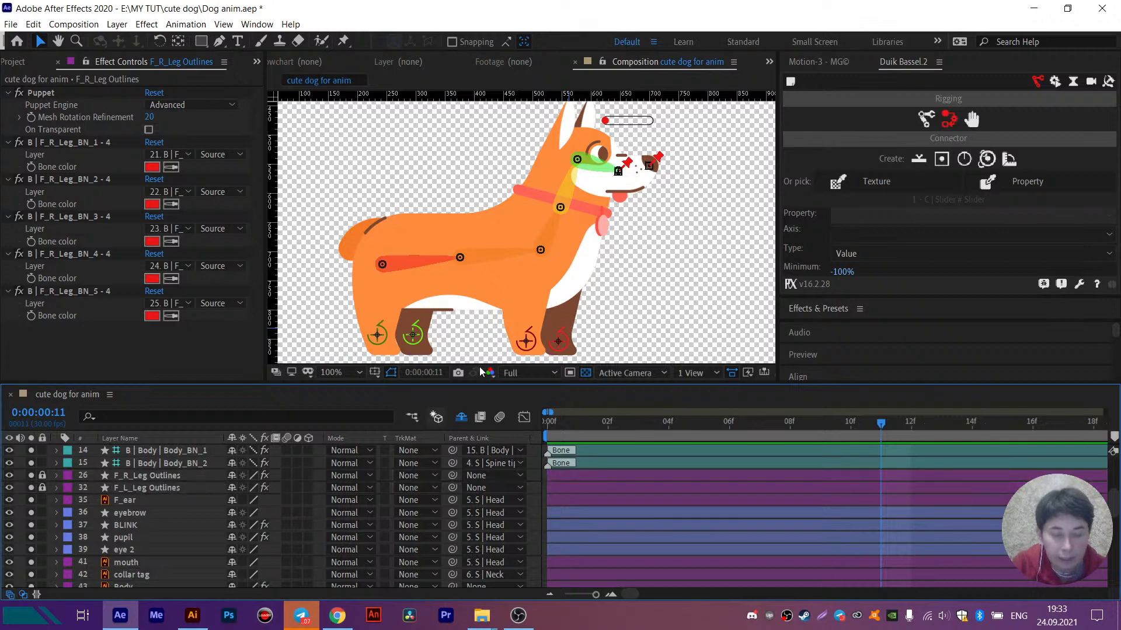
- Select the dog's body in the composition and lock the Body layer
click(375, 303)
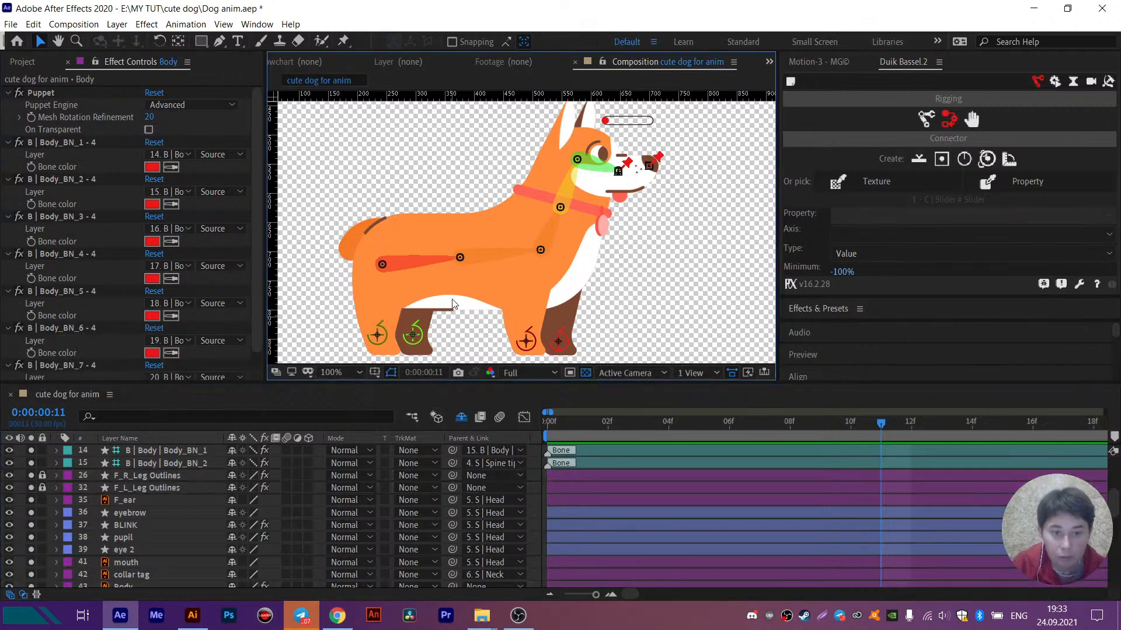
scroll(169, 538, down, 2)
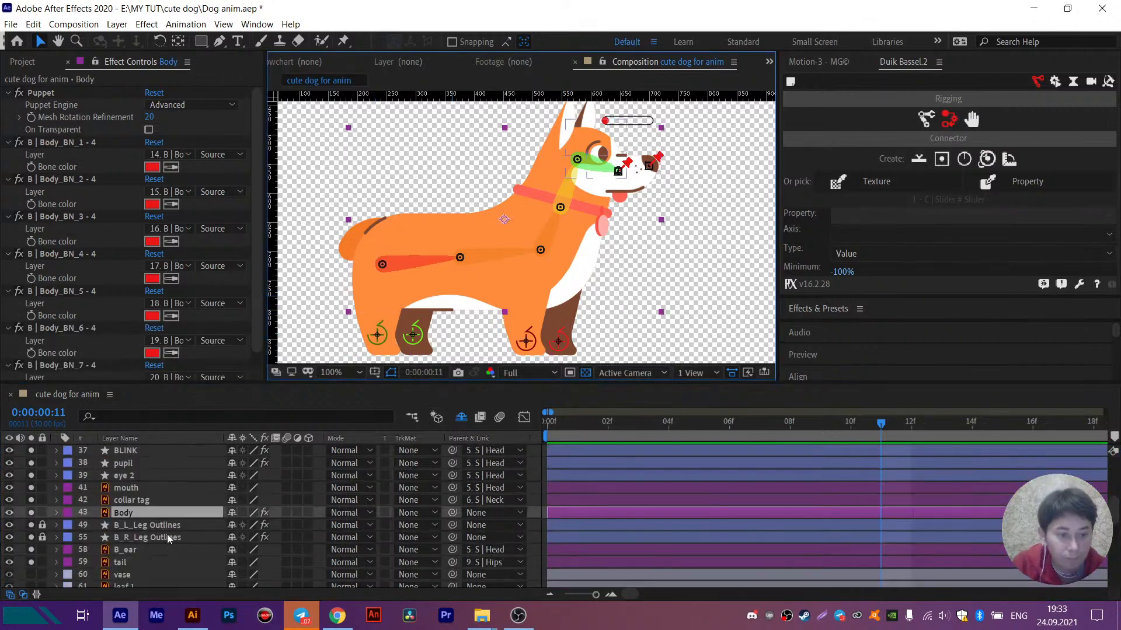
click(42, 512)
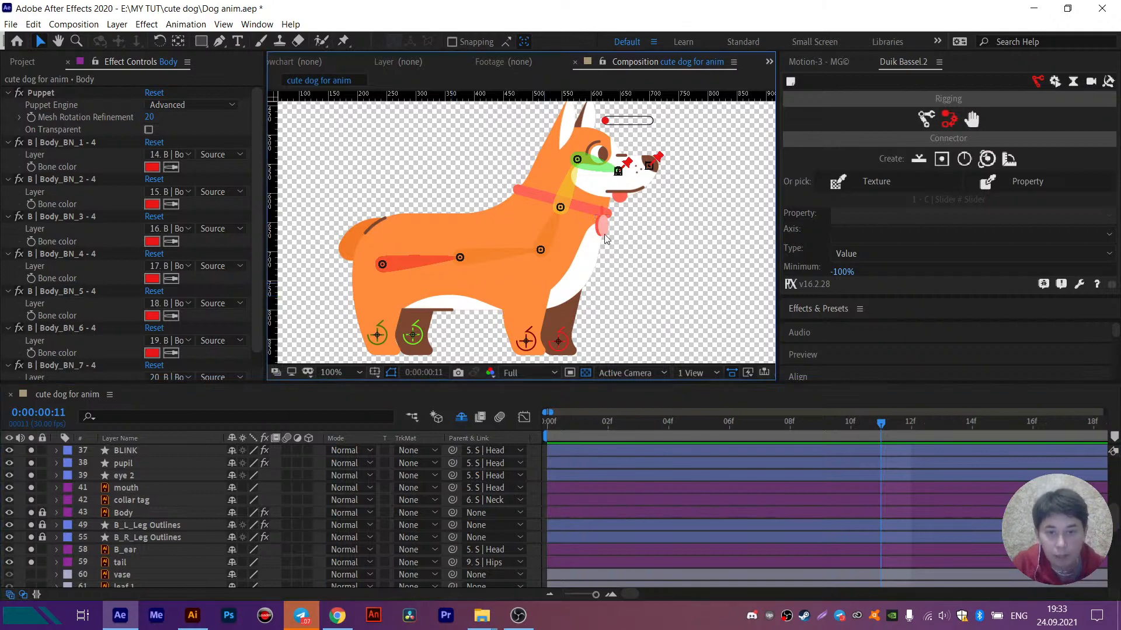
- Select the dog's tail in the composition and save the project
click(342, 240)
drag(591, 211, 576, 225)
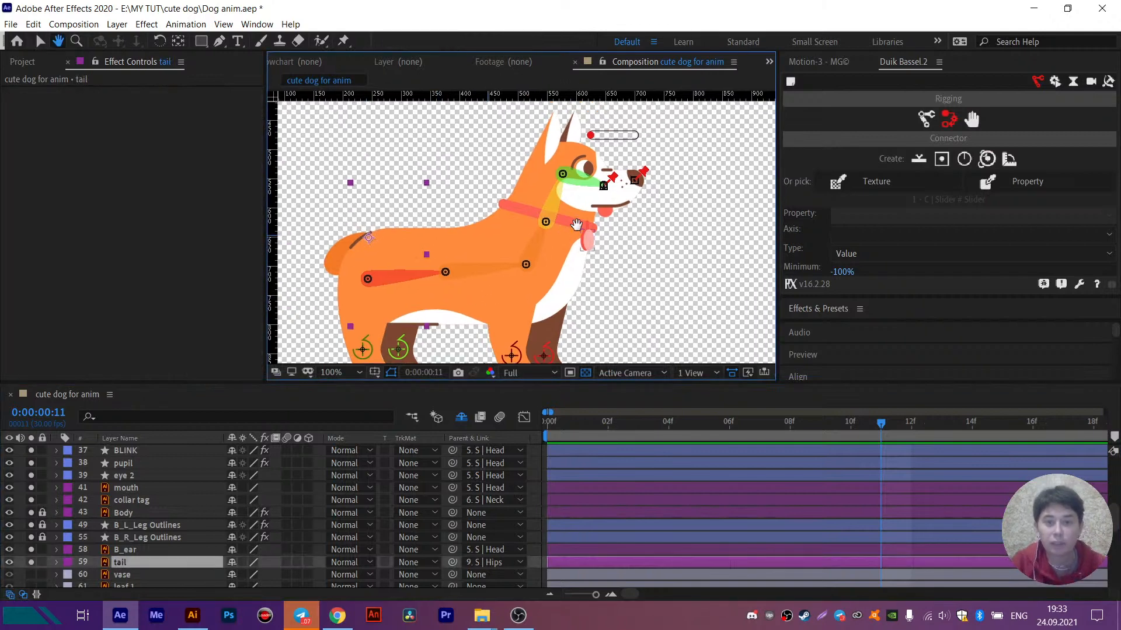
key(ctrl+s)
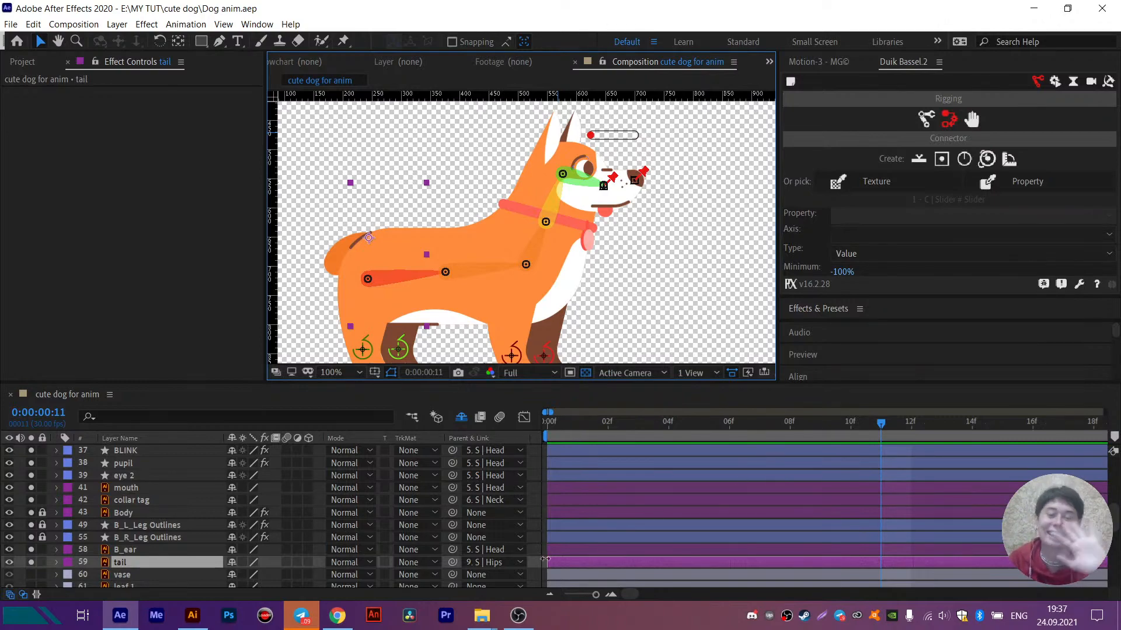
click(518, 616)
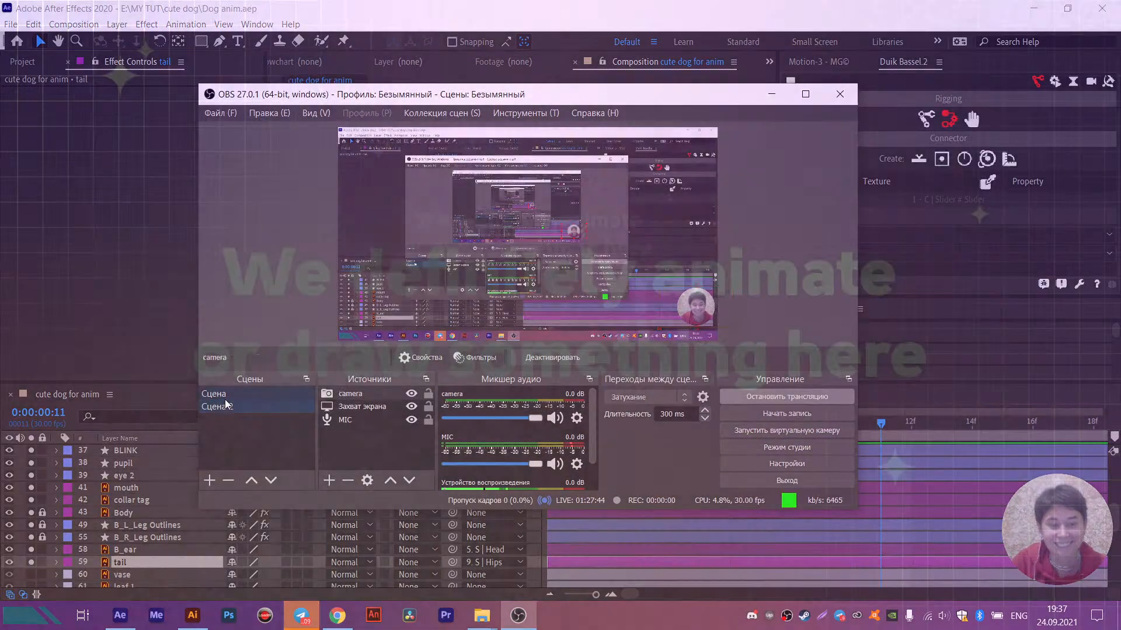